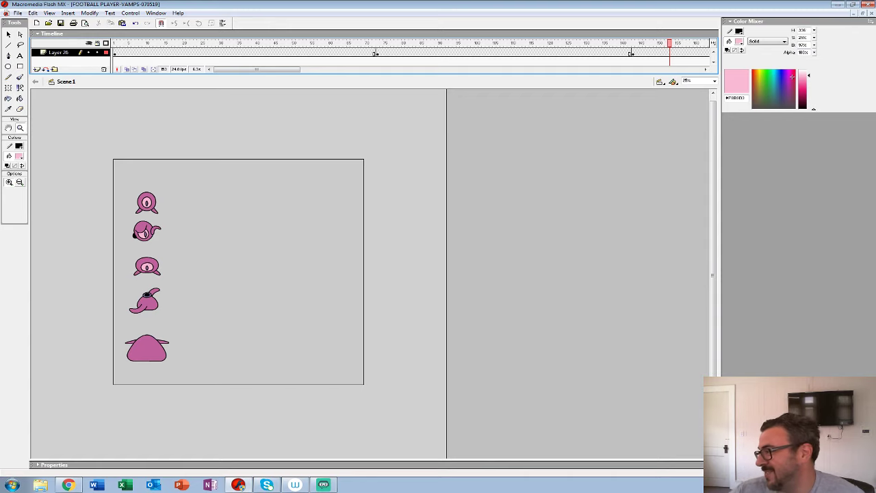
# - Play the main timeline from frame 1 to preview all the vamp animations, and go to frame 51
pyautogui.moveTo(257, 70); pyautogui.dragTo(295, 69)
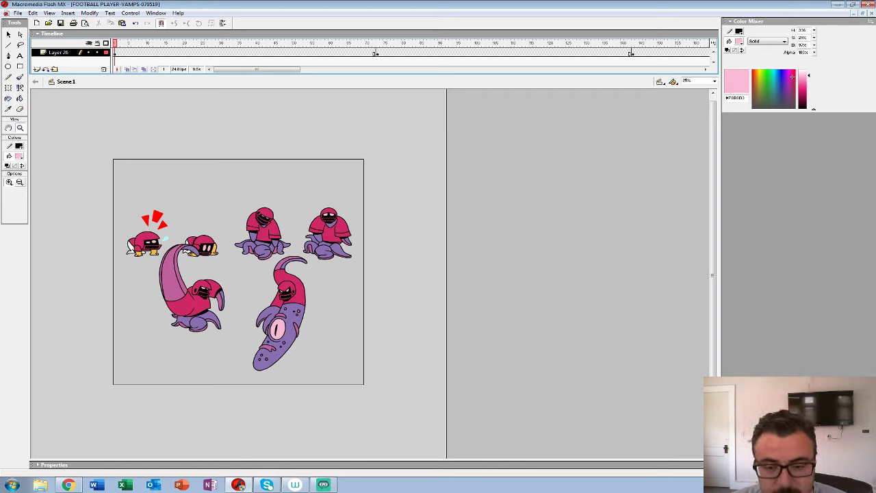
pyautogui.press('Return')
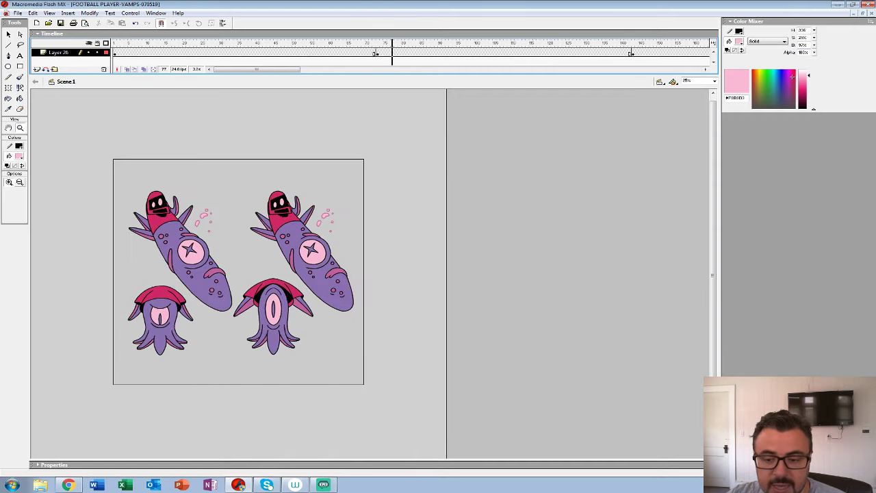
pyautogui.press('Return')
pyautogui.click(297, 52)
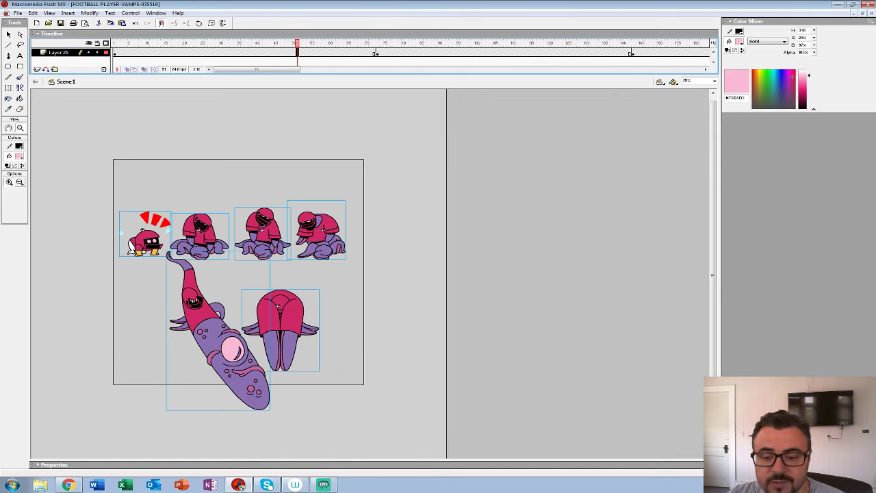
# - Open the FOOTBALL-PLAYER-VAMP-ATTACK-003 symbol from the stage, play its animation, and return to Scene 1
pyautogui.click(9, 34)
pyautogui.press('Escape')
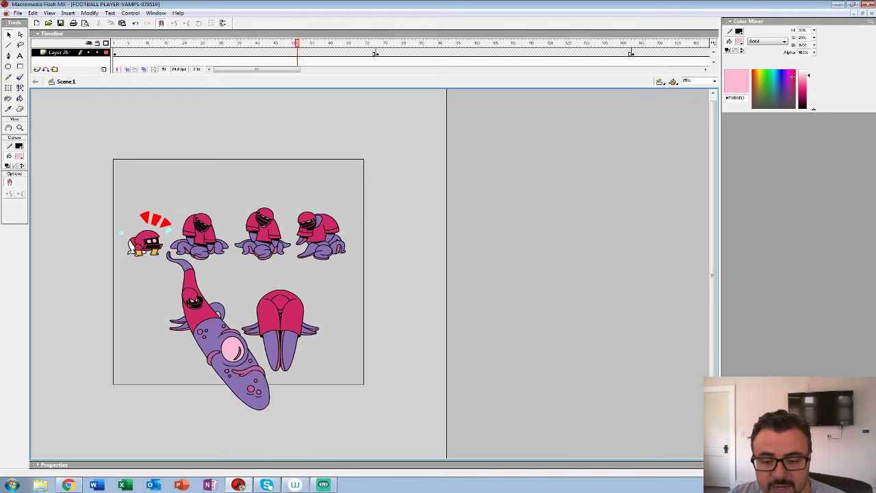
pyautogui.doubleClick(278, 301)
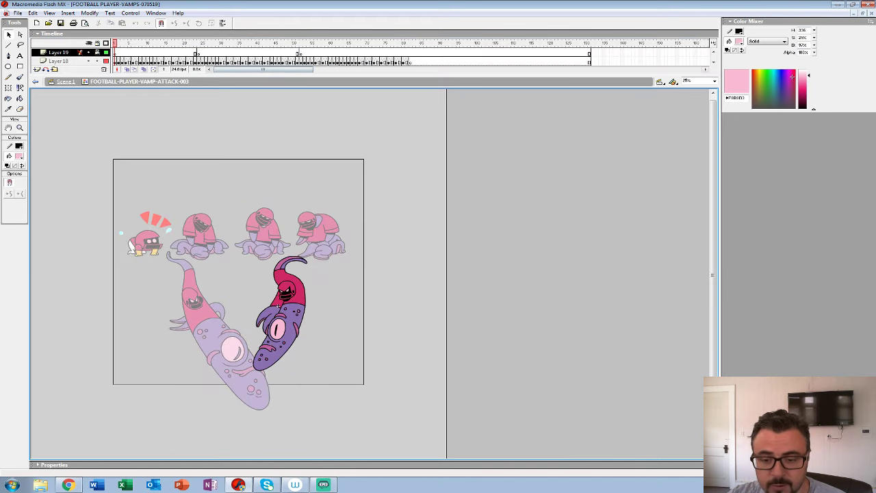
pyautogui.press('Return')
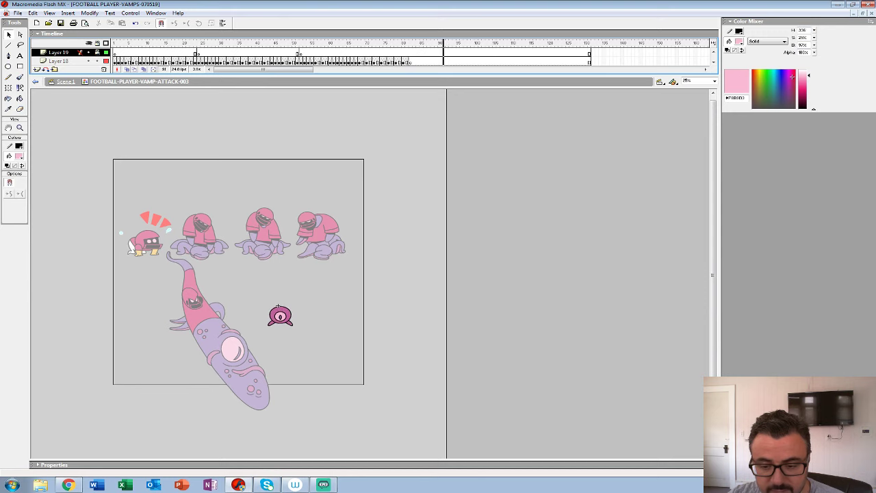
pyautogui.hotkey('ctrl', 'e')
# - Scrub the main timeline back through the attack animations to frame 1 and play it through to frame 143
pyautogui.moveTo(297, 43); pyautogui.dragTo(275, 44)
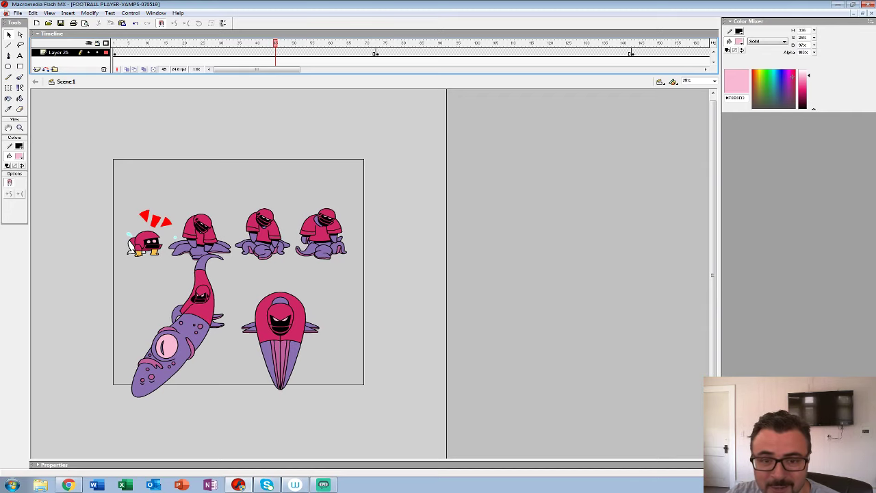
pyautogui.moveTo(275, 43); pyautogui.dragTo(115, 43)
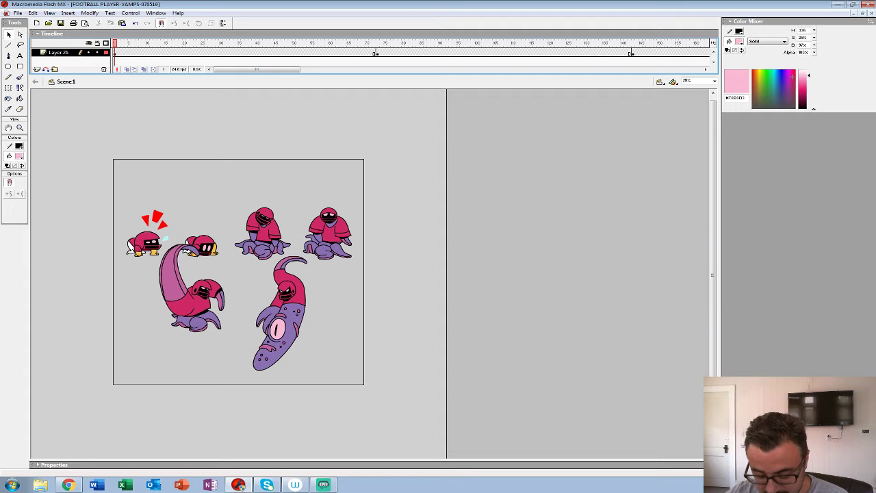
pyautogui.press('Return')
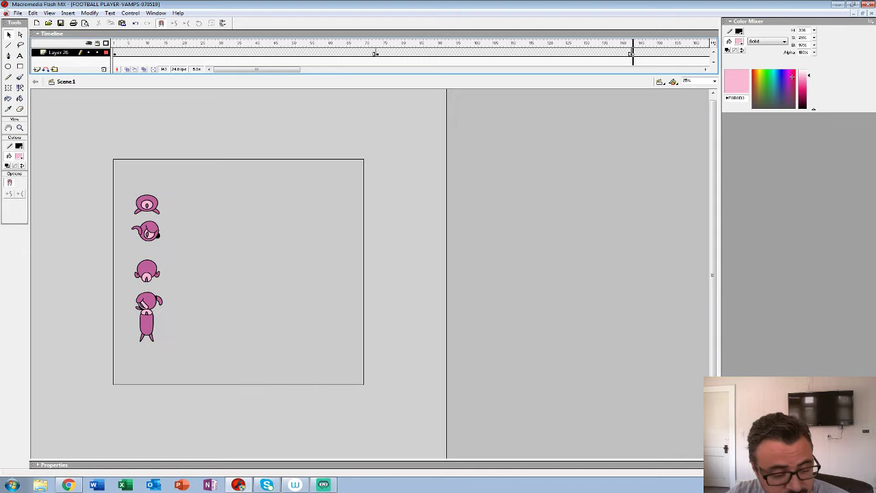
# - Go to frame 73, open the FOOTBALL-PLAYER-VAMP-DAMAGE-004 symbol, play its animation, and return to Scene 1
pyautogui.moveTo(631, 43)
pyautogui.mouseDown()
pyautogui.moveTo(552, 43)
pyautogui.moveTo(633, 43)
pyautogui.mouseUp()
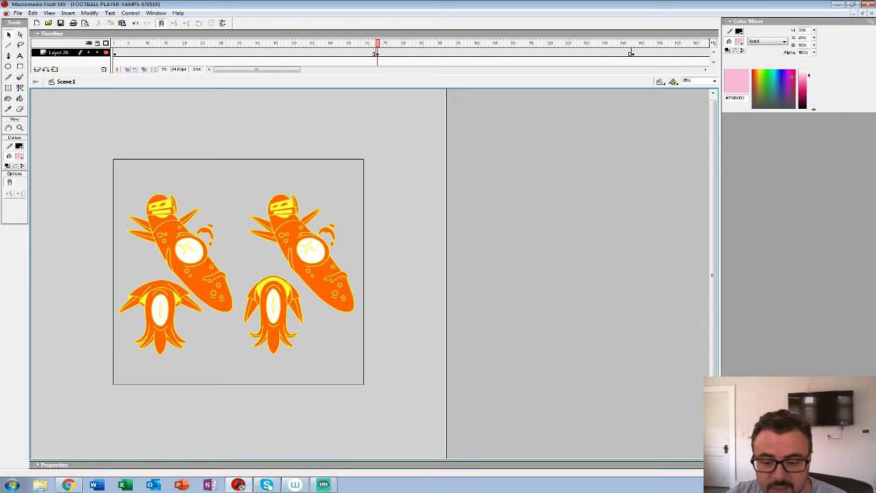
pyautogui.click(271, 324)
pyautogui.doubleClick(271, 324)
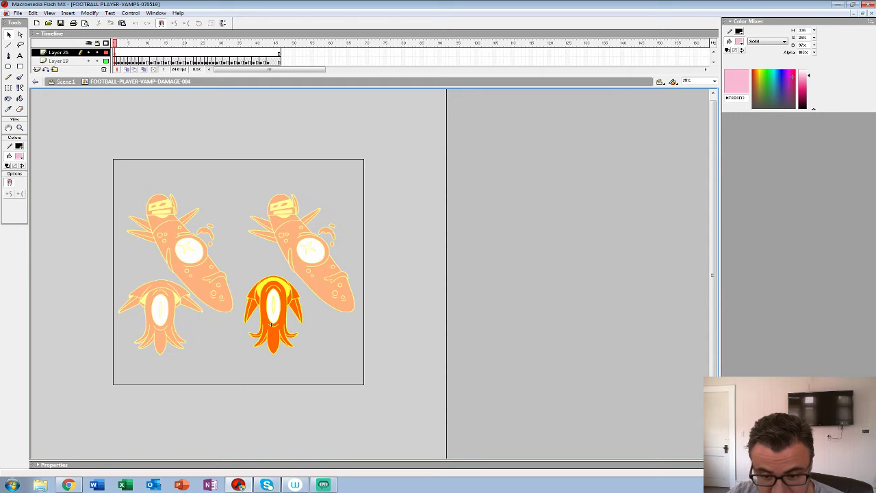
pyautogui.press('Return')
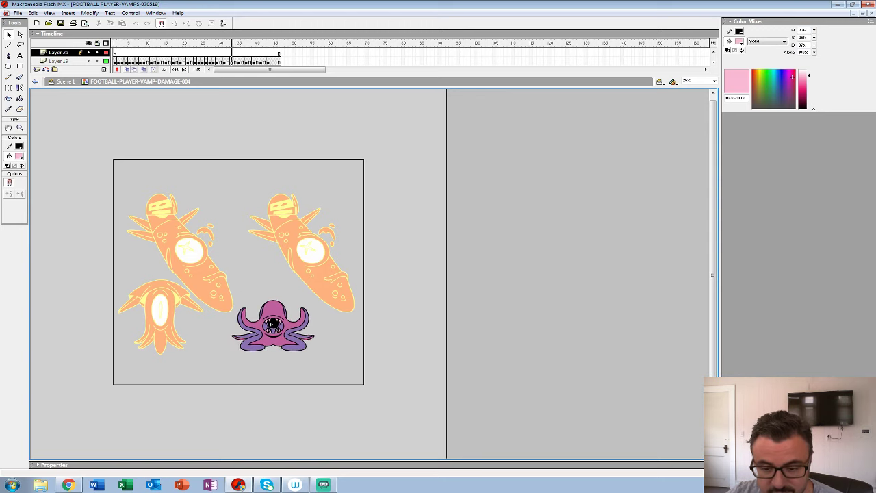
pyautogui.hotkey('ctrl', 'e')
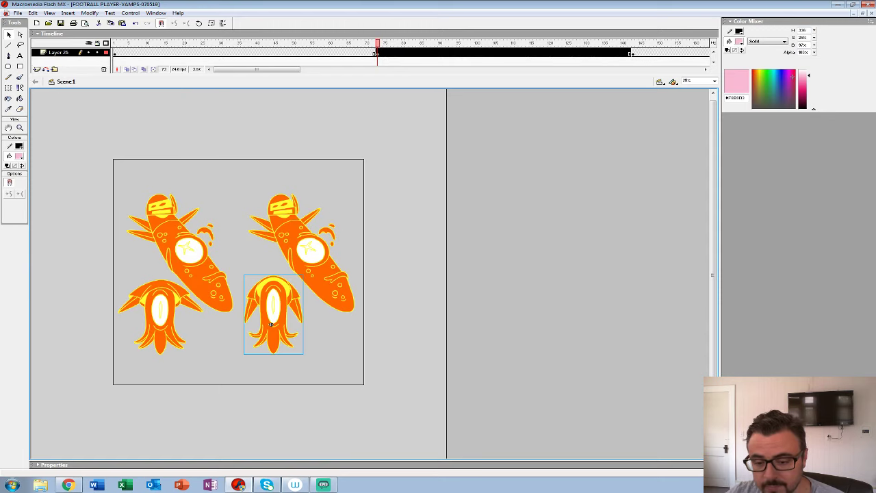
# - Play the main timeline from frame 73, stop on the small squid hatchlings at frame 143, and view its remaining frames
pyautogui.press('Return')
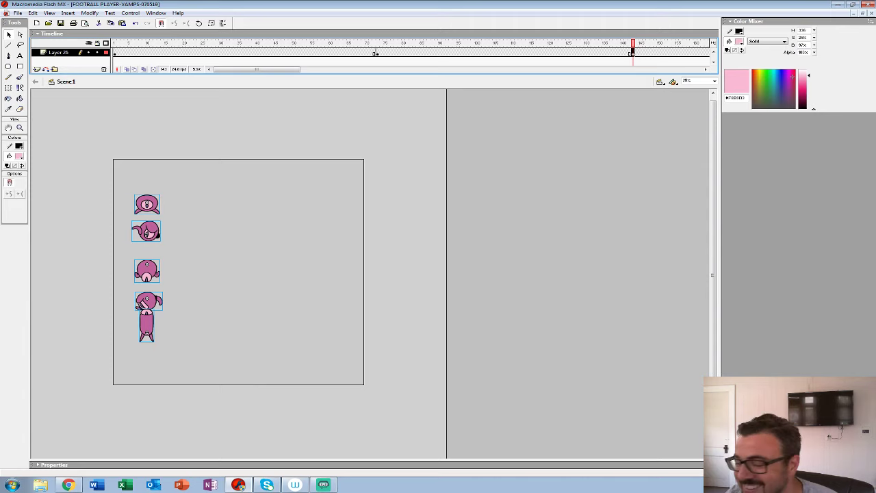
pyautogui.moveTo(257, 70); pyautogui.dragTo(313, 69)
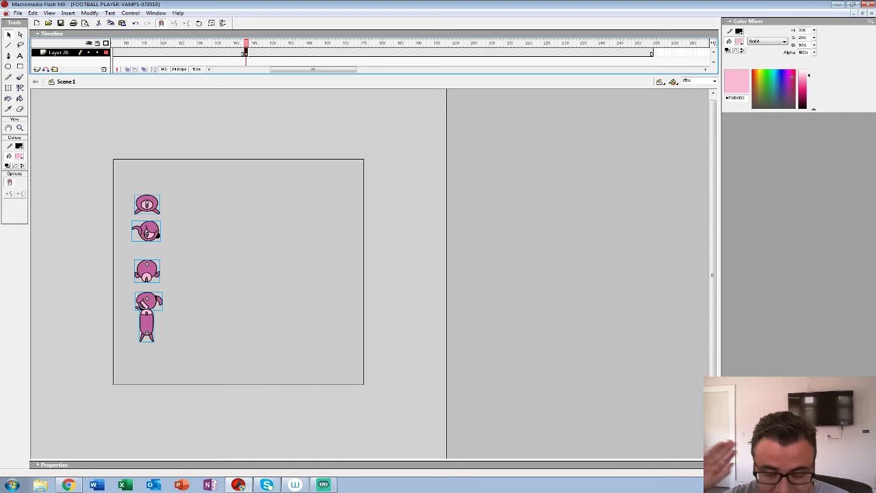
pyautogui.click(19, 127)
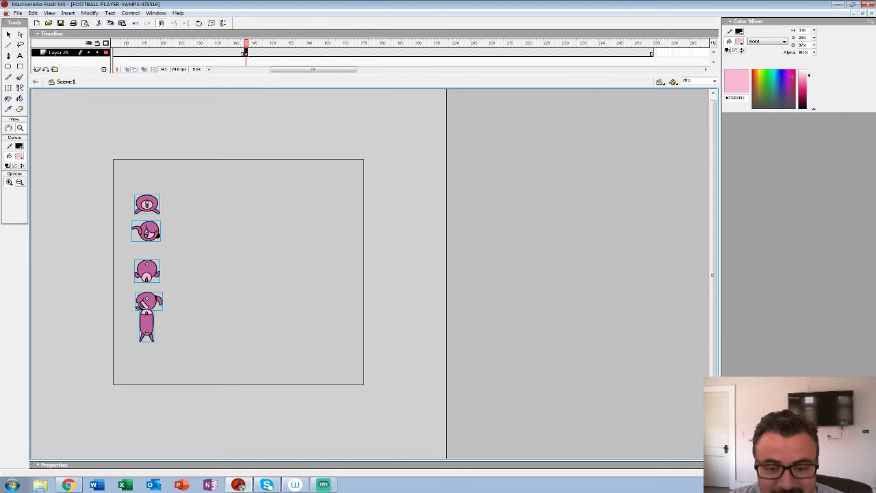
pyautogui.click(241, 269)
pyautogui.hotkey('ctrl', '-')
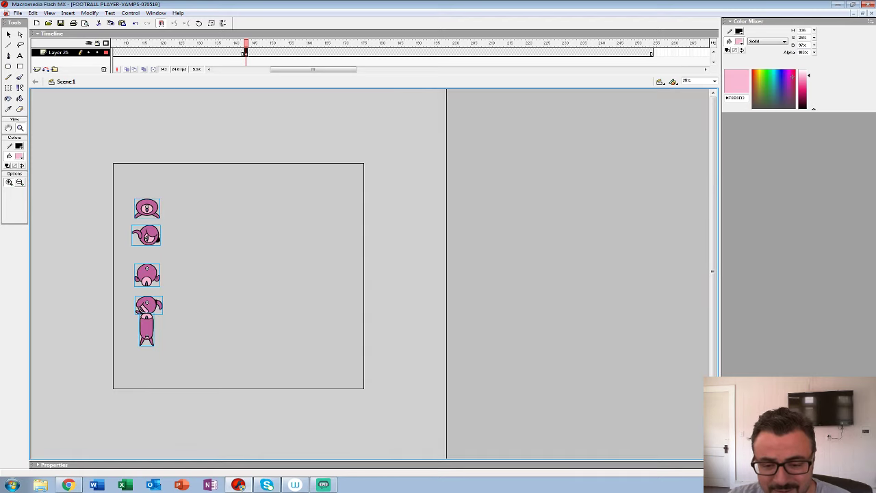
pyautogui.click(247, 258)
pyautogui.click(8, 34)
pyautogui.moveTo(247, 258); pyautogui.dragTo(236, 223)
pyautogui.click(235, 223)
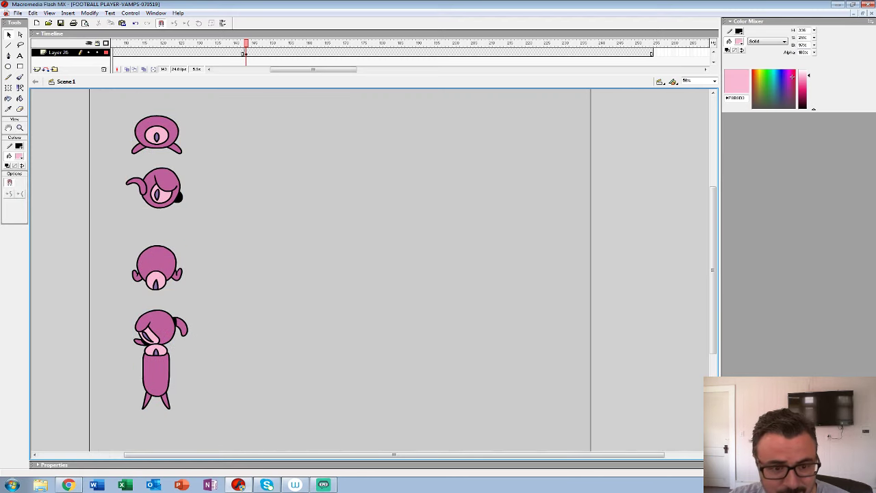
pyautogui.click(20, 127)
pyautogui.hotkey('ctrl', '-')
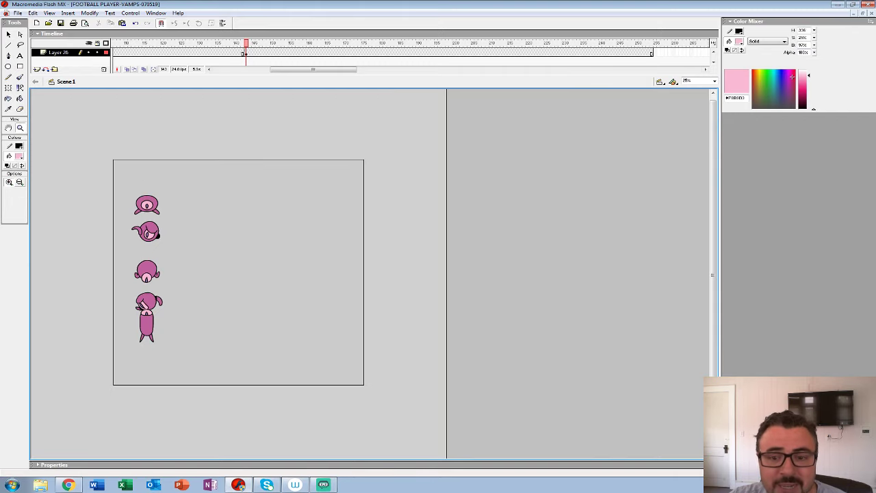
pyautogui.hotkey('ctrl', '=')
pyautogui.press('v')
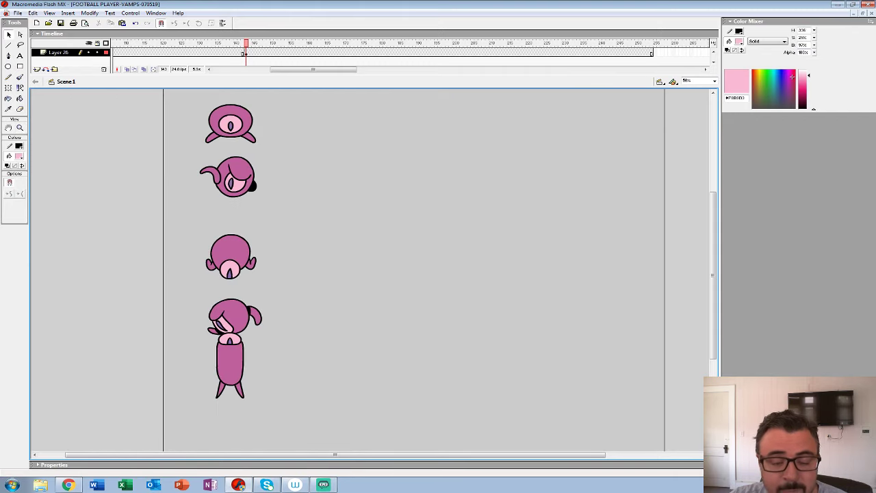
pyautogui.press('z')
pyautogui.hotkey('ctrl', '-')
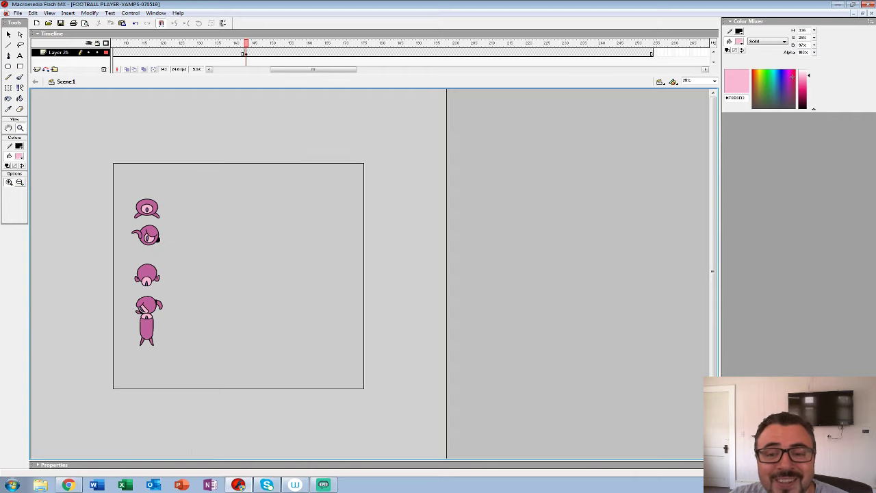
pyautogui.press('v')
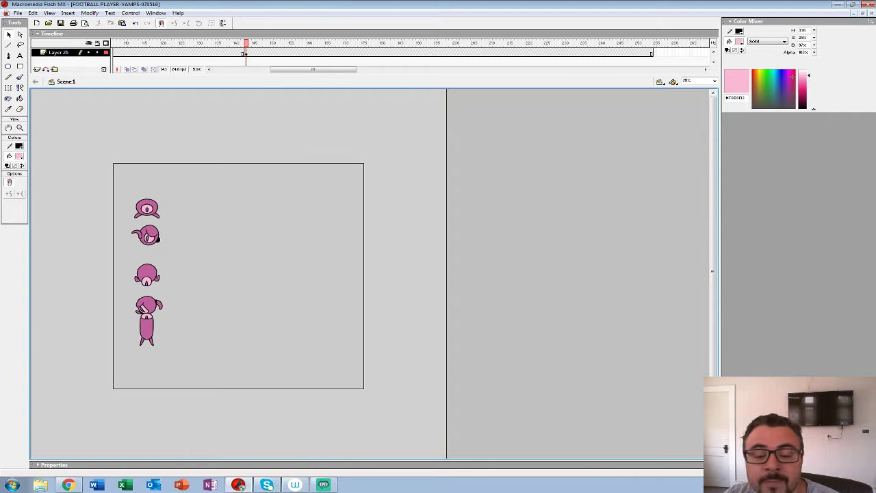
# - Open the SQUID-VAMP-HATCH-IDLE symbol of the topmost hatchling at 100% zoom, play its animation, and return to Scene 1
pyautogui.click(147, 208)
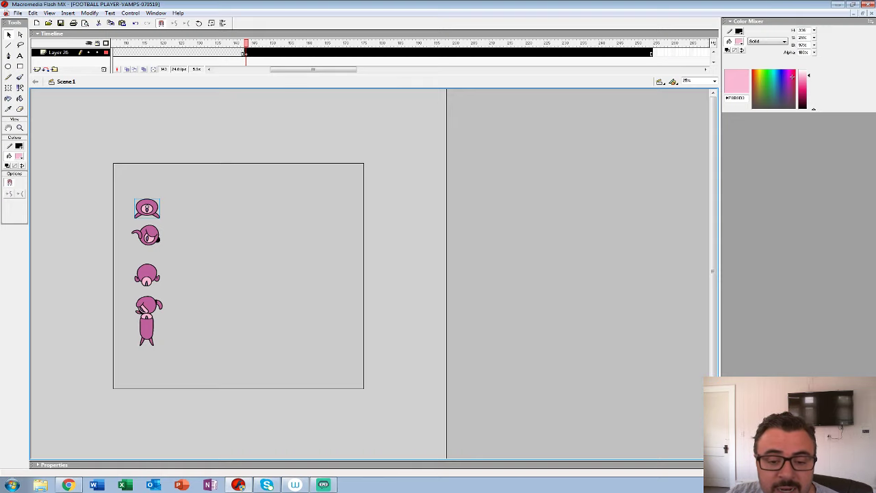
pyautogui.click(20, 127)
pyautogui.click(166, 173)
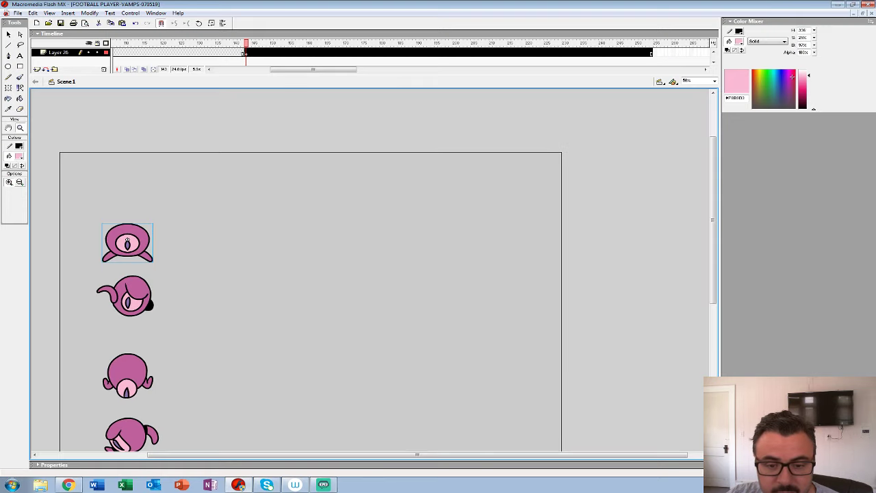
pyautogui.hotkey('ctrl', '=')
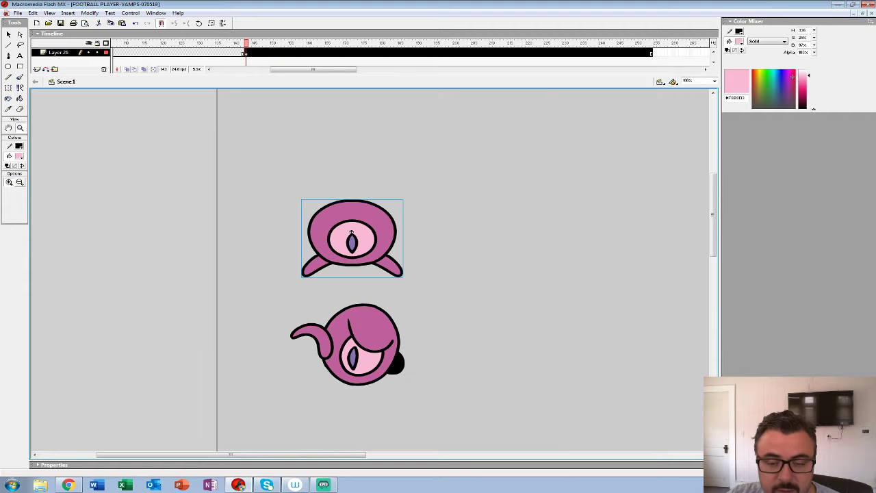
pyautogui.press('v')
pyautogui.doubleClick(351, 233)
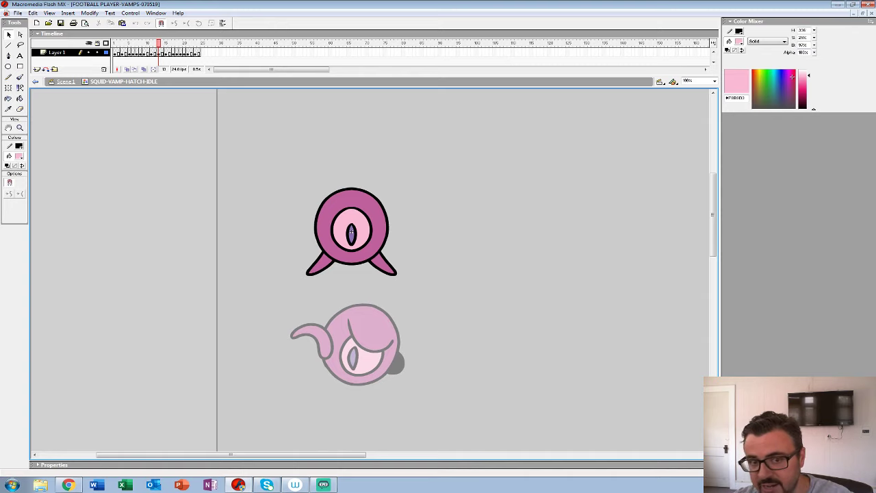
pyautogui.press('Return')
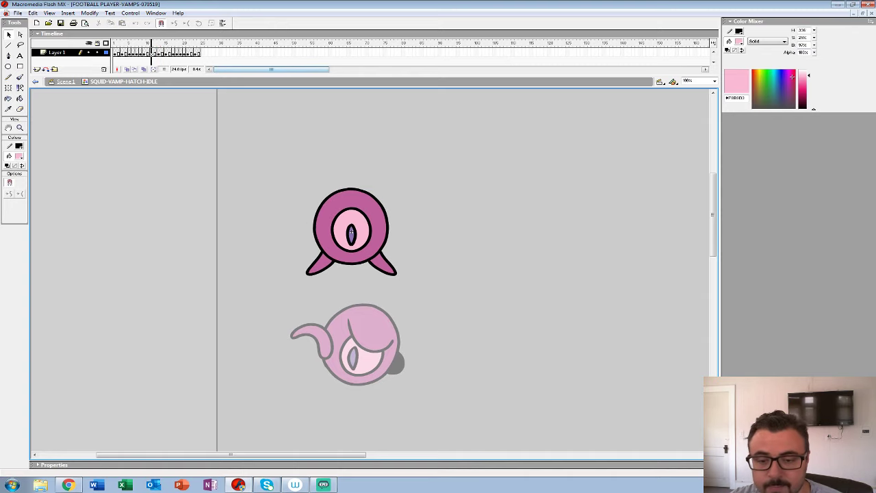
pyautogui.press('Return')
pyautogui.click(68, 82)
pyautogui.press('Escape')
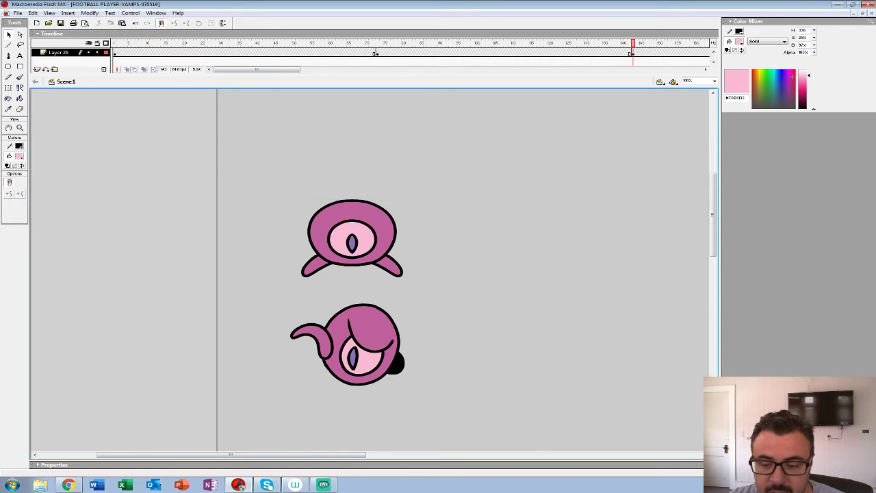
# - Open the SQUID-VAMP-HATCH-IDLE copy symbol of the second hatchling at 50% zoom, play its animation, and return to Scene 1
pyautogui.click(20, 128)
pyautogui.keyDown('alt'); pyautogui.click(175, 252); pyautogui.keyUp('alt')
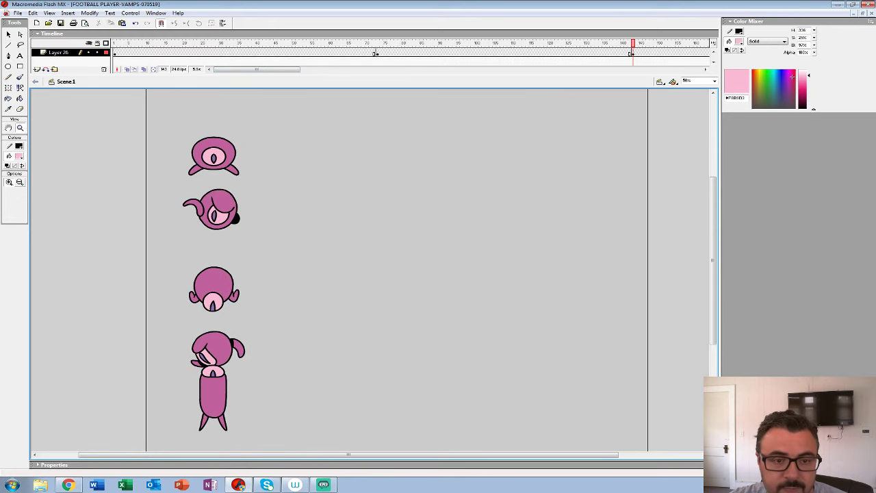
pyautogui.press('v')
pyautogui.doubleClick(215, 209)
pyautogui.press('Return')
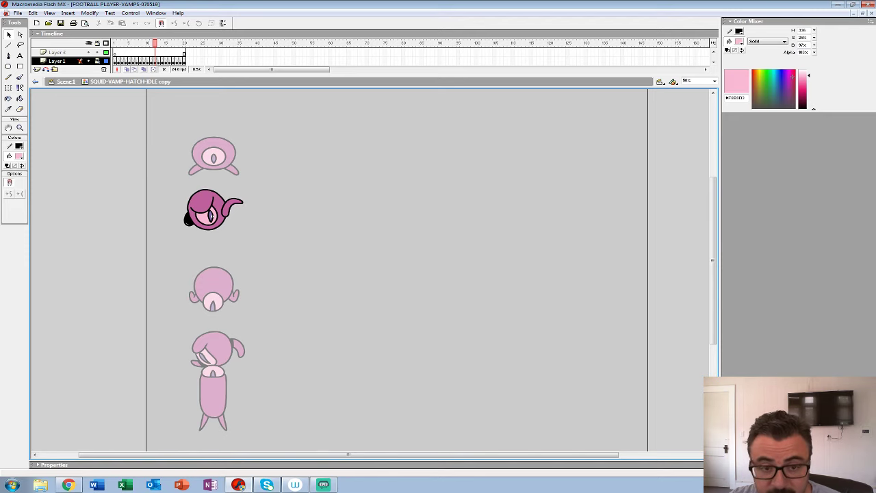
pyautogui.hotkey('ctrl', 'e')
# - Open the third hatchling's SQUID-VAMP-HATCH-STOP symbol and play its animation
pyautogui.click(213, 276)
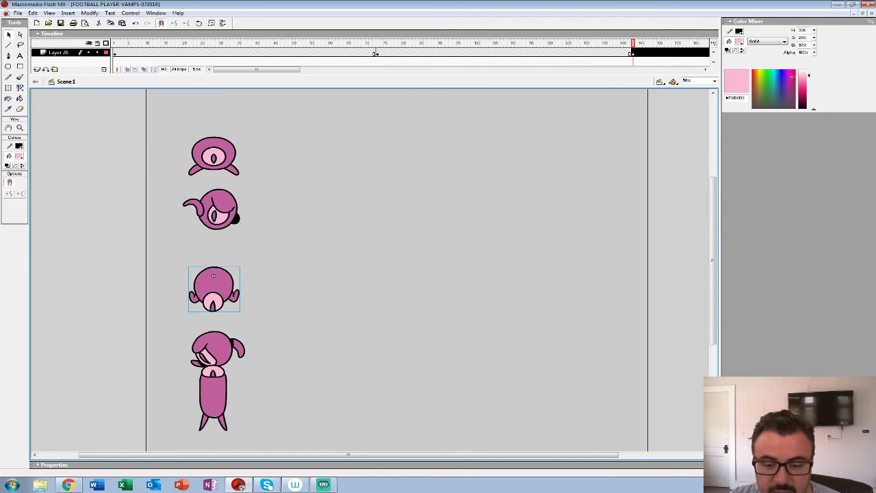
pyautogui.doubleClick(214, 275)
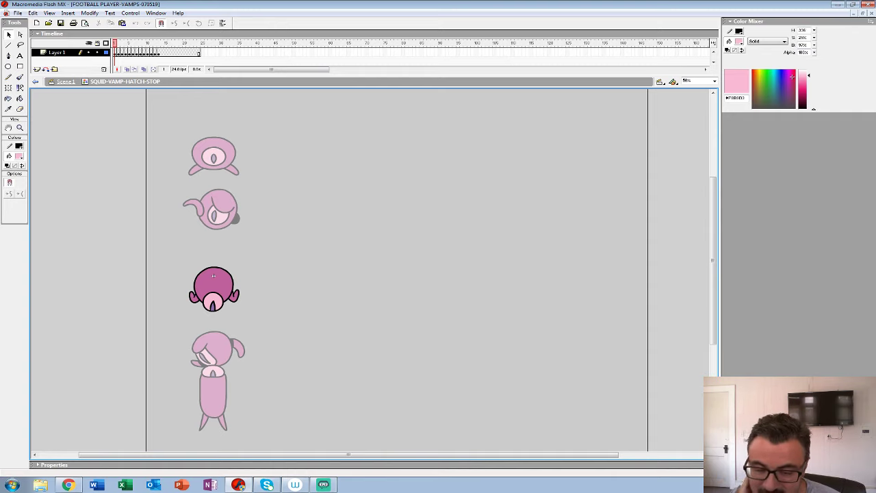
pyautogui.press('Return')
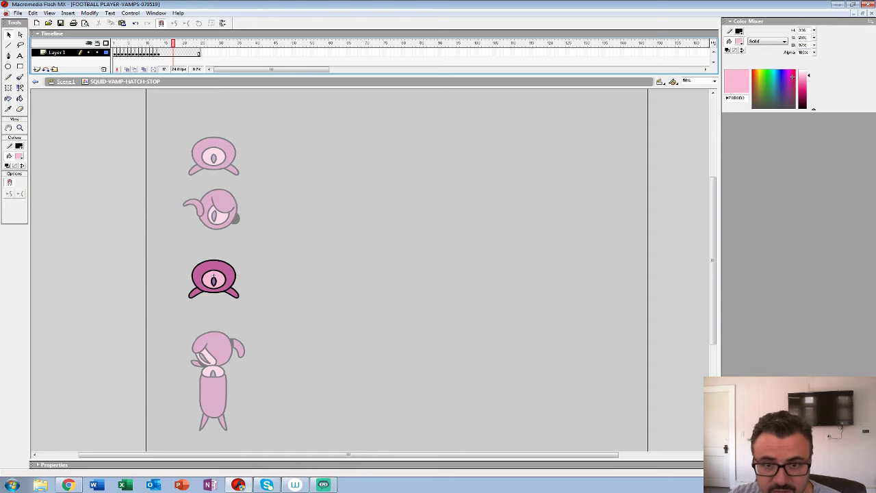
# - Copy the frame 13 artwork from SQUID-VAMP-HATCH-STOP, paste it in place on a new layer in SQUID-VAMP-HATCH-IDLE, and return to Scene 1
pyautogui.click(158, 53)
pyautogui.click(66, 81)
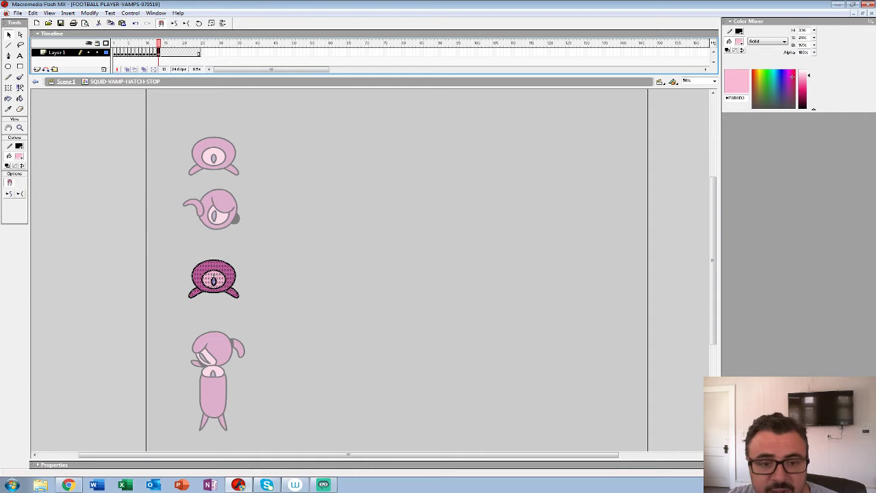
pyautogui.doubleClick(213, 154)
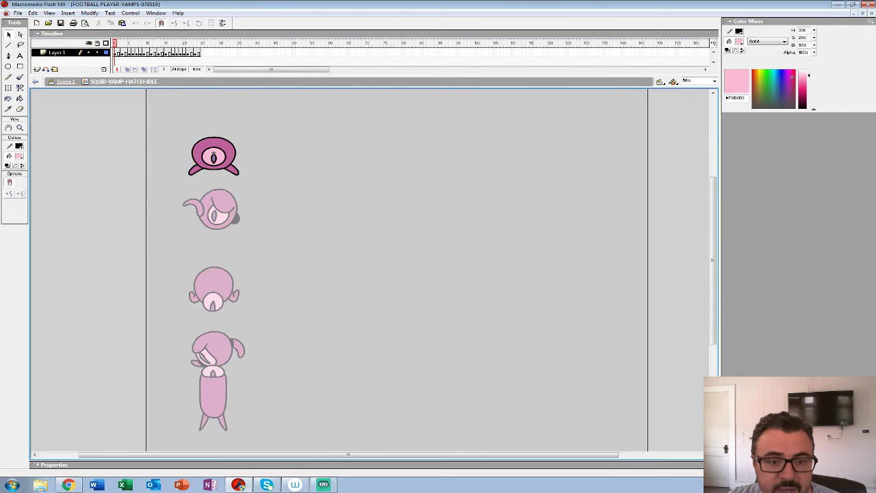
pyautogui.click(37, 69)
pyautogui.click(115, 53)
pyautogui.hotkey('ctrl', 'shift', 'v')
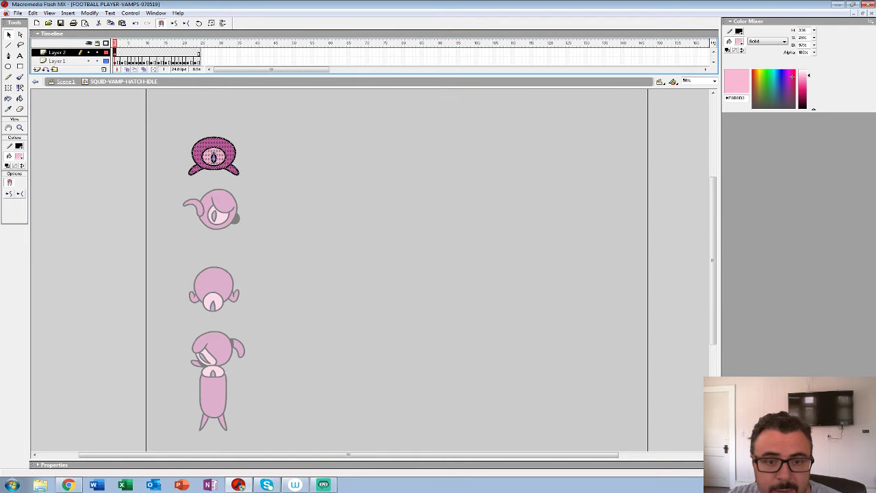
pyautogui.click(106, 53)
pyautogui.click(213, 154)
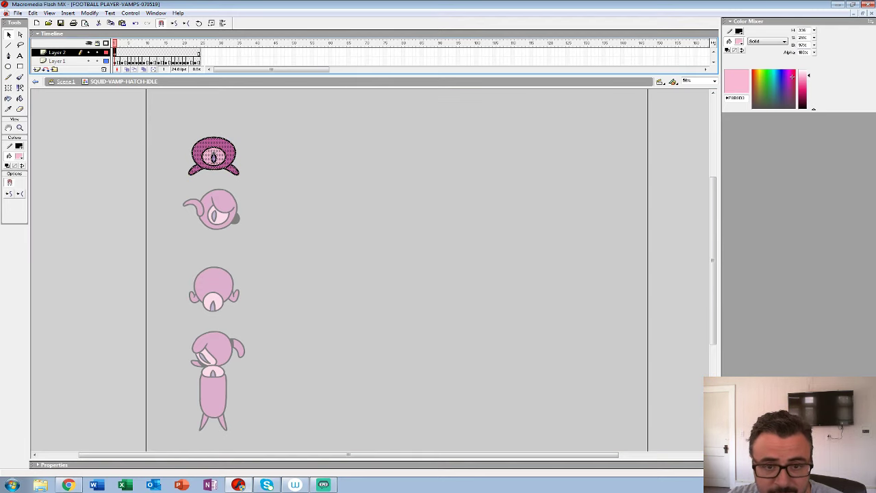
pyautogui.click(294, 151)
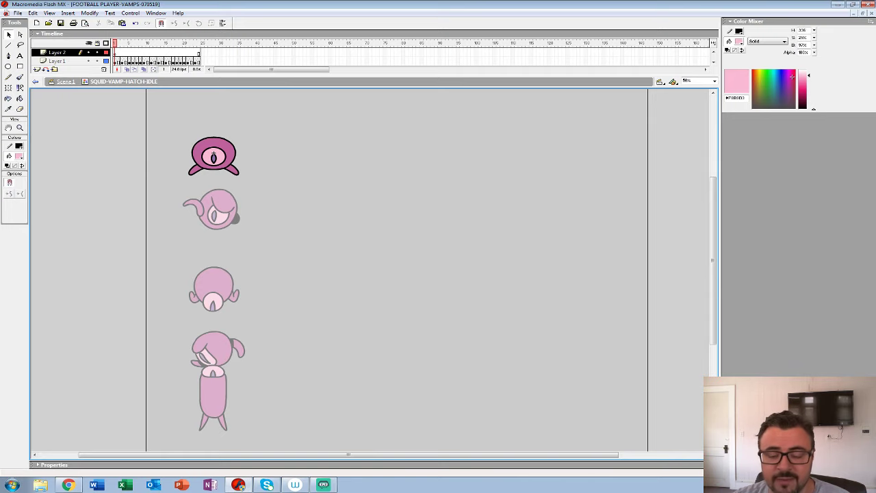
pyautogui.hotkey('ctrl', 'e')
# - Reopen the third hatchling's SQUID-VAMP-HATCH-STOP symbol at 50% zoom to view its artwork, and return to Scene 1
pyautogui.moveTo(357, 249); pyautogui.dragTo(363, 283)
pyautogui.click(20, 128)
pyautogui.keyDown('alt'); pyautogui.click(154, 281); pyautogui.keyUp('alt')
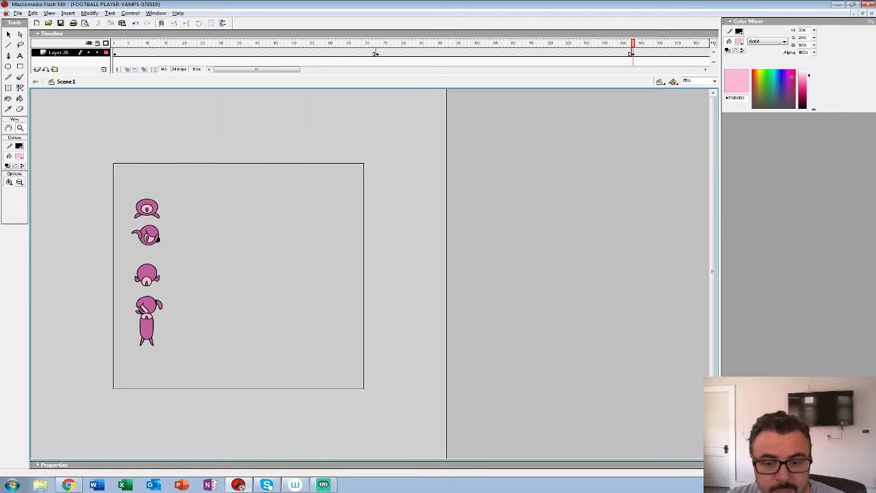
pyautogui.click(154, 283)
pyautogui.click(9, 34)
pyautogui.click(263, 243)
pyautogui.doubleClick(263, 243)
pyautogui.hotkey('ctrl', 'e')
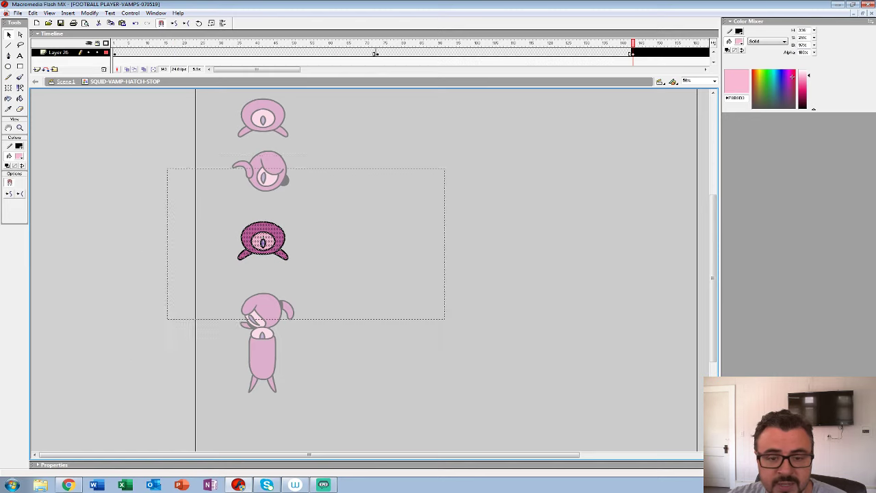
# - Open the fourth hatchling's SQUID-VAMP-HATCH-ATTACK-002 symbol, play its attack animation, and go to frame 5
pyautogui.click(263, 306)
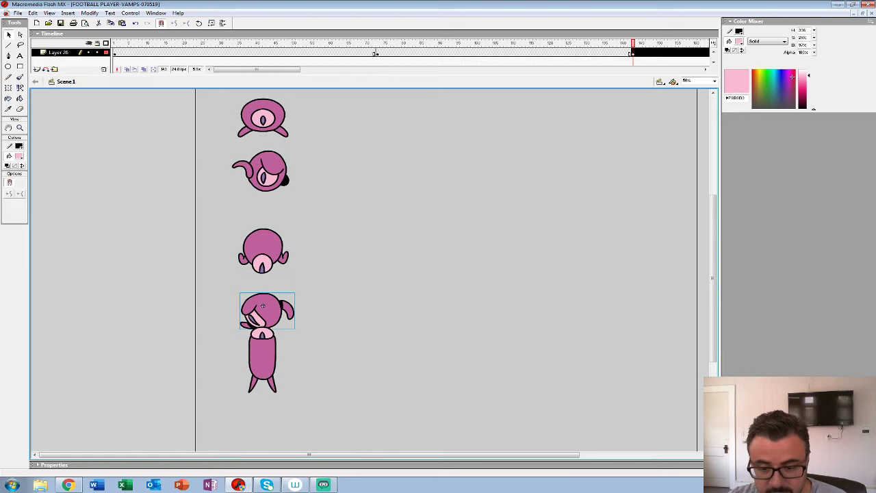
pyautogui.doubleClick(262, 306)
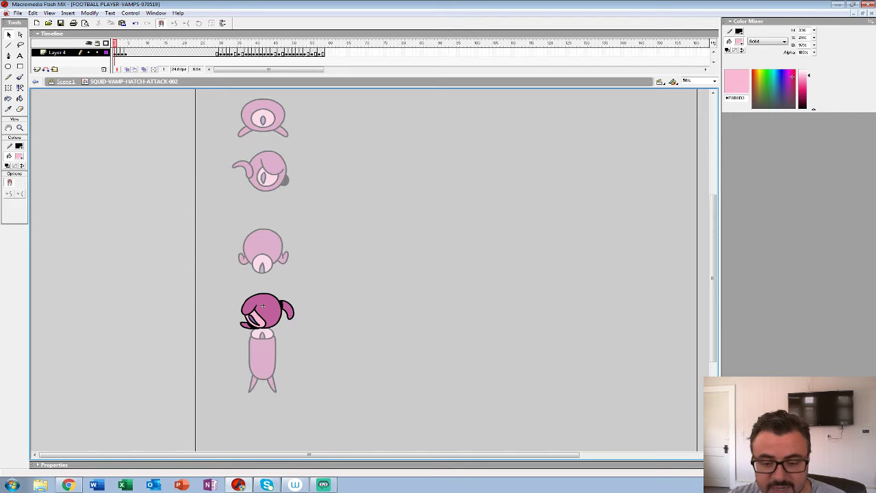
pyautogui.press('Return')
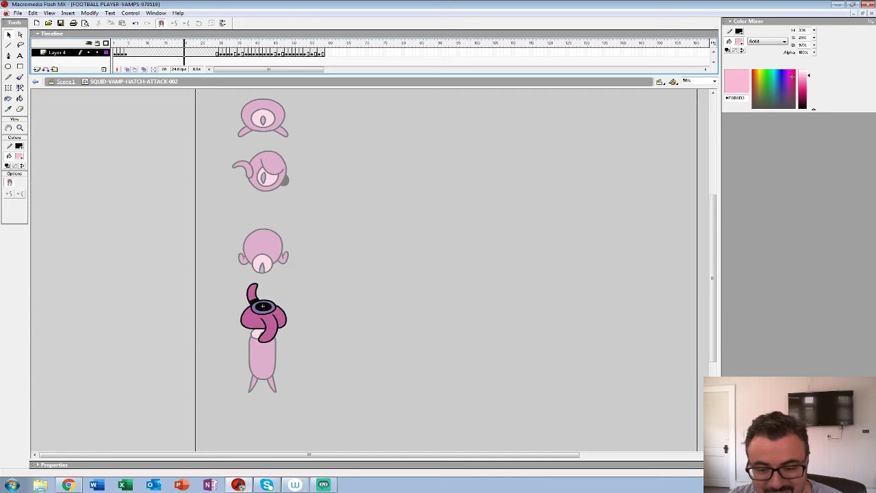
pyautogui.press('Return')
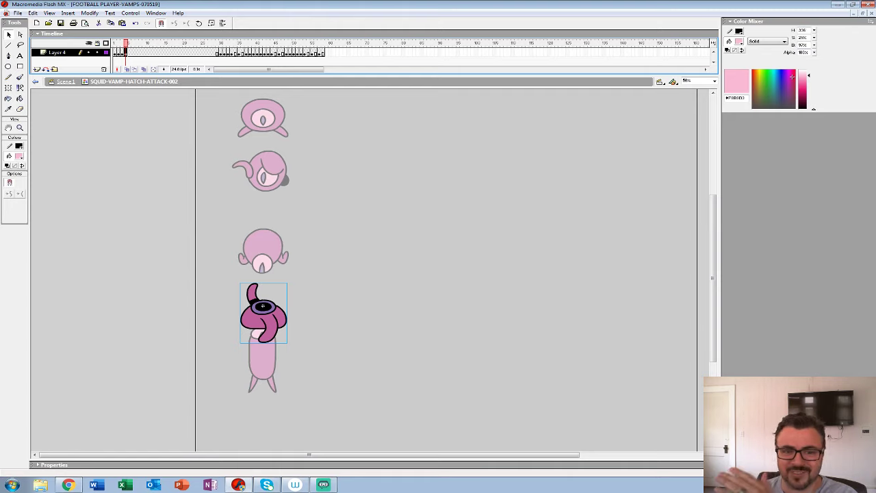
pyautogui.press('Return')
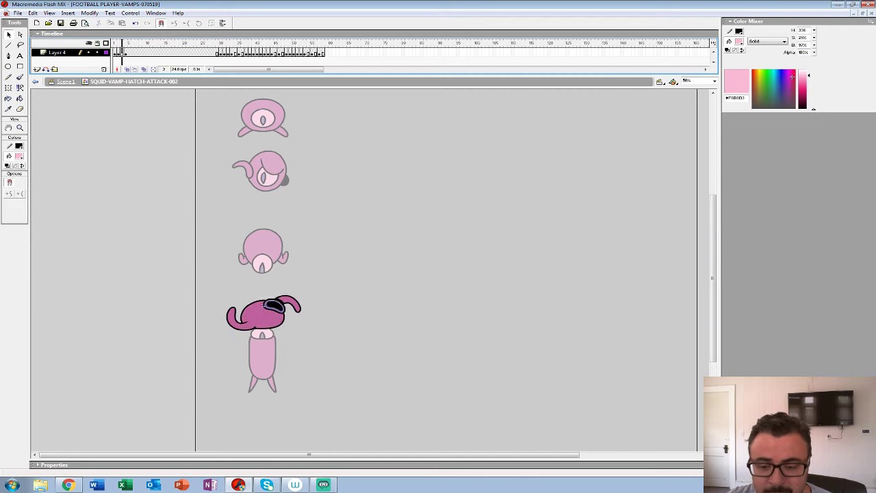
pyautogui.click(129, 53)
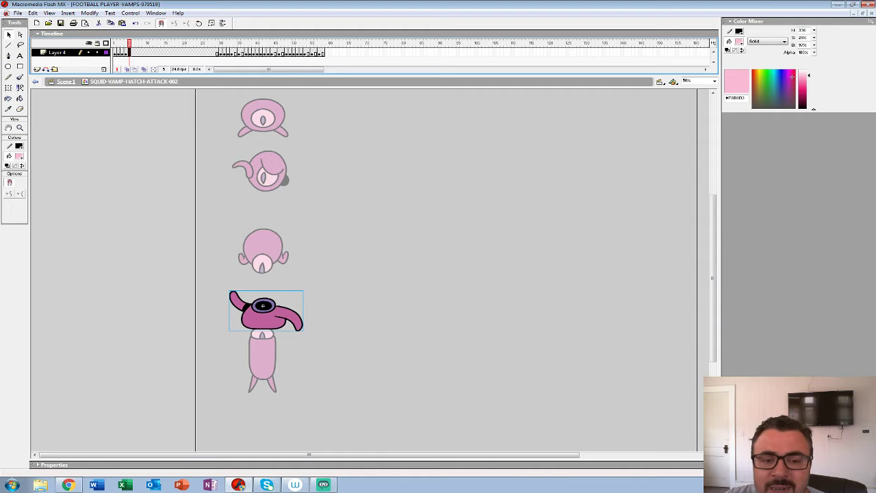
# - Return to Scene 1 and save the Flash file
pyautogui.hotkey('ctrl', 'e')
pyautogui.press('v')
pyautogui.hotkey('ctrl', 's')
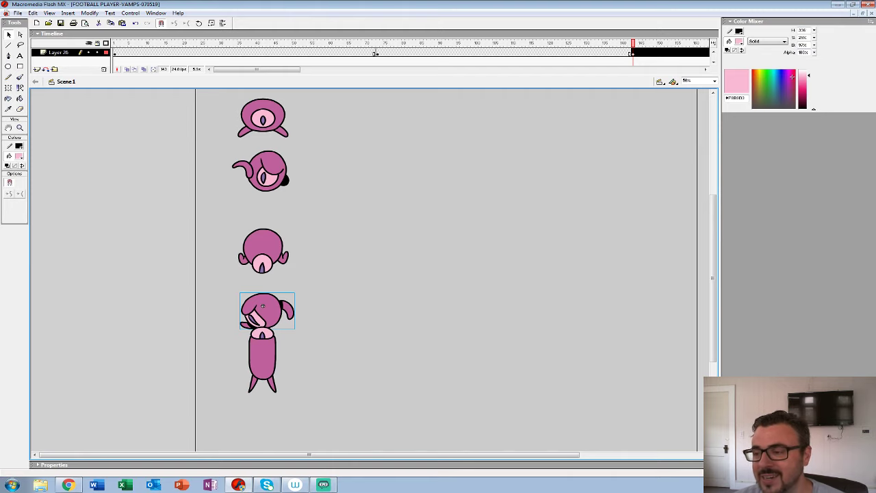
# - Open the fourth hatchling's attack symbol from Scene 1 at 50% zoom, play its animation, and return to Scene 1
pyautogui.click(20, 128)
pyautogui.keyDown('alt'); pyautogui.click(260, 294); pyautogui.keyUp('alt')
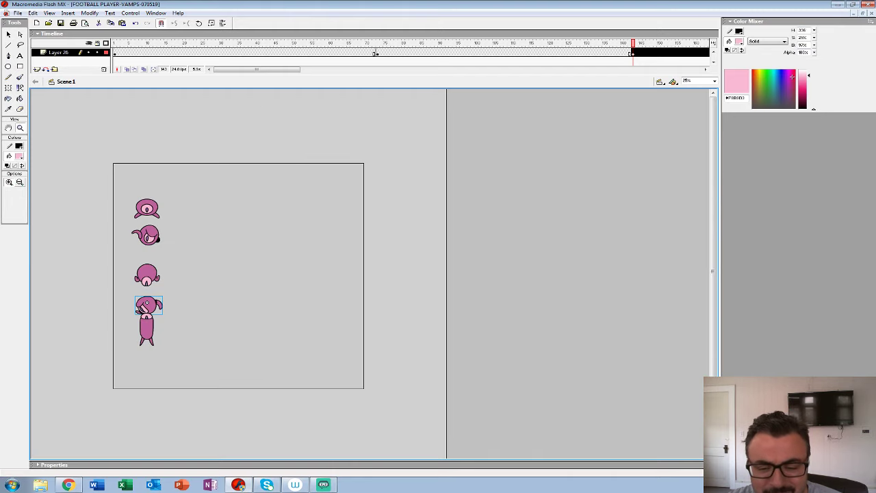
pyautogui.click(260, 294)
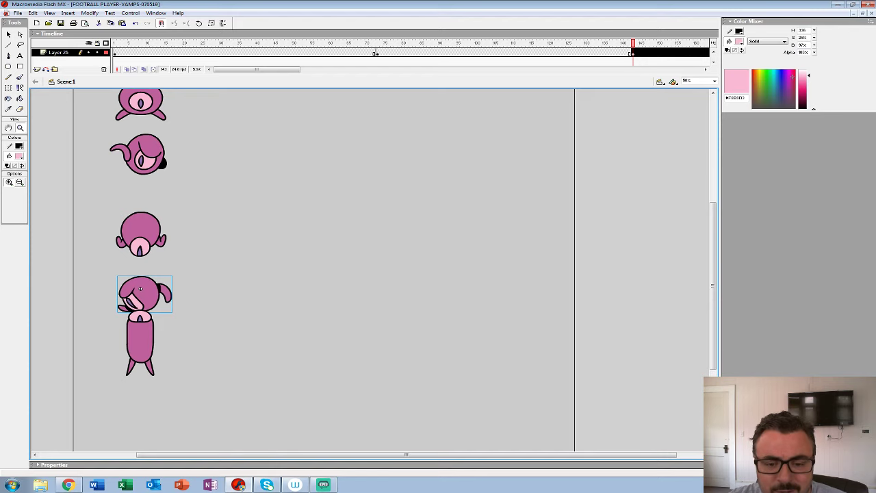
pyautogui.click(140, 289)
pyautogui.hotkey('ctrl', '-')
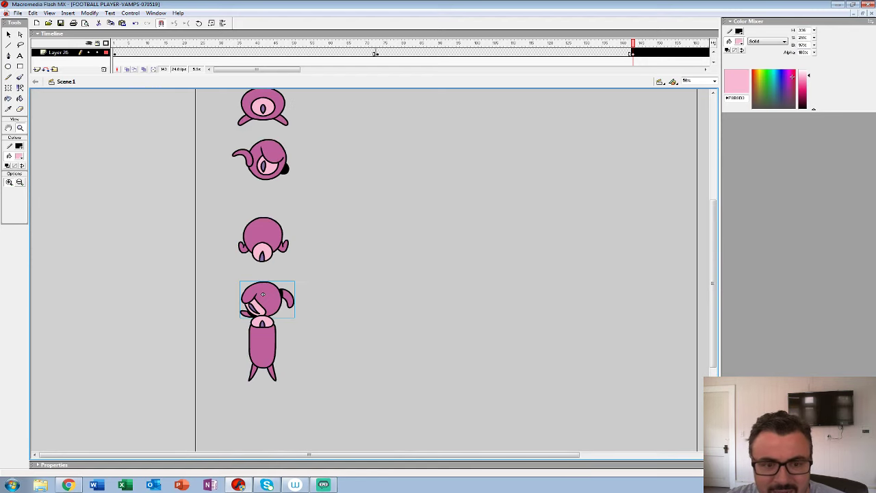
pyautogui.click(9, 34)
pyautogui.hotkey('ctrl', 'shift', 'a')
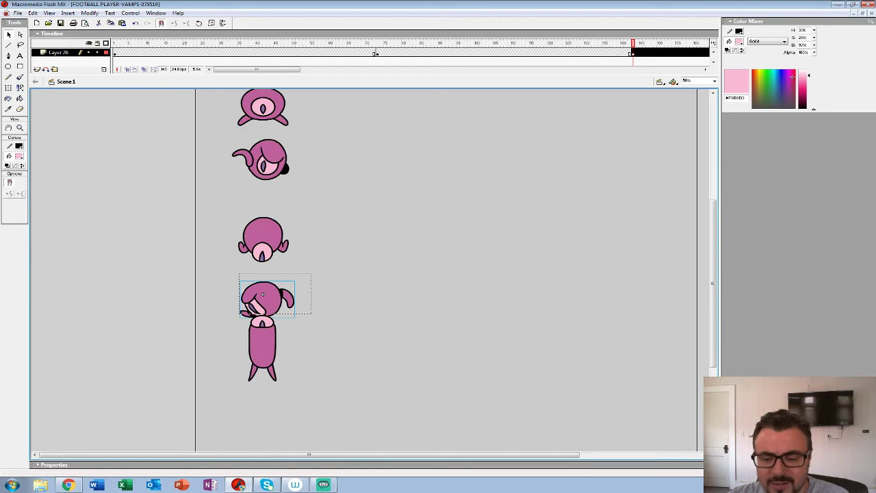
pyautogui.doubleClick(262, 294)
pyautogui.press('Return')
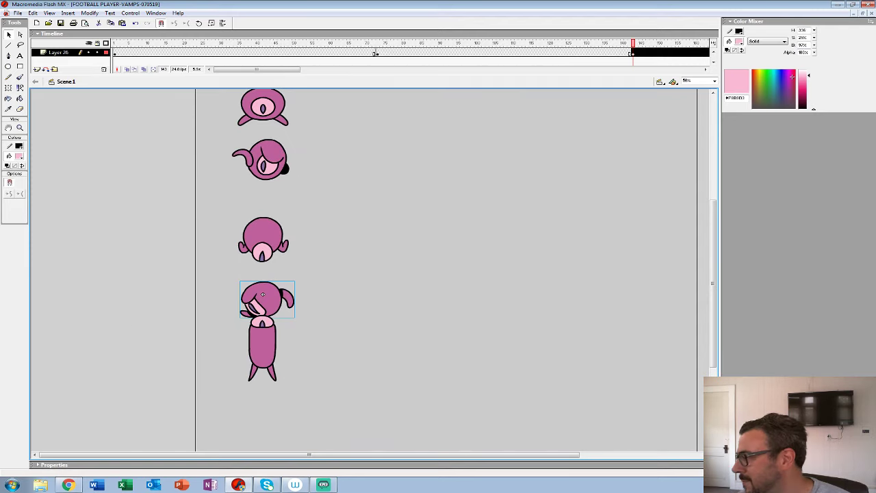
pyautogui.hotkey('ctrl', 'e')
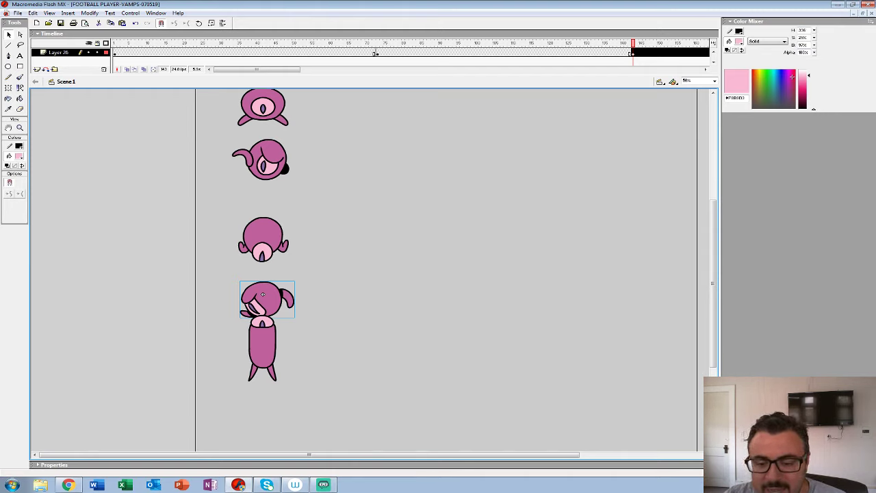
# - Replay the SQUID-VAMP-HATCH-ATTACK-002 animation inside the fourth hatchling's symbol, and return to Scene 1
pyautogui.press('z')
pyautogui.hotkey('ctrl', '=')
pyautogui.hotkey('ctrl', '-')
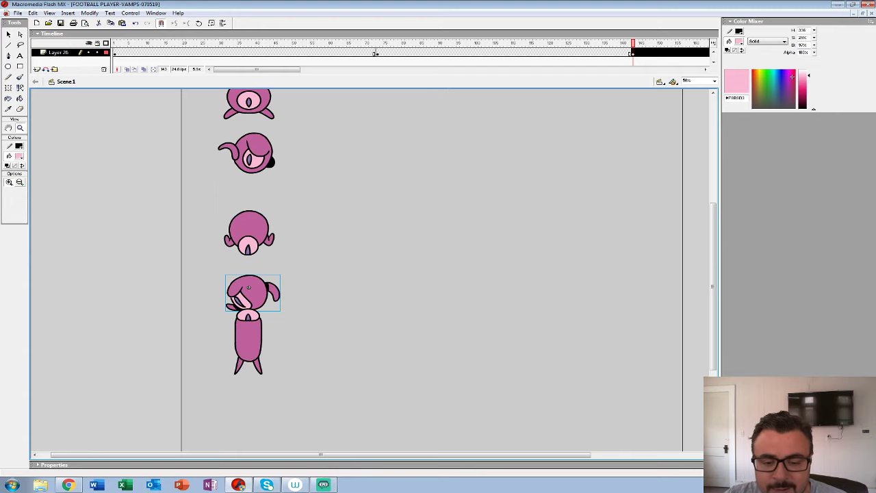
pyautogui.press('v')
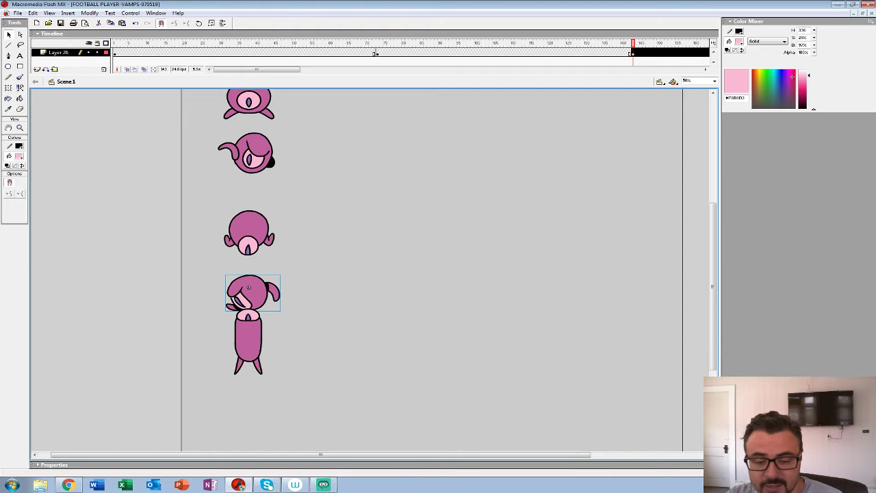
pyautogui.click(20, 128)
pyautogui.keyDown('alt'); pyautogui.click(256, 283); pyautogui.keyUp('alt')
pyautogui.click(256, 283)
pyautogui.moveTo(256, 283); pyautogui.dragTo(264, 265)
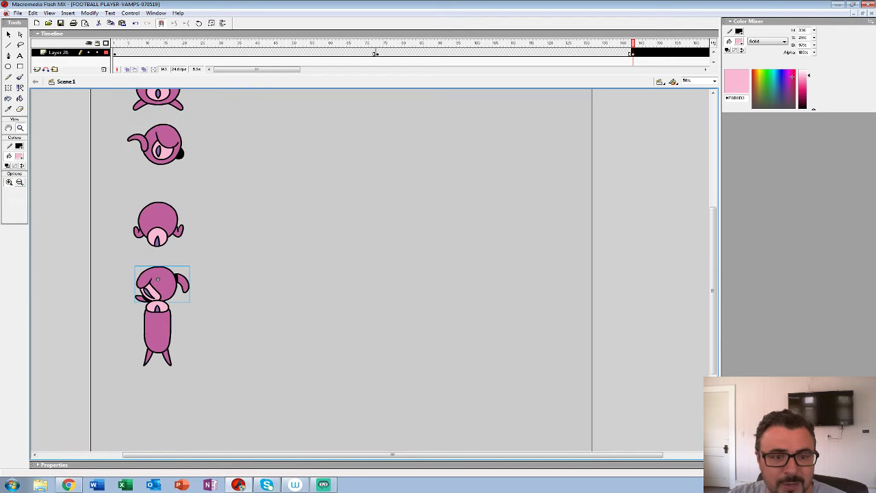
pyautogui.click(9, 34)
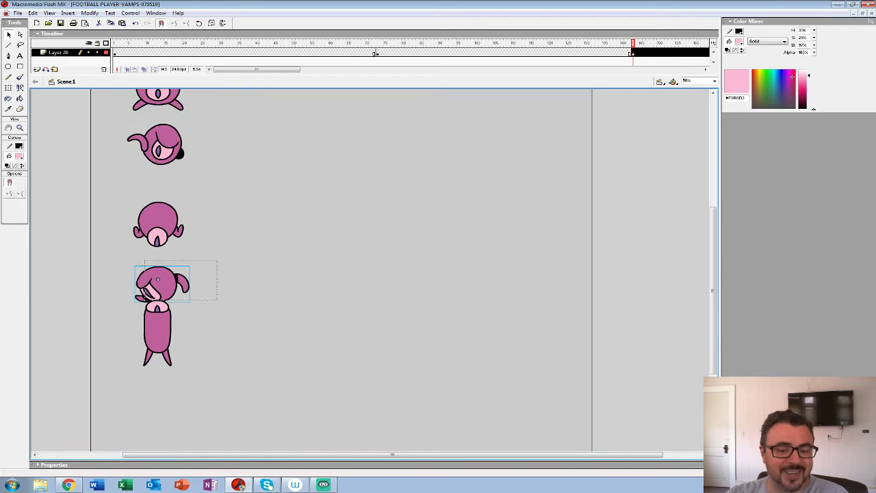
pyautogui.doubleClick(155, 288)
pyautogui.press('Return')
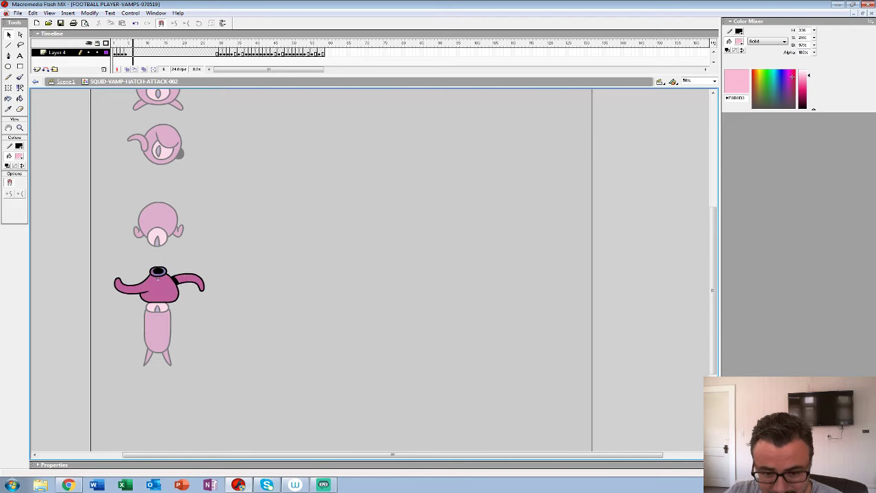
pyautogui.press('Return')
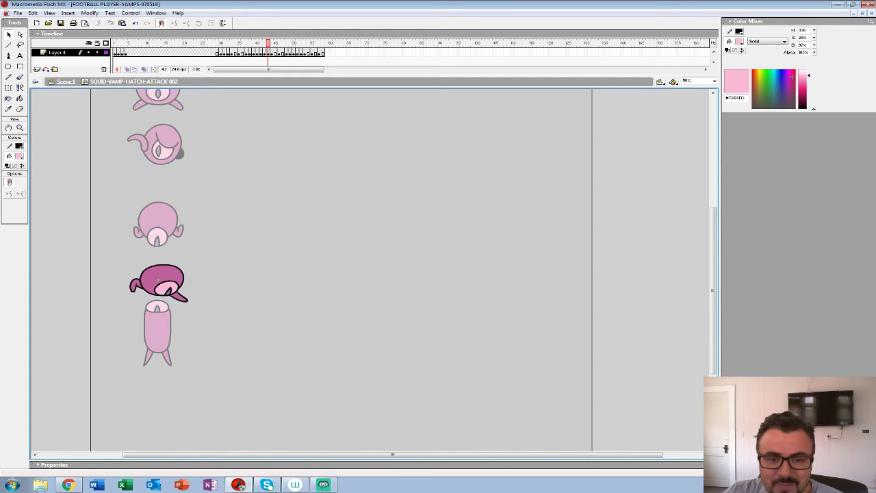
pyautogui.hotkey('ctrl', 'e')
# - Play the hatchling animations on the main timeline twice from frame 143, stopping the second playback at frame 174
pyautogui.moveTo(257, 69); pyautogui.dragTo(312, 69)
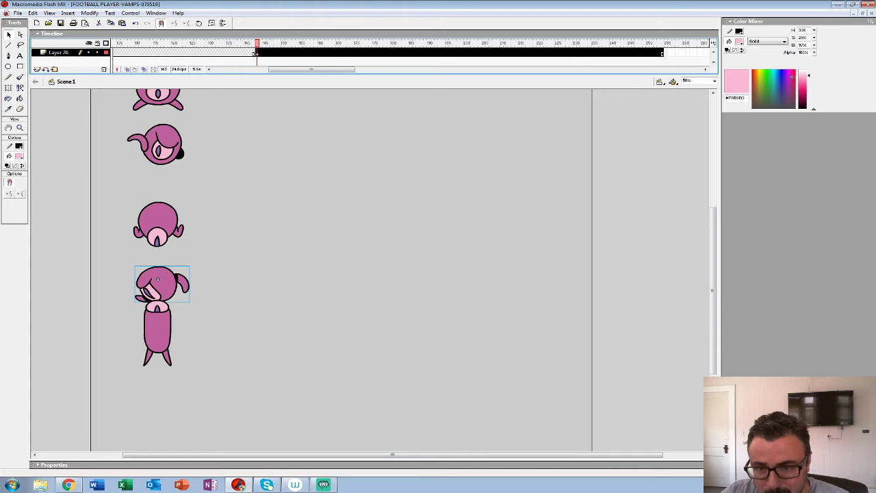
pyautogui.press('Return')
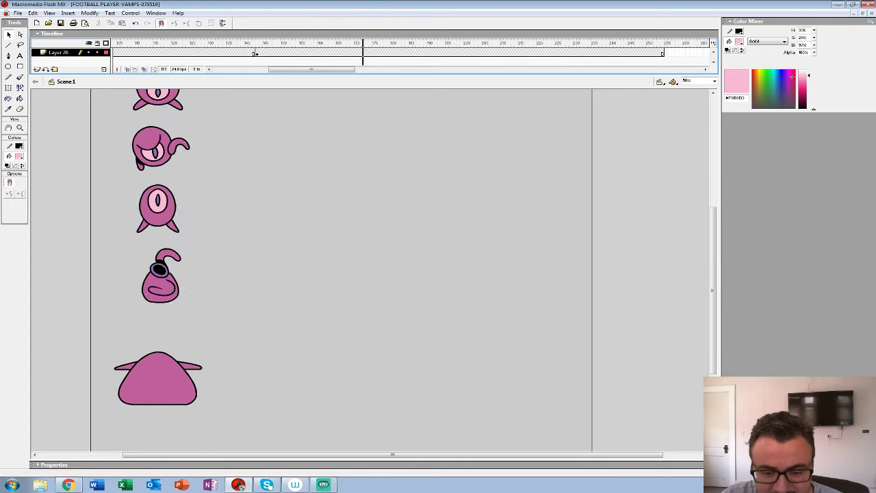
pyautogui.click(255, 54)
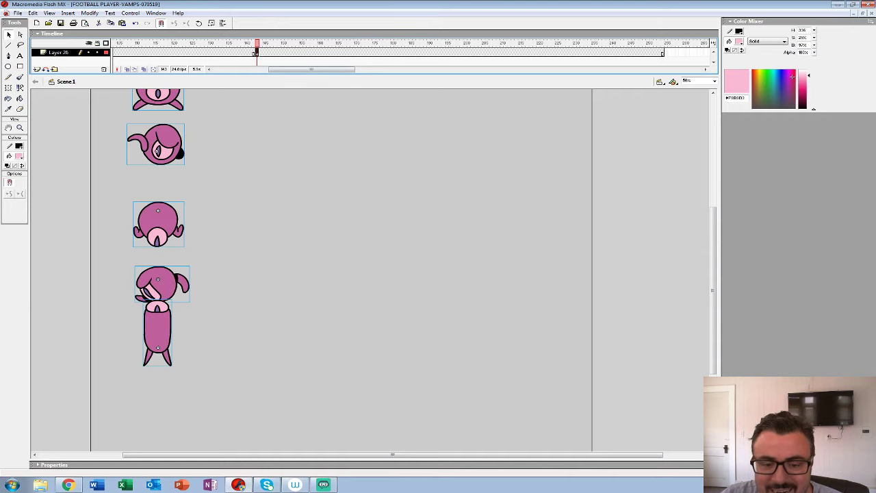
pyautogui.press('Return')
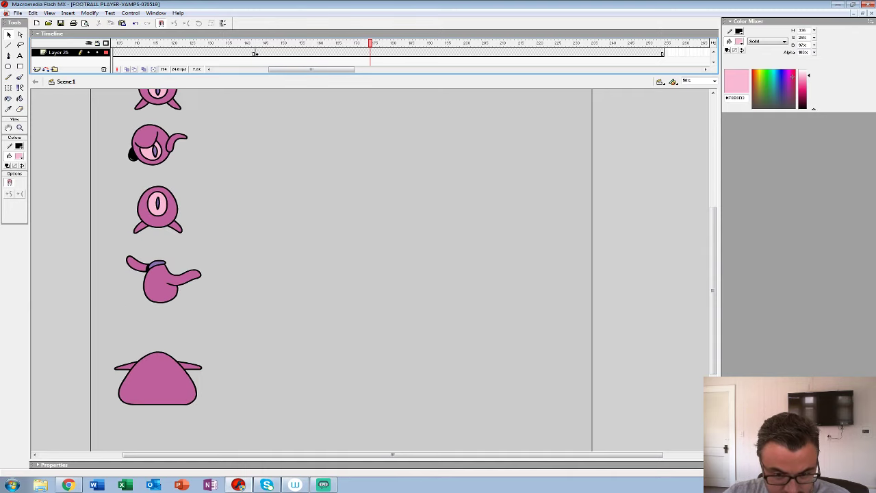
# - Edit the fourth hatchling's symbol outside the scene, play it to frame 23, and play its nested SQUID-VAMP-HATCH-ATTACK symbol
pyautogui.click(165, 281)
pyautogui.rightClick(157, 292)
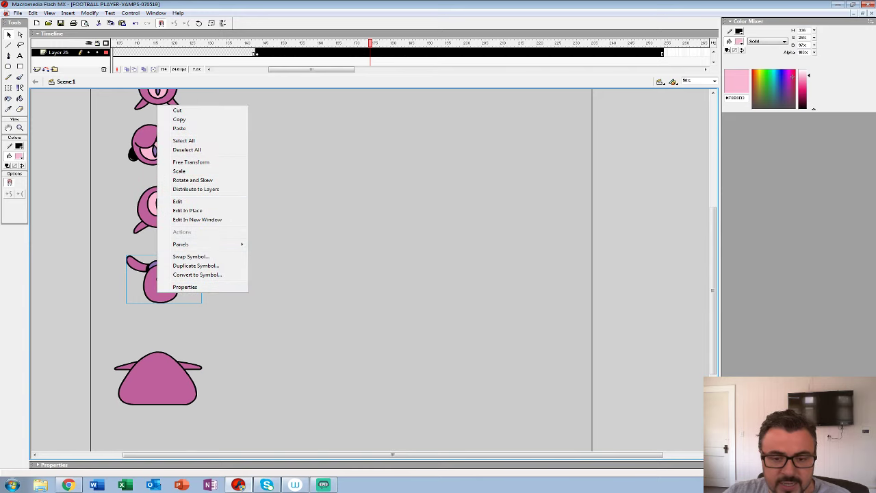
pyautogui.click(176, 199)
pyautogui.press('Return')
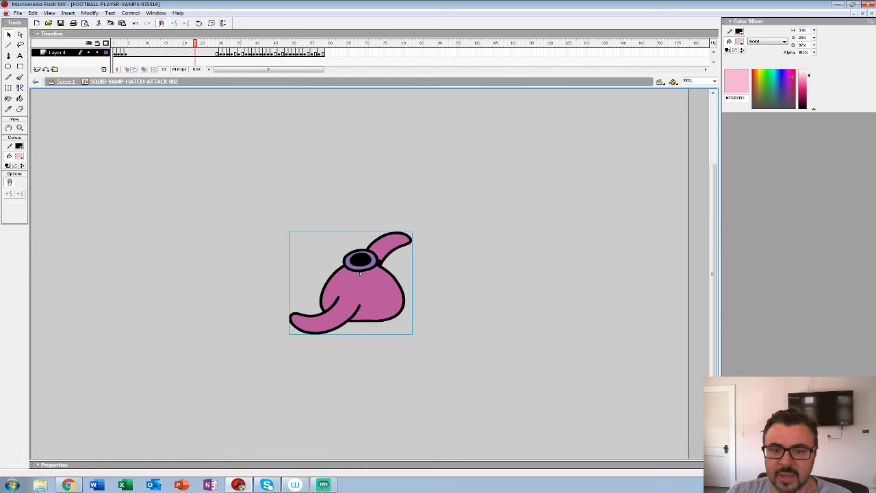
pyautogui.doubleClick(360, 273)
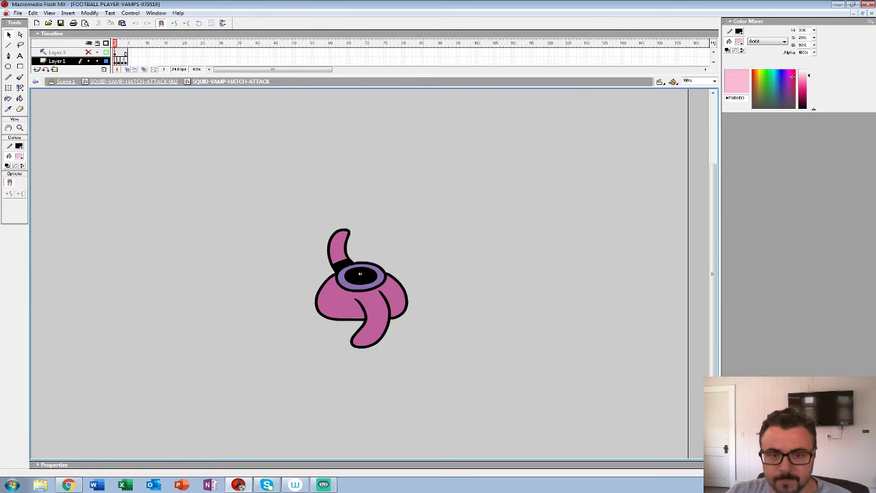
pyautogui.press('Return')
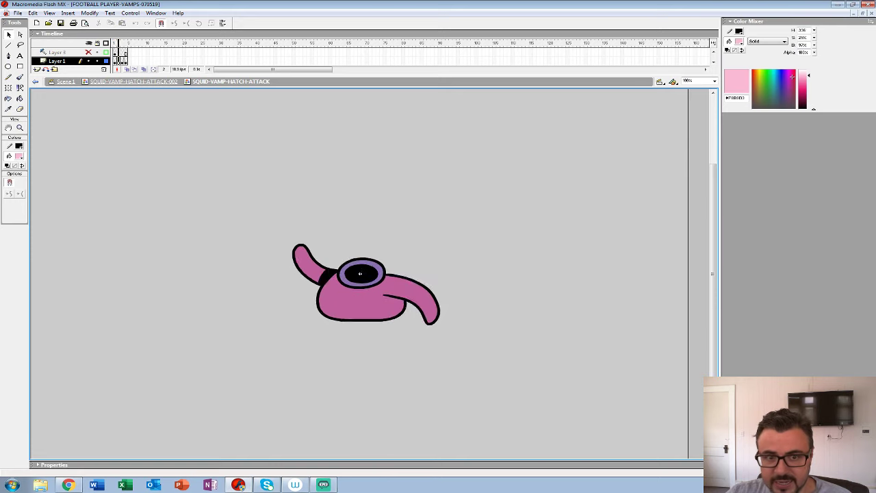
# - Select all artwork at frame 2 of SQUID-VAMP-HATCH-ATTACK and unhide the guide layer containing the ellipses
pyautogui.hotkey('ctrl', 'a')
pyautogui.click(88, 52)
pyautogui.click(106, 52)
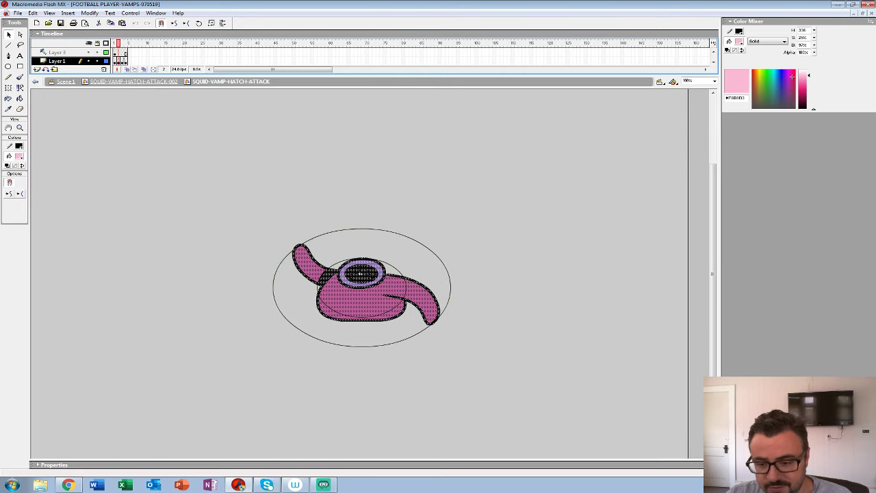
# - Play the SQUID-VAMP-HATCH-ATTACK animation with its guide ellipses shown, and inspect frame 4 up close
pyautogui.click(20, 128)
pyautogui.hotkey('ctrl', '-')
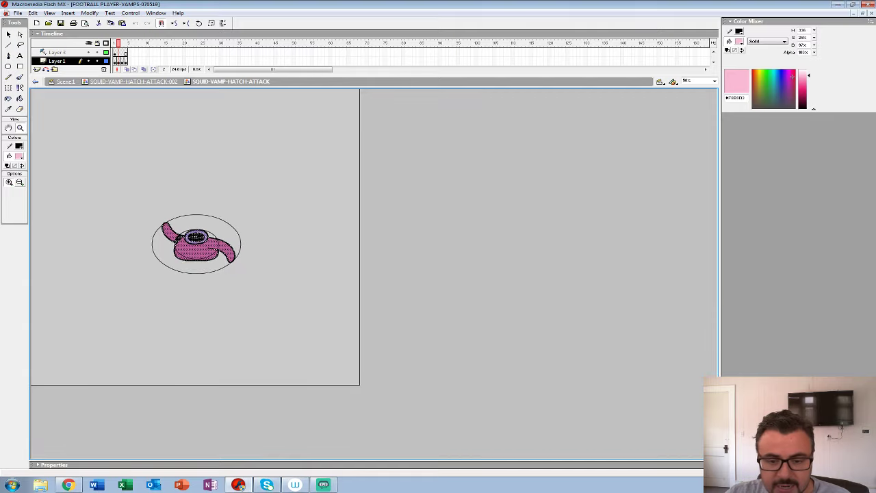
pyautogui.press('Return')
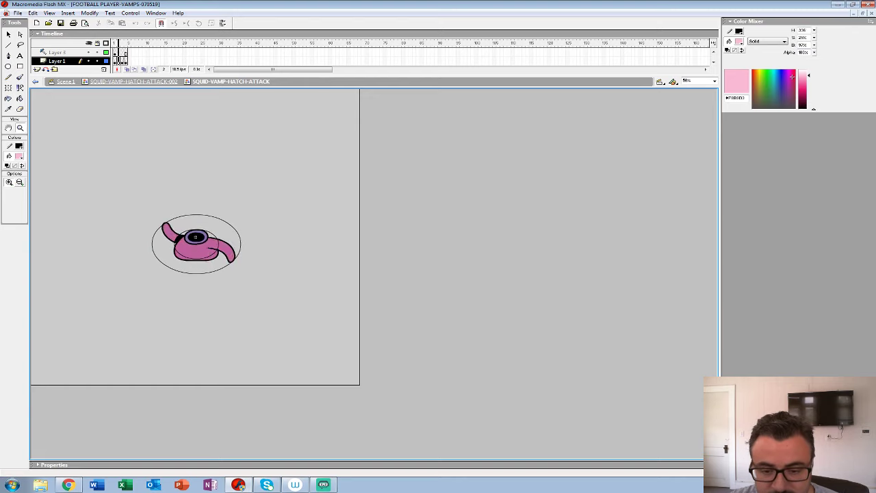
pyautogui.press('Return')
pyautogui.click(196, 236)
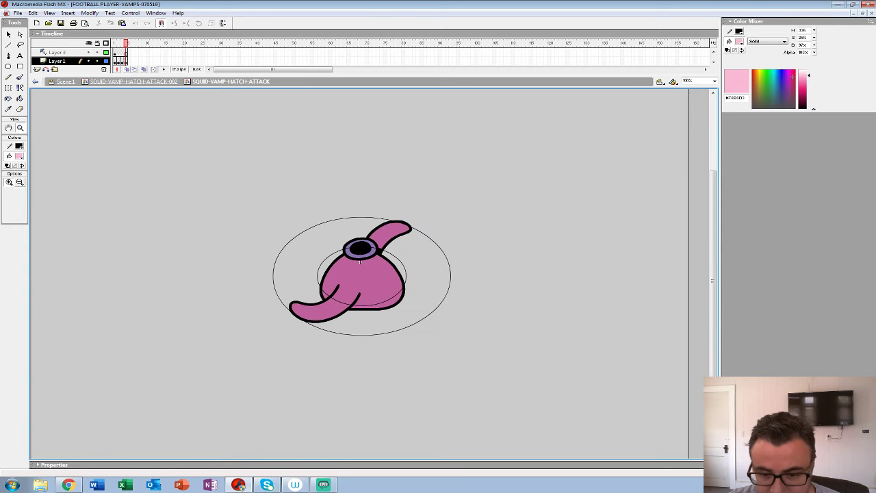
pyautogui.click(362, 260)
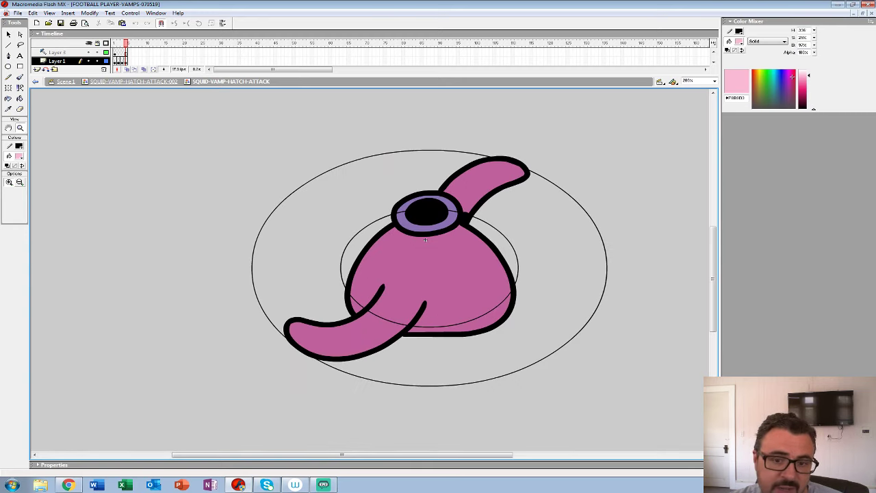
# - Return to the SQUID-VAMP-HATCH-ATTACK-002 symbol and play its animation
pyautogui.hotkey('ctrl', 'e')
pyautogui.hotkey('ctrl', '-')
pyautogui.hotkey('ctrl', '-')
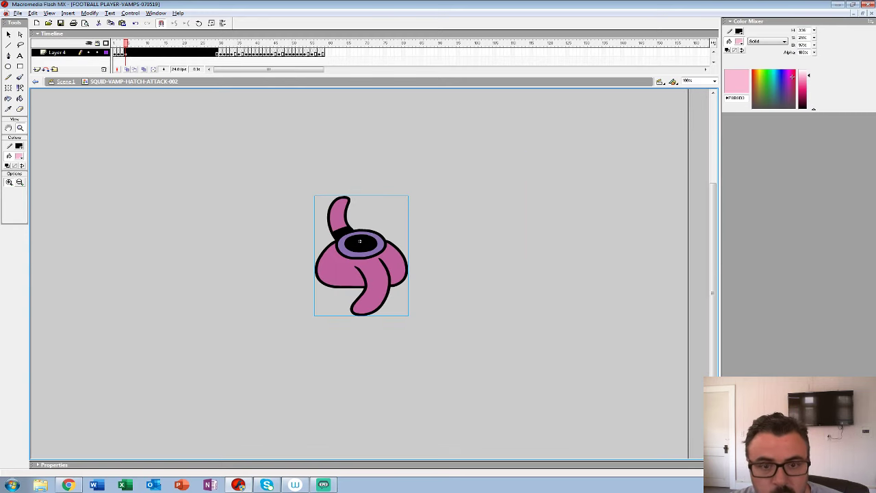
pyautogui.press('Return')
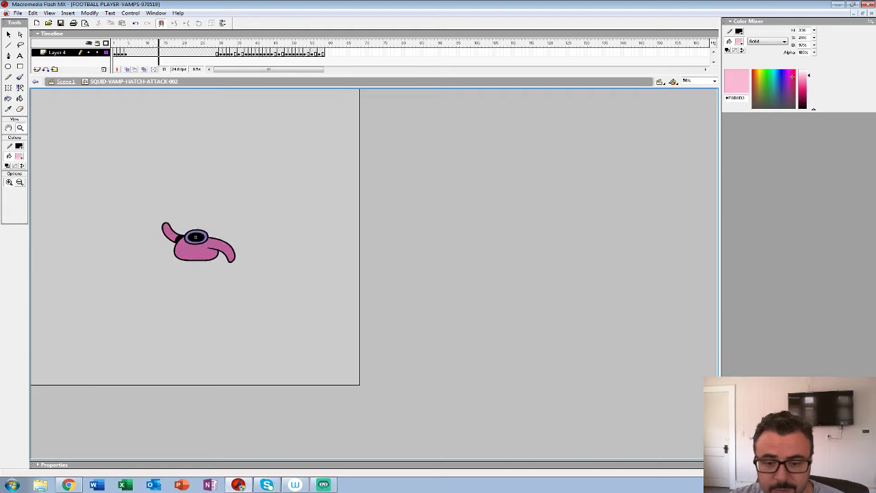
# - Return to Scene 1 and play the hatchling animations on the main timeline from frame 174, focusing on the bottom hatchling
pyautogui.click(66, 82)
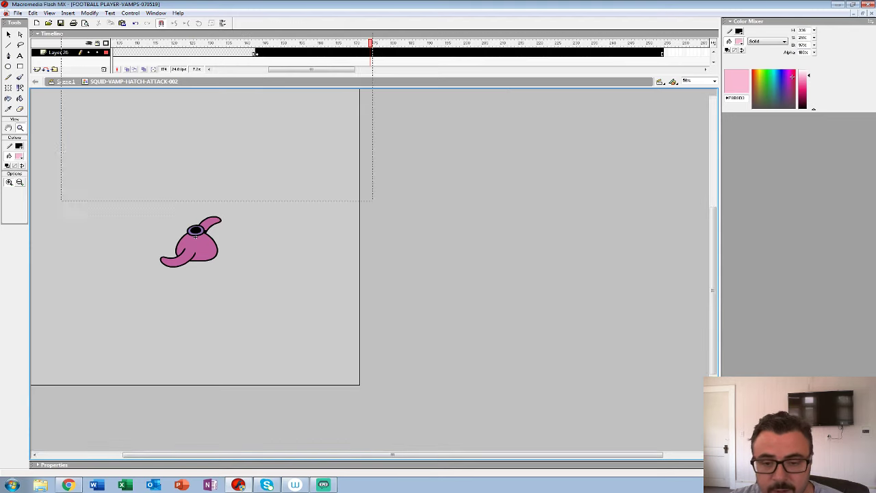
pyautogui.moveTo(158, 279); pyautogui.dragTo(187, 263)
pyautogui.press('v')
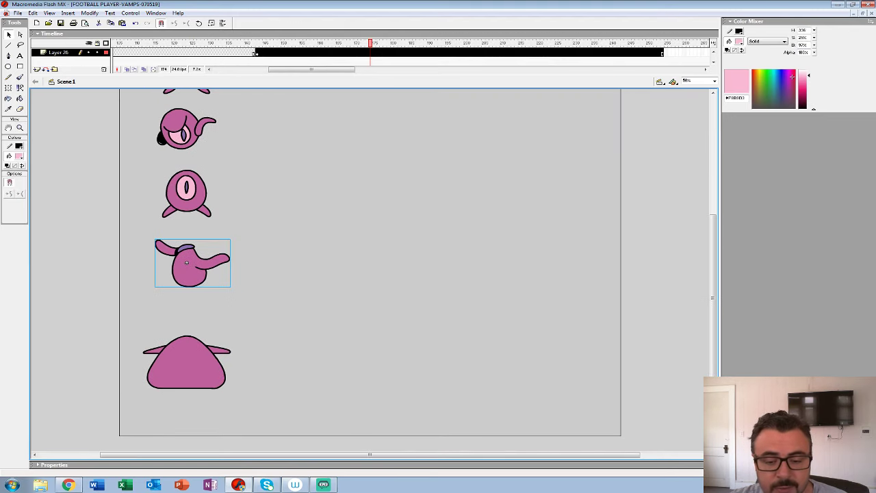
pyautogui.click(186, 331)
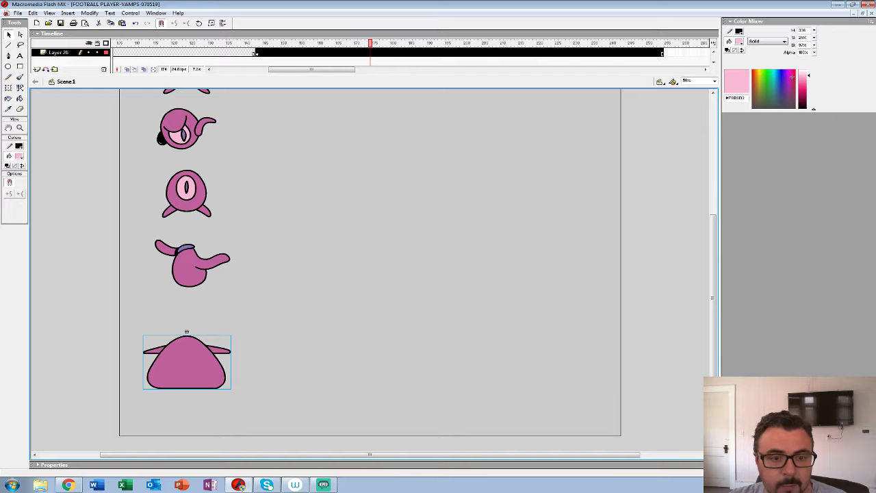
pyautogui.press('z')
pyautogui.hotkey('ctrl', '-')
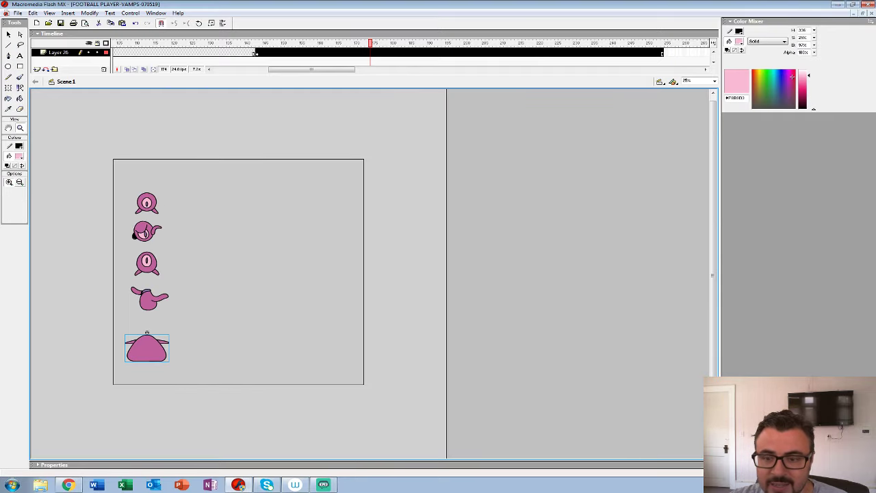
pyautogui.press(',')
pyautogui.press('.')
pyautogui.click(278, 354)
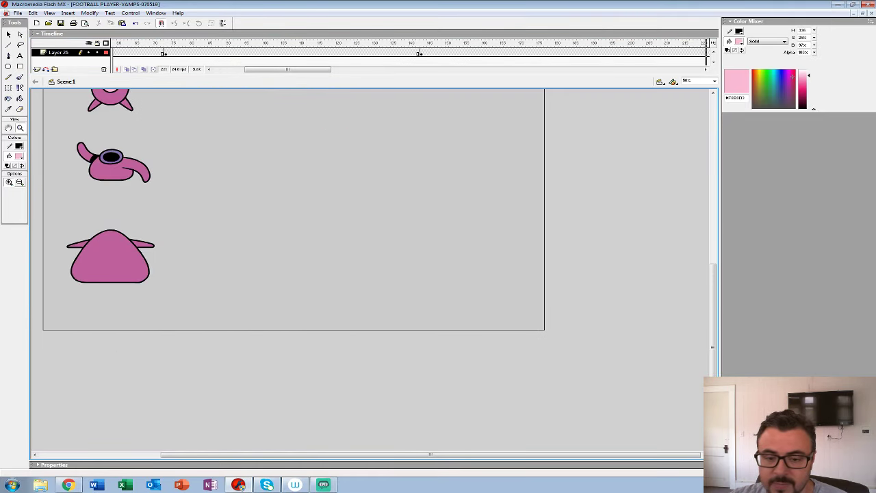
# - Edit the bottom hatchling's symbol SQUID-VAMP-HATCH-ATTACK-003 in place, play its animation, and return to Scene 1 at frame 143
pyautogui.moveTo(274, 205); pyautogui.dragTo(338, 296)
pyautogui.click(8, 34)
pyautogui.moveTo(65, 146); pyautogui.dragTo(581, 424)
pyautogui.doubleClick(174, 316)
pyautogui.press('Return')
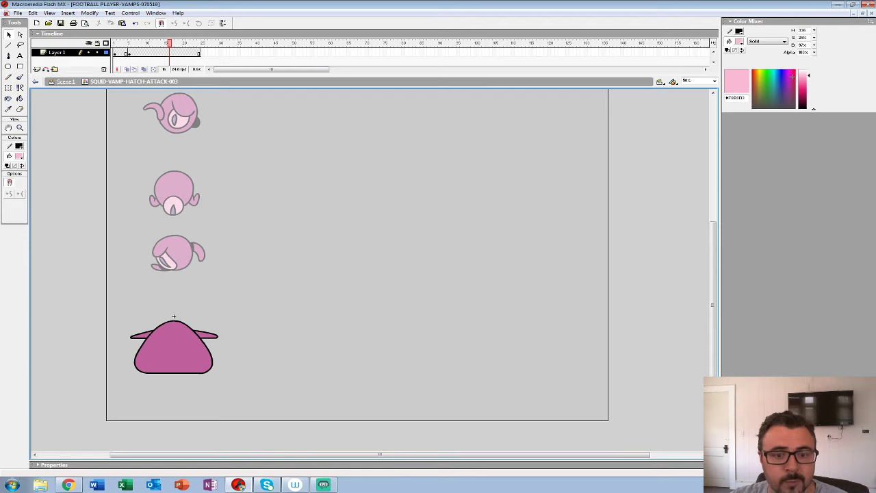
pyautogui.doubleClick(174, 316)
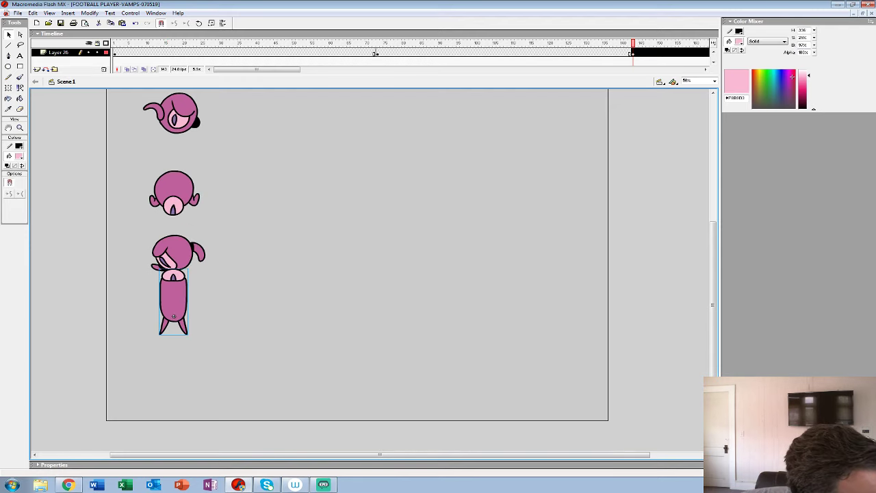
# - Move the bottom hatchling straight down at frame 143 of Scene 1 so it clears the hatchling above it
pyautogui.press('z')
pyautogui.hotkey('ctrl', '-')
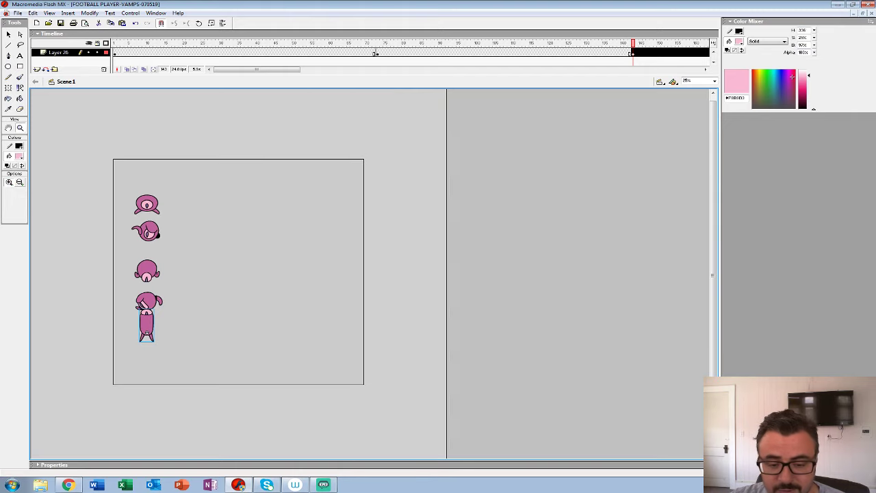
pyautogui.hotkey('ctrl', '=')
pyautogui.press('v')
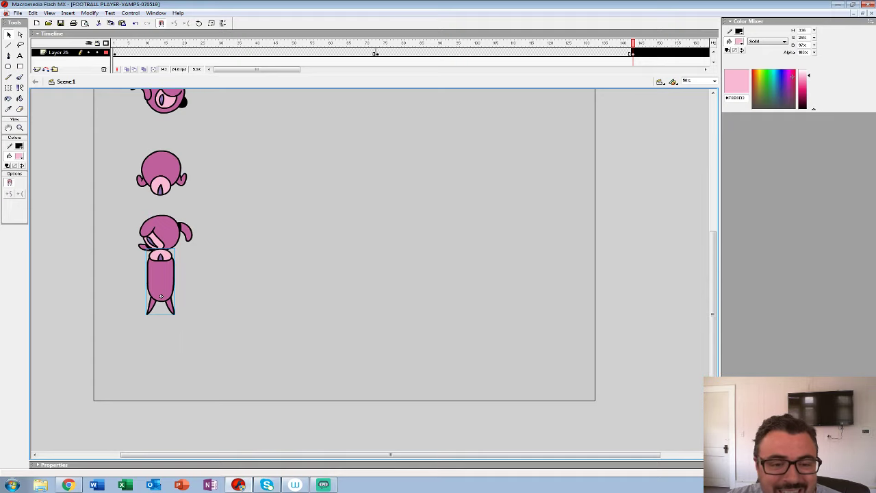
pyautogui.click(20, 128)
pyautogui.keyDown('alt'); pyautogui.click(240, 273); pyautogui.keyUp('alt')
pyautogui.click(240, 273)
pyautogui.press('v')
pyautogui.moveTo(189, 363)
pyautogui.mouseDown()
pyautogui.moveTo(186, 319)
pyautogui.moveTo(186, 346)
pyautogui.mouseUp()
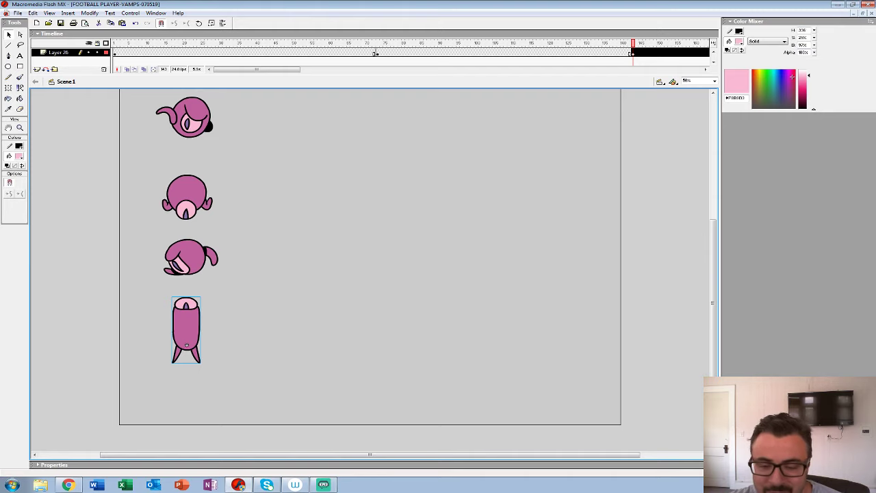
# - Compare frames 5 and 3 of SQUID-VAMP-HATCH-ATTACK-003 by editing the bottom hatchling in place, and return to Scene 1
pyautogui.click(19, 128)
pyautogui.click(361, 248)
pyautogui.keyDown('alt'); pyautogui.click(361, 249); pyautogui.keyUp('alt')
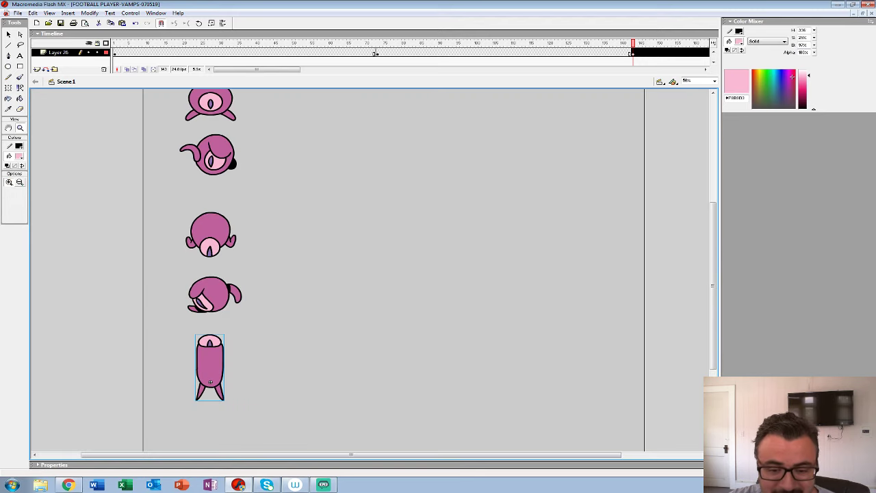
pyautogui.moveTo(361, 248); pyautogui.dragTo(354, 218)
pyautogui.click(9, 34)
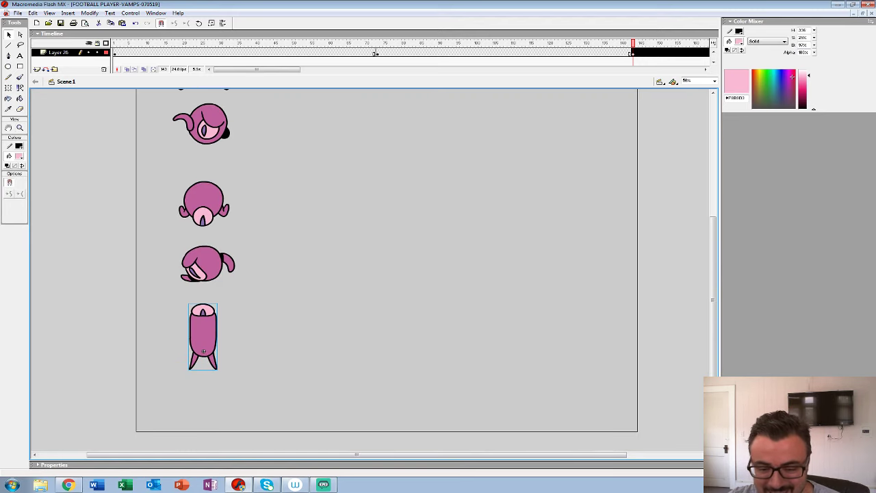
pyautogui.doubleClick(203, 351)
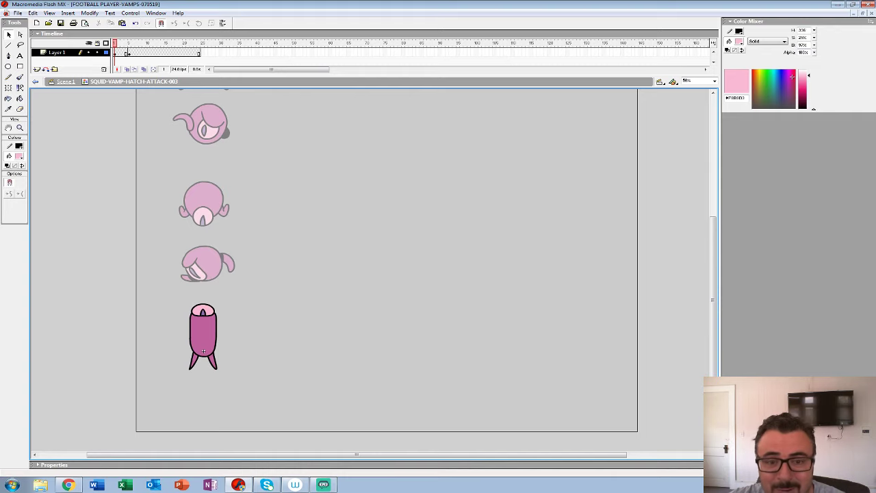
pyautogui.click(125, 53)
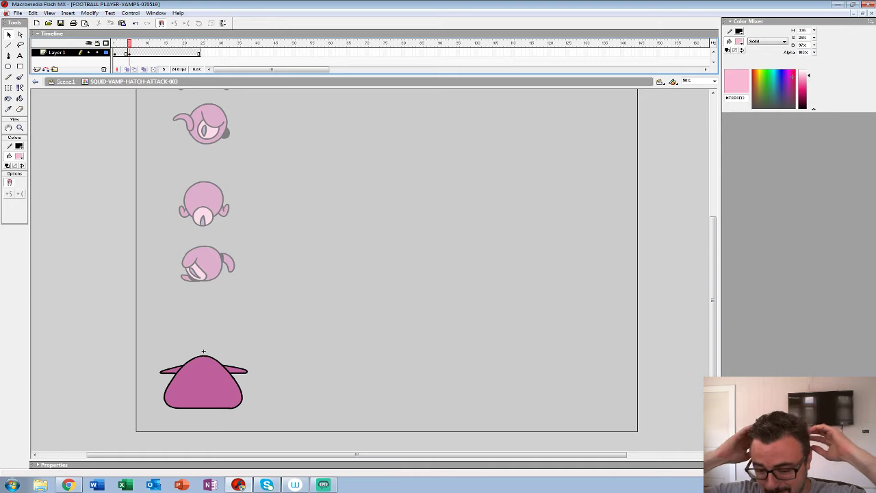
pyautogui.click(203, 351)
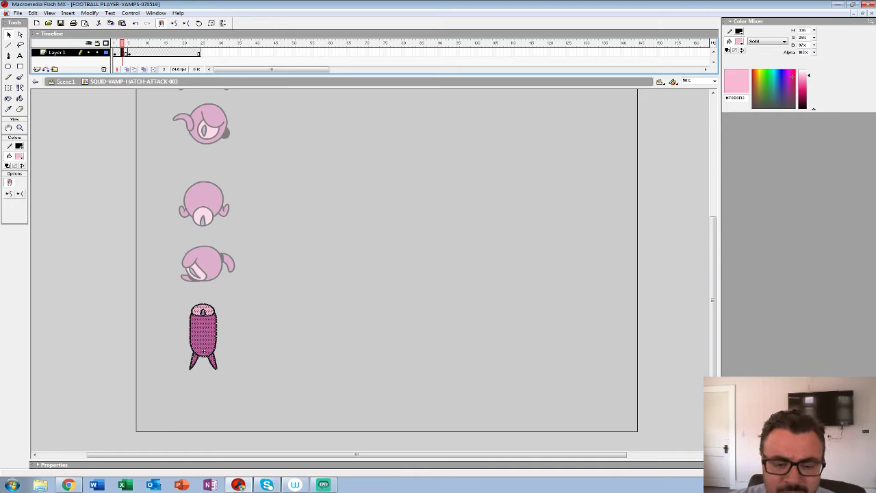
pyautogui.click(294, 315)
pyautogui.press('z')
pyautogui.click(203, 351)
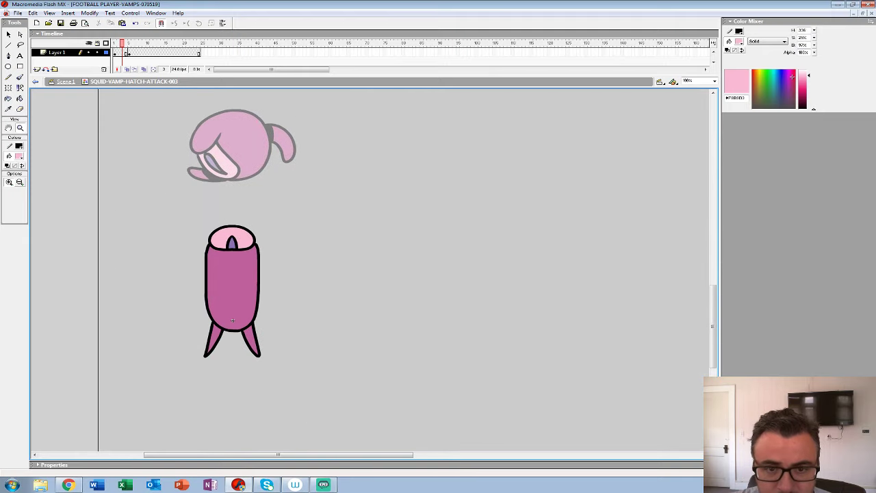
pyautogui.hotkey('ctrl', 'e')
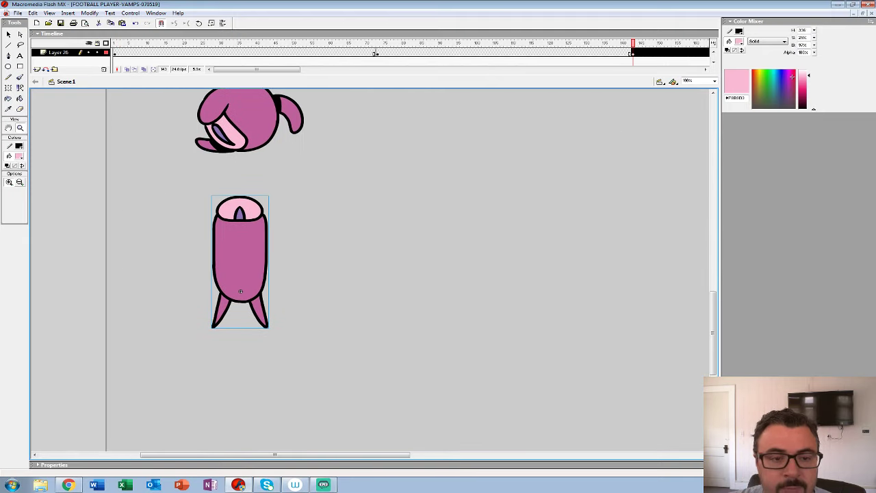
# - Edit the bottom hatchling's symbol in place, make frame 4 a keyframe, and delete all its artwork
pyautogui.press('v')
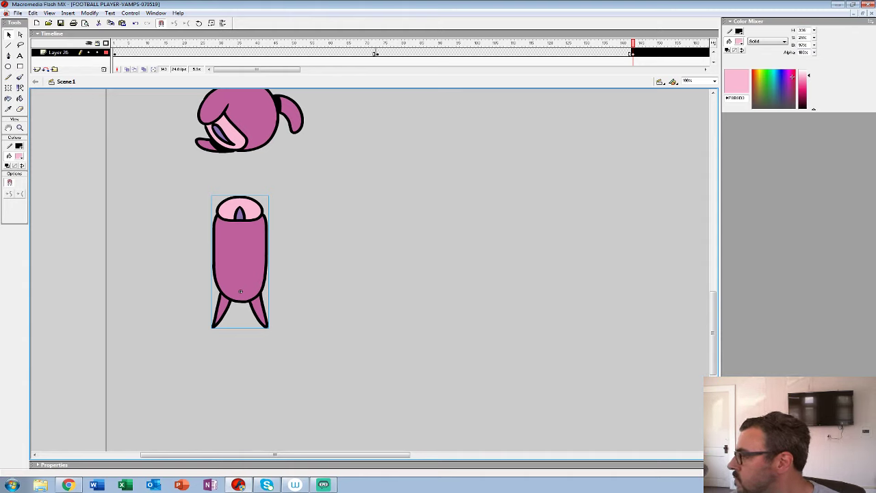
pyautogui.press('z')
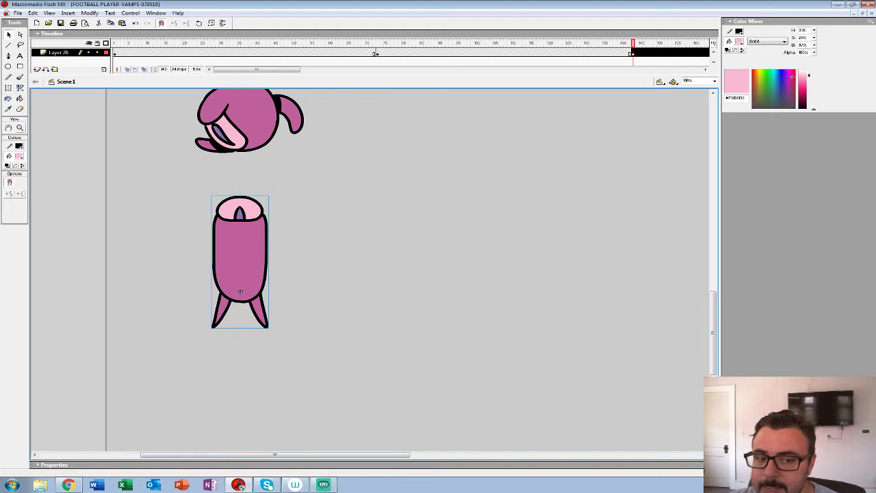
pyautogui.hotkey('ctrl', '-')
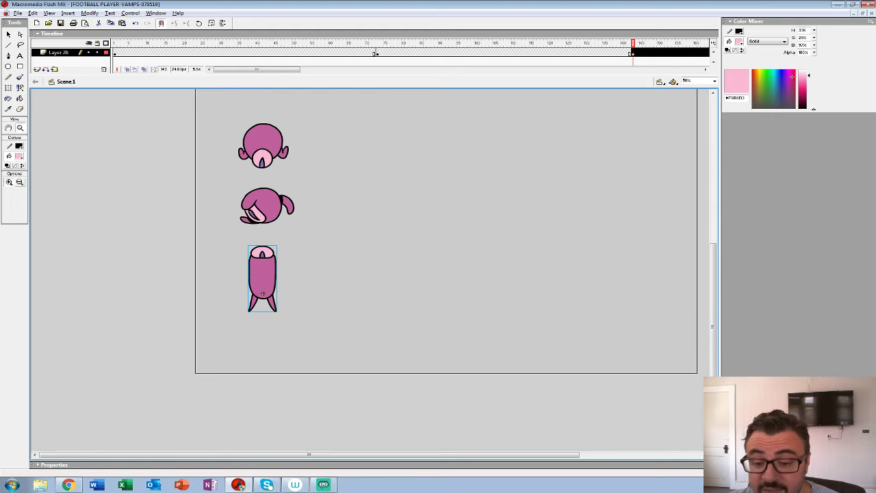
pyautogui.hotkey('ctrl', '-')
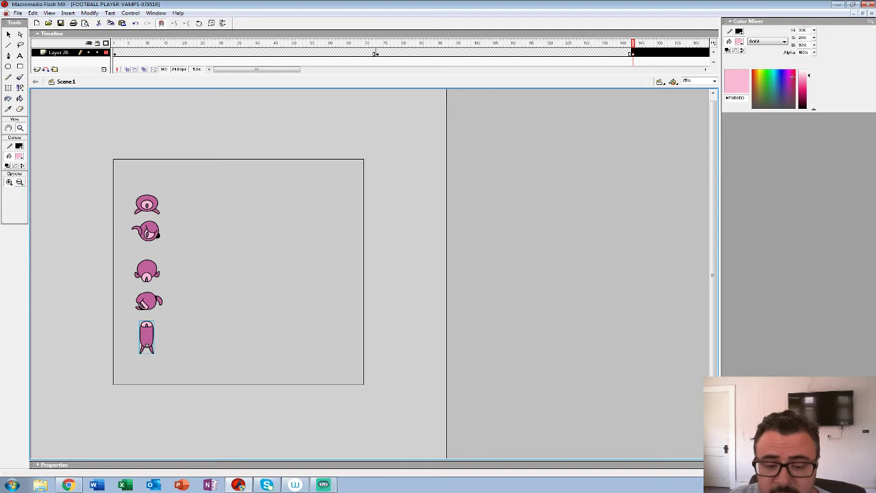
pyautogui.click(275, 265)
pyautogui.moveTo(275, 265); pyautogui.dragTo(363, 195)
pyautogui.click(9, 34)
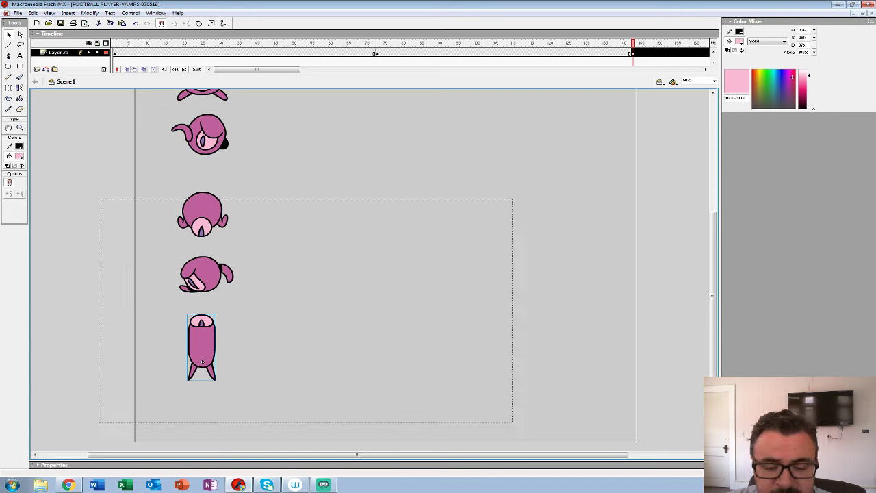
pyautogui.doubleClick(201, 349)
pyautogui.click(202, 362)
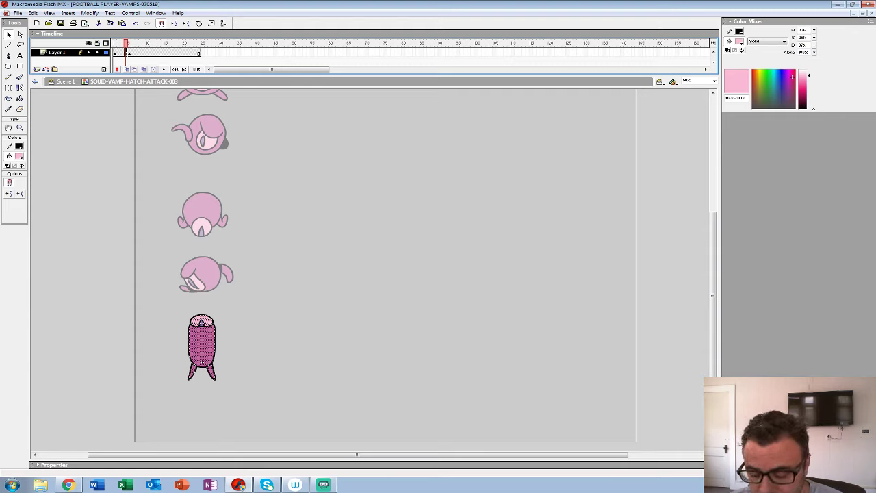
pyautogui.press('Delete')
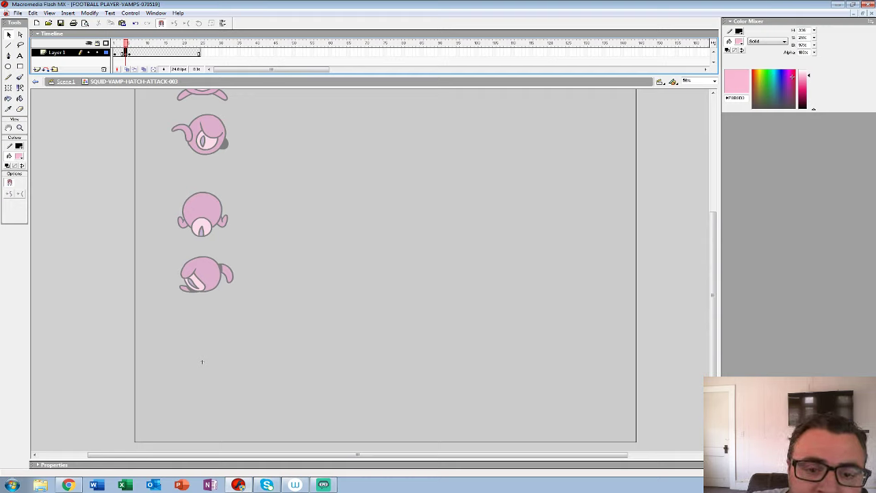
# - Turn on onion skinning around the empty frame 4 to show the stretched pose and the landed pose as references
pyautogui.hotkey('ctrl', 'z')
pyautogui.press('z')
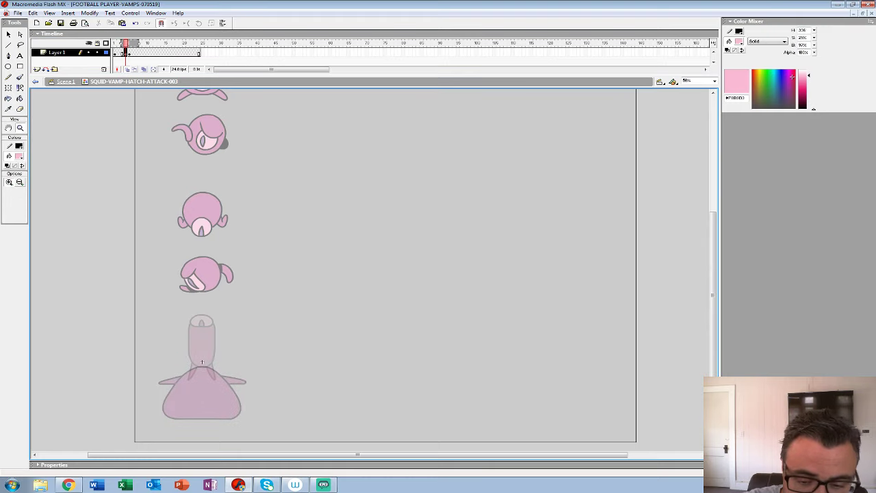
pyautogui.click(202, 361)
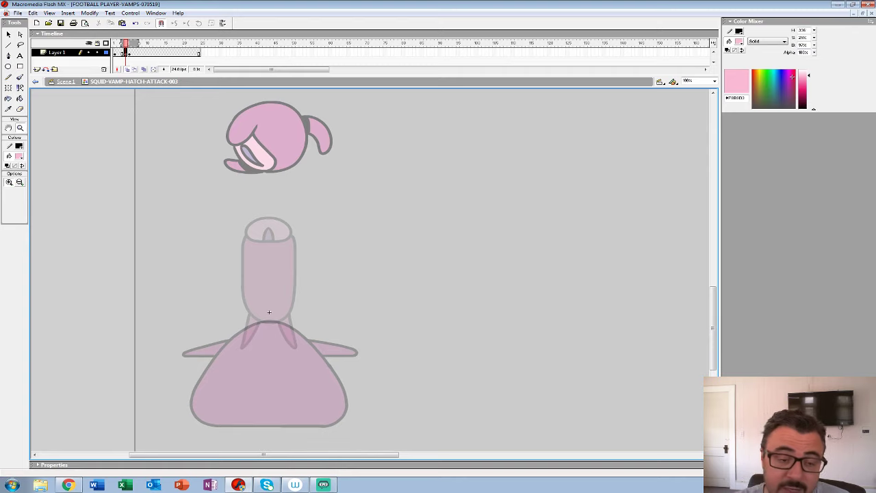
# - Set up the Brush tool with the third-smallest brush size and a black #000000 fill for drawing on frame 4
pyautogui.press('b')
pyautogui.click(21, 195)
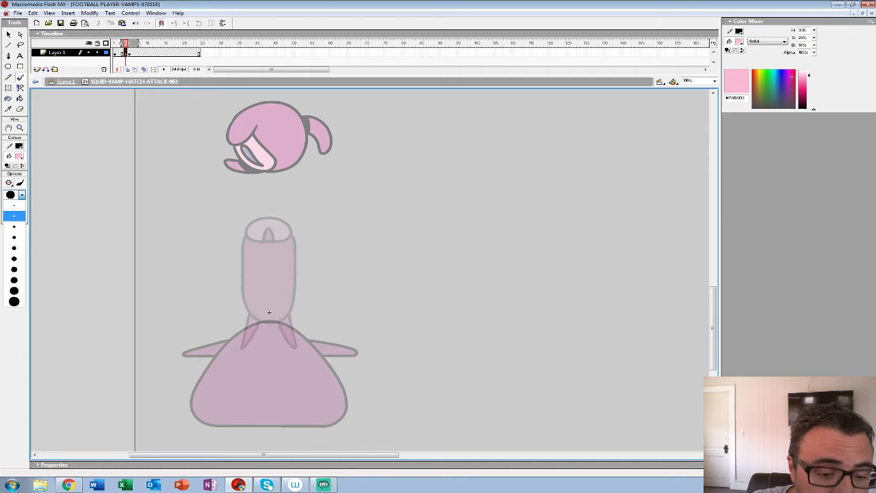
pyautogui.click(14, 226)
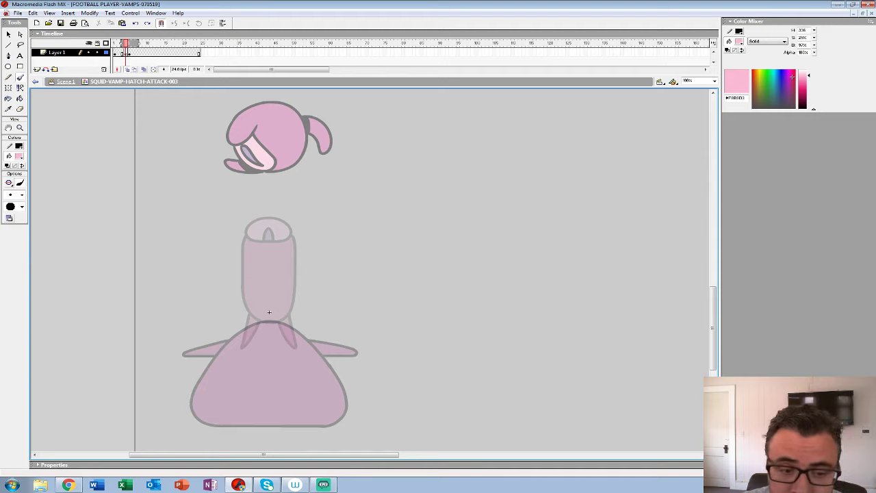
pyautogui.moveTo(269, 312); pyautogui.dragTo(259, 292)
pyautogui.click(19, 156)
pyautogui.click(258, 292)
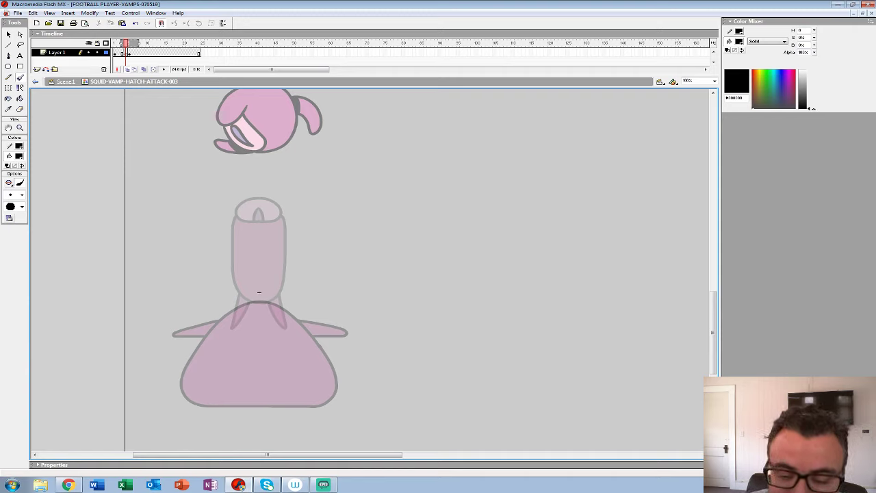
# - Rough in the left half of the inner mouth ring on frame 4, over the upper part of the stretched onion-skin pose
pyautogui.moveTo(248, 239)
pyautogui.mouseDown()
pyautogui.moveTo(233, 256)
pyautogui.moveTo(277, 286)
pyautogui.mouseUp()
pyautogui.hotkey('ctrl', 'z')
pyautogui.hotkey('ctrl', 'z')
pyautogui.moveTo(246, 236)
pyautogui.mouseDown()
pyautogui.moveTo(233, 275)
pyautogui.moveTo(252, 287)
pyautogui.mouseUp()
pyautogui.moveTo(257, 236); pyautogui.dragTo(251, 286)
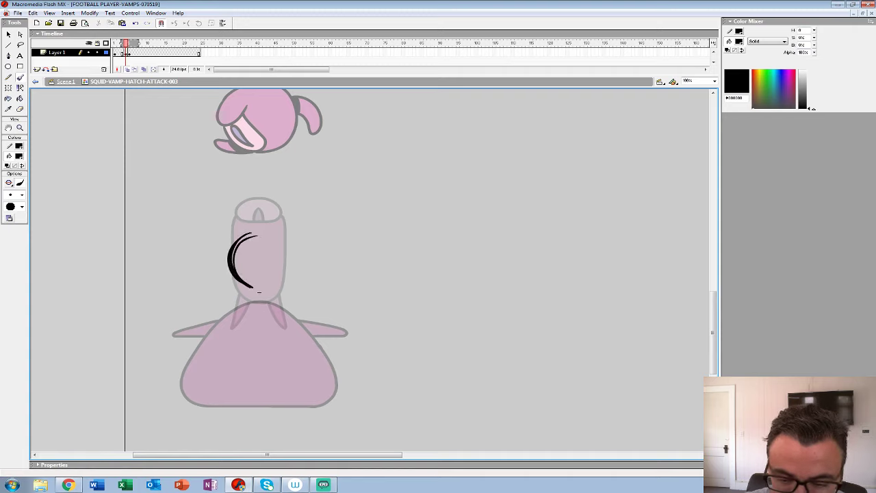
# - Sketch the left half of the round body outline as a larger arc around the mouth ring, ending at its base
pyautogui.moveTo(228, 224); pyautogui.dragTo(216, 279)
pyautogui.hotkey('ctrl', 'z')
pyautogui.moveTo(241, 220); pyautogui.dragTo(222, 296)
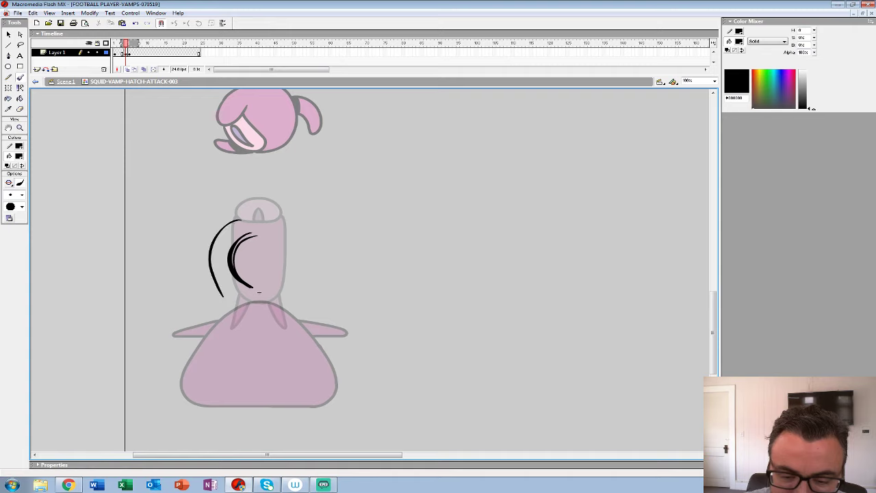
pyautogui.moveTo(243, 218); pyautogui.dragTo(213, 265)
pyautogui.moveTo(212, 262)
pyautogui.mouseDown()
pyautogui.moveTo(252, 317)
pyautogui.moveTo(251, 216)
pyautogui.moveTo(258, 286)
pyautogui.mouseUp()
# - Sketch the left side of the narrow slit inside the mouth ring
pyautogui.moveTo(256, 247); pyautogui.dragTo(252, 270)
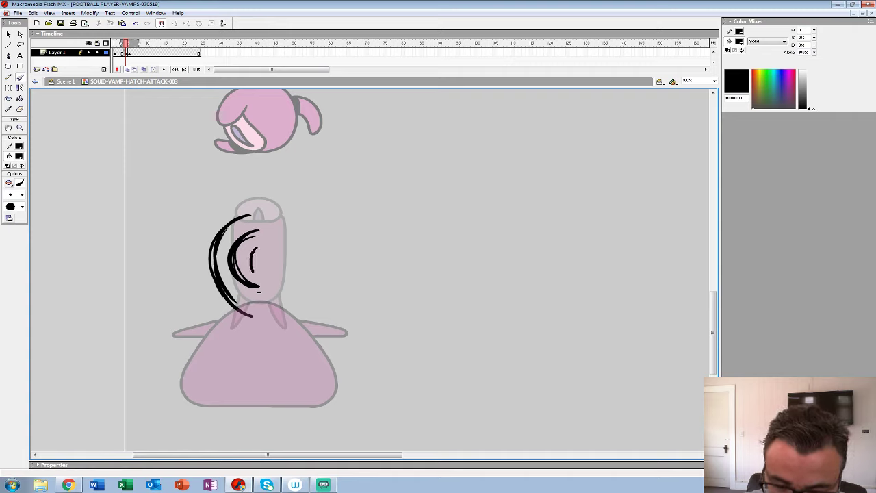
pyautogui.hotkey('ctrl', 'z')
pyautogui.moveTo(254, 241); pyautogui.dragTo(258, 268)
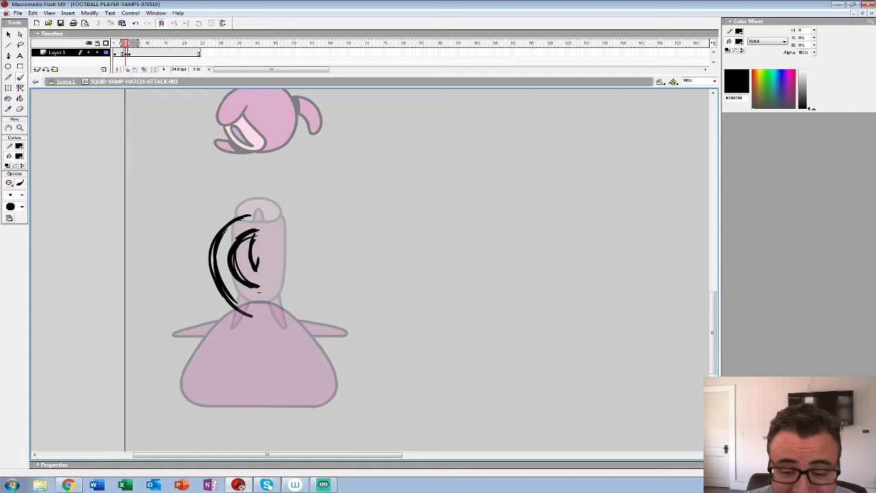
# - Reinforce the left body arc and sketch the small curled tentacle below it
pyautogui.moveTo(254, 213)
pyautogui.mouseDown()
pyautogui.moveTo(223, 285)
pyautogui.moveTo(260, 315)
pyautogui.mouseUp()
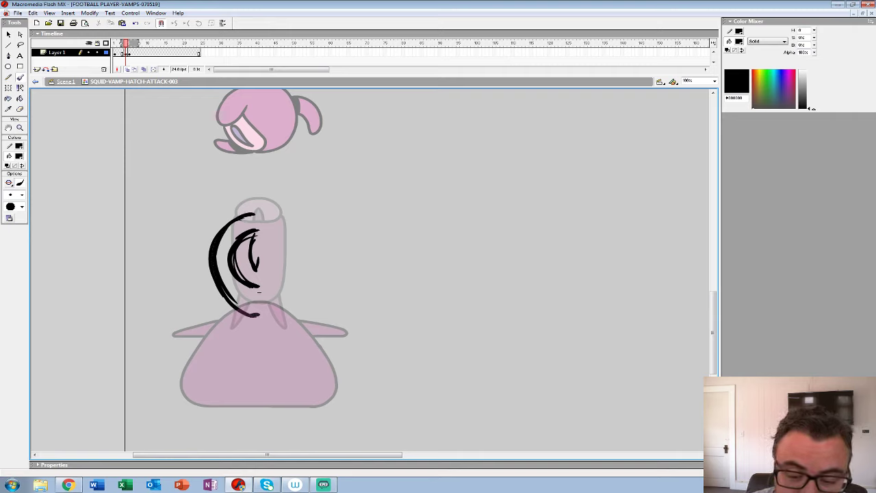
pyautogui.hotkey('ctrl', 'z')
pyautogui.moveTo(229, 304); pyautogui.dragTo(219, 330)
pyautogui.moveTo(218, 328)
pyautogui.mouseDown()
pyautogui.moveTo(236, 310)
pyautogui.moveTo(260, 312)
pyautogui.moveTo(245, 316)
pyautogui.mouseUp()
pyautogui.moveTo(245, 219); pyautogui.dragTo(236, 302)
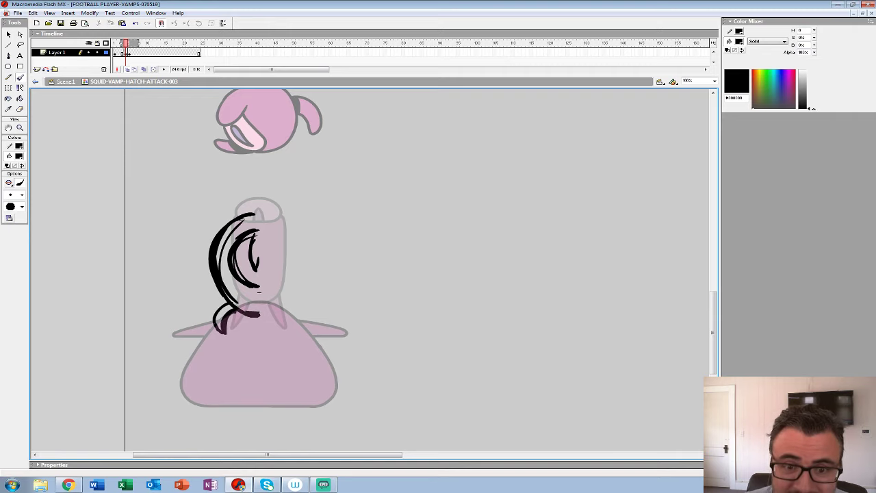
# - Play the attack animation from its opening frames to check how the rough in-between reads
pyautogui.click(115, 52)
pyautogui.press('Return')
pyautogui.click(119, 52)
pyautogui.press('Return')
pyautogui.press('Return')
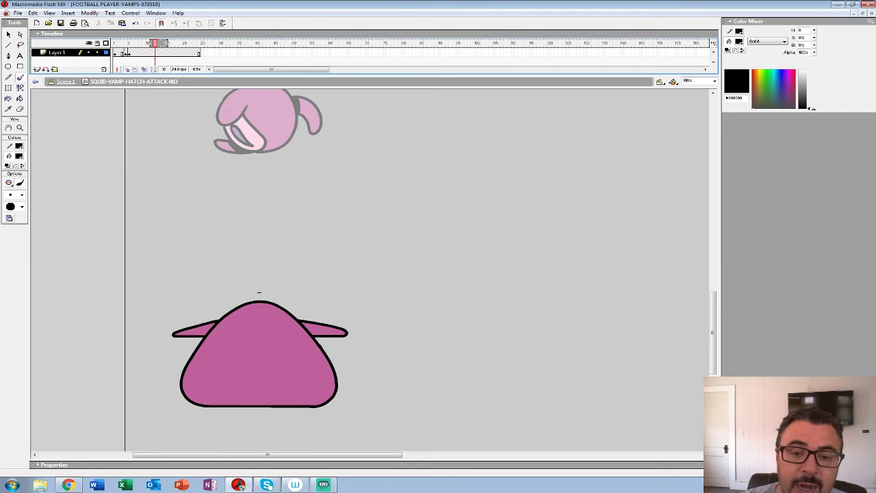
# - Return to frame 4, close the slit's shape, and draw a vertical centre line through the half sketch
pyautogui.click(126, 53)
pyautogui.click(259, 292)
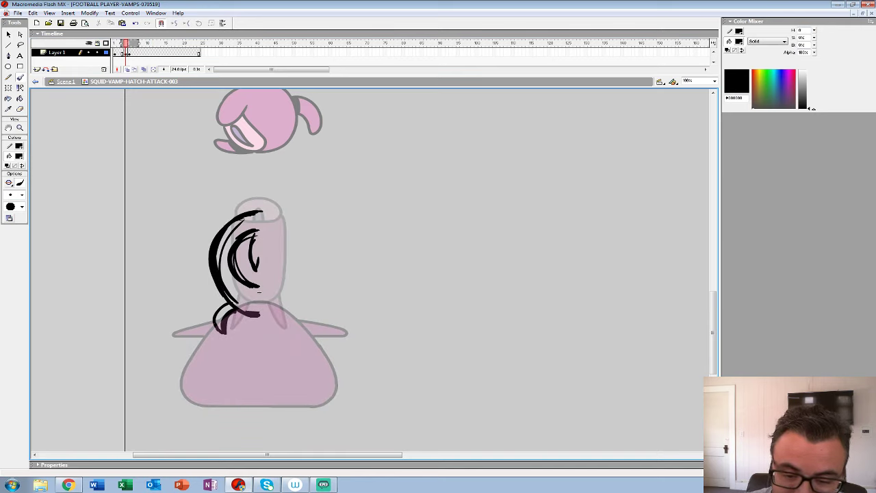
pyautogui.moveTo(255, 234); pyautogui.dragTo(256, 267)
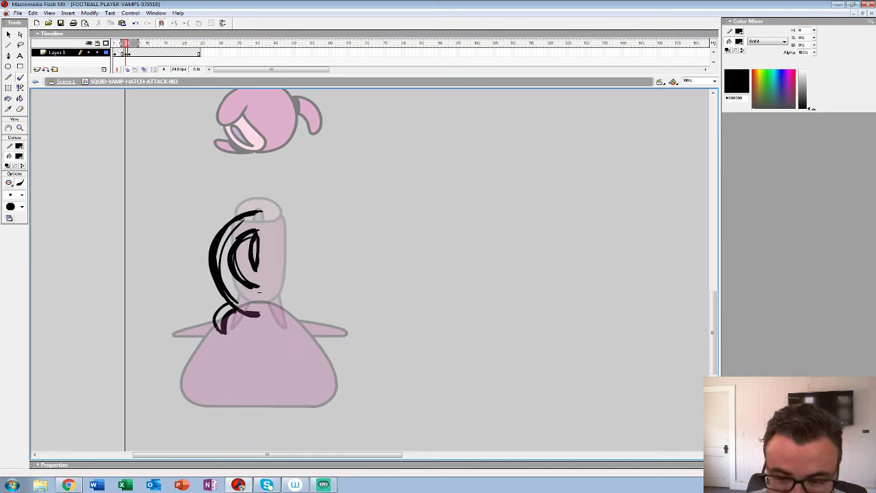
pyautogui.moveTo(258, 210); pyautogui.dragTo(257, 332)
# - Duplicate the whole half sketch in place and flip the copy horizontally
pyautogui.hotkey('ctrl', 'a')
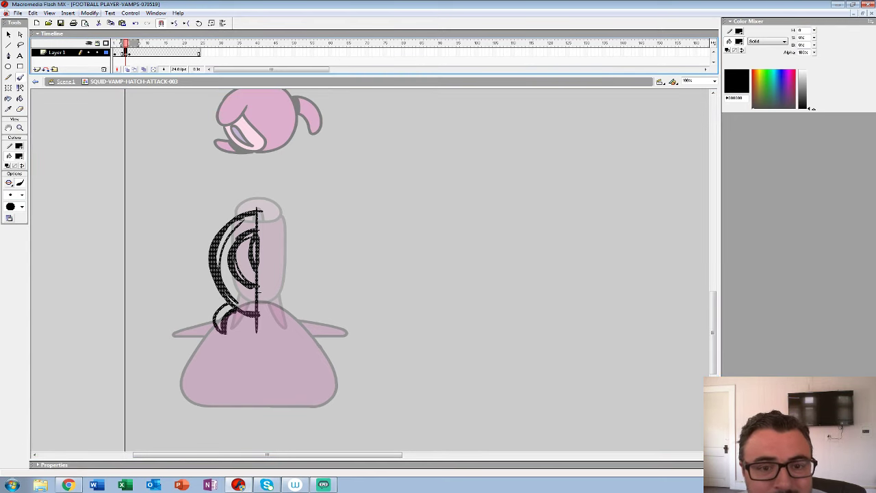
pyautogui.click(90, 13)
pyautogui.moveTo(28, 135)
pyautogui.click(159, 223)
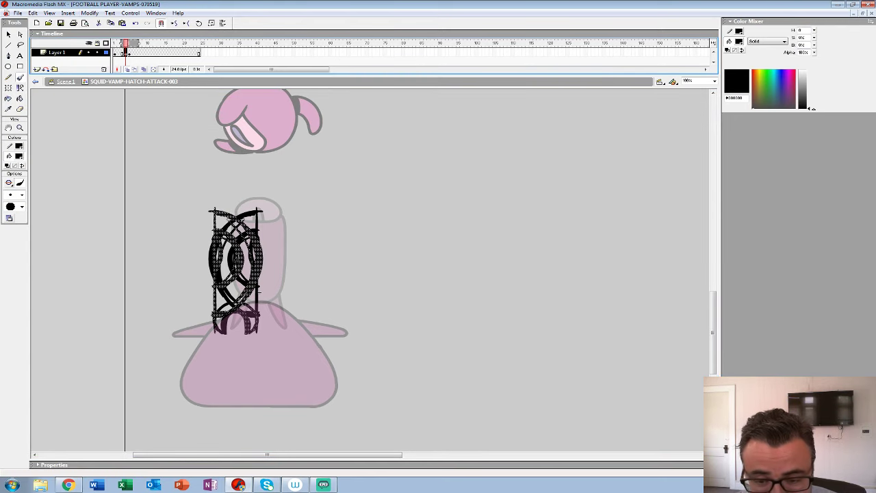
# - Move the mirrored half to the right until its centre line lines up with the original half's centre line
pyautogui.hotkey('shift', 'Right')
pyautogui.hotkey('shift', 'Right')
pyautogui.hotkey('shift', 'Right')
pyautogui.hotkey('shift', 'Right')
pyautogui.hotkey('shift', 'Right')
pyautogui.hotkey('shift', 'Right')
pyautogui.hotkey('shift', 'Right')
pyautogui.hotkey('shift', 'Right')
pyautogui.hotkey('shift', 'Right')
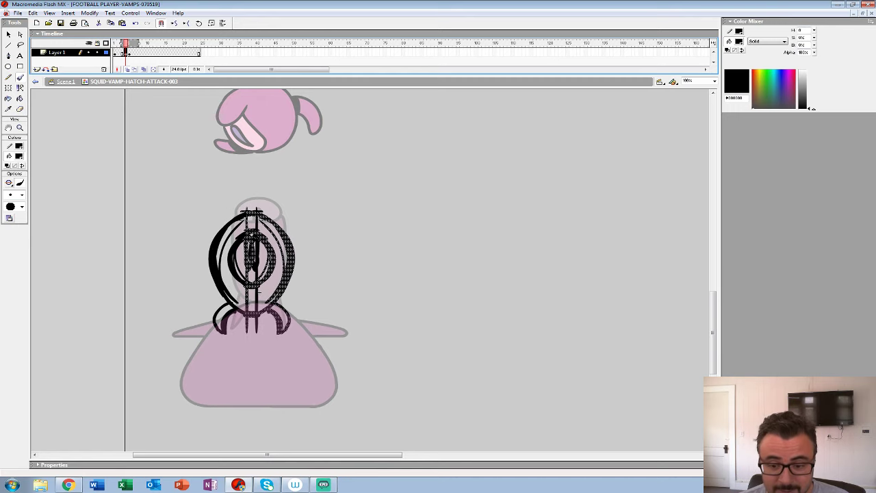
pyautogui.hotkey('shift', 'Left')
pyautogui.press('Left')
pyautogui.hotkey('shift', 'Right')
pyautogui.press('Left')
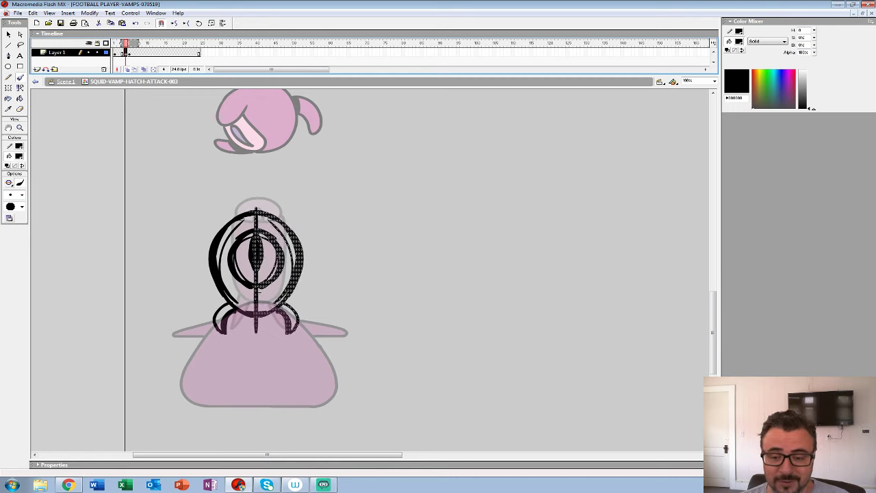
pyautogui.press('Left')
pyautogui.press('Right')
pyautogui.press('Right')
pyautogui.press('Right')
pyautogui.press('Right')
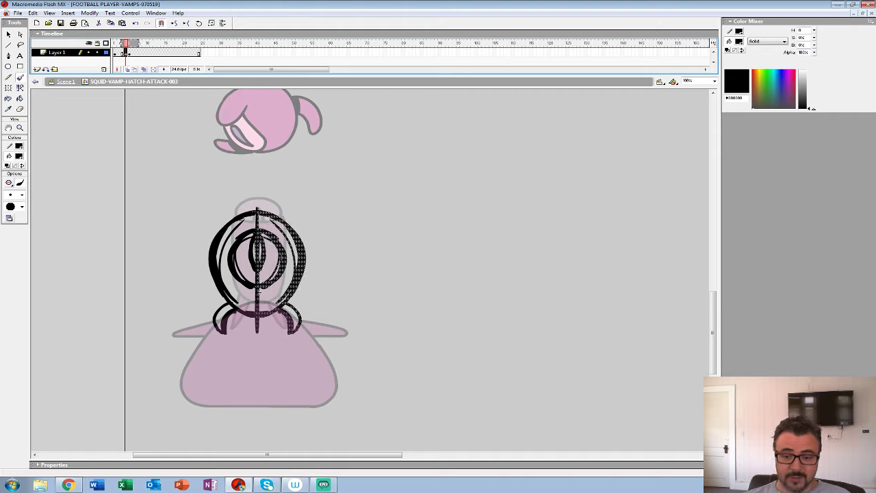
pyautogui.press('Right')
pyautogui.press('Right')
# - Play the animation again to review the full rough pose in motion, and go back to frame 4
pyautogui.press('Return')
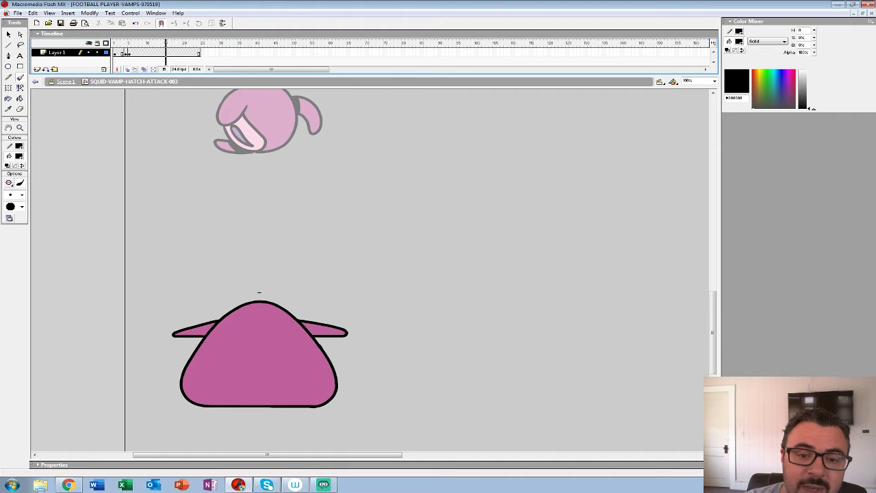
pyautogui.press('Return')
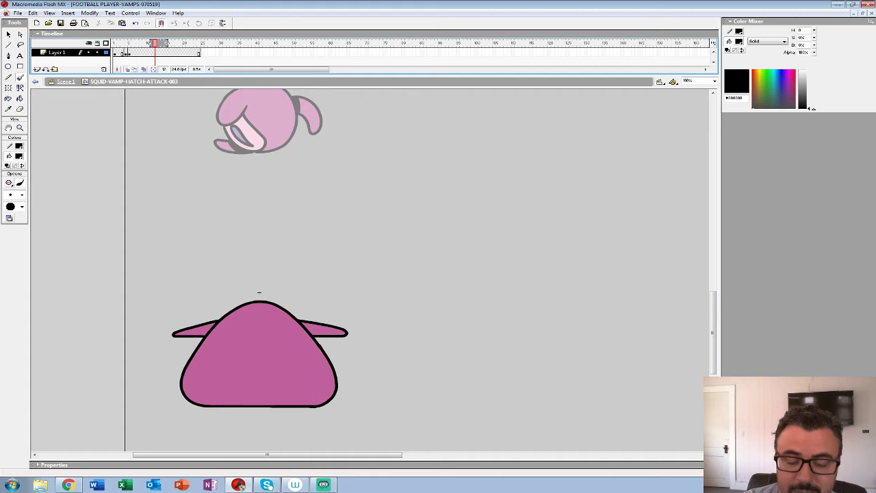
pyautogui.click(122, 53)
pyautogui.press('Return')
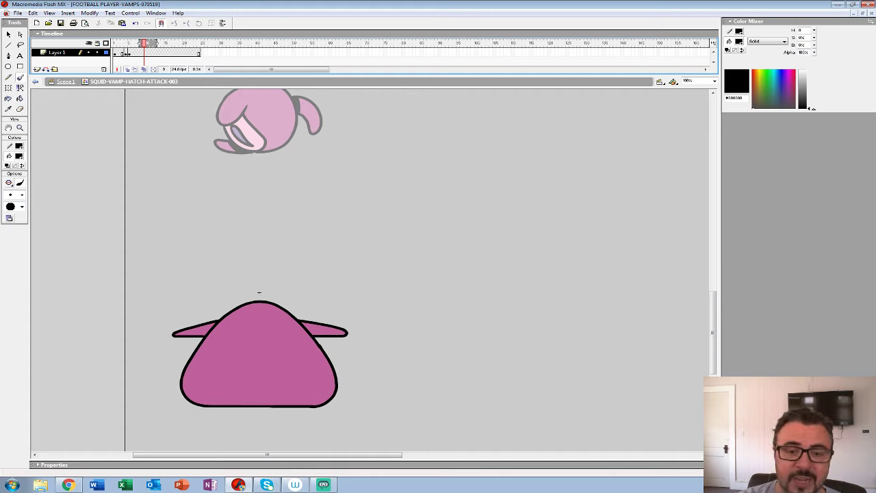
pyautogui.click(259, 292)
# - Lasso the mouth ring with its slit and move it up to the top edge of the body outline
pyautogui.press('l')
pyautogui.moveTo(258, 292)
pyautogui.mouseDown()
pyautogui.moveTo(259, 227)
pyautogui.moveTo(236, 290)
pyautogui.moveTo(258, 292)
pyautogui.mouseUp()
pyautogui.press('Up')
pyautogui.press('Up')
pyautogui.press('Up')
pyautogui.press('Up')
pyautogui.press('Up')
pyautogui.press('Up')
pyautogui.press('Up')
pyautogui.press('Up')
pyautogui.press('Up')
pyautogui.press('Up')
pyautogui.press('Up')
pyautogui.press('Up')
pyautogui.press('Up')
pyautogui.press('Up')
pyautogui.press('Up')
pyautogui.press('Up')
pyautogui.press('Up')
pyautogui.press('Up')
pyautogui.press('Up')
pyautogui.press('Up')
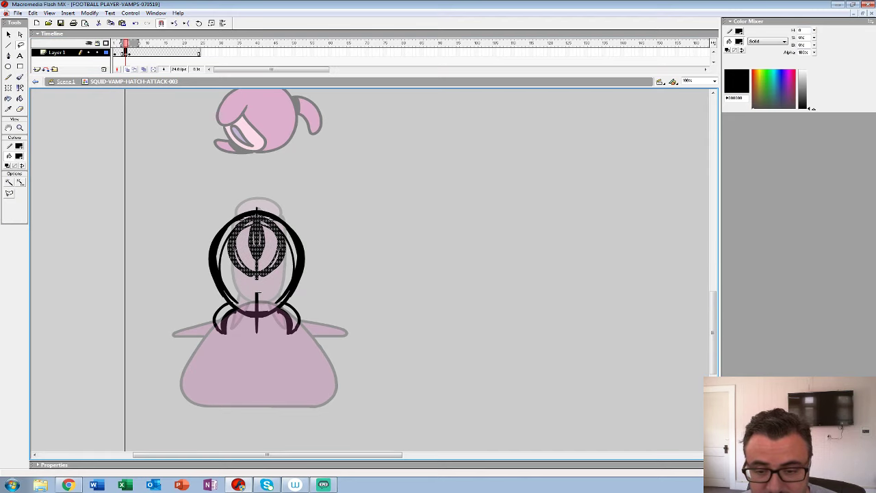
pyautogui.press('Down')
pyautogui.press('Down')
pyautogui.press('Down')
pyautogui.press('Down')
pyautogui.press('Down')
pyautogui.press('Down')
pyautogui.press('Down')
pyautogui.press('Down')
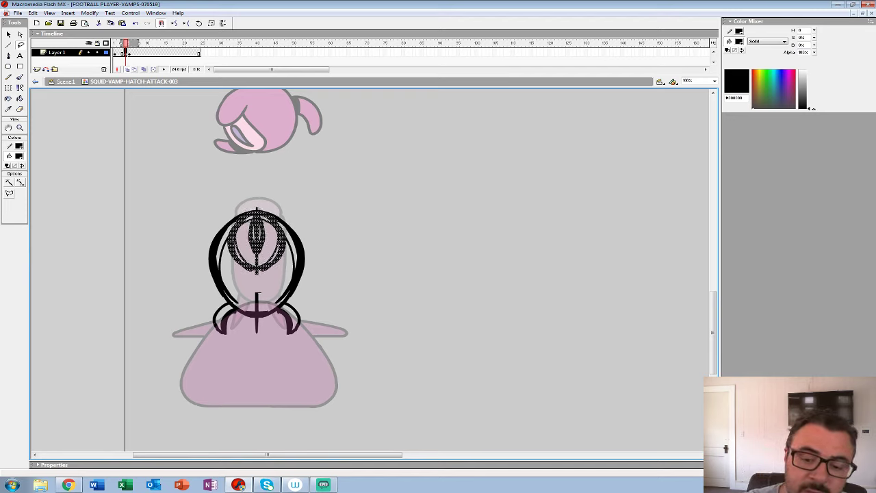
# - Clear the selection and brush extra strokes along the upper right of the body outline
pyautogui.press('b')
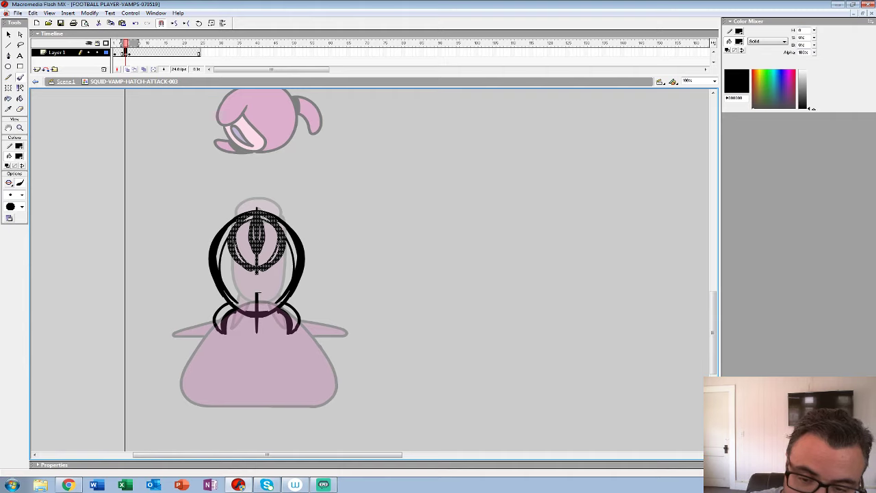
pyautogui.hotkey('ctrl', 'shift', 'a')
pyautogui.moveTo(274, 214)
pyautogui.mouseDown()
pyautogui.moveTo(297, 234)
pyautogui.moveTo(295, 262)
pyautogui.mouseUp()
pyautogui.moveTo(279, 211); pyautogui.dragTo(292, 227)
# - Keep the rough sketch on frame 3 and make frame 4 a blank keyframe for a clean tracing
pyautogui.click(125, 53)
pyautogui.moveTo(125, 53); pyautogui.dragTo(122, 53)
pyautogui.click(125, 54)
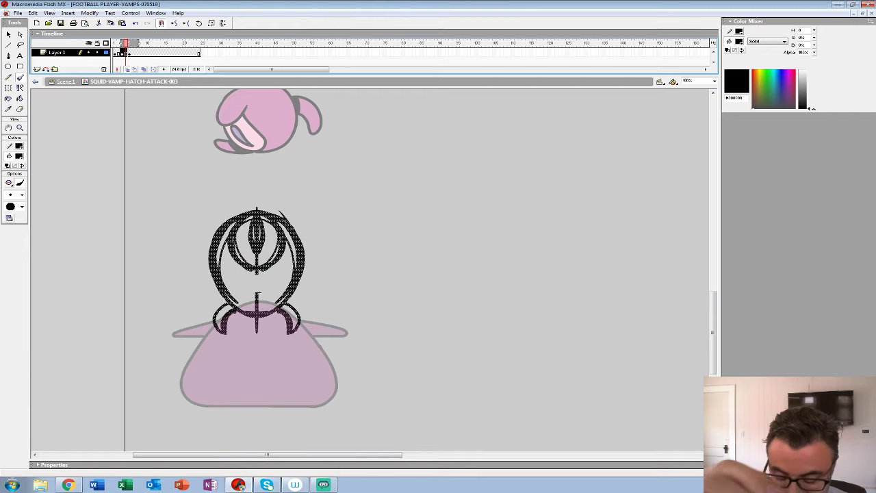
pyautogui.press('F7')
# - Zoom to 200% and brush clean lines over the left half of the mouth ring and its slit
pyautogui.press('z')
pyautogui.click(259, 295)
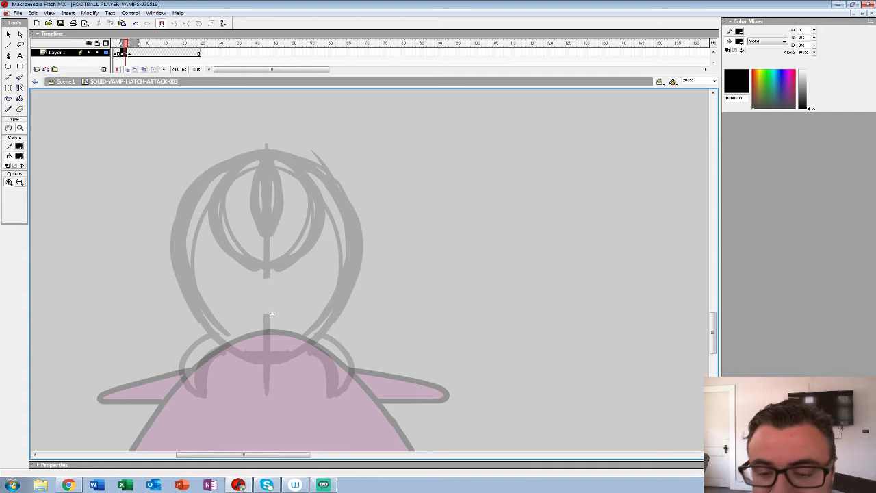
pyautogui.press('b')
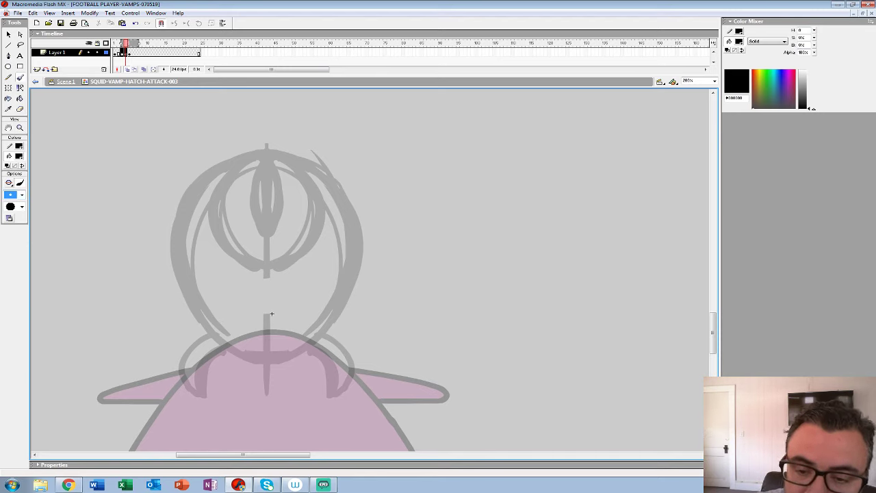
pyautogui.moveTo(264, 150)
pyautogui.mouseDown()
pyautogui.moveTo(216, 184)
pyautogui.moveTo(210, 214)
pyautogui.moveTo(226, 246)
pyautogui.moveTo(261, 263)
pyautogui.mouseUp()
pyautogui.hotkey('ctrl', 'z')
pyautogui.moveTo(261, 148)
pyautogui.mouseDown()
pyautogui.moveTo(210, 200)
pyautogui.moveTo(259, 265)
pyautogui.mouseUp()
pyautogui.moveTo(260, 157)
pyautogui.mouseDown()
pyautogui.moveTo(251, 190)
pyautogui.moveTo(266, 235)
pyautogui.mouseUp()
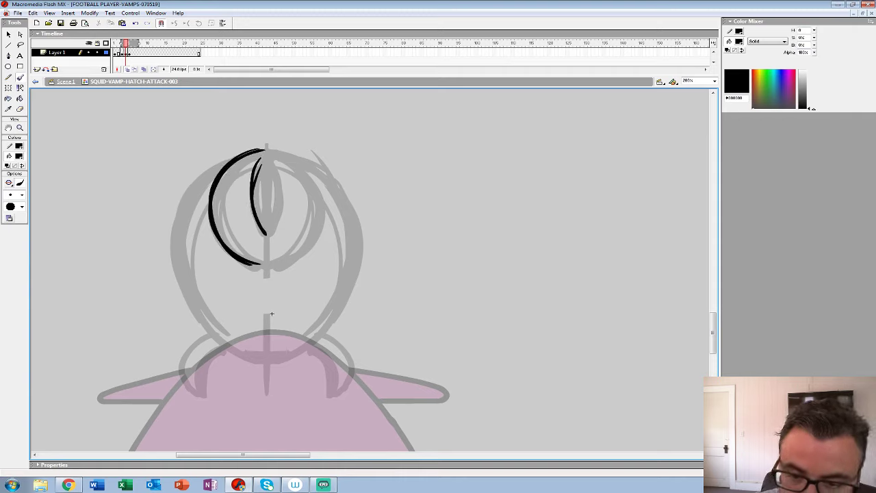
# - Trace the left half of the body outline and the left tentacle with clean brush lines
pyautogui.moveTo(233, 158)
pyautogui.mouseDown()
pyautogui.moveTo(188, 189)
pyautogui.moveTo(175, 255)
pyautogui.moveTo(203, 319)
pyautogui.moveTo(229, 347)
pyautogui.moveTo(269, 358)
pyautogui.mouseUp()
pyautogui.hotkey('ctrl', 'z')
pyautogui.moveTo(234, 158)
pyautogui.mouseDown()
pyautogui.moveTo(208, 171)
pyautogui.moveTo(177, 235)
pyautogui.moveTo(196, 182)
pyautogui.mouseUp()
pyautogui.moveTo(177, 235)
pyautogui.mouseDown()
pyautogui.moveTo(181, 287)
pyautogui.moveTo(198, 317)
pyautogui.moveTo(225, 344)
pyautogui.moveTo(264, 358)
pyautogui.mouseUp()
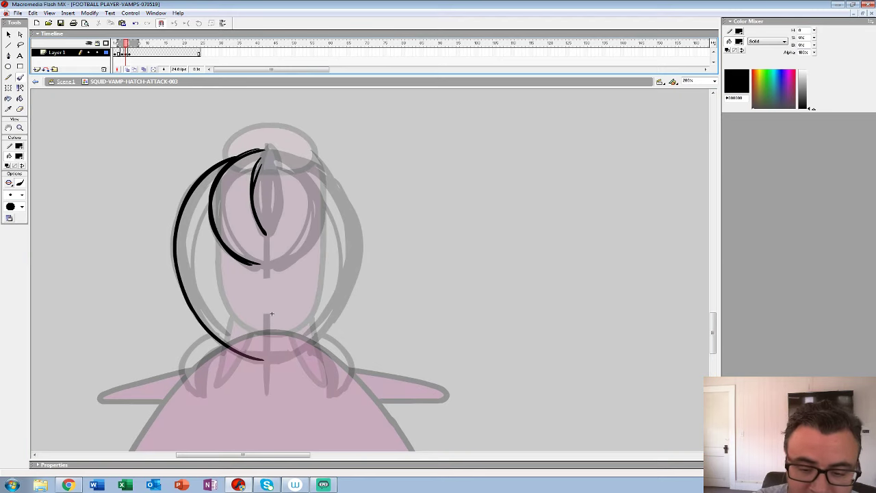
pyautogui.moveTo(212, 350)
pyautogui.mouseDown()
pyautogui.moveTo(205, 389)
pyautogui.moveTo(196, 390)
pyautogui.moveTo(186, 370)
pyautogui.moveTo(199, 338)
pyautogui.mouseUp()
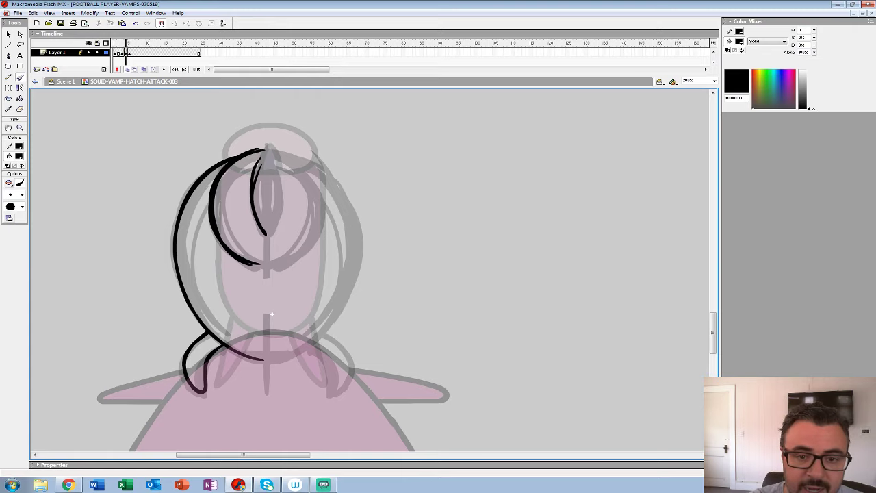
pyautogui.hotkey('ctrl', 'a')
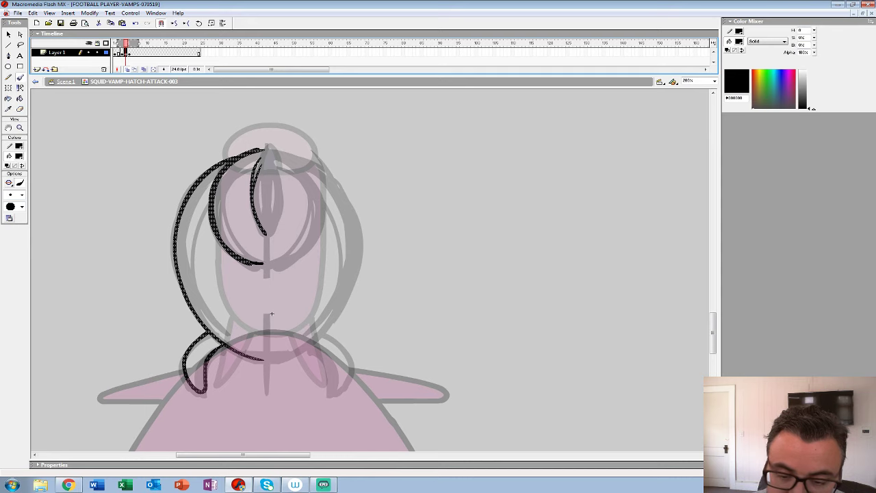
pyautogui.hotkey('ctrl', 'shift', 'a')
pyautogui.hotkey('ctrl', 'z')
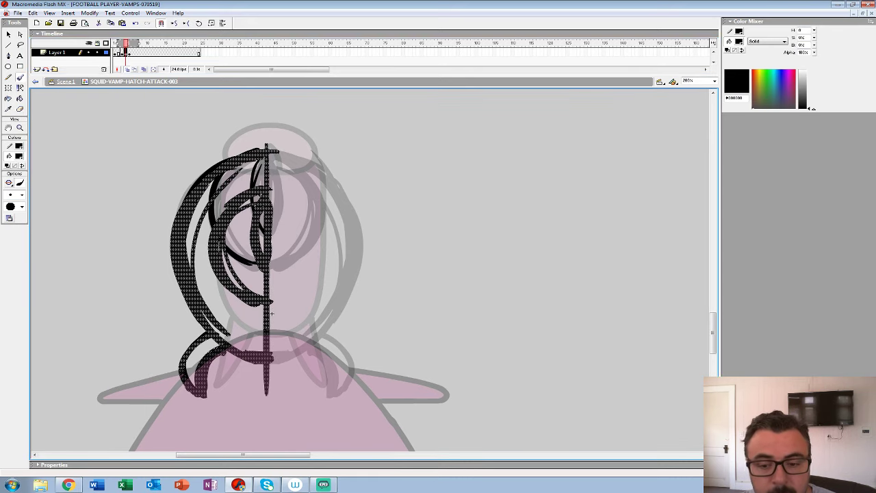
pyautogui.hotkey('ctrl', 'y')
# - Duplicate the clean left-half lines in place and flip the copy horizontally
pyautogui.press('.')
pyautogui.press('.')
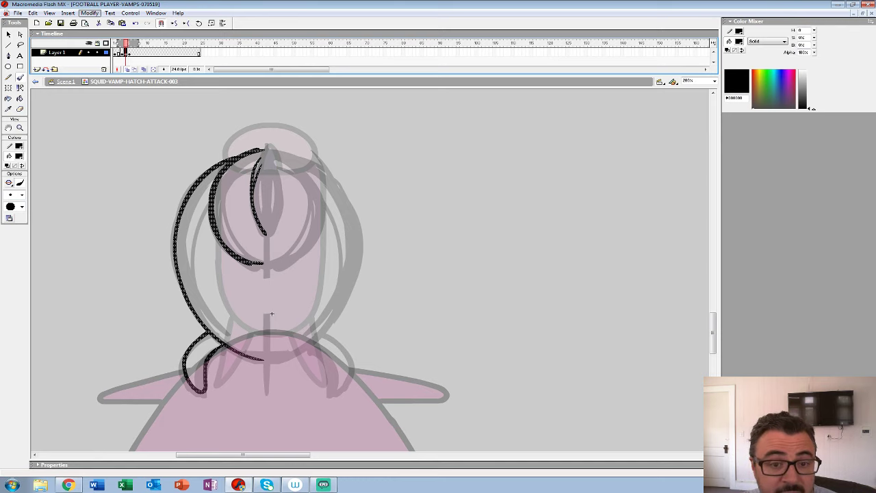
pyautogui.click(90, 13)
pyautogui.moveTo(103, 135)
pyautogui.click(159, 222)
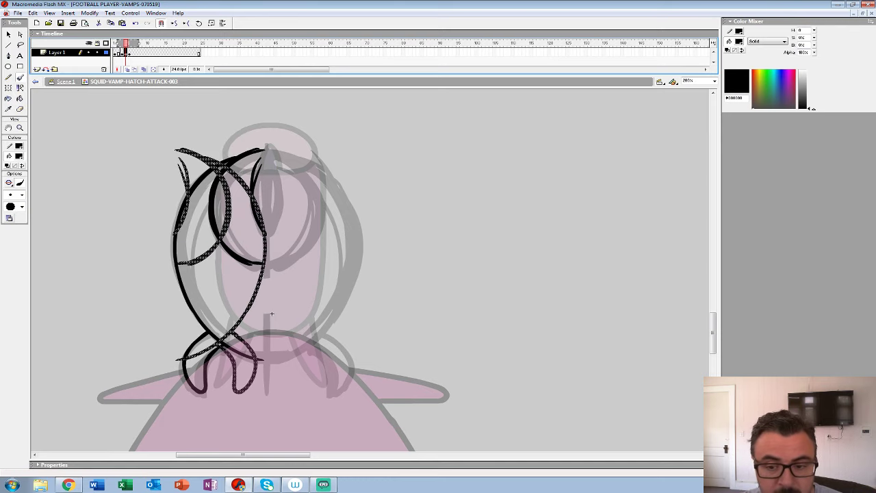
# - Shift the flipped clean lines right so they meet the left half along the sketch's centre line
pyautogui.hotkey('shift', 'Right')
pyautogui.hotkey('shift', 'Right')
pyautogui.hotkey('shift', 'Right')
pyautogui.hotkey('shift', 'Right')
pyautogui.hotkey('shift', 'Right')
pyautogui.hotkey('shift', 'Right')
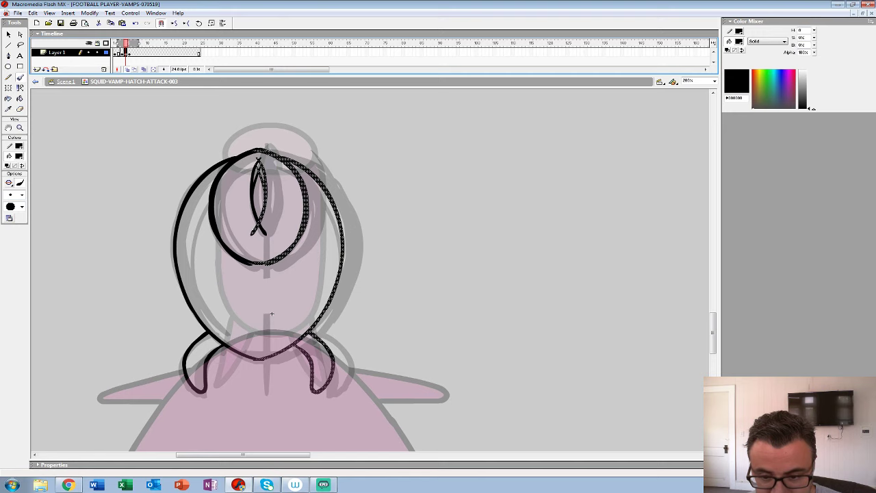
pyautogui.press('Left')
pyautogui.press('Left')
pyautogui.press('Left')
pyautogui.press('Left')
pyautogui.press('Left')
pyautogui.press('Left')
pyautogui.press('Left')
pyautogui.press('Left')
pyautogui.press('Left')
pyautogui.press('Left')
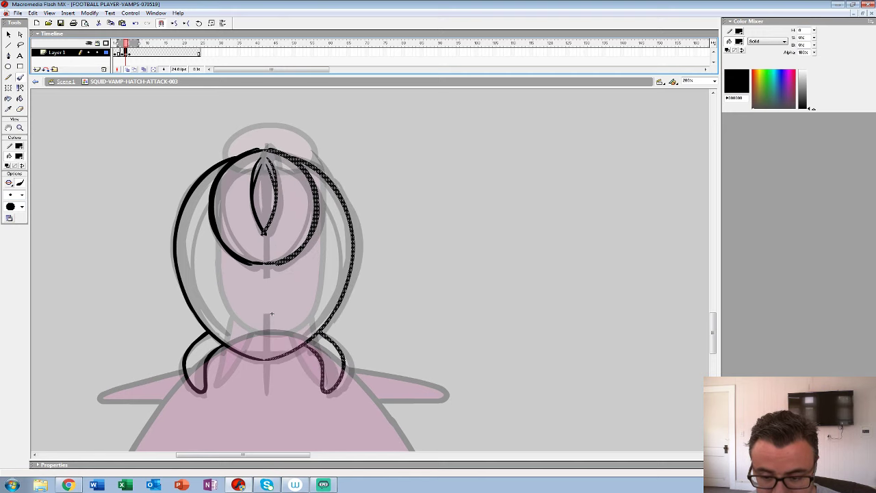
pyautogui.press('Right')
pyautogui.press('Right')
pyautogui.press('Right')
pyautogui.press('Right')
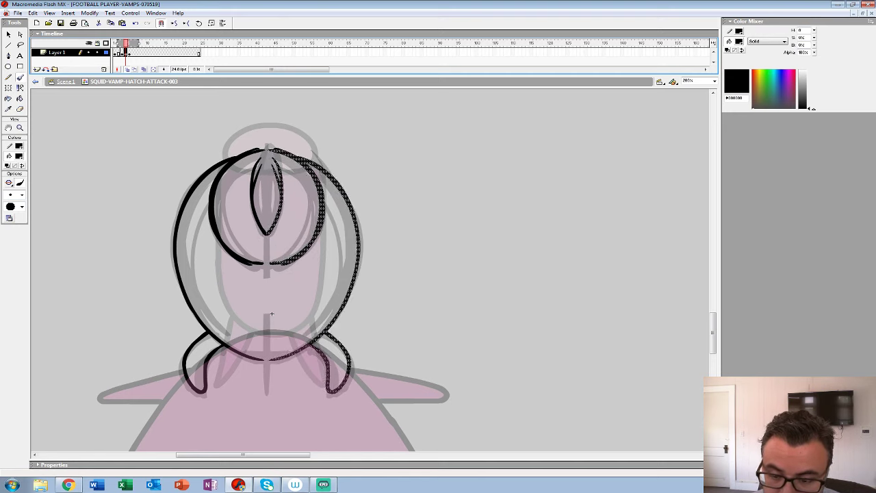
# - Join the mirrored halves at the mouth ring's gaps, and clear the line art from frame 4, keeping only its onion-skin guide
pyautogui.hotkey('ctrl', 'shift', 'a')
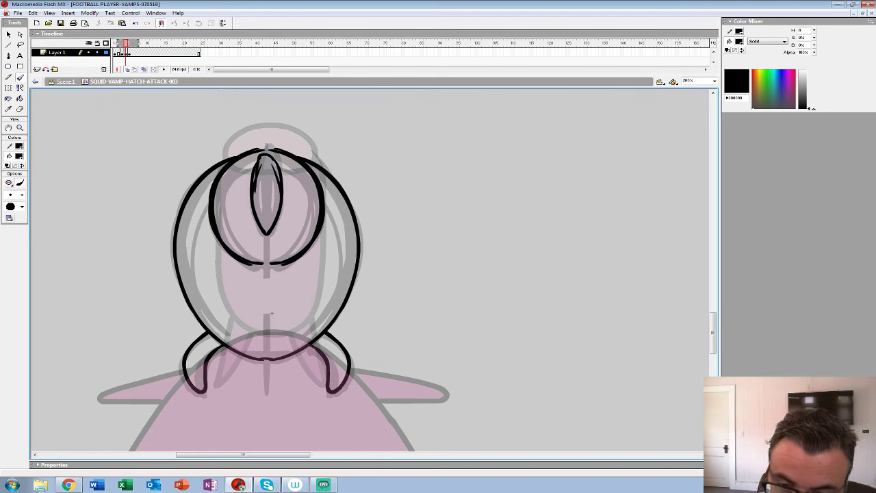
pyautogui.hotkey('ctrl', 'a')
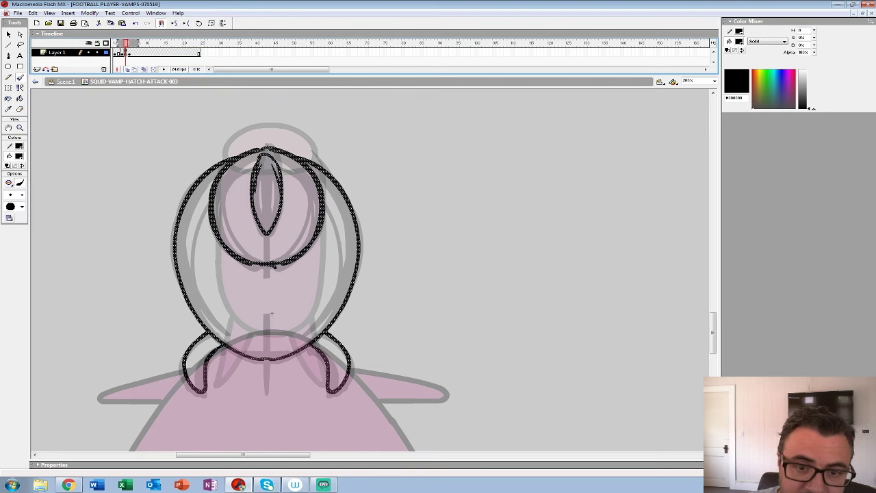
pyautogui.press(',')
pyautogui.press('.')
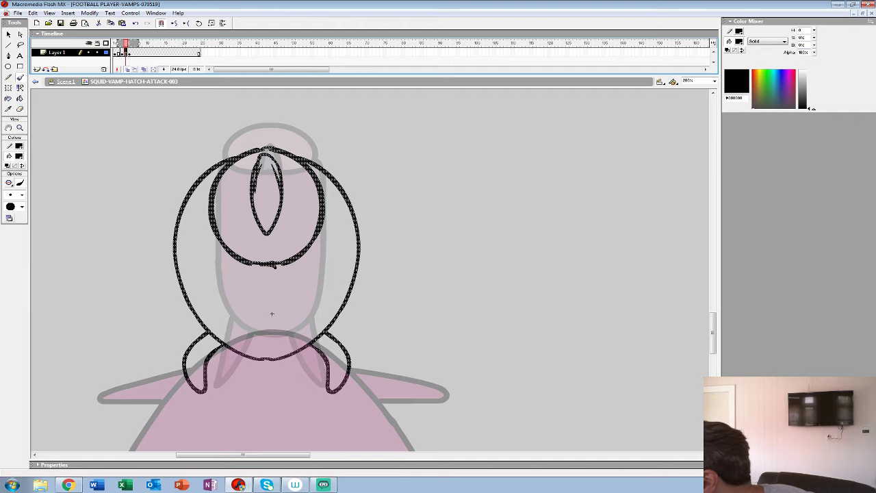
pyautogui.press('Delete')
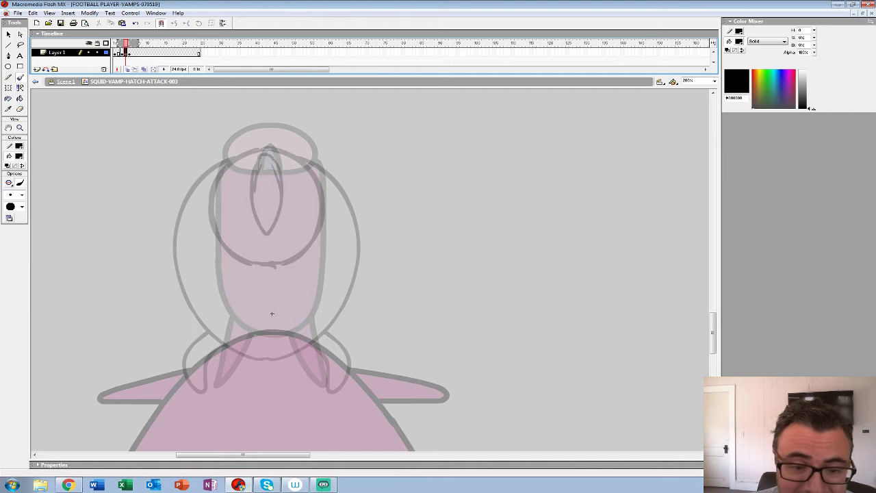
# - Zoom to 400%, choose a larger brush and paint the complete mouth ring over the onion-skinned guide
pyautogui.press('z')
pyautogui.click(304, 207)
pyautogui.moveTo(294, 220); pyautogui.dragTo(301, 197)
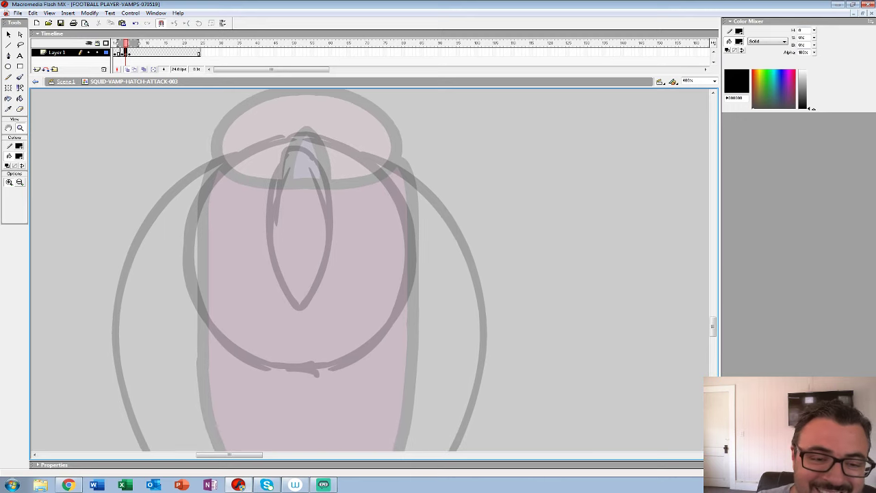
pyautogui.click(20, 77)
pyautogui.click(22, 195)
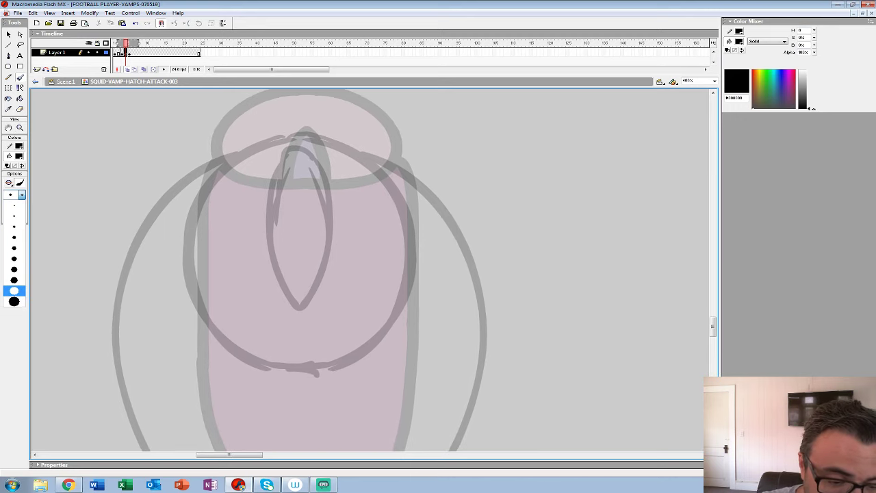
pyautogui.click(13, 290)
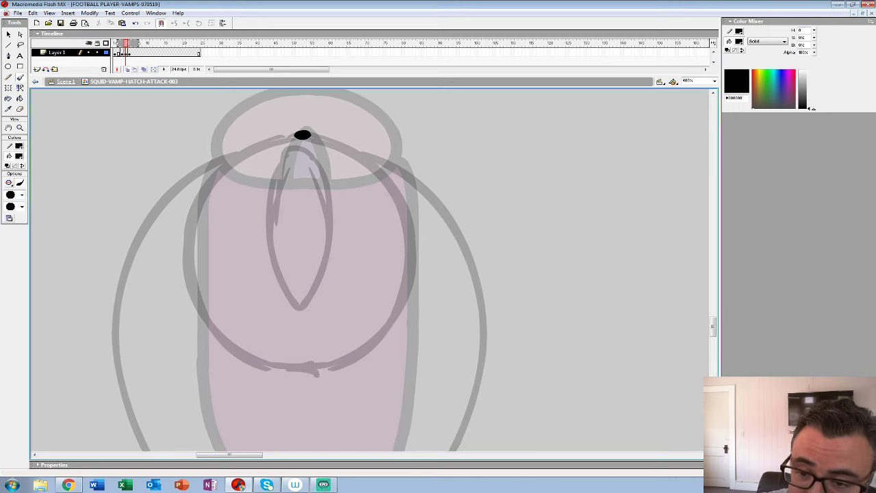
pyautogui.moveTo(318, 134)
pyautogui.mouseDown()
pyautogui.moveTo(281, 136)
pyautogui.moveTo(227, 159)
pyautogui.moveTo(185, 238)
pyautogui.moveTo(207, 326)
pyautogui.moveTo(271, 364)
pyautogui.moveTo(312, 370)
pyautogui.moveTo(251, 364)
pyautogui.mouseUp()
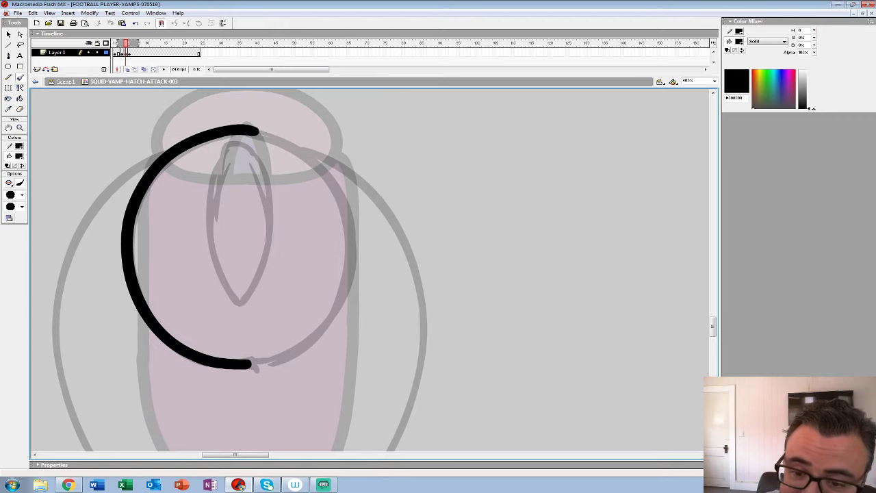
pyautogui.moveTo(253, 130)
pyautogui.mouseDown()
pyautogui.moveTo(330, 171)
pyautogui.moveTo(349, 208)
pyautogui.moveTo(354, 253)
pyautogui.moveTo(339, 306)
pyautogui.moveTo(318, 335)
pyautogui.moveTo(293, 354)
pyautogui.moveTo(245, 366)
pyautogui.mouseUp()
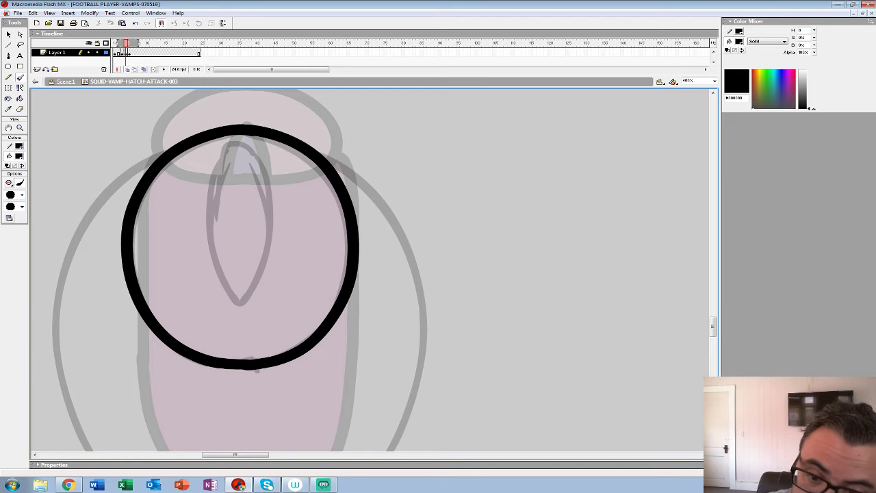
# - Select the painted mouth ring and nudge it slightly to the right
pyautogui.click(126, 53)
pyautogui.press('Right')
pyautogui.press('Right')
pyautogui.press('Right')
pyautogui.press('Right')
pyautogui.press('Right')
pyautogui.press('Right')
pyautogui.press('Right')
pyautogui.press('Right')
pyautogui.press('Right')
pyautogui.press('Right')
pyautogui.press('Right')
pyautogui.press('Right')
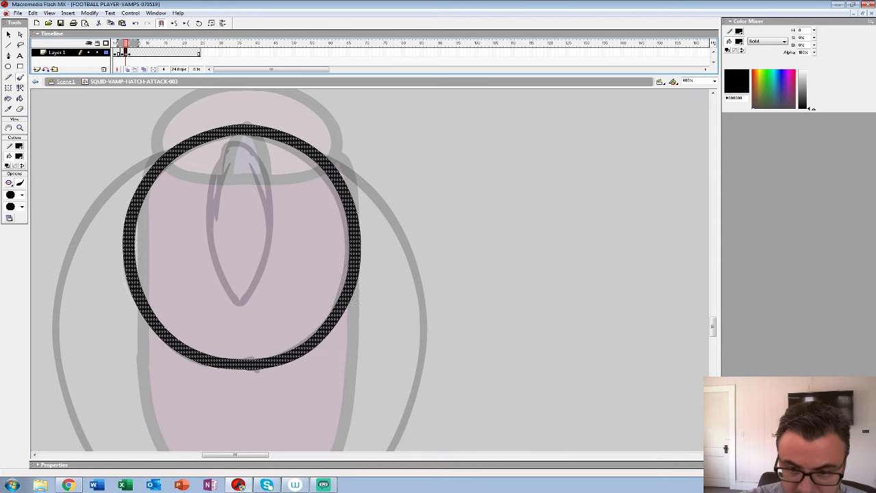
# - Brush thick lines over the mouth slit, the left side of the body outline and the left tentacle
pyautogui.moveTo(243, 142)
pyautogui.mouseDown()
pyautogui.moveTo(230, 161)
pyautogui.moveTo(212, 253)
pyautogui.moveTo(244, 304)
pyautogui.moveTo(252, 147)
pyautogui.moveTo(268, 177)
pyautogui.moveTo(269, 277)
pyautogui.moveTo(249, 305)
pyautogui.moveTo(406, 266)
pyautogui.mouseUp()
pyautogui.moveTo(335, 108)
pyautogui.mouseDown()
pyautogui.moveTo(287, 127)
pyautogui.moveTo(257, 160)
pyautogui.moveTo(227, 217)
pyautogui.moveTo(312, 119)
pyautogui.moveTo(251, 167)
pyautogui.moveTo(216, 240)
pyautogui.moveTo(210, 291)
pyautogui.mouseUp()
pyautogui.hotkey('ctrl', 'z')
pyautogui.moveTo(407, 422); pyautogui.dragTo(419, 275)
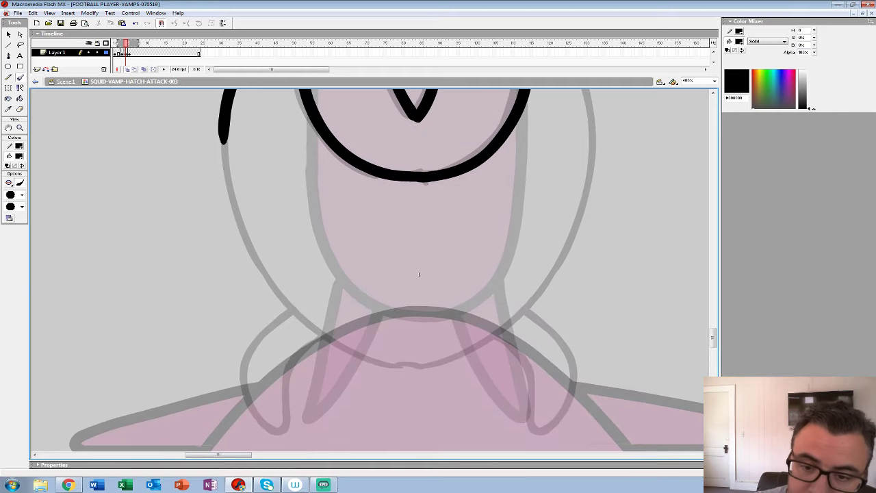
pyautogui.moveTo(222, 142)
pyautogui.mouseDown()
pyautogui.moveTo(239, 219)
pyautogui.moveTo(290, 305)
pyautogui.moveTo(353, 351)
pyautogui.moveTo(439, 366)
pyautogui.mouseUp()
pyautogui.moveTo(419, 274); pyautogui.dragTo(421, 161)
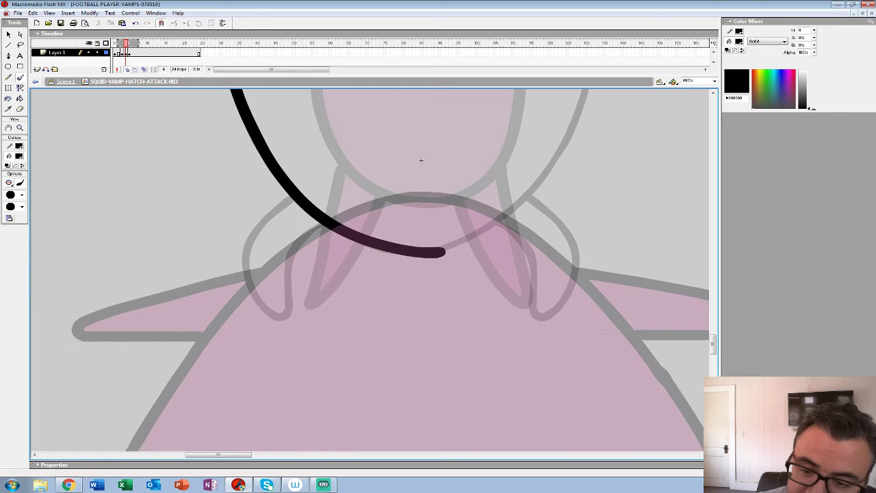
pyautogui.moveTo(294, 196)
pyautogui.mouseDown()
pyautogui.moveTo(247, 248)
pyautogui.moveTo(282, 321)
pyautogui.moveTo(289, 268)
pyautogui.moveTo(336, 225)
pyautogui.mouseUp()
pyautogui.moveTo(420, 160)
pyautogui.mouseDown()
pyautogui.moveTo(264, 376)
pyautogui.moveTo(173, 423)
pyautogui.mouseUp()
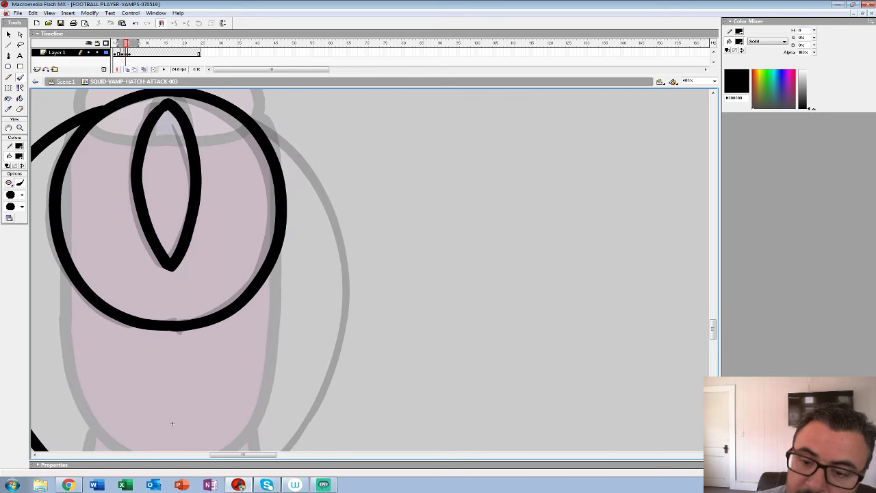
# - Brush thick lines over the right side of the body outline and the right tentacle, and return to 100% zoom
pyautogui.moveTo(255, 121)
pyautogui.mouseDown()
pyautogui.moveTo(315, 174)
pyautogui.moveTo(343, 255)
pyautogui.moveTo(347, 311)
pyautogui.mouseUp()
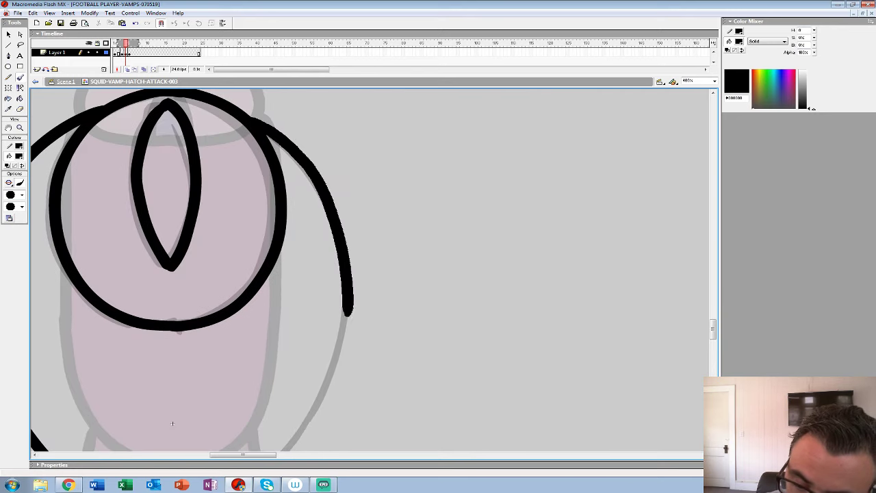
pyautogui.moveTo(173, 424); pyautogui.dragTo(182, 256)
pyautogui.moveTo(357, 126)
pyautogui.mouseDown()
pyautogui.moveTo(336, 222)
pyautogui.moveTo(312, 267)
pyautogui.moveTo(261, 319)
pyautogui.moveTo(208, 345)
pyautogui.mouseUp()
pyautogui.moveTo(183, 255); pyautogui.dragTo(141, 183)
pyautogui.moveTo(218, 245)
pyautogui.mouseDown()
pyautogui.moveTo(240, 264)
pyautogui.moveTo(255, 336)
pyautogui.moveTo(301, 288)
pyautogui.moveTo(256, 218)
pyautogui.mouseUp()
pyautogui.moveTo(143, 182); pyautogui.dragTo(207, 243)
pyautogui.doubleClick(19, 127)
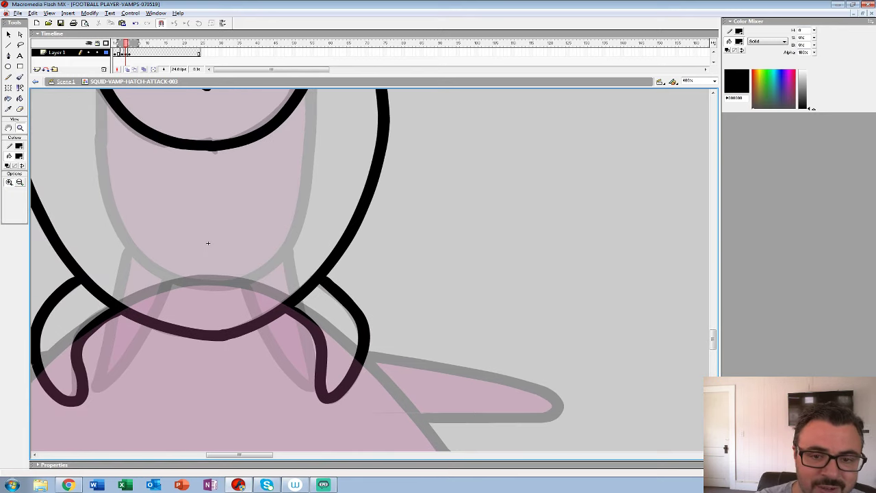
# - Move the finished drawing's keyframe from frame 3 to frame 4 and play the animation
pyautogui.click(121, 53)
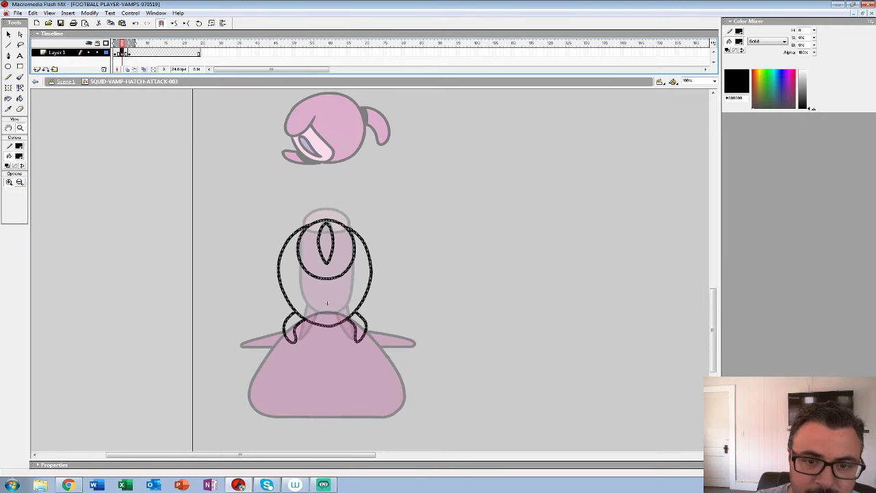
pyautogui.moveTo(122, 54); pyautogui.dragTo(126, 54)
pyautogui.click(119, 53)
pyautogui.press('Return')
pyautogui.press('Return')
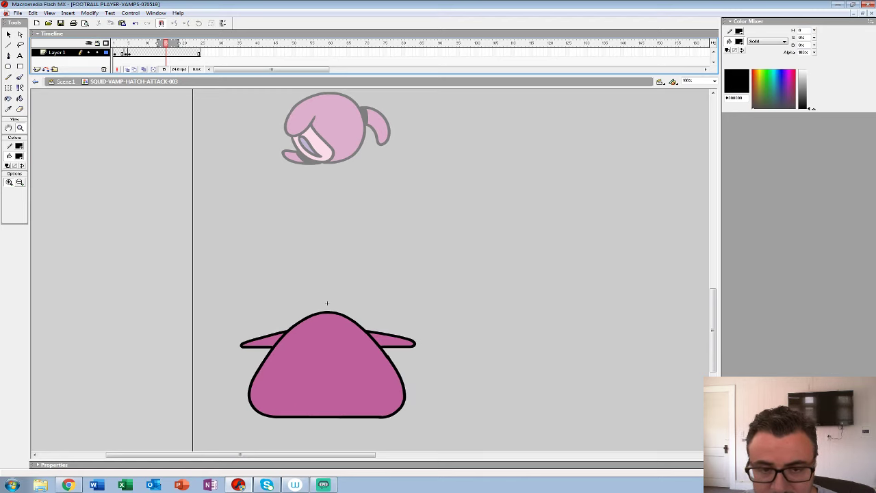
# - Clear the drawing at frame 6 and zoom to 200% on the onion-skinned squashed body
pyautogui.press(',')
pyautogui.press(',')
pyautogui.press(',')
pyautogui.press(',')
pyautogui.press(',')
pyautogui.press(',')
pyautogui.press(',')
pyautogui.press(',')
pyautogui.hotkey('ctrl', 'a')
pyautogui.press(',')
pyautogui.press(',')
pyautogui.click(381, 347)
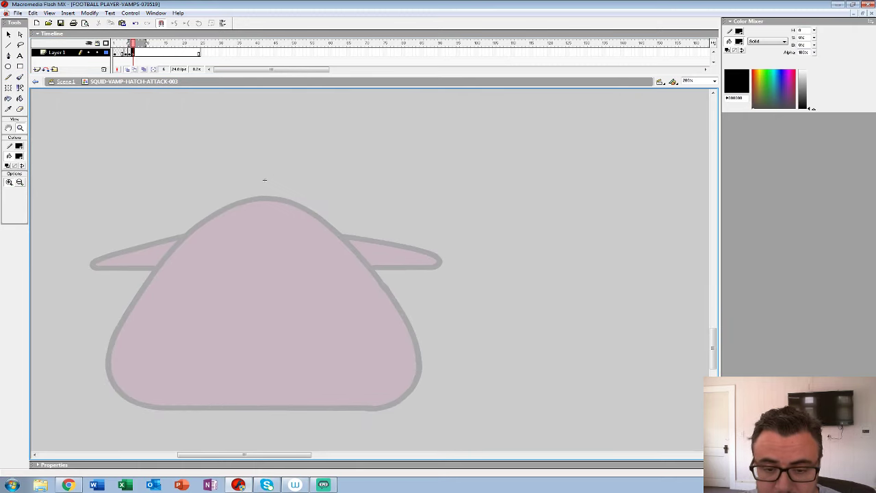
# - Choose a smaller brush and rough in the left side and flat baseline of a wider body around the onion-skinned pose
pyautogui.click(20, 77)
pyautogui.click(22, 195)
pyautogui.click(12, 237)
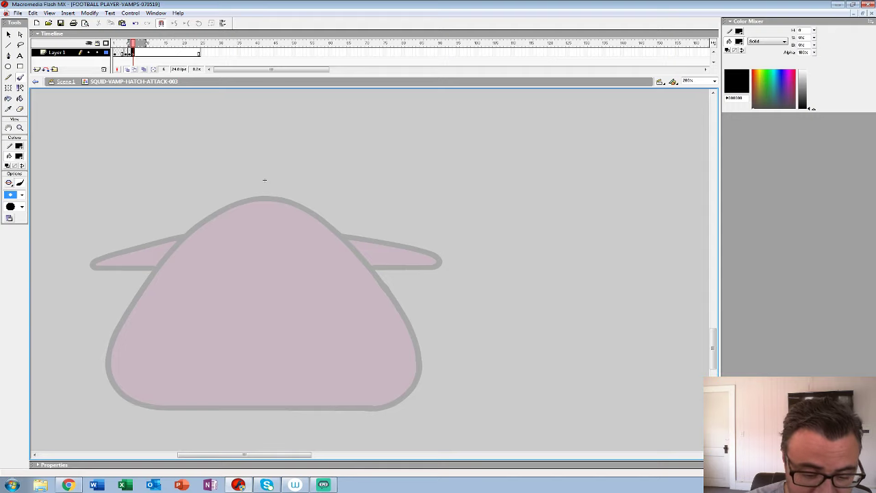
pyautogui.moveTo(264, 180); pyautogui.dragTo(335, 118)
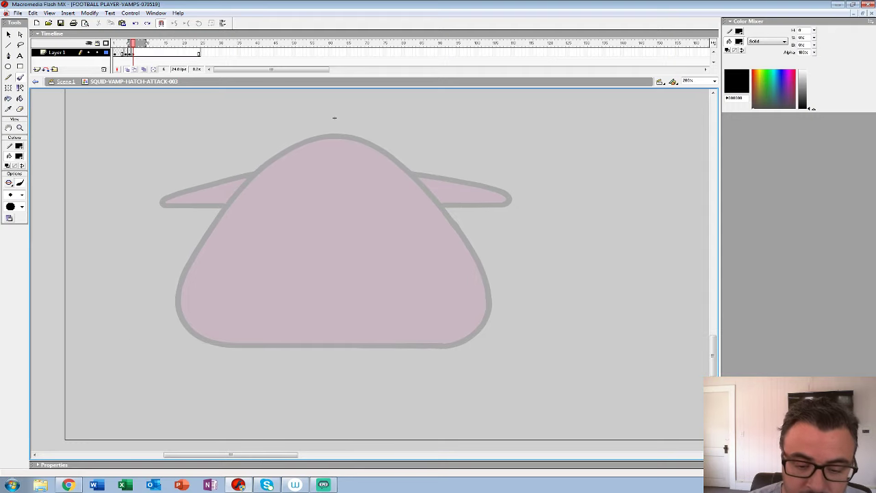
pyautogui.moveTo(173, 363); pyautogui.dragTo(220, 370)
pyautogui.hotkey('ctrl', 'z')
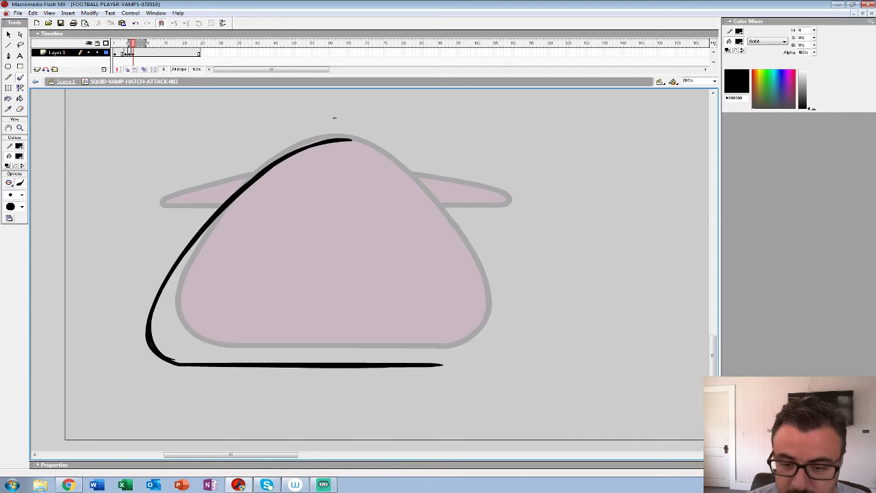
pyautogui.moveTo(144, 365); pyautogui.dragTo(539, 365)
# - Sketch the right side of the wider body outline and remove the trial circles beside it
pyautogui.moveTo(539, 373); pyautogui.dragTo(490, 415)
pyautogui.moveTo(560, 251)
pyautogui.mouseDown()
pyautogui.moveTo(580, 303)
pyautogui.moveTo(521, 241)
pyautogui.mouseUp()
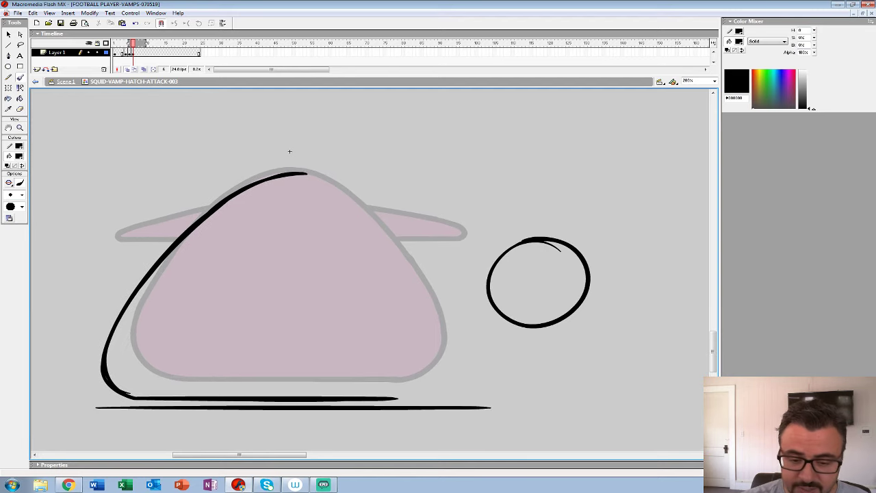
pyautogui.moveTo(72, 259)
pyautogui.mouseDown()
pyautogui.moveTo(83, 251)
pyautogui.moveTo(57, 265)
pyautogui.mouseUp()
pyautogui.moveTo(83, 274); pyautogui.dragTo(81, 257)
pyautogui.hotkey('ctrl', 'z')
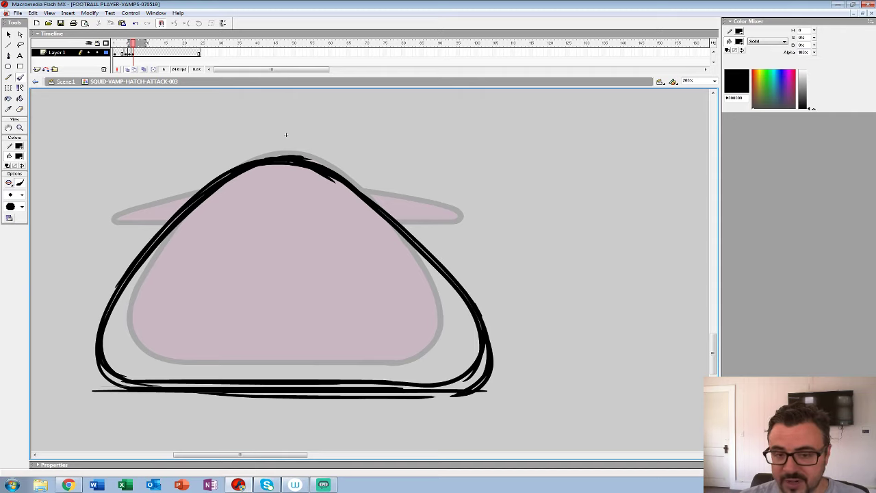
# - Extend the onion skin back to the frame 4 pose and sketch an upward-curling tentacle on each side of the wide body
pyautogui.moveTo(286, 135); pyautogui.dragTo(253, 164)
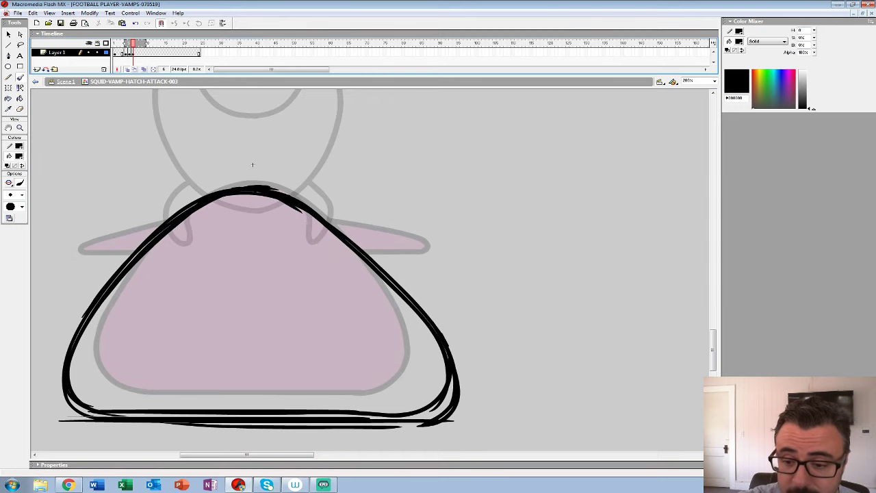
pyautogui.moveTo(253, 165); pyautogui.dragTo(177, 189)
pyautogui.moveTo(278, 267); pyautogui.dragTo(322, 229)
pyautogui.hotkey('ctrl', 'z')
pyautogui.moveTo(273, 263)
pyautogui.mouseDown()
pyautogui.moveTo(323, 233)
pyautogui.moveTo(324, 202)
pyautogui.moveTo(280, 264)
pyautogui.moveTo(311, 232)
pyautogui.moveTo(290, 199)
pyautogui.moveTo(264, 202)
pyautogui.mouseUp()
pyautogui.hotkey('ctrl', 'z')
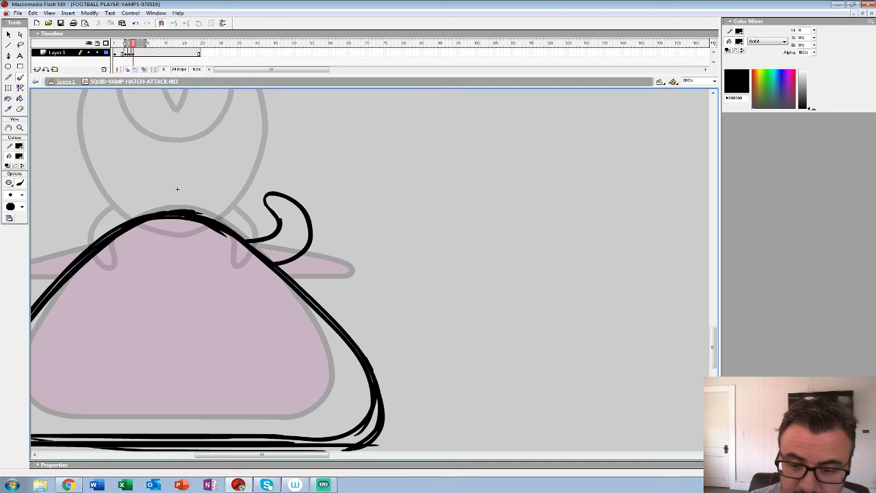
pyautogui.moveTo(177, 188); pyautogui.dragTo(348, 182)
pyautogui.moveTo(241, 257)
pyautogui.mouseDown()
pyautogui.moveTo(239, 203)
pyautogui.moveTo(259, 242)
pyautogui.mouseUp()
pyautogui.moveTo(348, 182); pyautogui.dragTo(237, 183)
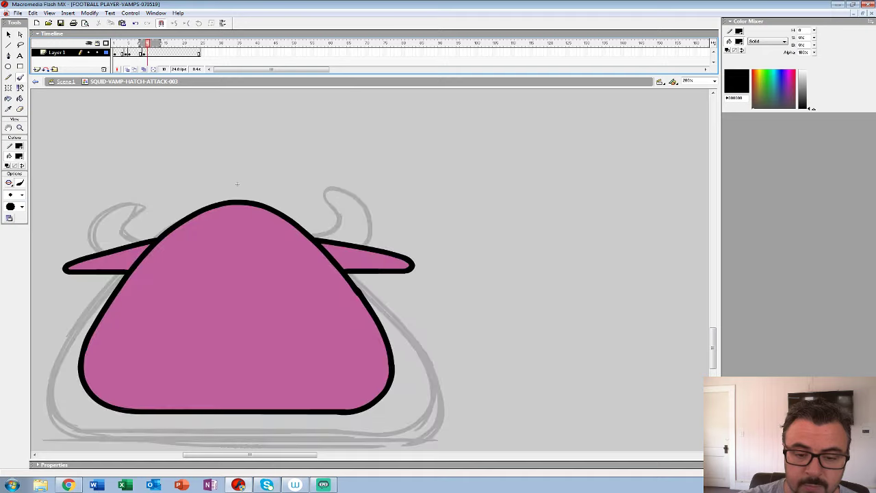
# - Zoom out to 50% and play the animation to check the rough squash pose
pyautogui.keyDown('ctrl'); pyautogui.keyDown('alt'); pyautogui.click(424, 255); pyautogui.keyUp('alt'); pyautogui.keyUp('ctrl')
pyautogui.keyDown('ctrl'); pyautogui.keyDown('alt'); pyautogui.click(424, 254); pyautogui.keyUp('alt'); pyautogui.keyUp('ctrl')
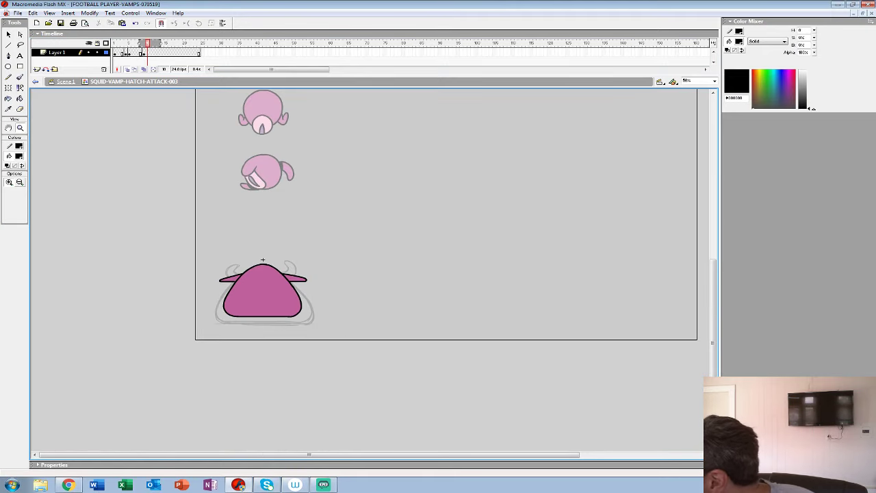
pyautogui.press('Return')
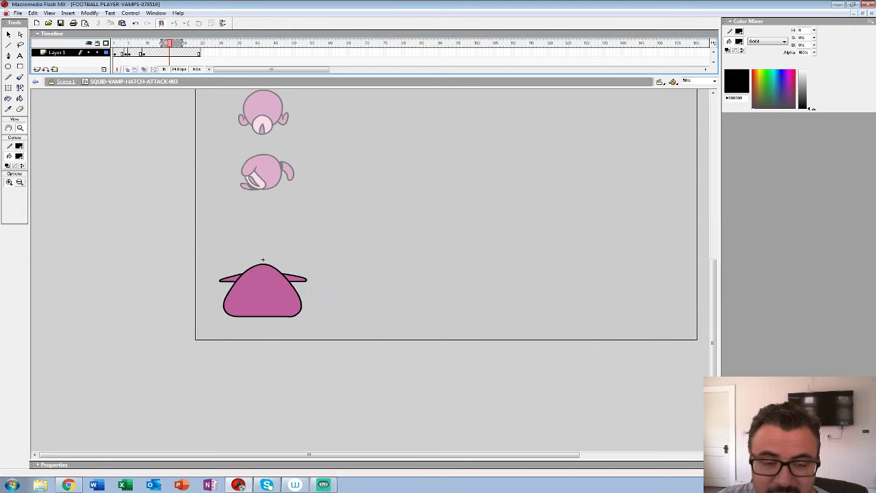
# - Insert a blank keyframe at frame 6 for the clean drawing of the squash pose
pyautogui.press(',')
pyautogui.press(',')
pyautogui.press(',')
pyautogui.press(',')
pyautogui.press(',')
pyautogui.press(',')
pyautogui.press(',')
pyautogui.press(',')
pyautogui.press(',')
pyautogui.press(',')
pyautogui.press(',')
pyautogui.press('.')
pyautogui.press('F7')
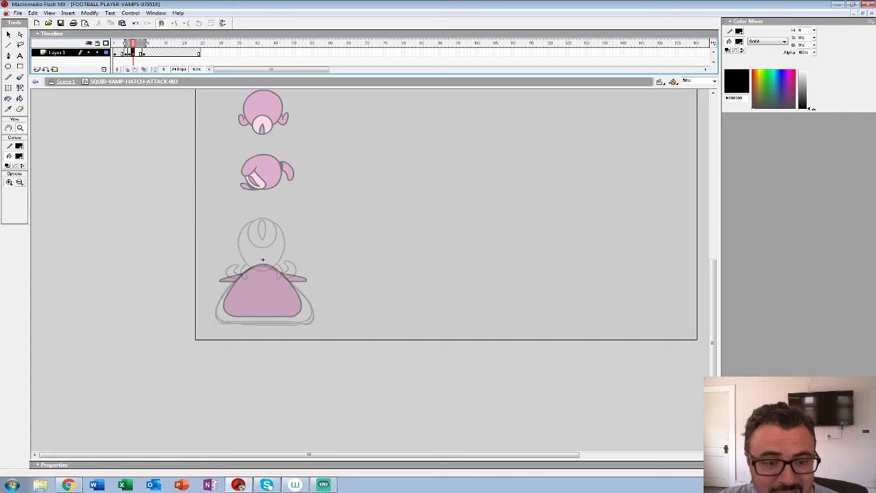
# - Zoom to 400%, choose a large brush and trace the top and left side of the rough wide body
pyautogui.hotkey('ctrl', '=')
pyautogui.hotkey('ctrl', '=')
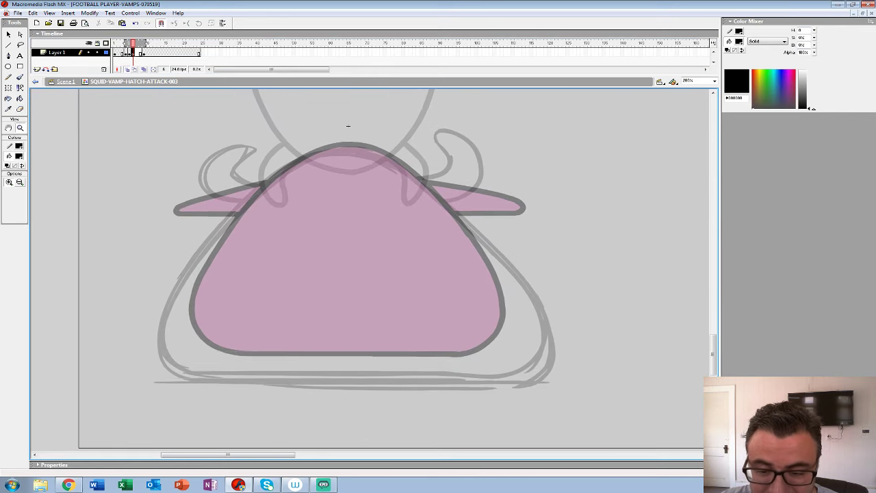
pyautogui.hotkey('ctrl', '=')
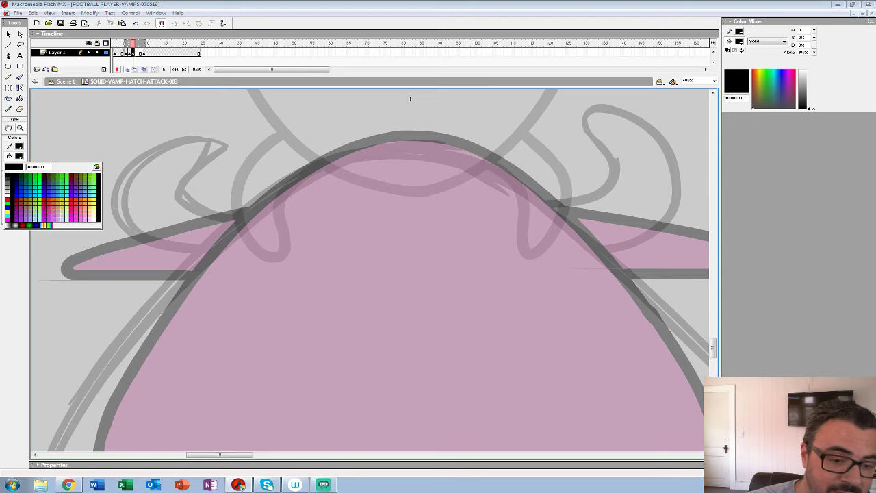
pyautogui.press('b')
pyautogui.click(21, 194)
pyautogui.click(14, 290)
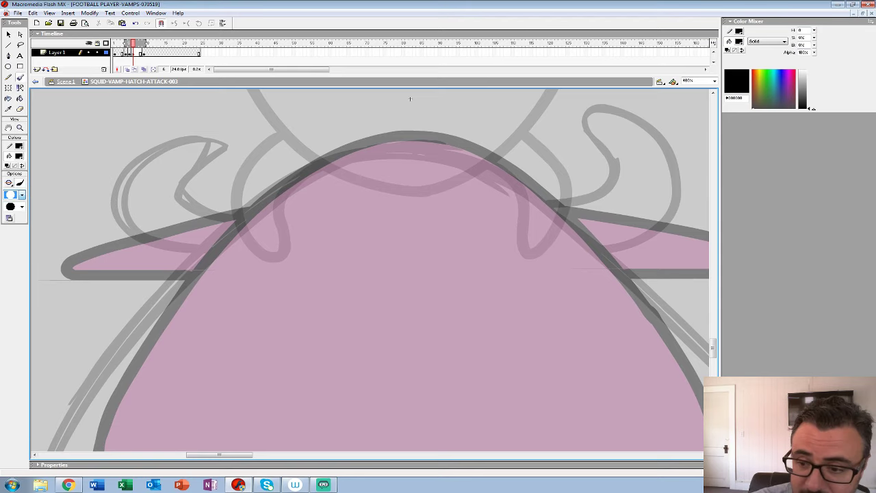
pyautogui.moveTo(450, 149)
pyautogui.mouseDown()
pyautogui.moveTo(365, 155)
pyautogui.moveTo(284, 194)
pyautogui.moveTo(444, 154)
pyautogui.moveTo(399, 148)
pyautogui.moveTo(300, 177)
pyautogui.moveTo(168, 287)
pyautogui.mouseUp()
pyautogui.hotkey('ctrl', 'z')
pyautogui.moveTo(167, 287)
pyautogui.mouseDown()
pyautogui.moveTo(351, 108)
pyautogui.moveTo(261, 219)
pyautogui.moveTo(225, 296)
pyautogui.moveTo(218, 371)
pyautogui.moveTo(240, 408)
pyautogui.moveTo(310, 431)
pyautogui.moveTo(534, 432)
pyautogui.mouseUp()
pyautogui.moveTo(582, 240)
pyautogui.mouseDown()
pyautogui.moveTo(516, 253)
pyautogui.moveTo(174, 410)
pyautogui.mouseUp()
# - Trace the right side and flat base of the wide body to complete its clean outline
pyautogui.moveTo(226, 131)
pyautogui.mouseDown()
pyautogui.moveTo(337, 192)
pyautogui.moveTo(535, 367)
pyautogui.mouseUp()
pyautogui.moveTo(534, 366)
pyautogui.mouseDown()
pyautogui.moveTo(476, 286)
pyautogui.moveTo(418, 113)
pyautogui.moveTo(469, 180)
pyautogui.moveTo(489, 243)
pyautogui.moveTo(480, 296)
pyautogui.moveTo(432, 334)
pyautogui.moveTo(622, 278)
pyautogui.mouseUp()
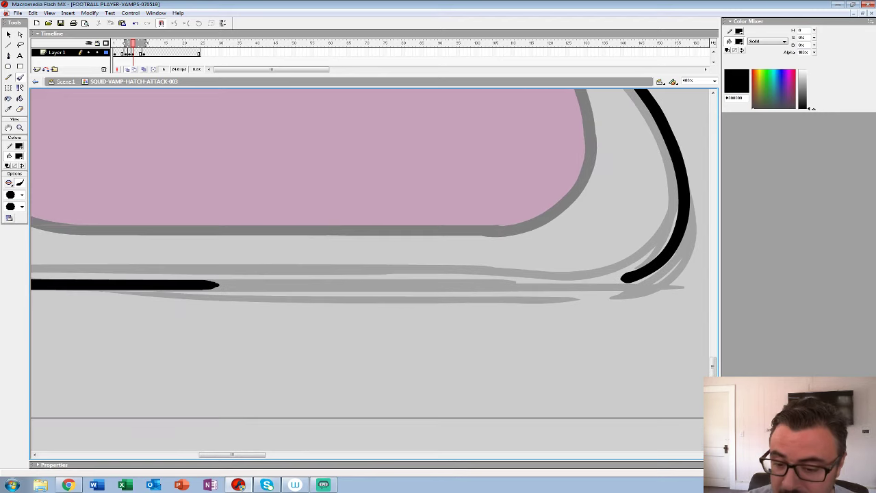
pyautogui.moveTo(219, 285)
pyautogui.mouseDown()
pyautogui.moveTo(620, 282)
pyautogui.moveTo(589, 285)
pyautogui.mouseUp()
pyautogui.moveTo(410, 130); pyautogui.dragTo(262, 384)
pyautogui.moveTo(247, 178); pyautogui.dragTo(199, 329)
pyautogui.moveTo(271, 334)
pyautogui.mouseDown()
pyautogui.moveTo(350, 256)
pyautogui.moveTo(284, 186)
pyautogui.moveTo(277, 243)
pyautogui.moveTo(218, 286)
pyautogui.mouseUp()
pyautogui.moveTo(81, 180); pyautogui.dragTo(364, 165)
pyautogui.hotkey('ctrl', 'z')
# - Add a keyframe at frame 7 and delete the body outline copied into it
pyautogui.press('F6')
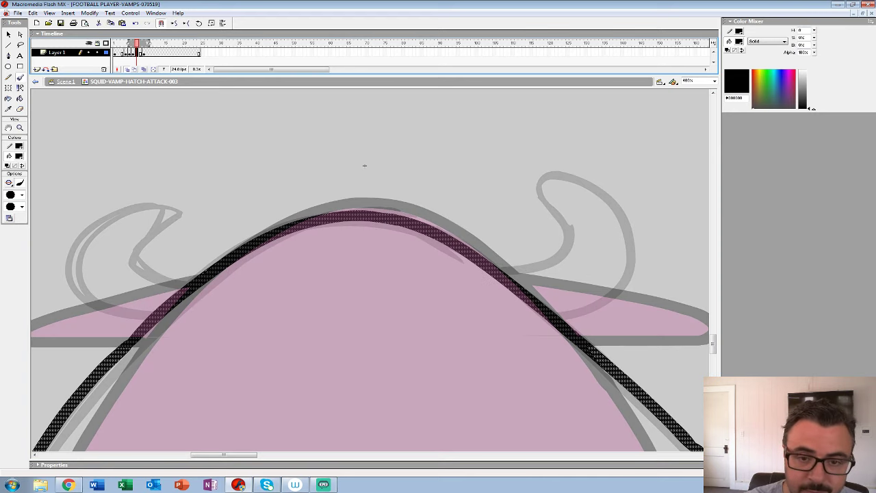
pyautogui.press('Delete')
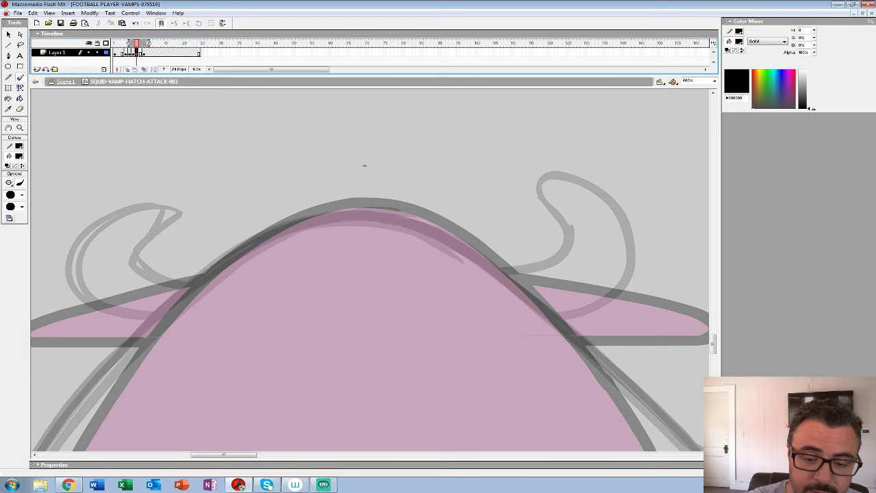
# - Trace clean outlines of the curved arms on both sides of the body on frame 7
pyautogui.moveTo(364, 165); pyautogui.dragTo(141, 140)
pyautogui.moveTo(251, 254)
pyautogui.mouseDown()
pyautogui.moveTo(297, 300)
pyautogui.moveTo(354, 289)
pyautogui.moveTo(396, 262)
pyautogui.moveTo(406, 231)
pyautogui.moveTo(397, 192)
pyautogui.moveTo(362, 157)
pyautogui.moveTo(323, 149)
pyautogui.moveTo(316, 182)
pyautogui.moveTo(334, 215)
pyautogui.moveTo(314, 237)
pyautogui.moveTo(253, 255)
pyautogui.mouseUp()
pyautogui.moveTo(141, 141)
pyautogui.mouseDown()
pyautogui.moveTo(266, 139)
pyautogui.moveTo(463, 119)
pyautogui.mouseUp()
pyautogui.moveTo(341, 238)
pyautogui.mouseDown()
pyautogui.moveTo(307, 286)
pyautogui.moveTo(342, 236)
pyautogui.moveTo(264, 231)
pyautogui.moveTo(239, 201)
pyautogui.moveTo(273, 171)
pyautogui.moveTo(263, 156)
pyautogui.moveTo(214, 165)
pyautogui.moveTo(175, 209)
pyautogui.moveTo(200, 262)
pyautogui.moveTo(258, 287)
pyautogui.moveTo(306, 294)
pyautogui.mouseUp()
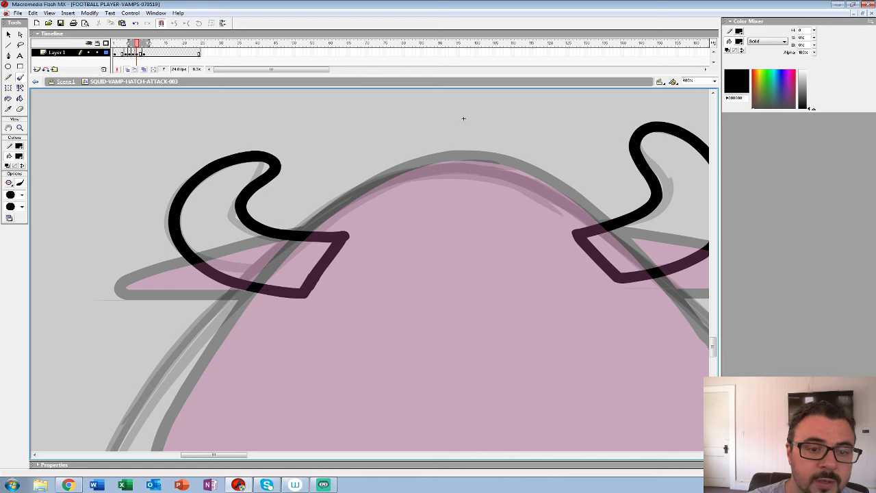
# - Insert a new layer and move the traced arms onto it in place at frame 6
pyautogui.hotkey('alt', 'i')
pyautogui.press('l')
pyautogui.hotkey('ctrl', 'a')
pyautogui.hotkey('ctrl', 'x')
pyautogui.press(',')
pyautogui.hotkey('ctrl', 'shift', 'v')
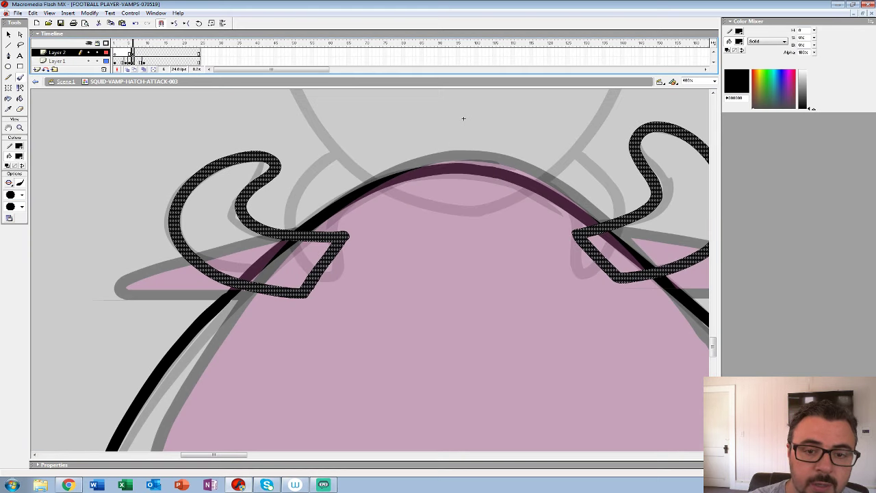
# - Move the arms' keyframe back to frame 5 and place their layer, hidden, below Layer 1
pyautogui.press(',')
pyautogui.hotkey('ctrl', 'a')
pyautogui.press(',')
pyautogui.press('.')
pyautogui.press('.')
pyautogui.hotkey('ctrl', 'z')
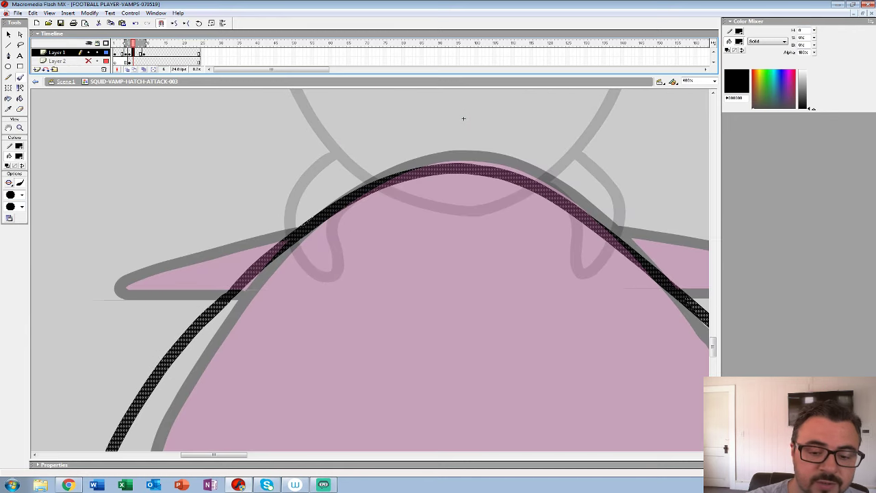
# - Play the animation at 100% zoom to review the change from the wide body to the finished pose
pyautogui.hotkey('ctrl', '-')
pyautogui.hotkey('ctrl', '-')
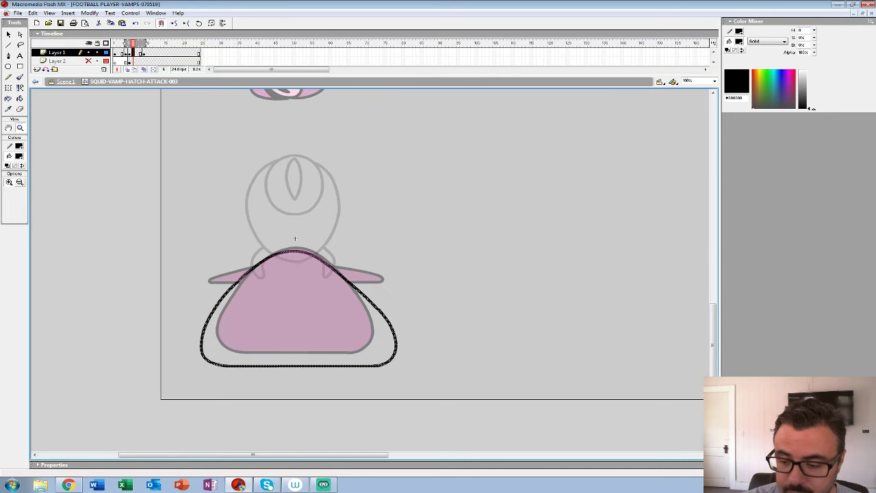
pyautogui.moveTo(295, 239); pyautogui.dragTo(174, 217)
pyautogui.press(',')
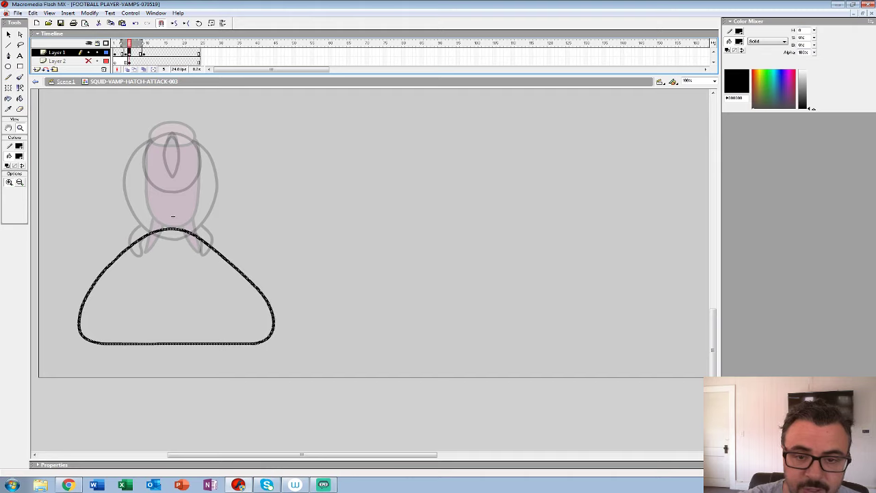
pyautogui.press('Return')
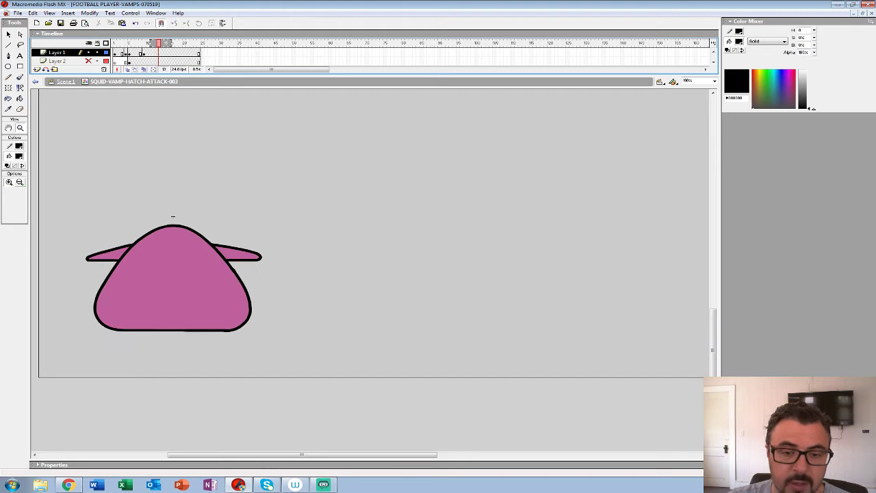
pyautogui.press('Return')
# - Insert blank keyframes on Layer 1 from frame 6 through frame 8, between the wide body and the finished pose
pyautogui.press('F7')
pyautogui.press('F7')
pyautogui.press('F7')
pyautogui.press('F7')
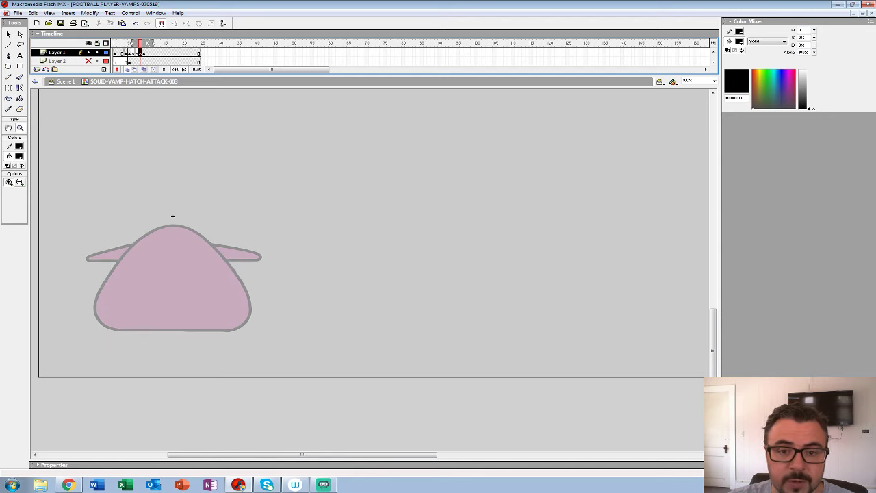
pyautogui.press('.')
pyautogui.hotkey('ctrl', 'a')
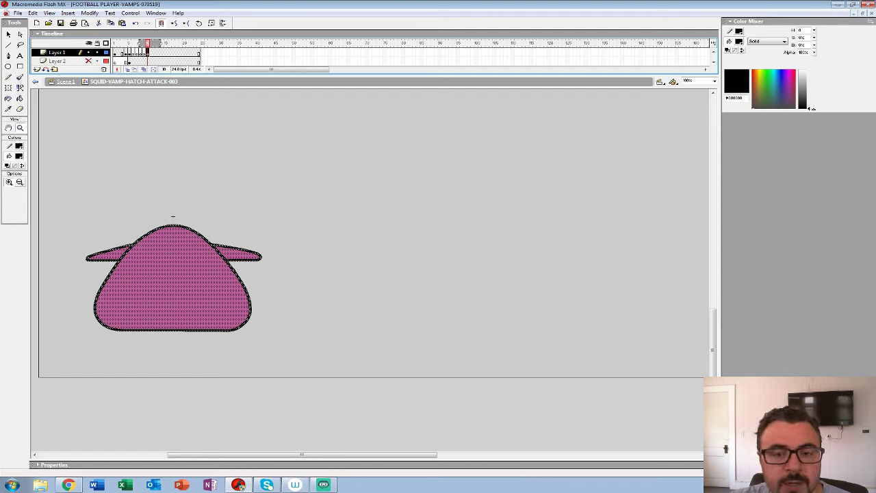
pyautogui.press(',')
pyautogui.press(',')
pyautogui.press(',')
pyautogui.press(',')
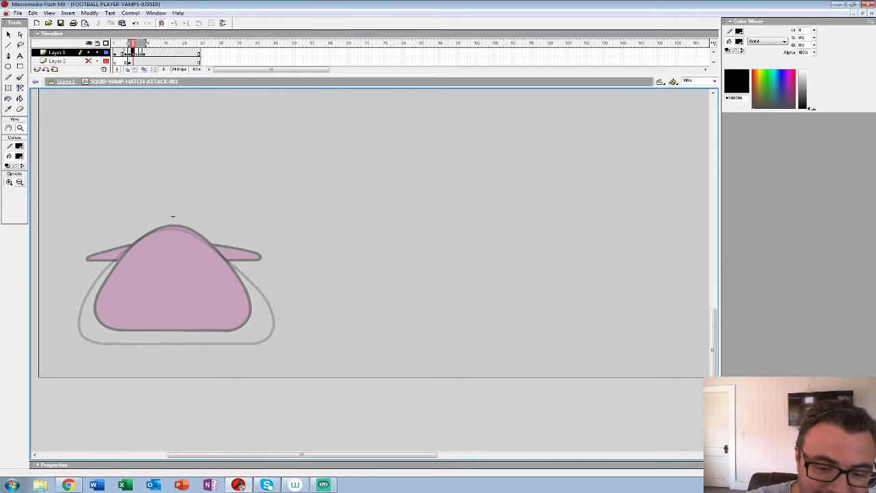
# - On frame 6, brush the top and sides of an in-between body midway between the two onion-skinned outlines at 400% zoom
pyautogui.click(173, 216)
pyautogui.click(268, 189)
pyautogui.press('b')
pyautogui.moveTo(466, 107)
pyautogui.mouseDown()
pyautogui.moveTo(404, 105)
pyautogui.moveTo(330, 134)
pyautogui.moveTo(270, 178)
pyautogui.moveTo(173, 275)
pyautogui.moveTo(295, 120)
pyautogui.moveTo(243, 191)
pyautogui.moveTo(213, 258)
pyautogui.moveTo(206, 313)
pyautogui.moveTo(216, 357)
pyautogui.moveTo(241, 379)
pyautogui.moveTo(290, 392)
pyautogui.moveTo(555, 393)
pyautogui.mouseUp()
pyautogui.moveTo(558, 205); pyautogui.dragTo(173, 364)
pyautogui.moveTo(205, 120)
pyautogui.mouseDown()
pyautogui.moveTo(271, 159)
pyautogui.moveTo(364, 237)
pyautogui.moveTo(468, 351)
pyautogui.mouseUp()
pyautogui.scroll(-5, 467, 351)
pyautogui.moveTo(404, 262)
pyautogui.mouseDown()
pyautogui.moveTo(358, 139)
pyautogui.moveTo(375, 159)
pyautogui.moveTo(417, 271)
pyautogui.moveTo(404, 316)
pyautogui.mouseUp()
pyautogui.moveTo(404, 316); pyautogui.dragTo(477, 275)
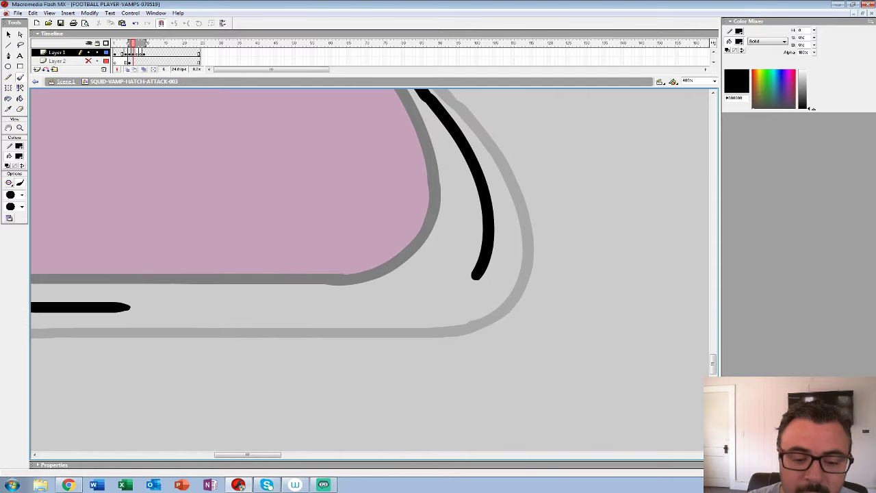
# - Draw the flat base and lower-right corner to close the frame 6 body outline
pyautogui.moveTo(135, 308); pyautogui.dragTo(385, 308)
pyautogui.hotkey('ctrl', 'z')
pyautogui.moveTo(119, 308); pyautogui.dragTo(413, 308)
pyautogui.moveTo(477, 276)
pyautogui.mouseDown()
pyautogui.moveTo(414, 308)
pyautogui.moveTo(353, 310)
pyautogui.moveTo(645, 417)
pyautogui.mouseUp()
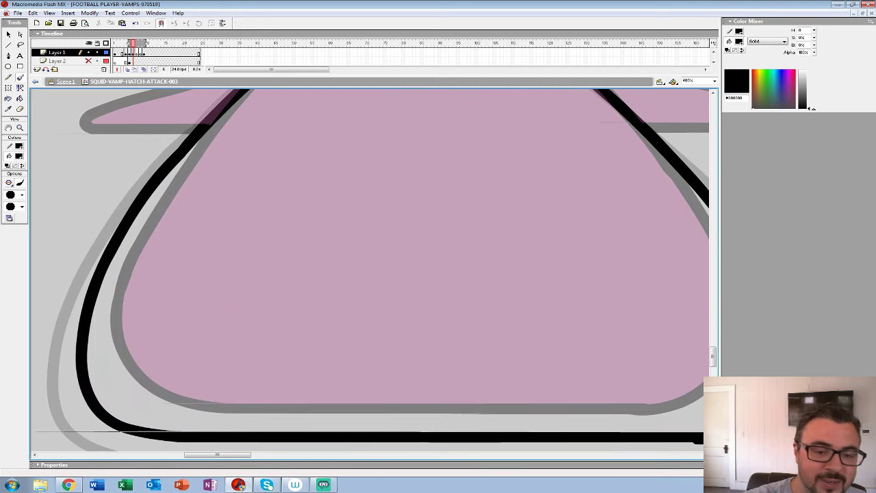
# - On frame 7, draw the peak and right side of the next in-between body, between the onion-skinned outlines
pyautogui.doubleClick(20, 127)
pyautogui.moveTo(503, 239); pyautogui.dragTo(352, 261)
pyautogui.press('.')
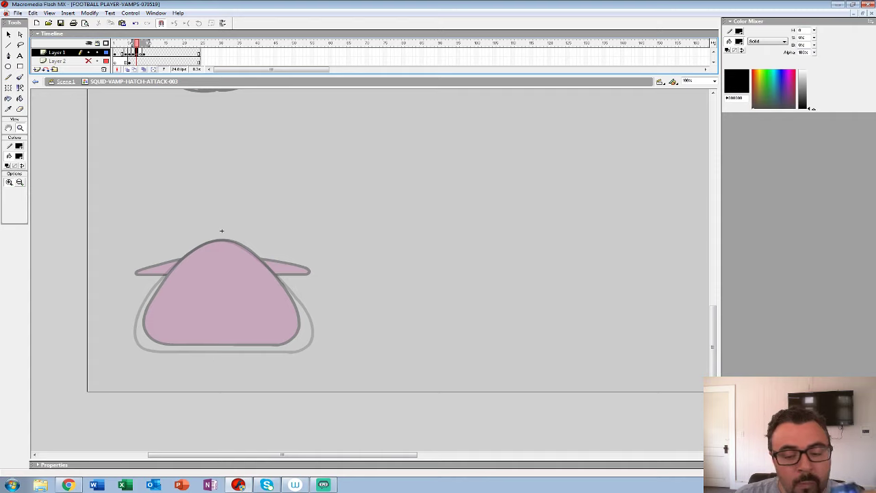
pyautogui.doubleClick(221, 230)
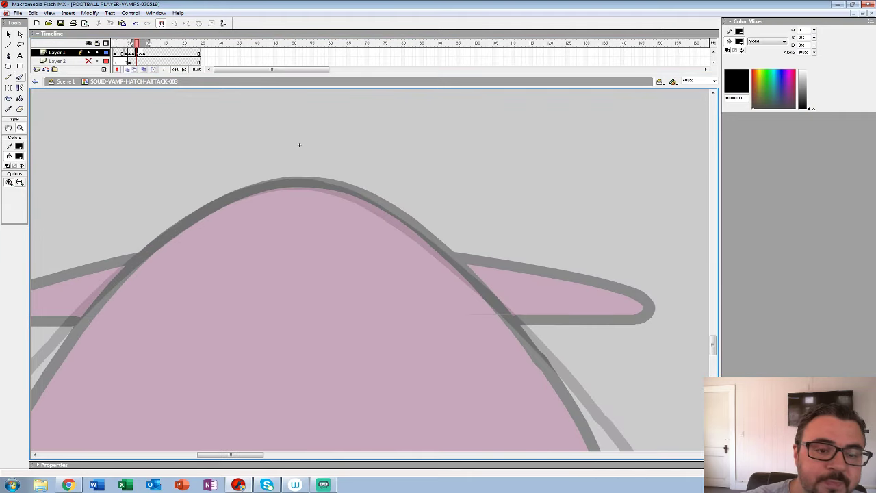
pyautogui.press('b')
pyautogui.moveTo(297, 143); pyautogui.dragTo(166, 111)
pyautogui.moveTo(189, 152); pyautogui.dragTo(271, 190)
pyautogui.hotkey('ctrl', 'z')
pyautogui.moveTo(172, 150)
pyautogui.mouseDown()
pyautogui.moveTo(228, 162)
pyautogui.moveTo(309, 215)
pyautogui.moveTo(435, 346)
pyautogui.mouseUp()
pyautogui.hotkey('ctrl', 'z')
pyautogui.moveTo(168, 150)
pyautogui.mouseDown()
pyautogui.moveTo(230, 165)
pyautogui.moveTo(306, 213)
pyautogui.moveTo(438, 360)
pyautogui.moveTo(453, 203)
pyautogui.moveTo(514, 164)
pyautogui.moveTo(559, 236)
pyautogui.moveTo(571, 278)
pyautogui.moveTo(574, 316)
pyautogui.moveTo(561, 347)
pyautogui.moveTo(516, 380)
pyautogui.moveTo(185, 387)
pyautogui.mouseUp()
pyautogui.moveTo(185, 226); pyautogui.dragTo(450, 386)
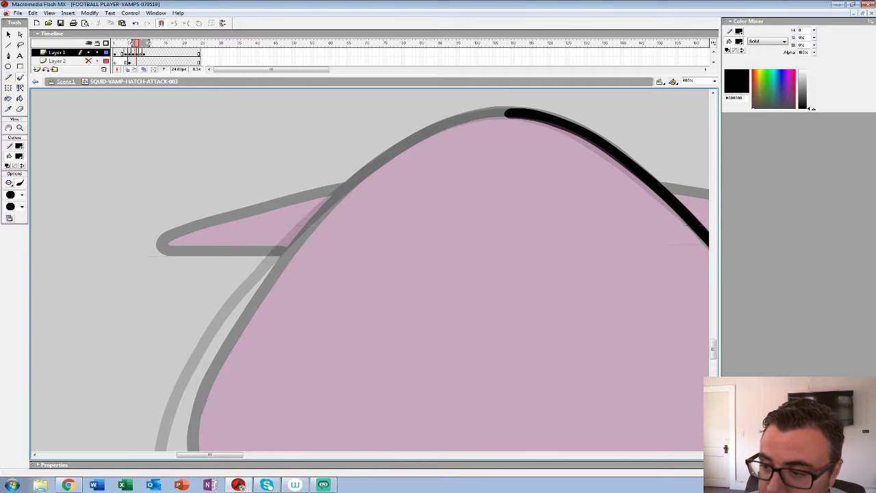
# - Draw the left side, flat base and lower-left corner to close the frame 7 body outline
pyautogui.moveTo(503, 113)
pyautogui.mouseDown()
pyautogui.moveTo(406, 147)
pyautogui.moveTo(359, 181)
pyautogui.moveTo(288, 247)
pyautogui.moveTo(240, 311)
pyautogui.mouseUp()
pyautogui.moveTo(240, 311)
pyautogui.mouseDown()
pyautogui.moveTo(395, 136)
pyautogui.moveTo(347, 224)
pyautogui.moveTo(337, 264)
pyautogui.moveTo(344, 312)
pyautogui.mouseUp()
pyautogui.moveTo(344, 312); pyautogui.dragTo(229, 302)
pyautogui.hotkey('ctrl', 'z')
pyautogui.moveTo(284, 123)
pyautogui.mouseDown()
pyautogui.moveTo(234, 223)
pyautogui.moveTo(224, 275)
pyautogui.moveTo(231, 309)
pyautogui.moveTo(251, 333)
pyautogui.mouseUp()
pyautogui.moveTo(251, 334); pyautogui.dragTo(132, 298)
pyautogui.moveTo(377, 319); pyautogui.dragTo(185, 320)
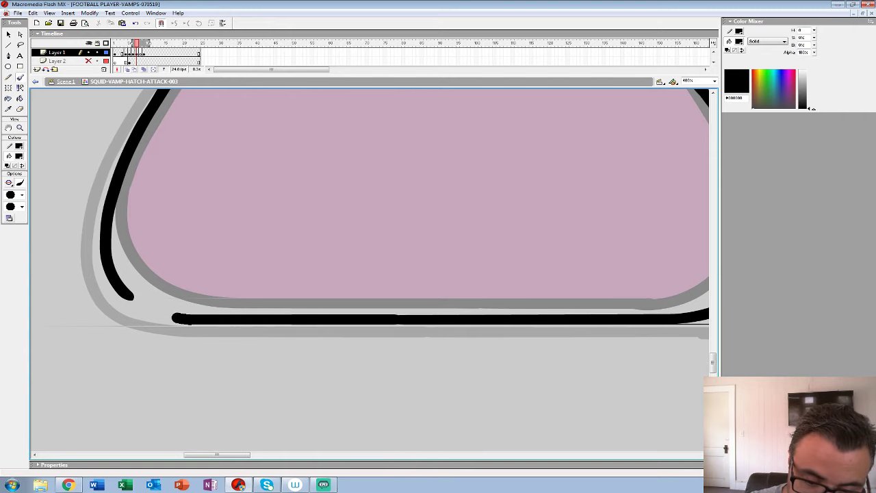
pyautogui.hotkey('ctrl', 'z')
pyautogui.moveTo(122, 294)
pyautogui.mouseDown()
pyautogui.moveTo(156, 313)
pyautogui.moveTo(205, 316)
pyautogui.mouseUp()
pyautogui.moveTo(384, 239); pyautogui.dragTo(281, 319)
# - On frame 8, draw the peak and right side of the last in-between body, between the onion-skinned outlines
pyautogui.click(140, 52)
pyautogui.moveTo(355, 205); pyautogui.dragTo(219, 377)
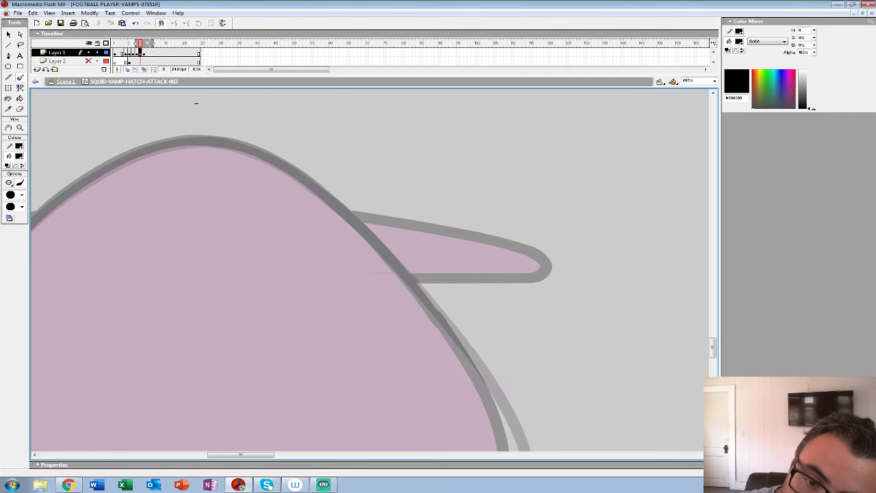
pyautogui.moveTo(198, 143)
pyautogui.mouseDown()
pyautogui.moveTo(246, 148)
pyautogui.moveTo(306, 180)
pyautogui.moveTo(401, 269)
pyautogui.mouseUp()
pyautogui.moveTo(404, 315); pyautogui.dragTo(356, 170)
pyautogui.moveTo(355, 124)
pyautogui.mouseDown()
pyautogui.moveTo(407, 191)
pyautogui.moveTo(464, 299)
pyautogui.moveTo(453, 191)
pyautogui.moveTo(514, 197)
pyautogui.moveTo(512, 244)
pyautogui.moveTo(485, 282)
pyautogui.mouseUp()
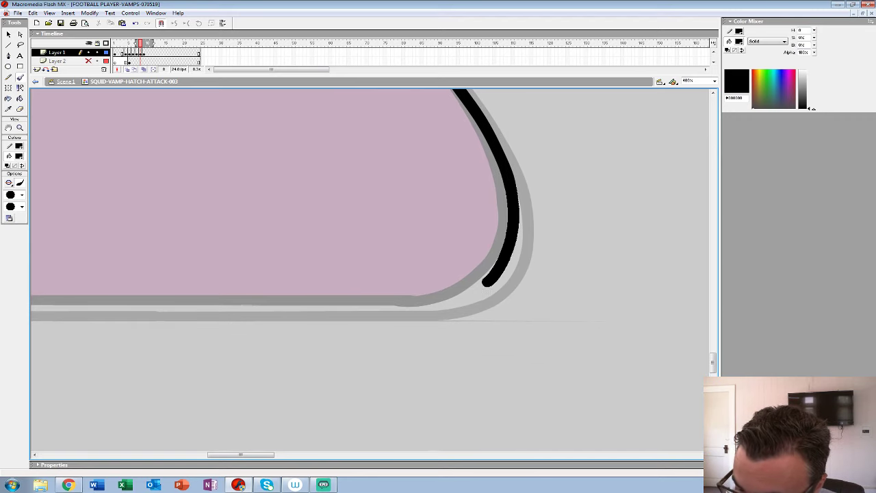
pyautogui.hotkey('ctrl', 'z')
pyautogui.moveTo(510, 186)
pyautogui.mouseDown()
pyautogui.moveTo(514, 237)
pyautogui.moveTo(487, 281)
pyautogui.moveTo(453, 302)
pyautogui.moveTo(141, 308)
pyautogui.mouseUp()
pyautogui.moveTo(226, 164)
pyautogui.mouseDown()
pyautogui.moveTo(397, 394)
pyautogui.moveTo(503, 425)
pyautogui.mouseUp()
# - Draw the left side, base and lower-left corner to close the frame 8 body outline
pyautogui.moveTo(465, 121)
pyautogui.mouseDown()
pyautogui.moveTo(417, 123)
pyautogui.moveTo(328, 180)
pyautogui.moveTo(254, 250)
pyautogui.moveTo(217, 306)
pyautogui.mouseUp()
pyautogui.moveTo(217, 306)
pyautogui.mouseDown()
pyautogui.moveTo(291, 204)
pyautogui.moveTo(325, 129)
pyautogui.moveTo(279, 229)
pyautogui.moveTo(273, 277)
pyautogui.moveTo(280, 320)
pyautogui.moveTo(133, 260)
pyautogui.mouseUp()
pyautogui.moveTo(413, 306); pyautogui.dragTo(239, 306)
pyautogui.moveTo(239, 306); pyautogui.dragTo(308, 305)
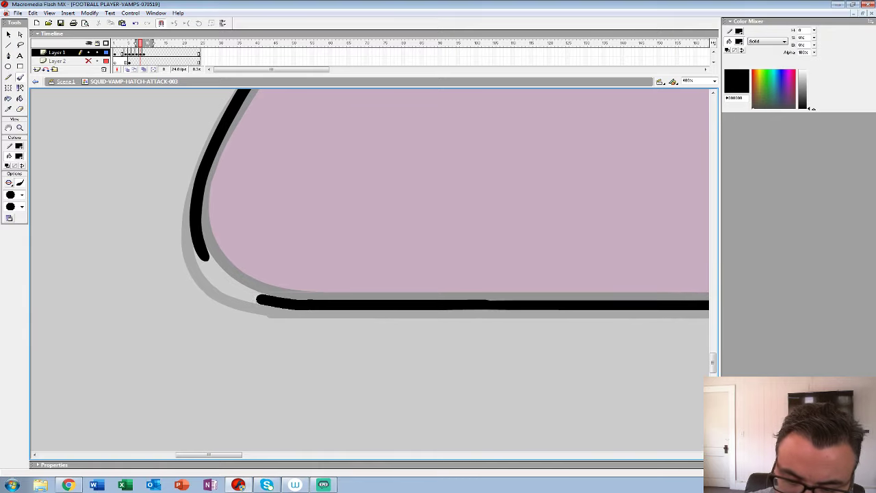
pyautogui.moveTo(230, 287); pyautogui.dragTo(201, 252)
# - Zoom out to 50% and flip back and forth through the frames to check the body's squash and settle
pyautogui.press('z')
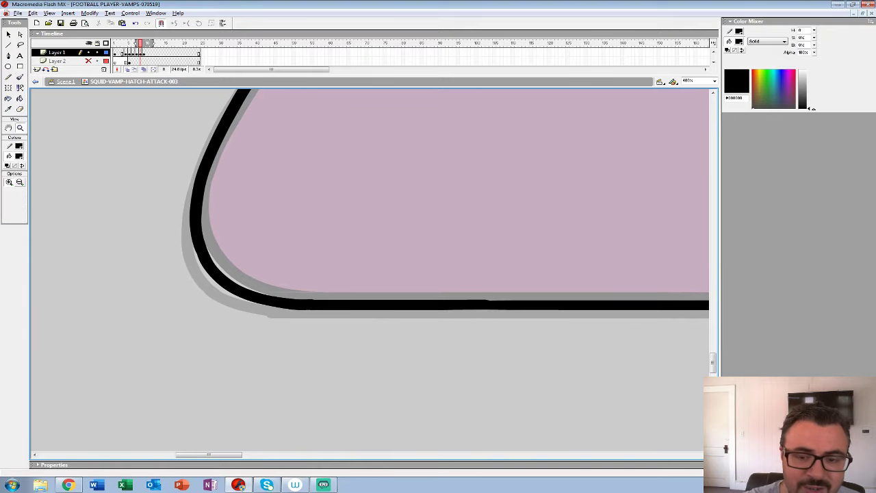
pyautogui.keyDown('alt'); pyautogui.click(372, 224); pyautogui.keyUp('alt')
pyautogui.keyDown('alt'); pyautogui.click(372, 225); pyautogui.keyUp('alt')
pyautogui.keyDown('alt'); pyautogui.click(372, 225); pyautogui.keyUp('alt')
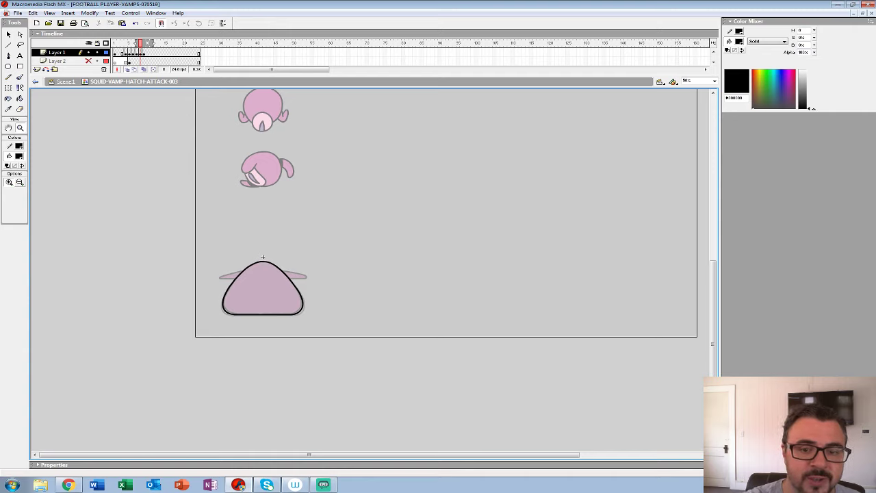
pyautogui.press(',')
pyautogui.press(',')
pyautogui.press(',')
pyautogui.press(',')
pyautogui.press('.')
pyautogui.press('.')
pyautogui.press('.')
pyautogui.press('.')
pyautogui.press('.')
pyautogui.press('.')
pyautogui.press(',')
pyautogui.press(',')
pyautogui.press(',')
pyautogui.press(',')
pyautogui.press(',')
pyautogui.press('.')
pyautogui.press('.')
pyautogui.press('.')
pyautogui.press('.')
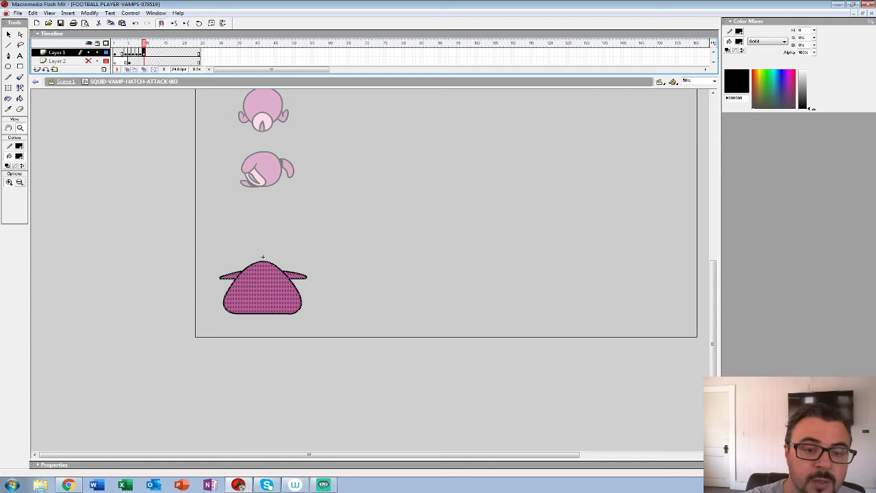
# - Add a third layer on top, enlarge the timeline and move the finished body with arms at frame 9 onto it
pyautogui.click(263, 258)
pyautogui.moveTo(178, 75); pyautogui.dragTo(177, 126)
pyautogui.click(144, 61)
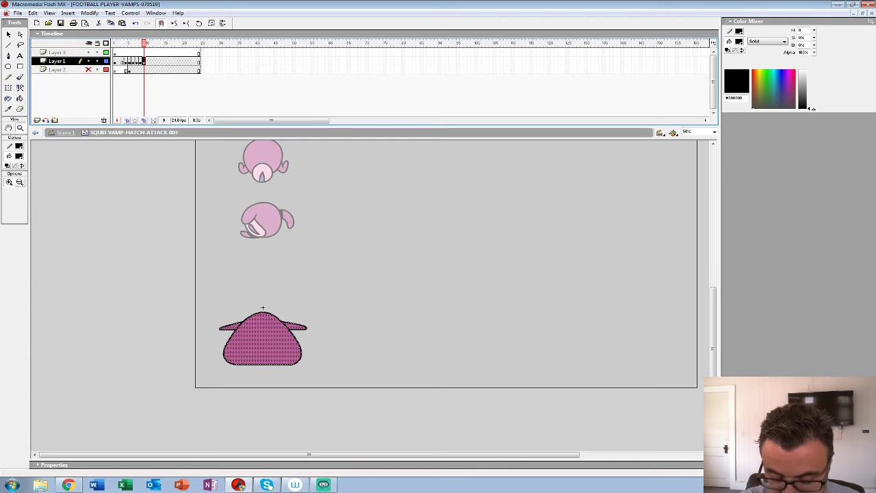
pyautogui.click(263, 309)
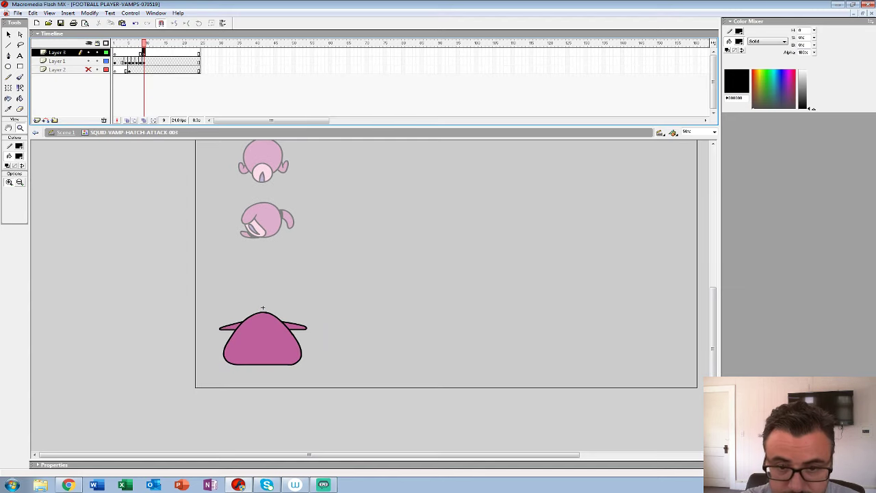
pyautogui.click(263, 308)
# - Insert a blank keyframe at frame 5 of Layer 3, checking it with Layer 1 hidden and shown
pyautogui.press(',')
pyautogui.press(',')
pyautogui.press(',')
pyautogui.press(',')
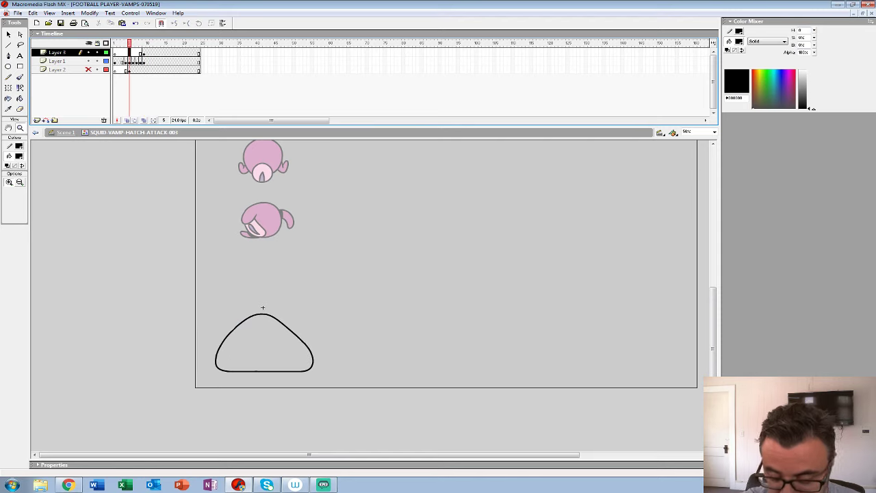
pyautogui.click(88, 61)
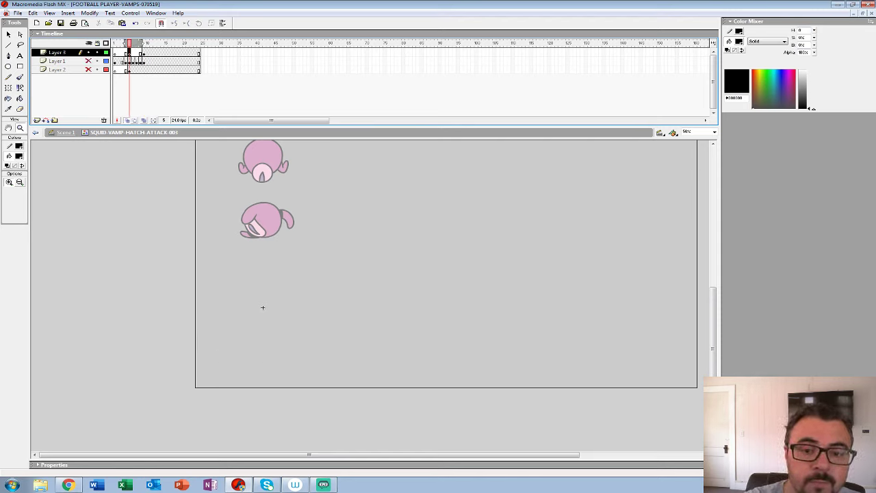
pyautogui.press('.')
pyautogui.press('.')
pyautogui.click(129, 61)
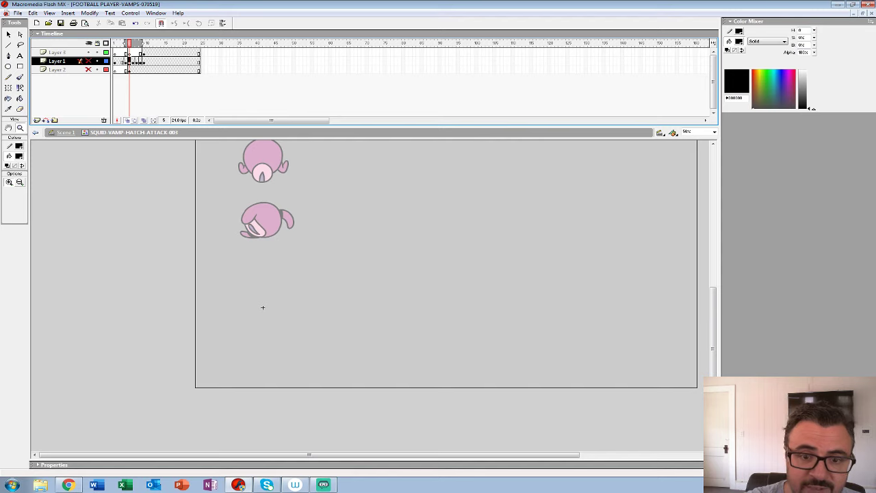
pyautogui.click(88, 61)
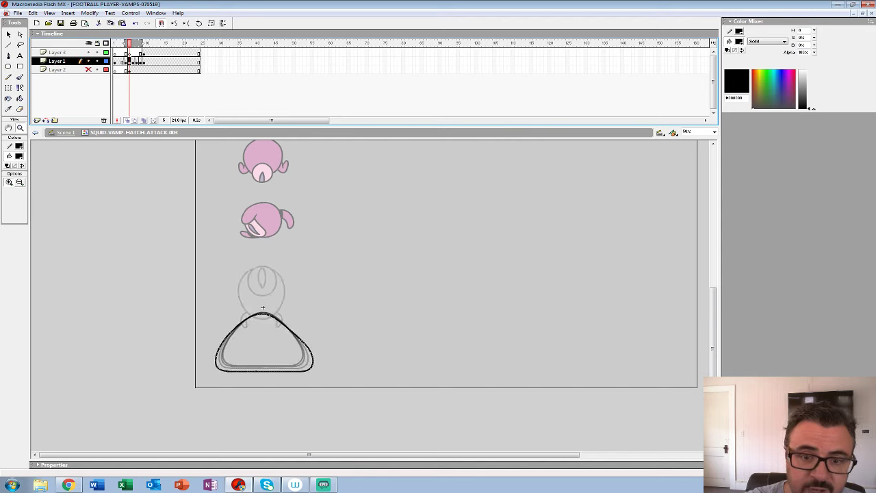
# - Lock Layers 1 and 2 in outline view and extend the onion skin range to cover the frame 9 body
pyautogui.click(129, 52)
pyautogui.click(97, 60)
pyautogui.click(97, 69)
pyautogui.moveTo(105, 69); pyautogui.dragTo(149, 43)
pyautogui.click(299, 321)
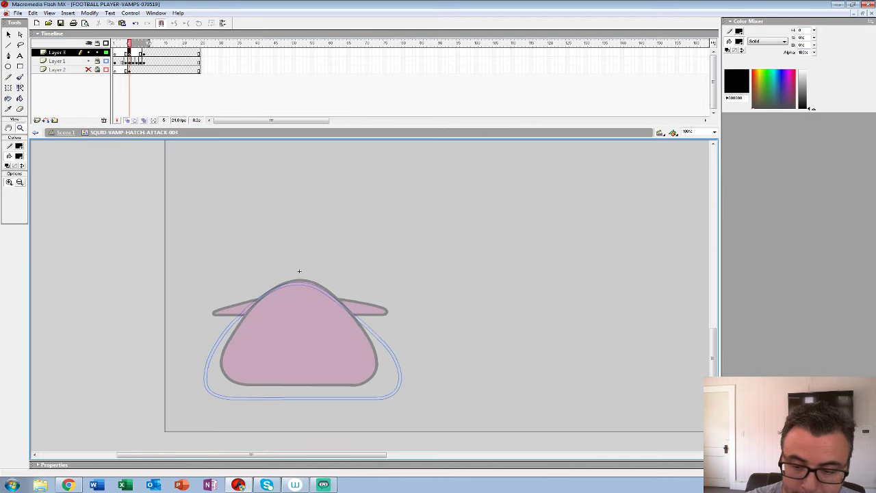
pyautogui.moveTo(299, 321); pyautogui.dragTo(220, 277)
pyautogui.click(88, 61)
pyautogui.moveTo(220, 225); pyautogui.dragTo(228, 238)
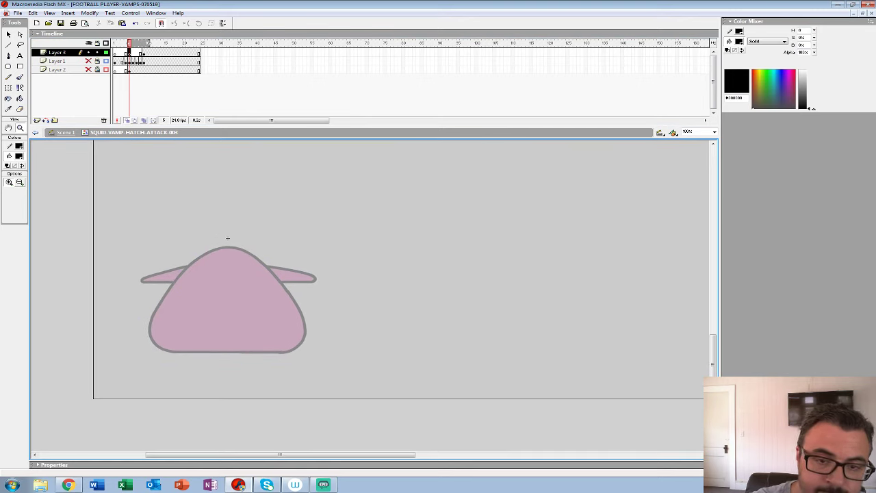
pyautogui.click(88, 61)
# - Choose a smaller brush and roughly sketch a narrower, taller body over the onion-skinned pose on Layer 3
pyautogui.press('b')
pyautogui.click(21, 195)
pyautogui.click(14, 226)
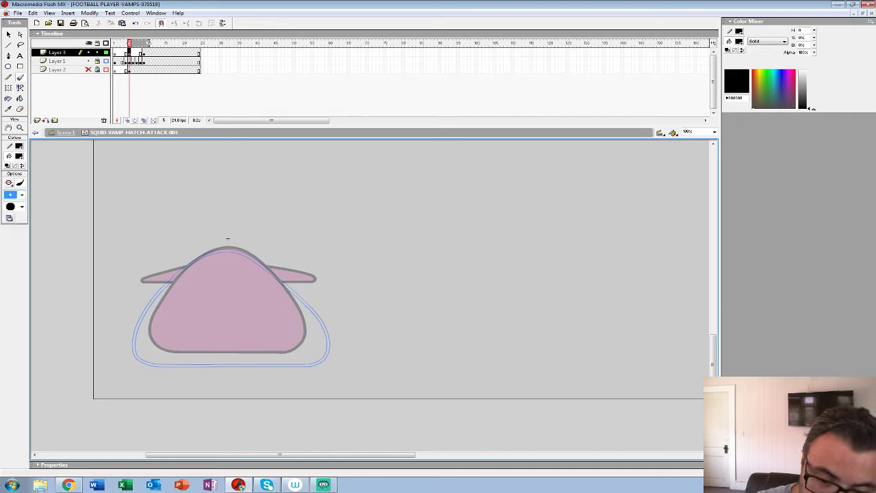
pyautogui.moveTo(188, 351); pyautogui.dragTo(198, 351)
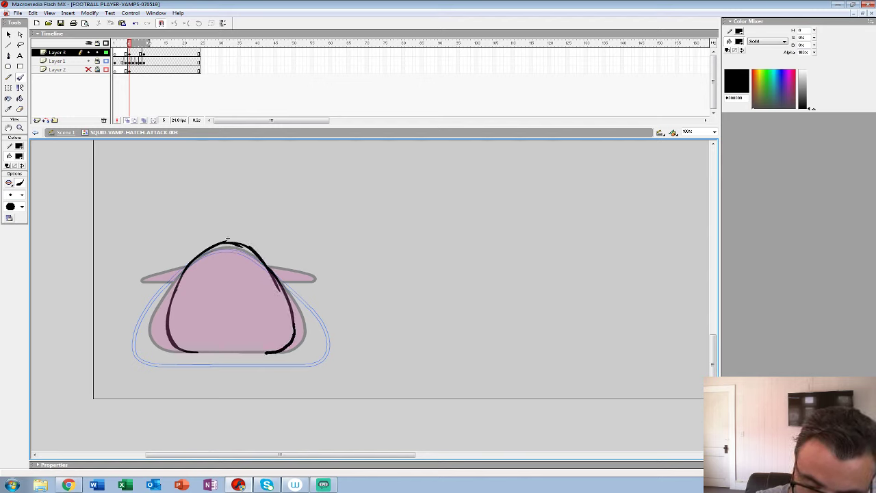
pyautogui.moveTo(200, 353); pyautogui.dragTo(150, 354)
pyautogui.moveTo(167, 308); pyautogui.dragTo(187, 266)
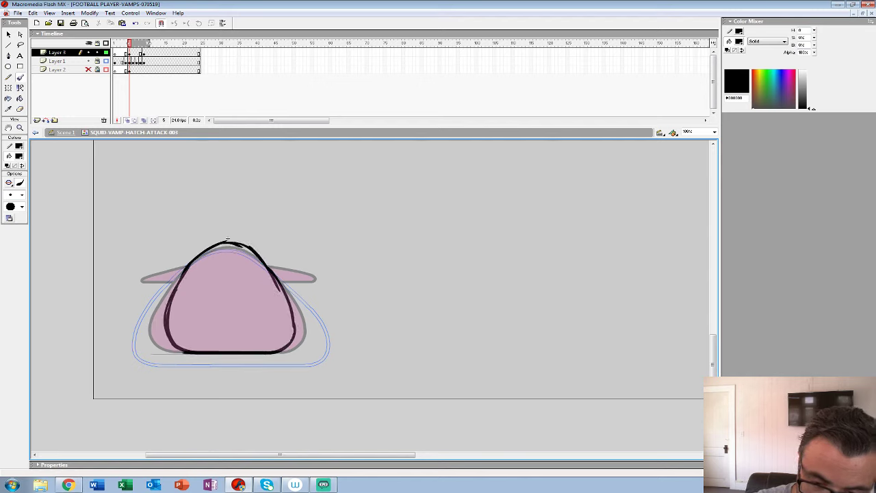
pyautogui.moveTo(168, 333); pyautogui.dragTo(222, 356)
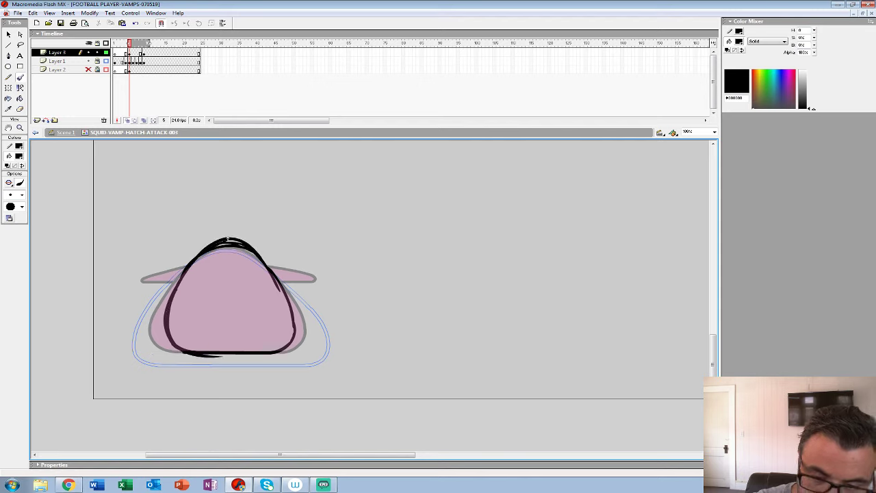
# - Shift the rough body sketch to start at frame 4 and insert a blank keyframe at frame 5 on Layer 3
pyautogui.press('F5')
pyautogui.press(',')
pyautogui.press(',')
pyautogui.hotkey('shift', 'F5')
pyautogui.press('.')
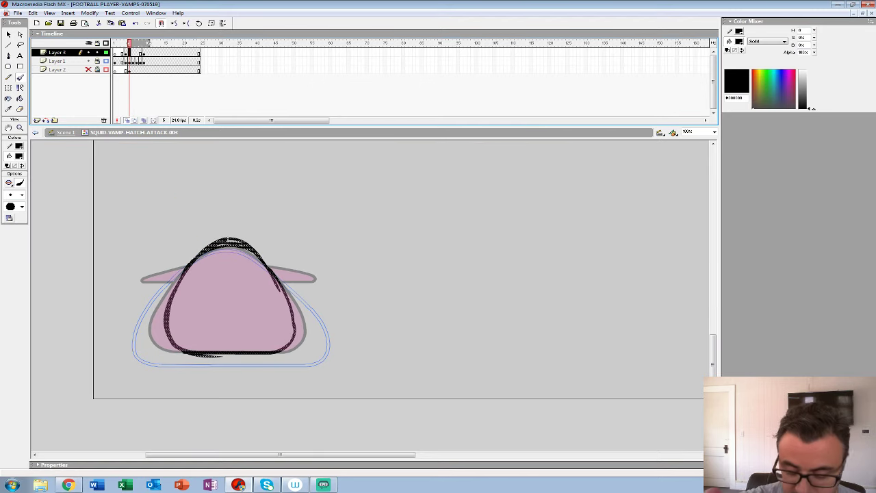
pyautogui.press('F7')
# - Extend the onion skin range back to the rough sketch on frame 4 and zoom in on the body
pyautogui.click(20, 127)
pyautogui.moveTo(127, 43); pyautogui.dragTo(123, 43)
pyautogui.click(278, 276)
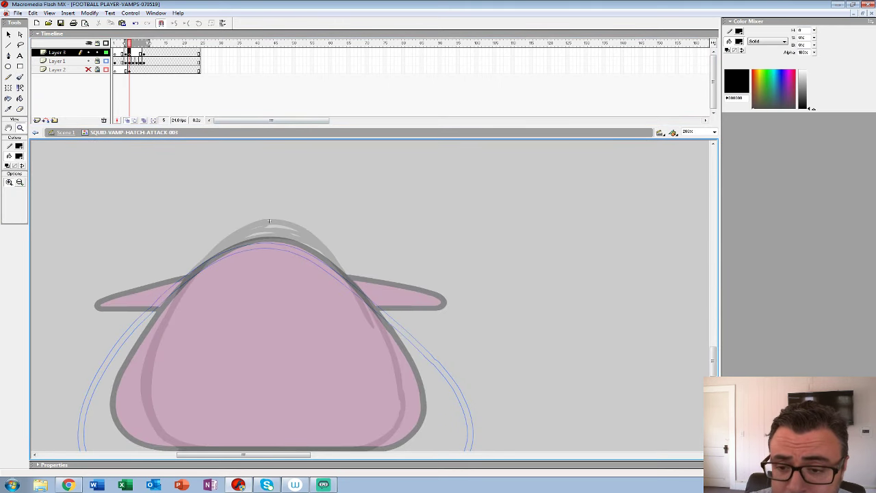
# - Choose the Brush tool with a black fill and a suitable brush size for outlining the body's peak on frame 5
pyautogui.moveTo(580, 138); pyautogui.dragTo(581, 78)
pyautogui.click(270, 228)
pyautogui.moveTo(270, 228); pyautogui.dragTo(273, 162)
pyautogui.press('b')
pyautogui.click(18, 156)
pyautogui.click(7, 175)
pyautogui.click(21, 195)
pyautogui.click(10, 293)
# - Brush a clean, narrow, tall body outline over the onion-skinned rough sketch on frame 5 of Layer 3
pyautogui.moveTo(323, 97); pyautogui.dragTo(308, 133)
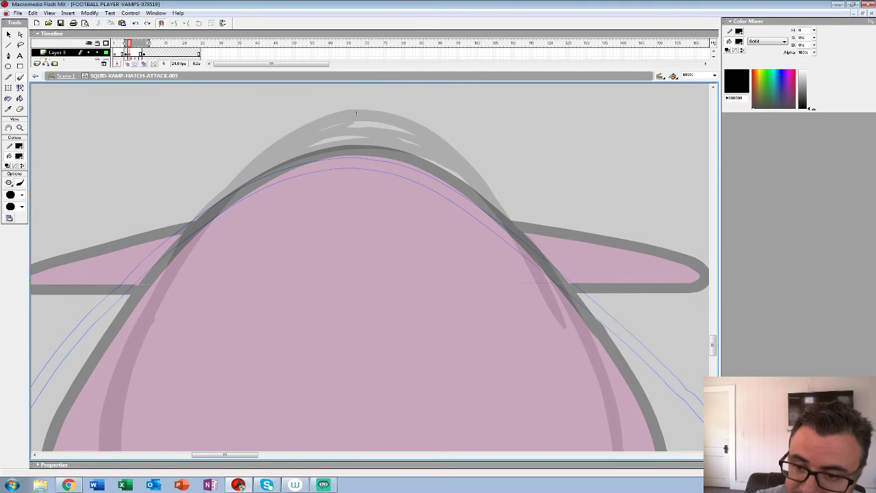
pyautogui.hotkey('ctrl', 'z')
pyautogui.moveTo(373, 116)
pyautogui.mouseDown()
pyautogui.moveTo(338, 117)
pyautogui.moveTo(265, 157)
pyautogui.moveTo(182, 249)
pyautogui.moveTo(150, 309)
pyautogui.mouseUp()
pyautogui.moveTo(164, 301)
pyautogui.mouseDown()
pyautogui.moveTo(256, 125)
pyautogui.moveTo(202, 236)
pyautogui.mouseUp()
pyautogui.hotkey('ctrl', 'z')
pyautogui.moveTo(259, 99)
pyautogui.mouseDown()
pyautogui.moveTo(221, 169)
pyautogui.moveTo(201, 269)
pyautogui.moveTo(207, 309)
pyautogui.moveTo(229, 352)
pyautogui.moveTo(257, 378)
pyautogui.moveTo(295, 389)
pyautogui.moveTo(604, 392)
pyautogui.mouseUp()
pyautogui.moveTo(493, 171); pyautogui.dragTo(231, 352)
pyautogui.moveTo(179, 121); pyautogui.dragTo(247, 142)
pyautogui.hotkey('ctrl', 'z')
pyautogui.moveTo(204, 125)
pyautogui.mouseDown()
pyautogui.moveTo(273, 166)
pyautogui.moveTo(386, 312)
pyautogui.moveTo(358, 150)
pyautogui.moveTo(376, 200)
pyautogui.moveTo(383, 306)
pyautogui.moveTo(362, 339)
pyautogui.moveTo(318, 363)
pyautogui.moveTo(262, 366)
pyautogui.mouseUp()
pyautogui.moveTo(288, 157)
pyautogui.mouseDown()
pyautogui.moveTo(543, 329)
pyautogui.moveTo(447, 366)
pyautogui.mouseUp()
# - Add a keyframe at frame 6 of Layer 3 and delete the outline copied into it
pyautogui.press('F6')
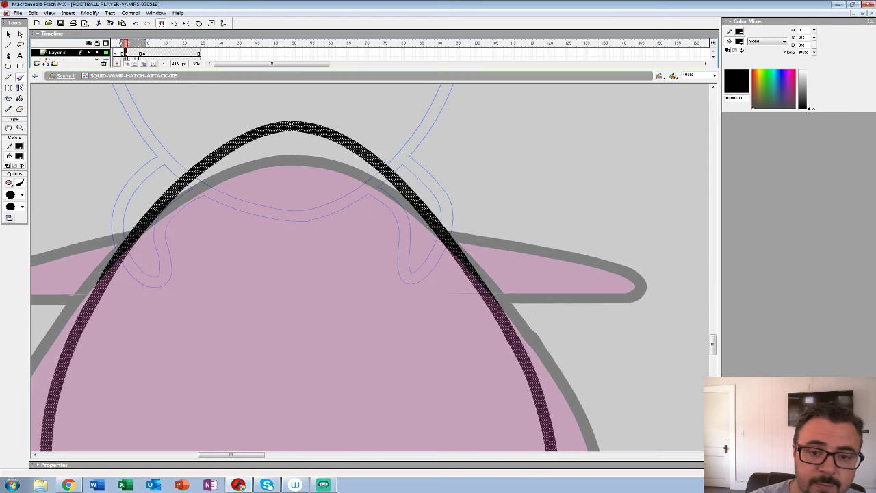
pyautogui.moveTo(373, 67); pyautogui.dragTo(374, 110)
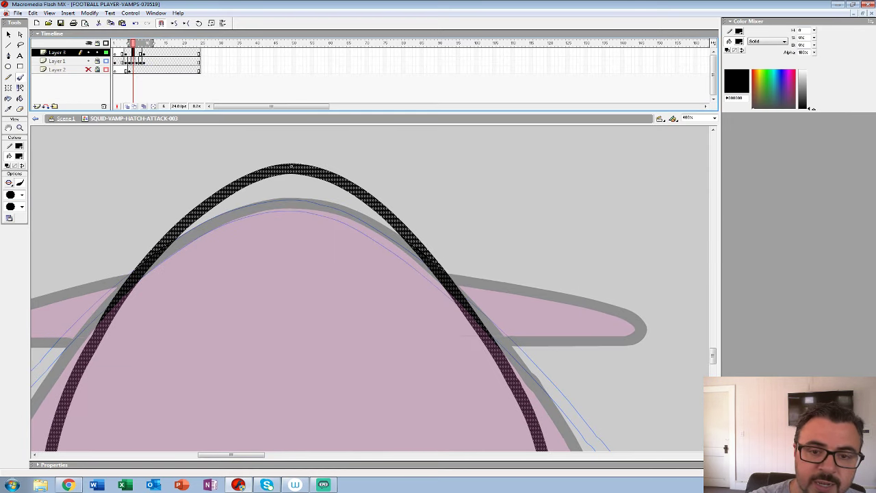
pyautogui.press(',')
pyautogui.press(',')
pyautogui.press('.')
pyautogui.press('.')
pyautogui.press('Delete')
# - Brush the right side of the frame 6 body outline between the onion-skinned poses and trim its starting end
pyautogui.moveTo(291, 167); pyautogui.dragTo(378, 90)
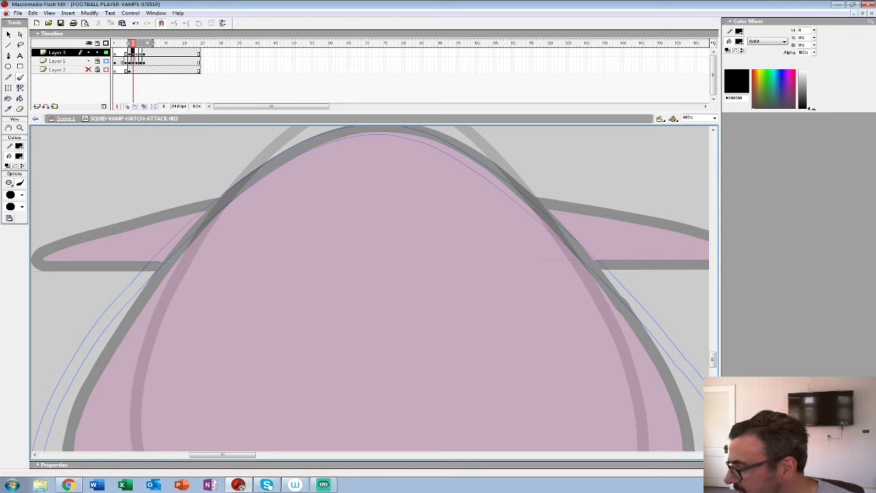
pyautogui.hotkey('alt', 'space')
pyautogui.moveTo(488, 209)
pyautogui.mouseDown()
pyautogui.moveTo(404, 285)
pyautogui.moveTo(253, 321)
pyautogui.mouseUp()
pyautogui.hotkey('ctrl', 'z')
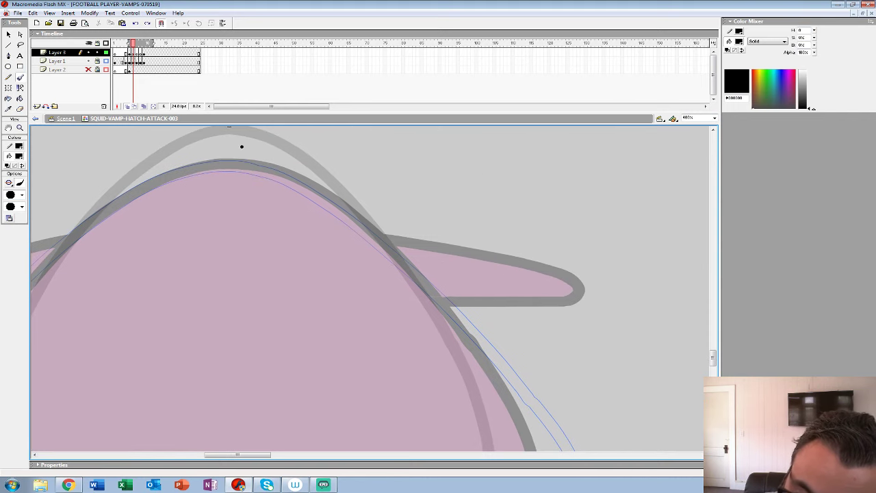
pyautogui.moveTo(261, 150)
pyautogui.mouseDown()
pyautogui.moveTo(304, 166)
pyautogui.moveTo(316, 178)
pyautogui.moveTo(260, 150)
pyautogui.moveTo(316, 178)
pyautogui.moveTo(379, 235)
pyautogui.moveTo(464, 342)
pyautogui.moveTo(355, 153)
pyautogui.moveTo(397, 239)
pyautogui.moveTo(403, 306)
pyautogui.moveTo(381, 358)
pyautogui.moveTo(345, 385)
pyautogui.moveTo(91, 391)
pyautogui.mouseUp()
pyautogui.hotkey('ctrl', 'z')
pyautogui.moveTo(194, 169); pyautogui.dragTo(539, 410)
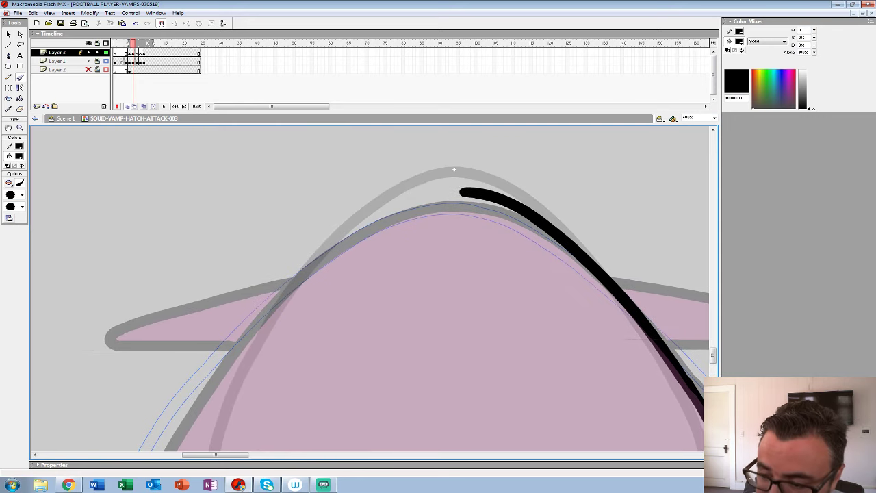
pyautogui.press('e')
pyautogui.moveTo(491, 192)
pyautogui.mouseDown()
pyautogui.moveTo(521, 204)
pyautogui.moveTo(479, 193)
pyautogui.mouseUp()
# - Complete the frame 6 body outline with its left side, rounded lower corner and flat base
pyautogui.press('b')
pyautogui.moveTo(519, 207)
pyautogui.mouseDown()
pyautogui.moveTo(432, 188)
pyautogui.moveTo(366, 214)
pyautogui.moveTo(314, 257)
pyautogui.moveTo(266, 319)
pyautogui.moveTo(434, 121)
pyautogui.moveTo(359, 228)
pyautogui.moveTo(326, 337)
pyautogui.moveTo(328, 379)
pyautogui.mouseUp()
pyautogui.moveTo(329, 379)
pyautogui.mouseDown()
pyautogui.moveTo(124, 208)
pyautogui.moveTo(157, 250)
pyautogui.moveTo(217, 277)
pyautogui.moveTo(375, 278)
pyautogui.mouseUp()
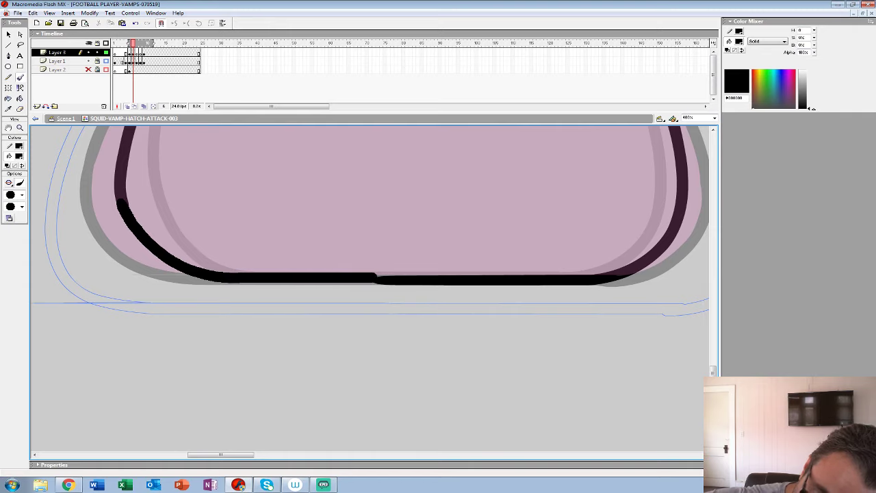
pyautogui.hotkey('ctrl', 'z')
pyautogui.moveTo(122, 206)
pyautogui.mouseDown()
pyautogui.moveTo(145, 245)
pyautogui.moveTo(202, 276)
pyautogui.moveTo(438, 275)
pyautogui.mouseUp()
pyautogui.scroll(10, 369, 288)
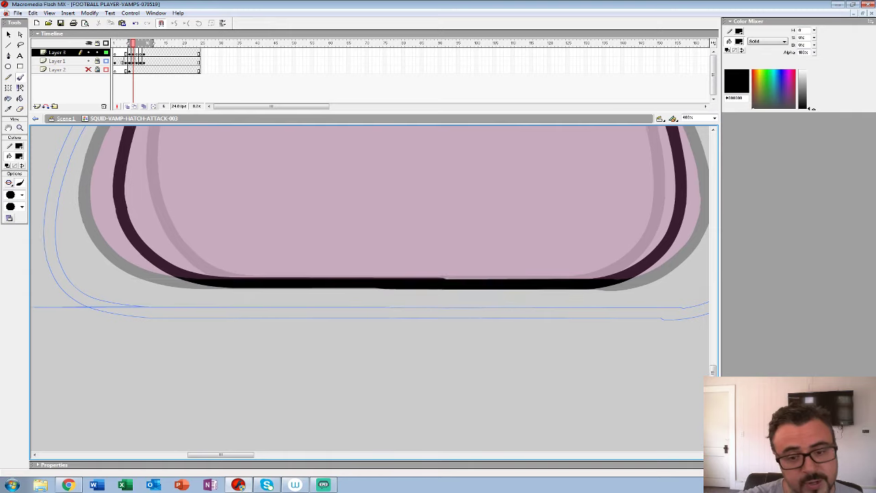
pyautogui.press('z')
pyautogui.hotkey('ctrl', '1')
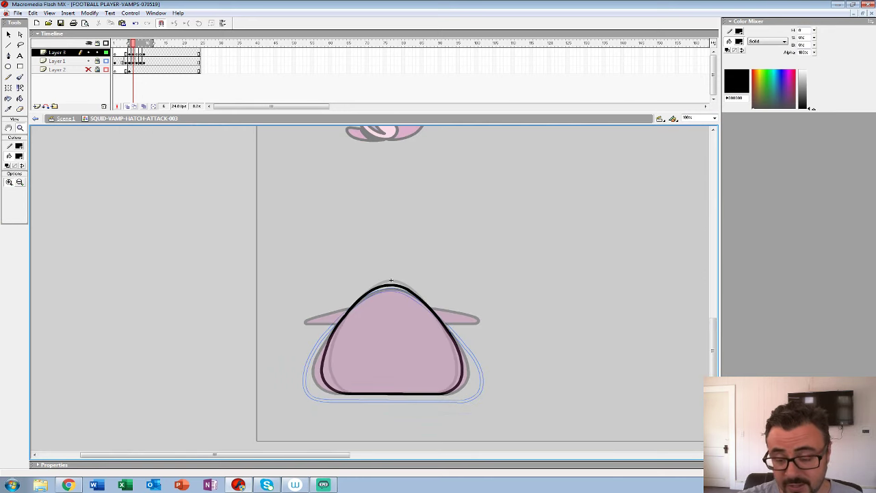
# - Brush the peak and right side of the in-between body outline on frame 7 of Layer 3
pyautogui.press('.')
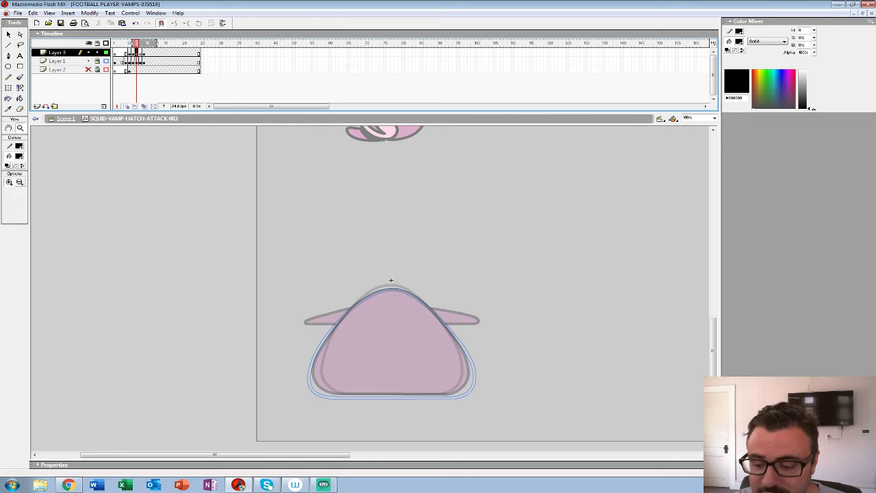
pyautogui.click(390, 280)
pyautogui.click(380, 219)
pyautogui.moveTo(380, 218); pyautogui.dragTo(358, 159)
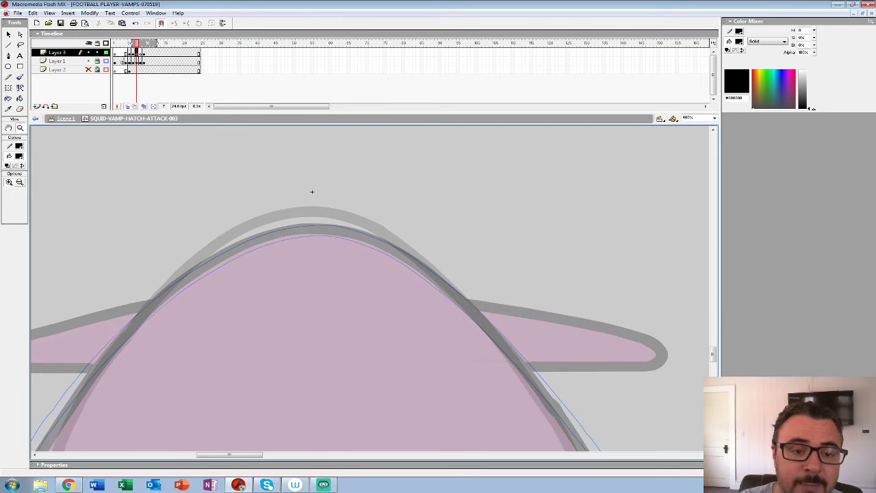
pyautogui.press('b')
pyautogui.moveTo(381, 219); pyautogui.dragTo(312, 172)
pyautogui.moveTo(243, 145); pyautogui.dragTo(236, 142)
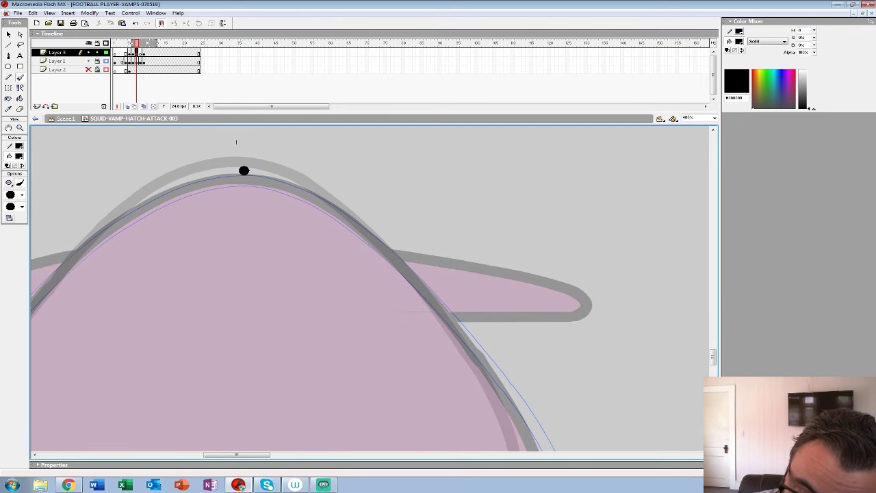
pyautogui.moveTo(276, 177)
pyautogui.mouseDown()
pyautogui.moveTo(388, 253)
pyautogui.moveTo(481, 365)
pyautogui.mouseUp()
pyautogui.moveTo(481, 365)
pyautogui.mouseDown()
pyautogui.moveTo(401, 210)
pyautogui.moveTo(380, 143)
pyautogui.moveTo(425, 231)
pyautogui.moveTo(431, 304)
pyautogui.moveTo(405, 350)
pyautogui.moveTo(367, 370)
pyautogui.moveTo(244, 377)
pyautogui.mouseUp()
pyautogui.moveTo(244, 205)
pyautogui.mouseDown()
pyautogui.moveTo(466, 389)
pyautogui.moveTo(590, 403)
pyautogui.mouseUp()
# - Close the frame 7 body outline by brushing its left side, lower corners and flat base
pyautogui.moveTo(479, 140)
pyautogui.mouseDown()
pyautogui.moveTo(415, 149)
pyautogui.moveTo(348, 196)
pyautogui.moveTo(288, 258)
pyautogui.moveTo(241, 329)
pyautogui.mouseUp()
pyautogui.moveTo(241, 330)
pyautogui.mouseDown()
pyautogui.moveTo(345, 175)
pyautogui.moveTo(309, 236)
pyautogui.mouseUp()
pyautogui.moveTo(286, 320); pyautogui.dragTo(293, 355)
pyautogui.moveTo(293, 353)
pyautogui.mouseDown()
pyautogui.moveTo(242, 250)
pyautogui.moveTo(305, 301)
pyautogui.moveTo(691, 310)
pyautogui.mouseUp()
pyautogui.moveTo(602, 294); pyautogui.dragTo(436, 328)
pyautogui.hotkey('ctrl', 'z')
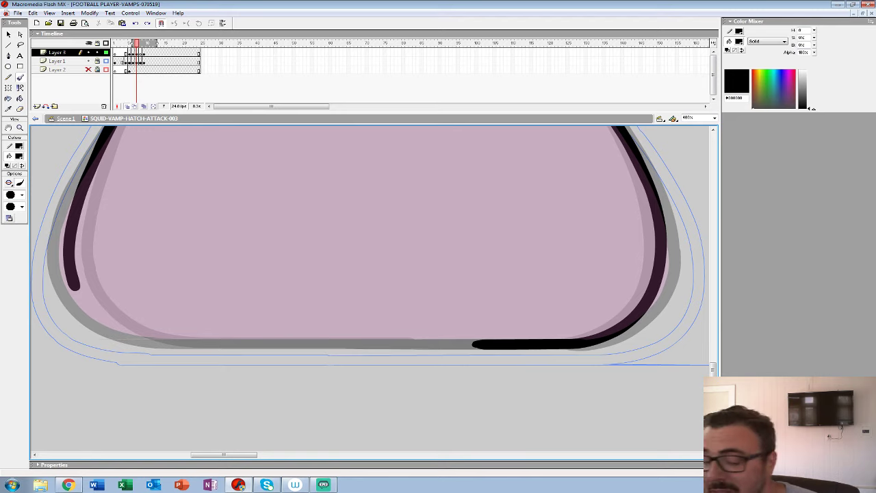
pyautogui.moveTo(73, 285); pyautogui.dragTo(105, 323)
pyautogui.hotkey('ctrl', 'z')
pyautogui.moveTo(76, 291)
pyautogui.mouseDown()
pyautogui.moveTo(110, 324)
pyautogui.moveTo(149, 340)
pyautogui.moveTo(507, 343)
pyautogui.mouseUp()
pyautogui.moveTo(437, 273); pyautogui.dragTo(432, 380)
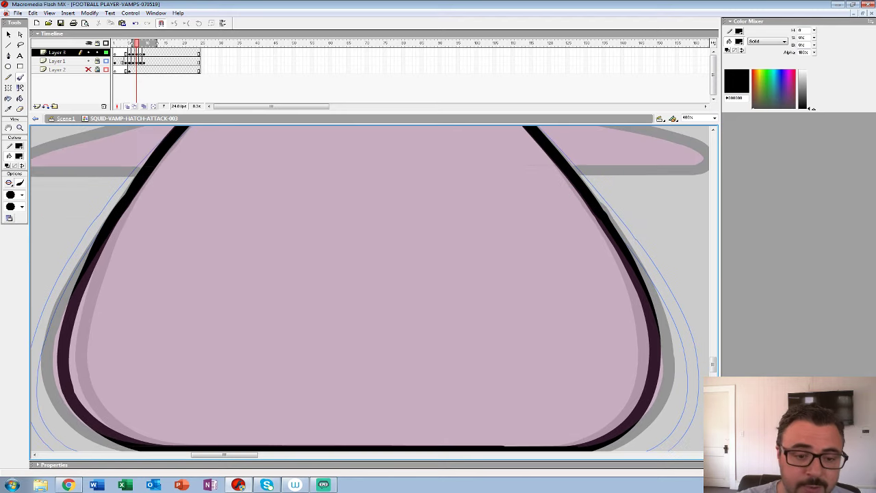
# - Brush the peak and right side of the in-between body outline on frame 8 of Layer 3
pyautogui.click(20, 127)
pyautogui.keyDown('alt'); pyautogui.click(362, 163); pyautogui.keyUp('alt')
pyautogui.press('.')
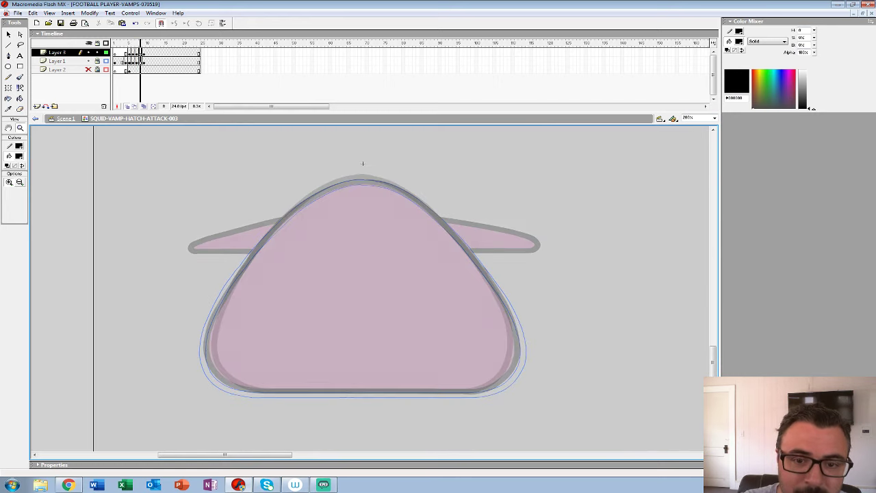
pyautogui.click(366, 195)
pyautogui.moveTo(368, 214); pyautogui.dragTo(279, 181)
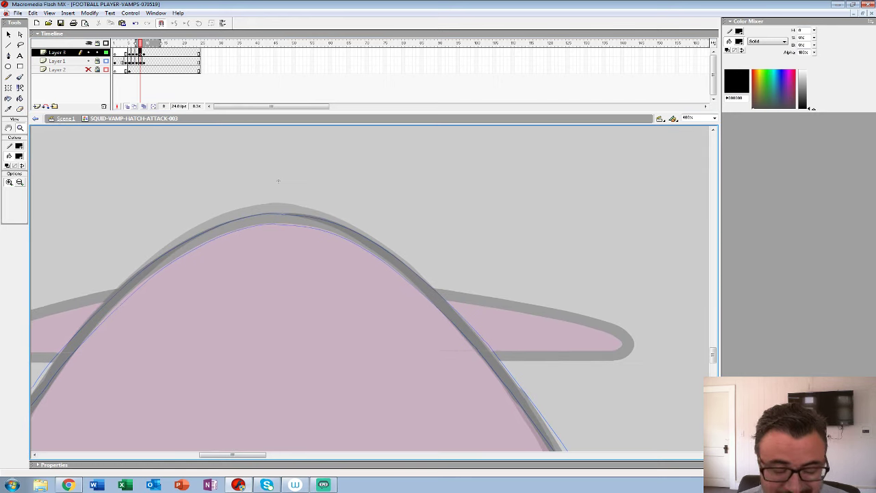
pyautogui.press('b')
pyautogui.moveTo(278, 180); pyautogui.dragTo(249, 144)
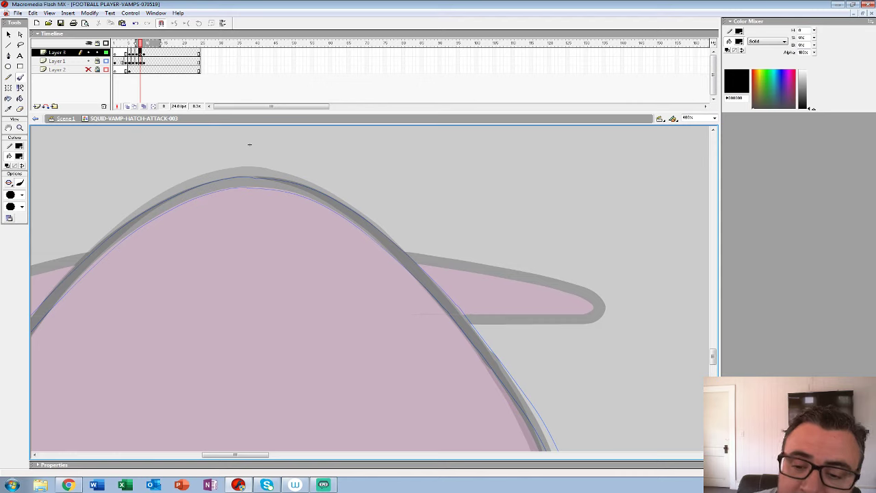
pyautogui.moveTo(286, 182); pyautogui.dragTo(346, 210)
pyautogui.hotkey('ctrl', 'z')
pyautogui.moveTo(234, 177)
pyautogui.mouseDown()
pyautogui.moveTo(296, 183)
pyautogui.moveTo(367, 224)
pyautogui.moveTo(455, 313)
pyautogui.moveTo(504, 384)
pyautogui.moveTo(412, 164)
pyautogui.moveTo(438, 210)
pyautogui.moveTo(460, 287)
pyautogui.moveTo(457, 317)
pyautogui.moveTo(426, 364)
pyautogui.moveTo(373, 383)
pyautogui.moveTo(178, 382)
pyautogui.mouseUp()
pyautogui.moveTo(178, 205); pyautogui.dragTo(551, 404)
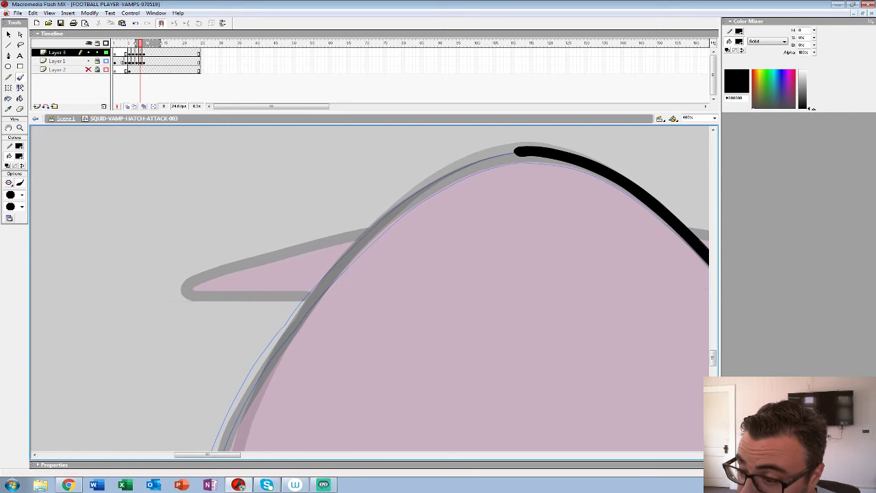
# - Close the frame 8 body outline by brushing its left side, flat base and lower-left corner
pyautogui.moveTo(517, 152)
pyautogui.mouseDown()
pyautogui.moveTo(462, 165)
pyautogui.moveTo(401, 208)
pyautogui.moveTo(329, 280)
pyautogui.moveTo(272, 361)
pyautogui.moveTo(373, 155)
pyautogui.moveTo(328, 249)
pyautogui.moveTo(328, 310)
pyautogui.mouseUp()
pyautogui.moveTo(327, 309); pyautogui.dragTo(194, 230)
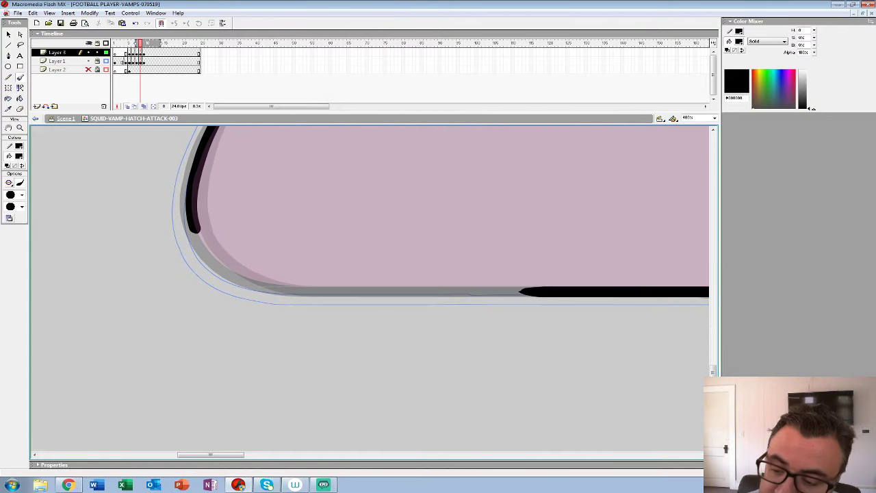
pyautogui.moveTo(534, 292); pyautogui.dragTo(272, 292)
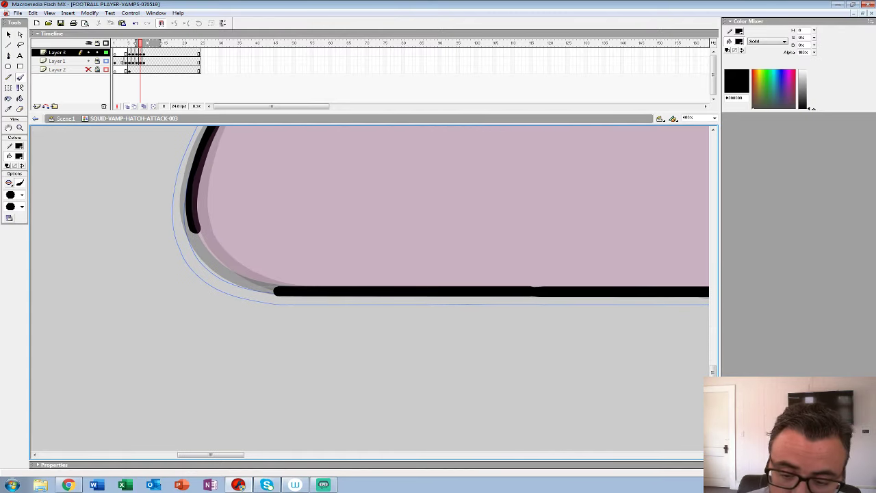
pyautogui.hotkey('ctrl', 'z')
pyautogui.moveTo(534, 292)
pyautogui.mouseDown()
pyautogui.moveTo(281, 292)
pyautogui.moveTo(203, 241)
pyautogui.moveTo(194, 216)
pyautogui.mouseUp()
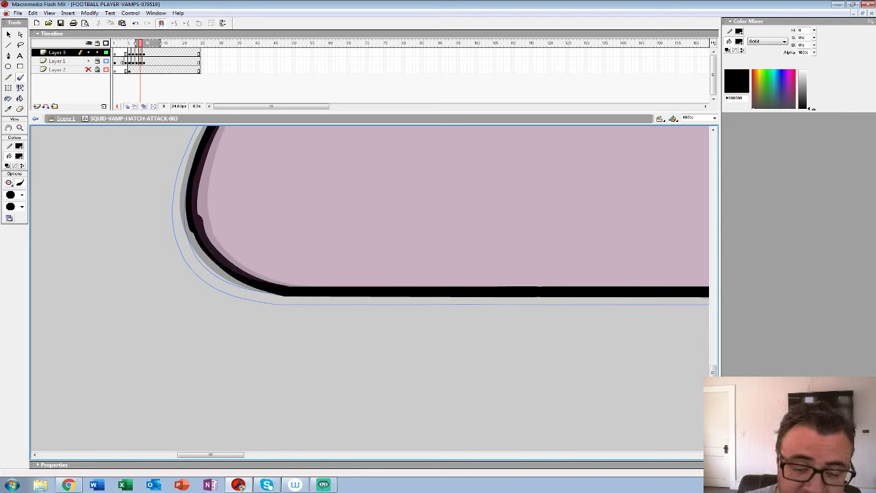
pyautogui.hotkey('ctrl', 'z')
pyautogui.moveTo(264, 289)
pyautogui.mouseDown()
pyautogui.moveTo(225, 265)
pyautogui.moveTo(194, 215)
pyautogui.mouseUp()
pyautogui.press('z')
pyautogui.keyDown('alt'); pyautogui.click(405, 220); pyautogui.keyUp('alt')
pyautogui.keyDown('alt'); pyautogui.click(405, 220); pyautogui.keyUp('alt')
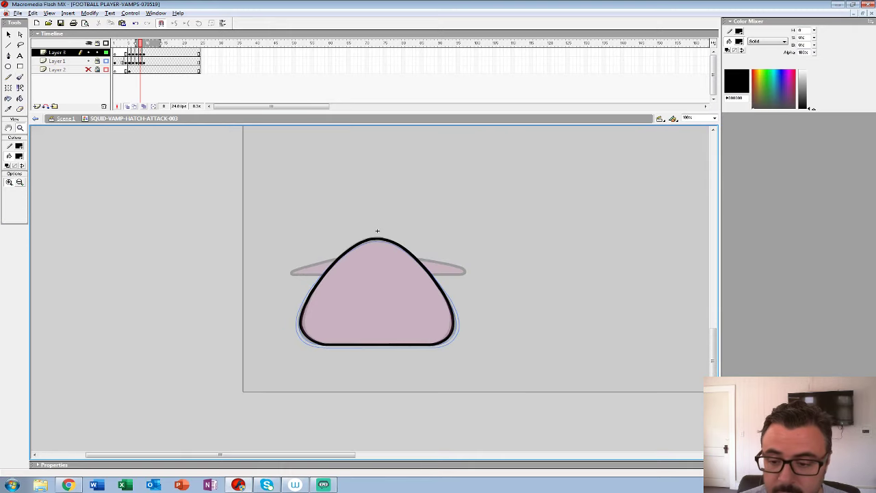
# - Turn off onion skinning, return to frame 5 and hide Layer 1
pyautogui.moveTo(404, 220); pyautogui.dragTo(243, 234)
pyautogui.click(127, 106)
pyautogui.press(',')
pyautogui.press(',')
pyautogui.press(',')
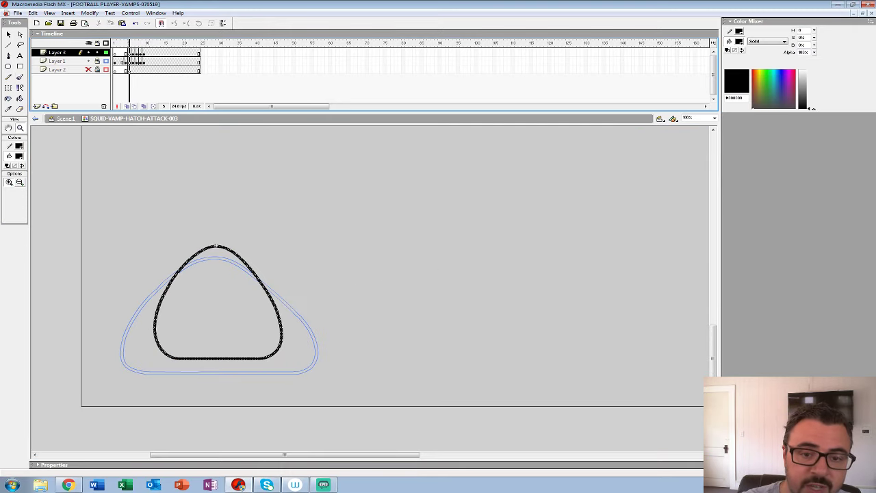
pyautogui.hotkey('ctrl', 'alt', 'shift', 'o')
pyautogui.click(88, 61)
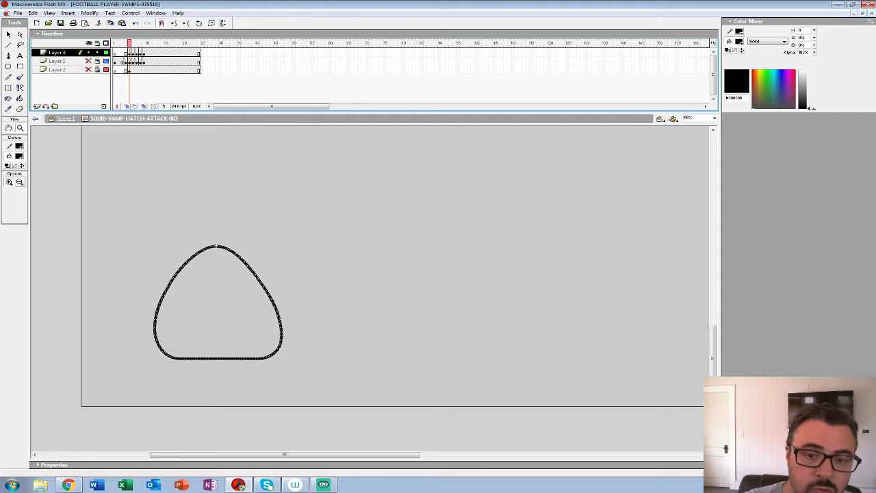
# - Fill the body outlines on frames 5 to 8 of Layer 3 with pink
pyautogui.click(151, 53)
pyautogui.press('.')
pyautogui.click(18, 156)
pyautogui.click(215, 308)
pyautogui.press('k')
pyautogui.press(',')
pyautogui.press(',')
pyautogui.press(',')
pyautogui.press(',')
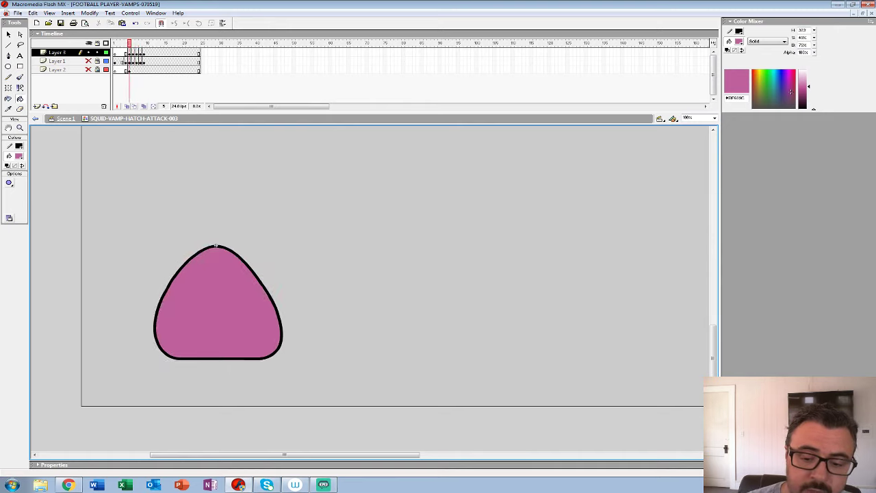
# - Hide Layer 3, show and unlock Layer 1, and fill its body outlines on frames 5 to 8 with pink
pyautogui.press(',')
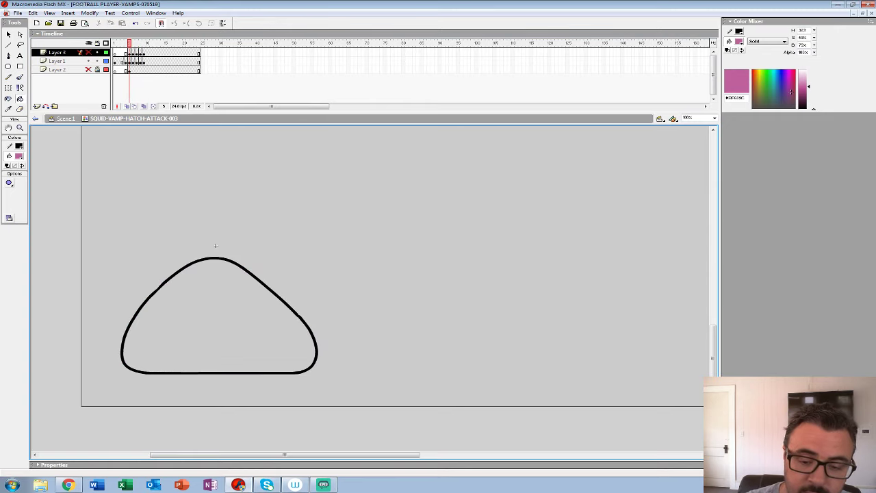
pyautogui.press('.')
pyautogui.press('.')
pyautogui.press('.')
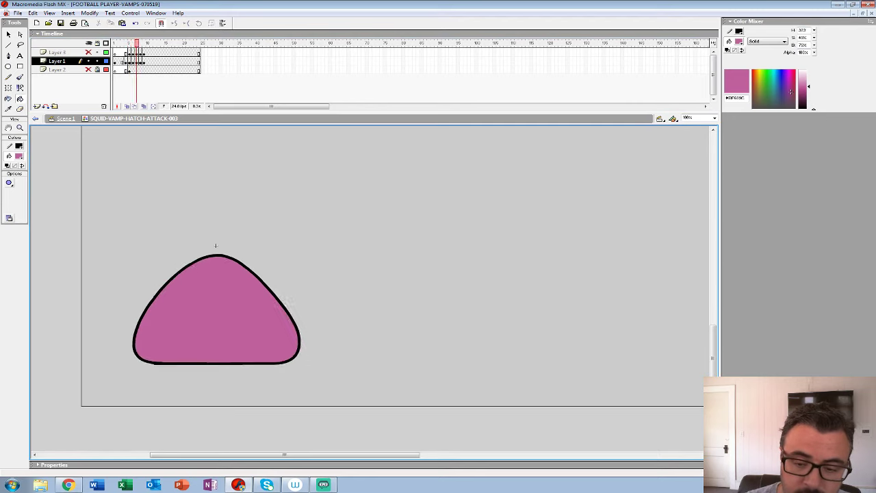
pyautogui.press('.')
# - Show the horns on Layer 2 and end them with a blank keyframe at frame 9
pyautogui.click(128, 70)
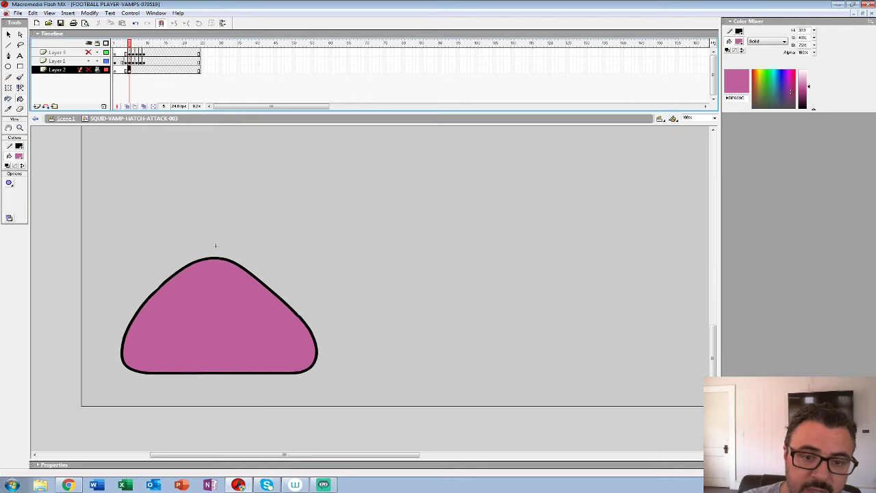
pyautogui.click(88, 69)
pyautogui.press('.')
pyautogui.press('.')
pyautogui.press('.')
pyautogui.press('.')
pyautogui.press('.')
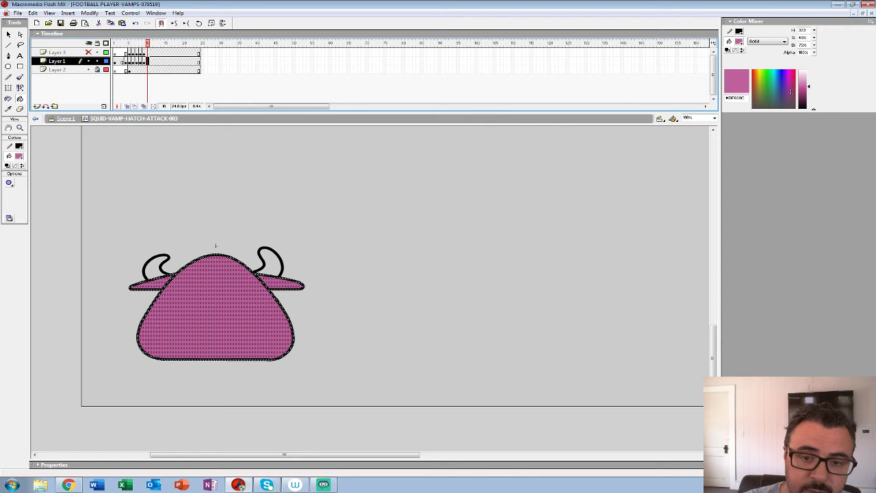
pyautogui.press(',')
pyautogui.press(',')
pyautogui.press(',')
pyautogui.press(',')
pyautogui.press(',')
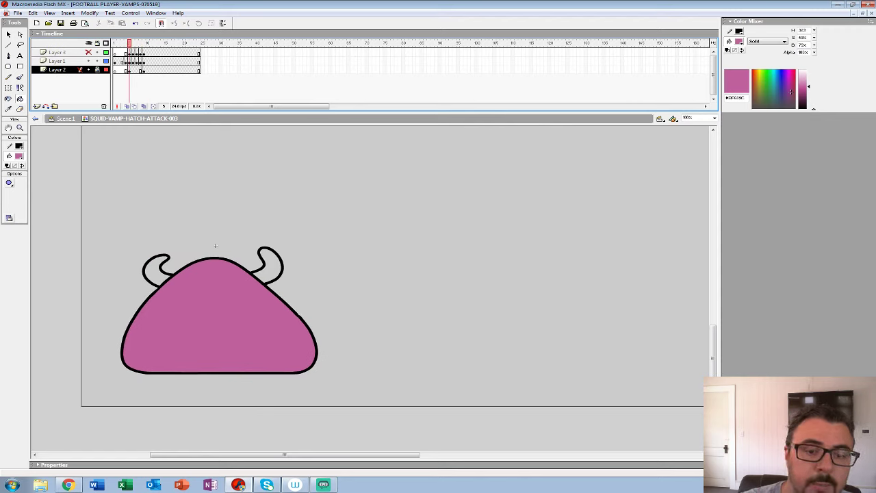
# - Add a new layer above Layer 1 and move Layer 3's body keyframes on frames 5 to 9 onto it
pyautogui.hotkey('alt', 'i')
pyautogui.press('l')
pyautogui.moveTo(58, 69); pyautogui.dragTo(57, 57)
pyautogui.click(155, 78)
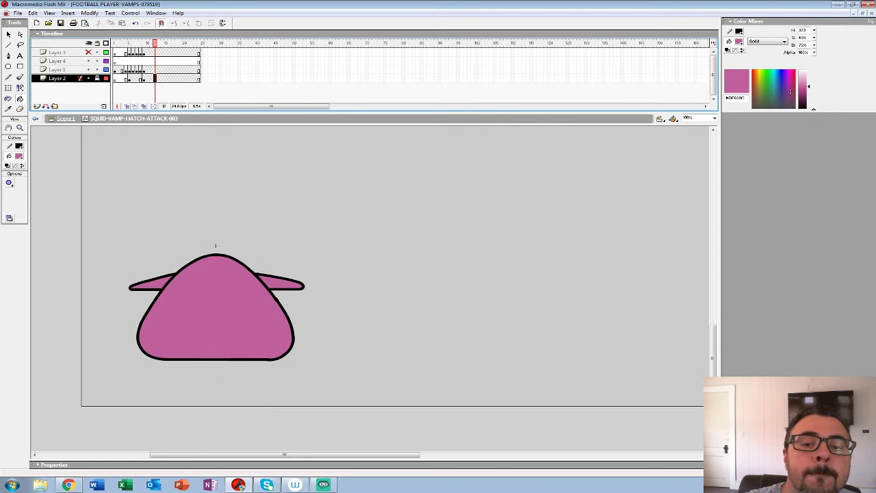
pyautogui.moveTo(130, 52)
pyautogui.mouseDown()
pyautogui.moveTo(144, 53)
pyautogui.moveTo(143, 62)
pyautogui.mouseUp()
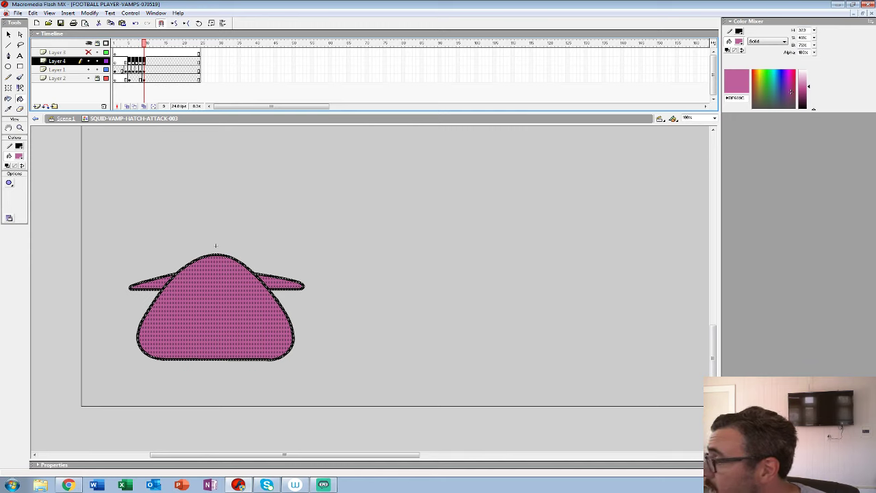
pyautogui.press(',')
pyautogui.press(',')
pyautogui.press(',')
pyautogui.press(',')
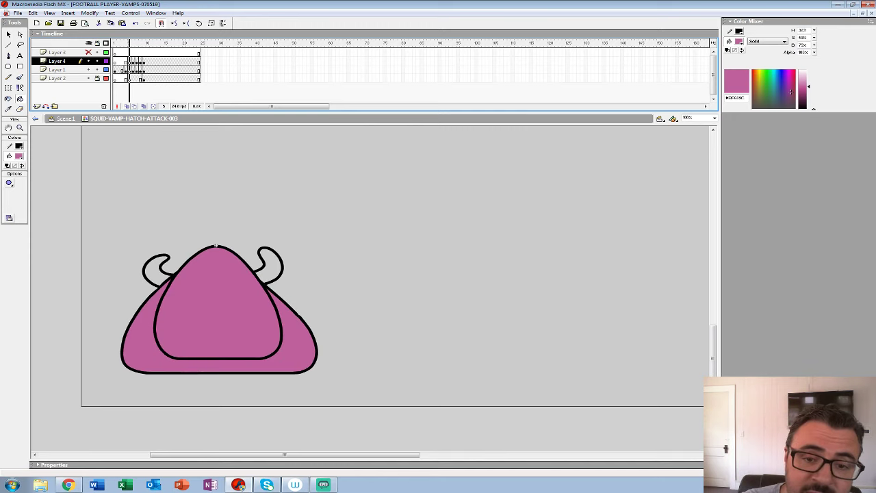
# - Extend the body keyframes from frame 5 onward on Layers 1 and 4 so each pose holds for two frames
pyautogui.click(129, 70)
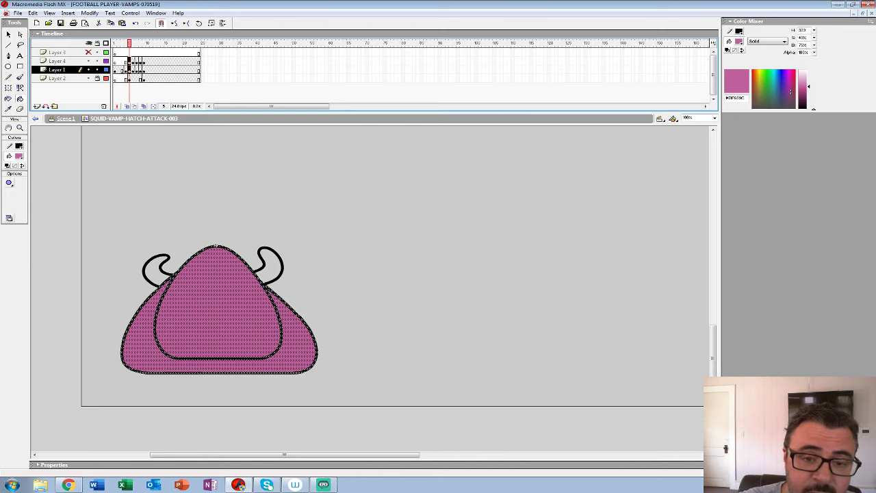
pyautogui.press('F5')
pyautogui.press('.')
pyautogui.press('.')
pyautogui.press('F5')
pyautogui.press('.')
pyautogui.press('.')
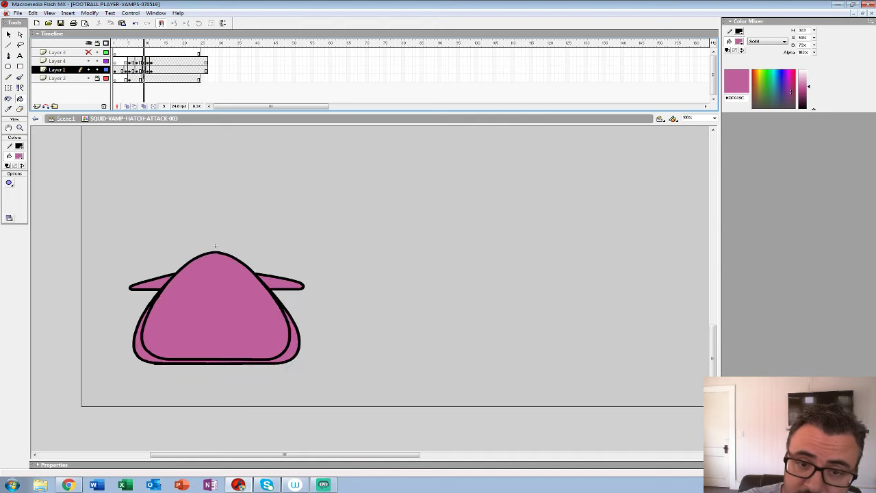
pyautogui.press('F5')
pyautogui.press('.')
pyautogui.press('.')
pyautogui.press('F5')
pyautogui.press('.')
pyautogui.press('.')
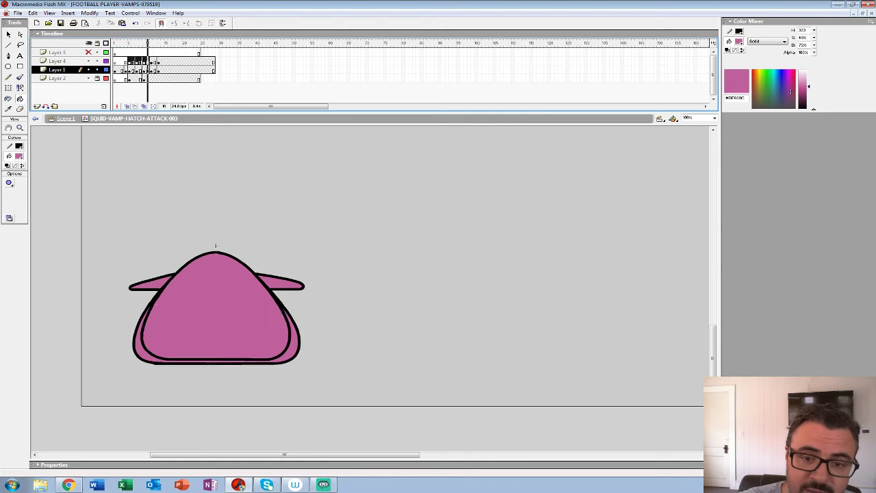
# - Try to move Layer 4's body keyframes in between the poses on Layer 1
pyautogui.moveTo(158, 61); pyautogui.dragTo(133, 70)
pyautogui.click(172, 61)
pyautogui.click(133, 61)
pyautogui.press('.')
pyautogui.press('.')
pyautogui.press('.')
pyautogui.press('.')
pyautogui.press('.')
pyautogui.press('.')
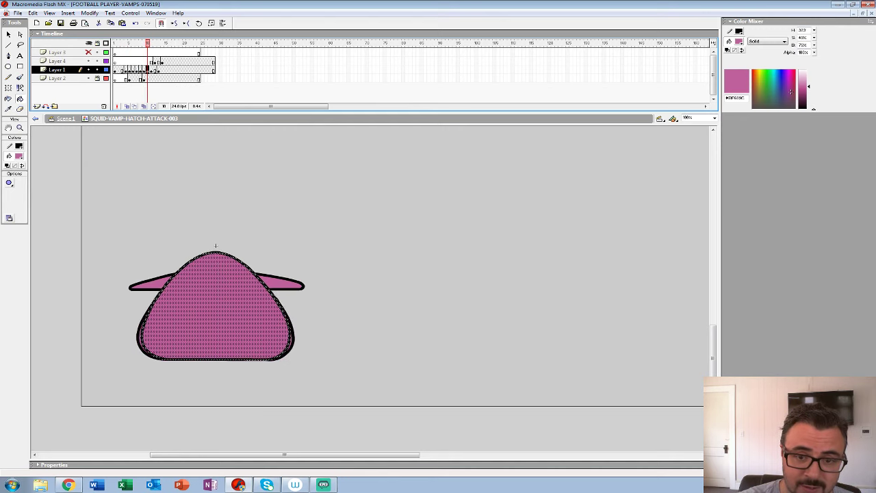
pyautogui.hotkey('ctrl', 'z')
pyautogui.hotkey('ctrl', 'z')
pyautogui.click(155, 61)
pyautogui.moveTo(155, 61); pyautogui.dragTo(154, 69)
pyautogui.hotkey('ctrl', 'z')
pyautogui.hotkey('ctrl', 'z')
pyautogui.hotkey('ctrl', 'z')
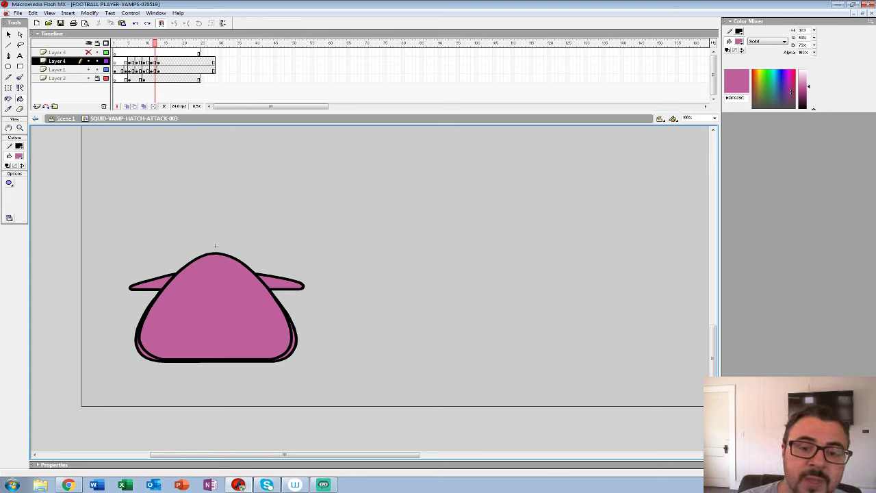
# - Examine Layer 4's body pose on frame 5 with Layers 1 and 2 hidden, and show both layers again
pyautogui.press(',')
pyautogui.press(',')
pyautogui.press(',')
pyautogui.press(',')
pyautogui.press(',')
pyautogui.press(',')
pyautogui.press(',')
pyautogui.click(88, 69)
pyautogui.click(88, 78)
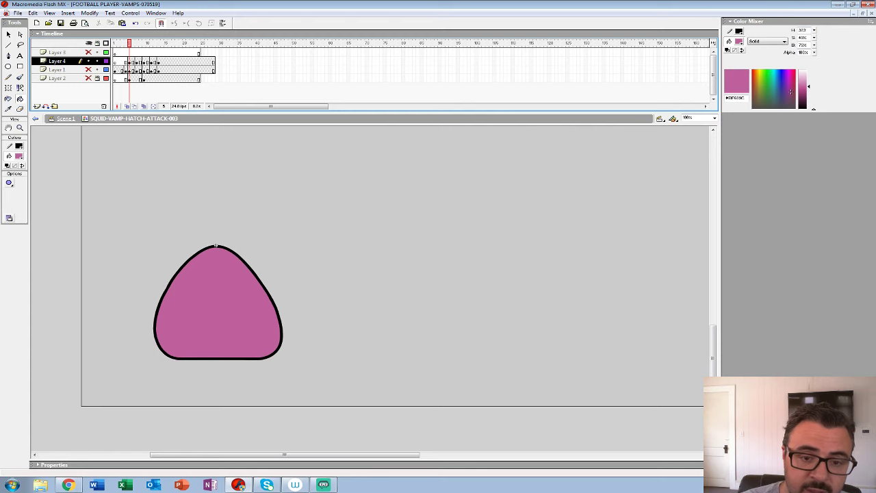
pyautogui.hotkey('ctrl', 'z')
pyautogui.hotkey('ctrl', 'z')
# - Review the overlapping body poses frame by frame from frame 5 to frame 11
pyautogui.click(129, 61)
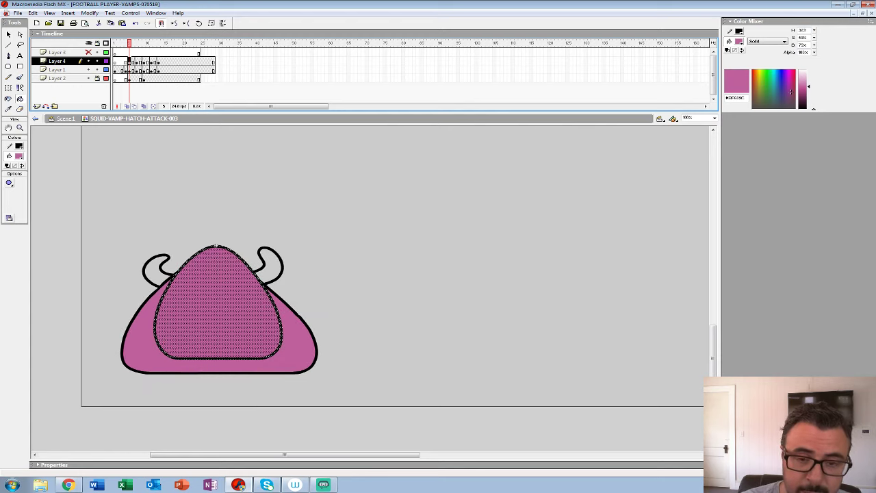
pyautogui.press('.')
pyautogui.press('.')
pyautogui.press('.')
pyautogui.press('.')
pyautogui.press('.')
pyautogui.press('.')
pyautogui.press('.')
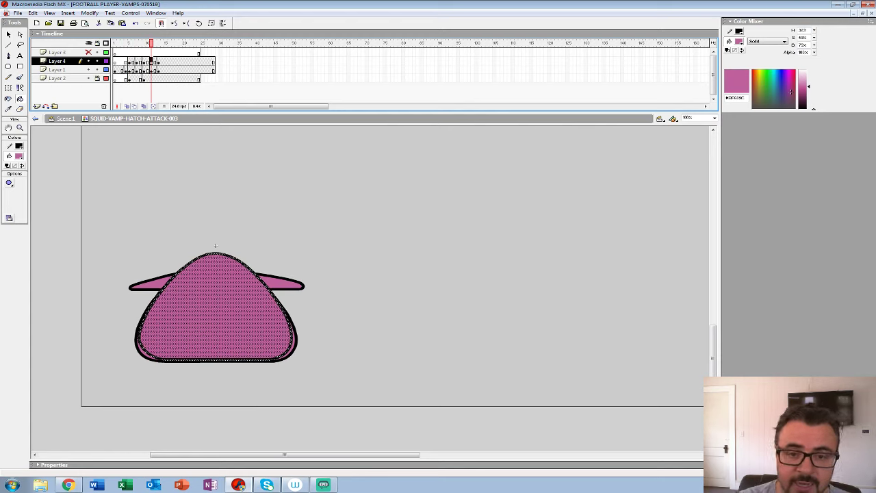
# - Shift Layer 4's run of body keyframes one frame later so it starts at frame 6
pyautogui.click(173, 61)
pyautogui.moveTo(129, 60); pyautogui.dragTo(158, 69)
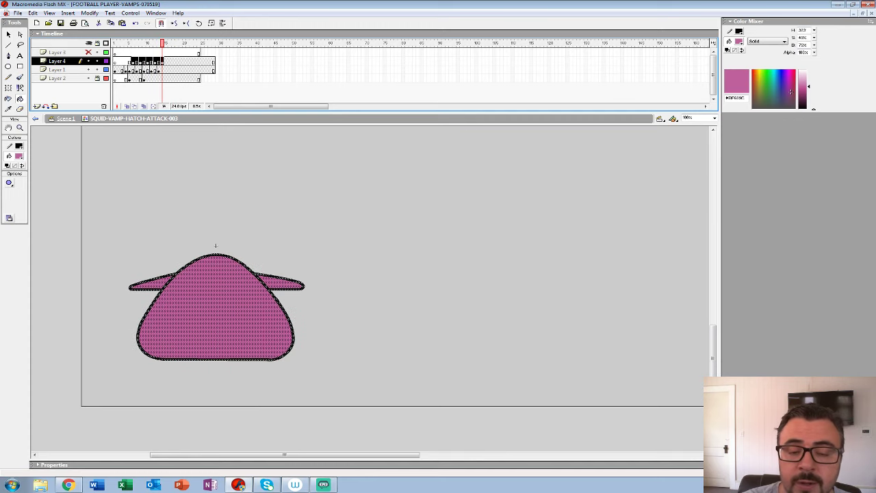
pyautogui.click(133, 52)
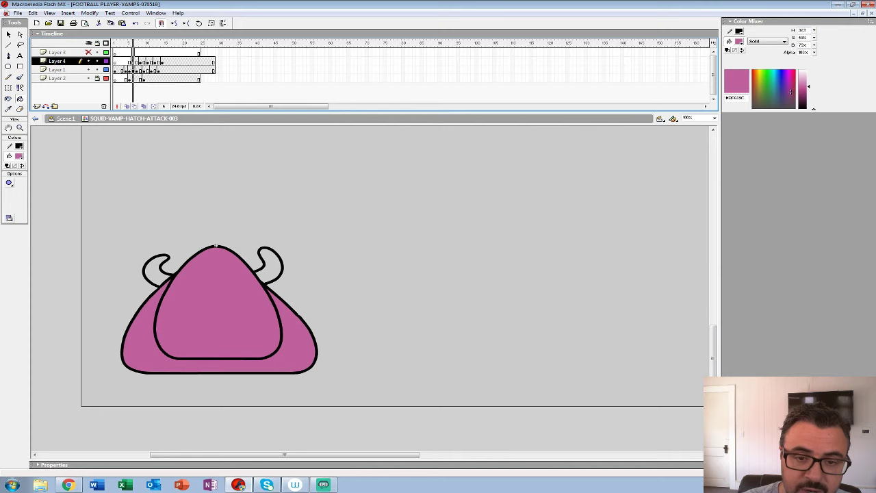
# - Move Layer 4's body keyframes from frame 6 onward into the alternating gaps on Layer 1
pyautogui.click(136, 52)
pyautogui.click(132, 62)
pyautogui.moveTo(133, 62); pyautogui.dragTo(154, 70)
pyautogui.click(141, 62)
pyautogui.click(147, 61)
pyautogui.click(154, 62)
pyautogui.click(148, 43)
pyautogui.press('Return')
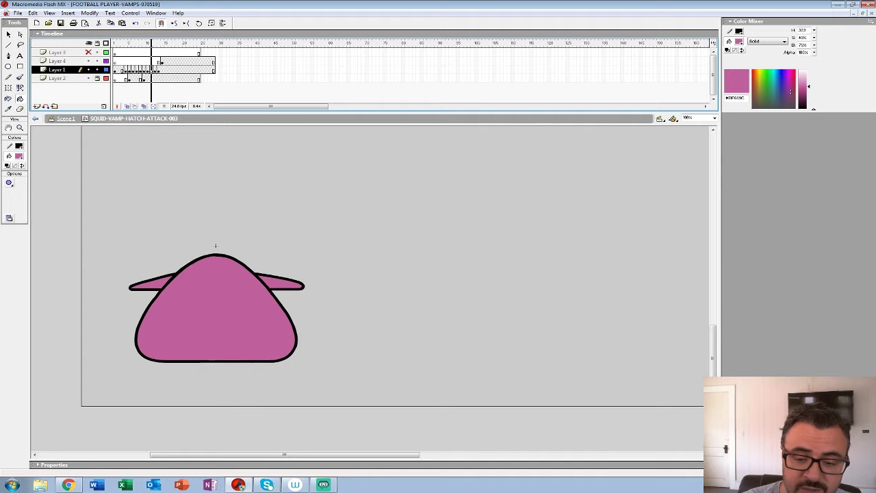
# - Clear the leftover keyframe at frame 14 of Layer 4 and play back the combined body animation
pyautogui.click(162, 62)
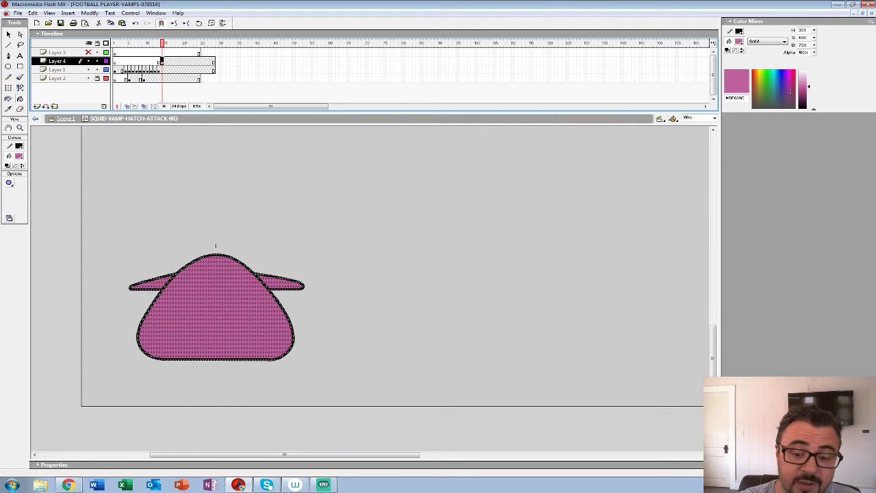
pyautogui.press('Return')
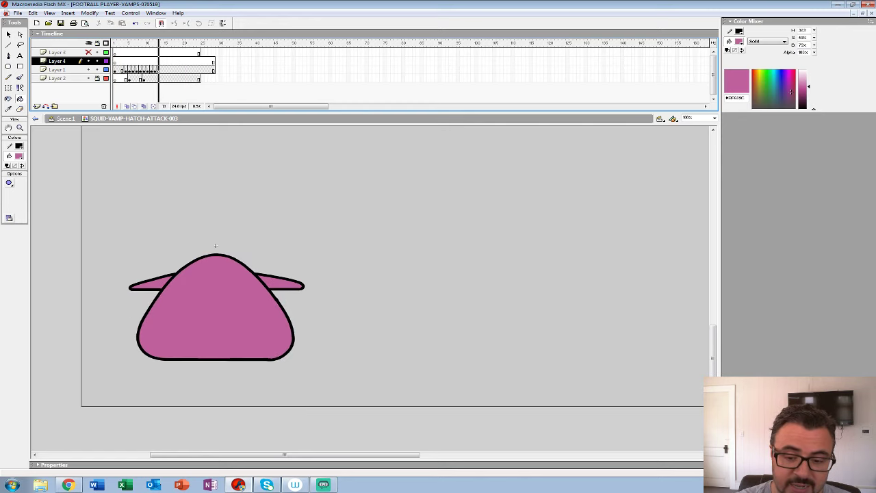
pyautogui.click(20, 127)
pyautogui.keyDown('alt'); pyautogui.click(429, 263); pyautogui.keyUp('alt')
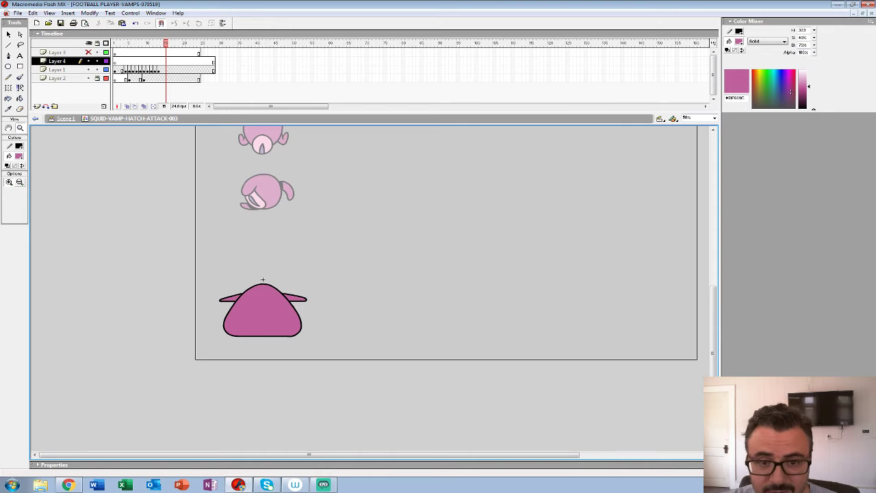
pyautogui.press('Return')
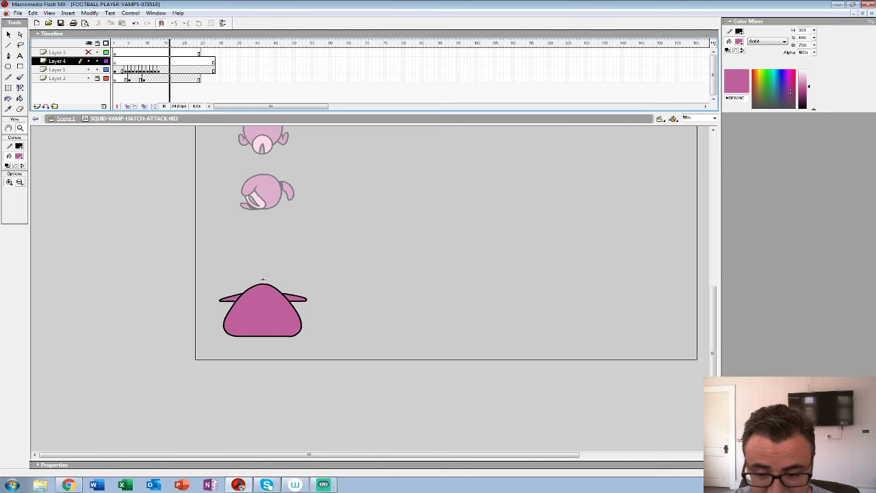
# - Unlock Layer 2, lock the body layers, and move the horns' ending blank keyframe from frame 9 to frame 13
pyautogui.click(144, 79)
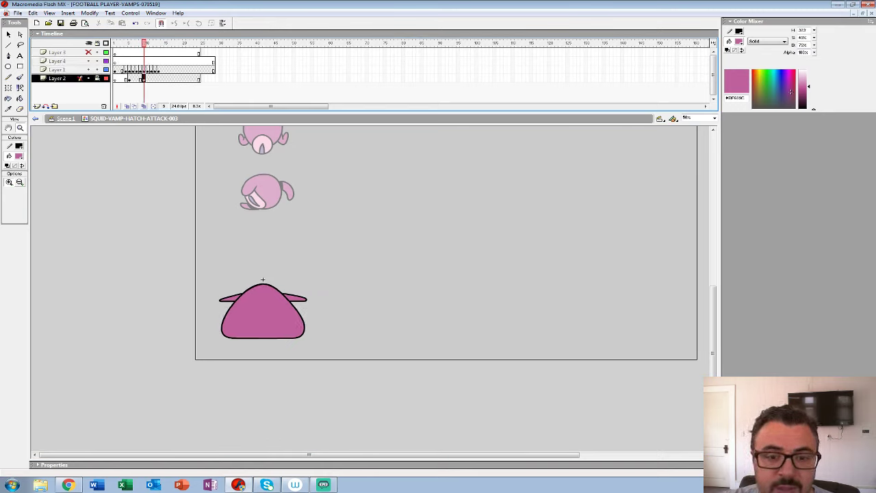
pyautogui.moveTo(144, 79); pyautogui.dragTo(158, 78)
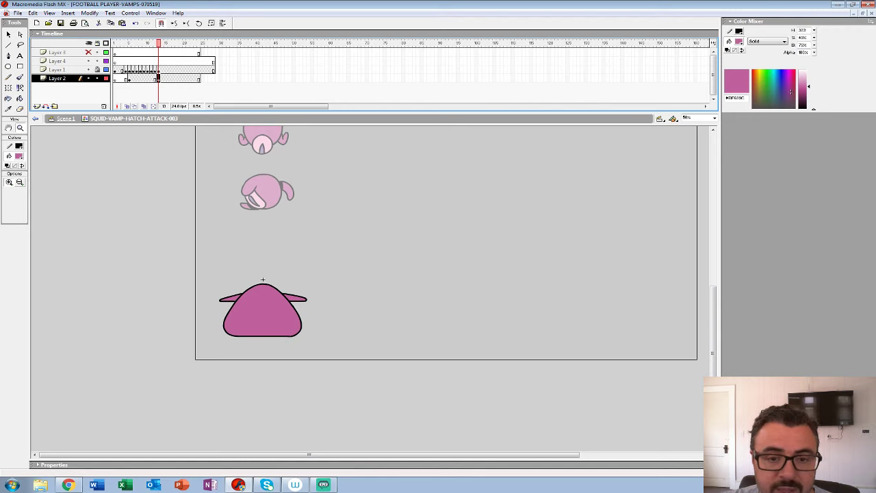
pyautogui.hotkey('ctrl', 'a')
pyautogui.press('Return')
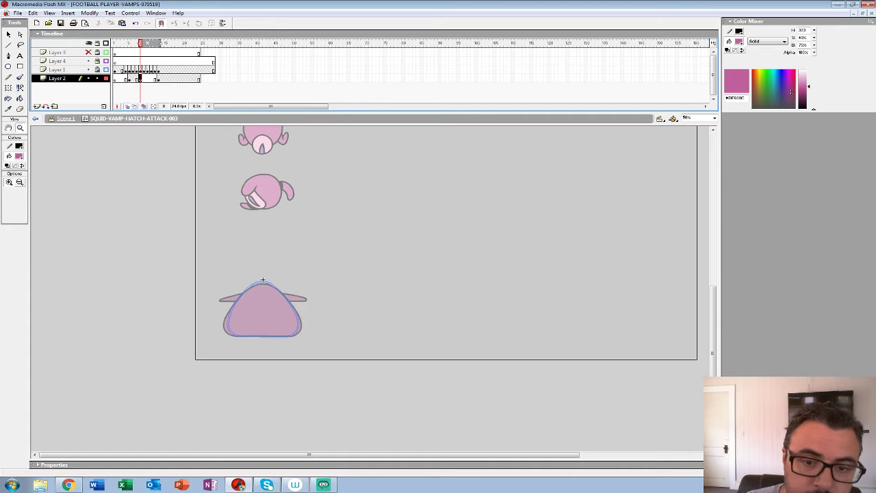
# - Paint a flattened right horn outline in black on frame 7 of Layer 2, using the onion-skinned poses as reference
pyautogui.doubleClick(301, 294)
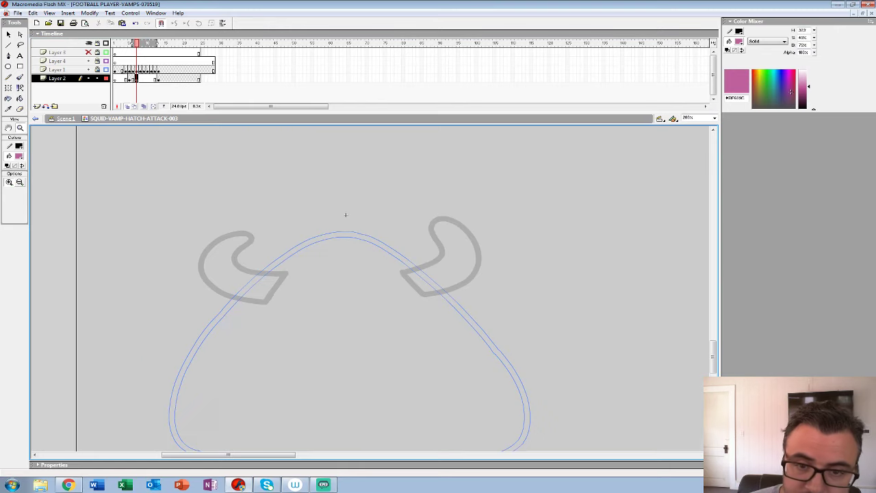
pyautogui.click(469, 298)
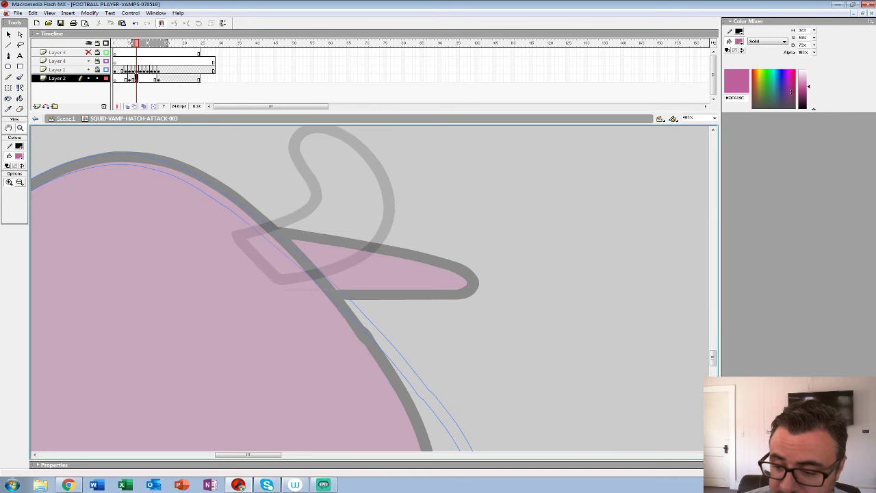
pyautogui.moveTo(469, 299); pyautogui.dragTo(420, 296)
pyautogui.press('b')
pyautogui.moveTo(241, 303); pyautogui.dragTo(430, 304)
pyautogui.hotkey('ctrl', 'z')
pyautogui.click(19, 156)
pyautogui.click(7, 177)
pyautogui.moveTo(245, 306)
pyautogui.mouseDown()
pyautogui.moveTo(491, 300)
pyautogui.moveTo(448, 278)
pyautogui.moveTo(350, 257)
pyautogui.moveTo(208, 244)
pyautogui.moveTo(250, 307)
pyautogui.mouseUp()
pyautogui.press('space')
pyautogui.moveTo(76, 127); pyautogui.dragTo(360, 131)
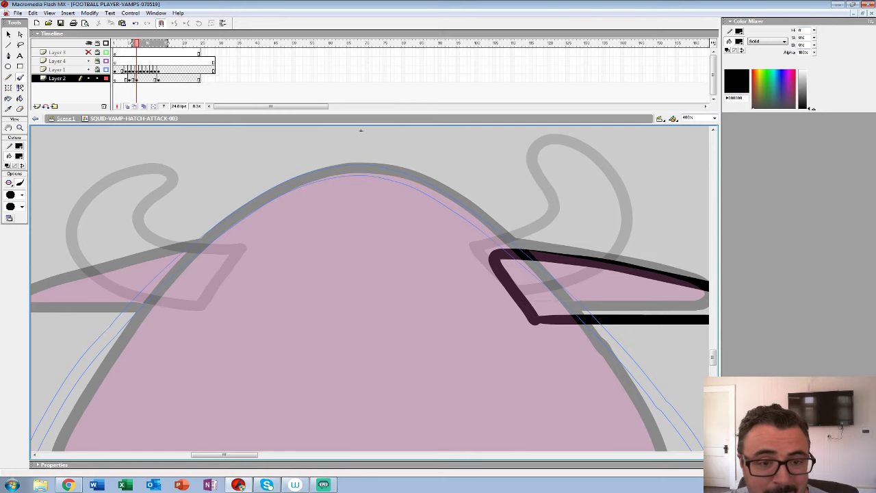
# - Try to make the left horn from a horizontally flipped copy of the right horn outline
pyautogui.press('v')
pyautogui.hotkey('ctrl', 'a')
pyautogui.moveTo(361, 131); pyautogui.dragTo(308, 131)
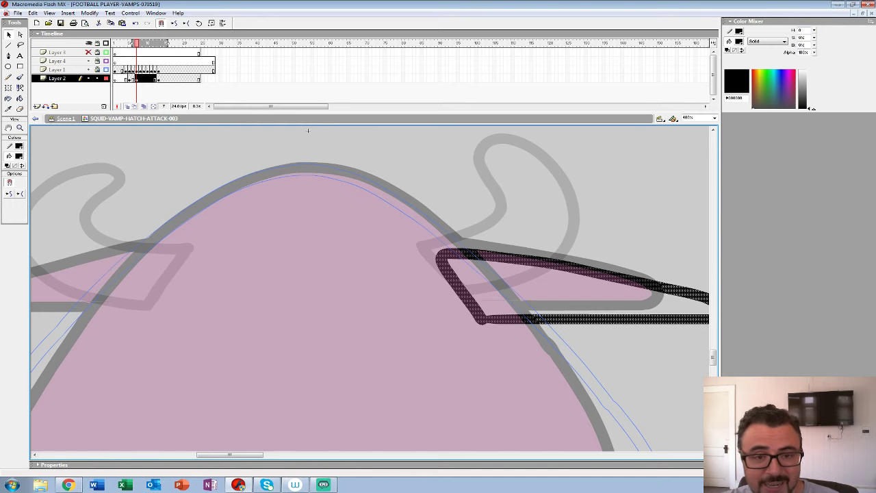
pyautogui.click(90, 13)
pyautogui.moveTo(62, 135)
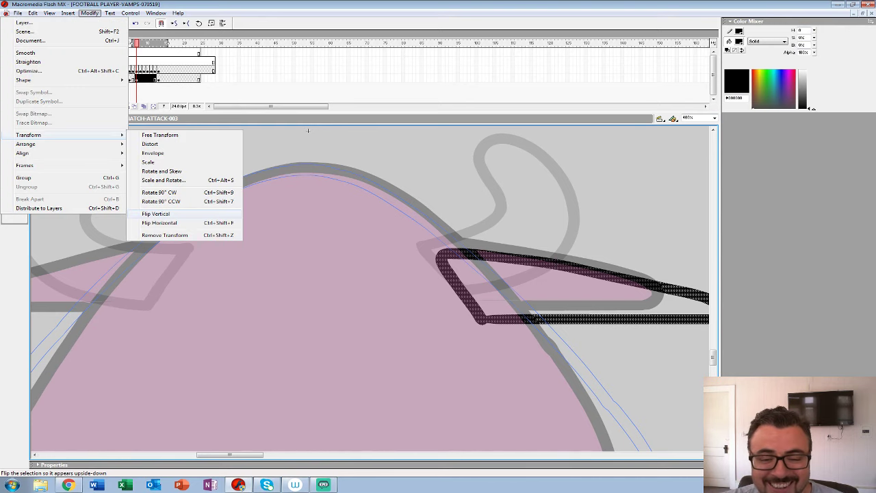
pyautogui.click(159, 222)
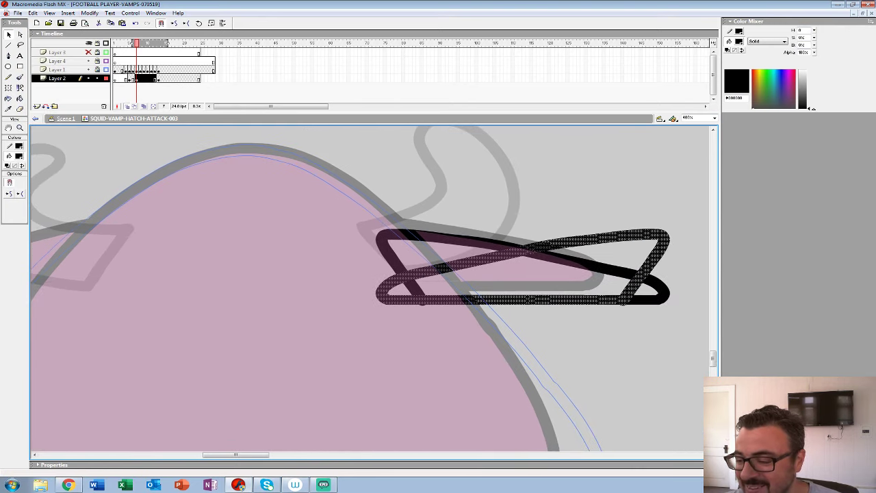
pyautogui.moveTo(530, 299); pyautogui.dragTo(275, 287)
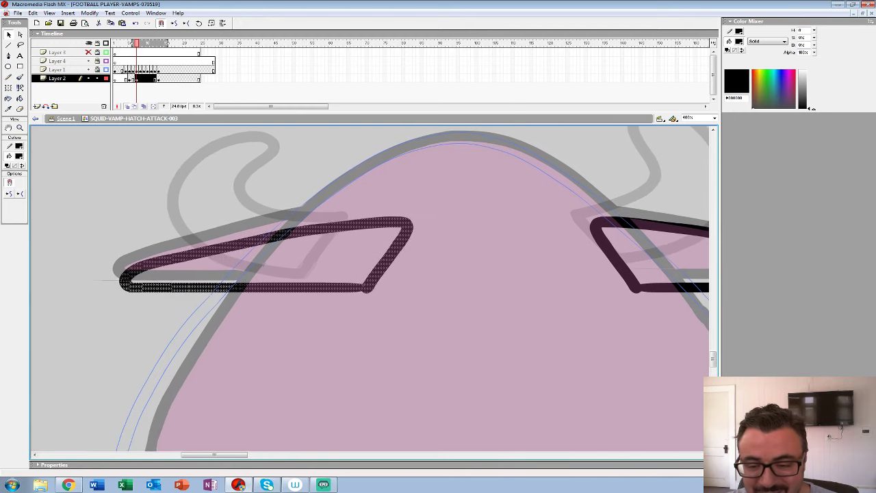
pyautogui.moveTo(400, 253); pyautogui.dragTo(322, 251)
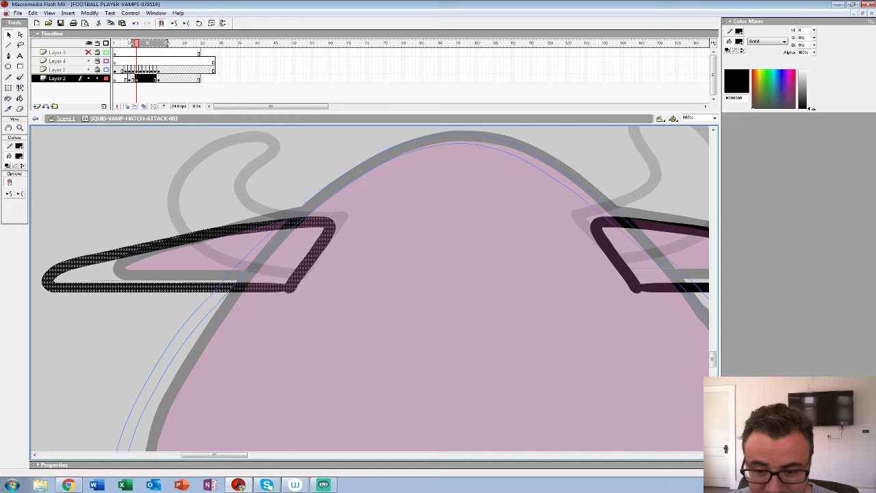
pyautogui.press('Delete')
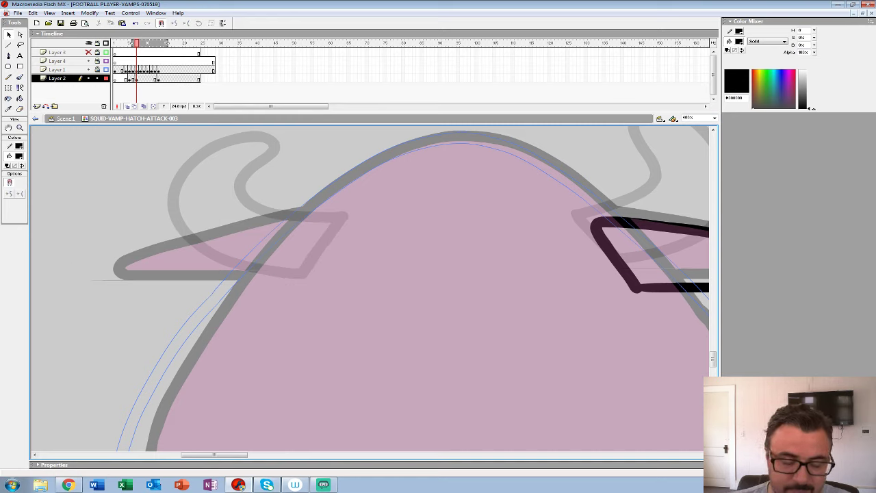
# - Paint the flattened left horn outline in black on frame 7 of Layer 2 and turn off onion skinning
pyautogui.press('b')
pyautogui.moveTo(281, 291); pyautogui.dragTo(78, 292)
pyautogui.hotkey('ctrl', 'z')
pyautogui.moveTo(293, 291)
pyautogui.mouseDown()
pyautogui.moveTo(68, 290)
pyautogui.moveTo(211, 297)
pyautogui.moveTo(311, 254)
pyautogui.moveTo(435, 228)
pyautogui.moveTo(451, 255)
pyautogui.moveTo(430, 299)
pyautogui.mouseUp()
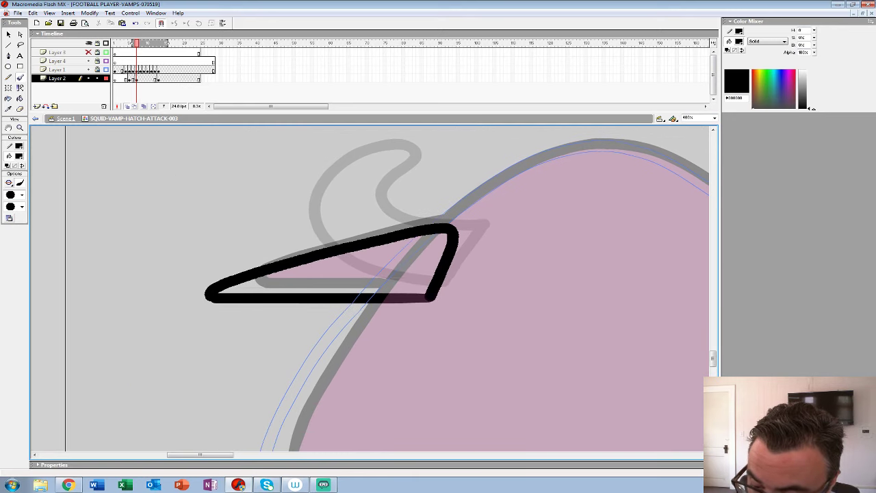
pyautogui.press('z')
pyautogui.hotkey('ctrl', '-')
pyautogui.hotkey('ctrl', '-')
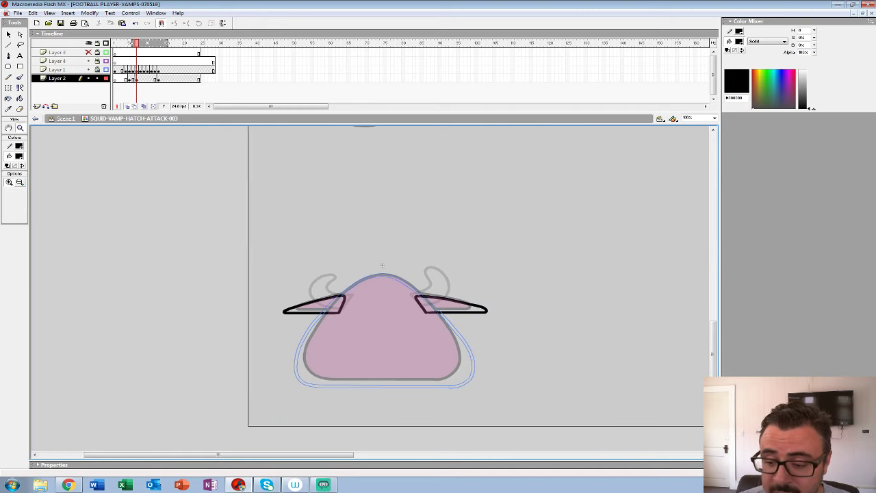
pyautogui.moveTo(383, 264); pyautogui.dragTo(231, 257)
pyautogui.click(126, 106)
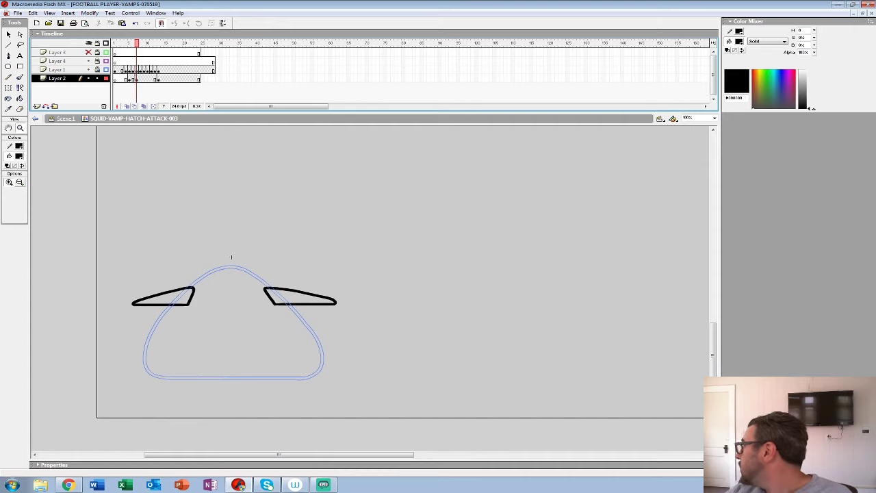
# - Scrub through the horn poses and insert blank keyframes on frames 8 to 12 of Layer 2
pyautogui.moveTo(136, 43)
pyautogui.mouseDown()
pyautogui.moveTo(128, 43)
pyautogui.moveTo(174, 43)
pyautogui.mouseUp()
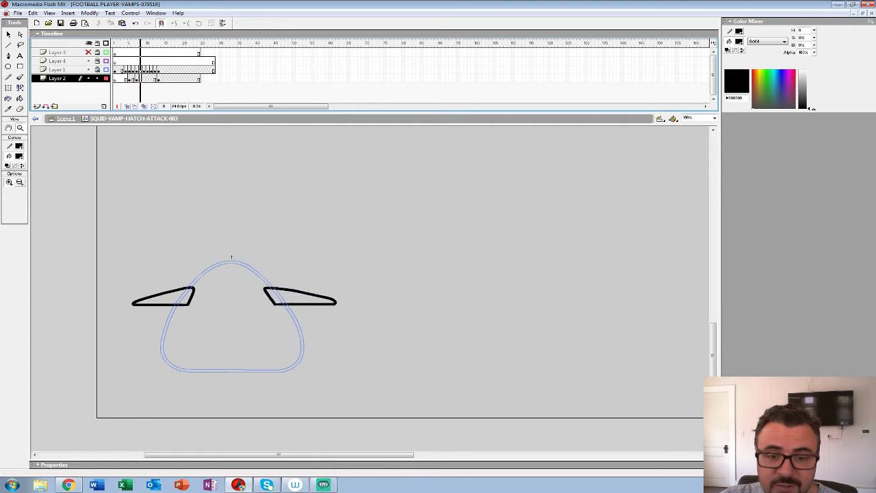
pyautogui.press('F7')
pyautogui.press('F7')
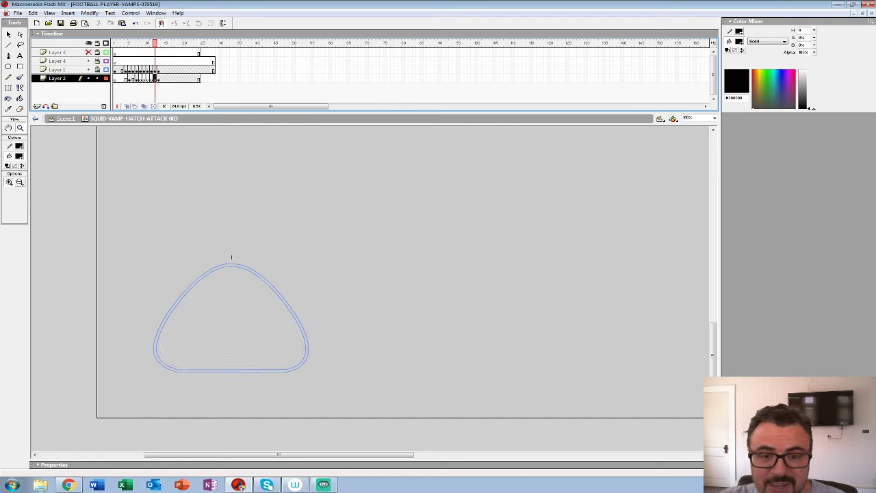
# - Reduce Layer 2's blank keyframes to frames 9 and 11 for two-frame holds, and play the animation from the start
pyautogui.press(',')
pyautogui.press(',')
pyautogui.press(',')
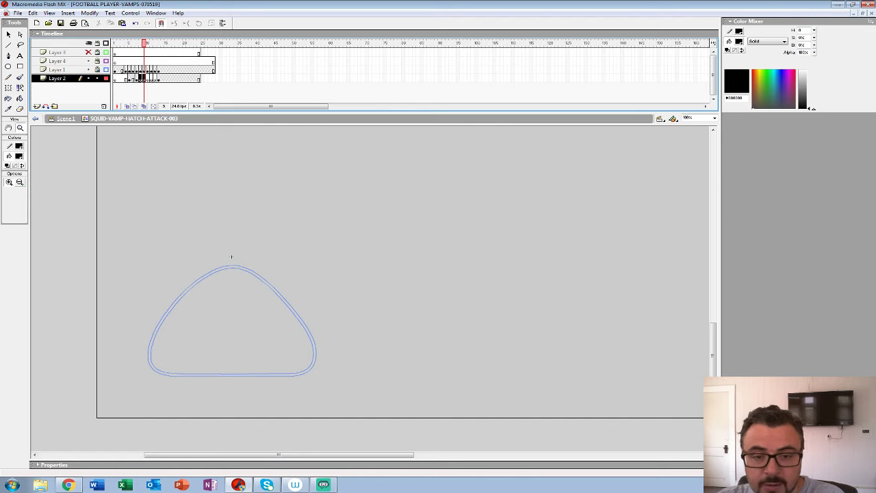
pyautogui.press('.')
pyautogui.press('.')
pyautogui.press('.')
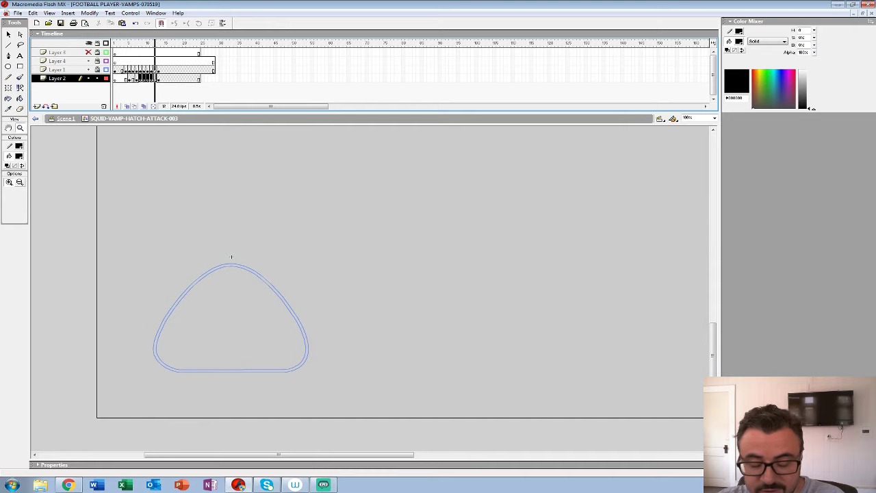
pyautogui.press('Home')
pyautogui.press('Return')
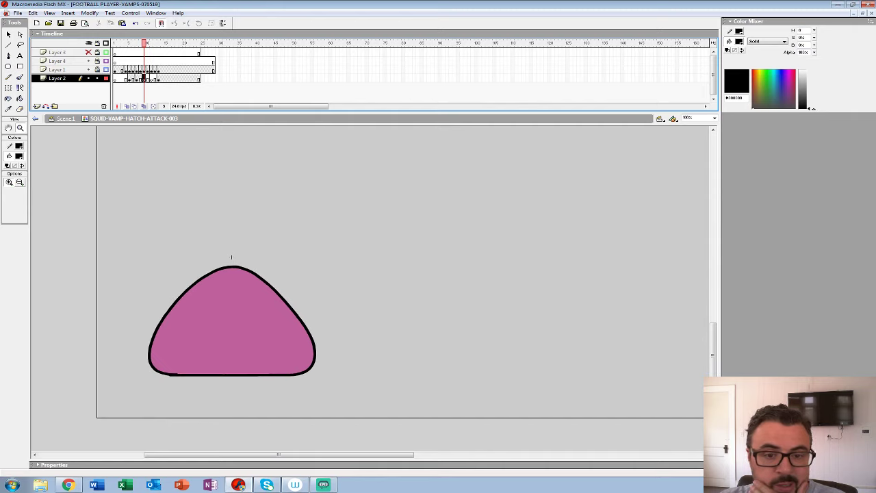
# - Turn on onion skinning over the outlined body and paint the right and left in-between horns in black on frame 9 of Layer 2
pyautogui.press('Return')
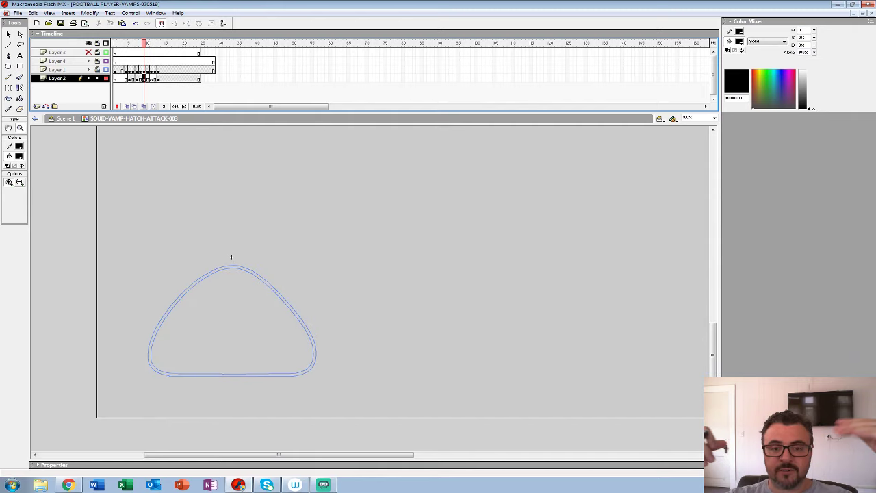
pyautogui.click(126, 106)
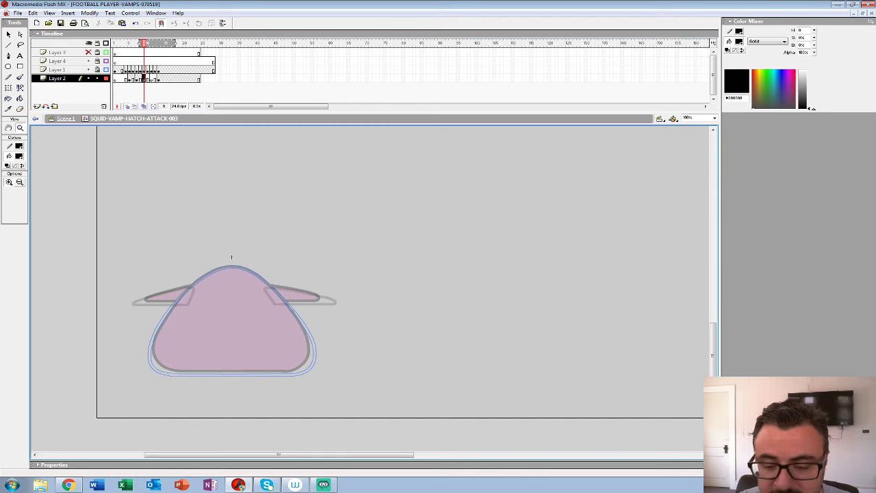
pyautogui.click(232, 257)
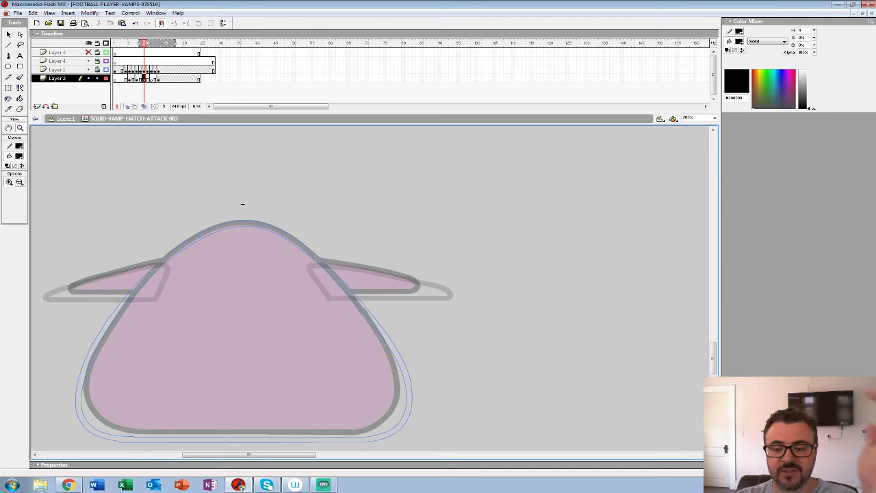
pyautogui.click(371, 275)
pyautogui.moveTo(371, 275); pyautogui.dragTo(354, 258)
pyautogui.press('b')
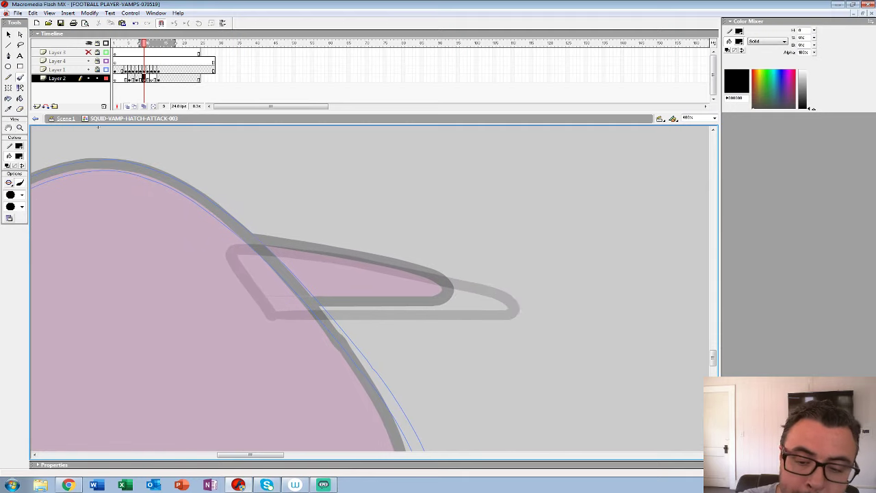
pyautogui.moveTo(276, 309)
pyautogui.mouseDown()
pyautogui.moveTo(467, 309)
pyautogui.moveTo(469, 290)
pyautogui.moveTo(414, 271)
pyautogui.moveTo(253, 242)
pyautogui.moveTo(247, 259)
pyautogui.moveTo(283, 308)
pyautogui.moveTo(405, 307)
pyautogui.moveTo(683, 274)
pyautogui.mouseUp()
pyautogui.press('space')
pyautogui.moveTo(345, 212)
pyautogui.mouseDown()
pyautogui.moveTo(309, 276)
pyautogui.moveTo(122, 275)
pyautogui.mouseUp()
pyautogui.moveTo(344, 214)
pyautogui.mouseDown()
pyautogui.moveTo(184, 247)
pyautogui.moveTo(120, 274)
pyautogui.mouseUp()
# - Paint the right and left in-between horns in black on frame 11 of Layer 2, following the onion-skinned neighbours
pyautogui.click(151, 78)
pyautogui.press('space')
pyautogui.moveTo(643, 274); pyautogui.dragTo(235, 246)
pyautogui.moveTo(227, 178)
pyautogui.mouseDown()
pyautogui.moveTo(261, 226)
pyautogui.moveTo(296, 241)
pyautogui.moveTo(443, 241)
pyautogui.moveTo(428, 219)
pyautogui.moveTo(380, 203)
pyautogui.moveTo(233, 178)
pyautogui.moveTo(674, 165)
pyautogui.mouseUp()
pyautogui.press('space')
pyautogui.moveTo(378, 170)
pyautogui.mouseDown()
pyautogui.moveTo(332, 234)
pyautogui.moveTo(164, 234)
pyautogui.mouseUp()
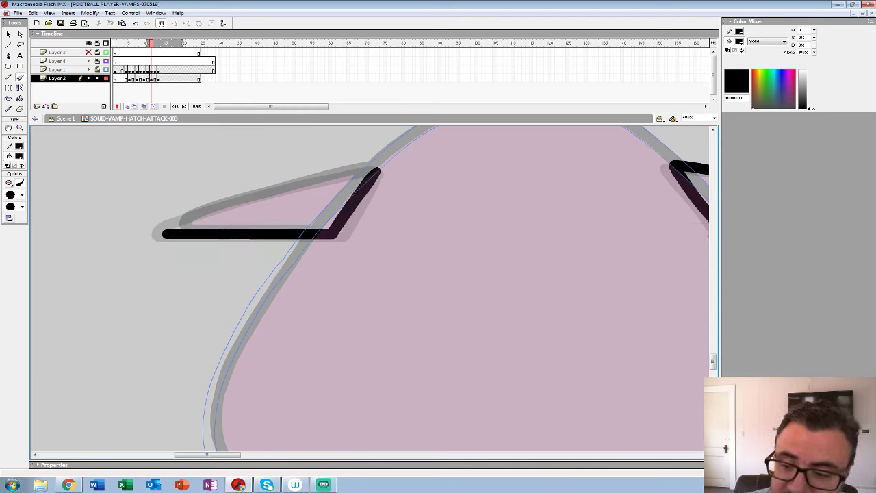
pyautogui.moveTo(373, 170)
pyautogui.mouseDown()
pyautogui.moveTo(182, 219)
pyautogui.moveTo(164, 233)
pyautogui.mouseUp()
# - Clear the copied horns from frame 6 of Layer 2 and narrow the onion skin to the adjacent frames
pyautogui.click(132, 78)
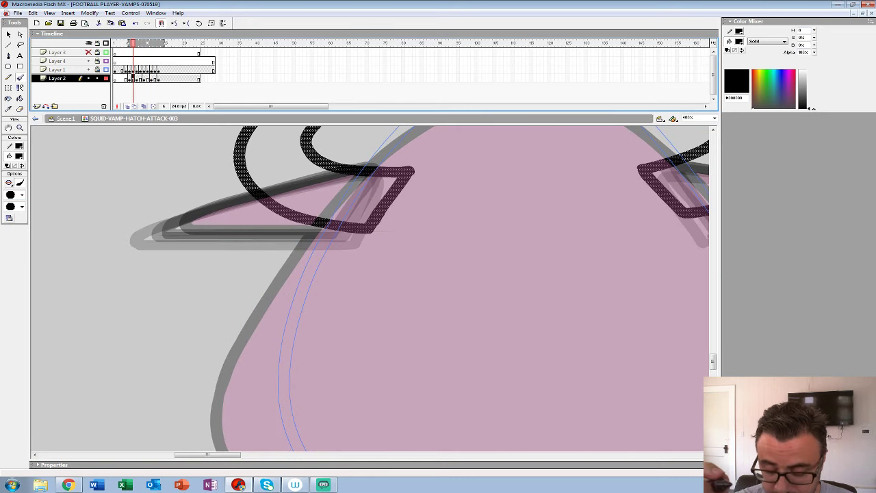
pyautogui.press('Delete')
pyautogui.moveTo(133, 43)
pyautogui.mouseDown()
pyautogui.moveTo(158, 43)
pyautogui.moveTo(135, 43)
pyautogui.mouseUp()
pyautogui.moveTo(438, 274); pyautogui.dragTo(240, 299)
pyautogui.click(137, 79)
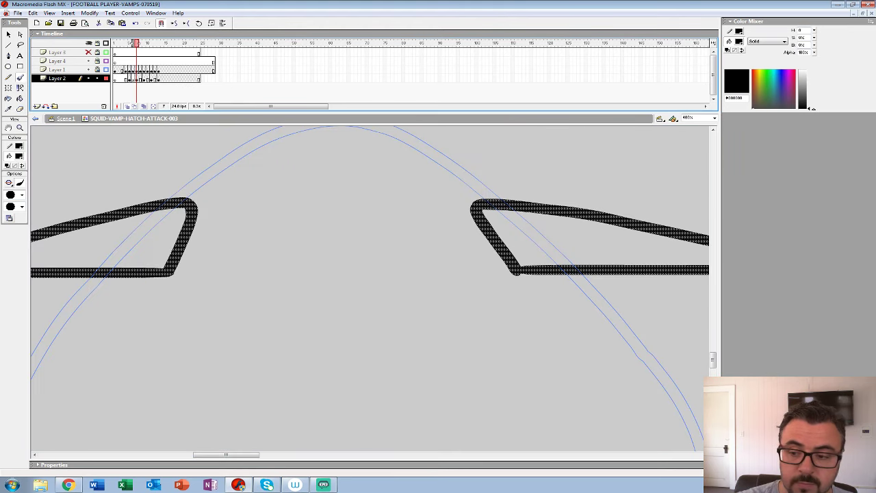
pyautogui.click(133, 79)
pyautogui.press('.')
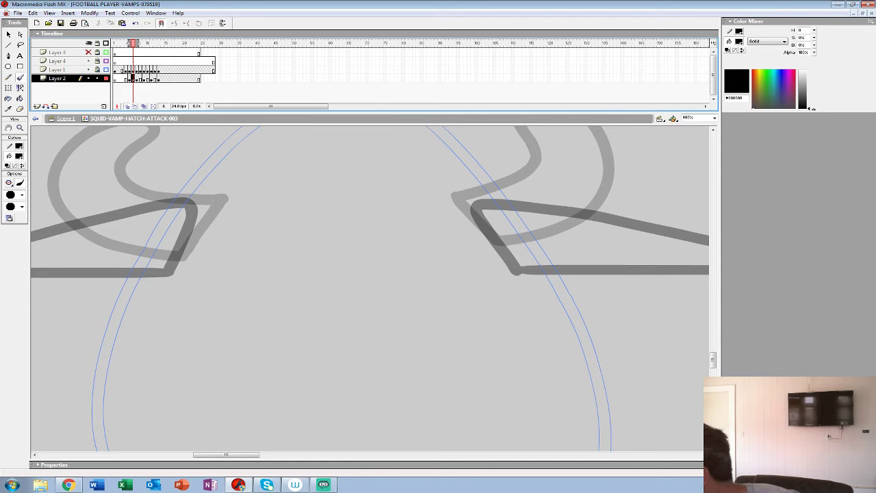
# - Paint the half-curled right and left in-between horns in black on frame 6 of Layer 2
pyautogui.moveTo(411, 206); pyautogui.dragTo(208, 272)
pyautogui.moveTo(262, 271)
pyautogui.mouseDown()
pyautogui.moveTo(306, 324)
pyautogui.moveTo(438, 306)
pyautogui.moveTo(479, 217)
pyautogui.moveTo(414, 229)
pyautogui.moveTo(348, 260)
pyautogui.moveTo(262, 268)
pyautogui.moveTo(345, 262)
pyautogui.mouseUp()
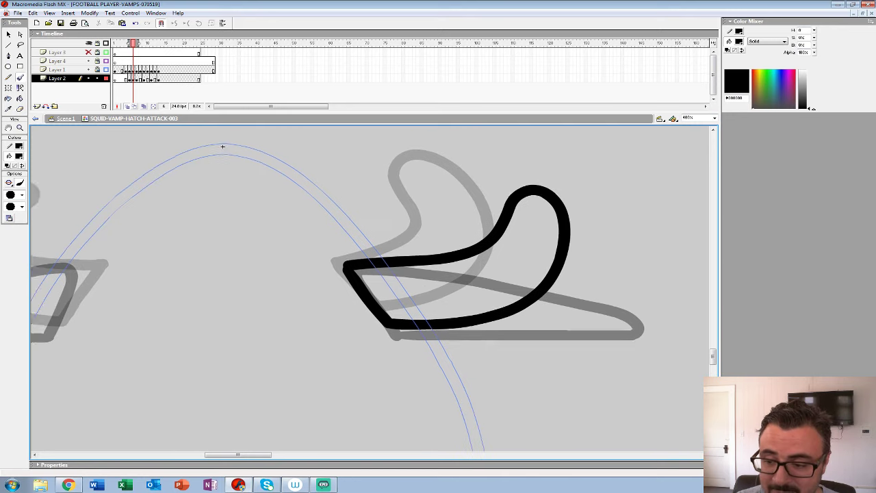
pyautogui.moveTo(222, 147); pyautogui.dragTo(537, 128)
pyautogui.moveTo(401, 246)
pyautogui.mouseDown()
pyautogui.moveTo(367, 308)
pyautogui.moveTo(248, 300)
pyautogui.moveTo(203, 268)
pyautogui.moveTo(206, 212)
pyautogui.mouseUp()
pyautogui.hotkey('ctrl', 'z')
pyautogui.moveTo(407, 245)
pyautogui.mouseDown()
pyautogui.moveTo(368, 309)
pyautogui.moveTo(280, 306)
pyautogui.moveTo(217, 225)
pyautogui.moveTo(332, 243)
pyautogui.moveTo(399, 238)
pyautogui.moveTo(405, 252)
pyautogui.moveTo(370, 308)
pyautogui.moveTo(289, 312)
pyautogui.moveTo(195, 267)
pyautogui.moveTo(260, 206)
pyautogui.moveTo(290, 246)
pyautogui.mouseUp()
pyautogui.hotkey('ctrl', 'z')
pyautogui.moveTo(402, 247); pyautogui.dragTo(268, 251)
pyautogui.moveTo(405, 274)
pyautogui.mouseDown()
pyautogui.moveTo(293, 272)
pyautogui.moveTo(346, 264)
pyautogui.moveTo(313, 294)
pyautogui.moveTo(282, 299)
pyautogui.moveTo(170, 282)
pyautogui.moveTo(136, 203)
pyautogui.moveTo(177, 205)
pyautogui.moveTo(233, 236)
pyautogui.moveTo(341, 235)
pyautogui.moveTo(277, 250)
pyautogui.mouseUp()
pyautogui.hotkey('ctrl', 'z')
pyautogui.hotkey('ctrl', 'z')
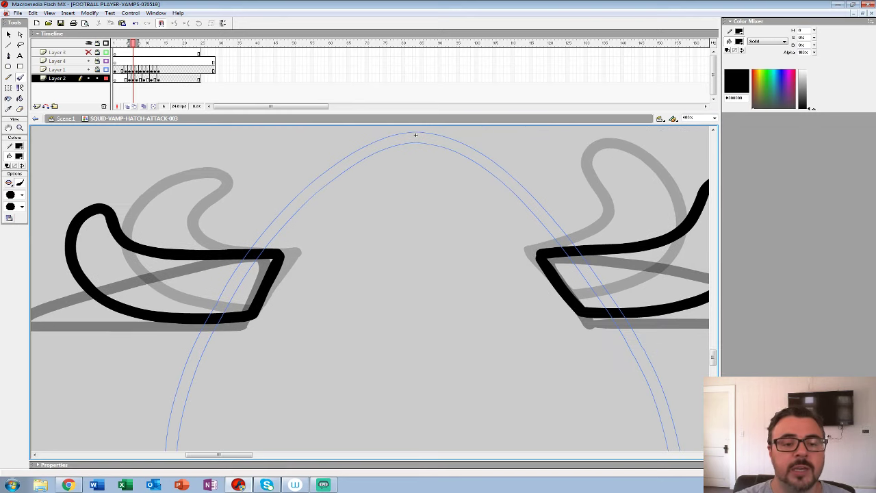
# - Empty frame 8 of Layer 2 and set up empty keyframes on frames 10 and 12 for single-frame in-betweens
pyautogui.click(20, 127)
pyautogui.keyDown('alt'); pyautogui.click(331, 238); pyautogui.keyUp('alt')
pyautogui.keyDown('alt'); pyautogui.click(333, 244); pyautogui.keyUp('alt')
pyautogui.click(141, 78)
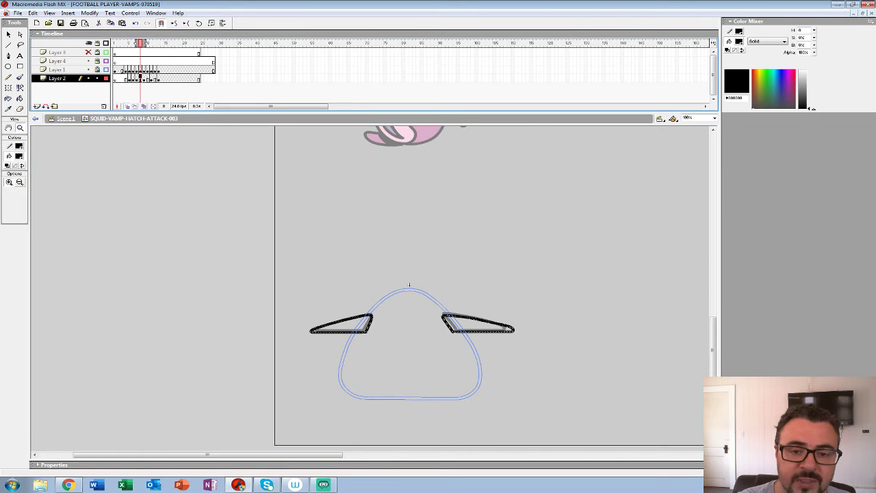
pyautogui.press('Delete')
pyautogui.press('.')
pyautogui.press('.')
pyautogui.press('.')
pyautogui.press('.')
pyautogui.press('.')
pyautogui.press(',')
pyautogui.press(',')
pyautogui.press(',')
pyautogui.press(',')
pyautogui.press(',')
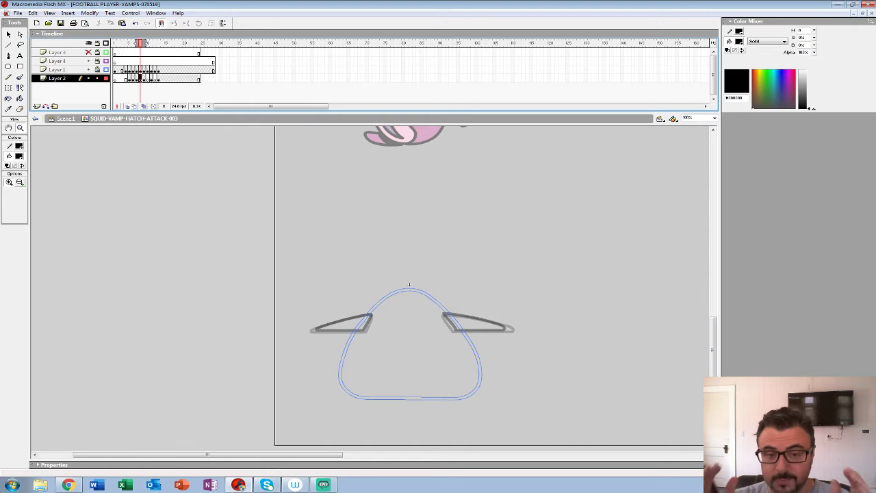
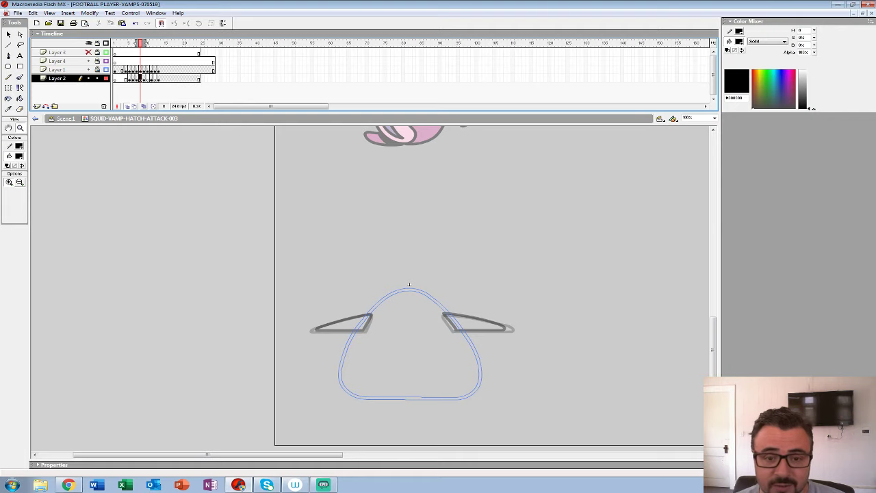
# - Paint the flattened right and left in-between horns in black on frame 8 of Layer 2
pyautogui.click(453, 320)
pyautogui.click(422, 309)
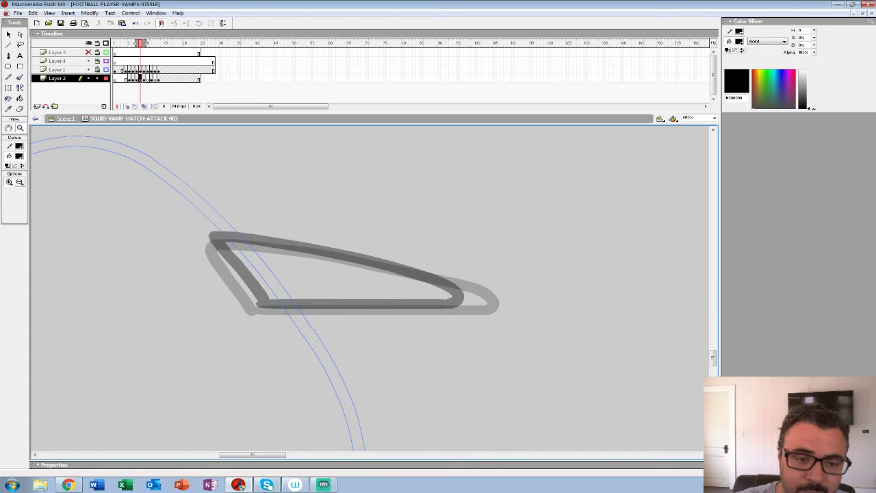
pyautogui.press('b')
pyautogui.moveTo(209, 240)
pyautogui.mouseDown()
pyautogui.moveTo(258, 307)
pyautogui.moveTo(476, 304)
pyautogui.moveTo(464, 287)
pyautogui.moveTo(439, 279)
pyautogui.moveTo(213, 241)
pyautogui.mouseUp()
pyautogui.moveTo(157, 295); pyautogui.dragTo(657, 260)
pyautogui.moveTo(426, 213)
pyautogui.mouseDown()
pyautogui.moveTo(397, 273)
pyautogui.moveTo(193, 275)
pyautogui.mouseUp()
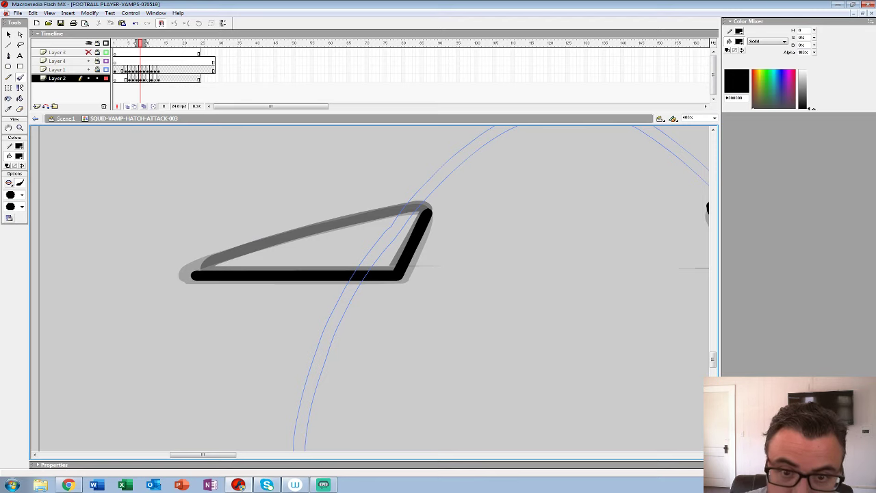
pyautogui.moveTo(415, 207)
pyautogui.mouseDown()
pyautogui.moveTo(218, 255)
pyautogui.moveTo(190, 272)
pyautogui.mouseUp()
# - Paint the right and left in-between horns in black on frame 10 of Layer 2, redrawing the left horn's inner and lower edges
pyautogui.press('.')
pyautogui.press('.')
pyautogui.moveTo(656, 267); pyautogui.dragTo(137, 277)
pyautogui.moveTo(236, 284)
pyautogui.mouseDown()
pyautogui.moveTo(414, 283)
pyautogui.moveTo(410, 266)
pyautogui.moveTo(360, 250)
pyautogui.moveTo(203, 216)
pyautogui.moveTo(198, 238)
pyautogui.moveTo(236, 280)
pyautogui.mouseUp()
pyautogui.moveTo(144, 277); pyautogui.dragTo(635, 280)
pyautogui.moveTo(383, 225)
pyautogui.mouseDown()
pyautogui.moveTo(345, 289)
pyautogui.moveTo(170, 289)
pyautogui.mouseUp()
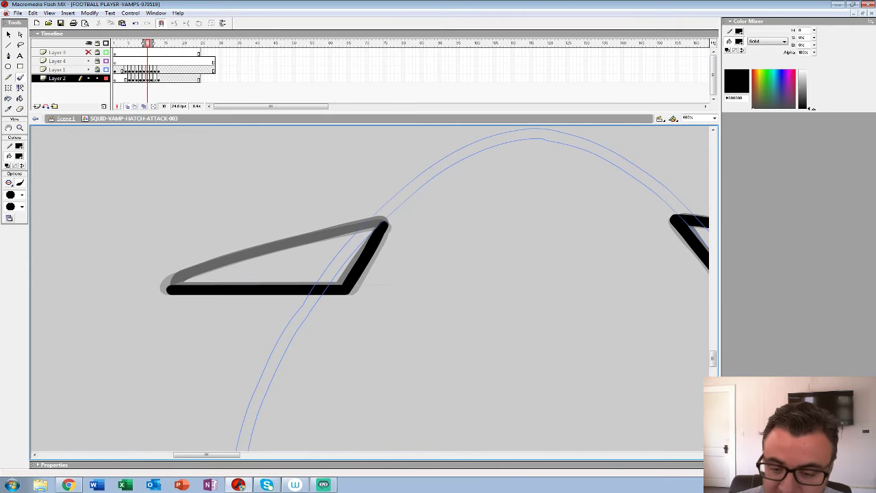
pyautogui.hotkey('ctrl', 'z')
pyautogui.moveTo(387, 221)
pyautogui.mouseDown()
pyautogui.moveTo(343, 288)
pyautogui.moveTo(172, 288)
pyautogui.mouseUp()
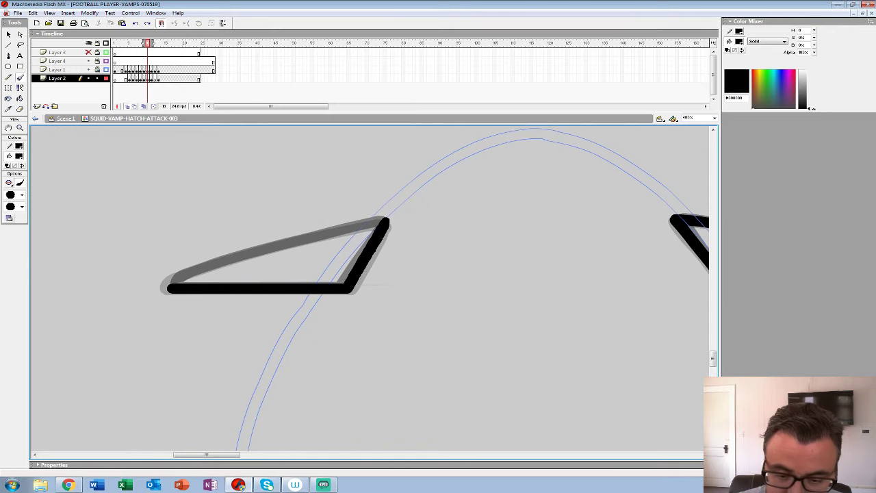
pyautogui.moveTo(385, 220)
pyautogui.mouseDown()
pyautogui.moveTo(301, 236)
pyautogui.moveTo(171, 282)
pyautogui.moveTo(336, 283)
pyautogui.moveTo(365, 241)
pyautogui.moveTo(335, 286)
pyautogui.mouseUp()
# - Paint the right and left in-between horns in black on frame 12 of Layer 2, redoing the left horn's upper edge
pyautogui.press('.')
pyautogui.press('.')
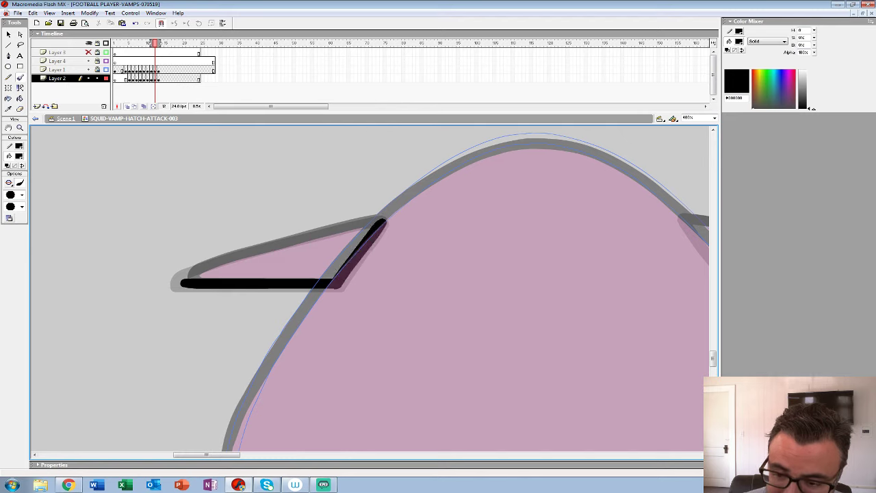
pyautogui.moveTo(380, 220); pyautogui.dragTo(182, 277)
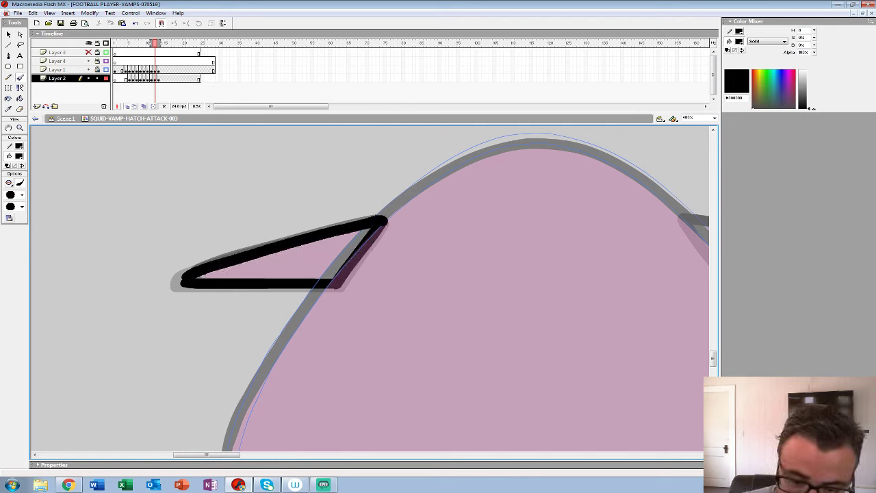
pyautogui.hotkey('ctrl', 'z')
pyautogui.moveTo(382, 220); pyautogui.dragTo(181, 279)
pyautogui.moveTo(561, 281); pyautogui.dragTo(86, 291)
pyautogui.moveTo(253, 293)
pyautogui.mouseDown()
pyautogui.moveTo(409, 292)
pyautogui.moveTo(416, 282)
pyautogui.moveTo(399, 267)
pyautogui.moveTo(319, 245)
pyautogui.moveTo(207, 233)
pyautogui.moveTo(259, 293)
pyautogui.mouseUp()
pyautogui.moveTo(253, 454); pyautogui.dragTo(217, 454)
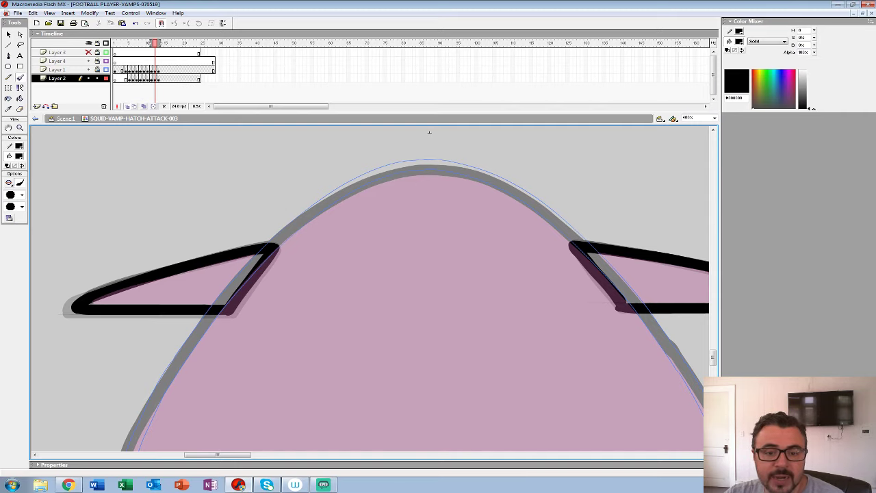
# - Turn off onion skinning, play the animation, and sample the body's pink on frame 13 as the fill color
pyautogui.press('Return')
pyautogui.press('z')
pyautogui.hotkey('ctrl', '-')
pyautogui.hotkey('ctrl', '-')
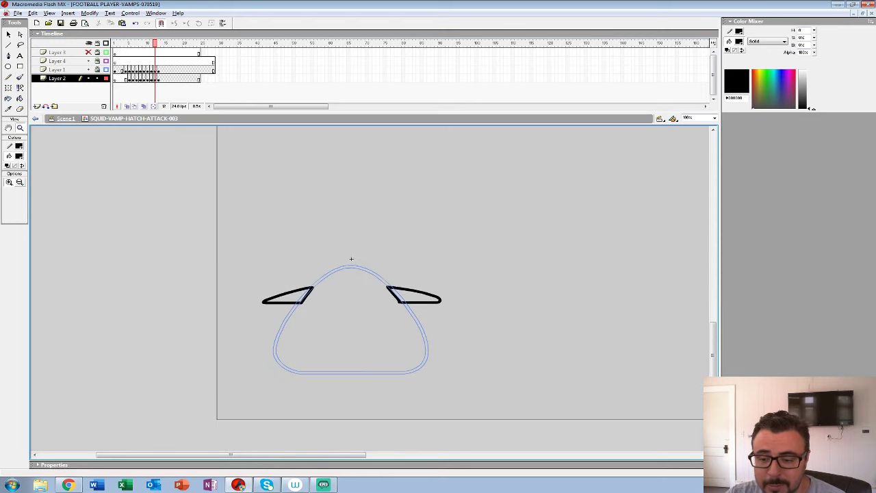
pyautogui.press('.')
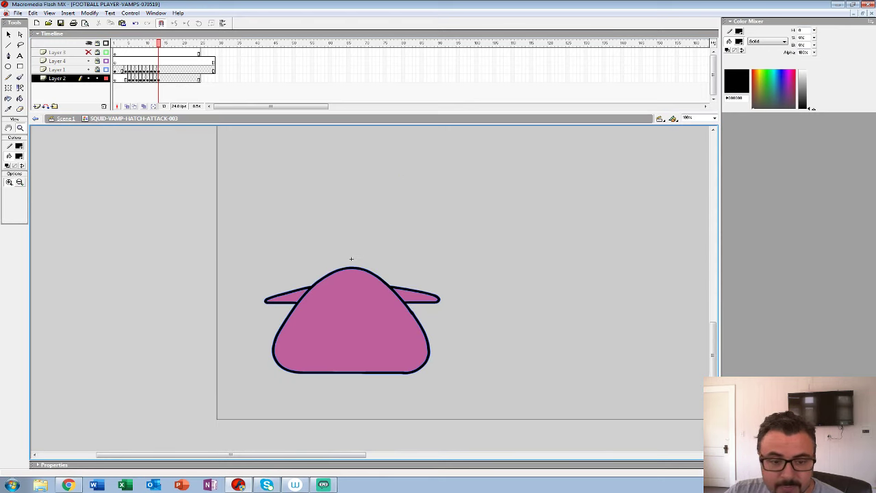
pyautogui.click(19, 156)
pyautogui.click(351, 319)
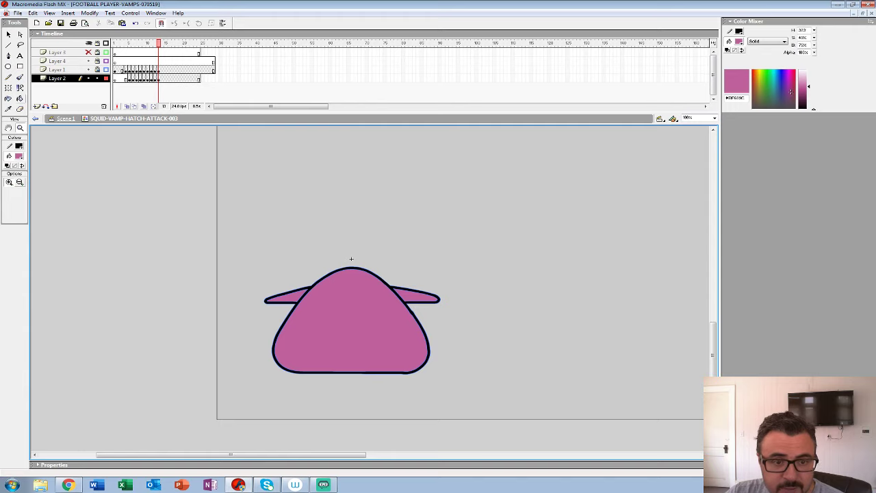
# - Fill the left and right horns with pink on frames 12, 11, 10 and 9 of Layer 2
pyautogui.press('k')
pyautogui.press(',')
pyautogui.click(292, 297)
pyautogui.click(414, 296)
pyautogui.press(',')
pyautogui.click(415, 296)
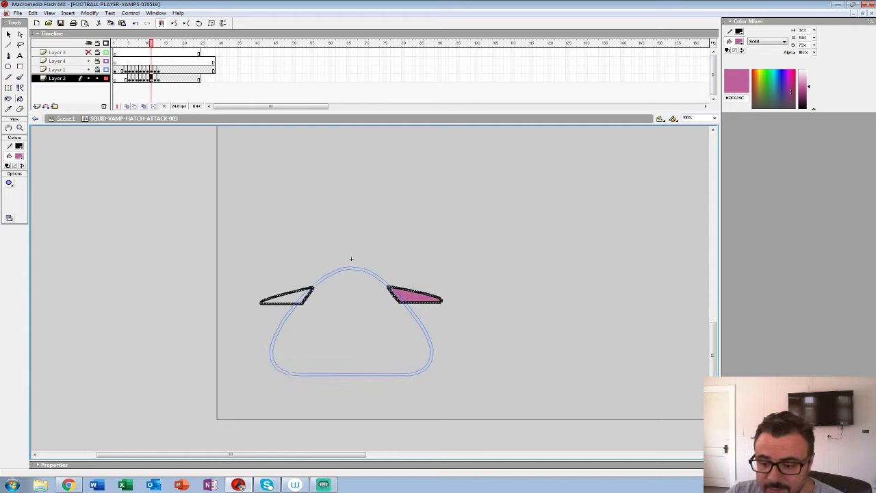
pyautogui.press(',')
pyautogui.click(414, 295)
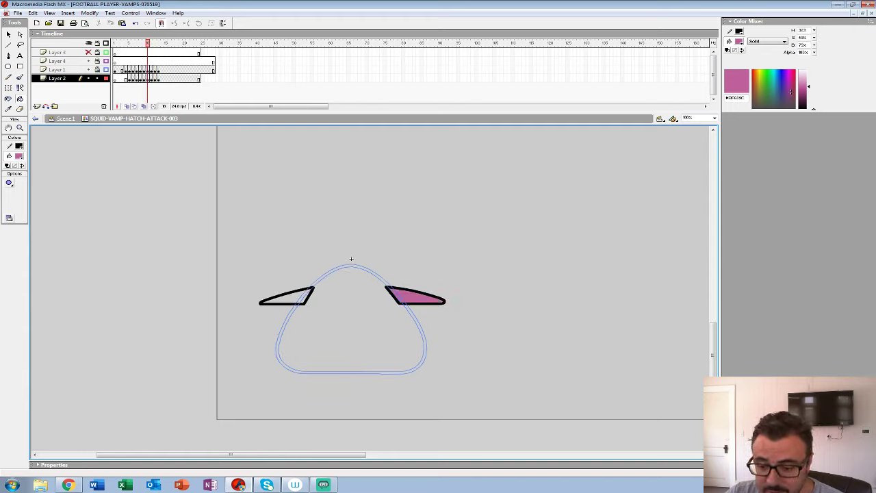
pyautogui.click(288, 297)
pyautogui.press(',')
pyautogui.click(288, 296)
pyautogui.click(415, 296)
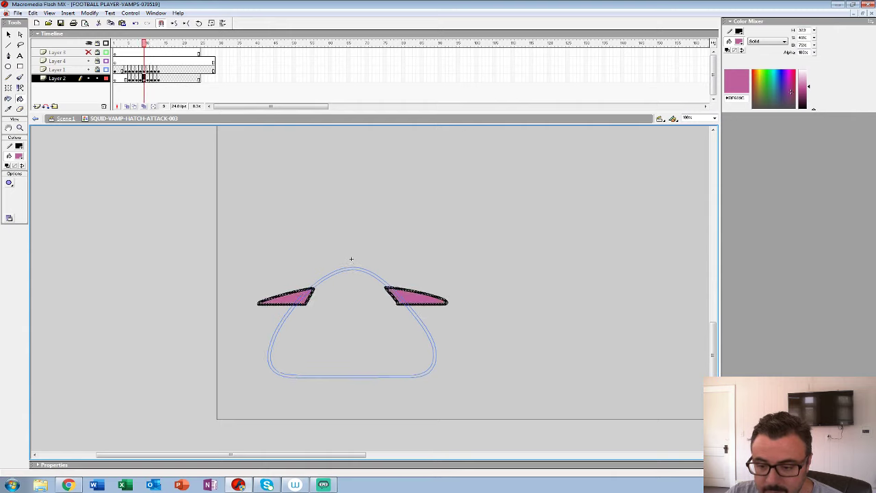
# - Fill the left and right horns with pink on frames 8, 7, 6 and 5 of Layer 2
pyautogui.press(',')
pyautogui.click(417, 297)
pyautogui.click(289, 299)
pyautogui.press(',')
pyautogui.click(288, 300)
pyautogui.click(418, 298)
pyautogui.press(',')
pyautogui.click(411, 291)
pyautogui.click(291, 293)
pyautogui.press(',')
pyautogui.click(298, 287)
pyautogui.click(406, 286)
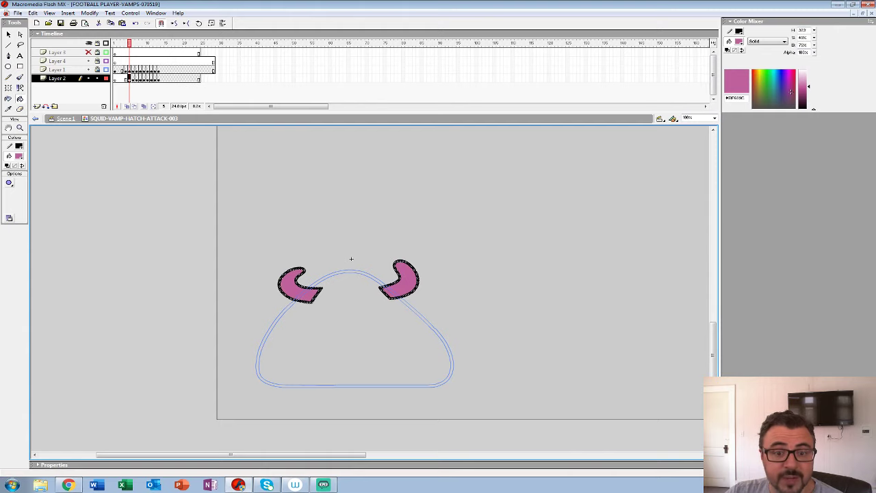
# - Show Layer 1 as filled artwork instead of outlines and add a new layer directly above Layer 2
pyautogui.click(106, 69)
pyautogui.click(37, 106)
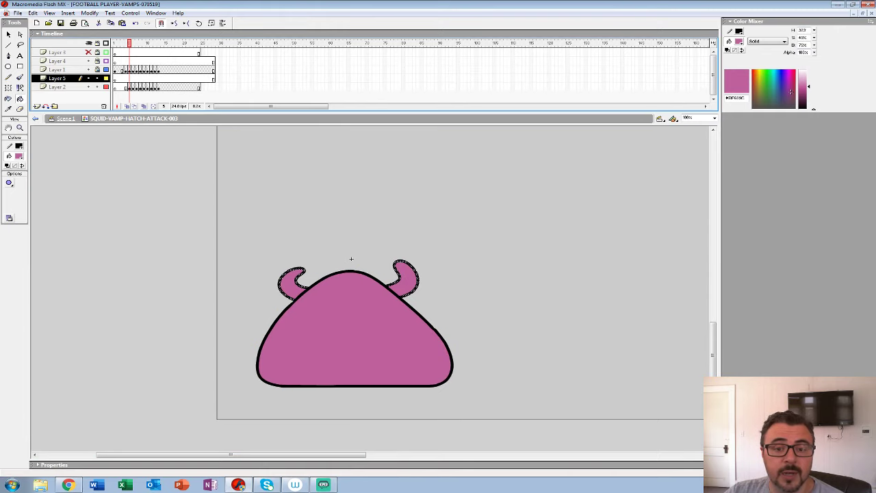
pyautogui.press('.')
pyautogui.press('.')
pyautogui.hotkey('ctrl', 'a')
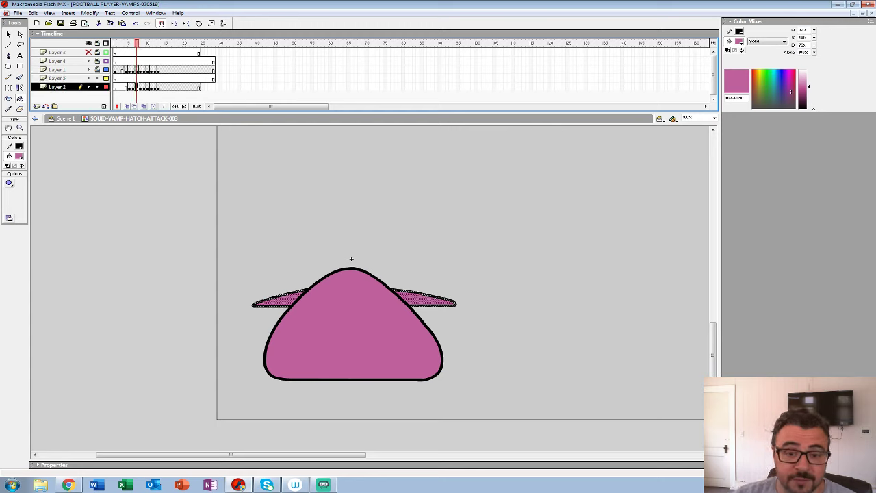
# - Try to move the flattened horn keyframe from frame 7 of Layer 2 onto Layer 5
pyautogui.click(140, 87)
pyautogui.moveTo(140, 86); pyautogui.dragTo(136, 78)
pyautogui.click(136, 87)
pyautogui.press('.')
pyautogui.press('.')
pyautogui.press('.')
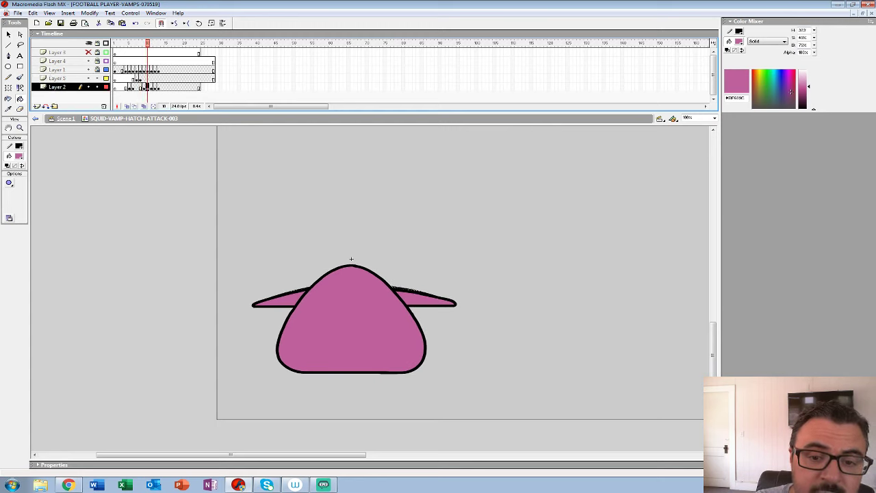
pyautogui.press(',')
pyautogui.press(',')
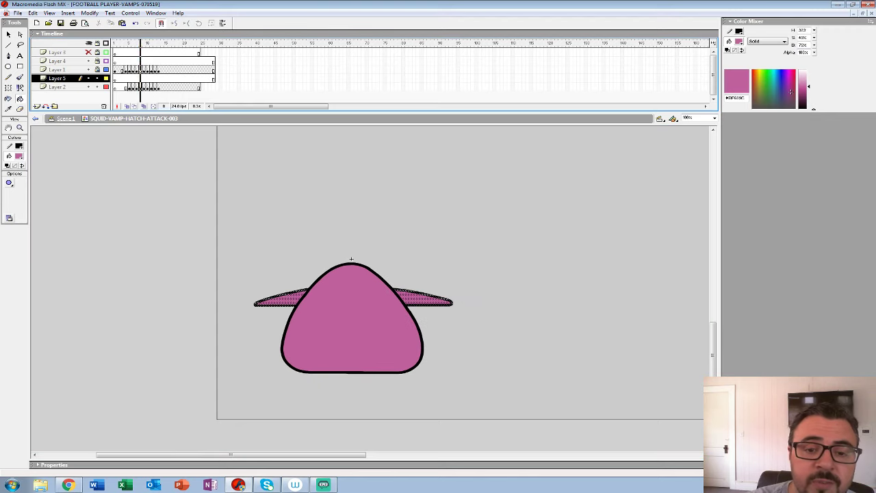
pyautogui.press(',')
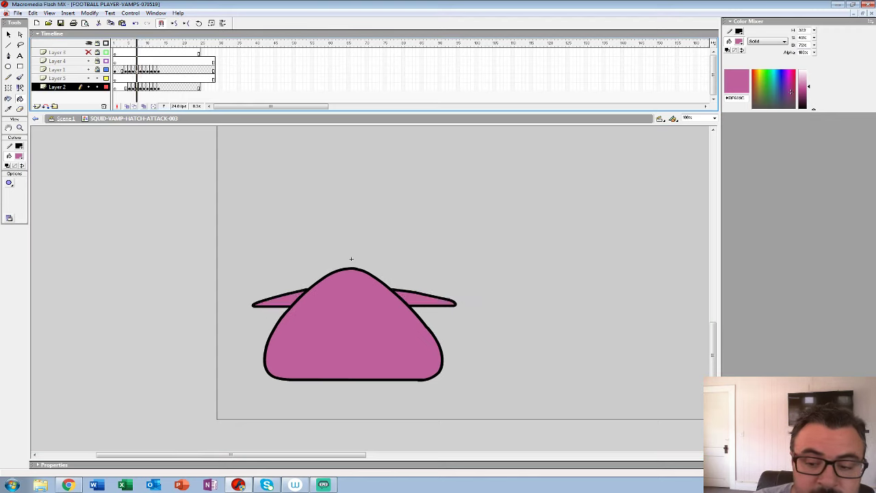
# - Try to transfer the horn drawings from frame 7 onward from Layer 2 onto Layer 5, and undo those transfers
pyautogui.press('.')
pyautogui.press('.')
pyautogui.press('.')
pyautogui.press('.')
pyautogui.press('.')
pyautogui.press('.')
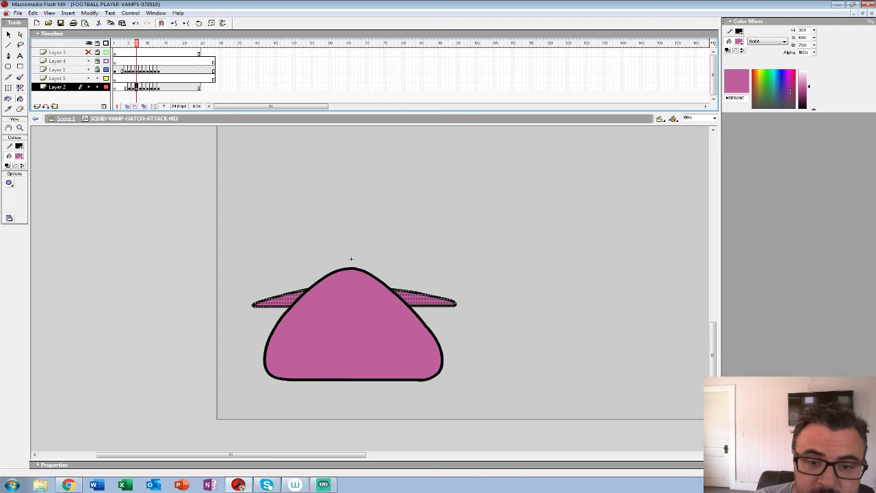
pyautogui.press('.')
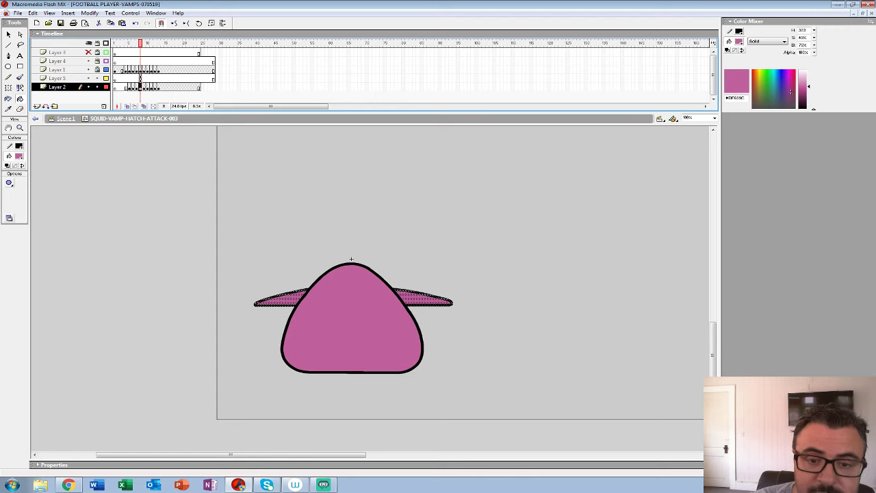
pyautogui.press(',')
pyautogui.hotkey('ctrl', 'z')
pyautogui.hotkey('ctrl', 'z')
pyautogui.hotkey('ctrl', 'z')
pyautogui.hotkey('ctrl', 'z')
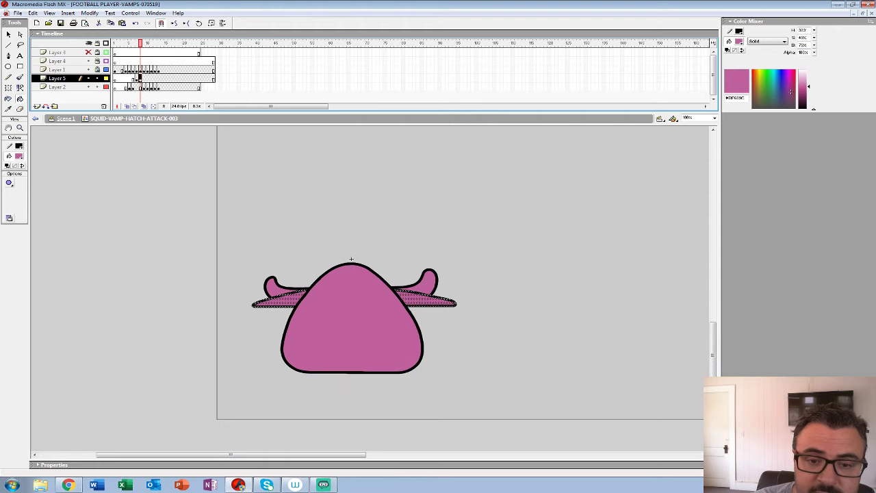
pyautogui.hotkey('ctrl', 'z')
pyautogui.hotkey('ctrl', 'z')
pyautogui.hotkey('ctrl', 'z')
pyautogui.hotkey('ctrl', 'z')
pyautogui.hotkey('ctrl', 'z')
pyautogui.hotkey('ctrl', 'z')
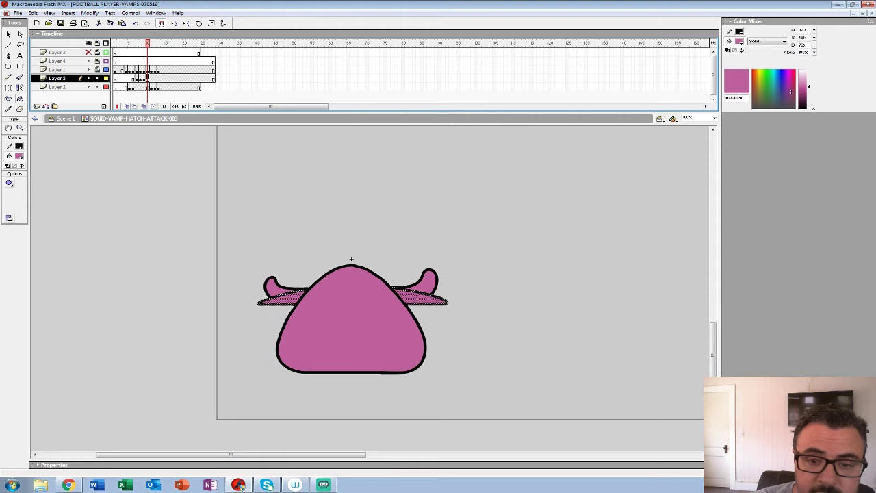
# - Step through the frames and play the animation to review how the body and horn poses move together
pyautogui.press('.')
pyautogui.press('.')
pyautogui.press(',')
pyautogui.press(',')
pyautogui.press(',')
pyautogui.press(',')
pyautogui.press(',')
pyautogui.press(',')
pyautogui.press(',')
pyautogui.press(',')
pyautogui.press(',')
pyautogui.press(',')
pyautogui.press('.')
pyautogui.press('.')
pyautogui.press('.')
pyautogui.press('.')
pyautogui.press('.')
pyautogui.press('.')
pyautogui.press('.')
pyautogui.hotkey('shift', ',')
pyautogui.press('Return')
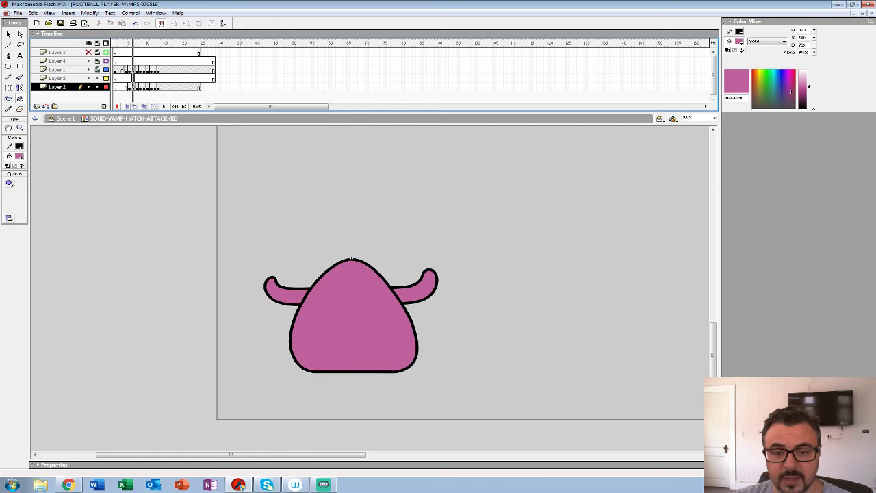
pyautogui.click(129, 78)
pyautogui.press('Return')
pyautogui.click(130, 78)
pyautogui.press('Return')
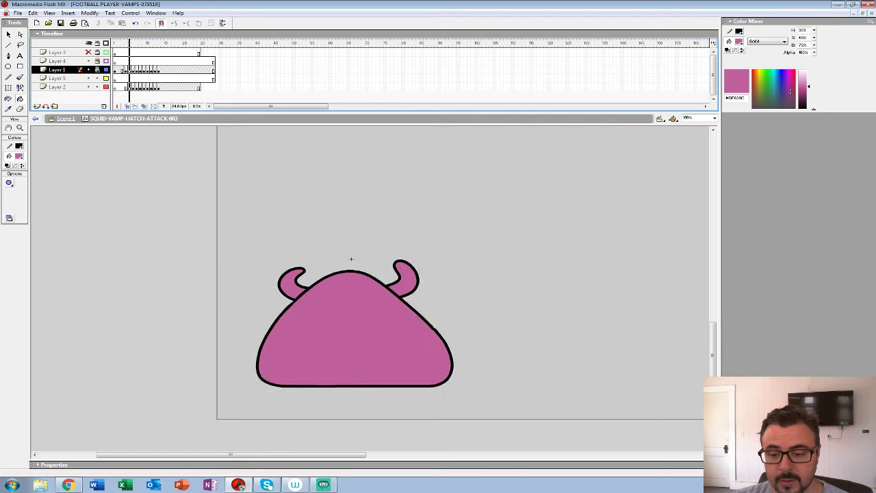
# - Remove the surplus frames after frame 24 on all layers and delete the empty Layer 5
pyautogui.moveTo(203, 52); pyautogui.dragTo(249, 87)
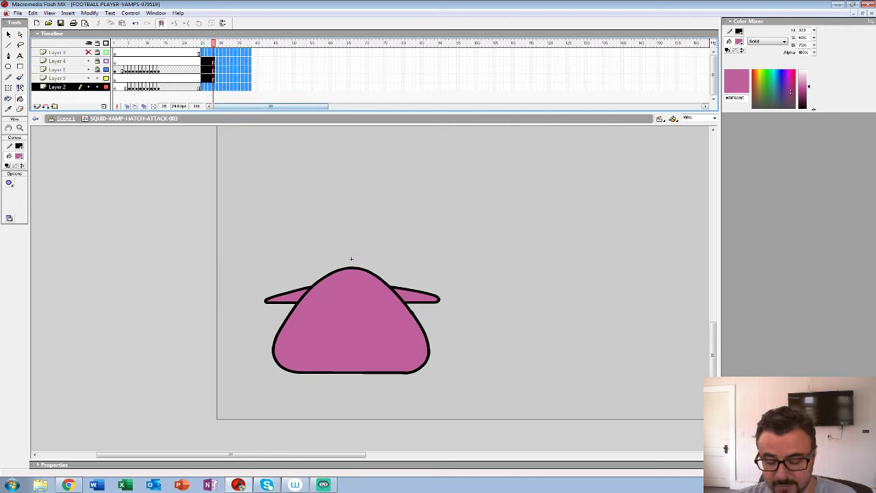
pyautogui.hotkey('shift', 'F5')
pyautogui.click(57, 78)
pyautogui.click(103, 106)
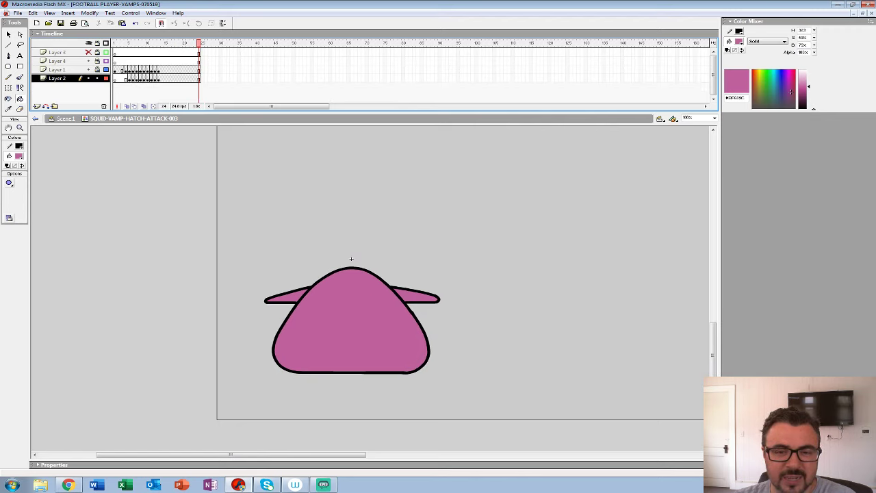
# - Hold the poses on frames 12, 11 and 10 one frame longer each across all layers
pyautogui.press(',')
pyautogui.press(',')
pyautogui.press(',')
pyautogui.press(',')
pyautogui.press(',')
pyautogui.press(',')
pyautogui.press(',')
pyautogui.press(',')
pyautogui.press(',')
pyautogui.press(',')
pyautogui.press(',')
pyautogui.press(',')
pyautogui.press('F5')
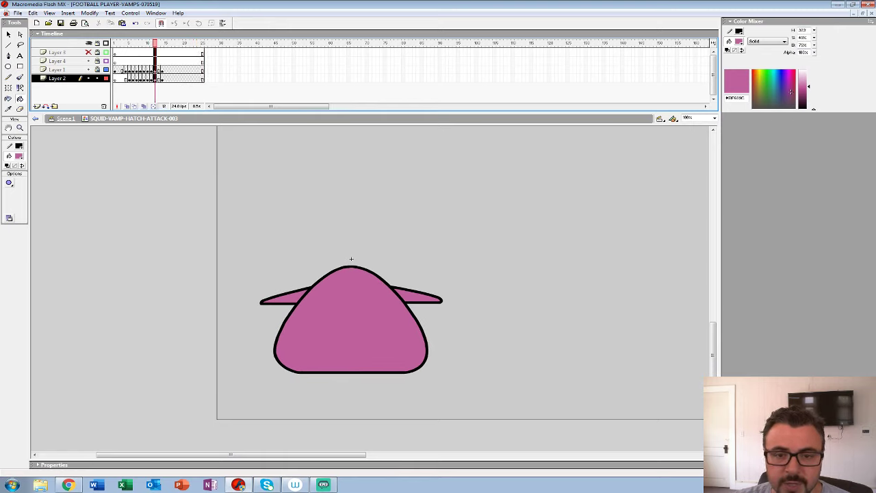
pyautogui.press(',')
pyautogui.press('F5')
pyautogui.press(',')
pyautogui.hotkey('ctrl', 'z')
pyautogui.hotkey('ctrl', 'z')
pyautogui.hotkey('ctrl', 'z')
pyautogui.hotkey('ctrl', 'z')
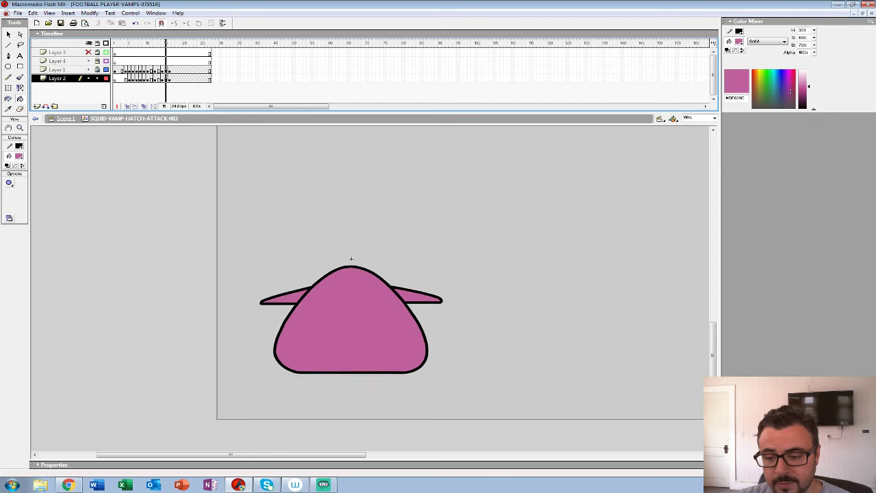
# - Play the attack at a reduced view to examine the transition from the outlined squid on frame 4 of Layer 1
pyautogui.press('z')
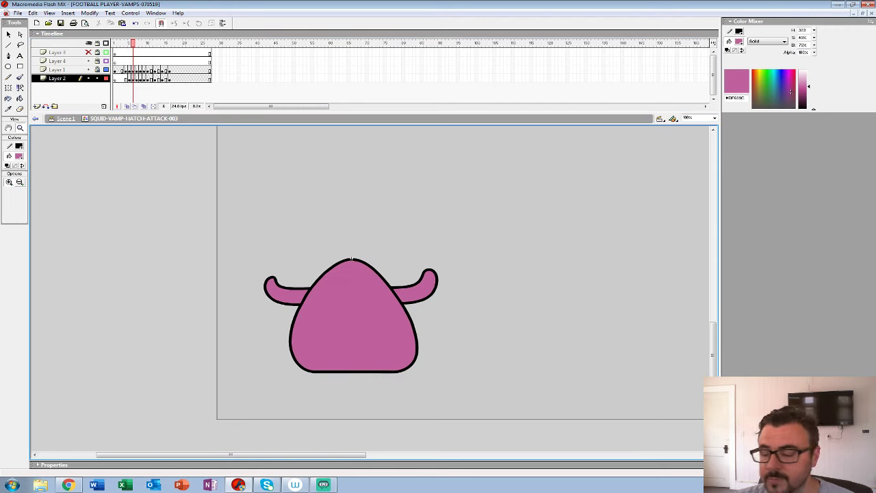
pyautogui.hotkey('ctrl', '-')
pyautogui.press(',')
pyautogui.press(',')
pyautogui.press(',')
pyautogui.press(',')
pyautogui.click(126, 70)
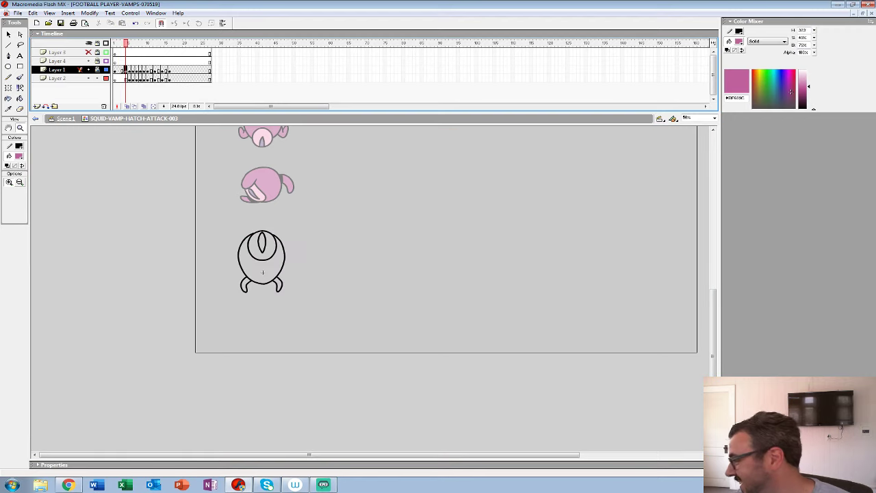
pyautogui.press('Return')
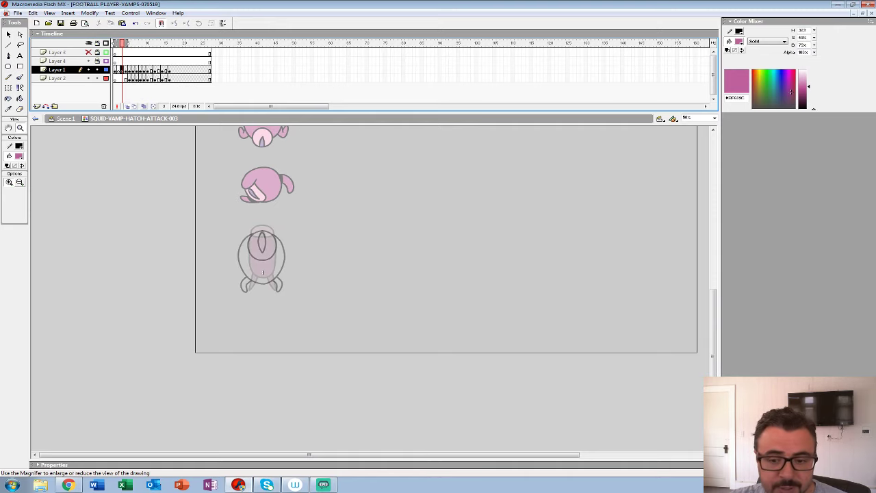
# - Sketch the left half of a squid in-between on frame 3 of Layer 1 with a small pink brush, using the onion-skinned poses
pyautogui.doubleClick(262, 272)
pyautogui.press(',')
pyautogui.press(',')
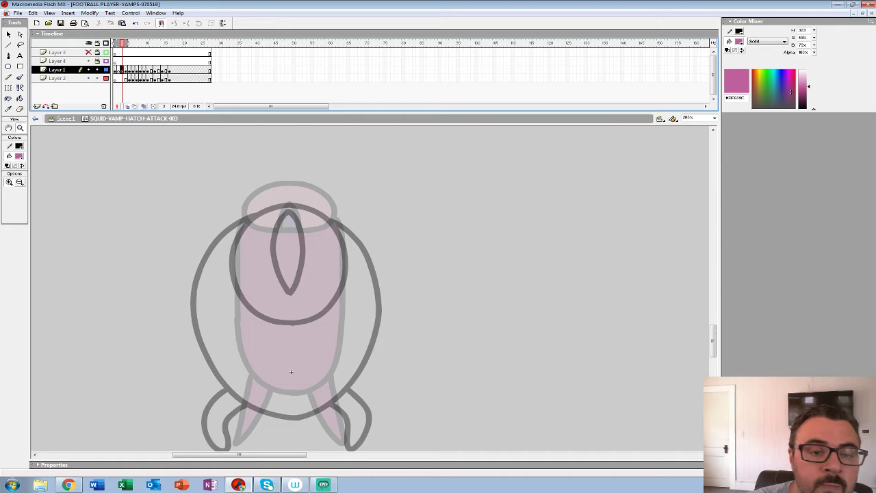
pyautogui.press('b')
pyautogui.click(21, 195)
pyautogui.click(11, 227)
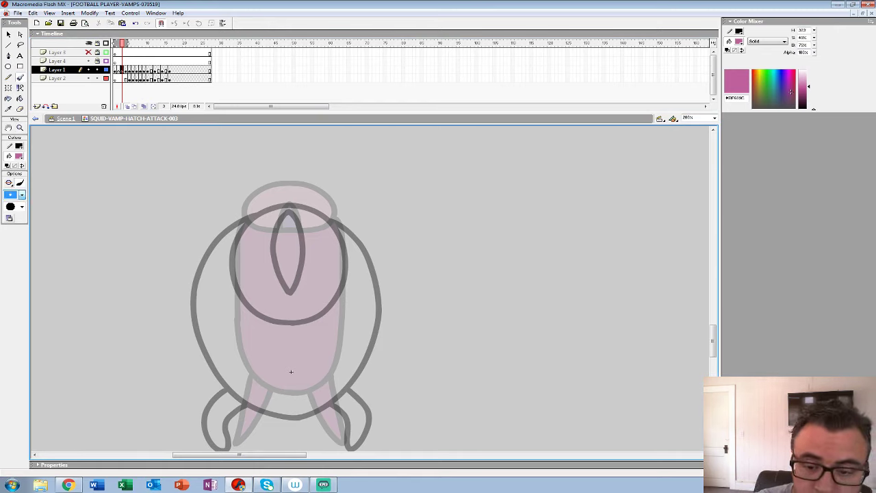
pyautogui.moveTo(258, 277); pyautogui.dragTo(286, 286)
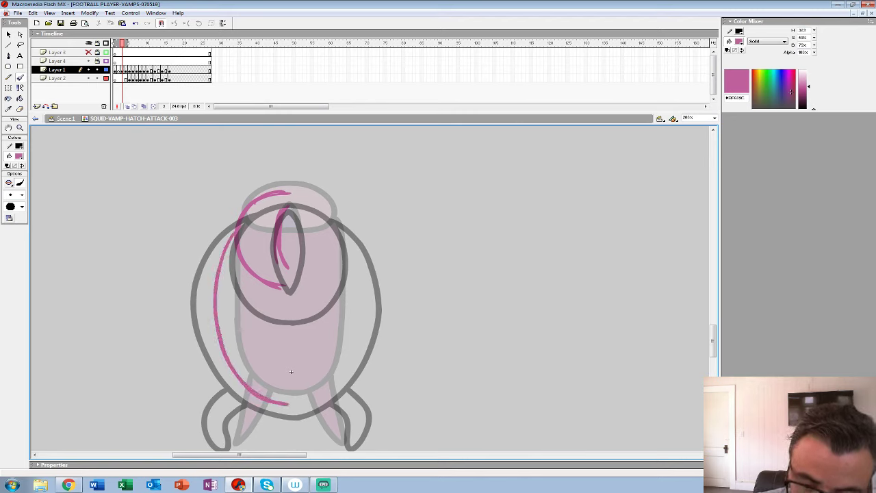
pyautogui.moveTo(291, 372); pyautogui.dragTo(251, 373)
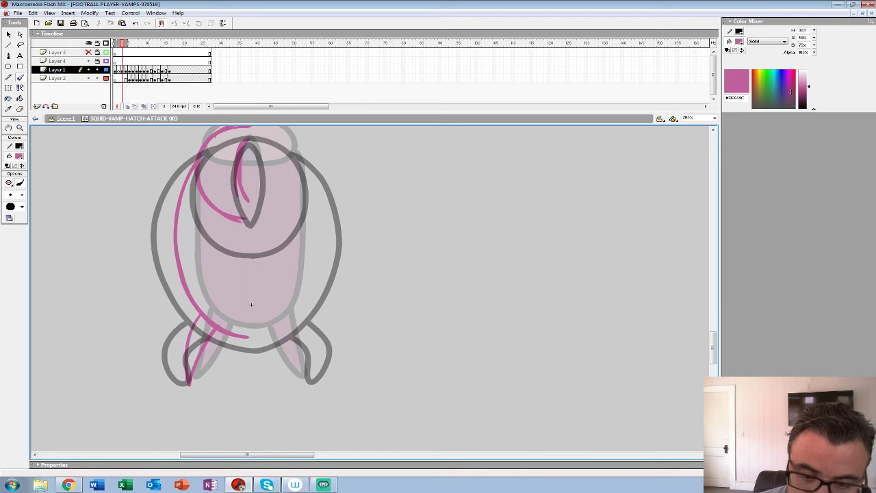
# - Duplicate the pink half sketch, flip the copy horizontally and shift it right to complete the symmetrical squid
pyautogui.hotkey('ctrl', 'a')
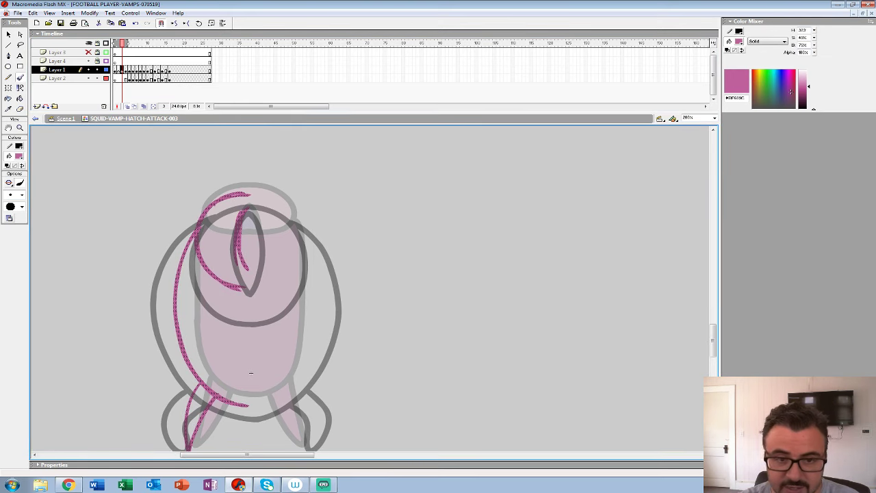
pyautogui.click(89, 13)
pyautogui.moveTo(28, 135)
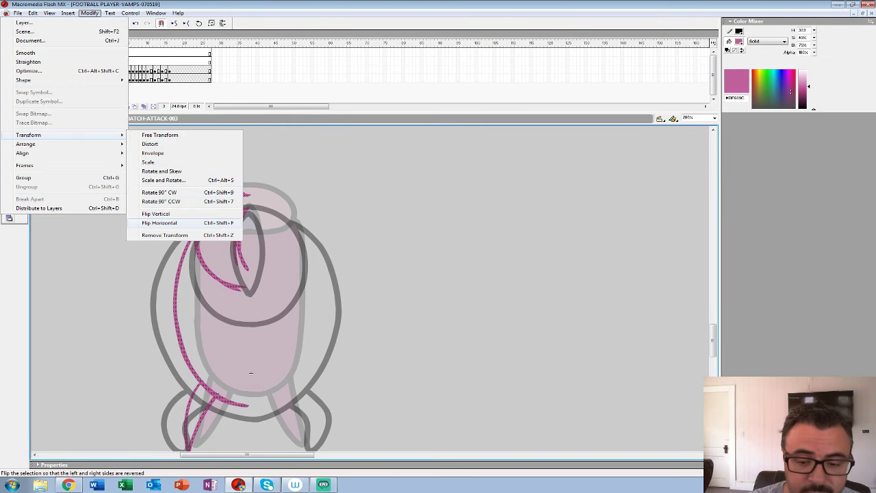
pyautogui.click(158, 222)
pyautogui.hotkey('shift', 'Right')
pyautogui.hotkey('shift', 'Right')
pyautogui.hotkey('shift', 'Right')
pyautogui.hotkey('shift', 'Right')
pyautogui.hotkey('shift', 'Right')
pyautogui.hotkey('shift', 'Right')
pyautogui.hotkey('shift', 'Right')
pyautogui.hotkey('shift', 'Right')
pyautogui.hotkey('shift', 'Right')
pyautogui.hotkey('shift', 'Right')
pyautogui.hotkey('shift', 'Right')
pyautogui.hotkey('shift', 'Right')
pyautogui.hotkey('shift', 'Right')
pyautogui.hotkey('shift', 'Right')
pyautogui.hotkey('shift', 'Right')
pyautogui.hotkey('shift', 'Right')
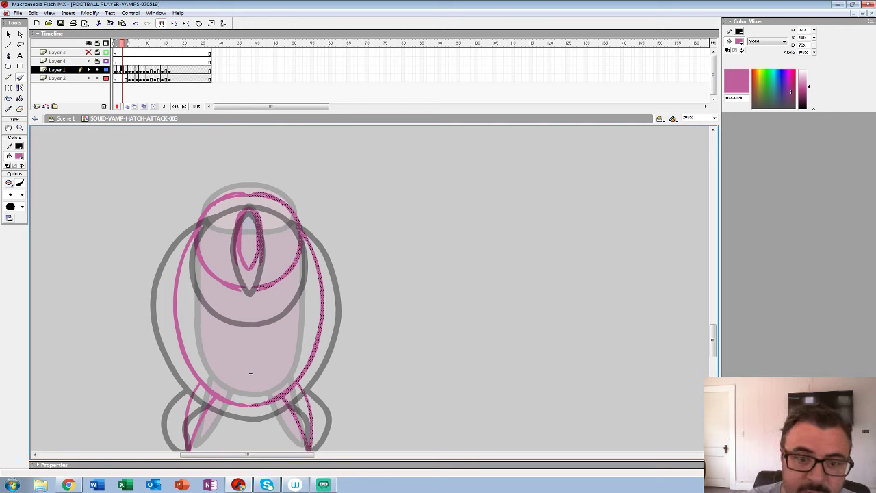
# - Ink the right half of the head circle on frame 2 of Layer 1 with a thick black brush, tracing the onion-skinned pink sketch
pyautogui.press(',')
pyautogui.press(',')
pyautogui.press('.')
pyautogui.press(',')
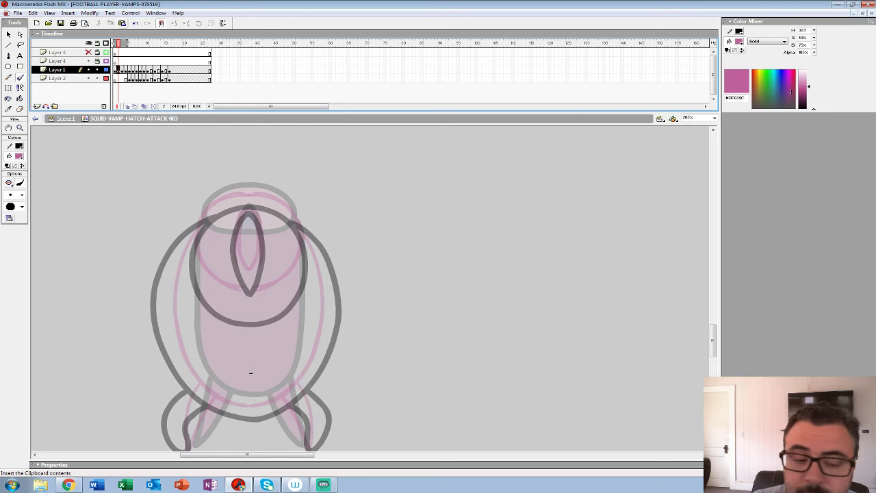
pyautogui.hotkey('ctrl', 'space')
pyautogui.click(303, 237)
pyautogui.moveTo(304, 237); pyautogui.dragTo(295, 191)
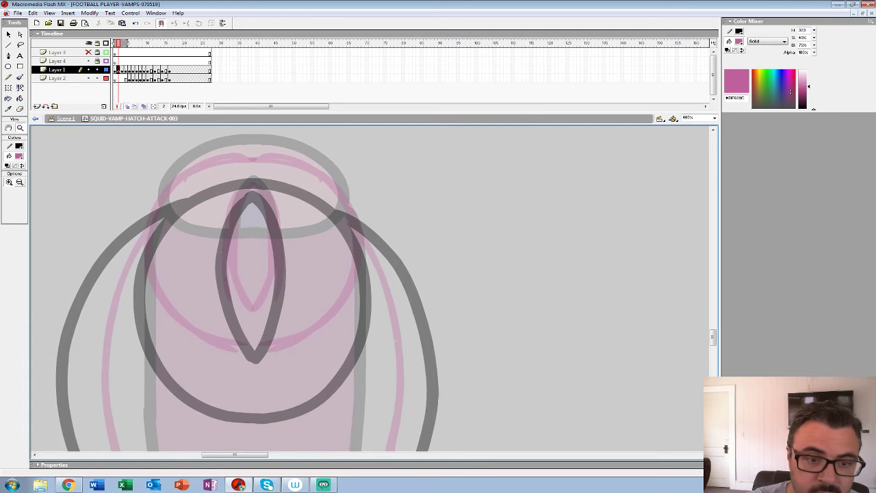
pyautogui.click(21, 195)
pyautogui.click(13, 291)
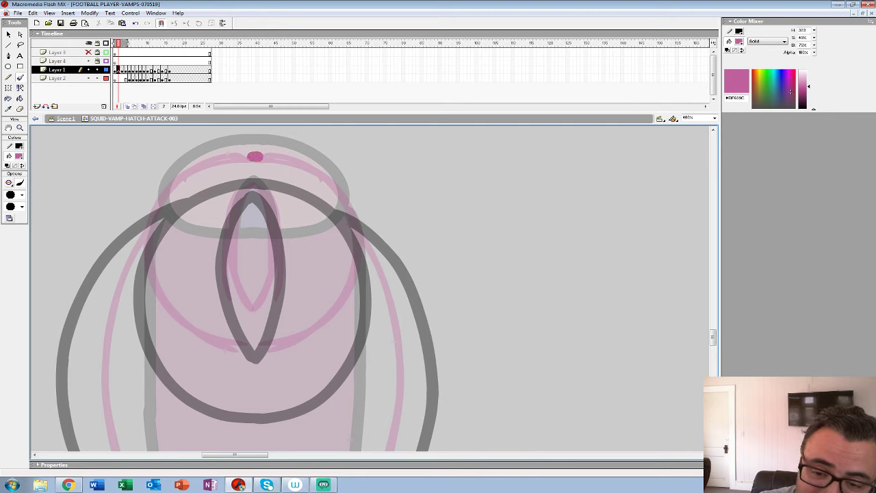
pyautogui.hotkey('ctrl', 'z')
pyautogui.click(18, 156)
pyautogui.click(7, 177)
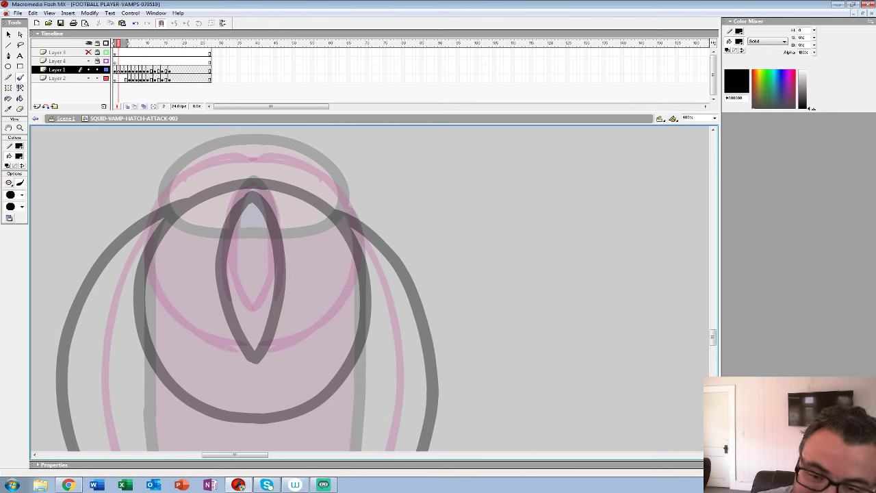
pyautogui.moveTo(233, 159)
pyautogui.mouseDown()
pyautogui.moveTo(182, 175)
pyautogui.moveTo(149, 226)
pyautogui.moveTo(146, 257)
pyautogui.moveTo(176, 315)
pyautogui.moveTo(261, 349)
pyautogui.mouseUp()
pyautogui.hotkey('ctrl', 'z')
pyautogui.hotkey('ctrl', 'z')
pyautogui.moveTo(215, 159)
pyautogui.mouseDown()
pyautogui.moveTo(164, 193)
pyautogui.moveTo(145, 253)
pyautogui.moveTo(188, 326)
pyautogui.moveTo(263, 346)
pyautogui.moveTo(322, 332)
pyautogui.moveTo(362, 254)
pyautogui.moveTo(348, 190)
pyautogui.moveTo(305, 162)
pyautogui.moveTo(269, 157)
pyautogui.moveTo(308, 167)
pyautogui.moveTo(359, 220)
pyautogui.moveTo(339, 306)
pyautogui.moveTo(285, 343)
pyautogui.moveTo(254, 346)
pyautogui.mouseUp()
pyautogui.hotkey('ctrl', 'z')
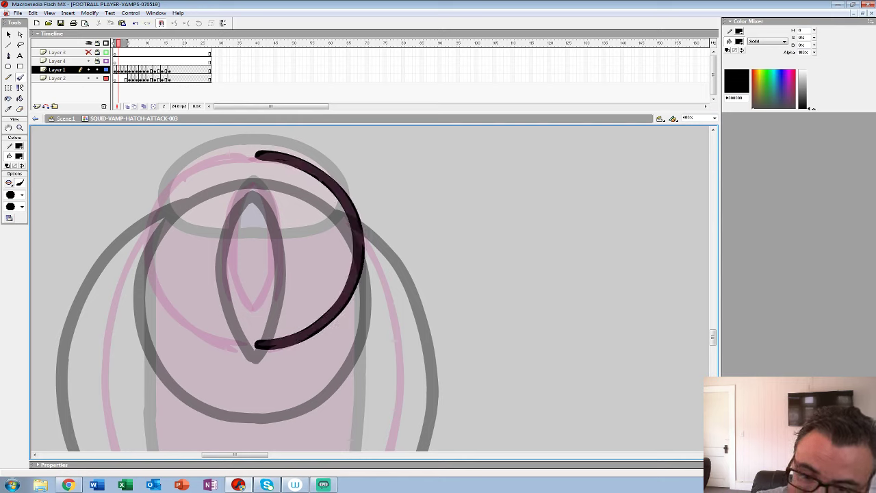
# - Ink the left half of the head circle, the narrow central slit and the outer body outline in black
pyautogui.moveTo(263, 154)
pyautogui.mouseDown()
pyautogui.moveTo(209, 159)
pyautogui.moveTo(177, 178)
pyautogui.moveTo(151, 214)
pyautogui.moveTo(144, 253)
pyautogui.moveTo(159, 296)
pyautogui.moveTo(196, 332)
pyautogui.moveTo(234, 345)
pyautogui.mouseUp()
pyautogui.moveTo(256, 182)
pyautogui.mouseDown()
pyautogui.moveTo(231, 211)
pyautogui.moveTo(254, 309)
pyautogui.moveTo(271, 277)
pyautogui.moveTo(253, 308)
pyautogui.mouseUp()
pyautogui.moveTo(258, 445)
pyautogui.mouseDown()
pyautogui.moveTo(340, 335)
pyautogui.moveTo(394, 423)
pyautogui.mouseUp()
pyautogui.moveTo(276, 145)
pyautogui.mouseDown()
pyautogui.moveTo(255, 193)
pyautogui.moveTo(245, 346)
pyautogui.mouseUp()
pyautogui.moveTo(394, 422); pyautogui.dragTo(365, 260)
pyautogui.moveTo(223, 207)
pyautogui.mouseDown()
pyautogui.moveTo(240, 250)
pyautogui.moveTo(276, 296)
pyautogui.moveTo(329, 322)
pyautogui.mouseUp()
pyautogui.hotkey('ctrl', 'z')
pyautogui.moveTo(219, 180)
pyautogui.mouseDown()
pyautogui.moveTo(246, 259)
pyautogui.moveTo(307, 309)
pyautogui.moveTo(377, 329)
pyautogui.mouseUp()
pyautogui.moveTo(298, 309)
pyautogui.mouseDown()
pyautogui.moveTo(244, 415)
pyautogui.moveTo(236, 370)
pyautogui.moveTo(262, 278)
pyautogui.mouseUp()
# - Ink both lower horns in black and replace the pink sketch on frame 3 with the finished line art
pyautogui.scroll(5, 366, 265)
pyautogui.moveTo(313, 199)
pyautogui.mouseDown()
pyautogui.moveTo(336, 241)
pyautogui.moveTo(349, 325)
pyautogui.mouseUp()
pyautogui.scroll(-5, 349, 324)
pyautogui.moveTo(342, 168)
pyautogui.mouseDown()
pyautogui.moveTo(327, 251)
pyautogui.moveTo(291, 335)
pyautogui.mouseUp()
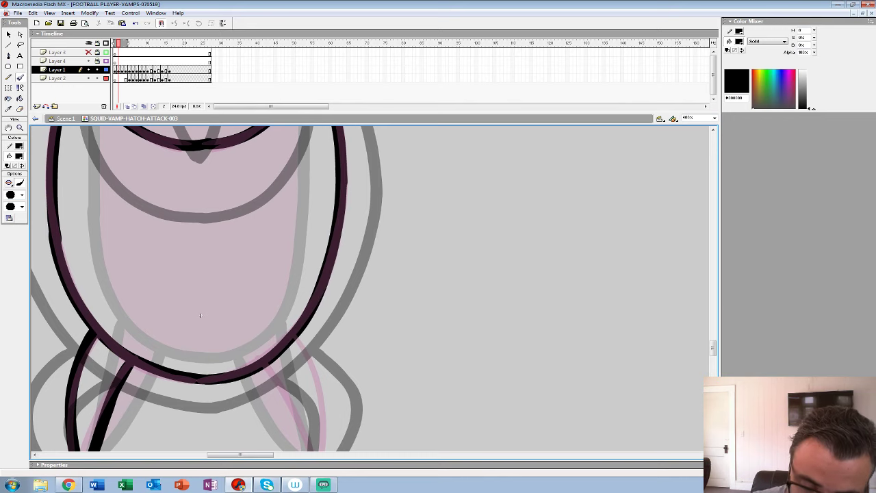
pyautogui.moveTo(198, 313); pyautogui.dragTo(150, 189)
pyautogui.moveTo(210, 244)
pyautogui.mouseDown()
pyautogui.moveTo(256, 340)
pyautogui.moveTo(274, 328)
pyautogui.moveTo(273, 279)
pyautogui.moveTo(245, 212)
pyautogui.mouseUp()
pyautogui.press('F6')
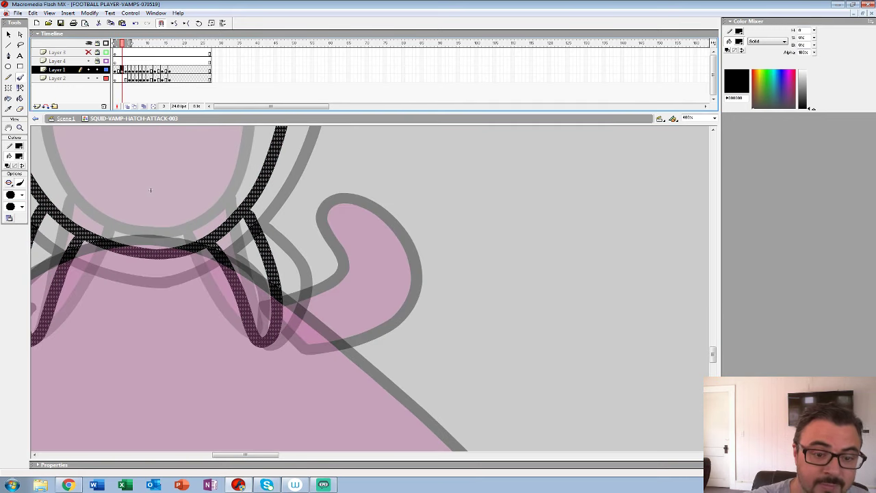
# - Play back the animation at a reduced view to check the inked in-between on frame 3
pyautogui.press('z')
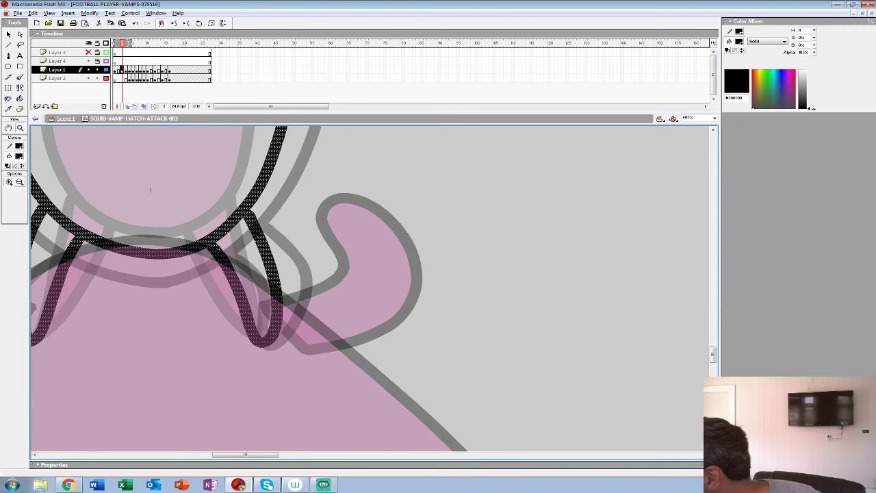
pyautogui.keyDown('alt'); pyautogui.click(213, 255); pyautogui.keyUp('alt')
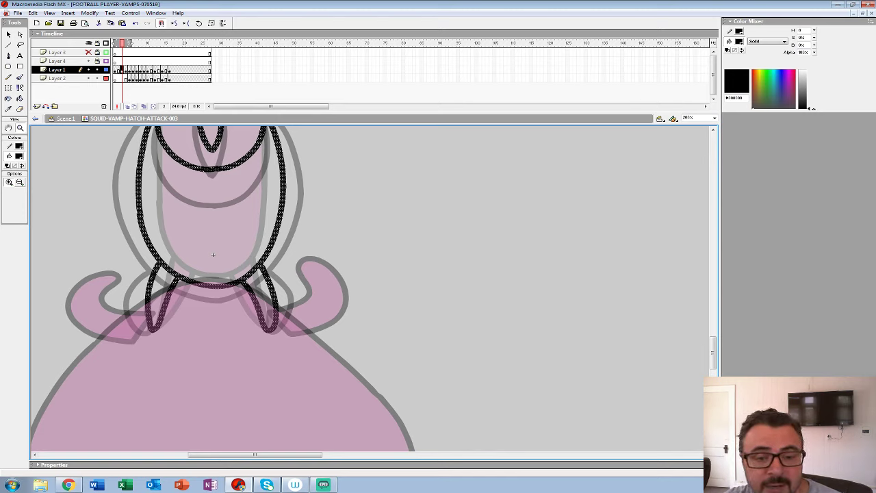
pyautogui.hotkey('ctrl', '-')
pyautogui.hotkey('ctrl', '-')
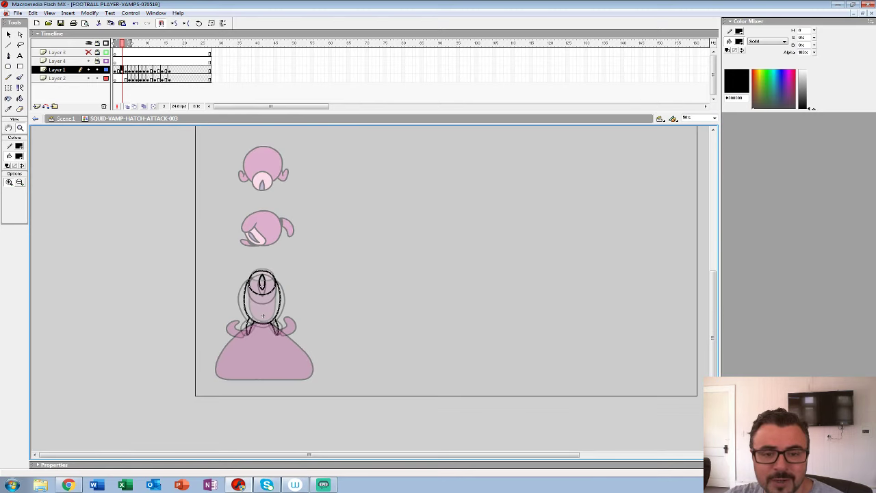
pyautogui.press('Return')
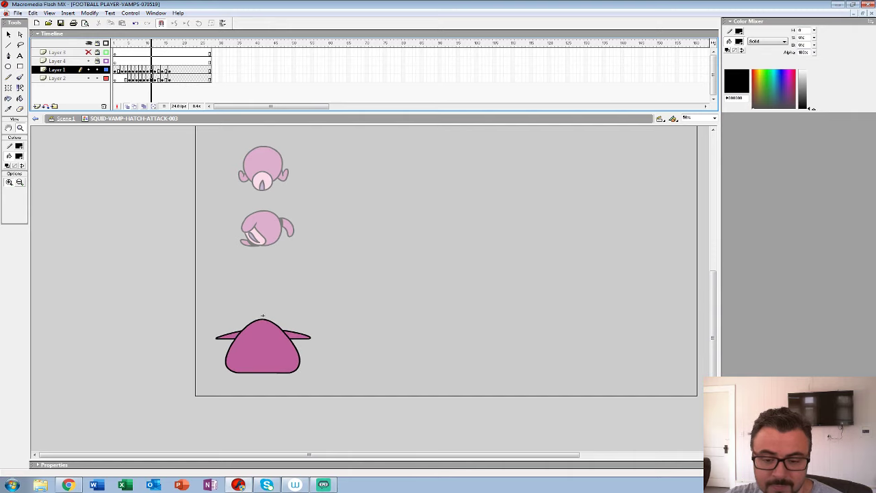
pyautogui.press('Return')
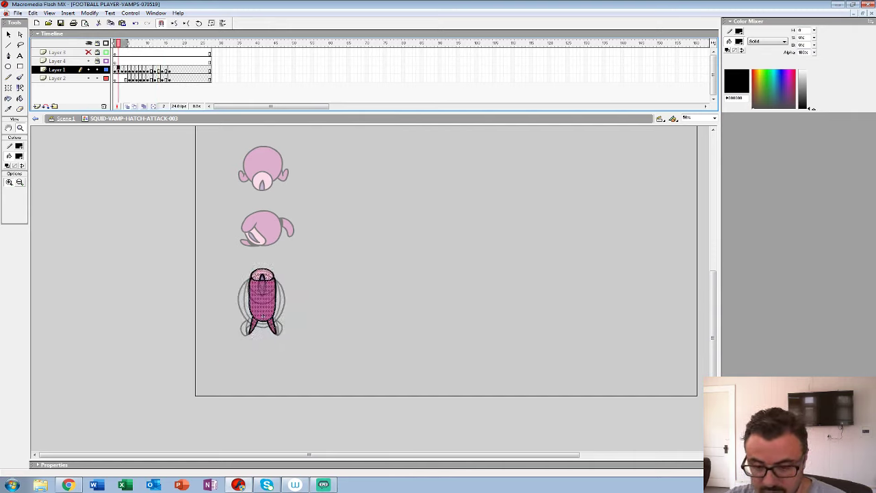
# - Clear the pink artwork from frame 2 of Layer 1 to make room for an in-between of frames 1 and 3
pyautogui.press('Delete')
pyautogui.press(',')
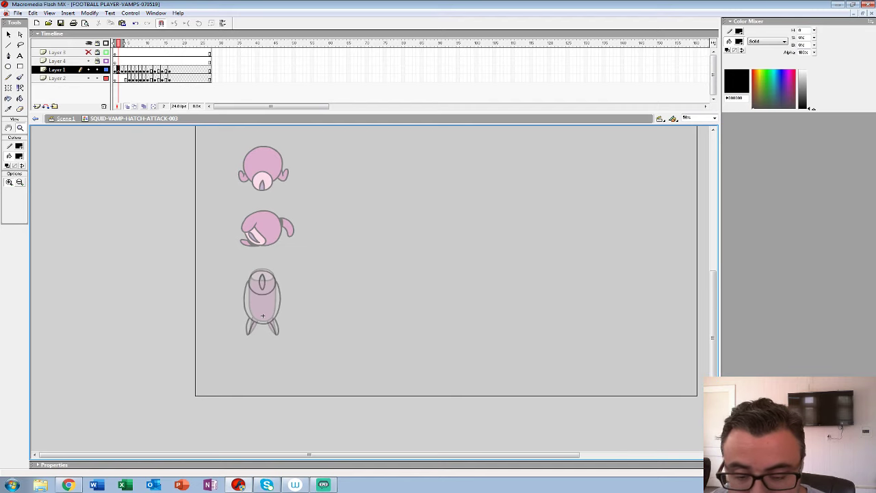
pyautogui.click(262, 315)
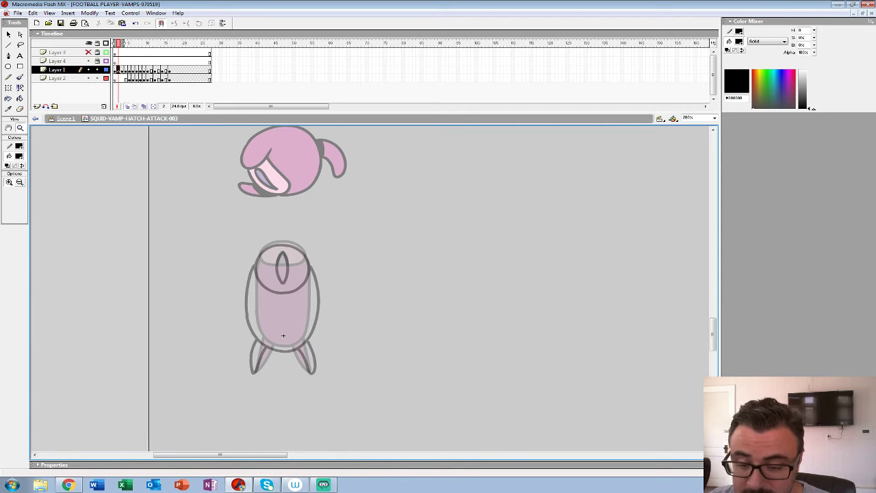
pyautogui.click(274, 267)
pyautogui.click(318, 269)
pyautogui.moveTo(506, 328); pyautogui.dragTo(363, 291)
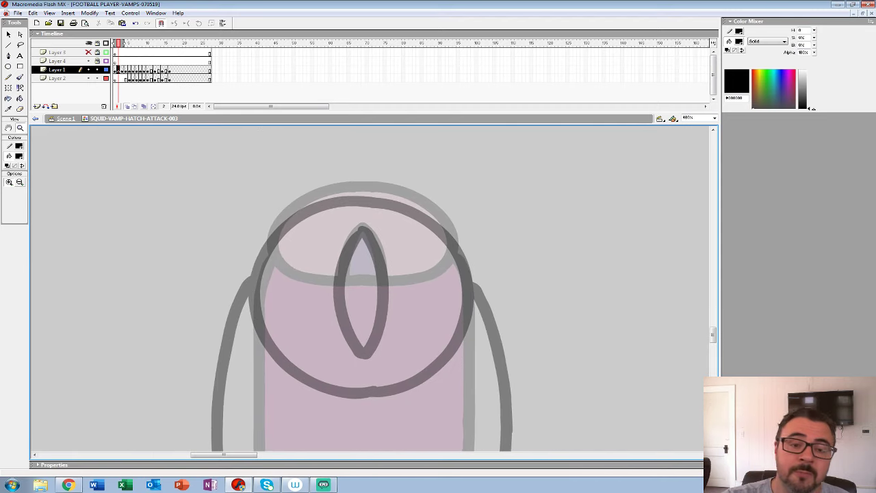
# - Ink the flattened head oval and its central slit in black on frame 2, midway between the two onion-skinned poses
pyautogui.press('b')
pyautogui.moveTo(325, 193)
pyautogui.mouseDown()
pyautogui.moveTo(288, 214)
pyautogui.moveTo(265, 262)
pyautogui.moveTo(289, 298)
pyautogui.mouseUp()
pyautogui.hotkey('ctrl', 'z')
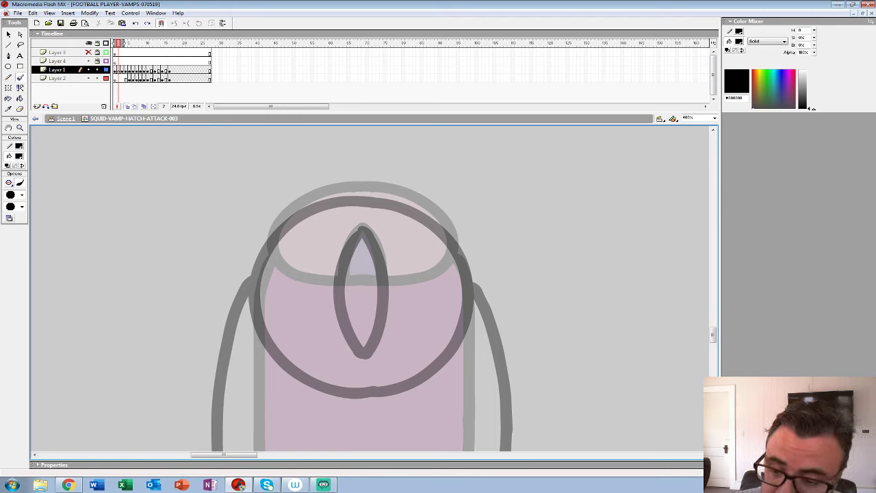
pyautogui.moveTo(351, 192)
pyautogui.mouseDown()
pyautogui.moveTo(302, 205)
pyautogui.moveTo(281, 223)
pyautogui.moveTo(268, 243)
pyautogui.moveTo(278, 294)
pyautogui.mouseUp()
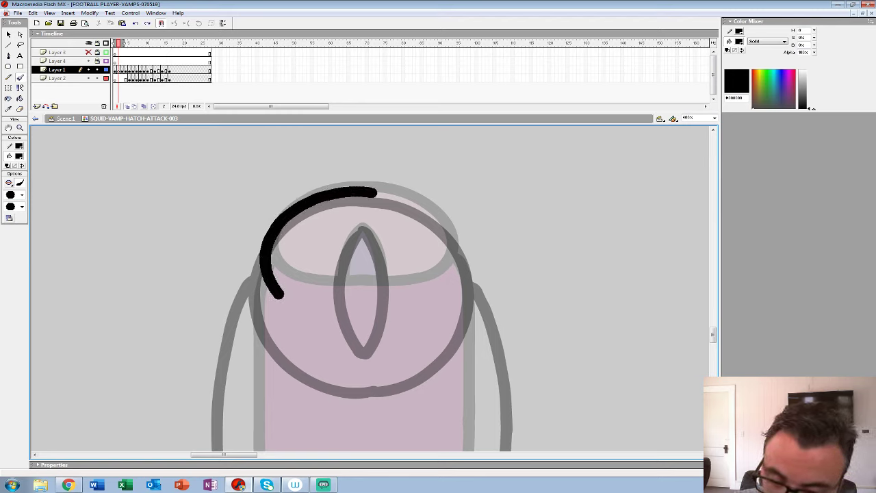
pyautogui.moveTo(337, 314)
pyautogui.mouseDown()
pyautogui.moveTo(352, 314)
pyautogui.moveTo(283, 312)
pyautogui.mouseUp()
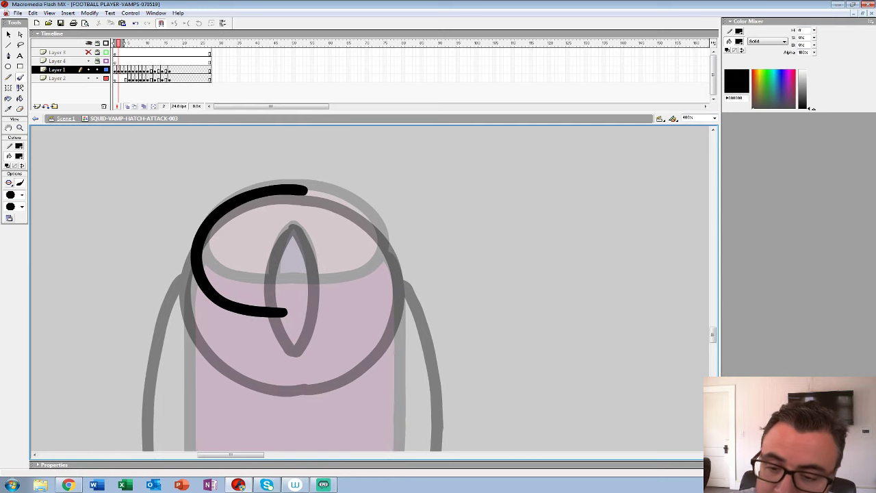
pyautogui.moveTo(307, 189)
pyautogui.mouseDown()
pyautogui.moveTo(362, 207)
pyautogui.moveTo(385, 231)
pyautogui.moveTo(390, 261)
pyautogui.moveTo(361, 299)
pyautogui.mouseUp()
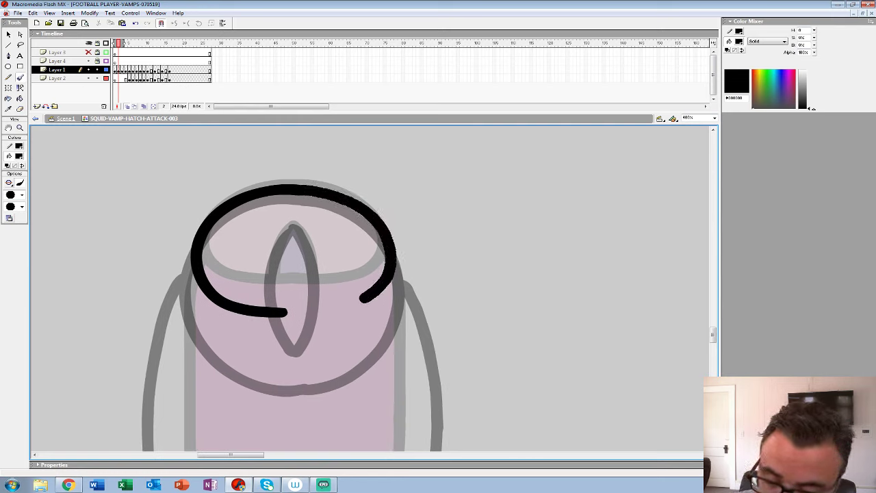
pyautogui.moveTo(293, 225)
pyautogui.mouseDown()
pyautogui.moveTo(317, 309)
pyautogui.moveTo(271, 267)
pyautogui.moveTo(280, 308)
pyautogui.moveTo(483, 177)
pyautogui.mouseUp()
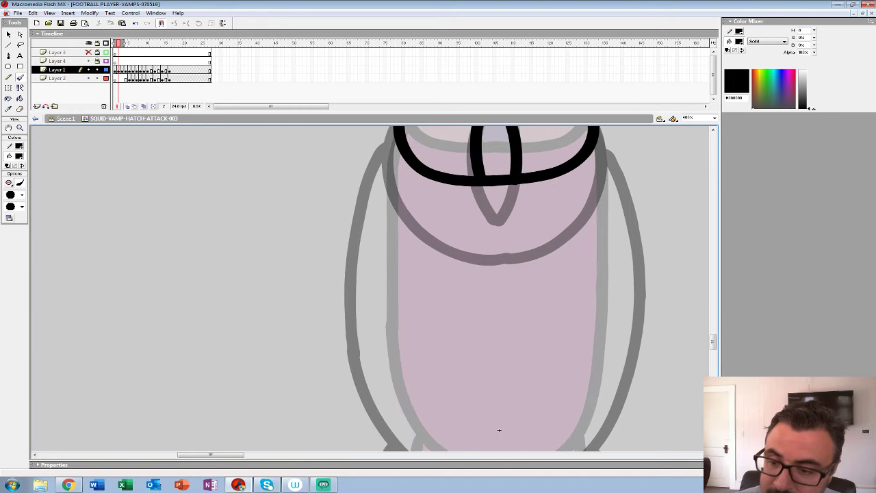
# - Ink the left side of the body and the lower left horn in black on frame 2
pyautogui.moveTo(391, 133)
pyautogui.mouseDown()
pyautogui.moveTo(376, 214)
pyautogui.moveTo(372, 338)
pyautogui.mouseUp()
pyautogui.moveTo(372, 337)
pyautogui.mouseDown()
pyautogui.moveTo(335, 193)
pyautogui.moveTo(362, 272)
pyautogui.mouseUp()
pyautogui.hotkey('ctrl', 'z')
pyautogui.moveTo(335, 182)
pyautogui.mouseDown()
pyautogui.moveTo(349, 251)
pyautogui.moveTo(370, 286)
pyautogui.moveTo(402, 317)
pyautogui.moveTo(460, 334)
pyautogui.mouseUp()
pyautogui.moveTo(463, 280)
pyautogui.mouseDown()
pyautogui.moveTo(450, 200)
pyautogui.moveTo(441, 251)
pyautogui.mouseUp()
pyautogui.moveTo(349, 264)
pyautogui.mouseDown()
pyautogui.moveTo(335, 294)
pyautogui.moveTo(325, 402)
pyautogui.moveTo(381, 294)
pyautogui.moveTo(391, 299)
pyautogui.mouseUp()
pyautogui.moveTo(340, 305); pyautogui.dragTo(326, 402)
# - Ink the right side of the body down to its rounded base, and the lower right horn, in black
pyautogui.moveTo(441, 251); pyautogui.dragTo(293, 430)
pyautogui.moveTo(393, 131)
pyautogui.mouseDown()
pyautogui.moveTo(408, 219)
pyautogui.moveTo(410, 333)
pyautogui.mouseUp()
pyautogui.moveTo(293, 430); pyautogui.dragTo(299, 286)
pyautogui.moveTo(416, 175)
pyautogui.mouseDown()
pyautogui.moveTo(399, 277)
pyautogui.moveTo(384, 304)
pyautogui.moveTo(342, 335)
pyautogui.mouseUp()
pyautogui.moveTo(299, 286); pyautogui.dragTo(257, 206)
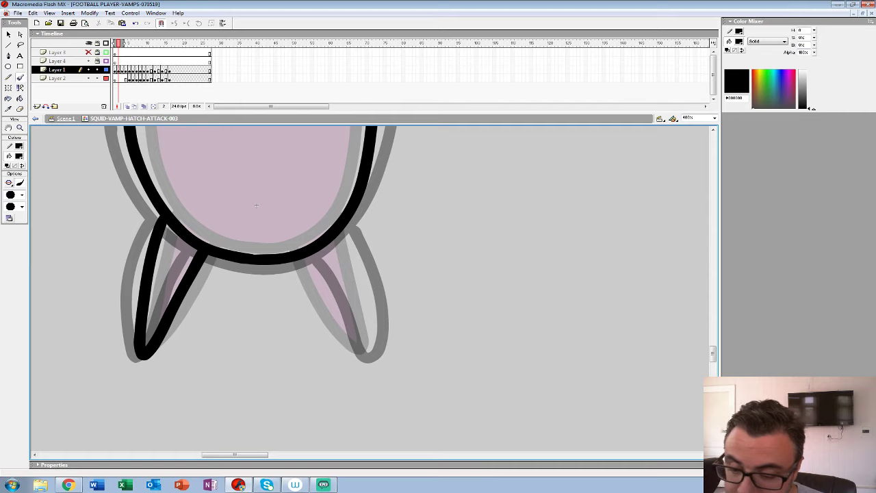
pyautogui.moveTo(301, 256)
pyautogui.mouseDown()
pyautogui.moveTo(363, 351)
pyautogui.moveTo(365, 306)
pyautogui.moveTo(346, 223)
pyautogui.mouseUp()
# - Play the opening frames at a reduced view to check the inked in-between on frame 2
pyautogui.press('z')
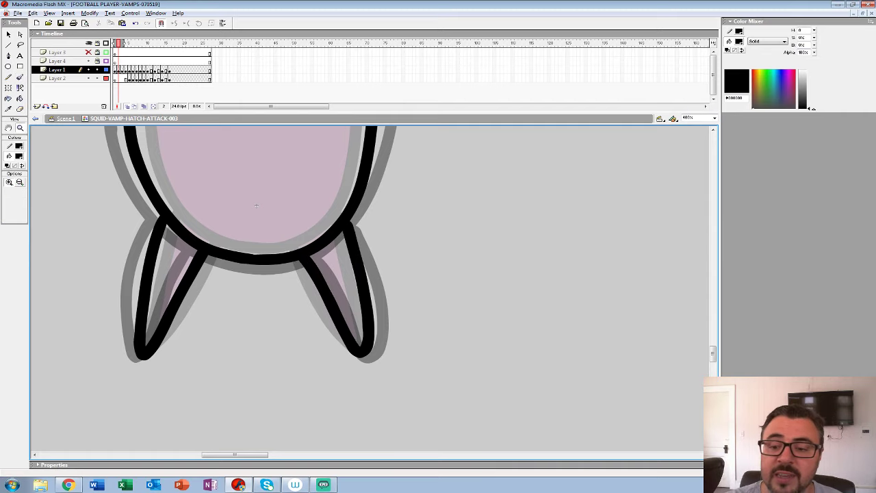
pyautogui.keyDown('alt'); pyautogui.click(362, 234); pyautogui.keyUp('alt')
pyautogui.keyDown('alt'); pyautogui.click(363, 236); pyautogui.keyUp('alt')
pyautogui.keyDown('alt'); pyautogui.click(363, 236); pyautogui.keyUp('alt')
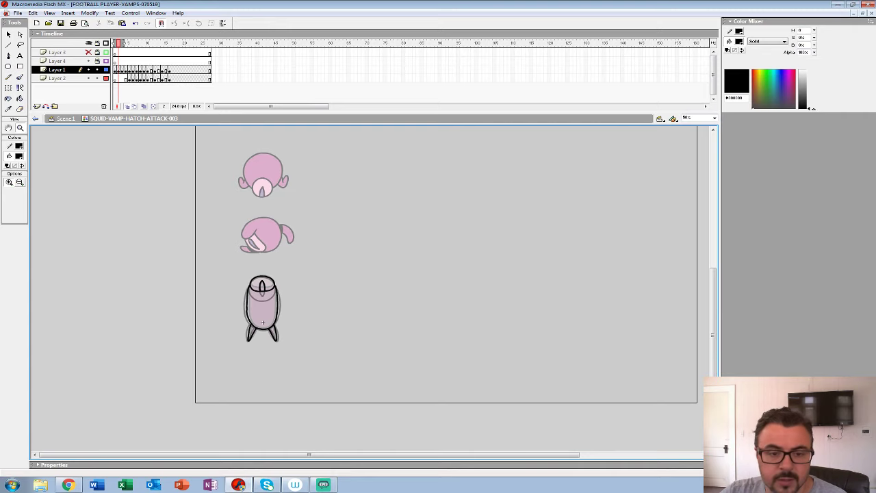
pyautogui.hotkey('ctrl', '-')
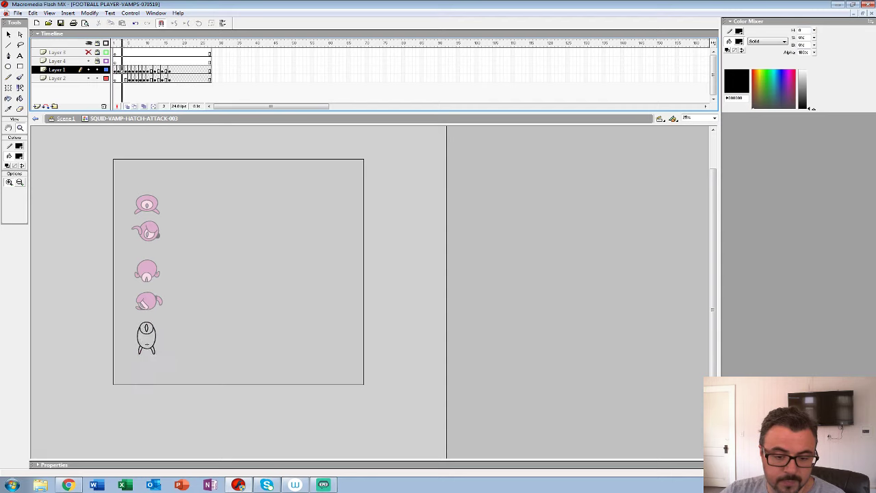
pyautogui.hotkey('ctrl', '=')
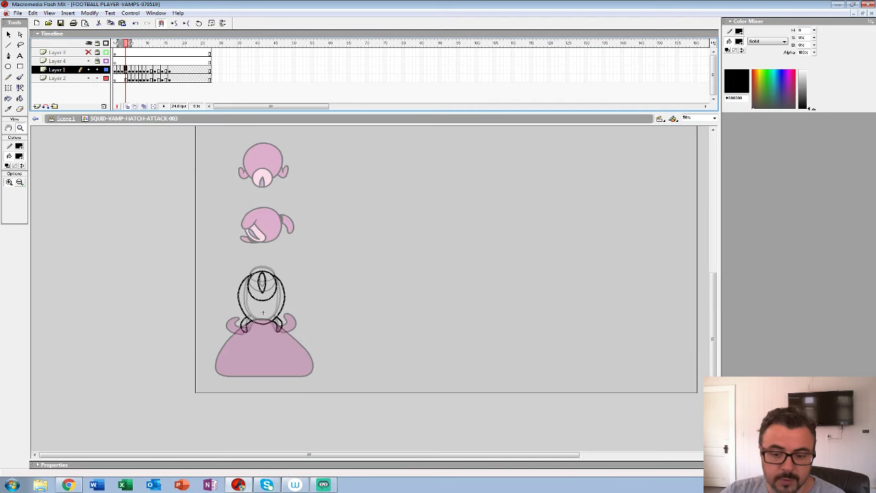
# - Add an extra frame and make frame 5 of Layer 1 a blank keyframe for the next in-between
pyautogui.press('F5')
pyautogui.press('.')
pyautogui.press('F7')
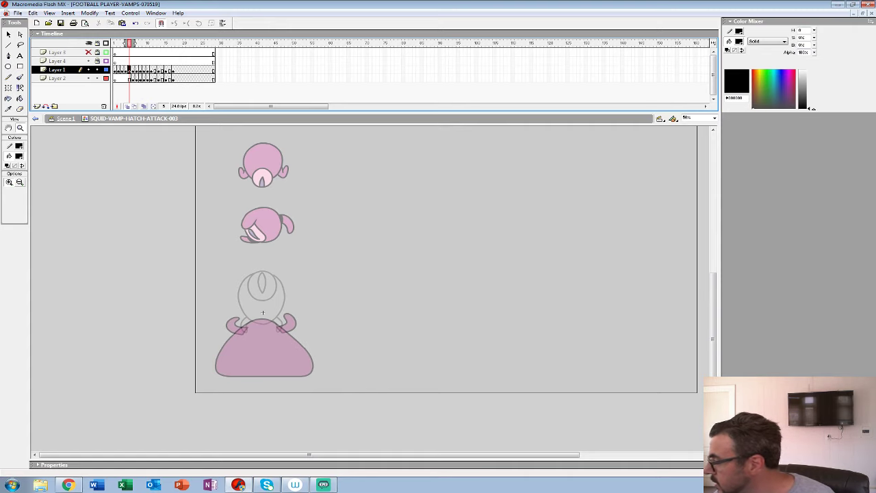
pyautogui.click(262, 312)
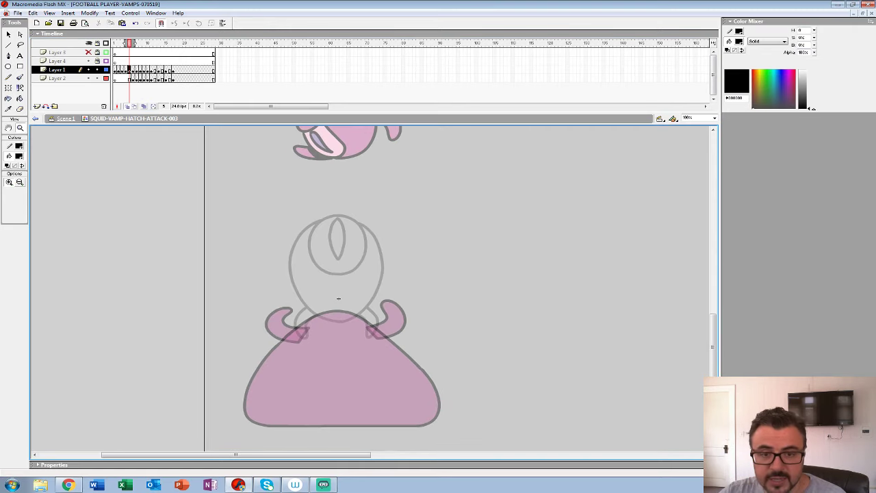
# - Roughly sketch the wide rounded body, large head circle and narrow slit on frame 5 with a small black brush
pyautogui.press('b')
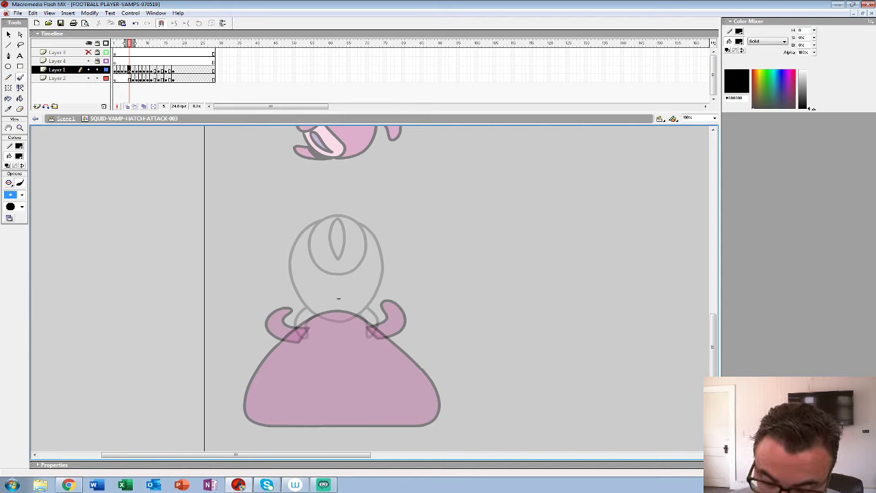
pyautogui.moveTo(316, 303)
pyautogui.mouseDown()
pyautogui.moveTo(297, 358)
pyautogui.moveTo(338, 287)
pyautogui.moveTo(381, 378)
pyautogui.moveTo(331, 289)
pyautogui.moveTo(327, 384)
pyautogui.mouseUp()
pyautogui.moveTo(333, 320)
pyautogui.mouseDown()
pyautogui.moveTo(343, 378)
pyautogui.moveTo(350, 376)
pyautogui.mouseUp()
pyautogui.moveTo(350, 338); pyautogui.dragTo(345, 385)
pyautogui.moveTo(274, 307)
pyautogui.mouseDown()
pyautogui.moveTo(352, 396)
pyautogui.moveTo(268, 320)
pyautogui.moveTo(374, 278)
pyautogui.moveTo(387, 367)
pyautogui.moveTo(409, 340)
pyautogui.moveTo(371, 276)
pyautogui.mouseUp()
pyautogui.hotkey('ctrl', 'z')
pyautogui.hotkey('ctrl', 'z')
pyautogui.moveTo(376, 373)
pyautogui.mouseDown()
pyautogui.moveTo(408, 337)
pyautogui.moveTo(401, 304)
pyautogui.moveTo(358, 271)
pyautogui.moveTo(330, 263)
pyautogui.moveTo(279, 318)
pyautogui.moveTo(317, 379)
pyautogui.mouseUp()
pyautogui.moveTo(317, 379)
pyautogui.mouseDown()
pyautogui.moveTo(290, 370)
pyautogui.moveTo(323, 274)
pyautogui.moveTo(372, 272)
pyautogui.moveTo(281, 305)
pyautogui.moveTo(336, 379)
pyautogui.moveTo(373, 301)
pyautogui.moveTo(336, 355)
pyautogui.mouseUp()
pyautogui.moveTo(344, 325); pyautogui.dragTo(341, 377)
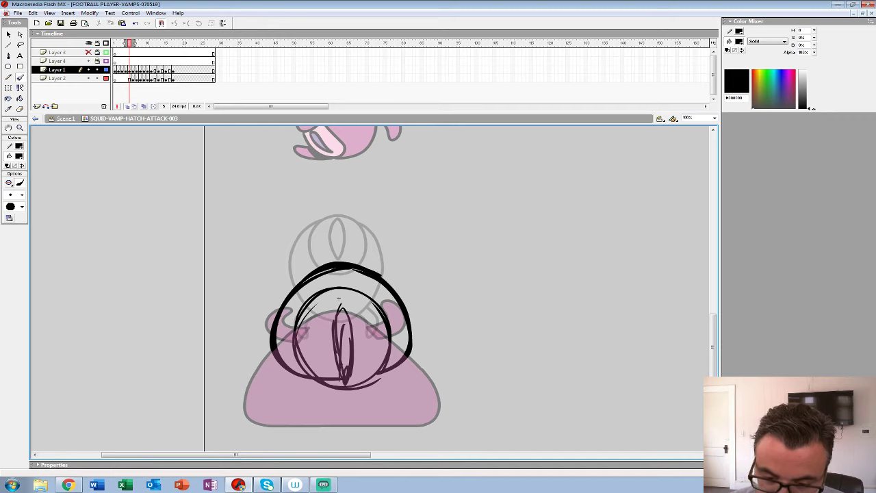
# - Play back the animation at a reduced view to check the rough in-between sketch
pyautogui.click(20, 128)
pyautogui.keyDown('alt'); pyautogui.click(338, 299); pyautogui.keyUp('alt')
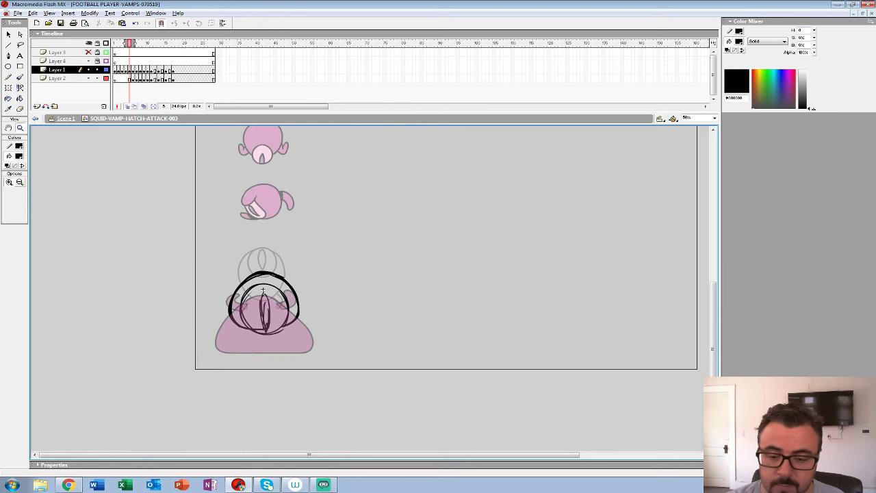
pyautogui.press('Return')
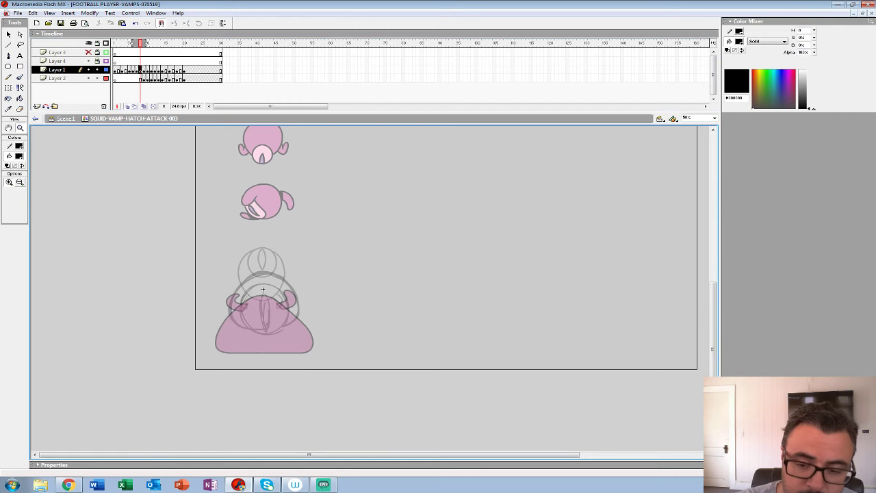
# - Set a larger brush size for inking frame 8 and shrink the timeline to enlarge the drawing area
pyautogui.click(262, 289)
pyautogui.click(285, 270)
pyautogui.moveTo(284, 269); pyautogui.dragTo(291, 232)
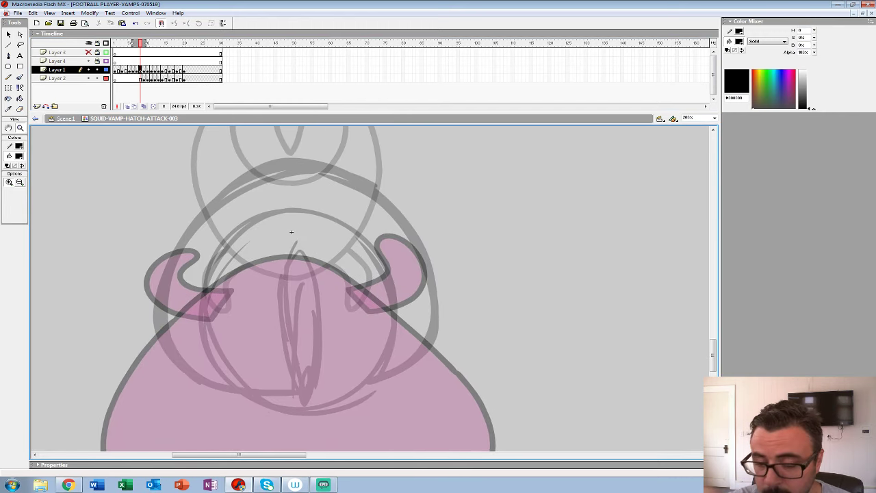
pyautogui.click(291, 232)
pyautogui.click(20, 77)
pyautogui.click(21, 194)
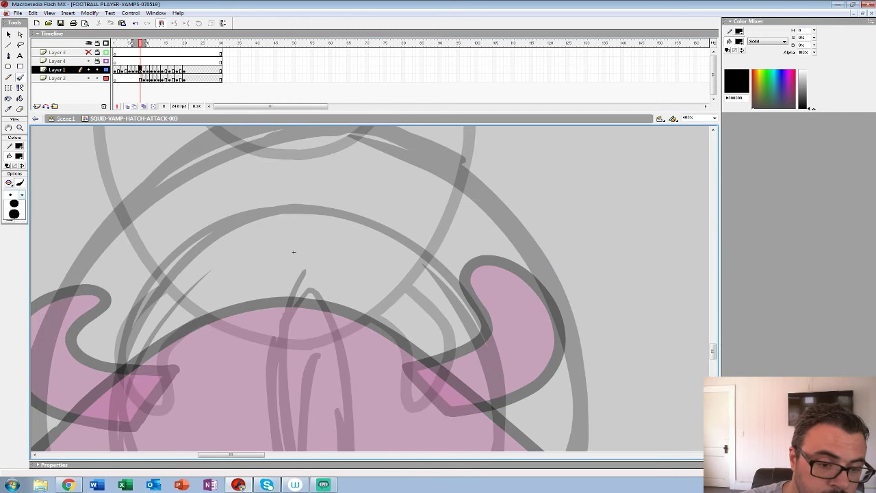
pyautogui.press('Return')
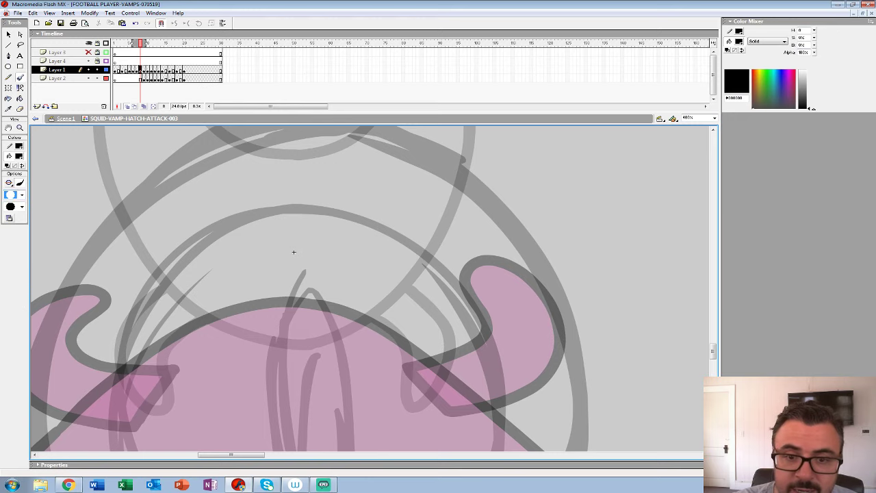
pyautogui.moveTo(301, 112); pyautogui.dragTo(301, 67)
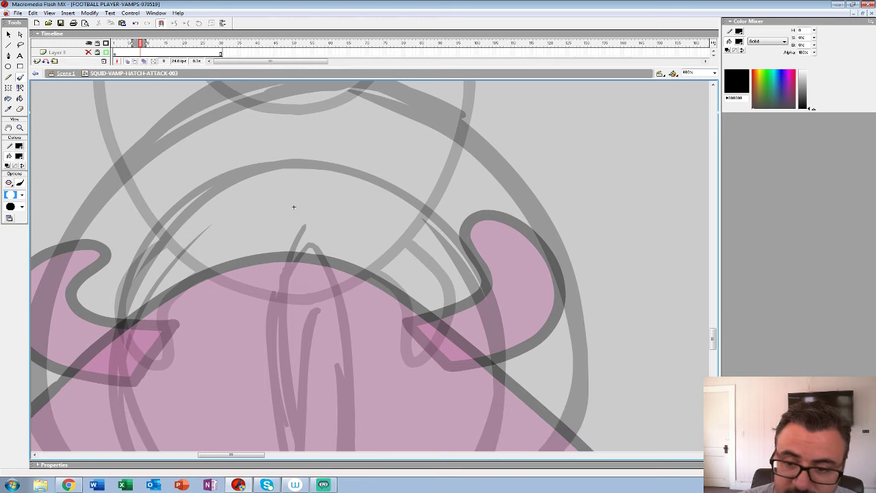
# - Ink the large head circle in black over the onion-skinned rough sketch on frame 8
pyautogui.moveTo(332, 233); pyautogui.dragTo(375, 132)
pyautogui.hotkey('ctrl', 'z')
pyautogui.moveTo(294, 205)
pyautogui.mouseDown()
pyautogui.moveTo(285, 65)
pyautogui.moveTo(309, 94)
pyautogui.moveTo(319, 130)
pyautogui.moveTo(294, 281)
pyautogui.moveTo(332, 405)
pyautogui.mouseUp()
pyautogui.moveTo(315, 78); pyautogui.dragTo(315, 168)
pyautogui.moveTo(360, 128)
pyautogui.mouseDown()
pyautogui.moveTo(304, 124)
pyautogui.moveTo(236, 146)
pyautogui.moveTo(178, 199)
pyautogui.moveTo(139, 296)
pyautogui.mouseUp()
pyautogui.moveTo(315, 168); pyautogui.dragTo(383, 38)
pyautogui.moveTo(209, 164)
pyautogui.mouseDown()
pyautogui.moveTo(221, 266)
pyautogui.moveTo(257, 332)
pyautogui.moveTo(316, 380)
pyautogui.moveTo(403, 402)
pyautogui.moveTo(385, 419)
pyautogui.mouseUp()
pyautogui.moveTo(373, 92); pyautogui.dragTo(244, 207)
pyautogui.moveTo(239, 287); pyautogui.dragTo(221, 120)
pyautogui.moveTo(394, 82)
pyautogui.mouseDown()
pyautogui.moveTo(381, 274)
pyautogui.moveTo(313, 336)
pyautogui.moveTo(230, 363)
pyautogui.moveTo(260, 448)
pyautogui.mouseUp()
# - Ink the tall, pointed central slit inside the head circle in black
pyautogui.moveTo(258, 124)
pyautogui.mouseDown()
pyautogui.moveTo(285, 222)
pyautogui.moveTo(285, 330)
pyautogui.moveTo(267, 416)
pyautogui.mouseUp()
pyautogui.hotkey('ctrl', 'z')
pyautogui.moveTo(260, 126)
pyautogui.mouseDown()
pyautogui.moveTo(299, 268)
pyautogui.moveTo(268, 414)
pyautogui.moveTo(289, 420)
pyautogui.mouseUp()
pyautogui.moveTo(269, 93); pyautogui.dragTo(440, 271)
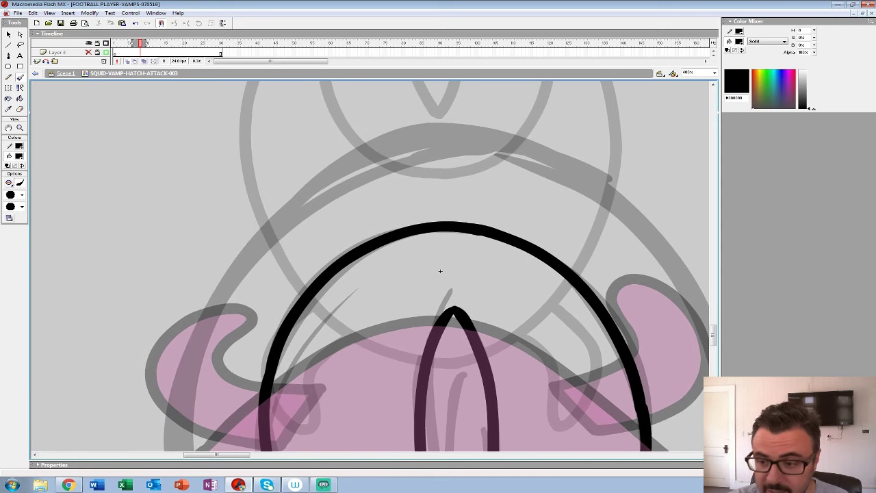
# - Ink the left side of the outer body outline in black around the head circle
pyautogui.moveTo(488, 137)
pyautogui.mouseDown()
pyautogui.moveTo(421, 140)
pyautogui.moveTo(321, 183)
pyautogui.moveTo(498, 143)
pyautogui.moveTo(395, 147)
pyautogui.moveTo(363, 159)
pyautogui.moveTo(246, 253)
pyautogui.mouseUp()
pyautogui.hotkey('ctrl', 'z')
pyautogui.moveTo(440, 271); pyautogui.dragTo(583, 117)
pyautogui.moveTo(387, 102)
pyautogui.mouseDown()
pyautogui.moveTo(461, 430)
pyautogui.moveTo(479, 435)
pyautogui.mouseUp()
pyautogui.moveTo(582, 117)
pyautogui.mouseDown()
pyautogui.moveTo(314, 259)
pyautogui.moveTo(306, 247)
pyautogui.moveTo(198, 236)
pyautogui.mouseUp()
# - Ink the top and right side of the outer body outline, curving it back in to the head circle
pyautogui.click(20, 109)
pyautogui.moveTo(265, 103)
pyautogui.mouseDown()
pyautogui.moveTo(263, 124)
pyautogui.moveTo(267, 103)
pyautogui.moveTo(254, 118)
pyautogui.moveTo(268, 114)
pyautogui.moveTo(315, 138)
pyautogui.mouseUp()
pyautogui.press('b')
pyautogui.hotkey('ctrl', 'z')
pyautogui.moveTo(250, 106)
pyautogui.mouseDown()
pyautogui.moveTo(360, 165)
pyautogui.moveTo(405, 203)
pyautogui.moveTo(466, 291)
pyautogui.mouseUp()
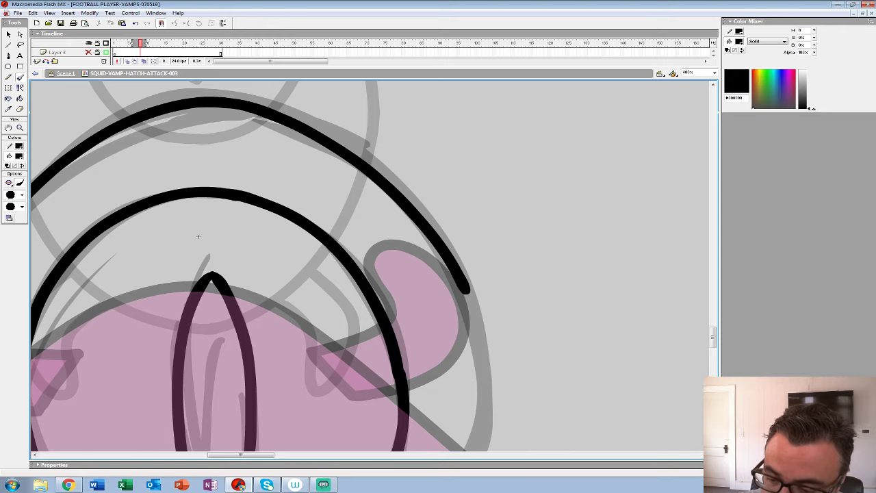
pyautogui.moveTo(198, 236); pyautogui.dragTo(119, 89)
pyautogui.moveTo(388, 148)
pyautogui.mouseDown()
pyautogui.moveTo(406, 215)
pyautogui.moveTo(396, 295)
pyautogui.moveTo(357, 347)
pyautogui.moveTo(293, 381)
pyautogui.mouseUp()
pyautogui.moveTo(118, 89); pyautogui.dragTo(117, 127)
pyautogui.hotkey('ctrl', 'z')
pyautogui.moveTo(388, 180)
pyautogui.mouseDown()
pyautogui.moveTo(405, 276)
pyautogui.moveTo(384, 357)
pyautogui.moveTo(330, 405)
pyautogui.moveTo(273, 430)
pyautogui.mouseUp()
# - Restore the timeline's height so all layers show, with the whole pose in a reduced view
pyautogui.press('z')
pyautogui.hotkey('ctrl', '-')
pyautogui.hotkey('ctrl', '-')
pyautogui.hotkey('ctrl', '-')
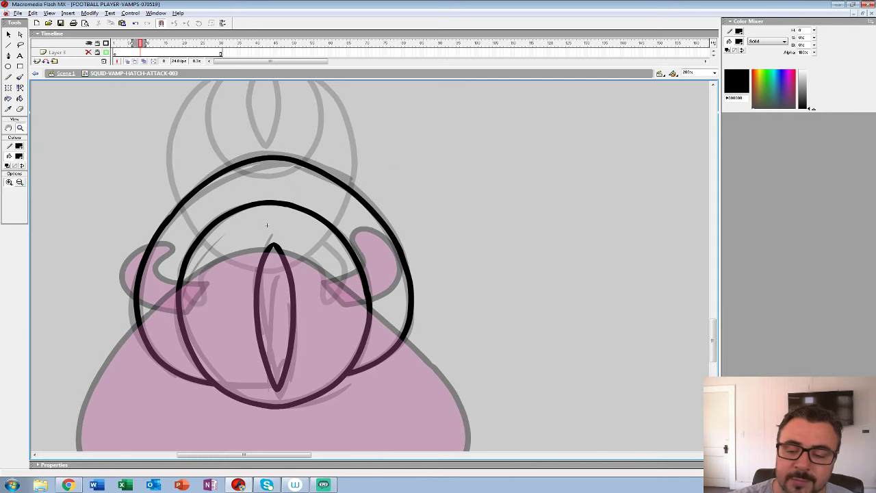
pyautogui.moveTo(137, 66); pyautogui.dragTo(137, 120)
pyautogui.click(137, 69)
# - Remove the leftover rough-sketch frame across all layers, turn off onion skinning and play the animation
pyautogui.press('.')
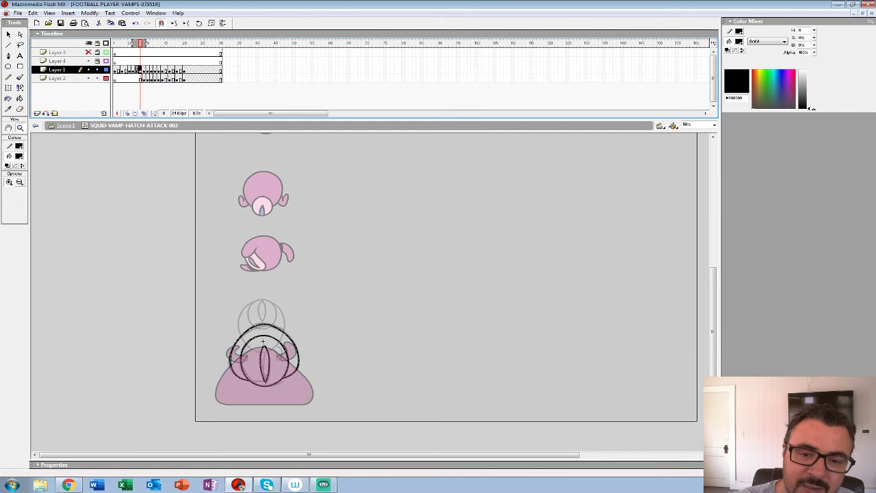
pyautogui.press(',')
pyautogui.press('.')
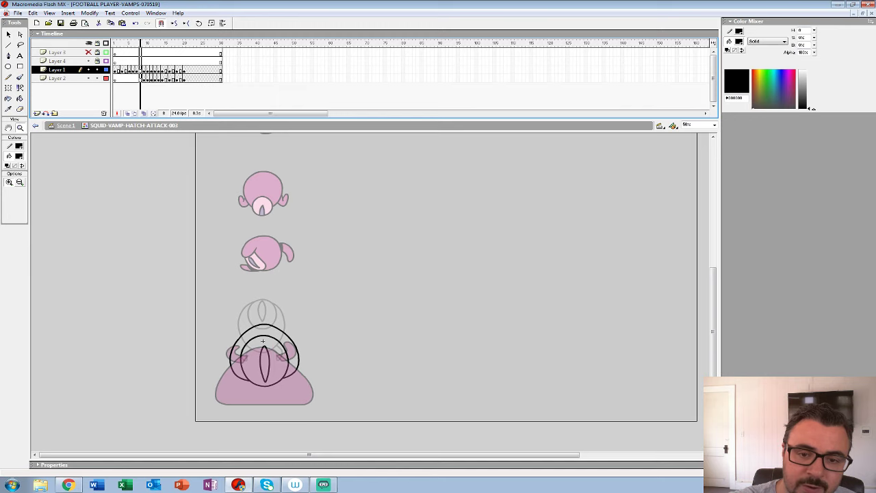
pyautogui.click(262, 340)
pyautogui.press('Delete')
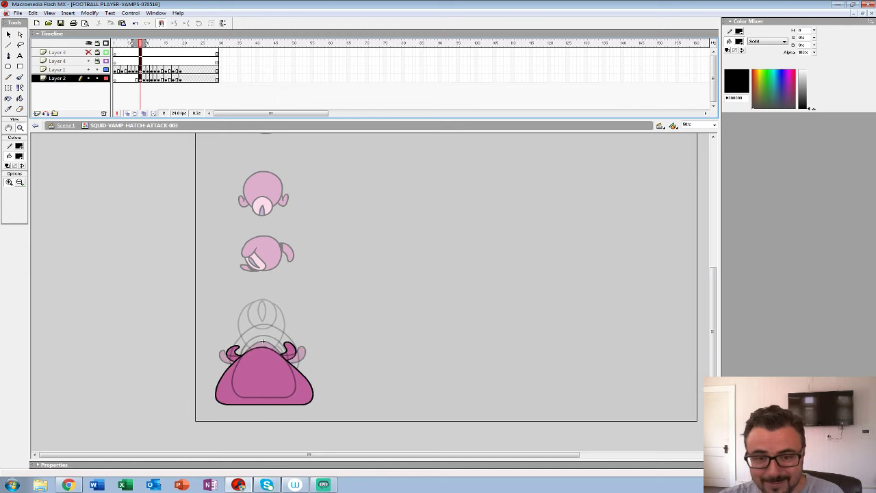
pyautogui.hotkey('alt', 'shift', 'o')
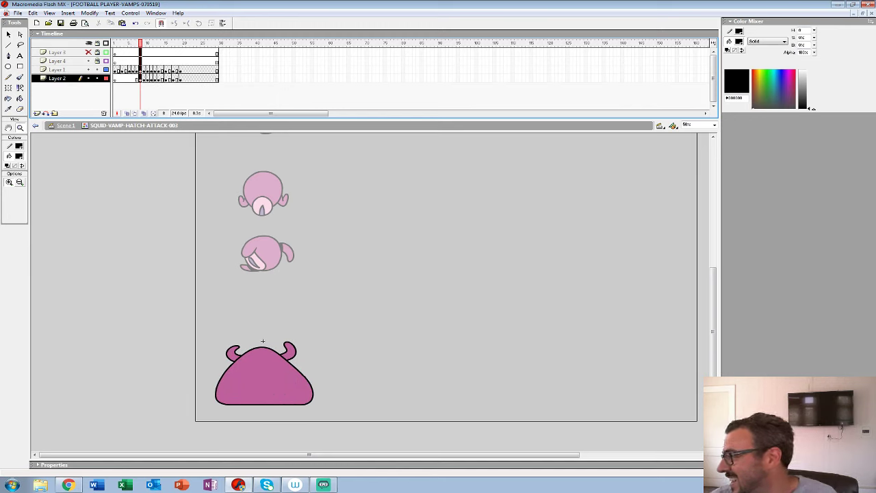
pyautogui.press('Return')
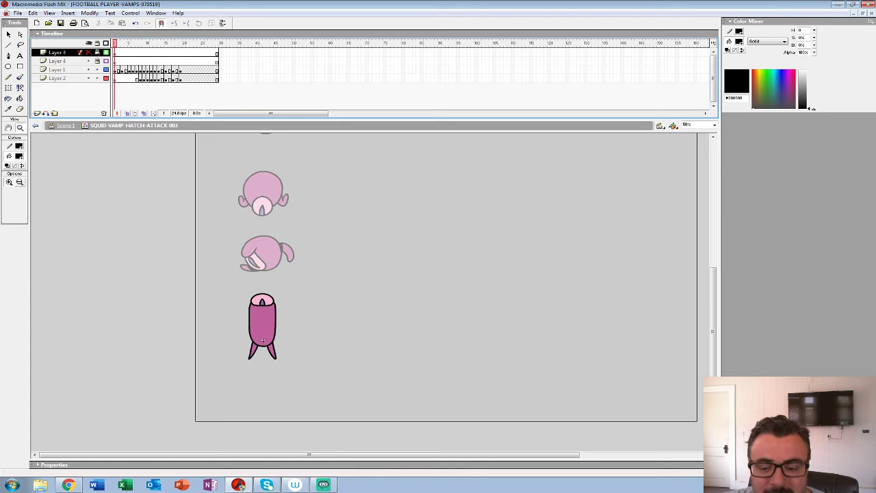
# - Sample the slit's purple from frame 1 and fill the slit on frame 3 with it
pyautogui.click(263, 341)
pyautogui.click(18, 156)
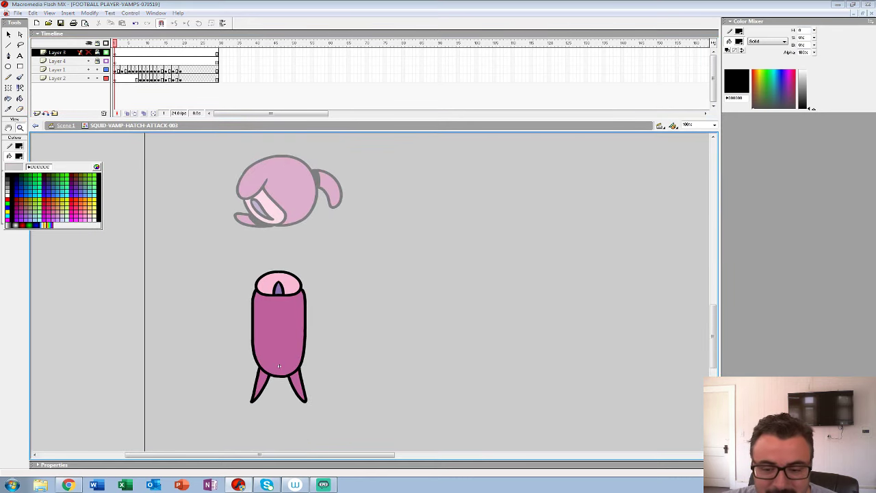
pyautogui.click(279, 290)
pyautogui.press('k')
pyautogui.press('.')
pyautogui.press('.')
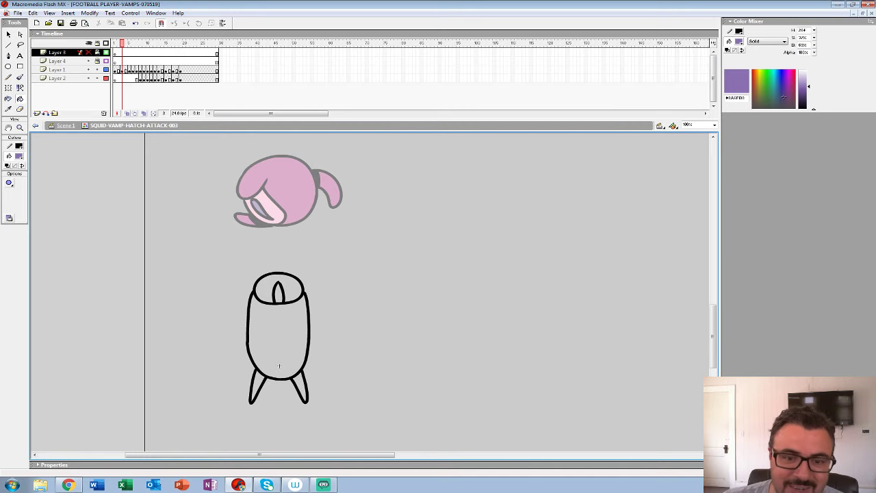
pyautogui.click(122, 69)
pyautogui.click(278, 293)
# - Fill the slits on the remaining inked frames through frame 7 with the same purple
pyautogui.press('.')
pyautogui.press('.')
pyautogui.click(279, 298)
pyautogui.press('.')
pyautogui.click(280, 307)
pyautogui.press('.')
pyautogui.click(283, 411)
pyautogui.scroll(-3, 287, 278)
pyautogui.press('.')
# - Sample the head's light pink from frame 1 and fill the head oval on frame 3 with it
pyautogui.press(',')
pyautogui.press(',')
pyautogui.press(',')
pyautogui.press(',')
pyautogui.press(',')
pyautogui.press(',')
pyautogui.press(',')
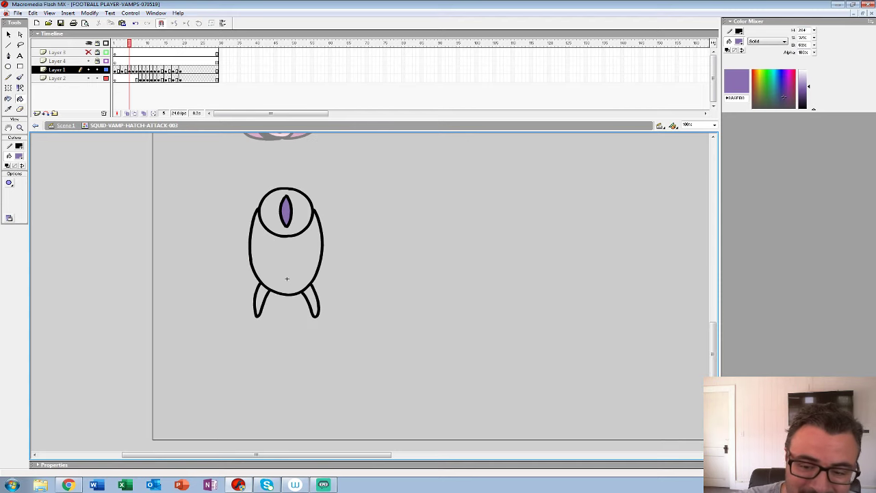
pyautogui.click(18, 156)
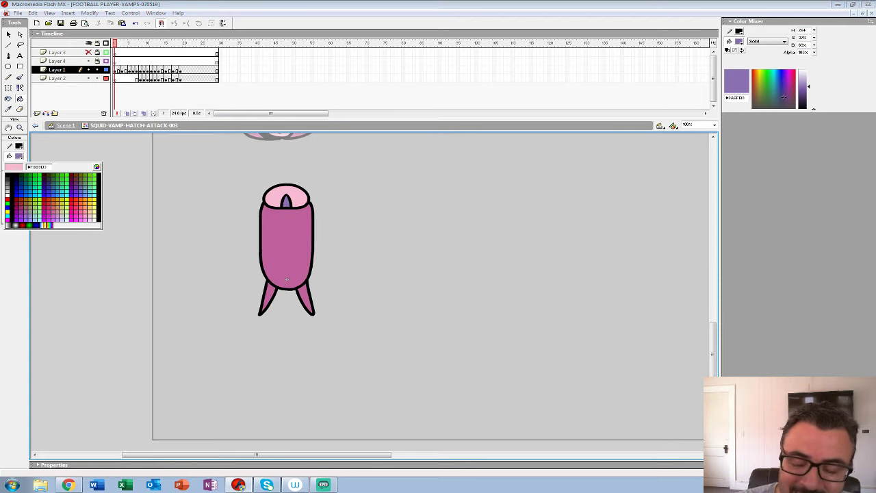
pyautogui.click(274, 197)
pyautogui.press('.')
pyautogui.press('.')
pyautogui.click(273, 202)
# - Fill the head circles on frames 5 through 7 with the same light pink
pyautogui.press('.')
pyautogui.press('.')
pyautogui.press('.')
pyautogui.press('.')
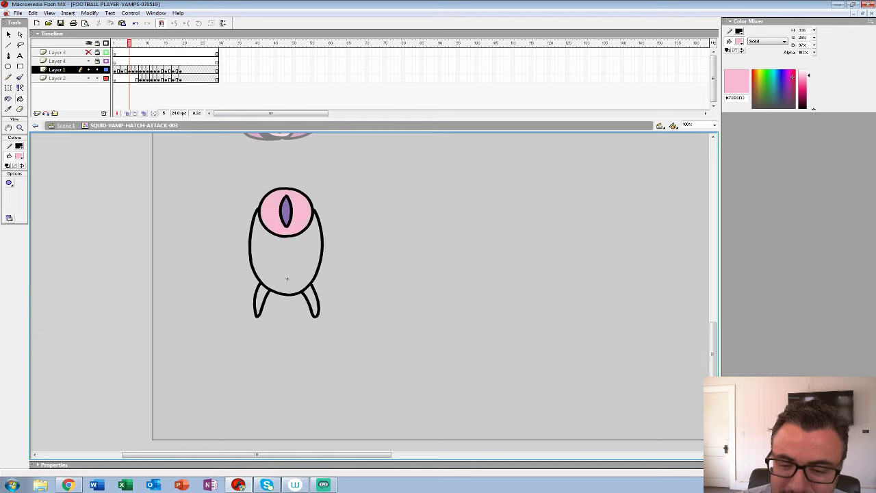
pyautogui.press('.')
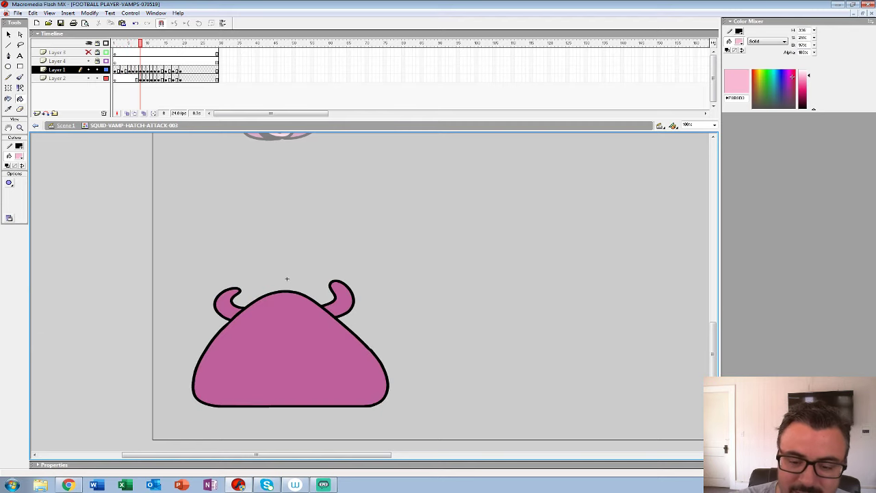
# - Sample the dark pink body colour from frame 8 and fill the outer body on frame 7 with it
pyautogui.click(19, 156)
pyautogui.click(286, 308)
pyautogui.press(',')
pyautogui.click(287, 257)
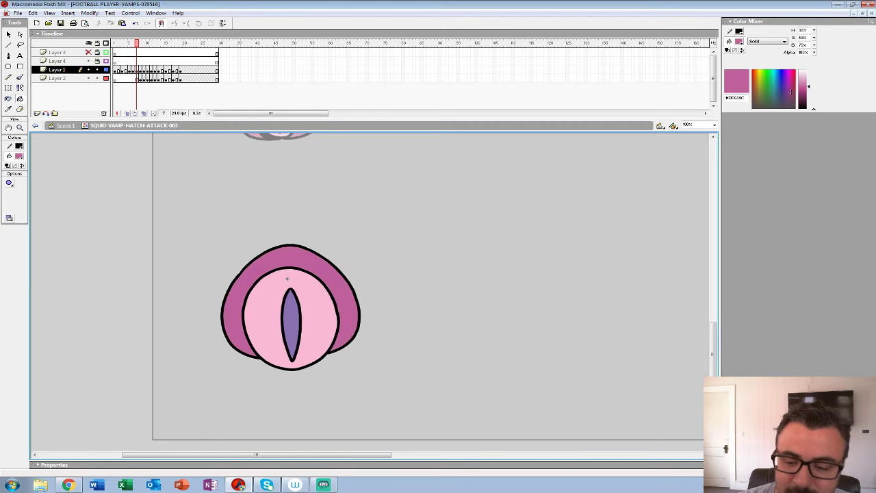
# - Fill the outer body and both legs on frame 6 with the same dark pink
pyautogui.press(',')
pyautogui.click(286, 279)
pyautogui.moveTo(286, 279); pyautogui.dragTo(291, 294)
pyautogui.click(324, 318)
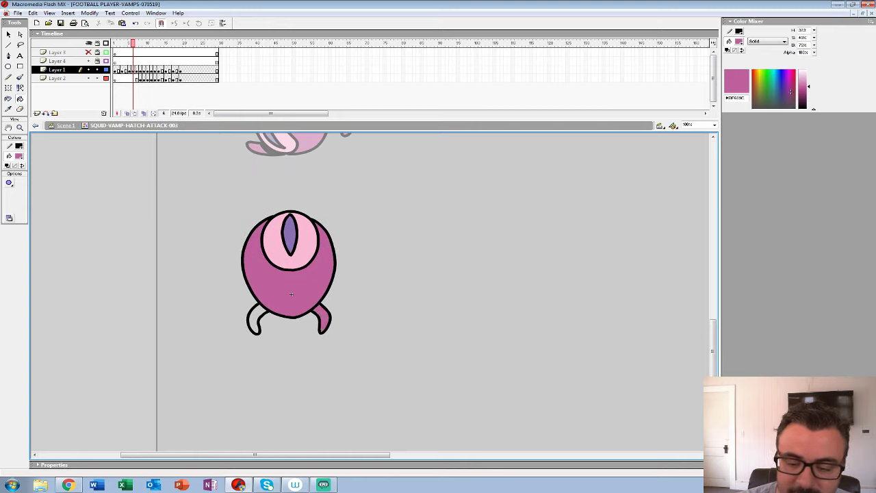
pyautogui.click(254, 320)
# - Fill the main body shapes on frames 5 and 4 with the same dark pink
pyautogui.press(',')
pyautogui.click(291, 295)
pyautogui.press(',')
pyautogui.click(291, 294)
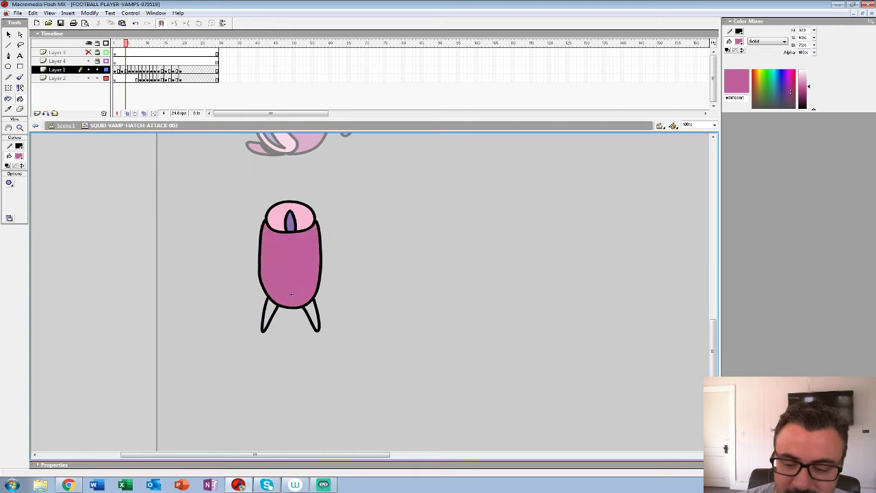
pyautogui.press(',')
pyautogui.press(',')
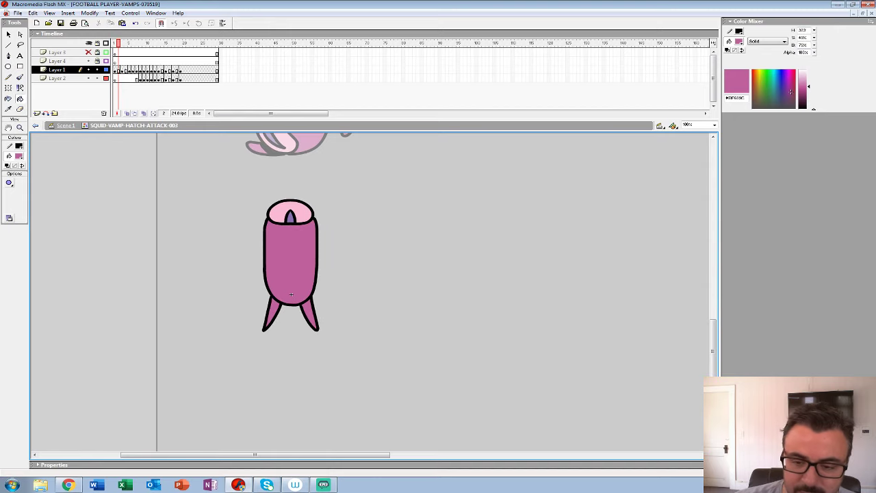
# - Play the hatch animation from frame 1 at 25% magnification to check the coloured frames in motion
pyautogui.press('z')
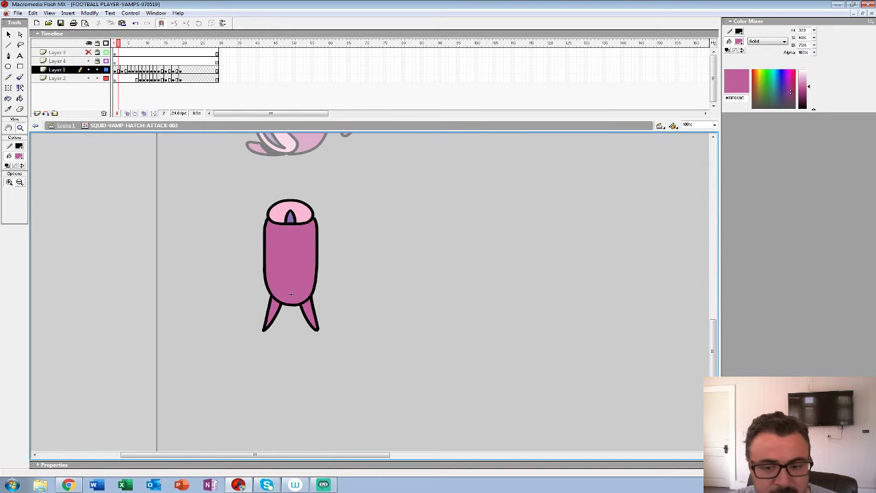
pyautogui.keyDown('alt'); pyautogui.click(291, 294); pyautogui.keyUp('alt')
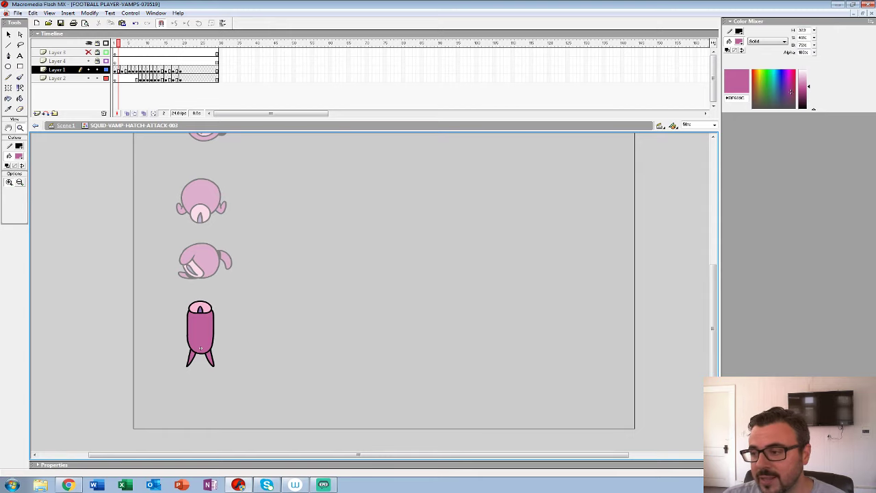
pyautogui.hotkey('ctrl', '-')
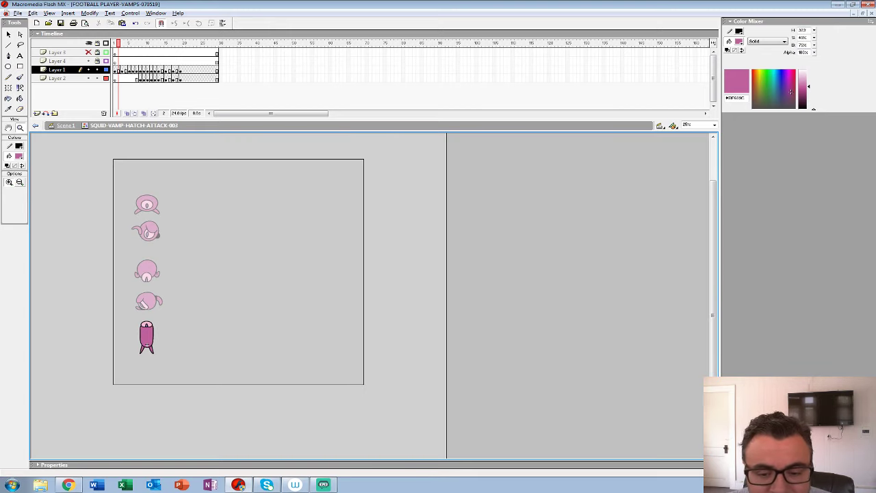
pyautogui.press(',')
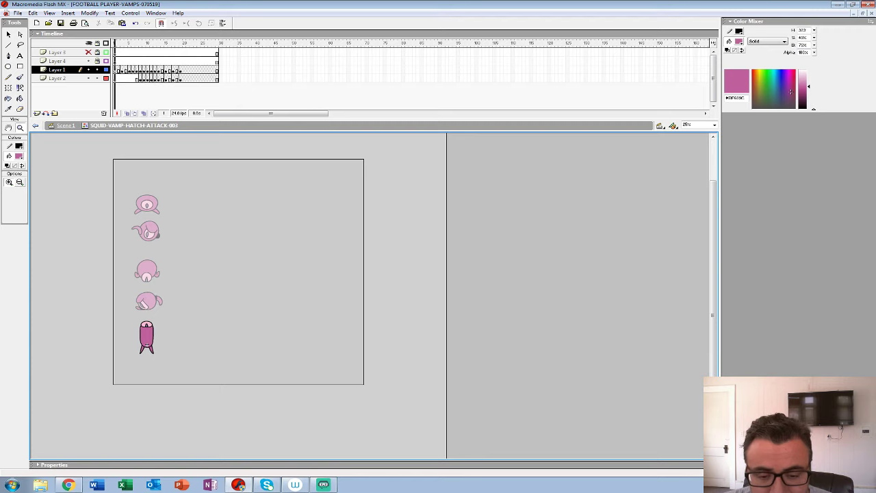
pyautogui.press('Return')
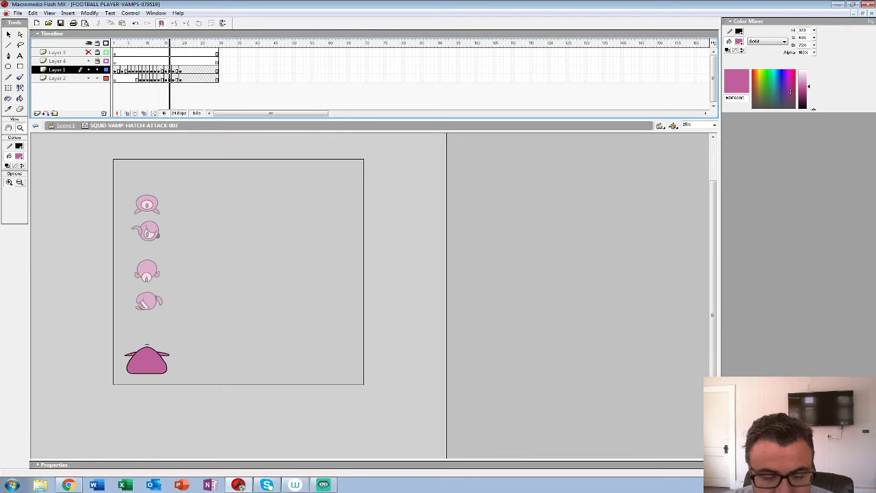
# - Return to the main scene, open the SQUID-VAMP-HATCH-IDLE symbol and copy the artwork in its first Layer 1 frame
pyautogui.hotkey('ctrl', '=')
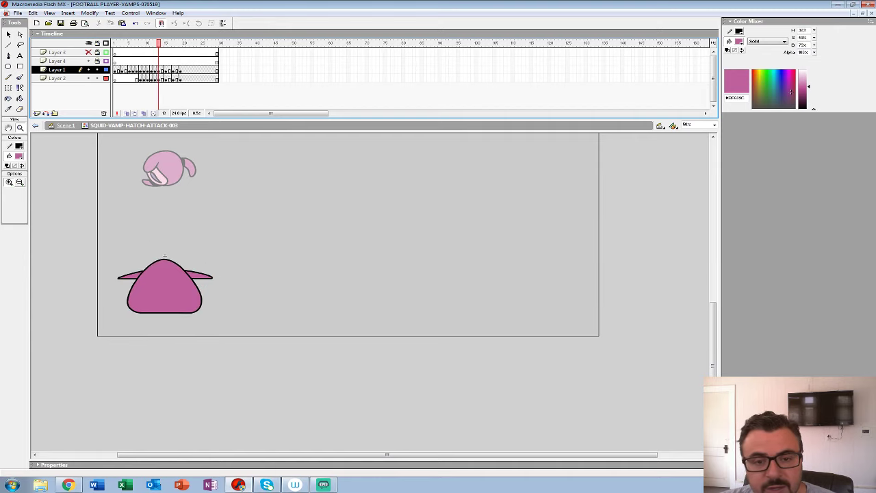
pyautogui.hotkey('ctrl', 'e')
pyautogui.moveTo(370, 164); pyautogui.dragTo(353, 378)
pyautogui.press('v')
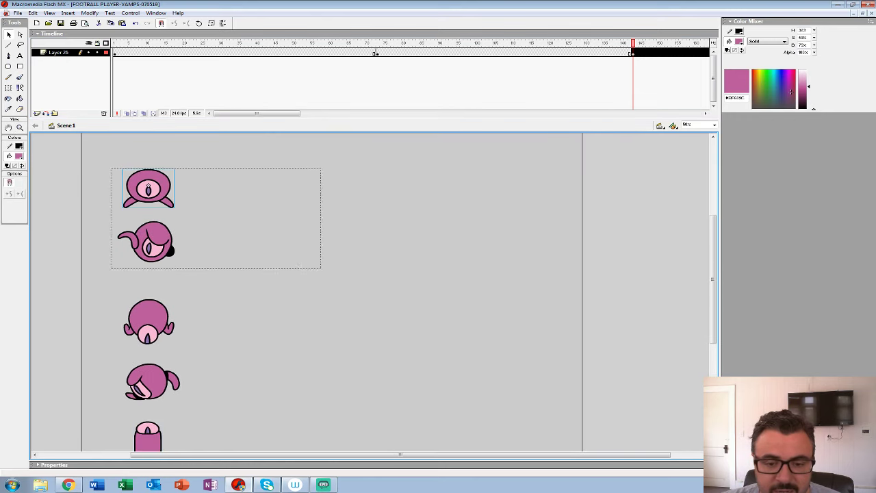
pyautogui.doubleClick(148, 189)
pyautogui.click(115, 61)
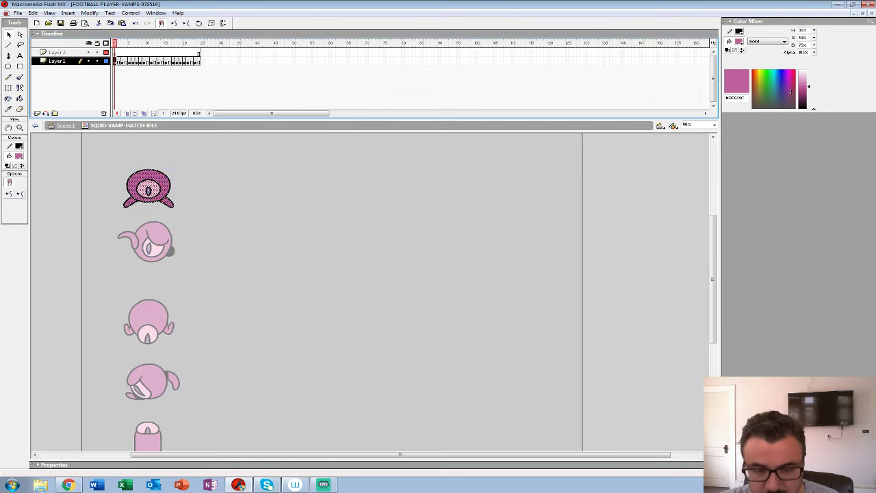
# - Return to the main scene and open the tall squid's SQUID-VAMP-HATCH-ATTACK-003 symbol for editing
pyautogui.hotkey('ctrl', 'e')
pyautogui.moveTo(343, 342); pyautogui.dragTo(367, 191)
pyautogui.rightClick(173, 317)
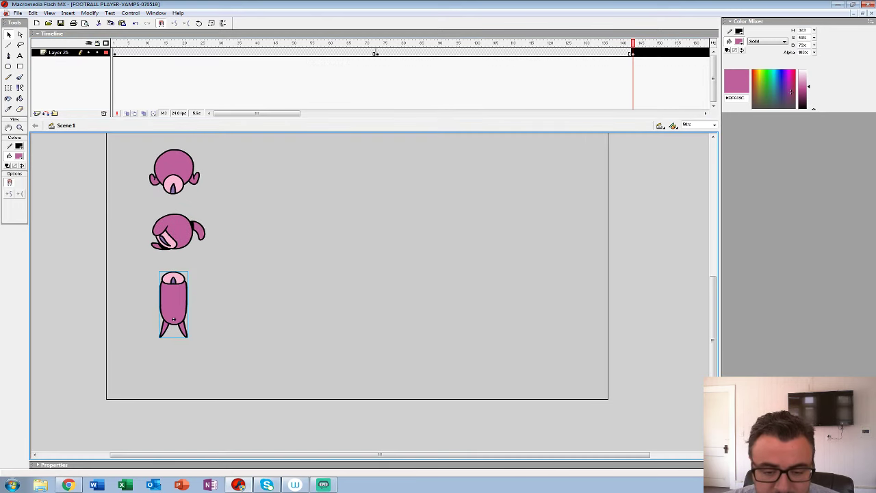
pyautogui.click(194, 227)
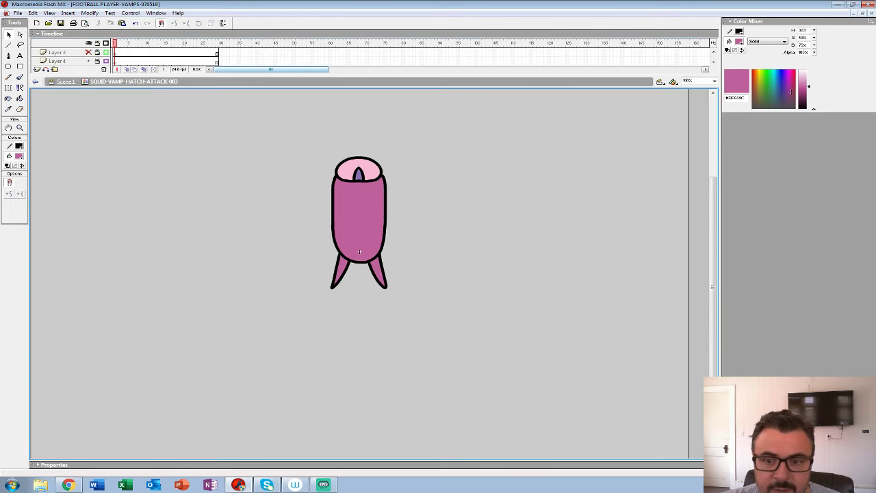
# - Shift the Layer 1 and Layer 2 animation frames two frames later and paste the idle pose in place in Layer 1's first frame
pyautogui.moveTo(115, 70); pyautogui.dragTo(188, 78)
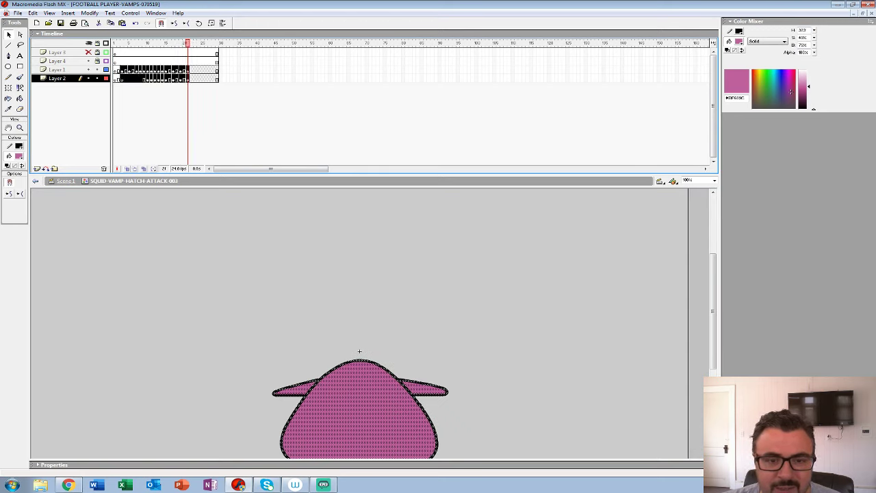
pyautogui.click(115, 78)
pyautogui.click(115, 70)
pyautogui.hotkey('ctrl', 'shift', 'v')
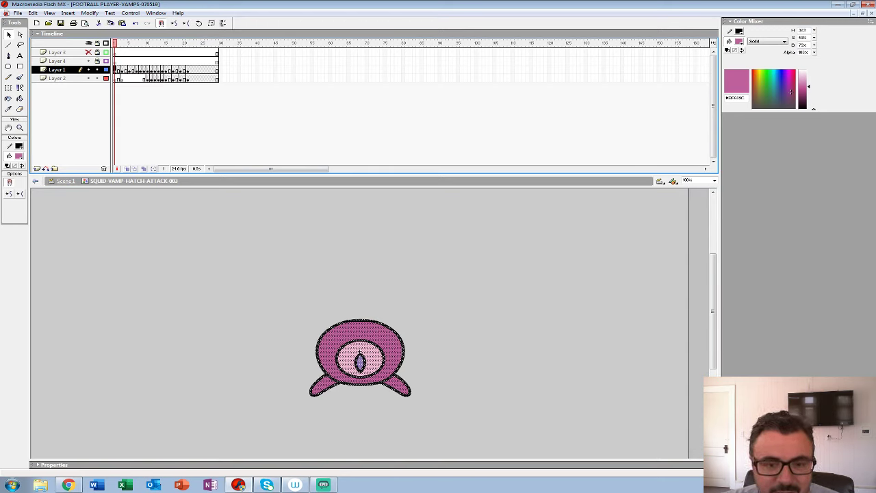
# - With a smaller black brush, draw the in-between squid's round eye and pupil on the blank frame 2 of Layer 1, using onion skin
pyautogui.press('.')
pyautogui.press('.')
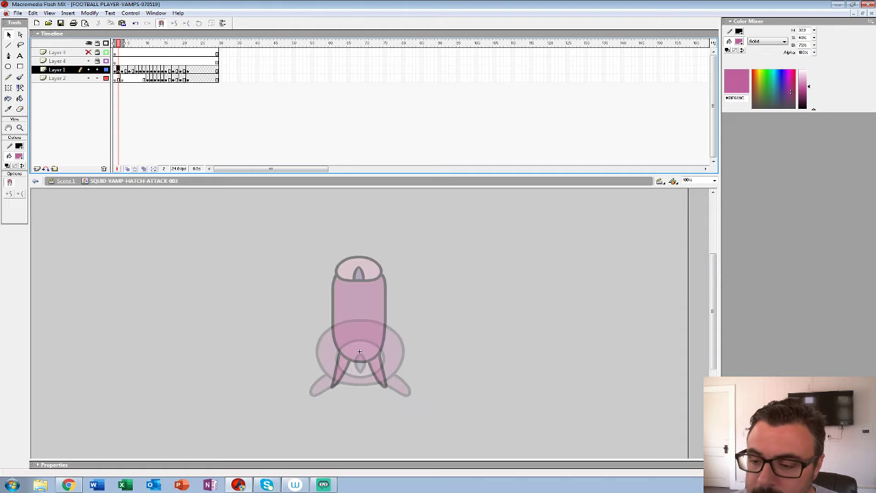
pyautogui.moveTo(373, 175); pyautogui.dragTo(373, 147)
pyautogui.click(20, 77)
pyautogui.click(14, 195)
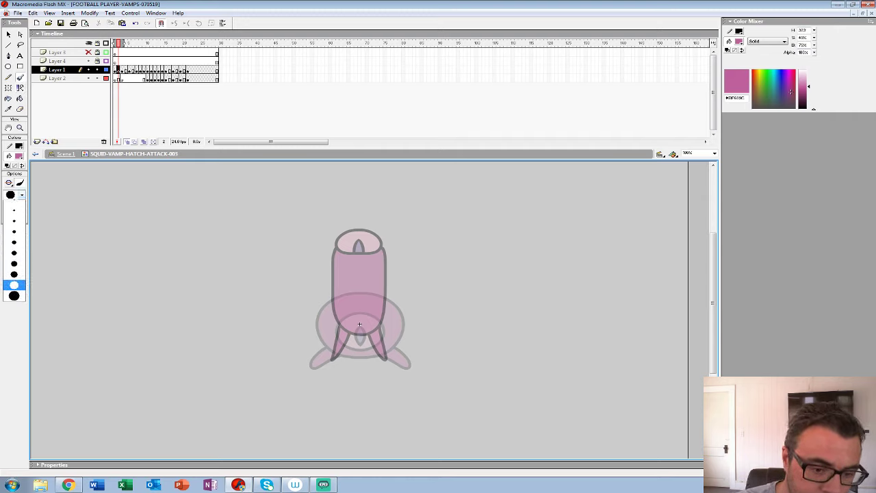
pyautogui.click(14, 226)
pyautogui.moveTo(368, 372); pyautogui.dragTo(343, 341)
pyautogui.hotkey('ctrl', 'z')
pyautogui.click(18, 156)
pyautogui.click(360, 323)
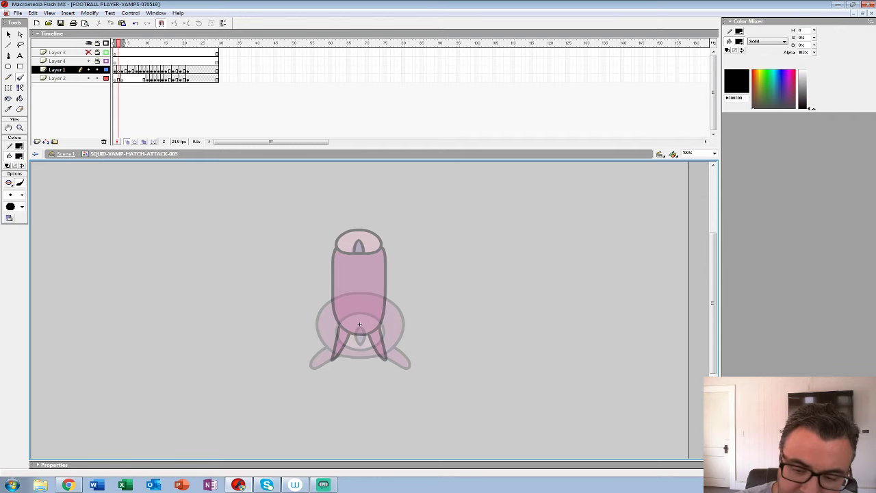
pyautogui.moveTo(338, 354)
pyautogui.mouseDown()
pyautogui.moveTo(364, 367)
pyautogui.moveTo(340, 338)
pyautogui.mouseUp()
pyautogui.hotkey('ctrl', 'z')
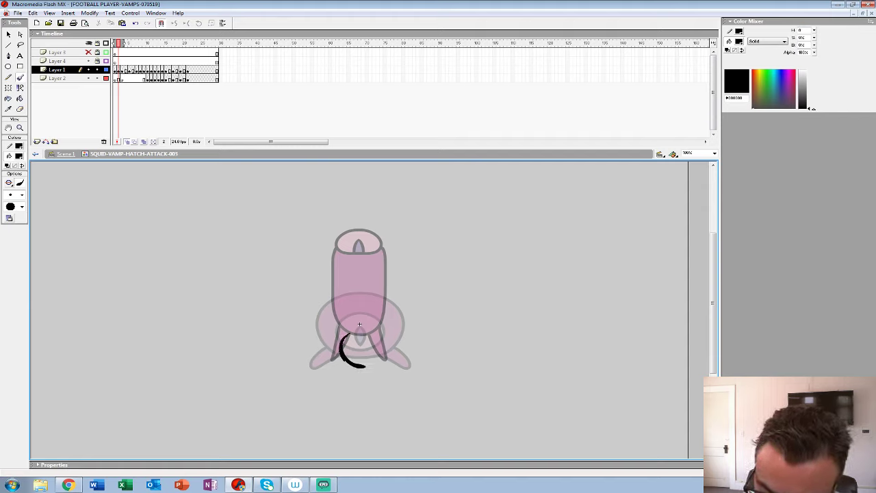
pyautogui.moveTo(381, 361)
pyautogui.mouseDown()
pyautogui.moveTo(364, 329)
pyautogui.moveTo(345, 336)
pyautogui.moveTo(370, 359)
pyautogui.mouseUp()
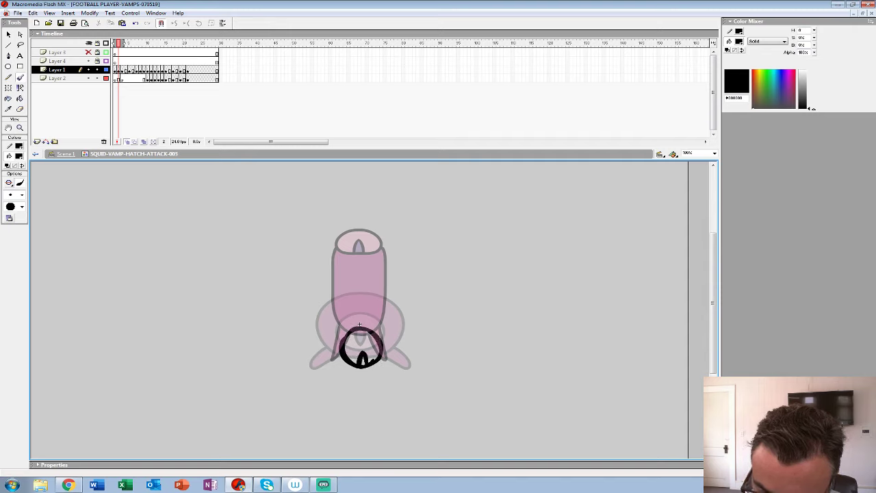
# - Brush the left half of the squid's head outline and its left tentacle around the eye
pyautogui.moveTo(352, 293)
pyautogui.mouseDown()
pyautogui.moveTo(323, 329)
pyautogui.moveTo(338, 354)
pyautogui.mouseUp()
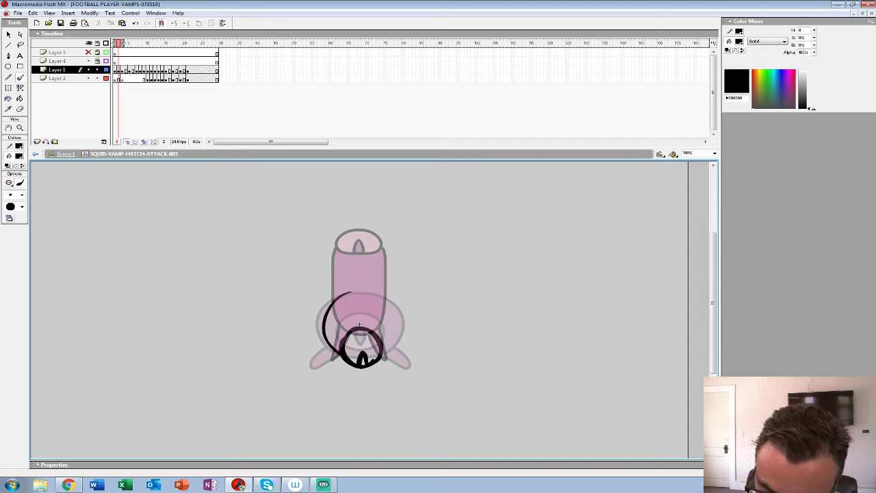
pyautogui.moveTo(340, 296)
pyautogui.mouseDown()
pyautogui.moveTo(364, 293)
pyautogui.moveTo(323, 316)
pyautogui.moveTo(340, 352)
pyautogui.mouseUp()
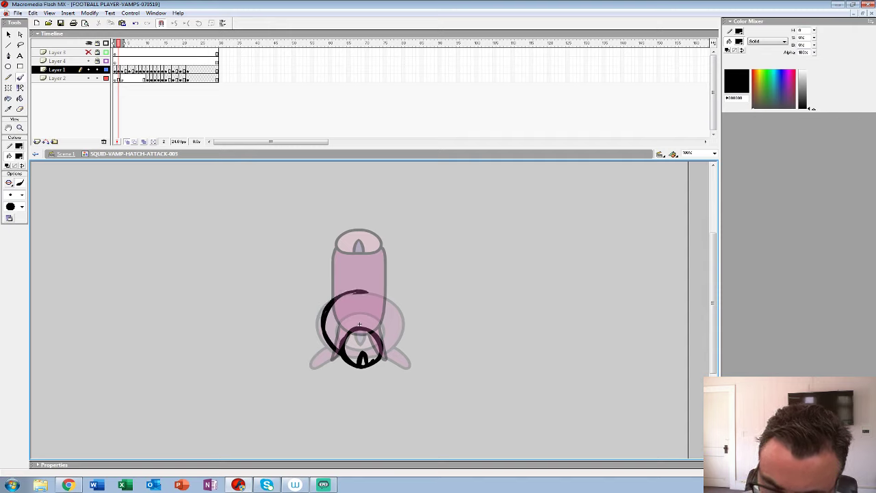
pyautogui.hotkey('ctrl', 'y')
pyautogui.hotkey('ctrl', 'z')
pyautogui.moveTo(332, 348)
pyautogui.mouseDown()
pyautogui.moveTo(319, 366)
pyautogui.moveTo(338, 353)
pyautogui.mouseUp()
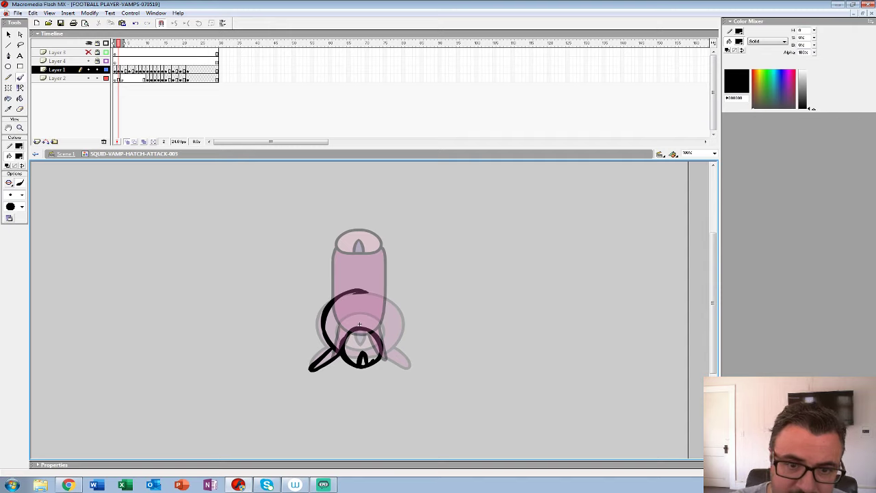
# - Duplicate the half-drawn squid, flip the copy horizontally and shift it right to complete a symmetrical outline
pyautogui.hotkey('ctrl', 'a')
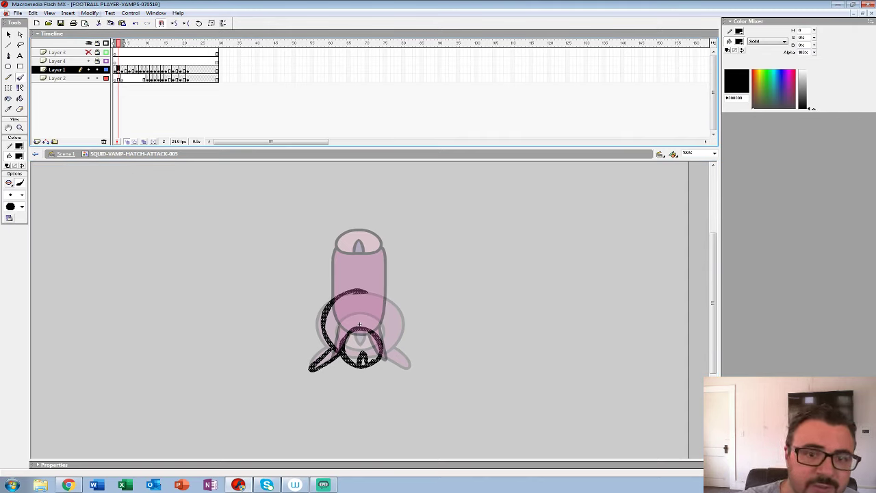
pyautogui.click(89, 12)
pyautogui.moveTo(102, 133)
pyautogui.click(164, 223)
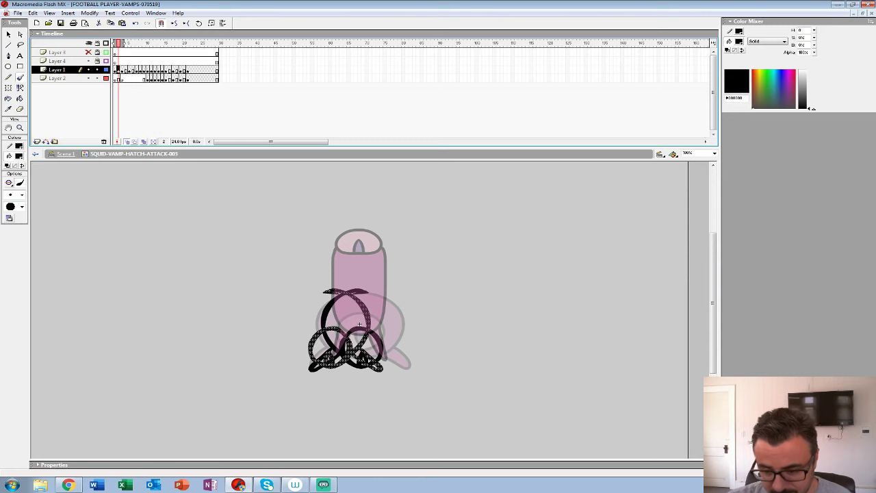
pyautogui.hotkey('shift', 'Right')
pyautogui.hotkey('shift', 'Right')
pyautogui.hotkey('shift', 'Right')
pyautogui.hotkey('shift', 'Right')
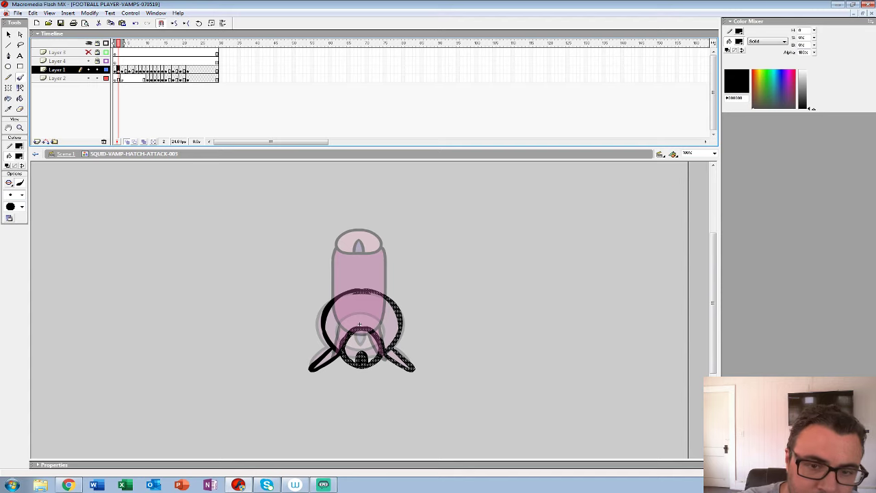
# - Check the pose against its neighbouring frames and clean up the outlines of the eye, pupil, head and tentacles with a larger brush
pyautogui.press('.')
pyautogui.press(',')
pyautogui.press(',')
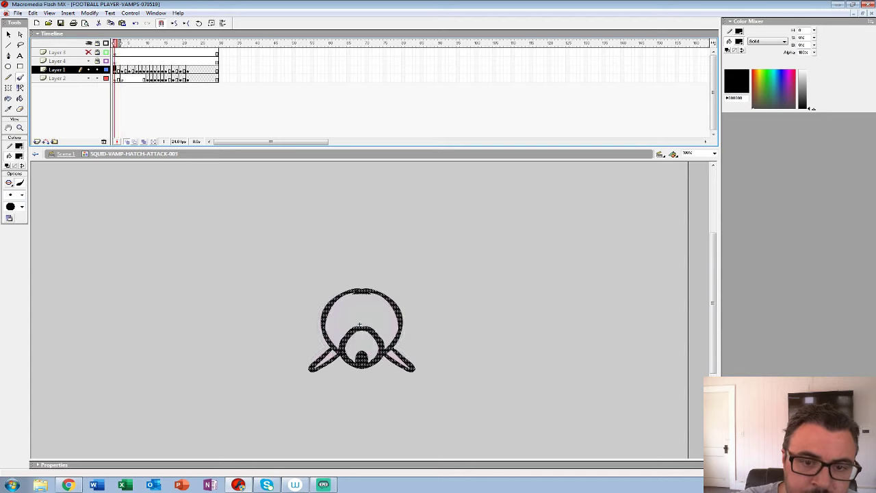
pyautogui.press('.')
pyautogui.press('z')
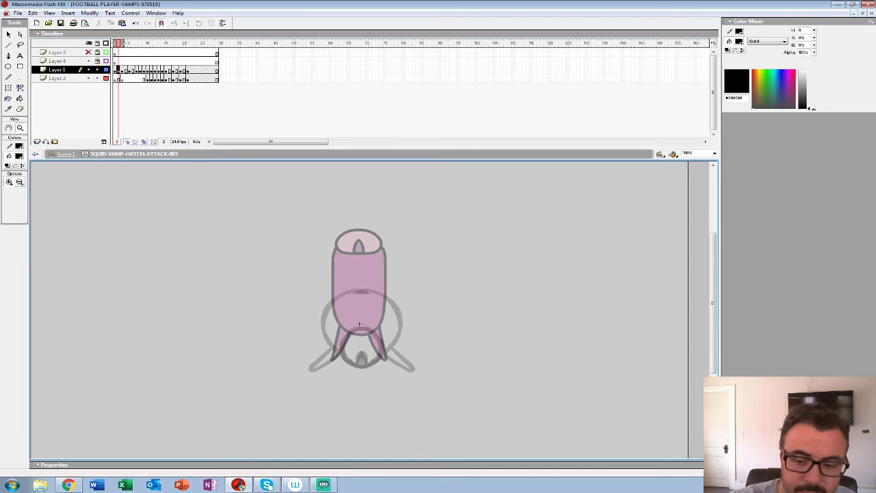
pyautogui.click(359, 324)
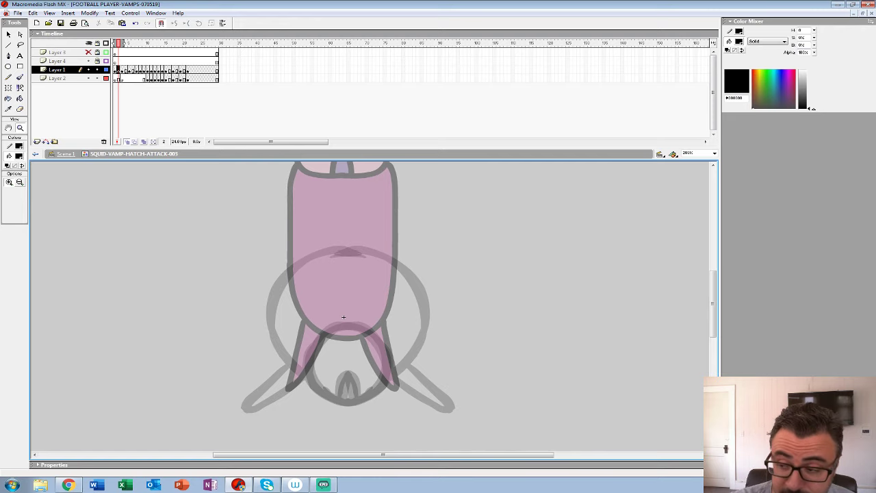
pyautogui.click(343, 317)
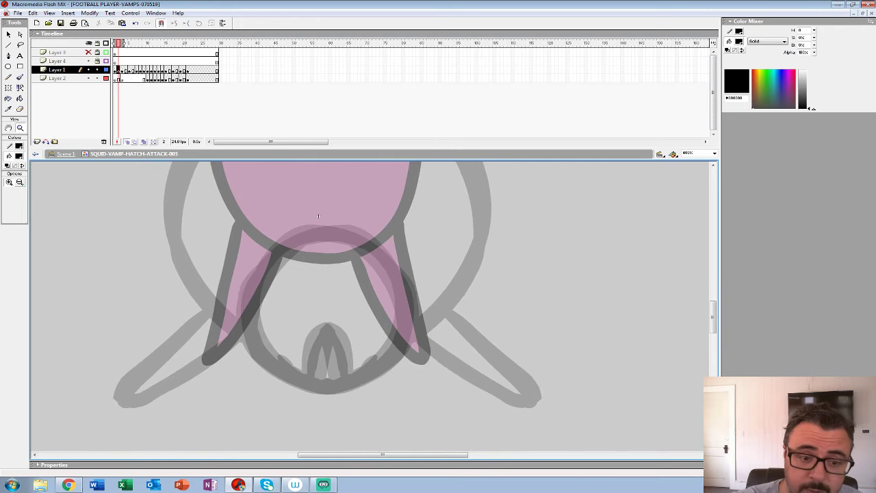
pyautogui.press('b')
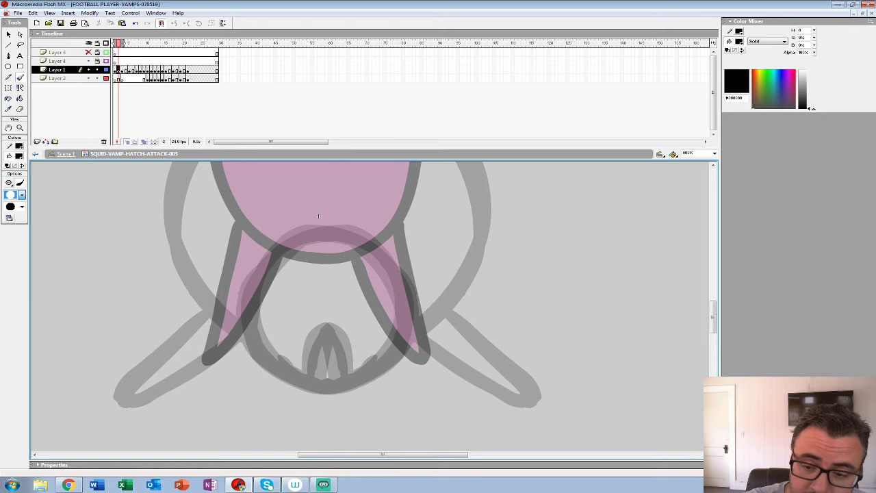
pyautogui.moveTo(328, 234)
pyautogui.mouseDown()
pyautogui.moveTo(264, 262)
pyautogui.moveTo(251, 286)
pyautogui.moveTo(251, 334)
pyautogui.moveTo(286, 378)
pyautogui.moveTo(339, 387)
pyautogui.moveTo(380, 369)
pyautogui.moveTo(412, 317)
pyautogui.moveTo(391, 260)
pyautogui.moveTo(349, 232)
pyautogui.moveTo(325, 232)
pyautogui.mouseUp()
pyautogui.moveTo(311, 383)
pyautogui.mouseDown()
pyautogui.moveTo(329, 324)
pyautogui.moveTo(344, 382)
pyautogui.mouseUp()
pyautogui.moveTo(319, 215)
pyautogui.mouseDown()
pyautogui.moveTo(353, 279)
pyautogui.moveTo(396, 306)
pyautogui.mouseUp()
pyautogui.moveTo(423, 169)
pyautogui.mouseDown()
pyautogui.moveTo(379, 167)
pyautogui.moveTo(325, 183)
pyautogui.moveTo(270, 228)
pyautogui.moveTo(246, 281)
pyautogui.moveTo(250, 329)
pyautogui.moveTo(276, 382)
pyautogui.moveTo(327, 426)
pyautogui.moveTo(375, 243)
pyautogui.moveTo(297, 326)
pyautogui.moveTo(335, 318)
pyautogui.moveTo(420, 266)
pyautogui.mouseUp()
pyautogui.moveTo(472, 205); pyautogui.dragTo(302, 342)
pyautogui.moveTo(322, 282); pyautogui.dragTo(229, 312)
pyautogui.moveTo(238, 177)
pyautogui.mouseDown()
pyautogui.moveTo(319, 197)
pyautogui.moveTo(359, 230)
pyautogui.moveTo(389, 288)
pyautogui.moveTo(387, 356)
pyautogui.moveTo(355, 406)
pyautogui.moveTo(325, 429)
pyautogui.moveTo(294, 259)
pyautogui.moveTo(375, 336)
pyautogui.moveTo(337, 329)
pyautogui.moveTo(254, 281)
pyautogui.mouseUp()
pyautogui.moveTo(160, 156); pyautogui.dragTo(167, 190)
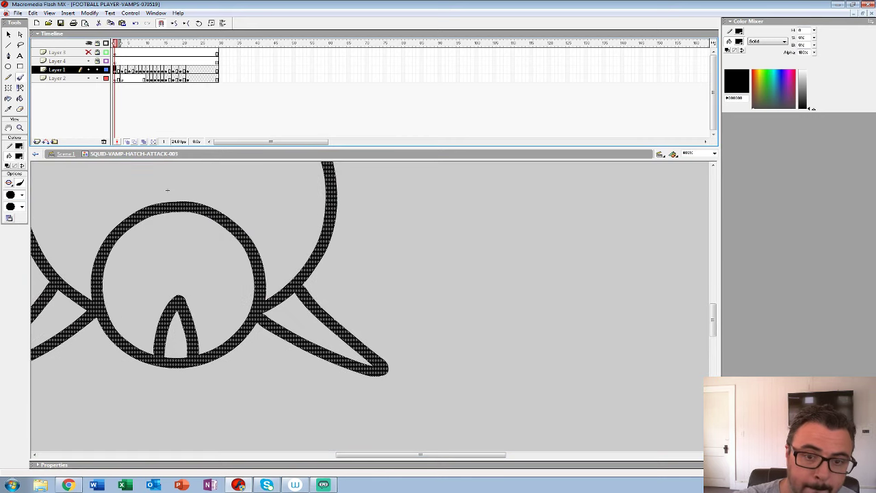
# - On frame 2 of Layer 1, sketch the left side of the stretched eye and the tall pupil with a smaller black brush
pyautogui.press('z')
pyautogui.keyDown('alt'); pyautogui.click(317, 244); pyautogui.keyUp('alt')
pyautogui.keyDown('alt'); pyautogui.click(316, 245); pyautogui.keyUp('alt')
pyautogui.keyDown('alt'); pyautogui.click(317, 244); pyautogui.keyUp('alt')
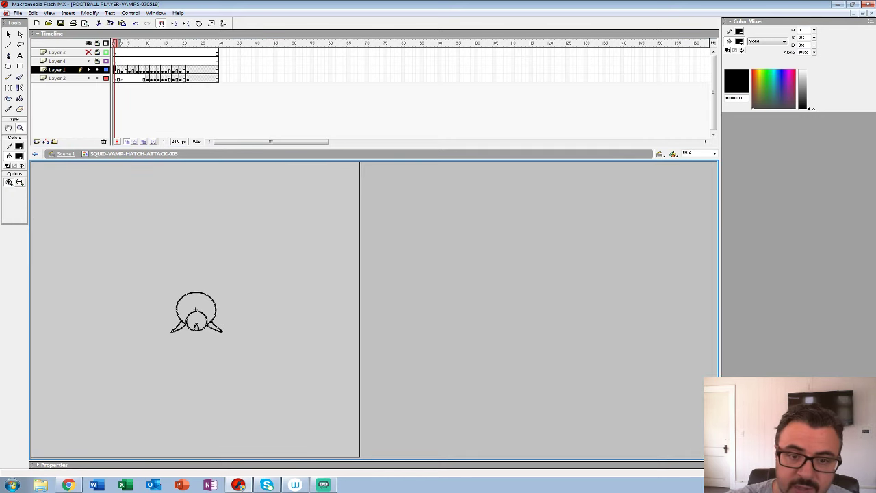
pyautogui.press('.')
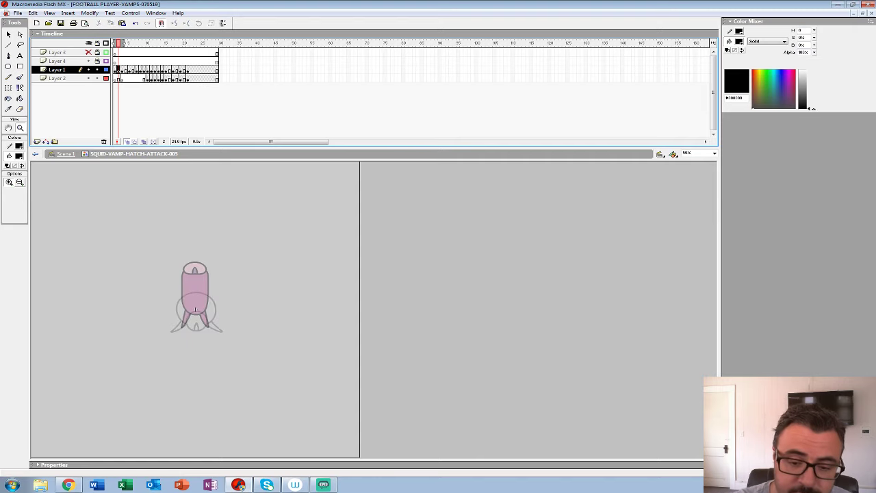
pyautogui.click(195, 312)
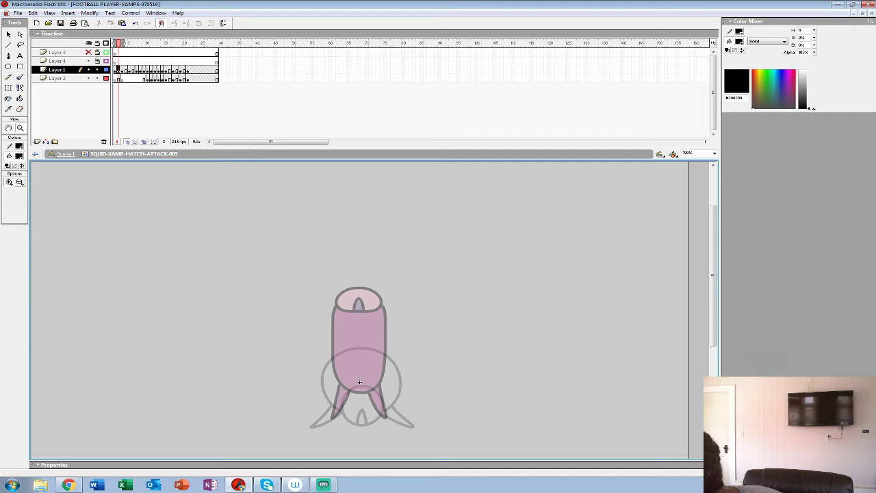
pyautogui.click(359, 382)
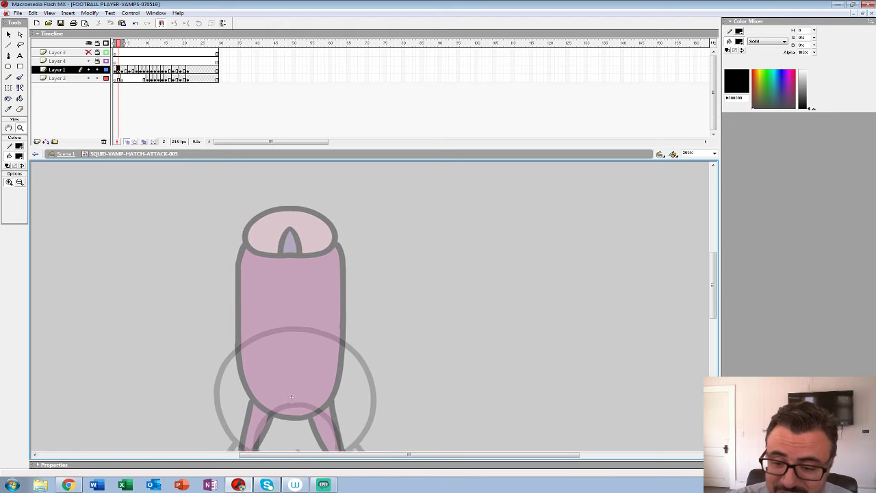
pyautogui.press('b')
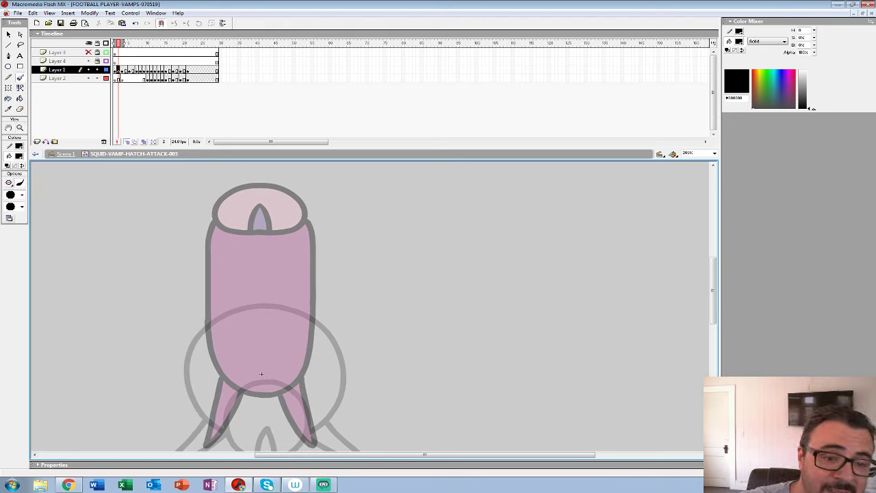
pyautogui.click(21, 195)
pyautogui.click(12, 236)
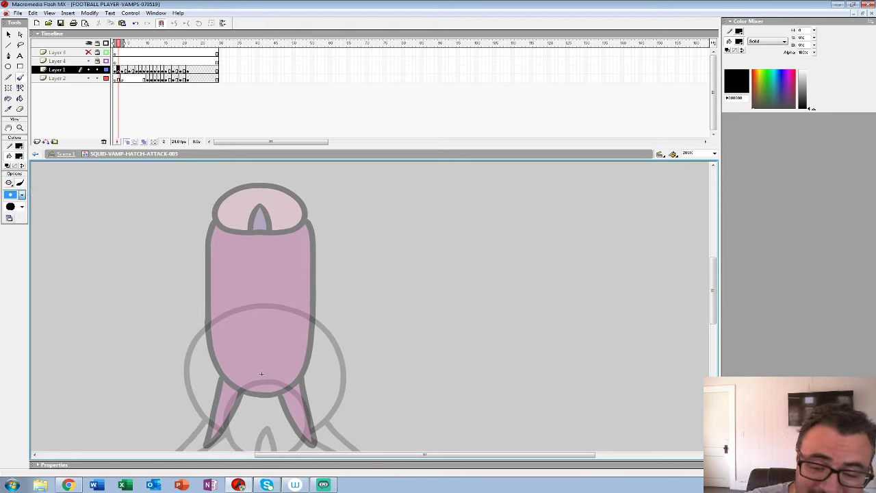
pyautogui.moveTo(373, 147); pyautogui.dragTo(374, 107)
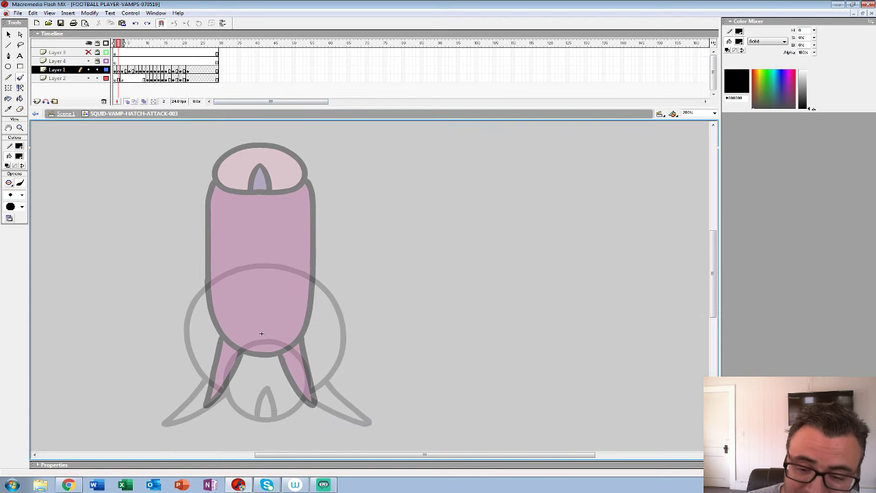
pyautogui.moveTo(241, 248)
pyautogui.mouseDown()
pyautogui.moveTo(232, 352)
pyautogui.moveTo(272, 373)
pyautogui.moveTo(239, 357)
pyautogui.moveTo(232, 277)
pyautogui.mouseUp()
pyautogui.moveTo(234, 269); pyautogui.dragTo(258, 237)
pyautogui.moveTo(259, 319)
pyautogui.mouseDown()
pyautogui.moveTo(257, 371)
pyautogui.moveTo(265, 293)
pyautogui.mouseUp()
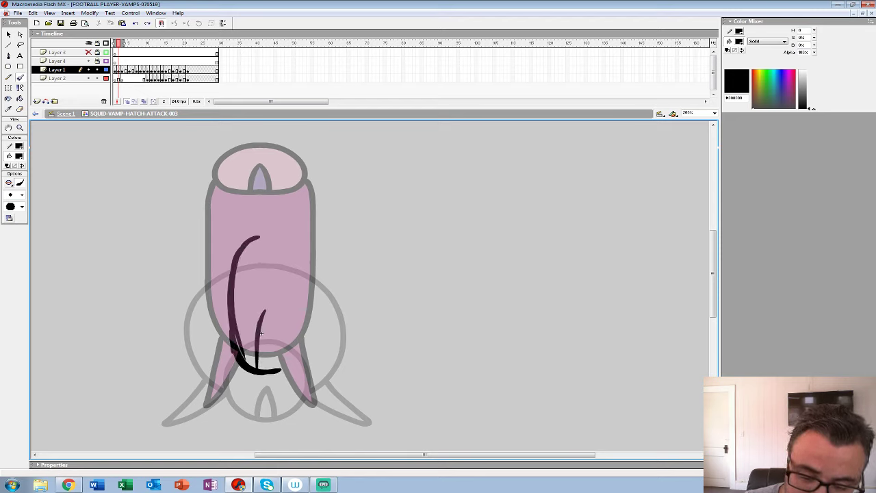
pyautogui.moveTo(258, 367)
pyautogui.mouseDown()
pyautogui.moveTo(268, 280)
pyautogui.moveTo(273, 368)
pyautogui.moveTo(233, 285)
pyautogui.moveTo(260, 228)
pyautogui.mouseUp()
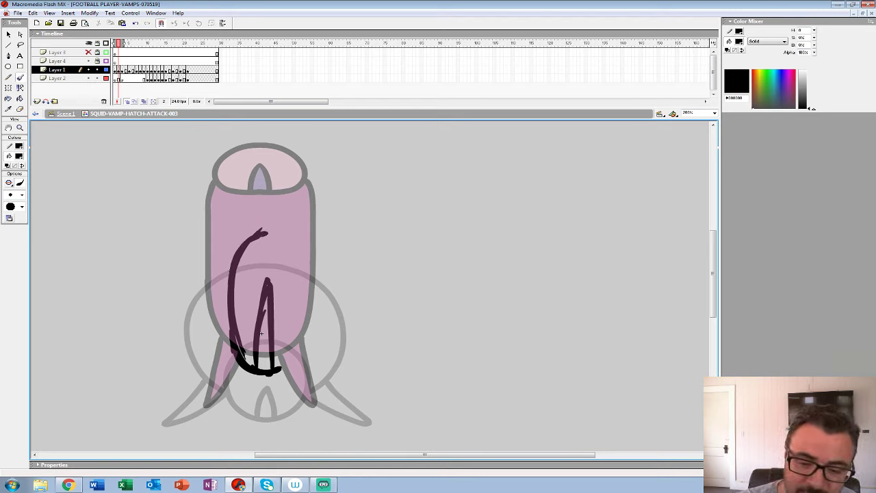
# - Brush the left side of the stretched head outline and the left tentacle around the new eye
pyautogui.moveTo(225, 233)
pyautogui.mouseDown()
pyautogui.moveTo(200, 322)
pyautogui.moveTo(260, 380)
pyautogui.mouseUp()
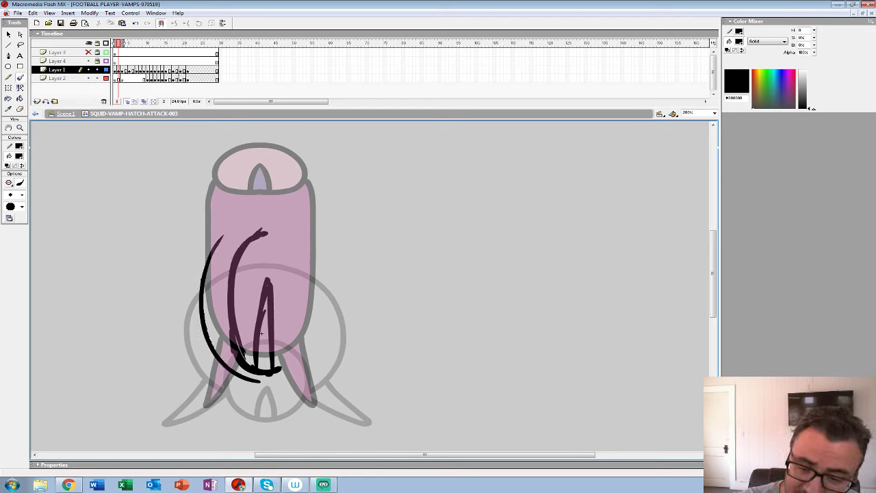
pyautogui.moveTo(215, 244)
pyautogui.mouseDown()
pyautogui.moveTo(250, 219)
pyautogui.moveTo(197, 276)
pyautogui.moveTo(199, 328)
pyautogui.mouseUp()
pyautogui.moveTo(239, 223); pyautogui.dragTo(259, 217)
pyautogui.moveTo(261, 333)
pyautogui.mouseDown()
pyautogui.moveTo(298, 268)
pyautogui.moveTo(314, 212)
pyautogui.mouseUp()
pyautogui.moveTo(269, 235)
pyautogui.mouseDown()
pyautogui.moveTo(239, 292)
pyautogui.moveTo(290, 254)
pyautogui.moveTo(238, 291)
pyautogui.mouseUp()
pyautogui.moveTo(240, 292); pyautogui.dragTo(274, 264)
pyautogui.moveTo(314, 212)
pyautogui.mouseDown()
pyautogui.moveTo(301, 284)
pyautogui.moveTo(277, 326)
pyautogui.mouseUp()
pyautogui.moveTo(276, 210)
pyautogui.mouseDown()
pyautogui.moveTo(260, 214)
pyautogui.moveTo(226, 258)
pyautogui.mouseUp()
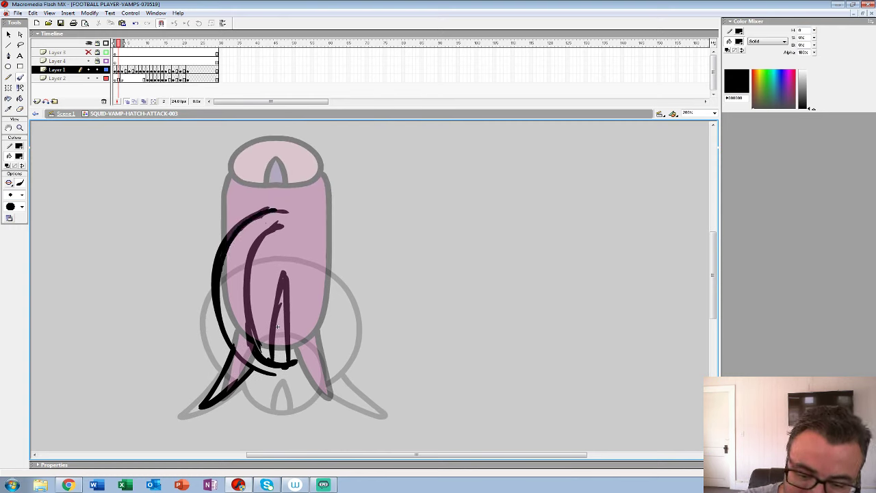
# - Duplicate the rough left-half sketch, flip the copy horizontally and shift it right to complete the symmetrical in-between pose
pyautogui.moveTo(277, 326); pyautogui.dragTo(247, 321)
pyautogui.hotkey('ctrl', 'a')
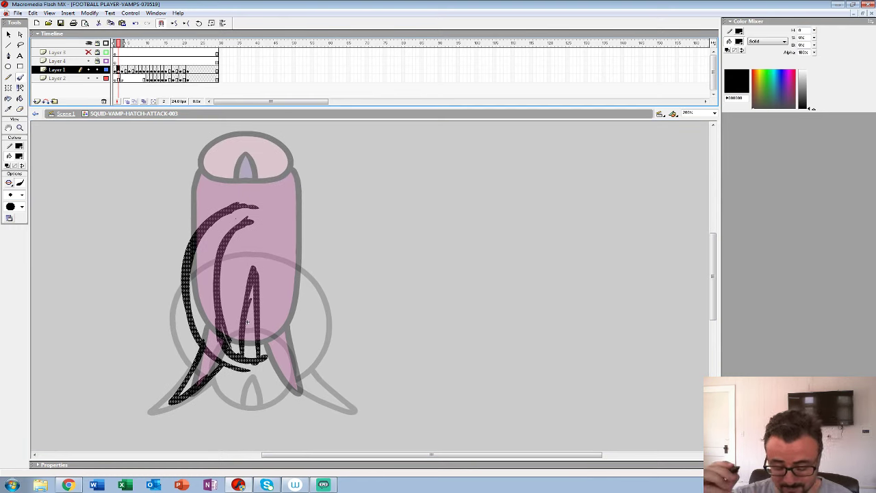
pyautogui.click(90, 13)
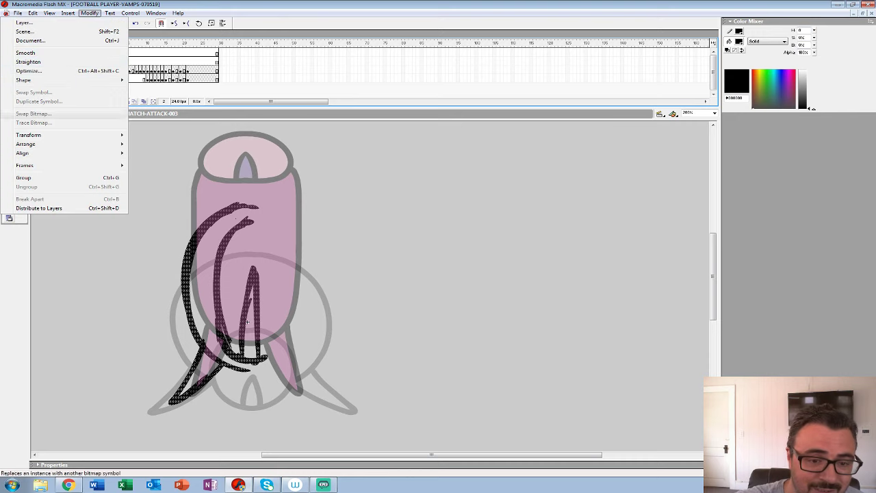
pyautogui.moveTo(41, 134)
pyautogui.click(162, 223)
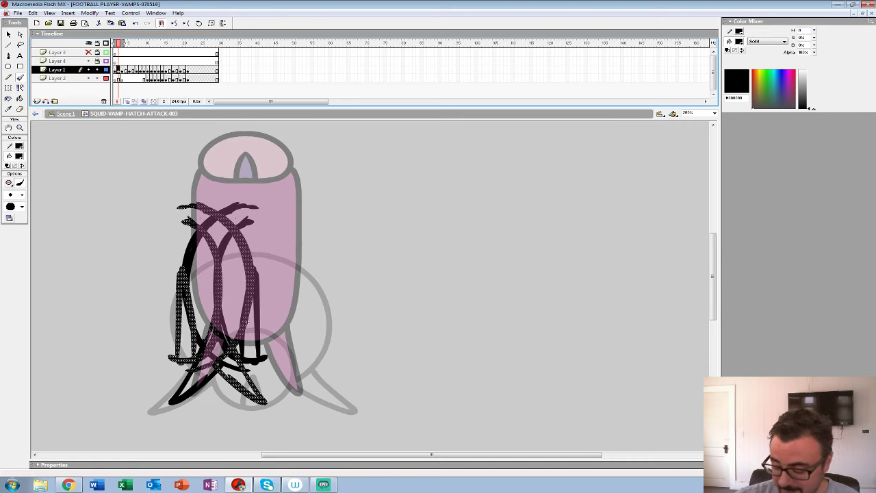
pyautogui.hotkey('shift', 'Right')
pyautogui.hotkey('shift', 'Right')
pyautogui.hotkey('shift', 'Right')
pyautogui.hotkey('shift', 'Right')
pyautogui.hotkey('shift', 'Right')
pyautogui.hotkey('shift', 'Right')
pyautogui.hotkey('shift', 'Right')
pyautogui.hotkey('shift', 'Right')
pyautogui.hotkey('shift', 'Right')
pyautogui.hotkey('shift', 'Right')
pyautogui.hotkey('shift', 'Right')
pyautogui.hotkey('shift', 'Right')
pyautogui.hotkey('shift', 'Right')
pyautogui.hotkey('shift', 'Right')
pyautogui.hotkey('shift', 'Right')
pyautogui.hotkey('shift', 'Right')
pyautogui.hotkey('shift', 'Right')
pyautogui.hotkey('shift', 'Right')
pyautogui.hotkey('shift', 'Left')
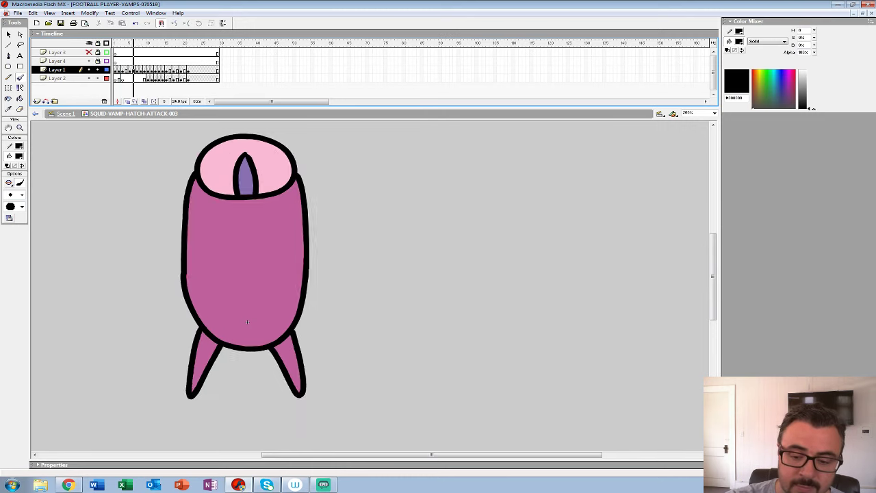
# - Check the rough pose against the neighbouring frames and insert a blank keyframe after it on Layer 1
pyautogui.press('Return')
pyautogui.hotkey('ctrl', 'z')
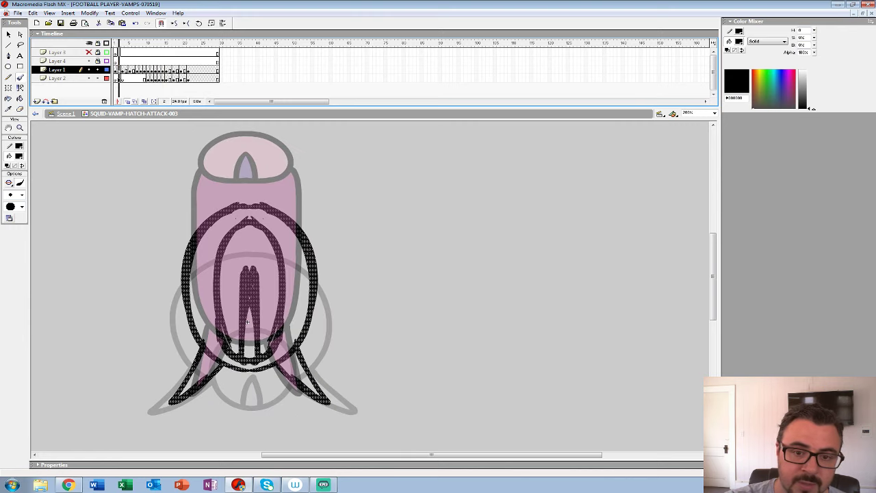
pyautogui.hotkey('ctrl', 'z')
pyautogui.hotkey('ctrl', 'z')
pyautogui.hotkey('ctrl', 'z')
pyautogui.hotkey('ctrl', 'z')
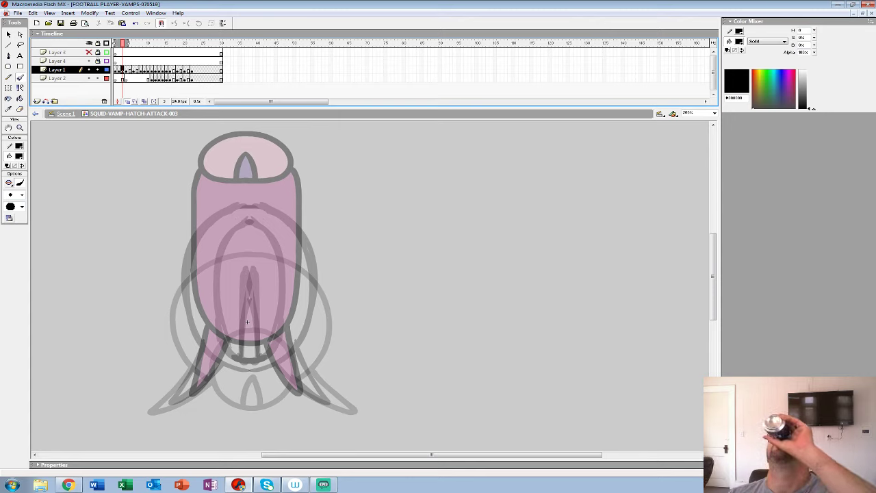
# - With a larger brush, trace clean outlines of the stretched eye and the tall pupil over the rough sketch
pyautogui.press('z')
pyautogui.click(294, 267)
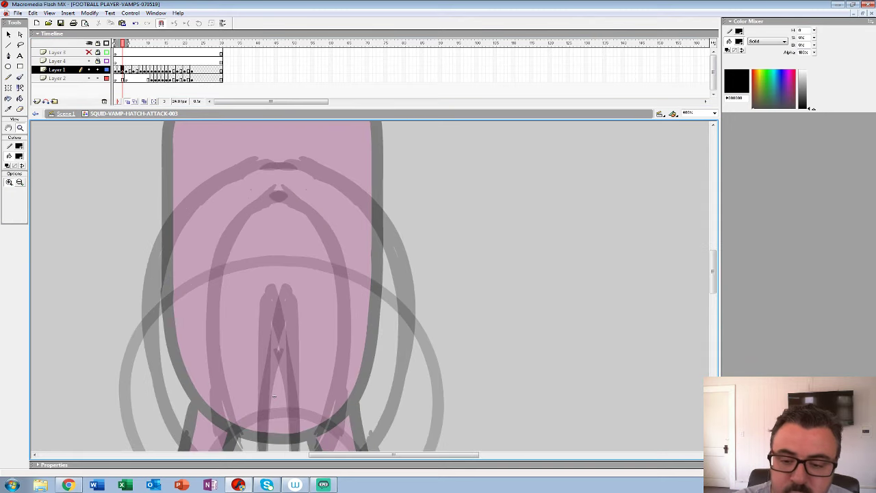
pyautogui.moveTo(274, 107); pyautogui.dragTo(274, 67)
pyautogui.moveTo(275, 356); pyautogui.dragTo(281, 314)
pyautogui.click(20, 76)
pyautogui.click(22, 195)
pyautogui.click(11, 294)
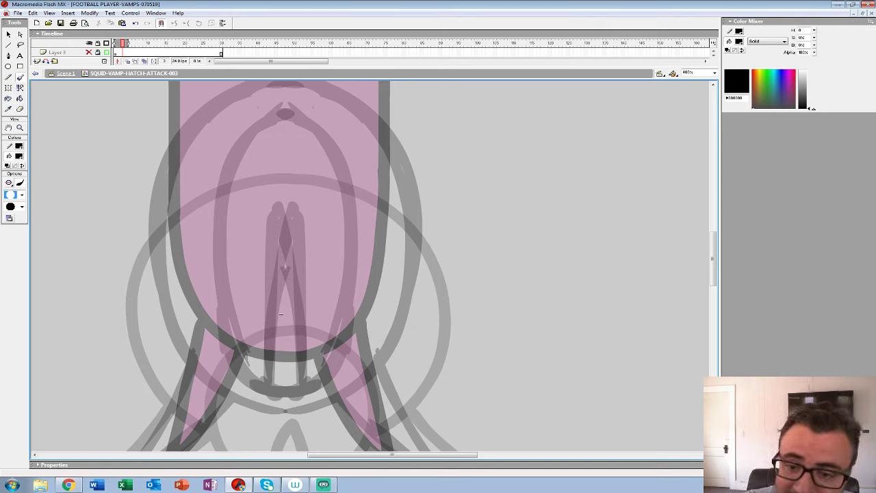
pyautogui.moveTo(290, 114)
pyautogui.mouseDown()
pyautogui.moveTo(268, 114)
pyautogui.moveTo(244, 135)
pyautogui.moveTo(221, 187)
pyautogui.moveTo(216, 261)
pyautogui.moveTo(229, 342)
pyautogui.moveTo(254, 379)
pyautogui.moveTo(289, 392)
pyautogui.moveTo(320, 376)
pyautogui.moveTo(297, 401)
pyautogui.moveTo(307, 123)
pyautogui.mouseUp()
pyautogui.hotkey('ctrl', 'z')
pyautogui.moveTo(351, 178)
pyautogui.mouseDown()
pyautogui.moveTo(347, 326)
pyautogui.moveTo(336, 363)
pyautogui.moveTo(295, 400)
pyautogui.mouseUp()
pyautogui.hotkey('ctrl', 'z')
pyautogui.moveTo(286, 119)
pyautogui.mouseDown()
pyautogui.moveTo(325, 134)
pyautogui.moveTo(341, 164)
pyautogui.moveTo(352, 215)
pyautogui.moveTo(345, 327)
pyautogui.moveTo(335, 363)
pyautogui.moveTo(291, 401)
pyautogui.mouseUp()
pyautogui.moveTo(288, 216)
pyautogui.mouseDown()
pyautogui.moveTo(273, 280)
pyautogui.moveTo(272, 388)
pyautogui.moveTo(295, 241)
pyautogui.moveTo(304, 387)
pyautogui.mouseUp()
pyautogui.moveTo(284, 320); pyautogui.dragTo(370, 391)
# - Trace clean outlines of the oval head and both tentacles over the rough sketch
pyautogui.moveTo(396, 158)
pyautogui.mouseDown()
pyautogui.moveTo(346, 161)
pyautogui.moveTo(301, 182)
pyautogui.moveTo(268, 219)
pyautogui.moveTo(247, 311)
pyautogui.mouseUp()
pyautogui.moveTo(370, 393); pyautogui.dragTo(401, 249)
pyautogui.moveTo(279, 152)
pyautogui.mouseDown()
pyautogui.moveTo(293, 249)
pyautogui.moveTo(315, 293)
pyautogui.moveTo(346, 320)
pyautogui.moveTo(403, 333)
pyautogui.moveTo(450, 250)
pyautogui.mouseUp()
pyautogui.moveTo(358, 206)
pyautogui.mouseDown()
pyautogui.moveTo(297, 319)
pyautogui.moveTo(393, 242)
pyautogui.mouseUp()
pyautogui.moveTo(450, 150)
pyautogui.mouseDown()
pyautogui.moveTo(340, 384)
pyautogui.moveTo(281, 342)
pyautogui.mouseUp()
pyautogui.moveTo(296, 109)
pyautogui.mouseDown()
pyautogui.moveTo(325, 114)
pyautogui.moveTo(372, 145)
pyautogui.moveTo(406, 211)
pyautogui.moveTo(411, 280)
pyautogui.mouseUp()
pyautogui.moveTo(280, 342); pyautogui.dragTo(276, 213)
pyautogui.moveTo(405, 164)
pyautogui.mouseDown()
pyautogui.moveTo(385, 237)
pyautogui.moveTo(366, 267)
pyautogui.moveTo(330, 299)
pyautogui.moveTo(277, 312)
pyautogui.mouseUp()
pyautogui.moveTo(276, 213)
pyautogui.mouseDown()
pyautogui.moveTo(174, 151)
pyautogui.moveTo(278, 213)
pyautogui.moveTo(341, 316)
pyautogui.moveTo(291, 295)
pyautogui.mouseUp()
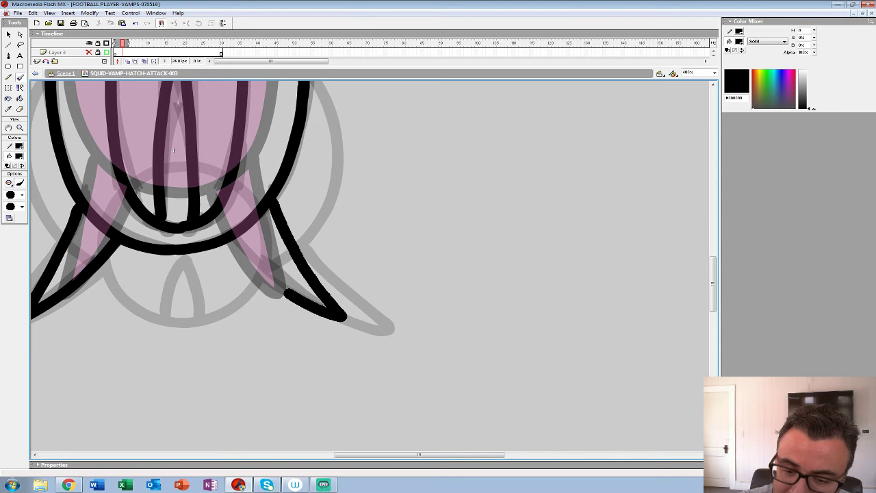
pyautogui.moveTo(173, 150); pyautogui.dragTo(254, 304)
# - Remove the extra frame near the start across all layers and play back the animation
pyautogui.press('z')
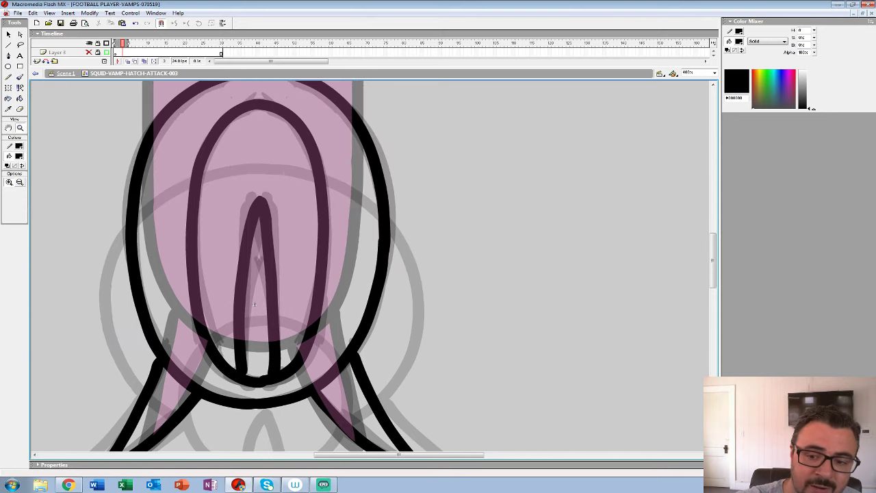
pyautogui.keyDown('alt'); pyautogui.click(373, 197); pyautogui.keyUp('alt')
pyautogui.keyDown('alt'); pyautogui.click(372, 197); pyautogui.keyUp('alt')
pyautogui.keyDown('alt'); pyautogui.click(372, 198); pyautogui.keyUp('alt')
pyautogui.moveTo(370, 67); pyautogui.dragTo(369, 144)
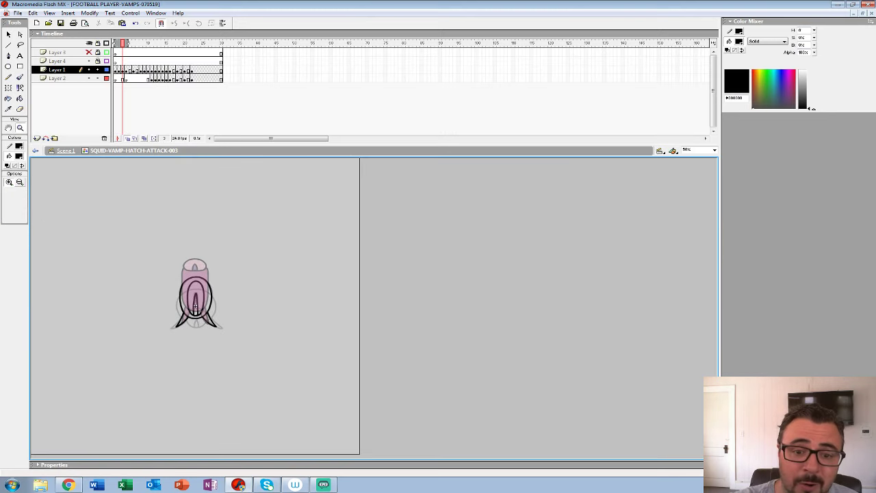
pyautogui.moveTo(122, 43); pyautogui.dragTo(123, 78)
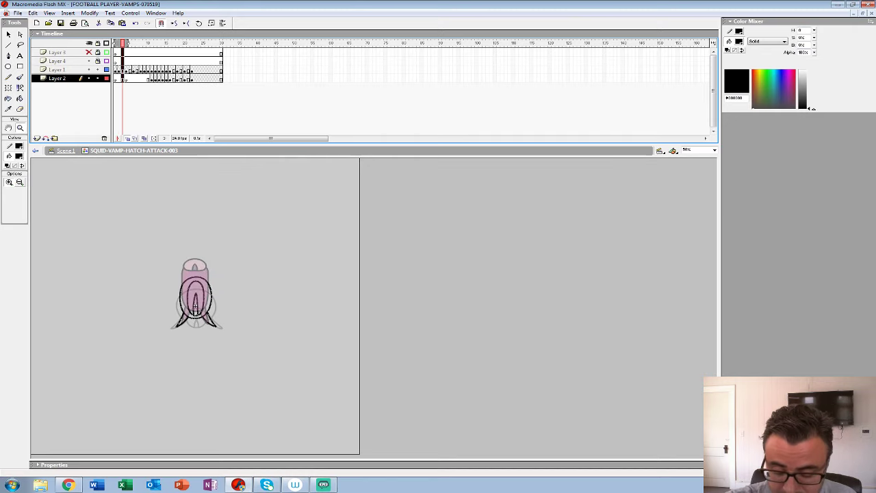
pyautogui.hotkey('shift', 'F5')
pyautogui.press('Return')
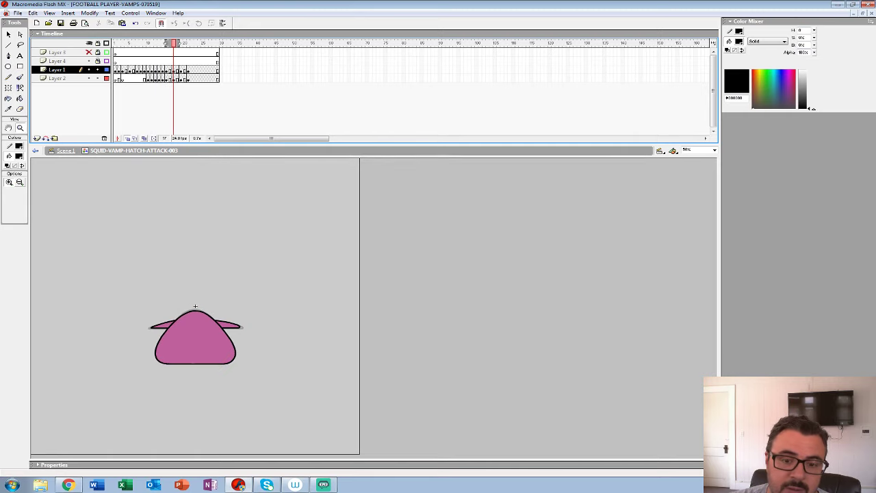
# - Fill the eye and pupil of the new outlined poses with the light pink and purple sampled from the coloured squid on frame 3
pyautogui.hotkey('ctrl', 'alt', 'r')
pyautogui.click(196, 285)
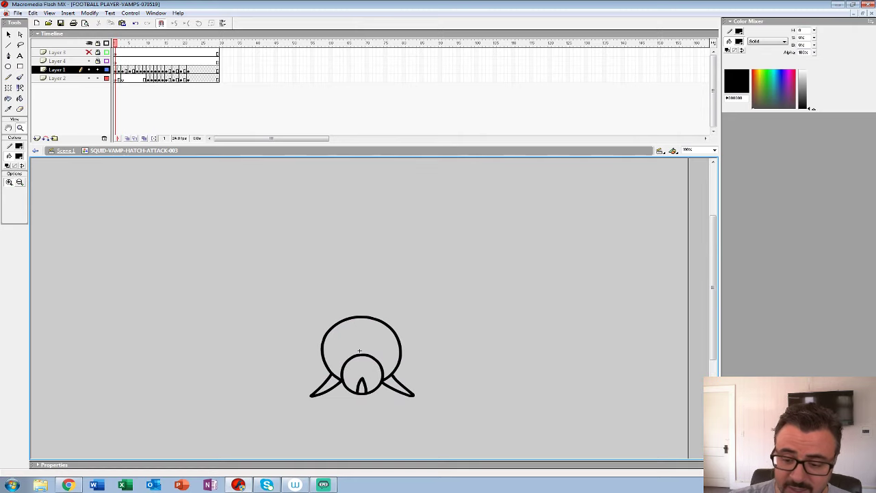
pyautogui.click(18, 156)
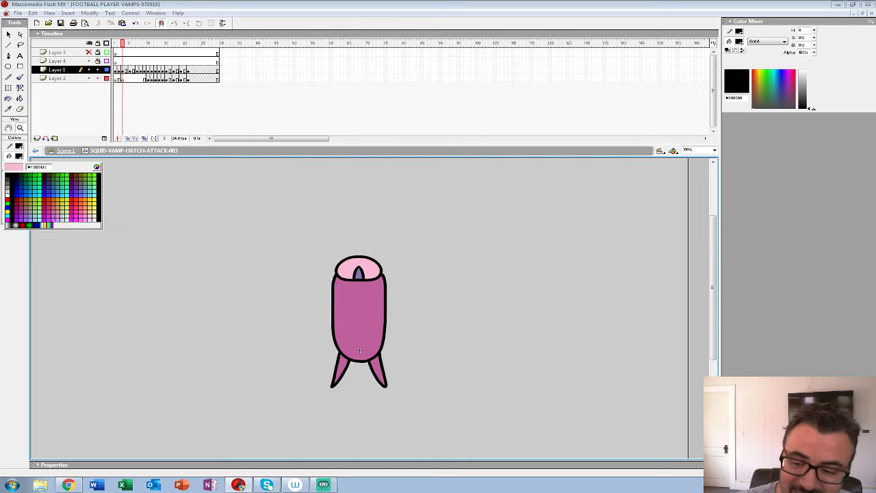
pyautogui.click(358, 274)
pyautogui.press('k')
pyautogui.click(360, 386)
pyautogui.press('.')
pyautogui.click(360, 351)
pyautogui.press('.')
pyautogui.click(19, 156)
pyautogui.click(359, 262)
pyautogui.click(360, 364)
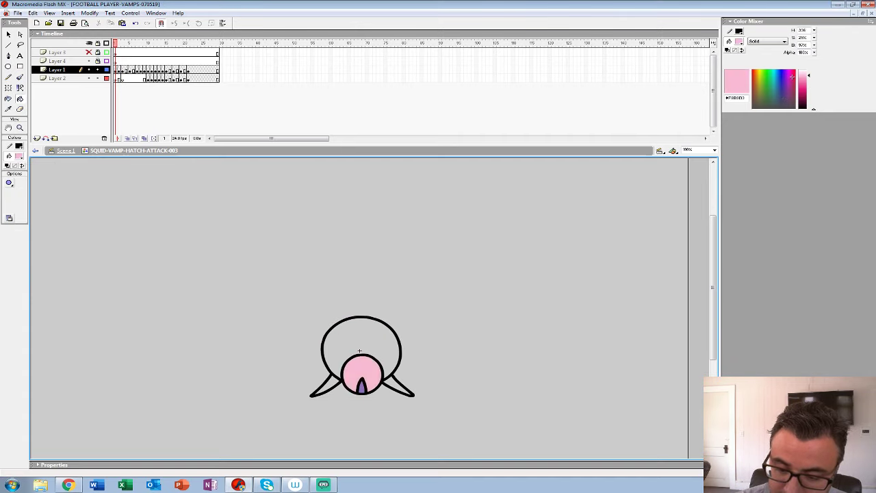
# - Sample the magenta body colour from frame 3 and fill the head and tentacles of the new poses with it
pyautogui.press('.')
pyautogui.click(360, 315)
pyautogui.press('.')
pyautogui.click(19, 156)
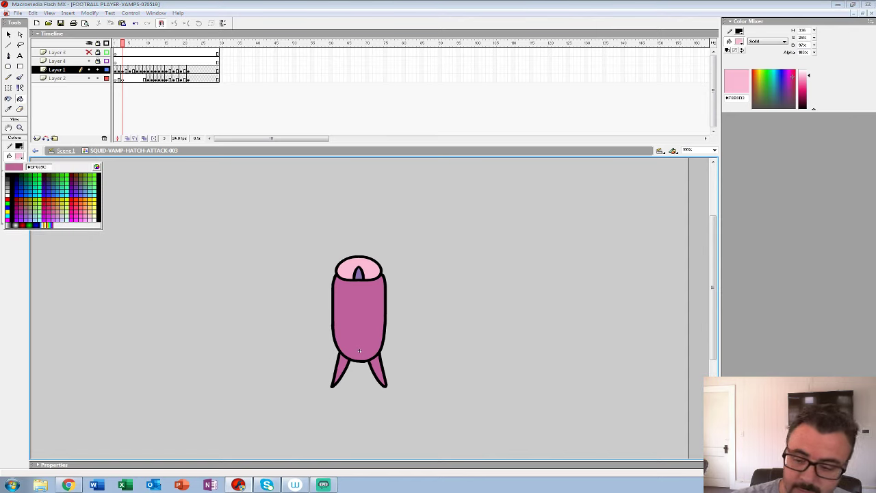
pyautogui.click(359, 315)
pyautogui.click(336, 333)
pyautogui.press(',')
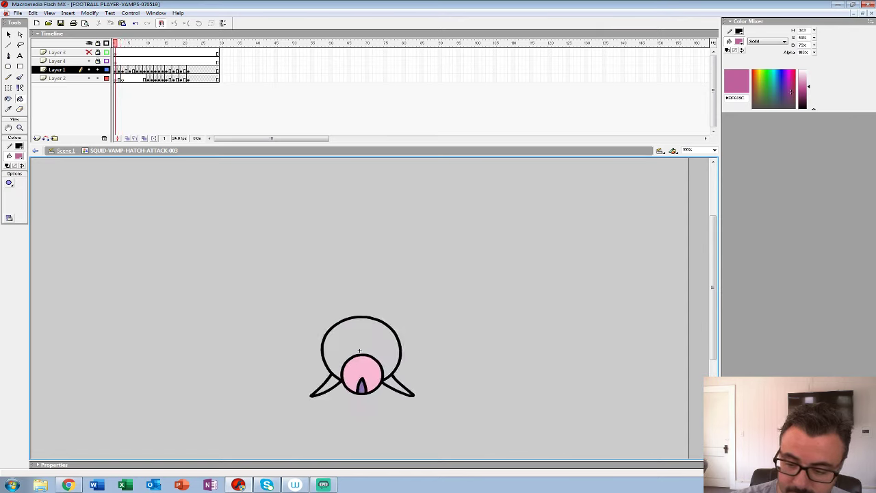
pyautogui.click(359, 350)
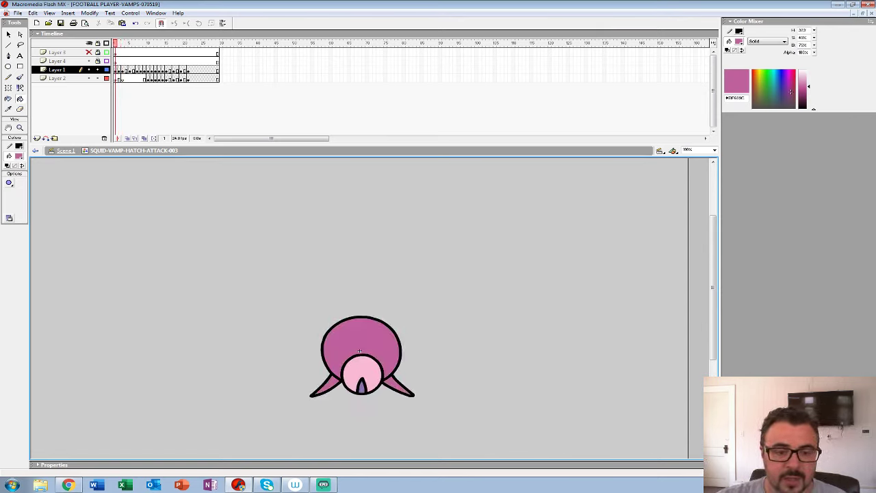
# - Show and unlock all layers and play the coloured animation from frame 1
pyautogui.click(20, 128)
pyautogui.hotkey('ctrl', '-')
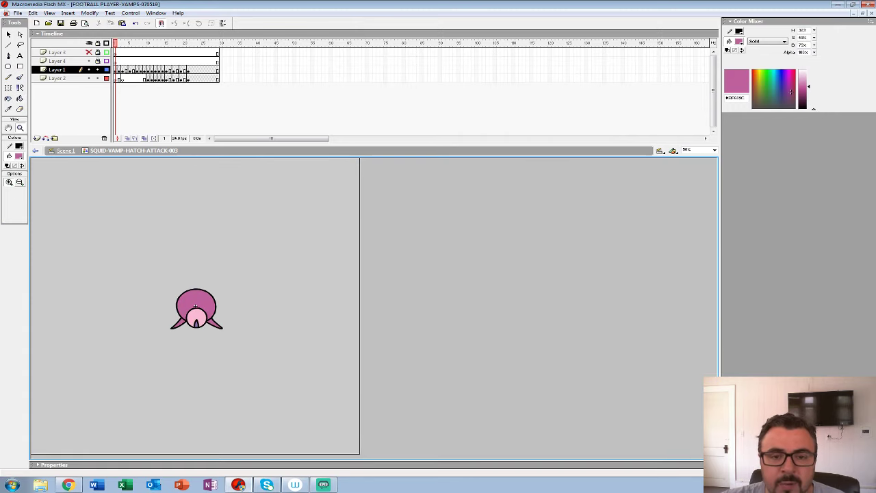
pyautogui.click(115, 43)
pyautogui.click(106, 43)
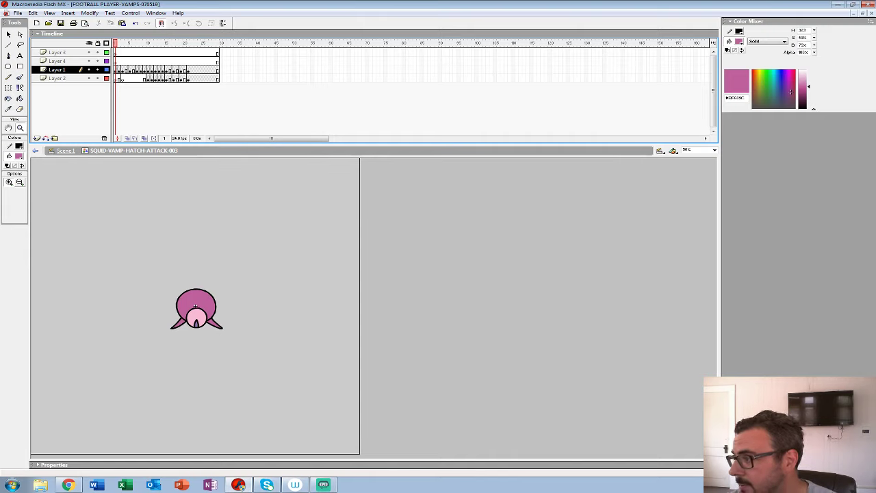
pyautogui.press('Return')
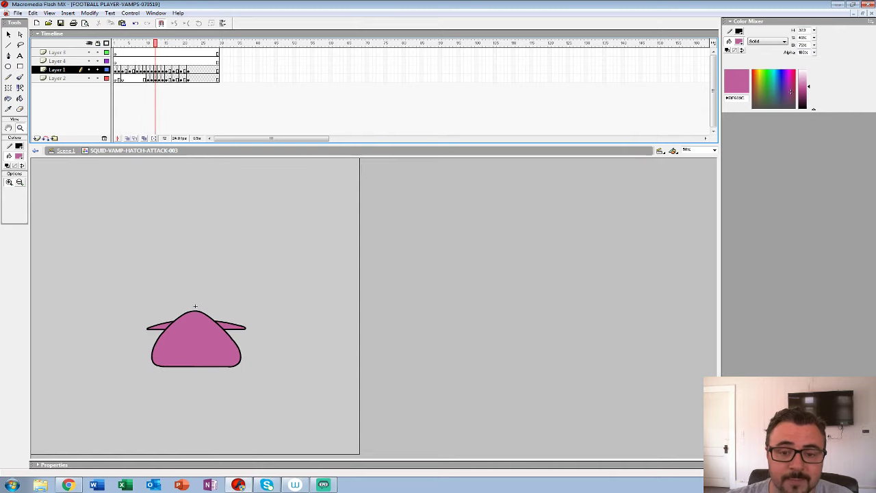
pyautogui.click(159, 79)
pyautogui.click(37, 139)
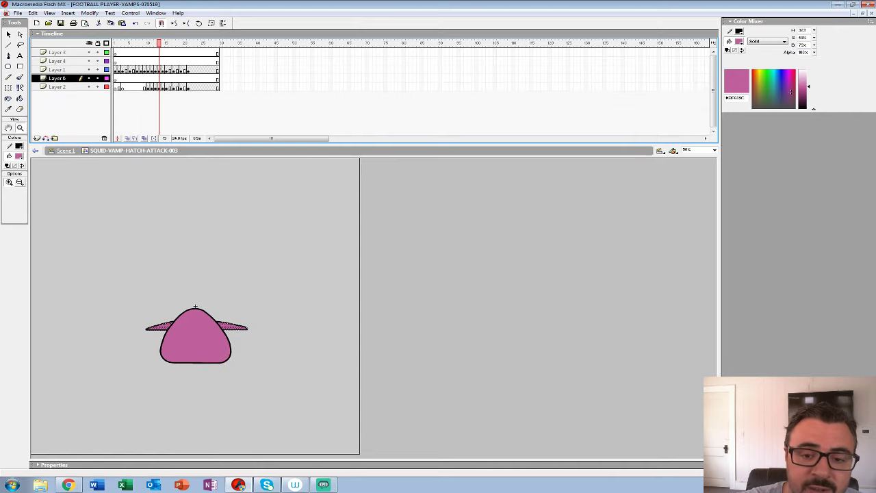
pyautogui.click(158, 87)
pyautogui.moveTo(159, 88)
pyautogui.mouseDown()
pyautogui.moveTo(155, 79)
pyautogui.moveTo(181, 79)
pyautogui.moveTo(169, 87)
pyautogui.moveTo(159, 78)
pyautogui.moveTo(173, 79)
pyautogui.moveTo(173, 87)
pyautogui.mouseUp()
pyautogui.click(156, 88)
pyautogui.click(166, 78)
pyautogui.click(162, 87)
pyautogui.click(180, 88)
pyautogui.click(173, 87)
pyautogui.click(159, 88)
pyautogui.click(166, 88)
pyautogui.click(173, 88)
pyautogui.click(166, 88)
pyautogui.click(173, 79)
pyautogui.click(189, 79)
pyautogui.click(115, 70)
pyautogui.press('Return')
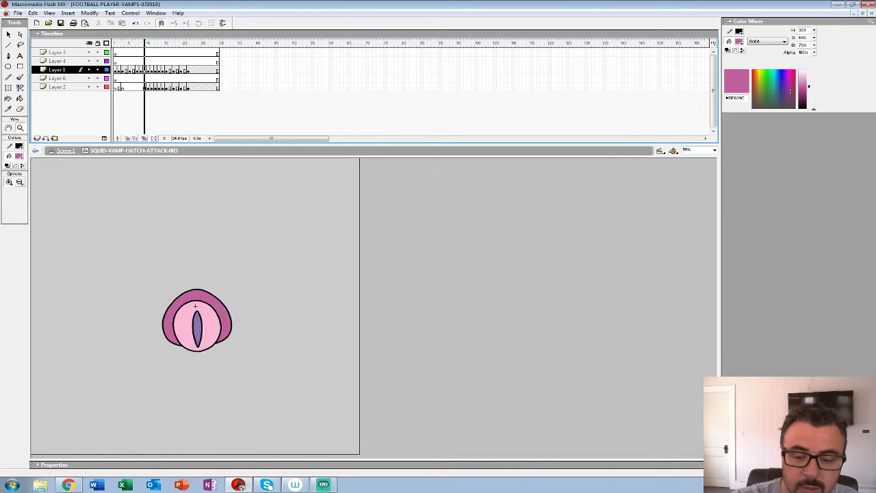
pyautogui.press('Return')
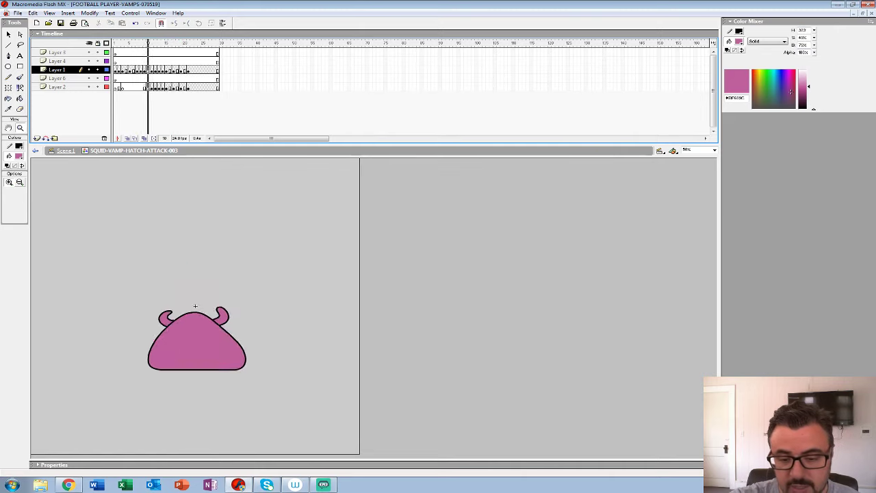
pyautogui.click(58, 78)
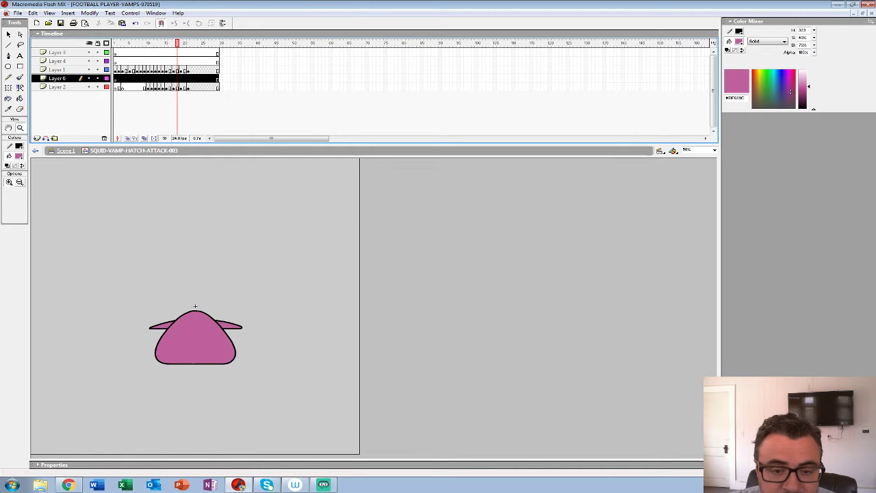
pyautogui.hotkey('ctrl', 'z')
# - Replay the full attack animation from frame 1 at different zoom levels to check its motion
pyautogui.hotkey('ctrl', '-')
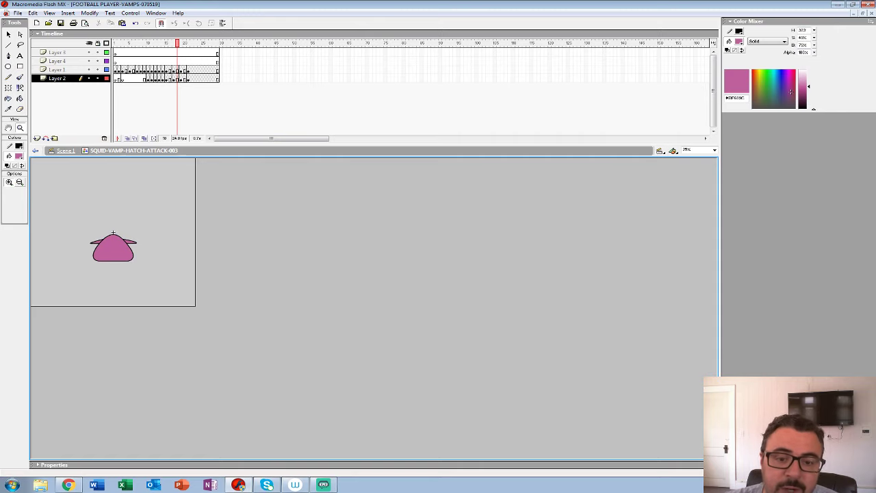
pyautogui.click(115, 70)
pyautogui.press('Return')
pyautogui.hotkey('ctrl', '=')
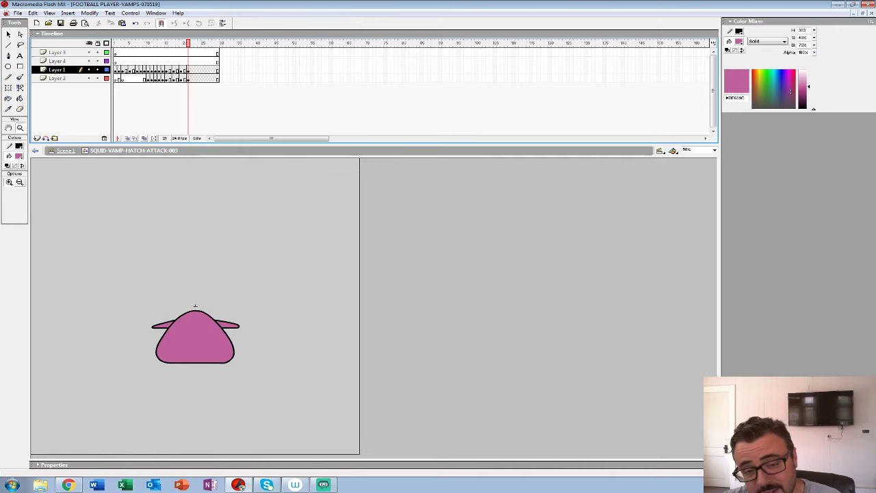
pyautogui.hotkey('ctrl', '-')
pyautogui.hotkey('ctrl', 'alt', 'r')
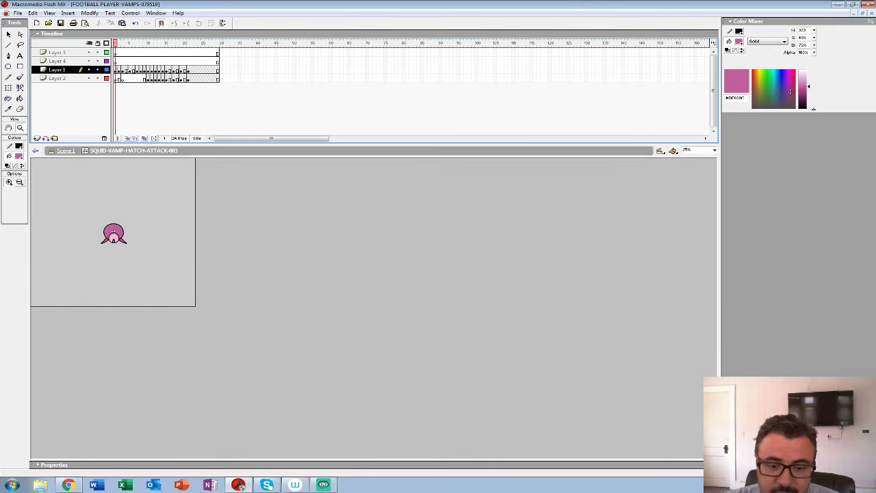
pyautogui.hotkey('ctrl', '=')
pyautogui.press('Return')
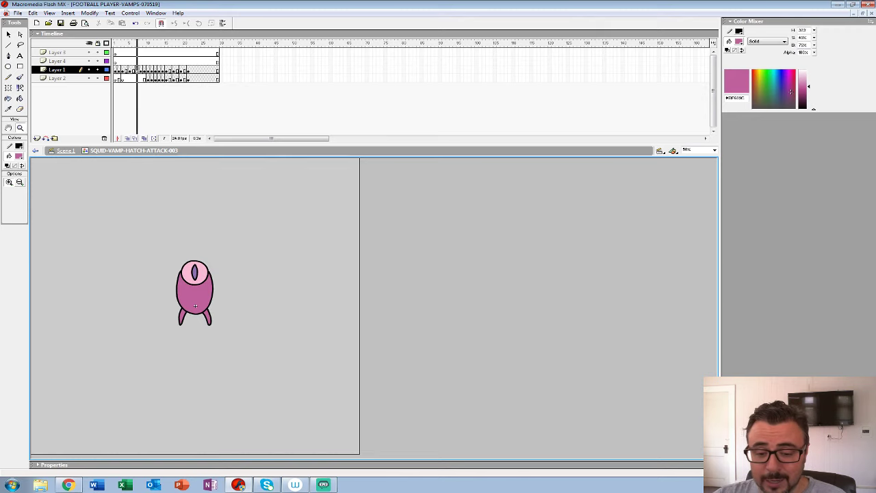
pyautogui.press('Return')
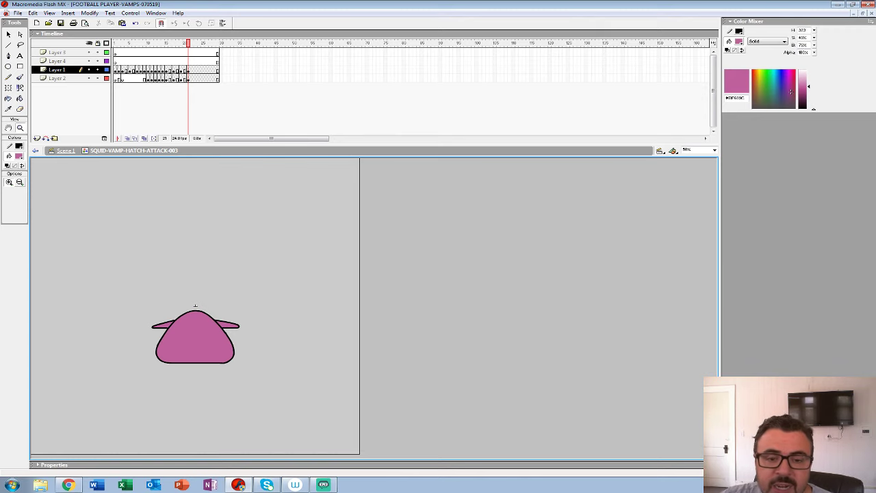
# - Return to Scene 1, view all the squid animations at frame 155 and go back to the last keyframe of Layer 26
pyautogui.hotkey('ctrl', 'e')
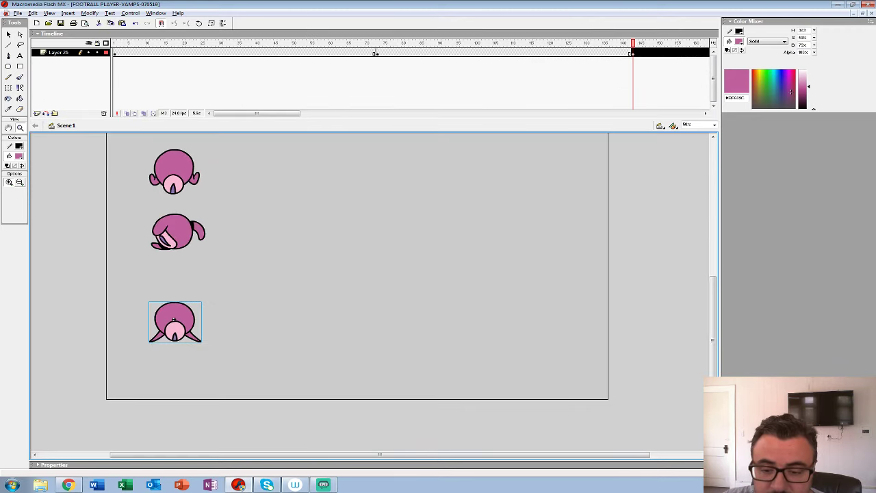
pyautogui.hotkey('ctrl', '-')
pyautogui.moveTo(633, 43); pyautogui.dragTo(677, 53)
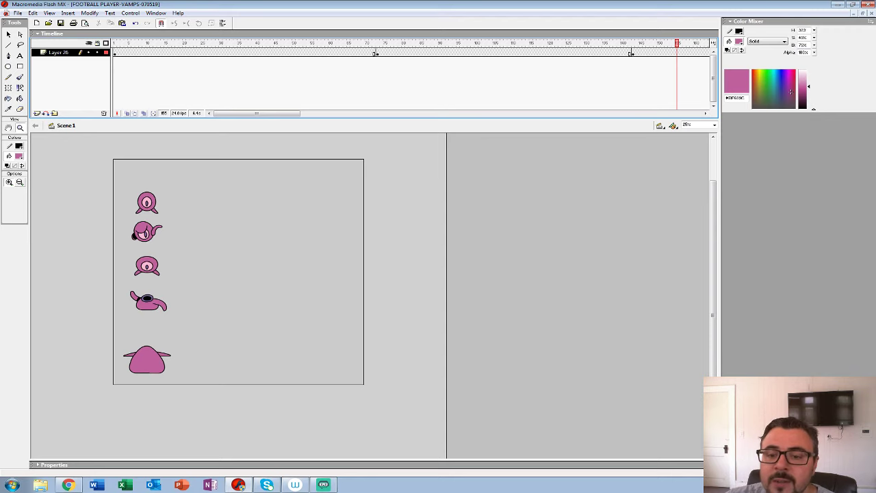
pyautogui.moveTo(256, 113); pyautogui.dragTo(312, 113)
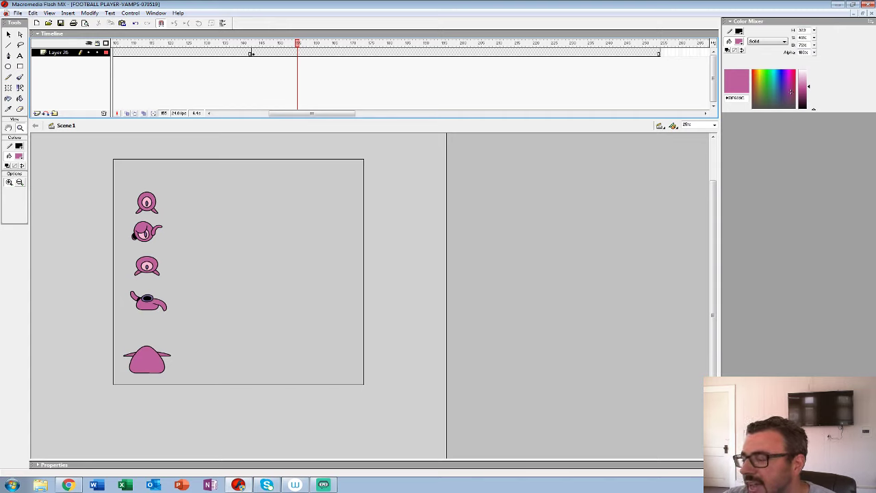
pyautogui.click(251, 54)
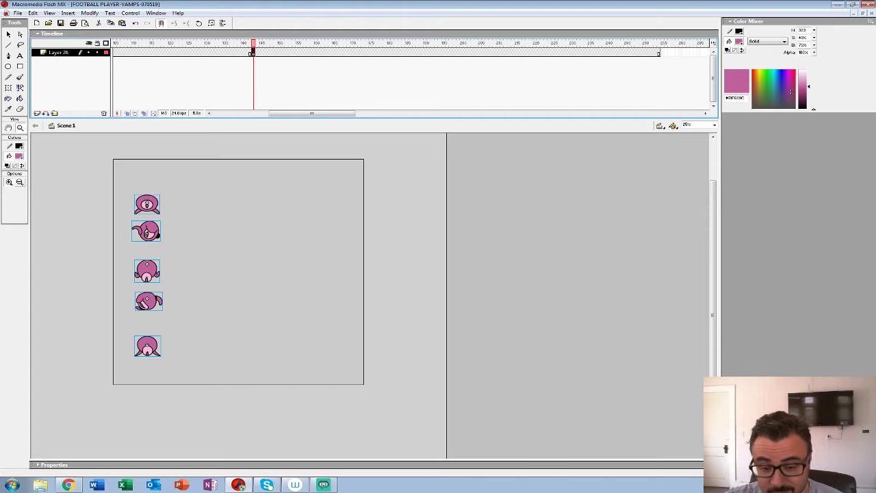
# - Examine the five squid animations in Scene 1 at different zoom levels
pyautogui.click(145, 232)
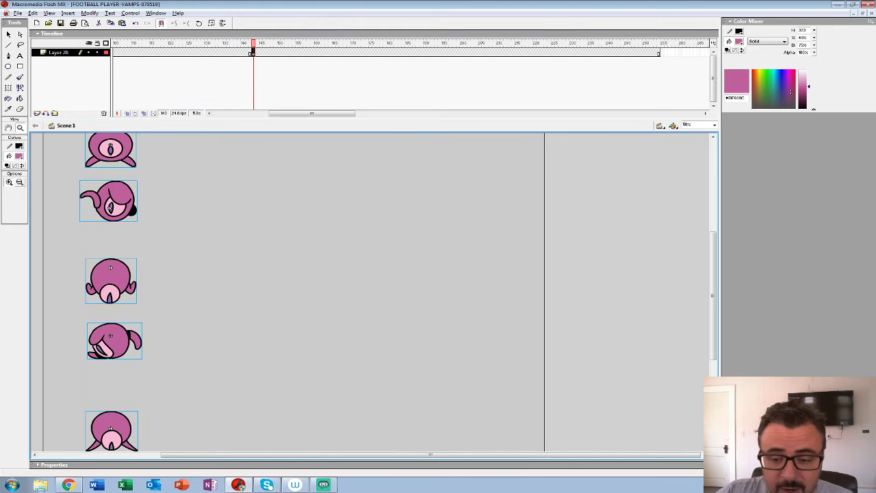
pyautogui.keyDown('alt'); pyautogui.click(262, 233); pyautogui.keyUp('alt')
pyautogui.click(262, 279)
pyautogui.moveTo(262, 280); pyautogui.dragTo(291, 217)
pyautogui.keyDown('alt'); pyautogui.click(291, 217); pyautogui.keyUp('alt')
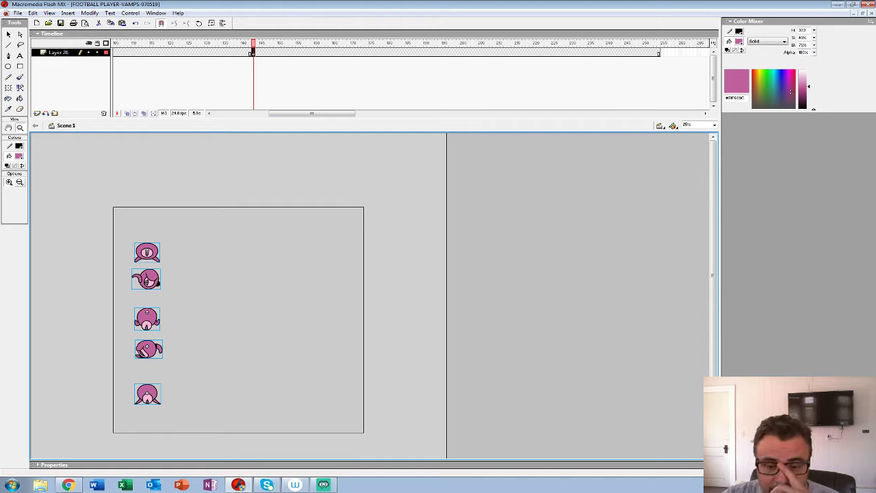
pyautogui.click(277, 331)
pyautogui.moveTo(277, 331); pyautogui.dragTo(314, 319)
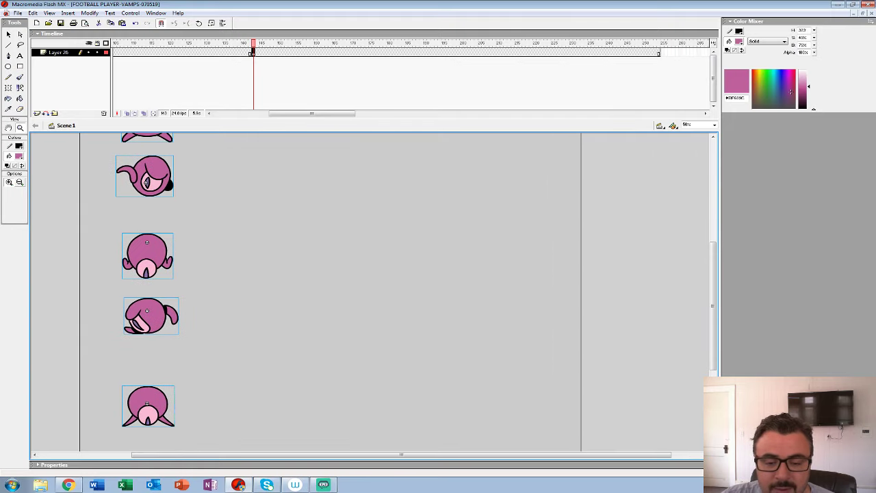
pyautogui.keyDown('alt'); pyautogui.click(315, 319); pyautogui.keyUp('alt')
pyautogui.click(315, 289)
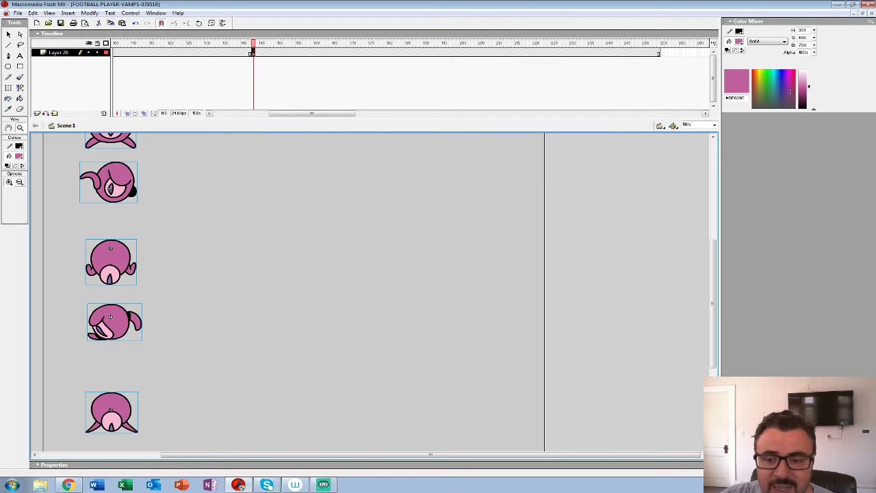
pyautogui.moveTo(384, 119); pyautogui.dragTo(383, 92)
pyautogui.keyDown('alt'); pyautogui.click(356, 198); pyautogui.keyUp('alt')
pyautogui.scroll(-1, 373, 281)
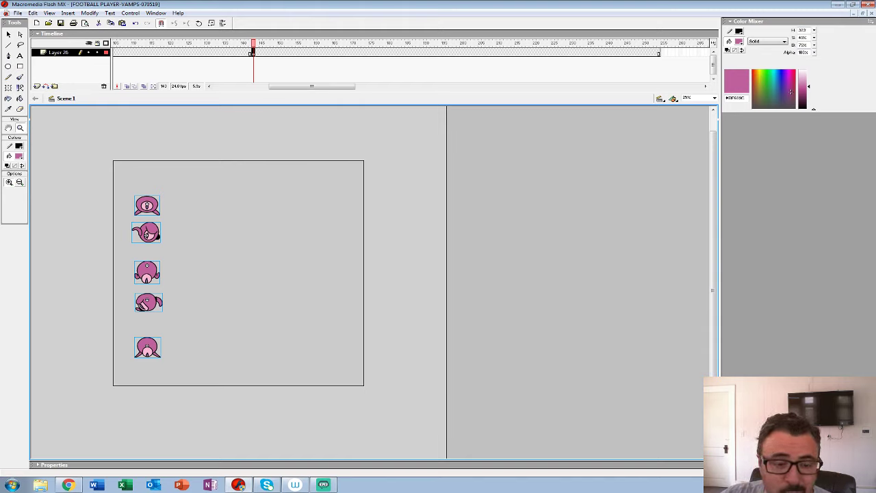
# - Clear the selection, select the lowest squid and play Scene 1 from the last keyframe of Layer 26
pyautogui.click(9, 34)
pyautogui.click(205, 308)
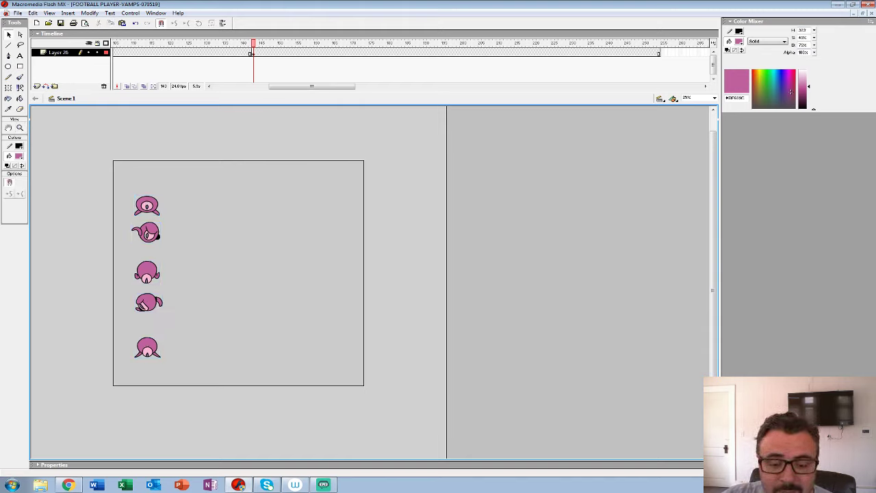
pyautogui.click(148, 347)
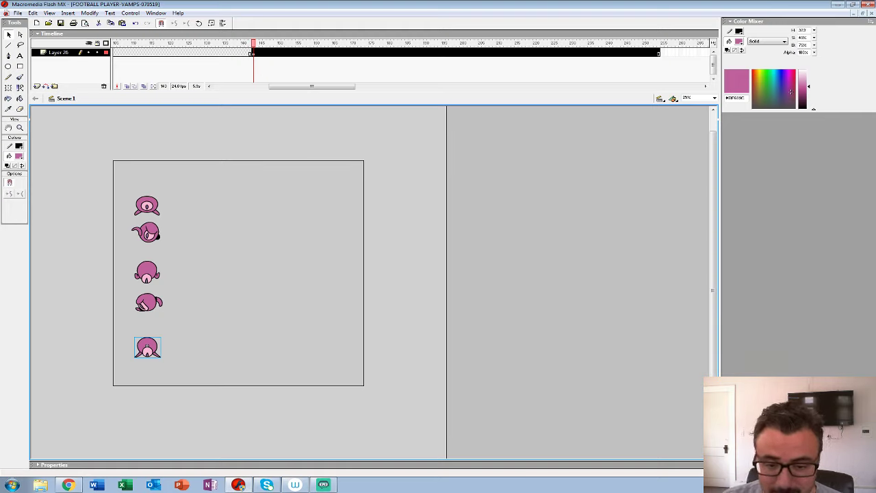
pyautogui.press('Return')
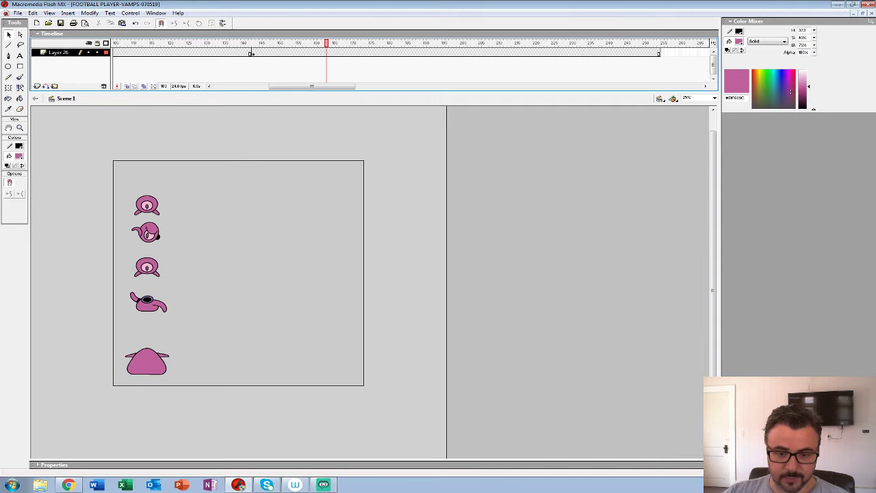
# - Copy the first-frame pose from the topmost squid's SQUID-VAMP-HATCH-IDLE symbol and return to Scene 1
pyautogui.click(252, 53)
pyautogui.doubleClick(146, 205)
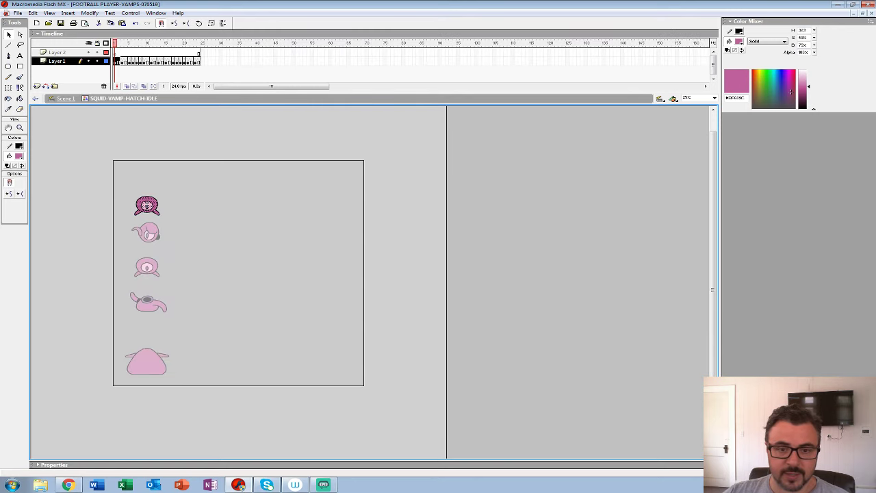
pyautogui.hotkey('ctrl', 'e')
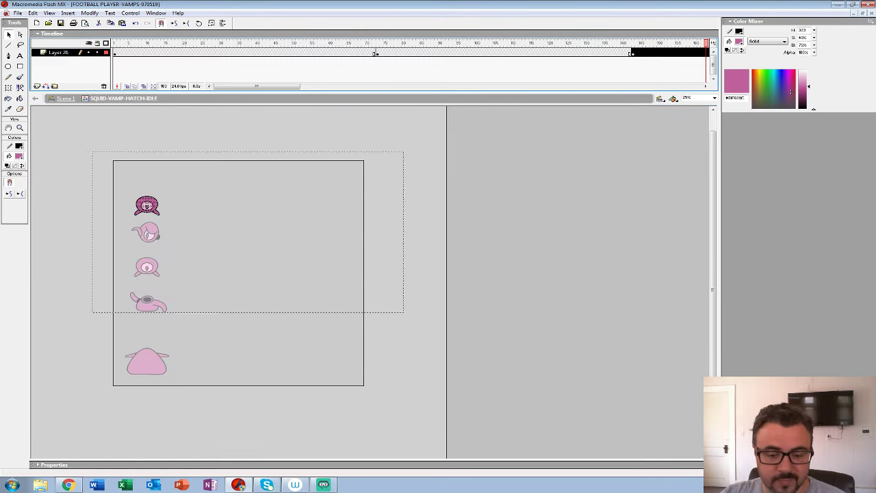
# - Open the lowest squid's SQUID-VAMP-HATCH-ATTACK-003 symbol, play it and extend all its layers to frame 44
pyautogui.doubleClick(147, 361)
pyautogui.press('Return')
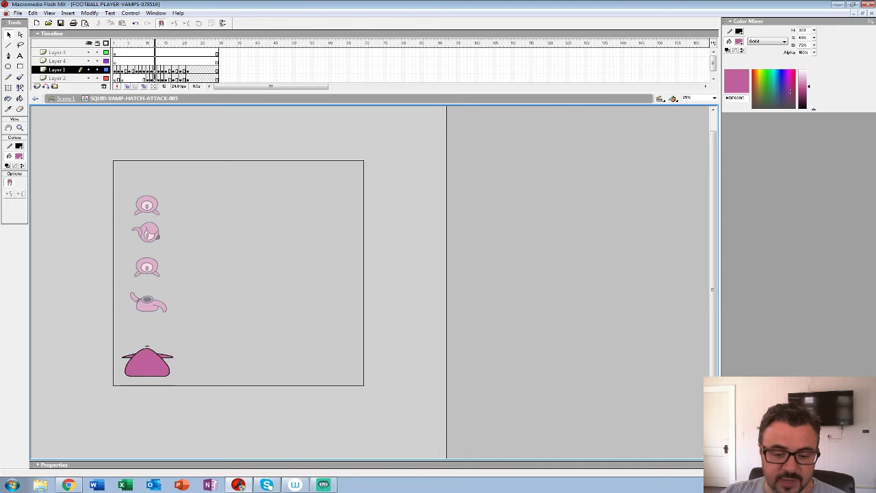
pyautogui.moveTo(271, 52); pyautogui.dragTo(238, 78)
pyautogui.press('F5')
# - Insert blank keyframes at frame 35 on Layers 1 and 2 and paste the idle pose in place on Layer 1
pyautogui.click(231, 69)
pyautogui.press('F7')
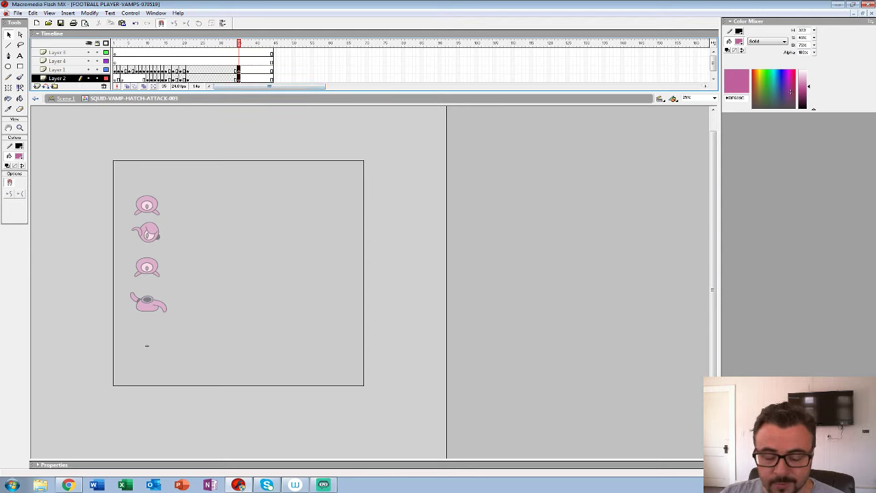
pyautogui.click(238, 69)
pyautogui.hotkey('ctrl', 'shift', 'v')
# - Step and scrub through the frames around frame 35 to check the change from the attack pose to the idle pose
pyautogui.press(',')
pyautogui.press(',')
pyautogui.press('.')
pyautogui.press('.')
pyautogui.press('.')
pyautogui.press('.')
pyautogui.moveTo(245, 43); pyautogui.dragTo(206, 43)
pyautogui.click(212, 60)
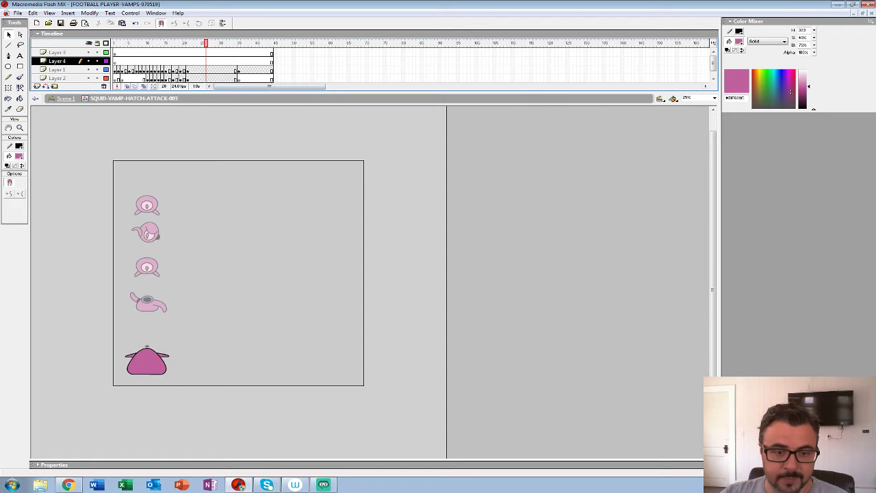
# - Return to Scene 1 and reopen the lowest squid's attack symbol for editing on its own
pyautogui.click(66, 98)
pyautogui.press('z')
pyautogui.click(147, 366)
pyautogui.rightClick(158, 179)
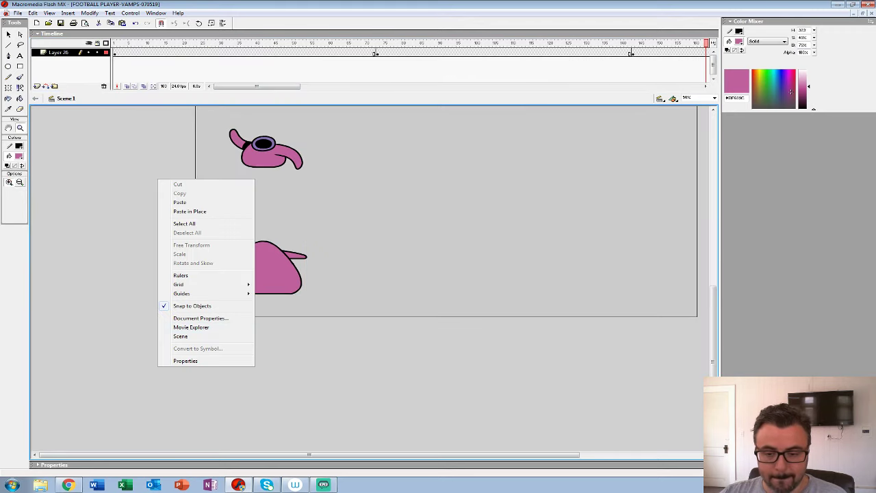
pyautogui.rightClick(289, 268)
pyautogui.click(301, 366)
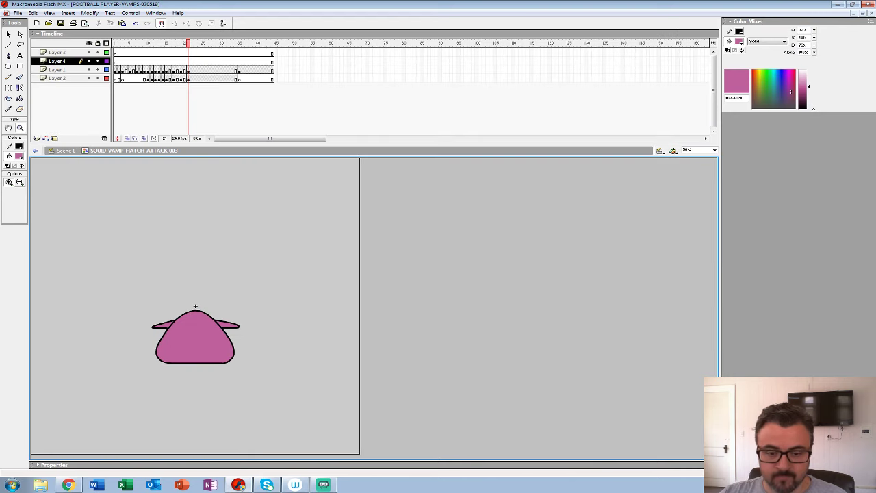
# - Insert blank keyframes at frame 28 on Layers 1 and 2 and onion-skin the frames ahead through the idle pose
pyautogui.moveTo(188, 43); pyautogui.dragTo(213, 78)
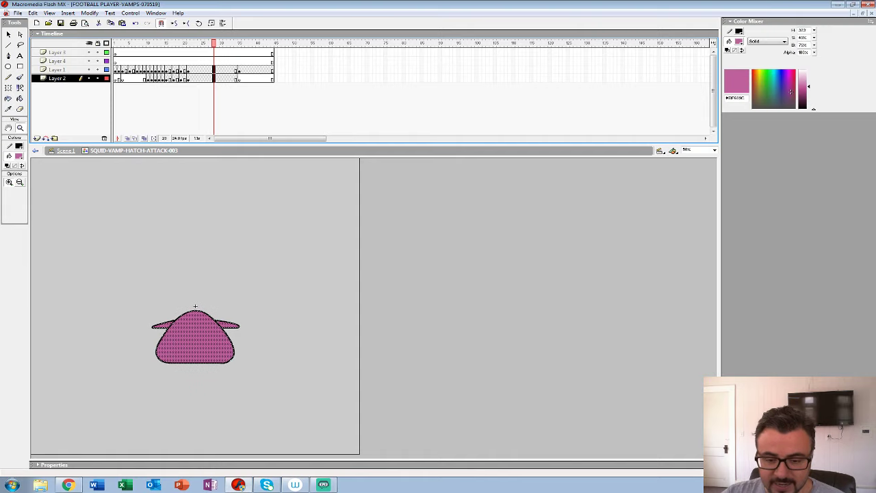
pyautogui.press('Delete')
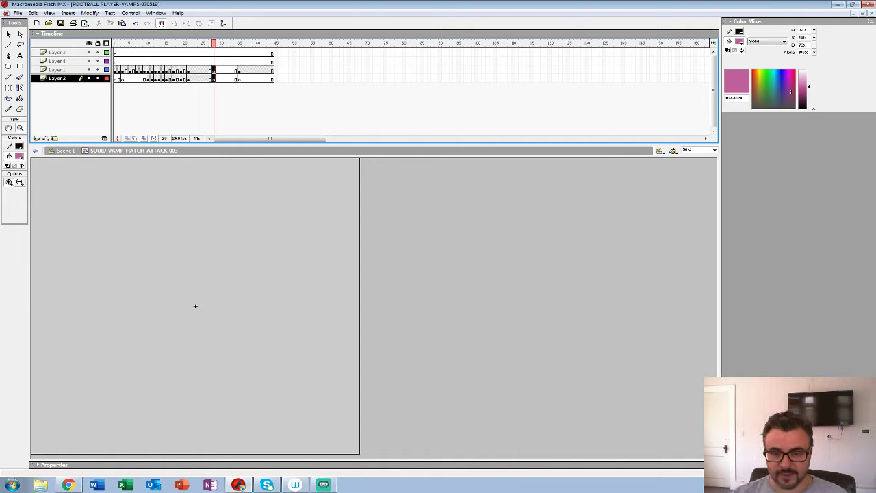
pyautogui.hotkey('ctrl', 'z')
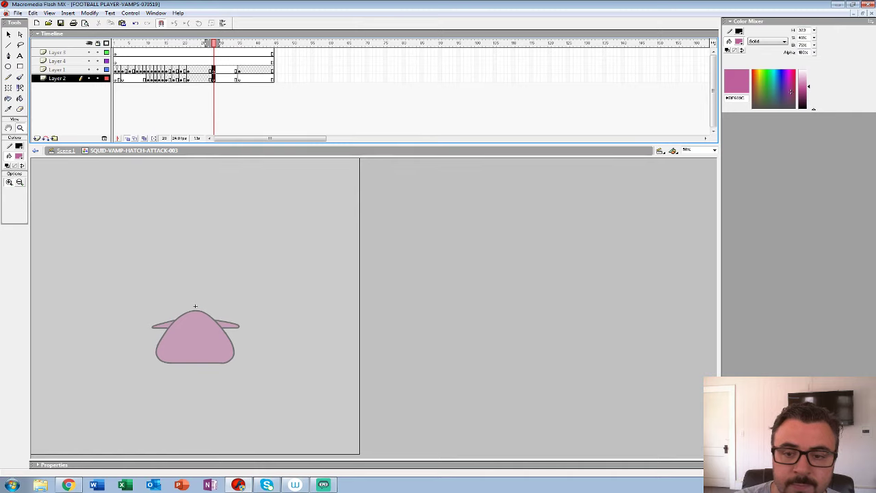
pyautogui.moveTo(206, 43); pyautogui.dragTo(248, 43)
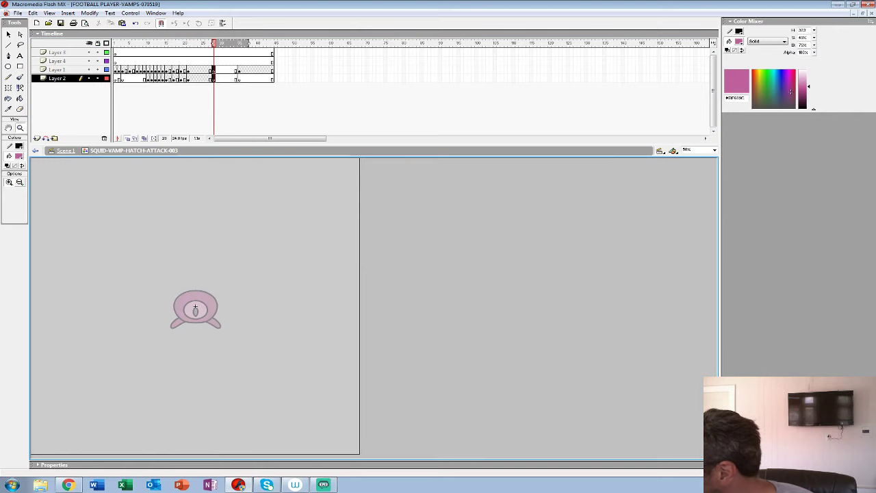
# - With the smallest magenta brush, sketch a raised squid pose above the idle pose on frame 28, with head, inner oval, slit and tentacles
pyautogui.click(195, 308)
pyautogui.click(20, 77)
pyautogui.click(21, 194)
pyautogui.click(11, 213)
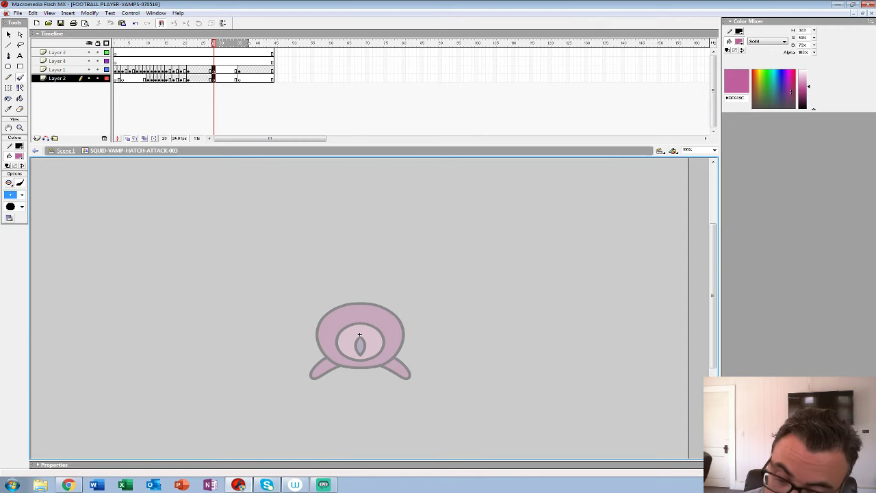
pyautogui.moveTo(349, 278)
pyautogui.mouseDown()
pyautogui.moveTo(377, 308)
pyautogui.moveTo(349, 277)
pyautogui.moveTo(350, 315)
pyautogui.moveTo(380, 279)
pyautogui.moveTo(346, 273)
pyautogui.moveTo(360, 316)
pyautogui.mouseUp()
pyautogui.hotkey('ctrl', 'z')
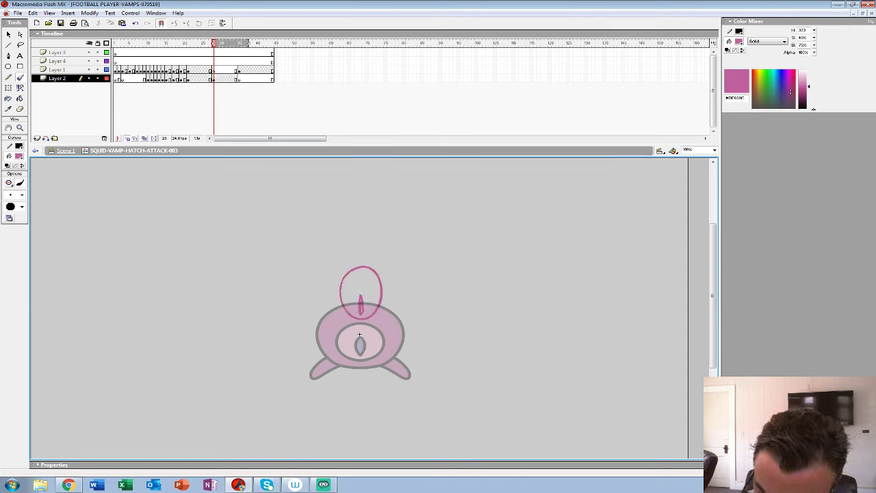
pyautogui.moveTo(330, 271)
pyautogui.mouseDown()
pyautogui.moveTo(342, 328)
pyautogui.moveTo(326, 312)
pyautogui.moveTo(348, 251)
pyautogui.moveTo(392, 302)
pyautogui.mouseUp()
pyautogui.hotkey('ctrl', 'z')
pyautogui.moveTo(328, 274)
pyautogui.mouseDown()
pyautogui.moveTo(375, 332)
pyautogui.moveTo(331, 286)
pyautogui.mouseUp()
pyautogui.moveTo(385, 308)
pyautogui.mouseDown()
pyautogui.moveTo(400, 296)
pyautogui.moveTo(396, 320)
pyautogui.moveTo(391, 313)
pyautogui.moveTo(398, 320)
pyautogui.mouseUp()
pyautogui.moveTo(338, 329)
pyautogui.mouseDown()
pyautogui.moveTo(333, 359)
pyautogui.moveTo(347, 332)
pyautogui.moveTo(339, 352)
pyautogui.mouseUp()
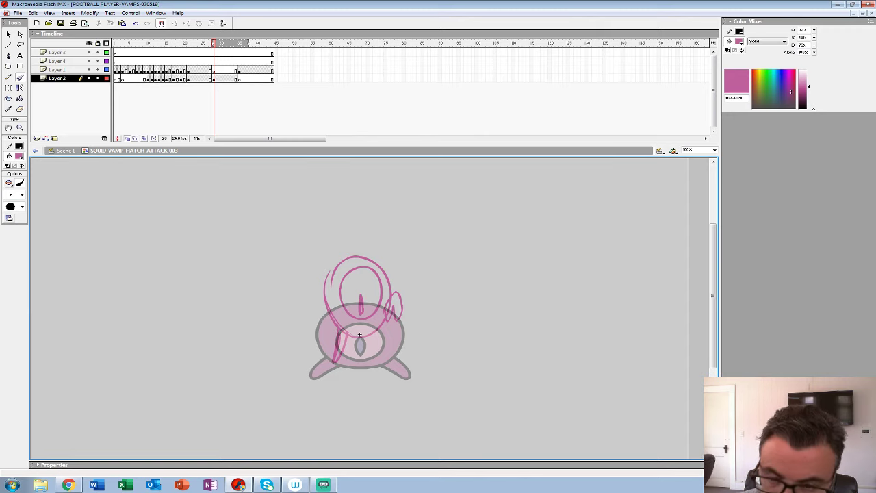
# - Play the attack animation to check the timing of the sketched pose at frame 28
pyautogui.click(195, 70)
pyautogui.press('Return')
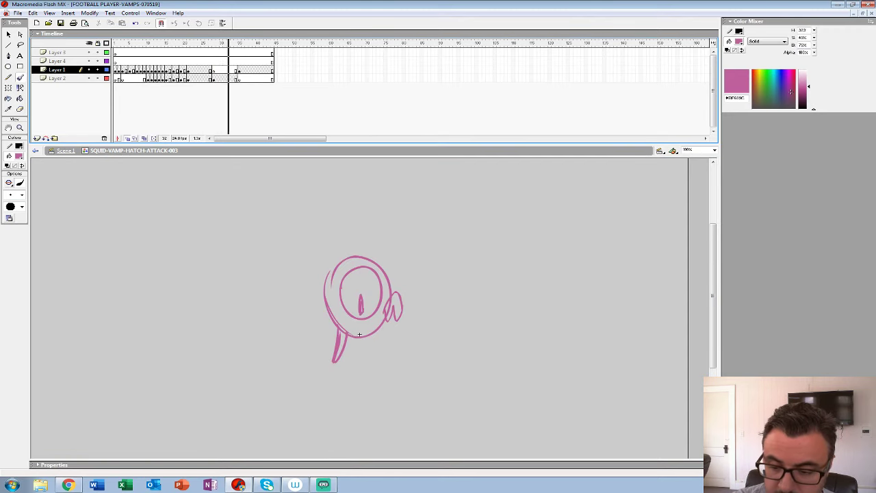
pyautogui.press('Return')
# - Nudge the frame 28 sketch upward and thicken its head, inner oval, slit and tentacles with more brush strokes
pyautogui.click(214, 79)
pyautogui.press('Up')
pyautogui.press('Up')
pyautogui.press('Up')
pyautogui.press('Up')
pyautogui.press('Up')
pyautogui.press('Up')
pyautogui.press('Up')
pyautogui.press('Up')
pyautogui.press('Up')
pyautogui.press('Up')
pyautogui.press('Up')
pyautogui.press('Up')
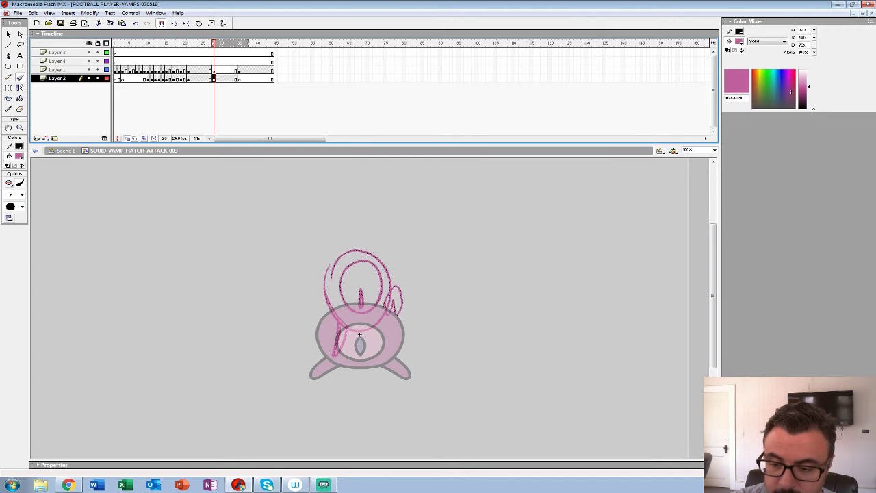
pyautogui.click(359, 334)
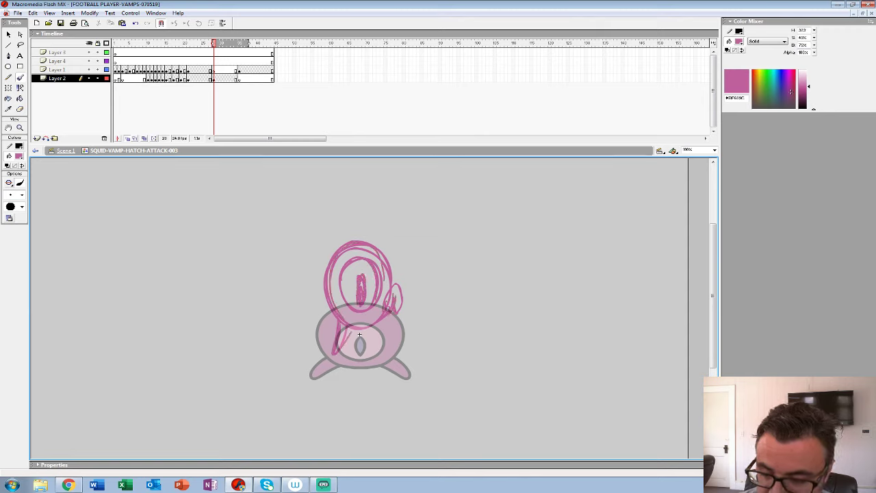
# - Replay the attack animation and insert a blank keyframe at frame 30 on Layer 2
pyautogui.press('Return')
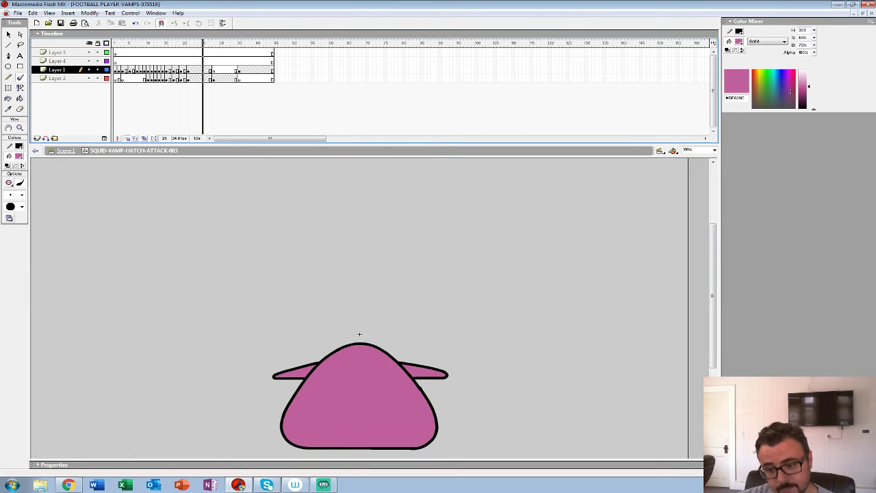
pyautogui.press('Return')
pyautogui.click(224, 78)
pyautogui.press(',')
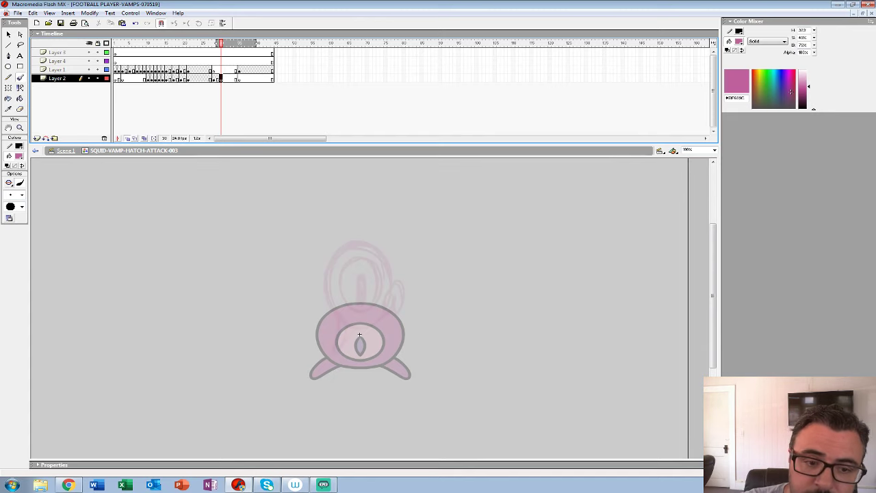
# - With a black brush at the largest size, ink the curled right tentacle on frame 30 using the onion-skinned sketch as a guide
pyautogui.press('z')
pyautogui.click(360, 335)
pyautogui.moveTo(360, 144); pyautogui.dragTo(359, 108)
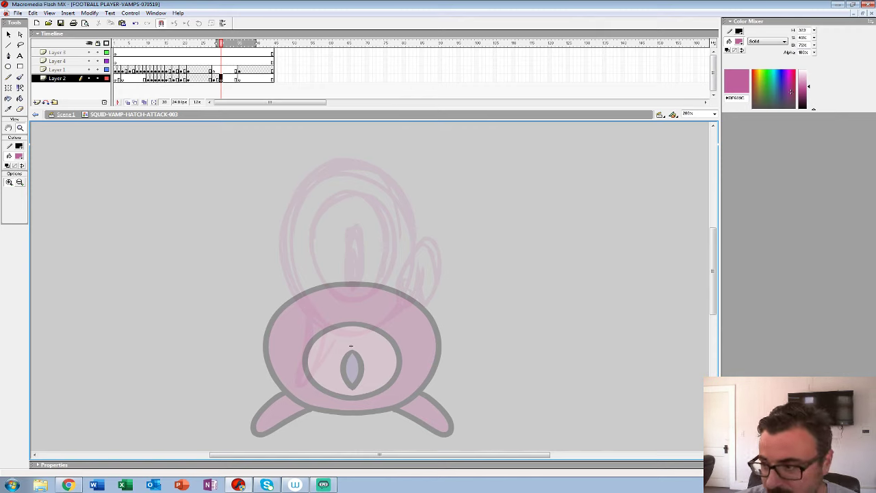
pyautogui.click(350, 346)
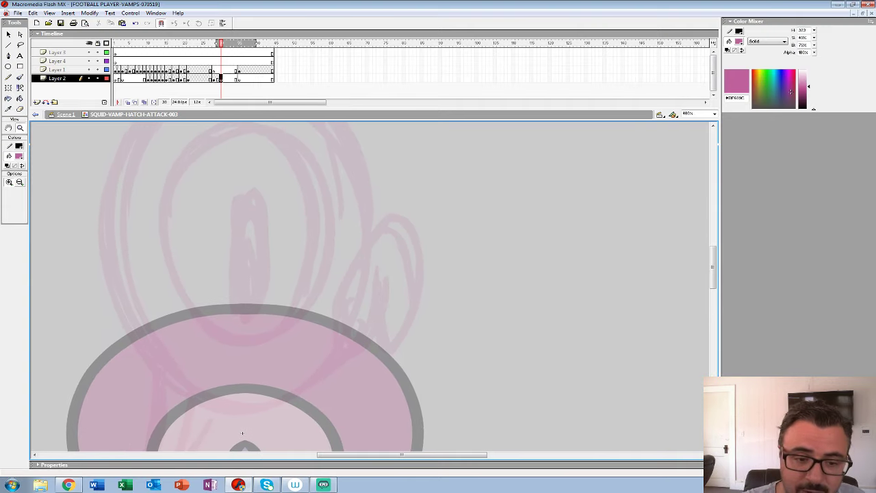
pyautogui.click(18, 156)
pyautogui.click(6, 176)
pyautogui.click(20, 78)
pyautogui.click(22, 195)
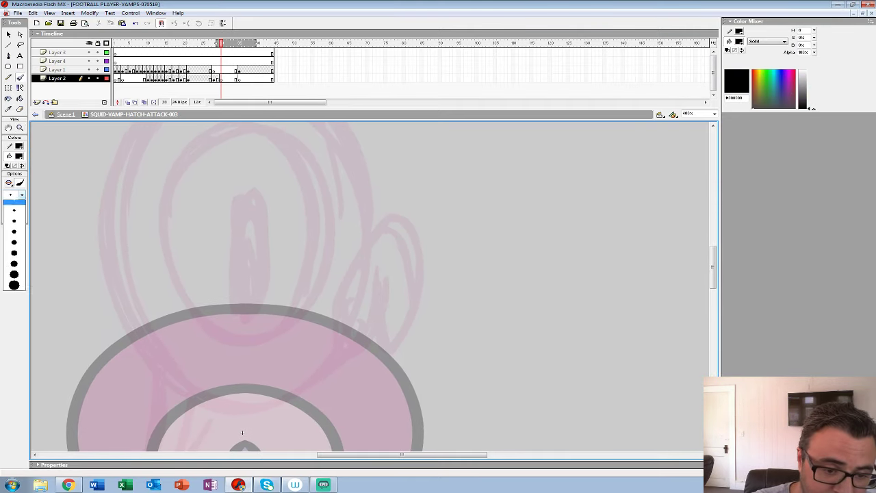
pyautogui.click(13, 291)
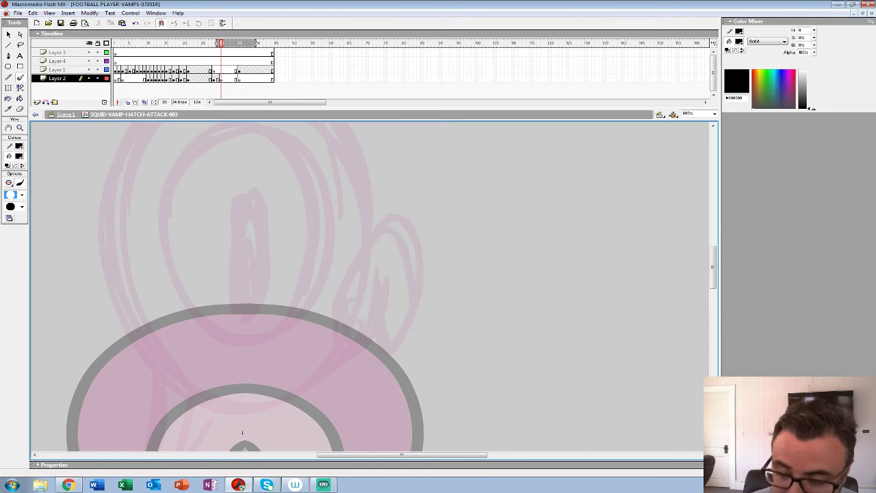
pyautogui.moveTo(378, 271)
pyautogui.mouseDown()
pyautogui.moveTo(379, 330)
pyautogui.moveTo(390, 350)
pyautogui.moveTo(413, 304)
pyautogui.moveTo(414, 255)
pyautogui.moveTo(401, 218)
pyautogui.moveTo(373, 225)
pyautogui.moveTo(349, 267)
pyautogui.moveTo(338, 321)
pyautogui.moveTo(375, 338)
pyautogui.mouseUp()
pyautogui.moveTo(242, 433); pyautogui.dragTo(351, 481)
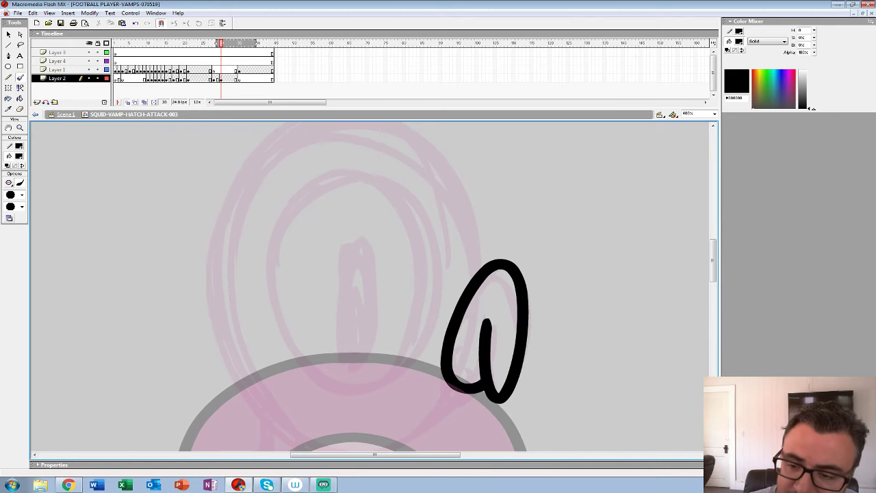
# - Ink the squid's inner oval and the narrow slit inside it on frame 30
pyautogui.moveTo(362, 172)
pyautogui.mouseDown()
pyautogui.moveTo(303, 193)
pyautogui.moveTo(279, 227)
pyautogui.moveTo(271, 307)
pyautogui.moveTo(314, 373)
pyautogui.moveTo(342, 386)
pyautogui.moveTo(403, 371)
pyautogui.moveTo(431, 317)
pyautogui.moveTo(432, 286)
pyautogui.moveTo(422, 231)
pyautogui.moveTo(394, 185)
pyautogui.moveTo(359, 171)
pyautogui.moveTo(317, 181)
pyautogui.moveTo(285, 218)
pyautogui.moveTo(269, 267)
pyautogui.moveTo(276, 318)
pyautogui.moveTo(296, 357)
pyautogui.moveTo(347, 388)
pyautogui.moveTo(383, 382)
pyautogui.moveTo(411, 360)
pyautogui.moveTo(433, 301)
pyautogui.moveTo(419, 216)
pyautogui.moveTo(357, 170)
pyautogui.mouseUp()
pyautogui.hotkey('ctrl', 'z')
pyautogui.moveTo(352, 234)
pyautogui.mouseDown()
pyautogui.moveTo(342, 342)
pyautogui.moveTo(368, 314)
pyautogui.moveTo(354, 227)
pyautogui.moveTo(321, 296)
pyautogui.moveTo(362, 158)
pyautogui.moveTo(353, 262)
pyautogui.mouseUp()
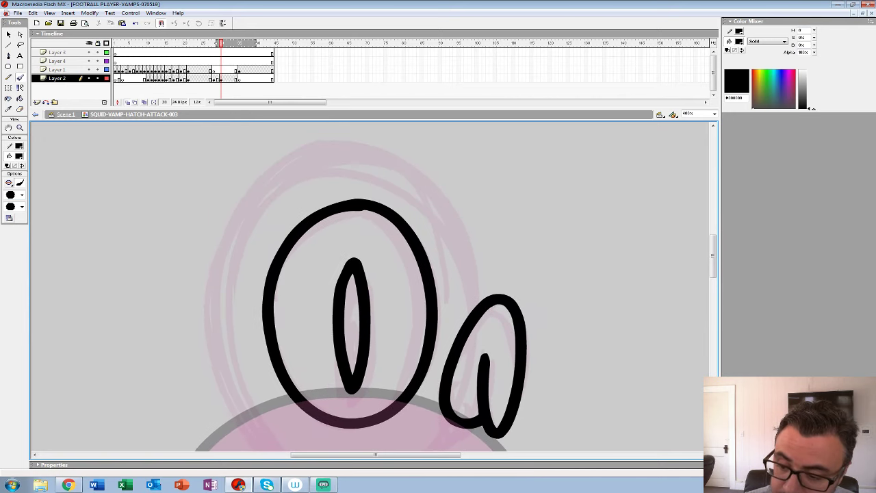
# - Ink the full head outline around the inner oval on frame 30, joining it to the right tentacle
pyautogui.moveTo(474, 310)
pyautogui.mouseDown()
pyautogui.moveTo(466, 256)
pyautogui.moveTo(472, 310)
pyautogui.moveTo(472, 276)
pyautogui.mouseUp()
pyautogui.hotkey('ctrl', 'z')
pyautogui.hotkey('ctrl', 'z')
pyautogui.moveTo(471, 317)
pyautogui.mouseDown()
pyautogui.moveTo(468, 255)
pyautogui.moveTo(444, 201)
pyautogui.moveTo(418, 173)
pyautogui.moveTo(373, 149)
pyautogui.moveTo(317, 147)
pyautogui.moveTo(265, 169)
pyautogui.moveTo(220, 247)
pyautogui.mouseUp()
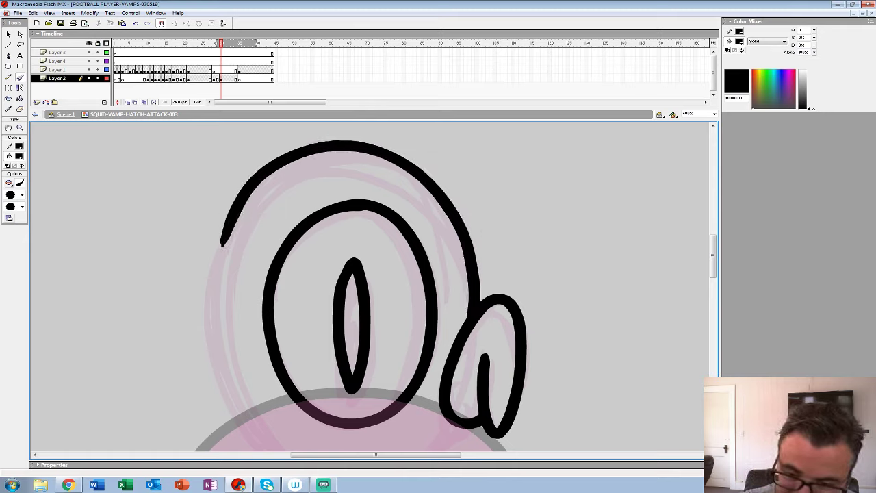
pyautogui.hotkey('ctrl', 'z')
pyautogui.moveTo(471, 313)
pyautogui.mouseDown()
pyautogui.moveTo(465, 251)
pyautogui.moveTo(437, 190)
pyautogui.moveTo(360, 143)
pyautogui.moveTo(310, 147)
pyautogui.moveTo(261, 178)
pyautogui.moveTo(225, 256)
pyautogui.mouseUp()
pyautogui.moveTo(225, 256)
pyautogui.mouseDown()
pyautogui.moveTo(266, 152)
pyautogui.moveTo(259, 221)
pyautogui.moveTo(271, 272)
pyautogui.moveTo(292, 320)
pyautogui.moveTo(325, 359)
pyautogui.moveTo(393, 384)
pyautogui.moveTo(441, 372)
pyautogui.moveTo(483, 336)
pyautogui.mouseUp()
pyautogui.moveTo(392, 411); pyautogui.dragTo(388, 272)
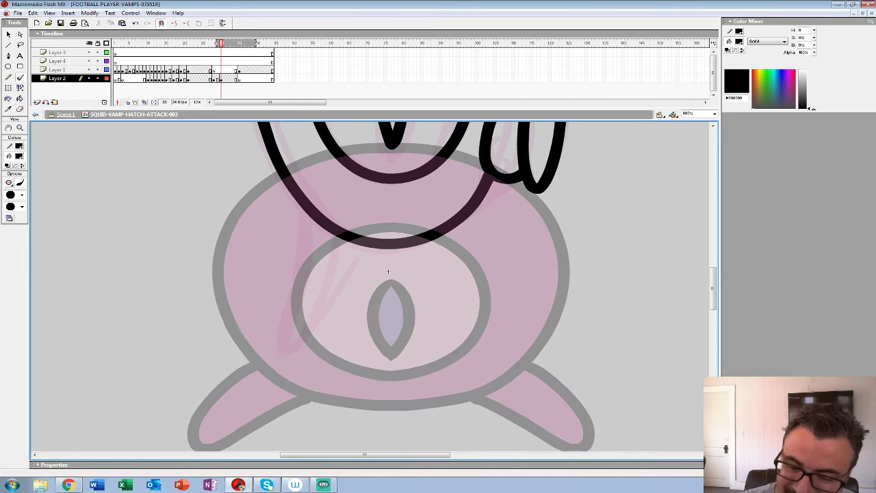
# - Ink the left tentacle hanging below the head on frame 30 and move the inked keyframe to frame 28 on Layer 2
pyautogui.moveTo(306, 202)
pyautogui.mouseDown()
pyautogui.moveTo(282, 342)
pyautogui.moveTo(336, 283)
pyautogui.moveTo(354, 239)
pyautogui.mouseUp()
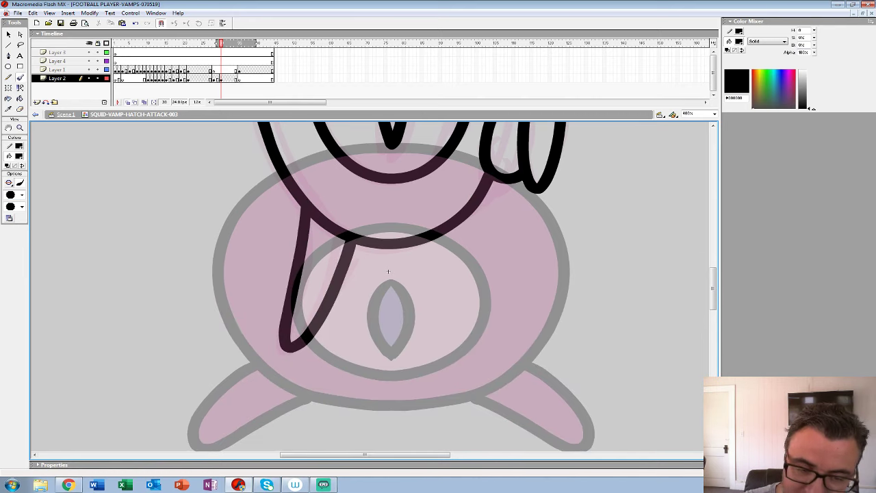
pyautogui.press('z')
pyautogui.keyDown('alt'); pyautogui.click(387, 271); pyautogui.keyUp('alt')
pyautogui.keyDown('alt'); pyautogui.click(387, 271); pyautogui.keyUp('alt')
pyautogui.keyDown('alt'); pyautogui.click(388, 271); pyautogui.keyUp('alt')
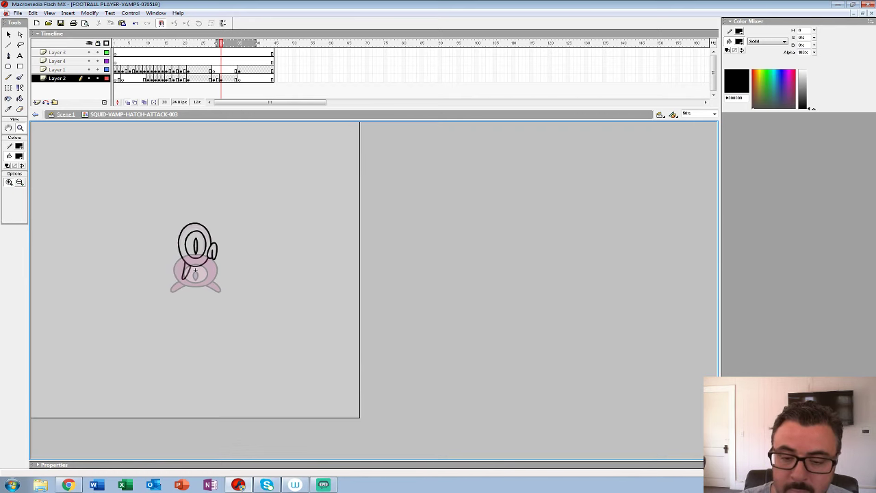
pyautogui.click(221, 78)
pyautogui.moveTo(221, 78); pyautogui.dragTo(214, 78)
# - Select the squid's inner oval and slit on frame 28 and nudge them slightly up and to the left
pyautogui.click(202, 254)
pyautogui.press('v')
pyautogui.click(432, 253)
pyautogui.click(379, 263)
pyautogui.keyDown('shift'); pyautogui.click(363, 267); pyautogui.keyUp('shift')
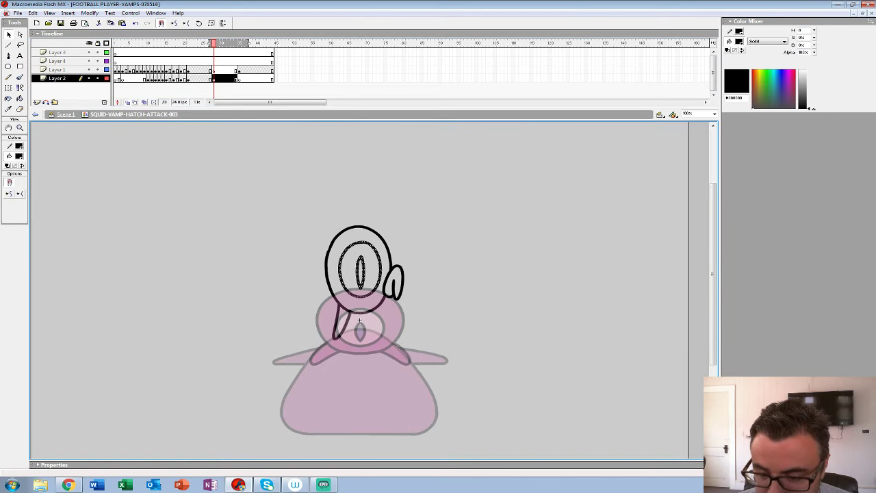
pyautogui.press('Left')
pyautogui.press('Left')
pyautogui.press('Up')
pyautogui.press('Up')
pyautogui.press('Up')
pyautogui.press('Up')
pyautogui.press('Up')
pyautogui.press('Up')
pyautogui.press('Up')
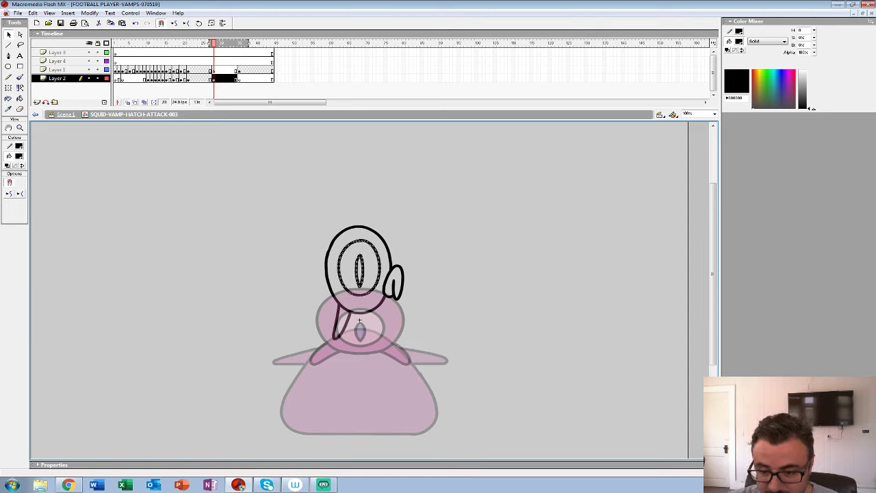
# - Replay the attack animation and insert a blank keyframe at frame 31 on Layer 2
pyautogui.click(185, 61)
pyautogui.press('Return')
pyautogui.click(185, 60)
pyautogui.press('Return')
pyautogui.press('Return')
pyautogui.hotkey('ctrl', 'a')
pyautogui.press('Delete')
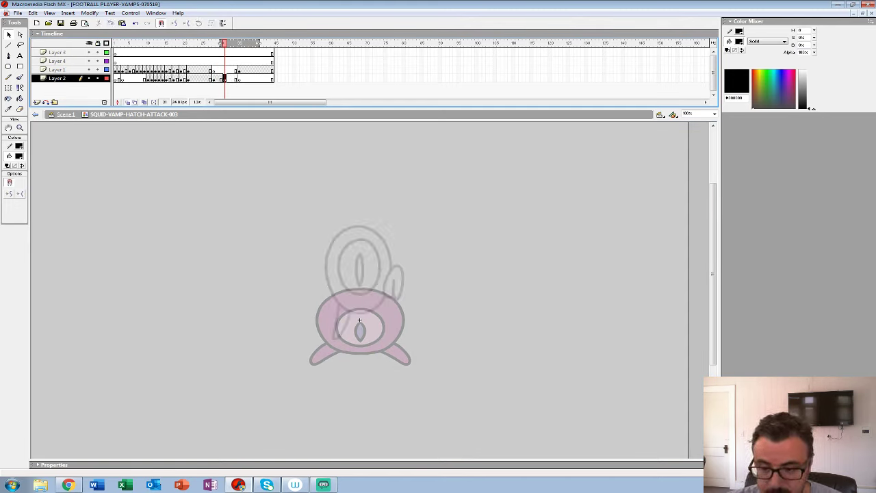
# - With a small black brush, sketch the squid's round inner circle and narrow slit above the previous pose on frame 31
pyautogui.press('z')
pyautogui.click(359, 319)
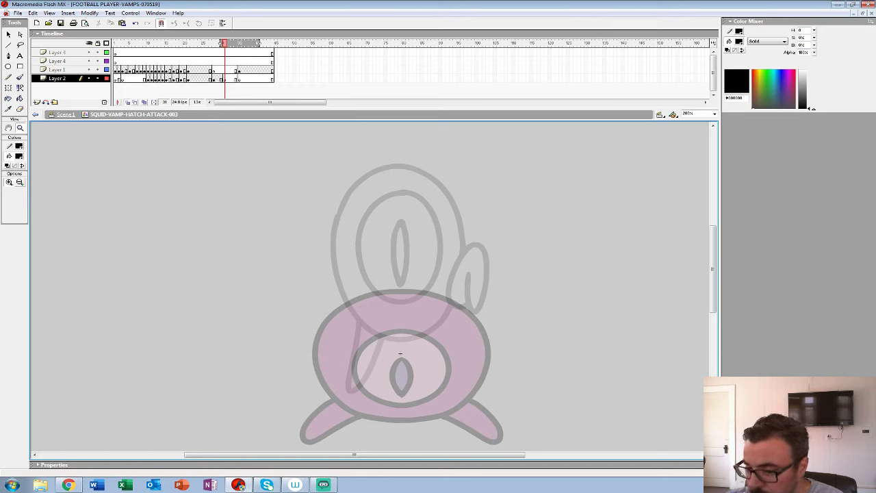
pyautogui.click(20, 78)
pyautogui.click(22, 196)
pyautogui.click(13, 214)
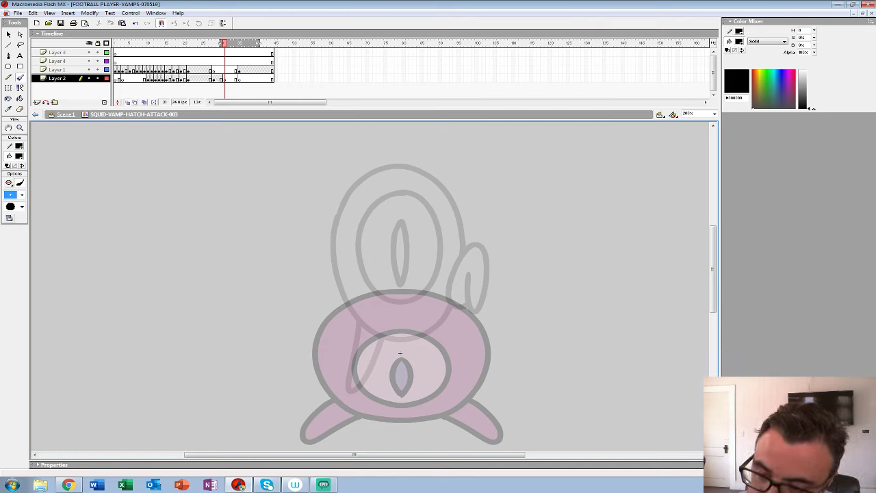
pyautogui.moveTo(413, 259)
pyautogui.mouseDown()
pyautogui.moveTo(423, 184)
pyautogui.moveTo(364, 223)
pyautogui.moveTo(440, 232)
pyautogui.moveTo(442, 219)
pyautogui.moveTo(437, 239)
pyautogui.moveTo(357, 221)
pyautogui.moveTo(395, 237)
pyautogui.moveTo(398, 200)
pyautogui.mouseUp()
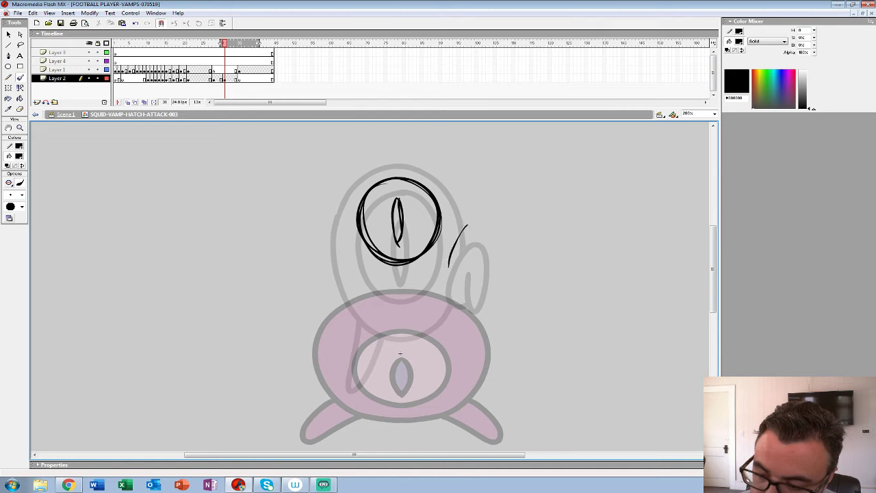
# - Sketch the curled right tentacle, the round head outline and the bent left tentacle on frame 31
pyautogui.moveTo(471, 228); pyautogui.dragTo(479, 269)
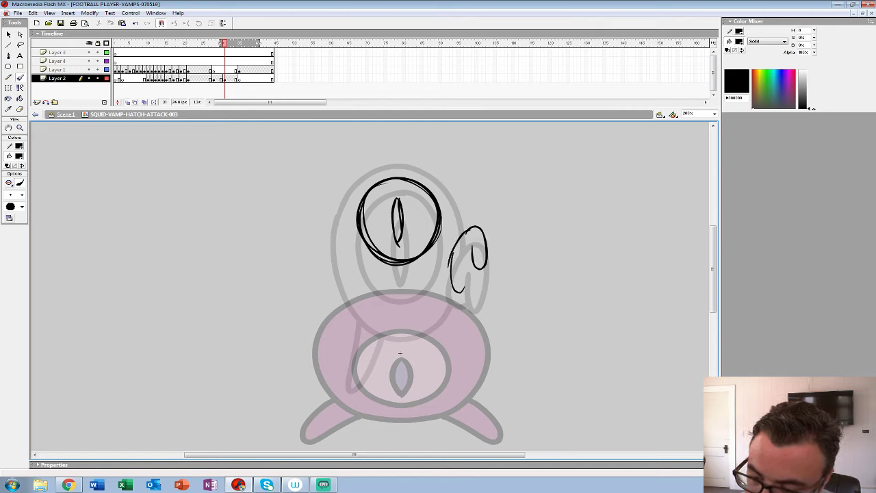
pyautogui.moveTo(426, 163)
pyautogui.mouseDown()
pyautogui.moveTo(373, 165)
pyautogui.moveTo(328, 238)
pyautogui.moveTo(400, 299)
pyautogui.mouseUp()
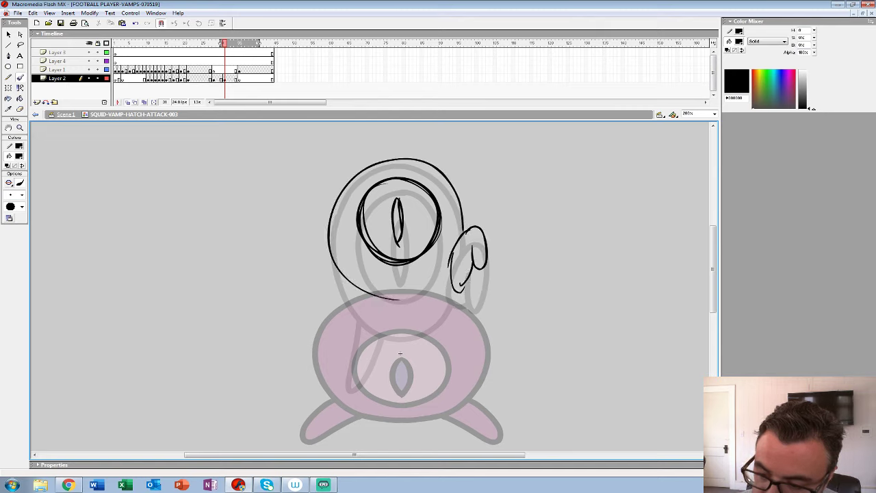
pyautogui.moveTo(438, 164)
pyautogui.mouseDown()
pyautogui.moveTo(326, 236)
pyautogui.moveTo(466, 261)
pyautogui.mouseUp()
pyautogui.moveTo(327, 182); pyautogui.dragTo(463, 203)
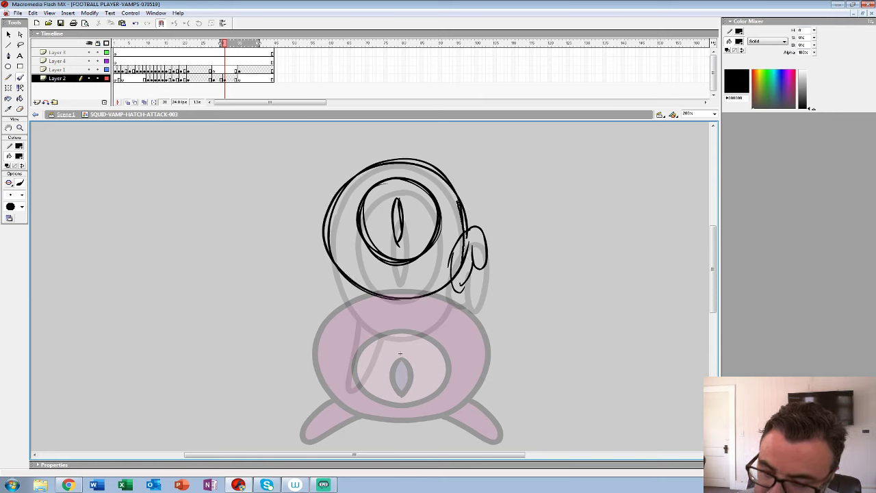
pyautogui.moveTo(333, 201)
pyautogui.mouseDown()
pyautogui.moveTo(460, 267)
pyautogui.moveTo(358, 165)
pyautogui.moveTo(465, 191)
pyautogui.mouseUp()
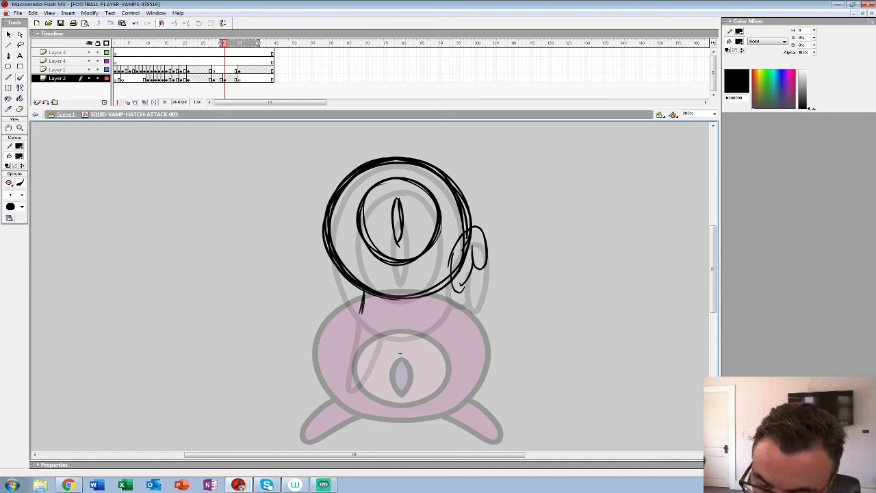
pyautogui.moveTo(342, 310); pyautogui.dragTo(360, 289)
pyautogui.press('z')
pyautogui.keyDown('alt'); pyautogui.click(400, 354); pyautogui.keyUp('alt')
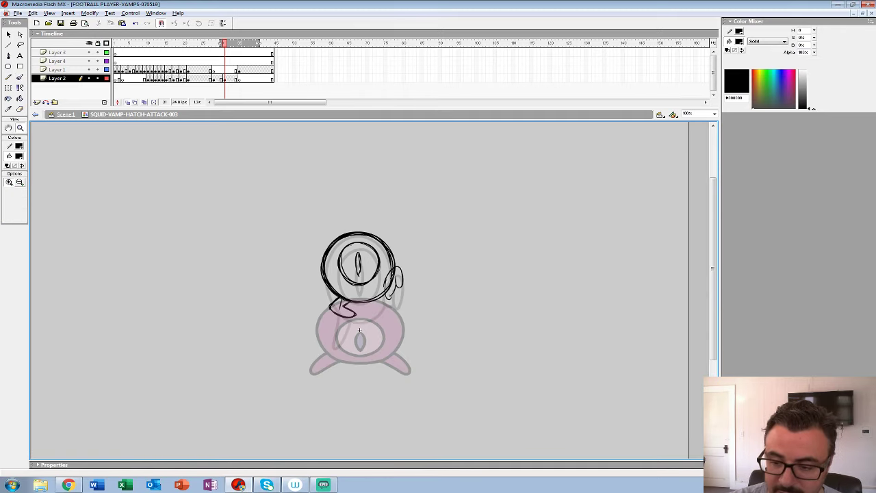
pyautogui.keyDown('alt'); pyautogui.click(400, 315); pyautogui.keyUp('alt')
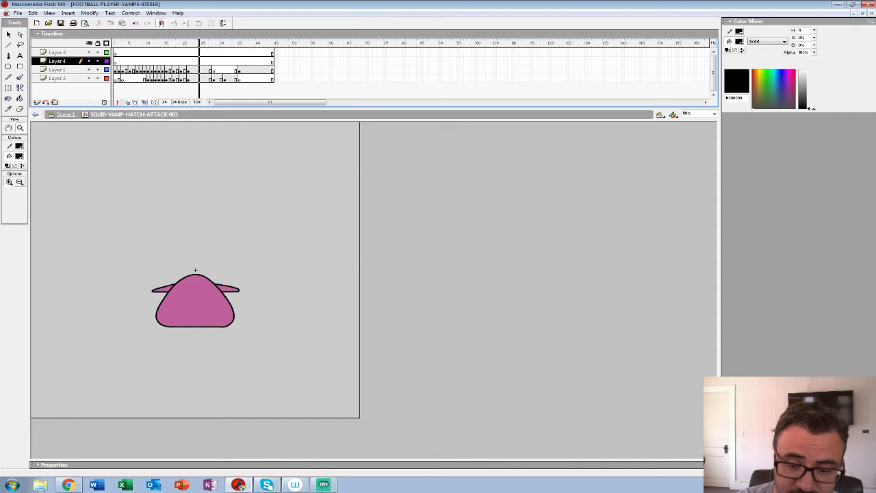
# - Move the inked drawing's keyframes on Layers 1 and 2 to frame 26 and replay the animation to check the timing
pyautogui.press('Return')
pyautogui.moveTo(213, 70); pyautogui.dragTo(221, 79)
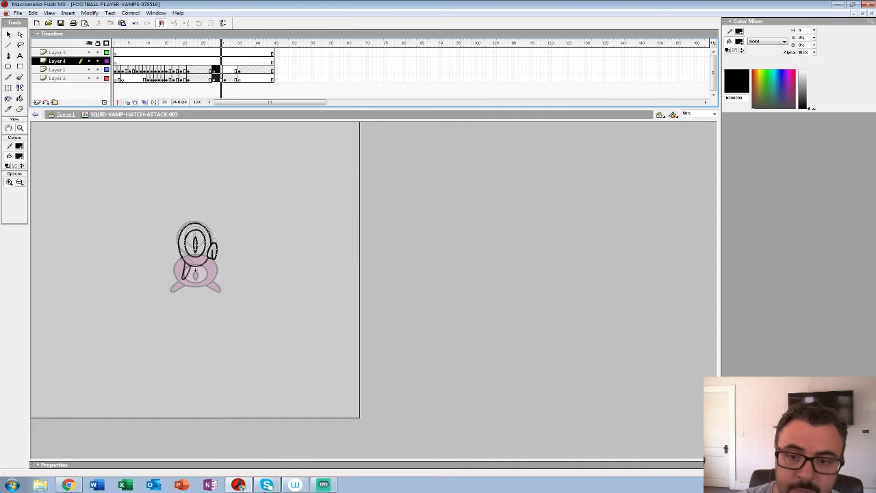
pyautogui.press('.')
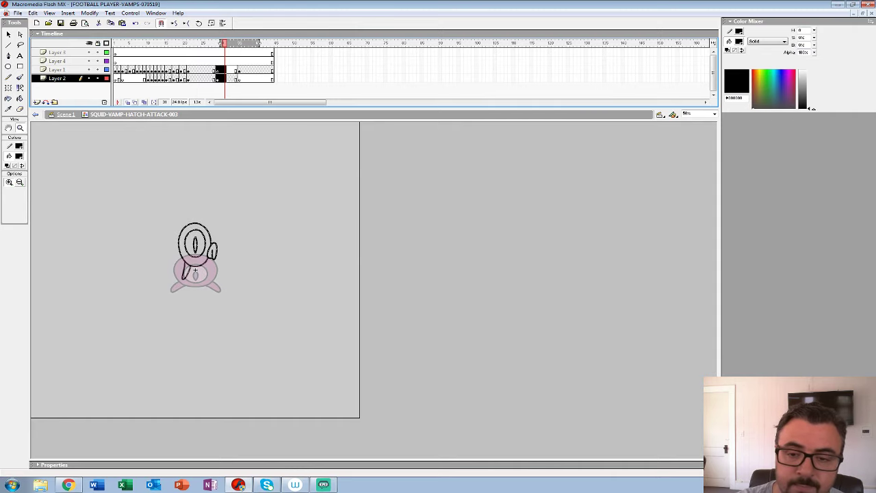
pyautogui.moveTo(221, 74); pyautogui.dragTo(213, 74)
pyautogui.click(181, 52)
pyautogui.press('Return')
pyautogui.click(184, 61)
pyautogui.press('Return')
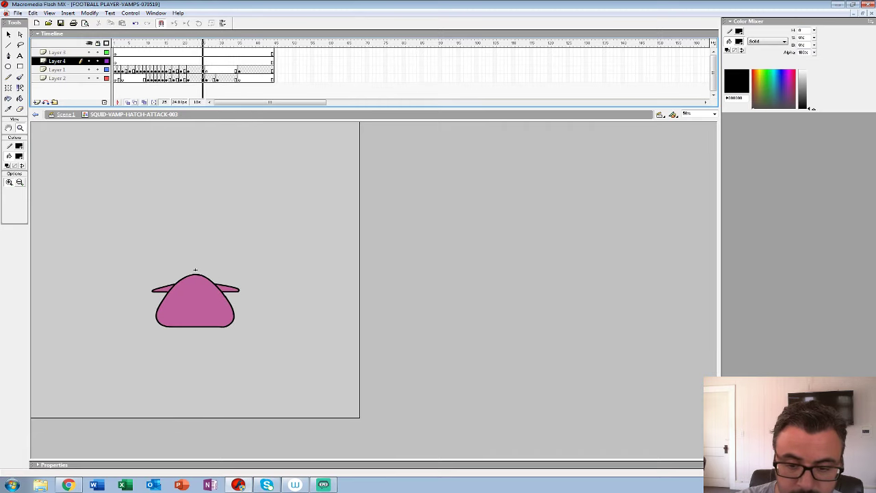
pyautogui.press('Return')
# - Move the rough sketch to frame 30 on Layer 2 and insert a blank keyframe at frame 31
pyautogui.click(214, 79)
pyautogui.moveTo(217, 78); pyautogui.dragTo(221, 78)
pyautogui.click(203, 70)
pyautogui.click(221, 70)
pyautogui.click(225, 78)
pyautogui.press('F7')
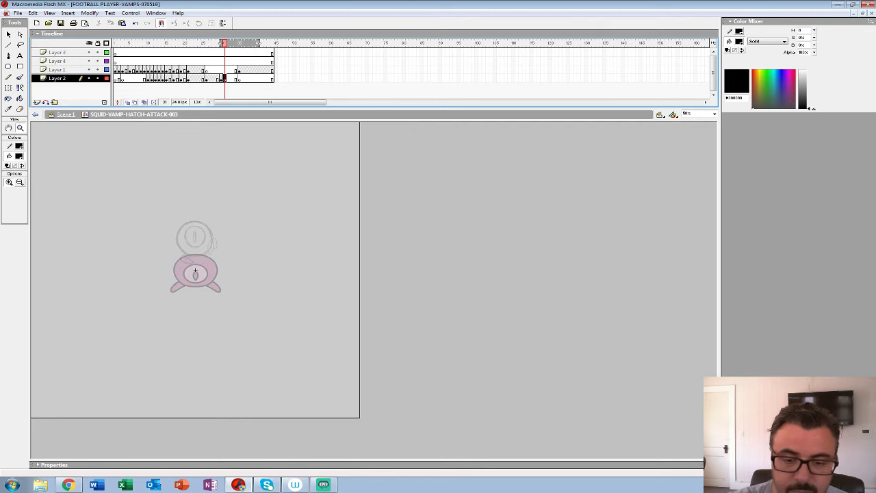
# - Set the brush to the largest size and extend the onion-skin range back to include the previous inked drawing
pyautogui.click(200, 262)
pyautogui.click(370, 271)
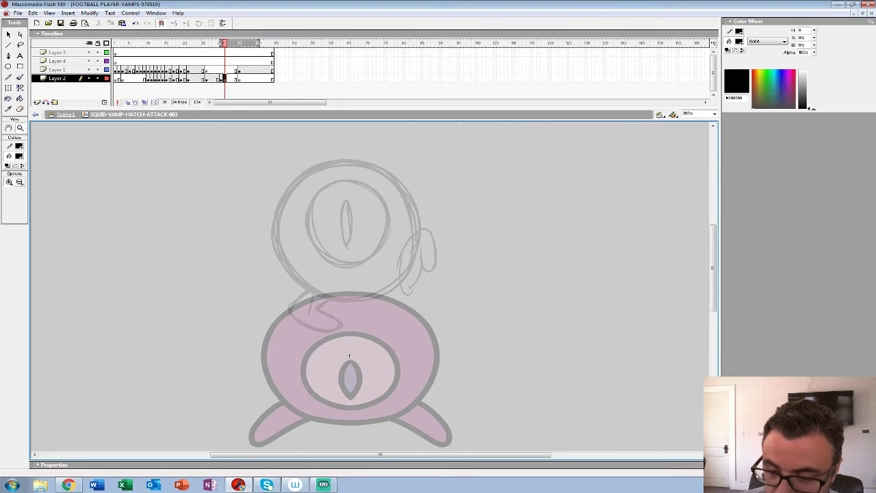
pyautogui.click(410, 242)
pyautogui.click(20, 78)
pyautogui.click(21, 195)
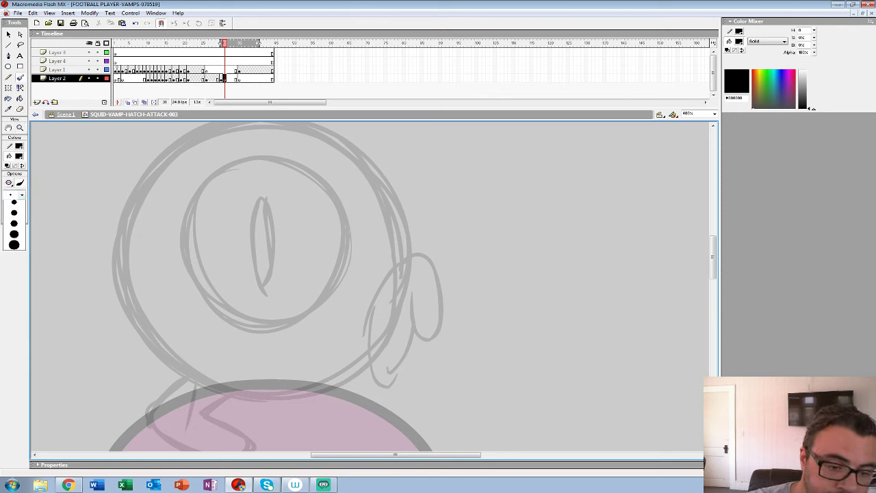
pyautogui.click(14, 291)
pyautogui.moveTo(219, 43); pyautogui.dragTo(216, 43)
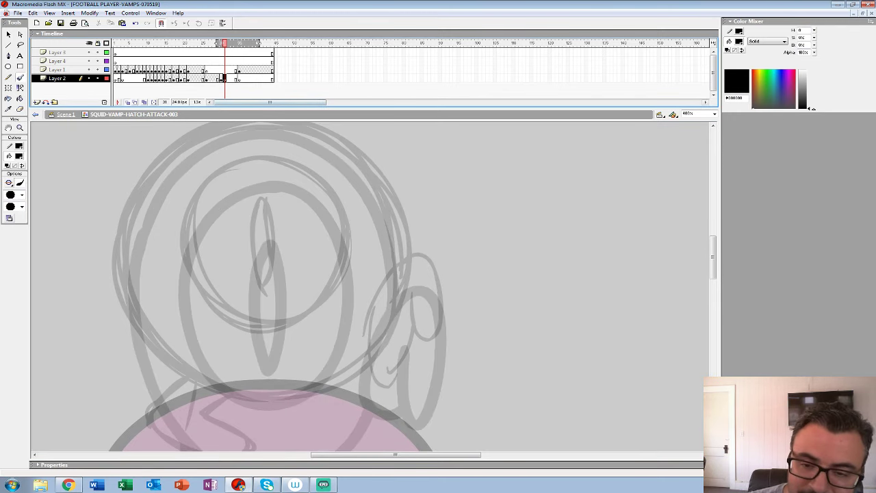
# - Ink the inner circle and the narrow slit inside it on frame 31 over the onion-skinned sketch, redoing uneven strokes
pyautogui.moveTo(234, 162)
pyautogui.mouseDown()
pyautogui.moveTo(199, 193)
pyautogui.moveTo(182, 233)
pyautogui.moveTo(188, 279)
pyautogui.moveTo(253, 323)
pyautogui.moveTo(300, 317)
pyautogui.moveTo(327, 291)
pyautogui.mouseUp()
pyautogui.hotkey('ctrl', 'z')
pyautogui.moveTo(266, 159)
pyautogui.mouseDown()
pyautogui.moveTo(290, 163)
pyautogui.moveTo(212, 166)
pyautogui.moveTo(185, 201)
pyautogui.mouseUp()
pyautogui.hotkey('ctrl', 'z')
pyautogui.moveTo(291, 162)
pyautogui.mouseDown()
pyautogui.moveTo(231, 163)
pyautogui.moveTo(186, 208)
pyautogui.moveTo(191, 273)
pyautogui.moveTo(218, 306)
pyautogui.moveTo(249, 321)
pyautogui.moveTo(309, 313)
pyautogui.moveTo(345, 266)
pyautogui.moveTo(338, 202)
pyautogui.moveTo(286, 161)
pyautogui.mouseUp()
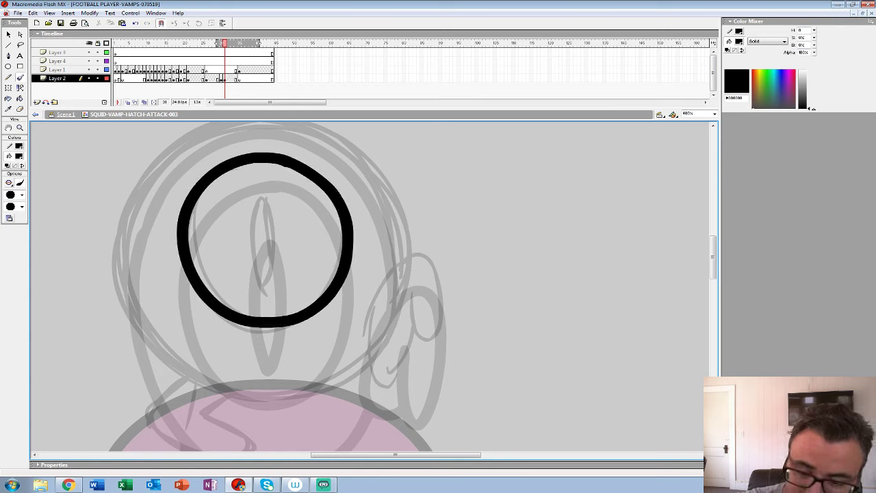
pyautogui.hotkey('ctrl', 'z')
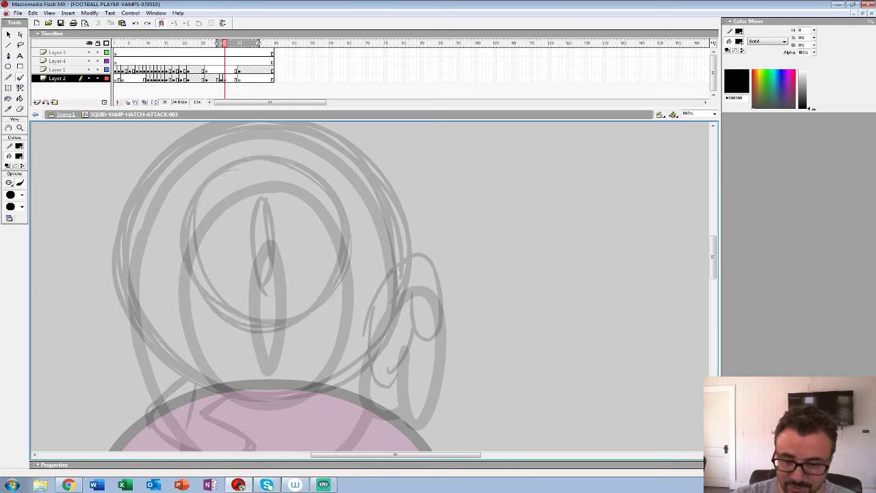
pyautogui.moveTo(271, 158)
pyautogui.mouseDown()
pyautogui.moveTo(233, 160)
pyautogui.moveTo(197, 195)
pyautogui.moveTo(183, 241)
pyautogui.moveTo(201, 281)
pyautogui.moveTo(240, 316)
pyautogui.mouseUp()
pyautogui.hotkey('ctrl', 'z')
pyautogui.moveTo(301, 316)
pyautogui.mouseDown()
pyautogui.moveTo(323, 306)
pyautogui.moveTo(349, 261)
pyautogui.moveTo(347, 215)
pyautogui.moveTo(332, 187)
pyautogui.moveTo(308, 168)
pyautogui.moveTo(276, 159)
pyautogui.moveTo(213, 176)
pyautogui.moveTo(183, 217)
pyautogui.moveTo(195, 284)
pyautogui.moveTo(222, 313)
pyautogui.moveTo(249, 325)
pyautogui.moveTo(303, 317)
pyautogui.mouseUp()
pyautogui.moveTo(275, 277)
pyautogui.mouseDown()
pyautogui.moveTo(276, 200)
pyautogui.moveTo(260, 199)
pyautogui.moveTo(259, 270)
pyautogui.moveTo(194, 249)
pyautogui.mouseUp()
# - Ink the head outline and both tentacles on frame 31, and move the inked keyframe to frame 30 on Layer 2
pyautogui.moveTo(333, 277)
pyautogui.mouseDown()
pyautogui.moveTo(357, 243)
pyautogui.moveTo(299, 260)
pyautogui.moveTo(334, 323)
pyautogui.moveTo(341, 307)
pyautogui.moveTo(455, 416)
pyautogui.moveTo(485, 351)
pyautogui.moveTo(491, 368)
pyautogui.mouseUp()
pyautogui.moveTo(487, 273)
pyautogui.mouseDown()
pyautogui.moveTo(469, 221)
pyautogui.moveTo(419, 173)
pyautogui.moveTo(322, 153)
pyautogui.moveTo(269, 168)
pyautogui.moveTo(225, 203)
pyautogui.moveTo(194, 257)
pyautogui.moveTo(191, 312)
pyautogui.moveTo(210, 364)
pyautogui.moveTo(247, 401)
pyautogui.moveTo(323, 433)
pyautogui.moveTo(358, 434)
pyautogui.moveTo(414, 422)
pyautogui.moveTo(456, 391)
pyautogui.mouseUp()
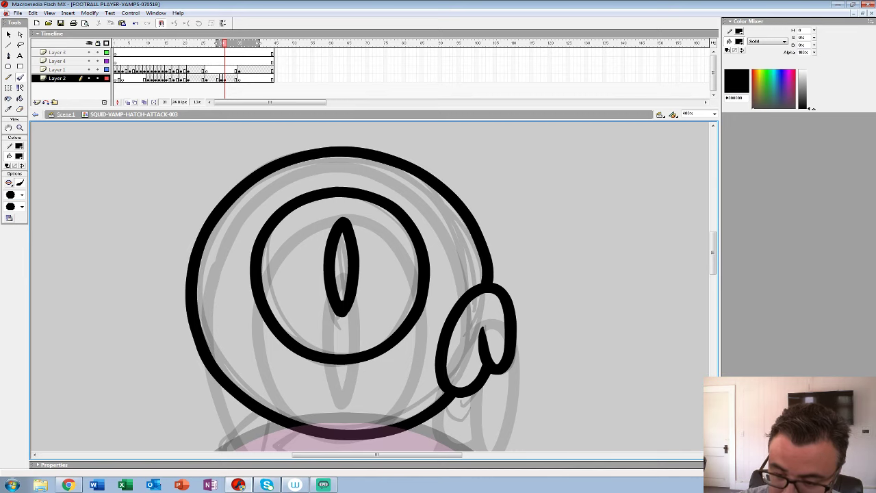
pyautogui.scroll(-3, 384, 361)
pyautogui.moveTo(282, 240)
pyautogui.mouseDown()
pyautogui.moveTo(264, 281)
pyautogui.moveTo(305, 308)
pyautogui.moveTo(350, 316)
pyautogui.moveTo(377, 308)
pyautogui.moveTo(320, 269)
pyautogui.mouseUp()
pyautogui.moveTo(384, 361)
pyautogui.mouseDown()
pyautogui.moveTo(368, 425)
pyautogui.moveTo(325, 492)
pyautogui.mouseUp()
pyautogui.click(224, 78)
pyautogui.moveTo(224, 79); pyautogui.dragTo(221, 79)
# - Replay the animation and insert blank keyframes at frame 25 on Layers 1 and 2
pyautogui.press('z')
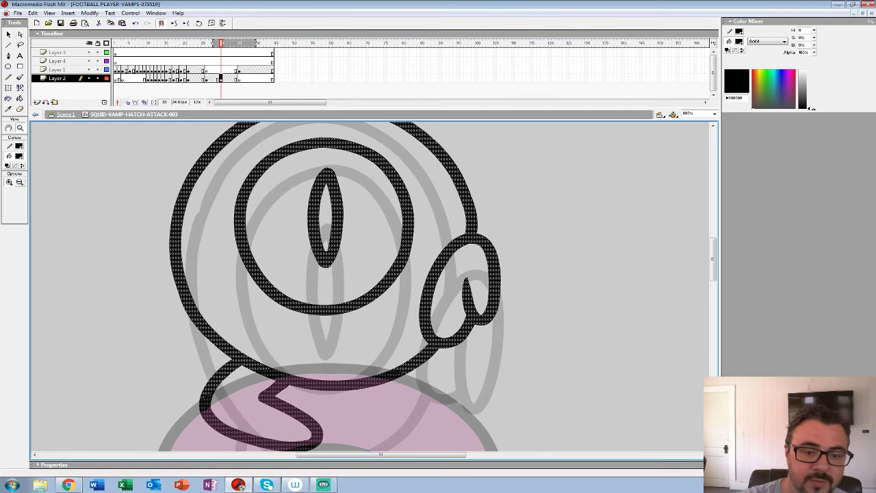
pyautogui.hotkey('ctrl', '-')
pyautogui.hotkey('ctrl', '-')
pyautogui.hotkey('ctrl', '-')
pyautogui.press('Return')
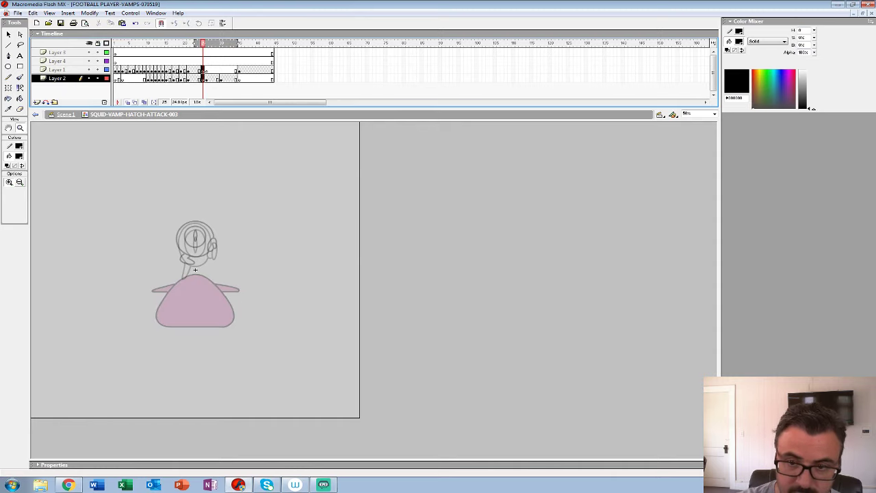
# - With a small brush, sketch an egg-shaped body with a short curled tentacle on each side on frame 24 of Layer 2
pyautogui.click(195, 269)
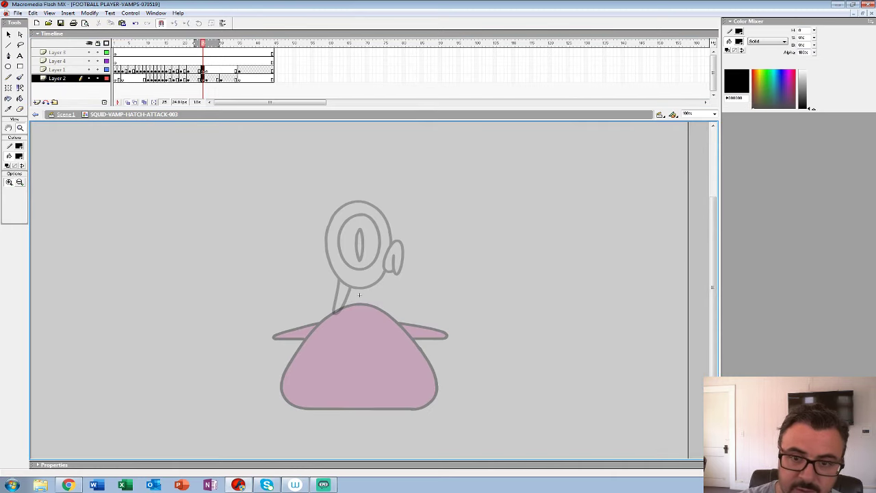
pyautogui.press(',')
pyautogui.press('b')
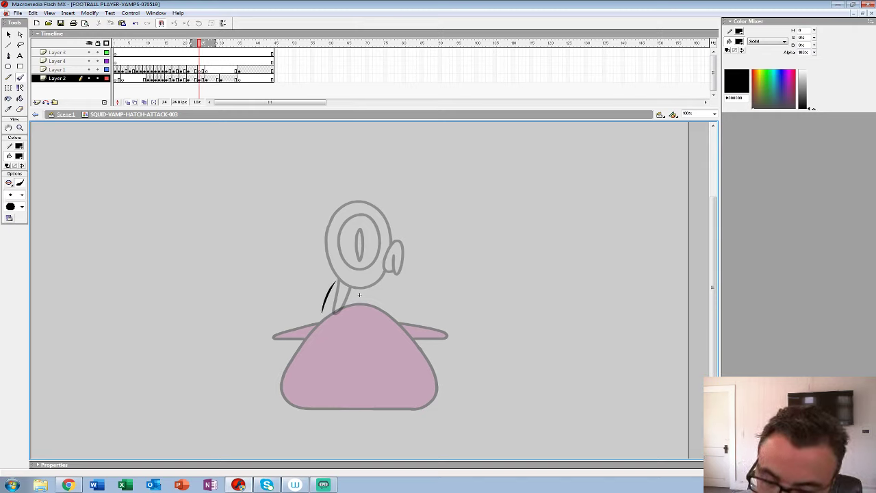
pyautogui.hotkey('ctrl', 'z')
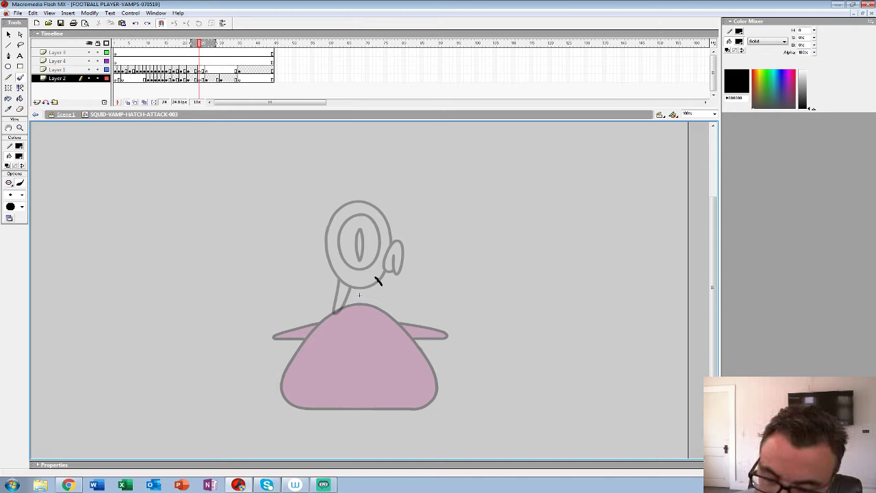
pyautogui.moveTo(365, 355); pyautogui.dragTo(382, 357)
pyautogui.moveTo(351, 266); pyautogui.dragTo(407, 340)
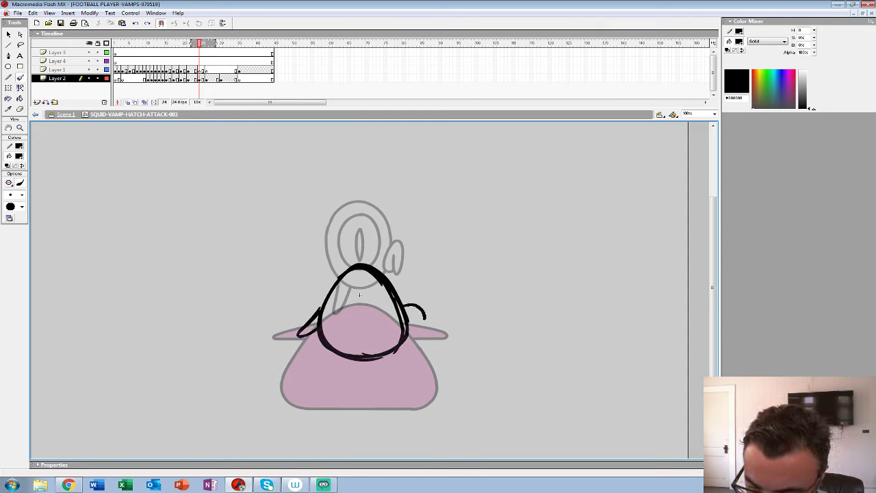
pyautogui.hotkey('ctrl', 'z')
pyautogui.hotkey('ctrl', 'z')
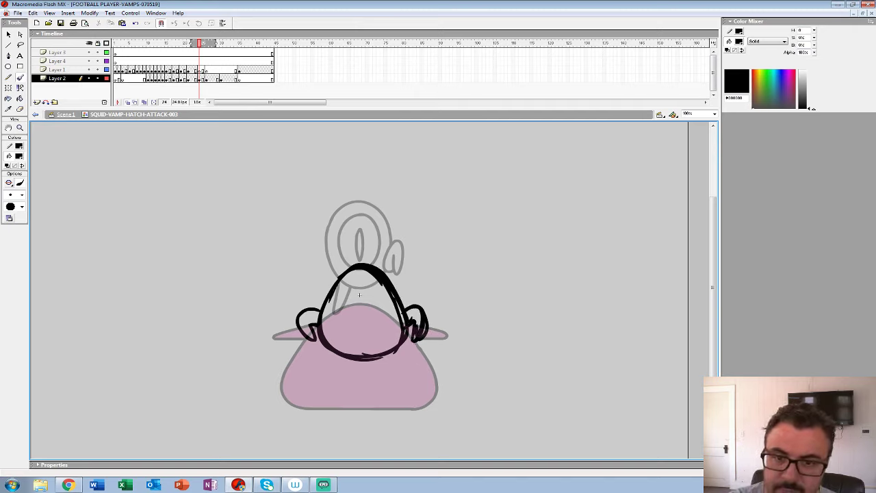
# - Step through the frames around frame 24 to check how the egg-shaped sketch fits the motion
pyautogui.press('.')
pyautogui.press('.')
pyautogui.press('.')
pyautogui.press('.')
pyautogui.press('.')
pyautogui.press('.')
pyautogui.press('.')
pyautogui.press('.')
pyautogui.press('.')
pyautogui.press('.')
pyautogui.press('.')
pyautogui.press('.')
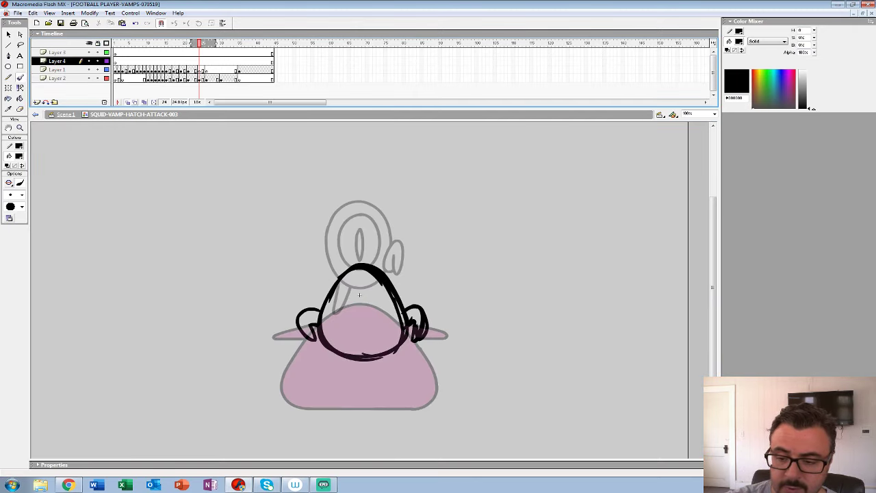
pyautogui.press(',')
pyautogui.press(',')
pyautogui.hotkey('ctrl', 'a')
pyautogui.press('.')
pyautogui.press('.')
pyautogui.press('.')
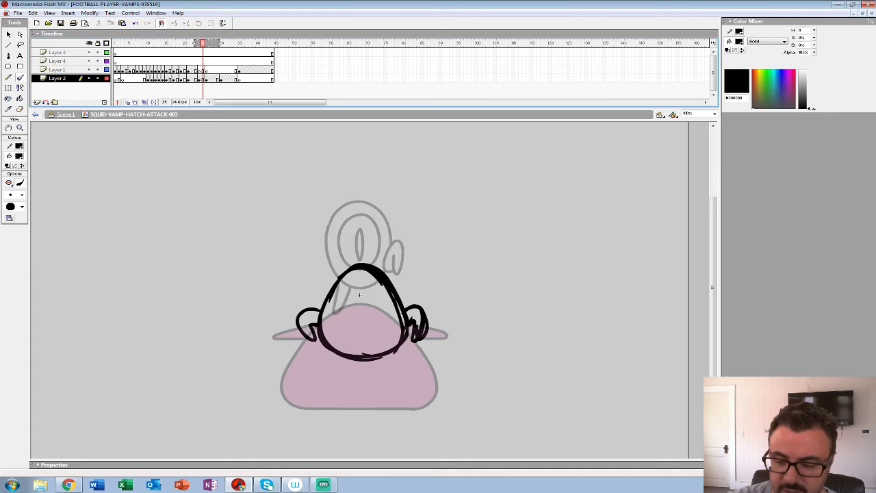
# - Undo the curled right tentacle of the egg-shaped sketch on Layer 2 and redraw it as a straight, tapered tentacle
pyautogui.hotkey('ctrl', 'z')
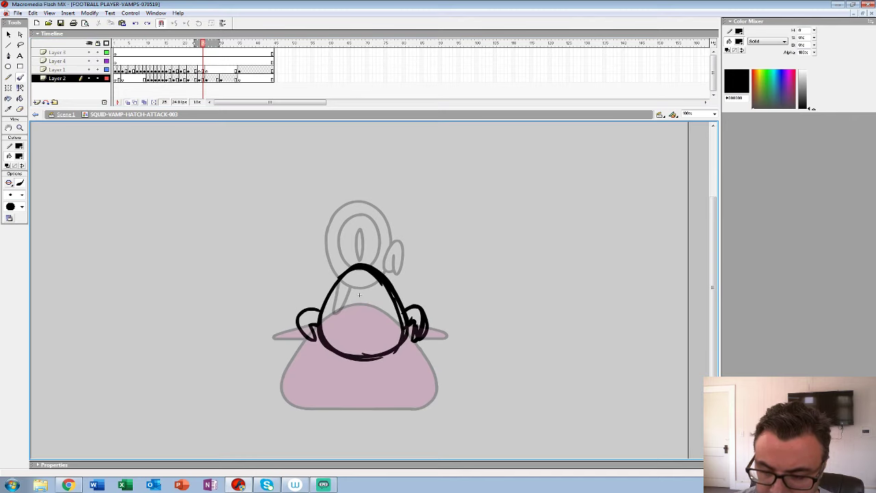
pyautogui.hotkey('ctrl', 'z')
pyautogui.hotkey('ctrl', 'z')
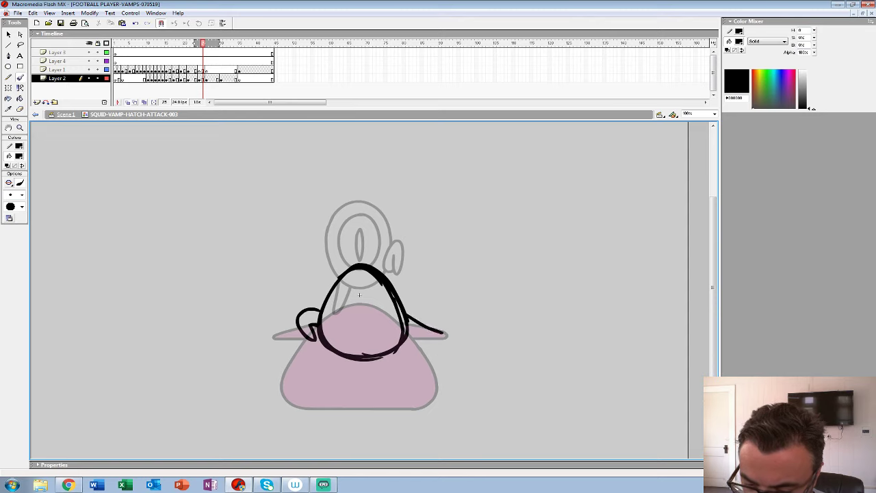
pyautogui.hotkey('ctrl', 'z')
pyautogui.hotkey('ctrl', 'z')
pyautogui.hotkey('ctrl', 'z')
pyautogui.hotkey('ctrl', 'z')
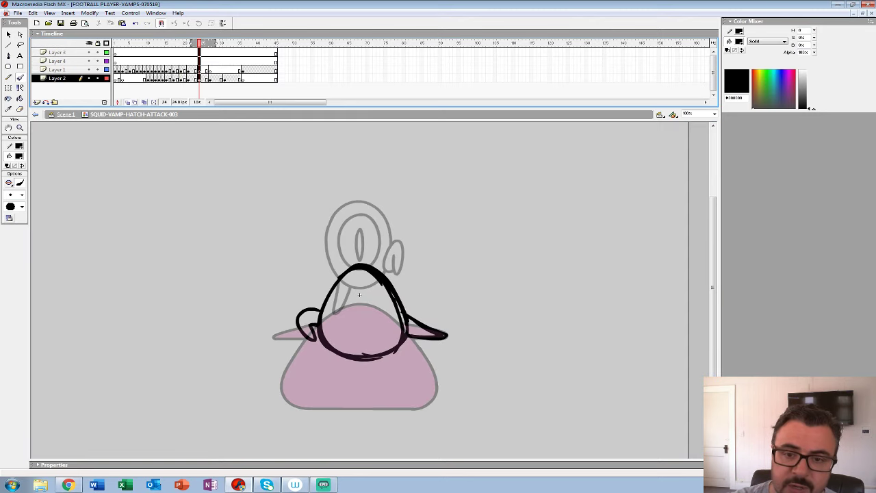
# - Extend the hold before the egg-shaped sketch so the sketch starts at frame 25, and replay the animation
pyautogui.hotkey('ctrl', 'z')
pyautogui.hotkey('ctrl', 'z')
pyautogui.press('Return')
pyautogui.hotkey('ctrl', 'z')
pyautogui.press('Return')
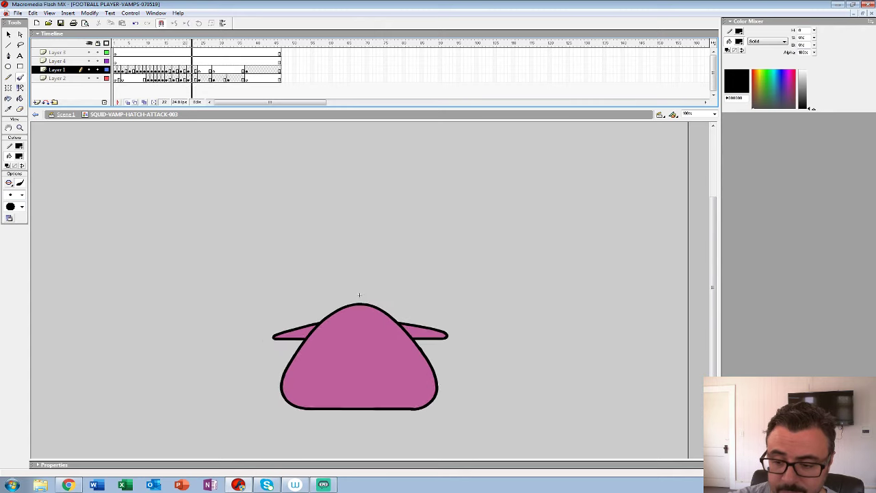
pyautogui.press('Return')
# - Replay the whole animation in a zoomed-out view to check the timing of the sketch at frame 25
pyautogui.moveTo(199, 70); pyautogui.dragTo(202, 78)
pyautogui.click(20, 127)
pyautogui.hotkey('ctrl', '-')
pyautogui.keyDown('alt'); pyautogui.click(195, 269); pyautogui.keyUp('alt')
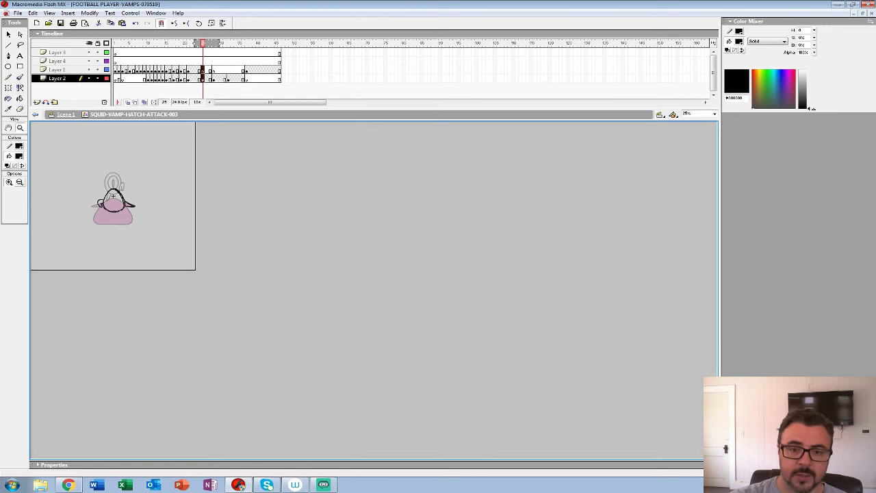
pyautogui.click(115, 61)
pyautogui.press('Return')
pyautogui.press('Return')
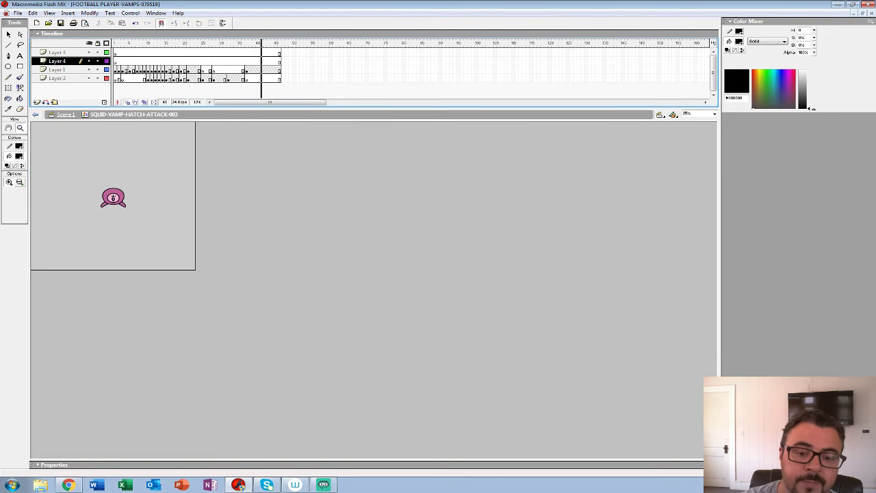
# - Add an empty keyframe at frame 26 of Layer 2 for inking over the onion-skinned egg-shaped sketch
pyautogui.click(205, 78)
pyautogui.press('Delete')
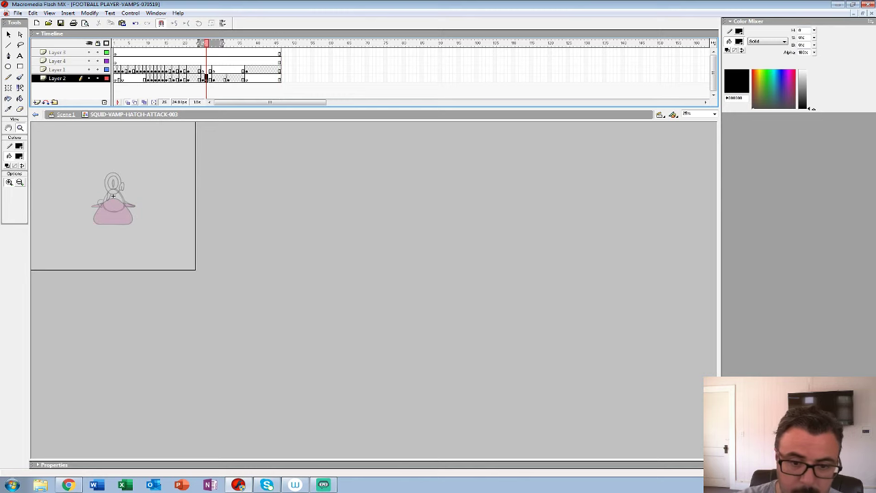
pyautogui.click(113, 198)
pyautogui.click(195, 248)
pyautogui.click(359, 334)
pyautogui.moveTo(359, 334); pyautogui.dragTo(354, 282)
pyautogui.click(353, 282)
pyautogui.moveTo(354, 282); pyautogui.dragTo(270, 286)
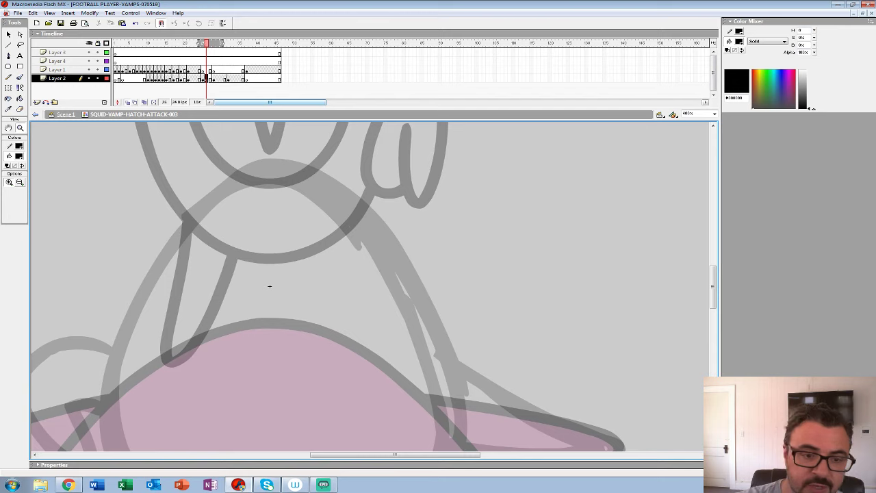
# - With a large brush, ink the egg-shaped body, the curled left tentacle and the straight right tentacle on frame 26
pyautogui.click(20, 77)
pyautogui.click(14, 195)
pyautogui.click(13, 291)
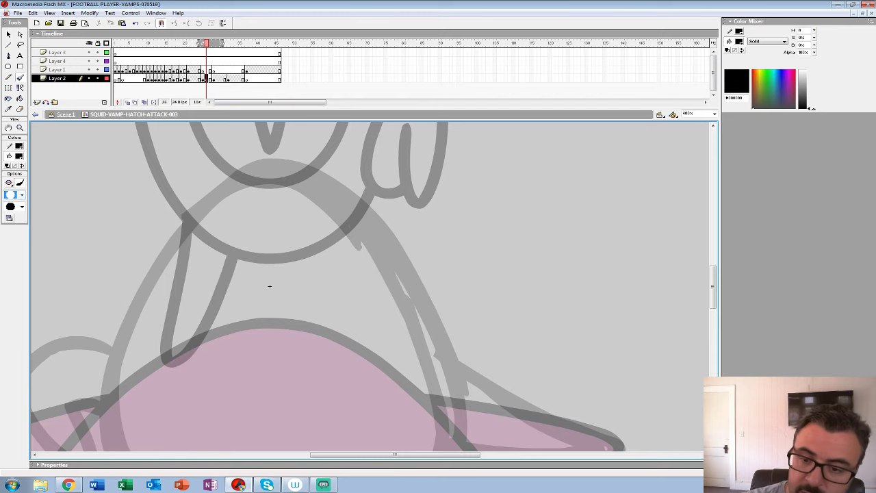
pyautogui.moveTo(271, 164)
pyautogui.mouseDown()
pyautogui.moveTo(316, 175)
pyautogui.moveTo(365, 218)
pyautogui.moveTo(423, 298)
pyautogui.mouseUp()
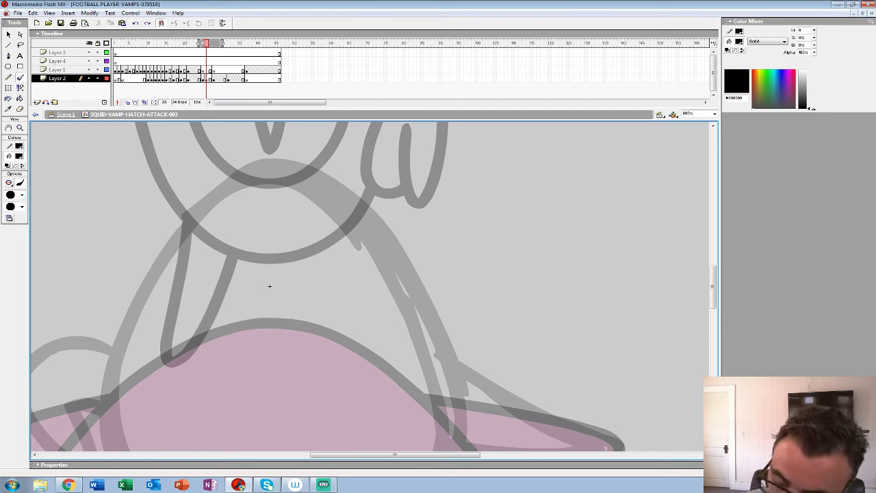
pyautogui.moveTo(458, 405)
pyautogui.mouseDown()
pyautogui.moveTo(425, 303)
pyautogui.moveTo(354, 204)
pyautogui.moveTo(214, 186)
pyautogui.moveTo(127, 310)
pyautogui.moveTo(214, 195)
pyautogui.moveTo(201, 231)
pyautogui.moveTo(239, 383)
pyautogui.moveTo(388, 421)
pyautogui.moveTo(485, 381)
pyautogui.moveTo(540, 319)
pyautogui.moveTo(546, 293)
pyautogui.moveTo(299, 256)
pyautogui.mouseUp()
pyautogui.moveTo(288, 205); pyautogui.dragTo(438, 301)
pyautogui.hotkey('ctrl', 'z')
pyautogui.moveTo(288, 205)
pyautogui.mouseDown()
pyautogui.moveTo(417, 282)
pyautogui.moveTo(410, 308)
pyautogui.moveTo(280, 299)
pyautogui.mouseUp()
pyautogui.moveTo(103, 140); pyautogui.dragTo(465, 142)
pyautogui.moveTo(302, 204)
pyautogui.mouseDown()
pyautogui.moveTo(262, 193)
pyautogui.moveTo(222, 224)
pyautogui.moveTo(227, 277)
pyautogui.moveTo(259, 316)
pyautogui.moveTo(284, 311)
pyautogui.moveTo(272, 264)
pyautogui.mouseUp()
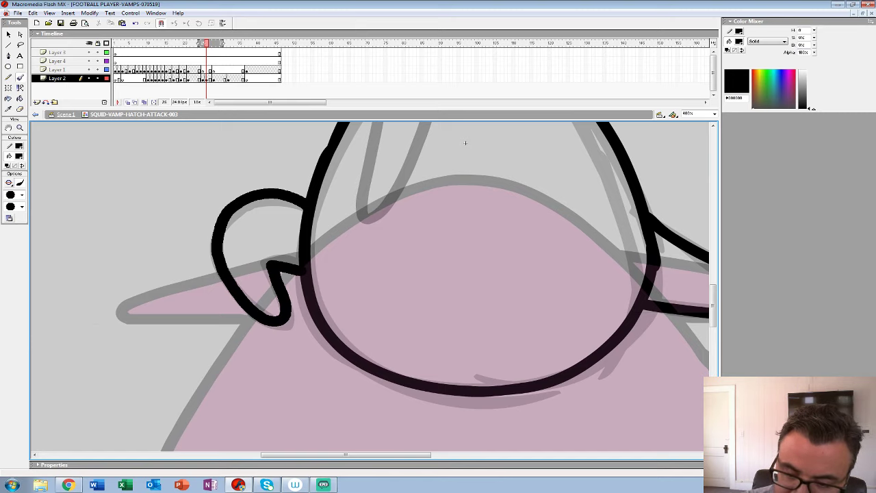
# - Move the inked egg-shaped keyframe on Layer 2 to frame 25, replacing the rough sketch
pyautogui.press('z')
pyautogui.keyDown('alt'); pyautogui.click(465, 142); pyautogui.keyUp('alt')
pyautogui.keyDown('alt'); pyautogui.click(402, 232); pyautogui.keyUp('alt')
pyautogui.keyDown('alt'); pyautogui.click(195, 270); pyautogui.keyUp('alt')
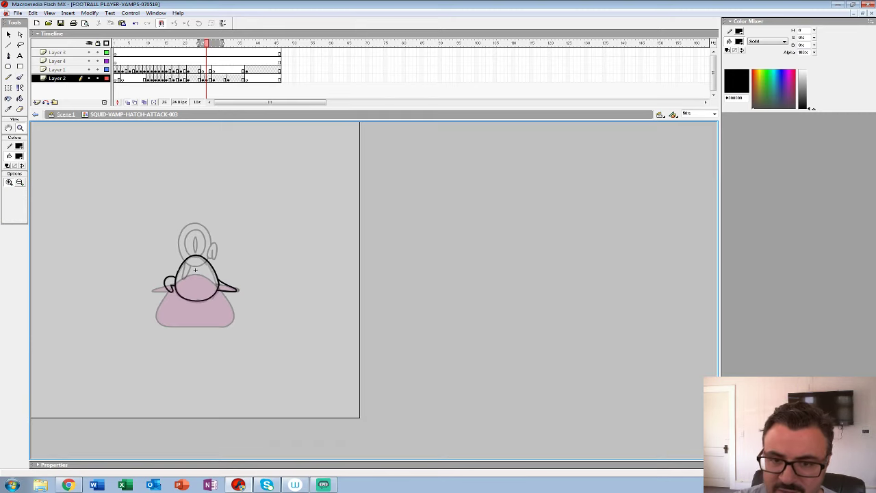
pyautogui.click(206, 69)
pyautogui.click(203, 79)
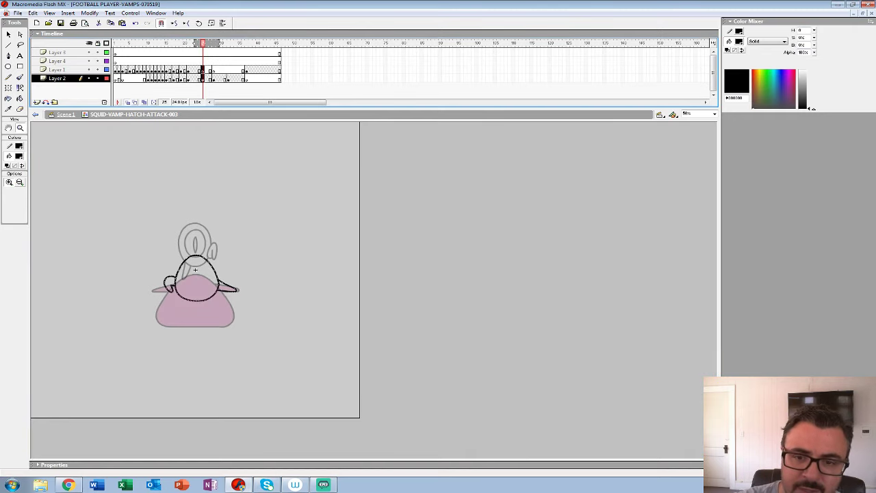
# - Insert one frame at frame 23 across all layers and replay the animation
pyautogui.click(185, 62)
pyautogui.press('Return')
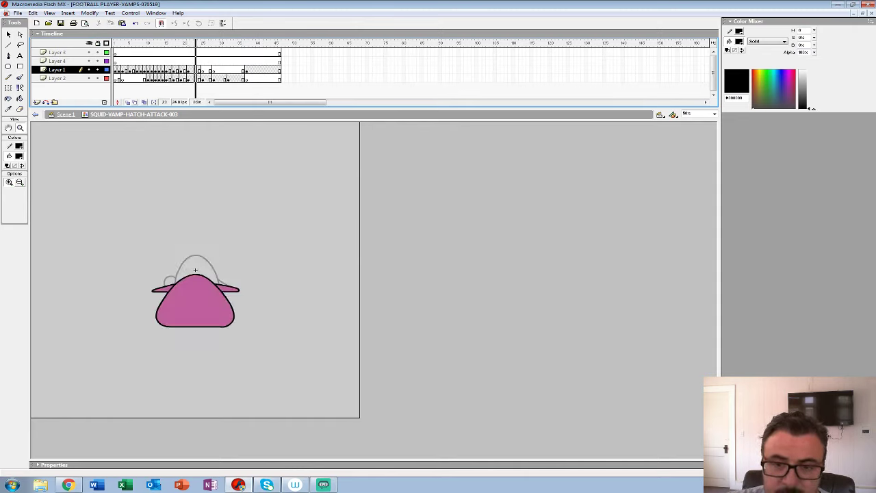
pyautogui.click(182, 61)
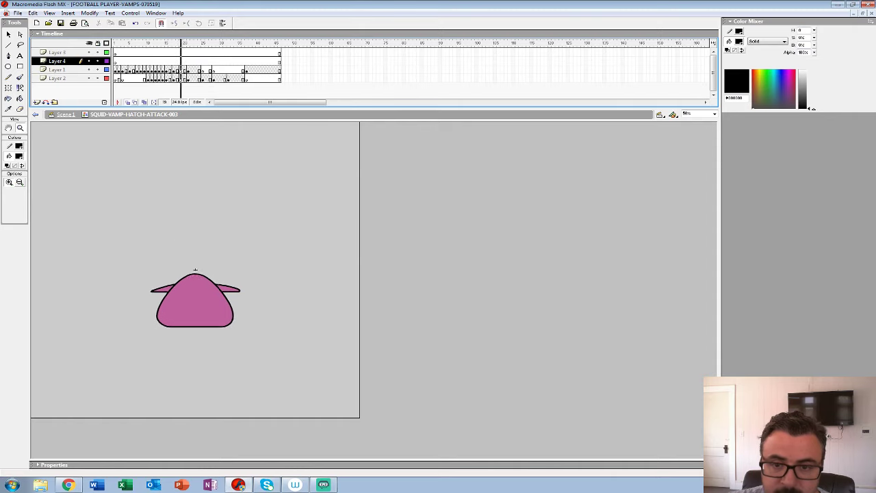
pyautogui.click(195, 61)
pyautogui.moveTo(195, 53); pyautogui.dragTo(195, 78)
pyautogui.press('F5')
pyautogui.press('Return')
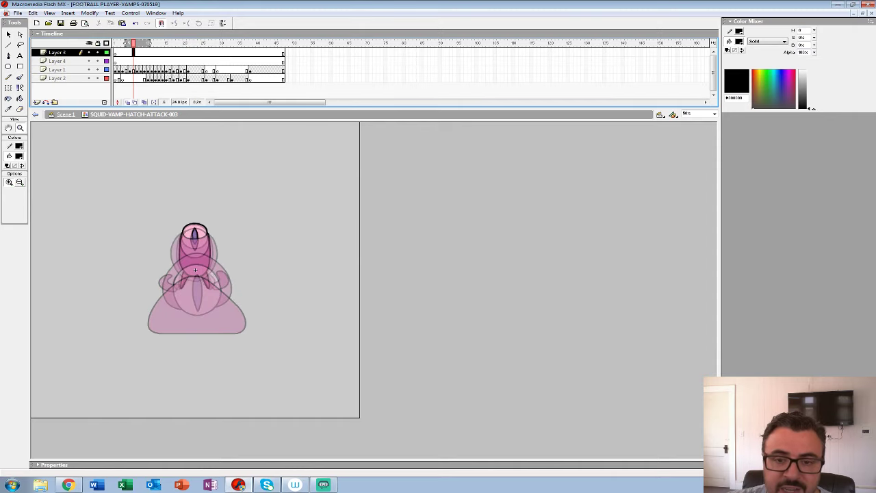
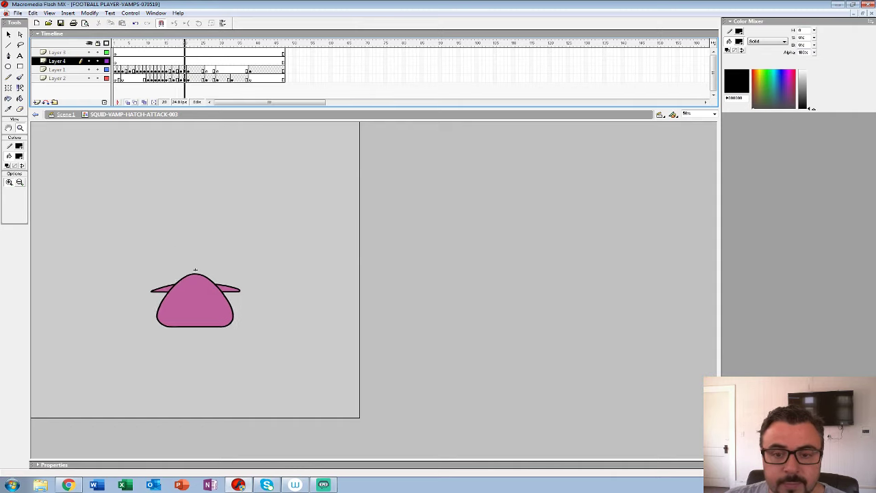
pyautogui.press('Return')
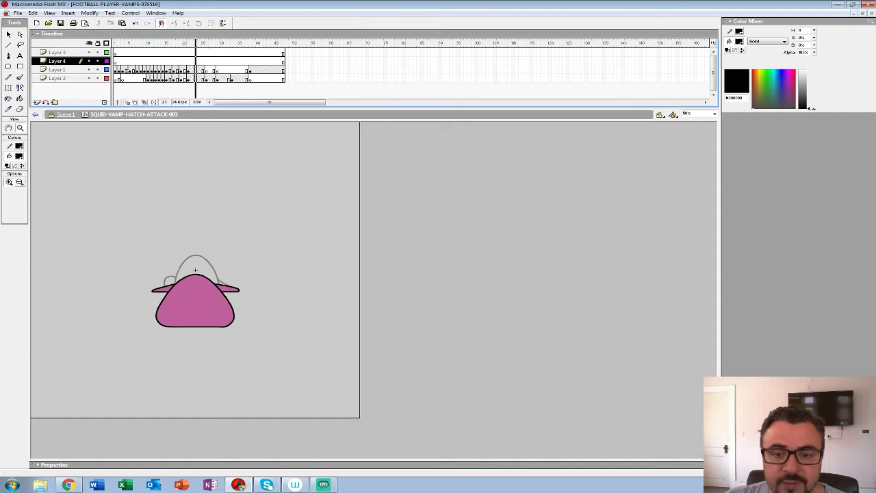
# - Blank frame 23 on Layers 1 and 2 and sketch a wider in-between body with both tentacles using a small brush on Layer 2
pyautogui.hotkey('ctrl', 'a')
pyautogui.press('Delete')
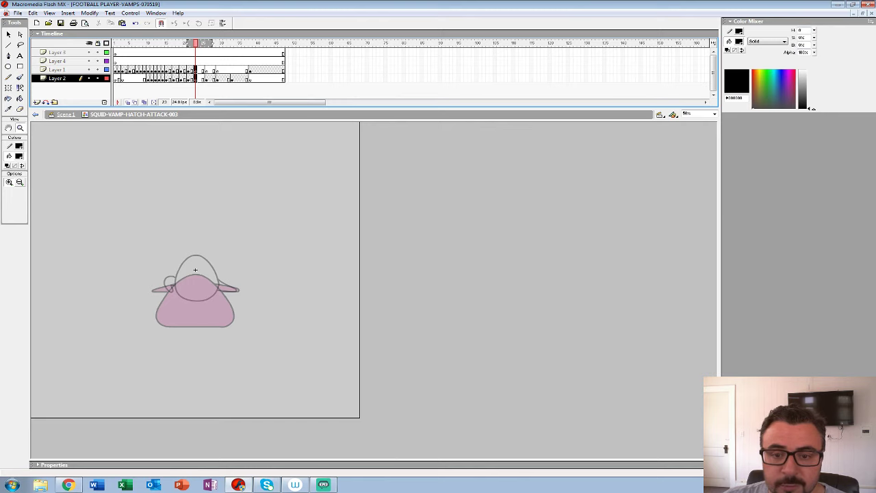
pyautogui.click(195, 270)
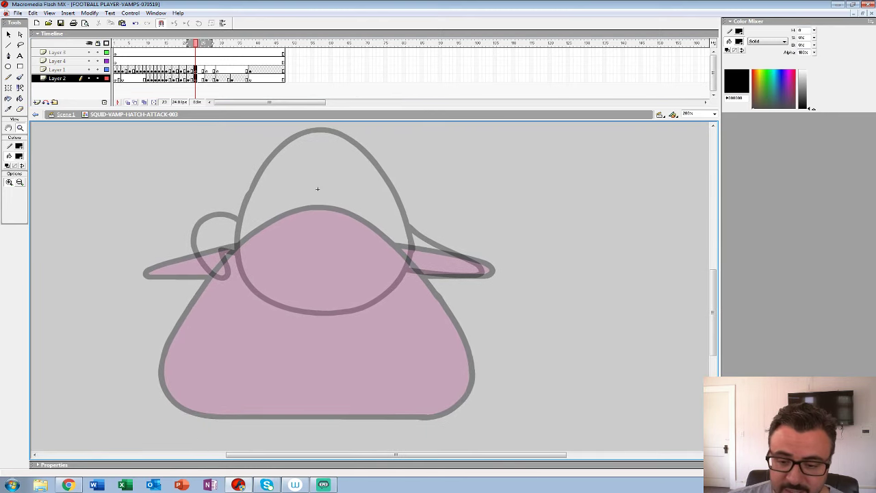
pyautogui.press('b')
pyautogui.click(21, 195)
pyautogui.click(13, 225)
pyautogui.moveTo(307, 178)
pyautogui.mouseDown()
pyautogui.moveTo(271, 202)
pyautogui.moveTo(210, 292)
pyautogui.moveTo(256, 369)
pyautogui.moveTo(282, 374)
pyautogui.moveTo(229, 361)
pyautogui.moveTo(400, 380)
pyautogui.moveTo(419, 372)
pyautogui.moveTo(439, 355)
pyautogui.moveTo(438, 337)
pyautogui.moveTo(392, 219)
pyautogui.moveTo(329, 173)
pyautogui.moveTo(274, 194)
pyautogui.moveTo(365, 188)
pyautogui.moveTo(429, 267)
pyautogui.moveTo(439, 350)
pyautogui.moveTo(336, 386)
pyautogui.moveTo(225, 356)
pyautogui.moveTo(228, 232)
pyautogui.moveTo(185, 247)
pyautogui.moveTo(186, 279)
pyautogui.moveTo(220, 265)
pyautogui.mouseUp()
pyautogui.moveTo(234, 231); pyautogui.dragTo(182, 275)
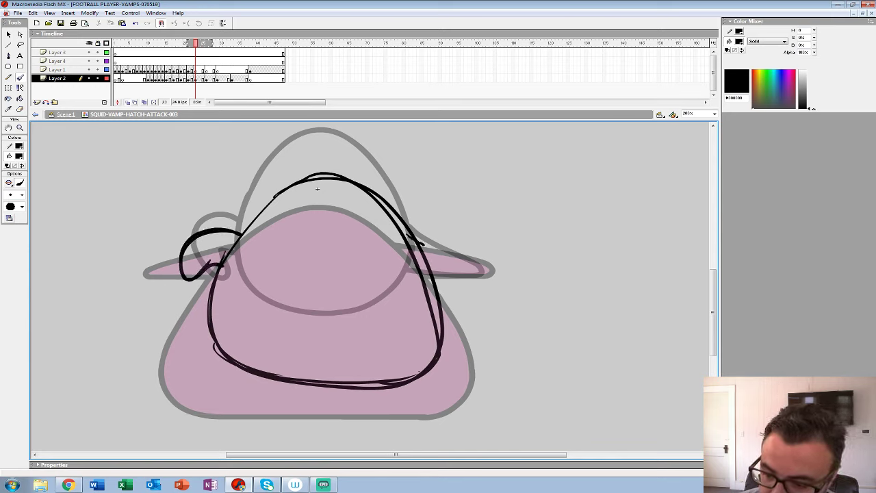
pyautogui.moveTo(477, 273); pyautogui.dragTo(443, 254)
pyautogui.moveTo(400, 228)
pyautogui.mouseDown()
pyautogui.moveTo(256, 217)
pyautogui.moveTo(239, 245)
pyautogui.mouseUp()
# - Add an empty keyframe at frame 24 of Layer 2 for inking over the wider body sketch
pyautogui.press('F6')
pyautogui.press('Delete')
pyautogui.press('z')
pyautogui.click(333, 199)
pyautogui.moveTo(342, 268); pyautogui.dragTo(374, 239)
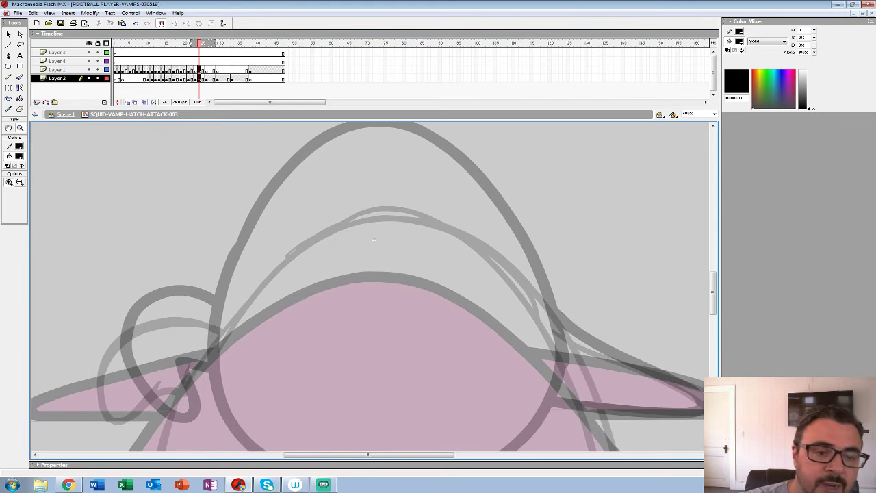
# - With a large brush, ink the outline of the wider in-between body on frame 24
pyautogui.press('b')
pyautogui.click(22, 195)
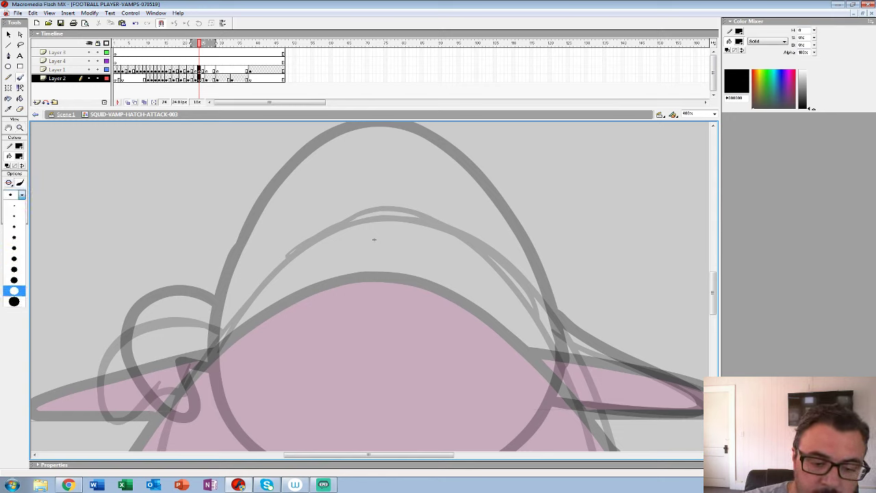
pyautogui.click(13, 291)
pyautogui.moveTo(369, 216); pyautogui.dragTo(419, 226)
pyautogui.hotkey('ctrl', 'z')
pyautogui.moveTo(532, 303)
pyautogui.mouseDown()
pyautogui.moveTo(488, 256)
pyautogui.moveTo(433, 223)
pyautogui.moveTo(377, 216)
pyautogui.moveTo(318, 237)
pyautogui.moveTo(253, 292)
pyautogui.moveTo(211, 351)
pyautogui.mouseUp()
pyautogui.moveTo(211, 351)
pyautogui.mouseDown()
pyautogui.moveTo(300, 201)
pyautogui.moveTo(280, 286)
pyautogui.moveTo(298, 349)
pyautogui.moveTo(329, 374)
pyautogui.mouseUp()
pyautogui.moveTo(329, 374)
pyautogui.mouseDown()
pyautogui.moveTo(54, 401)
pyautogui.moveTo(66, 445)
pyautogui.mouseUp()
pyautogui.moveTo(396, 163)
pyautogui.mouseDown()
pyautogui.moveTo(438, 243)
pyautogui.moveTo(480, 372)
pyautogui.moveTo(504, 211)
pyautogui.moveTo(498, 275)
pyautogui.moveTo(468, 312)
pyautogui.moveTo(420, 329)
pyautogui.moveTo(259, 325)
pyautogui.moveTo(80, 281)
pyautogui.mouseUp()
pyautogui.moveTo(274, 172)
pyautogui.mouseDown()
pyautogui.moveTo(288, 396)
pyautogui.moveTo(87, 417)
pyautogui.mouseUp()
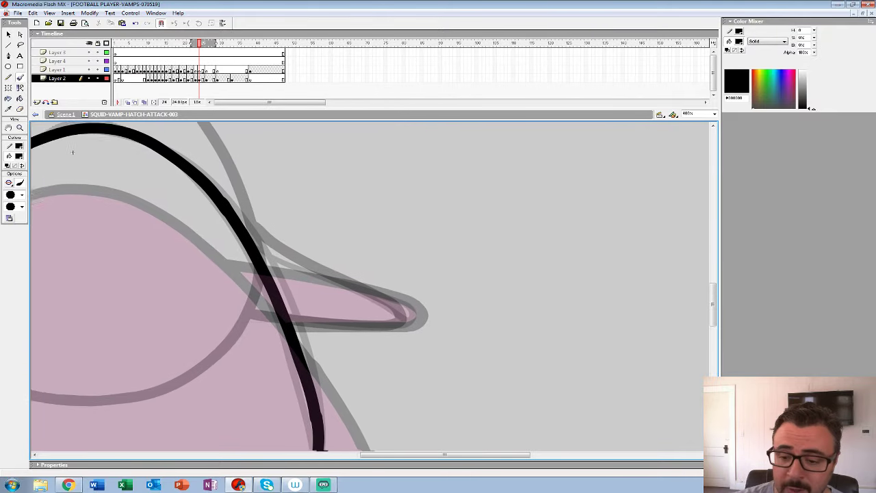
# - Ink the straight right tentacle and the curled left tentacle on the wider body on frame 24
pyautogui.moveTo(72, 152); pyautogui.dragTo(61, 148)
pyautogui.moveTo(236, 231)
pyautogui.mouseDown()
pyautogui.moveTo(377, 296)
pyautogui.moveTo(399, 314)
pyautogui.moveTo(312, 319)
pyautogui.moveTo(283, 255)
pyautogui.mouseUp()
pyautogui.moveTo(59, 147); pyautogui.dragTo(481, 126)
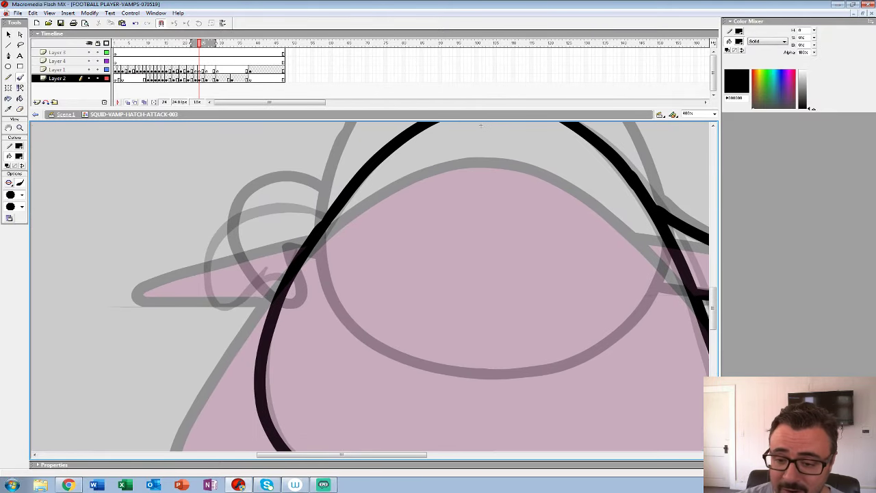
pyautogui.moveTo(328, 217)
pyautogui.mouseDown()
pyautogui.moveTo(273, 200)
pyautogui.moveTo(219, 229)
pyautogui.moveTo(205, 295)
pyautogui.moveTo(235, 305)
pyautogui.moveTo(287, 275)
pyautogui.mouseUp()
pyautogui.moveTo(481, 125); pyautogui.dragTo(440, 153)
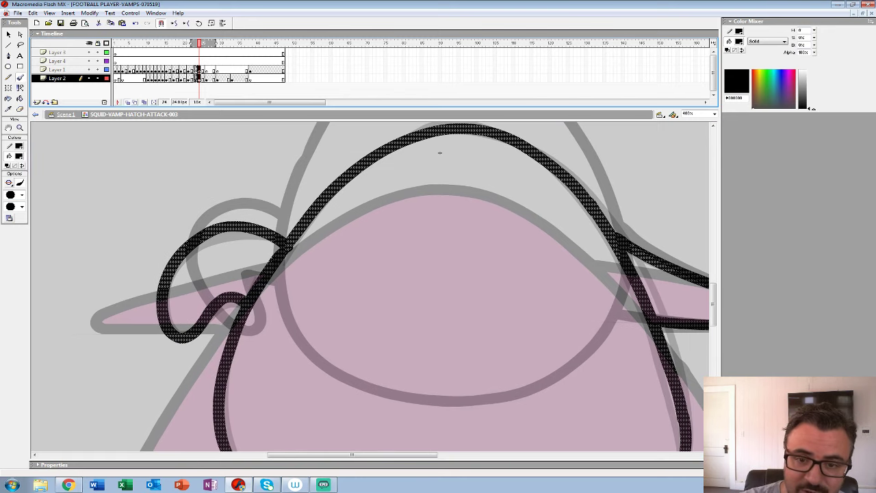
# - Move the inked wide-body keyframe on Layer 2 to frame 23, replacing its rough sketch
pyautogui.hotkey('ctrl', '-')
pyautogui.hotkey('ctrl', '-')
pyautogui.moveTo(359, 292); pyautogui.dragTo(359, 276)
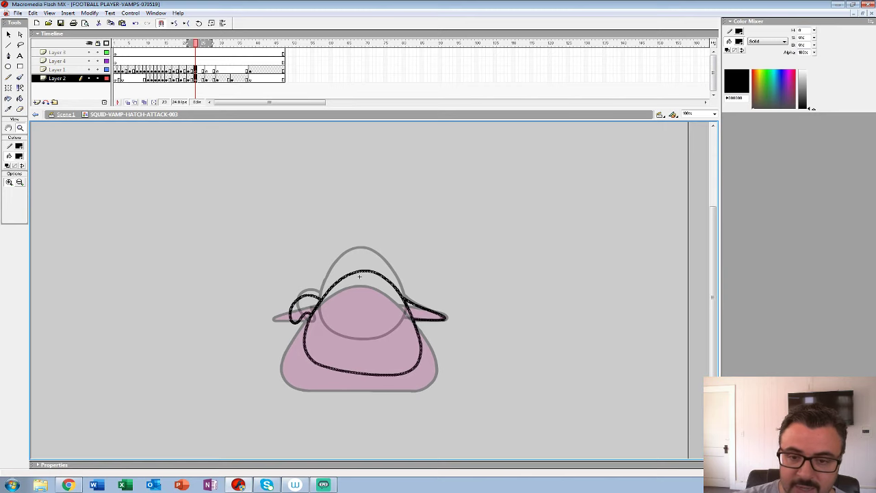
# - Step back and forth through the frames around frame 23 to check how the inked in-between flows
pyautogui.press(',')
pyautogui.press(',')
pyautogui.press(',')
pyautogui.press(',')
pyautogui.press(',')
pyautogui.press('.')
pyautogui.press('.')
pyautogui.press('.')
pyautogui.press('.')
pyautogui.press('.')
pyautogui.press('.')
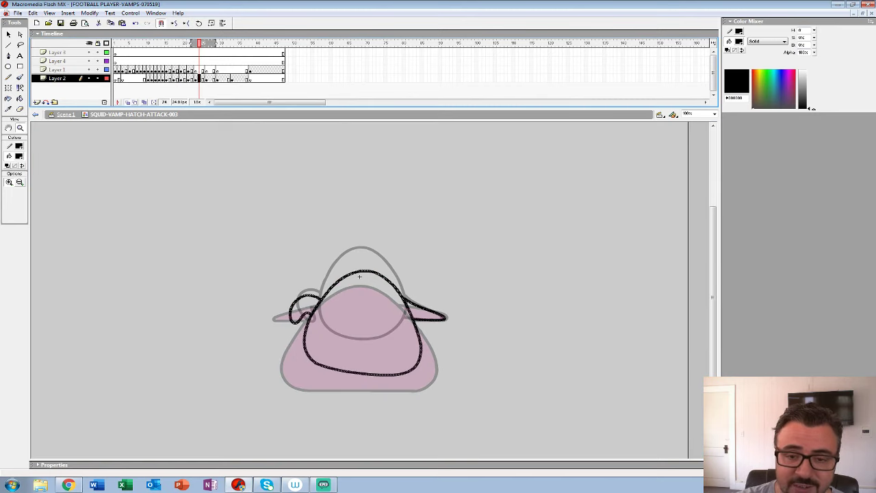
# - Clear the drawing on frame 24 of Layer 2 and narrow the onion-skin range to start at frame 23
pyautogui.press('Delete')
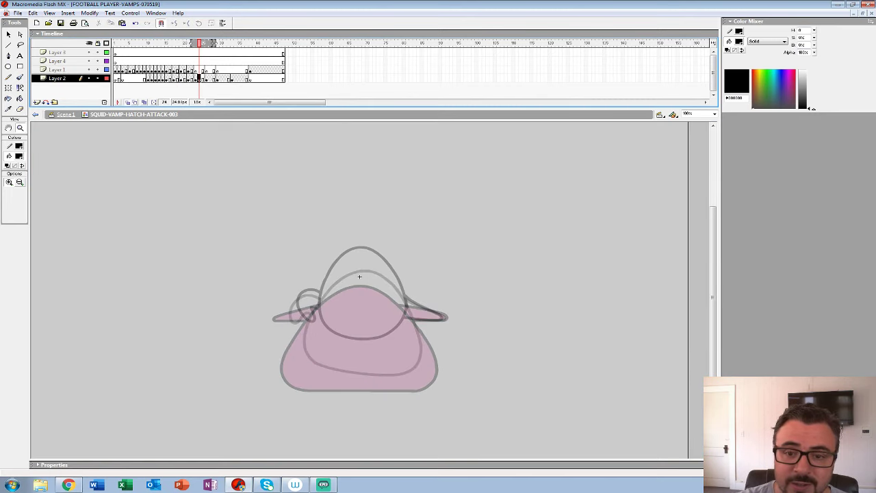
pyautogui.moveTo(192, 43); pyautogui.dragTo(195, 44)
pyautogui.hotkey('ctrl', '=')
pyautogui.hotkey('ctrl', '=')
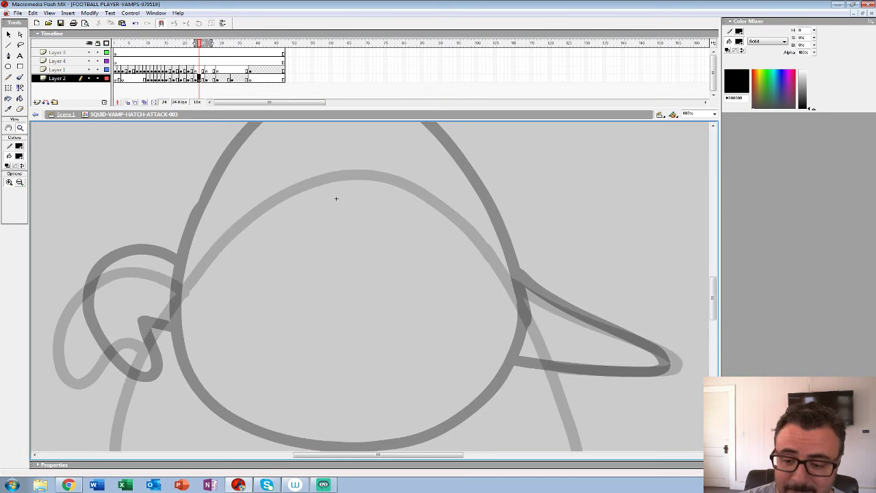
pyautogui.moveTo(336, 199); pyautogui.dragTo(410, 218)
pyautogui.press('b')
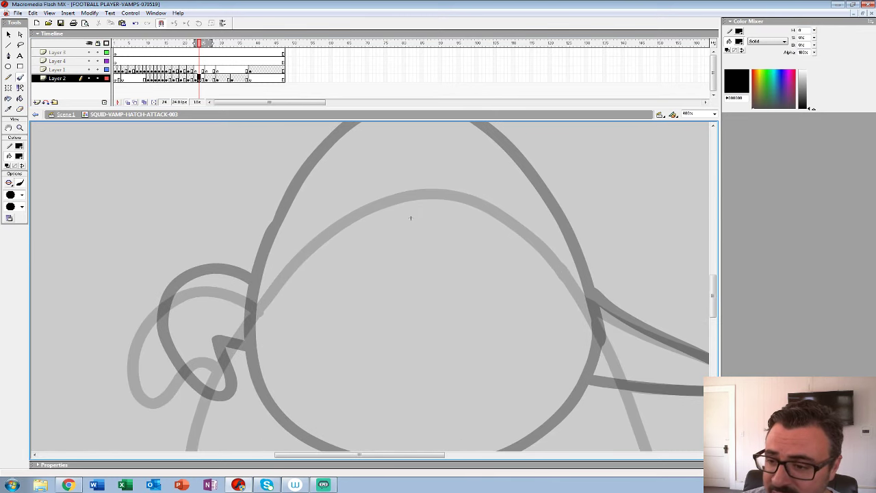
pyautogui.moveTo(410, 120); pyautogui.dragTo(411, 93)
pyautogui.moveTo(410, 190); pyautogui.dragTo(429, 199)
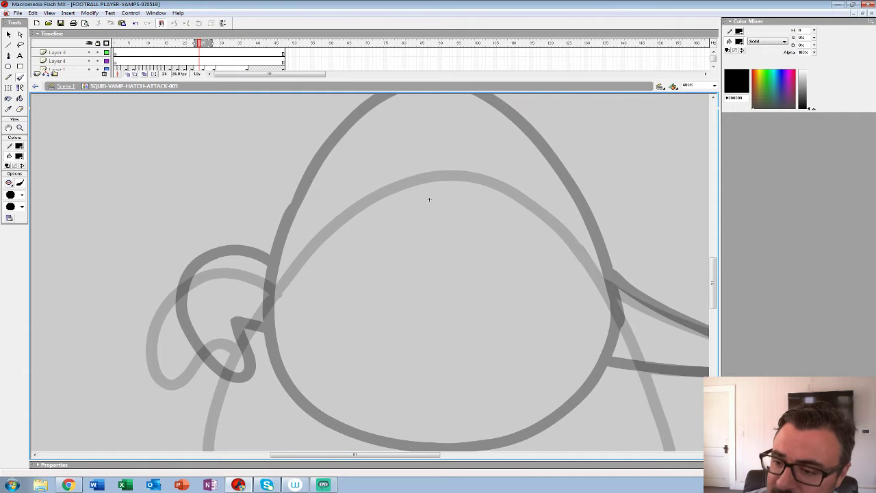
# - Ink the squid's body outline on frame 24 of Layer 2, midway between the two onion-skinned bodies
pyautogui.moveTo(453, 129)
pyautogui.mouseDown()
pyautogui.moveTo(388, 147)
pyautogui.moveTo(342, 185)
pyautogui.mouseUp()
pyautogui.hotkey('ctrl', 'z')
pyautogui.moveTo(471, 146)
pyautogui.mouseDown()
pyautogui.moveTo(402, 146)
pyautogui.moveTo(351, 171)
pyautogui.moveTo(300, 228)
pyautogui.moveTo(265, 305)
pyautogui.mouseUp()
pyautogui.moveTo(429, 199); pyautogui.dragTo(382, 188)
pyautogui.hotkey('ctrl', 'z')
pyautogui.moveTo(456, 143)
pyautogui.mouseDown()
pyautogui.moveTo(418, 129)
pyautogui.moveTo(353, 139)
pyautogui.moveTo(291, 185)
pyautogui.moveTo(219, 289)
pyautogui.mouseUp()
pyautogui.moveTo(219, 290)
pyautogui.mouseDown()
pyautogui.moveTo(251, 174)
pyautogui.moveTo(225, 244)
pyautogui.moveTo(232, 315)
pyautogui.moveTo(292, 362)
pyautogui.mouseUp()
pyautogui.moveTo(416, 137); pyautogui.dragTo(212, 220)
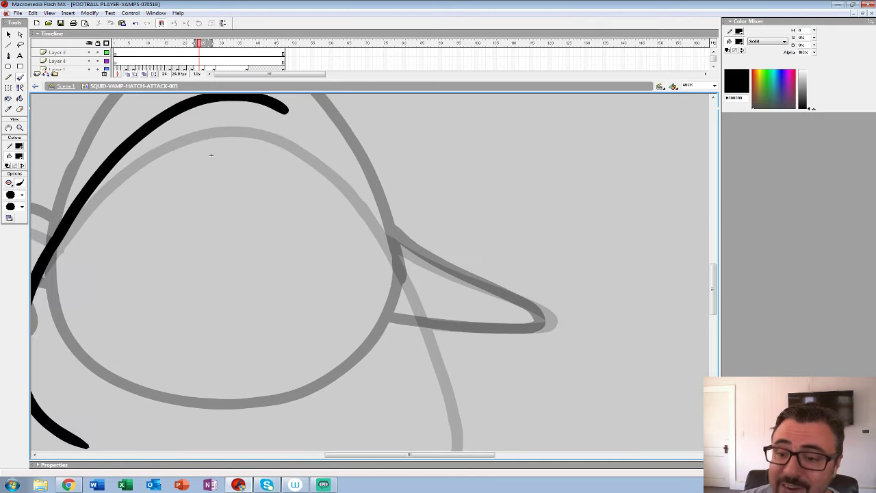
pyautogui.moveTo(288, 110)
pyautogui.mouseDown()
pyautogui.moveTo(365, 197)
pyautogui.moveTo(410, 311)
pyautogui.moveTo(491, 163)
pyautogui.moveTo(500, 228)
pyautogui.moveTo(491, 286)
pyautogui.moveTo(451, 320)
pyautogui.moveTo(406, 329)
pyautogui.moveTo(312, 325)
pyautogui.moveTo(167, 298)
pyautogui.mouseUp()
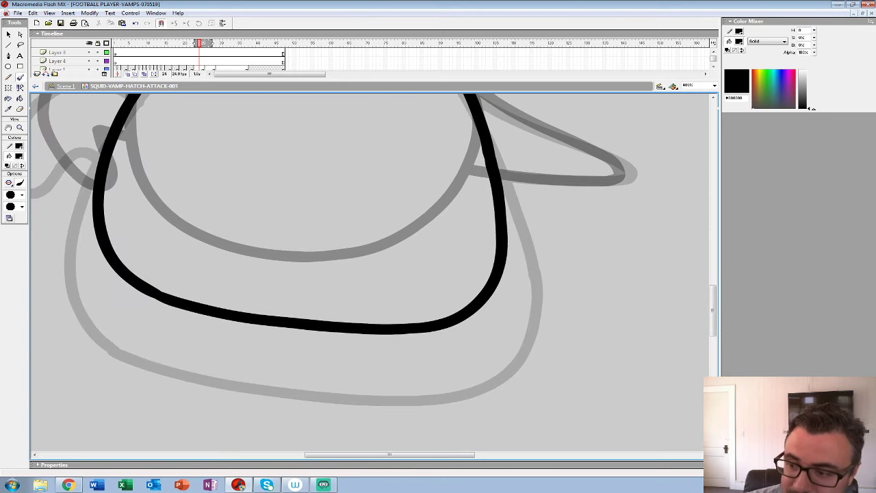
# - Ink the pointed right tentacle and the curled left tentacle on the frame 24 body
pyautogui.moveTo(425, 206); pyautogui.dragTo(167, 321)
pyautogui.moveTo(216, 199)
pyautogui.mouseDown()
pyautogui.moveTo(276, 244)
pyautogui.moveTo(356, 276)
pyautogui.moveTo(363, 295)
pyautogui.moveTo(272, 293)
pyautogui.moveTo(241, 288)
pyautogui.moveTo(690, 262)
pyautogui.mouseUp()
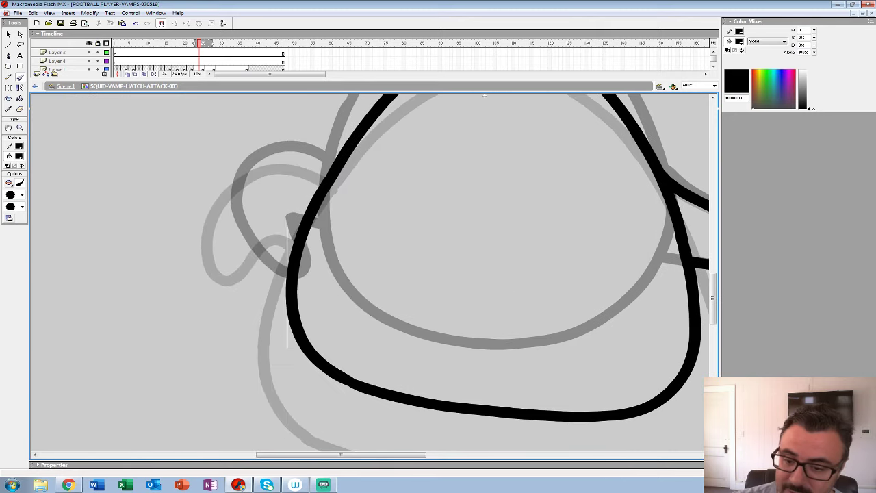
pyautogui.moveTo(330, 173)
pyautogui.mouseDown()
pyautogui.moveTo(291, 156)
pyautogui.moveTo(244, 173)
pyautogui.moveTo(228, 240)
pyautogui.moveTo(279, 236)
pyautogui.mouseUp()
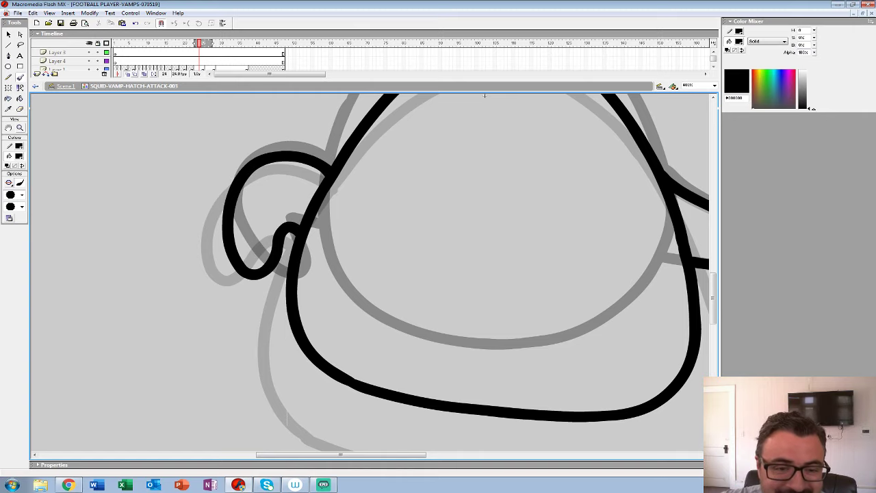
# - Play the animation back at a reduced zoom to check how the frame 24 in-between moves
pyautogui.keyDown('alt'); pyautogui.click(394, 219); pyautogui.keyUp('alt')
pyautogui.keyDown('alt'); pyautogui.click(419, 223); pyautogui.keyUp('alt')
pyautogui.moveTo(411, 80); pyautogui.dragTo(410, 149)
pyautogui.hotkey('ctrl', '-')
pyautogui.click(151, 61)
pyautogui.press('Return')
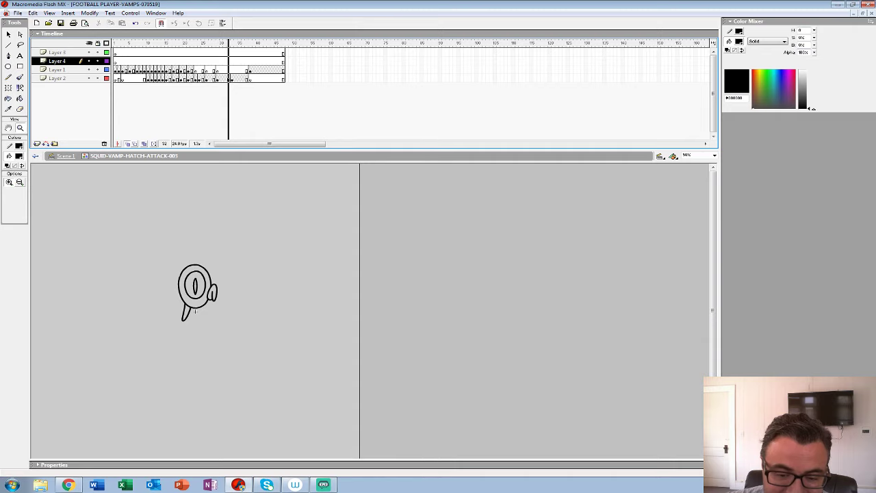
pyautogui.press('Return')
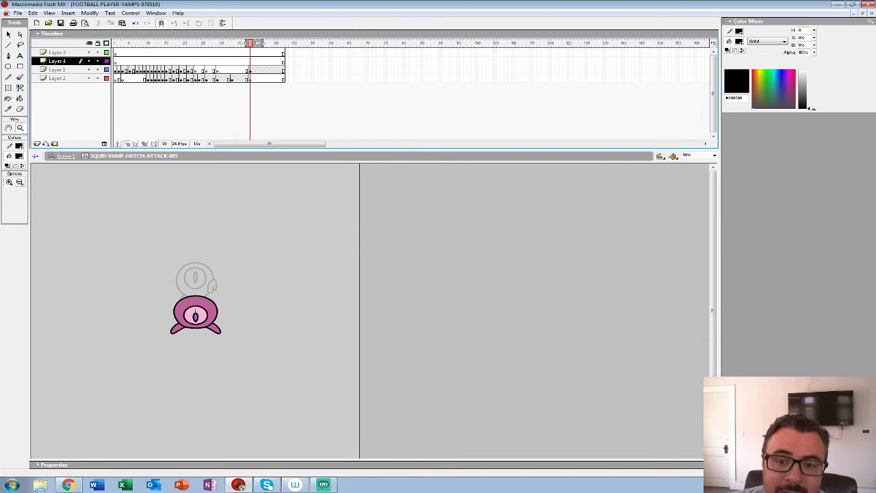
# - Go to frame 25 of Layer 2 and activate the Brush tool over the enlarged onion-skinned poses
pyautogui.click(203, 78)
pyautogui.hotkey('ctrl', '=')
pyautogui.hotkey('ctrl', '=')
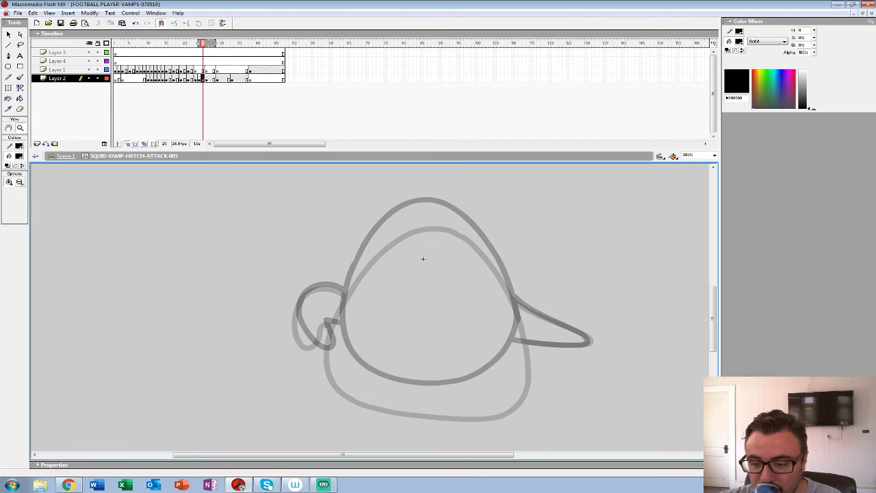
pyautogui.moveTo(438, 149); pyautogui.dragTo(438, 122)
pyautogui.click(498, 243)
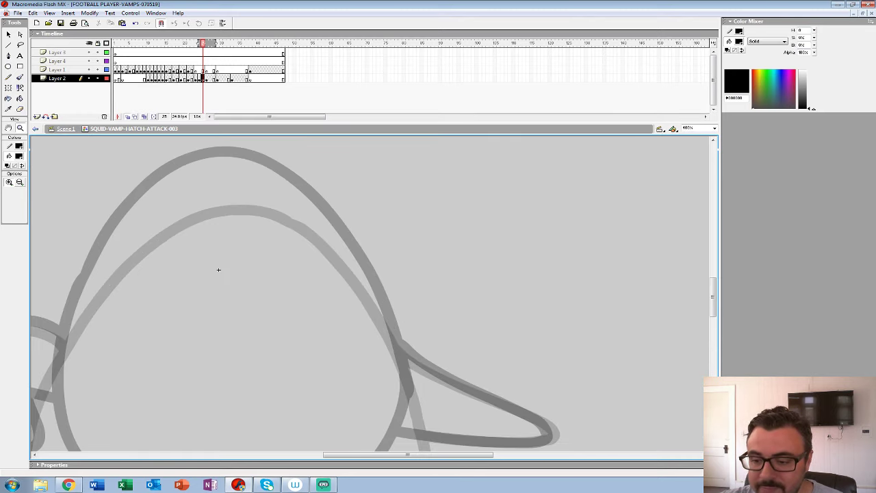
pyautogui.press('b')
pyautogui.moveTo(238, 181)
pyautogui.mouseDown()
pyautogui.moveTo(260, 184)
pyautogui.moveTo(234, 182)
pyautogui.moveTo(275, 189)
pyautogui.moveTo(236, 182)
pyautogui.moveTo(272, 189)
pyautogui.moveTo(348, 244)
pyautogui.mouseUp()
pyautogui.hotkey('ctrl', 'z')
pyautogui.hotkey('ctrl', 'z')
pyautogui.hotkey('ctrl', 'z')
pyautogui.scroll(-3, 223, 186)
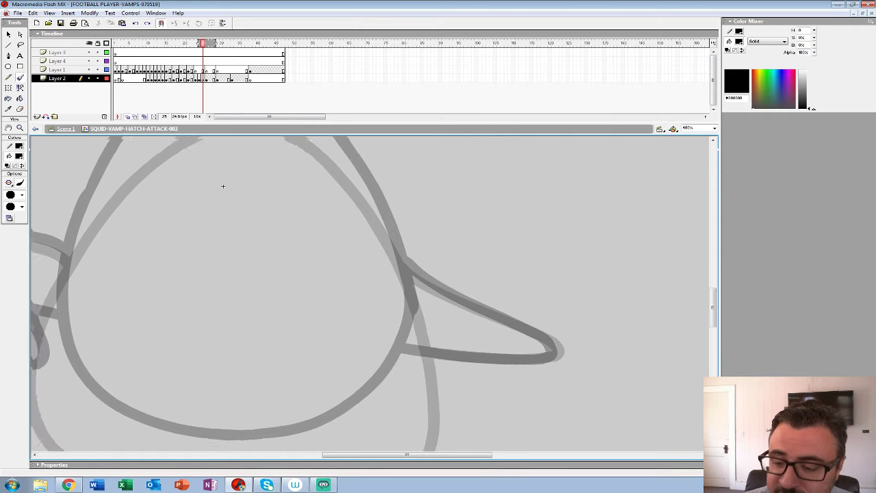
# - Ink the rounded body outline on frame 25, midway between the two onion-skinned bodies
pyautogui.moveTo(223, 186); pyautogui.dragTo(316, 272)
pyautogui.moveTo(373, 123); pyautogui.dragTo(374, 68)
pyautogui.moveTo(316, 217); pyautogui.dragTo(255, 201)
pyautogui.hotkey('ctrl', 'z')
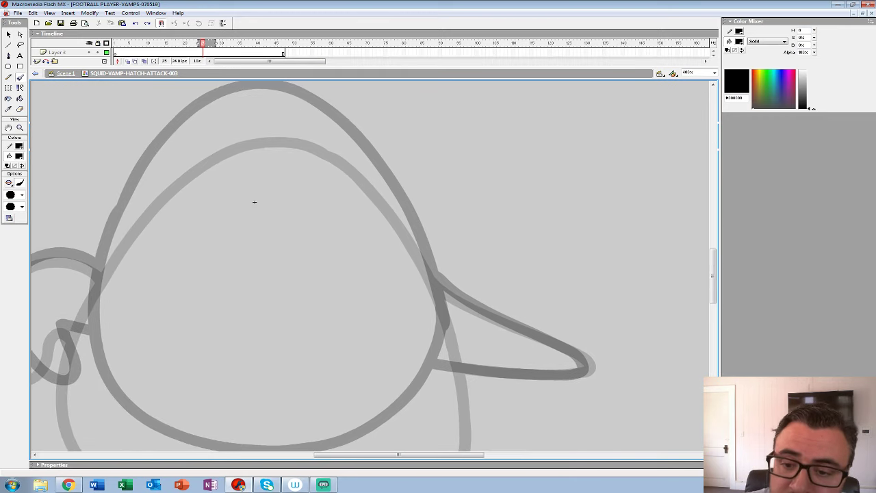
pyautogui.moveTo(264, 115)
pyautogui.mouseDown()
pyautogui.moveTo(320, 128)
pyautogui.moveTo(355, 153)
pyautogui.moveTo(386, 188)
pyautogui.moveTo(433, 277)
pyautogui.mouseUp()
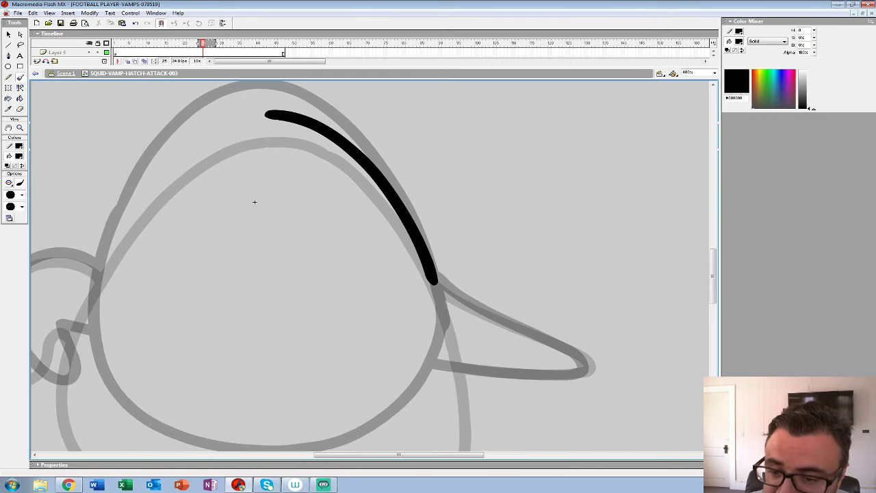
pyautogui.moveTo(254, 202); pyautogui.dragTo(352, 211)
pyautogui.moveTo(369, 124)
pyautogui.mouseDown()
pyautogui.moveTo(302, 144)
pyautogui.moveTo(245, 199)
pyautogui.moveTo(212, 253)
pyautogui.mouseUp()
pyautogui.moveTo(213, 253)
pyautogui.mouseDown()
pyautogui.moveTo(313, 118)
pyautogui.moveTo(278, 222)
pyautogui.moveTo(300, 296)
pyautogui.moveTo(123, 284)
pyautogui.mouseUp()
pyautogui.moveTo(453, 141)
pyautogui.mouseDown()
pyautogui.moveTo(468, 239)
pyautogui.moveTo(426, 330)
pyautogui.moveTo(336, 352)
pyautogui.moveTo(239, 344)
pyautogui.moveTo(153, 308)
pyautogui.moveTo(121, 281)
pyautogui.mouseUp()
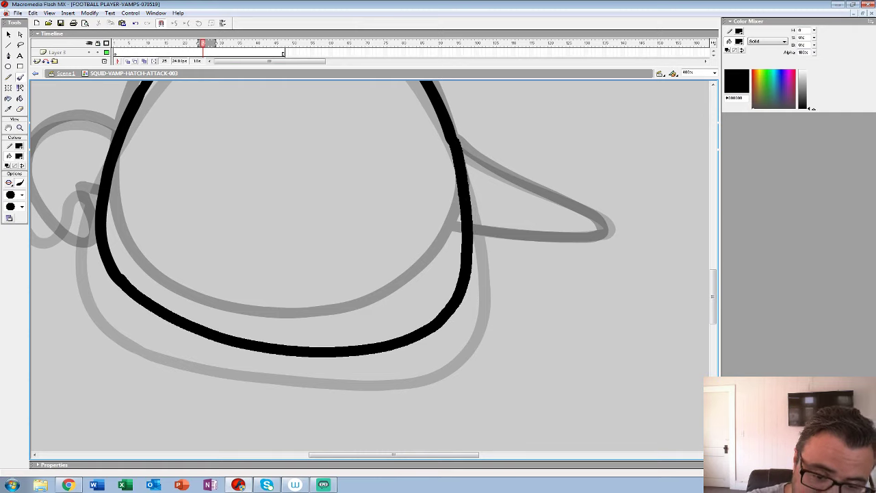
# - Ink the pointed right tentacle and the curled left tentacle on the frame 25 body
pyautogui.moveTo(466, 226); pyautogui.dragTo(215, 241)
pyautogui.moveTo(205, 154)
pyautogui.mouseDown()
pyautogui.moveTo(264, 194)
pyautogui.moveTo(331, 221)
pyautogui.moveTo(353, 245)
pyautogui.moveTo(316, 251)
pyautogui.moveTo(226, 243)
pyautogui.mouseUp()
pyautogui.moveTo(226, 244); pyautogui.dragTo(652, 278)
pyautogui.moveTo(293, 180)
pyautogui.mouseDown()
pyautogui.moveTo(256, 169)
pyautogui.moveTo(227, 173)
pyautogui.moveTo(206, 199)
pyautogui.moveTo(199, 244)
pyautogui.moveTo(219, 282)
pyautogui.moveTo(243, 289)
pyautogui.moveTo(275, 244)
pyautogui.mouseUp()
# - Play the animation back without onion skins to check the new frame 25 in-between
pyautogui.press('z')
pyautogui.keyDown('alt'); pyautogui.click(392, 210); pyautogui.keyUp('alt')
pyautogui.hotkey('ctrl', '-')
pyautogui.hotkey('ctrl', '-')
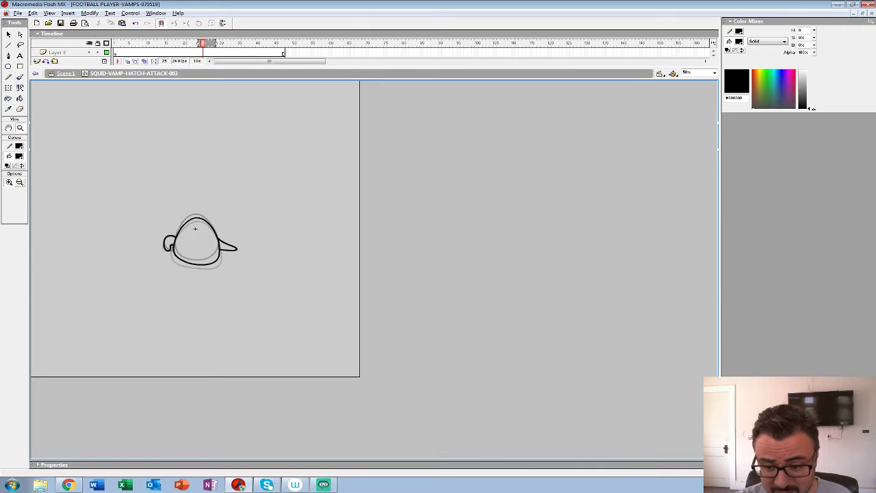
pyautogui.moveTo(373, 66); pyautogui.dragTo(373, 150)
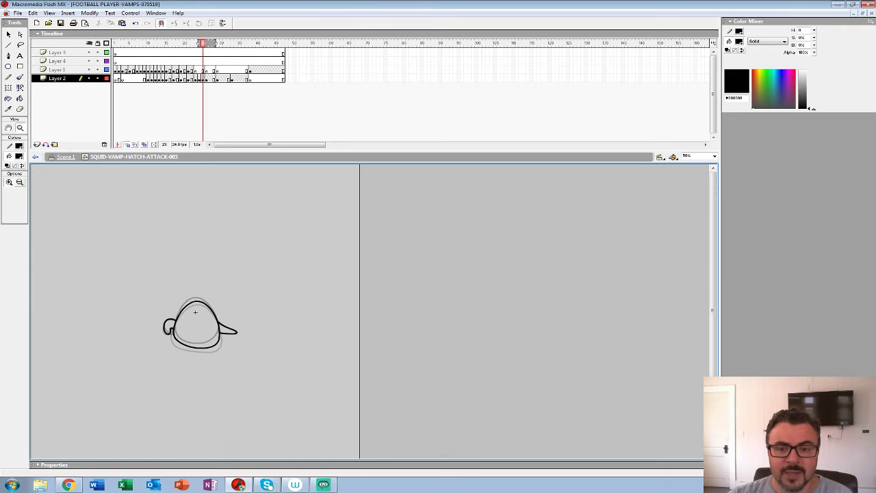
pyautogui.press('Return')
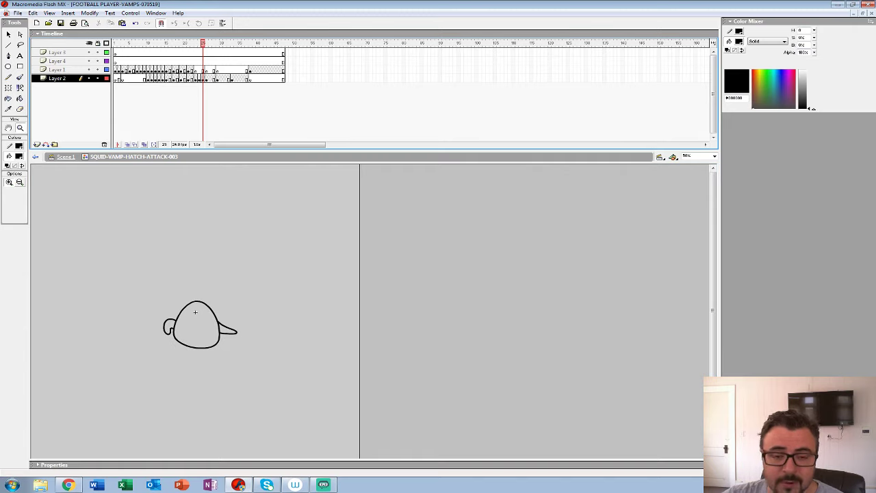
pyautogui.press('Return')
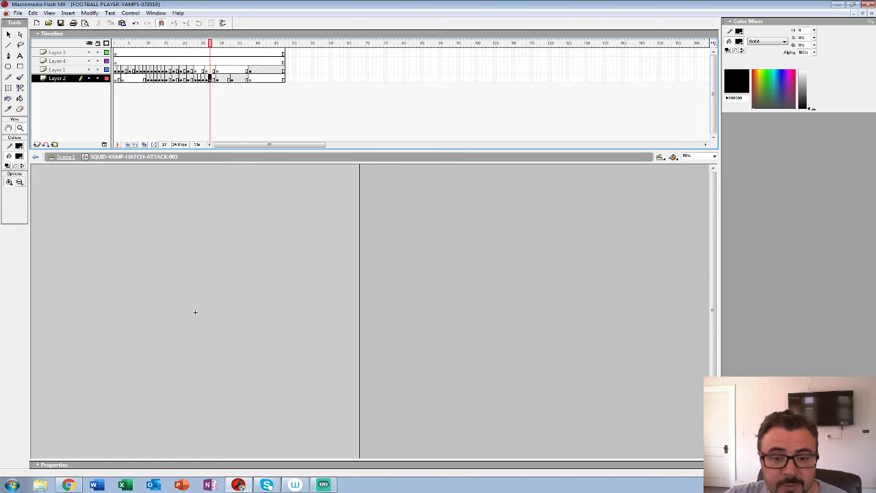
# - Turn onion skinning on and rough in an elongated body with a low eye and slit pupil on frame 27, using a smaller brush
pyautogui.hotkey('alt', 'shift', 'o')
pyautogui.click(197, 292)
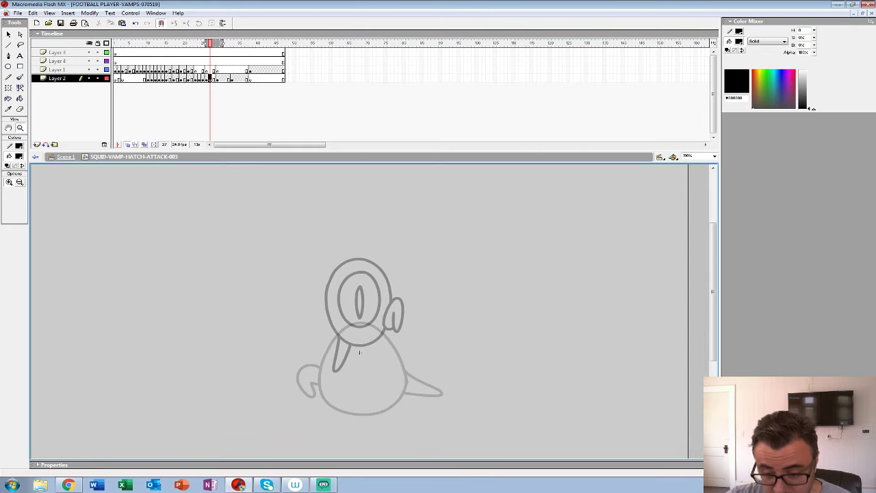
pyautogui.press('b')
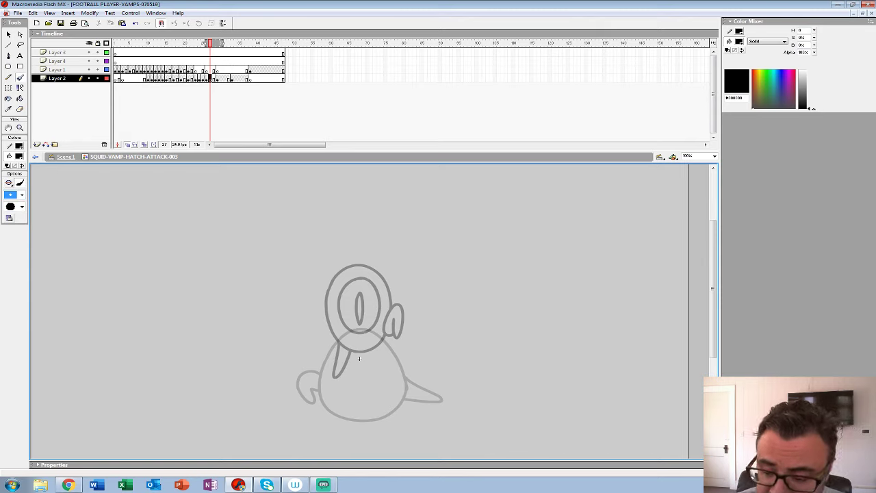
pyautogui.moveTo(327, 348)
pyautogui.mouseDown()
pyautogui.moveTo(374, 381)
pyautogui.moveTo(363, 380)
pyautogui.mouseUp()
pyautogui.hotkey('ctrl', 'z')
pyautogui.moveTo(342, 304)
pyautogui.mouseDown()
pyautogui.moveTo(376, 386)
pyautogui.moveTo(332, 323)
pyautogui.moveTo(375, 384)
pyautogui.moveTo(390, 314)
pyautogui.moveTo(380, 382)
pyautogui.moveTo(345, 345)
pyautogui.moveTo(373, 387)
pyautogui.mouseUp()
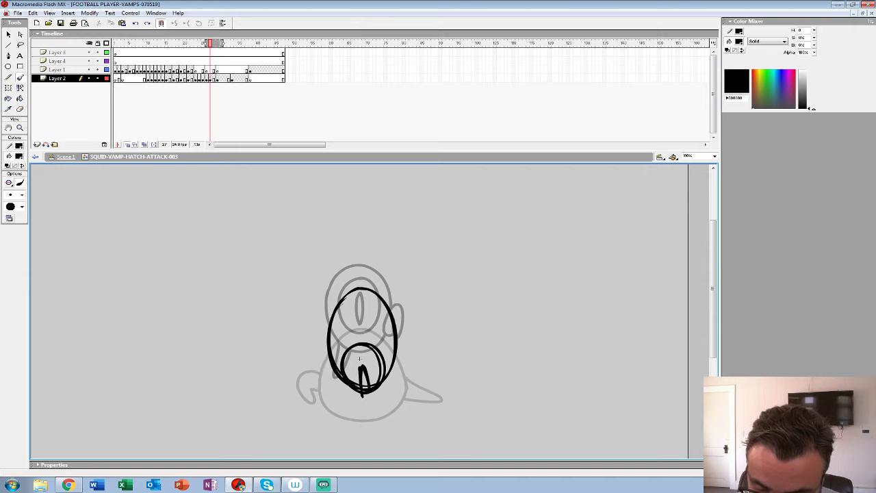
# - Rough in the two drooping tentacles on either side of the frame 27 body
pyautogui.moveTo(335, 369); pyautogui.dragTo(320, 399)
pyautogui.scroll(-1, 370, 308)
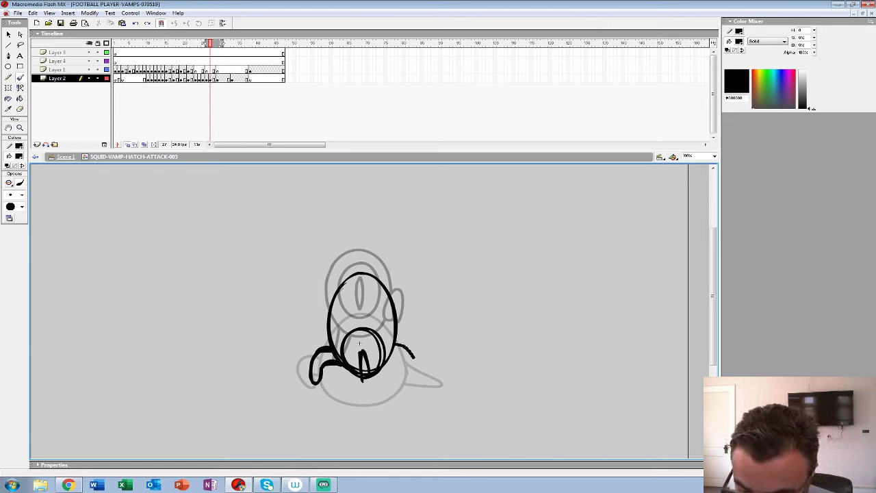
pyautogui.moveTo(397, 348); pyautogui.dragTo(416, 380)
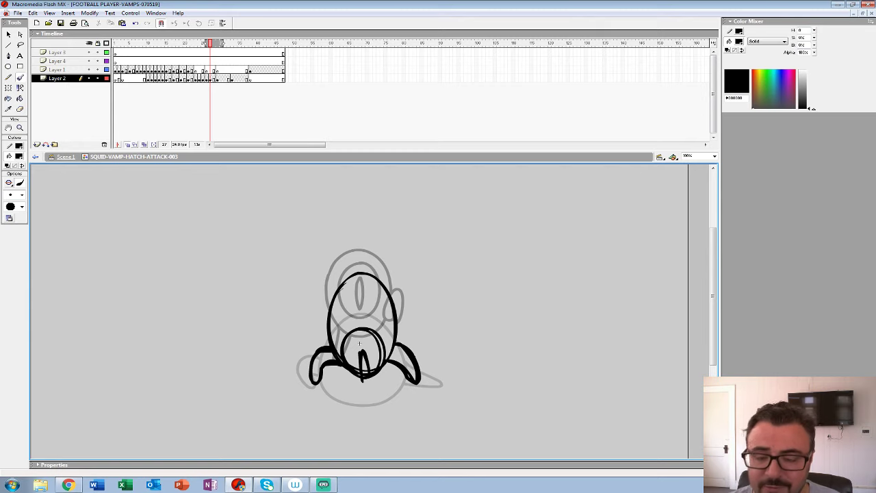
# - Play the motion back, keep the rough pose as a keyframe on frame 28 of Layer 2, and clear frame 27
pyautogui.press('Return')
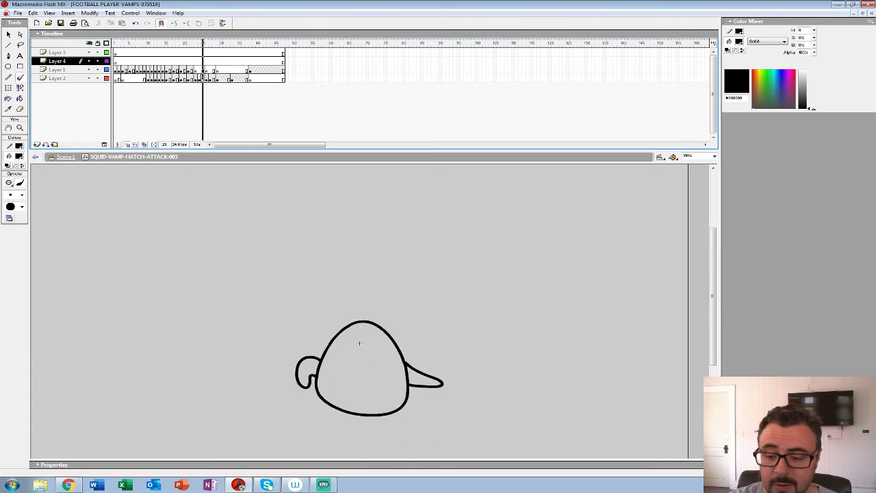
pyautogui.press('Return')
pyautogui.click(212, 78)
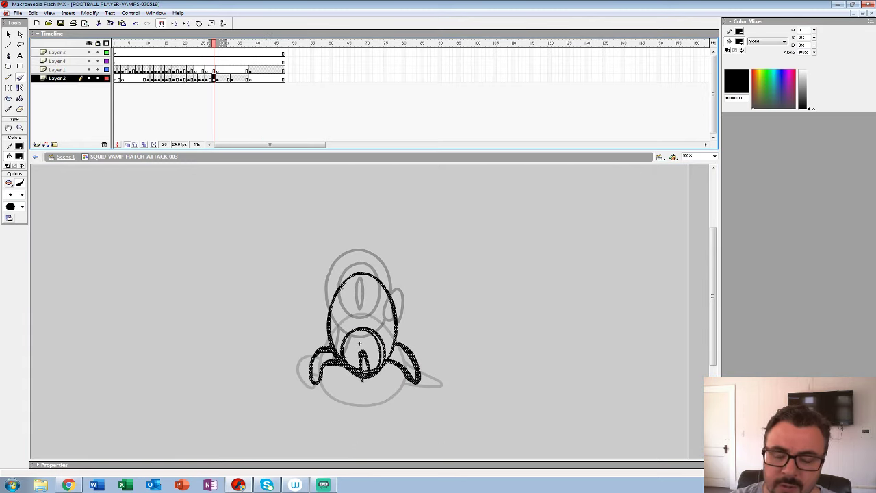
pyautogui.press('Delete')
# - Set the Brush tool to a large round size for inking over the onion-skinned sketch on frame 27
pyautogui.press('z')
pyautogui.click(359, 343)
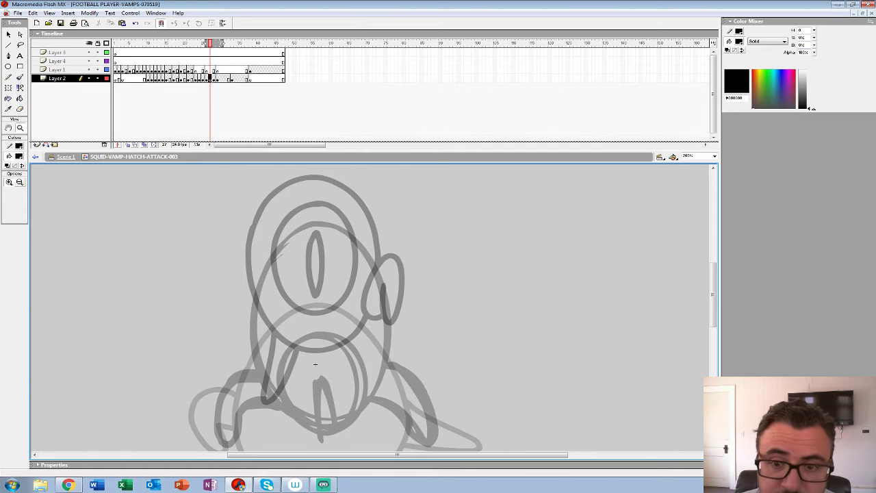
pyautogui.click(313, 361)
pyautogui.moveTo(327, 264); pyautogui.dragTo(325, 266)
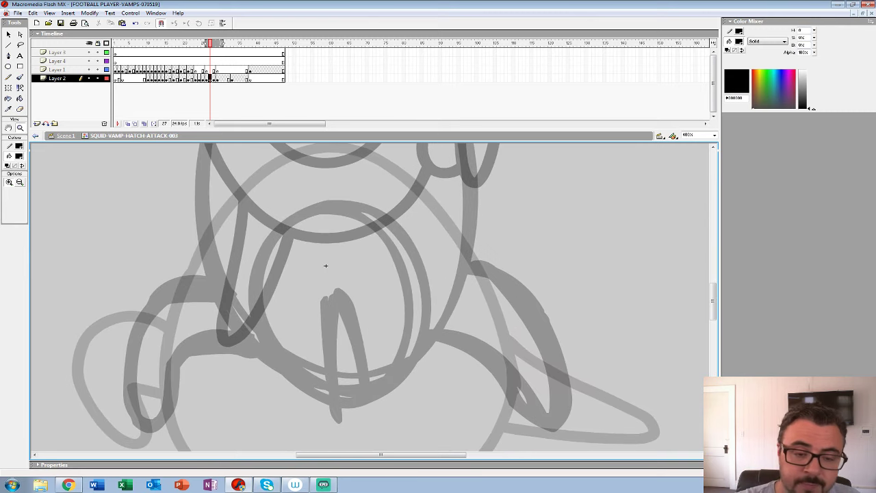
pyautogui.press('b')
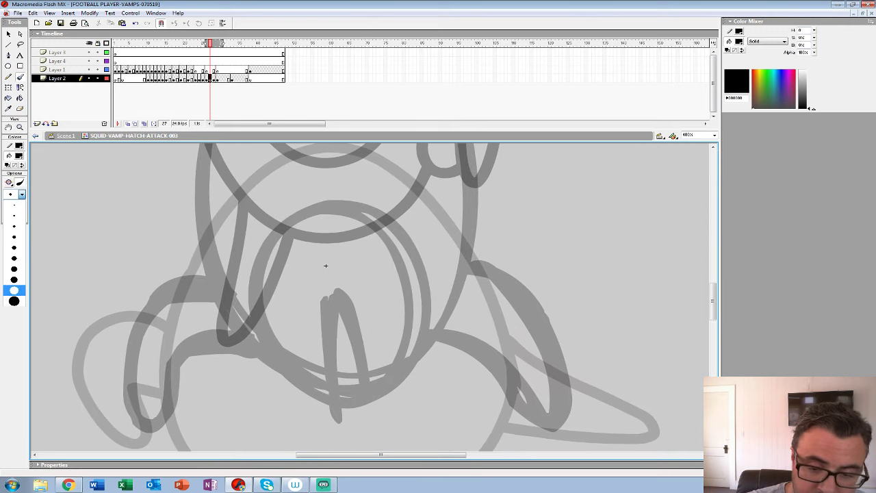
pyautogui.moveTo(348, 208)
pyautogui.mouseDown()
pyautogui.moveTo(306, 212)
pyautogui.moveTo(278, 234)
pyautogui.moveTo(256, 265)
pyautogui.moveTo(251, 310)
pyautogui.moveTo(261, 351)
pyautogui.moveTo(284, 383)
pyautogui.moveTo(337, 405)
pyautogui.moveTo(371, 403)
pyautogui.moveTo(400, 385)
pyautogui.moveTo(424, 327)
pyautogui.moveTo(410, 254)
pyautogui.moveTo(390, 224)
pyautogui.moveTo(356, 206)
pyautogui.mouseUp()
pyautogui.hotkey('ctrl', 'z')
pyautogui.moveTo(321, 396)
pyautogui.mouseDown()
pyautogui.moveTo(339, 296)
pyautogui.moveTo(365, 397)
pyautogui.moveTo(322, 392)
pyautogui.moveTo(336, 301)
pyautogui.moveTo(356, 337)
pyautogui.moveTo(366, 398)
pyautogui.mouseUp()
pyautogui.hotkey('ctrl', 'z')
# - Ink the elongated body, the low round eye and the slit pupil over the rough sketch on frame 27
pyautogui.moveTo(326, 265)
pyautogui.mouseDown()
pyautogui.moveTo(333, 338)
pyautogui.moveTo(314, 432)
pyautogui.moveTo(291, 434)
pyautogui.mouseUp()
pyautogui.hscroll(1, 373, 298)
pyautogui.moveTo(267, 158)
pyautogui.mouseDown()
pyautogui.moveTo(329, 161)
pyautogui.moveTo(366, 186)
pyautogui.moveTo(401, 234)
pyautogui.moveTo(428, 308)
pyautogui.mouseUp()
pyautogui.scroll(-4, 286, 434)
pyautogui.moveTo(413, 171)
pyautogui.mouseDown()
pyautogui.moveTo(414, 270)
pyautogui.moveTo(397, 351)
pyautogui.moveTo(370, 391)
pyautogui.mouseUp()
# - Ink the drooping right and left tentacles over the rough sketch on frame 27
pyautogui.moveTo(270, 309); pyautogui.dragTo(165, 185)
pyautogui.moveTo(311, 183)
pyautogui.mouseDown()
pyautogui.moveTo(370, 226)
pyautogui.moveTo(396, 286)
pyautogui.moveTo(401, 335)
pyautogui.moveTo(380, 345)
pyautogui.moveTo(346, 298)
pyautogui.moveTo(300, 260)
pyautogui.moveTo(277, 259)
pyautogui.mouseUp()
pyautogui.moveTo(165, 186)
pyautogui.mouseDown()
pyautogui.moveTo(367, 185)
pyautogui.moveTo(461, 348)
pyautogui.moveTo(436, 436)
pyautogui.moveTo(488, 267)
pyautogui.moveTo(462, 171)
pyautogui.mouseUp()
pyautogui.moveTo(299, 324)
pyautogui.mouseDown()
pyautogui.moveTo(262, 284)
pyautogui.moveTo(287, 212)
pyautogui.moveTo(345, 179)
pyautogui.moveTo(289, 205)
pyautogui.mouseUp()
pyautogui.hotkey('ctrl', 'z')
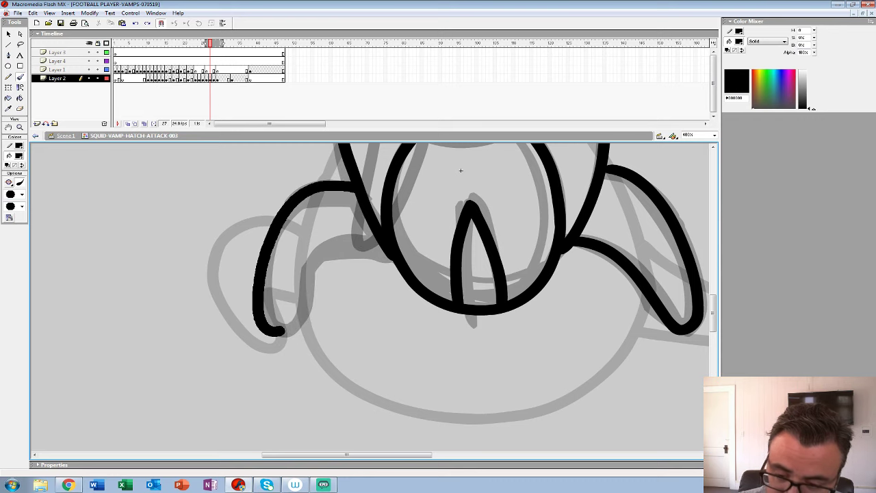
pyautogui.moveTo(460, 169); pyautogui.dragTo(336, 207)
# - Place the inked squid pose in a keyframe on frame 28 of Layer 2, replacing the rough sketch
pyautogui.press('F6')
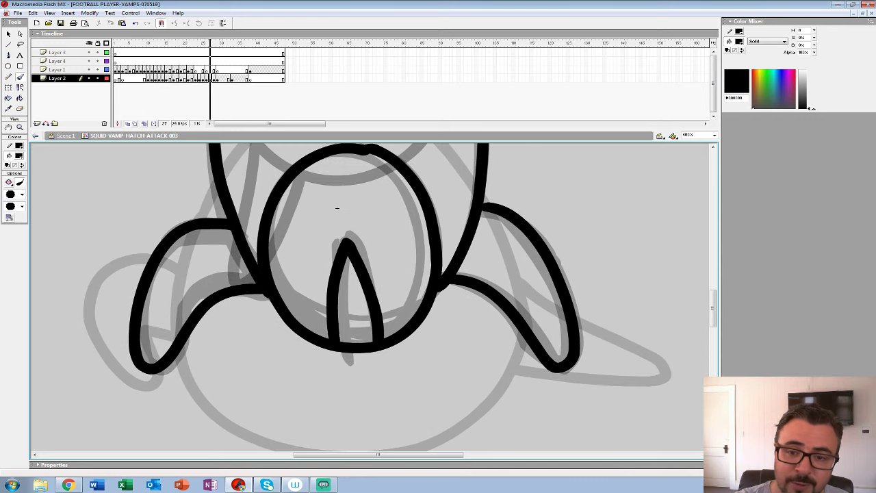
pyautogui.press('z')
pyautogui.keyDown('alt'); pyautogui.click(383, 226); pyautogui.keyUp('alt')
pyautogui.keyDown('alt'); pyautogui.click(364, 243); pyautogui.keyUp('alt')
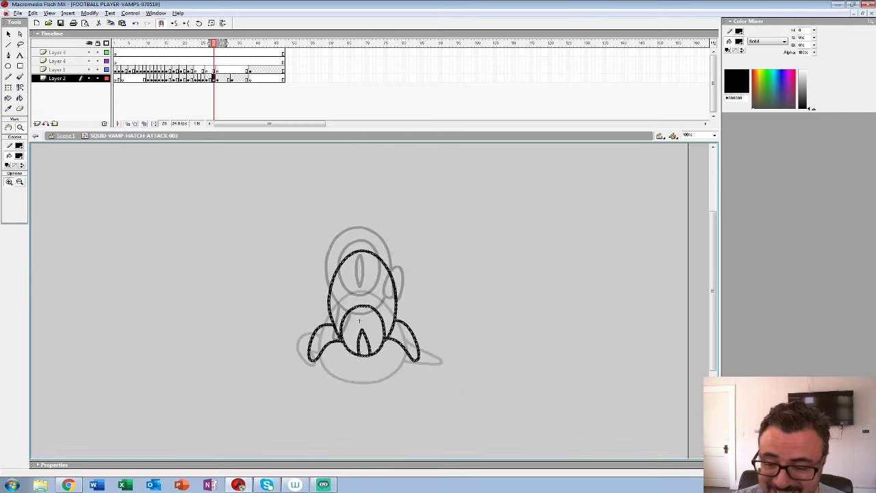
pyautogui.keyDown('alt'); pyautogui.click(355, 273); pyautogui.keyUp('alt')
# - Play the animation twice from frame 19 to check the transition through the inked frame 28 pose
pyautogui.click(181, 69)
pyautogui.press('Return')
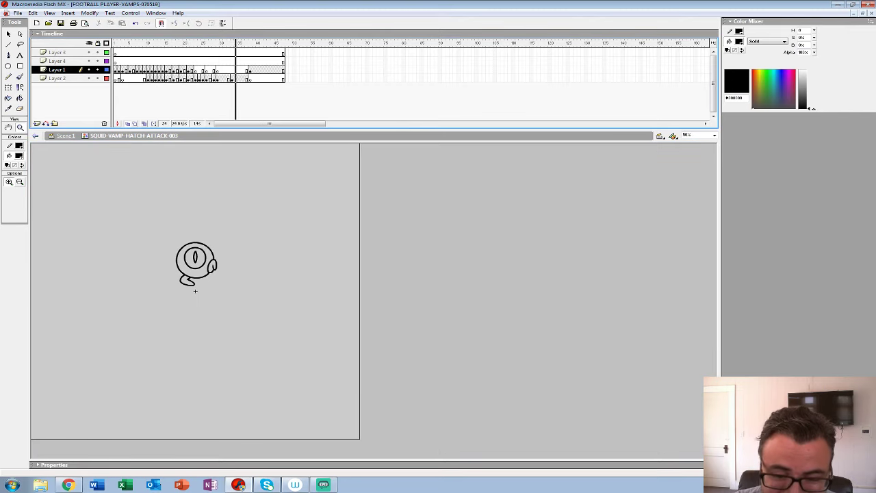
pyautogui.click(181, 61)
pyautogui.press('Return')
# - Step back and forth through the frames around the new in-betweens and play the animation to its end
pyautogui.press(',')
pyautogui.press(',')
pyautogui.press(',')
pyautogui.press(',')
pyautogui.press(',')
pyautogui.press(',')
pyautogui.press(',')
pyautogui.press(',')
pyautogui.press(',')
pyautogui.press(',')
pyautogui.press(',')
pyautogui.press(',')
pyautogui.press(',')
pyautogui.press('.')
pyautogui.press('.')
pyautogui.press('.')
pyautogui.press('.')
pyautogui.press('.')
pyautogui.press('.')
pyautogui.press('.')
pyautogui.press('.')
pyautogui.press('.')
pyautogui.press('.')
pyautogui.press('.')
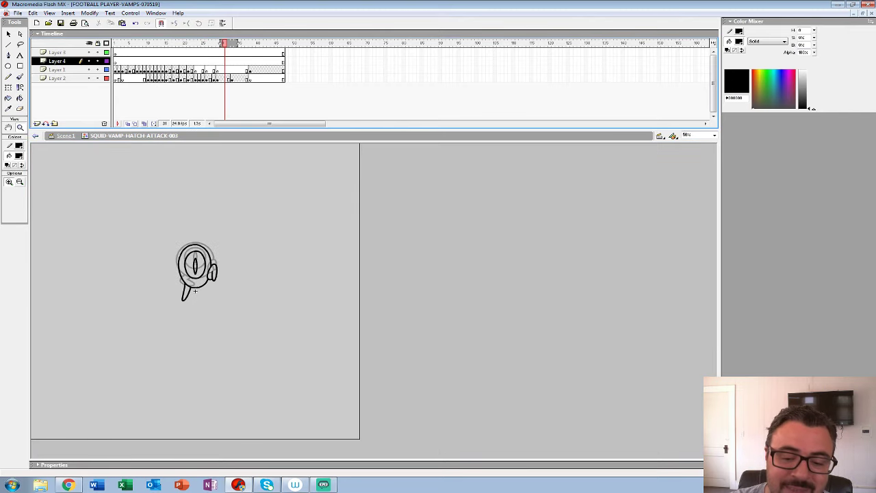
pyautogui.press(',')
pyautogui.press(',')
pyautogui.press(',')
pyautogui.press(',')
pyautogui.press(',')
pyautogui.press(',')
pyautogui.press(',')
pyautogui.press(',')
pyautogui.press(',')
pyautogui.press(',')
pyautogui.press(',')
pyautogui.press(',')
pyautogui.press(',')
pyautogui.press(',')
pyautogui.press(',')
pyautogui.press(',')
pyautogui.press(',')
pyautogui.press(',')
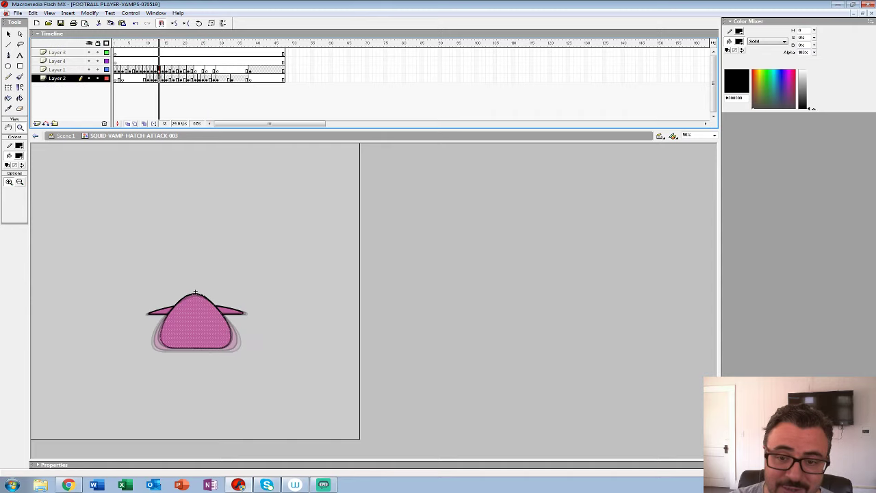
pyautogui.press('Return')
pyautogui.press('Return')
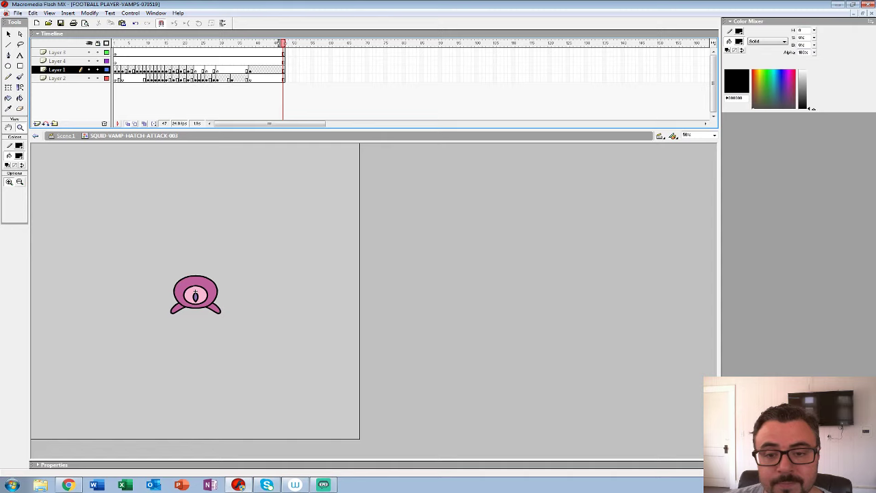
# - Clear the drawing on frame 27 of Layer 2 and narrow the onion-skin range to end at frame 28
pyautogui.click(210, 78)
pyautogui.press('Delete')
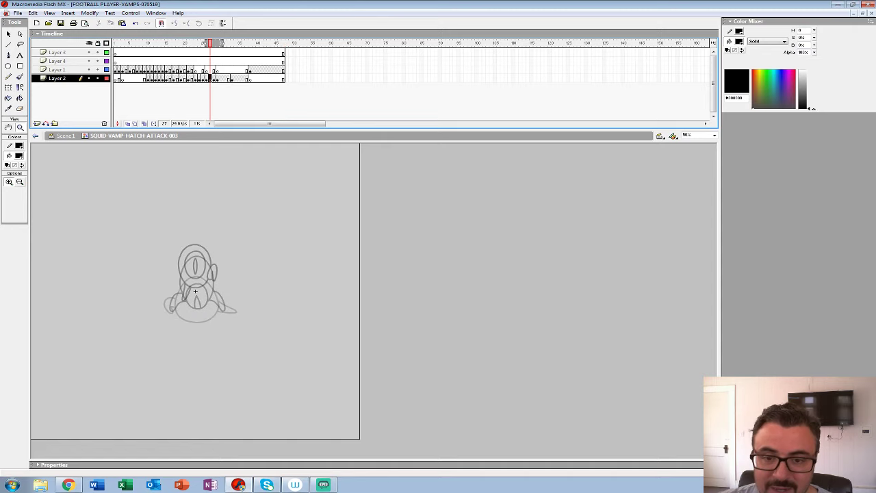
pyautogui.hotkey('ctrl', '=')
pyautogui.hotkey('ctrl', '=')
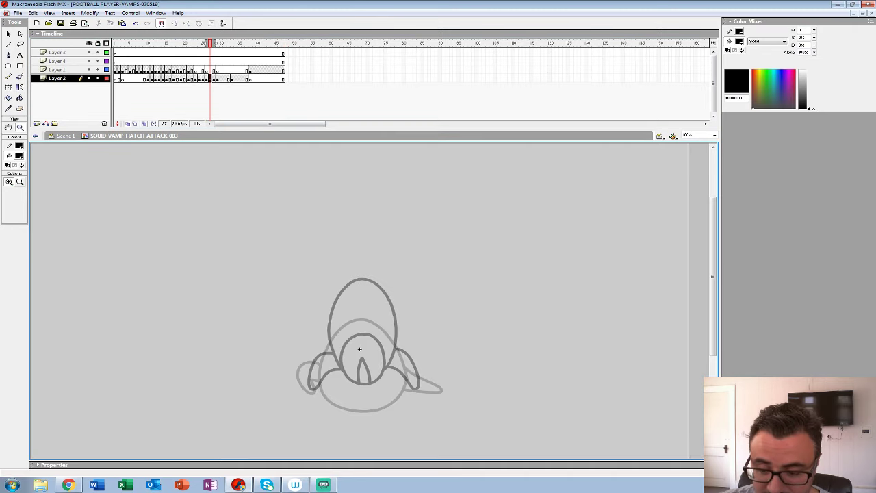
# - Rough out the in-between squid pose on frame 27 of Layer 2 with a small brush: domed body, lower bulge and both tentacles
pyautogui.press('b')
pyautogui.click(22, 194)
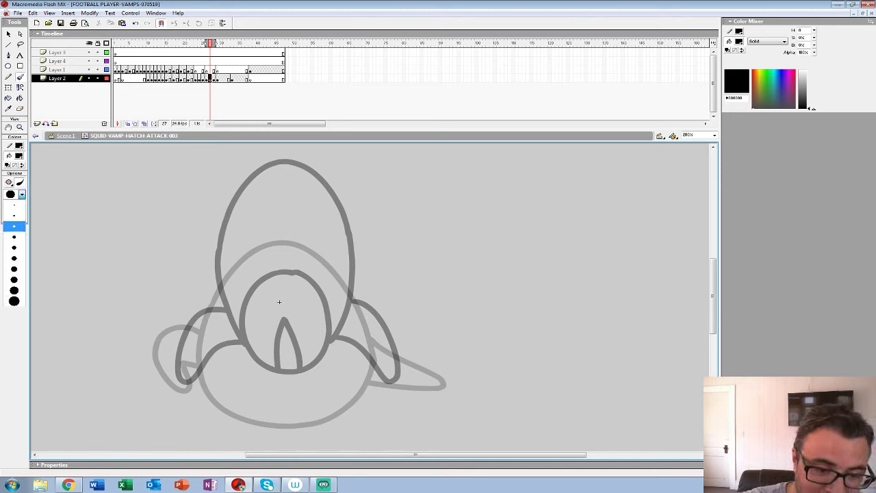
pyautogui.click(14, 237)
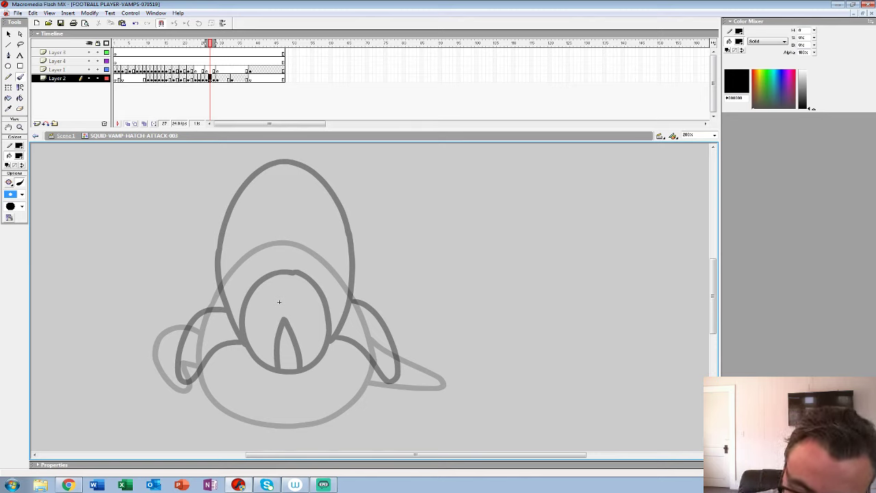
pyautogui.moveTo(230, 261)
pyautogui.mouseDown()
pyautogui.moveTo(254, 387)
pyautogui.moveTo(340, 391)
pyautogui.moveTo(360, 327)
pyautogui.moveTo(319, 232)
pyautogui.moveTo(241, 241)
pyautogui.mouseUp()
pyautogui.moveTo(248, 388); pyautogui.dragTo(327, 389)
pyautogui.moveTo(359, 319)
pyautogui.mouseDown()
pyautogui.moveTo(414, 373)
pyautogui.moveTo(362, 366)
pyautogui.mouseUp()
pyautogui.moveTo(209, 324)
pyautogui.mouseDown()
pyautogui.moveTo(162, 354)
pyautogui.moveTo(211, 357)
pyautogui.mouseUp()
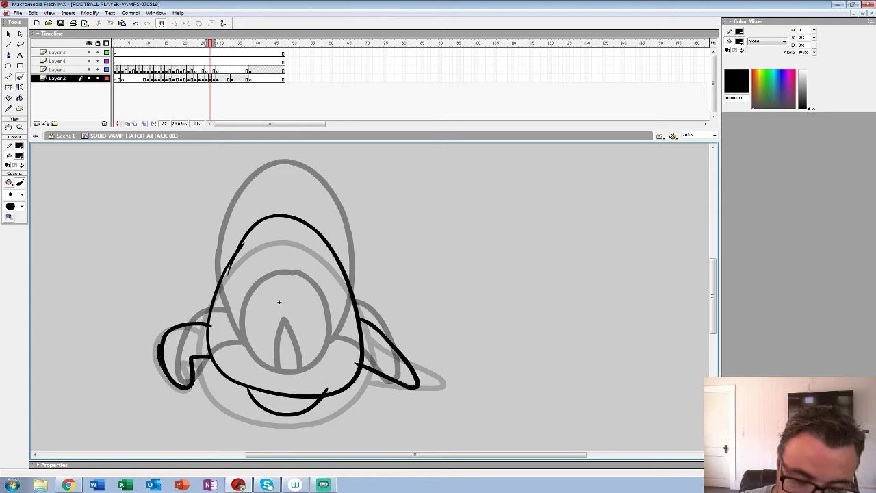
pyautogui.moveTo(228, 261); pyautogui.dragTo(330, 246)
pyautogui.moveTo(270, 224); pyautogui.dragTo(210, 319)
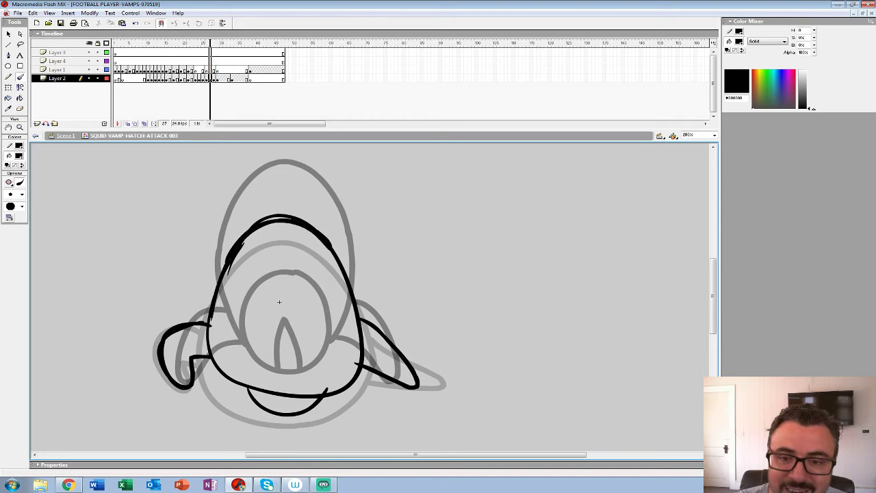
# - Insert one more frame across all layers and give Layer 2 an empty keyframe on frame 28 for inking
pyautogui.press('F5')
pyautogui.press('F6')
pyautogui.hotkey('ctrl', 'z')
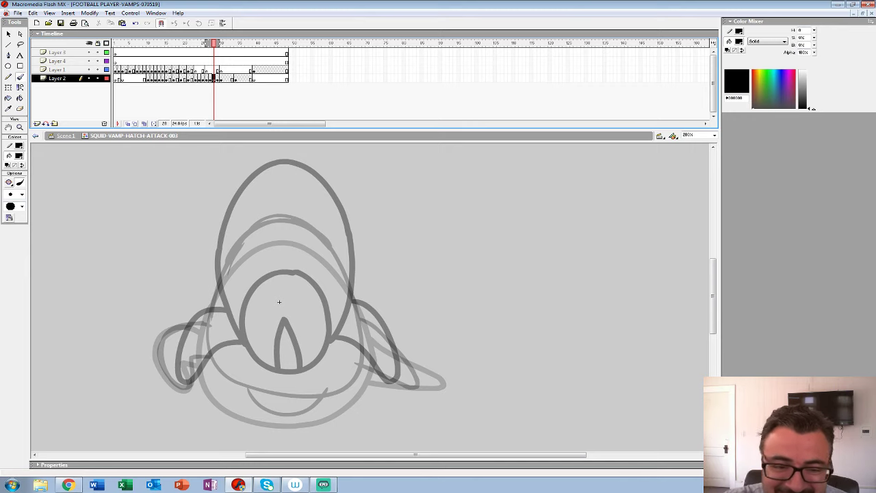
# - Ink the squid's domed body, lower bulge and both tentacles on frame 28 with a larger brush, tracing the onion-skinned rough sketch
pyautogui.press('z')
pyautogui.click(279, 301)
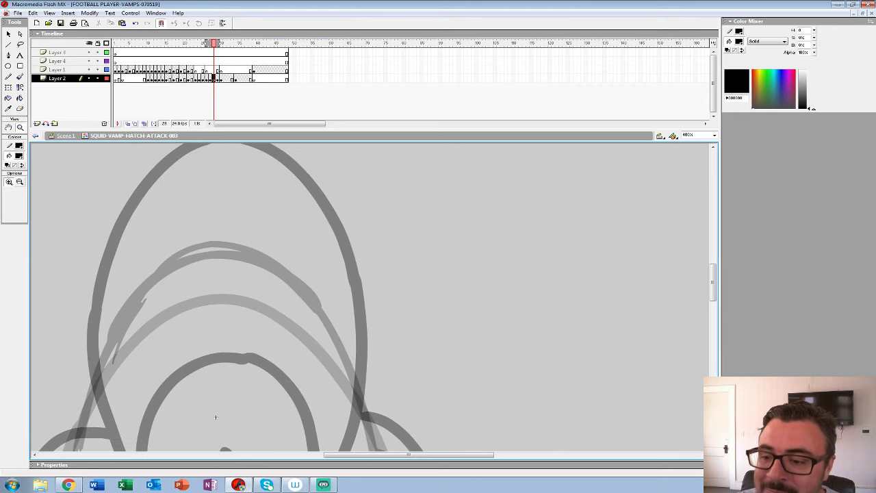
pyautogui.moveTo(373, 129); pyautogui.dragTo(374, 67)
pyautogui.moveTo(274, 322); pyautogui.dragTo(383, 221)
pyautogui.press('b')
pyautogui.click(22, 194)
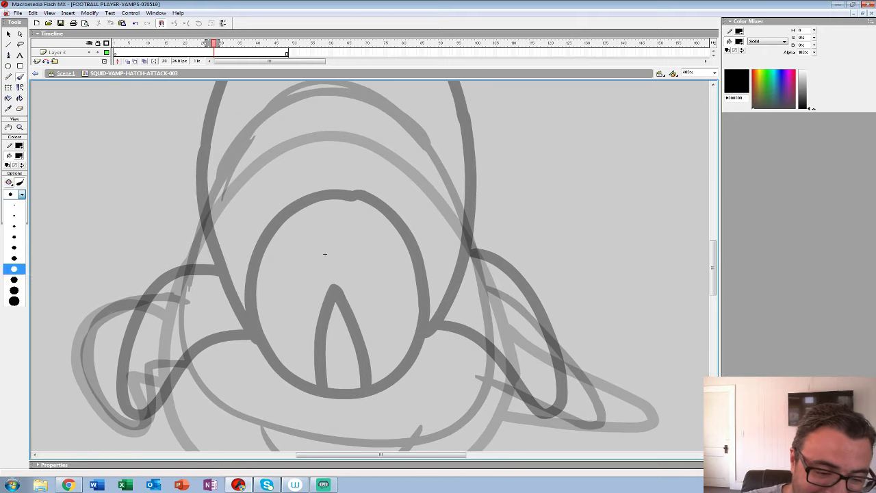
pyautogui.click(13, 290)
pyautogui.moveTo(361, 91)
pyautogui.mouseDown()
pyautogui.moveTo(395, 109)
pyautogui.moveTo(431, 154)
pyautogui.moveTo(463, 214)
pyautogui.moveTo(490, 296)
pyautogui.moveTo(498, 369)
pyautogui.moveTo(477, 412)
pyautogui.moveTo(406, 441)
pyautogui.moveTo(278, 426)
pyautogui.moveTo(202, 380)
pyautogui.moveTo(187, 346)
pyautogui.mouseUp()
pyautogui.moveTo(325, 254); pyautogui.dragTo(343, 272)
pyautogui.moveTo(381, 109)
pyautogui.mouseDown()
pyautogui.moveTo(340, 107)
pyautogui.moveTo(275, 140)
pyautogui.moveTo(221, 222)
pyautogui.moveTo(203, 306)
pyautogui.moveTo(205, 366)
pyautogui.mouseUp()
pyautogui.moveTo(344, 273); pyautogui.dragTo(288, 105)
pyautogui.moveTo(216, 272)
pyautogui.mouseDown()
pyautogui.moveTo(363, 307)
pyautogui.moveTo(383, 295)
pyautogui.moveTo(208, 328)
pyautogui.mouseUp()
pyautogui.moveTo(283, 173)
pyautogui.mouseDown()
pyautogui.moveTo(390, 297)
pyautogui.moveTo(352, 308)
pyautogui.moveTo(285, 275)
pyautogui.moveTo(573, 278)
pyautogui.mouseUp()
pyautogui.moveTo(400, 143); pyautogui.dragTo(489, 143)
pyautogui.moveTo(345, 184)
pyautogui.mouseDown()
pyautogui.moveTo(316, 183)
pyautogui.moveTo(249, 264)
pyautogui.moveTo(312, 279)
pyautogui.moveTo(313, 259)
pyautogui.moveTo(354, 256)
pyautogui.mouseUp()
# - Place the inked squid pose on frame 27 of Layer 2, replacing the rough sketch
pyautogui.press('z')
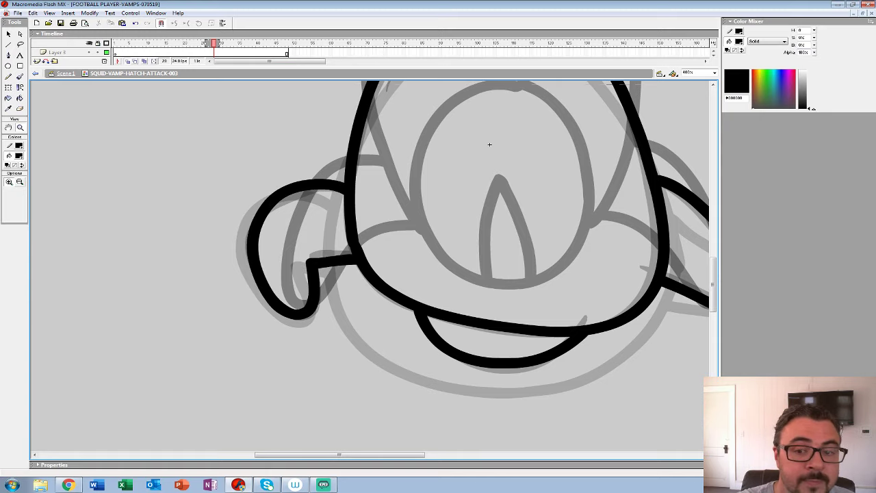
pyautogui.keyDown('alt'); pyautogui.click(489, 144); pyautogui.keyUp('alt')
pyautogui.keyDown('alt'); pyautogui.click(195, 229); pyautogui.keyUp('alt')
pyautogui.keyDown('alt'); pyautogui.click(195, 228); pyautogui.keyUp('alt')
pyautogui.moveTo(342, 67); pyautogui.dragTo(342, 138)
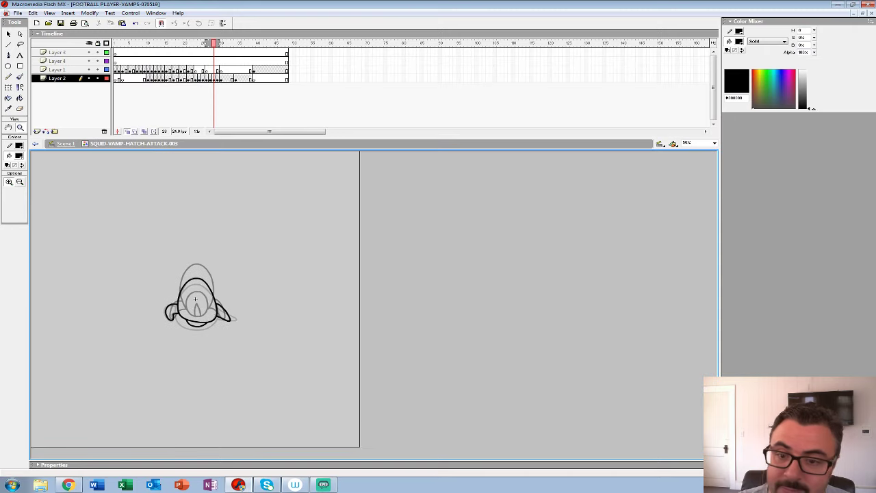
pyautogui.click(209, 78)
pyautogui.click(214, 78)
pyautogui.click(209, 78)
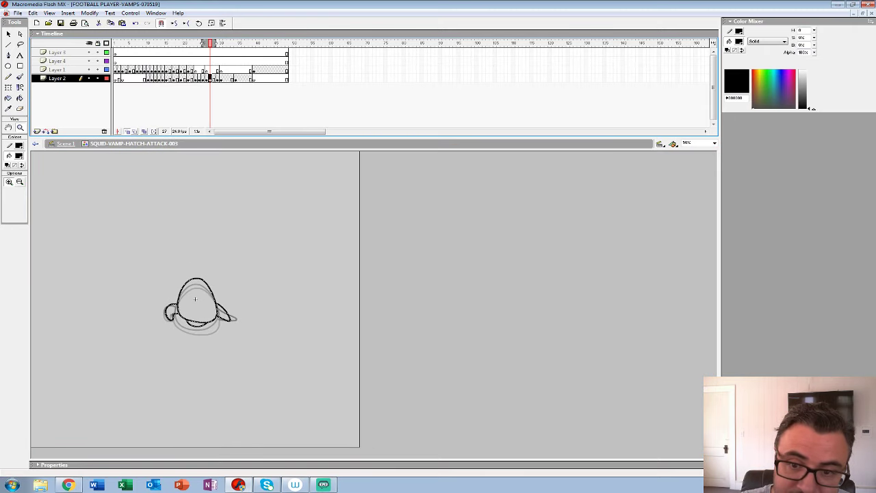
# - Play the animation from frame 28 to check the motion with the inked frame 27 pose
pyautogui.click(214, 78)
pyautogui.press('Return')
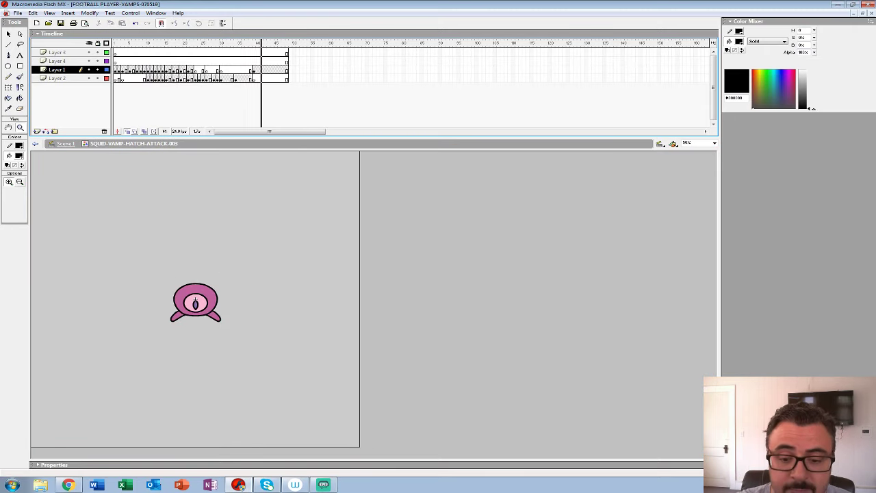
pyautogui.press('Return')
# - Clear the drawing on frame 31 of Layer 2 and set the onion-skin range to end at frame 34
pyautogui.click(225, 78)
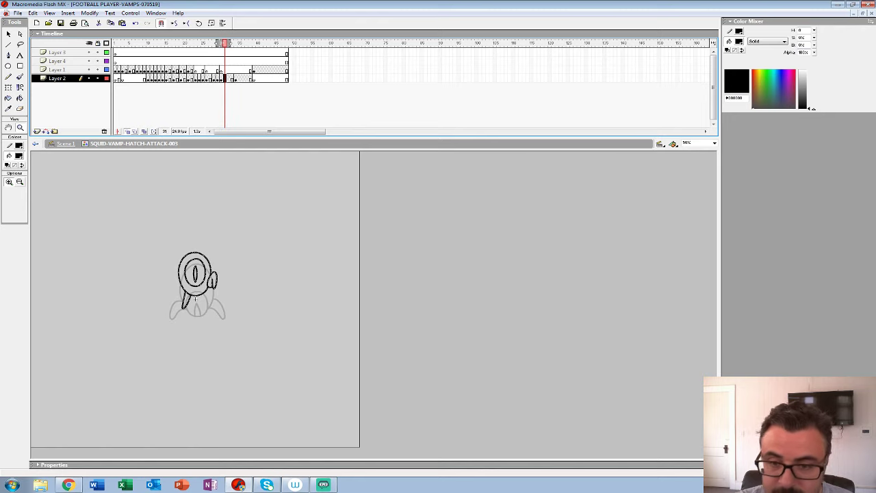
pyautogui.press('Delete')
pyautogui.press(',')
pyautogui.press('.')
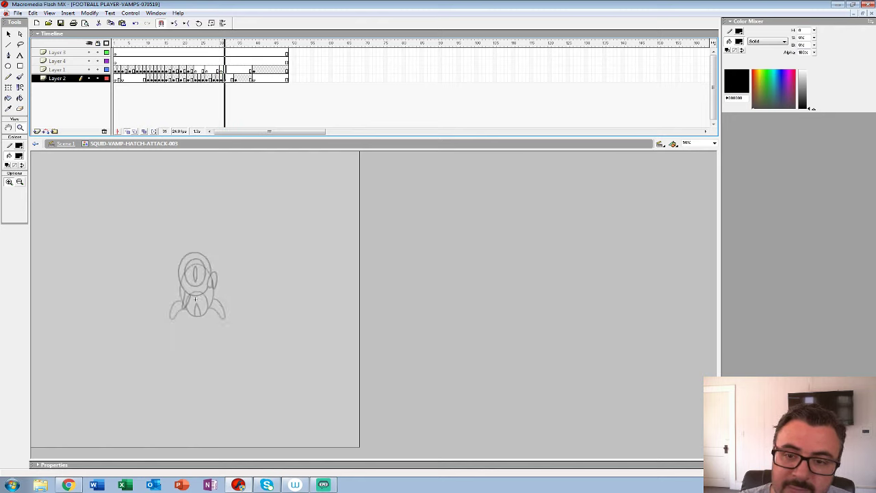
pyautogui.moveTo(218, 44); pyautogui.dragTo(237, 43)
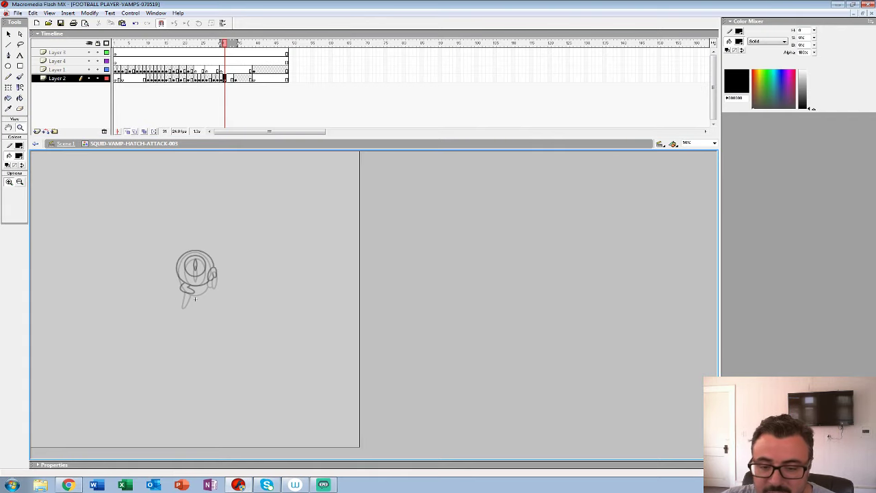
# - Ink the oval eye outline and the narrow slit pupil on frame 31, midway between the two onion-skinned poses
pyautogui.hotkey('ctrl', '=')
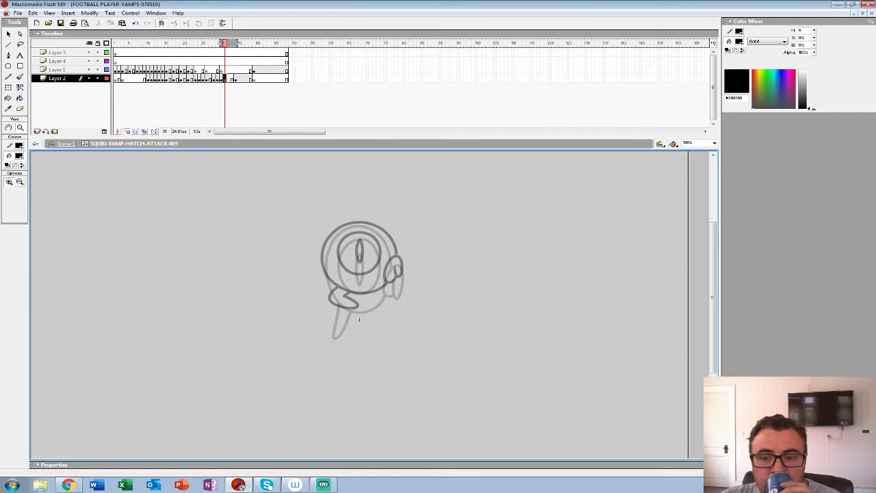
pyautogui.hotkey('ctrl', '=')
pyautogui.hotkey('ctrl', '=')
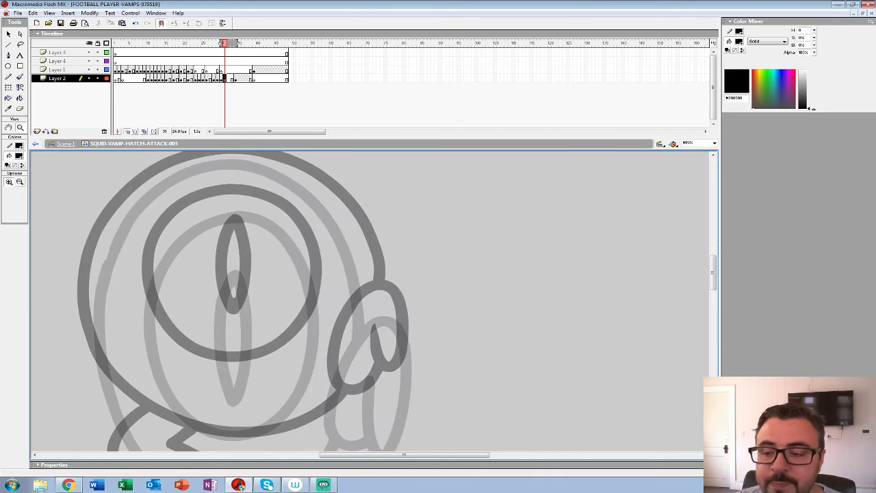
pyautogui.moveTo(373, 137); pyautogui.dragTo(374, 80)
pyautogui.moveTo(374, 287)
pyautogui.mouseDown()
pyautogui.moveTo(396, 222)
pyautogui.moveTo(398, 276)
pyautogui.mouseUp()
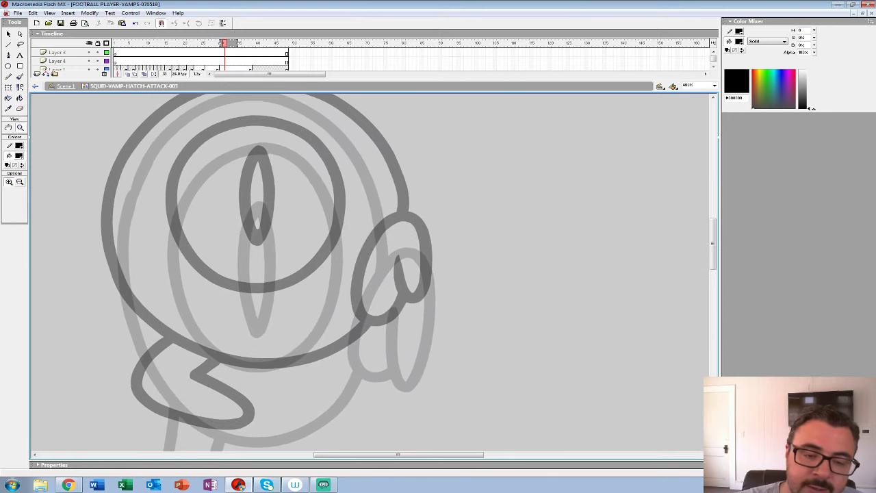
pyautogui.press('b')
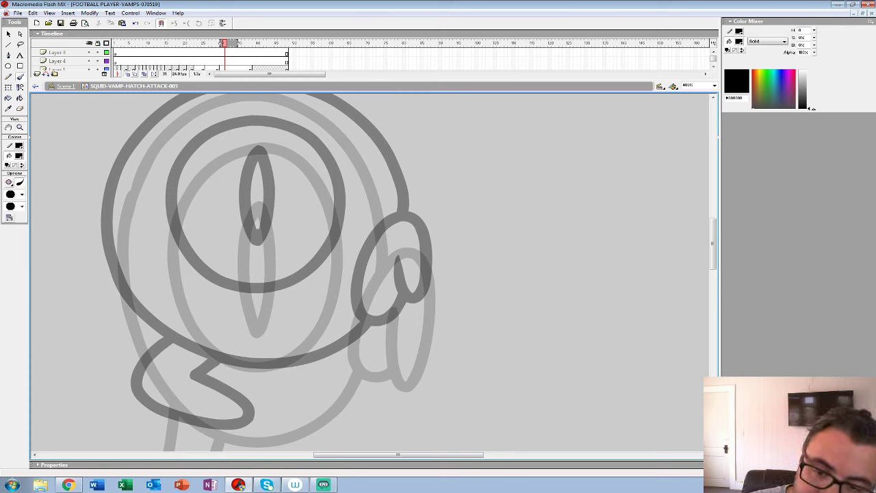
pyautogui.moveTo(221, 140)
pyautogui.mouseDown()
pyautogui.moveTo(189, 168)
pyautogui.moveTo(169, 218)
pyautogui.moveTo(183, 285)
pyautogui.moveTo(229, 325)
pyautogui.moveTo(270, 328)
pyautogui.moveTo(314, 308)
pyautogui.moveTo(338, 235)
pyautogui.moveTo(318, 168)
pyautogui.mouseUp()
pyautogui.moveTo(278, 136); pyautogui.dragTo(265, 133)
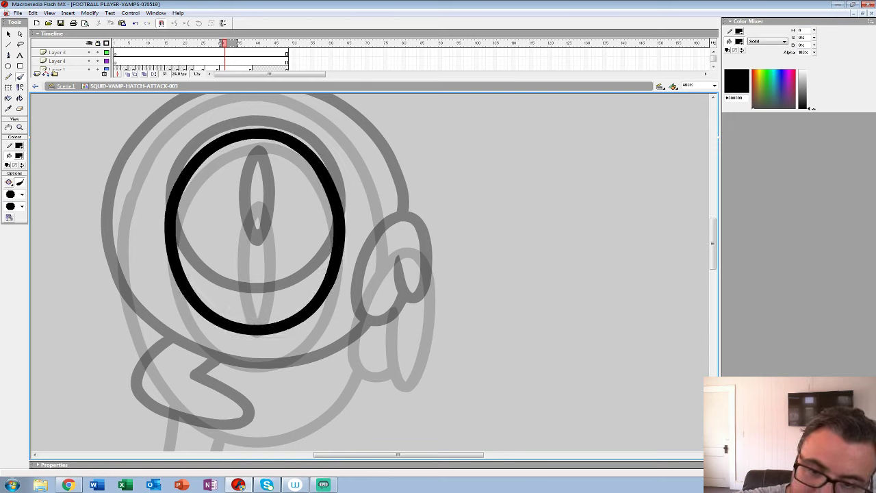
pyautogui.moveTo(249, 197); pyautogui.dragTo(246, 268)
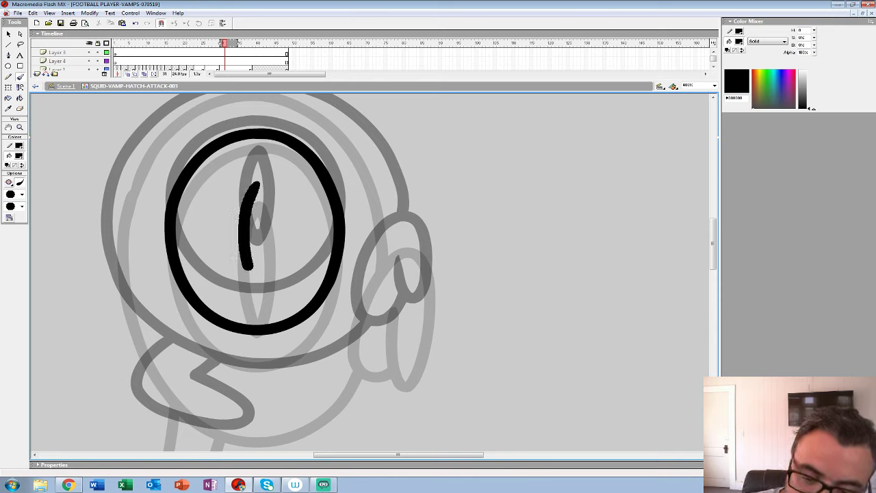
pyautogui.moveTo(265, 186)
pyautogui.mouseDown()
pyautogui.moveTo(268, 225)
pyautogui.moveTo(255, 285)
pyautogui.mouseUp()
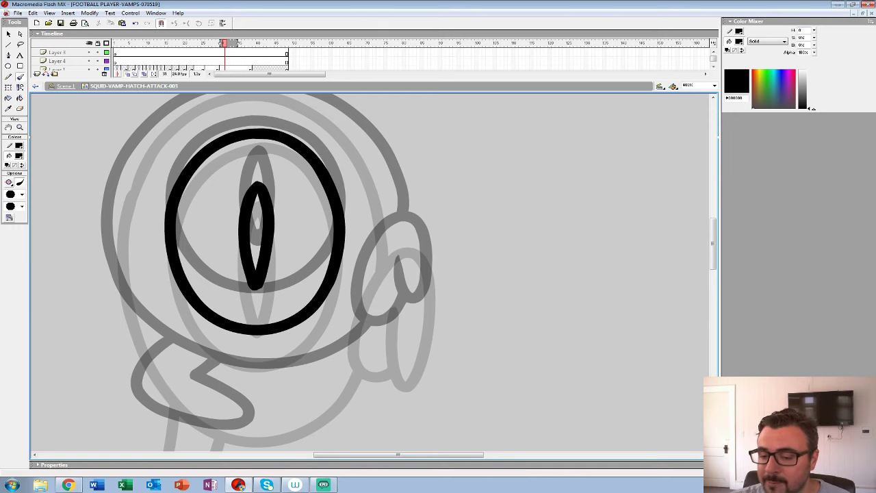
# - Ink the round body outline, the curled side tentacle and the bent lower tentacle on frame 31
pyautogui.moveTo(256, 285); pyautogui.dragTo(195, 238)
pyautogui.moveTo(335, 244)
pyautogui.mouseDown()
pyautogui.moveTo(335, 286)
pyautogui.moveTo(370, 260)
pyautogui.moveTo(365, 195)
pyautogui.moveTo(311, 203)
pyautogui.moveTo(297, 288)
pyautogui.moveTo(333, 285)
pyautogui.moveTo(481, 379)
pyautogui.moveTo(496, 364)
pyautogui.mouseUp()
pyautogui.moveTo(349, 126)
pyautogui.mouseDown()
pyautogui.moveTo(389, 132)
pyautogui.moveTo(438, 161)
pyautogui.moveTo(496, 267)
pyautogui.moveTo(536, 252)
pyautogui.mouseUp()
pyautogui.moveTo(387, 110)
pyautogui.mouseDown()
pyautogui.moveTo(310, 141)
pyautogui.moveTo(276, 177)
pyautogui.moveTo(260, 217)
pyautogui.moveTo(257, 284)
pyautogui.mouseUp()
pyautogui.hotkey('ctrl', 'z')
pyautogui.moveTo(386, 110)
pyautogui.mouseDown()
pyautogui.moveTo(354, 116)
pyautogui.moveTo(305, 143)
pyautogui.moveTo(269, 186)
pyautogui.moveTo(253, 260)
pyautogui.mouseUp()
pyautogui.moveTo(253, 260)
pyautogui.mouseDown()
pyautogui.moveTo(268, 164)
pyautogui.moveTo(275, 225)
pyautogui.moveTo(306, 282)
pyautogui.moveTo(347, 315)
pyautogui.moveTo(392, 329)
pyautogui.moveTo(435, 329)
pyautogui.moveTo(475, 319)
pyautogui.moveTo(524, 273)
pyautogui.mouseUp()
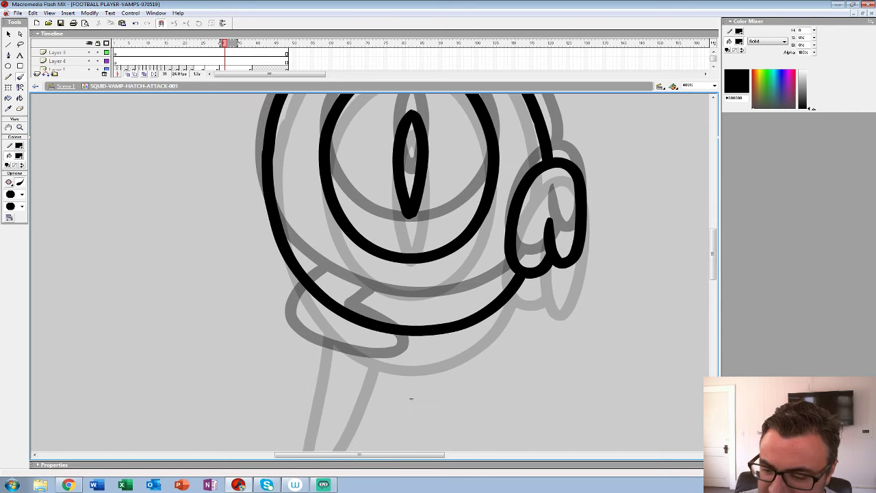
pyautogui.scroll(-3, 410, 274)
pyautogui.moveTo(321, 189)
pyautogui.mouseDown()
pyautogui.moveTo(308, 249)
pyautogui.moveTo(333, 291)
pyautogui.moveTo(369, 312)
pyautogui.moveTo(385, 295)
pyautogui.moveTo(363, 212)
pyautogui.mouseUp()
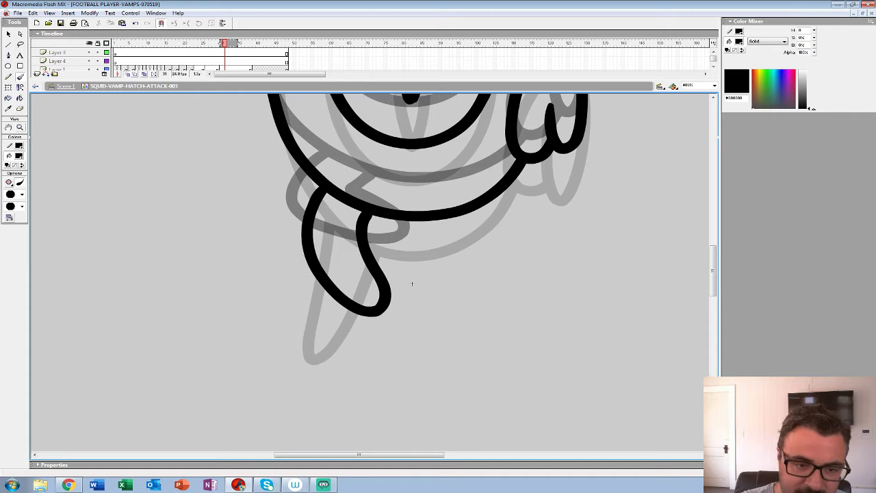
# - Play the animation with the whole squid in view to check the inked frame 31 pose
pyautogui.press('z')
pyautogui.keyDown('alt'); pyautogui.click(394, 240); pyautogui.keyUp('alt')
pyautogui.keyDown('alt'); pyautogui.click(394, 241); pyautogui.keyUp('alt')
pyautogui.keyDown('alt'); pyautogui.click(369, 241); pyautogui.keyUp('alt')
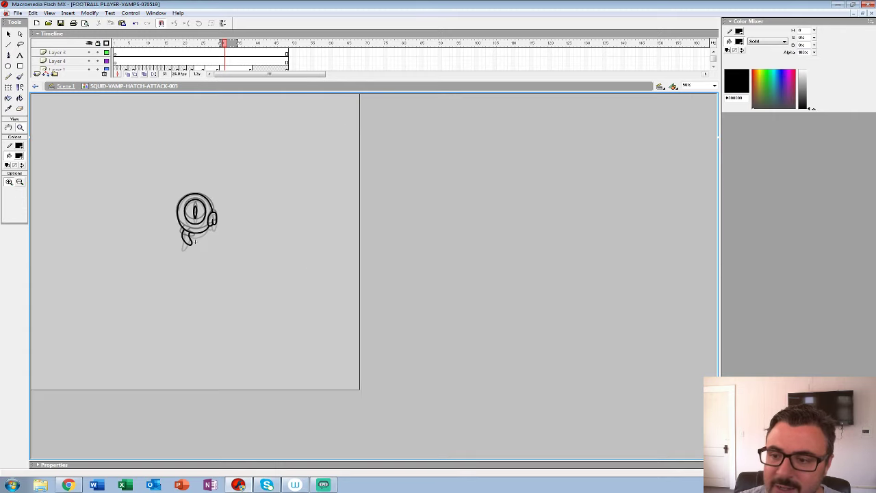
pyautogui.moveTo(375, 80); pyautogui.dragTo(374, 157)
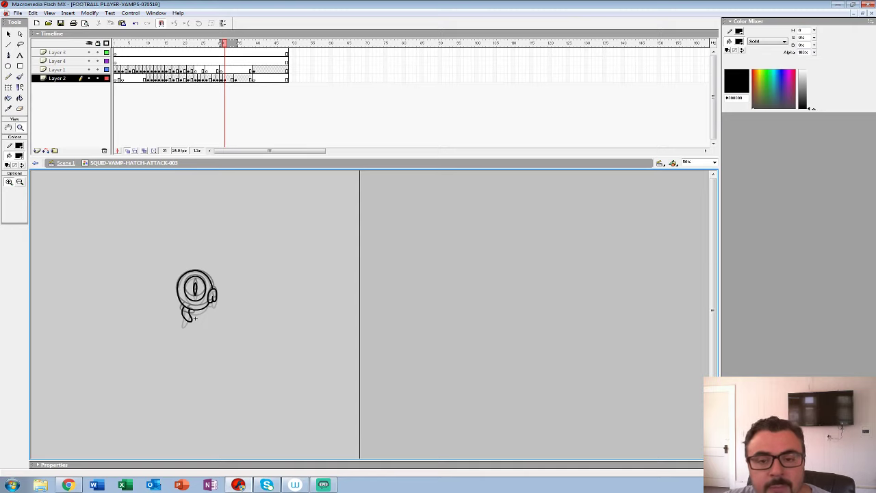
pyautogui.press('Return')
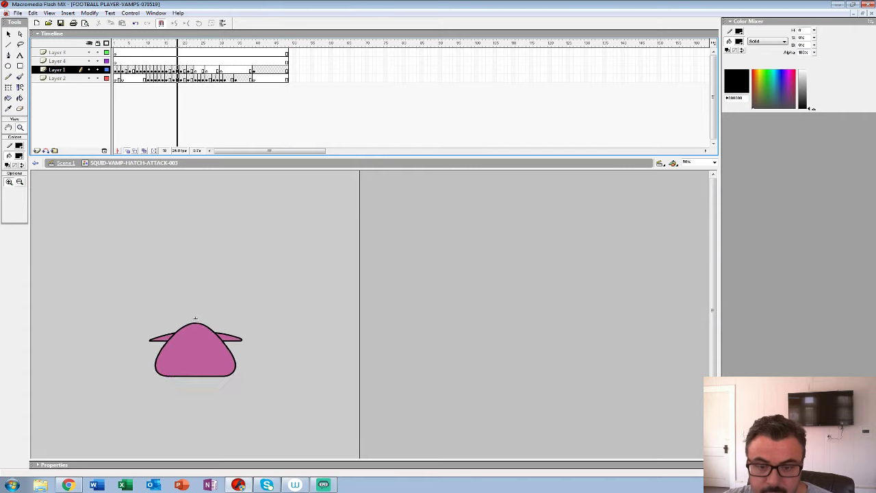
pyautogui.press('Return')
# - Make frame 32 of Layer 2 an empty keyframe and compare it with the neighbouring frames
pyautogui.click(228, 78)
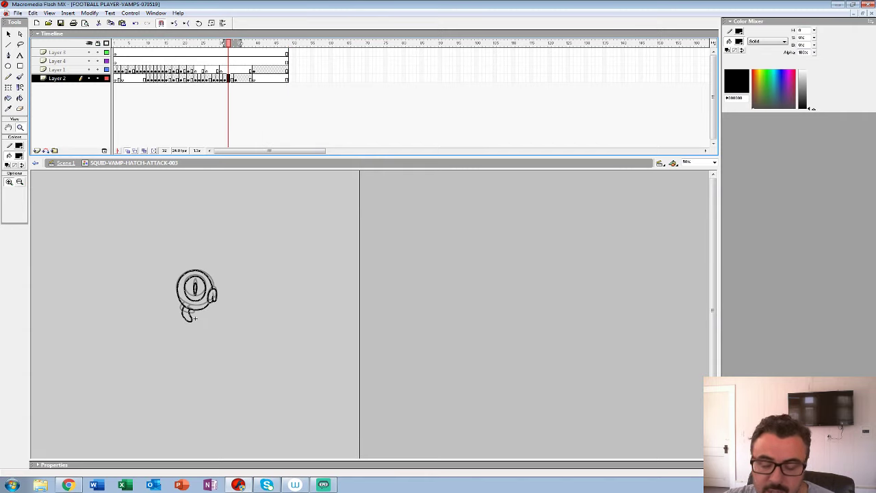
pyautogui.press('.')
pyautogui.press(',')
pyautogui.press(',')
pyautogui.press('.')
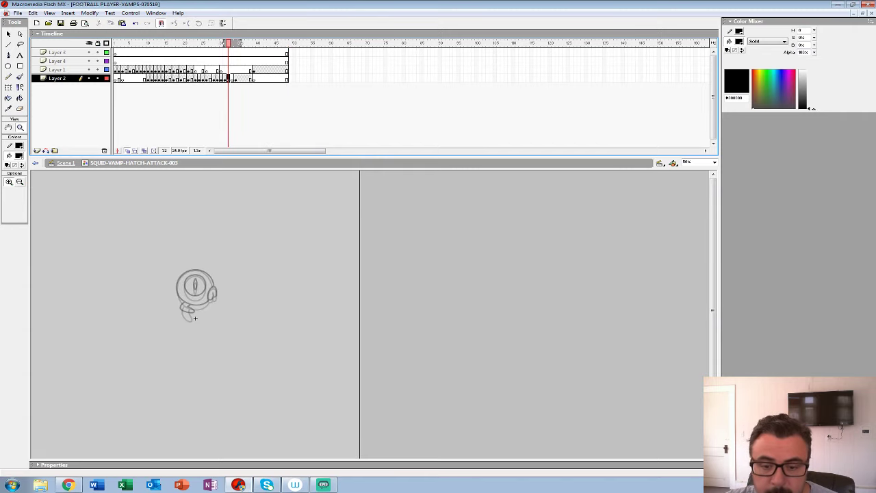
# - Ink the curled side tentacle on frame 32 between the onion-skinned poses, redoing its first stroke
pyautogui.click(195, 318)
pyautogui.click(354, 268)
pyautogui.click(351, 382)
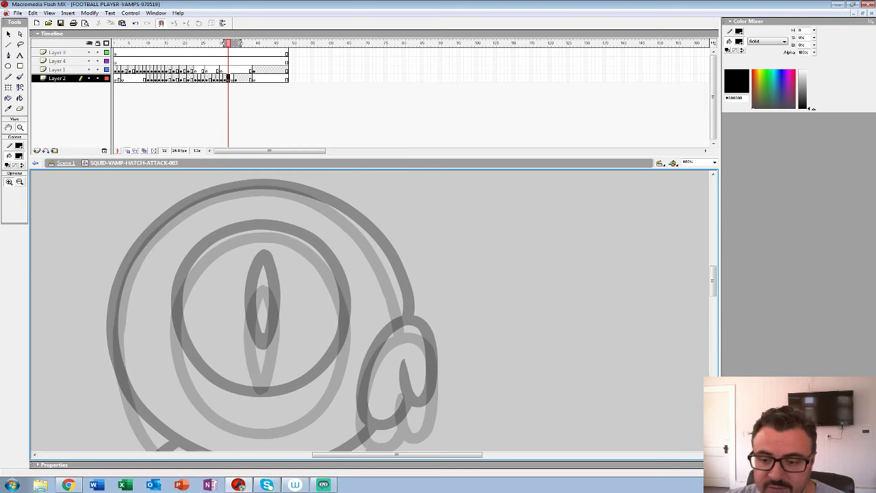
pyautogui.press('b')
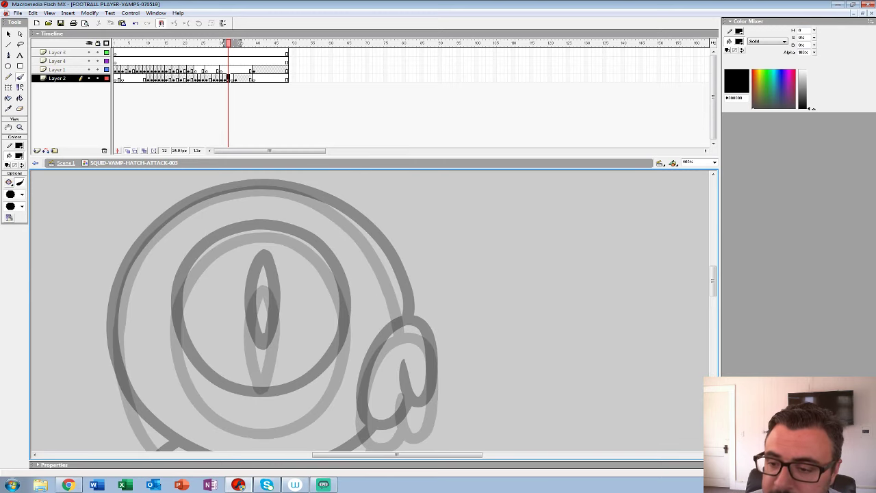
pyautogui.moveTo(411, 157); pyautogui.dragTo(411, 120)
pyautogui.moveTo(411, 308); pyautogui.dragTo(369, 243)
pyautogui.moveTo(359, 273)
pyautogui.mouseDown()
pyautogui.moveTo(366, 311)
pyautogui.moveTo(380, 319)
pyautogui.moveTo(384, 240)
pyautogui.moveTo(356, 232)
pyautogui.mouseUp()
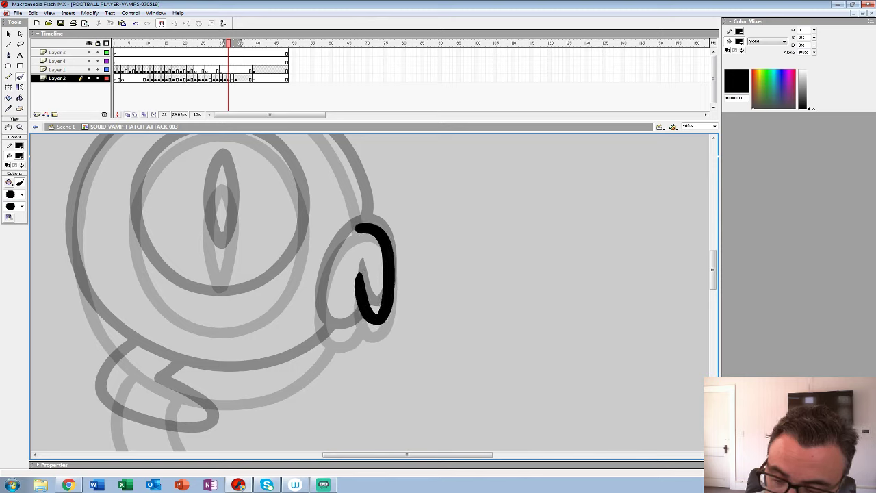
pyautogui.hotkey('ctrl', 'z')
pyautogui.moveTo(356, 273)
pyautogui.mouseDown()
pyautogui.moveTo(381, 322)
pyautogui.moveTo(390, 253)
pyautogui.moveTo(350, 229)
pyautogui.moveTo(317, 308)
pyautogui.moveTo(357, 329)
pyautogui.moveTo(364, 312)
pyautogui.moveTo(437, 402)
pyautogui.mouseUp()
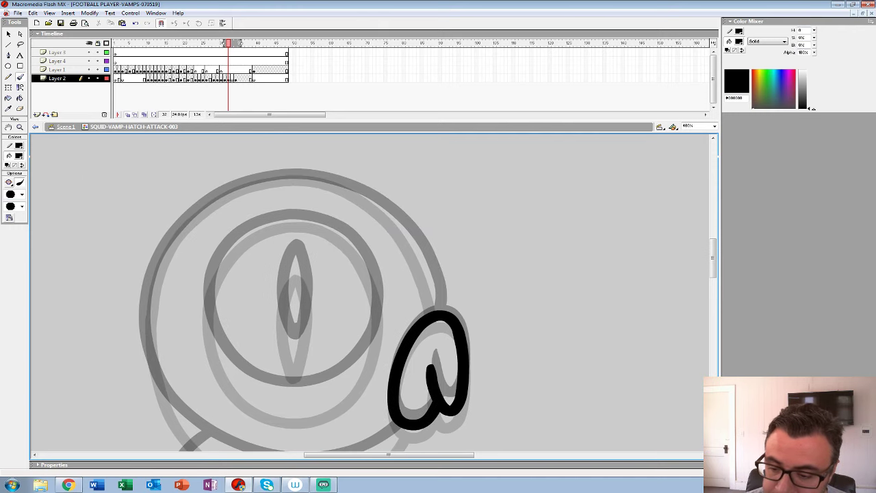
# - Ink the round body outline, the eye with its slit pupil and the bent lower tentacle on frame 32
pyautogui.moveTo(434, 309)
pyautogui.mouseDown()
pyautogui.moveTo(394, 214)
pyautogui.moveTo(330, 179)
pyautogui.moveTo(286, 174)
pyautogui.moveTo(241, 183)
pyautogui.moveTo(197, 207)
pyautogui.moveTo(168, 239)
pyautogui.moveTo(143, 316)
pyautogui.mouseUp()
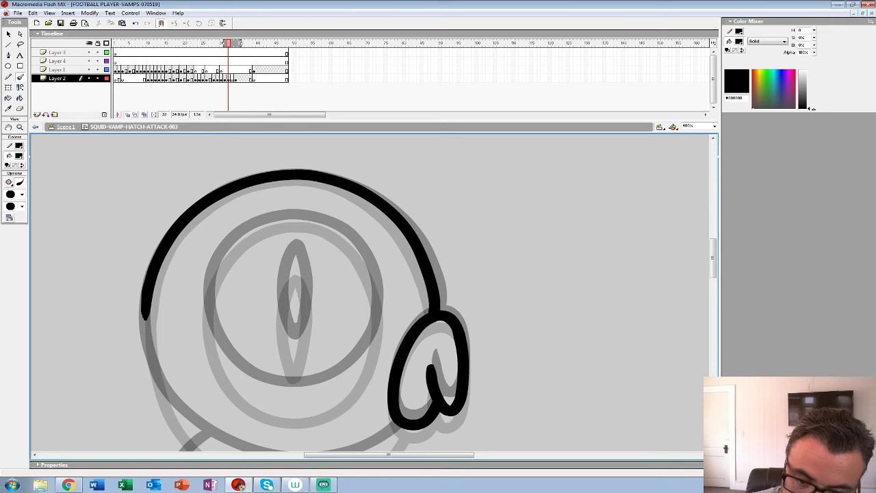
pyautogui.moveTo(247, 233)
pyautogui.mouseDown()
pyautogui.moveTo(208, 301)
pyautogui.moveTo(214, 346)
pyautogui.moveTo(238, 381)
pyautogui.moveTo(294, 402)
pyautogui.moveTo(348, 385)
pyautogui.moveTo(374, 327)
pyautogui.moveTo(368, 268)
pyautogui.moveTo(354, 244)
pyautogui.moveTo(308, 219)
pyautogui.moveTo(252, 232)
pyautogui.mouseUp()
pyautogui.moveTo(296, 260)
pyautogui.mouseDown()
pyautogui.moveTo(279, 298)
pyautogui.moveTo(297, 361)
pyautogui.mouseUp()
pyautogui.moveTo(296, 258); pyautogui.dragTo(307, 334)
pyautogui.moveTo(301, 377); pyautogui.dragTo(394, 271)
pyautogui.moveTo(240, 214)
pyautogui.mouseDown()
pyautogui.moveTo(241, 245)
pyautogui.moveTo(274, 316)
pyautogui.moveTo(325, 357)
pyautogui.moveTo(379, 370)
pyautogui.moveTo(429, 367)
pyautogui.moveTo(505, 322)
pyautogui.mouseUp()
pyautogui.moveTo(388, 453)
pyautogui.mouseDown()
pyautogui.moveTo(401, 351)
pyautogui.moveTo(377, 319)
pyautogui.mouseUp()
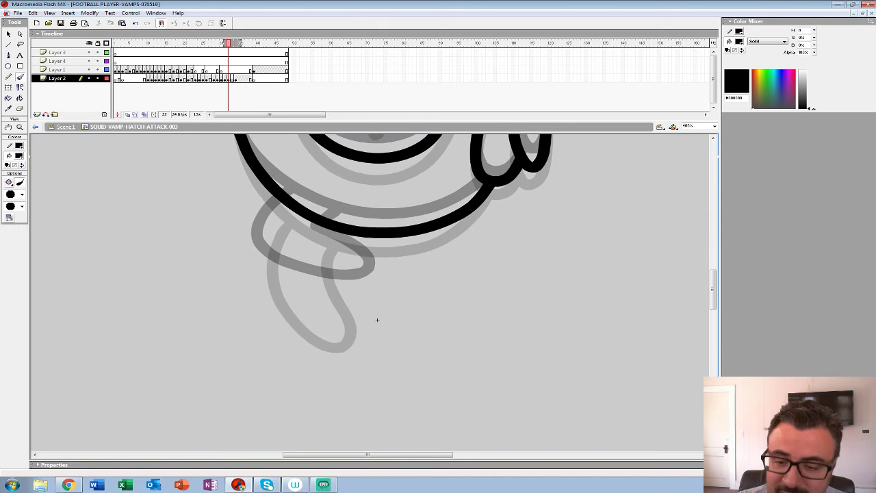
pyautogui.moveTo(279, 202)
pyautogui.mouseDown()
pyautogui.moveTo(259, 260)
pyautogui.moveTo(323, 308)
pyautogui.moveTo(367, 293)
pyautogui.moveTo(329, 251)
pyautogui.moveTo(336, 233)
pyautogui.mouseUp()
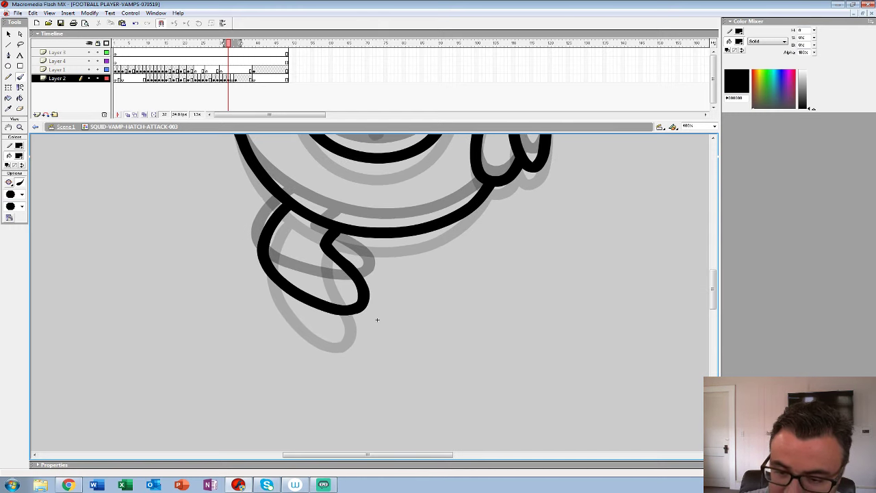
# - Redo the lower tentacle's last stroke on frame 32 and play the animation with the whole squid in view
pyautogui.hotkey('ctrl', 'z')
pyautogui.moveTo(288, 206)
pyautogui.mouseDown()
pyautogui.moveTo(264, 243)
pyautogui.moveTo(284, 282)
pyautogui.moveTo(329, 306)
pyautogui.moveTo(360, 300)
pyautogui.moveTo(323, 234)
pyautogui.mouseUp()
pyautogui.moveTo(377, 320); pyautogui.dragTo(332, 391)
pyautogui.press('z')
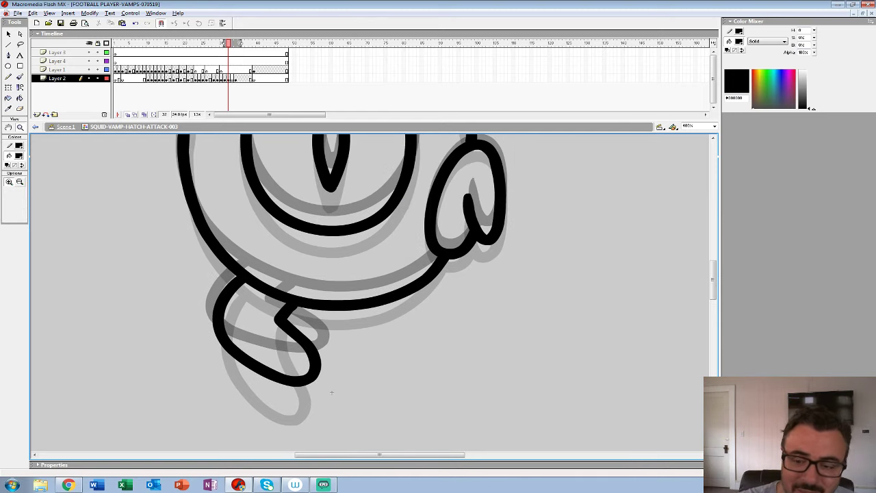
pyautogui.keyDown('alt'); pyautogui.click(375, 260); pyautogui.keyUp('alt')
pyautogui.keyDown('alt'); pyautogui.click(375, 260); pyautogui.keyUp('alt')
pyautogui.keyDown('alt'); pyautogui.click(375, 260); pyautogui.keyUp('alt')
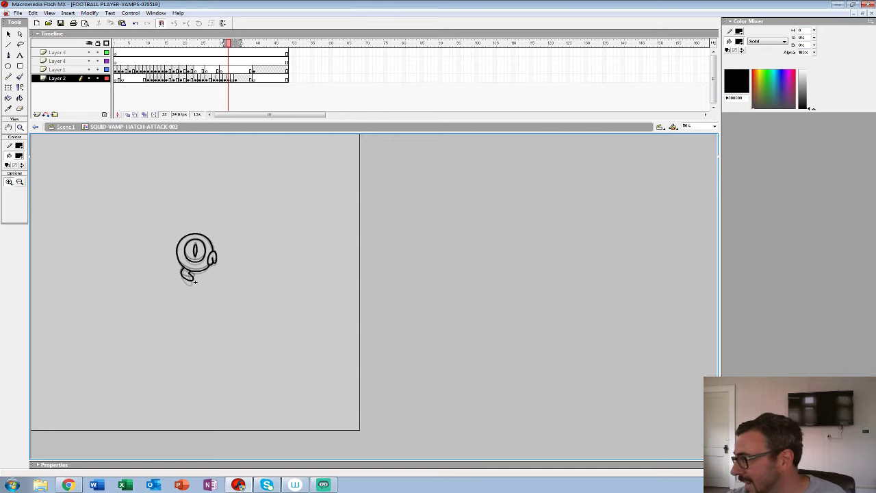
pyautogui.press('Return')
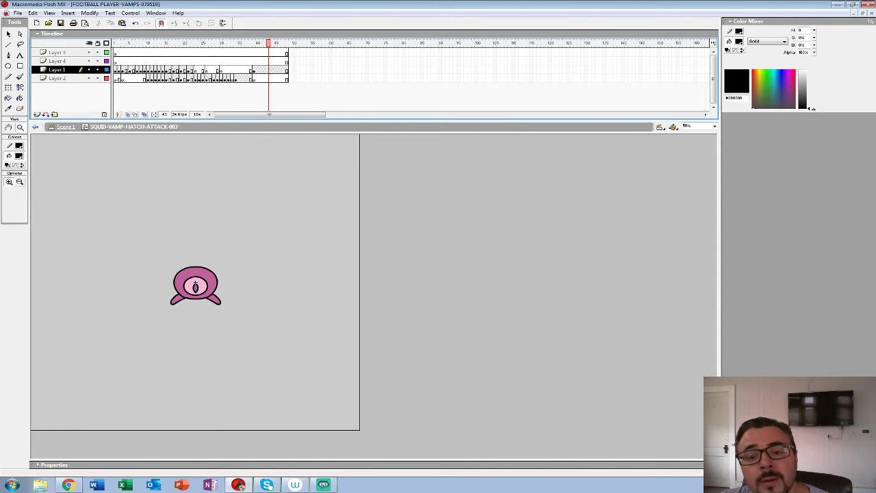
pyautogui.click(236, 78)
pyautogui.press('.')
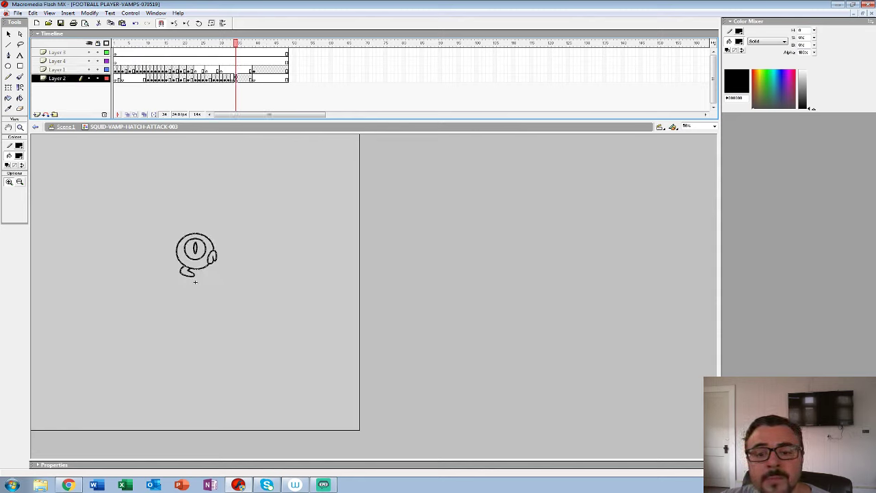
pyautogui.press('Return')
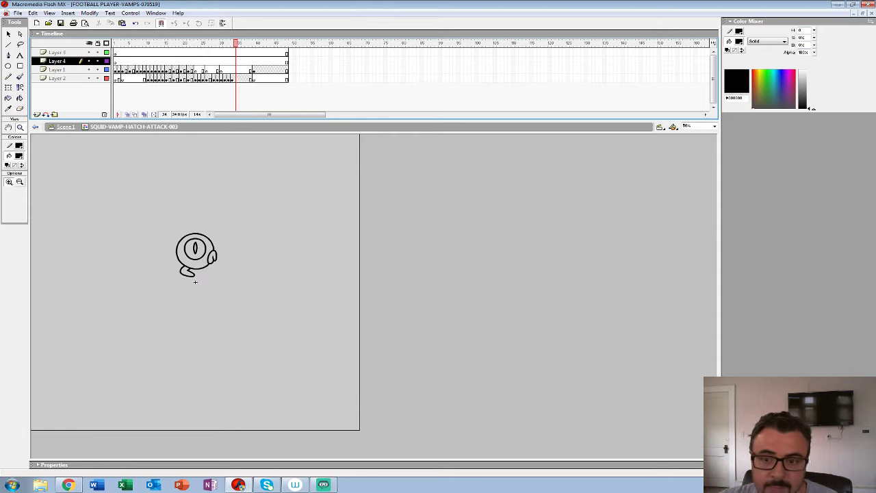
# - Leave frame 33 of Layer 2 as an empty keyframe and onion-skin its neighbouring poses
pyautogui.hotkey('ctrl', 'a')
pyautogui.press(',')
pyautogui.click(127, 115)
pyautogui.click(202, 269)
pyautogui.click(362, 290)
pyautogui.click(396, 271)
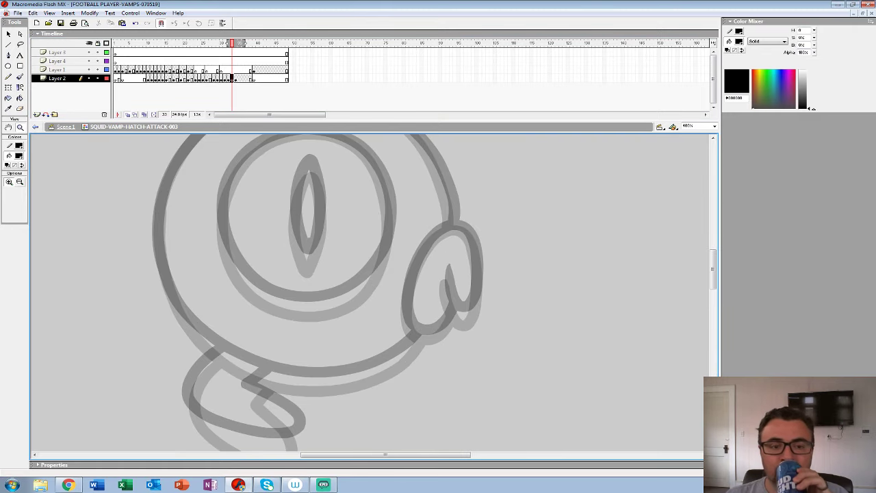
# - Ink the slit pupil, the round eye and the curled side tentacle on frame 33 between the onion-skinned poses
pyautogui.press('b')
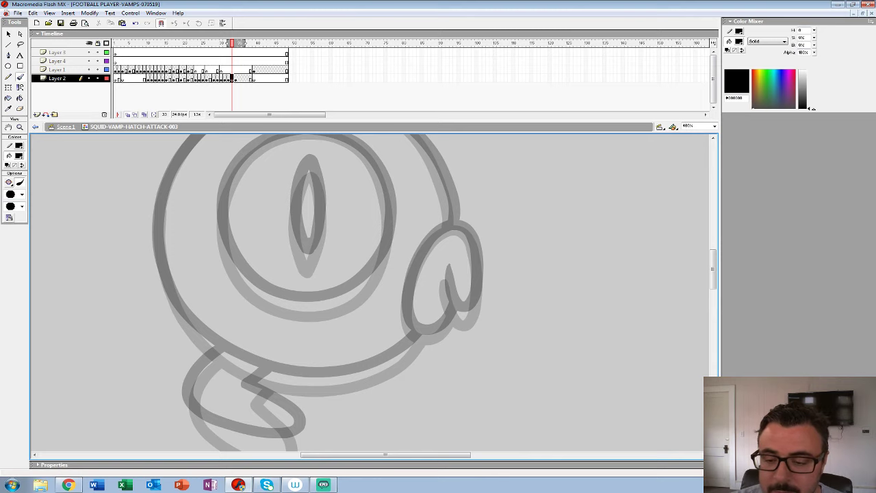
pyautogui.moveTo(374, 292); pyautogui.dragTo(399, 323)
pyautogui.moveTo(333, 203)
pyautogui.mouseDown()
pyautogui.moveTo(322, 255)
pyautogui.moveTo(335, 294)
pyautogui.mouseUp()
pyautogui.moveTo(336, 198)
pyautogui.mouseDown()
pyautogui.moveTo(351, 232)
pyautogui.moveTo(325, 317)
pyautogui.mouseUp()
pyautogui.moveTo(340, 191)
pyautogui.mouseDown()
pyautogui.moveTo(378, 206)
pyautogui.moveTo(396, 228)
pyautogui.moveTo(407, 295)
pyautogui.moveTo(385, 344)
pyautogui.moveTo(365, 358)
pyautogui.moveTo(323, 364)
pyautogui.mouseUp()
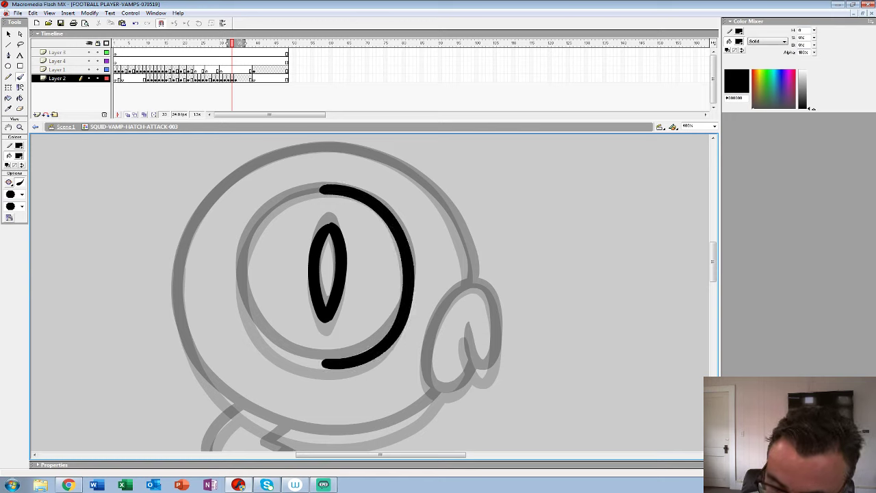
pyautogui.moveTo(320, 186)
pyautogui.mouseDown()
pyautogui.moveTo(264, 215)
pyautogui.moveTo(237, 267)
pyautogui.moveTo(260, 331)
pyautogui.moveTo(308, 362)
pyautogui.moveTo(231, 289)
pyautogui.mouseUp()
pyautogui.moveTo(371, 265)
pyautogui.mouseDown()
pyautogui.moveTo(393, 301)
pyautogui.moveTo(404, 262)
pyautogui.moveTo(382, 209)
pyautogui.moveTo(343, 239)
pyautogui.moveTo(338, 312)
pyautogui.moveTo(376, 299)
pyautogui.moveTo(406, 321)
pyautogui.moveTo(464, 404)
pyautogui.mouseUp()
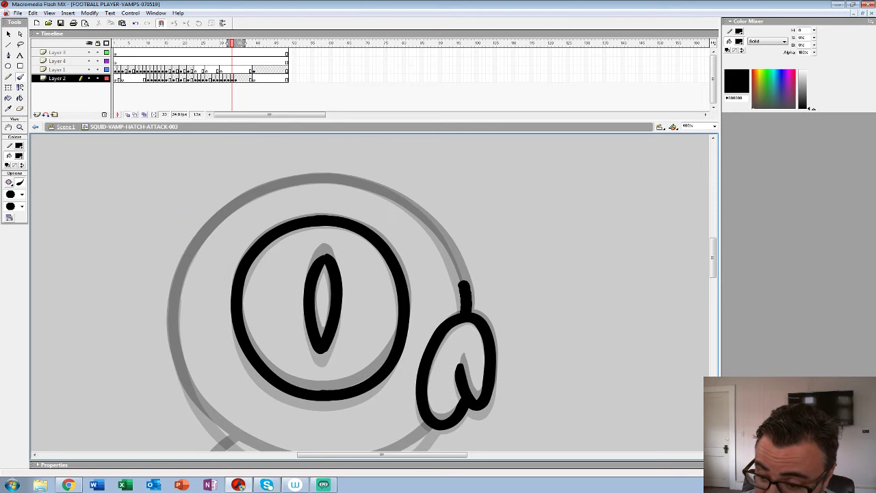
# - Ink the round body outline and the bent lower tentacle on frame 33, redoing the first outline stroke
pyautogui.moveTo(448, 246)
pyautogui.mouseDown()
pyautogui.moveTo(421, 214)
pyautogui.moveTo(368, 185)
pyautogui.moveTo(305, 177)
pyautogui.moveTo(229, 205)
pyautogui.moveTo(181, 267)
pyautogui.moveTo(199, 229)
pyautogui.moveTo(205, 163)
pyautogui.moveTo(202, 253)
pyautogui.mouseUp()
pyautogui.hotkey('ctrl', 'z')
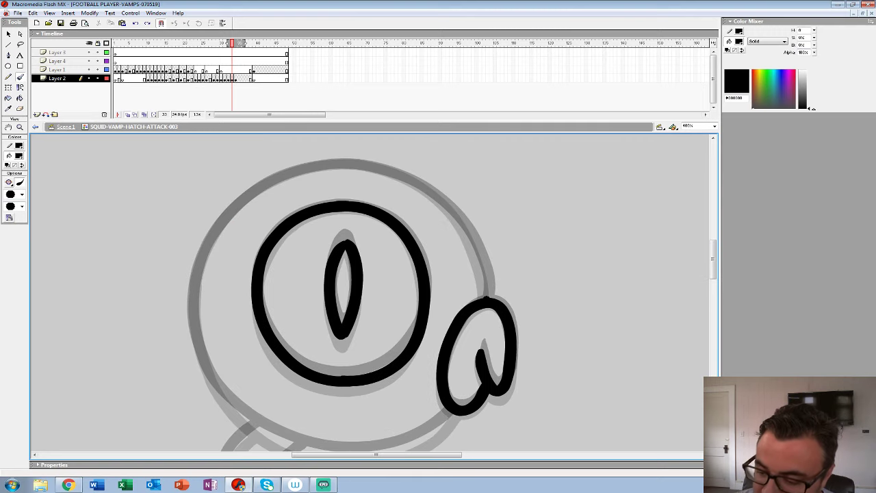
pyautogui.moveTo(470, 240)
pyautogui.mouseDown()
pyautogui.moveTo(449, 204)
pyautogui.moveTo(407, 180)
pyautogui.moveTo(315, 165)
pyautogui.moveTo(243, 199)
pyautogui.moveTo(198, 265)
pyautogui.moveTo(237, 182)
pyautogui.moveTo(234, 254)
pyautogui.moveTo(247, 285)
pyautogui.moveTo(302, 348)
pyautogui.mouseUp()
pyautogui.moveTo(380, 438); pyautogui.dragTo(295, 368)
pyautogui.moveTo(409, 260)
pyautogui.mouseDown()
pyautogui.moveTo(374, 289)
pyautogui.moveTo(327, 306)
pyautogui.moveTo(264, 308)
pyautogui.moveTo(205, 278)
pyautogui.mouseUp()
pyautogui.moveTo(296, 402)
pyautogui.mouseDown()
pyautogui.moveTo(463, 348)
pyautogui.moveTo(470, 332)
pyautogui.mouseUp()
pyautogui.moveTo(381, 211)
pyautogui.mouseDown()
pyautogui.moveTo(349, 255)
pyautogui.moveTo(430, 302)
pyautogui.moveTo(447, 268)
pyautogui.moveTo(414, 237)
pyautogui.mouseUp()
pyautogui.moveTo(470, 333); pyautogui.dragTo(417, 425)
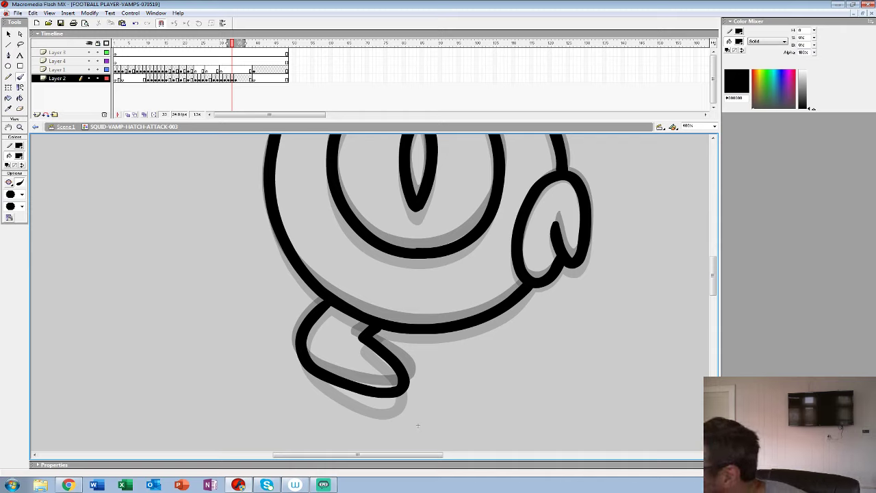
# - Play the animation with the whole squid in view to check the inked frame 33 pose
pyautogui.press('z')
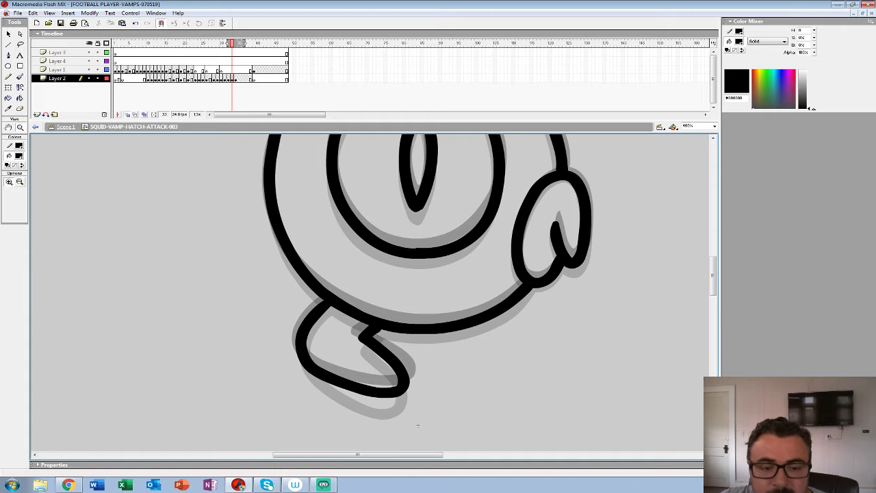
pyautogui.hotkey('ctrl', '-')
pyautogui.hotkey('ctrl', '-')
pyautogui.hotkey('ctrl', '-')
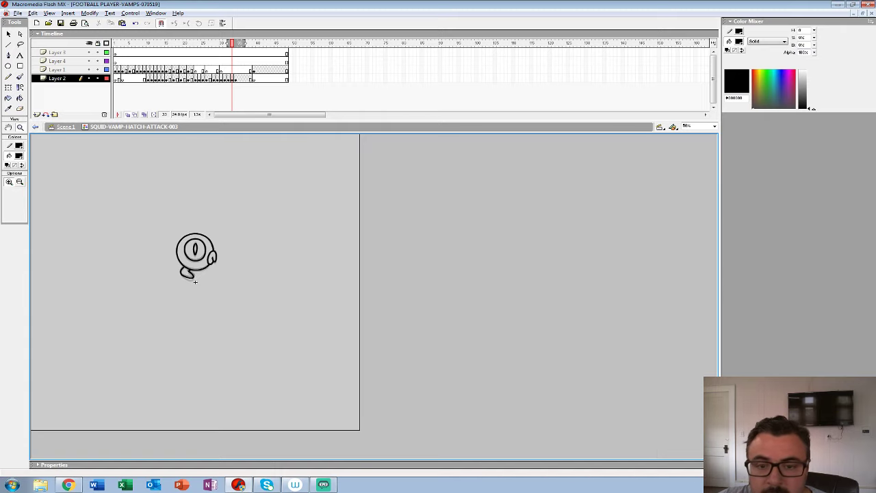
pyautogui.press('Return')
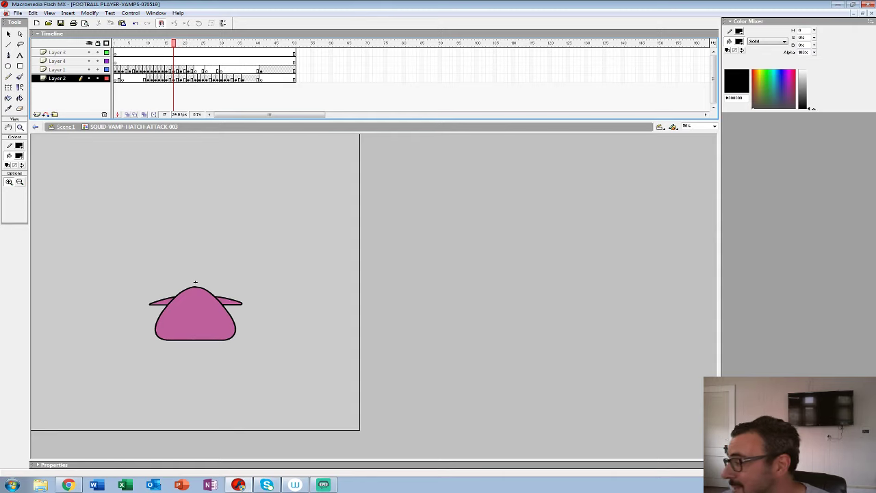
pyautogui.press('Return')
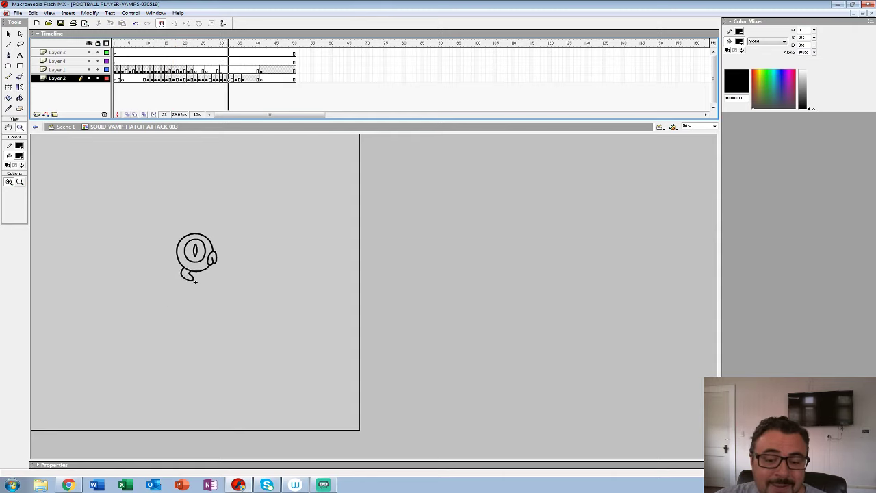
# - Remove the Layer 1 keyframe at frame 41 and insert a keyframe at frame 46 of Layer 2
pyautogui.moveTo(196, 78); pyautogui.dragTo(261, 70)
pyautogui.click(261, 79)
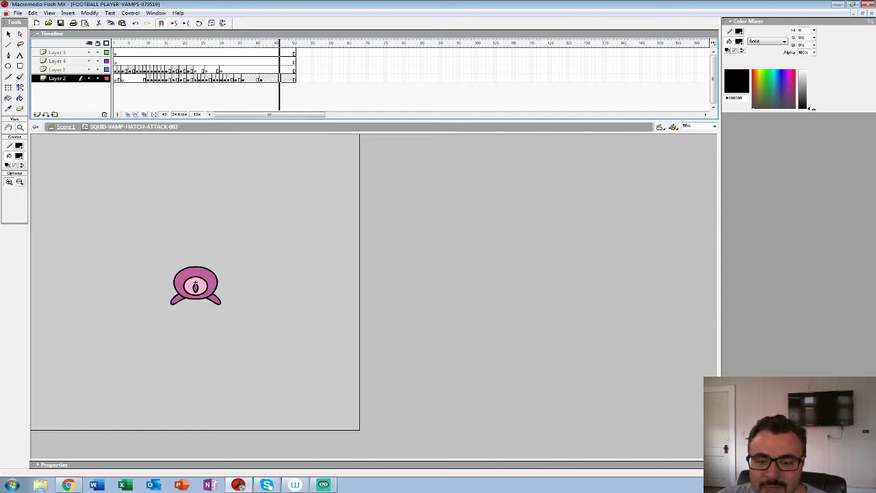
pyautogui.click(279, 79)
pyautogui.press('F6')
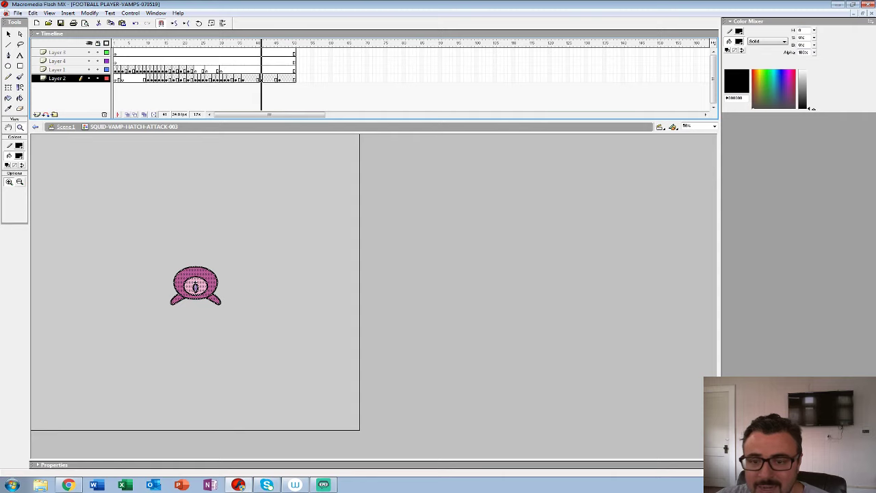
# - Clear the idle pose from frame 41 of Layer 2 and extend the onion skin forward to the frame 46 pose
pyautogui.click(261, 79)
pyautogui.press('Delete')
pyautogui.click(127, 114)
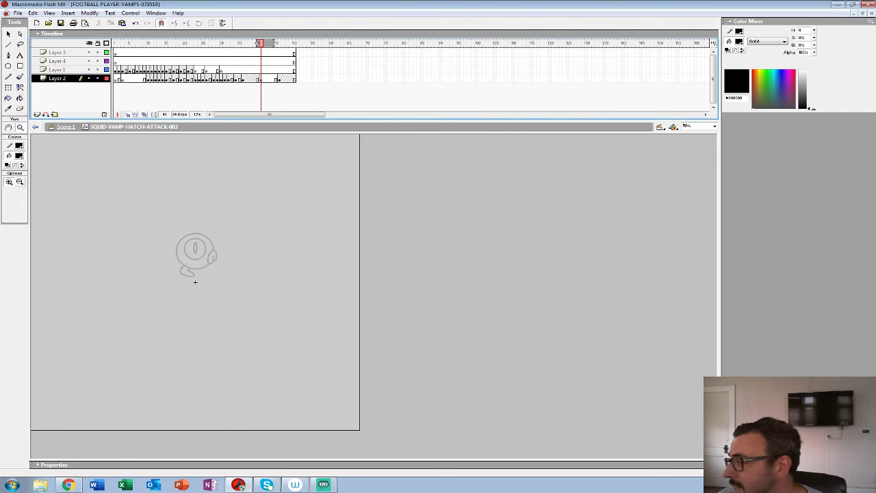
pyautogui.hotkey('alt', 'shift', 'o')
pyautogui.hotkey('alt', 'shift', 'o')
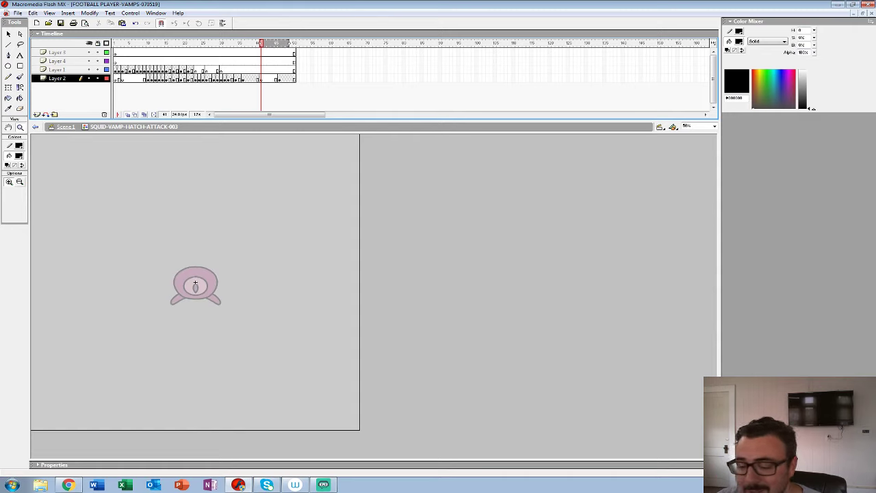
# - Set the Brush tool to a smaller brush size for sketching over the onion-skinned idle pose
pyautogui.click(199, 286)
pyautogui.click(358, 298)
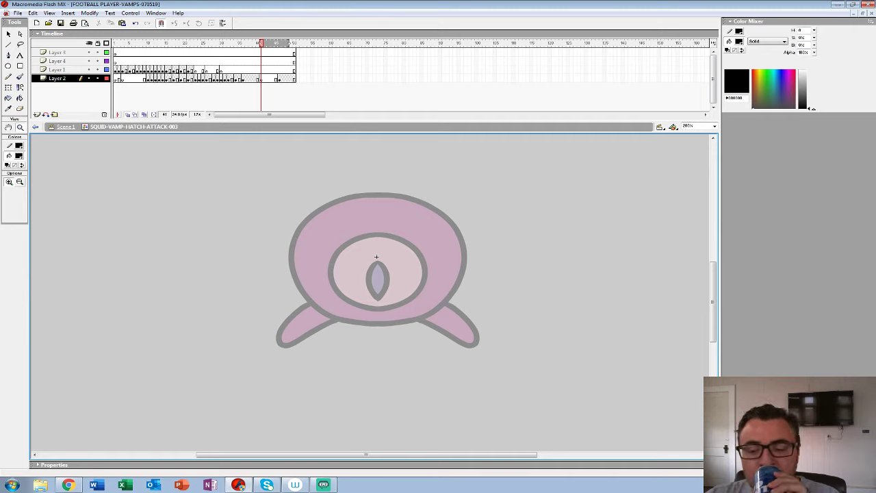
pyautogui.press('b')
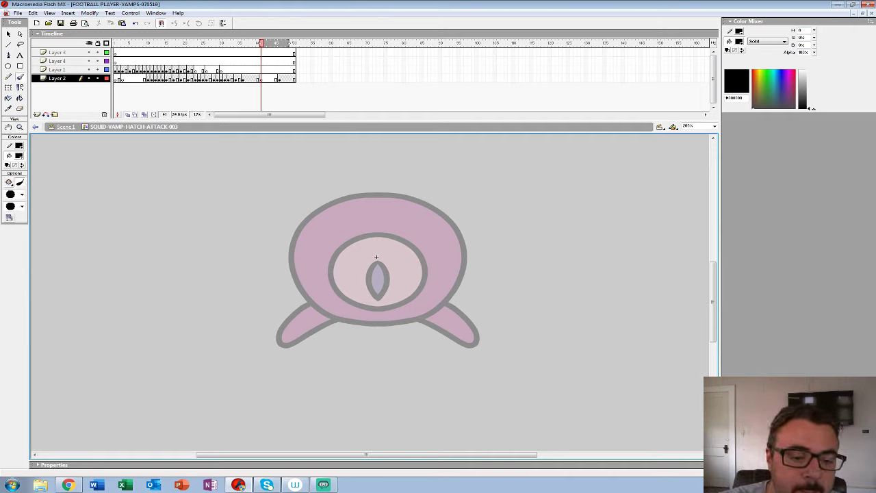
pyautogui.click(21, 195)
pyautogui.click(14, 258)
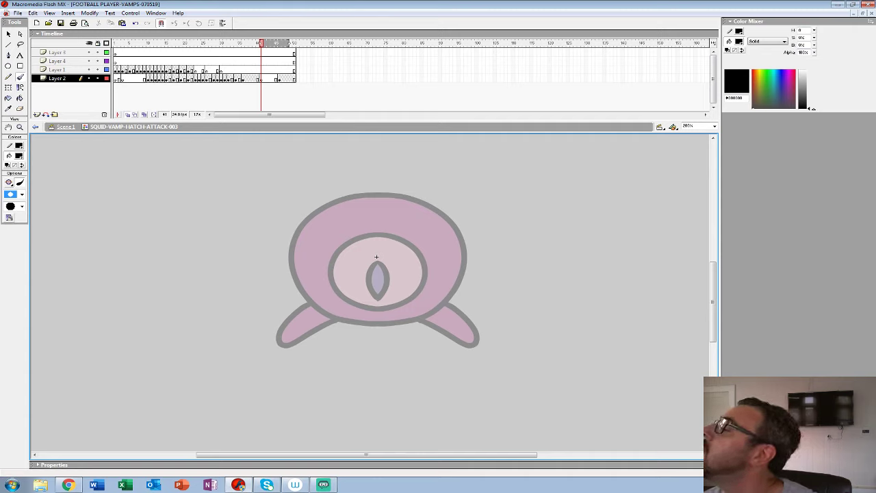
pyautogui.moveTo(333, 261); pyautogui.dragTo(323, 301)
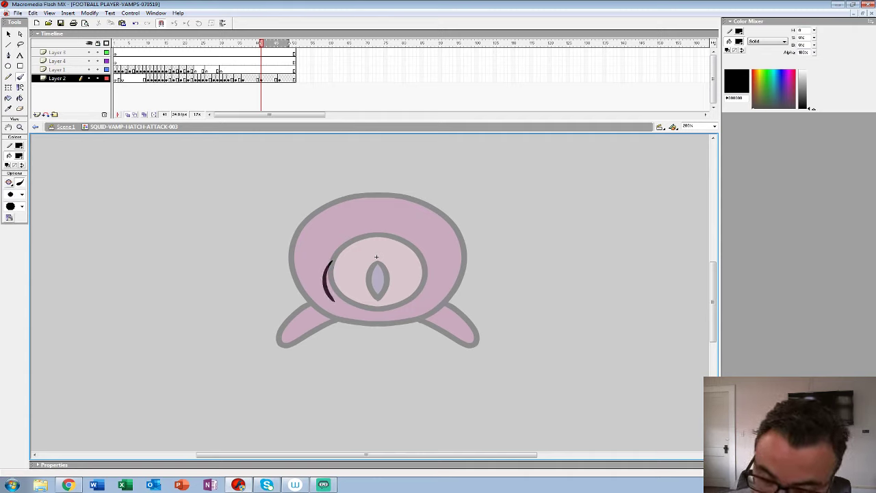
pyautogui.hotkey('ctrl', 'z')
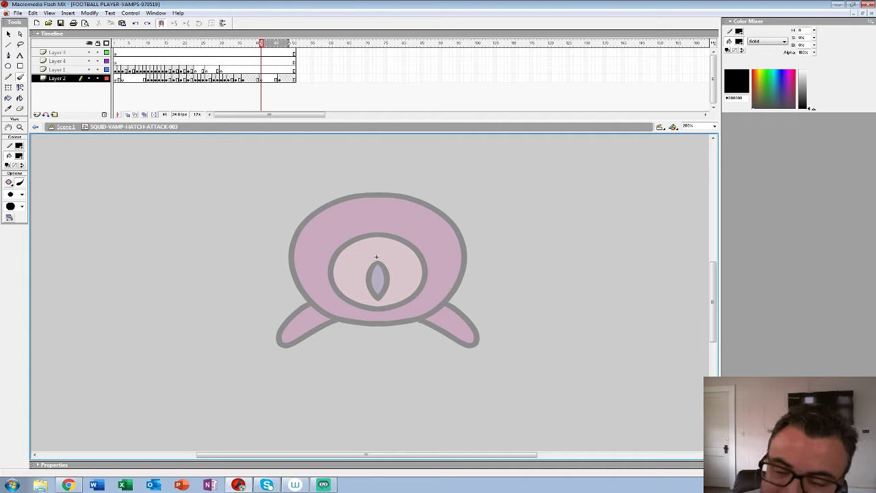
pyautogui.moveTo(337, 256)
pyautogui.mouseDown()
pyautogui.moveTo(325, 293)
pyautogui.moveTo(386, 314)
pyautogui.mouseUp()
pyautogui.hotkey('ctrl', 'z')
pyautogui.hotkey('ctrl', 'z')
pyautogui.moveTo(328, 265)
pyautogui.mouseDown()
pyautogui.moveTo(367, 319)
pyautogui.moveTo(378, 315)
pyautogui.mouseUp()
pyautogui.hotkey('ctrl', 'z')
pyautogui.hotkey('ctrl', 'z')
# - Sketch the slit pupil and the left halves of the eye and body on frame 41, wider and lower than the idle pose
pyautogui.moveTo(341, 253)
pyautogui.mouseDown()
pyautogui.moveTo(325, 277)
pyautogui.moveTo(382, 320)
pyautogui.moveTo(371, 302)
pyautogui.moveTo(378, 313)
pyautogui.mouseUp()
pyautogui.moveTo(372, 295)
pyautogui.mouseDown()
pyautogui.moveTo(379, 276)
pyautogui.moveTo(384, 311)
pyautogui.mouseUp()
pyautogui.moveTo(329, 265)
pyautogui.mouseDown()
pyautogui.moveTo(388, 318)
pyautogui.moveTo(363, 317)
pyautogui.moveTo(388, 244)
pyautogui.moveTo(381, 241)
pyautogui.moveTo(370, 320)
pyautogui.mouseUp()
pyautogui.moveTo(377, 278); pyautogui.dragTo(377, 317)
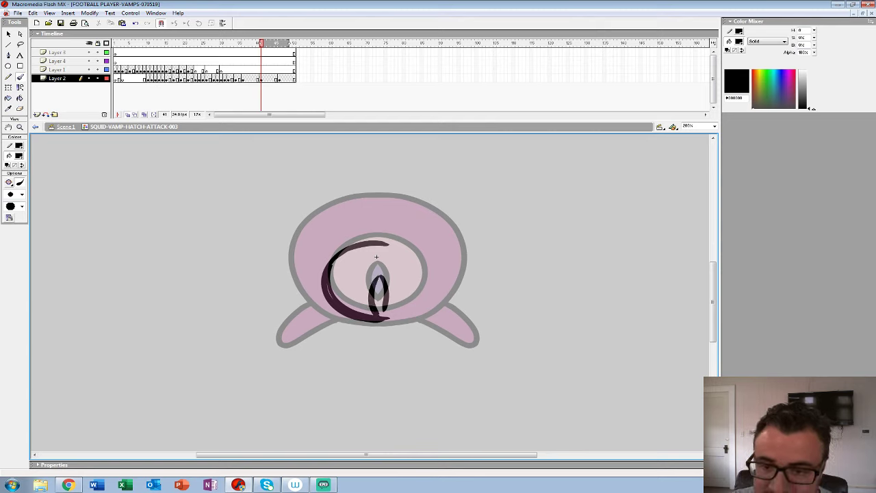
pyautogui.click(260, 79)
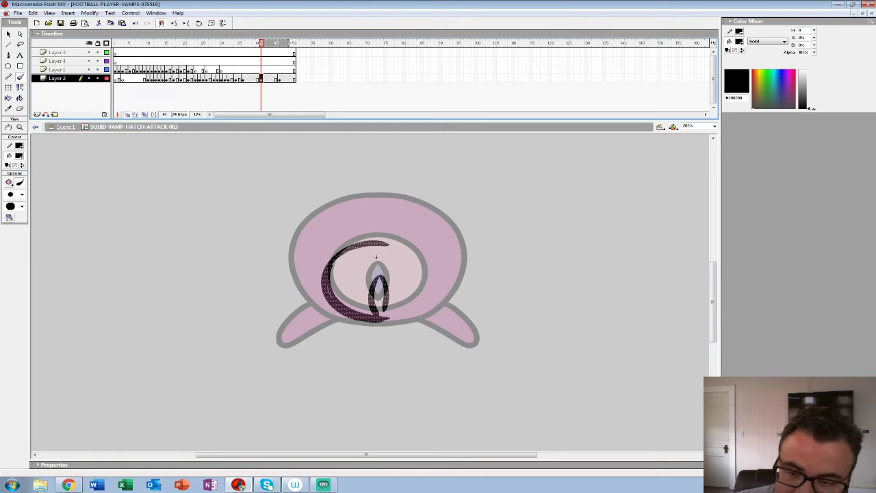
pyautogui.moveTo(283, 283)
pyautogui.mouseDown()
pyautogui.moveTo(384, 332)
pyautogui.moveTo(287, 293)
pyautogui.moveTo(291, 242)
pyautogui.moveTo(368, 209)
pyautogui.moveTo(357, 208)
pyautogui.moveTo(304, 318)
pyautogui.moveTo(315, 321)
pyautogui.mouseUp()
pyautogui.moveTo(370, 209)
pyautogui.mouseDown()
pyautogui.moveTo(338, 210)
pyautogui.moveTo(368, 328)
pyautogui.mouseUp()
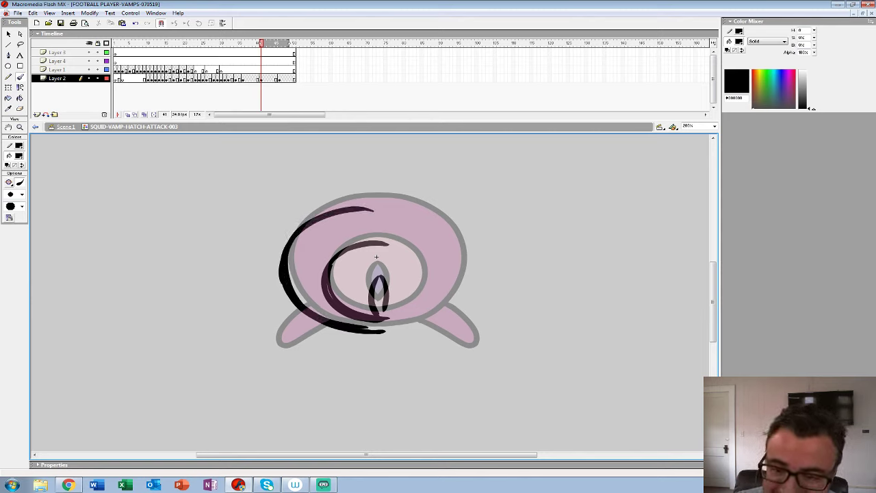
# - Nudge the frame 41 half sketch slightly down, extend the body's top stroke and add the bent left tentacle
pyautogui.hotkey('ctrl', 'a')
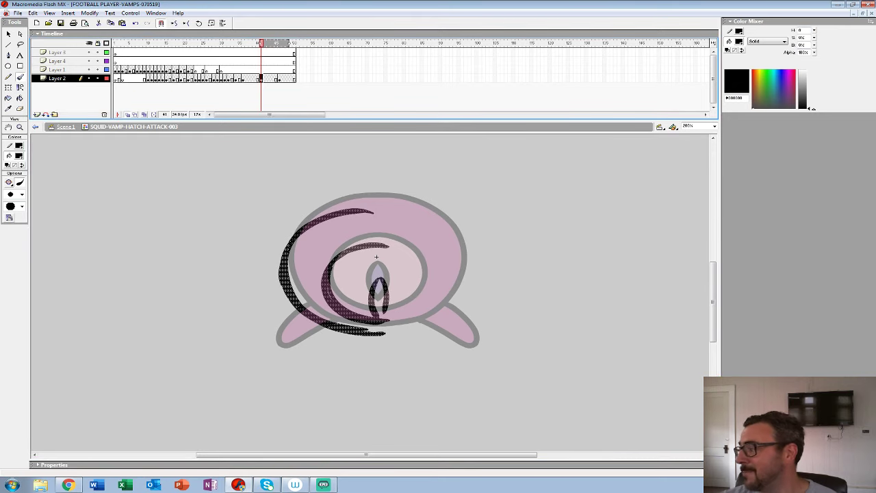
pyautogui.hotkey('ctrl', 'shift', 'a')
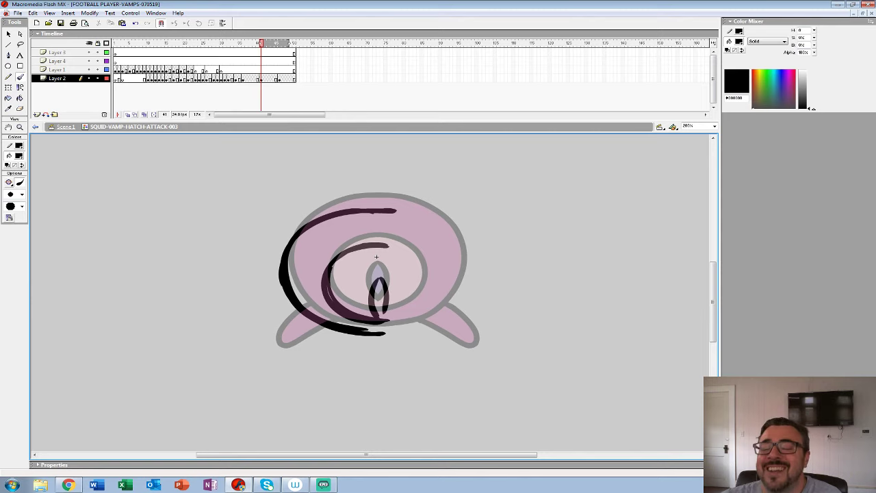
pyautogui.hotkey('ctrl', 'a')
pyautogui.moveTo(308, 316)
pyautogui.mouseDown()
pyautogui.moveTo(257, 342)
pyautogui.moveTo(294, 308)
pyautogui.moveTo(294, 344)
pyautogui.moveTo(319, 324)
pyautogui.moveTo(267, 335)
pyautogui.moveTo(272, 319)
pyautogui.mouseUp()
pyautogui.hotkey('ctrl', 'z')
# - Duplicate the half sketch with a keyframe at frame 42, flip it horizontally and shift it right to complete the symmetrical squid
pyautogui.press('F6')
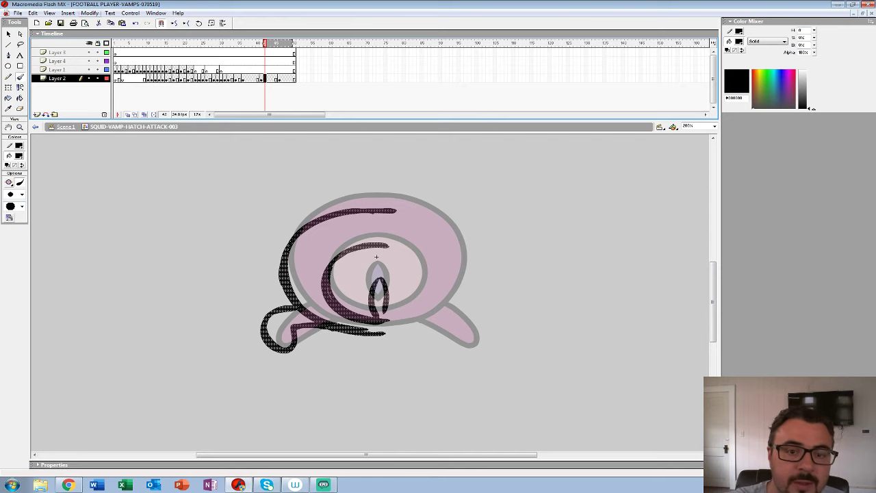
pyautogui.click(89, 13)
pyautogui.moveTo(62, 134)
pyautogui.press('Return')
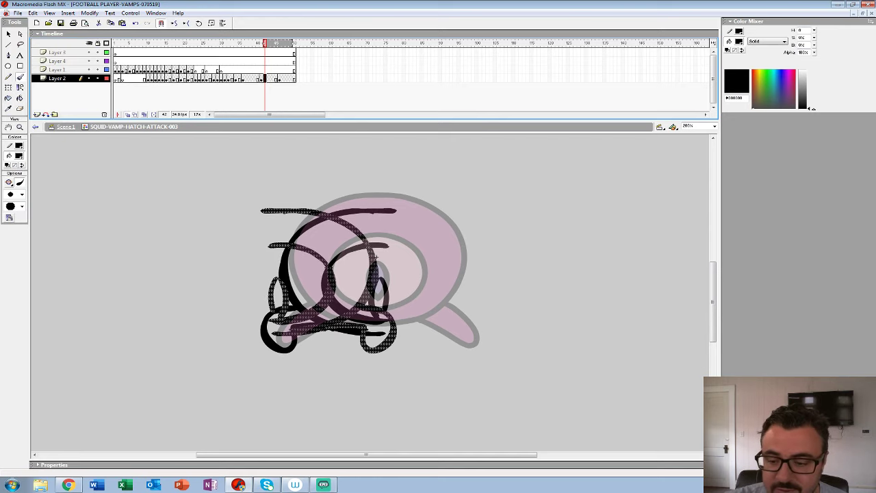
pyautogui.hotkey('shift', 'Right')
pyautogui.hotkey('shift', 'Right')
pyautogui.hotkey('shift', 'Right')
pyautogui.hotkey('shift', 'Right')
pyautogui.hotkey('shift', 'Right')
pyautogui.hotkey('shift', 'Right')
pyautogui.hotkey('shift', 'Right')
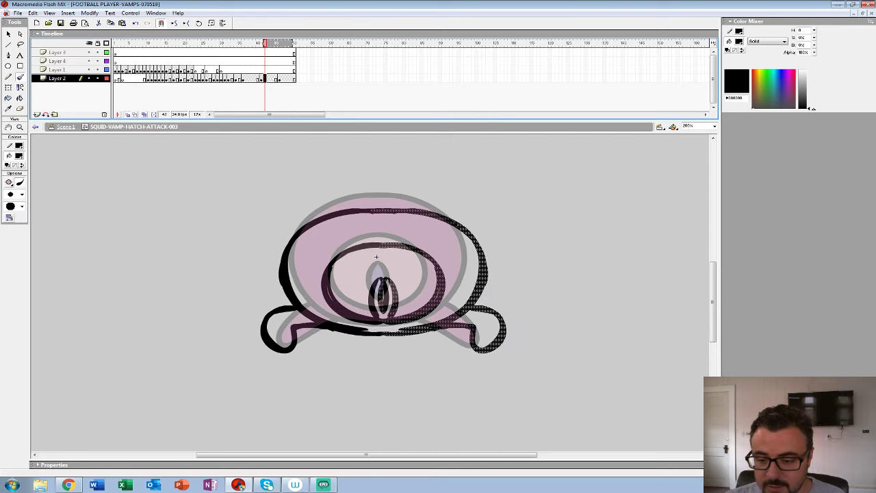
pyautogui.press('Right')
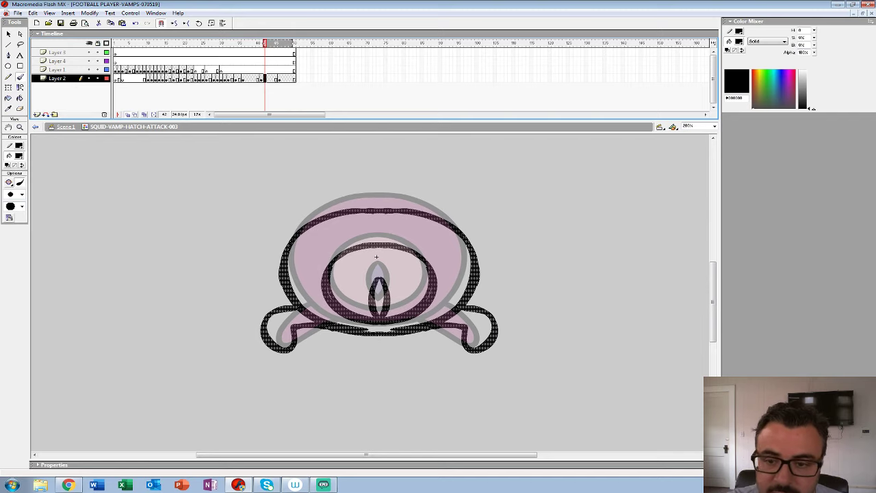
# - Clear the drawing from frame 42 of Layer 2 and extend the onion skin back to the frame 41 sketch
pyautogui.press('Delete')
pyautogui.moveTo(264, 43); pyautogui.dragTo(260, 43)
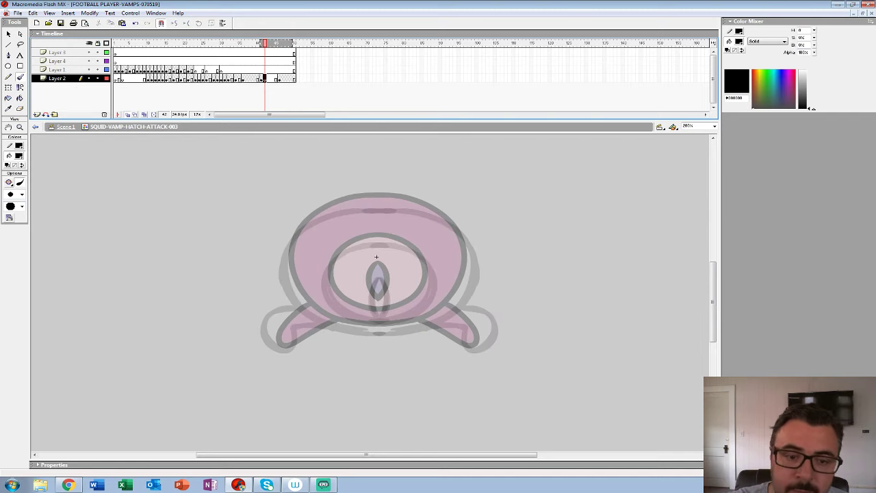
pyautogui.keyDown('ctrl'); pyautogui.click(377, 256); pyautogui.keyUp('ctrl')
pyautogui.moveTo(368, 280); pyautogui.dragTo(393, 235)
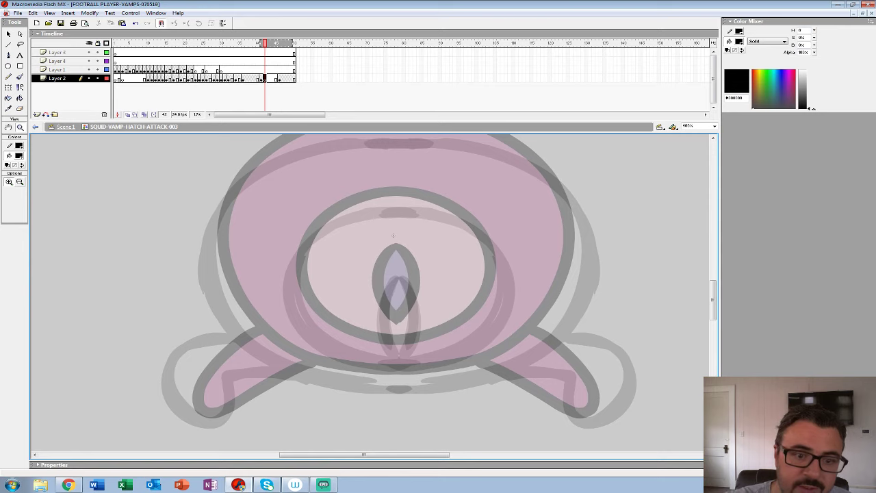
# - Set the brush to the second-largest size and ink the left curve of the squid's body on frame 42
pyautogui.click(22, 194)
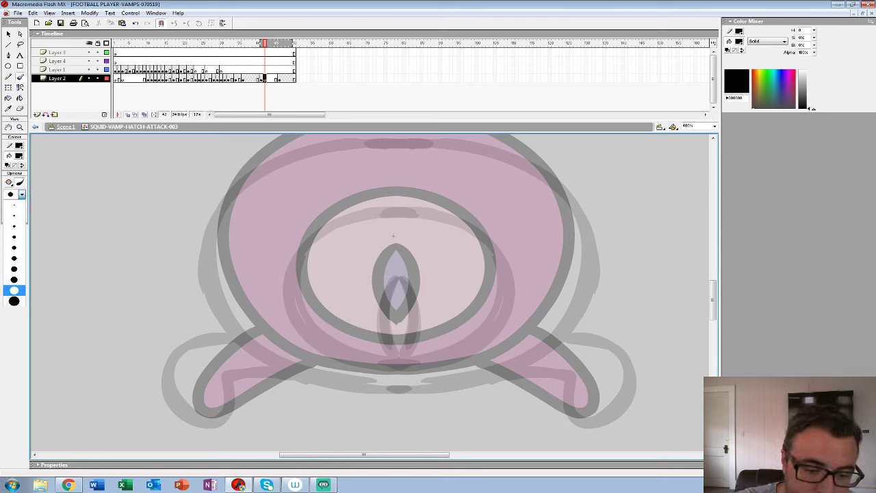
pyautogui.click(12, 290)
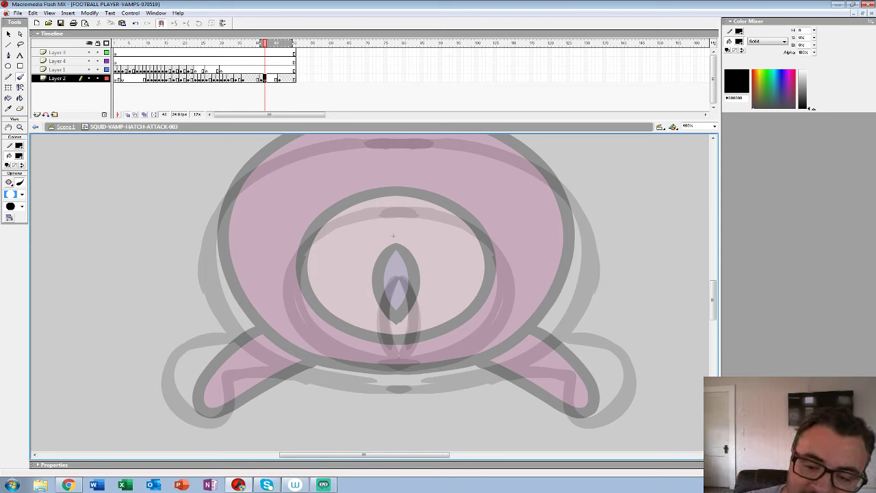
pyautogui.moveTo(251, 176)
pyautogui.mouseDown()
pyautogui.moveTo(214, 216)
pyautogui.moveTo(201, 271)
pyautogui.moveTo(228, 324)
pyautogui.moveTo(290, 370)
pyautogui.moveTo(358, 381)
pyautogui.moveTo(317, 401)
pyautogui.mouseUp()
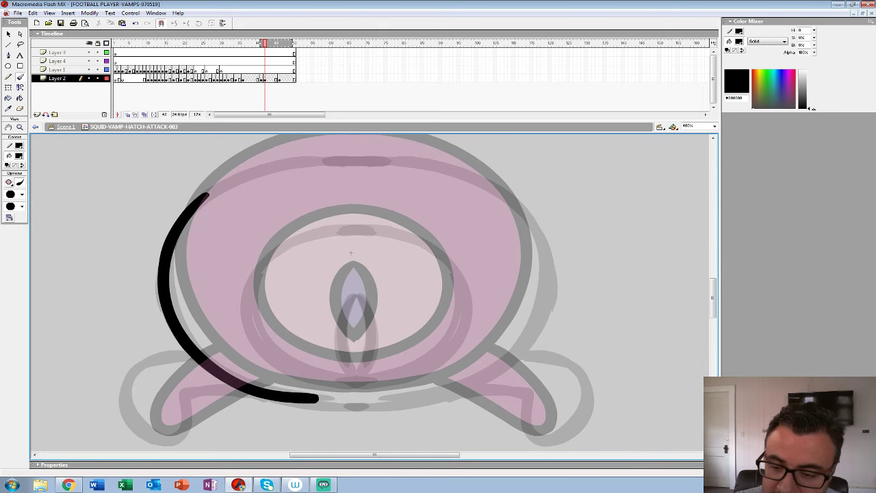
# - Ink the slit pupil and the full eye outline on frame 42, tracing the onion-skinned squash sketch
pyautogui.moveTo(353, 256); pyautogui.dragTo(360, 218)
pyautogui.hotkey('ctrl', 'z')
pyautogui.moveTo(241, 146)
pyautogui.mouseDown()
pyautogui.moveTo(208, 165)
pyautogui.moveTo(180, 202)
pyautogui.moveTo(170, 241)
pyautogui.moveTo(180, 278)
pyautogui.mouseUp()
pyautogui.hotkey('ctrl', 'z')
pyautogui.moveTo(255, 140)
pyautogui.mouseDown()
pyautogui.moveTo(184, 195)
pyautogui.moveTo(171, 289)
pyautogui.moveTo(240, 348)
pyautogui.moveTo(308, 366)
pyautogui.moveTo(354, 368)
pyautogui.moveTo(356, 360)
pyautogui.mouseUp()
pyautogui.moveTo(378, 184)
pyautogui.mouseDown()
pyautogui.moveTo(336, 185)
pyautogui.moveTo(294, 203)
pyautogui.moveTo(263, 240)
pyautogui.moveTo(260, 288)
pyautogui.moveTo(313, 333)
pyautogui.moveTo(367, 341)
pyautogui.moveTo(421, 335)
pyautogui.moveTo(466, 305)
pyautogui.moveTo(476, 279)
pyautogui.moveTo(465, 226)
pyautogui.moveTo(445, 206)
pyautogui.moveTo(378, 182)
pyautogui.mouseUp()
pyautogui.click(364, 255)
pyautogui.moveTo(363, 255)
pyautogui.mouseDown()
pyautogui.moveTo(367, 330)
pyautogui.moveTo(380, 277)
pyautogui.moveTo(367, 253)
pyautogui.mouseUp()
pyautogui.moveTo(362, 208); pyautogui.dragTo(273, 256)
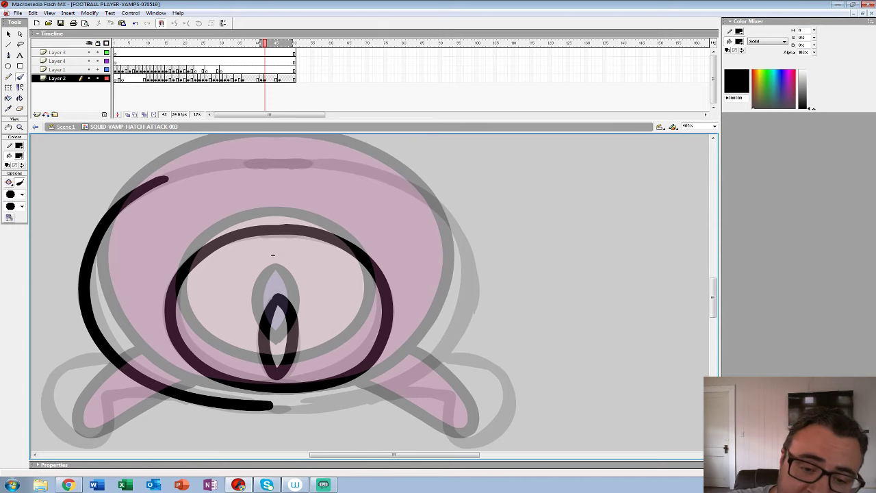
# - Ink the top, right side and underside of the body to close its outline on frame 42
pyautogui.moveTo(147, 186)
pyautogui.mouseDown()
pyautogui.moveTo(258, 158)
pyautogui.moveTo(367, 165)
pyautogui.moveTo(443, 207)
pyautogui.moveTo(467, 241)
pyautogui.moveTo(469, 316)
pyautogui.moveTo(425, 373)
pyautogui.moveTo(374, 395)
pyautogui.moveTo(273, 407)
pyautogui.mouseUp()
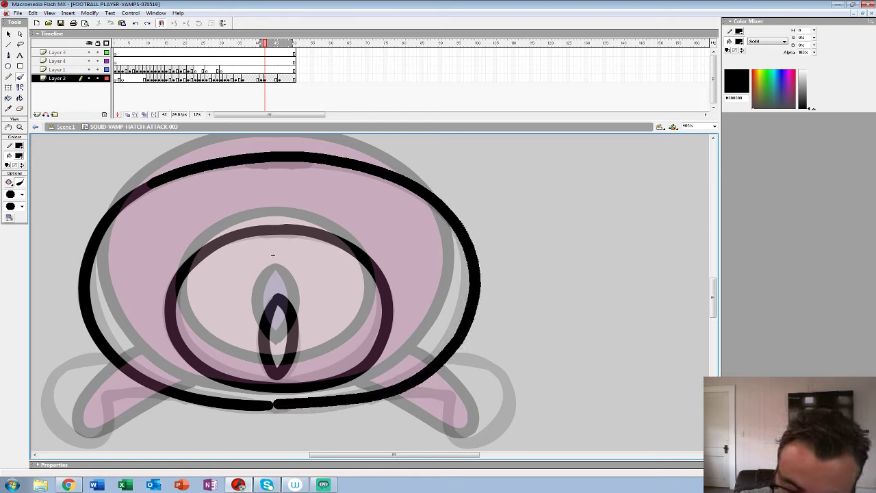
pyautogui.hotkey('ctrl', 'z')
pyautogui.moveTo(164, 179)
pyautogui.mouseDown()
pyautogui.moveTo(230, 163)
pyautogui.moveTo(357, 164)
pyautogui.moveTo(405, 180)
pyautogui.moveTo(443, 210)
pyautogui.moveTo(467, 250)
pyautogui.moveTo(470, 301)
pyautogui.moveTo(453, 346)
pyautogui.moveTo(399, 389)
pyautogui.moveTo(301, 406)
pyautogui.mouseUp()
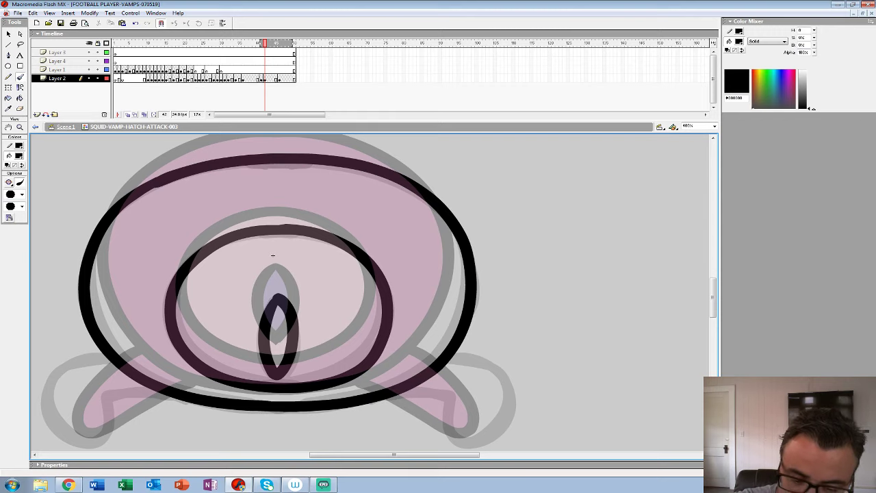
# - Ink the curled left and right tentacles on frame 42, joining them to the body outline
pyautogui.moveTo(272, 255); pyautogui.dragTo(491, 190)
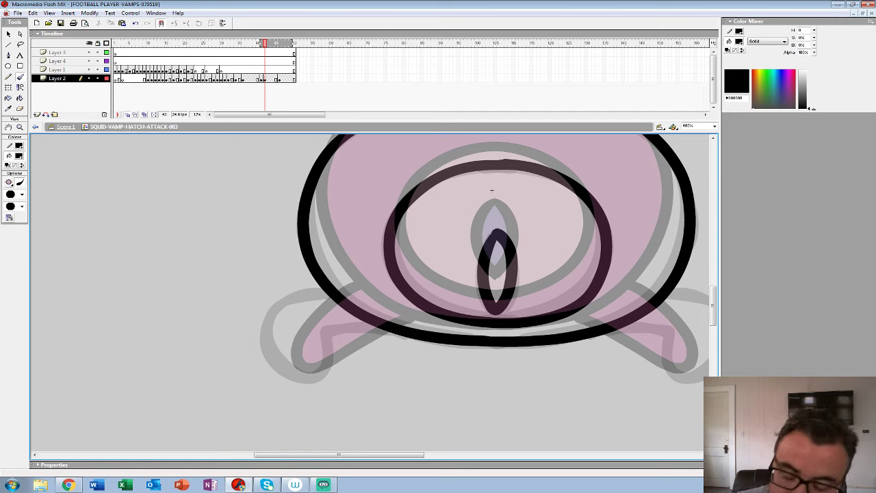
pyautogui.moveTo(334, 292)
pyautogui.mouseDown()
pyautogui.moveTo(268, 313)
pyautogui.moveTo(316, 375)
pyautogui.moveTo(322, 332)
pyautogui.mouseUp()
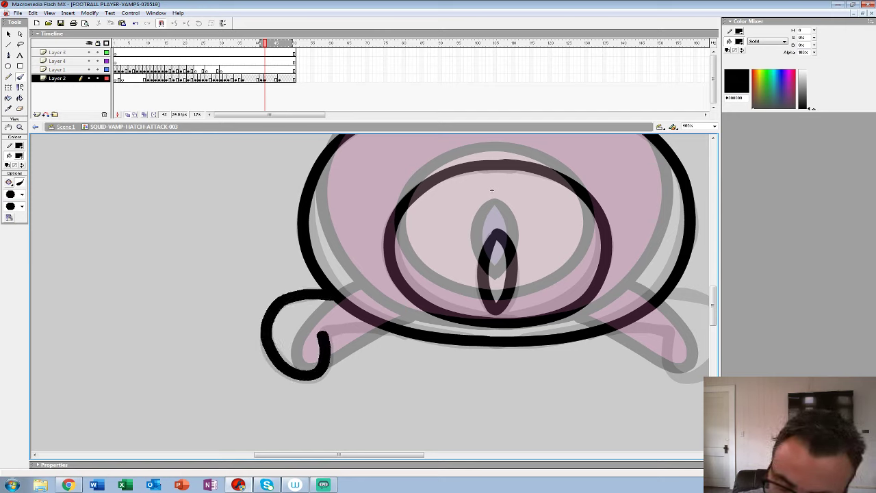
pyautogui.hotkey('ctrl', 'z')
pyautogui.moveTo(334, 293)
pyautogui.mouseDown()
pyautogui.moveTo(295, 298)
pyautogui.moveTo(266, 315)
pyautogui.moveTo(267, 347)
pyautogui.moveTo(304, 377)
pyautogui.moveTo(327, 334)
pyautogui.moveTo(373, 330)
pyautogui.mouseUp()
pyautogui.moveTo(492, 191)
pyautogui.mouseDown()
pyautogui.moveTo(374, 186)
pyautogui.moveTo(207, 152)
pyautogui.mouseUp()
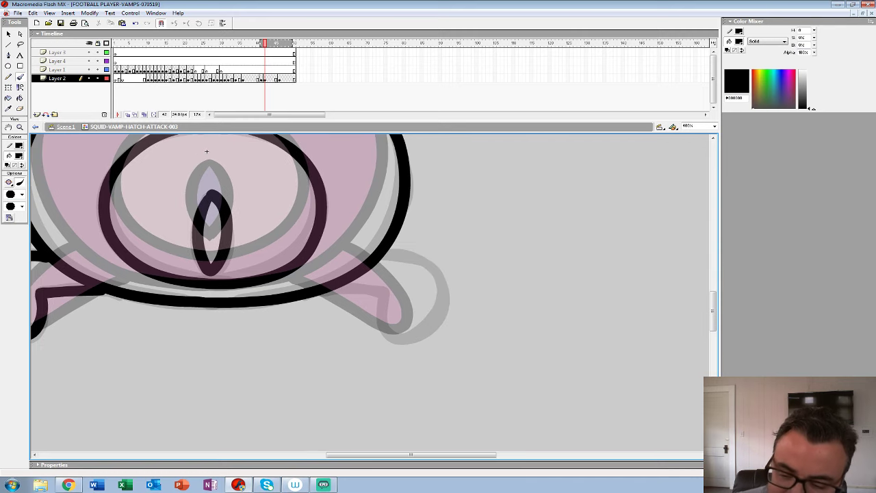
pyautogui.moveTo(343, 287)
pyautogui.mouseDown()
pyautogui.moveTo(388, 288)
pyautogui.moveTo(388, 328)
pyautogui.moveTo(414, 331)
pyautogui.moveTo(440, 297)
pyautogui.moveTo(436, 272)
pyautogui.moveTo(388, 251)
pyautogui.mouseUp()
# - Turn off onion skinning and play back the animation to examine the timing from the attack into the squash and idle poses
pyautogui.press('z')
pyautogui.hotkey('ctrl', '-')
pyautogui.hotkey('ctrl', '-')
pyautogui.hotkey('ctrl', '-')
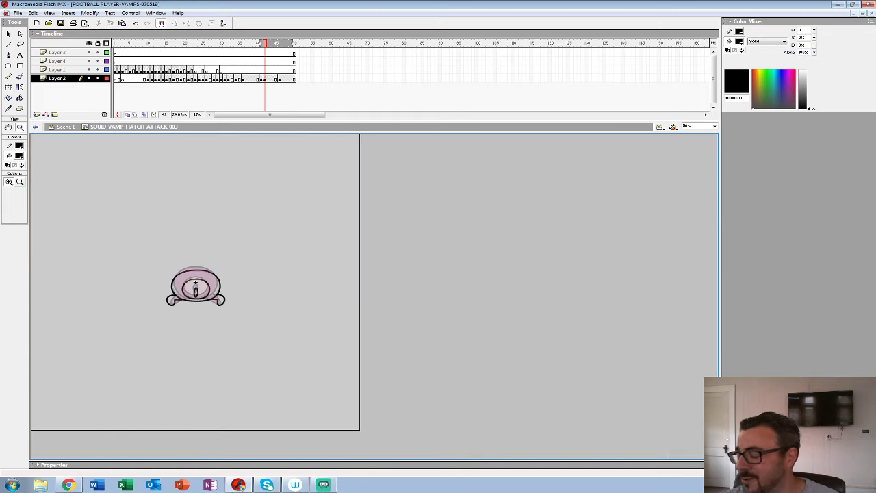
pyautogui.press(',')
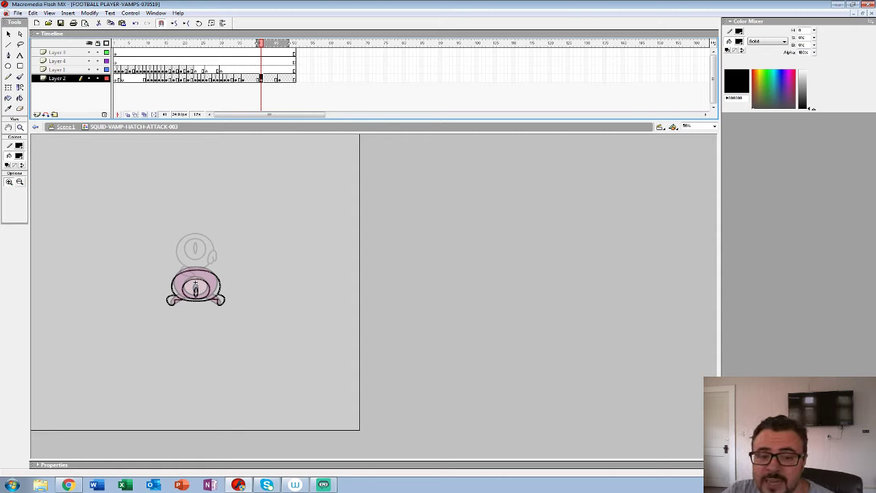
pyautogui.hotkey('alt', 'shift', 'o')
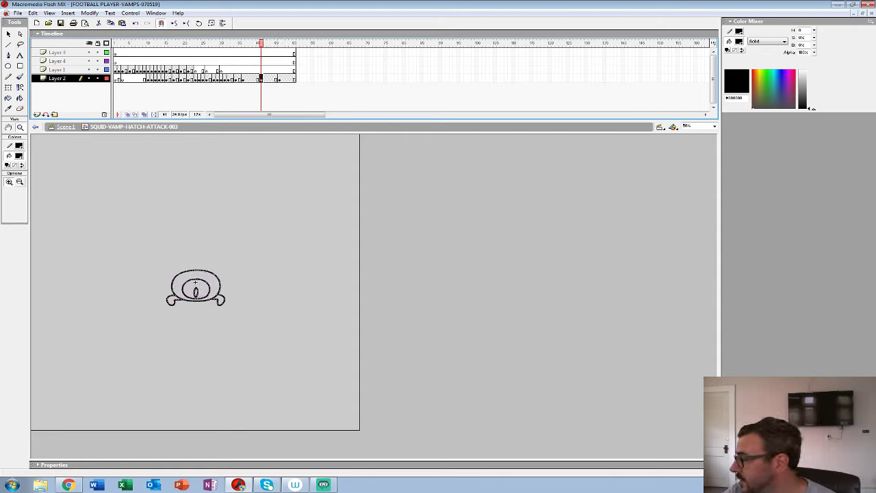
pyautogui.press('Return')
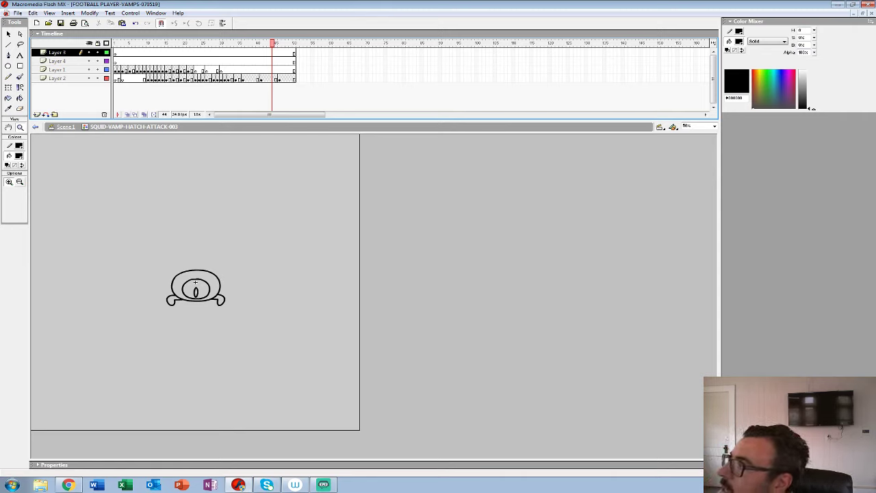
pyautogui.click(221, 61)
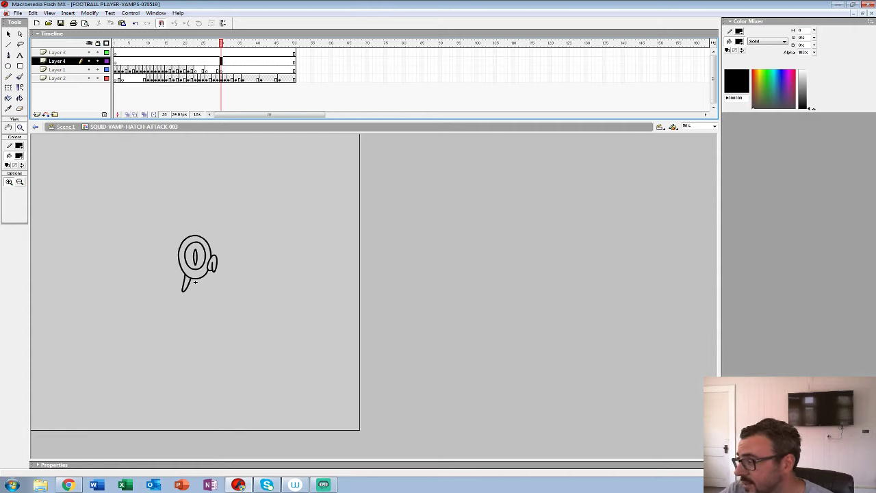
pyautogui.press('Home')
pyautogui.press('Return')
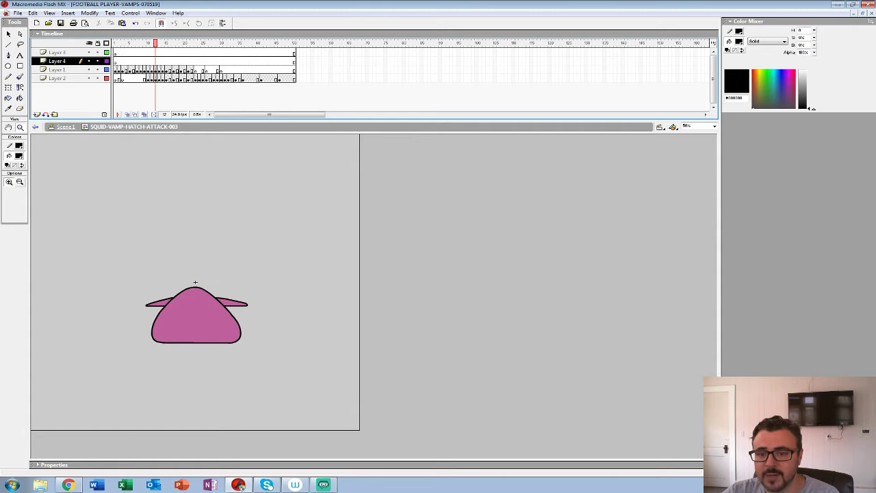
pyautogui.click(281, 78)
pyautogui.press('.')
pyautogui.press('Return')
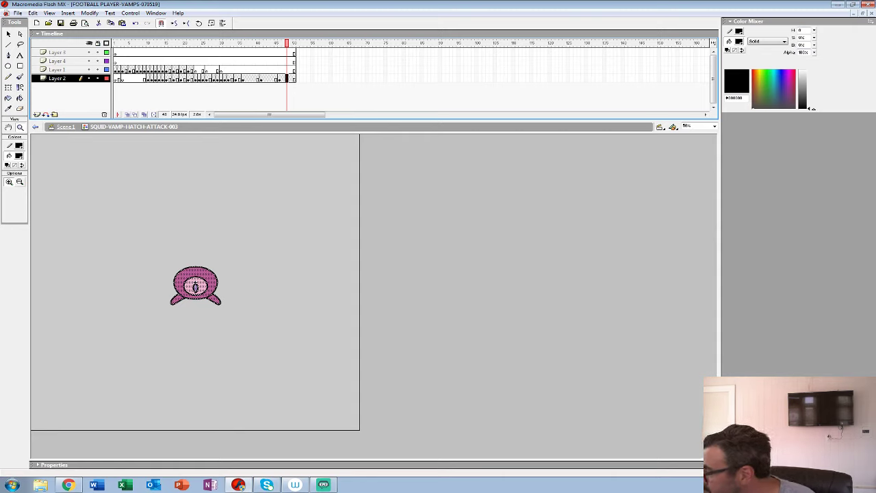
pyautogui.click(195, 61)
pyautogui.press('Return')
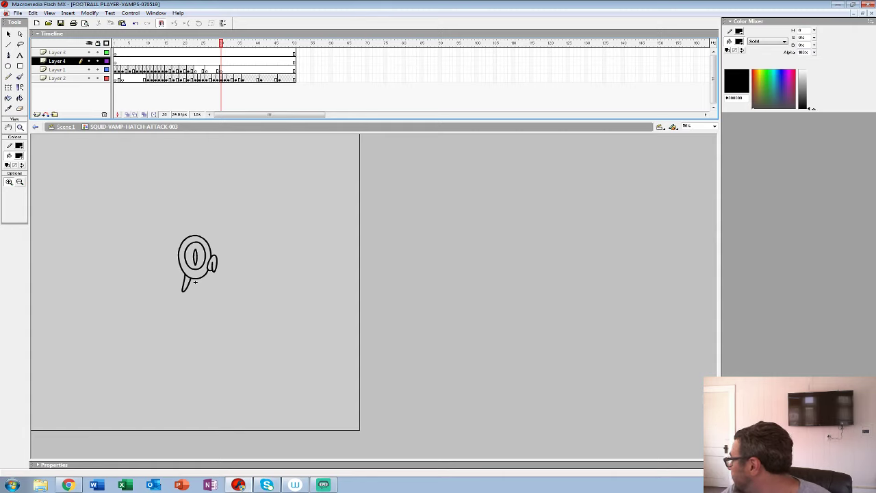
pyautogui.press('Return')
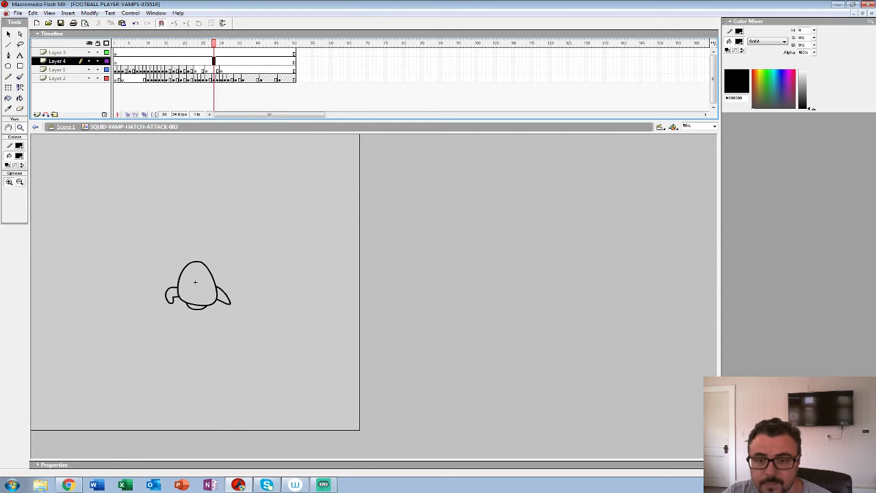
pyautogui.press('Return')
# - Clear the drawing from frame 40 of Layer 2 and turn on onion skinning for only the neighbouring frames
pyautogui.hotkey('ctrl', 'a')
pyautogui.press('Delete')
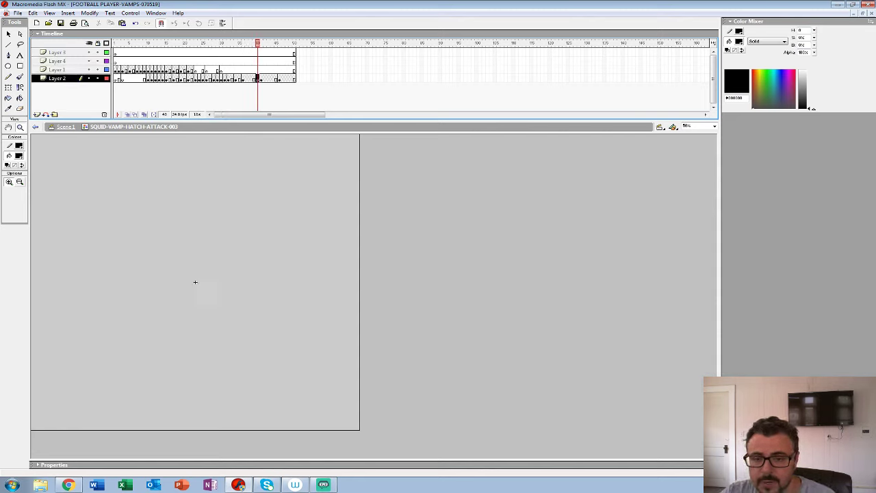
pyautogui.hotkey('alt', 'shift', 'o')
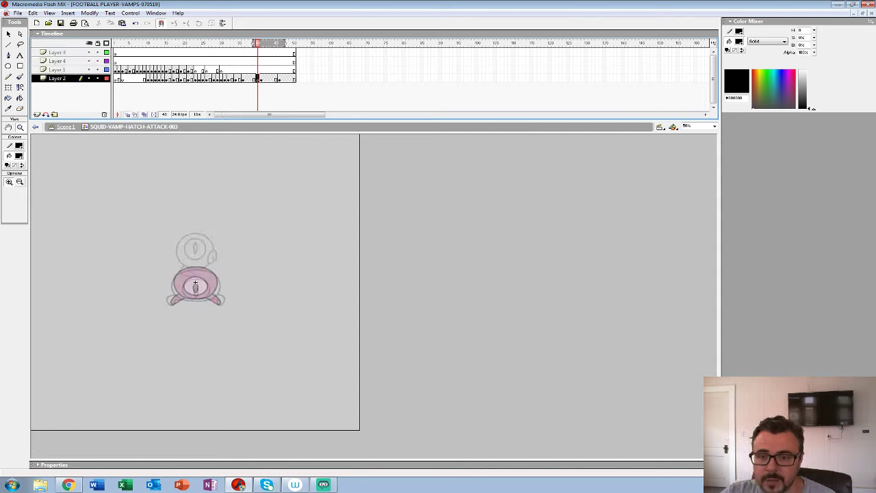
pyautogui.moveTo(266, 43); pyautogui.dragTo(262, 43)
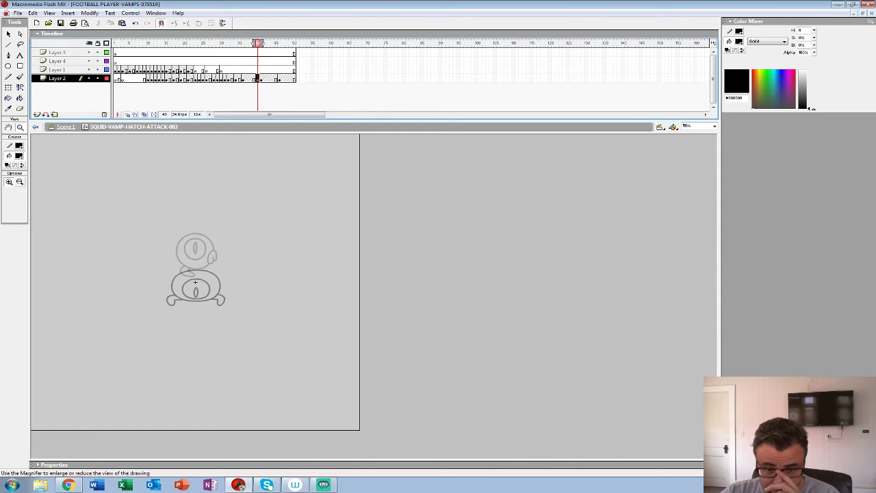
# - Sketch a tall, stretched eye outline on frame 40 with a small brush, spanning the upper and squashed onion-skinned poses
pyautogui.click(195, 271)
pyautogui.scroll(1, 371, 296)
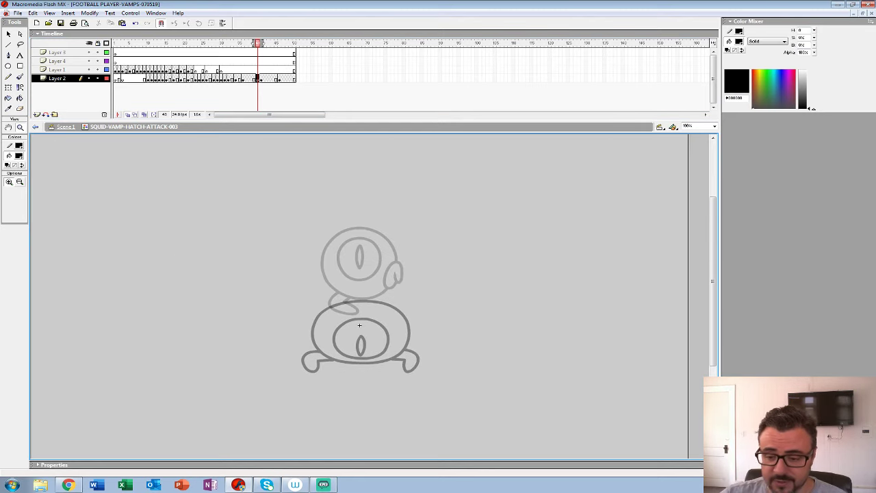
pyautogui.press('b')
pyautogui.click(21, 194)
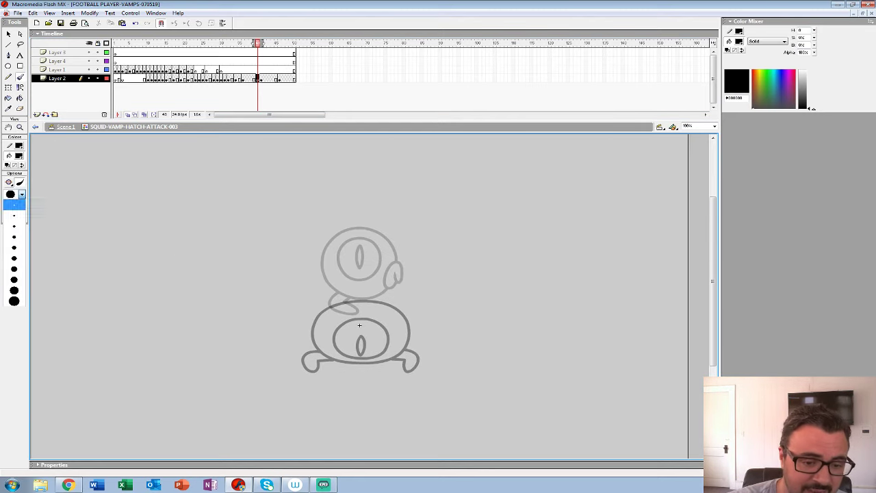
pyautogui.click(14, 215)
pyautogui.moveTo(349, 264); pyautogui.dragTo(348, 314)
pyautogui.hotkey('ctrl', 'z')
pyautogui.hotkey('ctrl', 'z')
pyautogui.moveTo(347, 269)
pyautogui.mouseDown()
pyautogui.moveTo(348, 317)
pyautogui.moveTo(361, 337)
pyautogui.mouseUp()
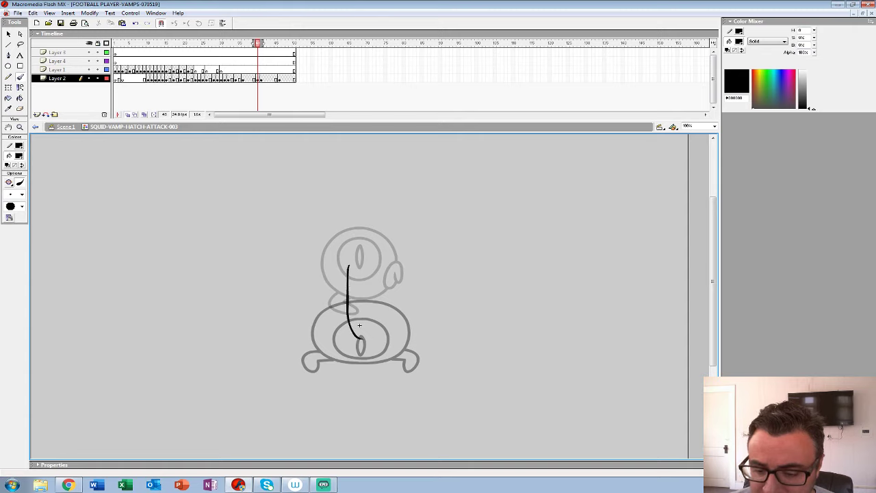
pyautogui.moveTo(347, 298)
pyautogui.mouseDown()
pyautogui.moveTo(347, 268)
pyautogui.moveTo(358, 250)
pyautogui.moveTo(363, 255)
pyautogui.mouseUp()
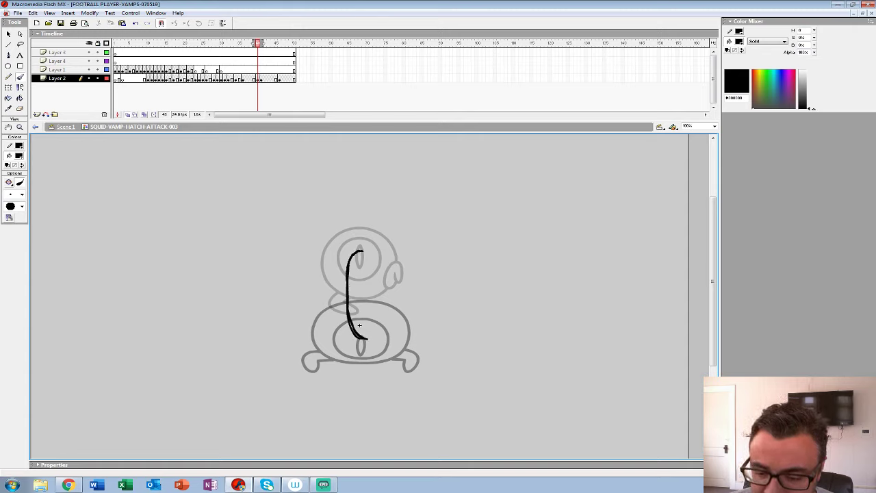
pyautogui.moveTo(364, 337)
pyautogui.mouseDown()
pyautogui.moveTo(377, 327)
pyautogui.moveTo(380, 264)
pyautogui.moveTo(357, 249)
pyautogui.mouseUp()
# - Select the stretched eye sketch on frame 40 and nudge it slightly left to centre it
pyautogui.hotkey('ctrl', 'a')
pyautogui.press('Left')
pyautogui.press('Left')
pyautogui.press('Left')
pyautogui.press('Left')
pyautogui.press('Left')
pyautogui.press('Left')
pyautogui.press('Left')
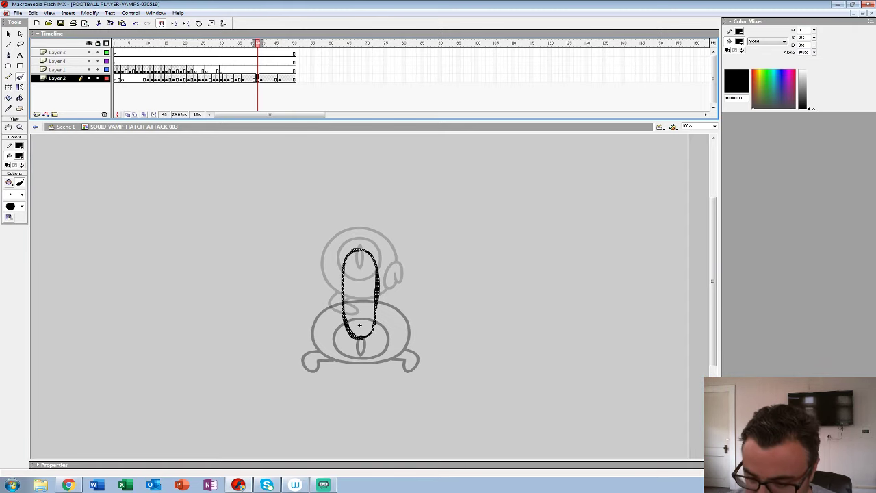
# - Sketch a long slit pupil inside the eye and a tall oval body around it on frame 40
pyautogui.moveTo(359, 267)
pyautogui.mouseDown()
pyautogui.moveTo(358, 323)
pyautogui.moveTo(358, 267)
pyautogui.mouseUp()
pyautogui.moveTo(358, 267); pyautogui.dragTo(358, 324)
pyautogui.moveTo(344, 244); pyautogui.dragTo(325, 290)
pyautogui.moveTo(341, 245)
pyautogui.mouseDown()
pyautogui.moveTo(332, 325)
pyautogui.moveTo(352, 338)
pyautogui.mouseUp()
pyautogui.hotkey('ctrl', 'z')
pyautogui.hotkey('ctrl', 'z')
pyautogui.moveTo(339, 247)
pyautogui.mouseDown()
pyautogui.moveTo(325, 292)
pyautogui.moveTo(343, 345)
pyautogui.moveTo(371, 346)
pyautogui.moveTo(394, 300)
pyautogui.moveTo(335, 245)
pyautogui.moveTo(324, 290)
pyautogui.moveTo(335, 344)
pyautogui.moveTo(383, 335)
pyautogui.moveTo(390, 273)
pyautogui.mouseUp()
pyautogui.moveTo(369, 239); pyautogui.dragTo(391, 277)
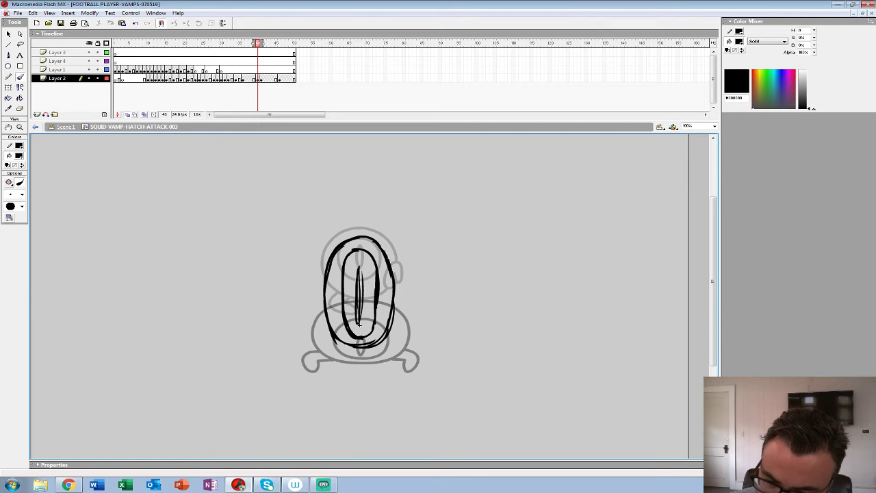
pyautogui.moveTo(327, 282)
pyautogui.mouseDown()
pyautogui.moveTo(359, 348)
pyautogui.moveTo(383, 249)
pyautogui.mouseUp()
# - Sketch a raised, bent right tentacle and a lower bent left tentacle on the stretched body of frame 40
pyautogui.moveTo(388, 316)
pyautogui.mouseDown()
pyautogui.moveTo(398, 288)
pyautogui.moveTo(417, 308)
pyautogui.mouseUp()
pyautogui.moveTo(390, 308)
pyautogui.mouseDown()
pyautogui.moveTo(387, 320)
pyautogui.moveTo(406, 306)
pyautogui.moveTo(415, 311)
pyautogui.mouseUp()
pyautogui.moveTo(330, 332)
pyautogui.mouseDown()
pyautogui.moveTo(313, 337)
pyautogui.moveTo(328, 357)
pyautogui.moveTo(317, 352)
pyautogui.moveTo(329, 345)
pyautogui.moveTo(338, 360)
pyautogui.mouseUp()
pyautogui.hotkey('ctrl', 'z')
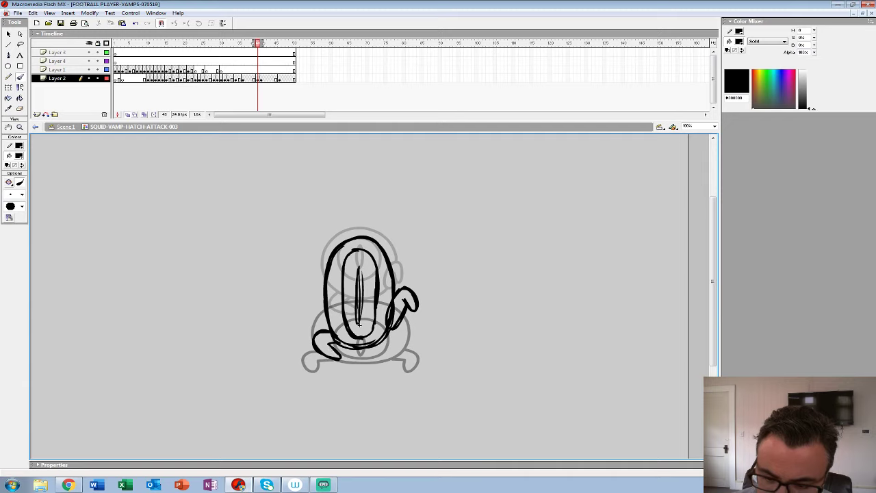
pyautogui.hotkey('ctrl', 'z')
pyautogui.hotkey('ctrl', 'z')
pyautogui.hotkey('ctrl', 'z')
pyautogui.hotkey('ctrl', 'z')
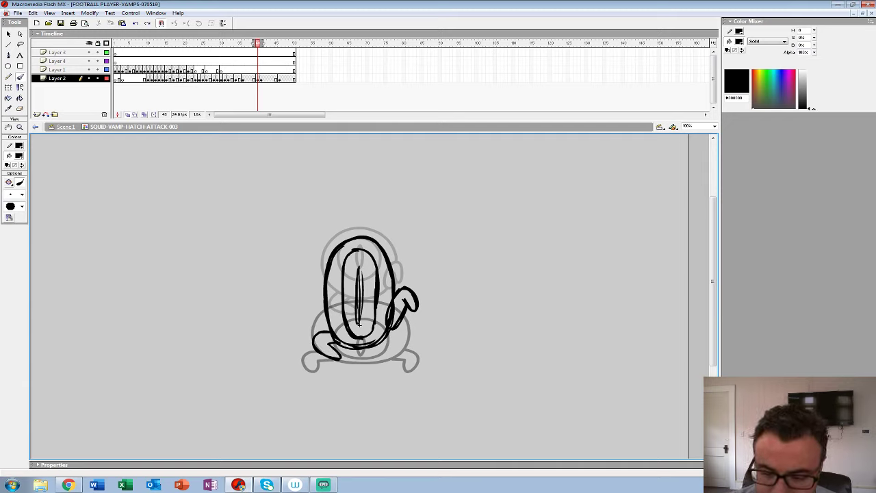
pyautogui.moveTo(327, 317)
pyautogui.mouseDown()
pyautogui.moveTo(307, 334)
pyautogui.moveTo(313, 346)
pyautogui.moveTo(334, 342)
pyautogui.mouseUp()
pyautogui.moveTo(315, 318); pyautogui.dragTo(316, 345)
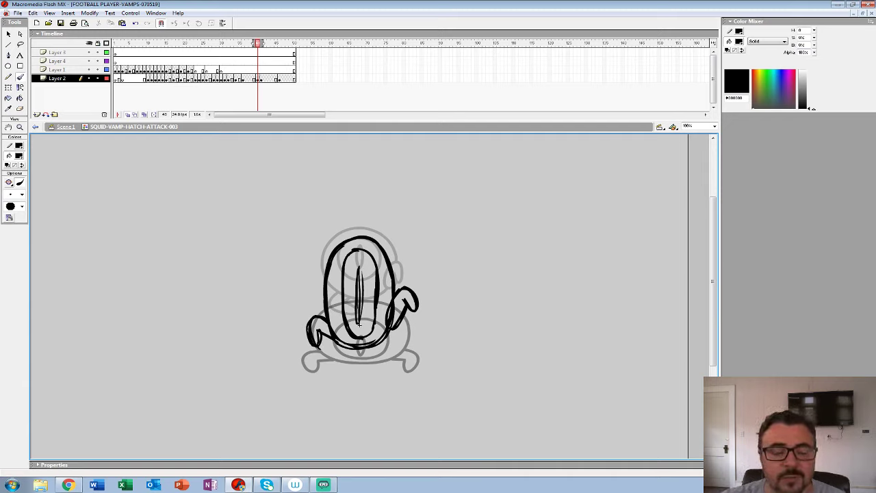
# - View the whole stretched pose on frame 40 and play back the animation to check its motion
pyautogui.press('z')
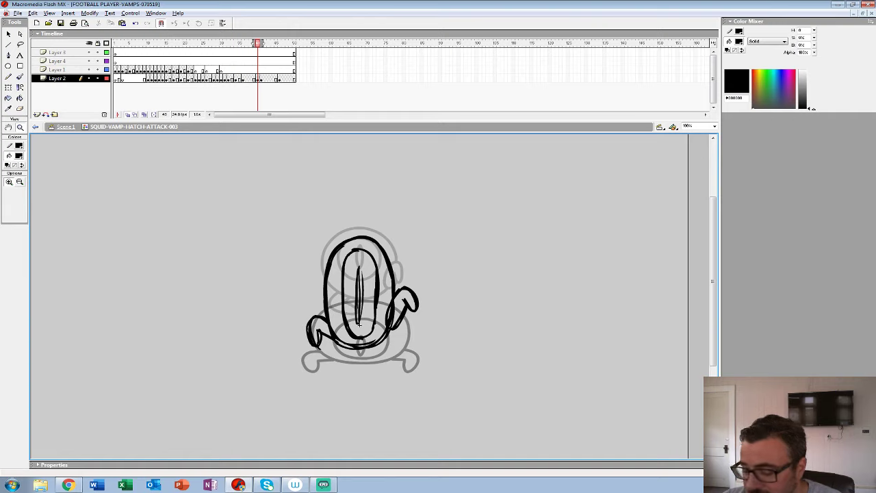
pyautogui.keyDown('alt'); pyautogui.click(359, 324); pyautogui.keyUp('alt')
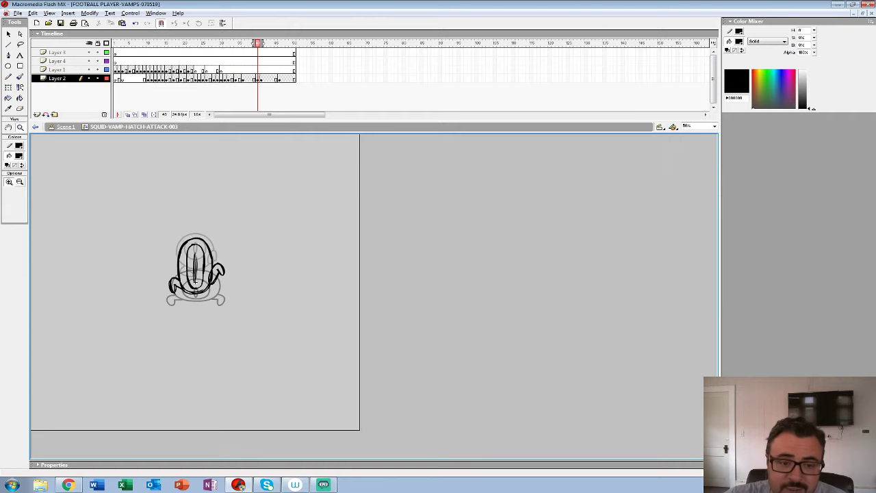
pyautogui.hotkey('ctrl', '-')
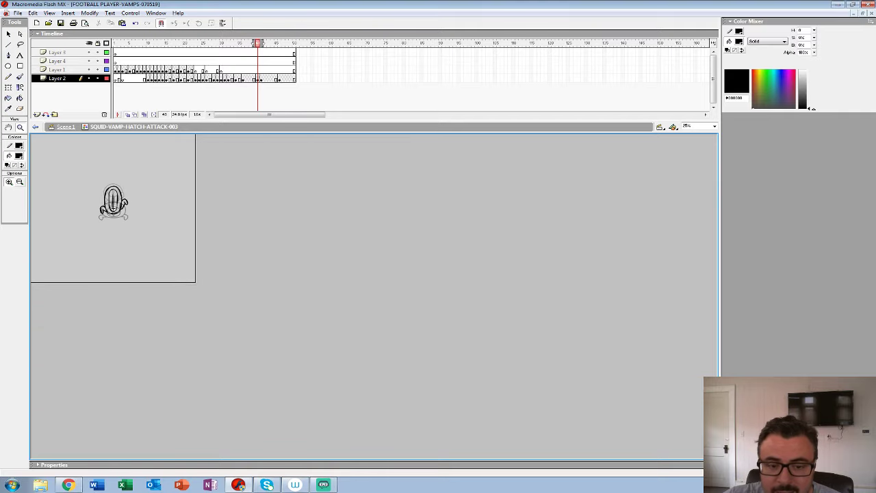
pyautogui.hotkey('ctrl', '=')
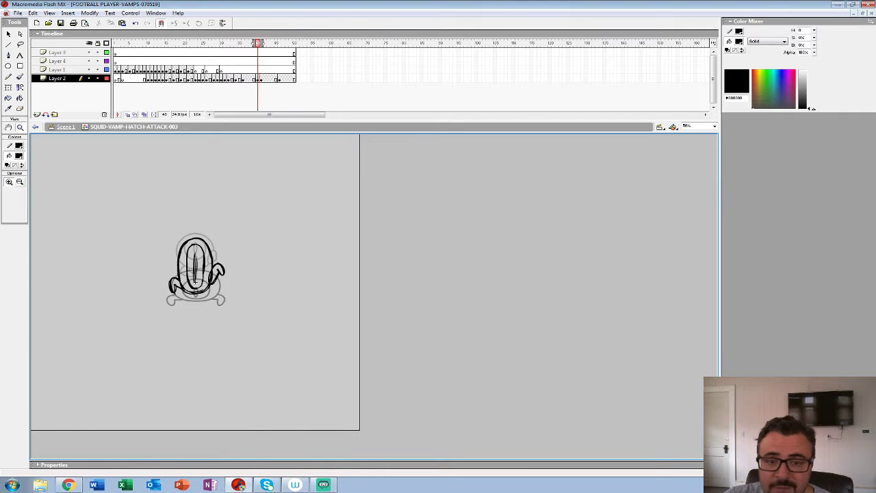
pyautogui.press('Return')
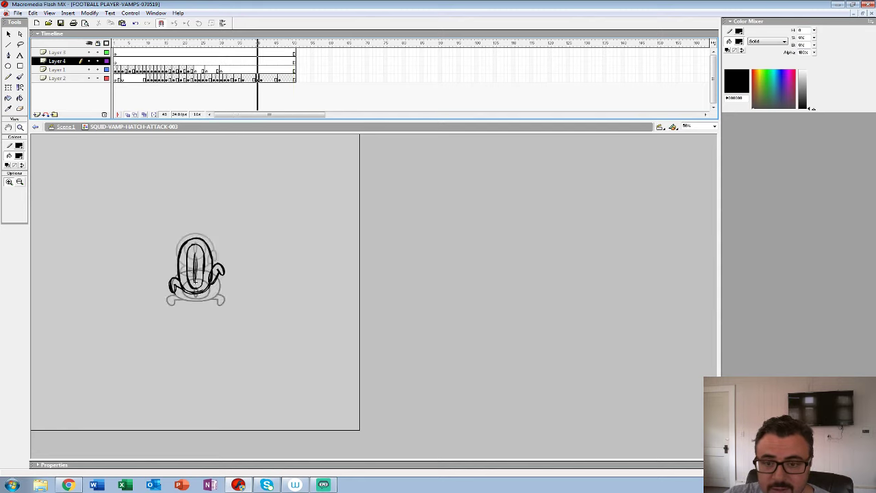
# - Move the rough stretched-pose keyframe on Layer 2 to frame 39 and extend the onion skin range to earlier frames
pyautogui.click(257, 79)
pyautogui.moveTo(257, 79); pyautogui.dragTo(254, 79)
pyautogui.click(203, 294)
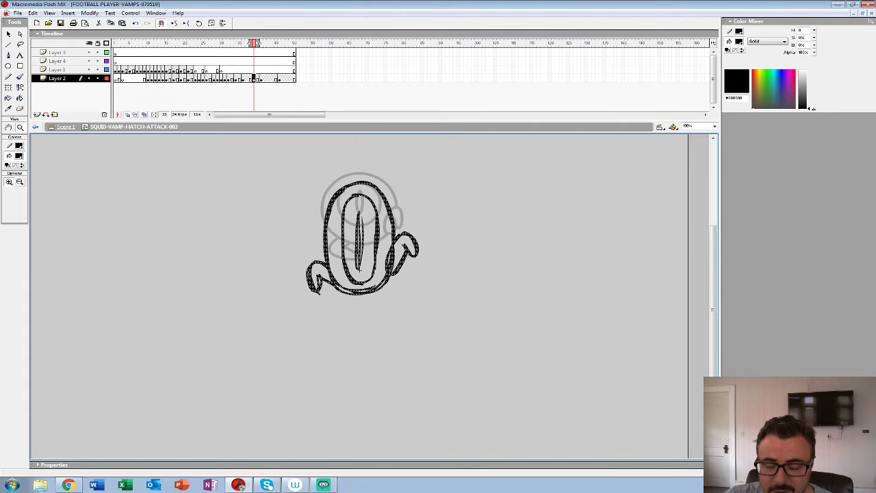
pyautogui.press('.')
pyautogui.moveTo(254, 43); pyautogui.dragTo(251, 44)
pyautogui.press(',')
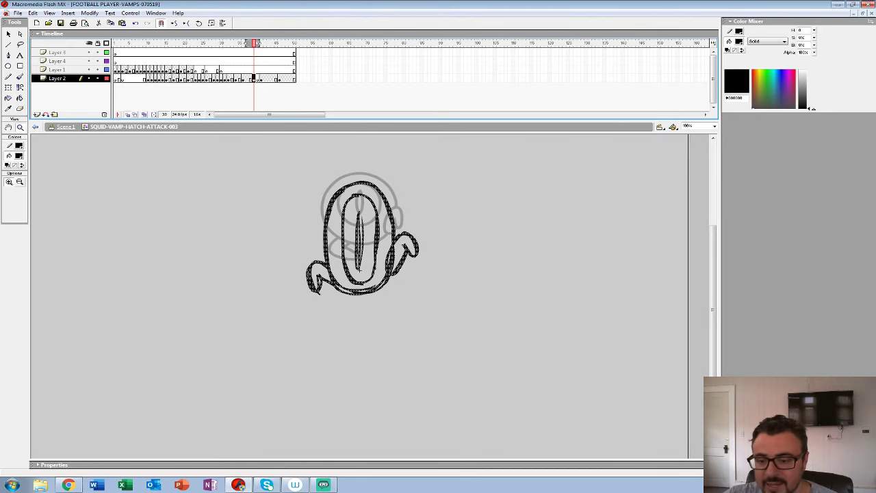
pyautogui.hotkey('ctrl', '=')
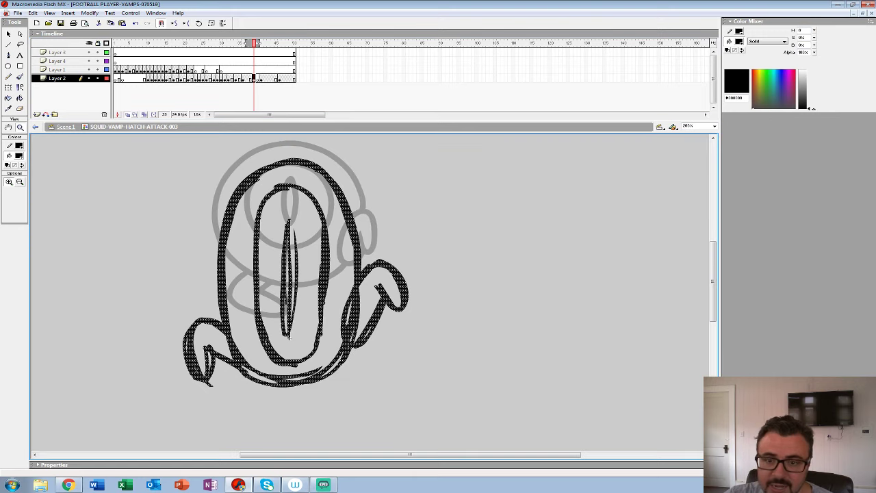
# - Ink the tall oval eye outline over the onion-skinned sketch on frame 40 of Layer 2 with a larger brush
pyautogui.press('.')
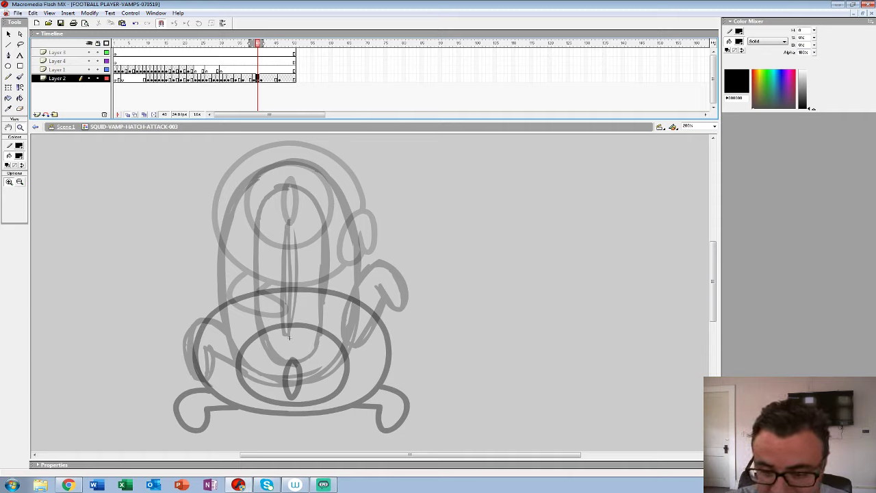
pyautogui.click(20, 76)
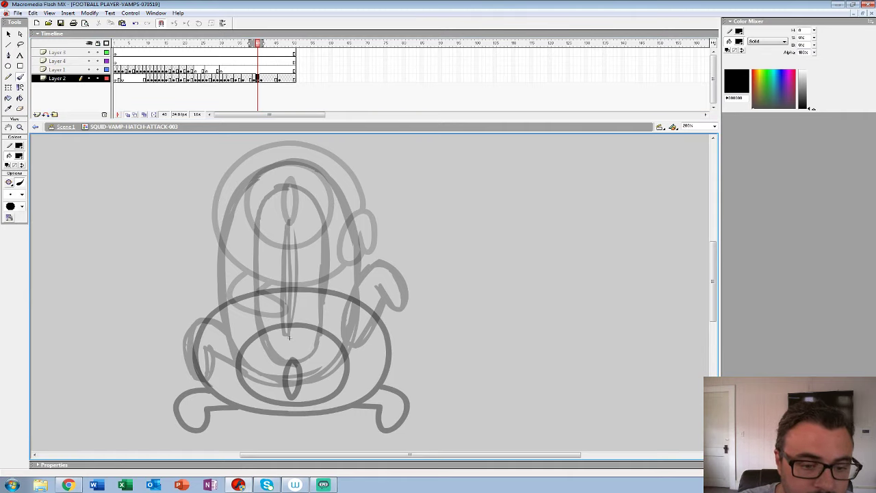
pyautogui.click(21, 195)
pyautogui.click(14, 290)
pyautogui.press('z')
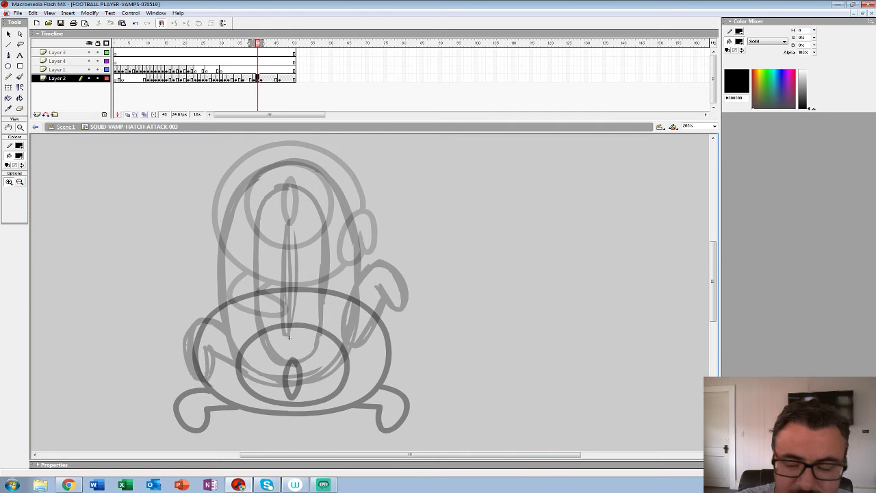
pyautogui.click(289, 336)
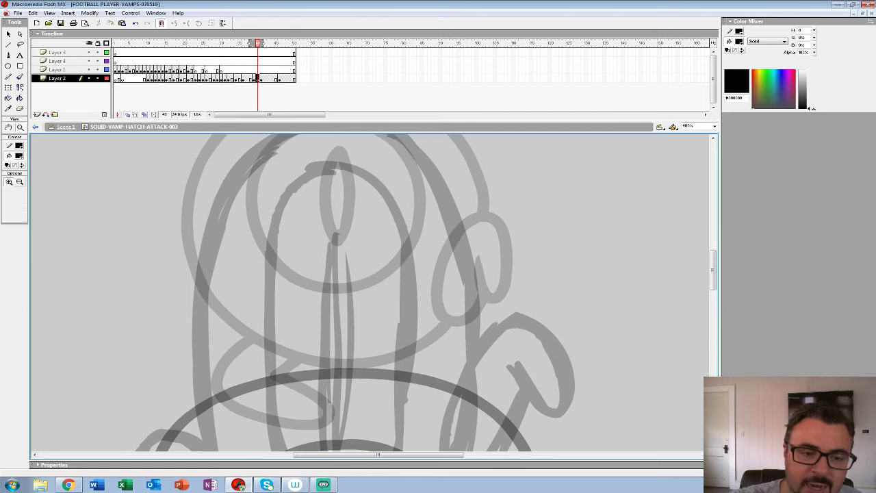
pyautogui.press('b')
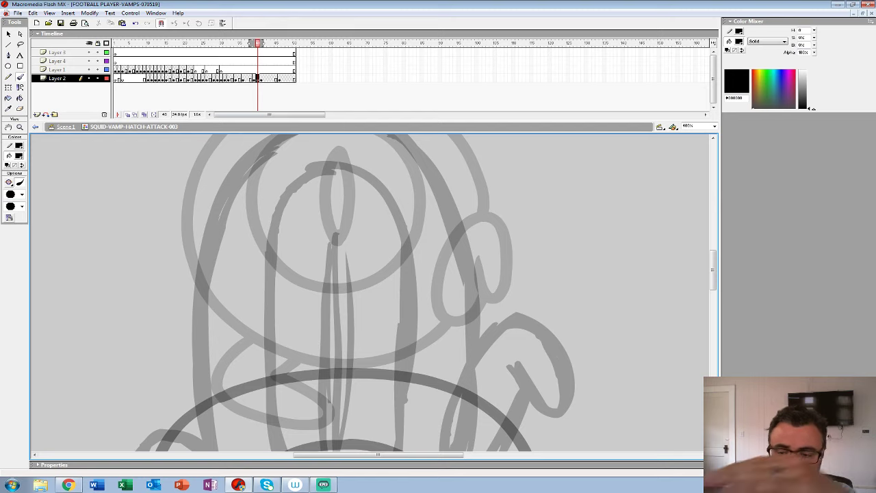
pyautogui.moveTo(345, 166)
pyautogui.mouseDown()
pyautogui.moveTo(319, 167)
pyautogui.moveTo(286, 189)
pyautogui.moveTo(266, 250)
pyautogui.moveTo(270, 309)
pyautogui.mouseUp()
pyautogui.hotkey('ctrl', 'z')
pyautogui.scroll(-5, 331, 351)
pyautogui.moveTo(264, 229)
pyautogui.mouseDown()
pyautogui.moveTo(275, 354)
pyautogui.moveTo(292, 386)
pyautogui.moveTo(323, 403)
pyautogui.mouseUp()
pyautogui.hotkey('ctrl', 'z')
pyautogui.moveTo(265, 302)
pyautogui.mouseDown()
pyautogui.moveTo(276, 364)
pyautogui.moveTo(302, 393)
pyautogui.moveTo(331, 403)
pyautogui.mouseUp()
pyautogui.moveTo(332, 353); pyautogui.dragTo(320, 404)
pyautogui.moveTo(318, 171)
pyautogui.mouseDown()
pyautogui.moveTo(298, 266)
pyautogui.moveTo(318, 397)
pyautogui.mouseUp()
pyautogui.moveTo(315, 355); pyautogui.dragTo(271, 445)
# - Ink the long, narrow slit pupil with pointed ends inside the stretched eye on frame 40
pyautogui.moveTo(278, 192)
pyautogui.mouseDown()
pyautogui.moveTo(324, 214)
pyautogui.moveTo(347, 282)
pyautogui.moveTo(347, 377)
pyautogui.moveTo(313, 238)
pyautogui.moveTo(330, 287)
pyautogui.moveTo(317, 362)
pyautogui.moveTo(267, 391)
pyautogui.mouseUp()
pyautogui.hotkey('ctrl', 'z')
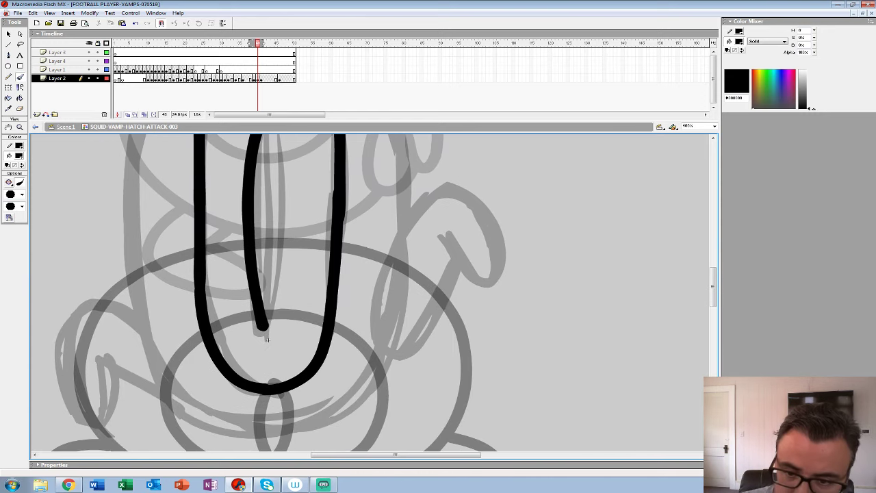
pyautogui.moveTo(266, 338); pyautogui.dragTo(264, 424)
pyautogui.moveTo(268, 194)
pyautogui.mouseDown()
pyautogui.moveTo(282, 222)
pyautogui.moveTo(264, 424)
pyautogui.moveTo(150, 339)
pyautogui.mouseUp()
# - Ink the raised right tentacle with its curved, rounded tip on frame 40
pyautogui.moveTo(333, 239)
pyautogui.mouseDown()
pyautogui.moveTo(363, 280)
pyautogui.moveTo(375, 277)
pyautogui.mouseUp()
pyautogui.hotkey('ctrl', 'z')
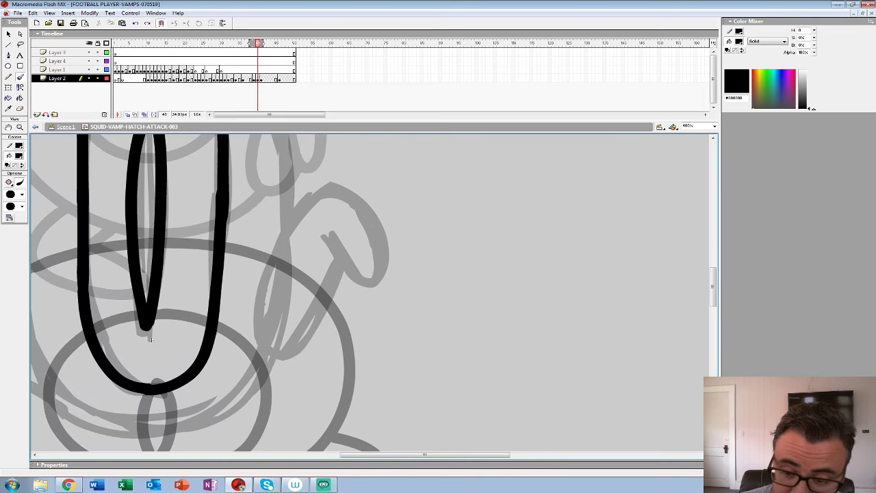
pyautogui.moveTo(299, 205)
pyautogui.mouseDown()
pyautogui.moveTo(263, 339)
pyautogui.moveTo(330, 262)
pyautogui.moveTo(391, 230)
pyautogui.moveTo(383, 186)
pyautogui.moveTo(302, 205)
pyautogui.moveTo(279, 247)
pyautogui.mouseUp()
pyautogui.moveTo(282, 250)
pyautogui.mouseDown()
pyautogui.moveTo(312, 293)
pyautogui.moveTo(335, 422)
pyautogui.mouseUp()
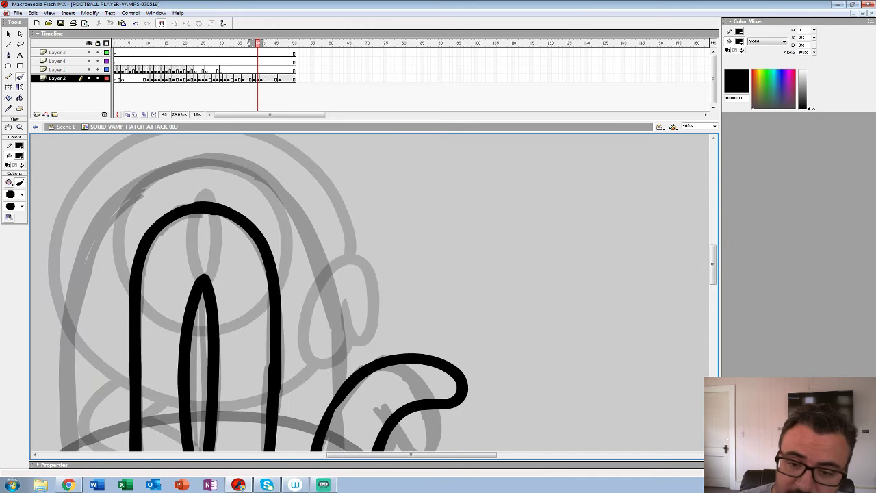
# - Ink the tall body outline around the eye and attach the bent left tentacle on frame 40
pyautogui.moveTo(226, 157)
pyautogui.mouseDown()
pyautogui.moveTo(274, 182)
pyautogui.moveTo(304, 216)
pyautogui.moveTo(325, 261)
pyautogui.moveTo(339, 391)
pyautogui.mouseUp()
pyautogui.moveTo(273, 274); pyautogui.dragTo(425, 306)
pyautogui.moveTo(383, 190)
pyautogui.mouseDown()
pyautogui.moveTo(290, 205)
pyautogui.moveTo(246, 242)
pyautogui.moveTo(217, 345)
pyautogui.mouseUp()
pyautogui.hotkey('ctrl', 'z')
pyautogui.moveTo(218, 345)
pyautogui.mouseDown()
pyautogui.moveTo(264, 234)
pyautogui.moveTo(224, 361)
pyautogui.mouseUp()
pyautogui.hotkey('ctrl', 'z')
pyautogui.moveTo(402, 203)
pyautogui.mouseDown()
pyautogui.moveTo(318, 205)
pyautogui.moveTo(280, 225)
pyautogui.moveTo(249, 263)
pyautogui.moveTo(231, 313)
pyautogui.moveTo(223, 394)
pyautogui.mouseUp()
pyautogui.moveTo(359, 445)
pyautogui.mouseDown()
pyautogui.moveTo(350, 271)
pyautogui.moveTo(401, 321)
pyautogui.mouseUp()
pyautogui.moveTo(263, 154)
pyautogui.mouseDown()
pyautogui.moveTo(273, 331)
pyautogui.moveTo(313, 393)
pyautogui.mouseUp()
pyautogui.hotkey('ctrl', 'z')
pyautogui.moveTo(262, 154)
pyautogui.mouseDown()
pyautogui.moveTo(269, 306)
pyautogui.moveTo(285, 356)
pyautogui.moveTo(318, 394)
pyautogui.moveTo(366, 411)
pyautogui.moveTo(460, 399)
pyautogui.moveTo(497, 376)
pyautogui.moveTo(526, 334)
pyautogui.mouseUp()
pyautogui.scroll(-2, 401, 322)
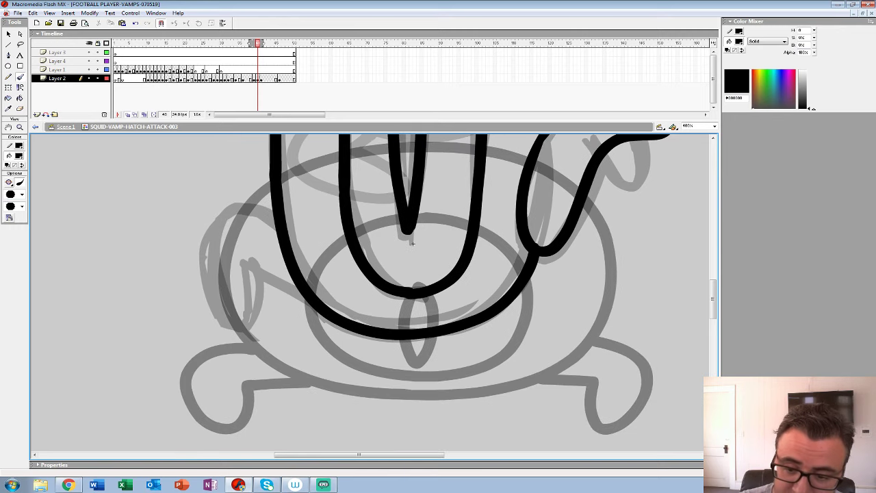
pyautogui.moveTo(275, 218)
pyautogui.mouseDown()
pyautogui.moveTo(227, 207)
pyautogui.moveTo(205, 239)
pyautogui.moveTo(215, 303)
pyautogui.moveTo(250, 309)
pyautogui.moveTo(244, 258)
pyautogui.moveTo(308, 305)
pyautogui.mouseUp()
# - View the whole inked pose and step back and forth from about frame 30 through the idle pose to check the motion
pyautogui.press('z')
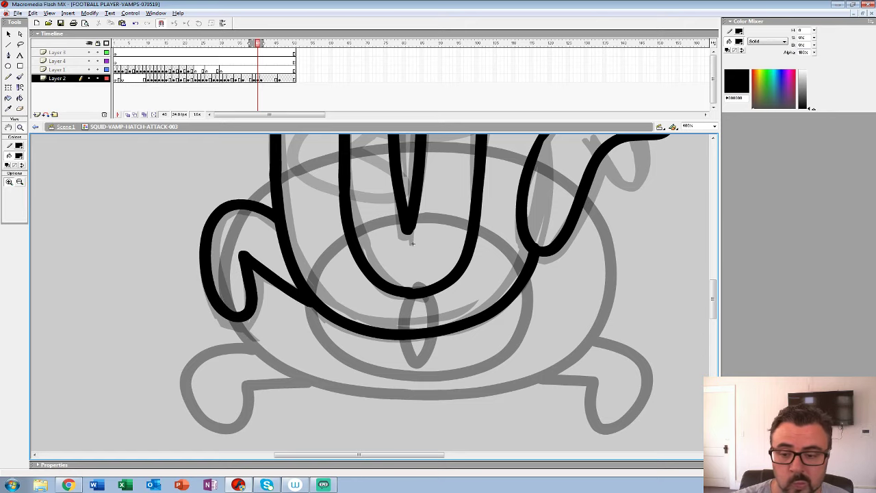
pyautogui.keyDown('alt'); pyautogui.click(371, 230); pyautogui.keyUp('alt')
pyautogui.keyDown('alt'); pyautogui.click(370, 231); pyautogui.keyUp('alt')
pyautogui.keyDown('alt'); pyautogui.click(359, 332); pyautogui.keyUp('alt')
pyautogui.moveTo(257, 43); pyautogui.dragTo(221, 43)
pyautogui.press('.')
pyautogui.press('.')
pyautogui.press('.')
pyautogui.press('.')
pyautogui.press('.')
pyautogui.press('.')
pyautogui.press('.')
pyautogui.press('.')
pyautogui.press('.')
pyautogui.press('.')
pyautogui.press(',')
pyautogui.press(',')
pyautogui.press(',')
pyautogui.press(',')
pyautogui.press(',')
pyautogui.press(',')
pyautogui.press(',')
pyautogui.press(',')
pyautogui.press('.')
pyautogui.press('.')
pyautogui.press('.')
pyautogui.press('.')
pyautogui.press('.')
pyautogui.press('.')
pyautogui.press('.')
pyautogui.press('.')
pyautogui.press('.')
pyautogui.press('.')
pyautogui.press('.')
pyautogui.press('.')
pyautogui.press('.')
pyautogui.press('.')
pyautogui.press('.')
pyautogui.press(',')
pyautogui.press(',')
pyautogui.press(',')
pyautogui.press(',')
pyautogui.press(',')
pyautogui.press(',')
pyautogui.press(',')
pyautogui.press(',')
pyautogui.press(',')
pyautogui.press(',')
pyautogui.press(',')
pyautogui.press(',')
pyautogui.press(',')
pyautogui.press(',')
pyautogui.press('.')
pyautogui.press('.')
pyautogui.press('.')
pyautogui.press('.')
pyautogui.press('.')
pyautogui.press('.')
pyautogui.press('.')
pyautogui.press('.')
pyautogui.press('.')
pyautogui.press('.')
pyautogui.press(',')
pyautogui.press(',')
pyautogui.press(',')
pyautogui.press(',')
pyautogui.press(',')
pyautogui.press(',')
pyautogui.press(',')
pyautogui.press(',')
pyautogui.press('.')
pyautogui.press('.')
pyautogui.press('.')
pyautogui.press('.')
pyautogui.press('.')
pyautogui.press('.')
pyautogui.press('.')
pyautogui.press('.')
pyautogui.press('.')
pyautogui.press('.')
pyautogui.press('.')
pyautogui.press('.')
pyautogui.press(',')
pyautogui.press(',')
pyautogui.press(',')
pyautogui.press(',')
pyautogui.press(',')
pyautogui.press(',')
pyautogui.press(',')
pyautogui.press(',')
pyautogui.press(',')
pyautogui.press('.')
pyautogui.press(',')
pyautogui.press(',')
pyautogui.press(',')
pyautogui.press(',')
pyautogui.press(',')
pyautogui.press('.')
pyautogui.press('.')
pyautogui.press('.')
pyautogui.press('.')
pyautogui.press('.')
pyautogui.press('.')
pyautogui.press('.')
pyautogui.press('.')
pyautogui.press('.')
pyautogui.press('.')
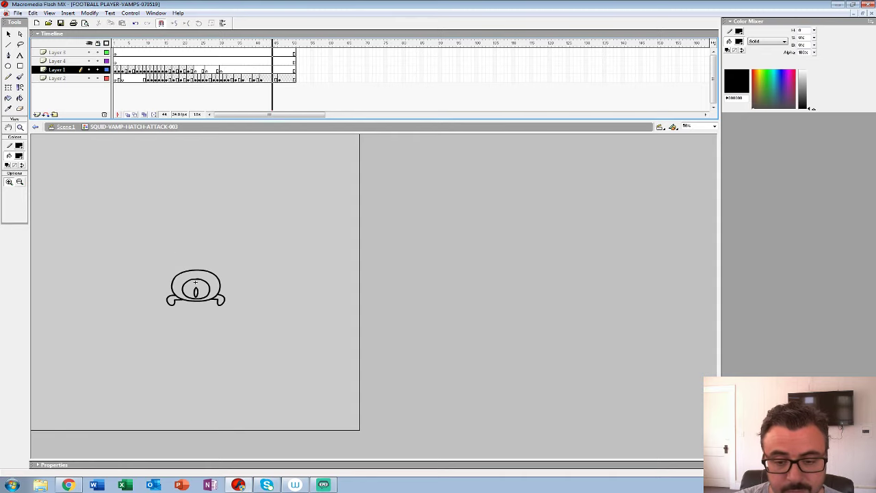
# - Sketch a rounded eye outline with a narrow slit pupil on frame 38 of Layer 2 using a small brush
pyautogui.press(',')
pyautogui.press(',')
pyautogui.press(',')
pyautogui.press(',')
pyautogui.press(',')
pyautogui.press(',')
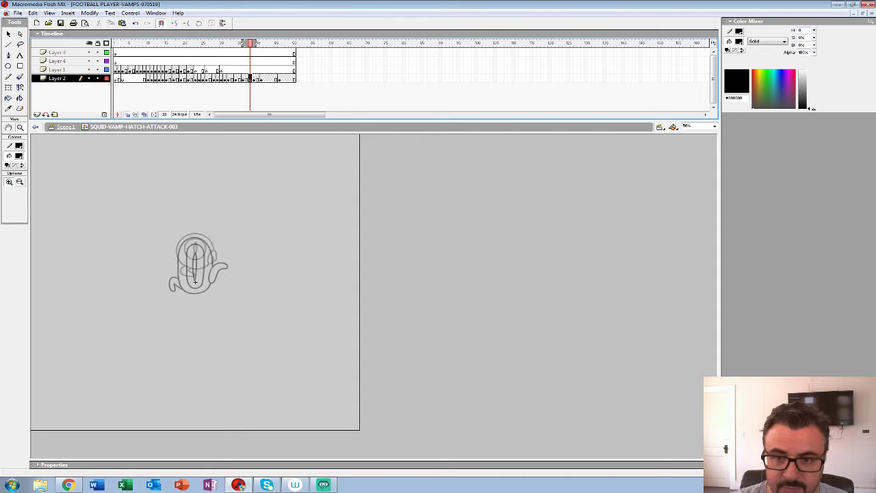
pyautogui.click(195, 258)
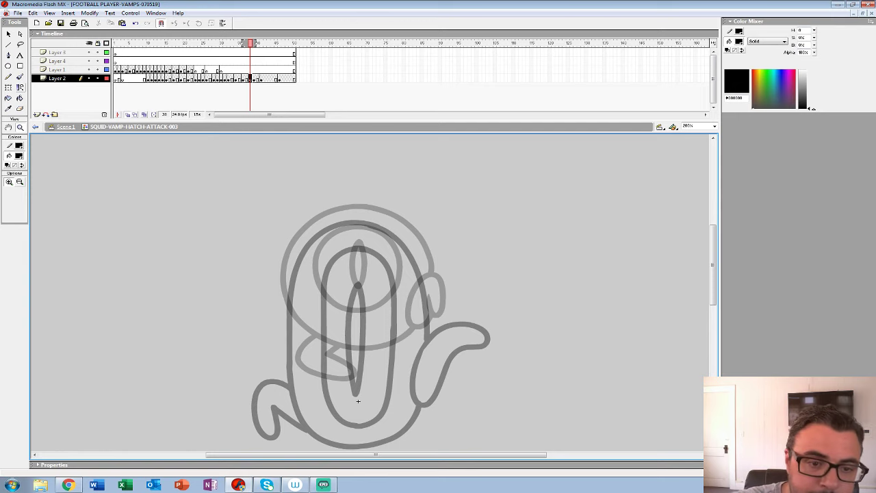
pyautogui.press('b')
pyautogui.moveTo(358, 400); pyautogui.dragTo(342, 342)
pyautogui.press('Down')
pyautogui.press('Down')
pyautogui.press('Down')
pyautogui.press('Down')
pyautogui.press('Down')
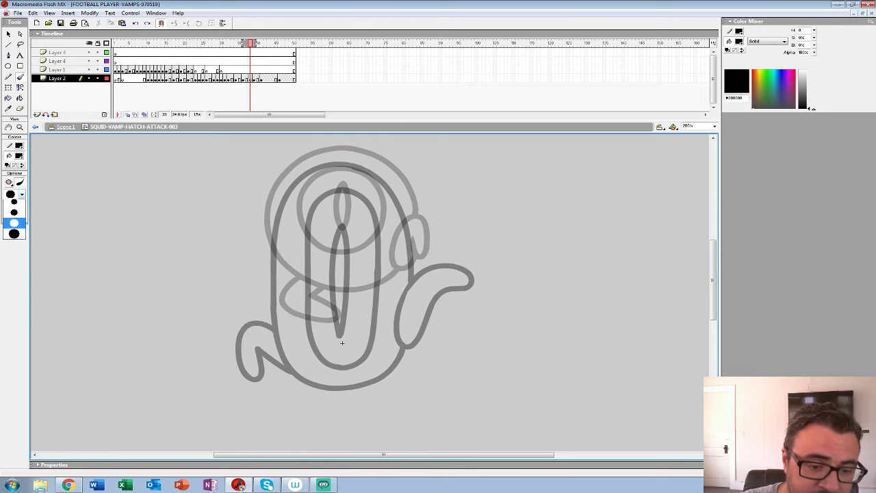
pyautogui.press('Return')
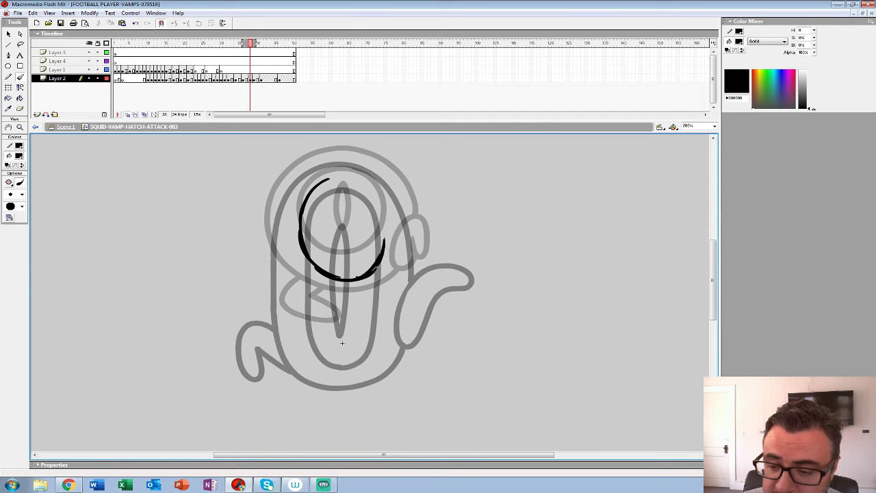
pyautogui.moveTo(318, 178); pyautogui.dragTo(385, 252)
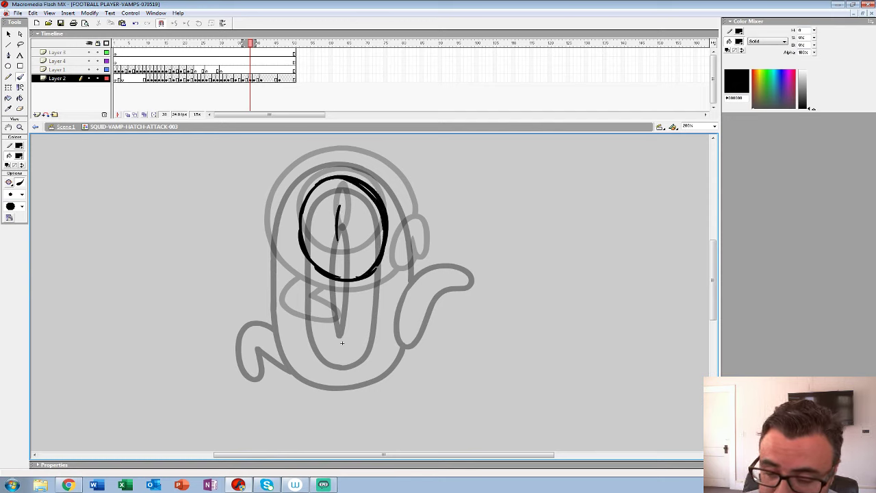
pyautogui.moveTo(342, 343); pyautogui.dragTo(277, 306)
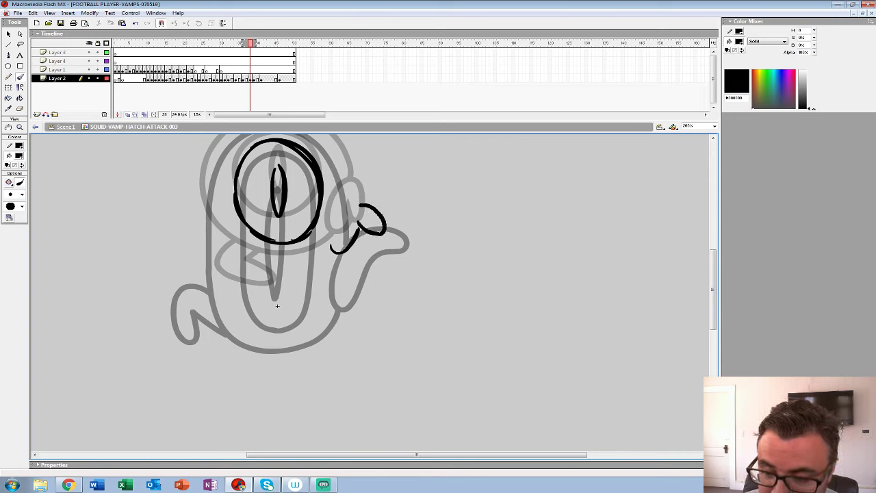
# - Sketch the curled right tentacle, the round body outline and the bent left tentacle around the eye on frame 38
pyautogui.moveTo(360, 204); pyautogui.dragTo(332, 251)
pyautogui.moveTo(278, 306); pyautogui.dragTo(340, 377)
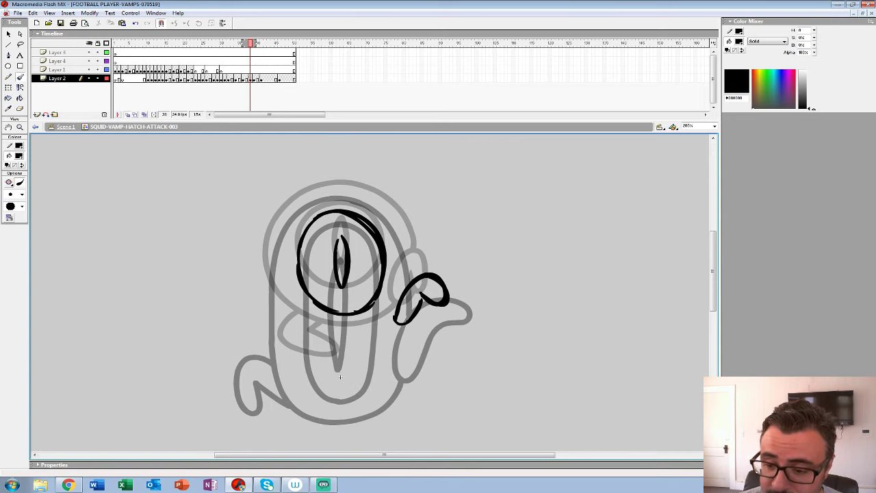
pyautogui.moveTo(387, 198)
pyautogui.mouseDown()
pyautogui.moveTo(332, 191)
pyautogui.moveTo(279, 229)
pyautogui.moveTo(282, 308)
pyautogui.moveTo(353, 342)
pyautogui.moveTo(406, 315)
pyautogui.moveTo(412, 294)
pyautogui.moveTo(381, 197)
pyautogui.moveTo(306, 206)
pyautogui.moveTo(293, 330)
pyautogui.moveTo(314, 348)
pyautogui.moveTo(276, 334)
pyautogui.moveTo(288, 377)
pyautogui.moveTo(311, 342)
pyautogui.mouseUp()
# - View the whole pose, compare frames 30 and 34, and play the animation from about frame 6 to check the motion
pyautogui.press('z')
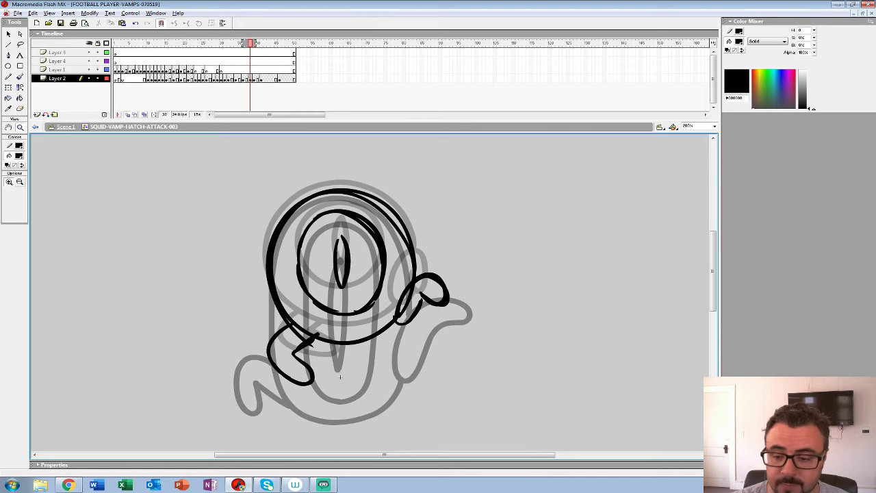
pyautogui.hotkey('ctrl', '-')
pyautogui.hotkey('ctrl', '-')
pyautogui.click(220, 61)
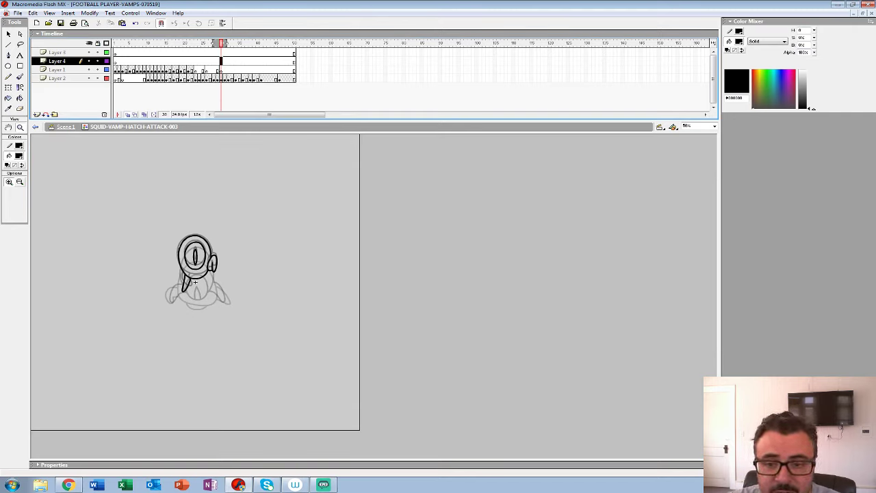
pyautogui.click(236, 78)
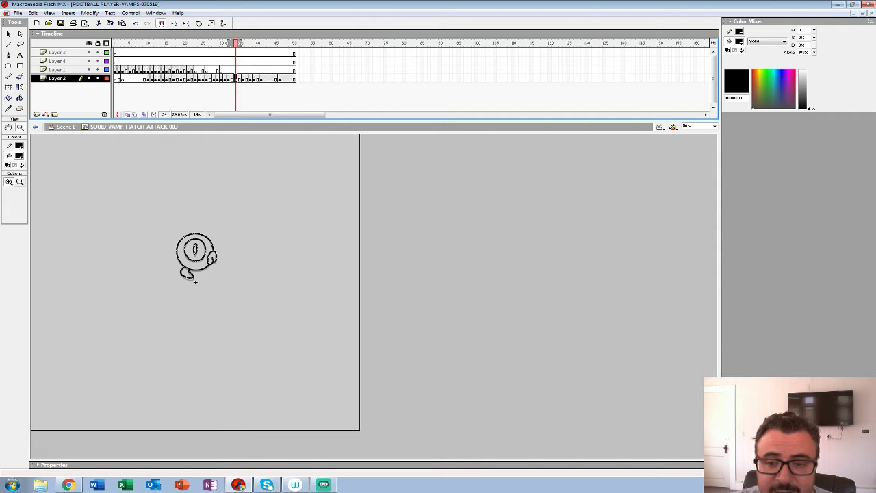
pyautogui.click(133, 70)
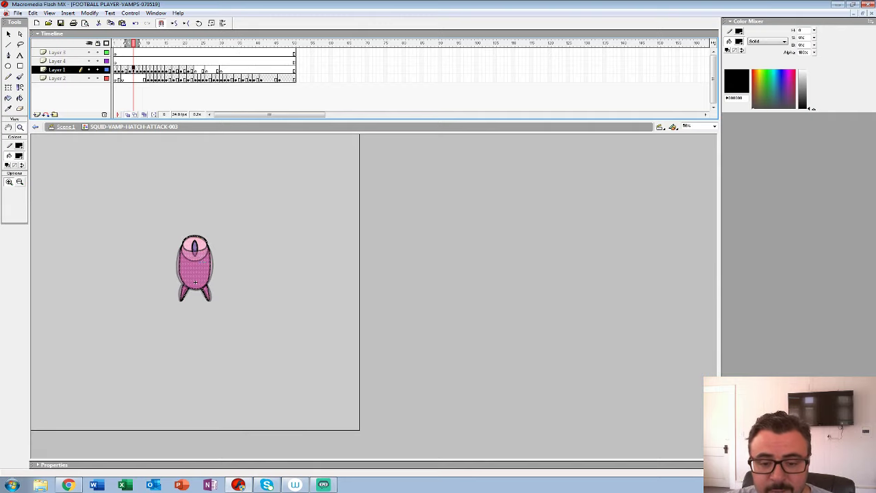
pyautogui.press('Return')
pyautogui.click(130, 69)
pyautogui.press('Return')
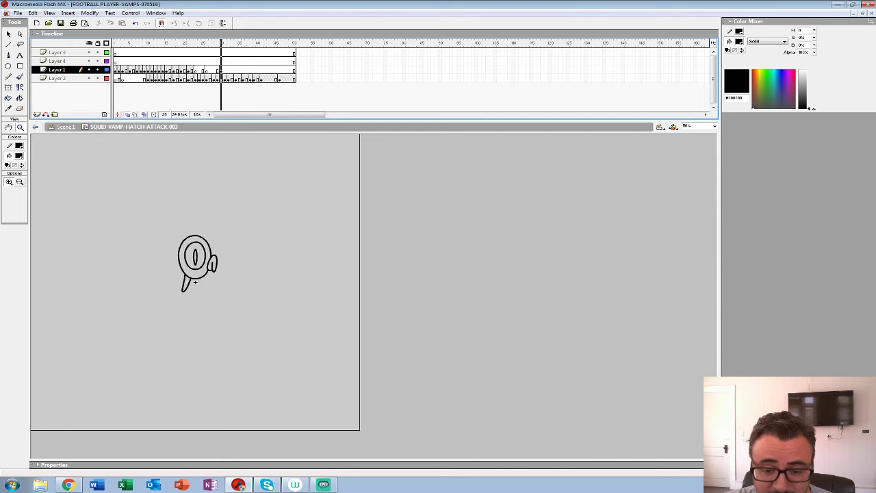
# - Arrange Layer 2's keyframes so the rough sketch sits on frame 37 and frame 38 is blank
pyautogui.click(254, 78)
pyautogui.click(257, 78)
pyautogui.click(250, 79)
pyautogui.click(247, 78)
pyautogui.click(250, 78)
pyautogui.press('Delete')
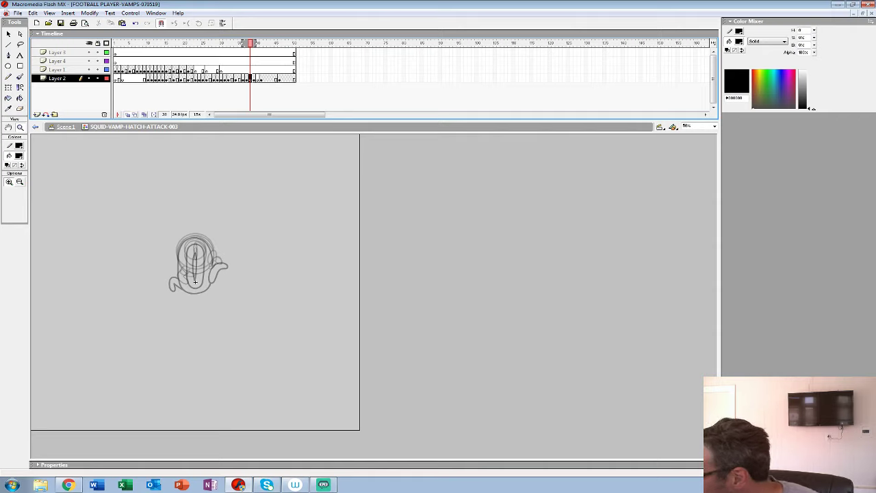
# - Recolor the rough sketch on frame 37 red (#FF0000) as an onion-skin guide for frame 38
pyautogui.click(20, 127)
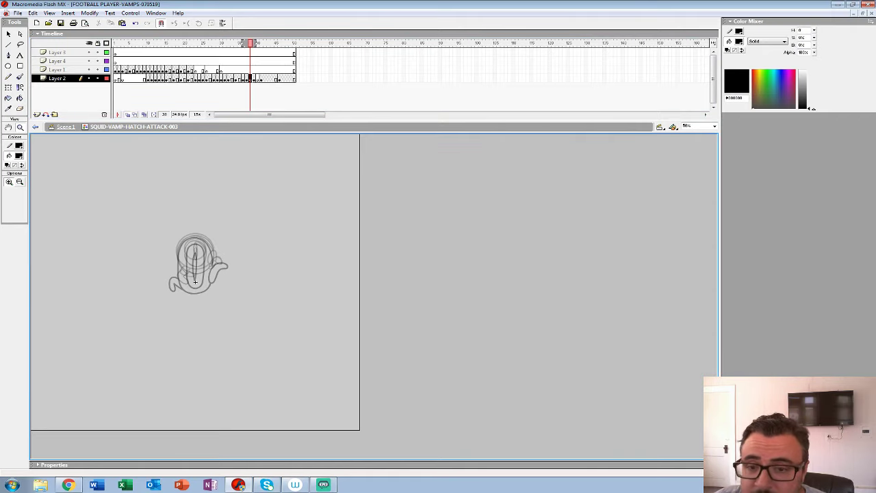
pyautogui.click(202, 268)
pyautogui.click(278, 264)
pyautogui.click(483, 308)
pyautogui.moveTo(483, 308)
pyautogui.mouseDown()
pyautogui.moveTo(386, 250)
pyautogui.moveTo(369, 262)
pyautogui.mouseUp()
pyautogui.click(247, 78)
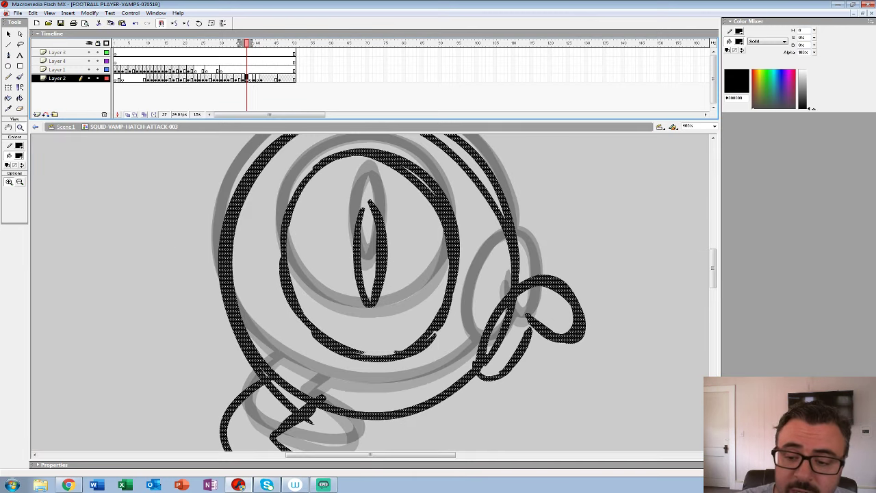
pyautogui.click(18, 156)
pyautogui.click(11, 203)
pyautogui.press('.')
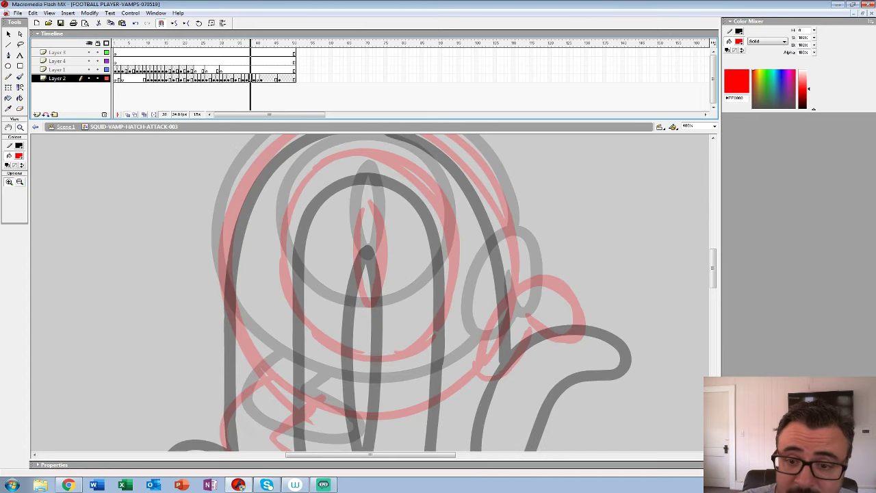
# - Ink the curled right tentacle on frame 38 in black with a large brush, following the red sketch
pyautogui.click(19, 156)
pyautogui.click(6, 174)
pyautogui.click(20, 77)
pyautogui.click(21, 195)
pyautogui.click(14, 290)
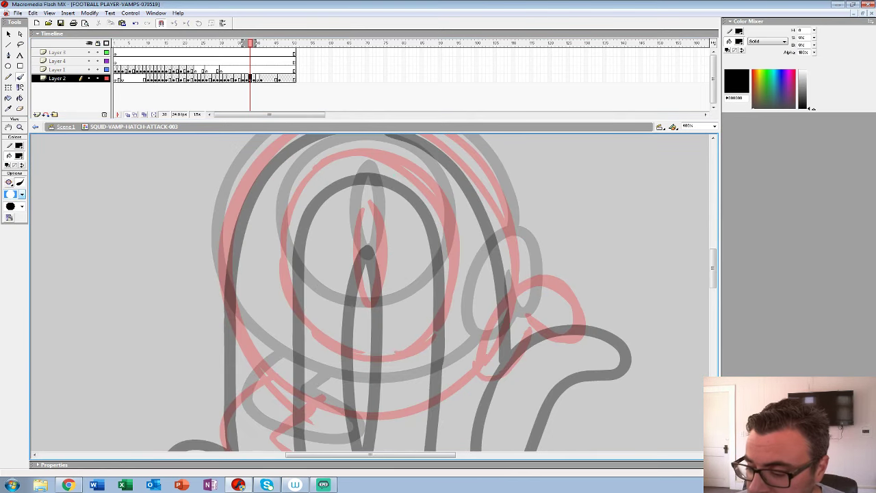
pyautogui.moveTo(531, 315)
pyautogui.mouseDown()
pyautogui.moveTo(558, 335)
pyautogui.moveTo(581, 313)
pyautogui.moveTo(514, 277)
pyautogui.moveTo(484, 374)
pyautogui.moveTo(543, 330)
pyautogui.moveTo(570, 407)
pyautogui.moveTo(518, 317)
pyautogui.moveTo(499, 349)
pyautogui.mouseUp()
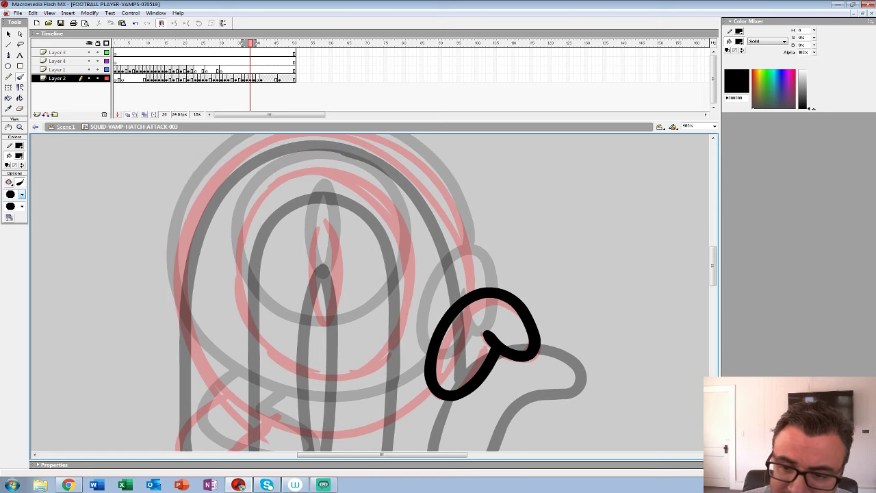
# - Ink the oval eye with its slit pupil and the rounded body outline on frame 38
pyautogui.moveTo(323, 170)
pyautogui.mouseDown()
pyautogui.moveTo(266, 195)
pyautogui.moveTo(233, 264)
pyautogui.moveTo(254, 338)
pyautogui.moveTo(320, 375)
pyautogui.moveTo(387, 344)
pyautogui.moveTo(411, 264)
pyautogui.moveTo(374, 191)
pyautogui.moveTo(316, 171)
pyautogui.mouseUp()
pyautogui.moveTo(324, 222)
pyautogui.mouseDown()
pyautogui.moveTo(308, 259)
pyautogui.moveTo(324, 323)
pyautogui.moveTo(339, 276)
pyautogui.moveTo(318, 223)
pyautogui.moveTo(380, 281)
pyautogui.mouseUp()
pyautogui.moveTo(510, 335)
pyautogui.mouseDown()
pyautogui.moveTo(483, 237)
pyautogui.moveTo(445, 194)
pyautogui.moveTo(385, 169)
pyautogui.moveTo(312, 175)
pyautogui.moveTo(253, 210)
pyautogui.moveTo(213, 308)
pyautogui.mouseUp()
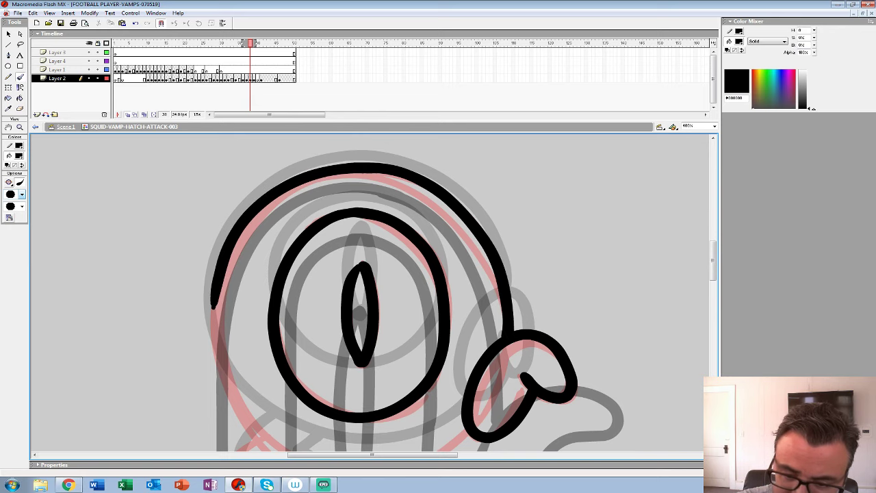
pyautogui.moveTo(342, 308); pyautogui.dragTo(381, 212)
pyautogui.moveTo(252, 205)
pyautogui.mouseDown()
pyautogui.moveTo(250, 250)
pyautogui.moveTo(271, 316)
pyautogui.moveTo(318, 361)
pyautogui.moveTo(378, 382)
pyautogui.moveTo(437, 382)
pyautogui.moveTo(484, 366)
pyautogui.moveTo(513, 339)
pyautogui.mouseUp()
# - Ink the bent left tentacle on frame 38 and move the inked keyframe onto frame 37 in place of the rough sketch
pyautogui.moveTo(399, 449); pyautogui.dragTo(433, 308)
pyautogui.moveTo(328, 205)
pyautogui.mouseDown()
pyautogui.moveTo(300, 290)
pyautogui.moveTo(356, 324)
pyautogui.moveTo(383, 299)
pyautogui.moveTo(342, 259)
pyautogui.moveTo(373, 236)
pyautogui.mouseUp()
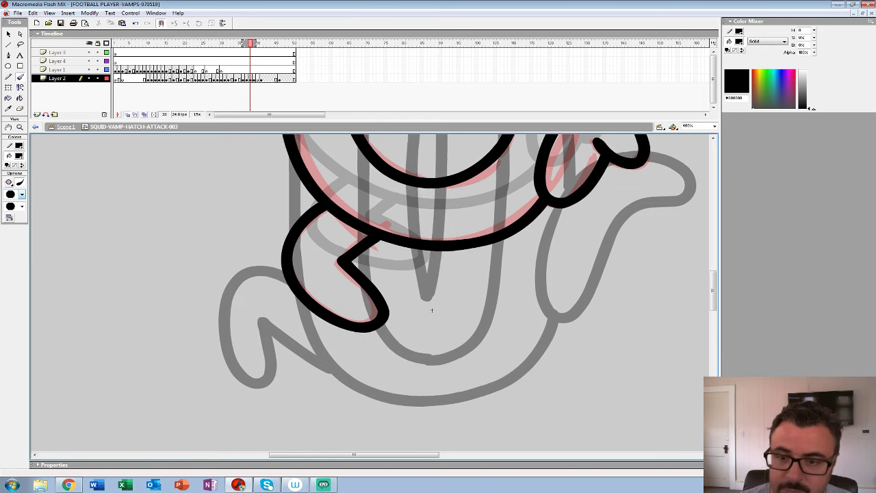
pyautogui.moveTo(432, 310); pyautogui.dragTo(299, 402)
pyautogui.click(250, 78)
pyautogui.moveTo(250, 78); pyautogui.dragTo(247, 78)
# - View the whole pose and scrub through frames 37 to 40 to check how the new in-between moves
pyautogui.click(258, 78)
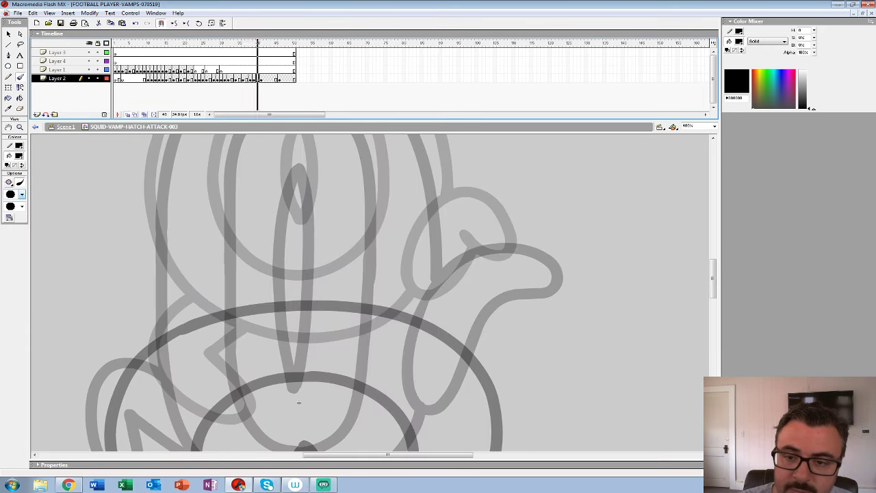
pyautogui.press('z')
pyautogui.keyDown('alt'); pyautogui.click(299, 402); pyautogui.keyUp('alt')
pyautogui.keyDown('alt'); pyautogui.click(299, 402); pyautogui.keyUp('alt')
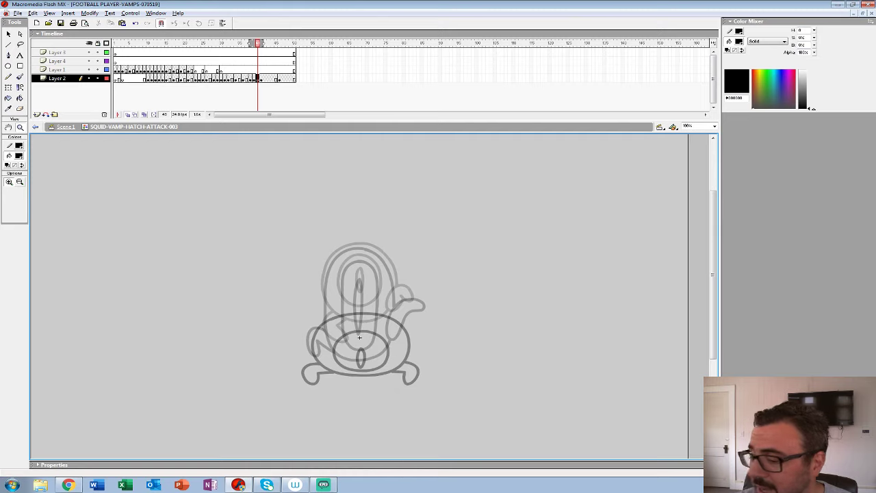
pyautogui.hotkey('ctrl', '-')
pyautogui.moveTo(247, 61)
pyautogui.mouseDown()
pyautogui.moveTo(256, 61)
pyautogui.moveTo(240, 61)
pyautogui.moveTo(272, 61)
pyautogui.moveTo(252, 43)
pyautogui.mouseUp()
# - Sketch an upright oval eye with a tall slit pupil on frame 40 using a small round brush
pyautogui.click(257, 79)
pyautogui.click(201, 275)
pyautogui.click(377, 286)
pyautogui.moveTo(376, 286); pyautogui.dragTo(325, 248)
pyautogui.press('b')
pyautogui.click(21, 206)
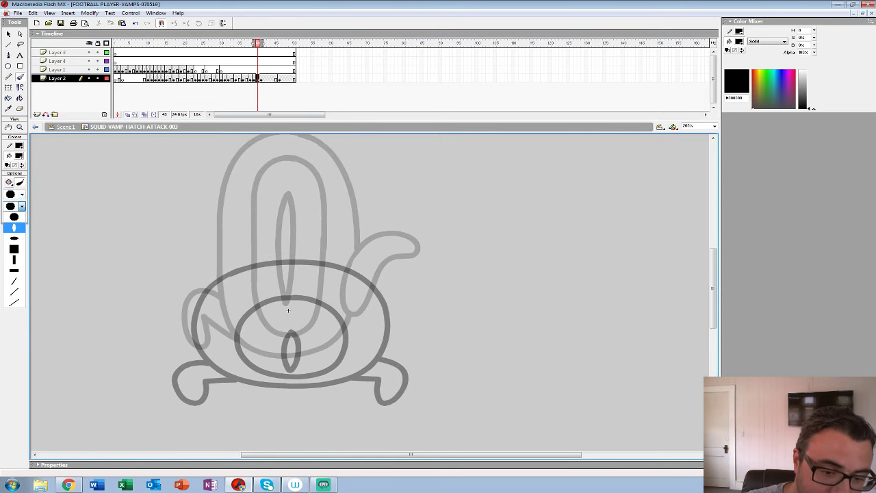
pyautogui.click(14, 217)
pyautogui.click(22, 194)
pyautogui.click(14, 227)
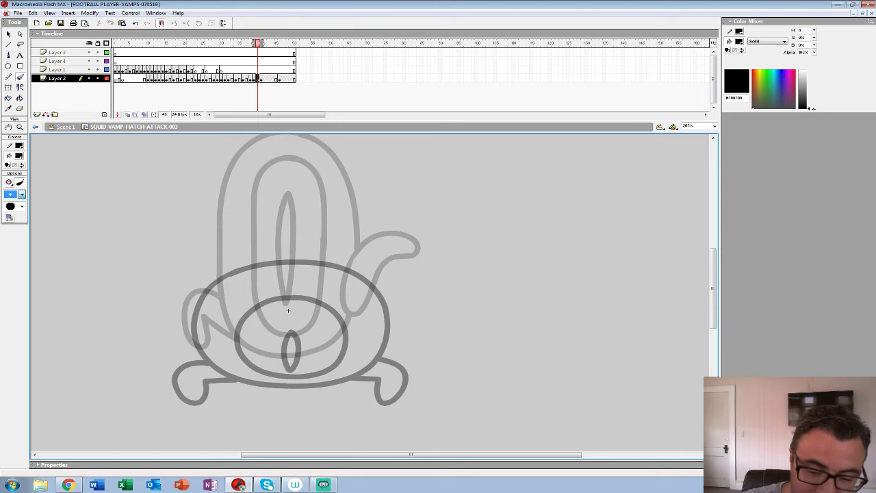
pyautogui.moveTo(247, 335)
pyautogui.mouseDown()
pyautogui.moveTo(327, 333)
pyautogui.moveTo(295, 258)
pyautogui.moveTo(259, 351)
pyautogui.moveTo(318, 354)
pyautogui.moveTo(246, 322)
pyautogui.mouseUp()
pyautogui.moveTo(281, 297)
pyautogui.mouseDown()
pyautogui.moveTo(288, 273)
pyautogui.moveTo(283, 336)
pyautogui.mouseUp()
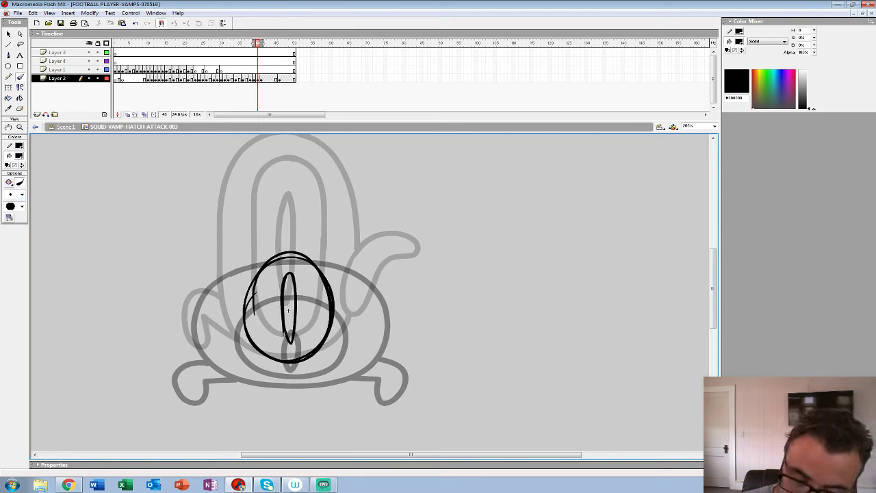
# - Sketch an egg-shaped body with a flattened base around the eye on frame 40
pyautogui.moveTo(241, 241)
pyautogui.mouseDown()
pyautogui.moveTo(220, 352)
pyautogui.moveTo(340, 375)
pyautogui.mouseUp()
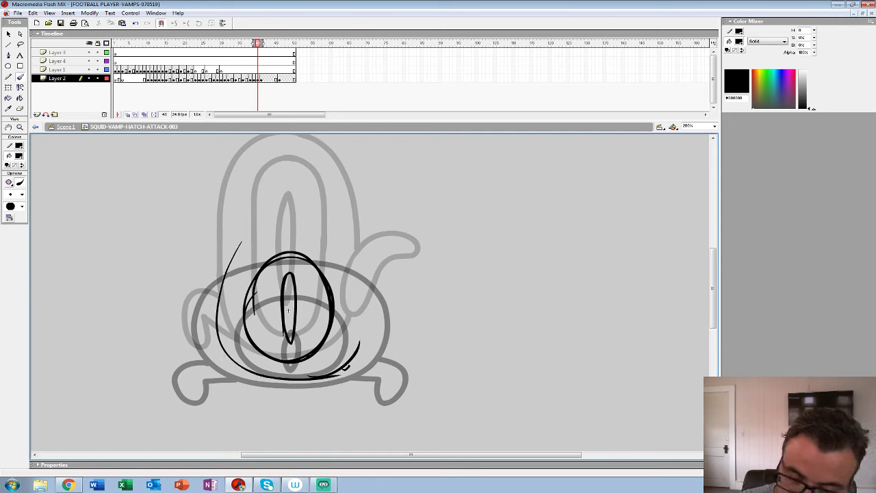
pyautogui.moveTo(354, 298)
pyautogui.mouseDown()
pyautogui.moveTo(267, 216)
pyautogui.moveTo(223, 273)
pyautogui.moveTo(226, 360)
pyautogui.mouseUp()
pyautogui.moveTo(357, 350)
pyautogui.mouseDown()
pyautogui.moveTo(303, 207)
pyautogui.moveTo(218, 358)
pyautogui.moveTo(315, 377)
pyautogui.mouseUp()
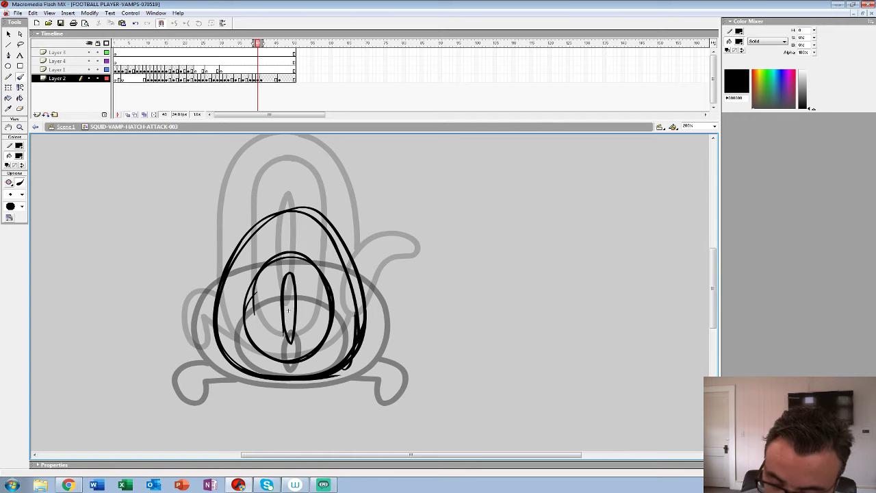
# - Sketch the upturned right tentacle and a drooping left tentacle on frame 40, undoing the misplaced left stroke
pyautogui.moveTo(419, 316)
pyautogui.mouseDown()
pyautogui.moveTo(355, 373)
pyautogui.moveTo(411, 367)
pyautogui.mouseUp()
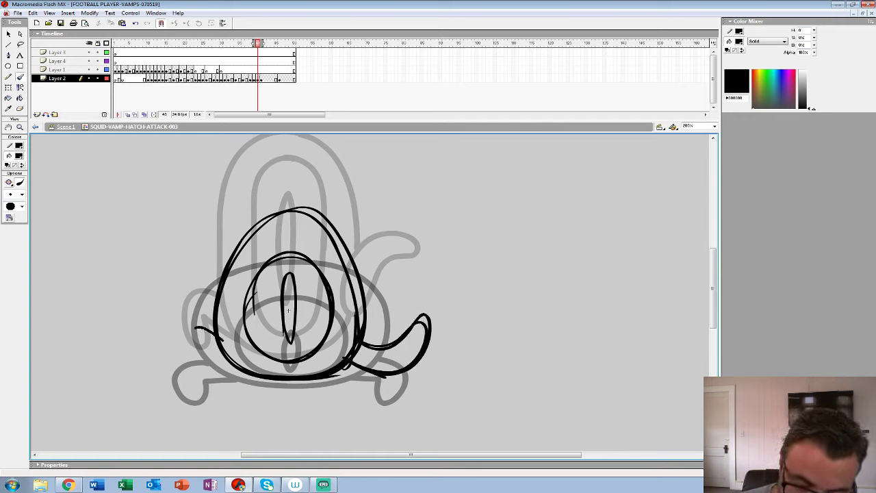
pyautogui.hotkey('ctrl', 'z')
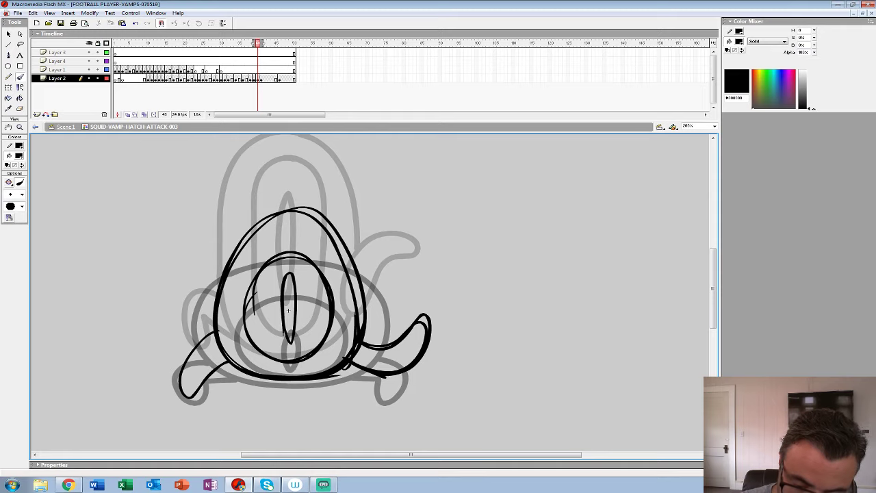
pyautogui.doubleClick(20, 128)
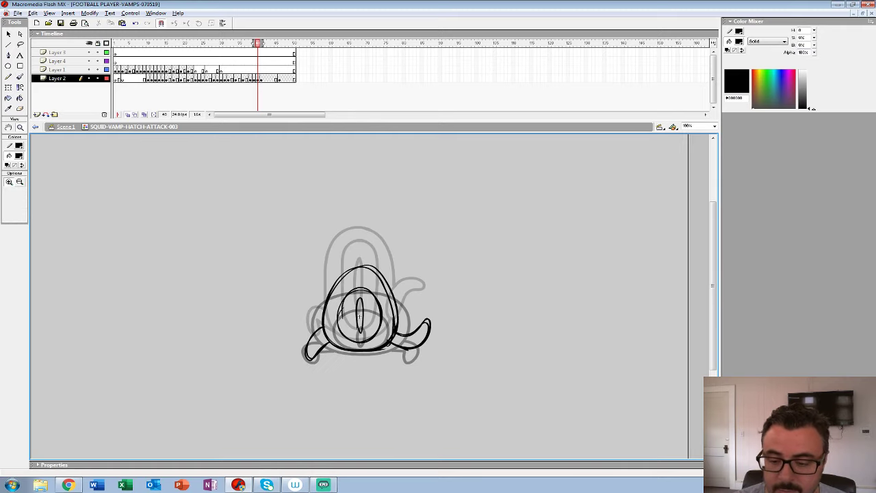
# - Insert a blank keyframe at frame 41 of Layer 2, between the rough sketch and the squashed pose
pyautogui.hotkey('ctrl', '-')
pyautogui.moveTo(257, 61); pyautogui.dragTo(265, 79)
pyautogui.click(262, 79)
pyautogui.click(262, 79)
pyautogui.press('F7')
pyautogui.moveTo(257, 43); pyautogui.dragTo(254, 43)
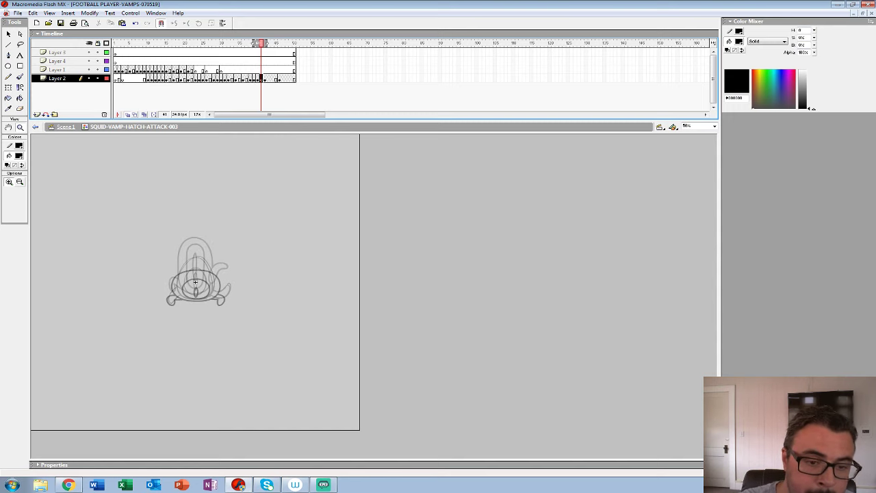
# - Try to recolor the rough sketch on frame 40 red (#FF0000) as a guide for frame 41
pyautogui.click(195, 282)
pyautogui.click(195, 282)
pyautogui.press(',')
pyautogui.click(19, 156)
pyautogui.click(12, 198)
pyautogui.click(364, 304)
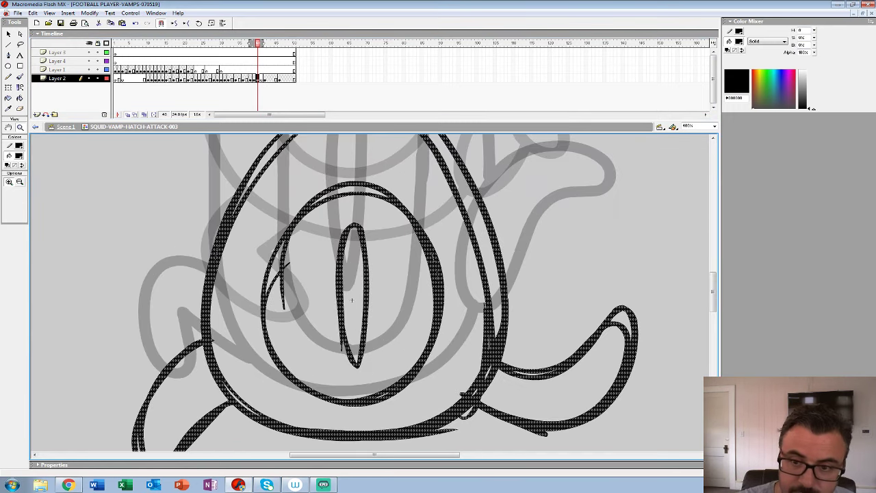
pyautogui.press('.')
pyautogui.click(18, 156)
pyautogui.click(8, 199)
# - Ink the egg-shaped body outline on frame 41 in black with a larger brush, following the rough sketch
pyautogui.press('b')
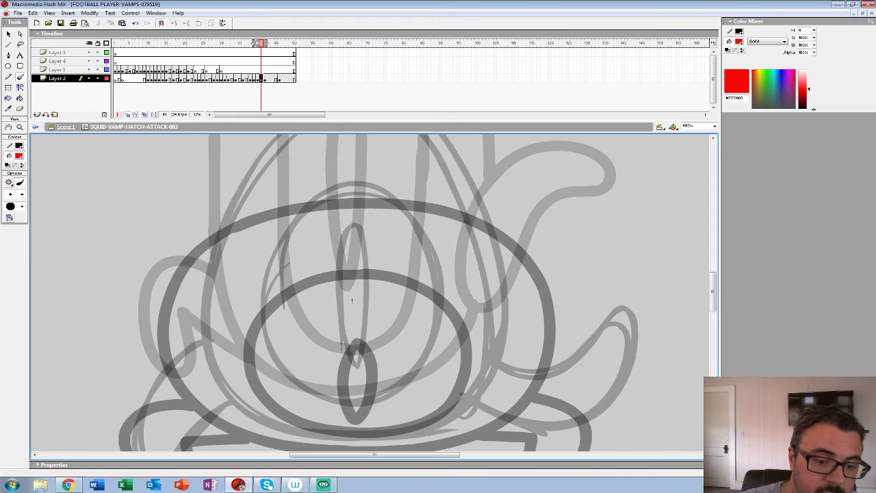
pyautogui.click(21, 194)
pyautogui.click(14, 290)
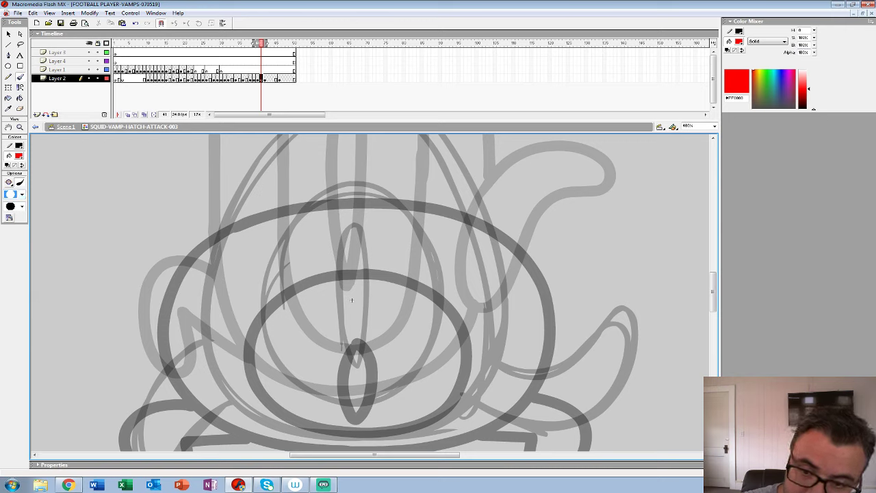
pyautogui.moveTo(278, 148)
pyautogui.mouseDown()
pyautogui.moveTo(241, 194)
pyautogui.moveTo(208, 268)
pyautogui.mouseUp()
pyautogui.hotkey('ctrl', 'z')
pyautogui.click(18, 156)
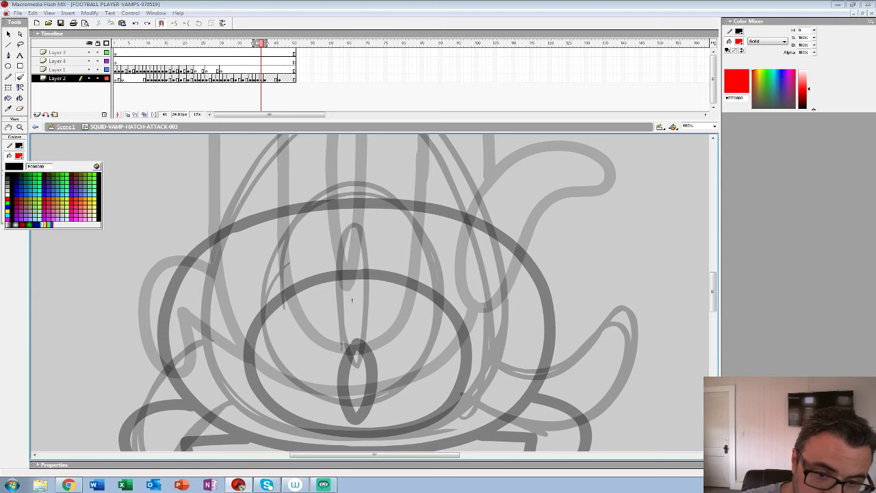
pyautogui.click(8, 173)
pyautogui.moveTo(273, 155)
pyautogui.mouseDown()
pyautogui.moveTo(235, 205)
pyautogui.moveTo(209, 279)
pyautogui.moveTo(208, 346)
pyautogui.moveTo(229, 395)
pyautogui.moveTo(282, 430)
pyautogui.mouseUp()
pyautogui.moveTo(351, 300); pyautogui.dragTo(257, 348)
pyautogui.moveTo(184, 199)
pyautogui.mouseDown()
pyautogui.moveTo(212, 174)
pyautogui.moveTo(275, 156)
pyautogui.moveTo(325, 175)
pyautogui.moveTo(363, 219)
pyautogui.moveTo(390, 276)
pyautogui.moveTo(409, 399)
pyautogui.mouseUp()
# - Ink the oval eye and the slit pupil inside the body on frame 41
pyautogui.scroll(-3, 247, 190)
pyautogui.moveTo(403, 236)
pyautogui.mouseDown()
pyautogui.moveTo(367, 295)
pyautogui.moveTo(339, 313)
pyautogui.moveTo(296, 327)
pyautogui.moveTo(182, 320)
pyautogui.mouseUp()
pyautogui.moveTo(247, 190)
pyautogui.mouseDown()
pyautogui.moveTo(251, 235)
pyautogui.moveTo(283, 284)
pyautogui.moveTo(306, 284)
pyautogui.mouseUp()
pyautogui.moveTo(329, 171)
pyautogui.mouseDown()
pyautogui.moveTo(290, 168)
pyautogui.moveTo(222, 299)
pyautogui.moveTo(322, 383)
pyautogui.moveTo(392, 296)
pyautogui.moveTo(352, 197)
pyautogui.moveTo(328, 170)
pyautogui.mouseUp()
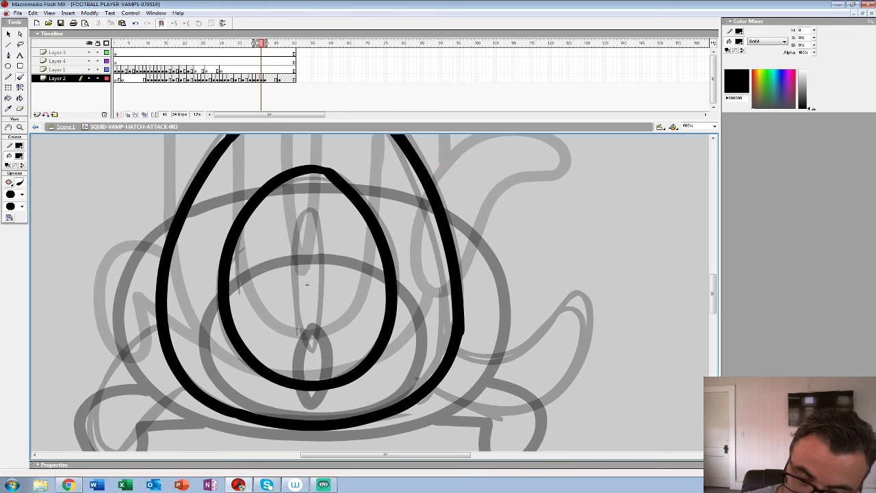
pyautogui.moveTo(302, 214)
pyautogui.mouseDown()
pyautogui.moveTo(306, 343)
pyautogui.moveTo(321, 254)
pyautogui.moveTo(308, 211)
pyautogui.mouseUp()
# - Ink the upturned right tentacle and the drooping left tentacle on frame 41
pyautogui.moveTo(307, 284)
pyautogui.mouseDown()
pyautogui.moveTo(257, 266)
pyautogui.moveTo(166, 209)
pyautogui.mouseUp()
pyautogui.moveTo(287, 316)
pyautogui.mouseDown()
pyautogui.moveTo(307, 328)
pyautogui.moveTo(398, 328)
pyautogui.moveTo(455, 238)
pyautogui.moveTo(419, 232)
pyautogui.moveTo(325, 271)
pyautogui.mouseUp()
pyautogui.moveTo(166, 209)
pyautogui.mouseDown()
pyautogui.moveTo(248, 186)
pyautogui.moveTo(502, 188)
pyautogui.mouseUp()
pyautogui.moveTo(373, 296)
pyautogui.mouseDown()
pyautogui.moveTo(303, 367)
pyautogui.moveTo(281, 333)
pyautogui.moveTo(314, 266)
pyautogui.moveTo(353, 232)
pyautogui.mouseUp()
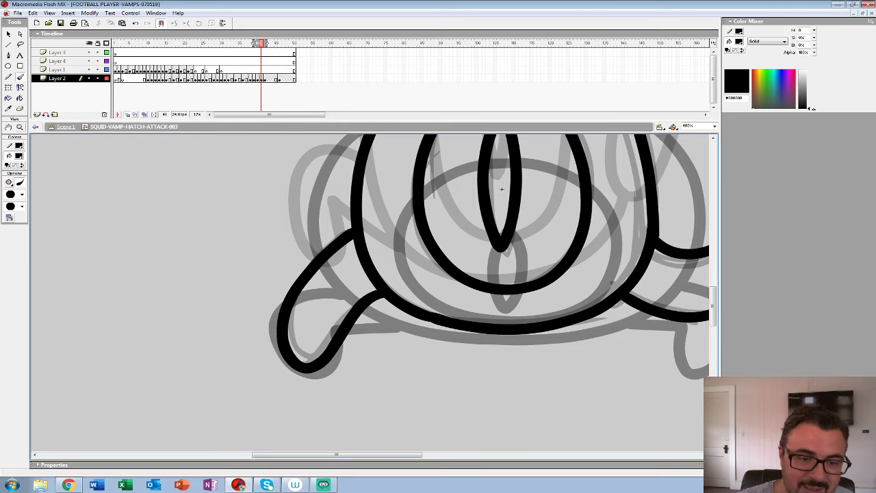
# - Play back the animation and step through the frames around frame 41 to check the new in-between
pyautogui.press('z')
pyautogui.keyDown('alt'); pyautogui.click(502, 189); pyautogui.keyUp('alt')
pyautogui.keyDown('alt'); pyautogui.click(415, 265); pyautogui.keyUp('alt')
pyautogui.keyDown('alt'); pyautogui.click(360, 301); pyautogui.keyUp('alt')
pyautogui.press('Return')
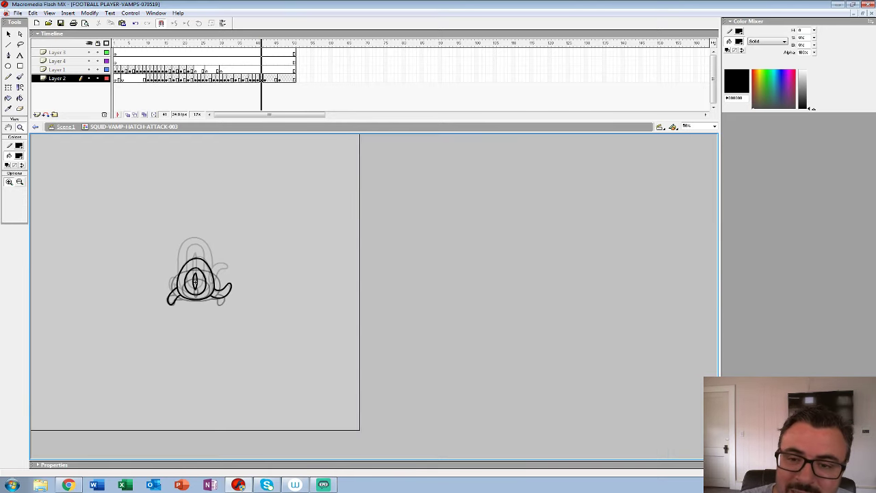
pyautogui.press('.')
pyautogui.press('.')
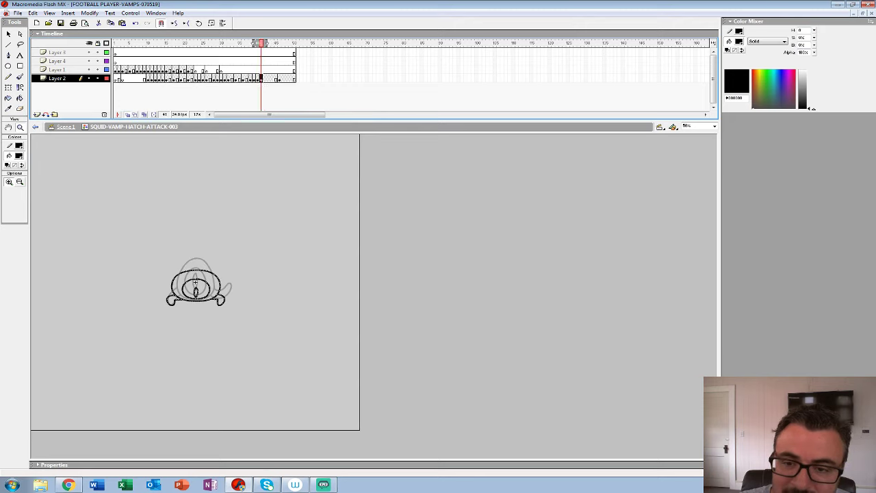
pyautogui.press('Return')
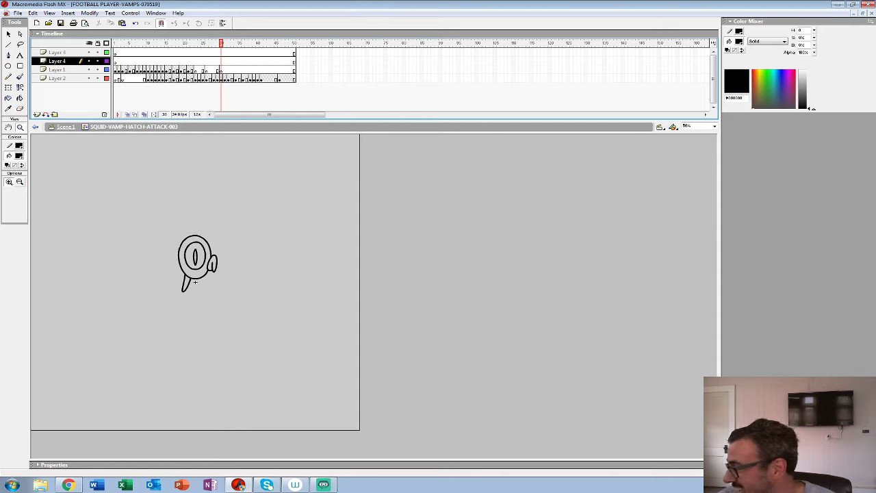
pyautogui.press('Return')
# - Insert blank keyframes on Layer 2 from frame 42 onward for the in-betweens leading to the idle pose
pyautogui.press(',')
pyautogui.press(',')
pyautogui.press('Down')
pyautogui.press('Down')
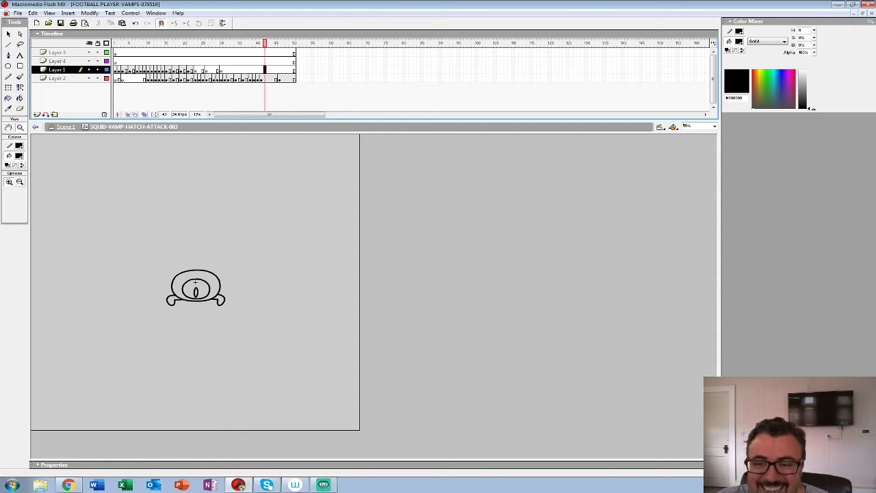
pyautogui.press('.')
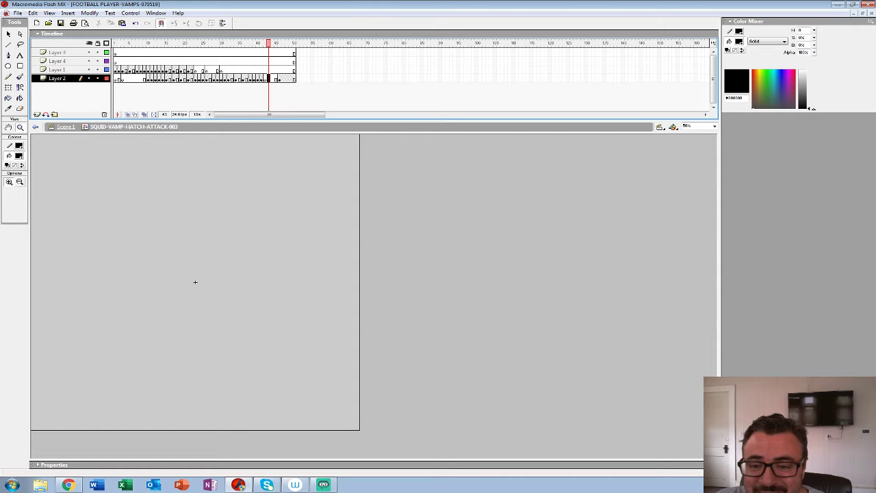
pyautogui.press('.')
pyautogui.press(',')
pyautogui.press(',')
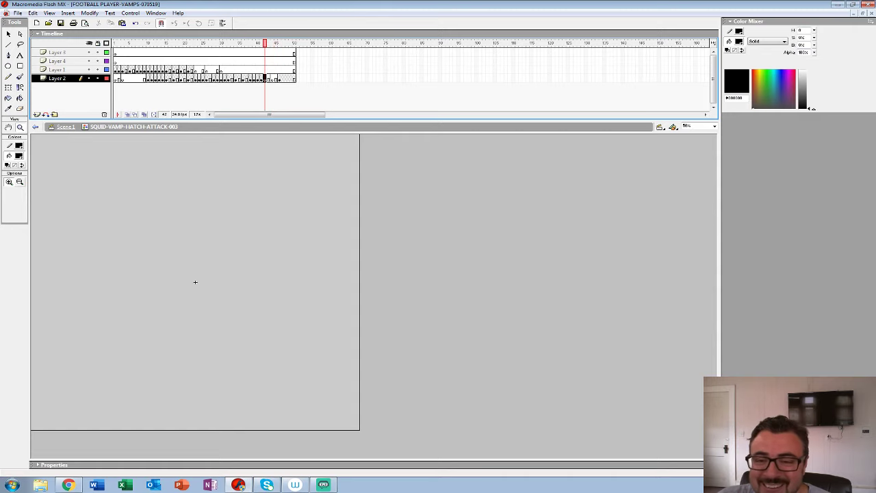
# - Set the onion skin range around frame 42 to span from the squashed pose to the colored idle pose
pyautogui.hotkey('alt', 'shift', 'o')
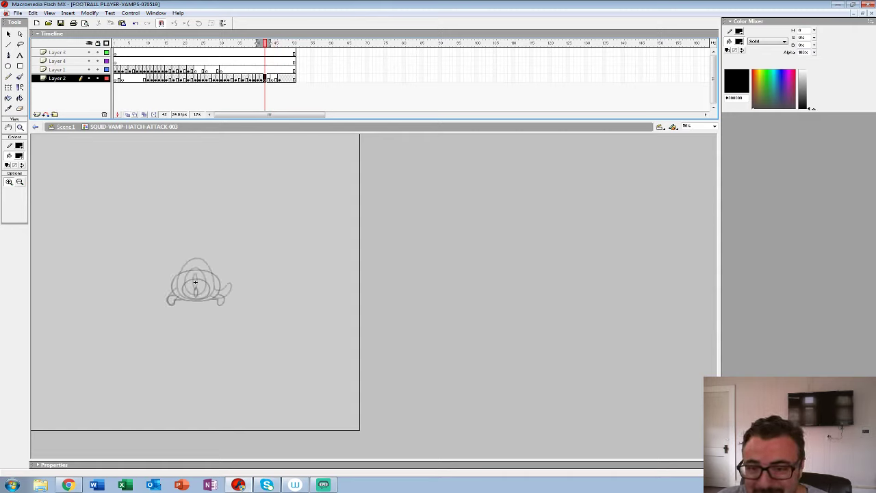
pyautogui.hotkey('alt', 'shift', 'o')
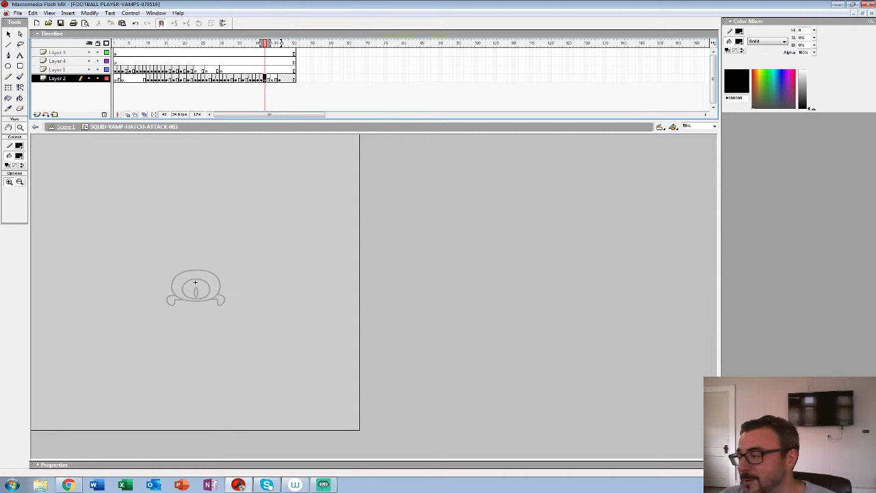
pyautogui.moveTo(281, 43); pyautogui.dragTo(279, 44)
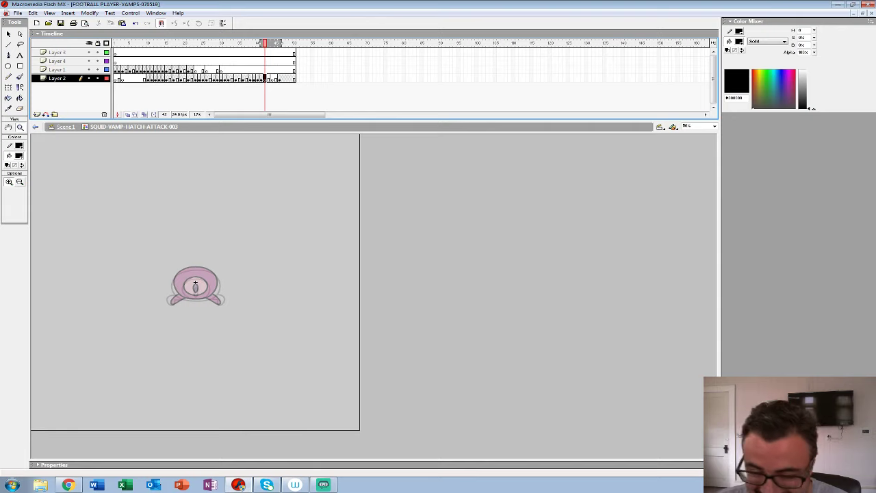
# - Ink the eye outline and slit pupil on frame 42, midway between the squashed and idle poses
pyautogui.click(196, 284)
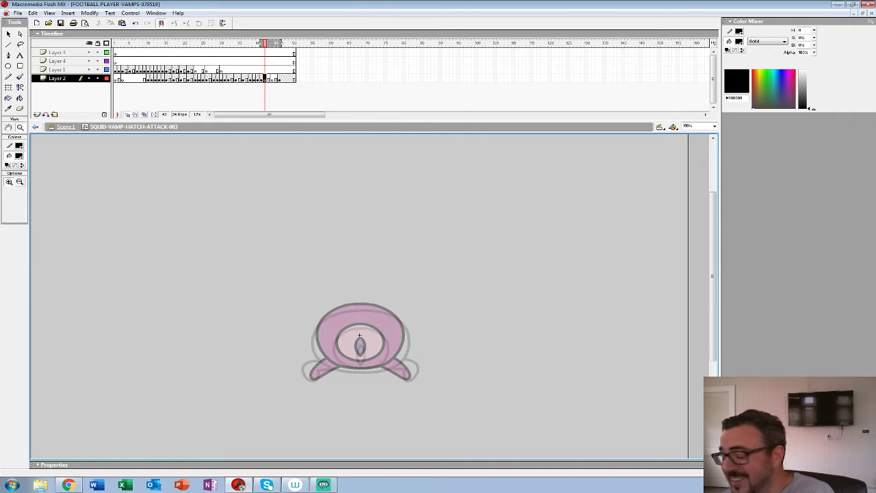
pyautogui.click(359, 335)
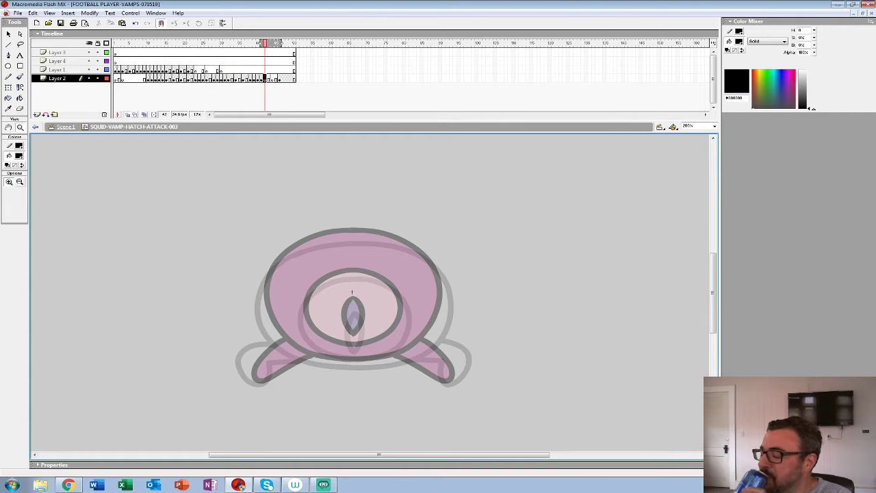
pyautogui.click(351, 292)
pyautogui.scroll(-3, 354, 260)
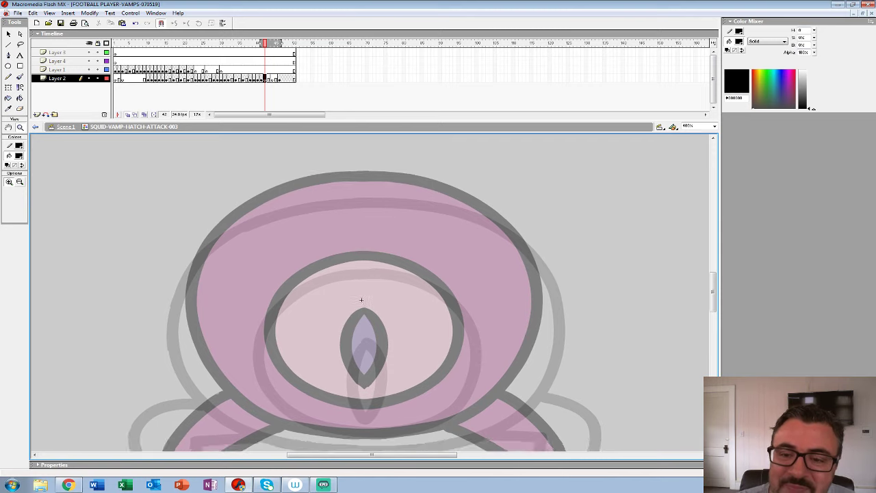
pyautogui.press('b')
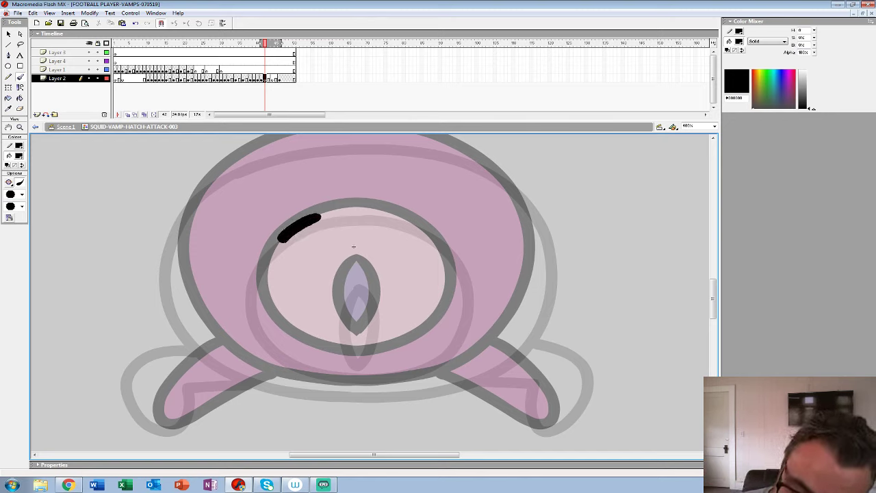
pyautogui.hotkey('ctrl', 'z')
pyautogui.moveTo(351, 210)
pyautogui.mouseDown()
pyautogui.moveTo(286, 232)
pyautogui.moveTo(258, 284)
pyautogui.moveTo(260, 314)
pyautogui.moveTo(280, 342)
pyautogui.moveTo(333, 363)
pyautogui.mouseUp()
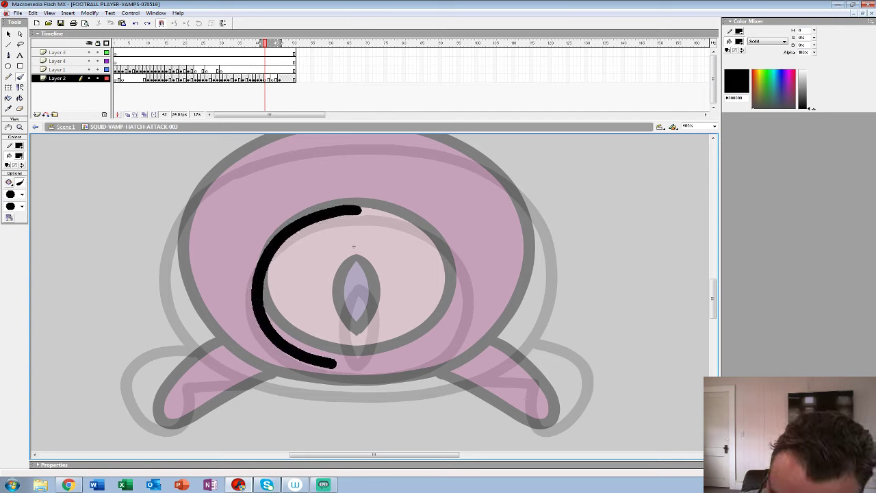
pyautogui.moveTo(452, 320)
pyautogui.mouseDown()
pyautogui.moveTo(460, 291)
pyautogui.moveTo(436, 238)
pyautogui.moveTo(356, 208)
pyautogui.mouseUp()
pyautogui.moveTo(344, 291)
pyautogui.mouseDown()
pyautogui.moveTo(353, 346)
pyautogui.moveTo(377, 311)
pyautogui.moveTo(359, 278)
pyautogui.moveTo(279, 293)
pyautogui.mouseUp()
# - Ink the wide oval body outline on frame 42 between the two onion-skinned poses, redrawing the misplaced strokes
pyautogui.moveTo(282, 182)
pyautogui.mouseDown()
pyautogui.moveTo(328, 184)
pyautogui.moveTo(409, 212)
pyautogui.moveTo(463, 272)
pyautogui.moveTo(457, 350)
pyautogui.moveTo(419, 403)
pyautogui.moveTo(370, 428)
pyautogui.moveTo(288, 431)
pyautogui.mouseUp()
pyautogui.hotkey('ctrl', 'z')
pyautogui.moveTo(280, 182)
pyautogui.mouseDown()
pyautogui.moveTo(356, 188)
pyautogui.moveTo(399, 206)
pyautogui.moveTo(435, 235)
pyautogui.moveTo(459, 273)
pyautogui.moveTo(466, 324)
pyautogui.moveTo(453, 365)
pyautogui.moveTo(412, 407)
pyautogui.moveTo(338, 431)
pyautogui.mouseUp()
pyautogui.moveTo(280, 293); pyautogui.dragTo(359, 269)
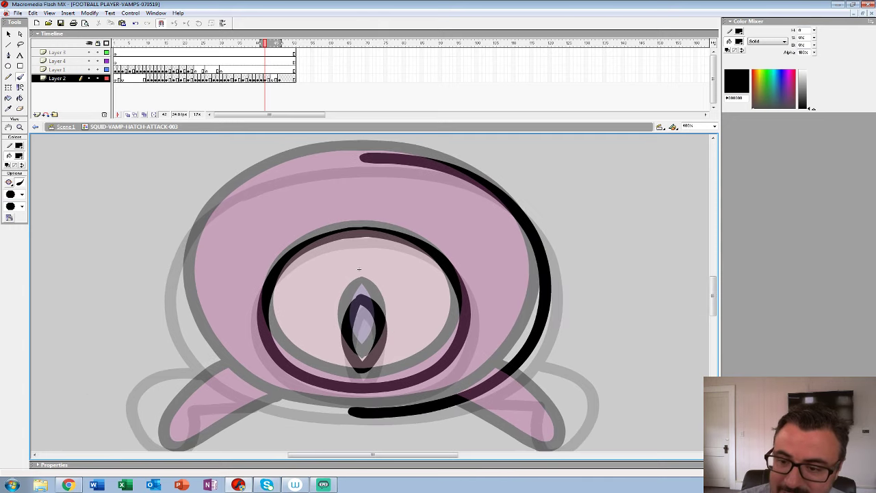
pyautogui.hotkey('ctrl', 'z')
pyautogui.moveTo(353, 159)
pyautogui.mouseDown()
pyautogui.moveTo(238, 188)
pyautogui.moveTo(198, 223)
pyautogui.moveTo(180, 282)
pyautogui.moveTo(201, 349)
pyautogui.mouseUp()
pyautogui.hotkey('ctrl', 'z')
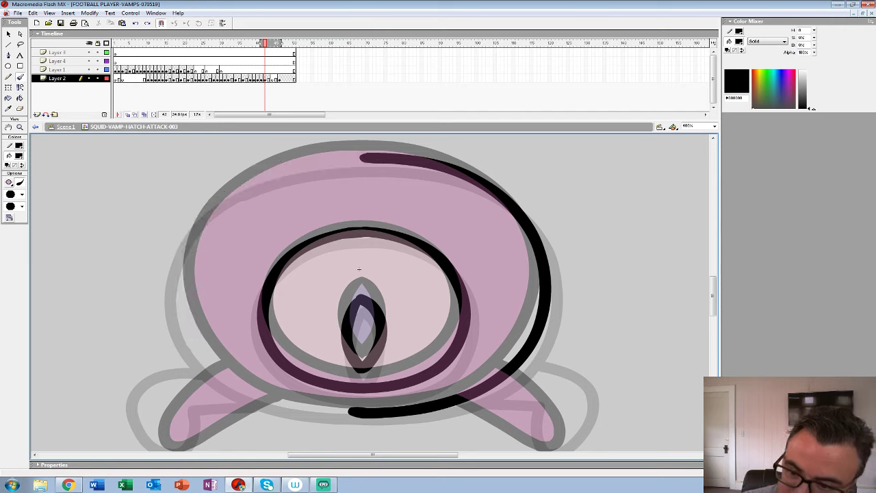
pyautogui.moveTo(342, 159)
pyautogui.mouseDown()
pyautogui.moveTo(274, 169)
pyautogui.moveTo(231, 190)
pyautogui.moveTo(191, 235)
pyautogui.moveTo(179, 275)
pyautogui.moveTo(195, 342)
pyautogui.moveTo(263, 397)
pyautogui.mouseUp()
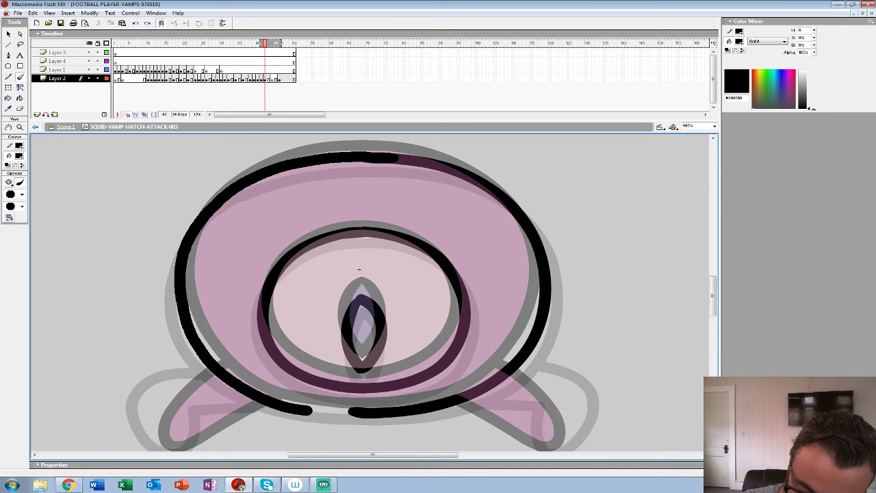
pyautogui.moveTo(346, 413)
pyautogui.mouseDown()
pyautogui.moveTo(369, 410)
pyautogui.moveTo(525, 295)
pyautogui.mouseUp()
# - Ink the left and right tentacles on frame 42, undoing the misplaced left strokes
pyautogui.moveTo(380, 256)
pyautogui.mouseDown()
pyautogui.moveTo(328, 263)
pyautogui.moveTo(306, 293)
pyautogui.moveTo(318, 330)
pyautogui.moveTo(361, 312)
pyautogui.mouseUp()
pyautogui.hotkey('ctrl', 'z')
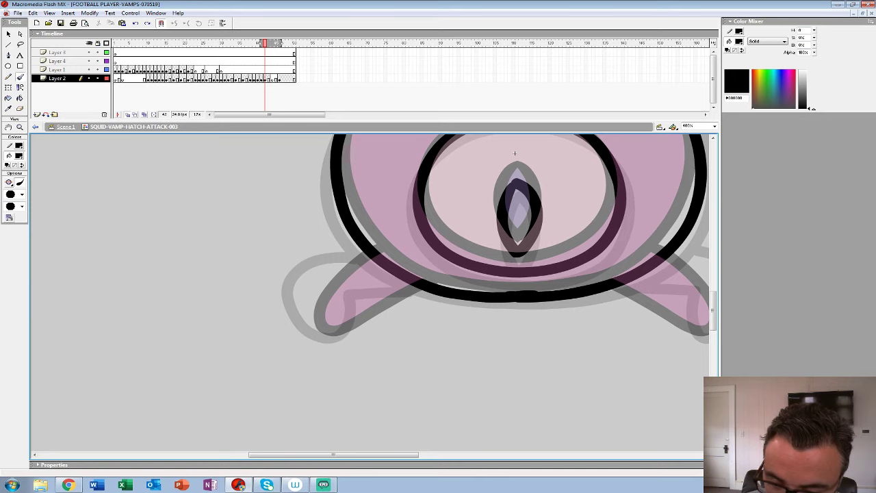
pyautogui.moveTo(377, 255)
pyautogui.mouseDown()
pyautogui.moveTo(309, 278)
pyautogui.moveTo(320, 336)
pyautogui.moveTo(413, 286)
pyautogui.mouseUp()
pyautogui.hotkey('ctrl', 'z')
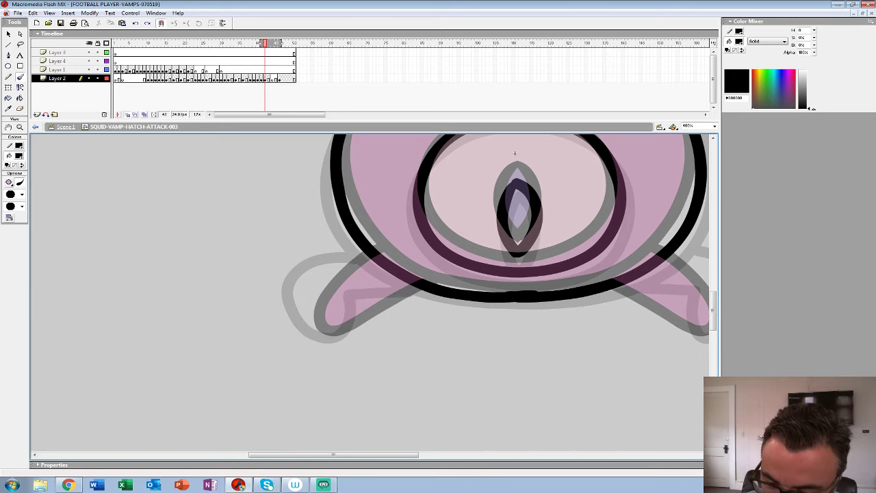
pyautogui.moveTo(350, 259)
pyautogui.mouseDown()
pyautogui.moveTo(309, 326)
pyautogui.moveTo(419, 286)
pyautogui.moveTo(243, 289)
pyautogui.mouseUp()
pyautogui.moveTo(338, 156); pyautogui.dragTo(161, 132)
pyautogui.moveTo(270, 260)
pyautogui.mouseDown()
pyautogui.moveTo(360, 310)
pyautogui.moveTo(377, 293)
pyautogui.moveTo(374, 270)
pyautogui.moveTo(327, 221)
pyautogui.mouseUp()
pyautogui.moveTo(161, 134); pyautogui.dragTo(380, 210)
# - Ink the eye outline and slit pupil on frame 44 between the frame 42 drawing and the idle pose
pyautogui.press('.')
pyautogui.press('.')
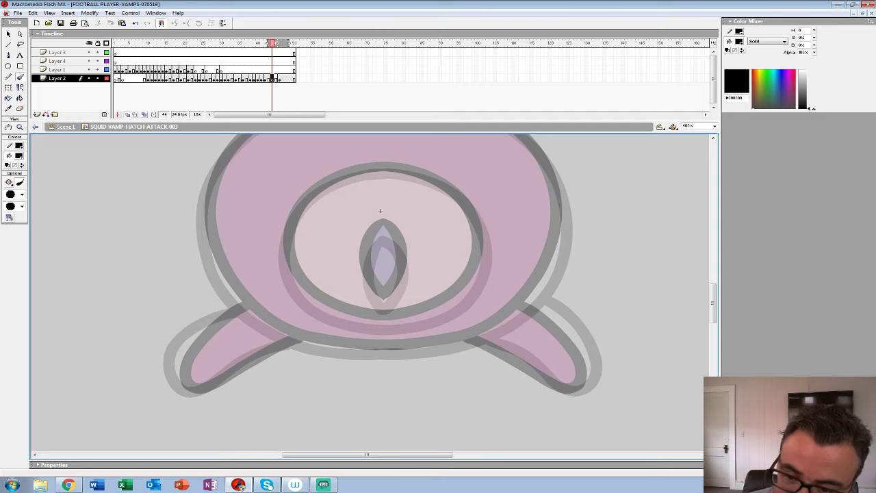
pyautogui.moveTo(317, 190)
pyautogui.mouseDown()
pyautogui.moveTo(289, 240)
pyautogui.moveTo(293, 266)
pyautogui.moveTo(334, 311)
pyautogui.mouseUp()
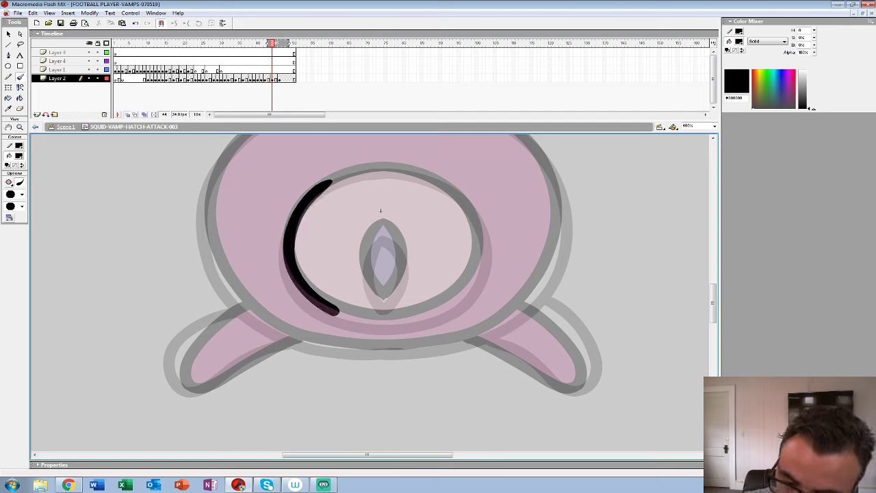
pyautogui.hotkey('ctrl', 'z')
pyautogui.moveTo(334, 180)
pyautogui.mouseDown()
pyautogui.moveTo(293, 218)
pyautogui.moveTo(286, 244)
pyautogui.moveTo(291, 272)
pyautogui.moveTo(336, 314)
pyautogui.mouseUp()
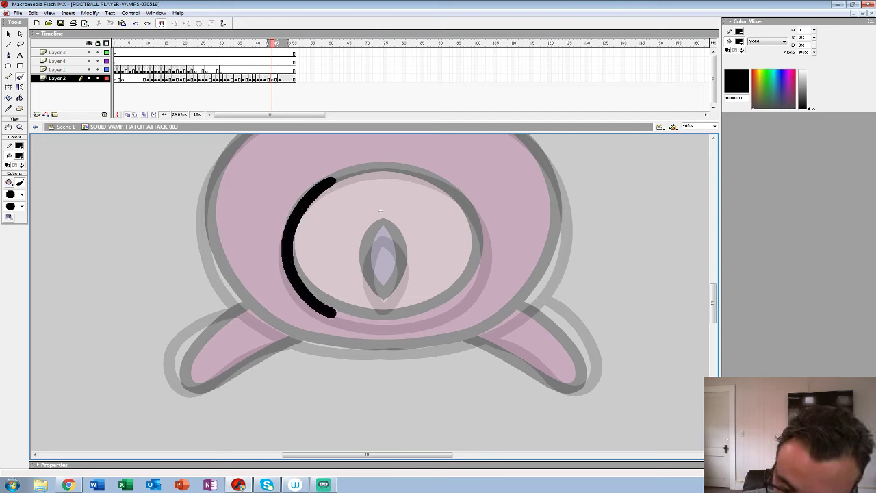
pyautogui.moveTo(425, 316)
pyautogui.mouseDown()
pyautogui.moveTo(468, 287)
pyautogui.moveTo(481, 260)
pyautogui.moveTo(482, 236)
pyautogui.moveTo(456, 197)
pyautogui.mouseUp()
pyautogui.moveTo(377, 168); pyautogui.dragTo(334, 179)
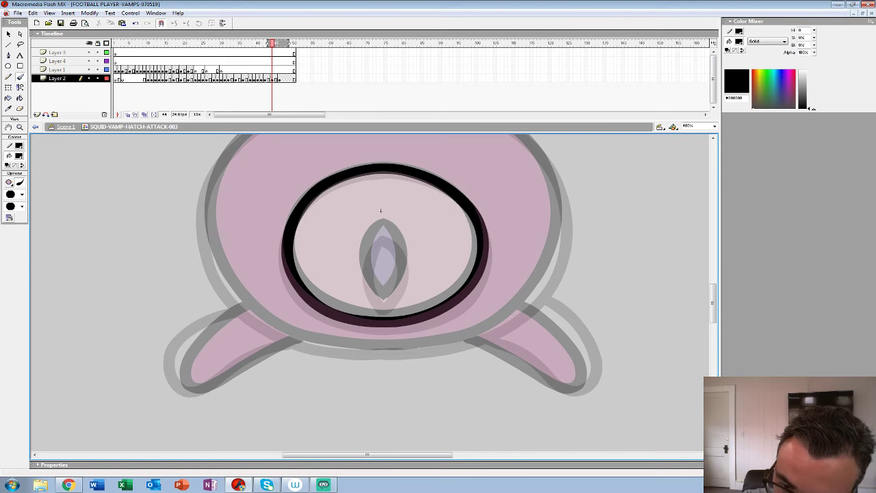
pyautogui.moveTo(381, 211)
pyautogui.mouseDown()
pyautogui.moveTo(281, 212)
pyautogui.moveTo(268, 261)
pyautogui.moveTo(280, 306)
pyautogui.moveTo(301, 268)
pyautogui.mouseUp()
pyautogui.moveTo(281, 212)
pyautogui.mouseDown()
pyautogui.moveTo(308, 260)
pyautogui.moveTo(255, 264)
pyautogui.mouseUp()
# - Ink the right half of the body outline on frame 44, undoing the misplaced stroke
pyautogui.moveTo(275, 144)
pyautogui.mouseDown()
pyautogui.moveTo(342, 161)
pyautogui.moveTo(410, 202)
pyautogui.moveTo(439, 280)
pyautogui.moveTo(406, 356)
pyautogui.moveTo(339, 398)
pyautogui.moveTo(266, 404)
pyautogui.moveTo(369, 401)
pyautogui.mouseUp()
pyautogui.moveTo(333, 142)
pyautogui.mouseDown()
pyautogui.moveTo(246, 168)
pyautogui.moveTo(208, 199)
pyautogui.moveTo(182, 268)
pyautogui.moveTo(197, 322)
pyautogui.moveTo(236, 371)
pyautogui.moveTo(296, 399)
pyautogui.moveTo(366, 404)
pyautogui.moveTo(383, 422)
pyautogui.mouseUp()
pyautogui.hotkey('ctrl', 'z')
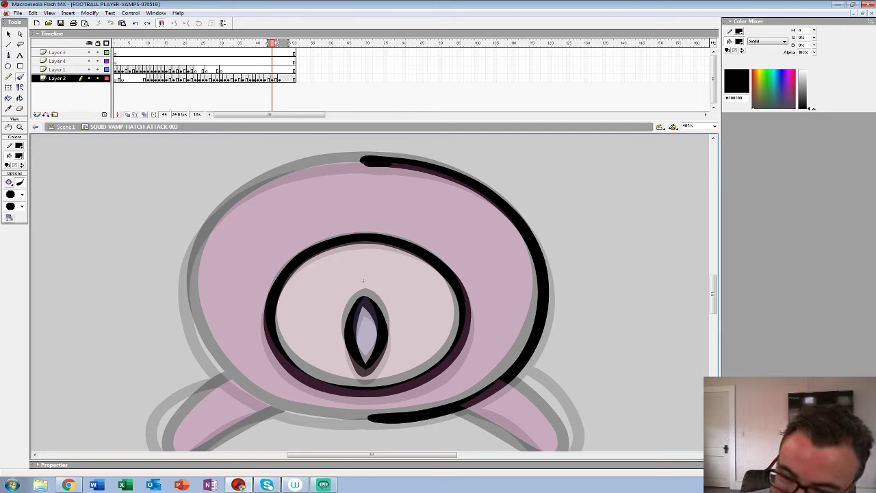
# - Ink the squid's body outline and both tentacles in black on frame 44 of Layer 2, tracing the onion-skin guides
pyautogui.moveTo(356, 162)
pyautogui.mouseDown()
pyautogui.moveTo(325, 162)
pyautogui.moveTo(378, 164)
pyautogui.moveTo(260, 186)
pyautogui.moveTo(194, 245)
pyautogui.moveTo(180, 304)
pyautogui.moveTo(208, 357)
pyautogui.moveTo(259, 401)
pyautogui.moveTo(320, 422)
pyautogui.moveTo(383, 421)
pyautogui.mouseUp()
pyautogui.hotkey('ctrl', 'z')
pyautogui.moveTo(362, 280)
pyautogui.mouseDown()
pyautogui.moveTo(267, 245)
pyautogui.moveTo(185, 181)
pyautogui.mouseUp()
pyautogui.moveTo(308, 319)
pyautogui.mouseDown()
pyautogui.moveTo(381, 362)
pyautogui.moveTo(391, 328)
pyautogui.moveTo(343, 275)
pyautogui.mouseUp()
pyautogui.moveTo(185, 182)
pyautogui.mouseDown()
pyautogui.moveTo(455, 160)
pyautogui.moveTo(555, 141)
pyautogui.mouseUp()
pyautogui.moveTo(409, 240)
pyautogui.mouseDown()
pyautogui.moveTo(356, 277)
pyautogui.moveTo(350, 305)
pyautogui.moveTo(369, 321)
pyautogui.moveTo(466, 271)
pyautogui.mouseUp()
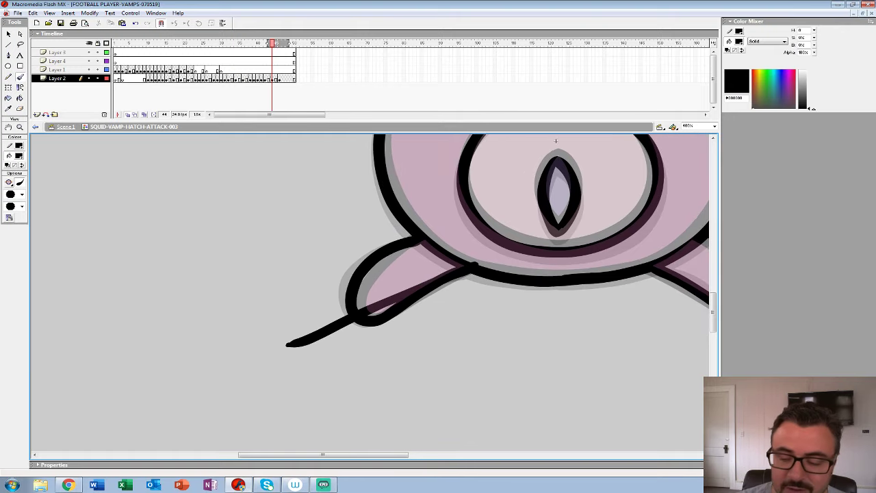
pyautogui.moveTo(556, 141); pyautogui.dragTo(397, 183)
# - Play back the hatch animation with the whole squid in view to check the inked motion
pyautogui.press('z')
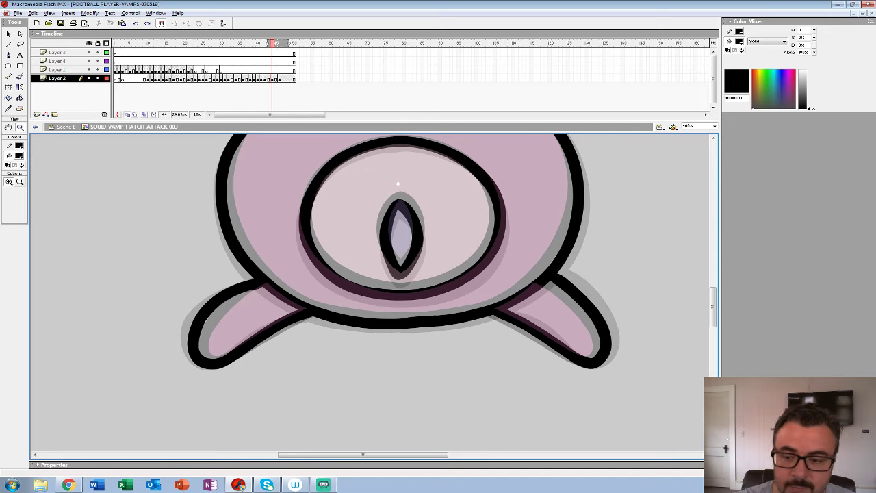
pyautogui.keyDown('alt'); pyautogui.click(398, 183); pyautogui.keyUp('alt')
pyautogui.keyDown('alt'); pyautogui.click(397, 184); pyautogui.keyUp('alt')
pyautogui.keyDown('alt'); pyautogui.click(195, 281); pyautogui.keyUp('alt')
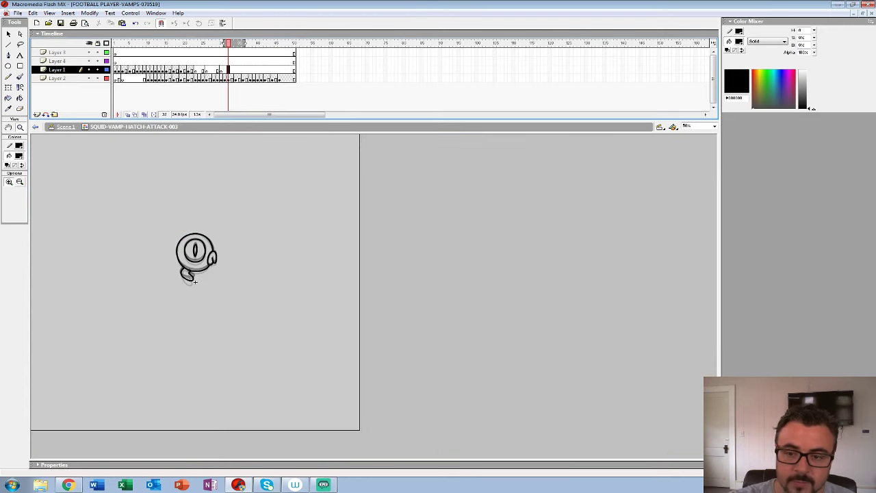
pyautogui.press('Return')
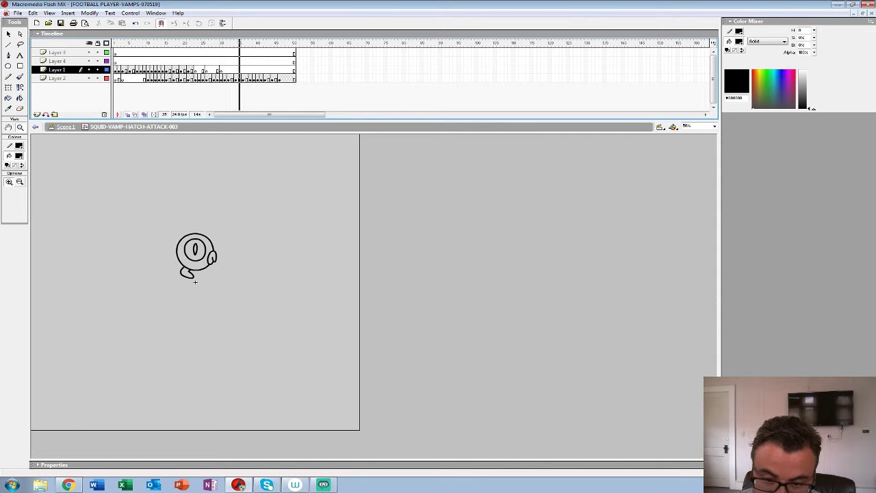
pyautogui.press('Return')
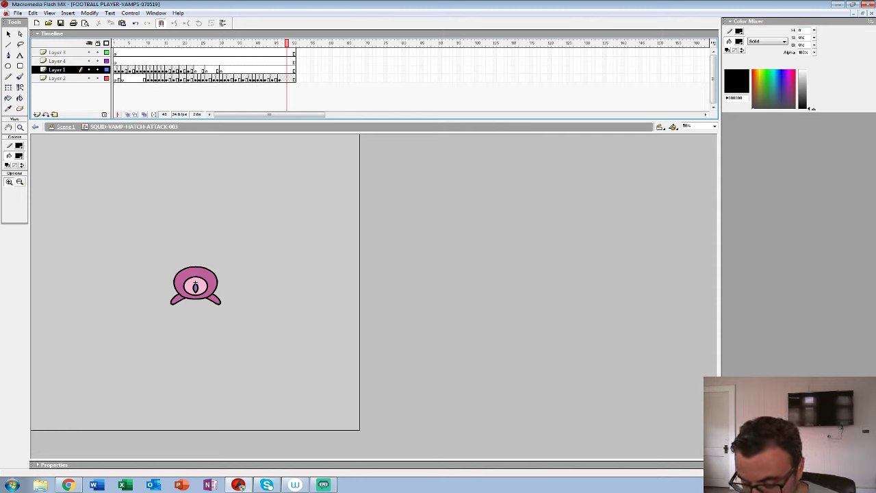
# - Sample the magenta body colour from the coloured drawing on frame 22 as the fill colour
pyautogui.press(',')
pyautogui.press(',')
pyautogui.press(',')
pyautogui.press(',')
pyautogui.press(',')
pyautogui.press(',')
pyautogui.press(',')
pyautogui.press(',')
pyautogui.press(',')
pyautogui.press(',')
pyautogui.press(',')
pyautogui.press(',')
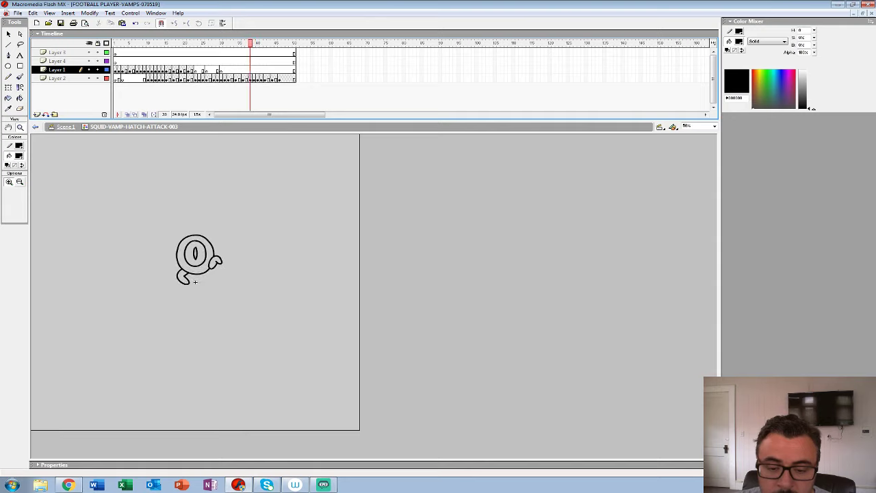
pyautogui.press(',')
pyautogui.press(',')
pyautogui.press(',')
pyautogui.press(',')
pyautogui.press(',')
pyautogui.press(',')
pyautogui.press(',')
pyautogui.press(',')
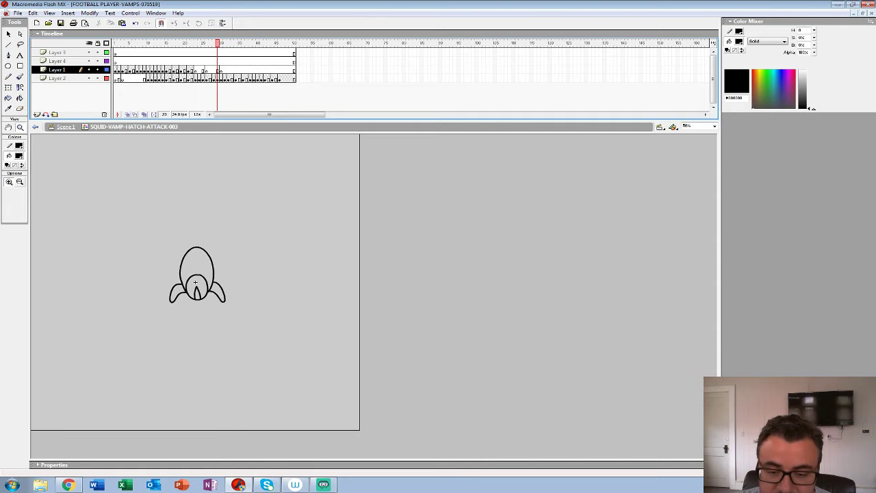
pyautogui.press(',')
pyautogui.press(',')
pyautogui.press(',')
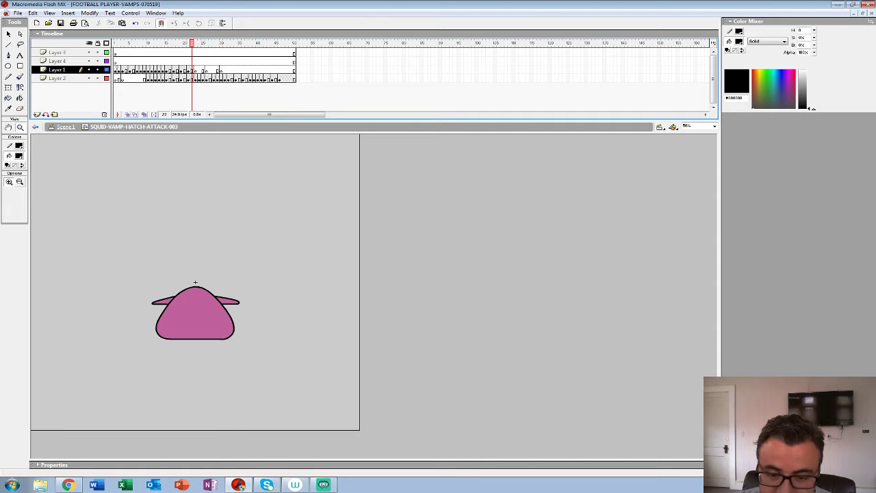
pyautogui.hotkey('ctrl', '1')
pyautogui.click(18, 155)
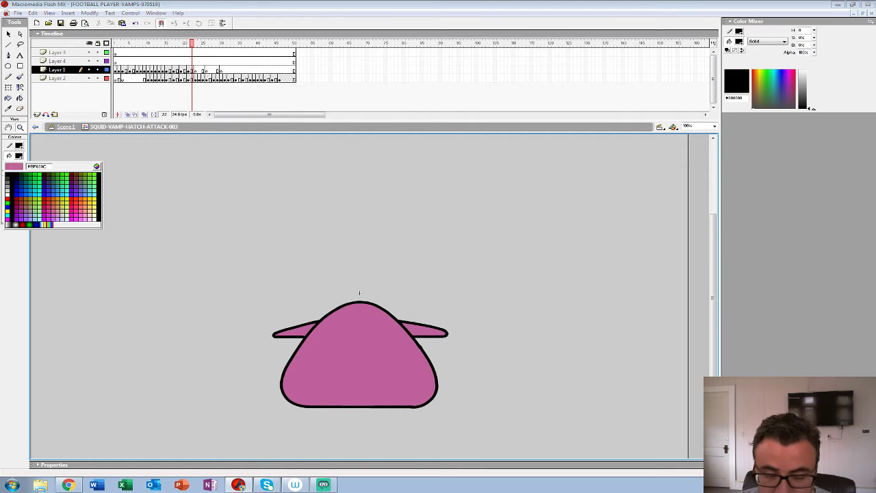
pyautogui.click(359, 293)
# - Fill the squid's body and tentacles with magenta on frames 23 to 25
pyautogui.press('.')
pyautogui.click(359, 293)
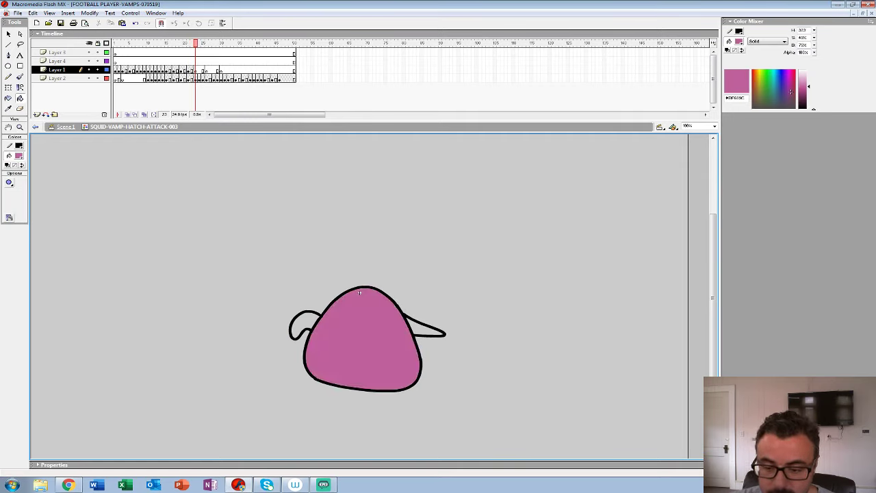
pyautogui.click(303, 321)
pyautogui.press('.')
pyautogui.click(359, 292)
pyautogui.click(305, 322)
pyautogui.click(421, 327)
pyautogui.press('.')
pyautogui.click(360, 293)
pyautogui.click(421, 327)
pyautogui.click(304, 322)
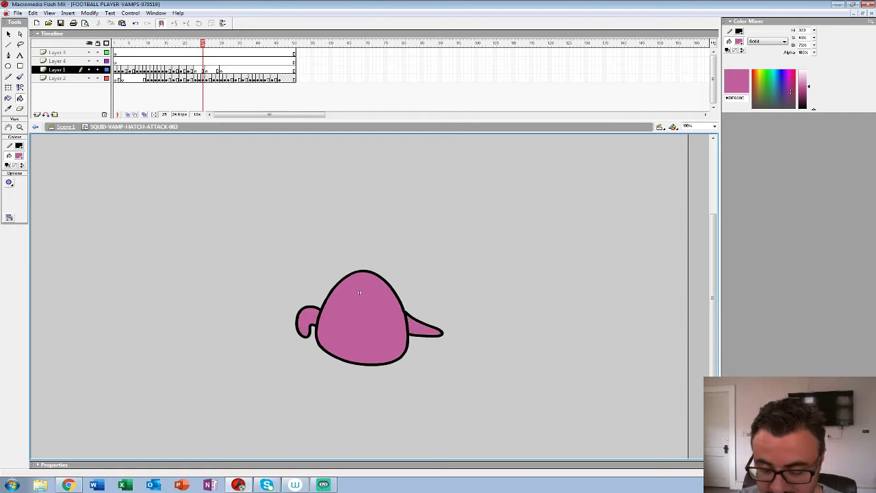
# - Fill the squid's body and tentacles with magenta on frames 26 to 29
pyautogui.press('.')
pyautogui.click(359, 293)
pyautogui.click(421, 327)
pyautogui.click(305, 322)
pyautogui.press('.')
pyautogui.press('.')
pyautogui.click(359, 293)
pyautogui.click(415, 321)
pyautogui.click(310, 319)
pyautogui.press('.')
pyautogui.click(359, 293)
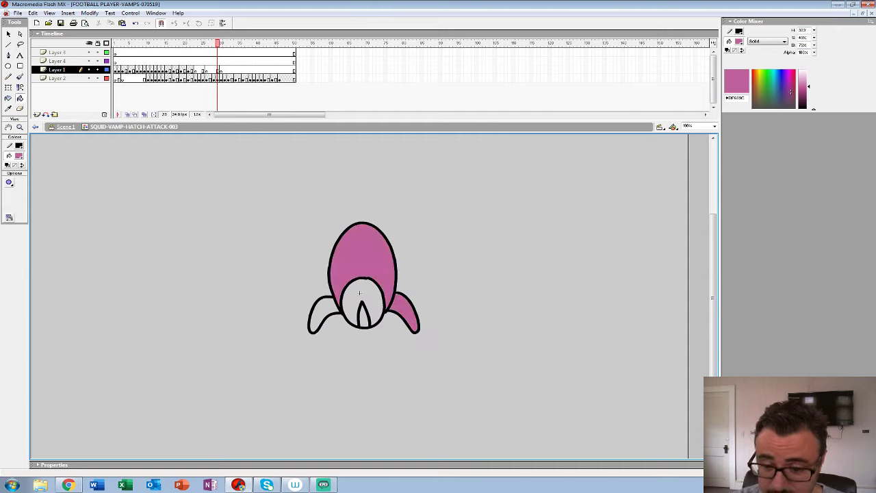
# - Fill the squid's body and tentacles with magenta on frames 30 to 32, leaving the eye unfilled
pyautogui.press('.')
pyautogui.click(359, 293)
pyautogui.click(417, 324)
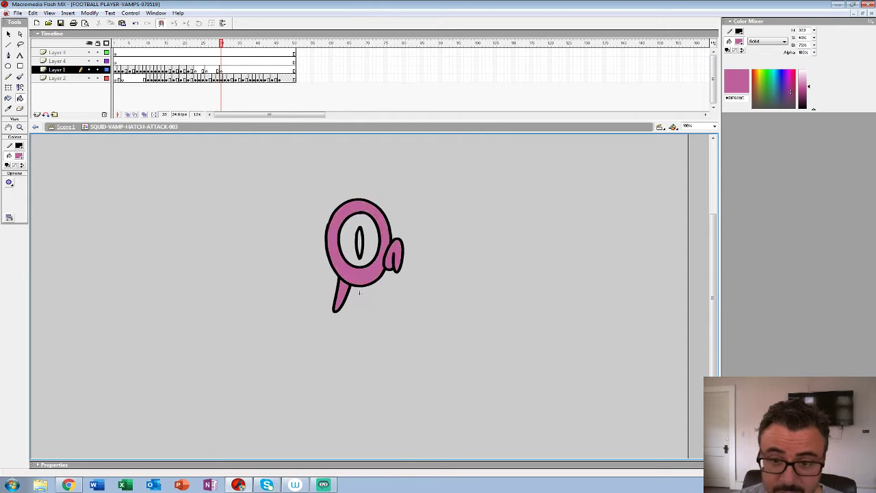
pyautogui.press('.')
pyautogui.click(343, 287)
pyautogui.click(358, 263)
pyautogui.click(393, 247)
pyautogui.press('.')
pyautogui.click(342, 280)
pyautogui.click(358, 261)
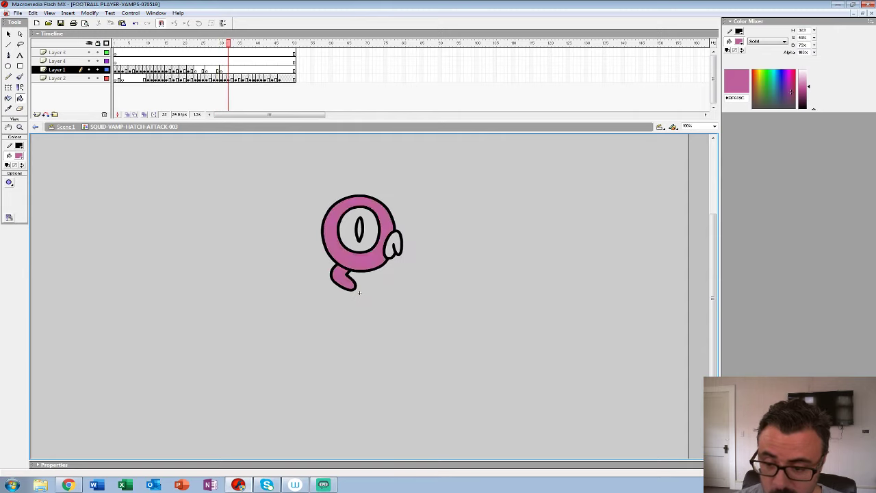
# - Fill the squid's body and tentacles with magenta on frames 33 to 36, leaving the eye unfilled
pyautogui.press('.')
pyautogui.click(359, 293)
pyautogui.click(359, 293)
pyautogui.click(394, 249)
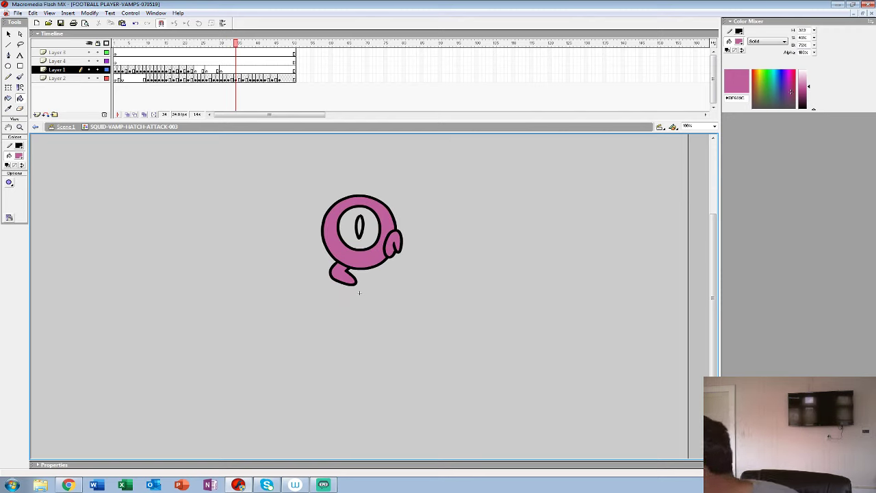
pyautogui.press('.')
pyautogui.click(359, 293)
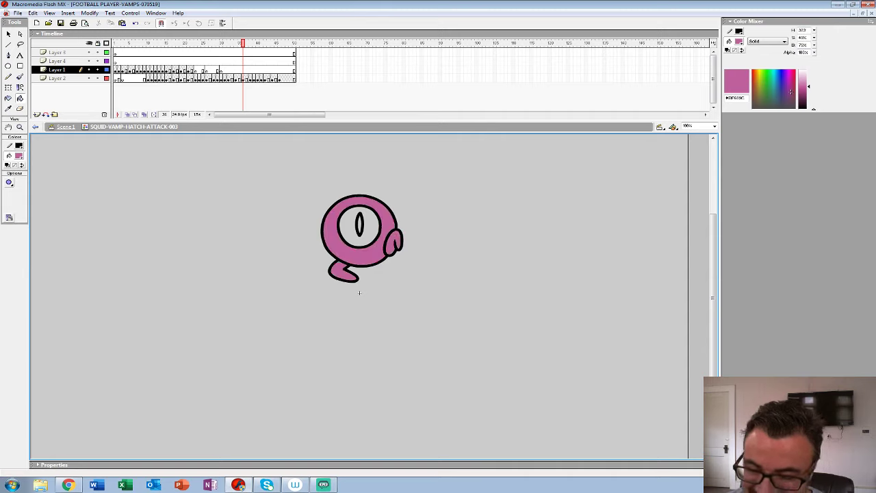
# - Fill the squid's body and tentacles with magenta on frames 37 to 40, leaving the eye unfilled
pyautogui.press('.')
pyautogui.click(400, 253)
pyautogui.click(335, 282)
pyautogui.click(360, 277)
pyautogui.press('.')
pyautogui.click(334, 271)
pyautogui.click(403, 266)
pyautogui.click(316, 295)
pyautogui.press('.')
pyautogui.click(414, 313)
pyautogui.click(386, 295)
pyautogui.click(314, 323)
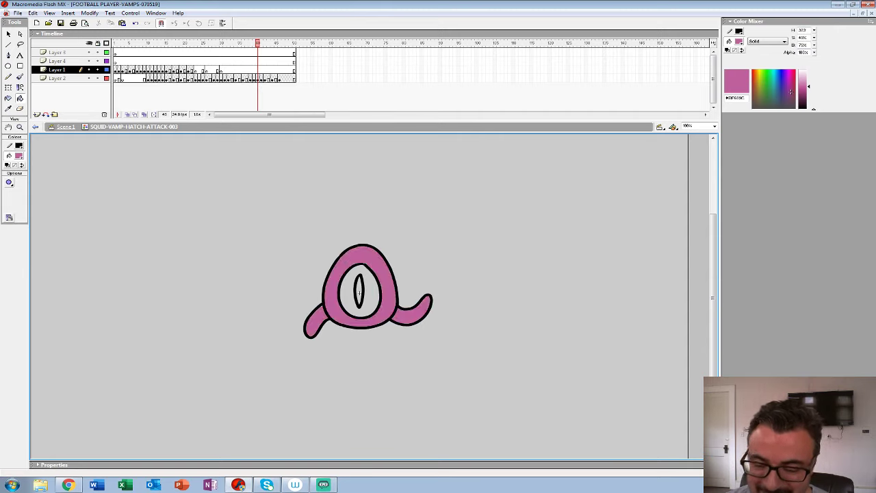
# - Fill the squid's body and tentacles with magenta on frames 41 to 45, leaving the eye unfilled
pyautogui.press(',')
pyautogui.press('.')
pyautogui.press('.')
pyautogui.click(359, 247)
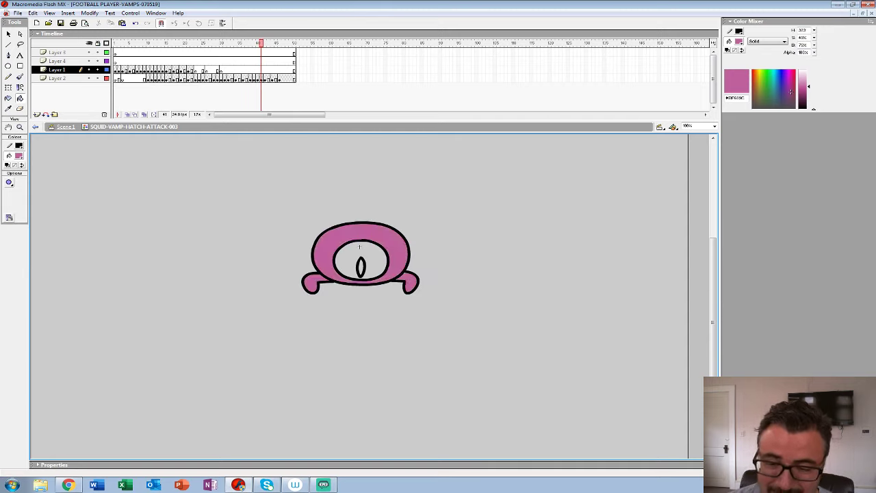
pyautogui.press('.')
pyautogui.click(359, 294)
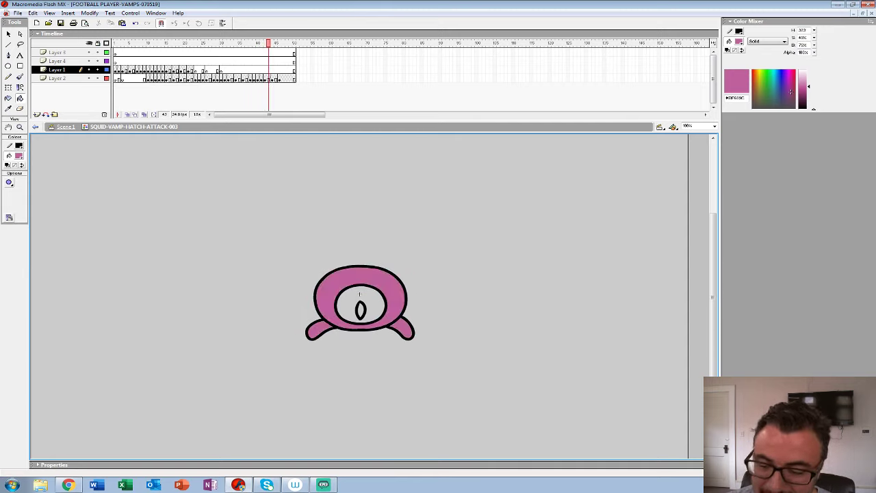
pyautogui.press('.')
pyautogui.click(359, 294)
pyautogui.press('.')
pyautogui.click(359, 294)
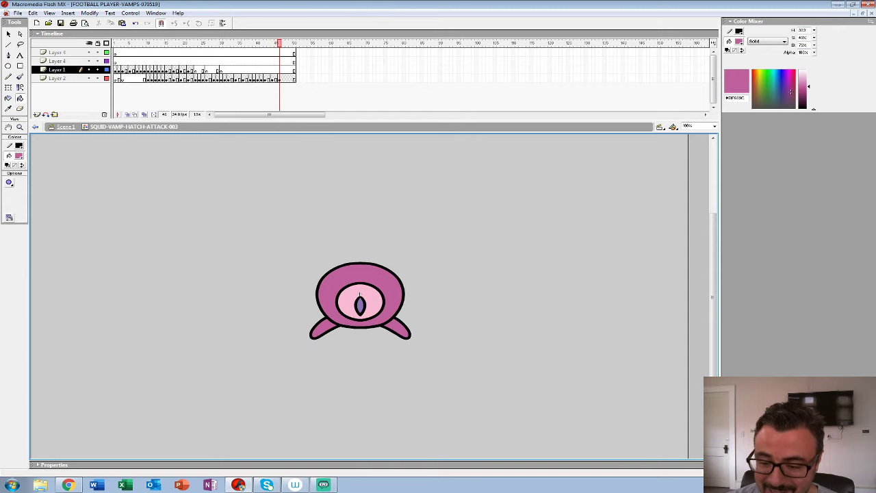
# - Sample the eye's light pink from frame 46 and fill the eye with it on frames 45 back to 40
pyautogui.click(19, 155)
pyautogui.click(359, 295)
pyautogui.press(',')
pyautogui.click(359, 294)
pyautogui.press(',')
pyautogui.press(',')
pyautogui.click(359, 294)
pyautogui.press(',')
pyautogui.press(',')
pyautogui.press(',')
pyautogui.press(',')
pyautogui.press(',')
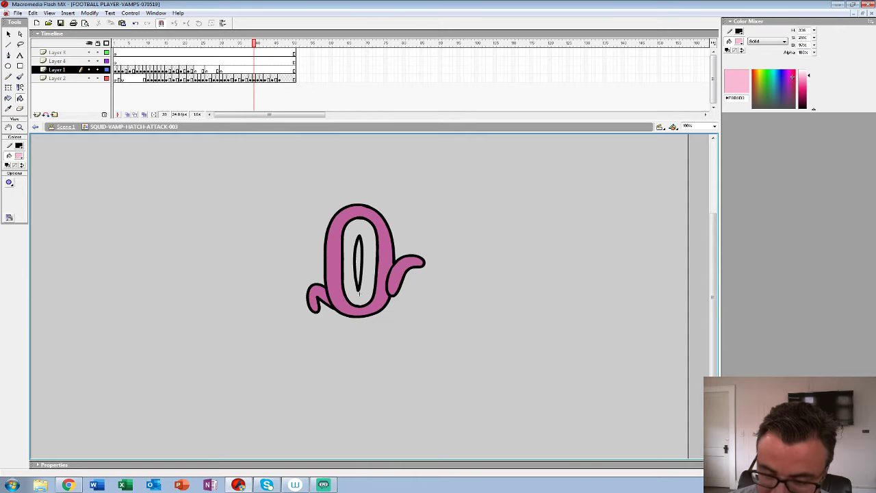
# - Fill the eye around the pupil with light pink on frames 39 back to 29
pyautogui.press(',')
pyautogui.press(',')
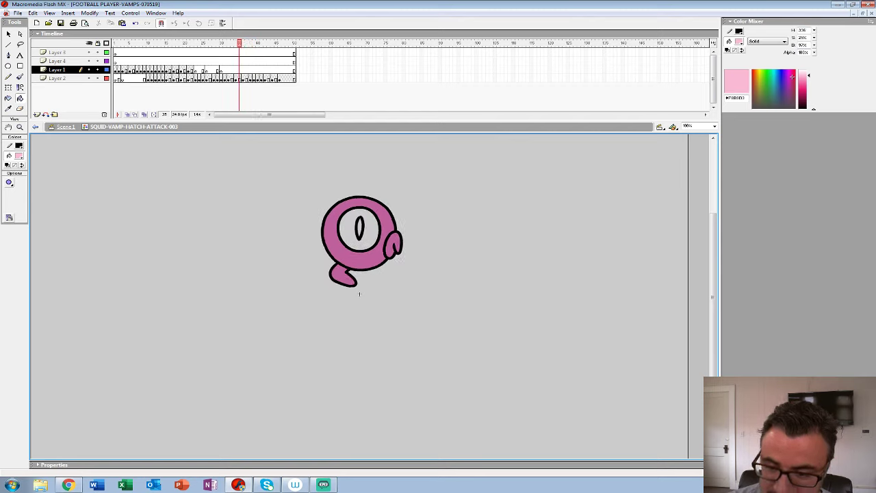
pyautogui.press(',')
pyautogui.press(',')
pyautogui.press(',')
pyautogui.press(',')
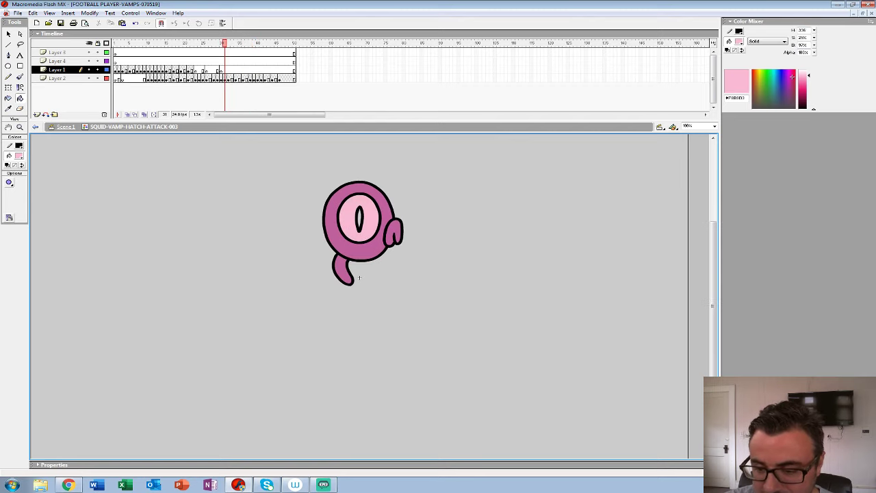
pyautogui.press(',')
pyautogui.press(',')
pyautogui.press(',')
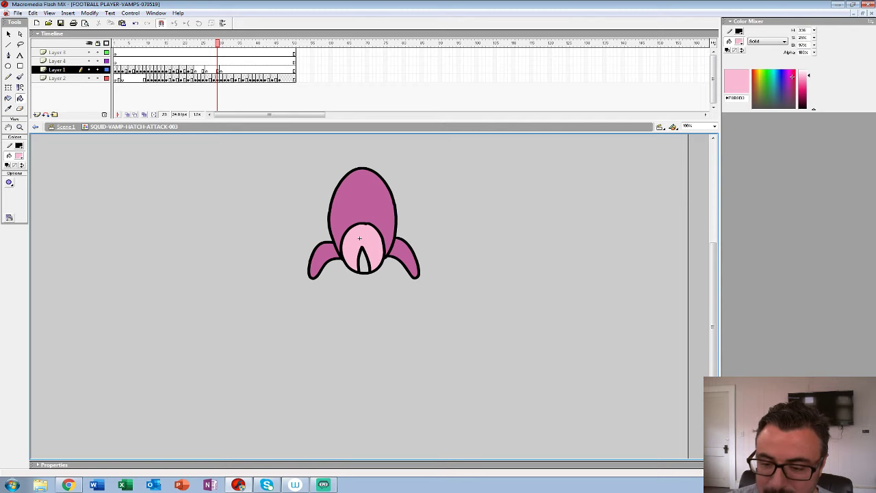
# - Sample the pupil's purple from the coloured drawing on frame 46 as the fill colour
pyautogui.press('.')
pyautogui.press('.')
pyautogui.press('.')
pyautogui.press('.')
pyautogui.press('.')
pyautogui.press('.')
pyautogui.press('.')
pyautogui.press('.')
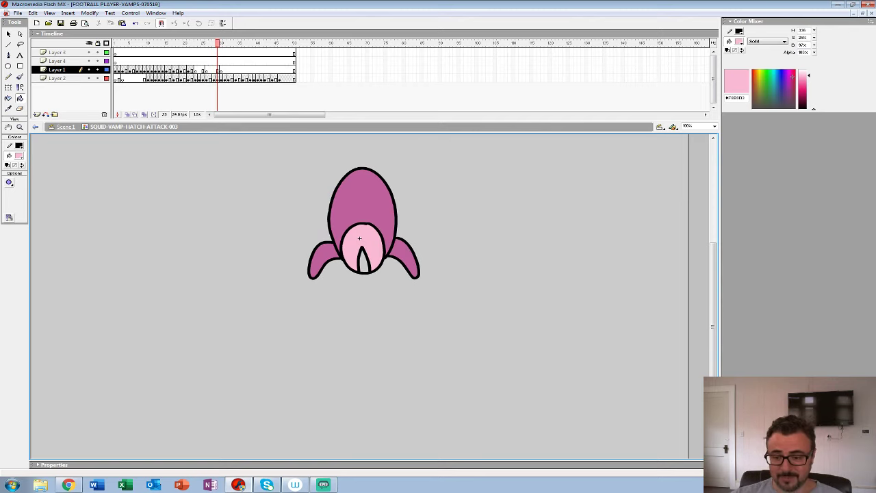
pyautogui.press('.')
pyautogui.press('.')
pyautogui.press('.')
pyautogui.press('.')
pyautogui.press('.')
pyautogui.press('.')
pyautogui.press('.')
pyautogui.press('.')
pyautogui.press('.')
pyautogui.press('.')
pyautogui.press('.')
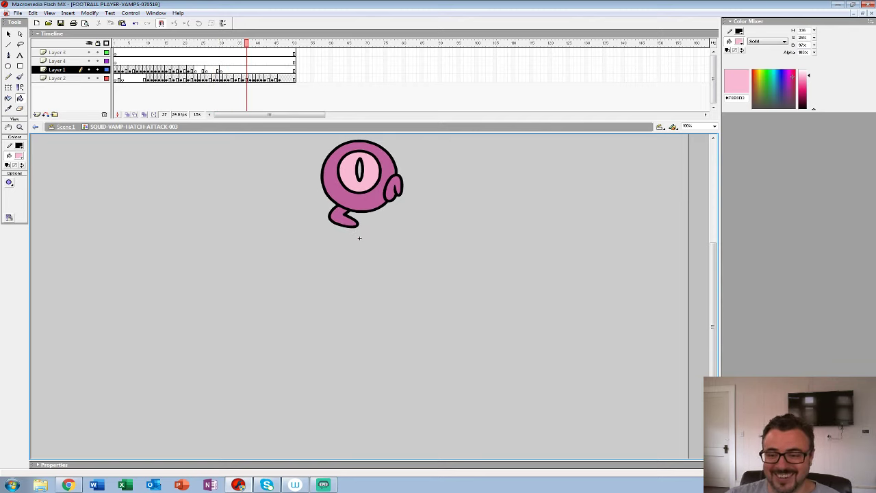
pyautogui.click(20, 155)
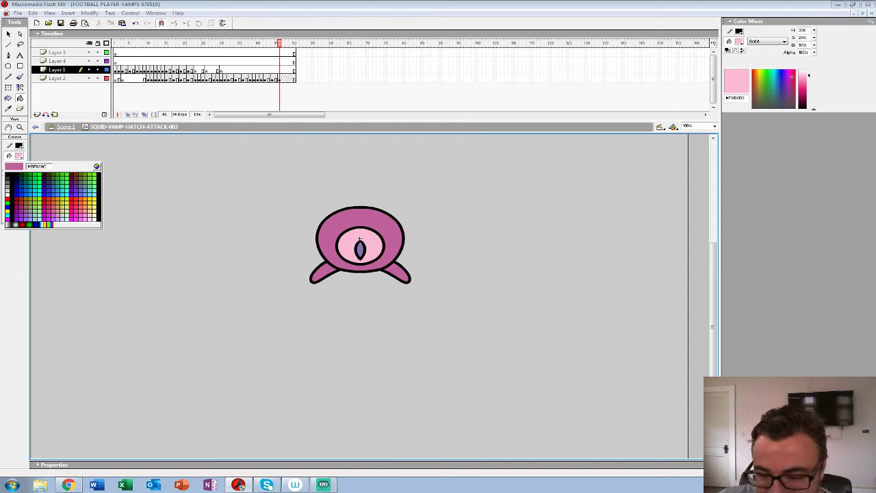
pyautogui.click(360, 249)
# - Fill the pupil with purple on frames 45 back to 40
pyautogui.press(',')
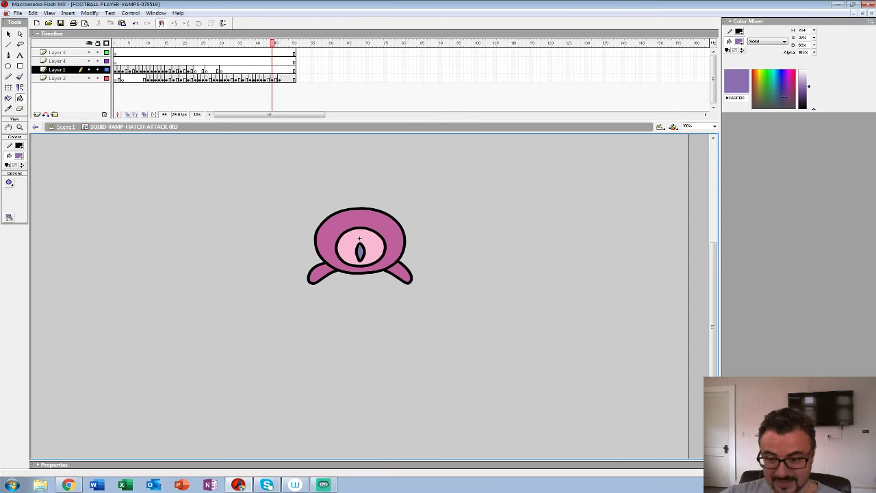
pyautogui.press(',')
pyautogui.press(',')
pyautogui.press(',')
pyautogui.click(360, 258)
pyautogui.press(',')
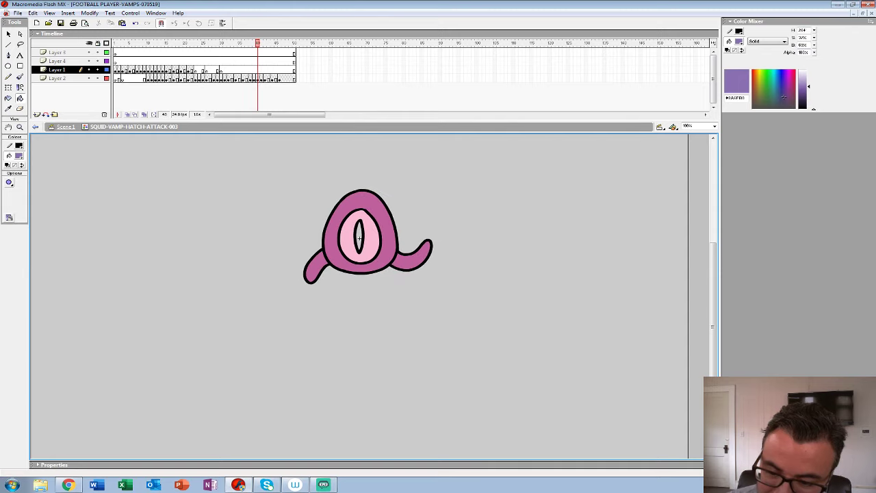
pyautogui.click(359, 236)
# - Fill the pupil with purple on the remaining hatch-attack frames, working from frame 39 back to 29
pyautogui.press(',')
pyautogui.press(',')
pyautogui.press(',')
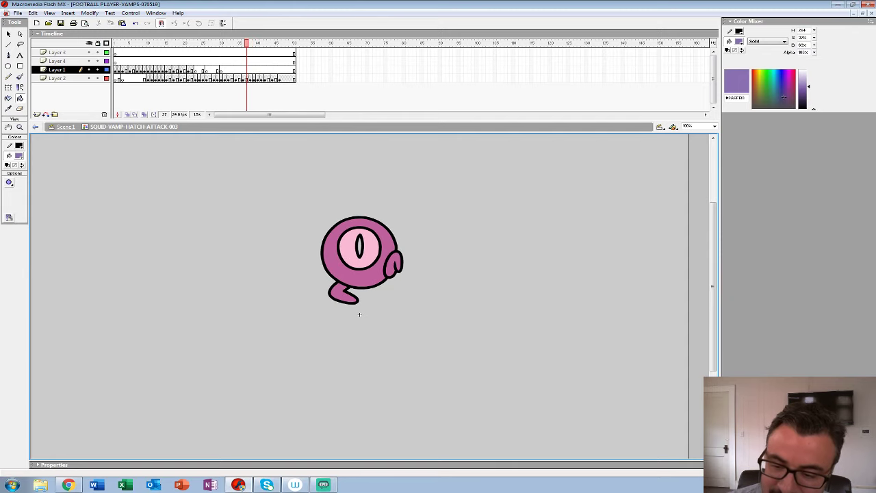
pyautogui.press(',')
pyautogui.press(',')
pyautogui.press(',')
pyautogui.press(',')
pyautogui.press(',')
pyautogui.press(',')
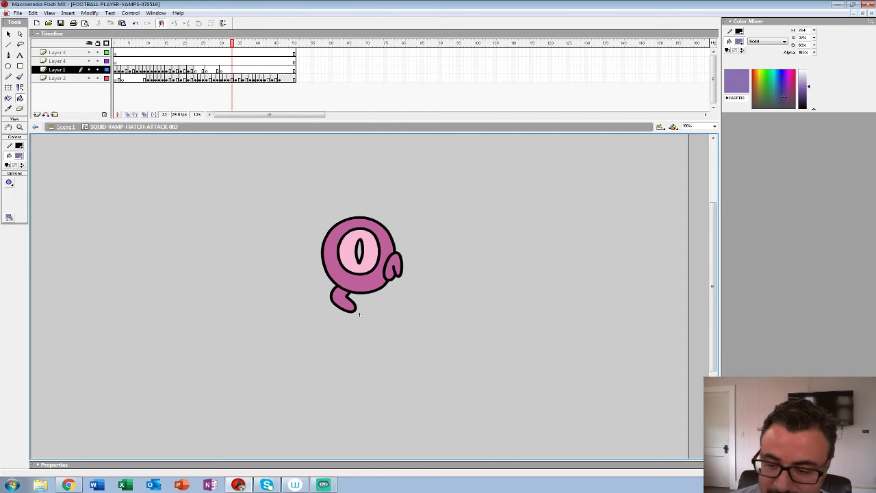
pyautogui.press(',')
pyautogui.press(',')
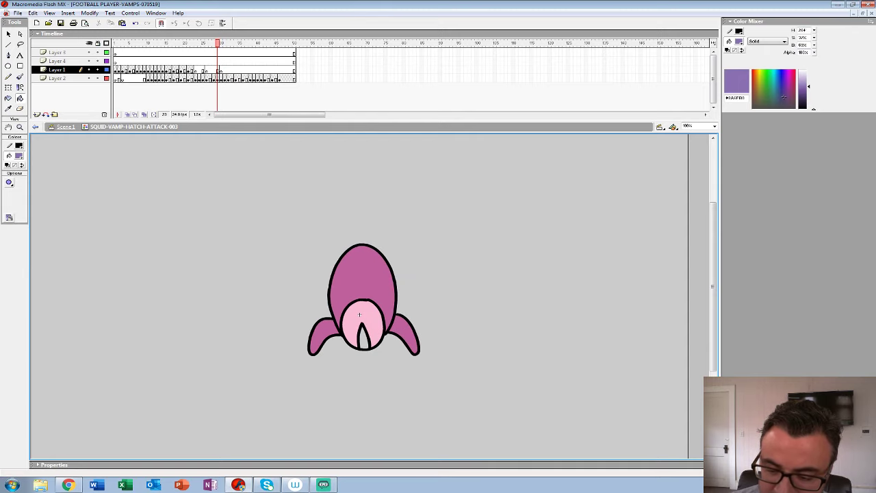
# - Play back the coloured hatch-attack animation at reduced zoom to check the fills
pyautogui.press('z')
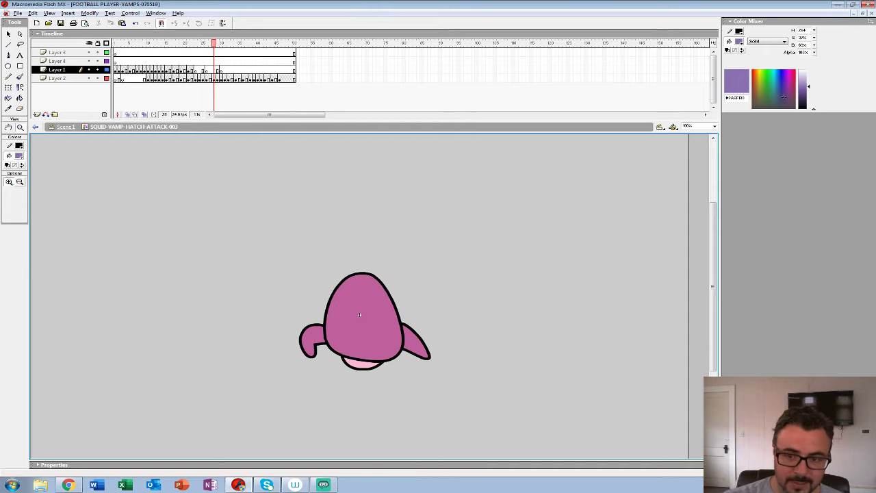
pyautogui.hotkey('ctrl', '-')
pyautogui.hotkey('ctrl', '-')
pyautogui.press('Return')
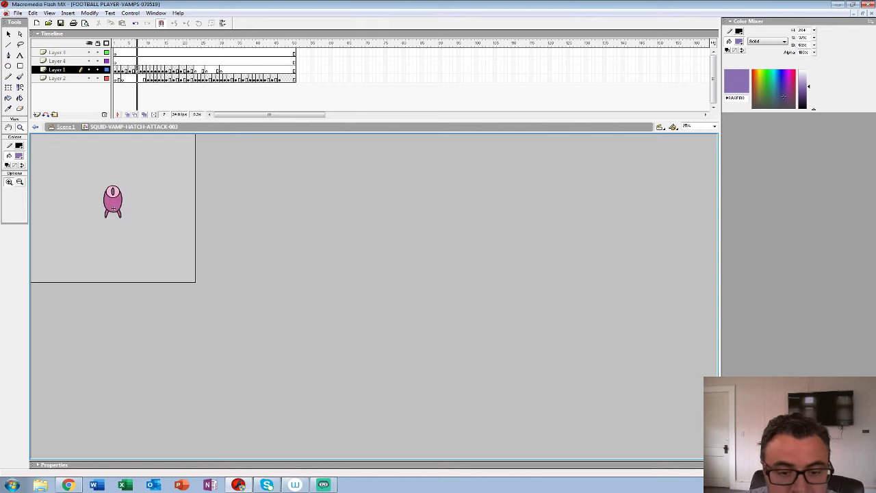
pyautogui.hotkey('ctrl', '=')
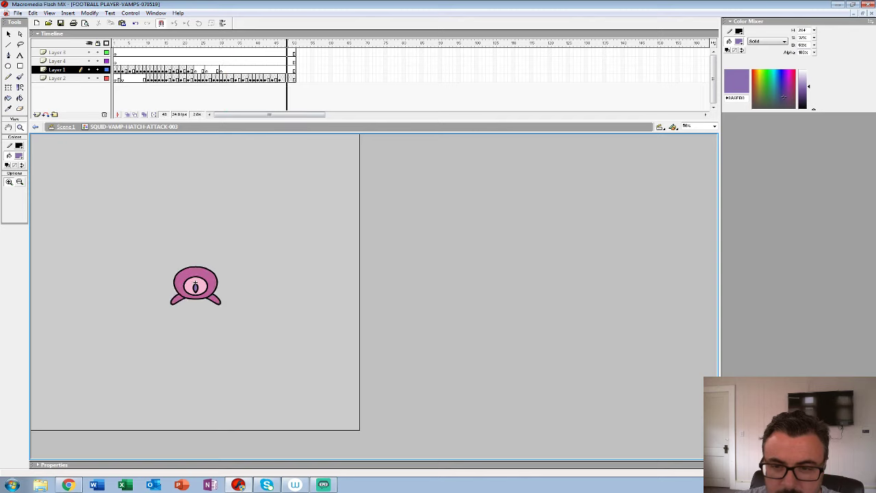
# - Remove the surplus frames after frame 47 on all layers of the hatch-attack symbol and replay it
pyautogui.click(286, 78)
pyautogui.moveTo(282, 78); pyautogui.dragTo(377, 52)
pyautogui.click(290, 78)
pyautogui.hotkey('shift', 'F5')
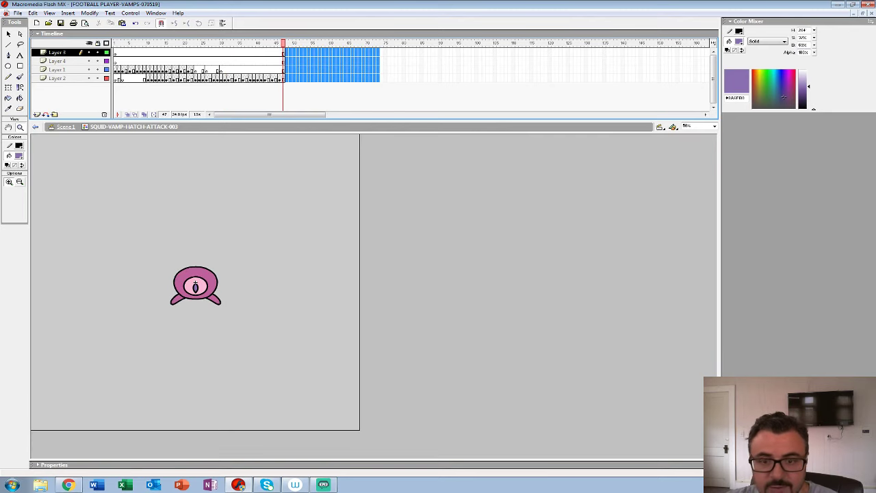
pyautogui.hotkey('shift', 'F5')
pyautogui.press('Return')
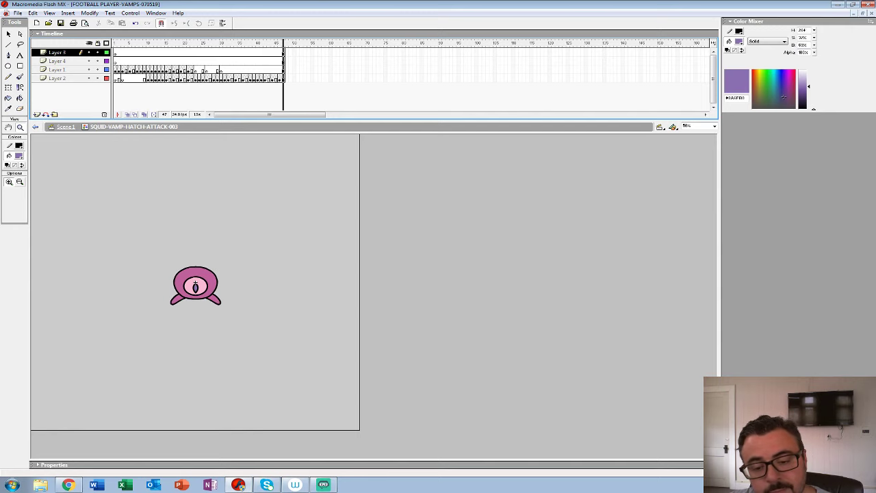
# - Return to the main scene and play the squid animations from frame 143 to compare them
pyautogui.hotkey('ctrl', 'e')
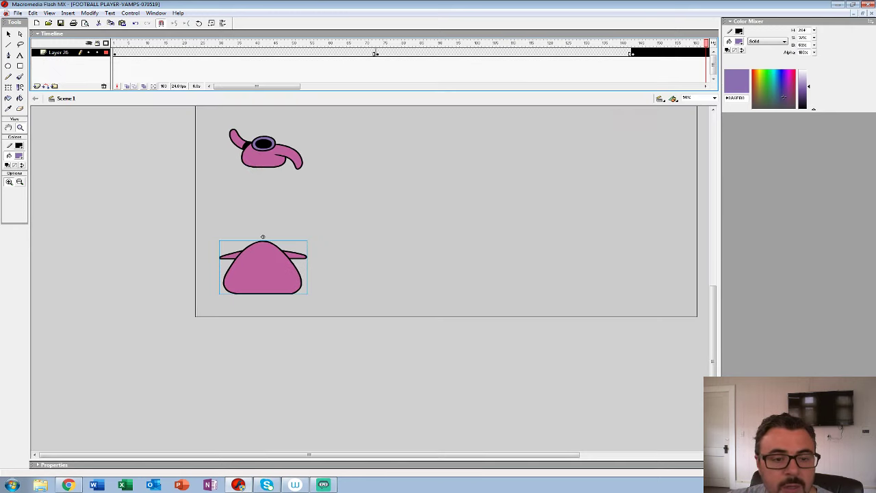
pyautogui.hotkey('ctrl', '-')
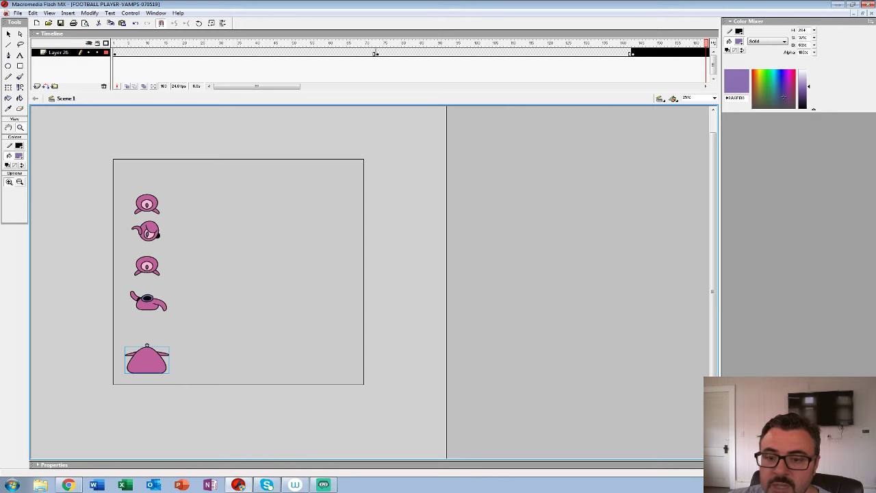
pyautogui.moveTo(257, 86); pyautogui.dragTo(309, 86)
pyautogui.click(275, 52)
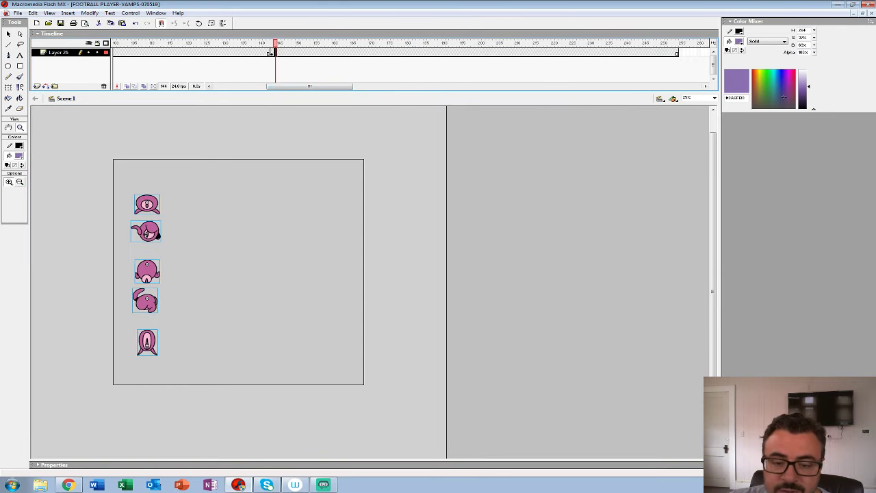
pyautogui.press('Return')
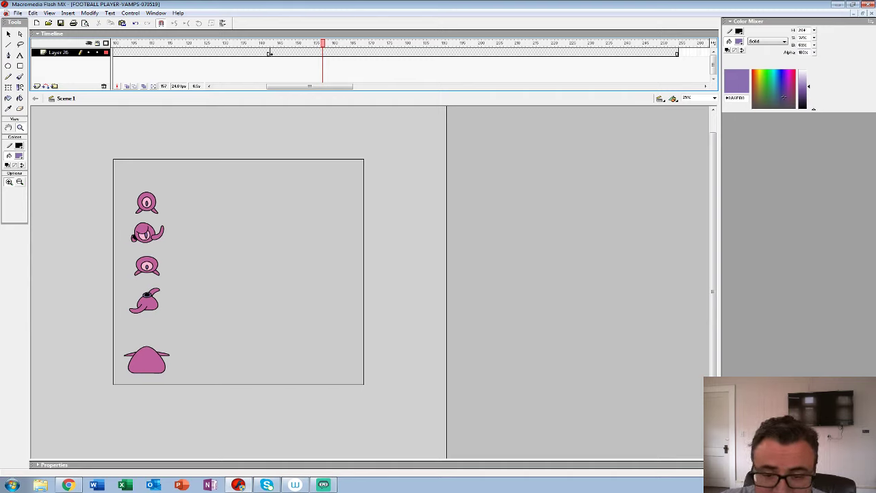
pyautogui.click(271, 53)
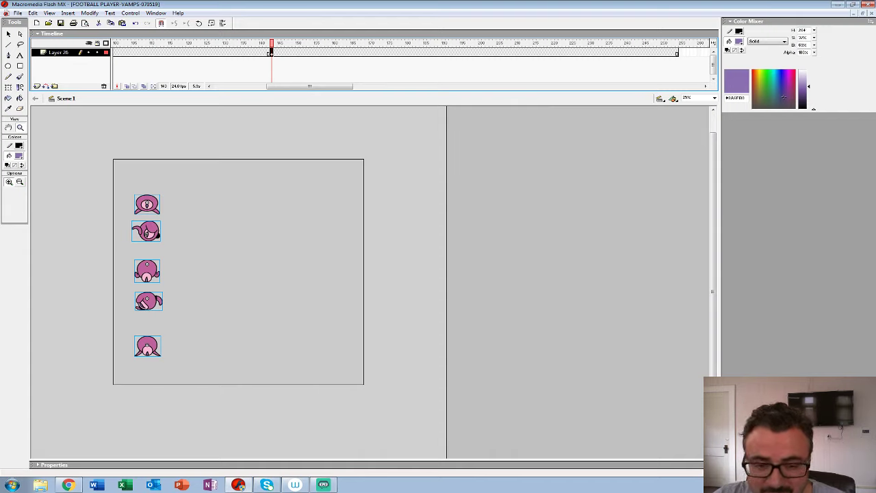
pyautogui.click(9, 34)
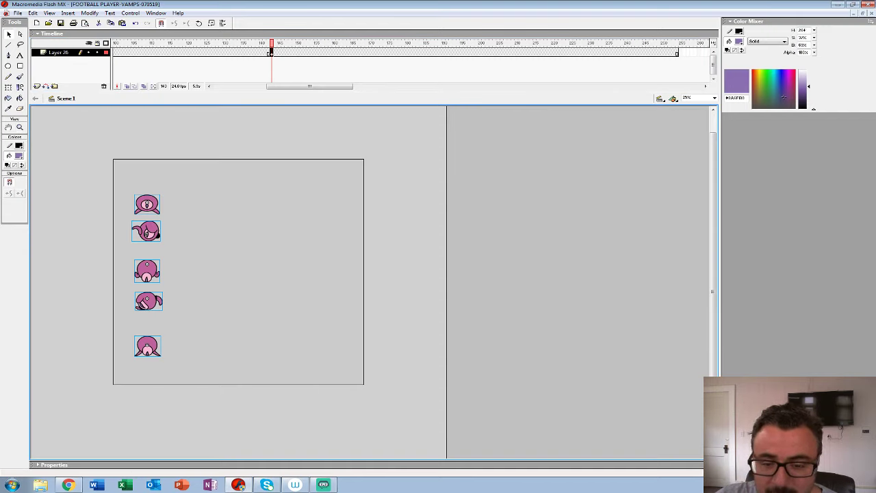
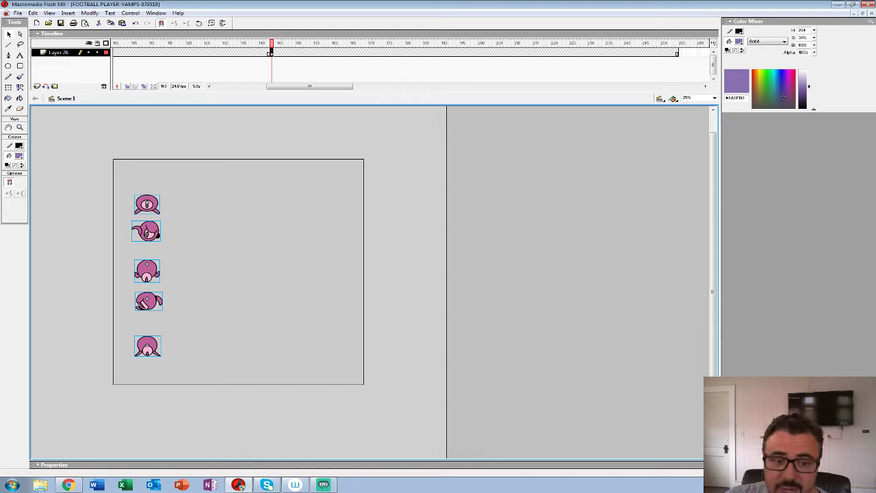
pyautogui.press('z')
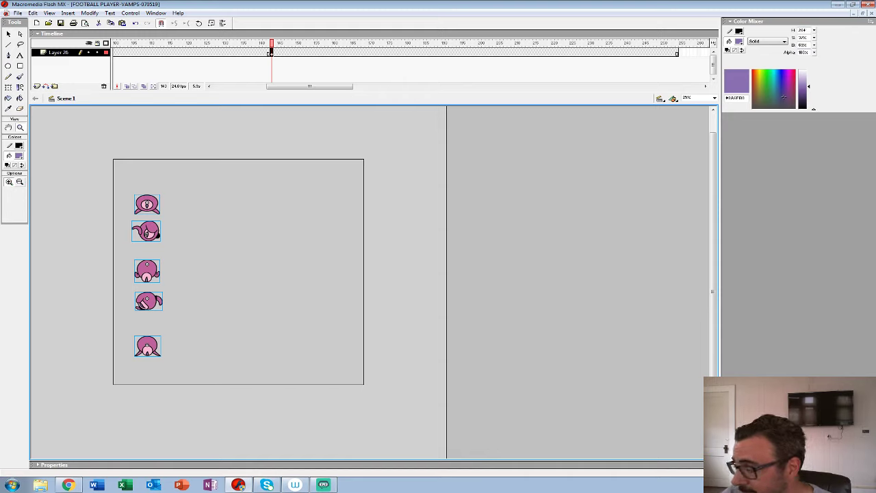
pyautogui.press('Return')
pyautogui.press('Return')
pyautogui.click(264, 52)
pyautogui.click(271, 52)
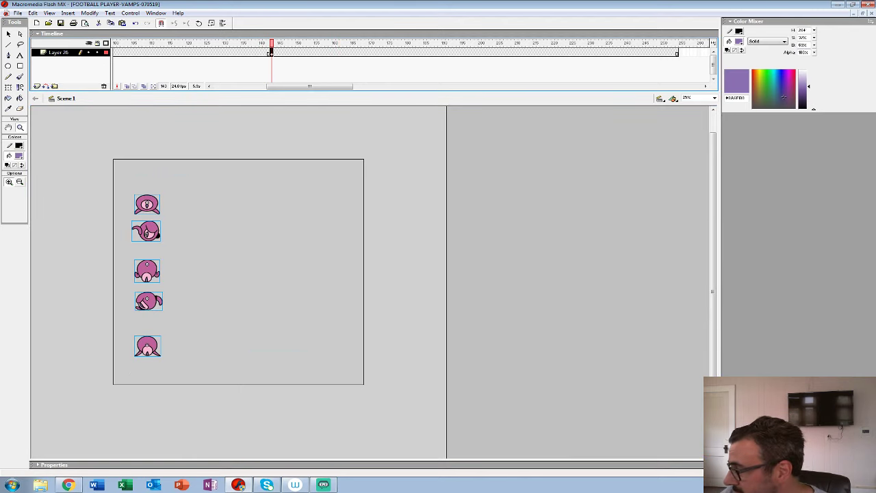
pyautogui.moveTo(271, 44)
pyautogui.mouseDown()
pyautogui.moveTo(312, 43)
pyautogui.moveTo(271, 44)
pyautogui.mouseUp()
# - Nudge the lowest squid instance on frame 143 upward toward the one above it and preview the playback
pyautogui.click(9, 34)
pyautogui.hotkey('ctrl', 'shift', 'a')
pyautogui.click(147, 345)
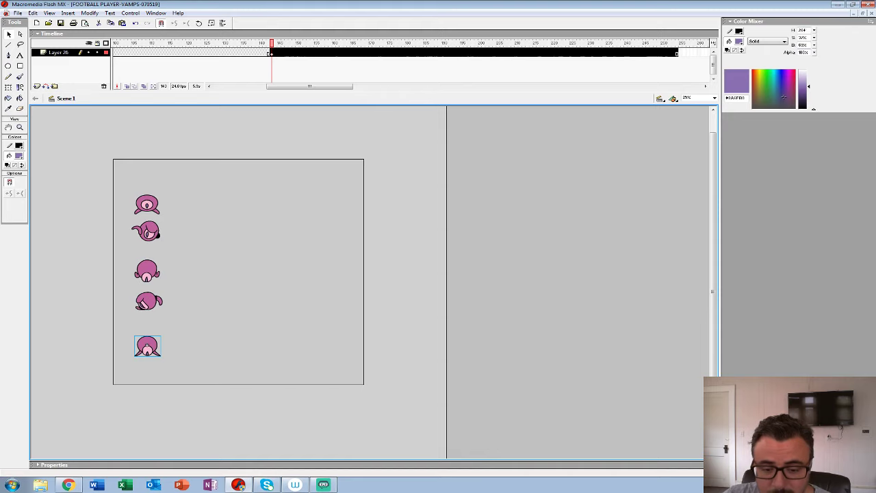
pyautogui.press('Up')
pyautogui.press('Up')
pyautogui.press('Up')
pyautogui.press('Up')
pyautogui.press('Up')
pyautogui.press('Up')
pyautogui.press('Up')
pyautogui.press('Up')
pyautogui.press('Up')
pyautogui.press('Up')
pyautogui.press('Up')
pyautogui.press('Up')
pyautogui.press('Up')
pyautogui.moveTo(271, 43); pyautogui.dragTo(319, 44)
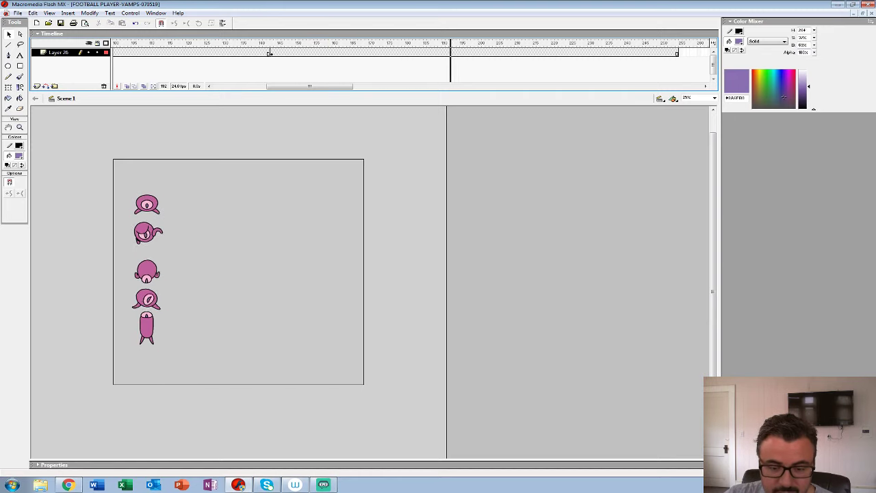
pyautogui.press('Return')
# - Place a copy of the topmost squid instance beside it on frame 143
pyautogui.click(271, 53)
pyautogui.click(204, 175)
pyautogui.click(146, 204)
pyautogui.moveTo(204, 174); pyautogui.dragTo(106, 359)
pyautogui.moveTo(105, 174); pyautogui.dragTo(204, 360)
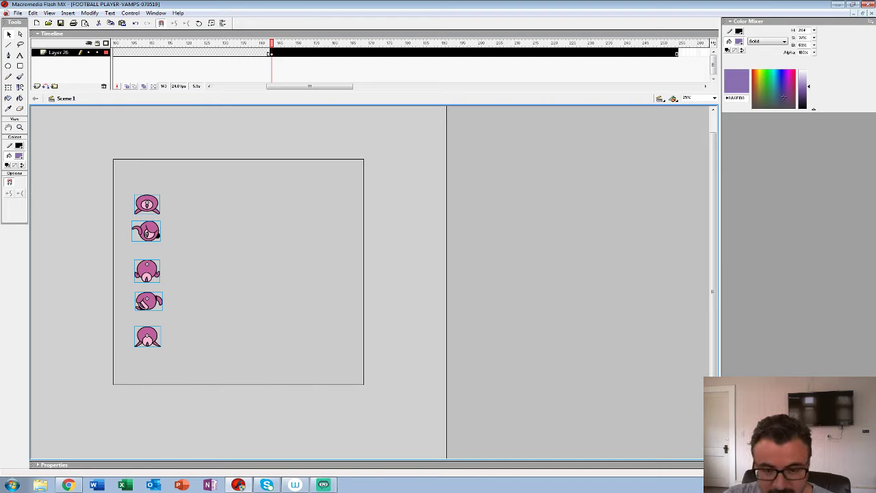
pyautogui.hotkey('ctrl', 'shift', 'a')
pyautogui.click(147, 204)
pyautogui.click(146, 234)
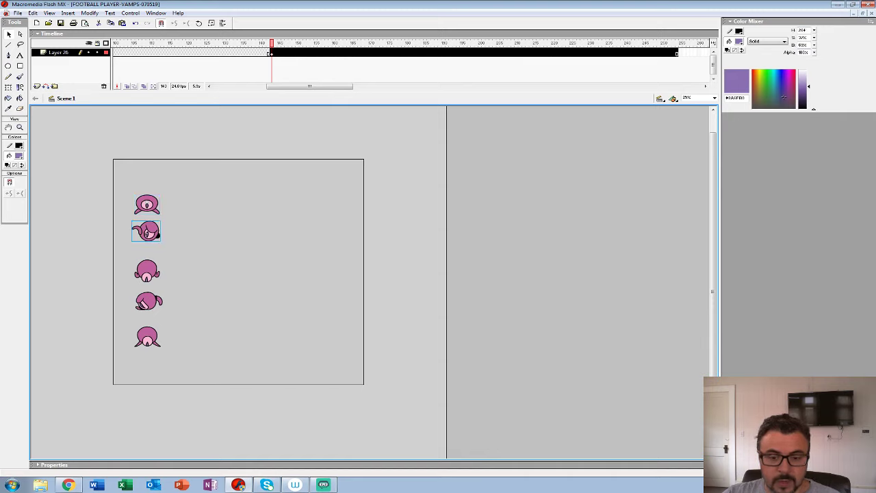
pyautogui.click(146, 204)
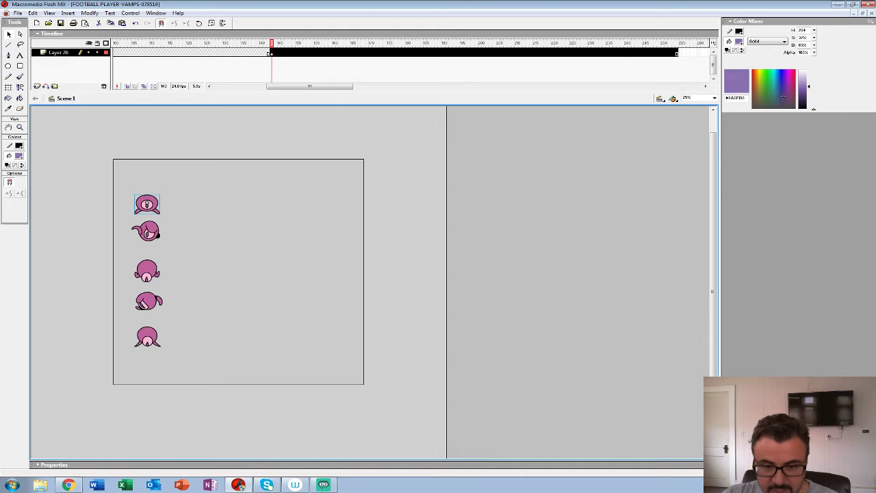
pyautogui.moveTo(147, 204); pyautogui.dragTo(182, 204)
# - Copy the angled squid drawing from frame 1 of the second squid's symbol and return to the main scene
pyautogui.click(145, 233)
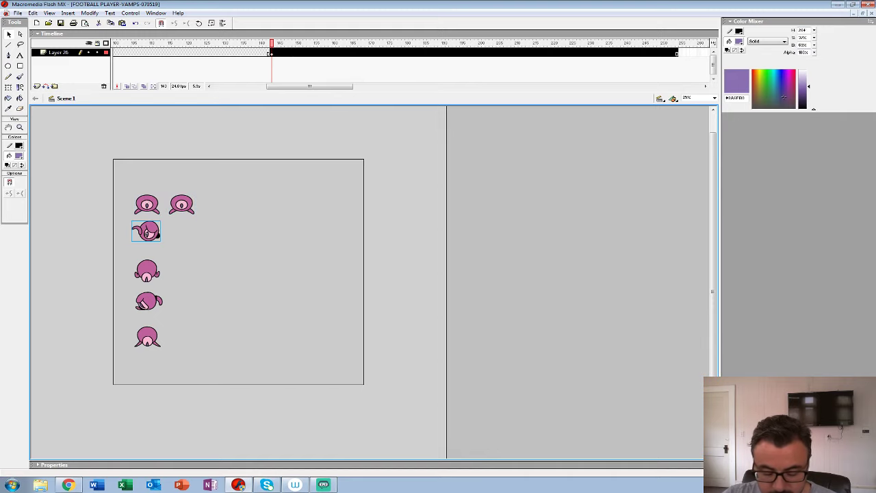
pyautogui.doubleClick(146, 234)
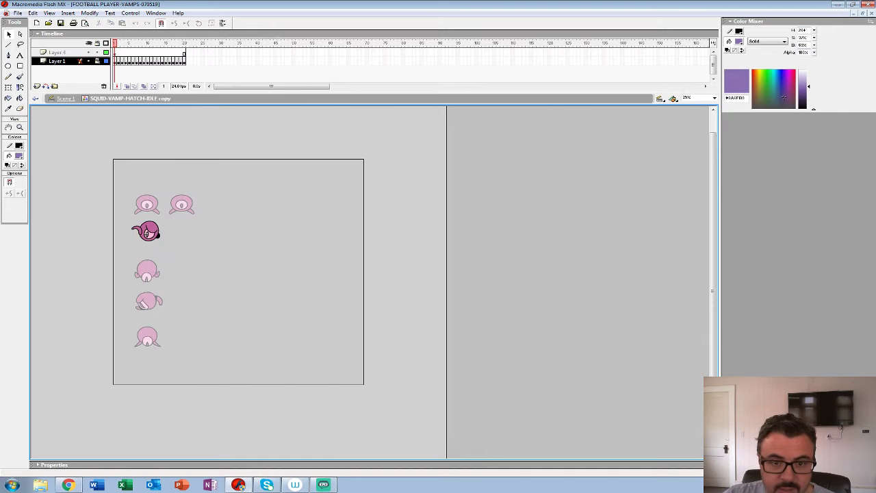
pyautogui.click(145, 234)
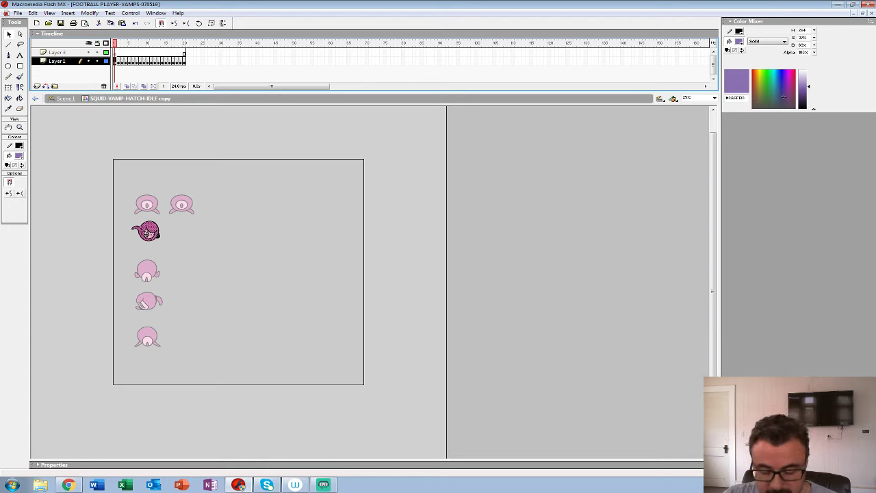
pyautogui.hotkey('ctrl', 'e')
# - Duplicate the copied squid instance's symbol under the name SQUID-VAMP-HATCH-IDLE-WALK
pyautogui.click(182, 204)
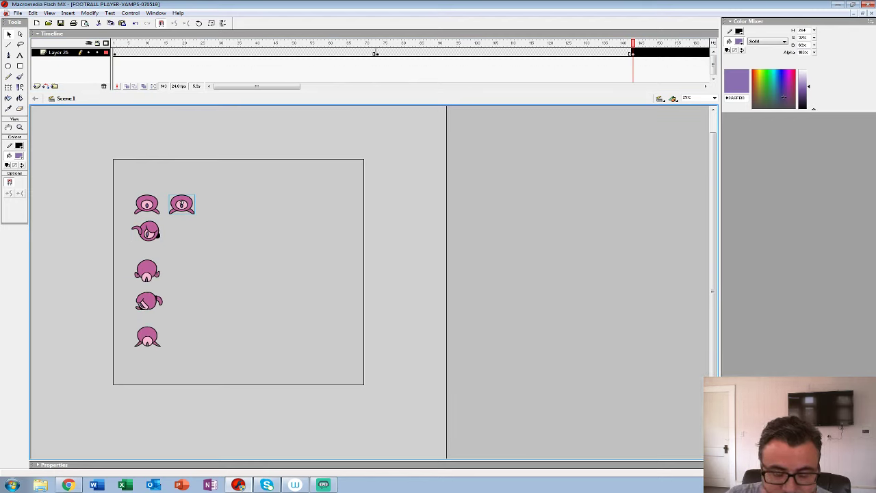
pyautogui.click(89, 13)
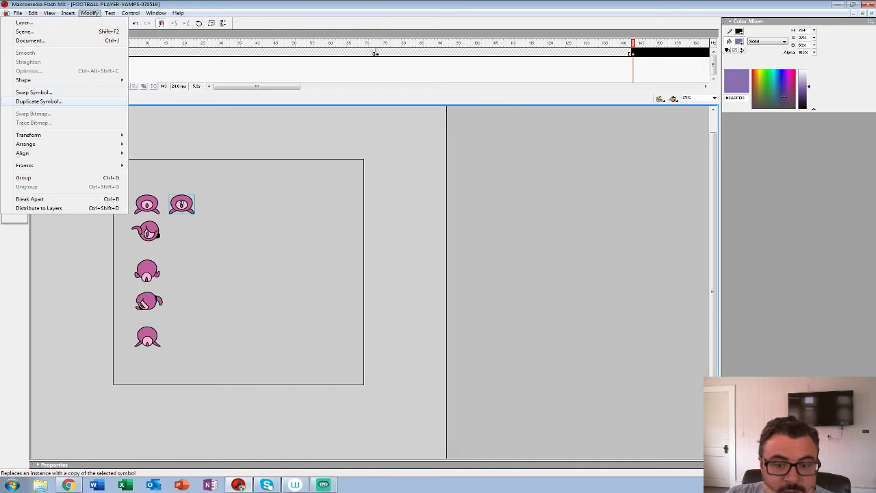
pyautogui.click(31, 102)
pyautogui.moveTo(453, 244); pyautogui.dragTo(464, 245)
pyautogui.press('BackSpace')
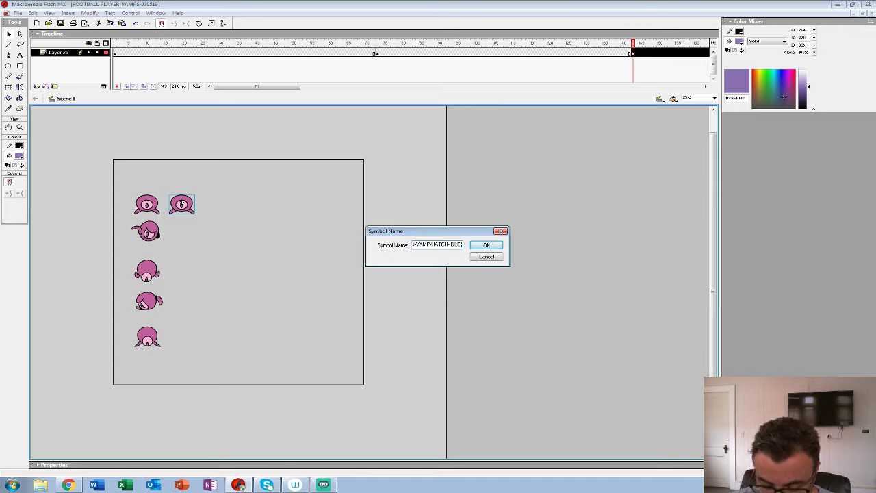
pyautogui.write('-ANI')
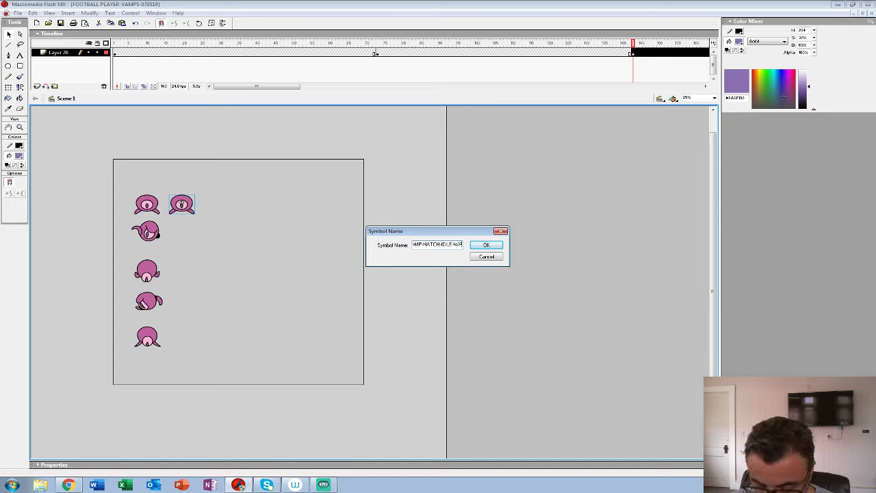
pyautogui.press('Return')
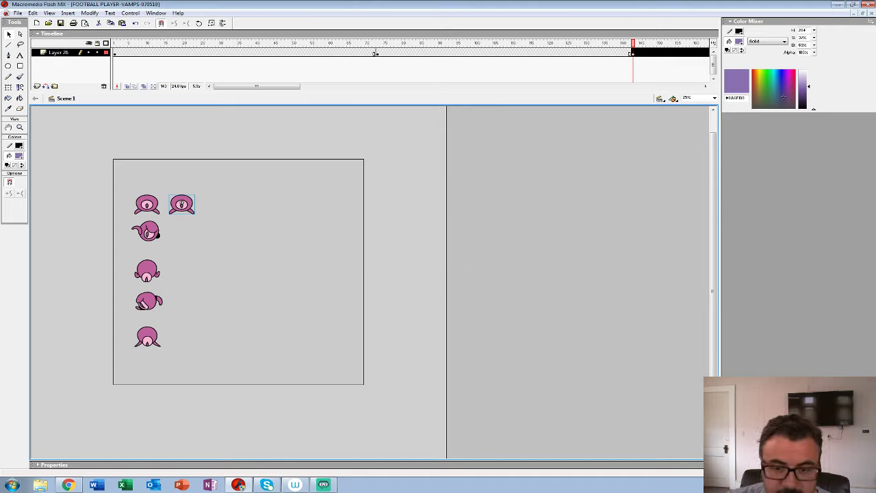
# - Open the SQUID-VAMP-HATCH-IDLE-WALK symbol and replace the drawing on frame 3 with the copied angled squid pose
pyautogui.rightClick(186, 204)
pyautogui.click(212, 302)
pyautogui.press('.')
pyautogui.press('.')
pyautogui.press(',')
pyautogui.press('.')
pyautogui.press('Delete')
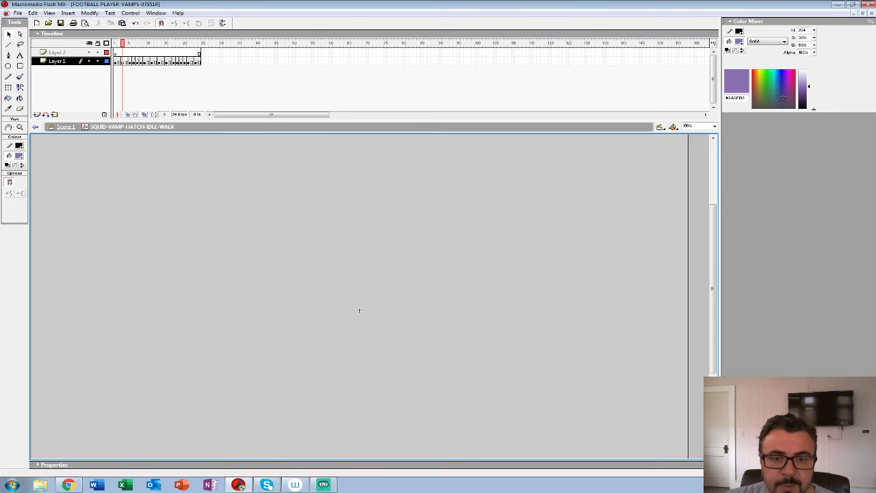
pyautogui.hotkey('ctrl', 'v')
# - Clear the leftover idle keyframes and trim both layers of the idle-walk symbol to end at frame 5
pyautogui.moveTo(126, 61); pyautogui.dragTo(214, 53)
pyautogui.hotkey('shift', 'F6')
pyautogui.click(123, 61)
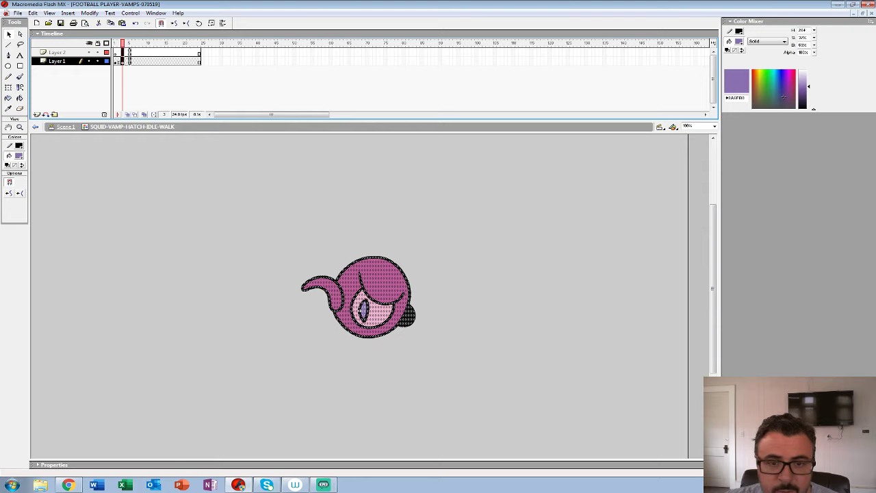
pyautogui.moveTo(137, 42); pyautogui.dragTo(209, 61)
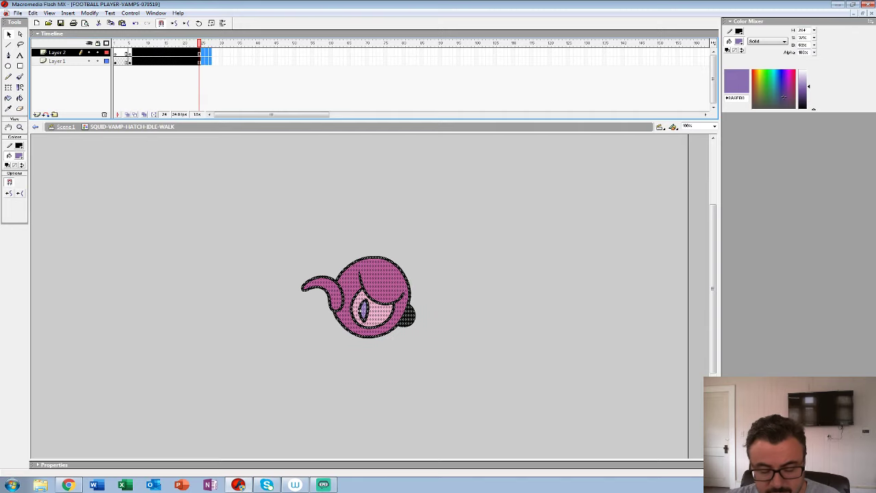
pyautogui.hotkey('shift', 'F5')
pyautogui.moveTo(130, 43)
pyautogui.mouseDown()
pyautogui.moveTo(115, 43)
pyautogui.moveTo(129, 43)
pyautogui.mouseUp()
pyautogui.moveTo(130, 43); pyautogui.dragTo(115, 43)
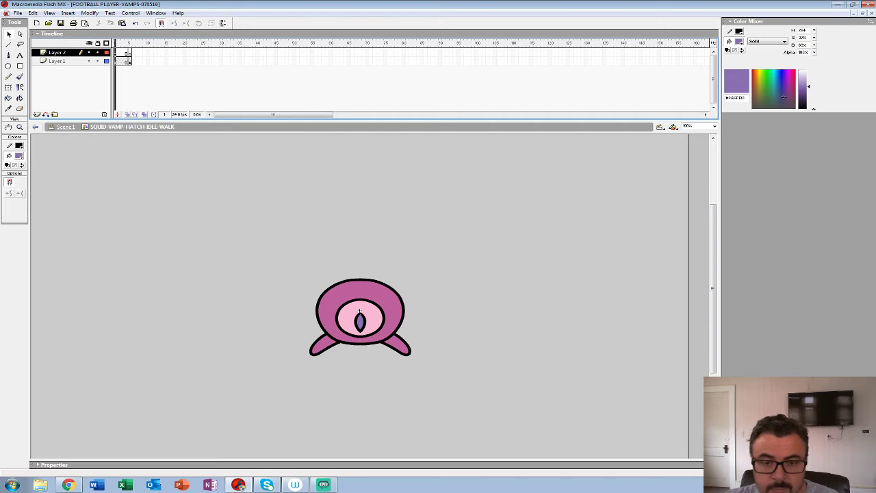
# - Insert blank keyframes on Layer 1 from frame 2 and turn on onion skinning to see the neighbouring poses
pyautogui.click(118, 62)
pyautogui.press('F7')
pyautogui.press('F7')
pyautogui.press('F7')
pyautogui.click(118, 61)
pyautogui.click(127, 114)
pyautogui.press('z')
pyautogui.click(359, 310)
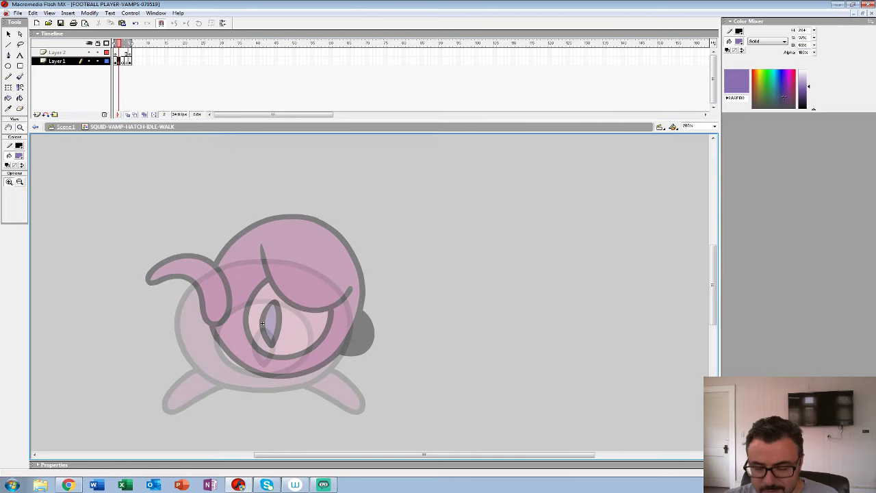
# - Set the Brush tool to a small round tip with black (#000000) fill for sketching on frame 2
pyautogui.moveTo(262, 322); pyautogui.dragTo(295, 283)
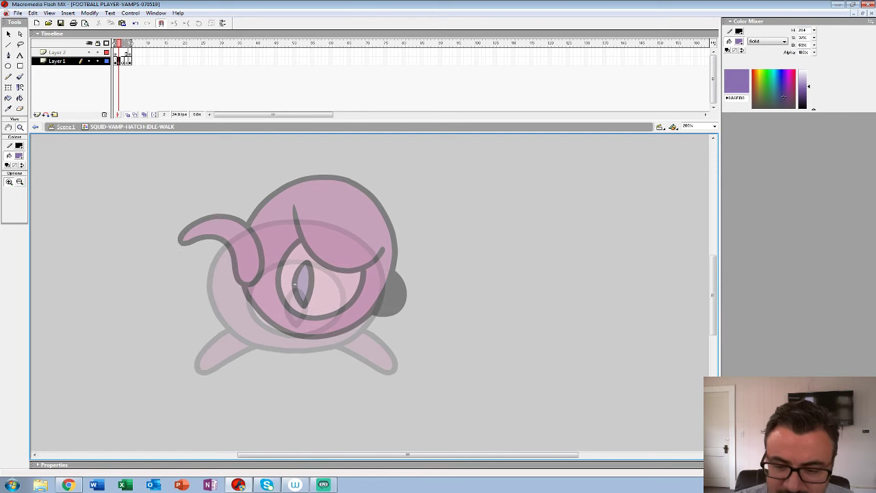
pyautogui.press('b')
pyautogui.click(21, 194)
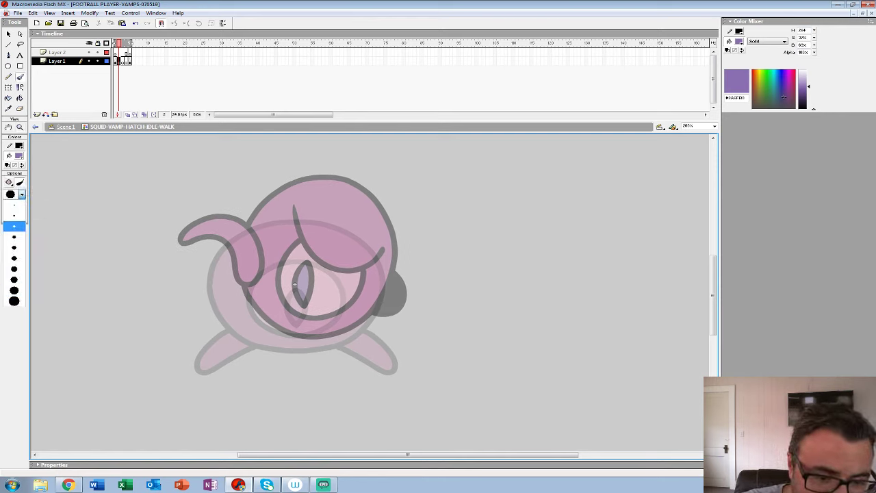
pyautogui.click(10, 235)
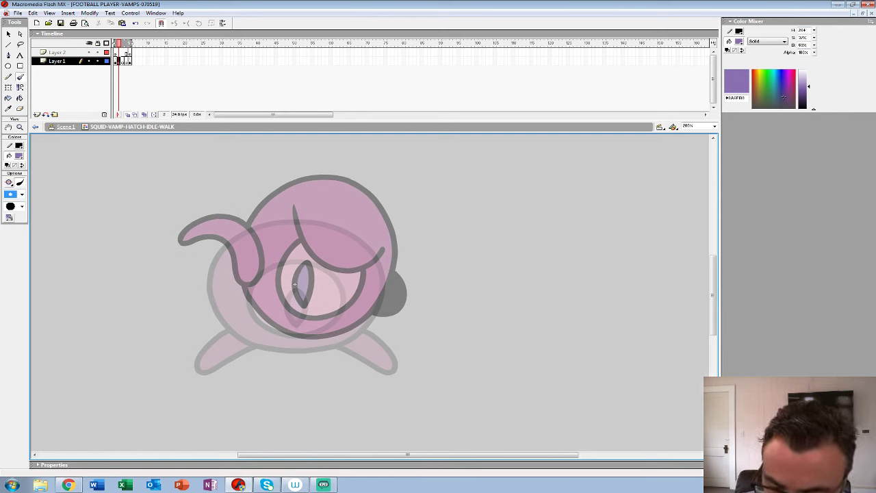
pyautogui.moveTo(295, 283); pyautogui.dragTo(296, 314)
pyautogui.hotkey('ctrl', 'z')
pyautogui.click(19, 155)
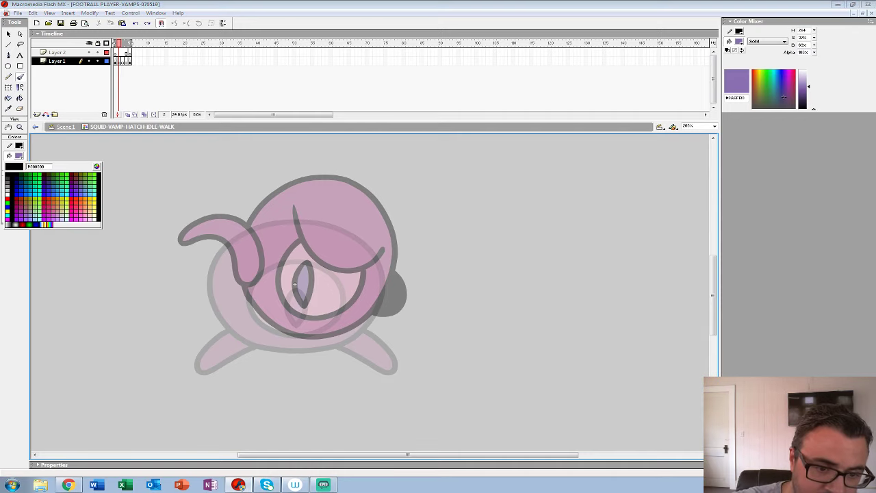
pyautogui.click(7, 176)
# - Rough-sketch the squid's brow, eye, pupil and round body on frame 2, midway between the onion-skinned poses
pyautogui.moveTo(298, 277)
pyautogui.mouseDown()
pyautogui.moveTo(298, 315)
pyautogui.moveTo(306, 283)
pyautogui.mouseUp()
pyautogui.moveTo(299, 250)
pyautogui.mouseDown()
pyautogui.moveTo(267, 271)
pyautogui.moveTo(284, 254)
pyautogui.moveTo(264, 286)
pyautogui.moveTo(273, 315)
pyautogui.moveTo(319, 328)
pyautogui.moveTo(350, 300)
pyautogui.moveTo(271, 320)
pyautogui.moveTo(273, 262)
pyautogui.moveTo(356, 264)
pyautogui.moveTo(339, 316)
pyautogui.mouseUp()
pyautogui.hotkey('ctrl', 'z')
pyautogui.moveTo(347, 273)
pyautogui.mouseDown()
pyautogui.moveTo(330, 323)
pyautogui.moveTo(271, 256)
pyautogui.mouseUp()
pyautogui.moveTo(355, 329); pyautogui.dragTo(387, 278)
pyautogui.hotkey('ctrl', 'z')
pyautogui.moveTo(360, 328)
pyautogui.mouseDown()
pyautogui.moveTo(390, 266)
pyautogui.moveTo(387, 247)
pyautogui.moveTo(333, 198)
pyautogui.moveTo(221, 275)
pyautogui.moveTo(273, 339)
pyautogui.moveTo(357, 329)
pyautogui.moveTo(387, 210)
pyautogui.moveTo(215, 287)
pyautogui.moveTo(216, 308)
pyautogui.moveTo(191, 296)
pyautogui.moveTo(224, 321)
pyautogui.moveTo(387, 224)
pyautogui.moveTo(230, 279)
pyautogui.mouseUp()
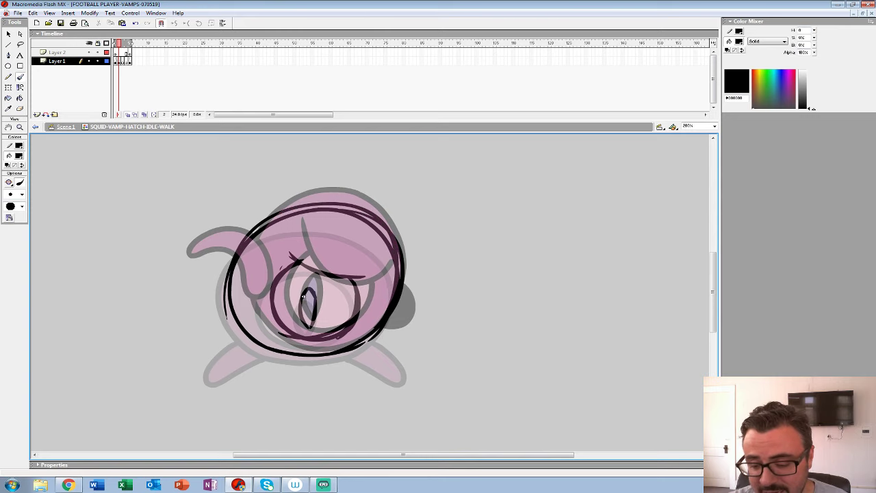
# - Rough-sketch the front tentacle curling down beside the body and the far leg behind it on frame 2
pyautogui.moveTo(303, 296); pyautogui.dragTo(293, 260)
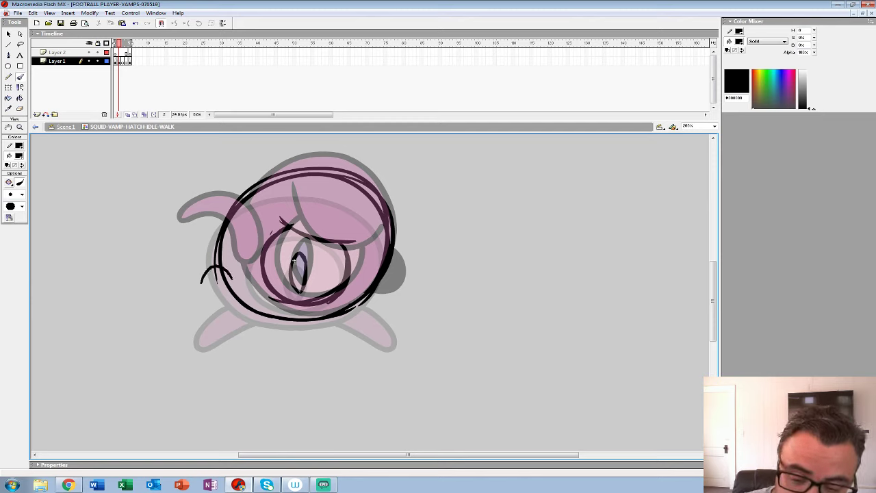
pyautogui.moveTo(236, 262)
pyautogui.mouseDown()
pyautogui.moveTo(192, 270)
pyautogui.moveTo(203, 329)
pyautogui.moveTo(234, 297)
pyautogui.moveTo(195, 275)
pyautogui.moveTo(217, 286)
pyautogui.mouseUp()
pyautogui.moveTo(294, 260); pyautogui.dragTo(258, 248)
pyautogui.moveTo(316, 293)
pyautogui.mouseDown()
pyautogui.moveTo(349, 321)
pyautogui.moveTo(331, 305)
pyautogui.moveTo(344, 269)
pyautogui.moveTo(327, 302)
pyautogui.mouseUp()
pyautogui.hotkey('ctrl', 'z')
pyautogui.hotkey('ctrl', 'z')
# - Recolour the rough sketch on frame 2 red (#FF0000) and go to frame 3
pyautogui.press('.')
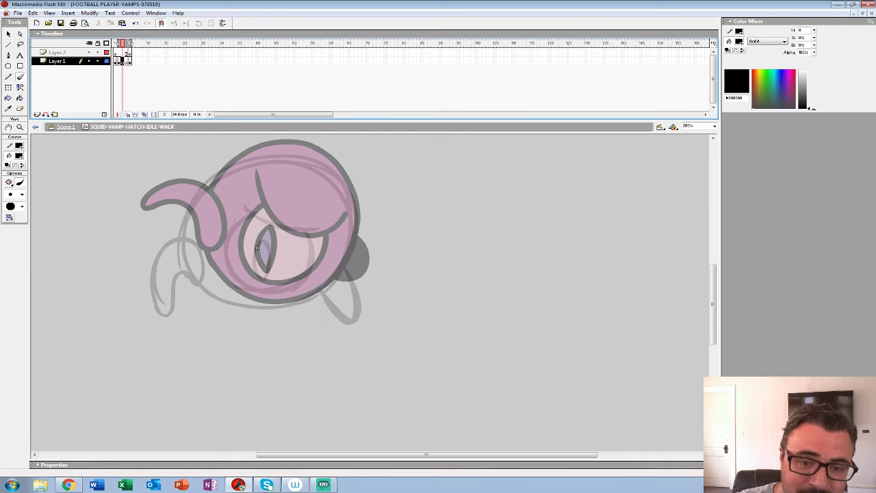
pyautogui.press('z')
pyautogui.click(302, 257)
pyautogui.press('.')
pyautogui.click(118, 61)
pyautogui.click(19, 155)
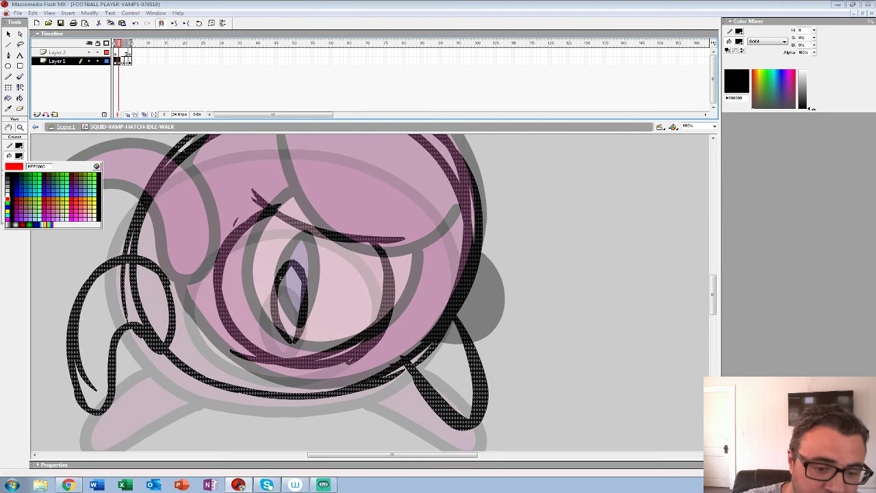
pyautogui.click(9, 201)
pyautogui.press('.')
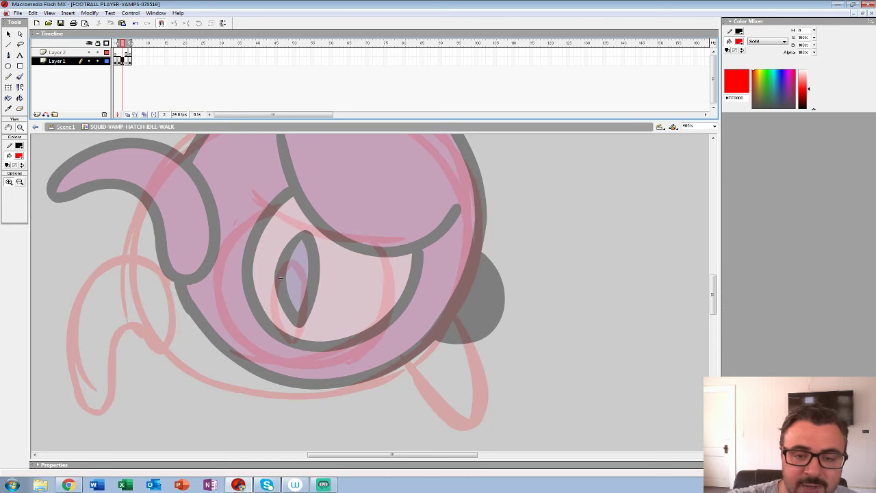
# - Ink the brow, eye outline and pupil over the red sketch on frame 3 with a thick black brush
pyautogui.click(18, 155)
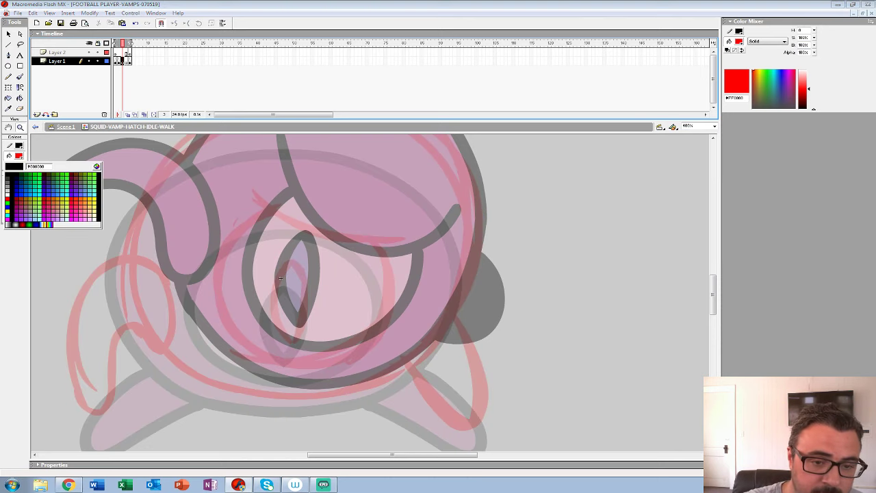
pyautogui.click(9, 174)
pyautogui.press('b')
pyautogui.click(22, 194)
pyautogui.click(14, 279)
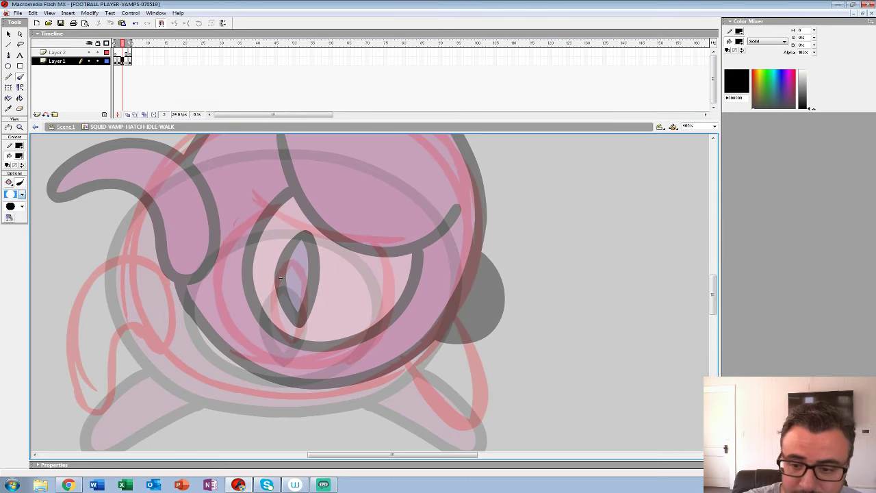
pyautogui.moveTo(245, 179)
pyautogui.mouseDown()
pyautogui.moveTo(254, 196)
pyautogui.moveTo(329, 238)
pyautogui.moveTo(417, 230)
pyautogui.mouseUp()
pyautogui.moveTo(281, 278); pyautogui.dragTo(370, 255)
pyautogui.moveTo(358, 185)
pyautogui.mouseDown()
pyautogui.moveTo(333, 205)
pyautogui.moveTo(302, 268)
pyautogui.moveTo(352, 336)
pyautogui.moveTo(443, 335)
pyautogui.moveTo(480, 252)
pyautogui.moveTo(467, 217)
pyautogui.mouseUp()
pyautogui.moveTo(383, 239)
pyautogui.mouseDown()
pyautogui.moveTo(366, 299)
pyautogui.moveTo(386, 304)
pyautogui.moveTo(380, 240)
pyautogui.moveTo(363, 312)
pyautogui.moveTo(422, 275)
pyautogui.mouseUp()
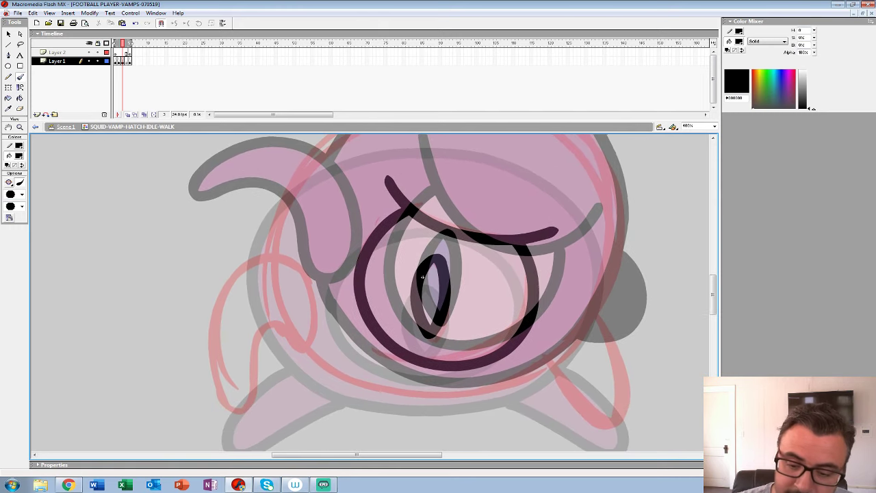
# - Ink the front tentacle and the round body outline over the red sketch on frame 3
pyautogui.moveTo(209, 335)
pyautogui.mouseDown()
pyautogui.moveTo(210, 373)
pyautogui.moveTo(261, 338)
pyautogui.moveTo(315, 335)
pyautogui.moveTo(254, 262)
pyautogui.moveTo(211, 345)
pyautogui.mouseUp()
pyautogui.moveTo(423, 276)
pyautogui.mouseDown()
pyautogui.moveTo(430, 284)
pyautogui.moveTo(342, 308)
pyautogui.moveTo(327, 299)
pyautogui.mouseUp()
pyautogui.moveTo(328, 121); pyautogui.dragTo(327, 68)
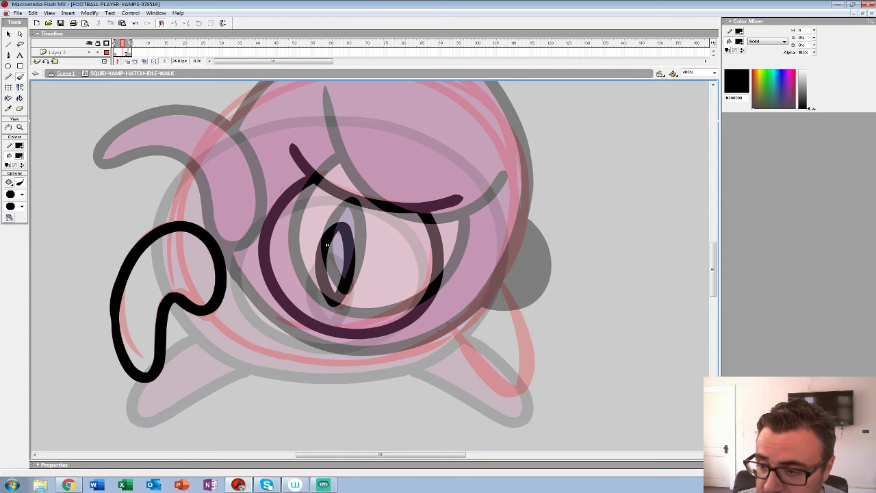
pyautogui.moveTo(327, 245); pyautogui.dragTo(322, 270)
pyautogui.moveTo(467, 123)
pyautogui.mouseDown()
pyautogui.moveTo(497, 169)
pyautogui.moveTo(509, 239)
pyautogui.moveTo(490, 315)
pyautogui.moveTo(442, 370)
pyautogui.moveTo(388, 391)
pyautogui.moveTo(328, 396)
pyautogui.moveTo(263, 379)
pyautogui.moveTo(207, 339)
pyautogui.mouseUp()
pyautogui.moveTo(321, 270); pyautogui.dragTo(356, 326)
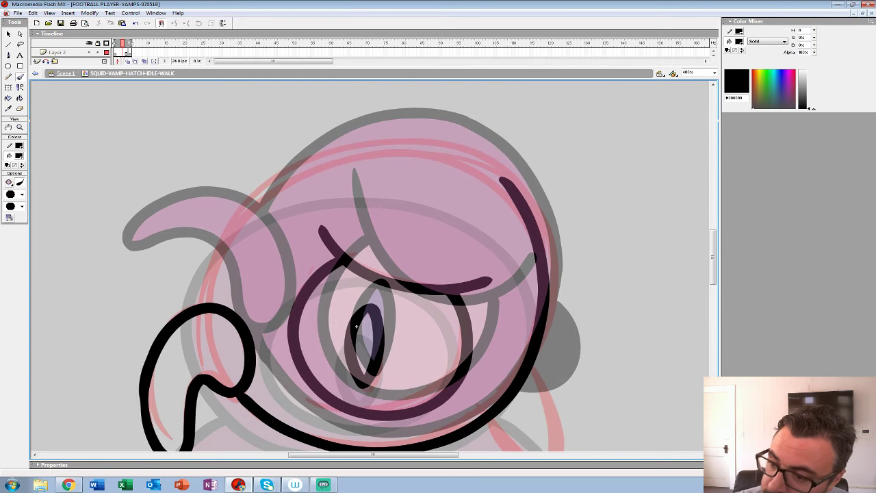
pyautogui.moveTo(509, 185)
pyautogui.mouseDown()
pyautogui.moveTo(472, 156)
pyautogui.moveTo(397, 142)
pyautogui.moveTo(315, 158)
pyautogui.moveTo(240, 211)
pyautogui.moveTo(198, 304)
pyautogui.mouseUp()
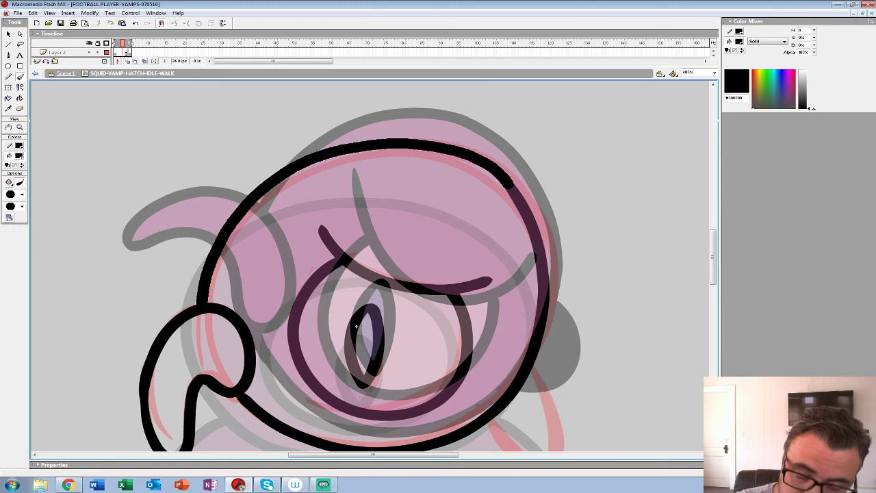
# - Move the inked drawing from frame 3 to frame 2, replacing the red rough sketch
pyautogui.moveTo(120, 66); pyautogui.dragTo(120, 91)
pyautogui.click(119, 61)
pyautogui.moveTo(123, 61); pyautogui.dragTo(119, 61)
pyautogui.press('.')
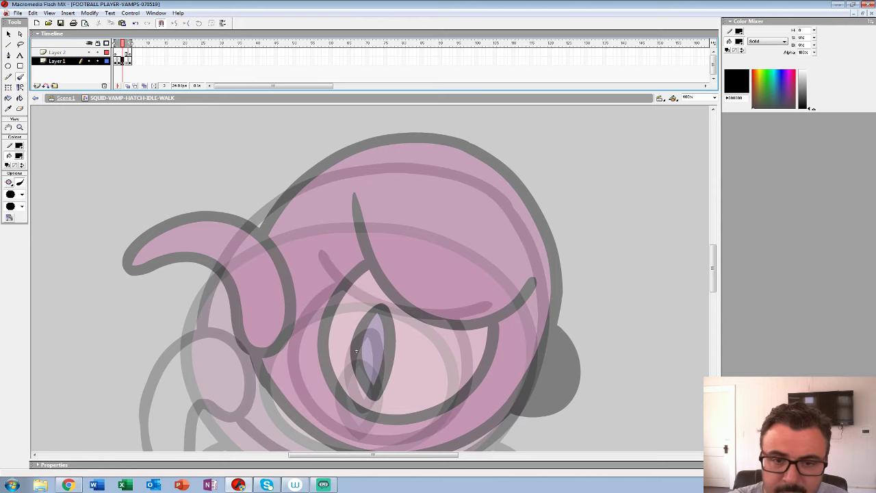
# - Ink the brow, eye and pupil of the next in-between on frame 3, between the onion-skinned drawings
pyautogui.moveTo(356, 351); pyautogui.dragTo(271, 300)
pyautogui.moveTo(251, 170)
pyautogui.mouseDown()
pyautogui.moveTo(289, 234)
pyautogui.moveTo(328, 258)
pyautogui.moveTo(372, 264)
pyautogui.mouseUp()
pyautogui.hotkey('ctrl', 'z')
pyautogui.moveTo(254, 187)
pyautogui.mouseDown()
pyautogui.moveTo(328, 260)
pyautogui.moveTo(411, 258)
pyautogui.moveTo(432, 239)
pyautogui.moveTo(549, 225)
pyautogui.mouseUp()
pyautogui.moveTo(390, 286); pyautogui.dragTo(354, 253)
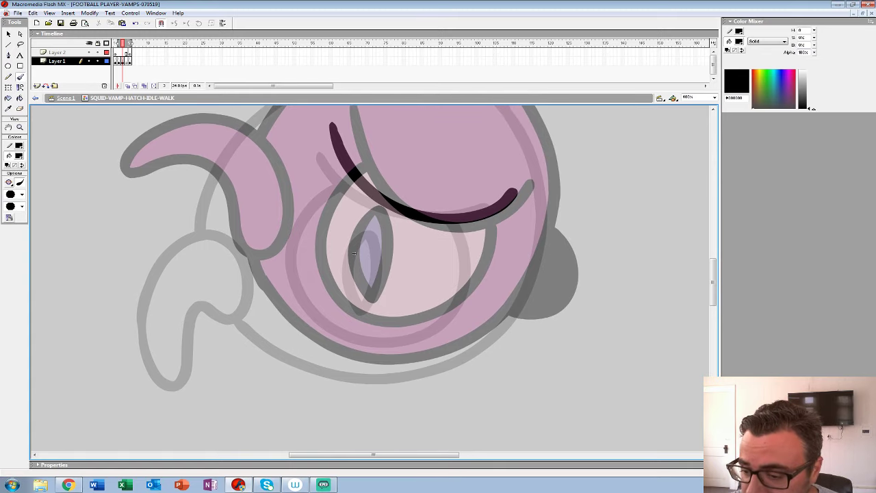
pyautogui.moveTo(352, 179)
pyautogui.mouseDown()
pyautogui.moveTo(313, 214)
pyautogui.moveTo(299, 268)
pyautogui.mouseUp()
pyautogui.hotkey('ctrl', 'z')
pyautogui.moveTo(357, 179)
pyautogui.mouseDown()
pyautogui.moveTo(326, 200)
pyautogui.moveTo(305, 251)
pyautogui.moveTo(329, 309)
pyautogui.moveTo(358, 327)
pyautogui.moveTo(425, 325)
pyautogui.moveTo(459, 301)
pyautogui.moveTo(472, 263)
pyautogui.moveTo(472, 221)
pyautogui.mouseUp()
pyautogui.moveTo(375, 220)
pyautogui.mouseDown()
pyautogui.moveTo(352, 248)
pyautogui.moveTo(368, 303)
pyautogui.moveTo(383, 232)
pyautogui.moveTo(370, 221)
pyautogui.mouseUp()
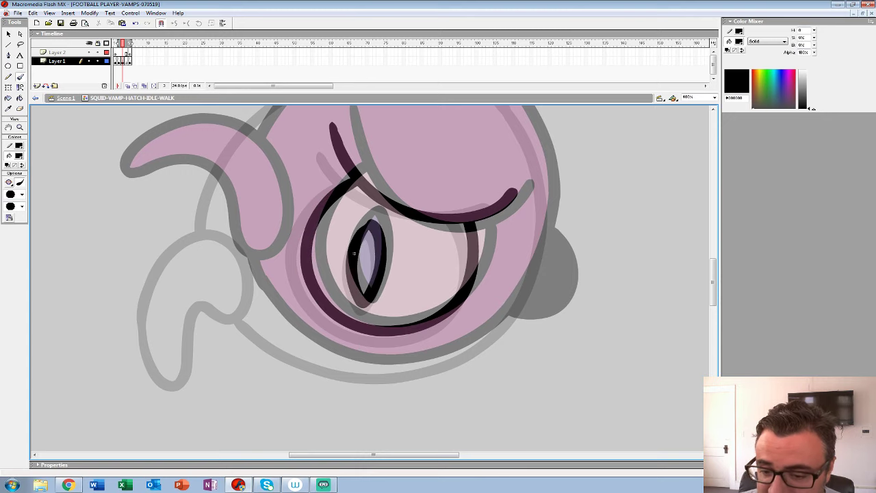
# - Ink the front tentacle on frame 3 and try a stroke for the lower body outline
pyautogui.moveTo(353, 254); pyautogui.dragTo(444, 302)
pyautogui.moveTo(322, 321)
pyautogui.mouseDown()
pyautogui.moveTo(353, 317)
pyautogui.moveTo(358, 263)
pyautogui.moveTo(338, 235)
pyautogui.moveTo(290, 222)
pyautogui.moveTo(242, 239)
pyautogui.moveTo(204, 291)
pyautogui.moveTo(223, 325)
pyautogui.moveTo(276, 277)
pyautogui.moveTo(296, 280)
pyautogui.moveTo(339, 322)
pyautogui.mouseUp()
pyautogui.moveTo(444, 301); pyautogui.dragTo(257, 251)
pyautogui.moveTo(384, 347)
pyautogui.mouseDown()
pyautogui.moveTo(340, 303)
pyautogui.moveTo(377, 344)
pyautogui.moveTo(387, 253)
pyautogui.moveTo(418, 322)
pyautogui.mouseUp()
pyautogui.hotkey('ctrl', 'z')
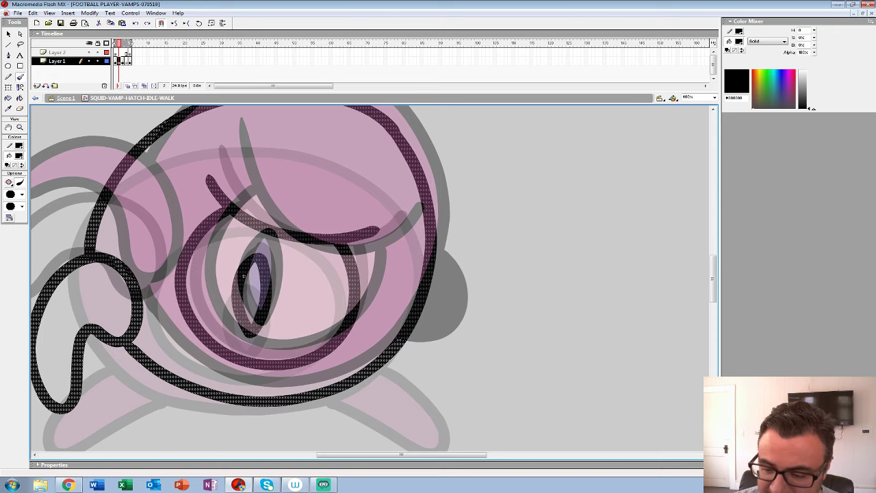
# - Draw the far leg in black behind the body's lower edge on frame 2
pyautogui.moveTo(243, 275); pyautogui.dragTo(178, 196)
pyautogui.moveTo(357, 228)
pyautogui.mouseDown()
pyautogui.moveTo(373, 296)
pyautogui.moveTo(369, 344)
pyautogui.moveTo(342, 332)
pyautogui.mouseUp()
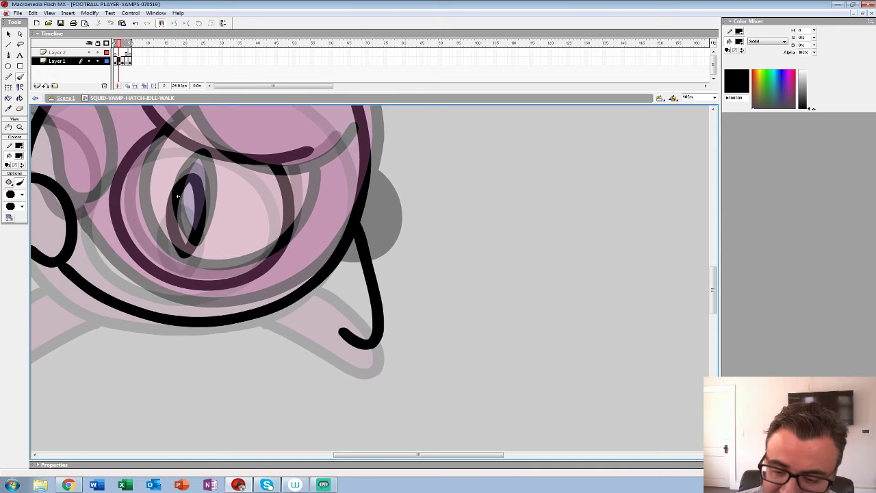
pyautogui.hotkey('ctrl', 'z')
pyautogui.moveTo(301, 298)
pyautogui.mouseDown()
pyautogui.moveTo(339, 333)
pyautogui.moveTo(380, 342)
pyautogui.moveTo(353, 234)
pyautogui.mouseUp()
pyautogui.moveTo(177, 197)
pyautogui.mouseDown()
pyautogui.moveTo(281, 292)
pyautogui.moveTo(301, 326)
pyautogui.mouseUp()
# - Ink the squid's round body outline on frame 3
pyautogui.press('.')
pyautogui.hotkey('ctrl', 'a')
pyautogui.moveTo(446, 394)
pyautogui.mouseDown()
pyautogui.moveTo(479, 352)
pyautogui.moveTo(498, 274)
pyautogui.moveTo(475, 197)
pyautogui.moveTo(391, 132)
pyautogui.moveTo(230, 165)
pyautogui.moveTo(174, 250)
pyautogui.mouseUp()
pyautogui.moveTo(302, 326); pyautogui.dragTo(325, 246)
pyautogui.moveTo(474, 313)
pyautogui.mouseDown()
pyautogui.moveTo(440, 342)
pyautogui.moveTo(348, 357)
pyautogui.moveTo(239, 312)
pyautogui.moveTo(212, 271)
pyautogui.mouseUp()
pyautogui.moveTo(325, 247); pyautogui.dragTo(131, 224)
# - Compare the far leg across the first frames and draw its in-between position on frame 3
pyautogui.press(',')
pyautogui.press(',')
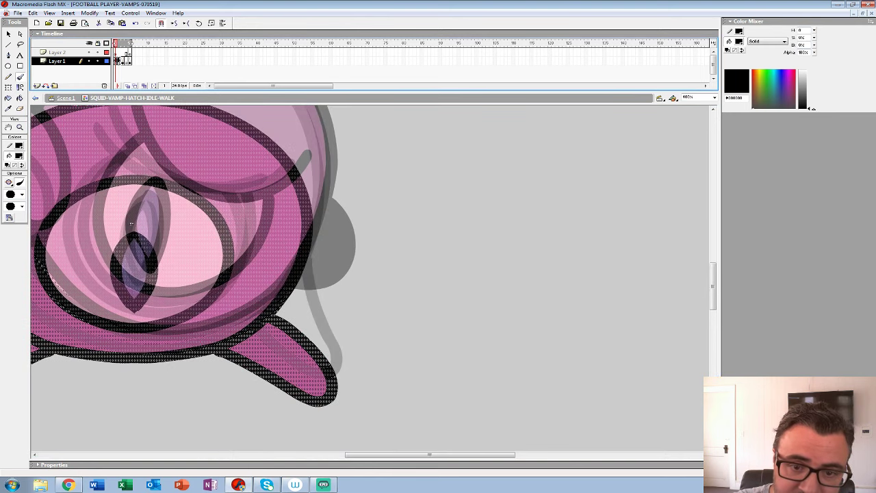
pyautogui.press('.')
pyautogui.moveTo(267, 336)
pyautogui.mouseDown()
pyautogui.moveTo(293, 312)
pyautogui.moveTo(286, 303)
pyautogui.moveTo(262, 329)
pyautogui.moveTo(263, 322)
pyautogui.moveTo(378, 409)
pyautogui.moveTo(309, 364)
pyautogui.moveTo(402, 337)
pyautogui.mouseUp()
pyautogui.press('.')
pyautogui.hotkey('ctrl', 'z')
pyautogui.moveTo(305, 346)
pyautogui.mouseDown()
pyautogui.moveTo(335, 366)
pyautogui.moveTo(395, 335)
pyautogui.moveTo(357, 279)
pyautogui.mouseUp()
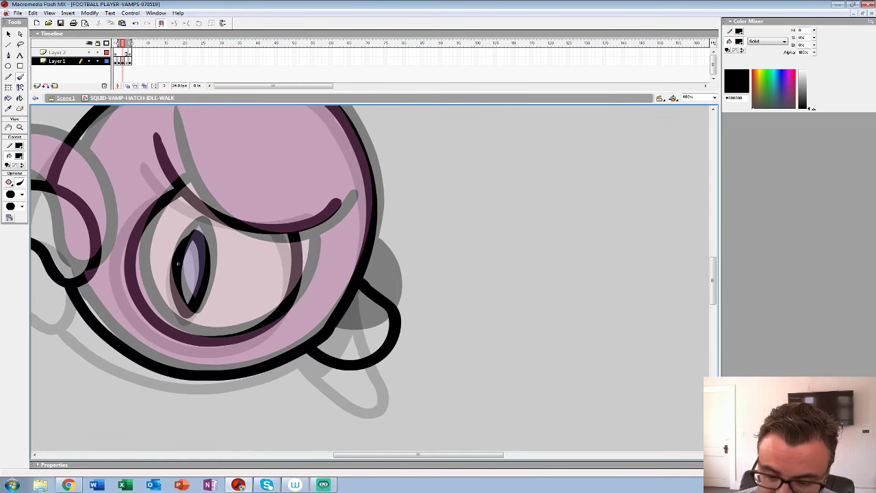
pyautogui.hotkey('ctrl', 'z')
pyautogui.moveTo(305, 346)
pyautogui.mouseDown()
pyautogui.moveTo(401, 345)
pyautogui.moveTo(361, 281)
pyautogui.mouseUp()
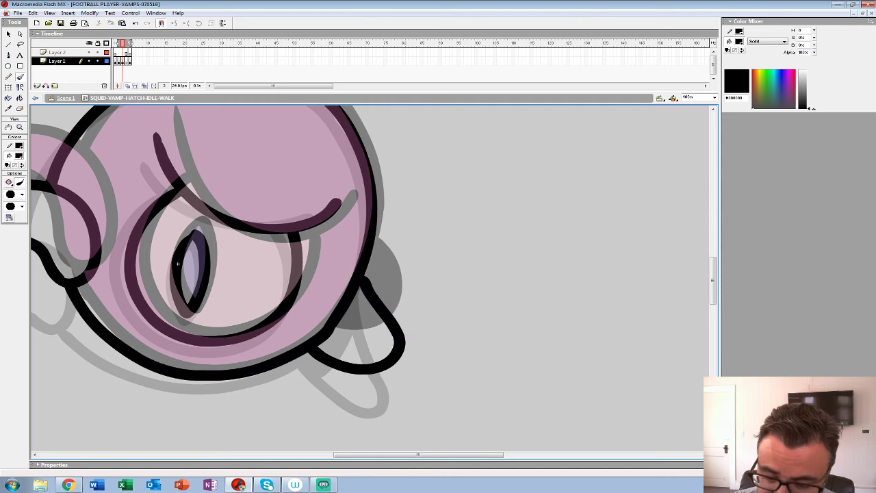
# - Shade the part of the far leg nearest the body black on frame 3
pyautogui.moveTo(355, 336)
pyautogui.mouseDown()
pyautogui.moveTo(333, 357)
pyautogui.moveTo(364, 296)
pyautogui.mouseUp()
pyautogui.hotkey('ctrl', 'z')
pyautogui.moveTo(337, 357)
pyautogui.mouseDown()
pyautogui.moveTo(372, 318)
pyautogui.moveTo(359, 290)
pyautogui.moveTo(346, 340)
pyautogui.moveTo(363, 342)
pyautogui.mouseUp()
pyautogui.moveTo(363, 342); pyautogui.dragTo(367, 347)
# - Ink the brow, eye outline and pupil of the last in-between on frame 4
pyautogui.moveTo(182, 270); pyautogui.dragTo(307, 322)
pyautogui.press('.')
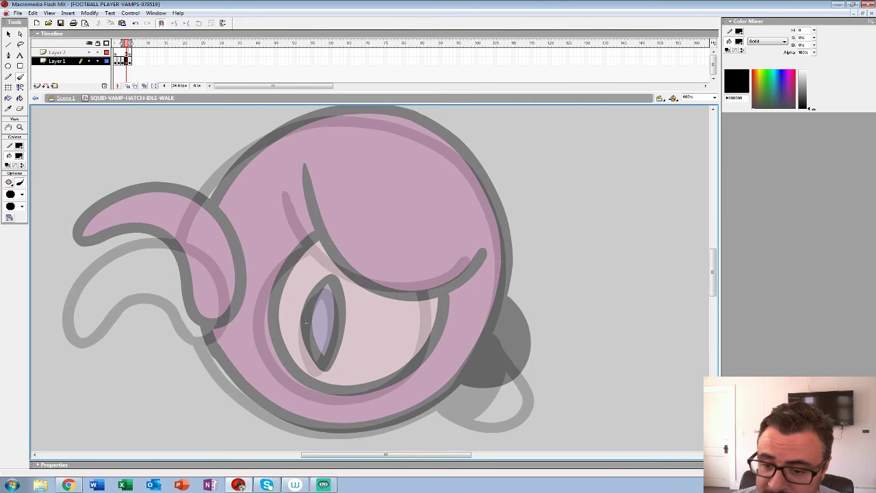
pyautogui.moveTo(293, 174)
pyautogui.mouseDown()
pyautogui.moveTo(324, 253)
pyautogui.moveTo(363, 284)
pyautogui.moveTo(445, 282)
pyautogui.moveTo(479, 256)
pyautogui.mouseUp()
pyautogui.moveTo(307, 321); pyautogui.dragTo(377, 267)
pyautogui.moveTo(386, 182)
pyautogui.mouseDown()
pyautogui.moveTo(349, 218)
pyautogui.moveTo(335, 269)
pyautogui.moveTo(341, 296)
pyautogui.moveTo(364, 325)
pyautogui.moveTo(392, 338)
pyautogui.moveTo(424, 343)
pyautogui.moveTo(455, 333)
pyautogui.moveTo(493, 303)
pyautogui.moveTo(508, 236)
pyautogui.mouseUp()
pyautogui.moveTo(396, 229)
pyautogui.mouseDown()
pyautogui.moveTo(381, 254)
pyautogui.moveTo(390, 315)
pyautogui.moveTo(395, 230)
pyautogui.mouseUp()
pyautogui.hotkey('ctrl', 'z')
pyautogui.moveTo(377, 267)
pyautogui.mouseDown()
pyautogui.moveTo(388, 314)
pyautogui.moveTo(404, 276)
pyautogui.moveTo(399, 230)
pyautogui.moveTo(392, 287)
pyautogui.moveTo(472, 294)
pyautogui.mouseUp()
pyautogui.moveTo(335, 245)
pyautogui.mouseDown()
pyautogui.moveTo(350, 285)
pyautogui.moveTo(375, 301)
pyautogui.moveTo(395, 272)
pyautogui.moveTo(392, 240)
pyautogui.moveTo(371, 202)
pyautogui.moveTo(323, 185)
pyautogui.moveTo(269, 193)
pyautogui.moveTo(231, 237)
pyautogui.moveTo(260, 248)
pyautogui.moveTo(300, 230)
pyautogui.moveTo(340, 249)
pyautogui.mouseUp()
# - Ink the raised front tentacle and the full round body outline on frame 4
pyautogui.moveTo(471, 294)
pyautogui.mouseDown()
pyautogui.moveTo(346, 328)
pyautogui.moveTo(318, 320)
pyautogui.mouseUp()
pyautogui.moveTo(411, 117)
pyautogui.mouseDown()
pyautogui.moveTo(480, 164)
pyautogui.moveTo(502, 199)
pyautogui.moveTo(515, 275)
pyautogui.mouseUp()
pyautogui.moveTo(515, 275); pyautogui.dragTo(529, 282)
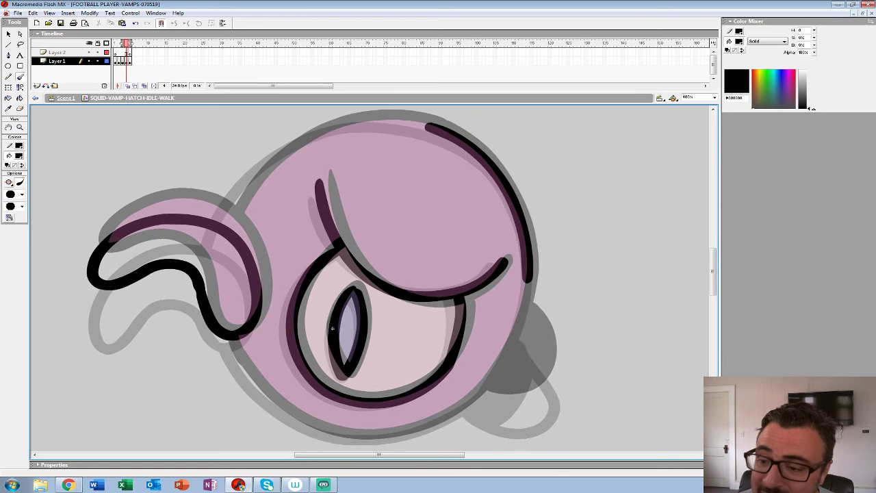
pyautogui.moveTo(438, 125)
pyautogui.mouseDown()
pyautogui.moveTo(349, 123)
pyautogui.moveTo(285, 149)
pyautogui.moveTo(219, 222)
pyautogui.mouseUp()
pyautogui.moveTo(411, 287); pyautogui.dragTo(401, 207)
pyautogui.moveTo(518, 194)
pyautogui.mouseDown()
pyautogui.moveTo(484, 287)
pyautogui.moveTo(417, 342)
pyautogui.moveTo(337, 355)
pyautogui.moveTo(268, 327)
pyautogui.moveTo(212, 257)
pyautogui.mouseUp()
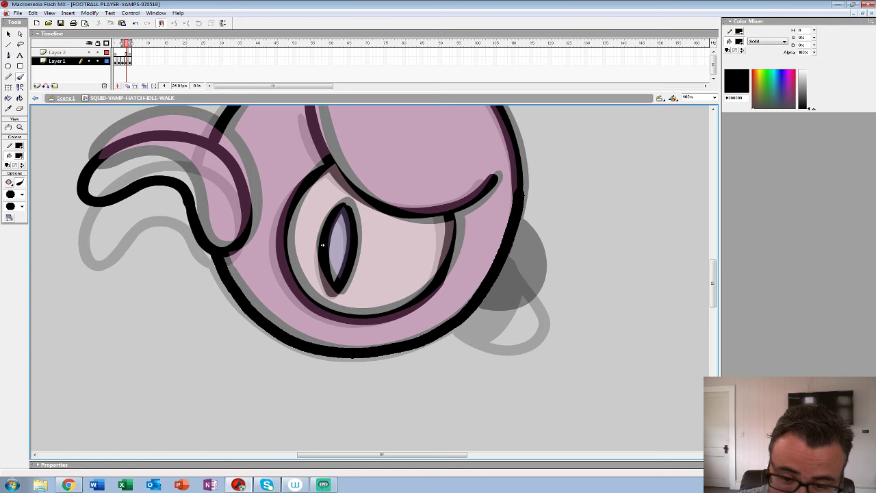
# - Draw the far leg on frame 4 with a dividing curve and fill its inner part black
pyautogui.moveTo(479, 288); pyautogui.dragTo(319, 278)
pyautogui.moveTo(303, 310)
pyautogui.mouseDown()
pyautogui.moveTo(318, 317)
pyautogui.moveTo(385, 257)
pyautogui.moveTo(358, 219)
pyautogui.moveTo(362, 294)
pyautogui.moveTo(353, 313)
pyautogui.moveTo(379, 371)
pyautogui.mouseUp()
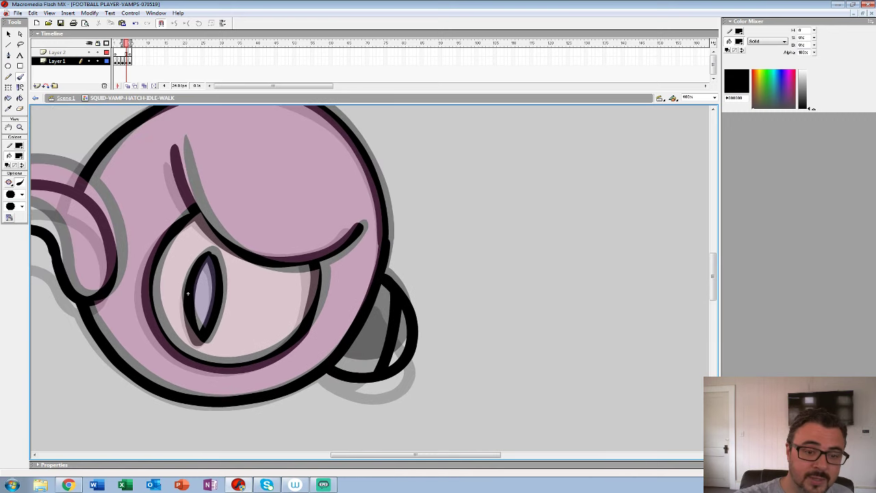
pyautogui.press('k')
pyautogui.click(370, 333)
# - Turn off onion skinning and flip between frames 4 and 5 to compare the drawings
pyautogui.click(128, 86)
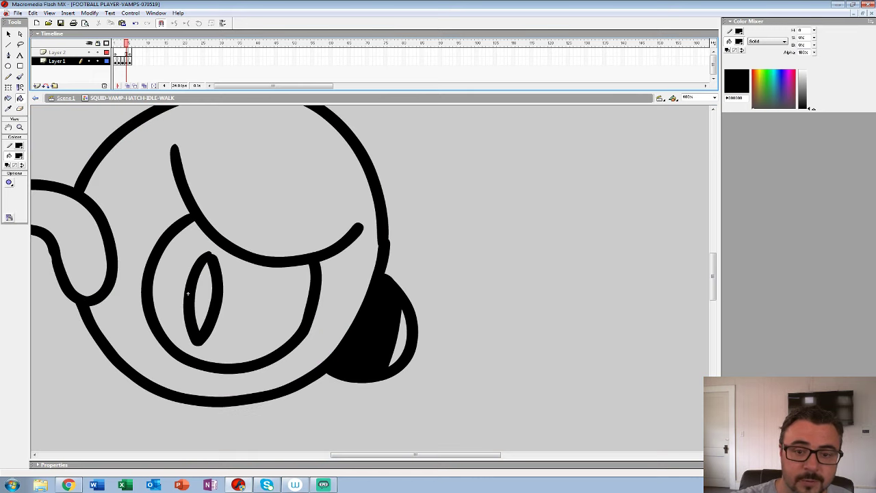
pyautogui.press('.')
pyautogui.press(',')
pyautogui.press('.')
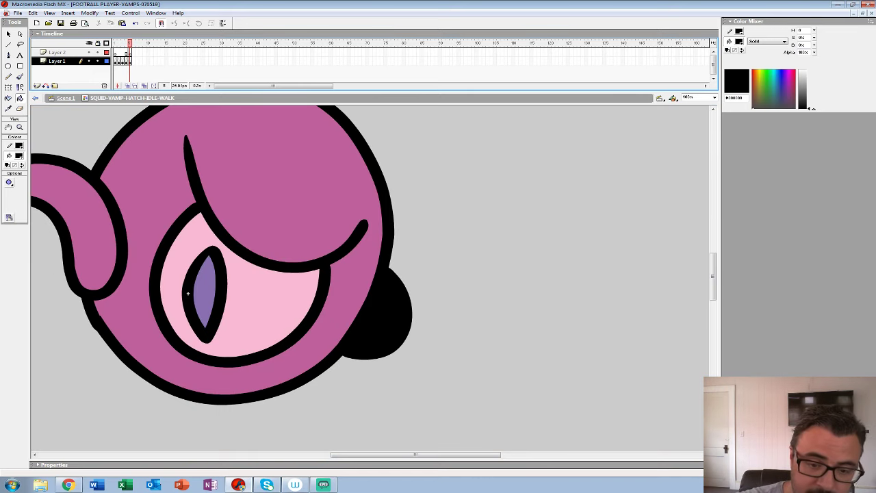
# - Sample the purple of the pupil on frame 5 and fill the pupils of the in-between drawings with it
pyautogui.click(19, 156)
pyautogui.click(187, 293)
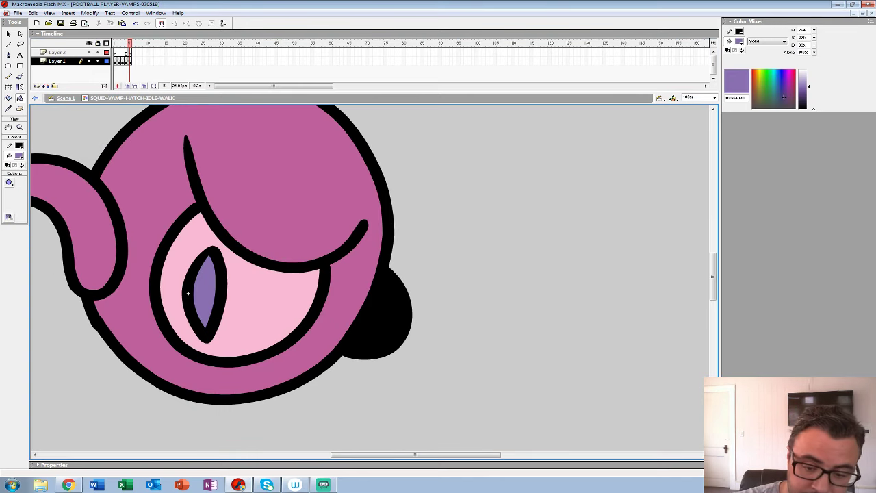
pyautogui.press(',')
pyautogui.click(188, 293)
pyautogui.press(',')
pyautogui.press(',')
pyautogui.press(',')
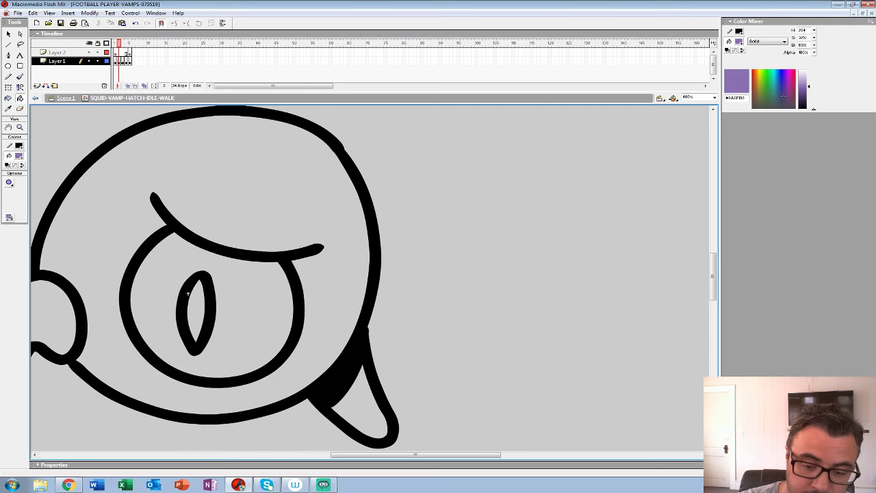
pyautogui.press('.')
# - Sample the light pink of the eye on frame 1 and fill the eyes of the in-between drawings with it
pyautogui.press(',')
pyautogui.click(20, 156)
pyautogui.click(187, 293)
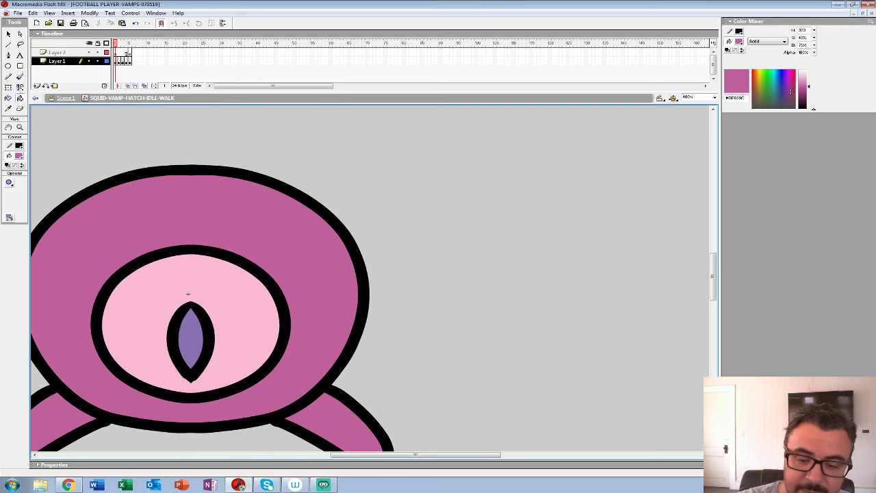
pyautogui.click(19, 156)
pyautogui.click(187, 293)
pyautogui.press('.')
pyautogui.press('.')
pyautogui.press('.')
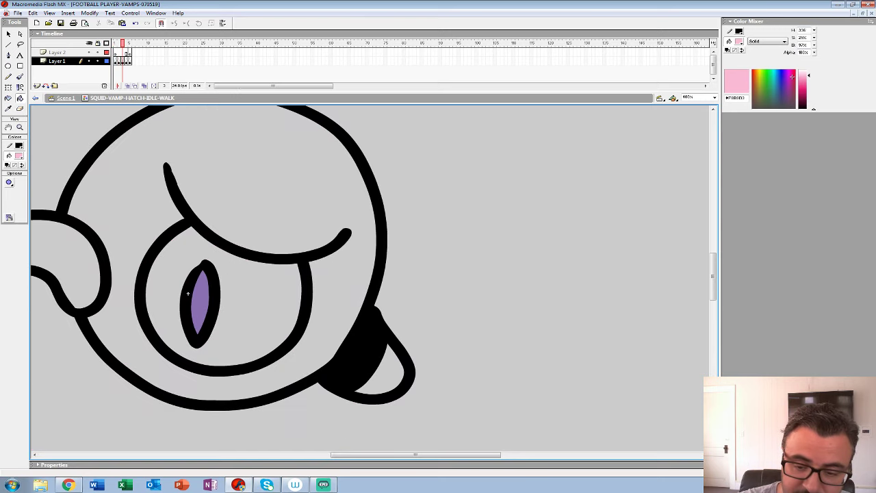
pyautogui.press('.')
# - Sample the magenta of the body on frame 5 and fill the body and limbs of the frame 4 drawing with it
pyautogui.click(19, 156)
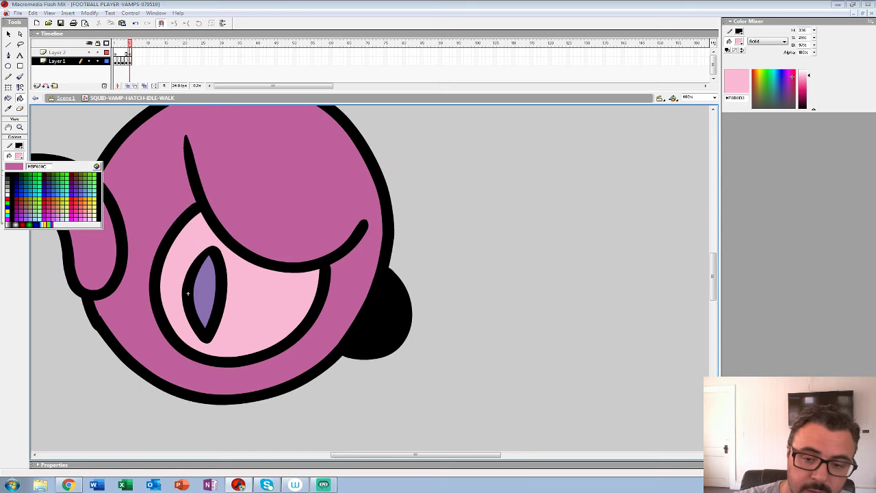
pyautogui.click(149, 185)
pyautogui.press(',')
pyautogui.click(149, 185)
pyautogui.moveTo(123, 219); pyautogui.dragTo(217, 195)
pyautogui.click(176, 222)
pyautogui.click(495, 318)
# - Fill the body and limbs of the frame 3 drawing with the sampled magenta, undoing the stray fill of its outline
pyautogui.press(',')
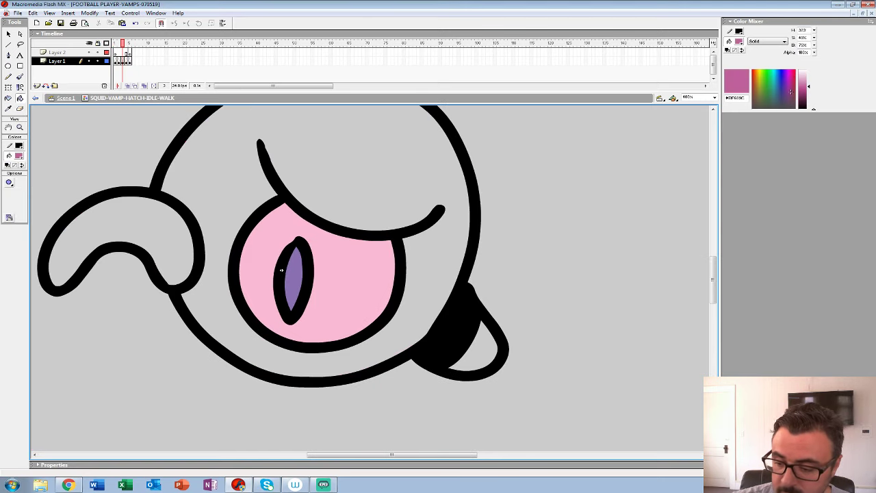
pyautogui.click(477, 349)
pyautogui.click(438, 274)
pyautogui.press(',')
pyautogui.press('.')
pyautogui.click(198, 239)
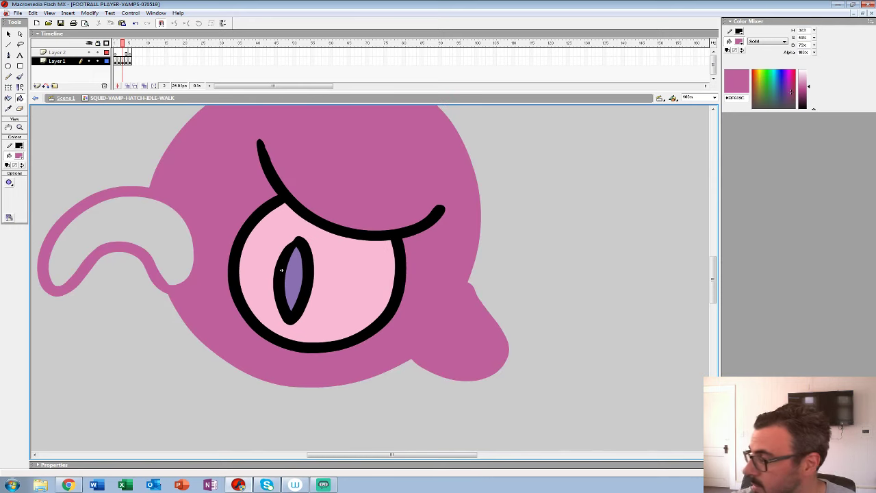
pyautogui.hotkey('ctrl', 'z')
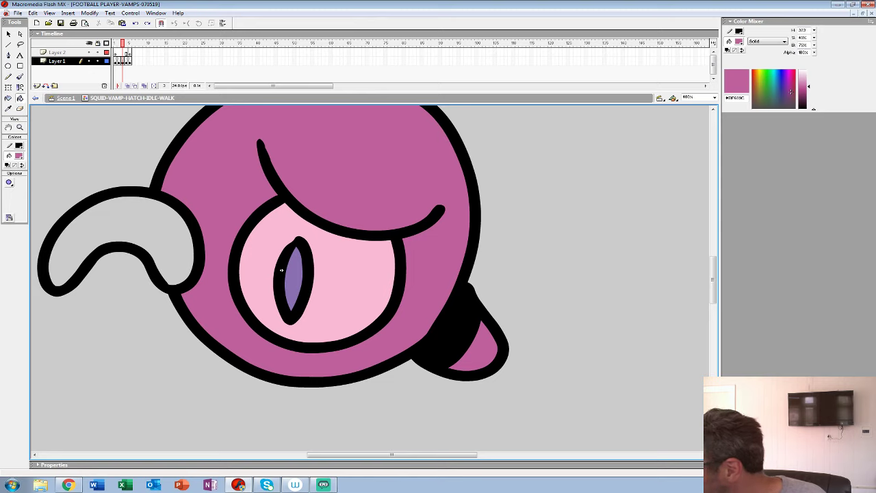
pyautogui.hotkey('ctrl', 'y')
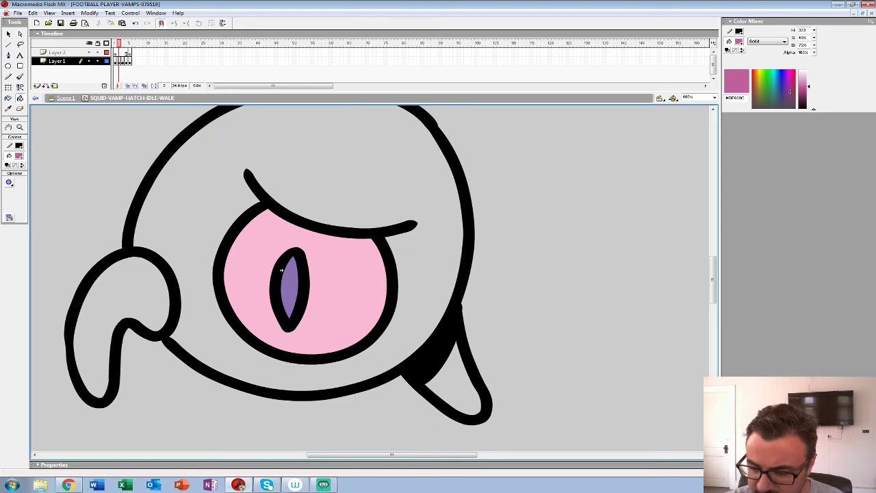
# - Fill the head, arm and far leg of the frame 2 drawing with the same magenta
pyautogui.hotkey('ctrl', 'y')
pyautogui.hotkey('ctrl', 'y')
pyautogui.hotkey('ctrl', 'y')
# - Preview the coloured transition frames at a reduced zoom and return to Scene 1
pyautogui.press('z')
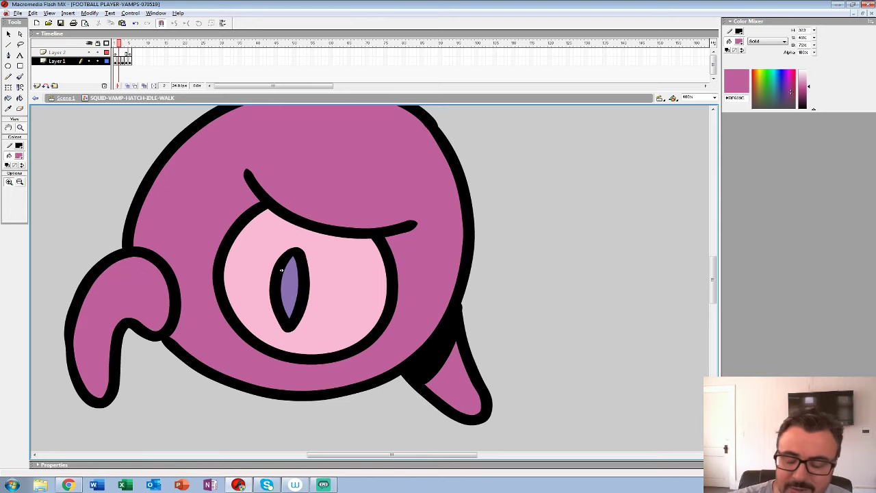
pyautogui.hotkey('ctrl', '-')
pyautogui.hotkey('ctrl', '-')
pyautogui.hotkey('ctrl', '-')
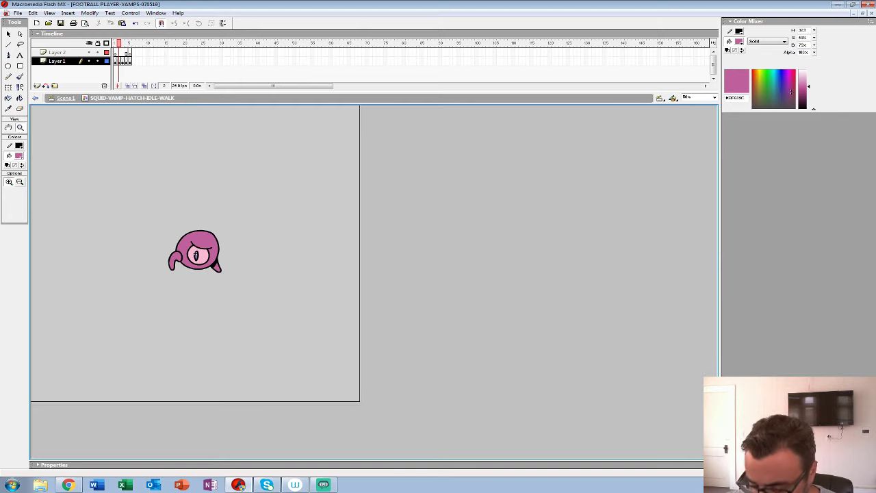
pyautogui.press('.')
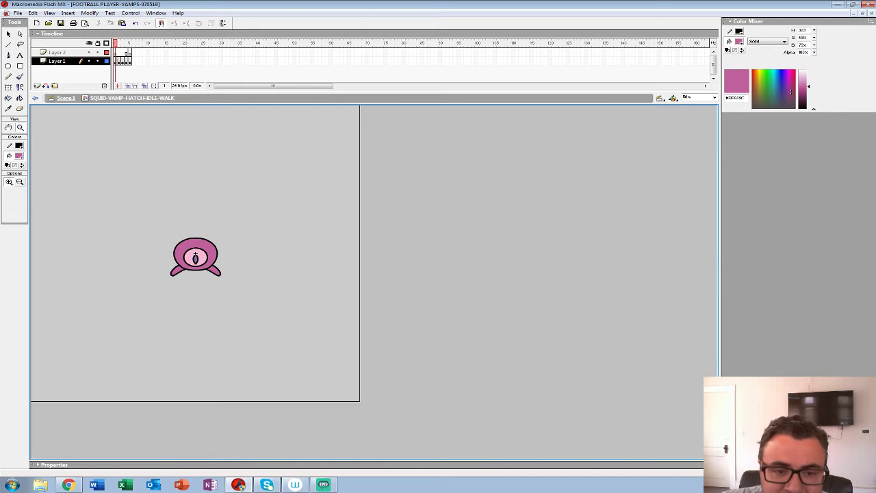
pyautogui.hotkey('ctrl', 'e')
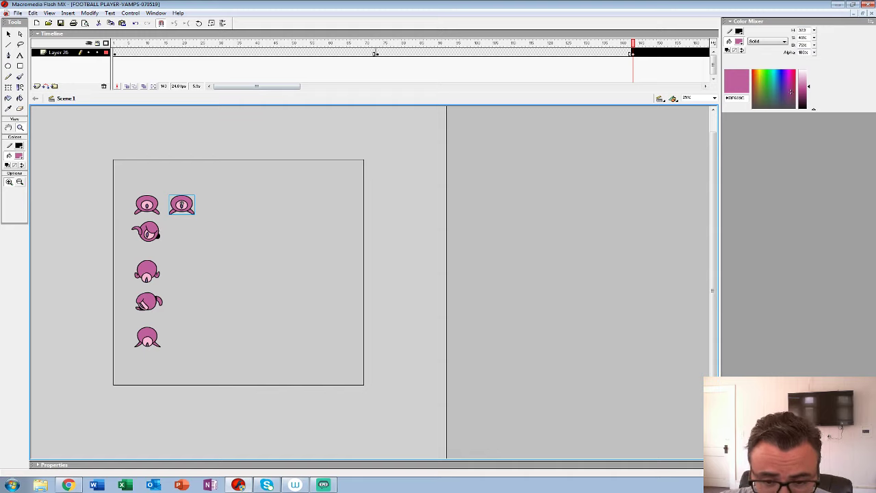
# - Copy all the squid vamp poses from the scene and paste them into a new document
pyautogui.press('v')
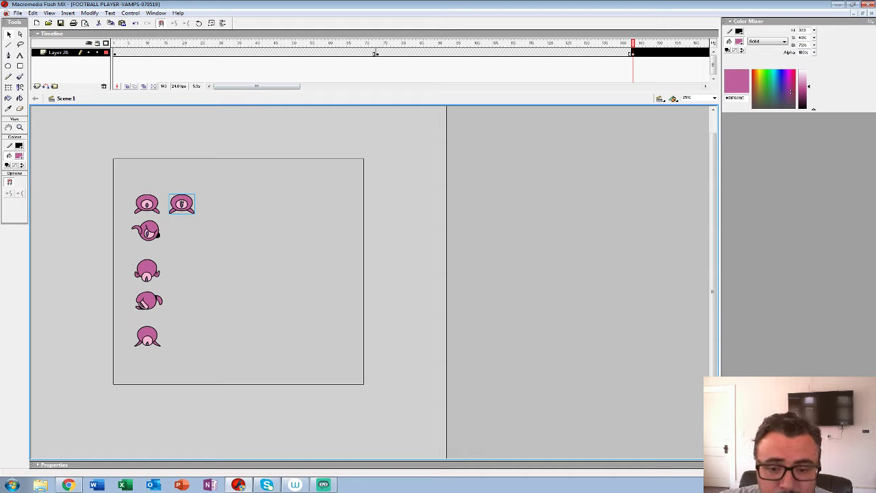
pyautogui.moveTo(102, 176); pyautogui.dragTo(224, 361)
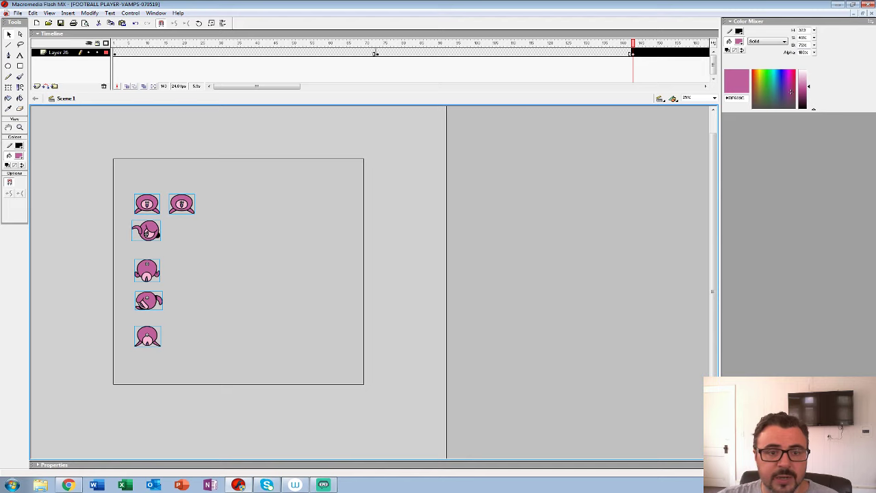
pyautogui.click(18, 13)
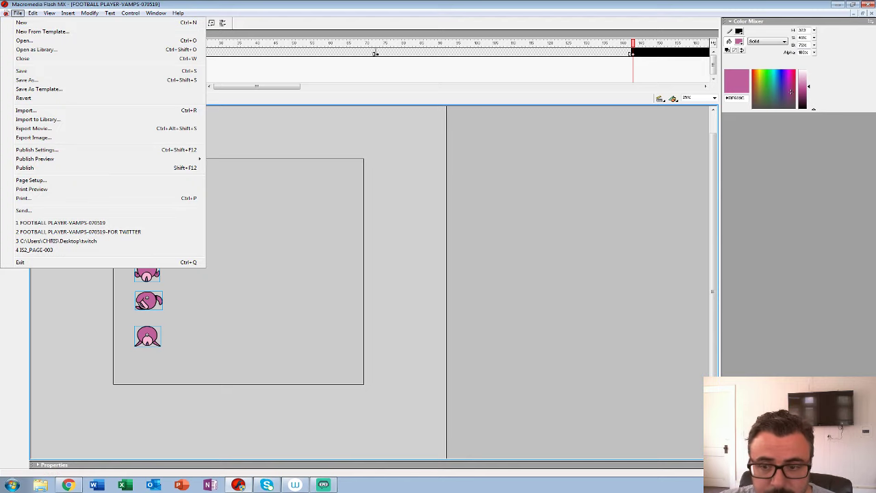
pyautogui.moveTo(241, 170); pyautogui.dragTo(99, 399)
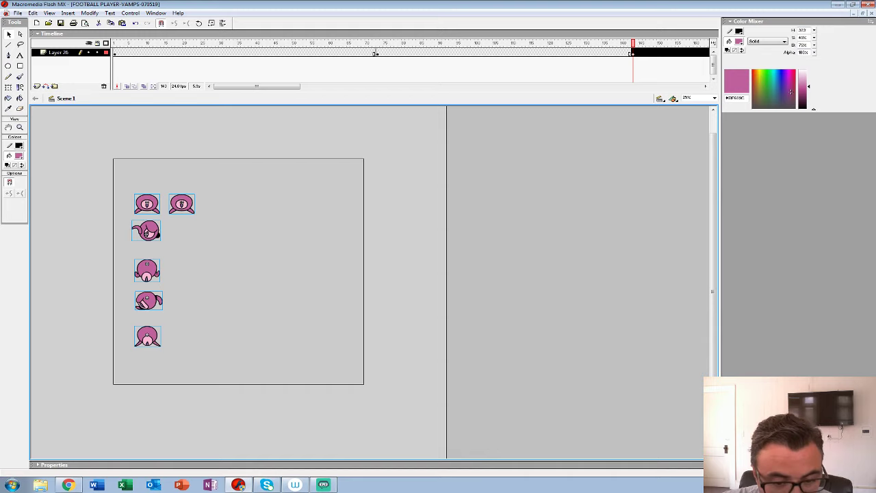
pyautogui.click(18, 13)
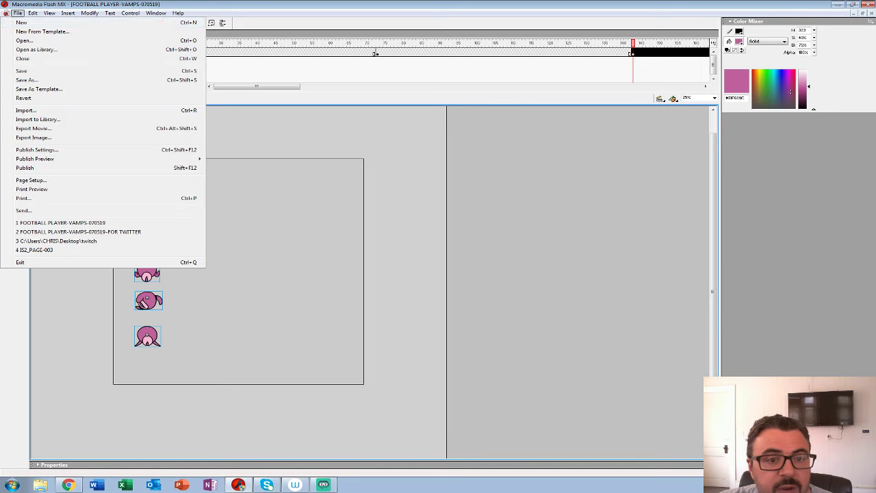
pyautogui.click(20, 23)
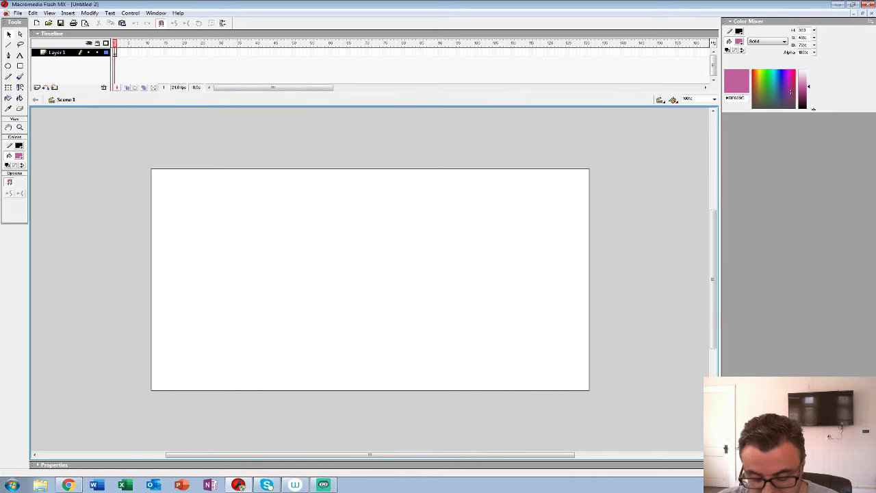
pyautogui.hotkey('ctrl', 'v')
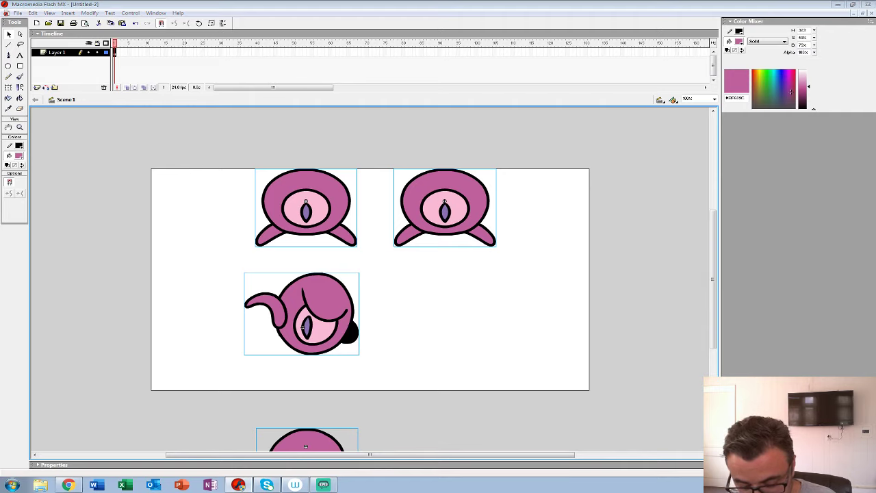
# - Scale the pasted poses to 25% and reposition them as a column on the stage
pyautogui.hotkey('ctrl', 'alt', 's')
pyautogui.write('25')
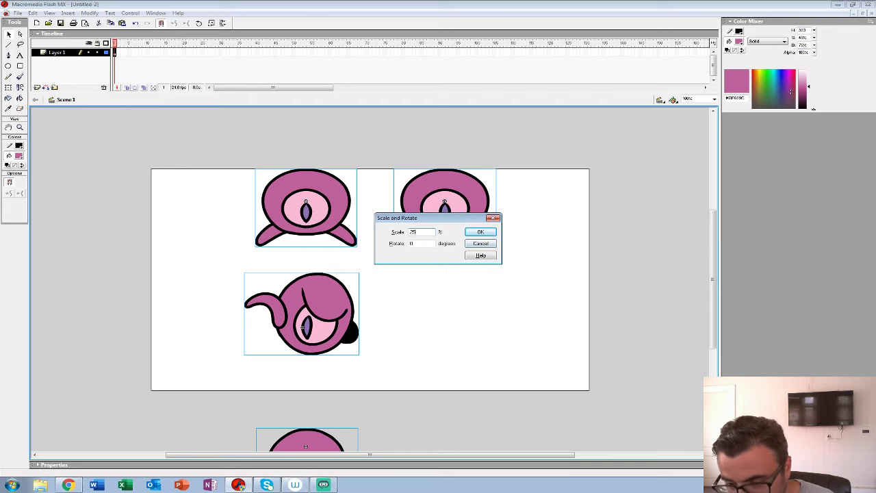
pyautogui.press('Return')
pyautogui.moveTo(354, 406); pyautogui.dragTo(257, 223)
pyautogui.hotkey('ctrl', 'shift', 'w')
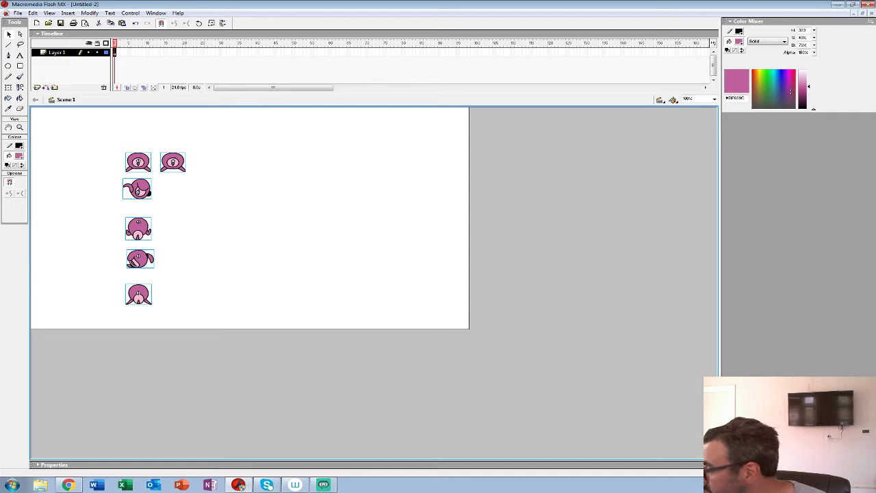
pyautogui.hotkey('ctrl', 'shift', 'a')
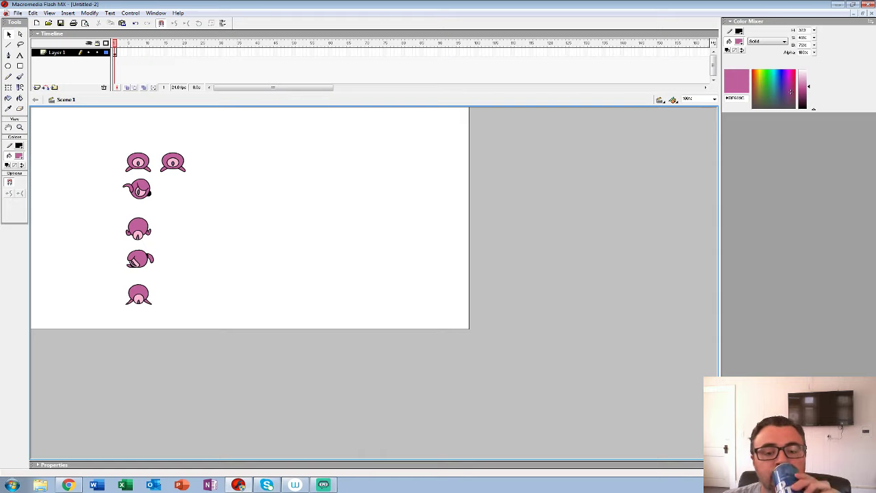
# - Duplicate the first front-facing vamp onto the empty part of the stage and convert the copy to a graphic symbol named HATCHLING-ALL
pyautogui.click(138, 163)
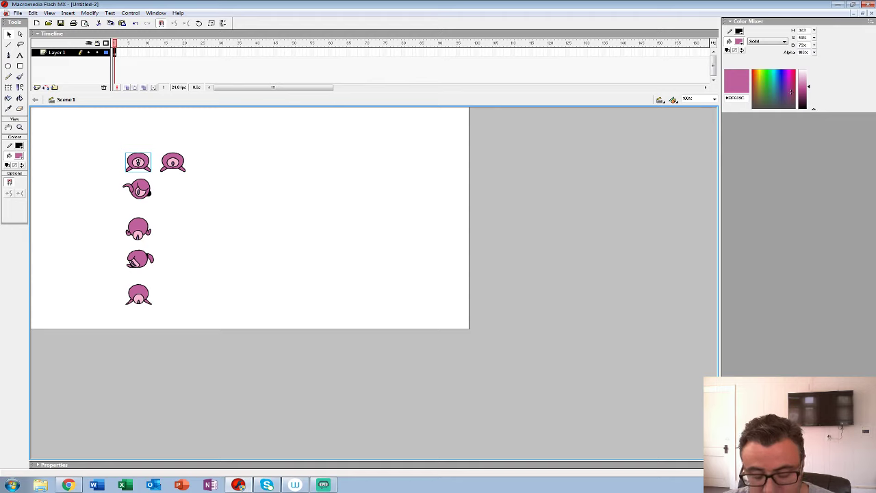
pyautogui.moveTo(137, 162); pyautogui.dragTo(277, 192)
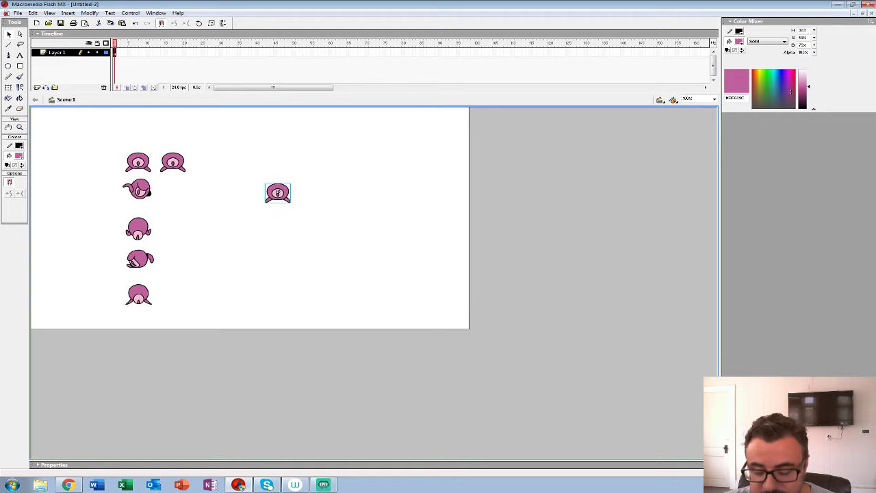
pyautogui.press('F8')
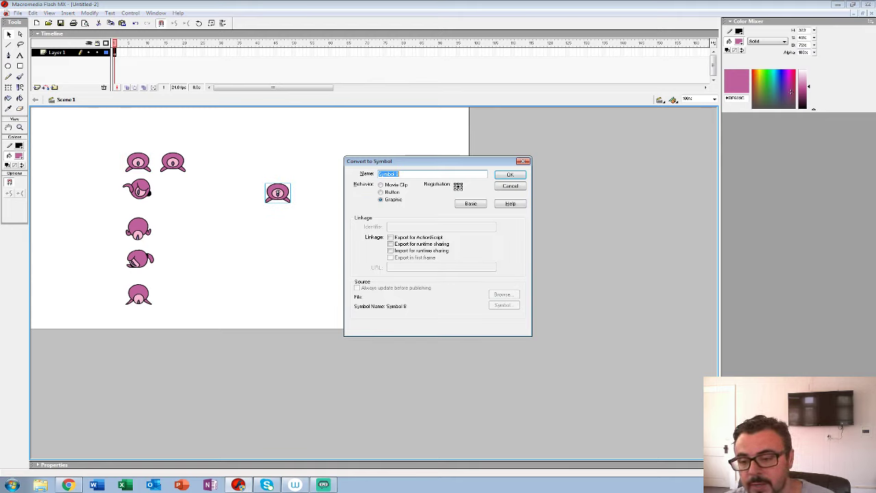
pyautogui.write('HATCHLING-ALL')
pyautogui.press('Return')
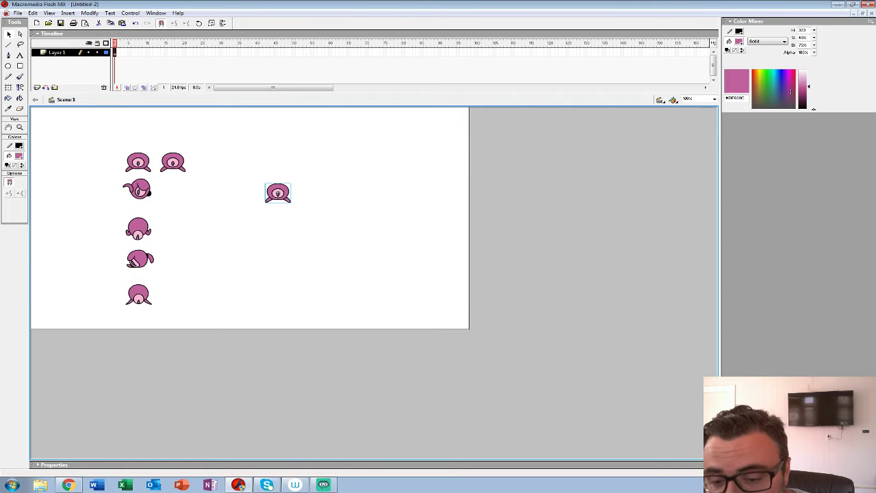
# - Open HATCHLING-ALL for editing, enlarge the timeline area and extend Layer 1 to frame 240
pyautogui.hotkey('ctrl', 'shift', 'a')
pyautogui.click(278, 193)
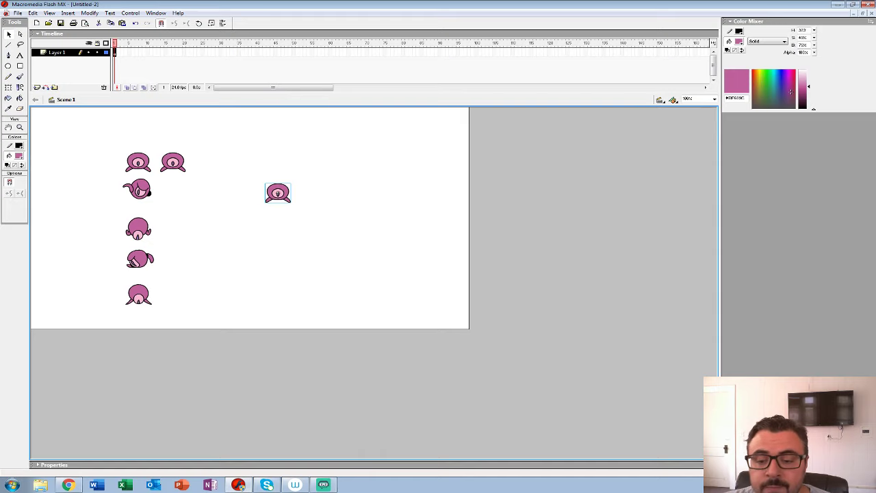
pyautogui.doubleClick(278, 193)
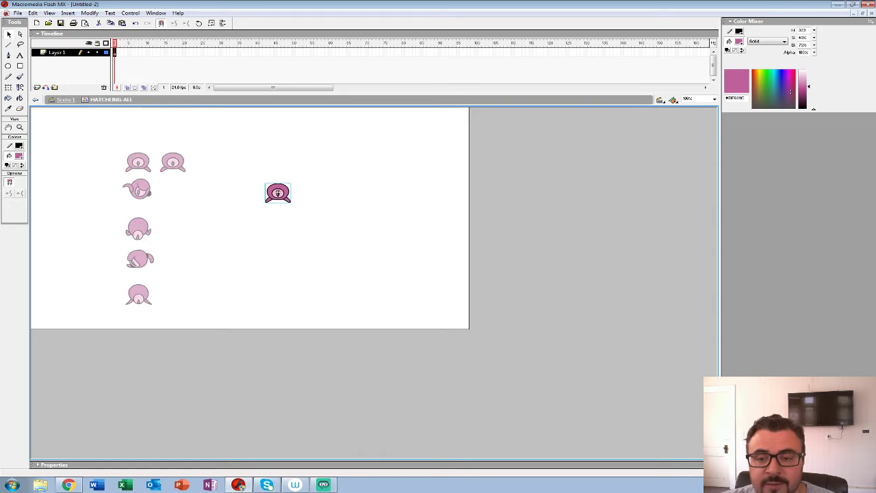
pyautogui.moveTo(274, 92); pyautogui.dragTo(351, 176)
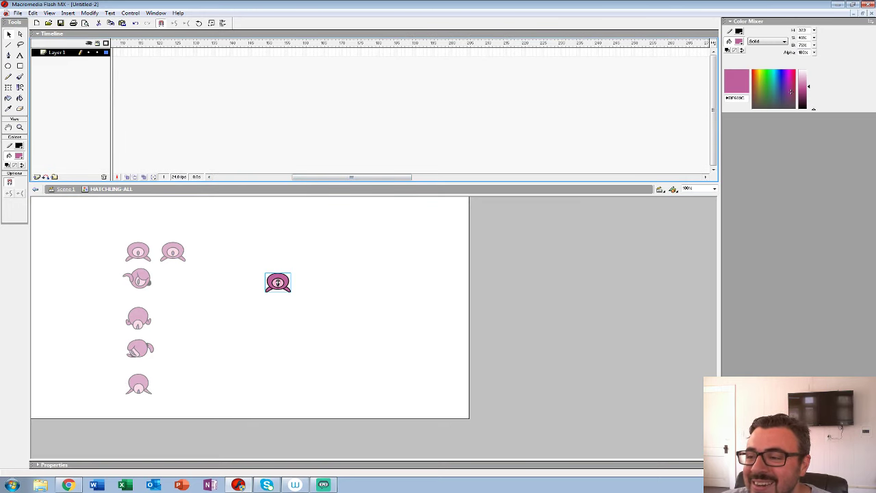
pyautogui.press('F5')
pyautogui.moveTo(315, 176); pyautogui.dragTo(257, 176)
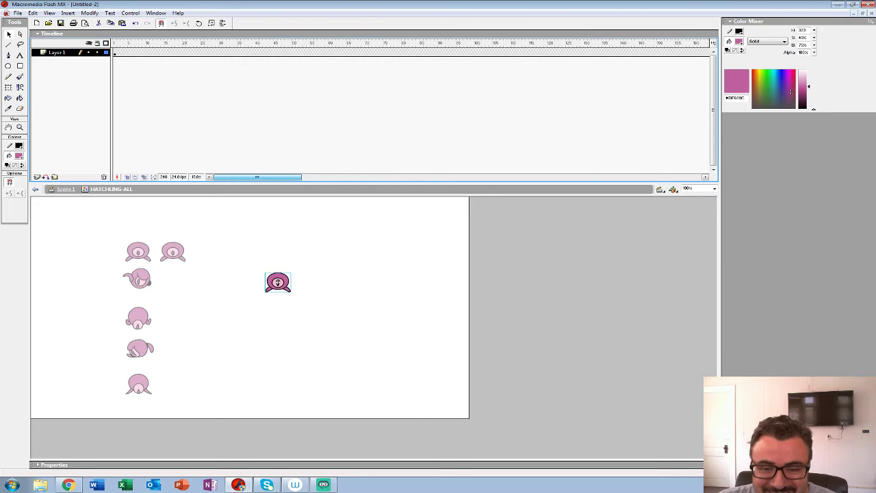
# - Move the HATCHLING-ALL instance in Scene 1 closer to the column of poses and play its animation inside the symbol
pyautogui.press('Return')
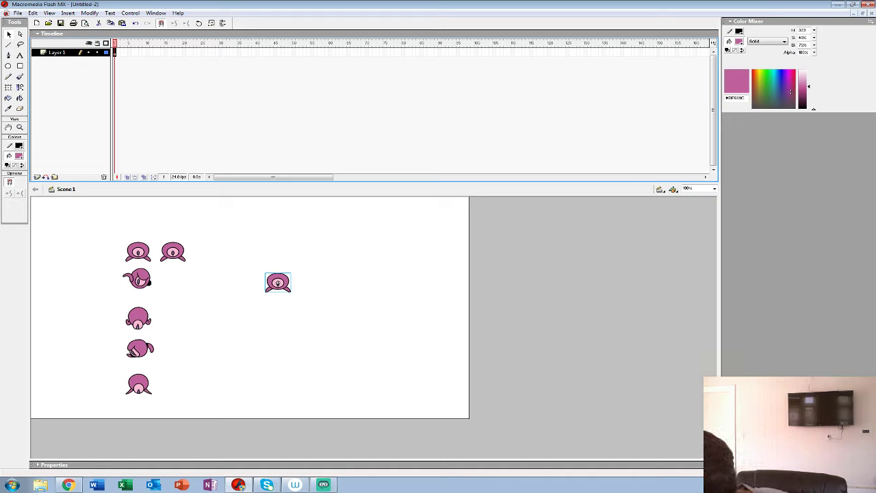
pyautogui.moveTo(278, 282); pyautogui.dragTo(219, 287)
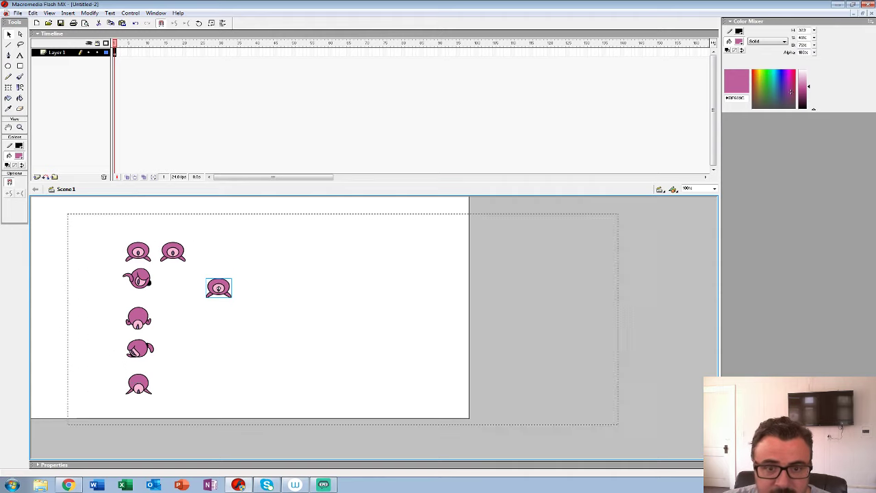
pyautogui.doubleClick(218, 288)
pyautogui.press('Return')
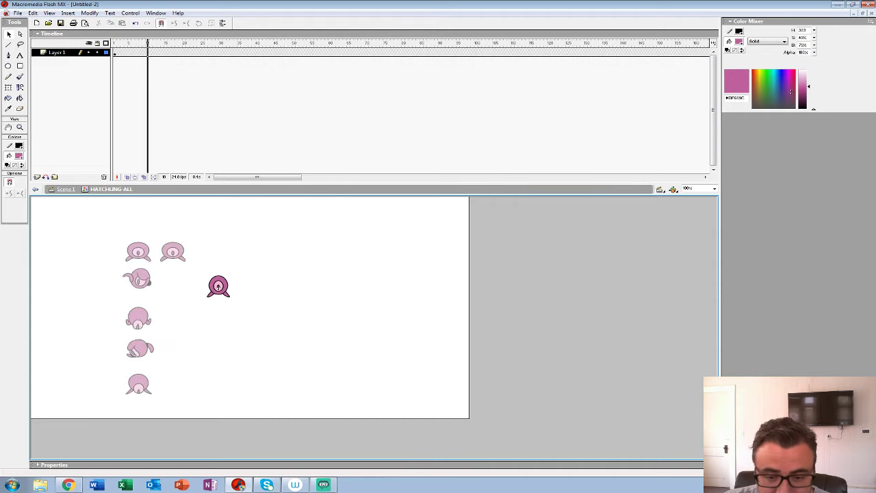
pyautogui.hotkey('ctrl', 'e')
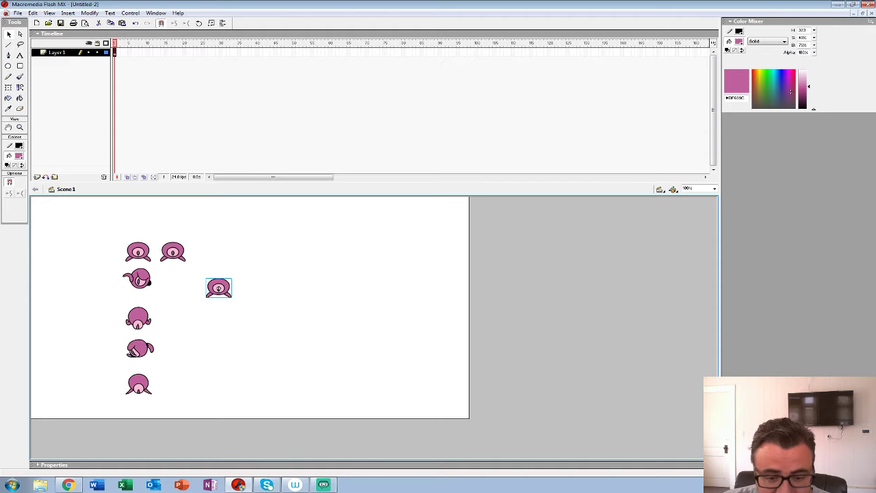
# - In HATCHLING-ALL, insert a keyframe at frame 25 and swap its vamp for the second SQUID-VAMP-HATCH-IDLE symbol listed
pyautogui.click(138, 280)
pyautogui.doubleClick(218, 288)
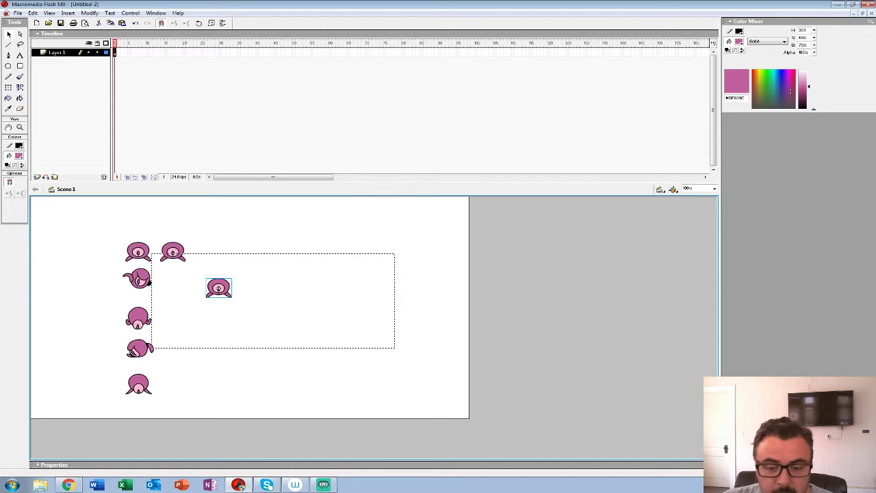
pyautogui.press('Return')
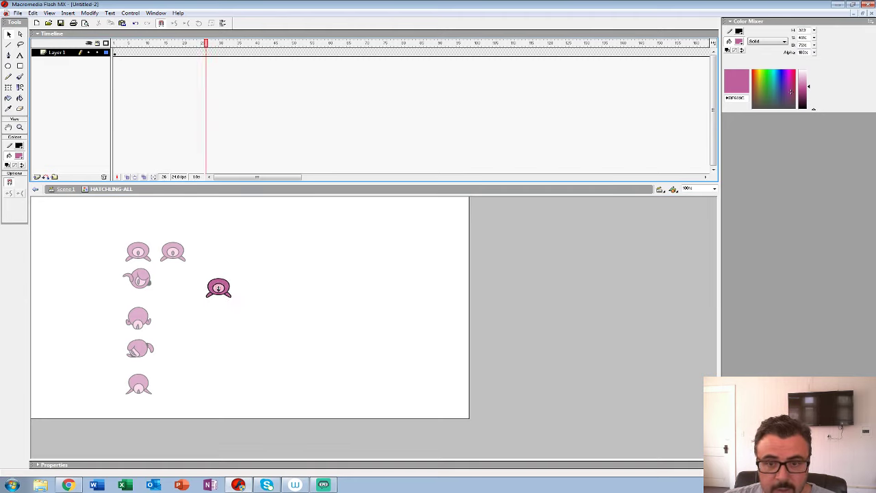
pyautogui.press('F6')
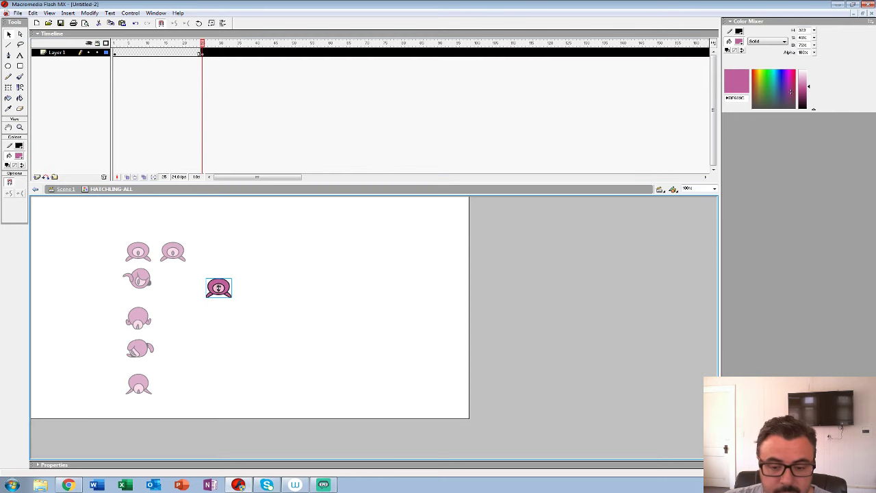
pyautogui.hotkey('ctrl', 'F3')
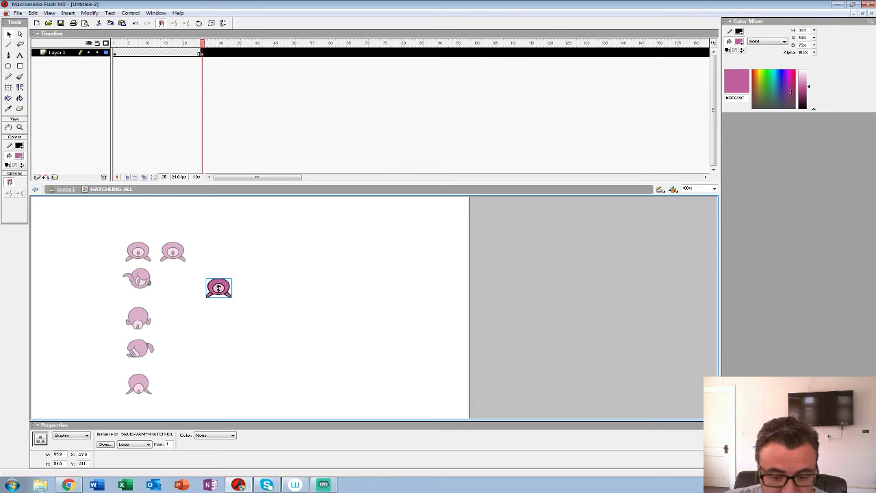
pyautogui.click(105, 444)
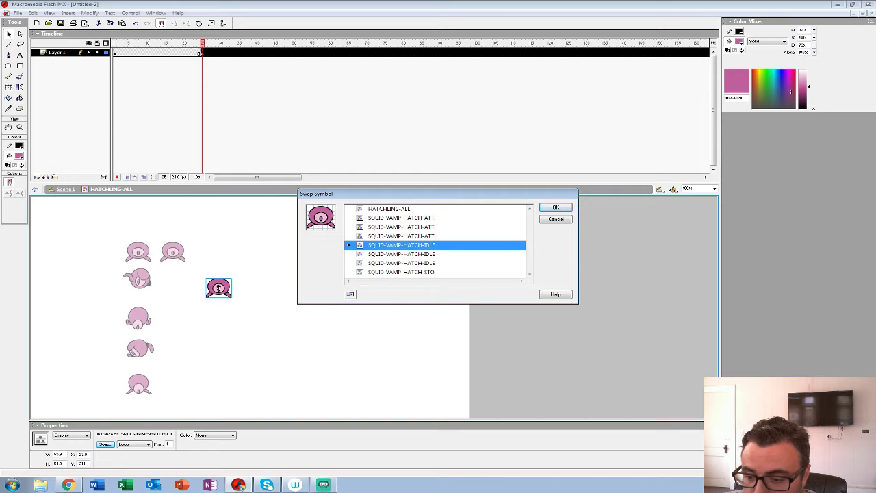
pyautogui.click(401, 254)
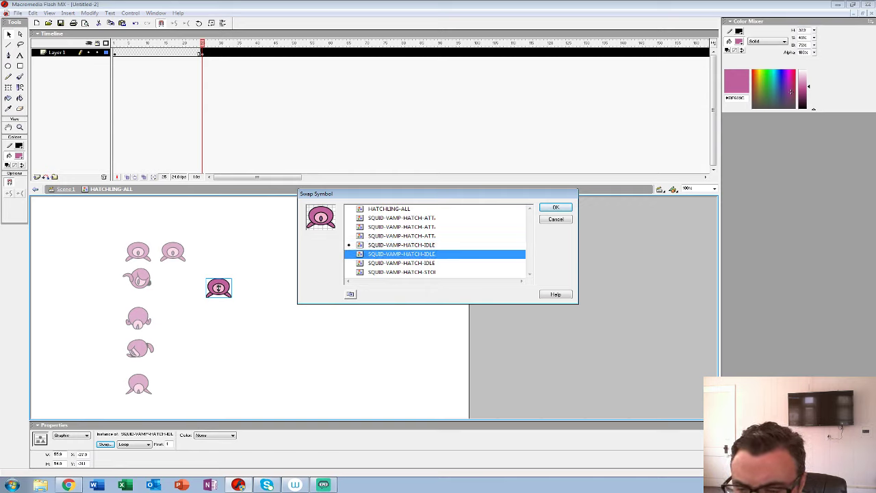
pyautogui.press('Return')
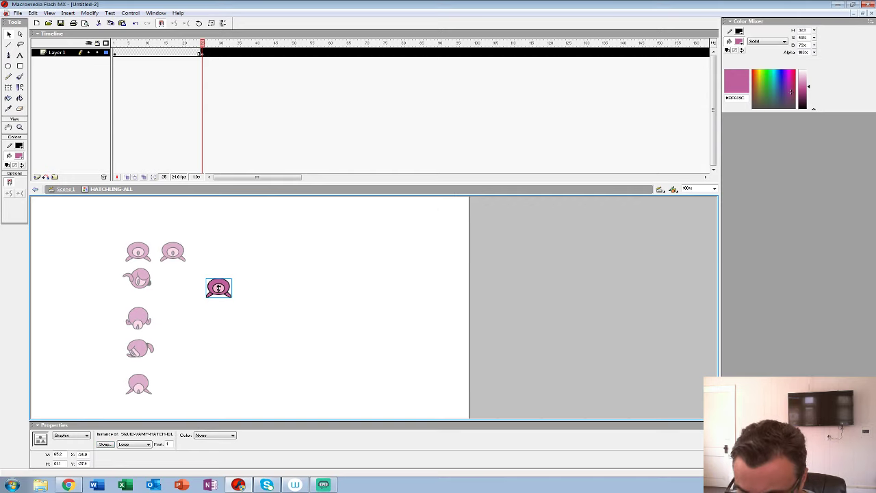
# - Insert a keyframe at frame 29 and swap its vamp for the third SQUID-VAMP-HATCH-IDLE symbol listed
pyautogui.press('Return')
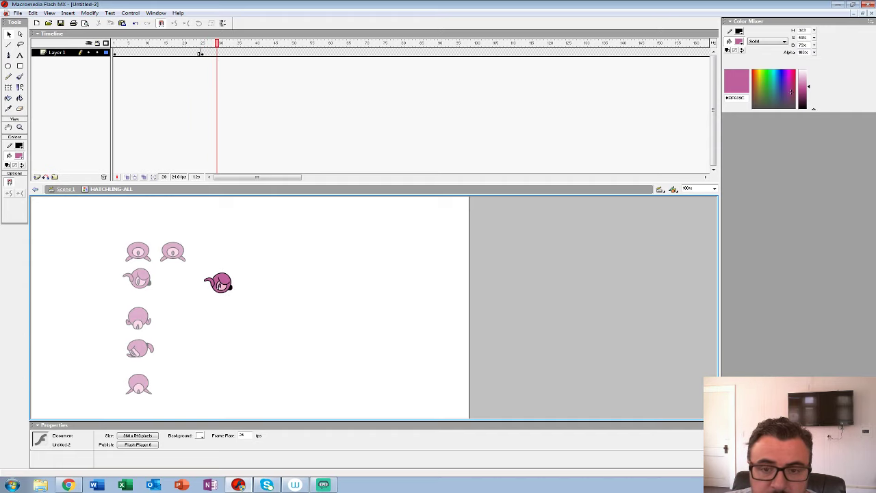
pyautogui.press('F6')
pyautogui.click(271, 262)
pyautogui.click(219, 282)
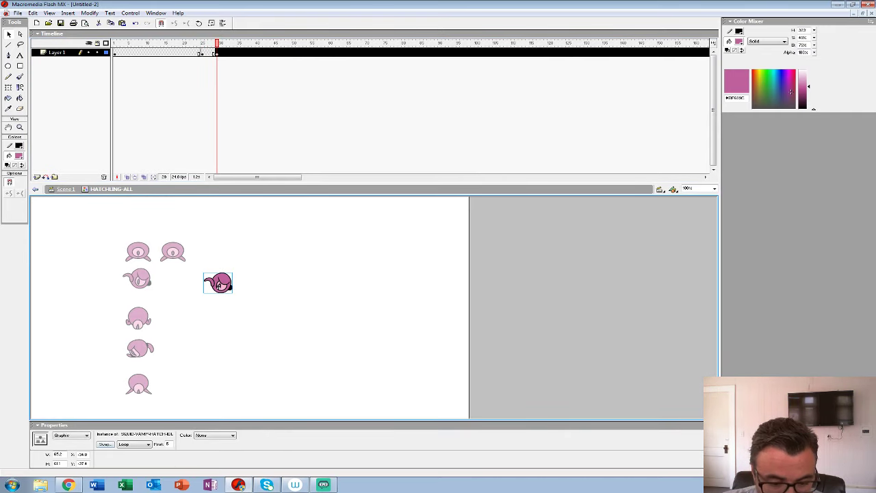
pyautogui.click(105, 444)
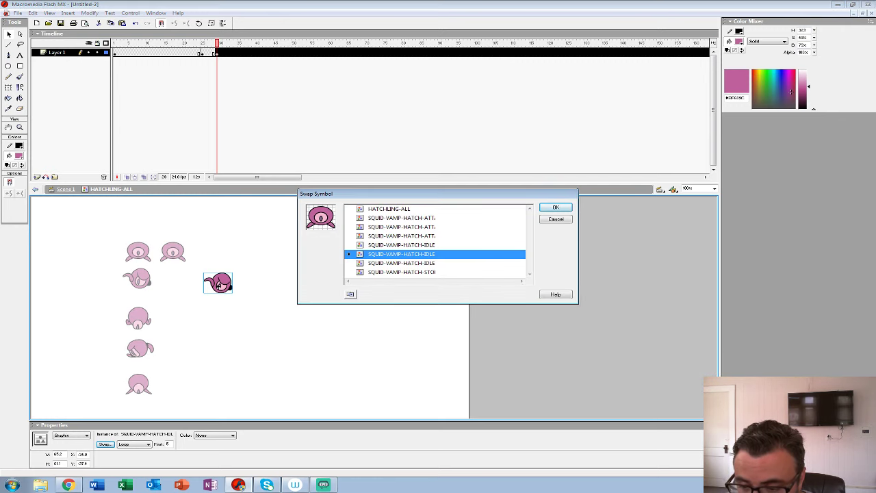
pyautogui.click(401, 244)
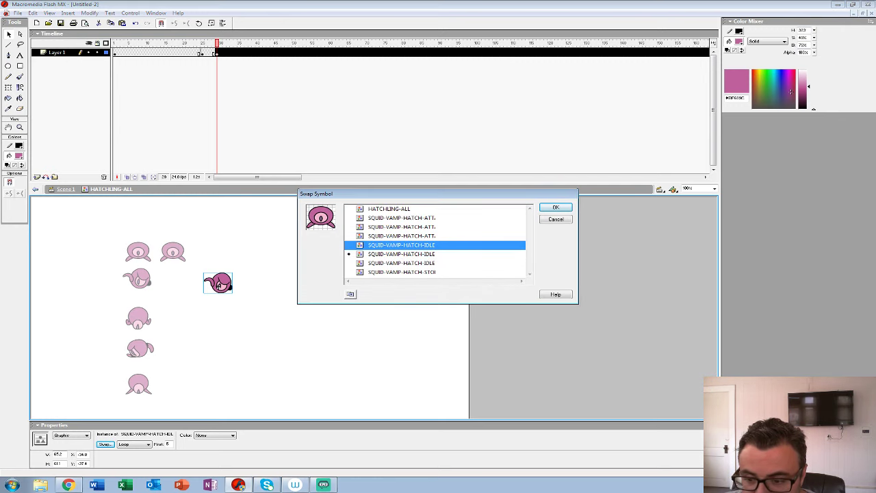
pyautogui.click(401, 263)
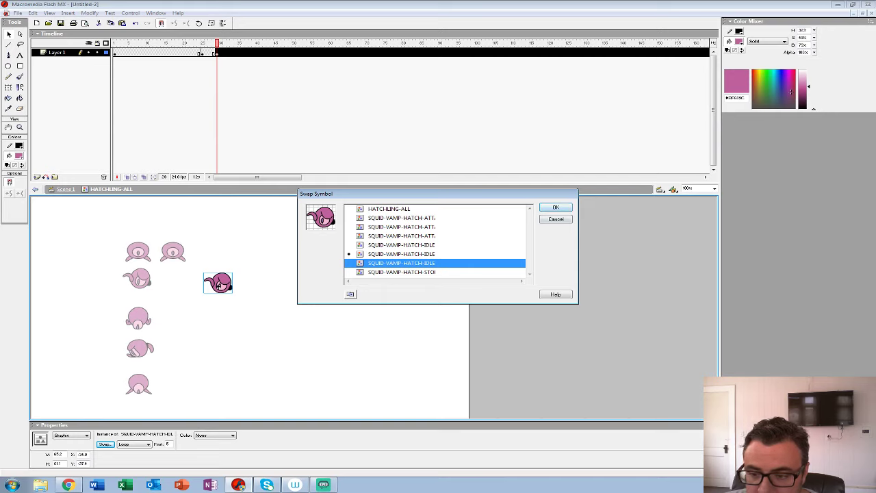
pyautogui.click(401, 272)
pyautogui.click(401, 263)
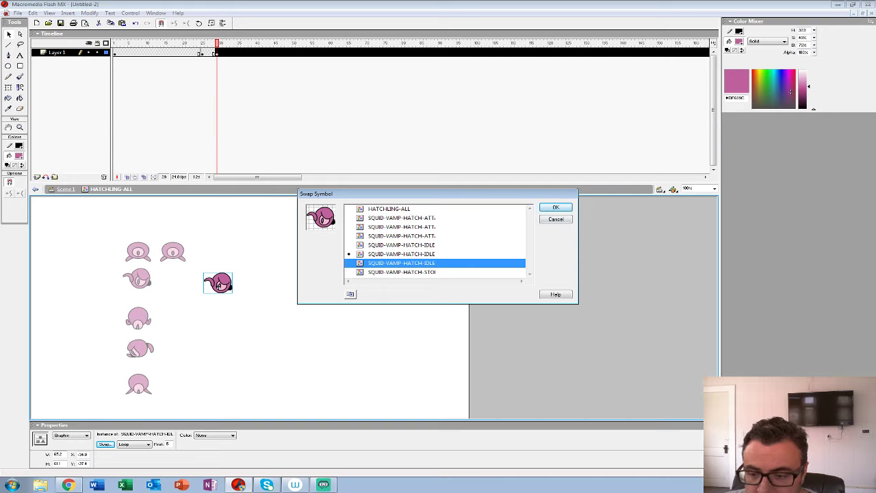
pyautogui.press('Return')
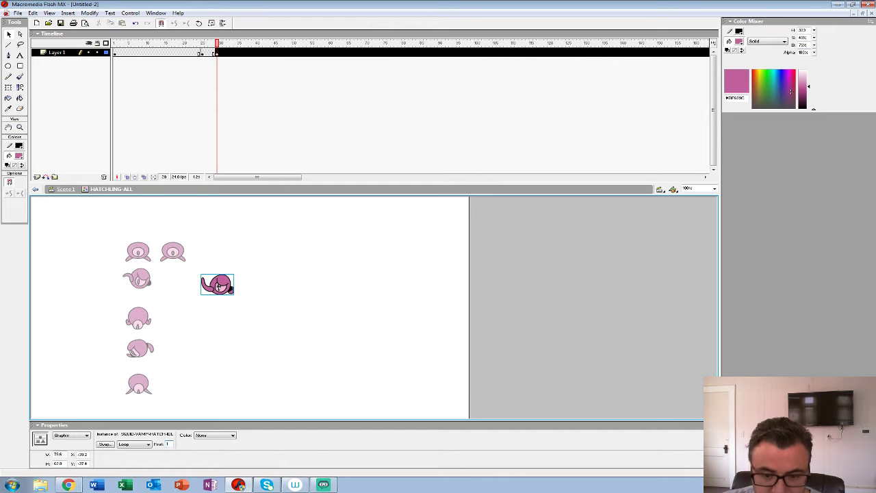
# - Insert a keyframe at frame 65, swap its vamp for the SQUID-VAMP-HATCH-STO symbol and set its first frame to 1
pyautogui.press('Return')
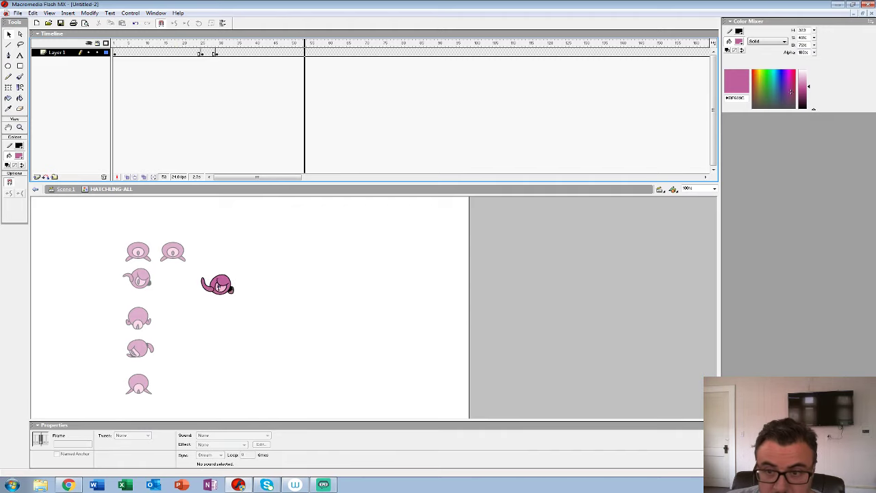
pyautogui.press('.')
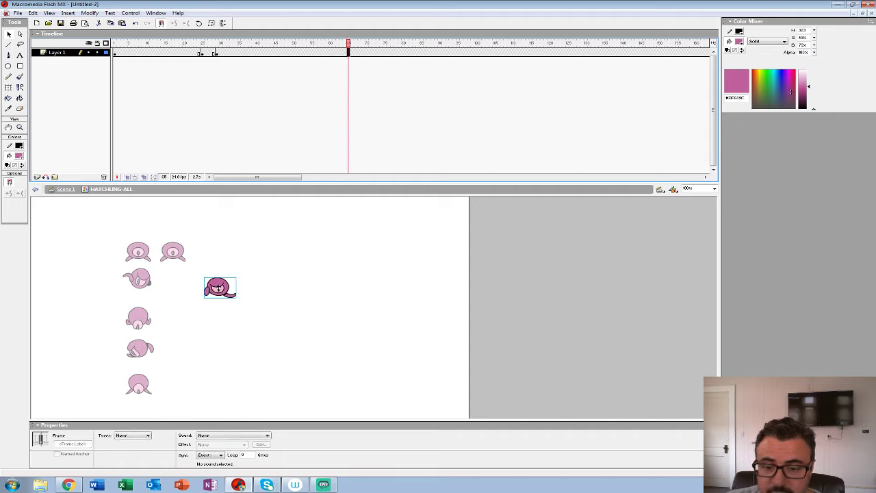
pyautogui.press('Escape')
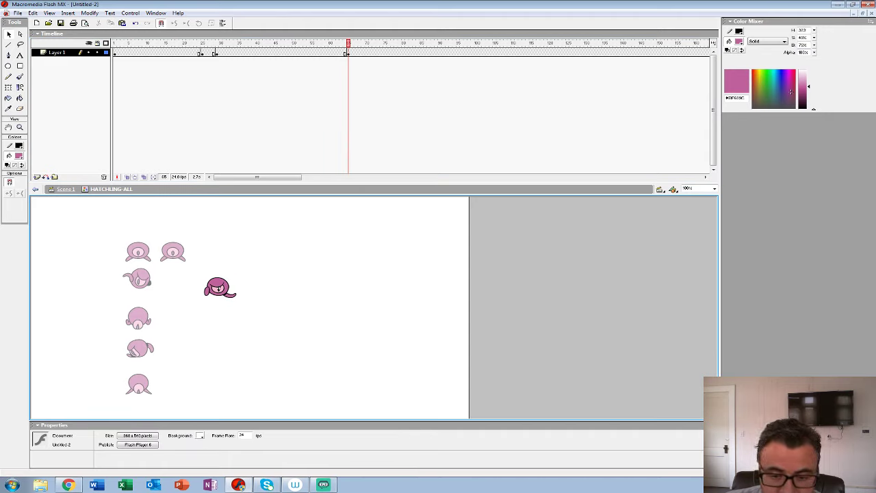
pyautogui.click(219, 288)
pyautogui.click(104, 444)
pyautogui.press('Down')
pyautogui.press('Return')
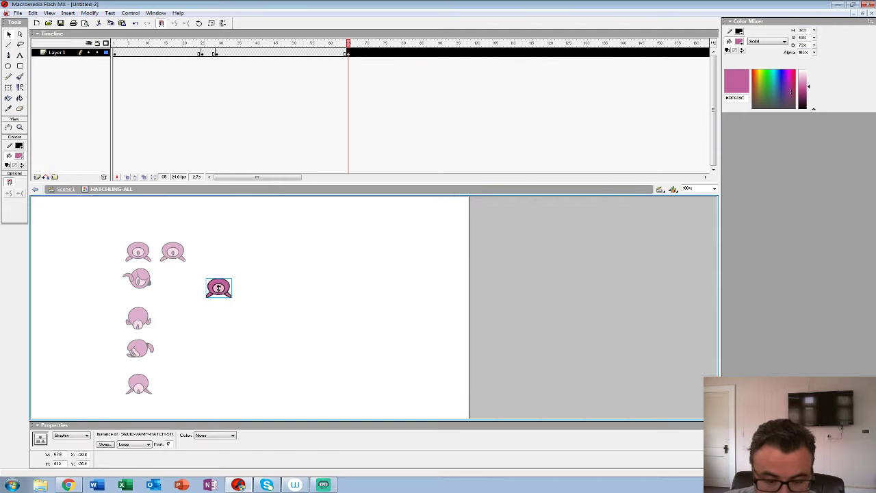
pyautogui.doubleClick(168, 445)
pyautogui.write('1')
pyautogui.press('Return')
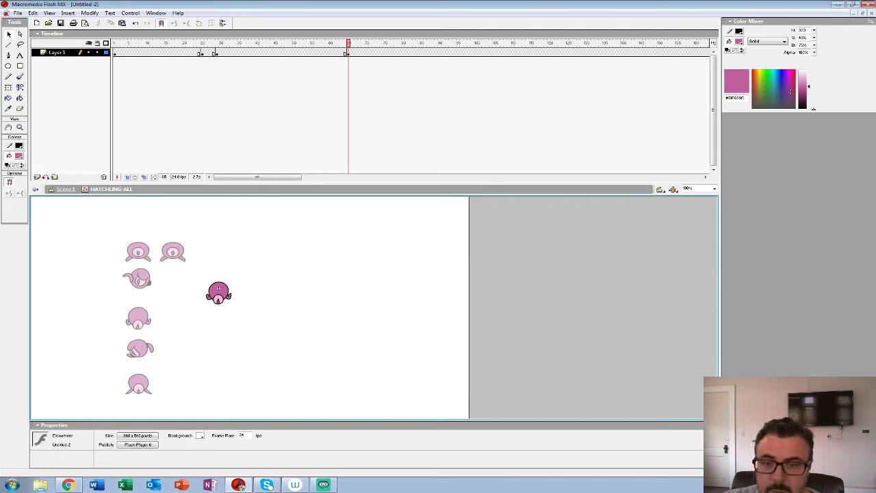
# - Play the segment from frame 65, insert a keyframe at frame 78 and replay the segment
pyautogui.press('Return')
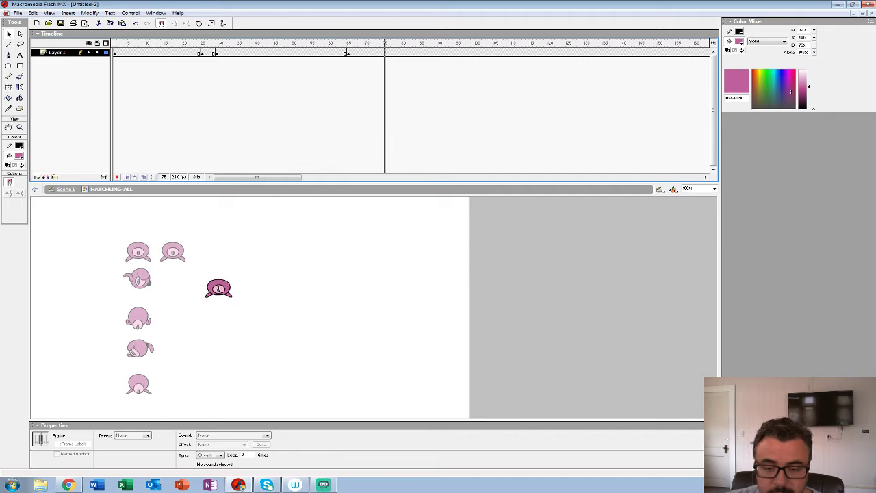
pyautogui.press('F6')
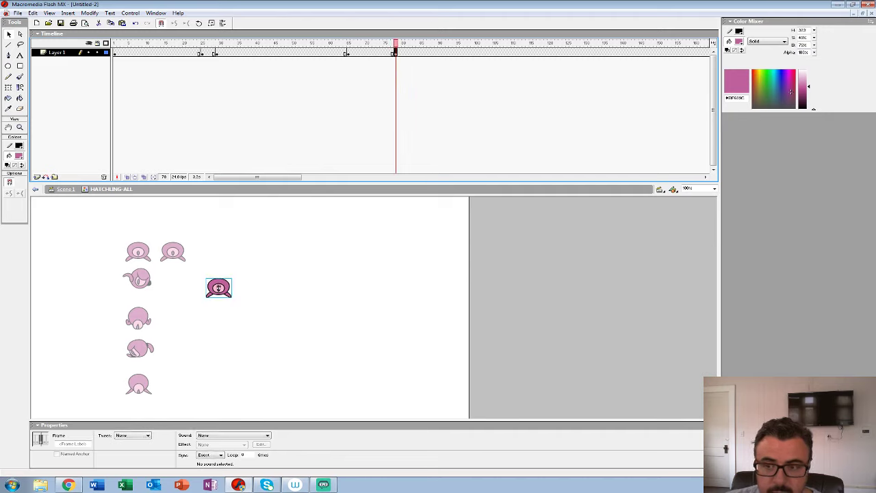
pyautogui.press('Return')
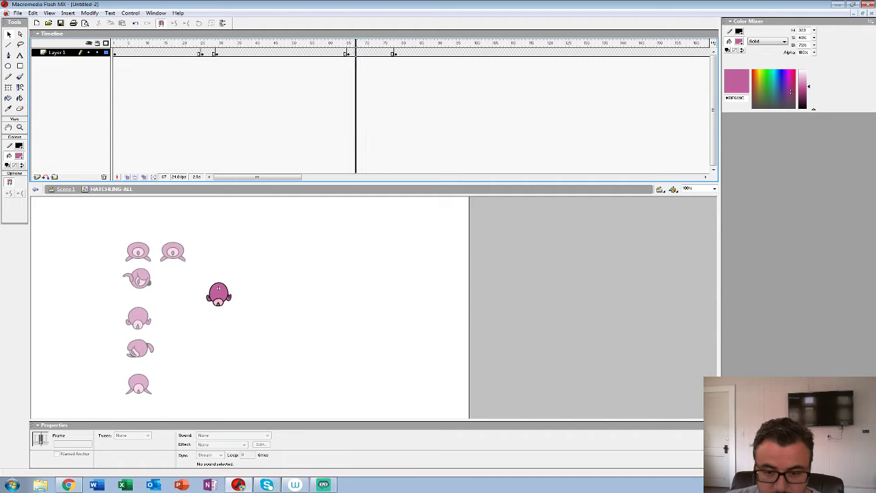
pyautogui.press('Return')
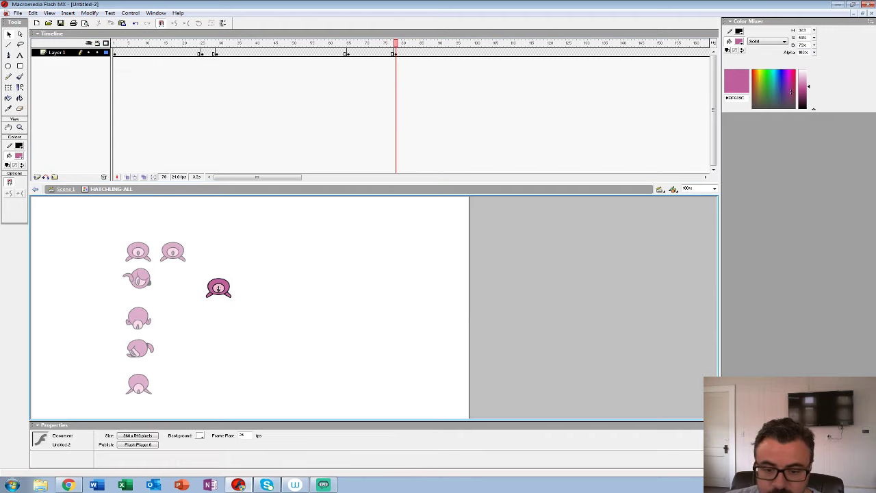
# - Swap the vamp at frame 78 for the second SQUID-VAMP-HATCH-ATT symbol listed and set its first frame to 1
pyautogui.click(219, 288)
pyautogui.click(104, 444)
pyautogui.click(401, 218)
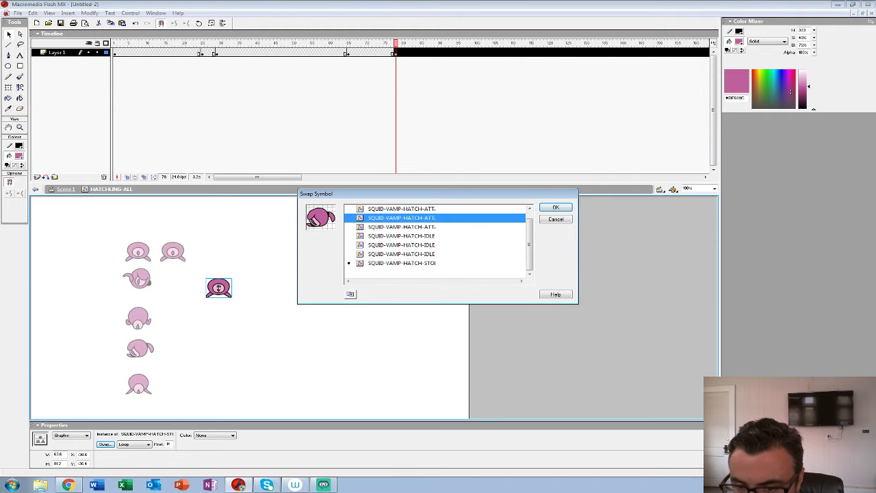
pyautogui.press('Return')
pyautogui.press('Escape')
pyautogui.click(218, 288)
pyautogui.doubleClick(168, 444)
pyautogui.write('1')
pyautogui.press('Return')
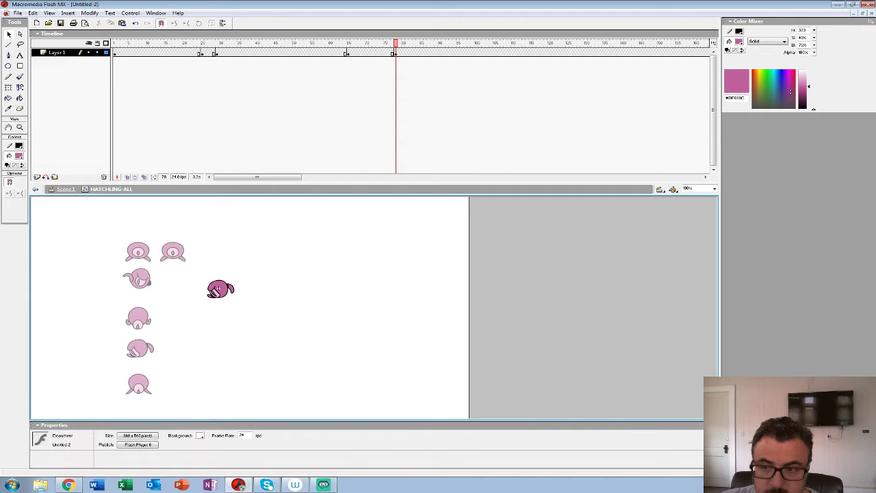
# - Insert a keyframe at frame 135, swap its vamp for the third SQUID-VAMP-HATCH-ATT symbol and set its first frame to 1
pyautogui.press('Return')
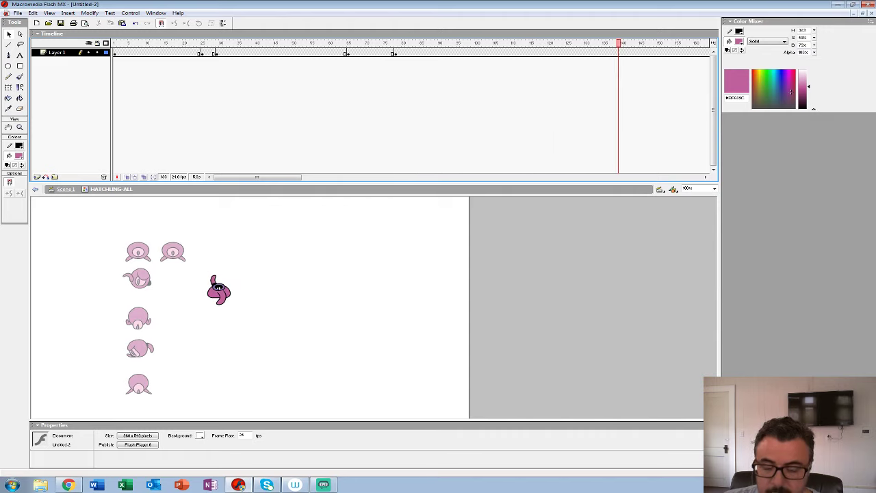
pyautogui.moveTo(618, 43)
pyautogui.mouseDown()
pyautogui.moveTo(592, 43)
pyautogui.moveTo(604, 43)
pyautogui.mouseUp()
pyautogui.click(604, 52)
pyautogui.click(294, 281)
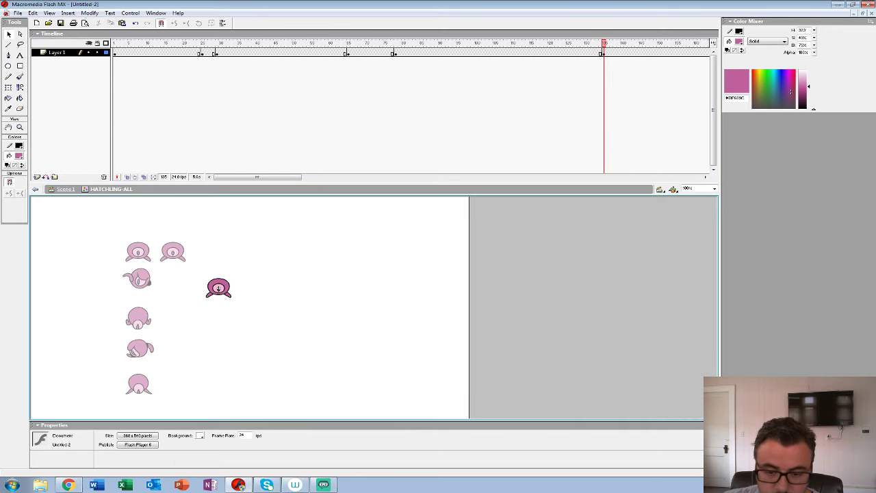
pyautogui.click(218, 288)
pyautogui.click(105, 444)
pyautogui.click(402, 236)
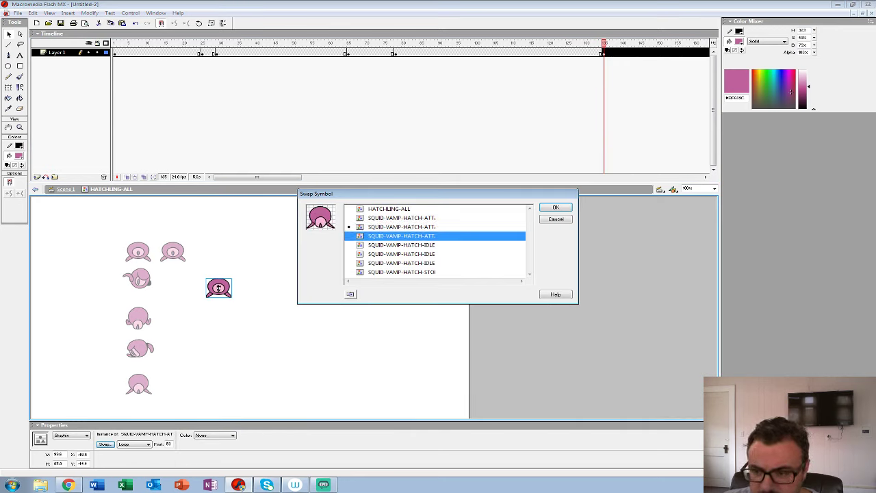
pyautogui.press('Return')
pyautogui.doubleClick(168, 444)
pyautogui.write('1')
pyautogui.click(294, 281)
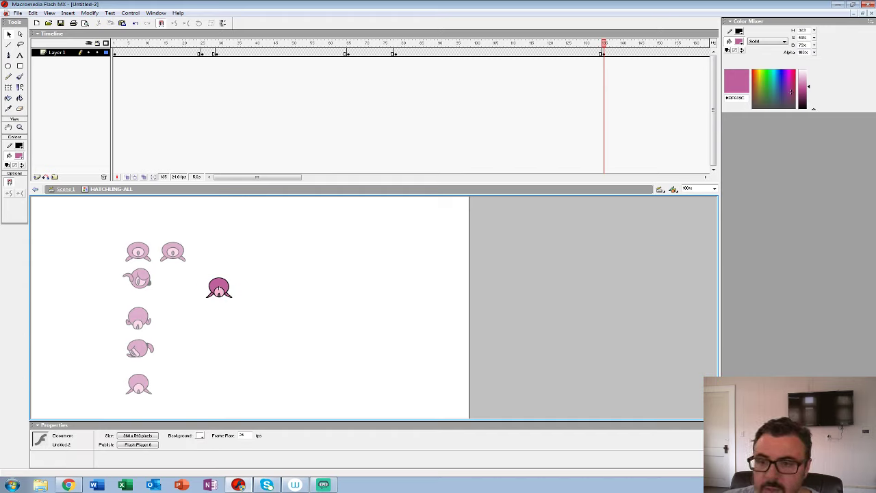
# - Play the last attack segment, trim the surplus frames from about 181 to 240 off Layer 1 and replay HATCHLING-ALL
pyautogui.press('Return')
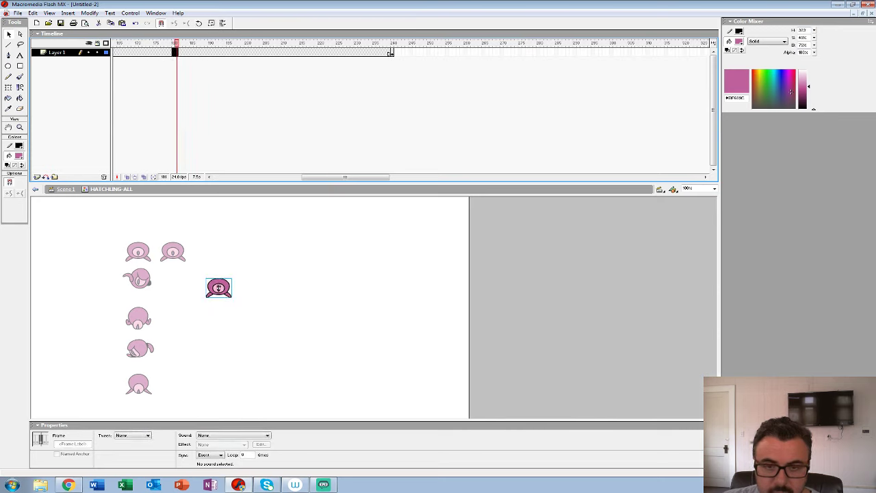
pyautogui.press('Return')
pyautogui.press('.')
pyautogui.moveTo(177, 52); pyautogui.dragTo(498, 52)
pyautogui.press('Return')
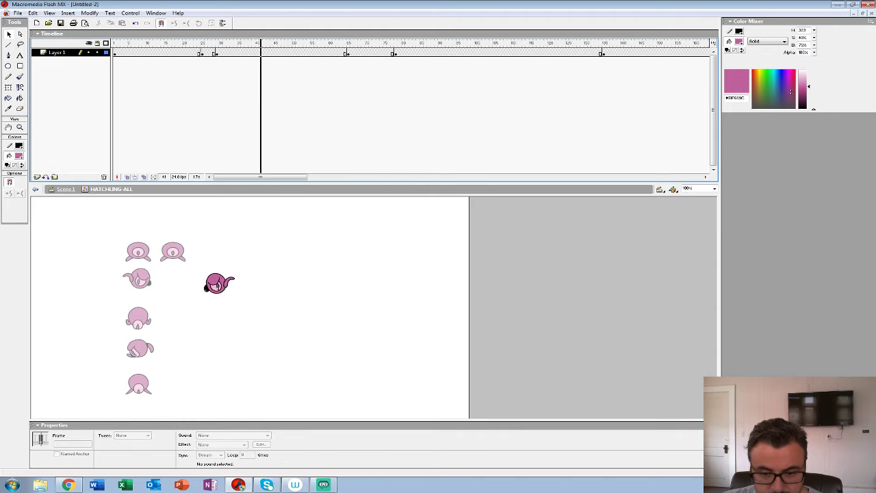
# - In Scene 1, transfer the HATCHLING-ALL instance to a new Layer 2, hide Layer 1 and move the instance to the stage's upper edge
pyautogui.click(66, 189)
pyautogui.click(218, 288)
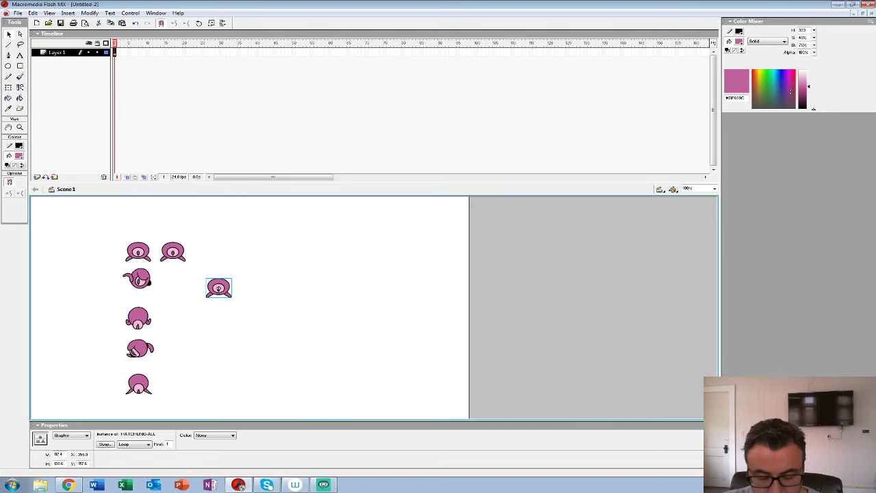
pyautogui.press('Delete')
pyautogui.click(37, 177)
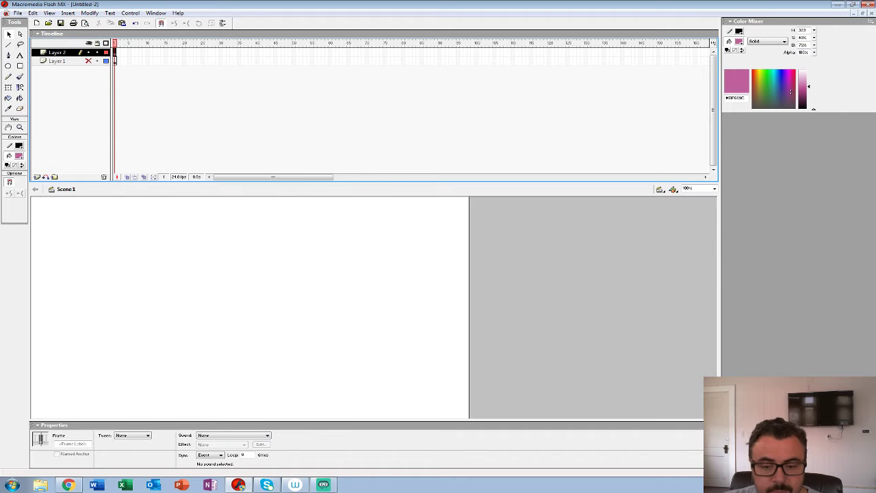
pyautogui.hotkey('ctrl', 'shift', 'v')
pyautogui.moveTo(218, 288); pyautogui.dragTo(233, 216)
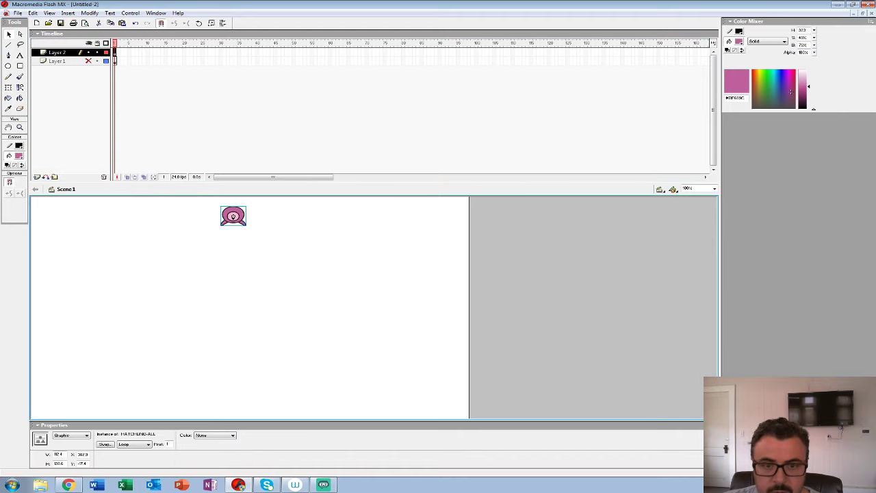
# - Extend Layer 2 in Scene 1 to about frame 239 and play the HATCHLING-ALL animation
pyautogui.moveTo(274, 177); pyautogui.dragTo(344, 177)
pyautogui.click(659, 52)
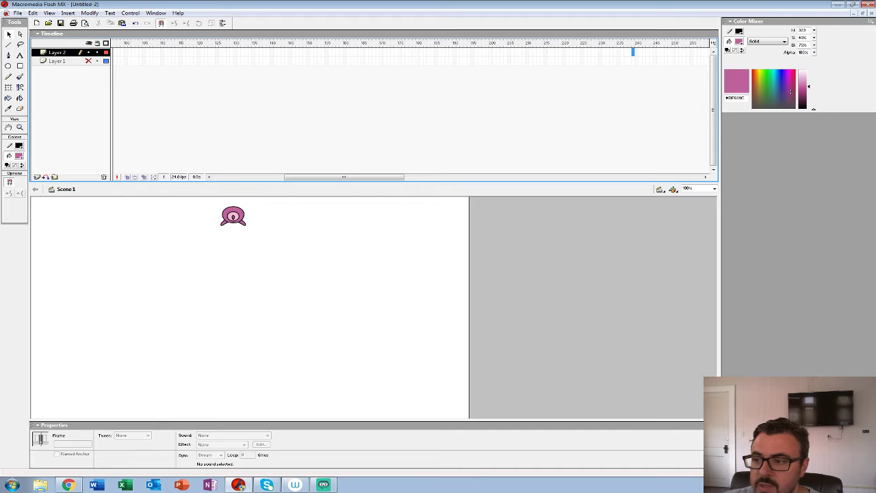
pyautogui.press('Return')
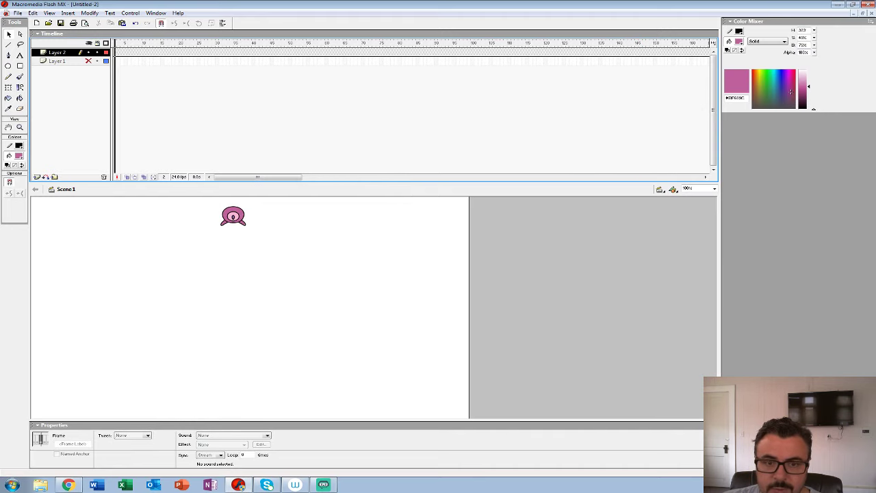
# - Check where the last frame of HATCHLING-ALL falls in its own timeline, and return to Scene 1
pyautogui.doubleClick(233, 216)
pyautogui.moveTo(262, 178); pyautogui.dragTo(335, 178)
pyautogui.click(304, 52)
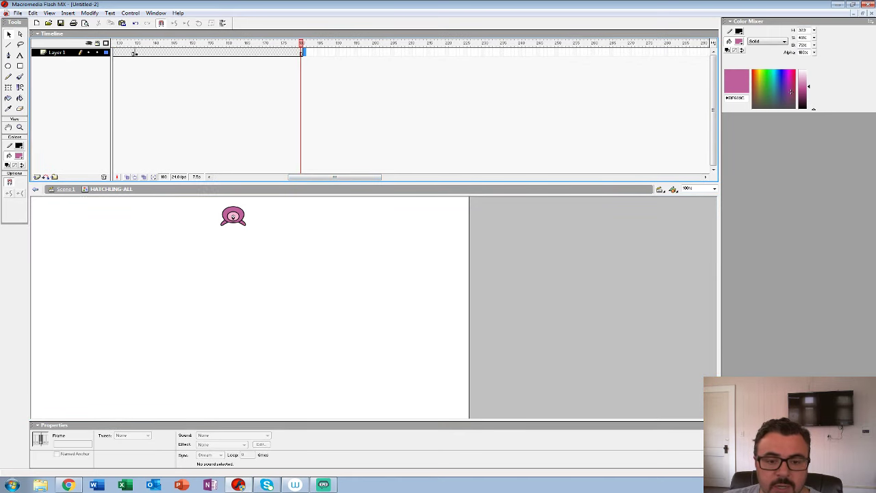
pyautogui.click(66, 189)
# - Remove the surplus frames after frame 180 from Layer 2 in Scene 1 and replay from frame 1
pyautogui.click(490, 52)
pyautogui.click(531, 52)
pyautogui.click(582, 52)
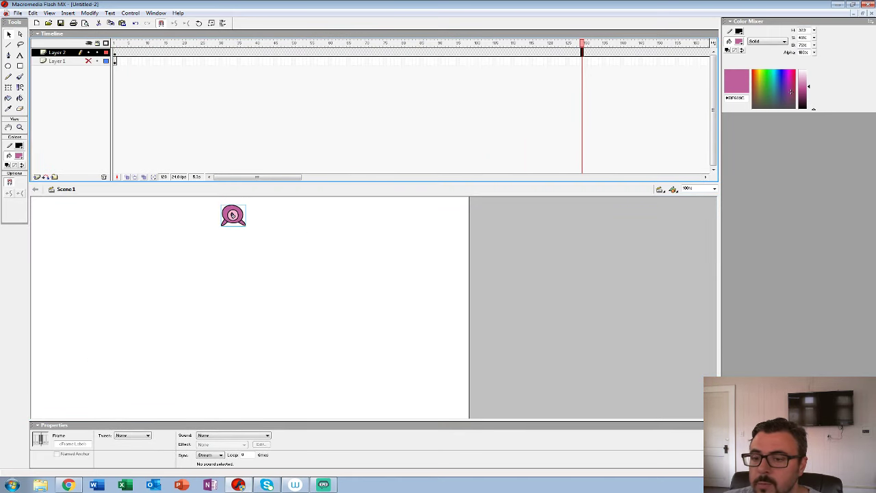
pyautogui.moveTo(257, 177); pyautogui.dragTo(308, 177)
pyautogui.moveTo(431, 53); pyautogui.dragTo(688, 61)
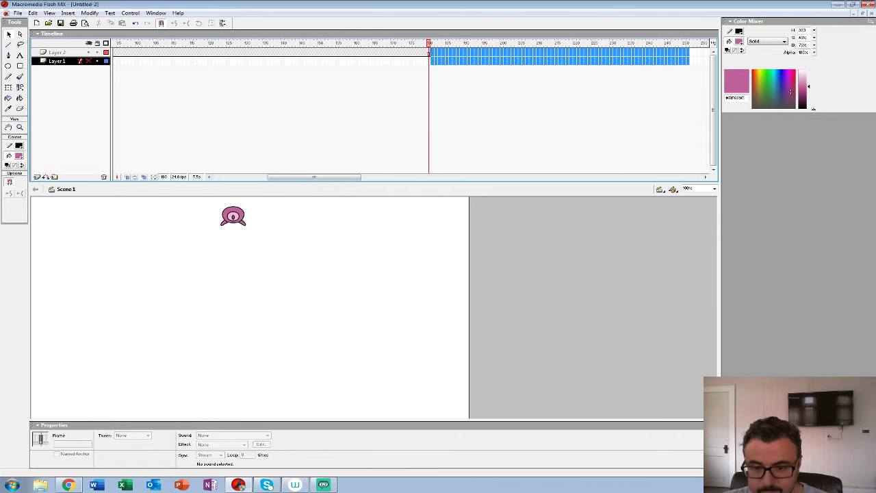
pyautogui.moveTo(430, 43); pyautogui.dragTo(112, 43)
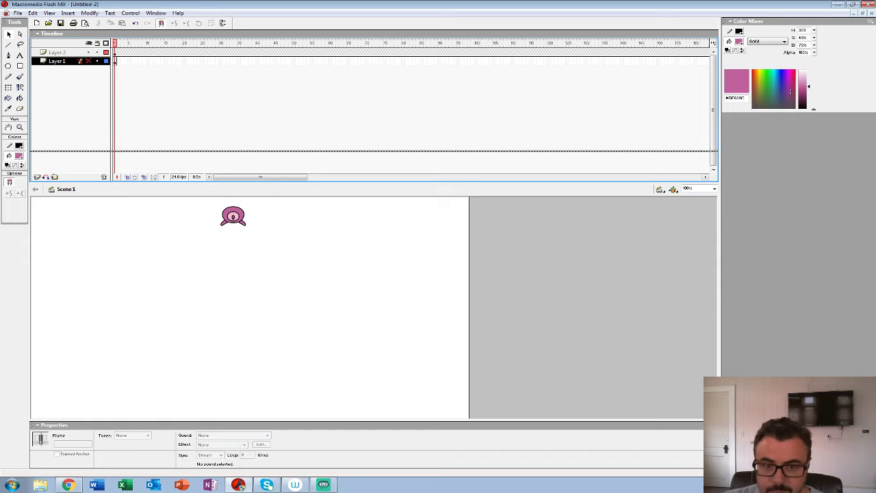
pyautogui.press('Return')
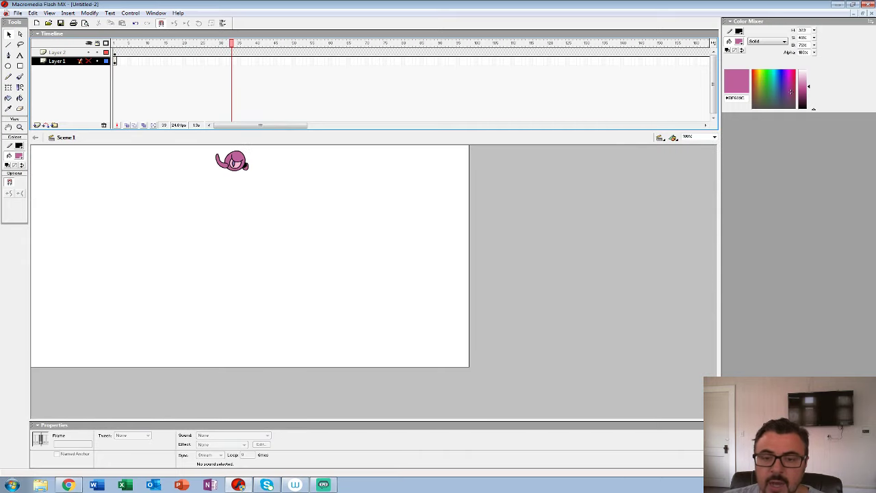
# - Insert a keyframe at frame 25 on Layer 2, where the vamp begins its movement
pyautogui.moveTo(206, 43); pyautogui.dragTo(202, 43)
pyautogui.click(202, 52)
pyautogui.press('F6')
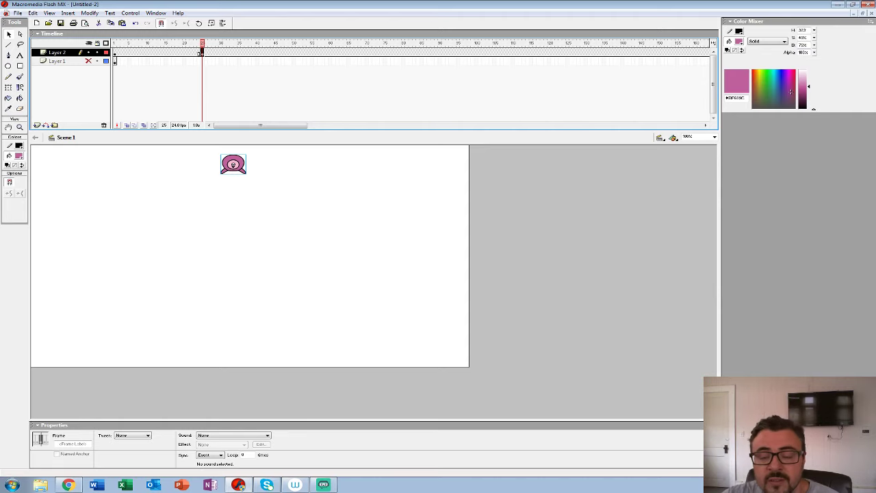
# - Insert a keyframe at frame 65 on Layer 2 and move the vamp straight down to about the middle of the stage
pyautogui.press('Return')
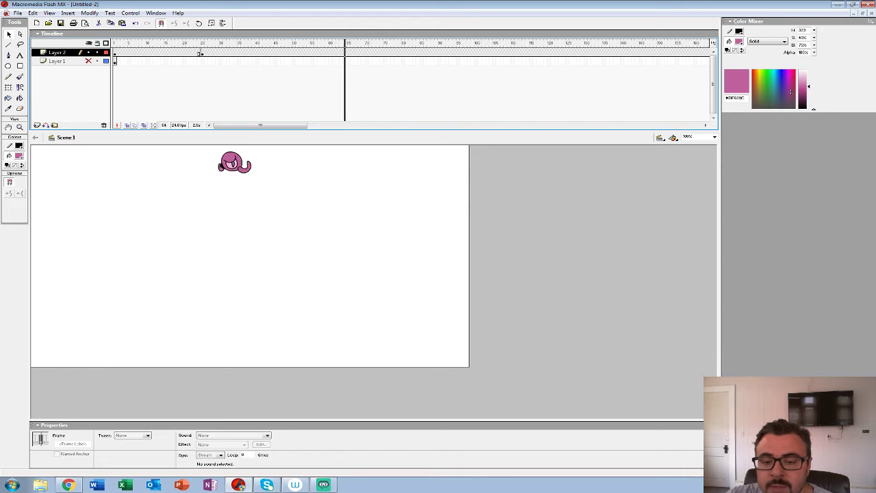
pyautogui.click(348, 54)
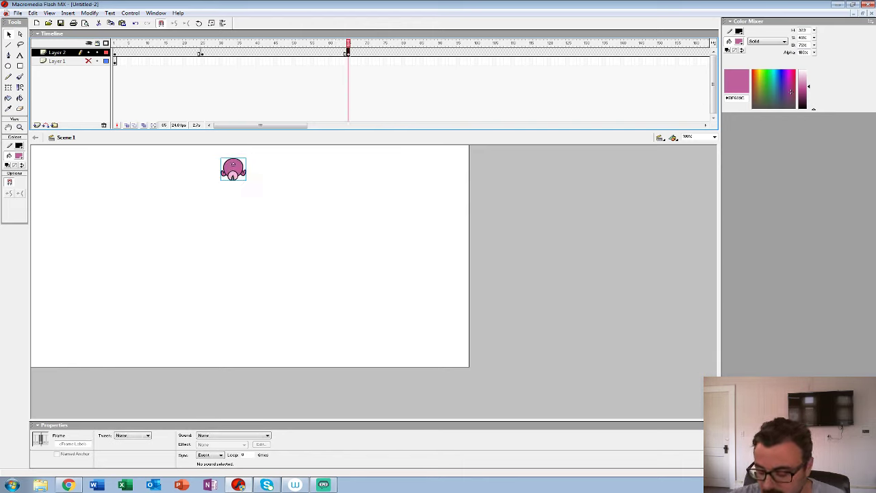
pyautogui.hotkey('shift', 'Down')
pyautogui.hotkey('shift', 'Down')
pyautogui.hotkey('shift', 'Down')
pyautogui.hotkey('shift', 'Down')
pyautogui.hotkey('shift', 'Down')
pyautogui.hotkey('shift', 'Down')
pyautogui.hotkey('shift', 'Down')
pyautogui.hotkey('shift', 'Down')
pyautogui.hotkey('shift', 'Down')
pyautogui.hotkey('shift', 'Down')
pyautogui.hotkey('shift', 'Down')
pyautogui.hotkey('shift', 'Down')
pyautogui.hotkey('shift', 'Down')
pyautogui.hotkey('shift', 'Down')
pyautogui.hotkey('shift', 'Down')
pyautogui.hotkey('shift', 'Down')
pyautogui.hotkey('shift', 'Down')
pyautogui.hotkey('shift', 'Down')
pyautogui.hotkey('shift', 'Down')
pyautogui.hotkey('shift', 'Down')
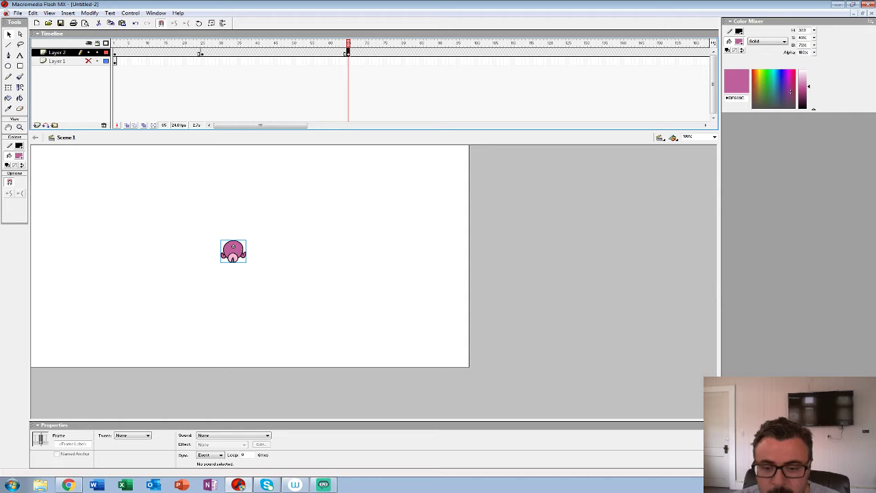
pyautogui.hotkey('shift', 'Down')
pyautogui.hotkey('shift', 'Down')
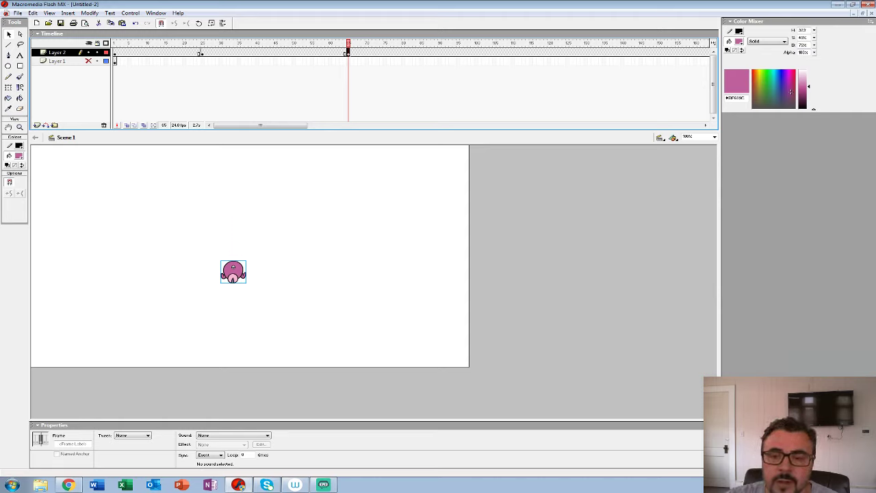
# - Apply a motion tween to Layer 2 between frames 25 and 65 and play it back
pyautogui.click(201, 53)
pyautogui.click(132, 436)
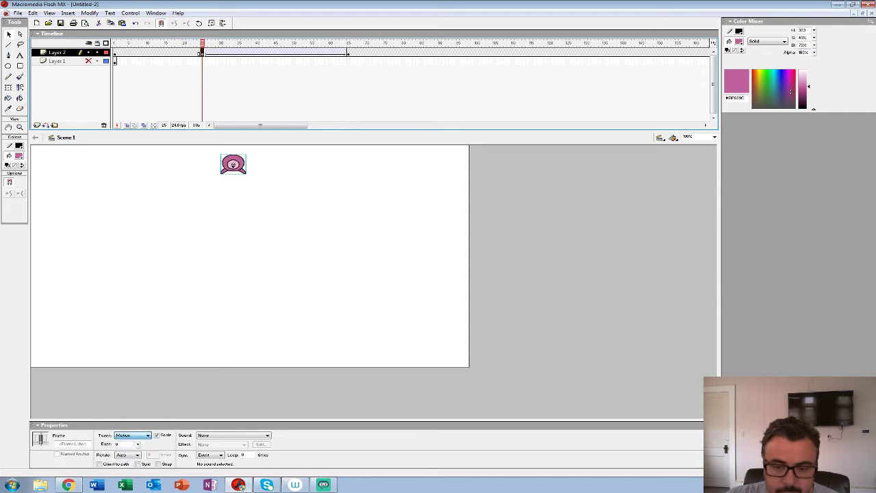
pyautogui.click(123, 445)
pyautogui.press('Return')
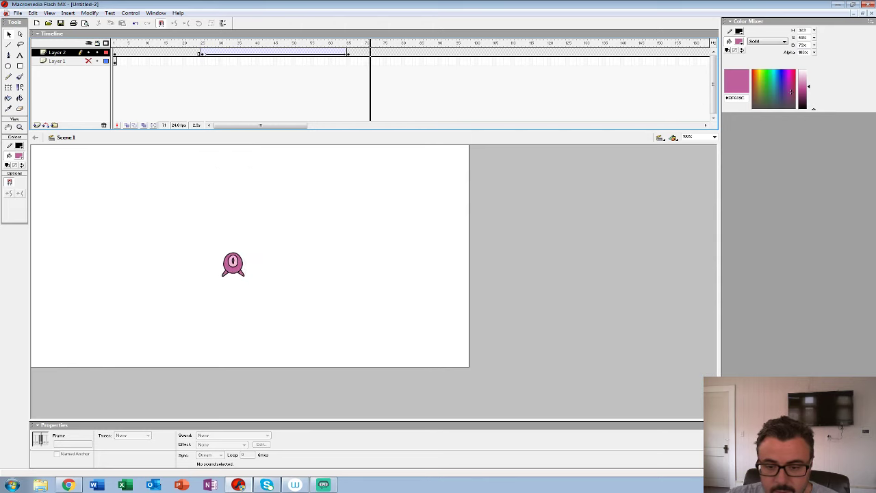
pyautogui.click(202, 53)
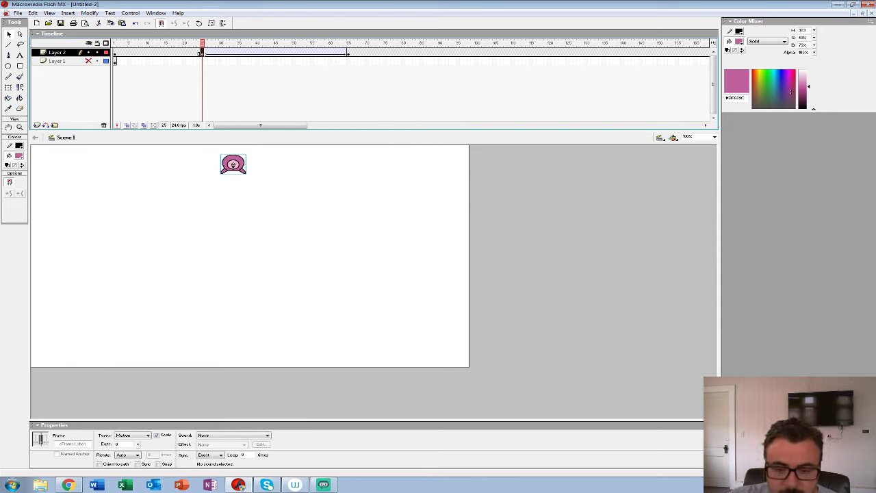
pyautogui.press('Return')
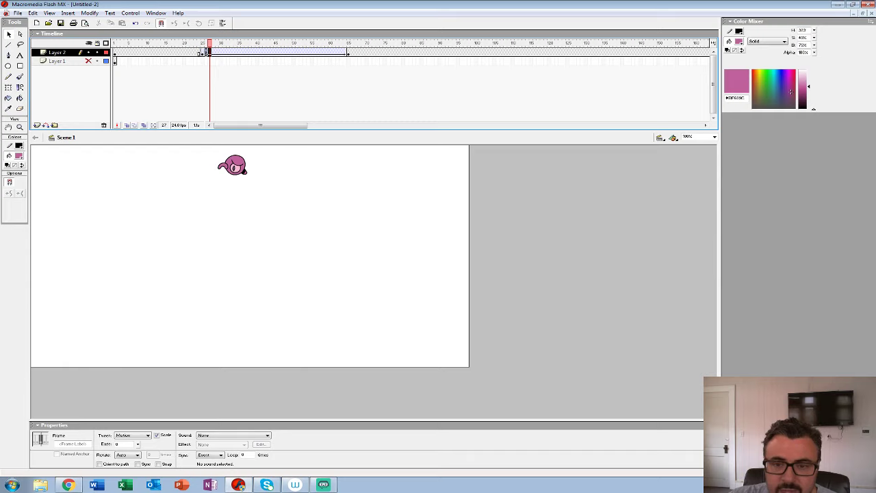
# - Insert a keyframe at frame 30 within the tween and set the ease at frame 25 to -100
pyautogui.click(210, 53)
pyautogui.press('.')
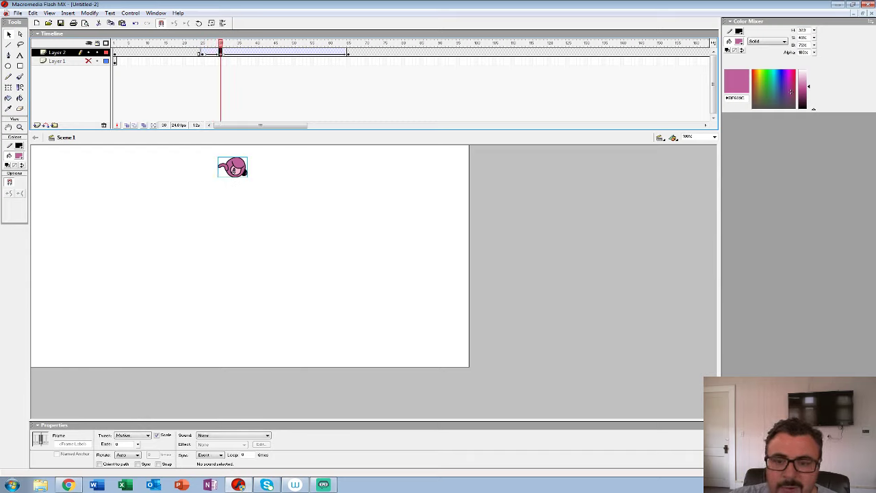
pyautogui.click(202, 52)
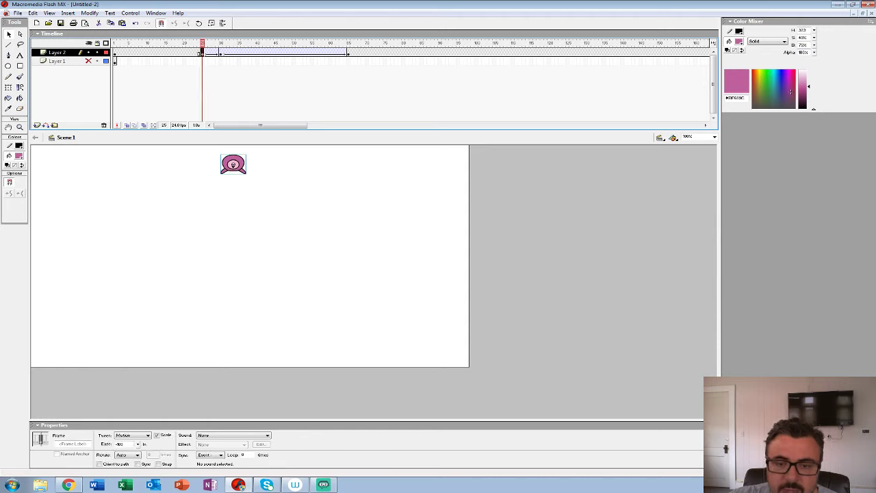
# - Synchronize the symbols across the tweened frames of Layer 2 through frame 66, and replay from frame 25
pyautogui.moveTo(176, 53); pyautogui.dragTo(351, 53)
pyautogui.rightClick(350, 53)
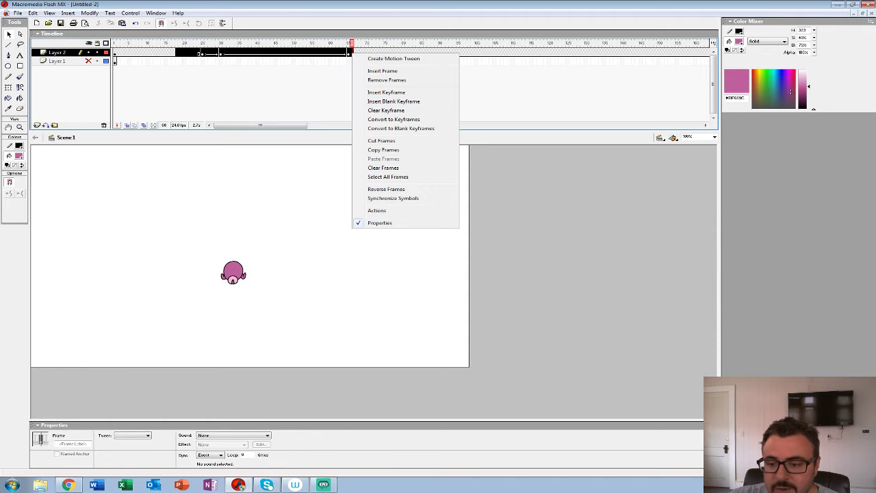
pyautogui.click(392, 198)
pyautogui.moveTo(214, 43); pyautogui.dragTo(203, 43)
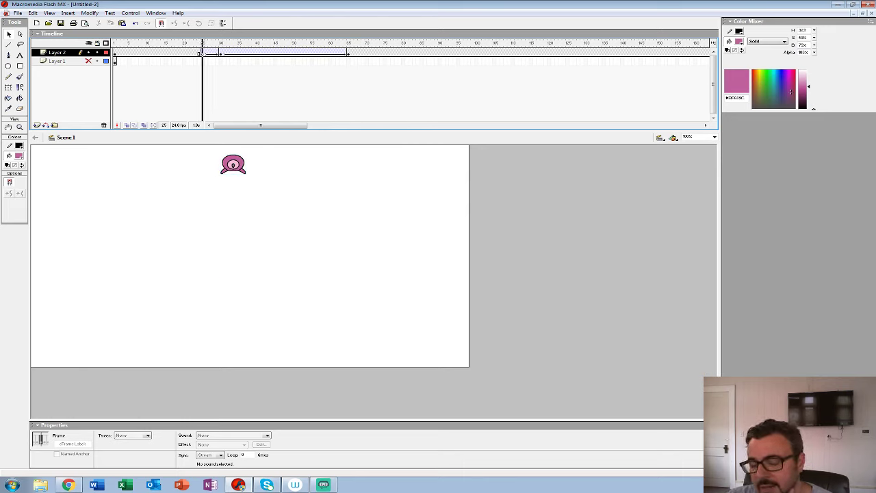
pyautogui.press('Return')
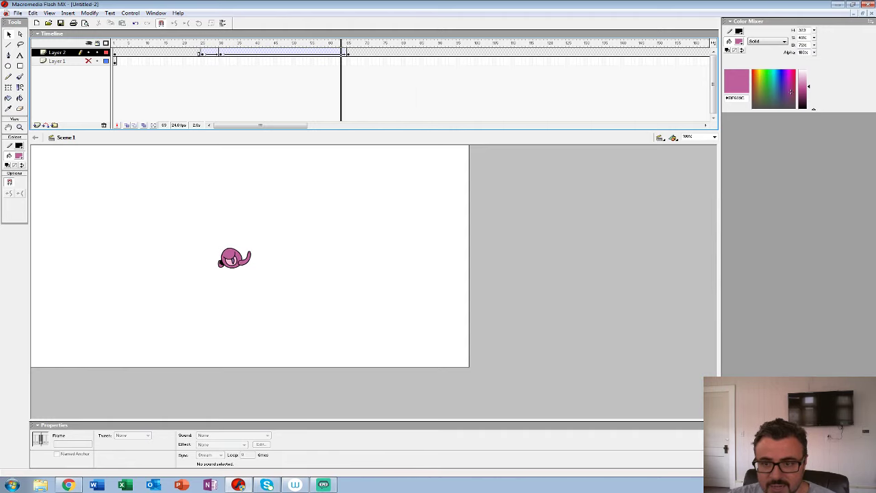
# - Inspect the segment from frame 65 to 77 inside HATCHLING-ALL, and insert a keyframe at frame 97 on Layer 2 in Scene 1
pyautogui.doubleClick(232, 270)
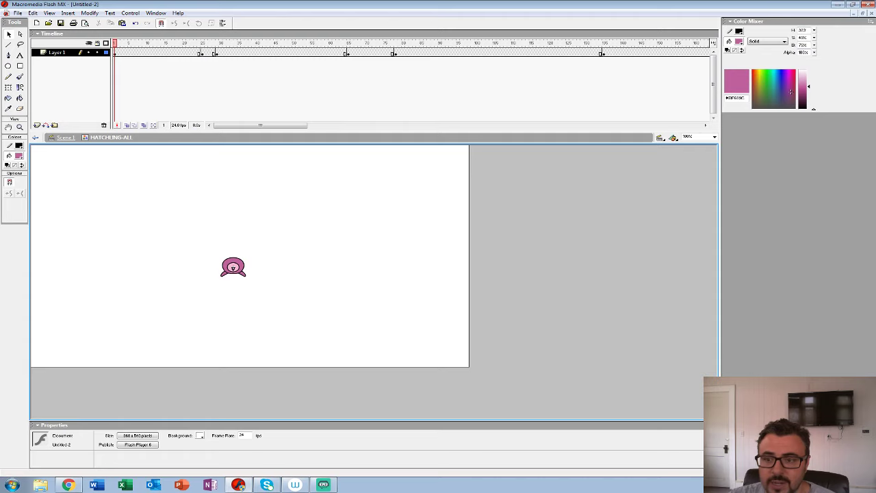
pyautogui.moveTo(347, 53); pyautogui.dragTo(392, 53)
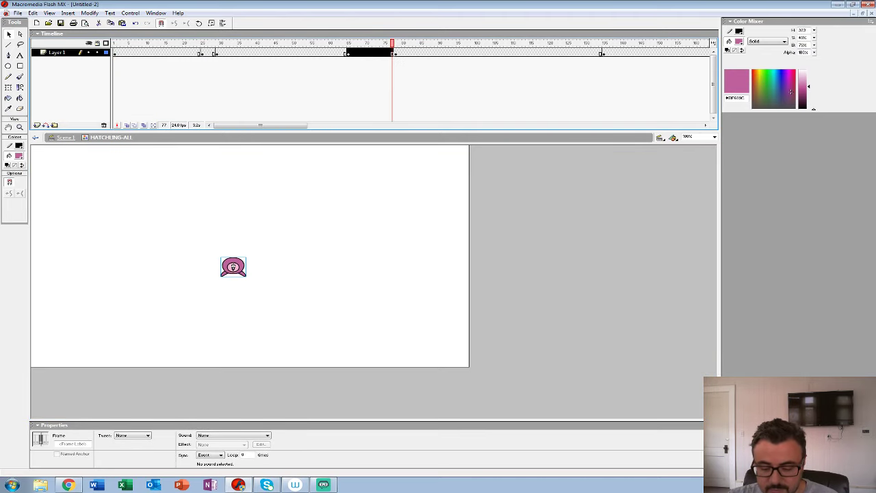
pyautogui.press('Return')
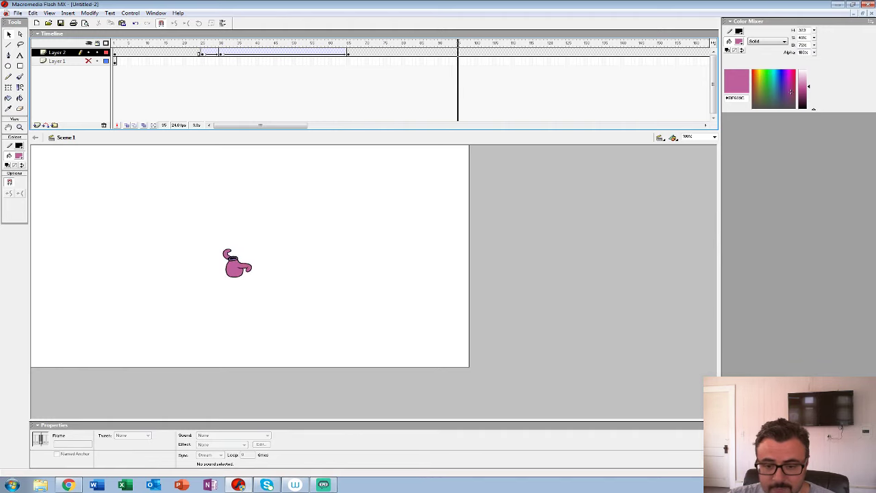
pyautogui.moveTo(468, 43); pyautogui.dragTo(348, 43)
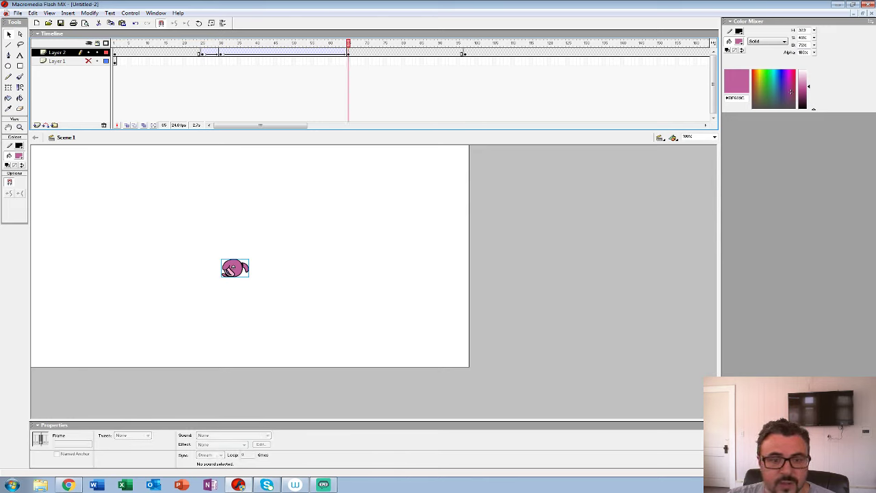
# - Add a motion guide layer above Layer 2 with a keyframe at frame 65, and draw a straight guide line starting from the vamp
pyautogui.click(46, 126)
pyautogui.click(348, 53)
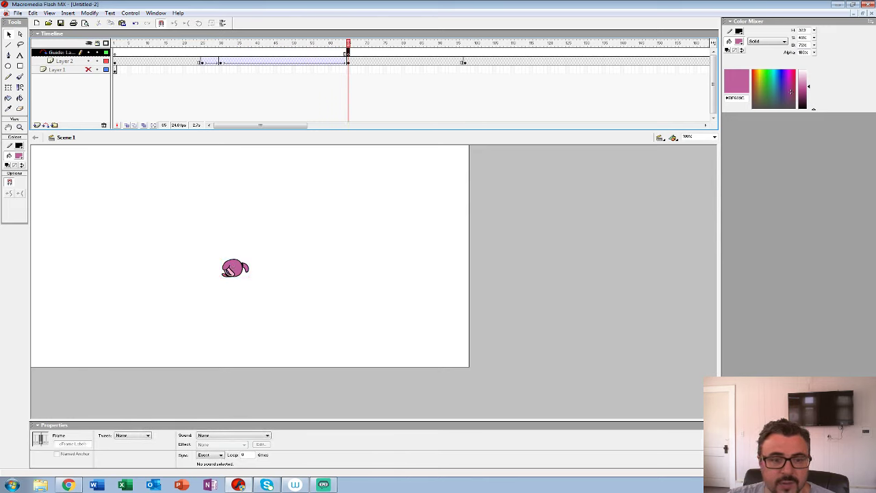
pyautogui.press('y')
pyautogui.moveTo(417, 366); pyautogui.dragTo(454, 366)
pyautogui.press('v')
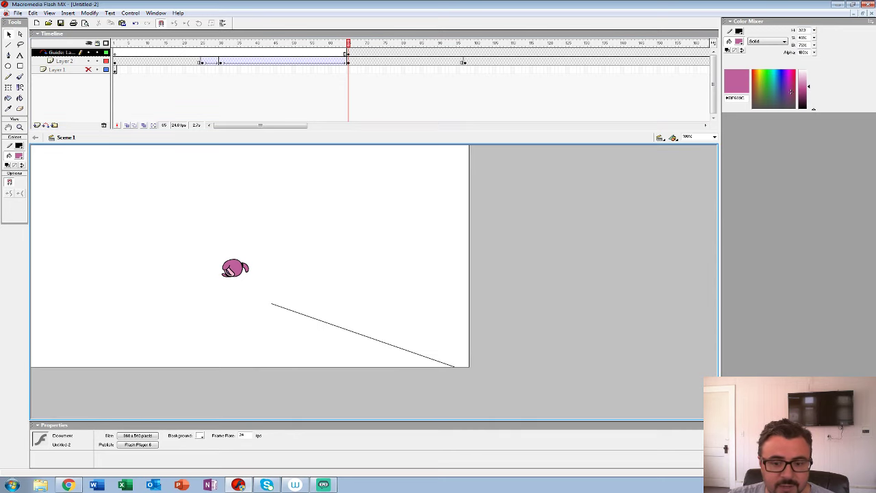
pyautogui.click(347, 61)
pyautogui.moveTo(272, 303); pyautogui.dragTo(241, 273)
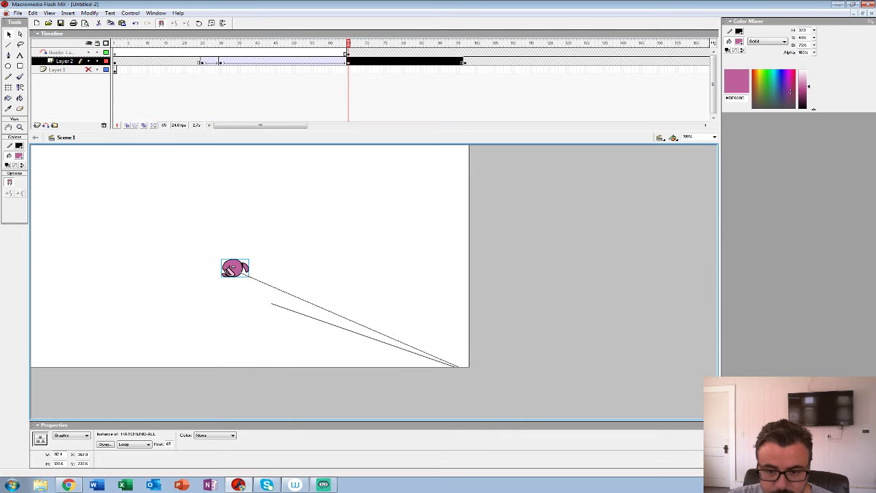
# - At frame 97, move the vamp up and to the right and reshape the guide line into a curve ending at its centre
pyautogui.click(464, 61)
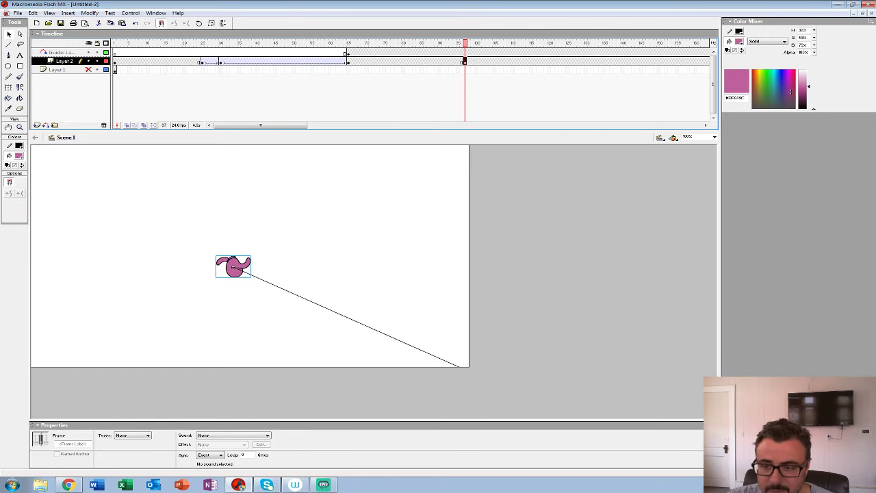
pyautogui.moveTo(326, 222); pyautogui.dragTo(323, 226)
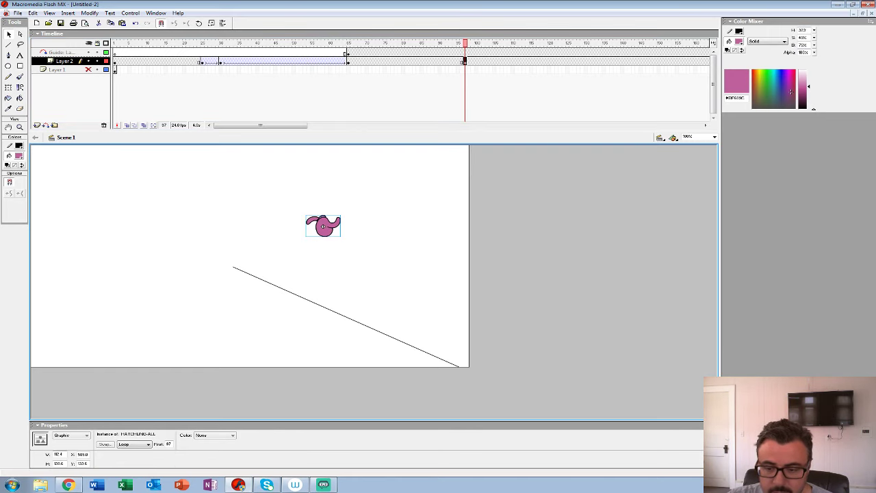
pyautogui.hotkey('ctrl', '2')
pyautogui.hotkey('ctrl', 'shift', 'w')
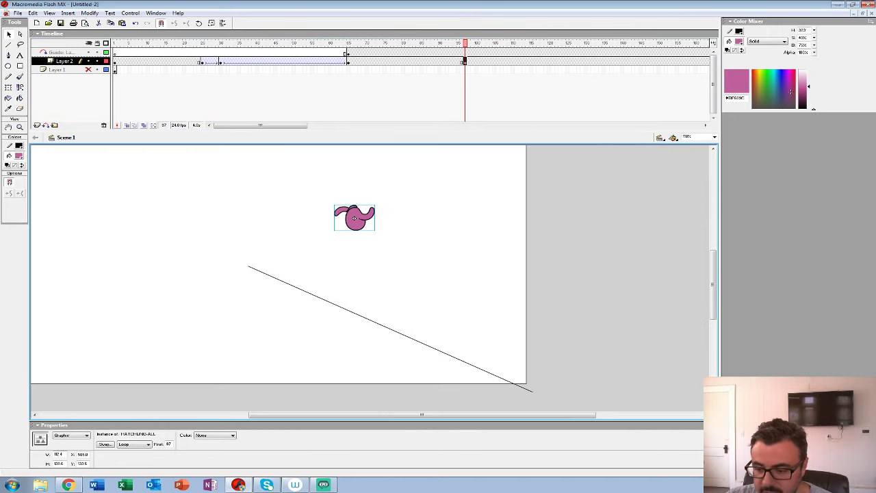
pyautogui.hotkey('ctrl', 'z')
pyautogui.hotkey('ctrl', 'z')
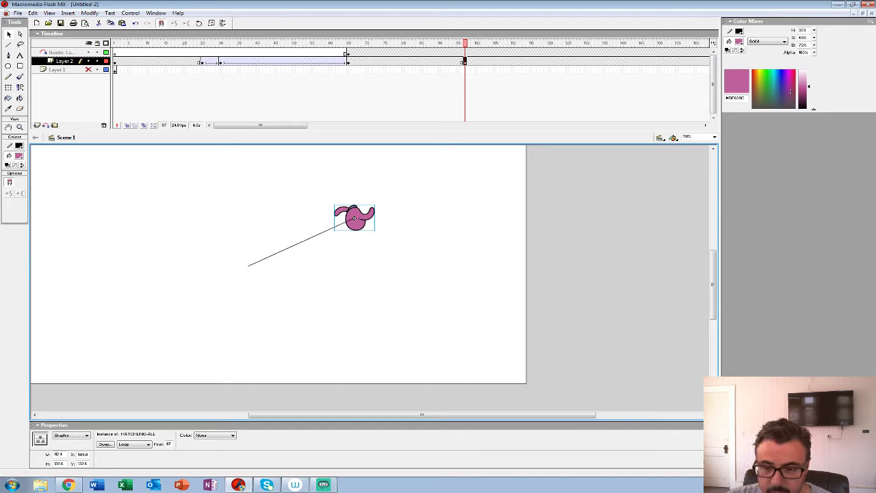
# - Apply a motion tween to Layer 2 from frame 65 to 97 and play the vamp's movement along the guide
pyautogui.click(349, 61)
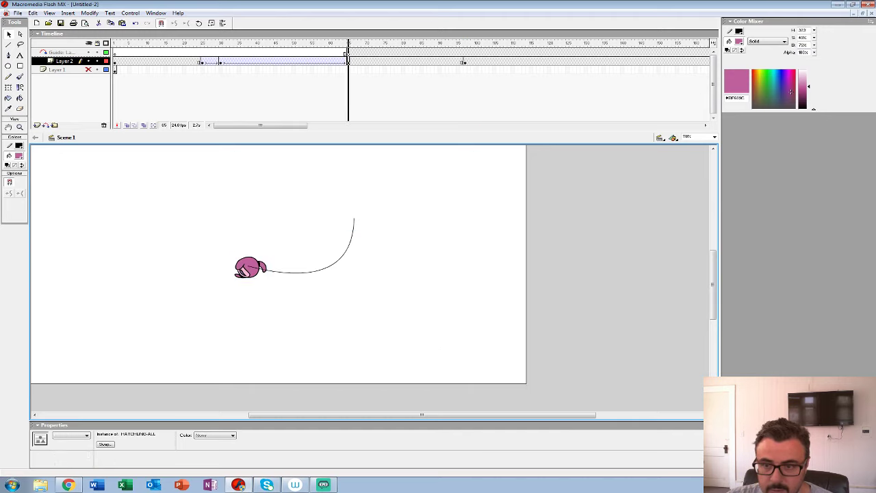
pyautogui.click(133, 435)
pyautogui.click(127, 446)
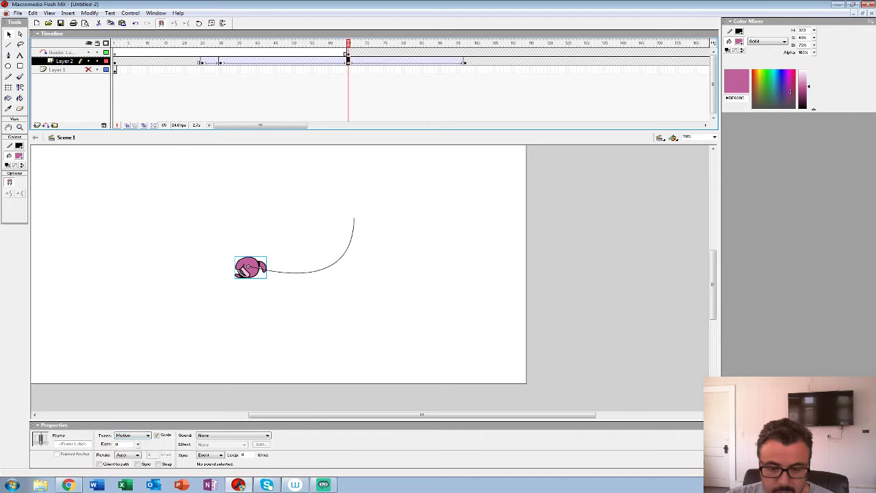
pyautogui.press('Return')
pyautogui.click(290, 53)
pyautogui.press('Return')
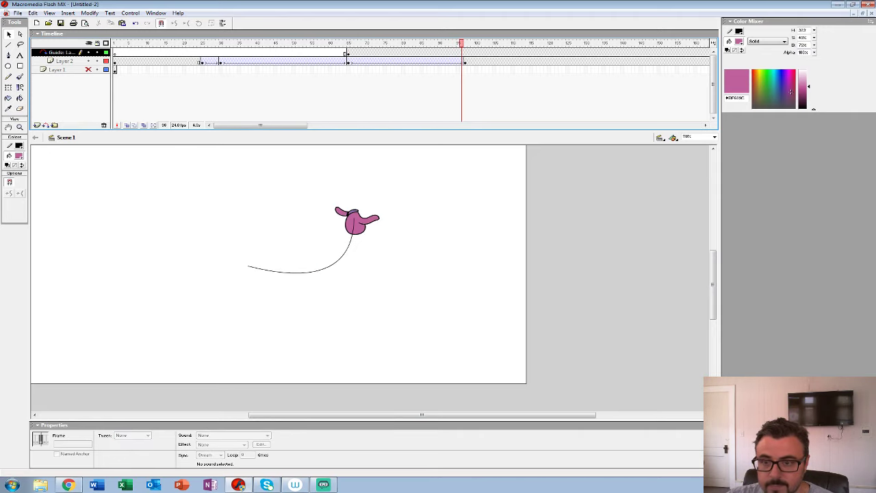
# - Reshape the guide line at frame 65 into a deeper downward curve and play the vamp's movement along it
pyautogui.click(347, 52)
pyautogui.click(20, 34)
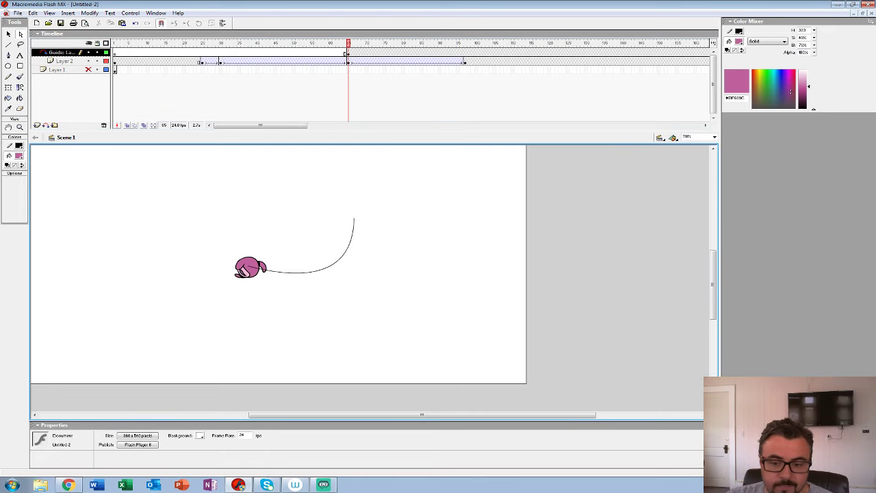
pyautogui.click(346, 53)
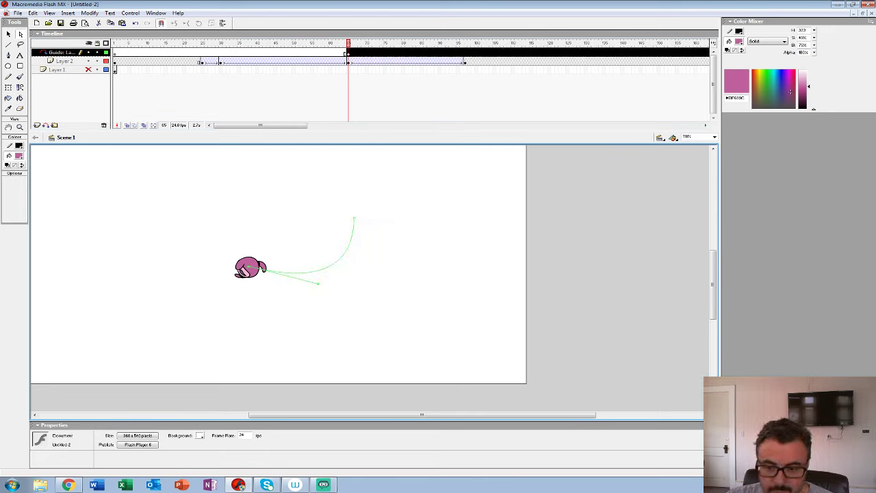
pyautogui.moveTo(314, 323); pyautogui.dragTo(316, 321)
pyautogui.hotkey('ctrl', '1')
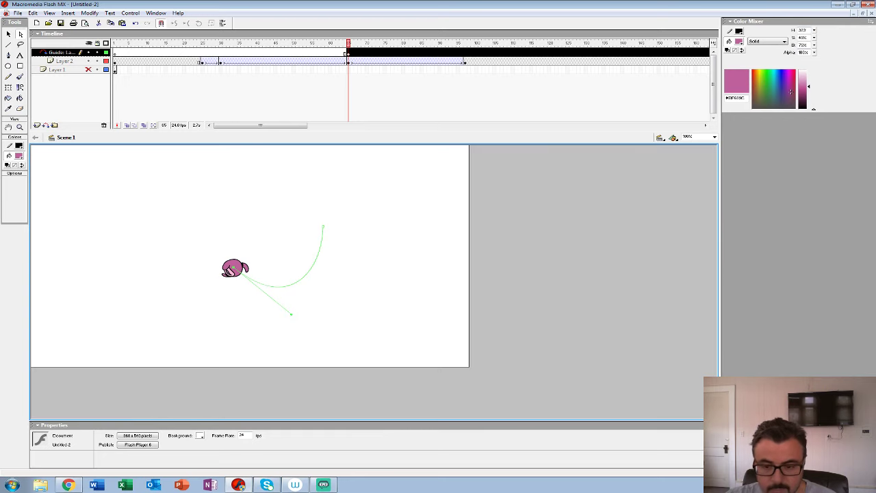
pyautogui.press('Return')
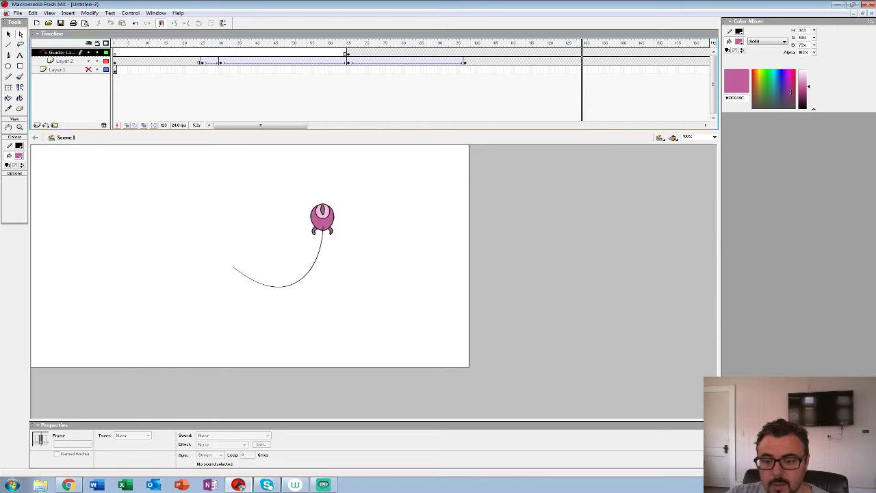
# - Insert a blank keyframe at frame 97 on the guide layer and play the animation from frame 1
pyautogui.click(464, 52)
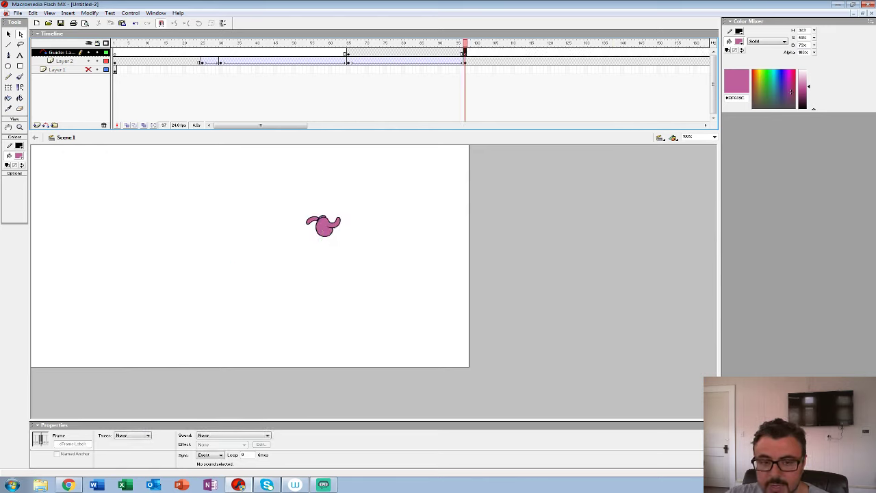
pyautogui.moveTo(465, 43); pyautogui.dragTo(129, 43)
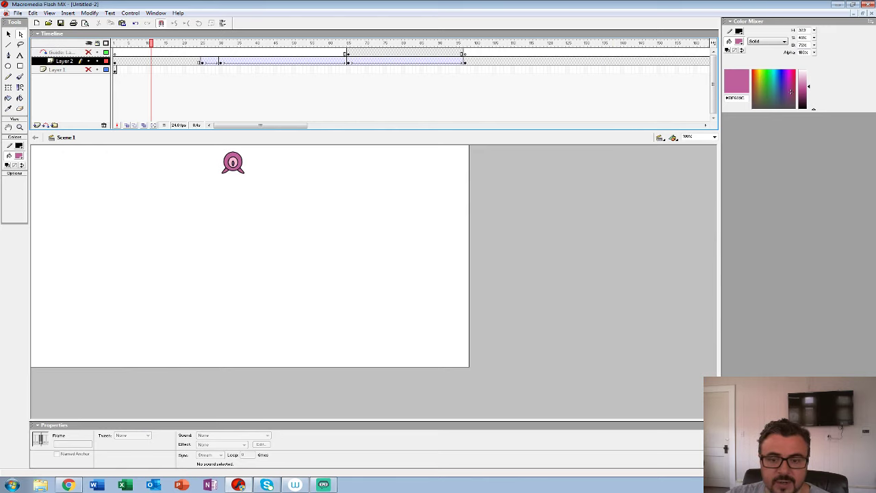
pyautogui.moveTo(150, 43); pyautogui.dragTo(114, 43)
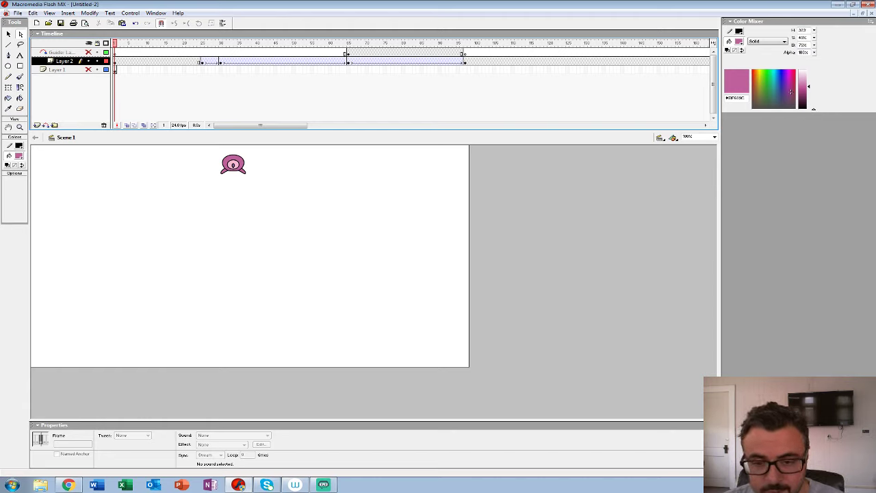
pyautogui.press('Return')
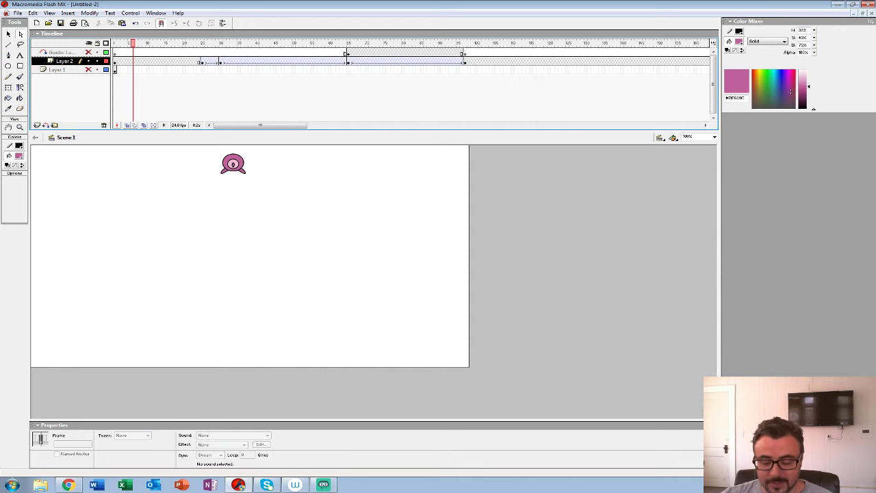
# - Save the document to the Desktop as EXAMPLE in Flash MX Document format
pyautogui.hotkey('ctrl', 's')
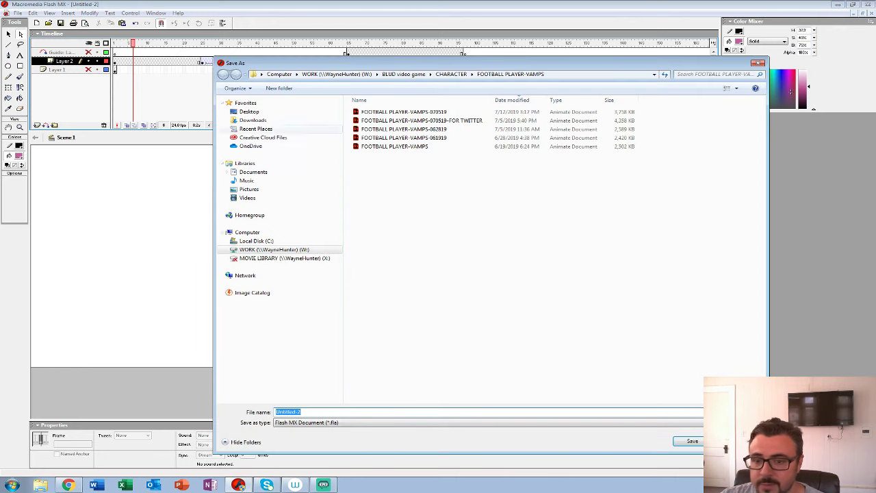
pyautogui.click(249, 112)
pyautogui.click(287, 411)
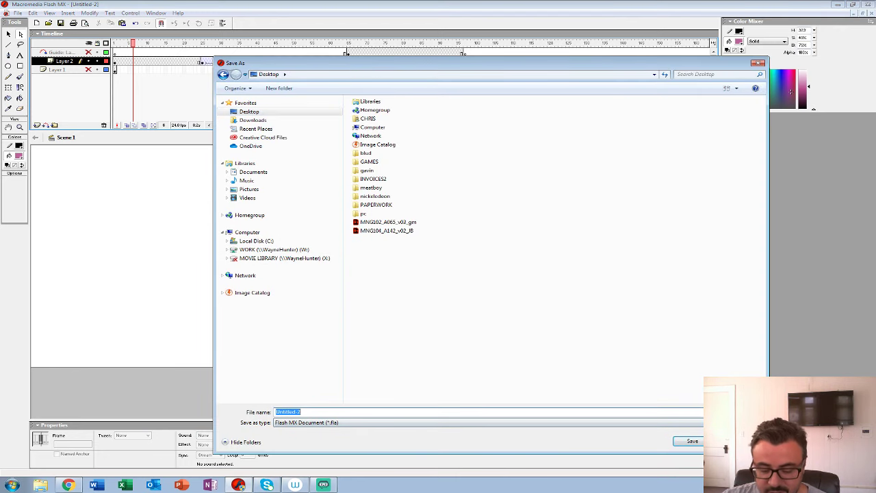
pyautogui.write('EXAMPLE')
pyautogui.press('Return')
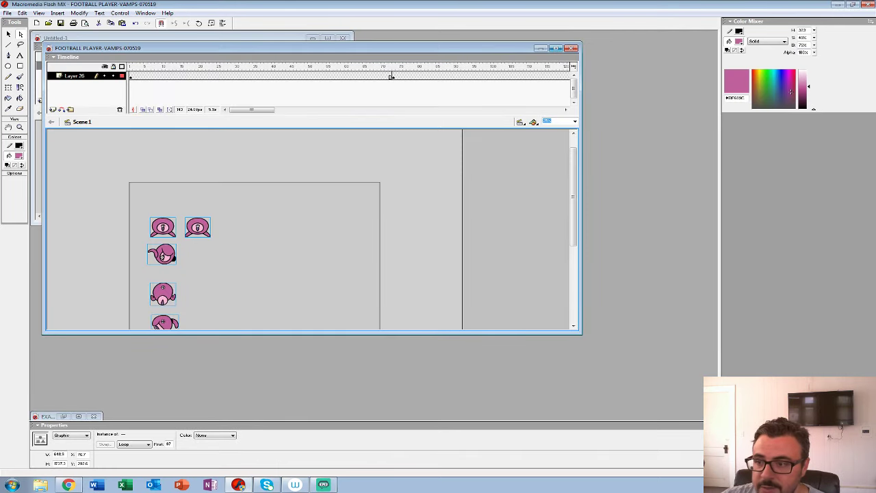
# - In the FOOTBALL PLAYER-VAMPS-070519 document, copy the lower spotted purple vamp with the large eye from frame 1
pyautogui.click(556, 48)
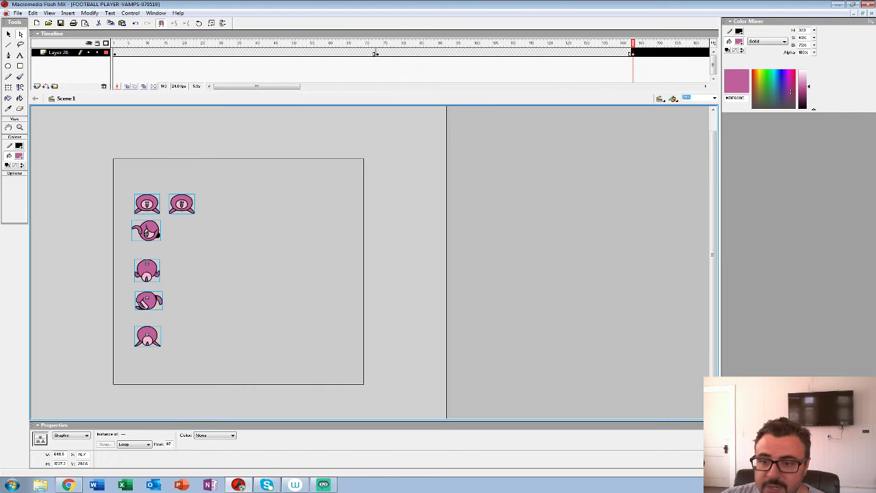
pyautogui.click(315, 52)
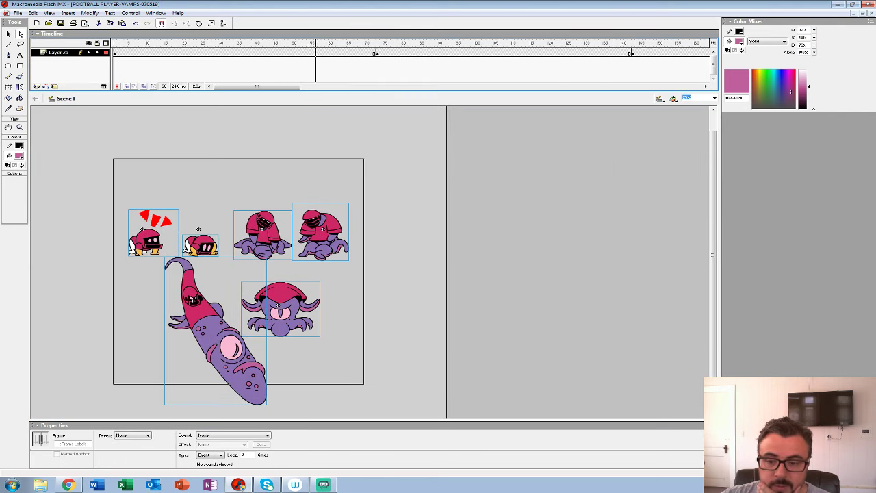
pyautogui.moveTo(315, 43); pyautogui.dragTo(114, 43)
pyautogui.click(8, 34)
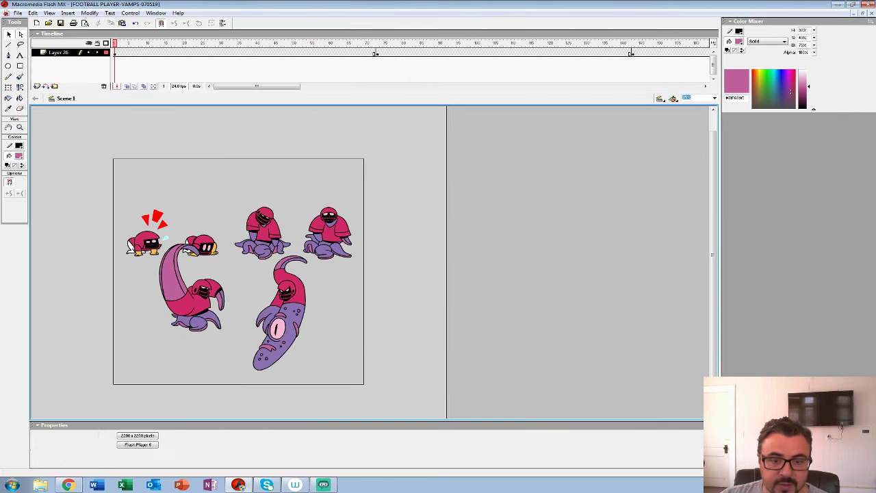
pyautogui.click(142, 229)
pyautogui.click(278, 304)
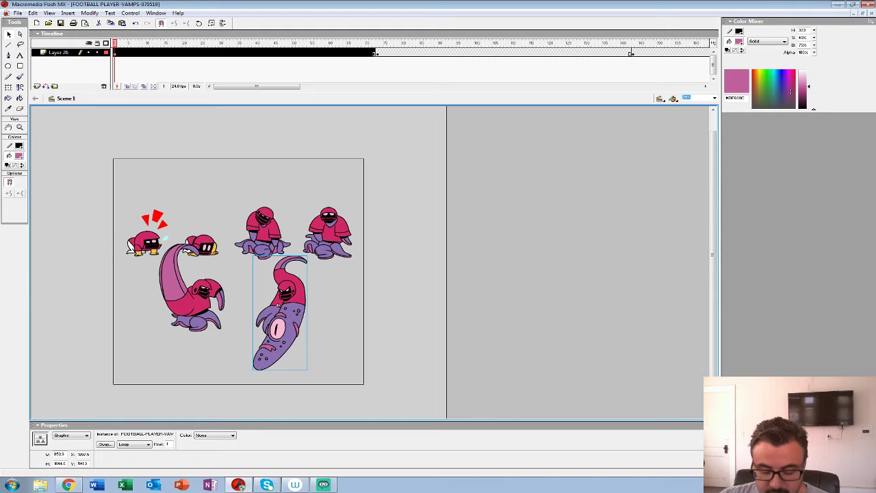
pyautogui.hotkey('ctrl', 's')
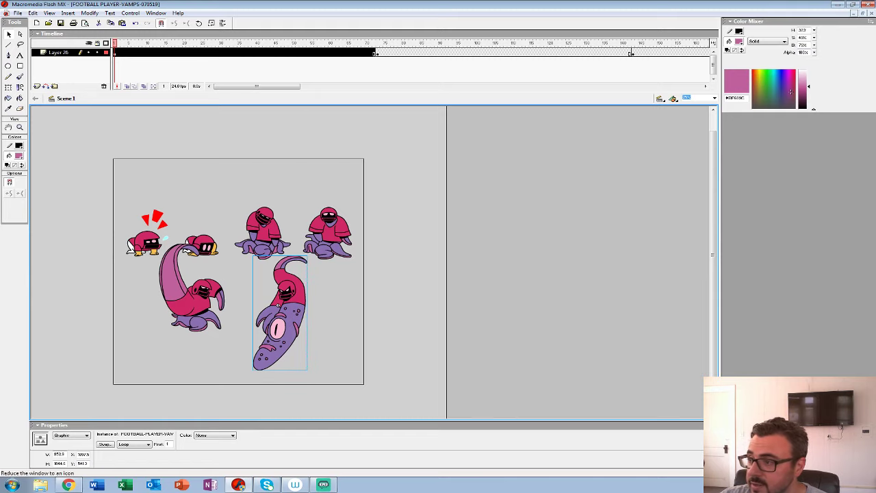
# - In the EXAMPLE document, add a new layer above the guide layer and paste the copied vamp into frame 1
pyautogui.click(854, 13)
pyautogui.click(328, 38)
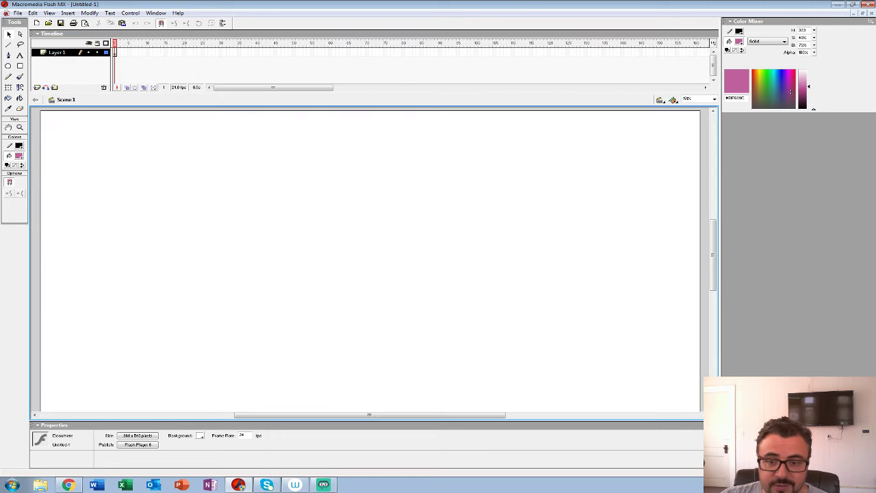
pyautogui.hotkey('ctrl', 'Tab')
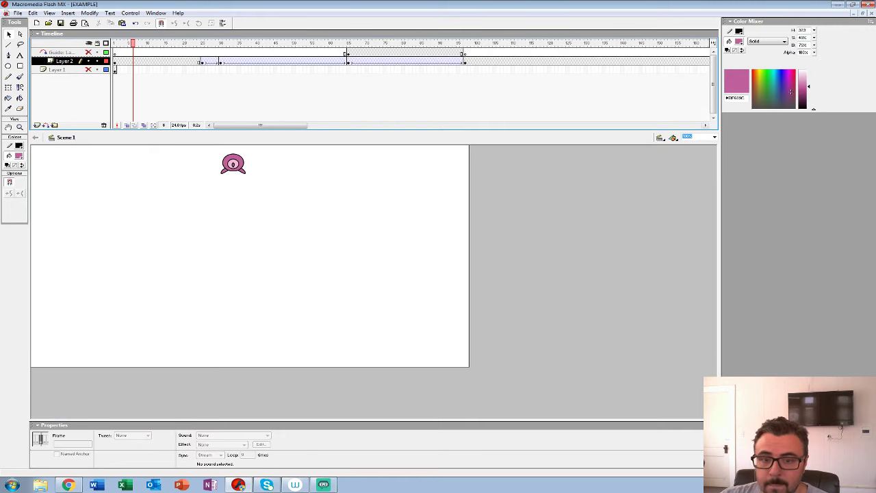
pyautogui.click(114, 61)
pyautogui.click(37, 125)
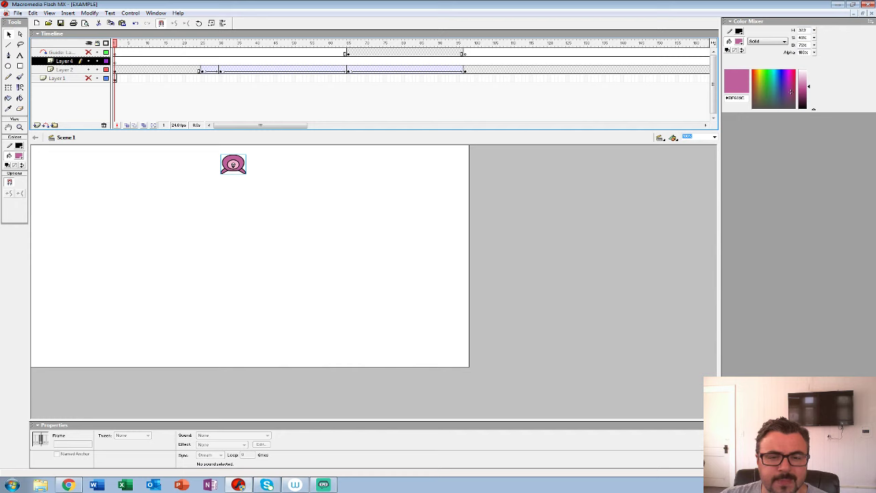
pyautogui.moveTo(61, 61); pyautogui.dragTo(61, 48)
pyautogui.click(115, 53)
pyautogui.hotkey('ctrl', 'v')
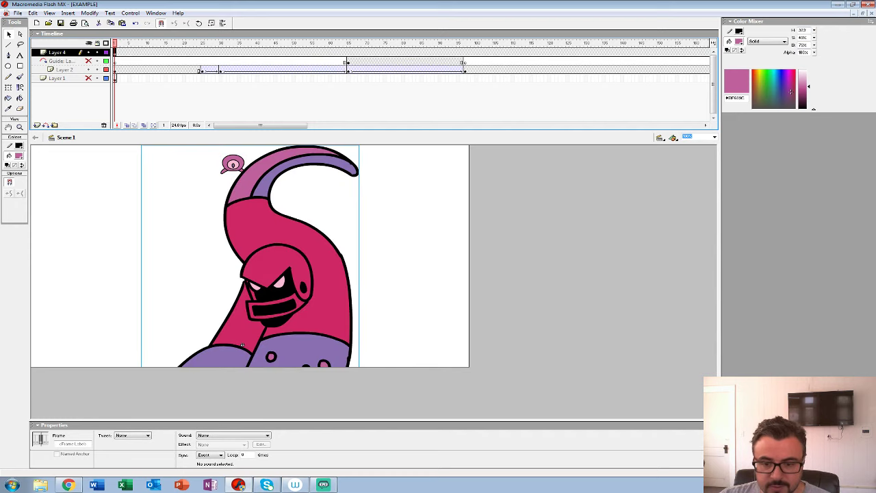
# - Scale down the pasted football-player vamp and place it below and to the left of the hatchling
pyautogui.hotkey('ctrl', 'alt', 's')
pyautogui.press('Return')
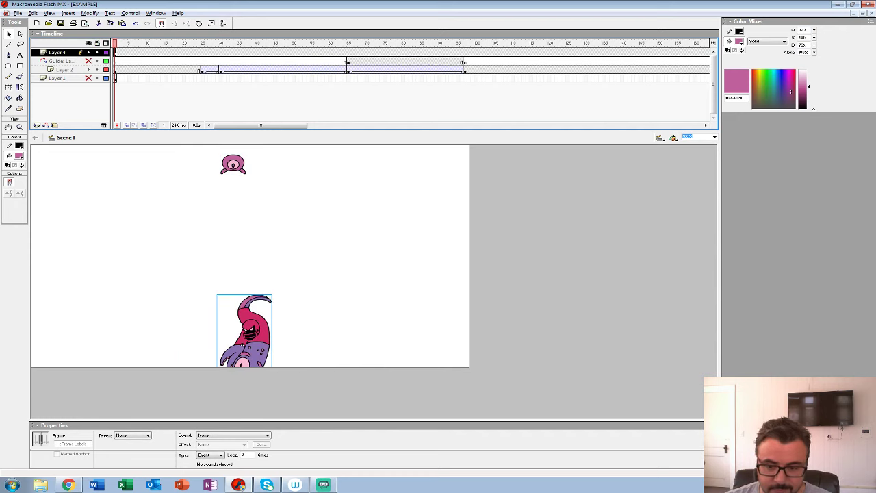
pyautogui.moveTo(237, 260); pyautogui.dragTo(188, 262)
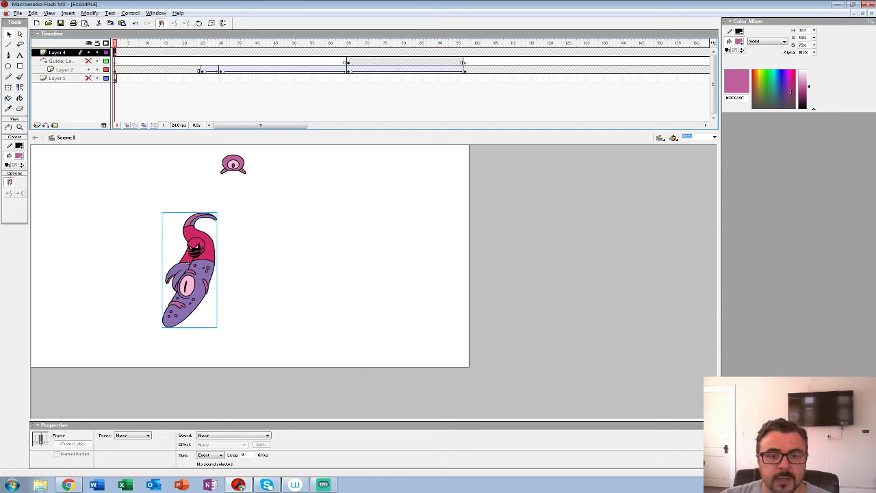
# - Lock Layer 4, move all of the hatchling's Layer 2 keyframes together down beside the football-player vamp, and play the result
pyautogui.click(97, 52)
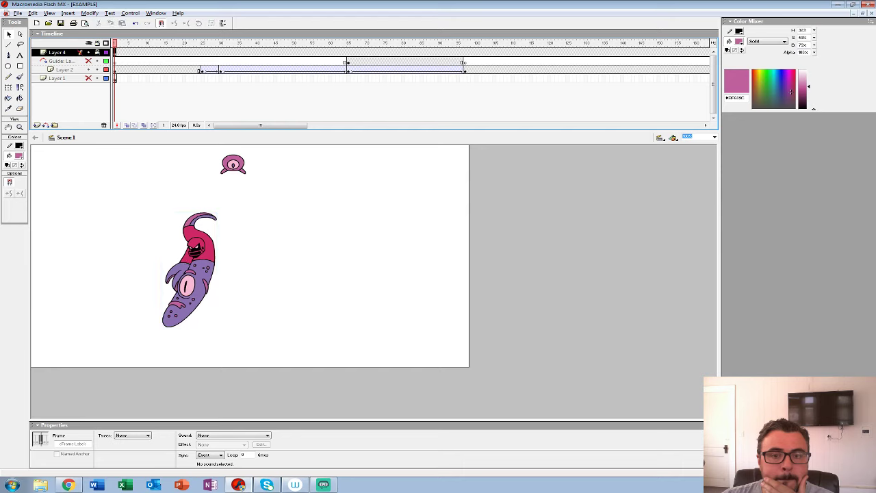
pyautogui.moveTo(120, 43)
pyautogui.mouseDown()
pyautogui.moveTo(133, 44)
pyautogui.moveTo(120, 43)
pyautogui.mouseUp()
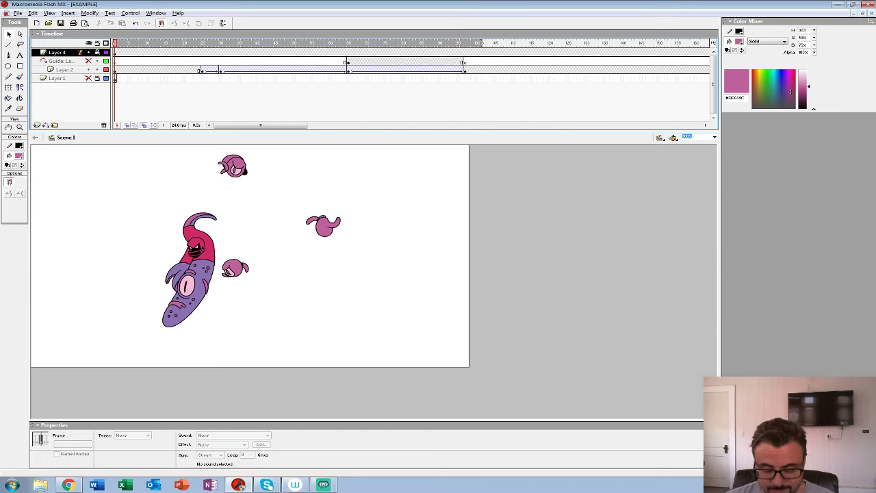
pyautogui.hotkey('ctrl', 'a')
pyautogui.hotkey('shift', 'Down')
pyautogui.hotkey('shift', 'Down')
pyautogui.hotkey('shift', 'Down')
pyautogui.hotkey('shift', 'Down')
pyautogui.hotkey('shift', 'Down')
pyautogui.hotkey('shift', 'Down')
pyautogui.hotkey('shift', 'Down')
pyautogui.hotkey('shift', 'Down')
pyautogui.hotkey('shift', 'Down')
pyautogui.hotkey('shift', 'Down')
pyautogui.hotkey('shift', 'Down')
pyautogui.hotkey('shift', 'Down')
pyautogui.hotkey('shift', 'Down')
pyautogui.hotkey('shift', 'Down')
pyautogui.hotkey('shift', 'Down')
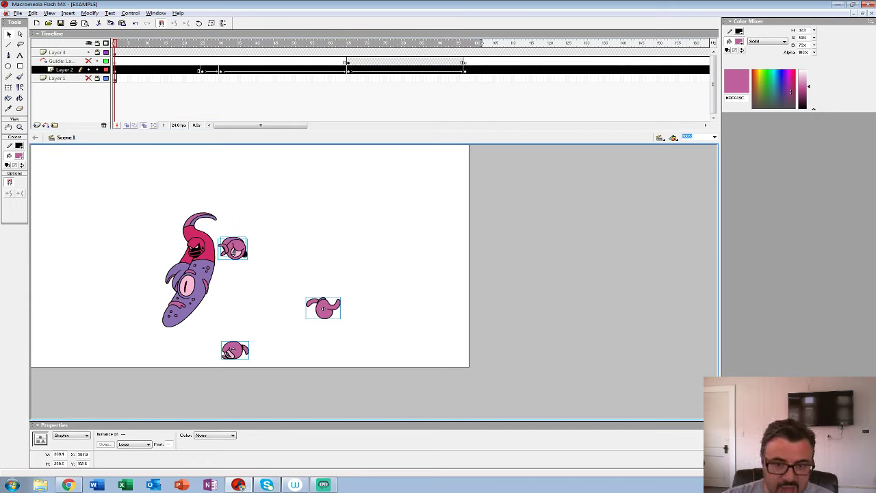
pyautogui.press('Return')
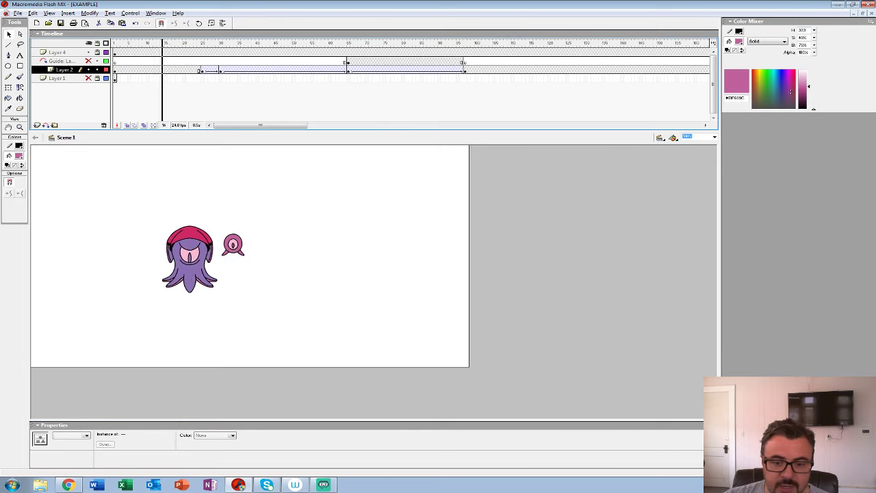
pyautogui.moveTo(363, 43); pyautogui.dragTo(315, 43)
pyautogui.press('Home')
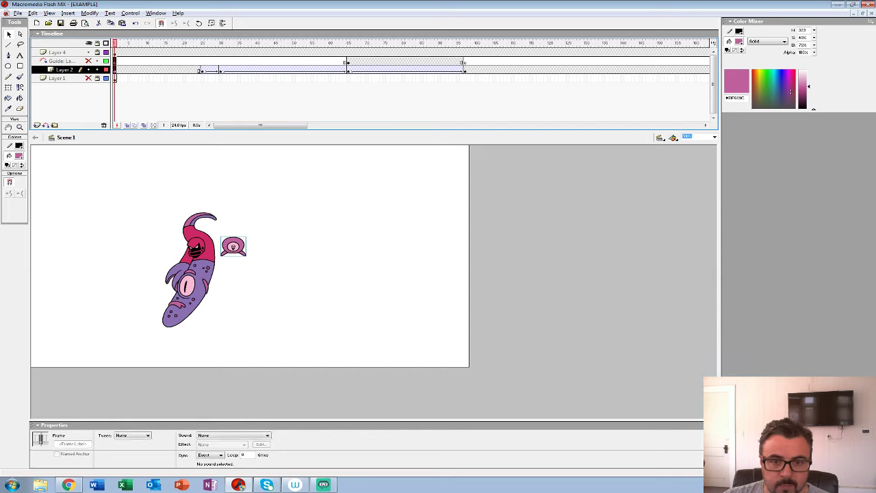
# - Insert frames at the start of the guide layer and Layer 2 to delay the hatchling until about frame 48, and play the timeline
pyautogui.moveTo(115, 61); pyautogui.dragTo(115, 70)
pyautogui.moveTo(115, 69); pyautogui.dragTo(115, 69)
pyautogui.press('F5')
pyautogui.press('F5')
pyautogui.press('F5')
pyautogui.press('F5')
pyautogui.press('F5')
pyautogui.press('F5')
pyautogui.press('F5')
pyautogui.press('F5')
pyautogui.press('F5')
pyautogui.press('F5')
pyautogui.press('F5')
pyautogui.press('F5')
pyautogui.press('F5')
pyautogui.press('F5')
pyautogui.press('F5')
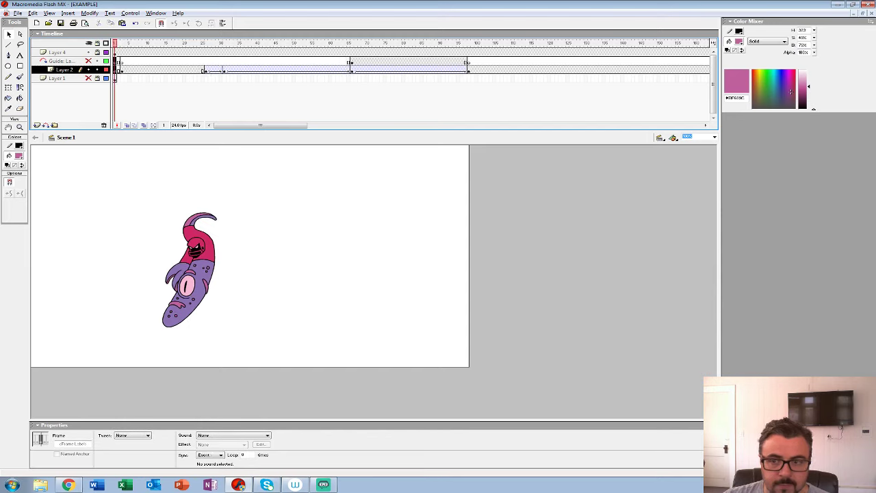
pyautogui.press('F5')
pyautogui.press('F5')
pyautogui.press('F5')
pyautogui.press('F5')
pyautogui.press('F5')
pyautogui.press('F5')
pyautogui.press('F5')
pyautogui.press('F5')
pyautogui.press('F5')
pyautogui.press('F5')
pyautogui.press('F5')
pyautogui.press('F5')
pyautogui.press('F5')
pyautogui.press('F5')
pyautogui.press('F5')
pyautogui.press('F5')
pyautogui.press('F5')
pyautogui.moveTo(289, 62); pyautogui.dragTo(290, 70)
pyautogui.press('Return')
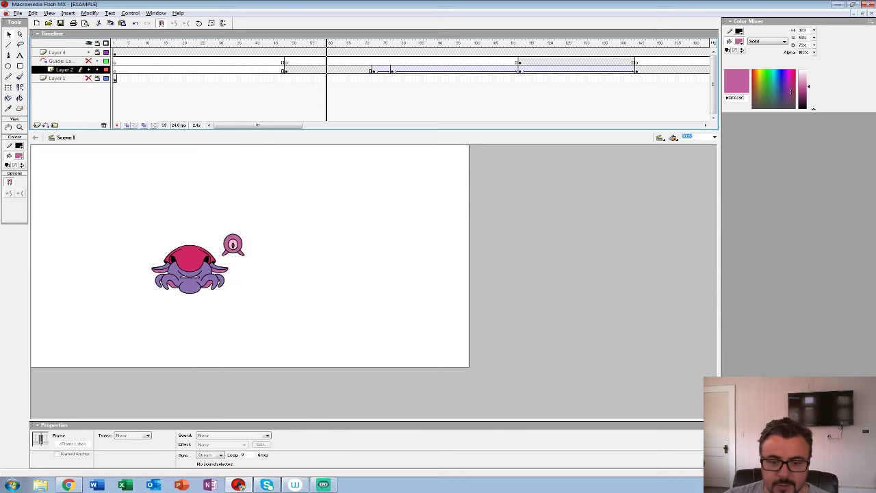
# - Insert frames at frame 47 across the guide layer, Layer 2 and Layer 1 to delay the hatchling until about frame 66, and play
pyautogui.moveTo(283, 62); pyautogui.dragTo(283, 79)
pyautogui.press('F5')
pyautogui.press('F5')
pyautogui.press('F5')
pyautogui.press('F5')
pyautogui.press('F5')
pyautogui.press('F5')
pyautogui.press('F5')
pyautogui.press('F5')
pyautogui.press('F5')
pyautogui.press('F5')
pyautogui.press('F5')
pyautogui.press('F5')
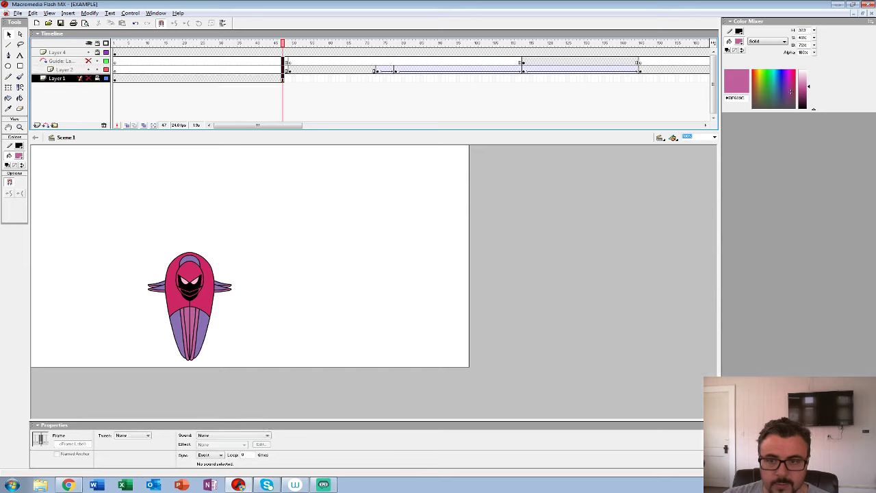
pyautogui.press('F5')
pyautogui.press('F5')
pyautogui.press('F5')
pyautogui.press('F5')
pyautogui.press('F5')
pyautogui.press('Return')
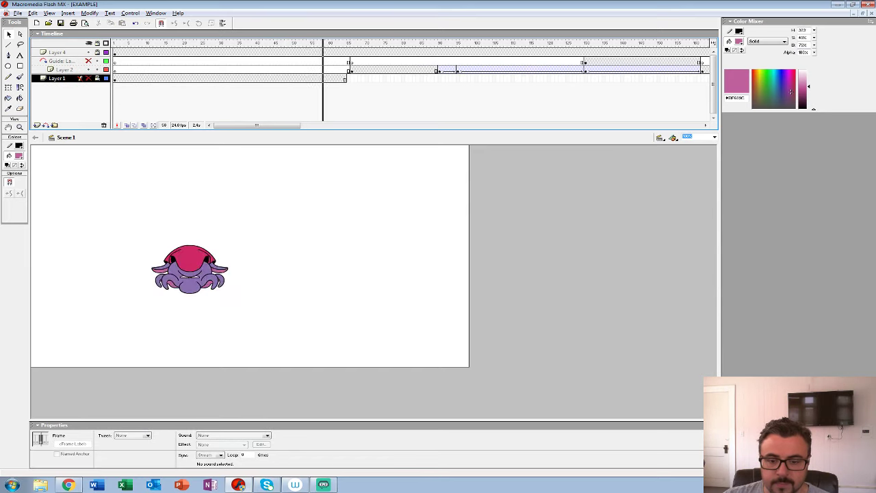
# - Insert more frames across the guide layer, Layer 2 and Layer 1 to delay the hatchling until about frame 90, and play
pyautogui.moveTo(377, 43); pyautogui.dragTo(348, 78)
pyautogui.press('F5')
pyautogui.press('F5')
pyautogui.press('F5')
pyautogui.press('F5')
pyautogui.press('F5')
pyautogui.press('F5')
pyautogui.press('F5')
pyautogui.press('F5')
pyautogui.press('F5')
pyautogui.press('F5')
pyautogui.press('F5')
pyautogui.press('F5')
pyautogui.press('F5')
pyautogui.press('F5')
pyautogui.press('F5')
pyautogui.press('F5')
pyautogui.press('F5')
pyautogui.press('F5')
pyautogui.press('F5')
pyautogui.press('F5')
pyautogui.press('F5')
pyautogui.press('F5')
pyautogui.press('F5')
pyautogui.press('F5')
pyautogui.press('Return')
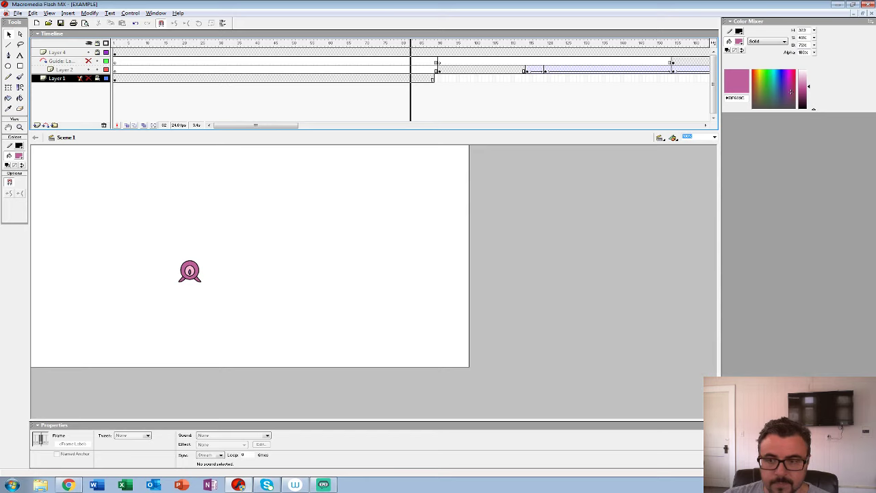
# - Insert a keyframe at frame 82 on Layer 4 and play on from it
pyautogui.click(411, 53)
pyautogui.press('F6')
pyautogui.press('Return')
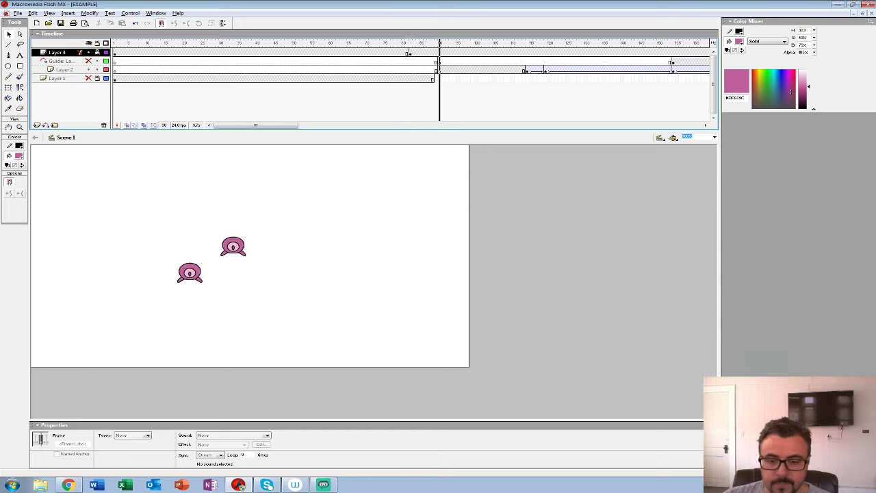
# - Add a keyframe on the guide layer, shift the hatchling's start to about frame 92, and play from frame 82
pyautogui.click(447, 62)
pyautogui.press('F6')
pyautogui.moveTo(429, 61); pyautogui.dragTo(429, 70)
pyautogui.press('F5')
pyautogui.click(409, 53)
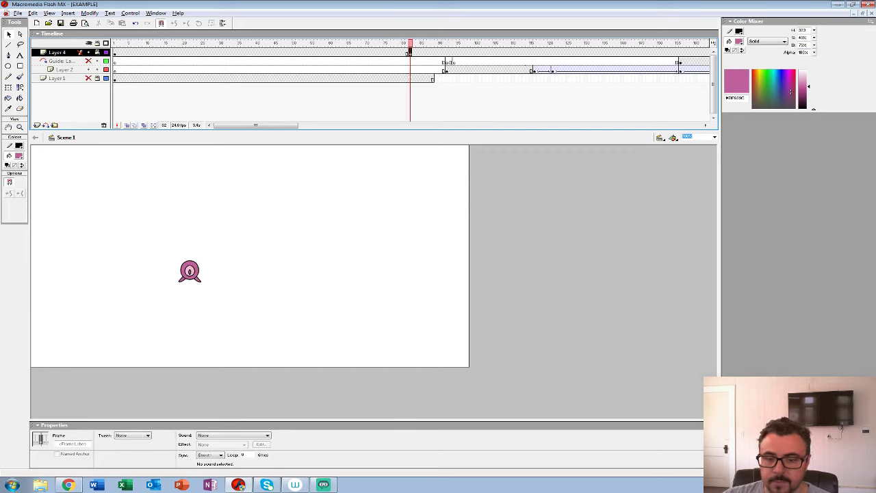
pyautogui.press('Return')
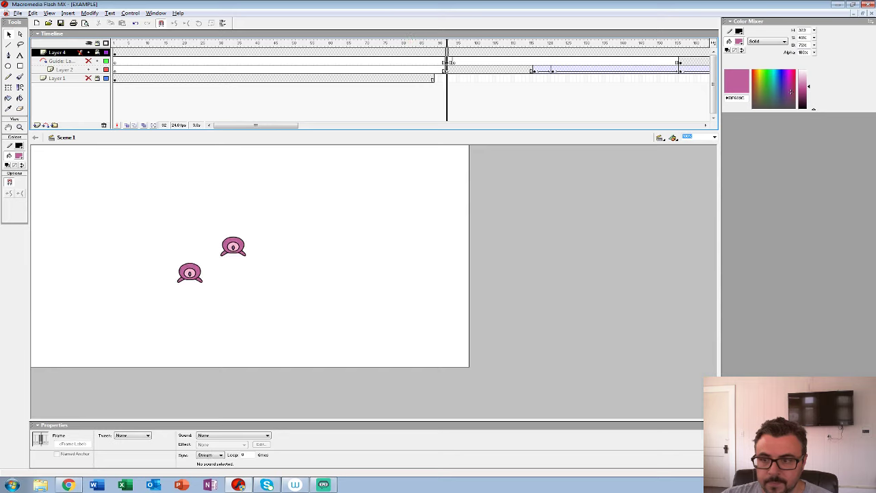
# - Unlock Layer 4 and move the football-player vamp at frame 92 onto the hatchling's position
pyautogui.click(328, 274)
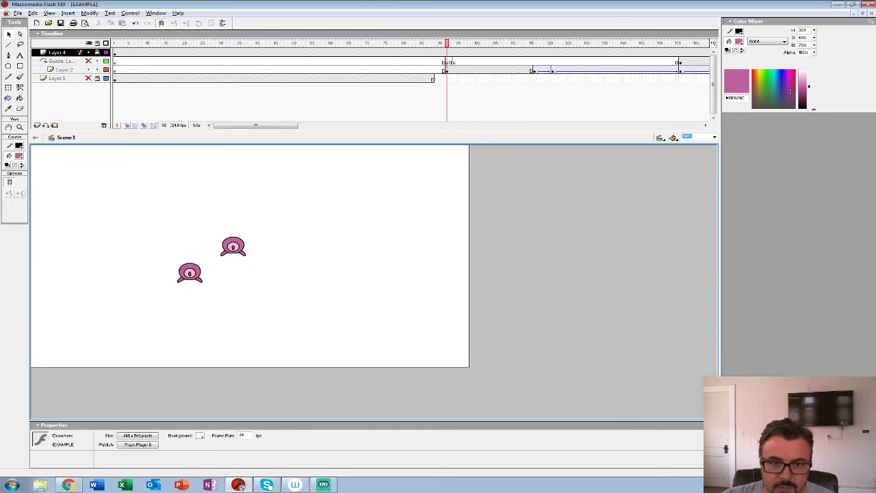
pyautogui.click(97, 53)
pyautogui.moveTo(190, 272); pyautogui.dragTo(231, 237)
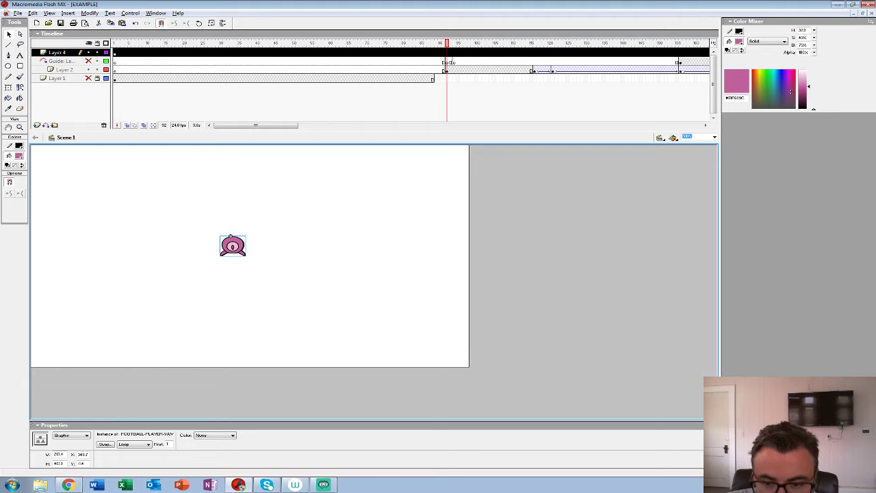
# - Show Layer 4 as outlines and nudge the vamp until it lines up with the hatchling beneath it
pyautogui.press('z')
pyautogui.click(277, 260)
pyautogui.click(366, 256)
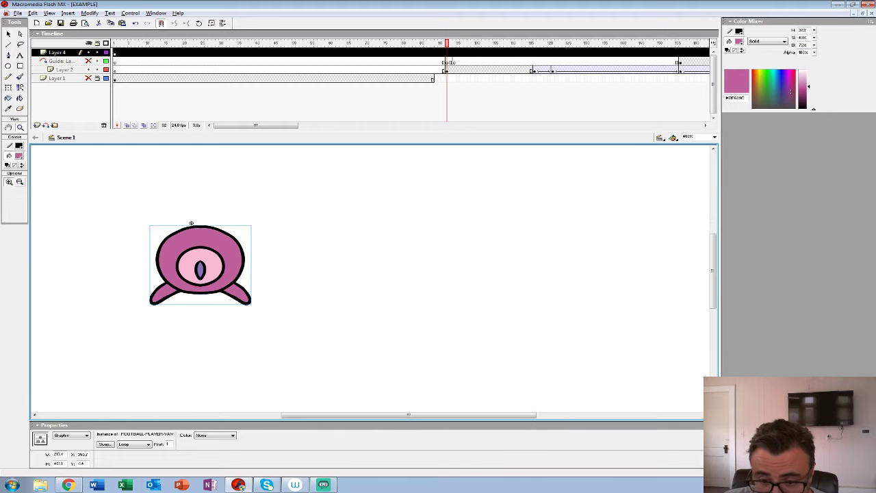
pyautogui.click(271, 260)
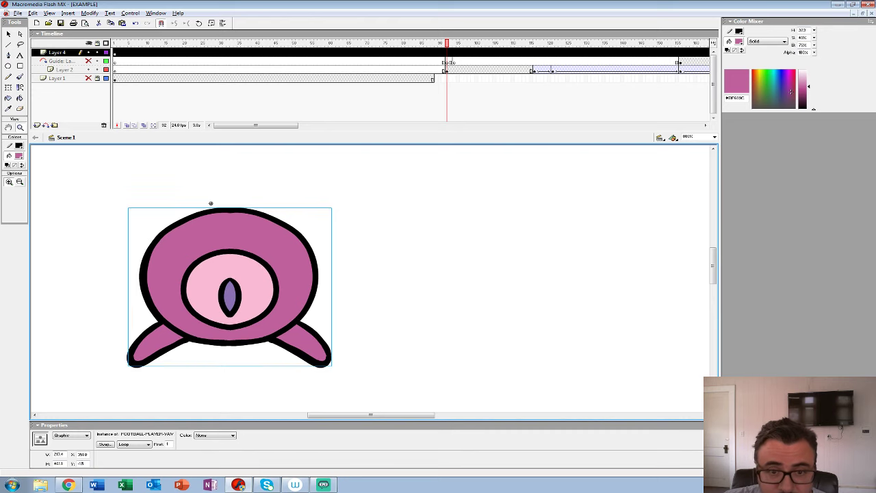
pyautogui.click(106, 53)
pyautogui.press('Down')
pyautogui.press('Down')
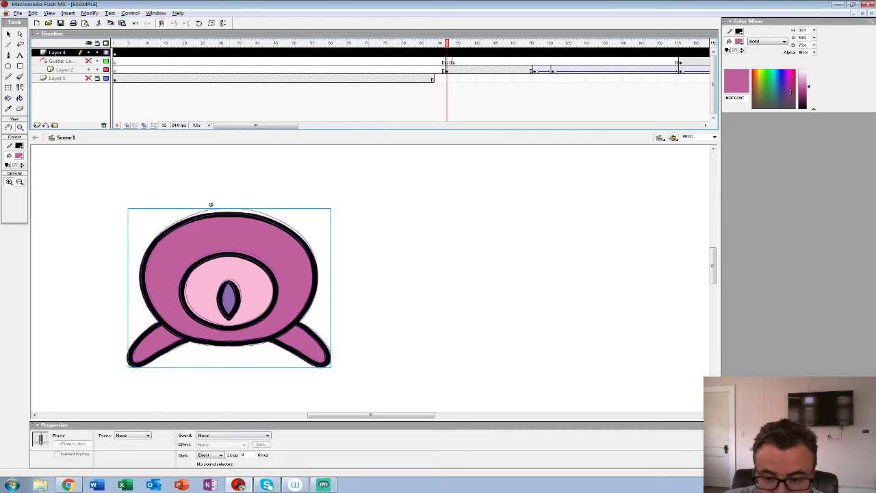
pyautogui.press('Left')
pyautogui.press('Left')
pyautogui.press('Up')
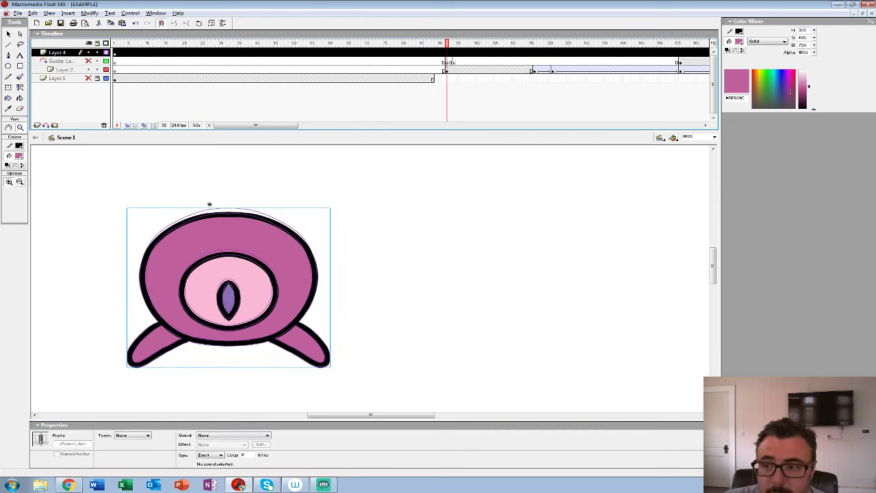
# - Compare the frames around the handover and insert frames near frame 91 to shift the hatchling's start to about frame 94
pyautogui.press('.')
pyautogui.press('.')
pyautogui.press('.')
pyautogui.press(',')
pyautogui.press(',')
pyautogui.press(',')
pyautogui.press(',')
pyautogui.press('.')
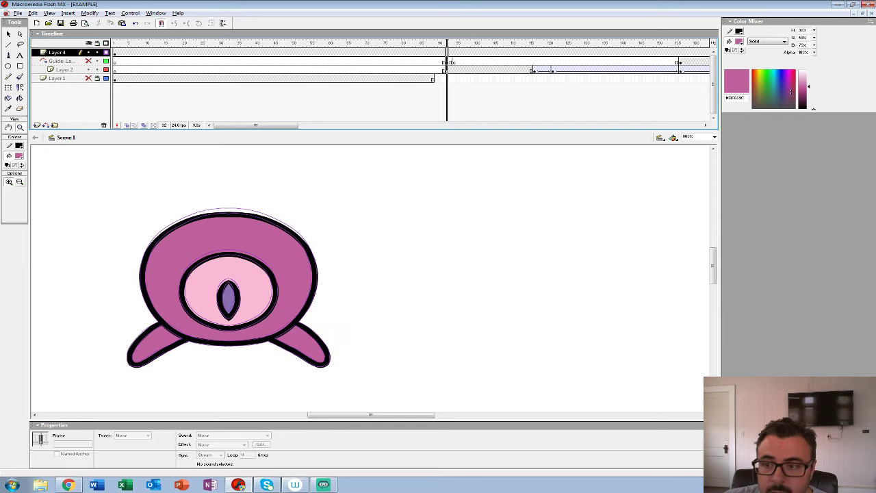
pyautogui.click(443, 78)
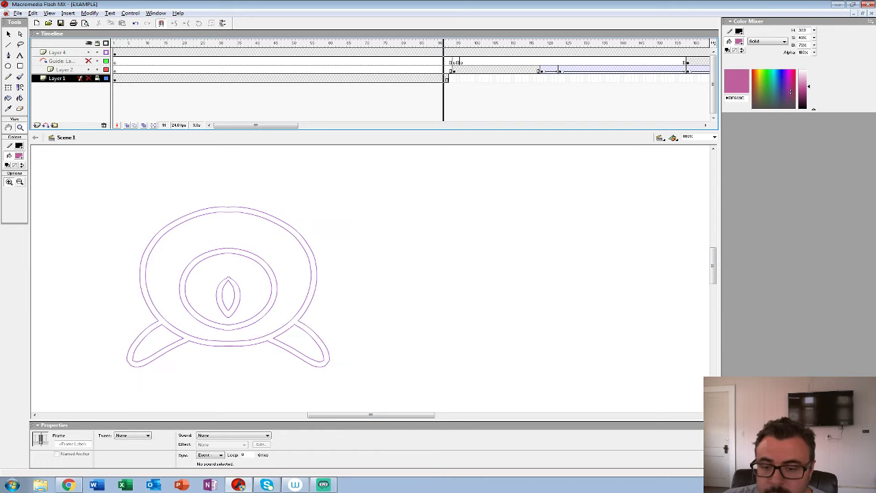
pyautogui.press('.')
pyautogui.press('.')
pyautogui.press('.')
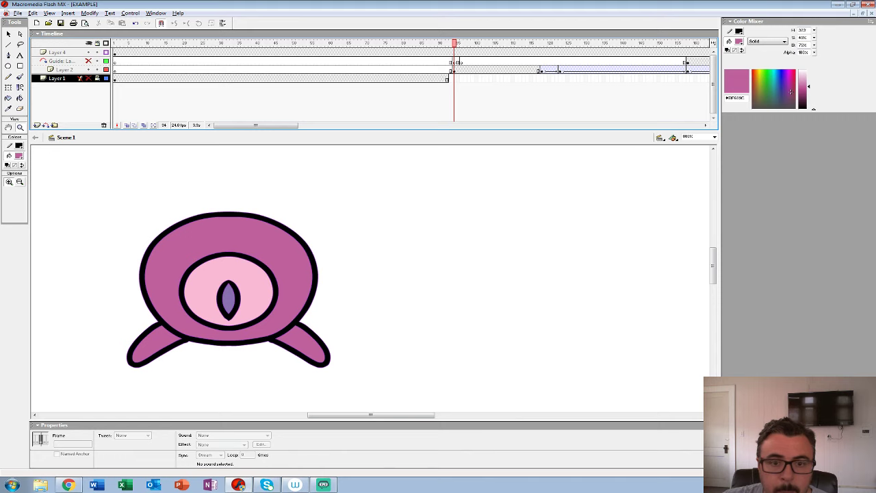
# - Turn off Layer 4's outline display and insert a blank keyframe on Layer 4 at frame 94
pyautogui.click(451, 52)
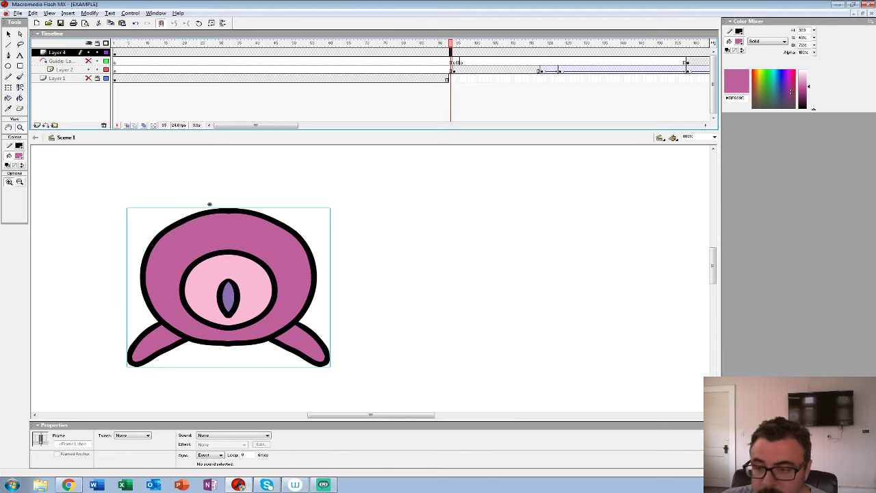
pyautogui.click(454, 52)
pyautogui.press('F7')
# - Play the combined vamp and hatchling animation twice from frame 1 at 100% view
pyautogui.moveTo(453, 43); pyautogui.dragTo(114, 43)
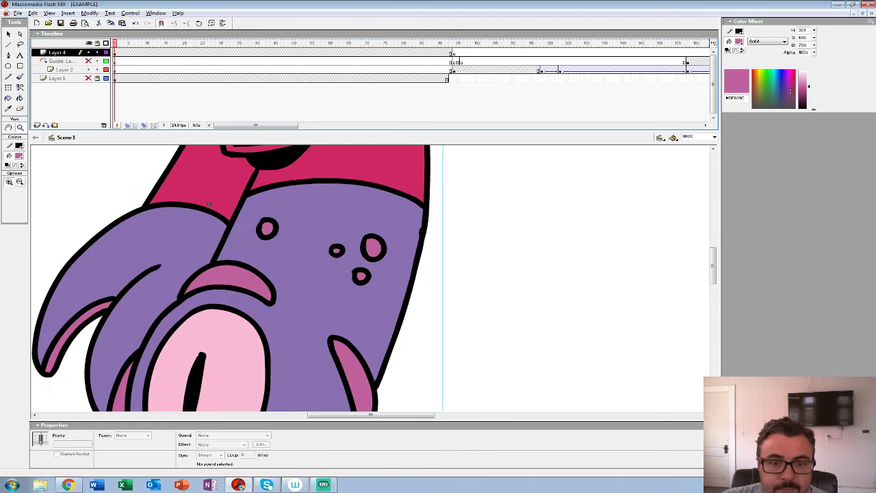
pyautogui.hotkey('ctrl', '-')
pyautogui.hotkey('ctrl', '-')
pyautogui.hotkey('ctrl', '-')
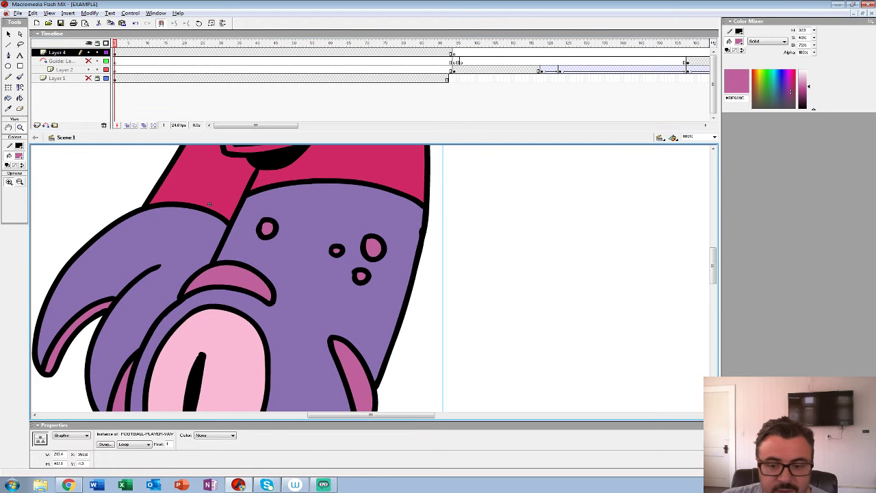
pyautogui.click(231, 234)
pyautogui.press('Return')
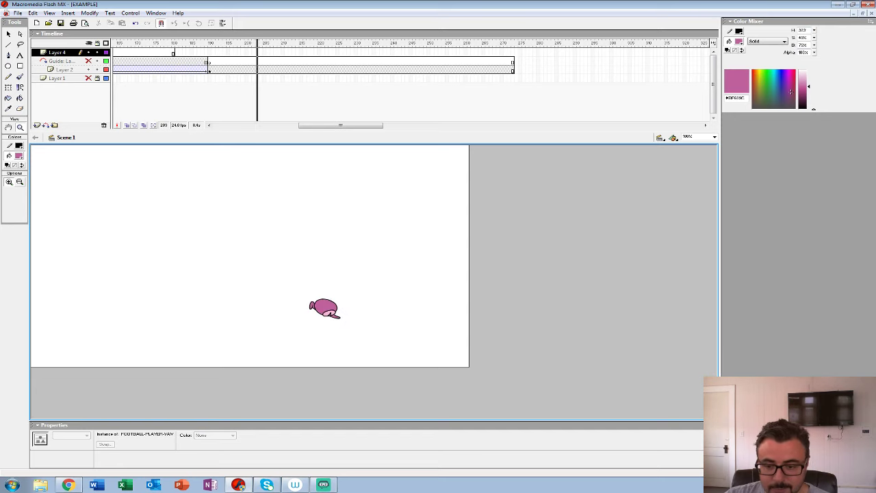
pyautogui.moveTo(115, 42); pyautogui.dragTo(114, 42)
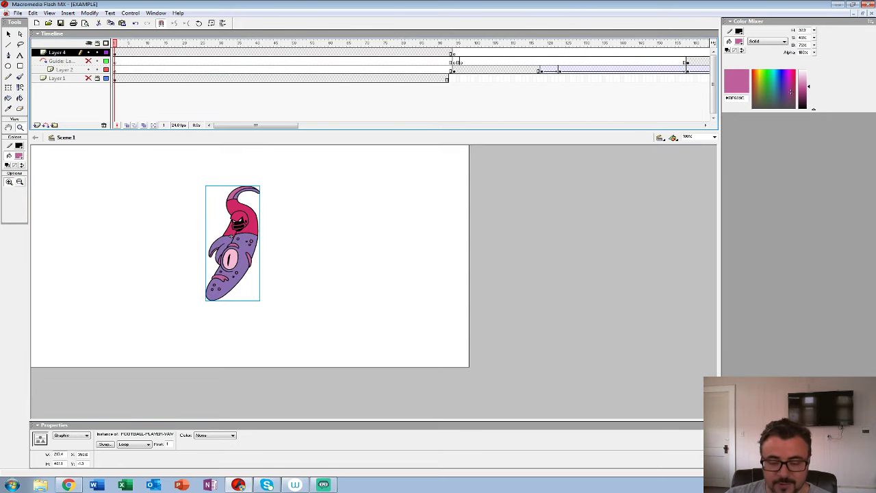
pyautogui.press('Return')
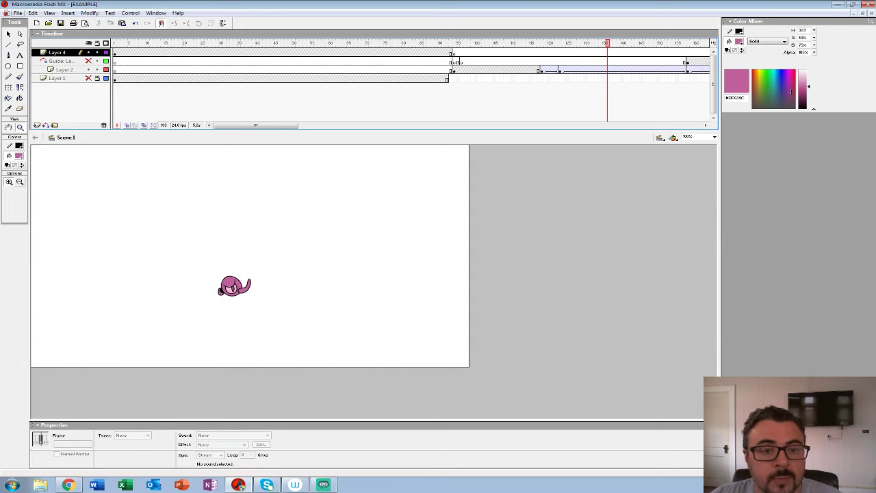
# - Browse for a file to open in the WORK drive's BLUD video game, CHARACTER, BECKY folder
pyautogui.click(17, 13)
pyautogui.click(27, 41)
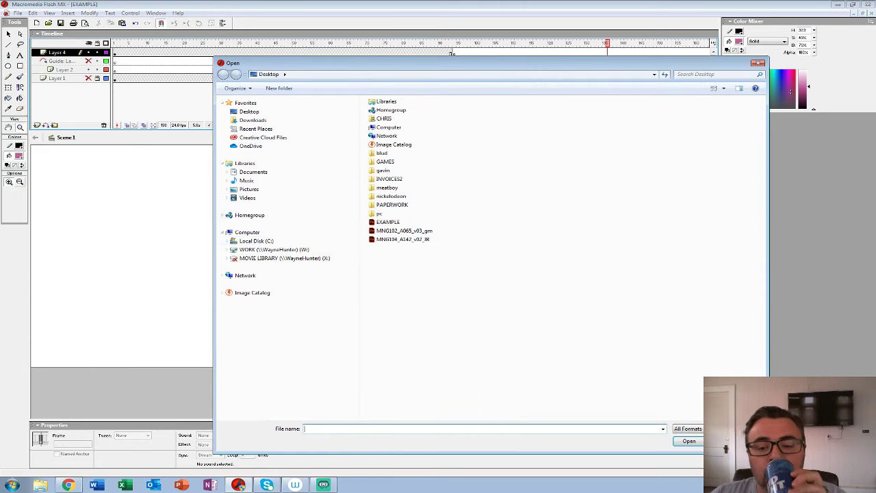
pyautogui.click(273, 249)
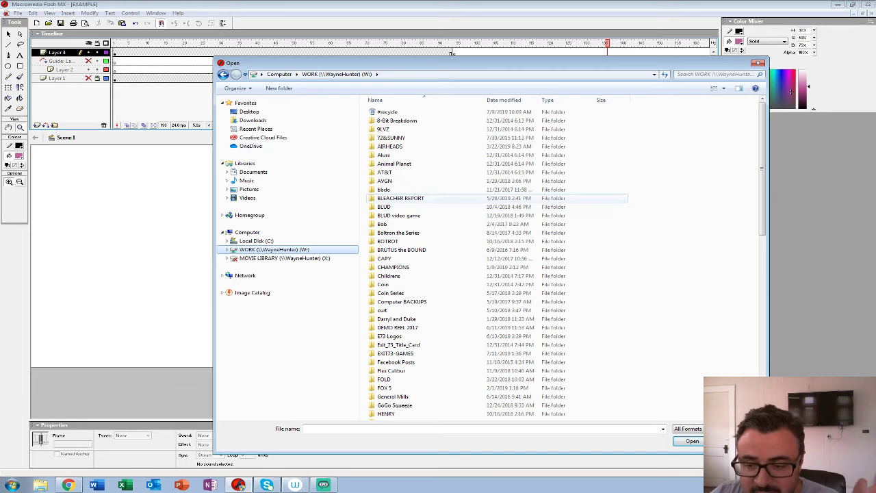
pyautogui.doubleClick(404, 214)
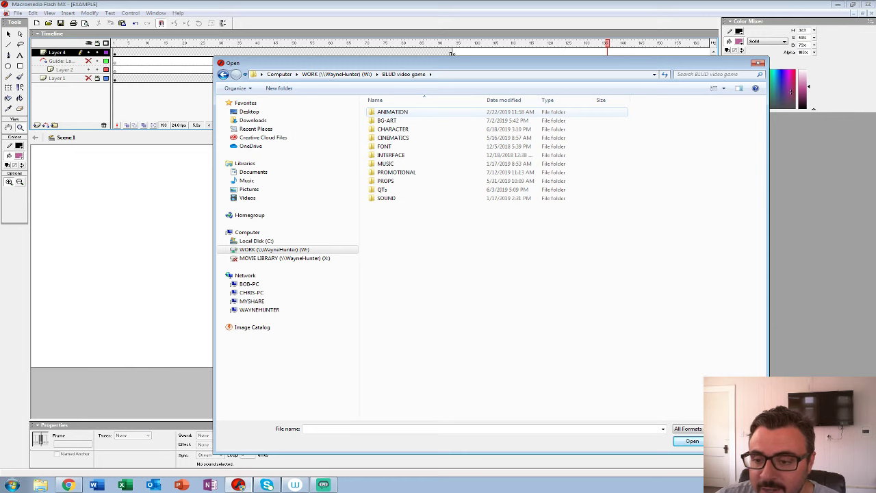
pyautogui.doubleClick(393, 129)
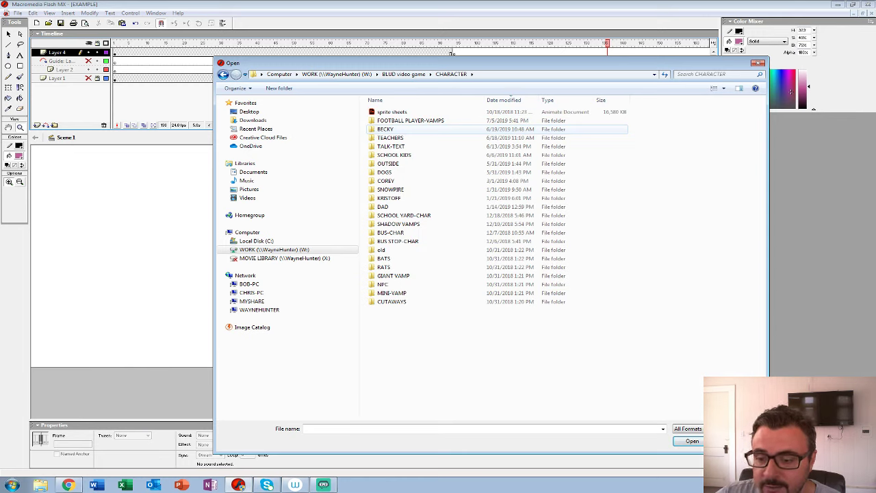
pyautogui.doubleClick(386, 129)
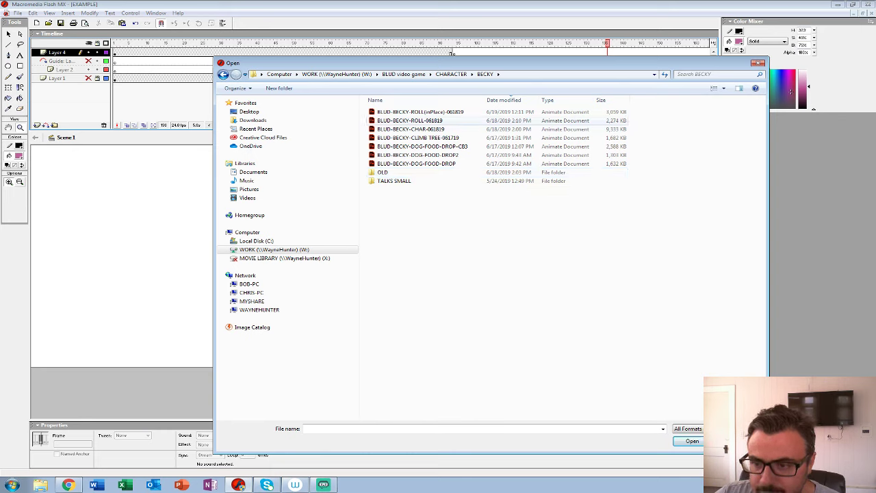
pyautogui.click(451, 74)
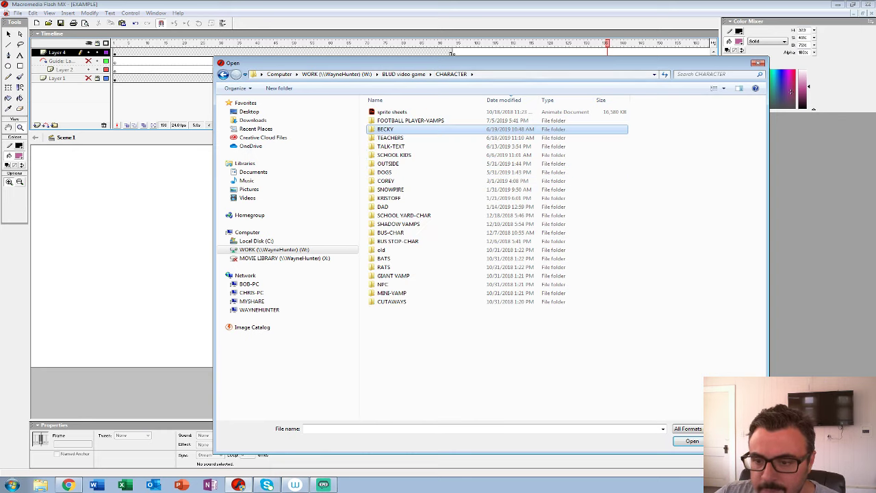
pyautogui.doubleClick(386, 129)
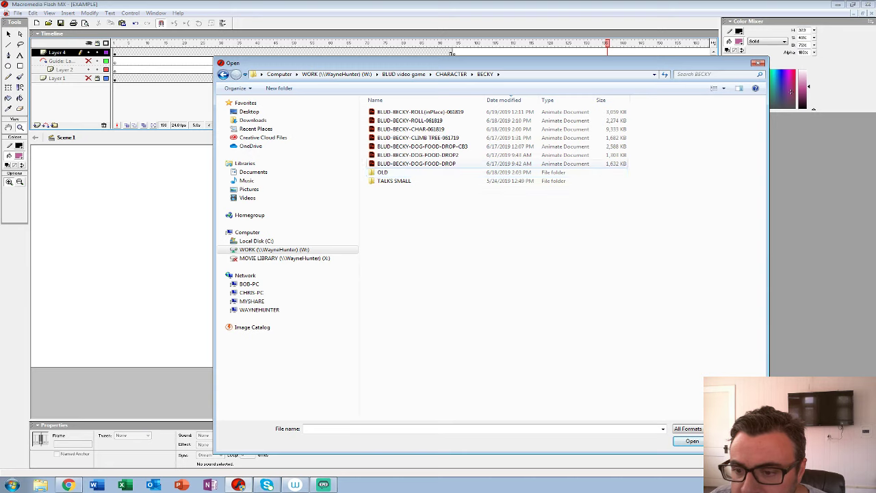
pyautogui.click(403, 74)
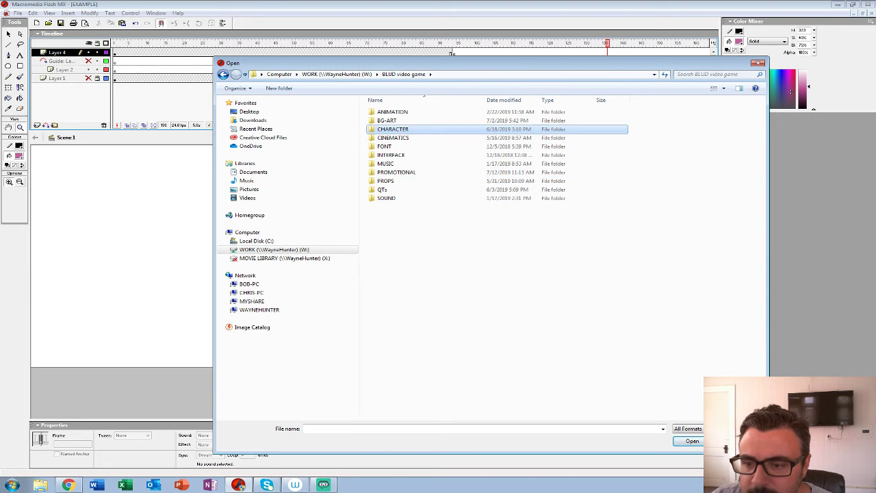
pyautogui.press('Return')
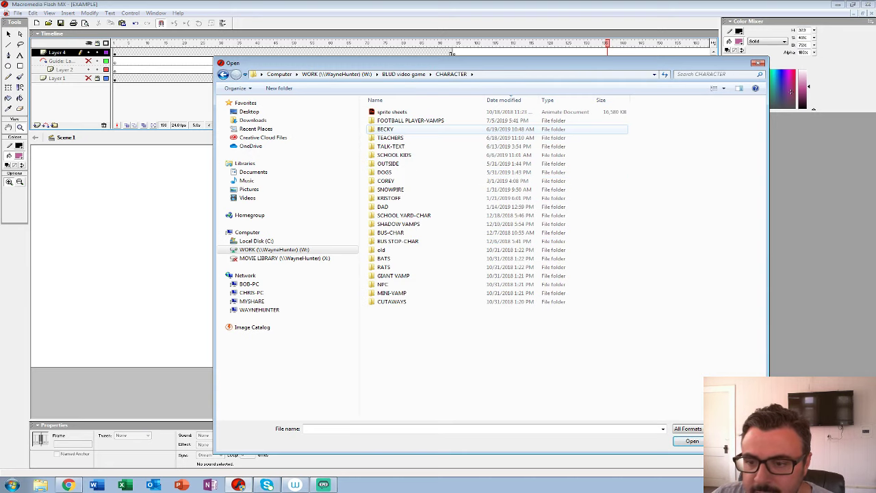
pyautogui.press('Return')
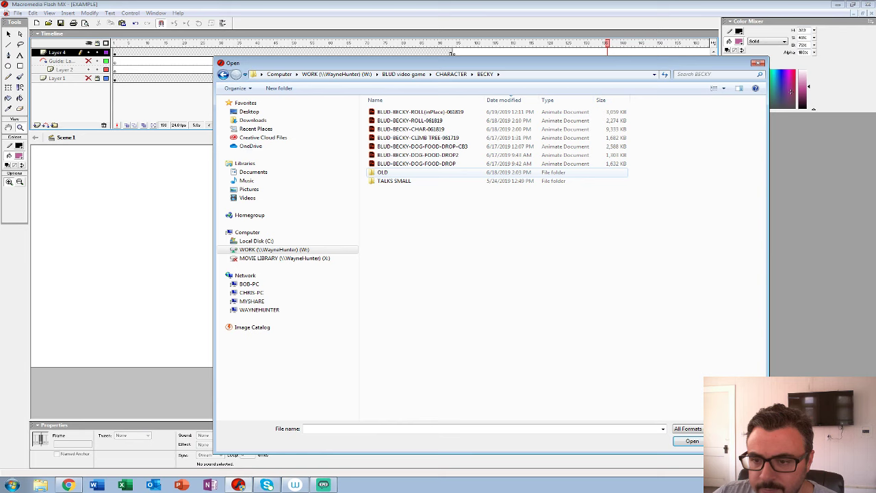
# - Sort the OLD folder by date modified and open BLUD-BECKY-CHAR-103118 from it
pyautogui.doubleClick(410, 172)
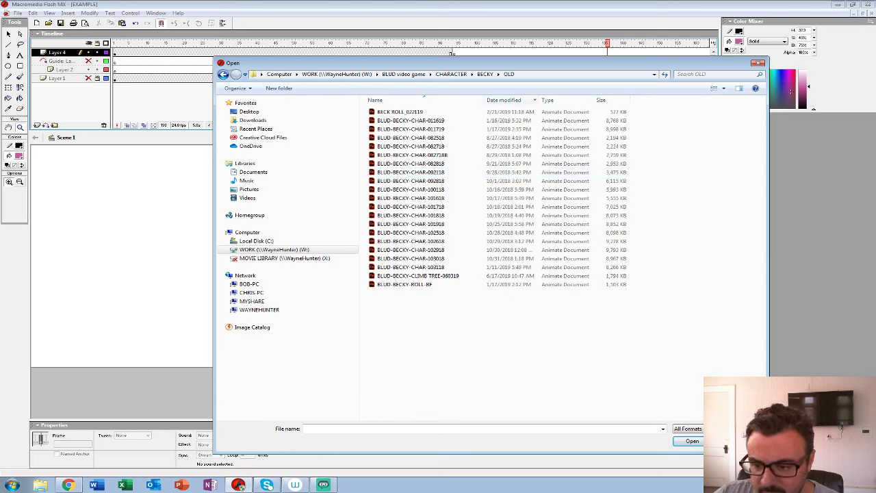
pyautogui.click(410, 267)
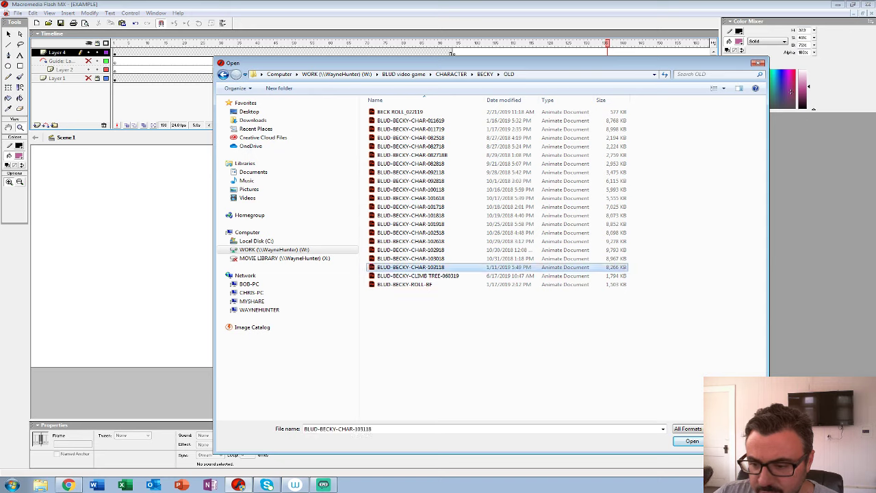
pyautogui.click(504, 100)
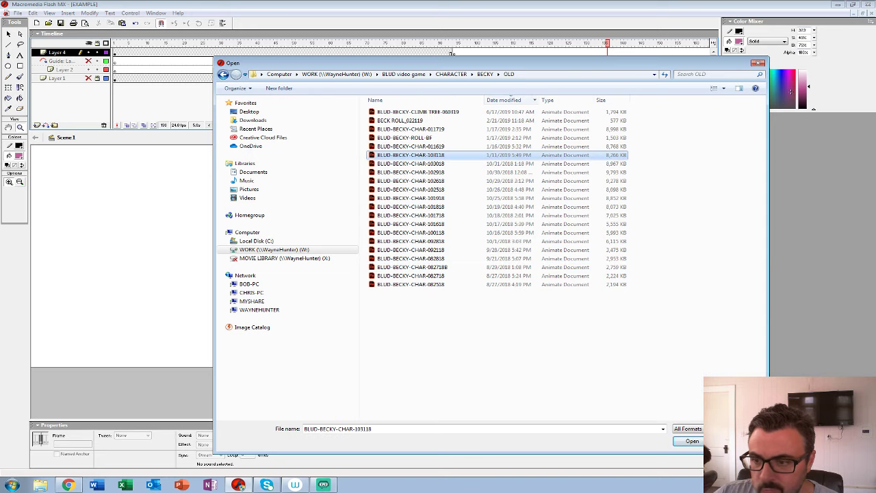
pyautogui.click(505, 100)
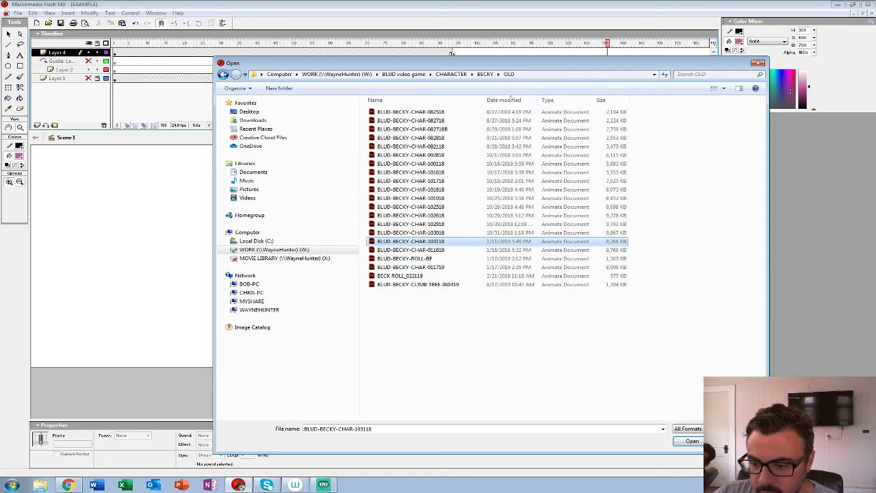
pyautogui.press('Return')
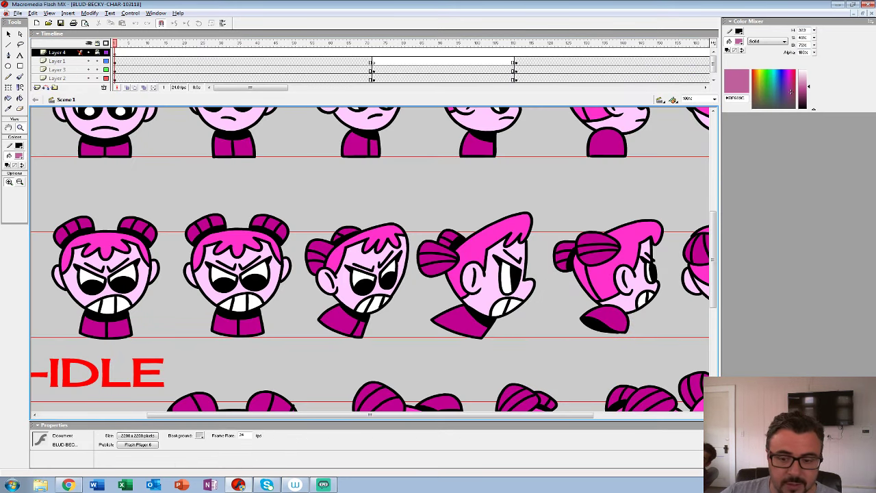
# - Play the character sheet to examine its idle, walk, run, stop-idle and push animations
pyautogui.keyDown('alt'); pyautogui.click(654, 312); pyautogui.keyUp('alt')
pyautogui.keyDown('alt'); pyautogui.click(654, 312); pyautogui.keyUp('alt')
pyautogui.press('Return')
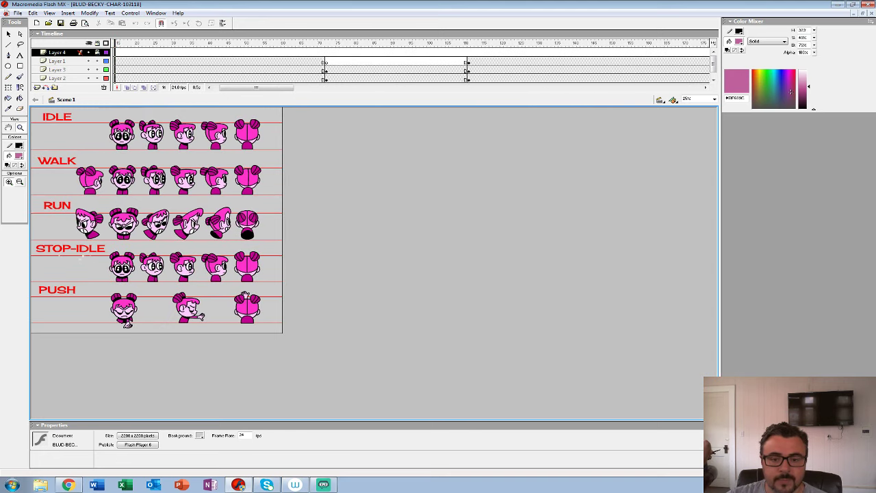
pyautogui.press('v')
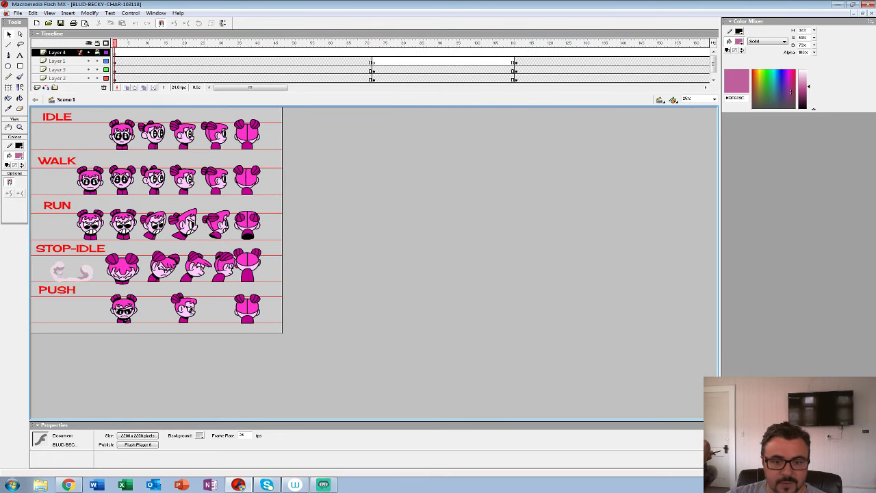
pyautogui.click(123, 145)
pyautogui.moveTo(428, 61); pyautogui.dragTo(429, 53)
# - Switch back to the EXAMPLE document and select frame 1 of Layer 2
pyautogui.click(855, 13)
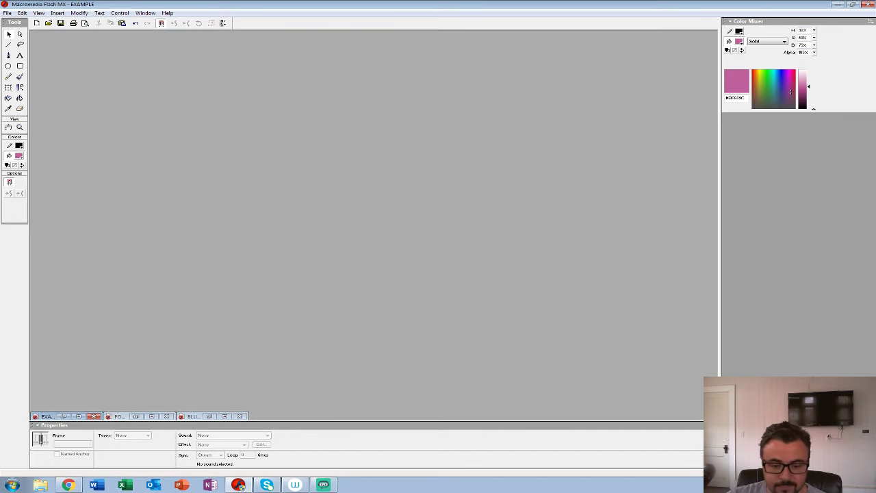
pyautogui.click(63, 416)
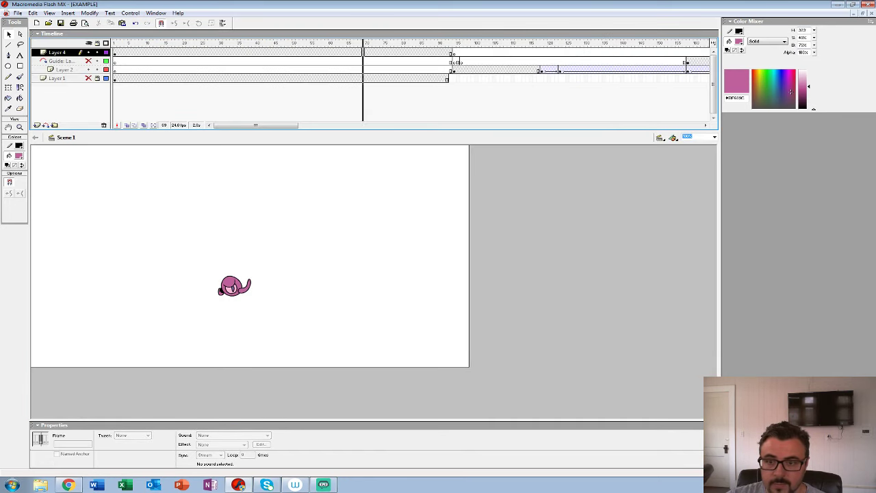
pyautogui.moveTo(363, 43); pyautogui.dragTo(114, 43)
pyautogui.click(114, 70)
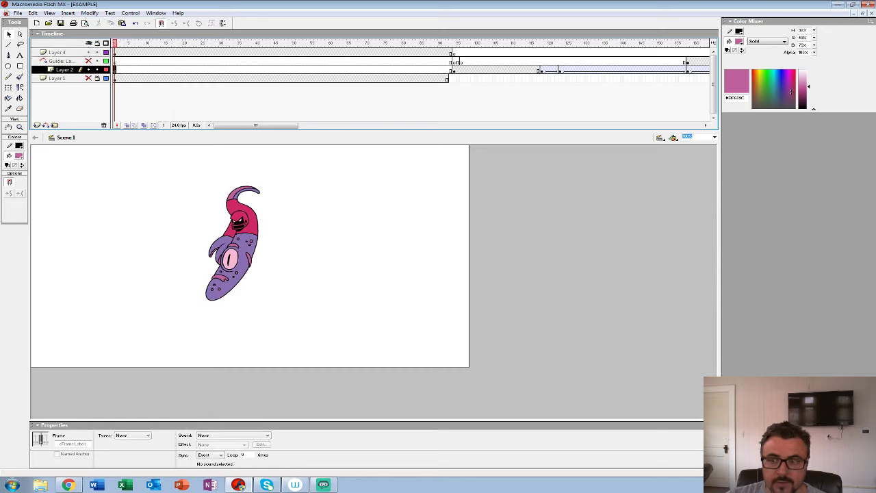
# - Add a new layer at the top of the layer stack and paste the Becky character into it, scaled to 25%
pyautogui.click(37, 125)
pyautogui.moveTo(64, 69); pyautogui.dragTo(64, 49)
pyautogui.click(114, 52)
pyautogui.hotkey('ctrl', 'v')
pyautogui.hotkey('ctrl', 'alt', 's')
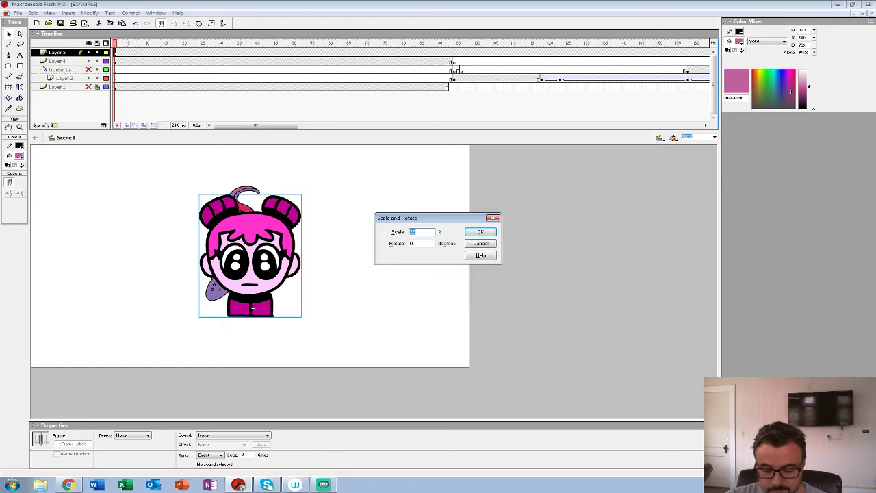
pyautogui.press('Return')
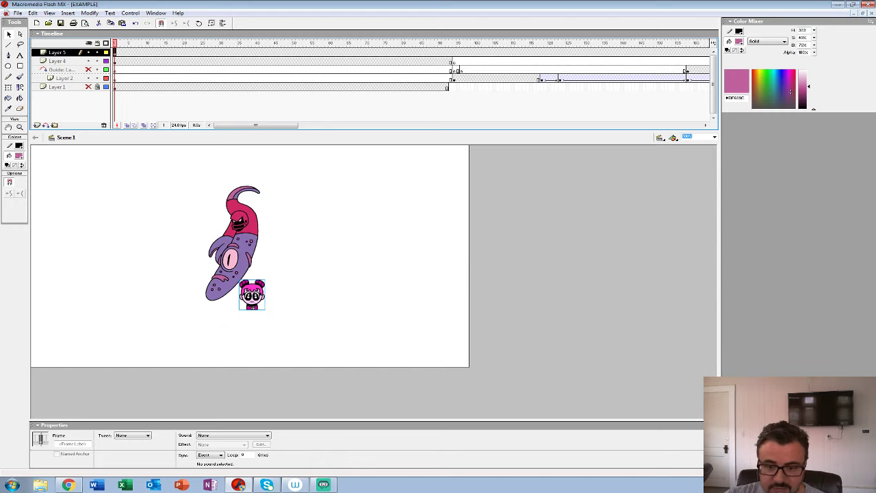
# - Move the Becky character to the lower-left area of the stage, clear of the vamp, and play the scene to check the placement
pyautogui.moveTo(210, 307); pyautogui.dragTo(219, 289)
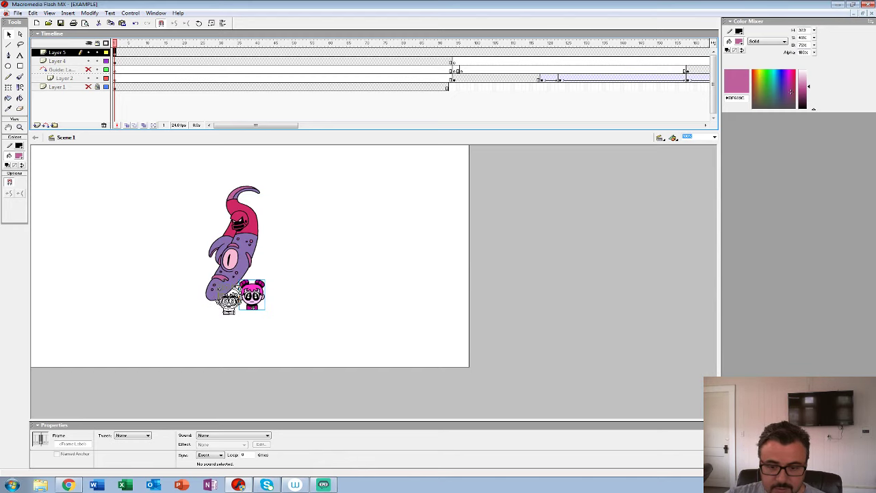
pyautogui.press('Return')
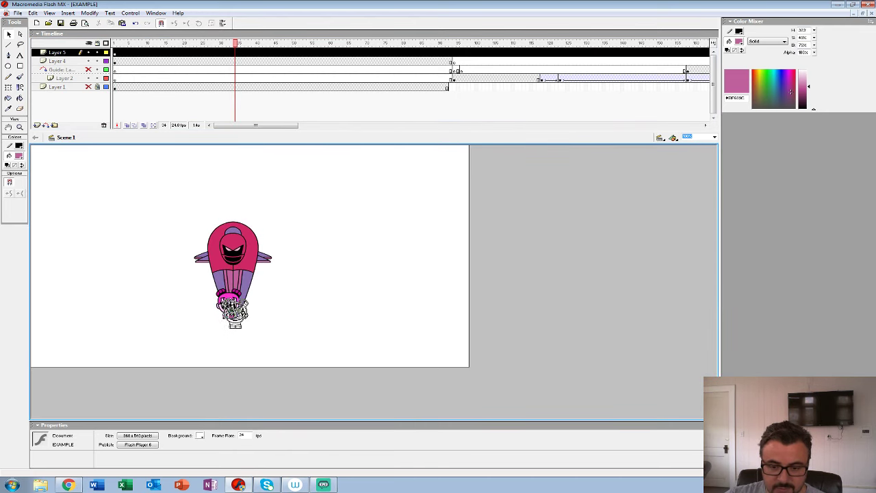
pyautogui.click(234, 334)
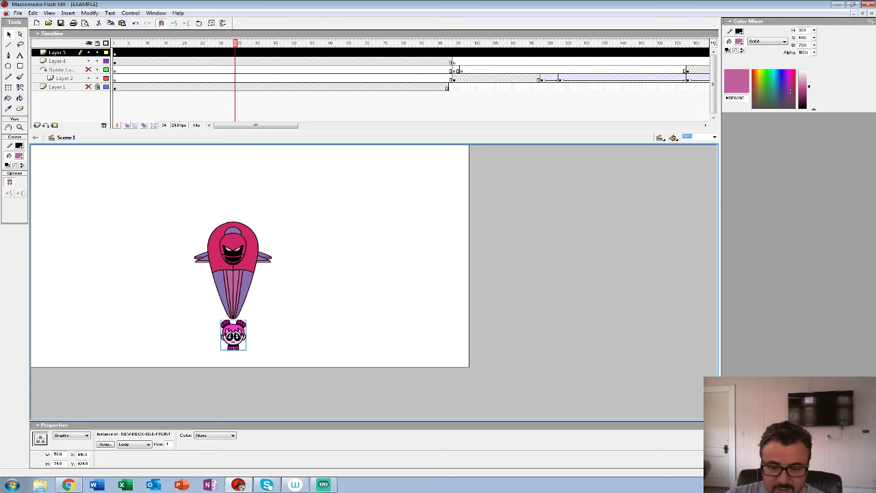
pyautogui.press('Return')
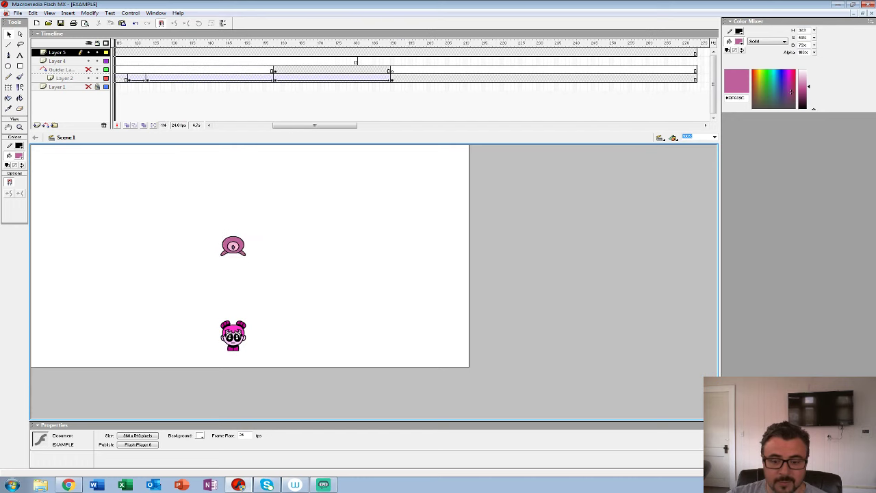
pyautogui.moveTo(115, 42); pyautogui.dragTo(107, 42)
pyautogui.moveTo(234, 335); pyautogui.dragTo(153, 337)
pyautogui.moveTo(115, 42); pyautogui.dragTo(105, 42)
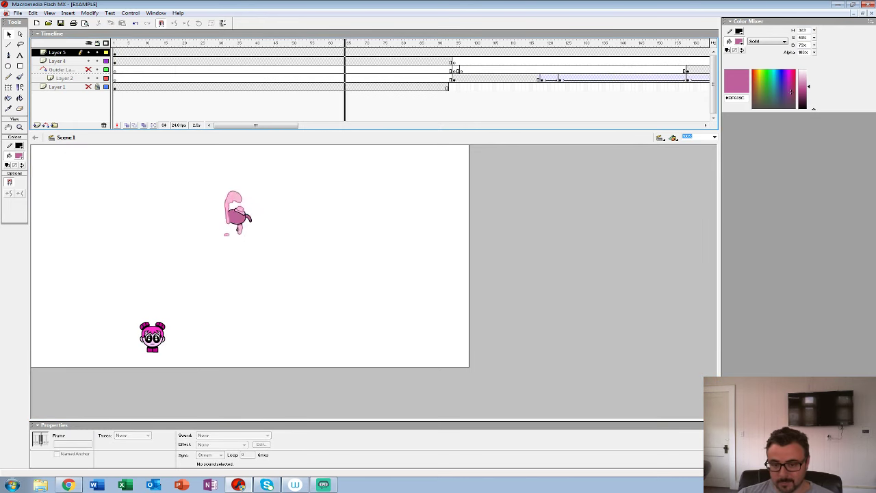
pyautogui.press('Return')
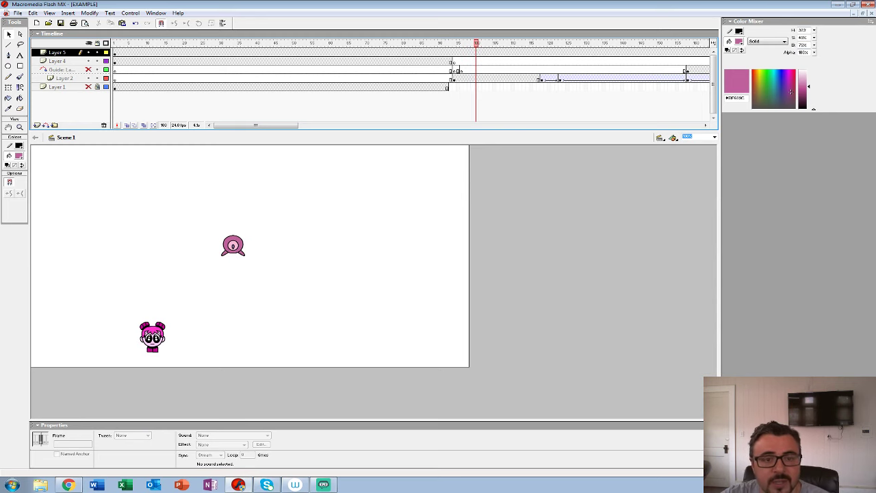
# - Open SCHOOL-ROOF-070519 from the OUTSIDE folder in BLUD video game's BG-ART directory
pyautogui.click(17, 13)
pyautogui.click(20, 40)
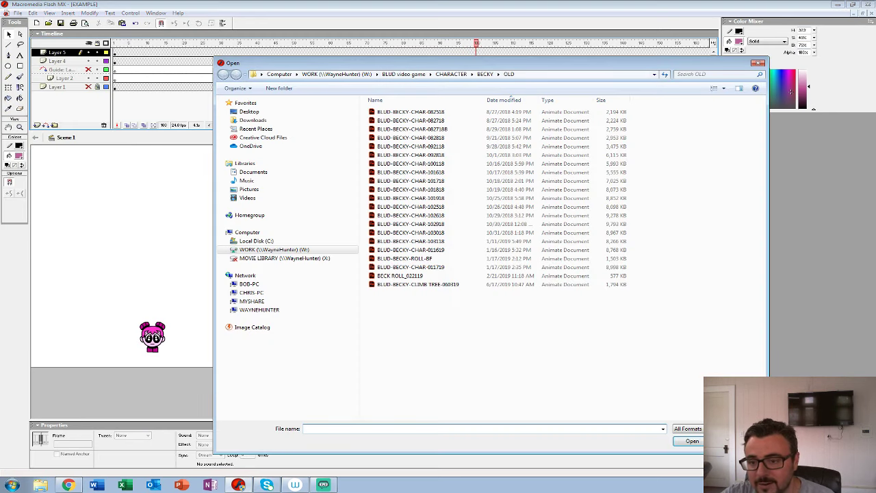
pyautogui.click(451, 73)
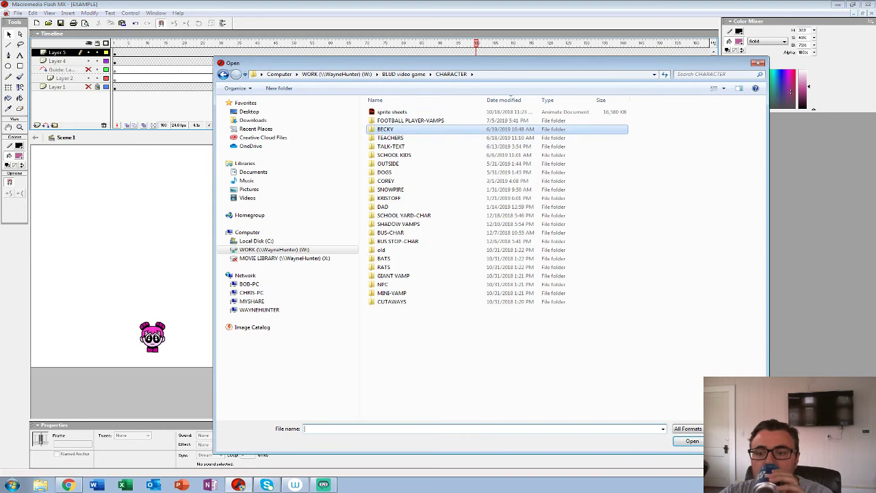
pyautogui.click(404, 74)
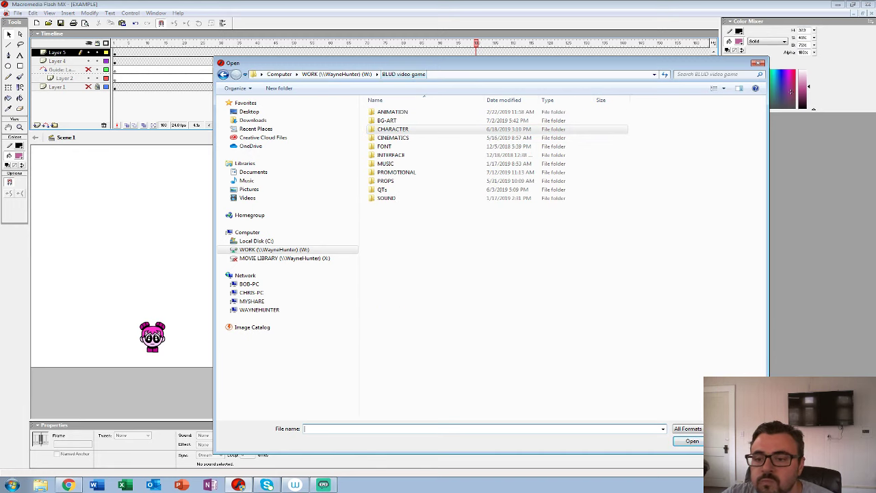
pyautogui.doubleClick(387, 121)
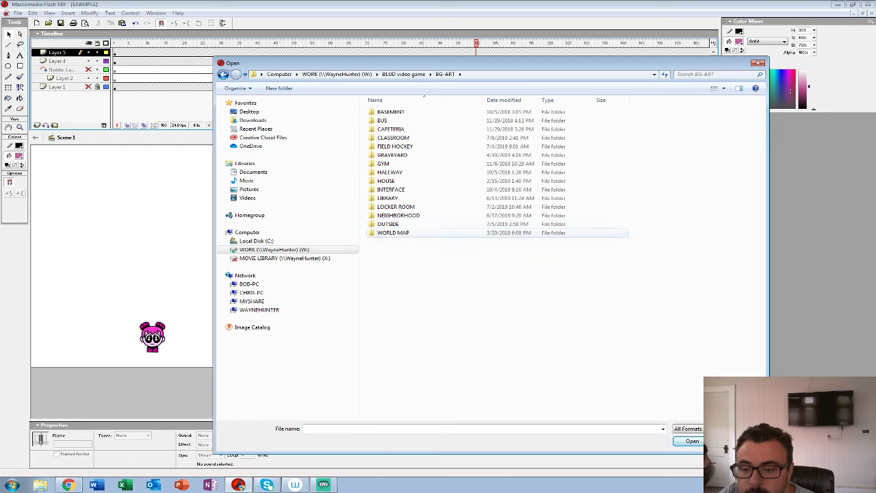
pyautogui.doubleClick(392, 233)
pyautogui.click(445, 74)
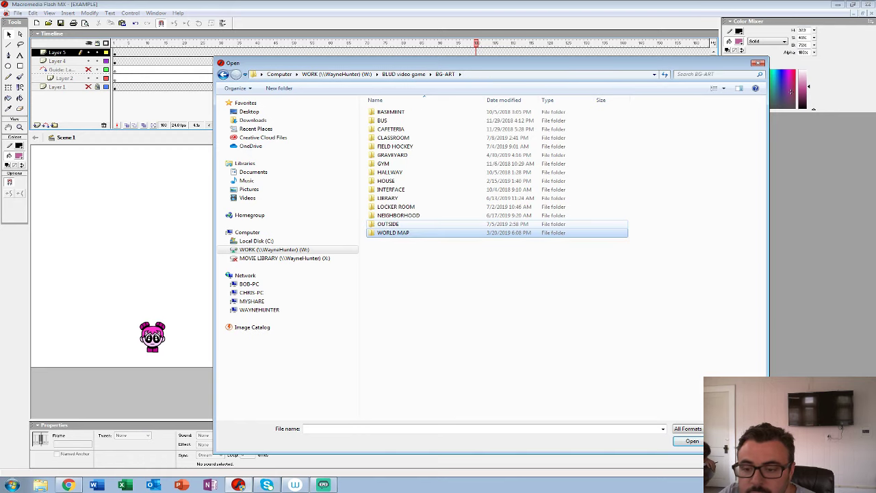
pyautogui.doubleClick(393, 224)
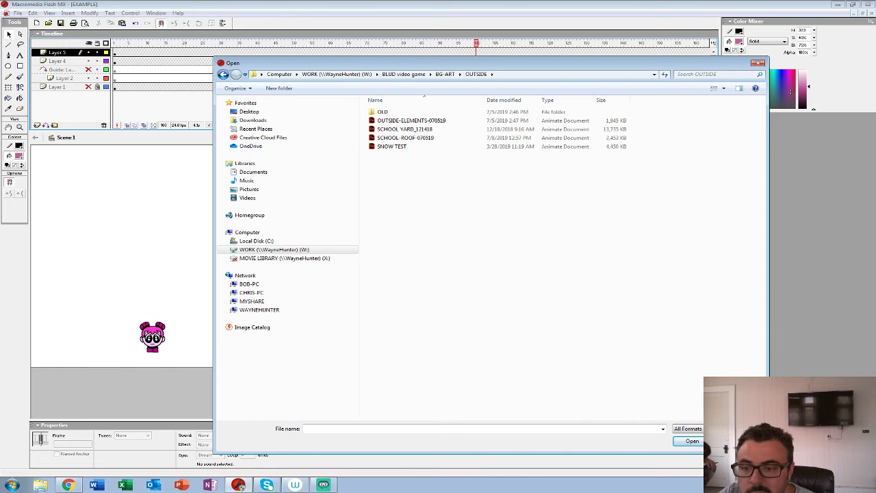
pyautogui.doubleClick(405, 138)
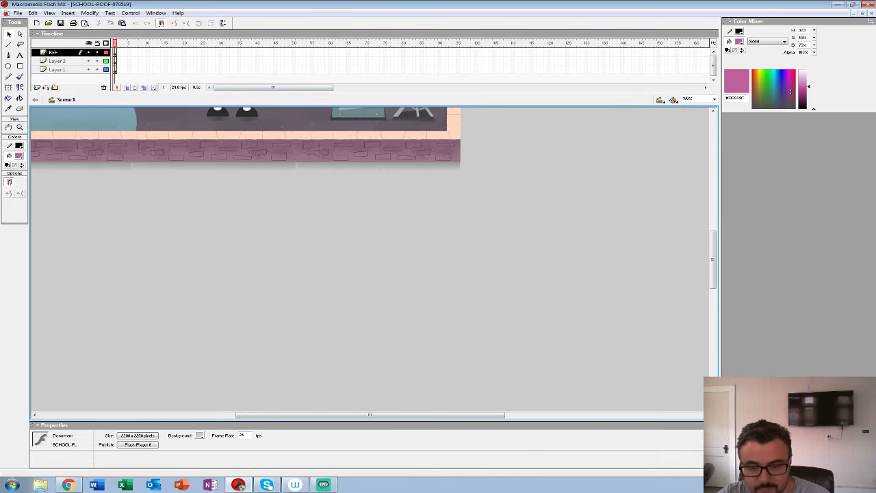
# - Examine the whole rooftop background and toggle the REF layer's visibility to compare the art with and without its props
pyautogui.hotkey('ctrl', 'v')
pyautogui.moveTo(326, 215); pyautogui.dragTo(427, 309)
pyautogui.click(20, 127)
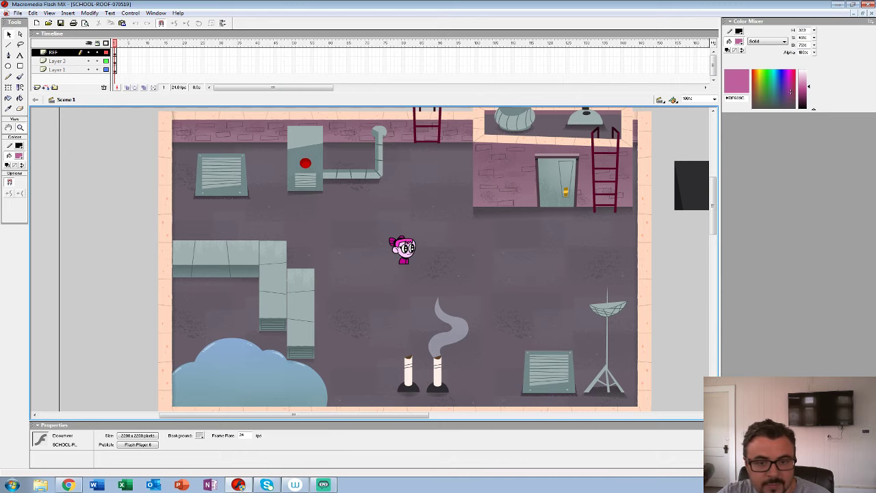
pyautogui.keyDown('alt'); pyautogui.click(363, 258); pyautogui.keyUp('alt')
pyautogui.moveTo(369, 254); pyautogui.dragTo(276, 228)
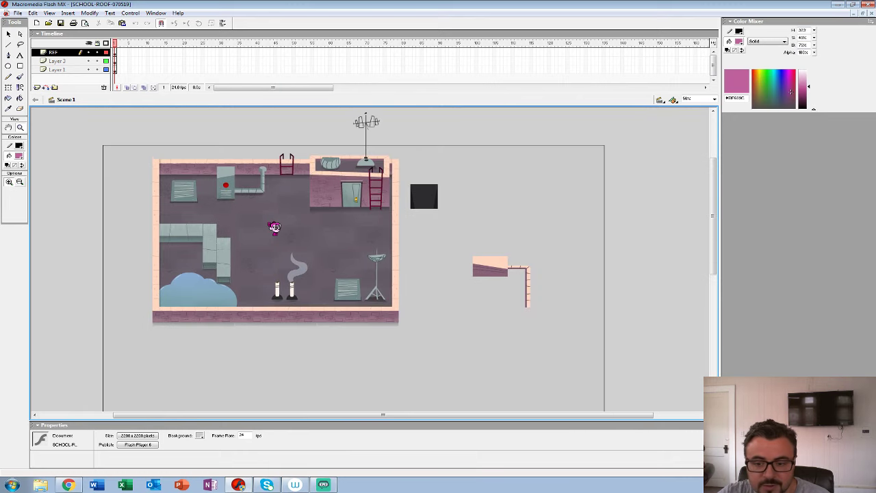
pyautogui.click(88, 52)
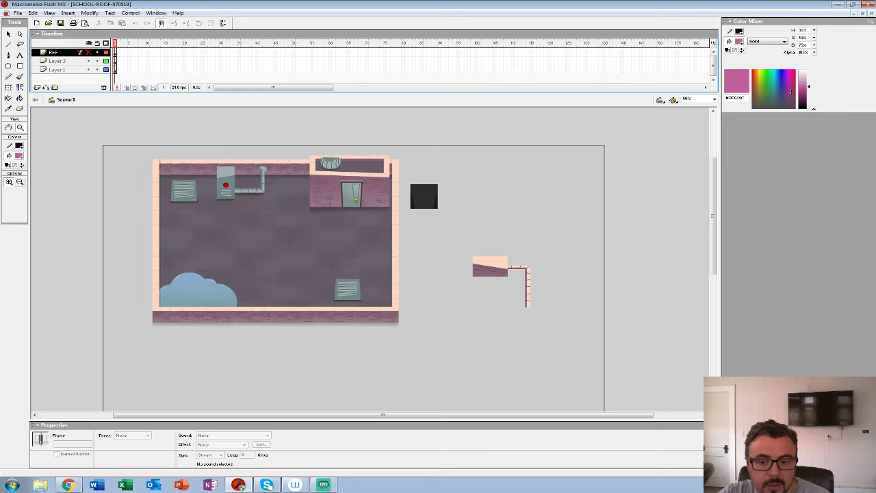
pyautogui.click(89, 52)
pyautogui.click(89, 52)
pyautogui.click(88, 52)
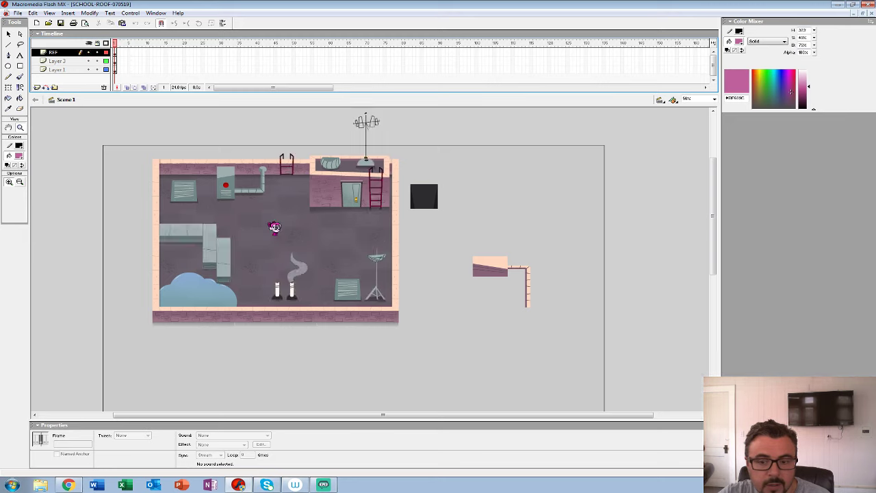
# - Copy all the rooftop artwork except the separate corner wall piece, and switch back to the EXAMPLE document
pyautogui.hotkey('ctrl', 'a')
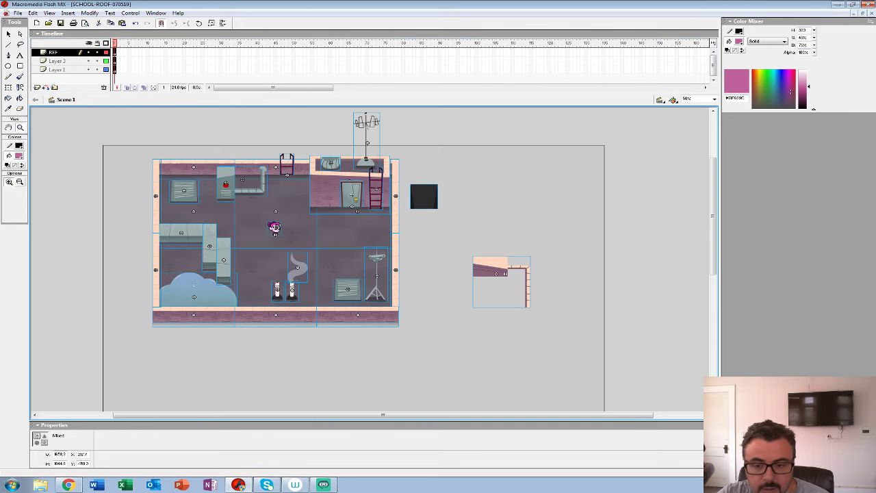
pyautogui.press('v')
pyautogui.keyDown('shift'); pyautogui.click(490, 268); pyautogui.keyUp('shift')
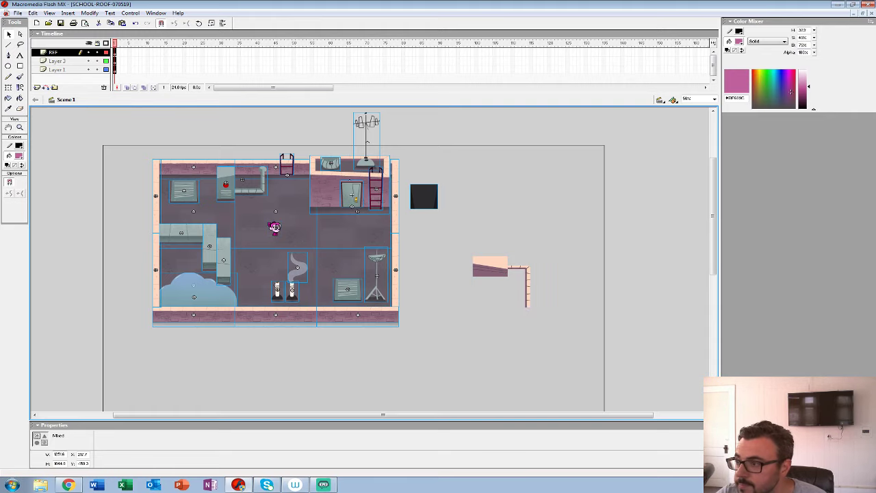
pyautogui.click(854, 13)
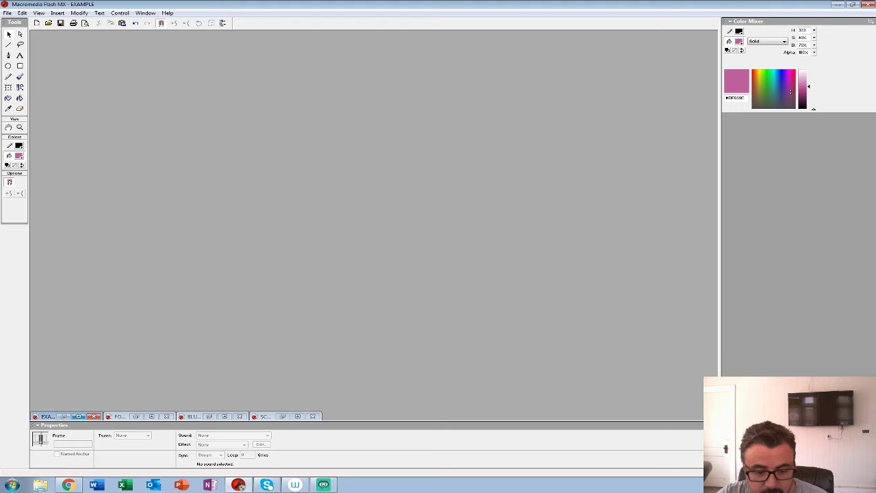
pyautogui.click(64, 416)
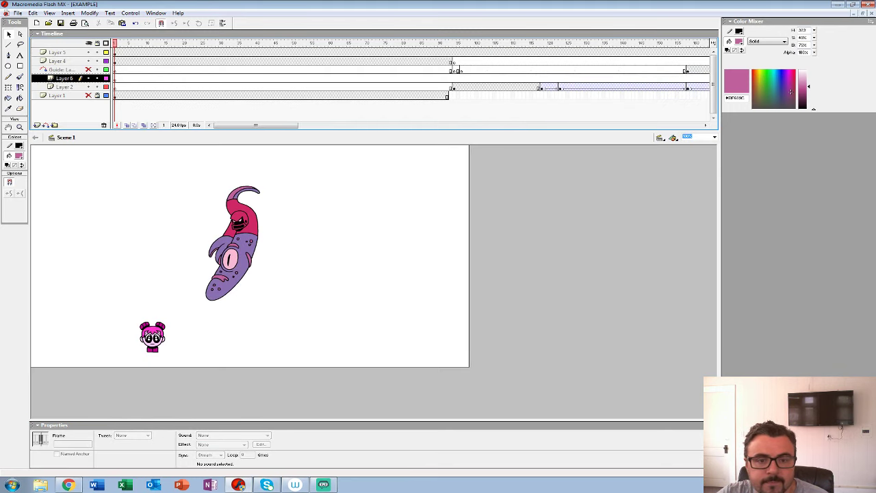
# - Place Layer 6 at the bottom of the layer stack, paste the rooftop artwork into it, and position it behind the characters
pyautogui.moveTo(65, 78); pyautogui.dragTo(65, 98)
pyautogui.click(115, 96)
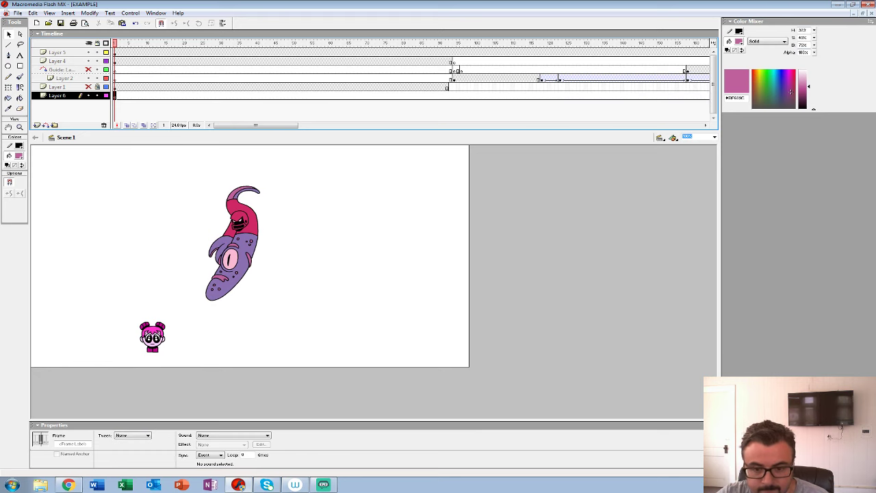
pyautogui.hotkey('ctrl', 'shift', 'v')
pyautogui.moveTo(445, 277); pyautogui.dragTo(350, 238)
pyautogui.moveTo(446, 237); pyautogui.dragTo(397, 225)
pyautogui.moveTo(287, 260); pyautogui.dragTo(279, 257)
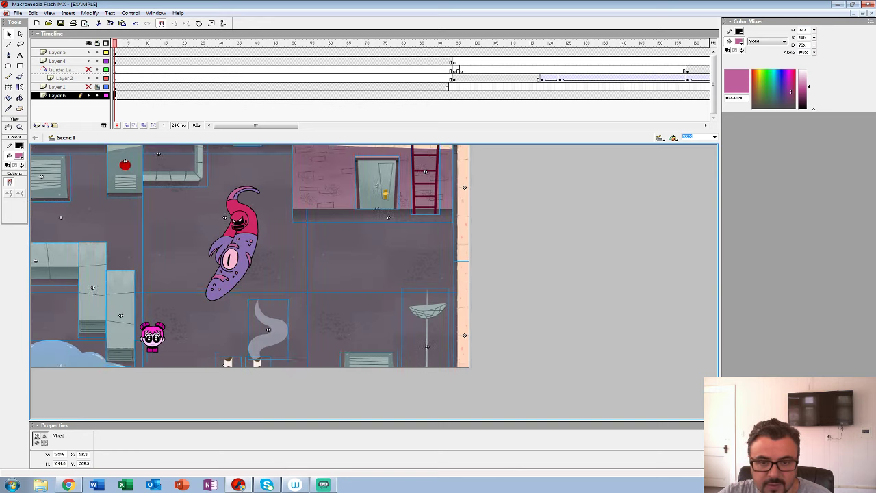
# - Play the scene to review the vamp and hatchling animation against the rooftop background
pyautogui.press('Return')
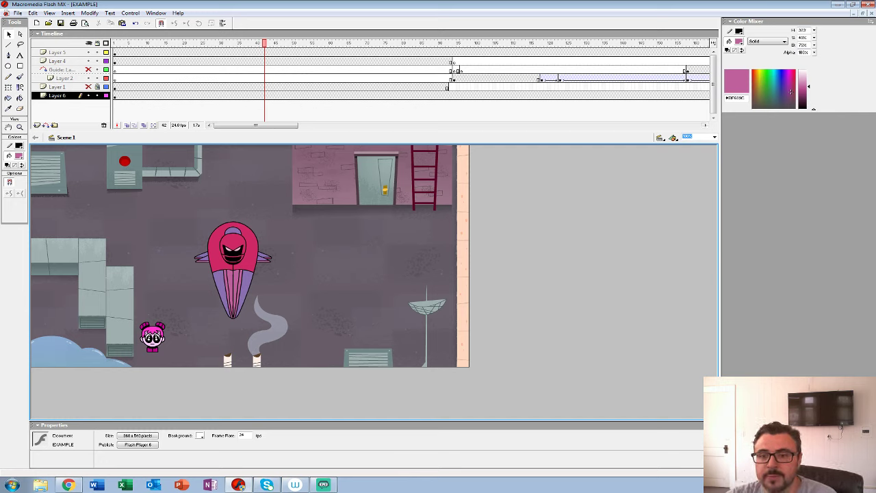
pyautogui.moveTo(255, 125)
pyautogui.mouseDown()
pyautogui.moveTo(317, 125)
pyautogui.moveTo(255, 125)
pyautogui.mouseUp()
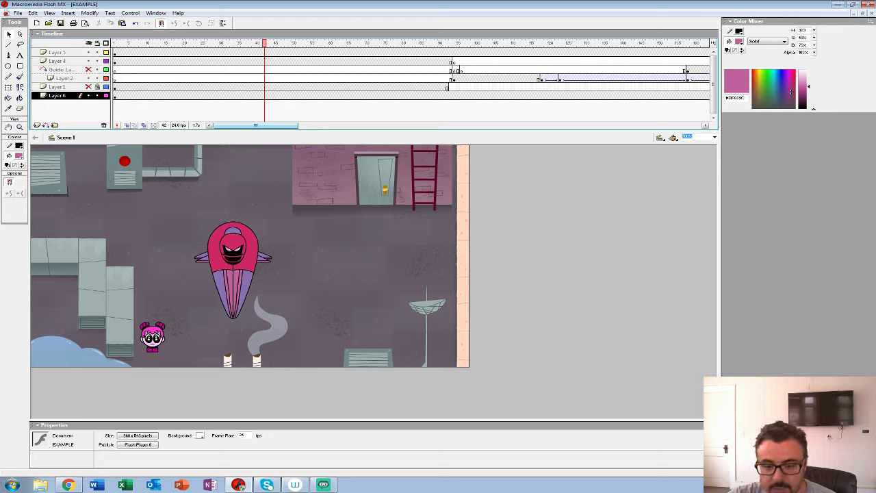
pyautogui.click(231, 236)
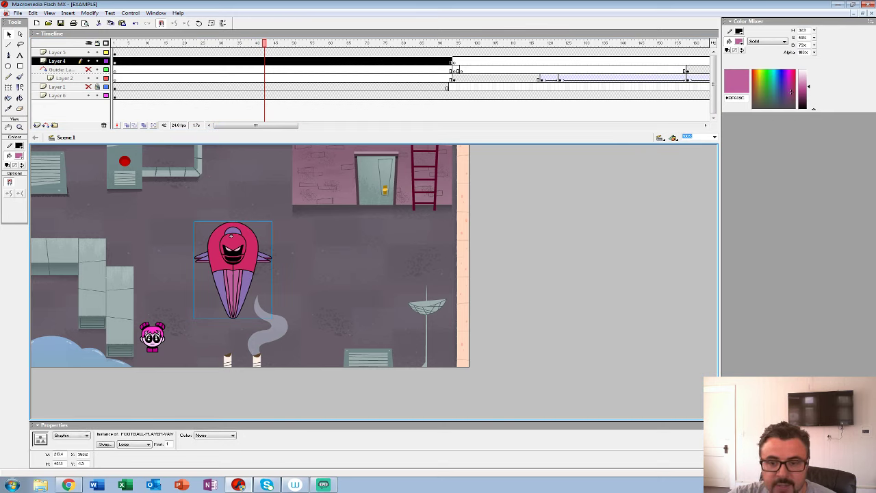
pyautogui.press('Return')
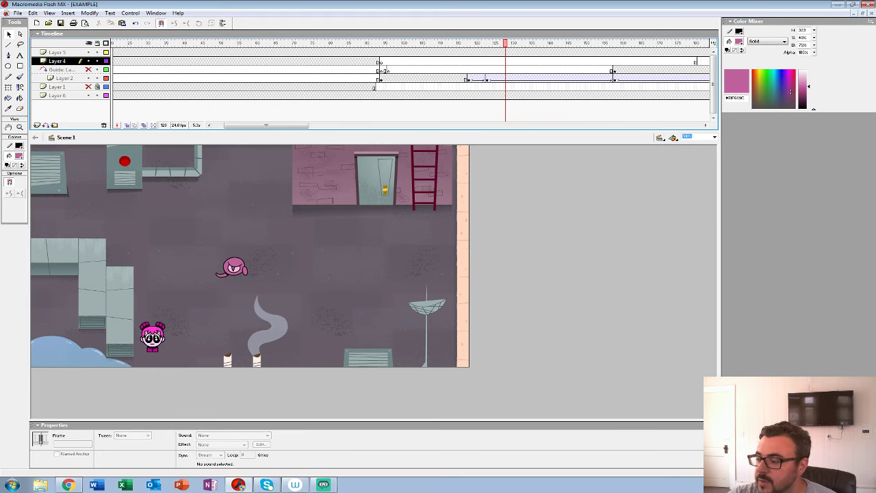
# - Close the EXAMPLE document and play the vamp and hatchling animations in FOOTBALL PLAYER-VAMPS-070519
pyautogui.hotkey('ctrl', 'w')
pyautogui.click(444, 260)
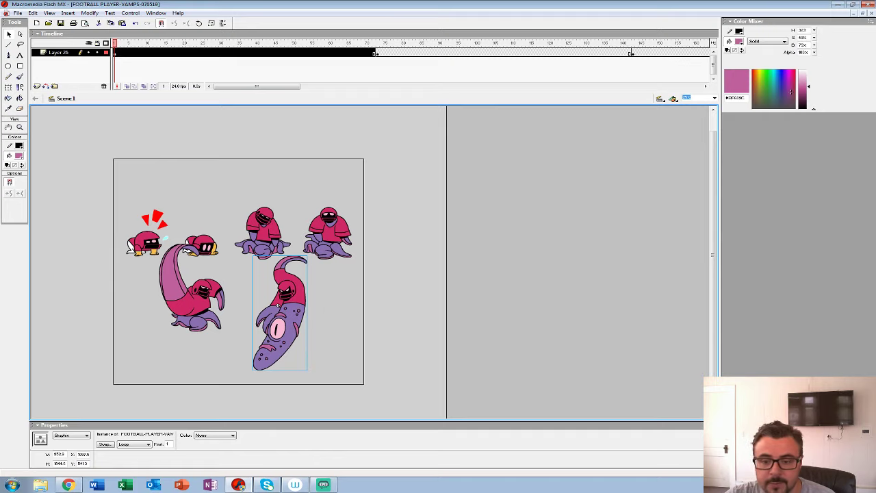
pyautogui.press('Return')
pyautogui.click(285, 52)
pyautogui.press('Return')
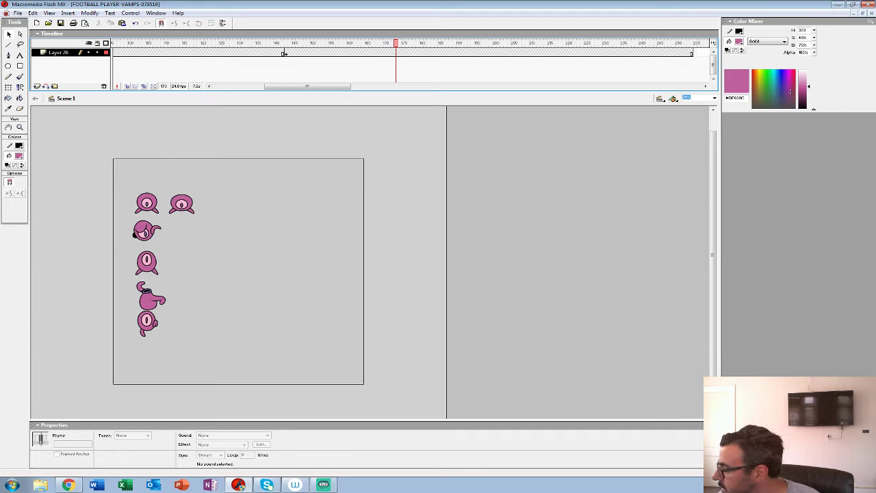
# - Switch to Windows Photo Viewer and zoom in on the 2019-07-12 sprite sheet to examine Becky's poses
pyautogui.hotkey('alt', 'Tab')
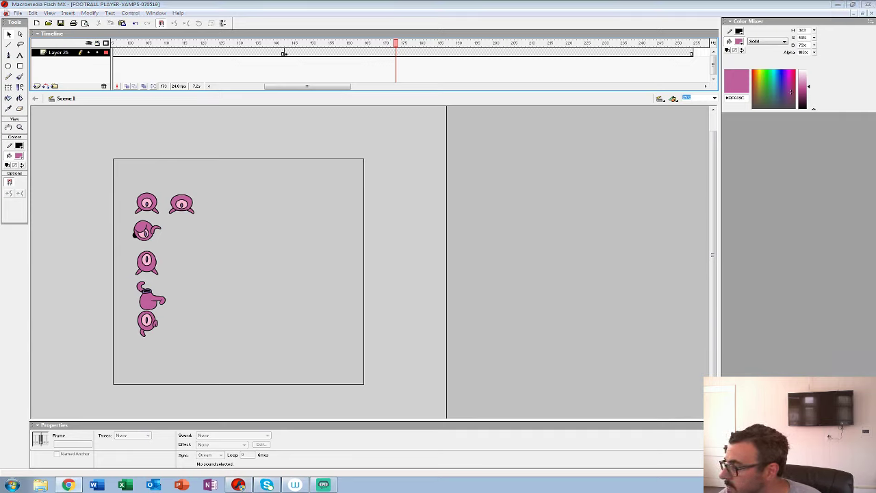
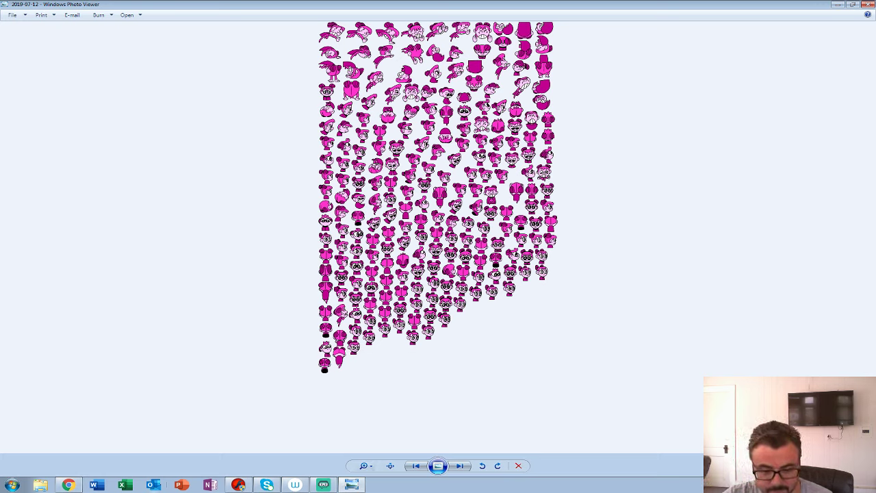
pyautogui.click(366, 466)
pyautogui.click(437, 273)
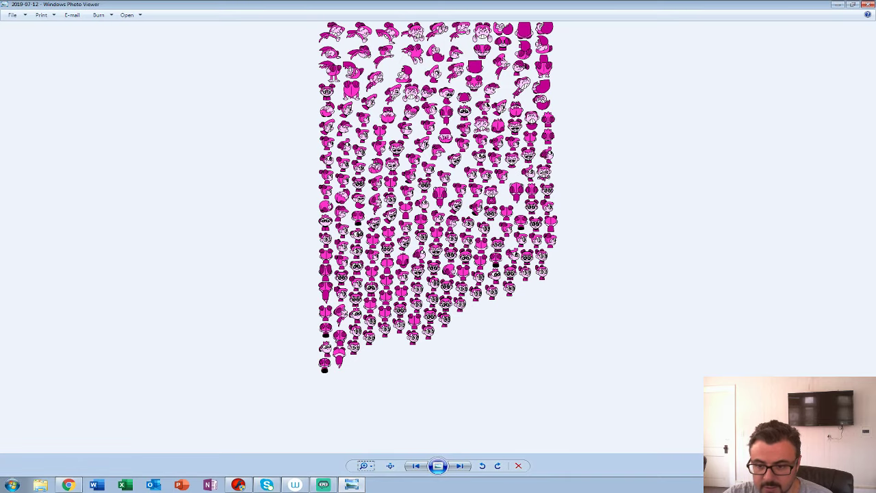
pyautogui.scroll(5, 437, 274)
pyautogui.scroll(2, 320, 321)
pyautogui.scroll(-4, 320, 321)
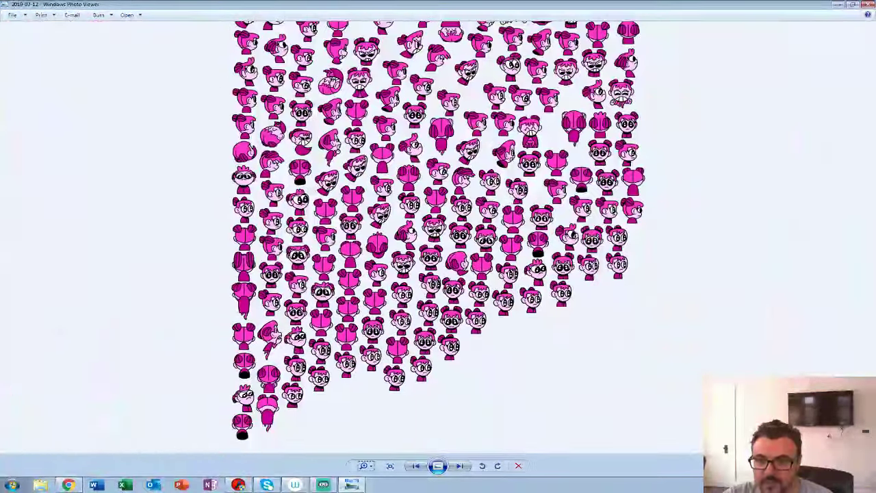
# - Look over Becky's poses across the whole 2019-07-12 sprite sheet, and close the photo viewer
pyautogui.moveTo(366, 287); pyautogui.dragTo(366, 383)
pyautogui.scroll(-2, 438, 236)
pyautogui.scroll(2, 438, 237)
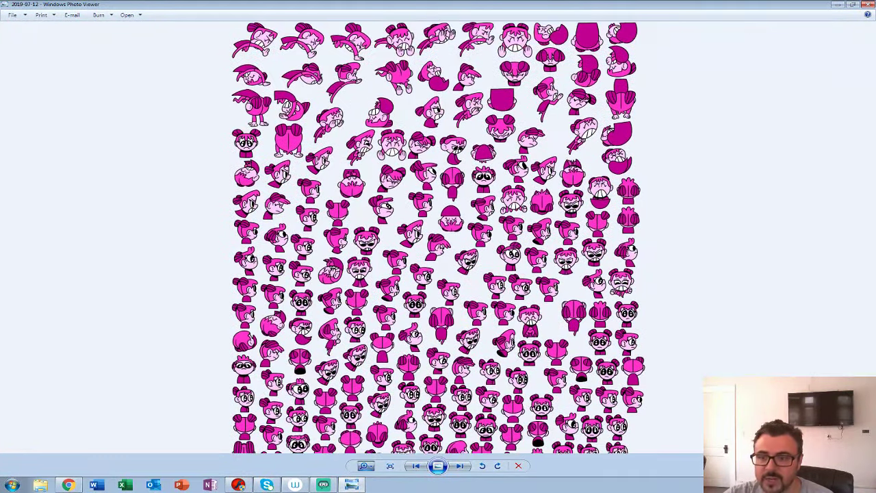
pyautogui.scroll(-2, 438, 236)
pyautogui.scroll(2, 438, 236)
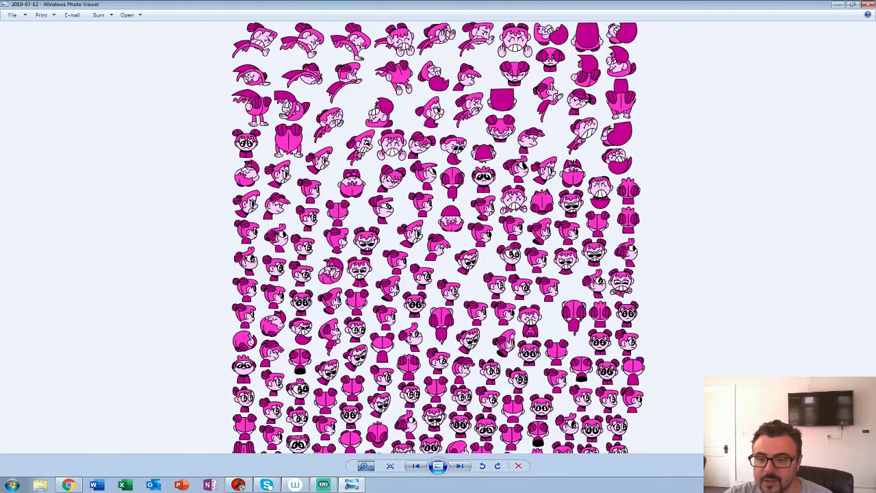
pyautogui.scroll(-2, 438, 236)
pyautogui.scroll(2, 438, 236)
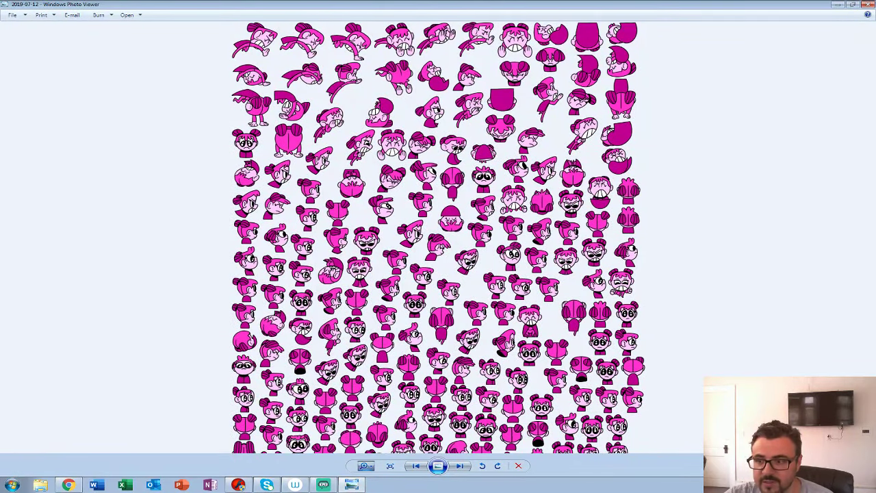
pyautogui.click(365, 465)
pyautogui.moveTo(366, 465); pyautogui.dragTo(365, 468)
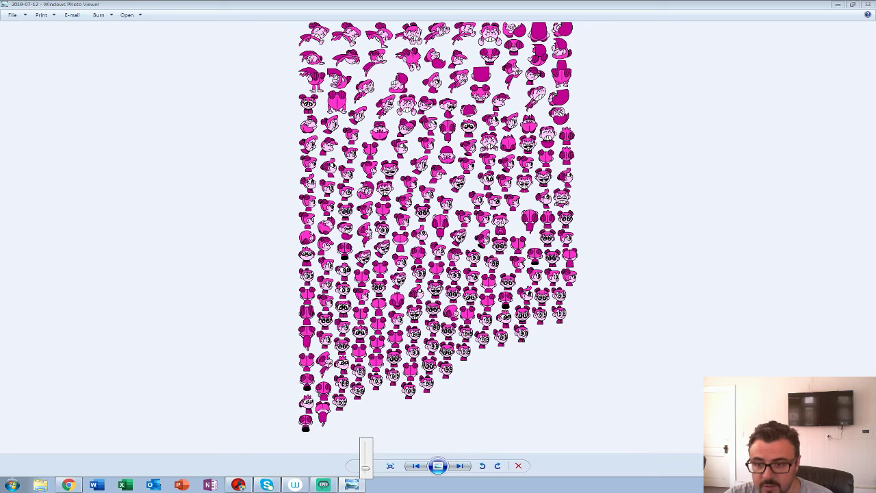
pyautogui.scroll(1, 366, 466)
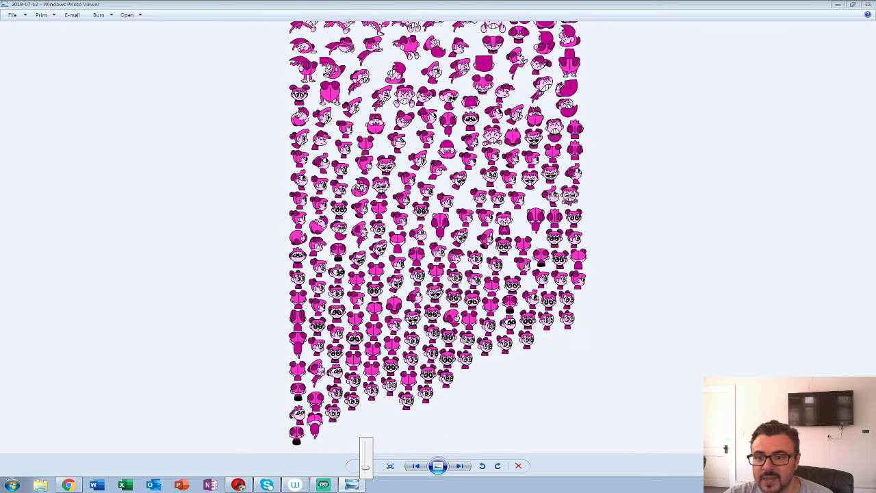
pyautogui.scroll(1, 366, 465)
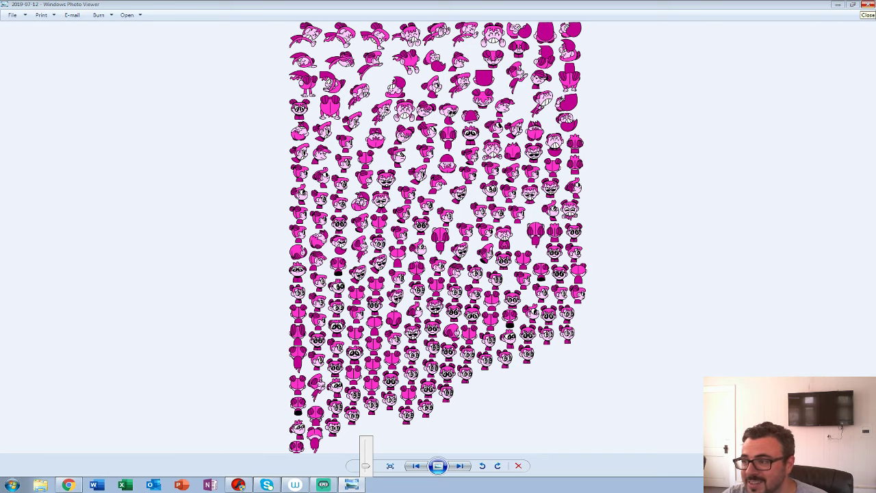
pyautogui.click(867, 5)
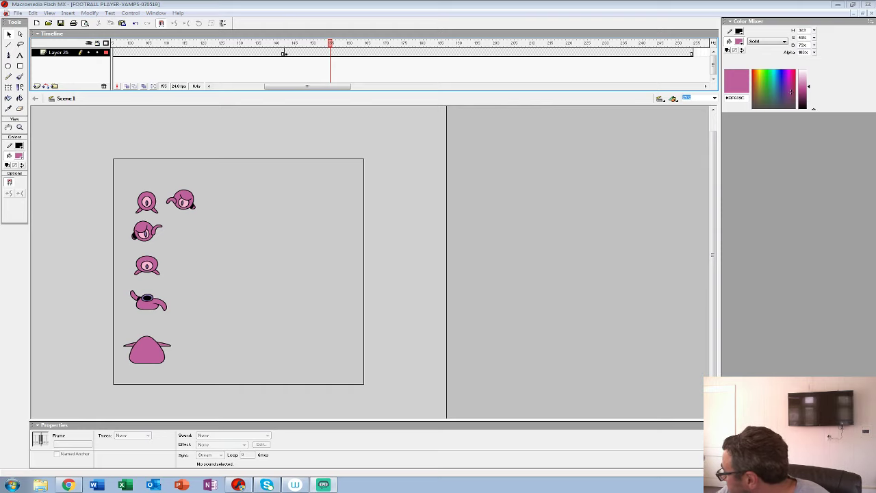
# - Open the GRAVEYARD ELEMENTS 020519 document from the GRAVEYARD folder inside BG-ART
pyautogui.click(17, 13)
pyautogui.click(38, 40)
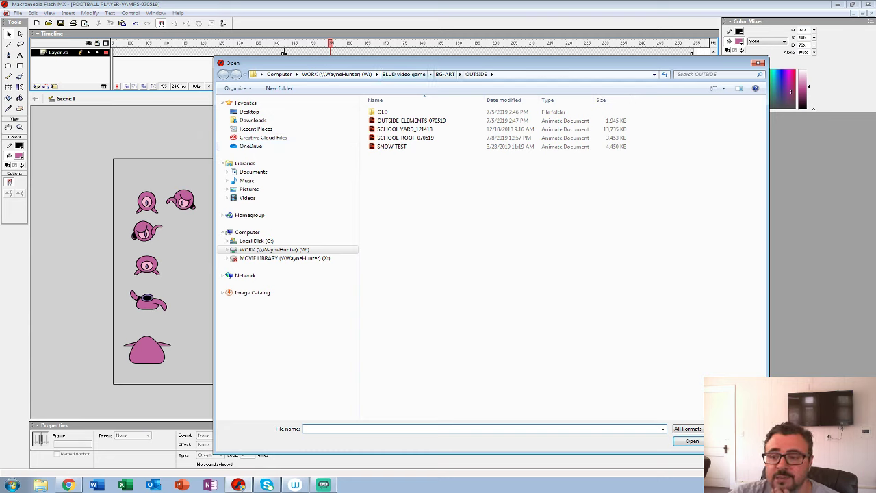
pyautogui.click(445, 74)
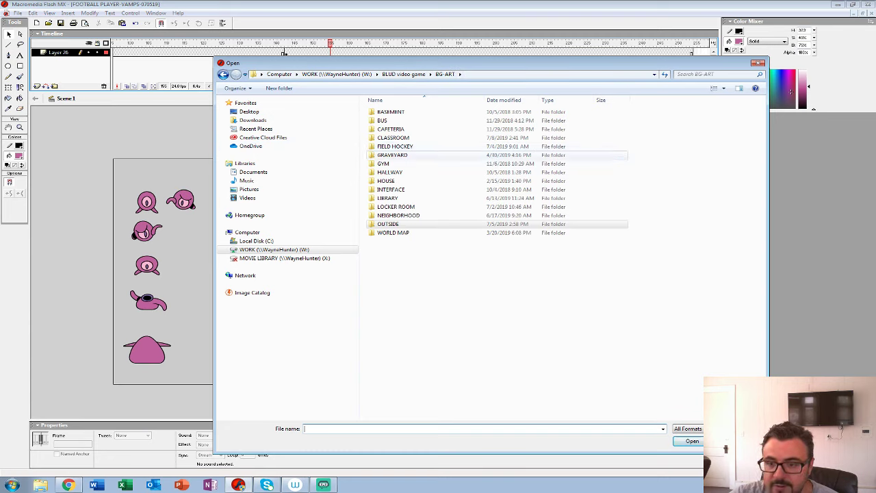
pyautogui.doubleClick(392, 155)
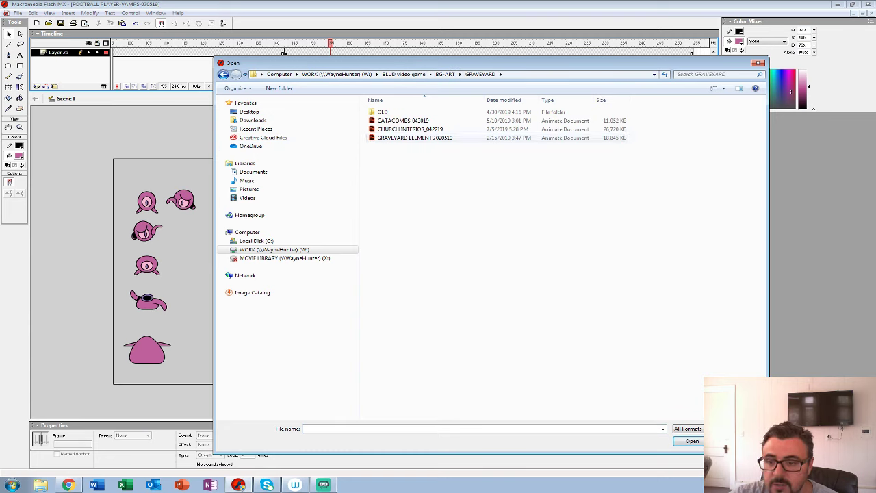
pyautogui.doubleClick(415, 138)
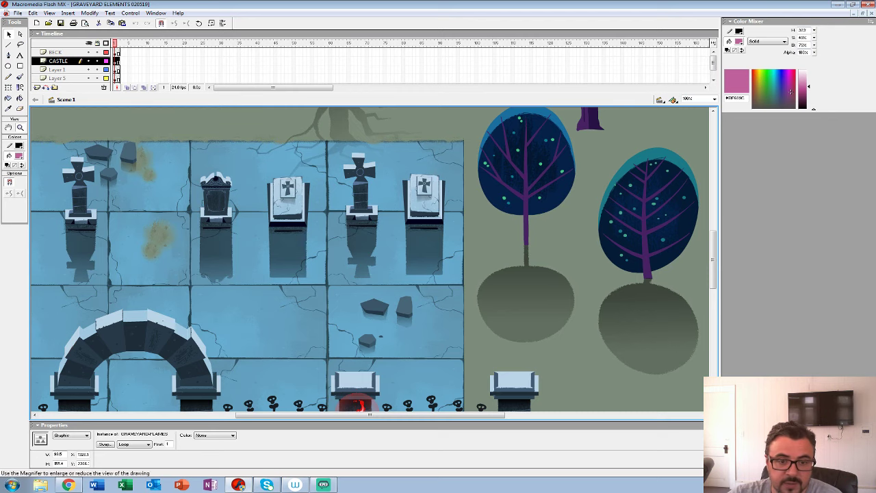
# - Examine the graveyard artwork, including the tombstones, trees, fence with archway, and church exterior
pyautogui.click(19, 127)
pyautogui.keyDown('alt'); pyautogui.click(371, 248); pyautogui.keyUp('alt')
pyautogui.keyDown('alt'); pyautogui.click(371, 247); pyautogui.keyUp('alt')
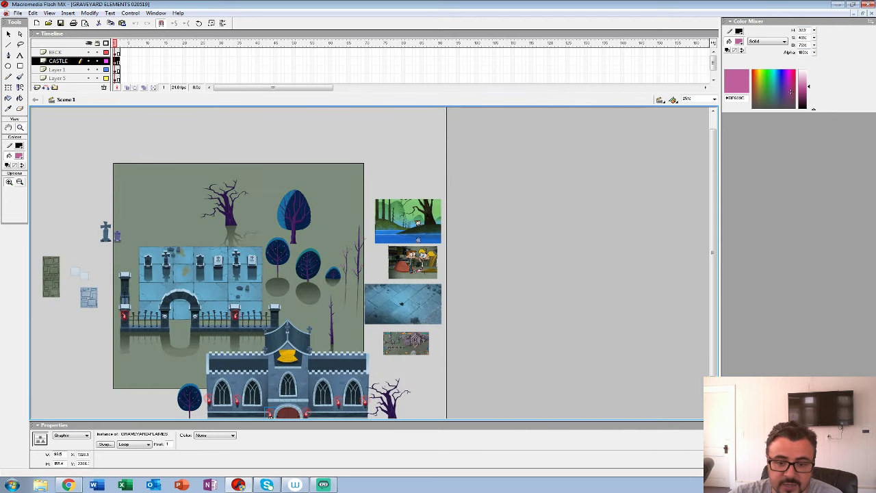
pyautogui.click(267, 302)
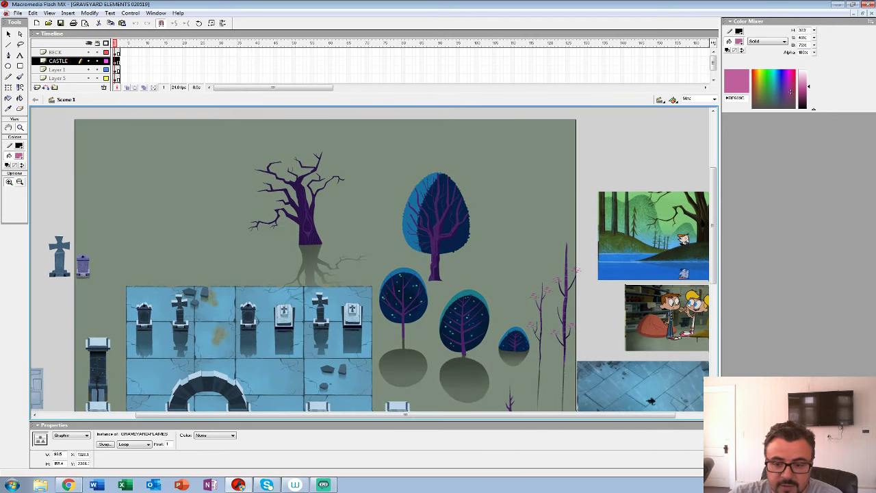
pyautogui.scroll(-5, 373, 260)
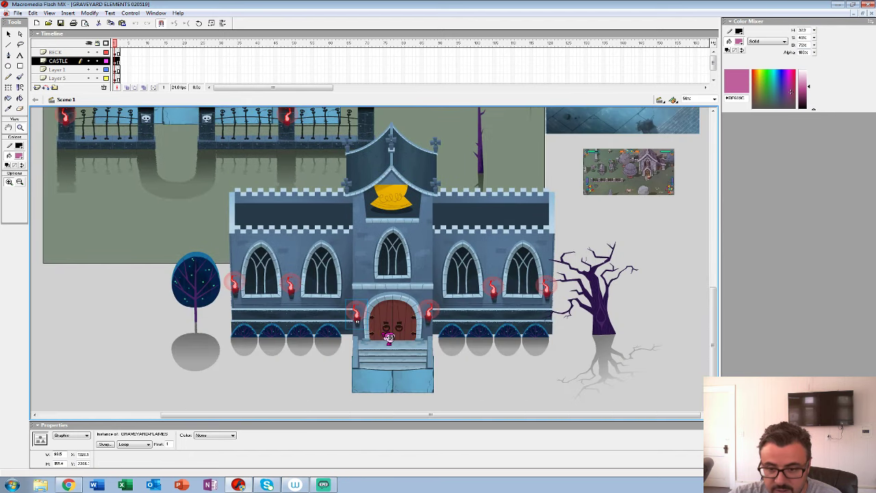
pyautogui.scroll(5, 373, 260)
pyautogui.moveTo(373, 260); pyautogui.dragTo(321, 226)
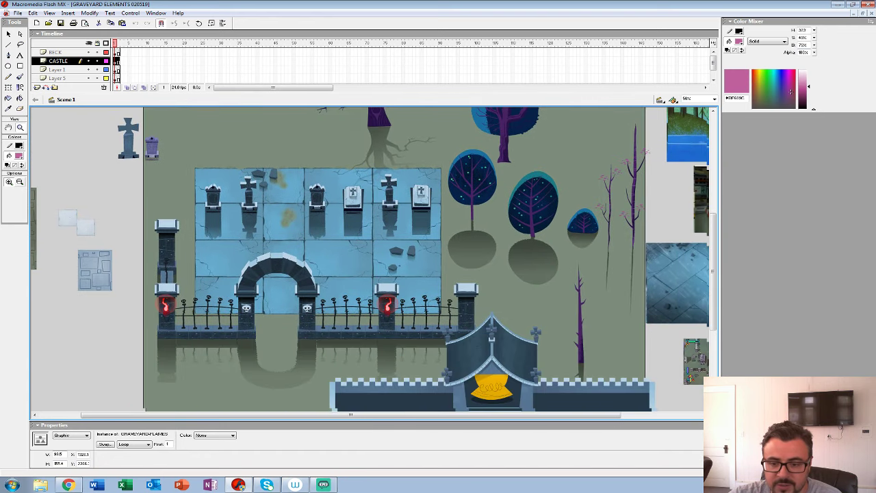
pyautogui.scroll(2, 373, 260)
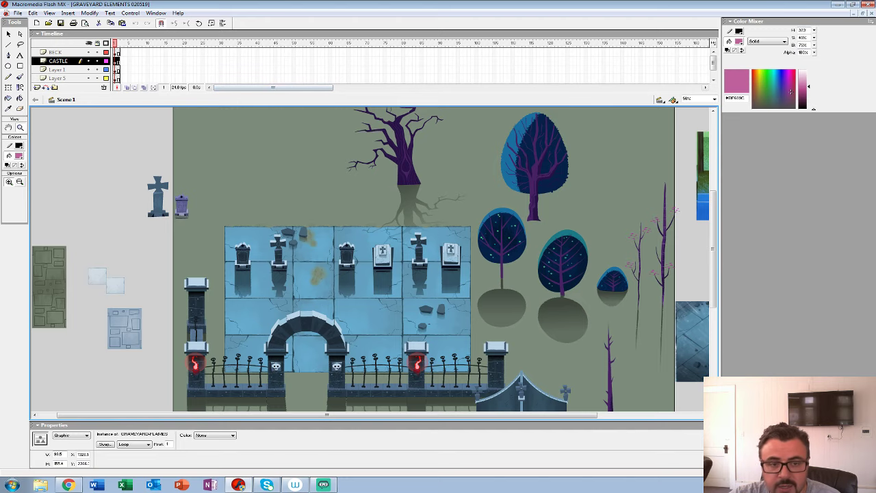
# - Close GRAVEYARD ELEMENTS 020519 and open CHURCH INTERIOR_042219 from the GRAVEYARD folder
pyautogui.click(18, 13)
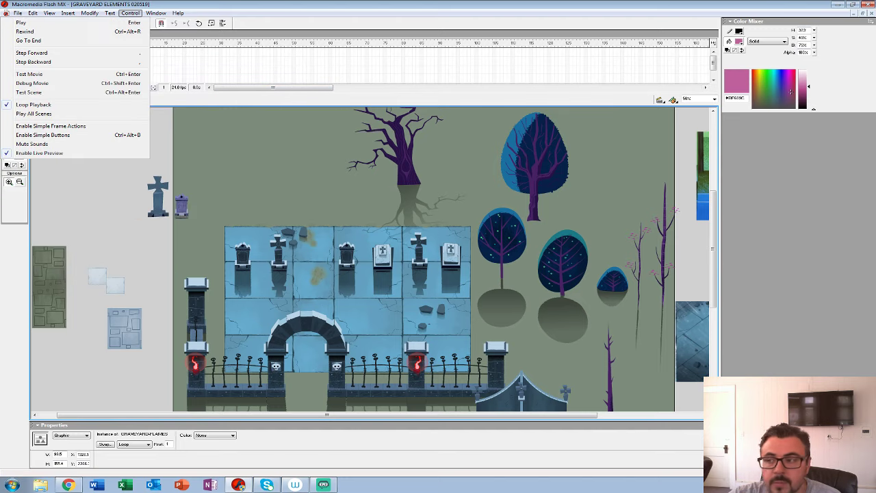
pyautogui.press('Escape')
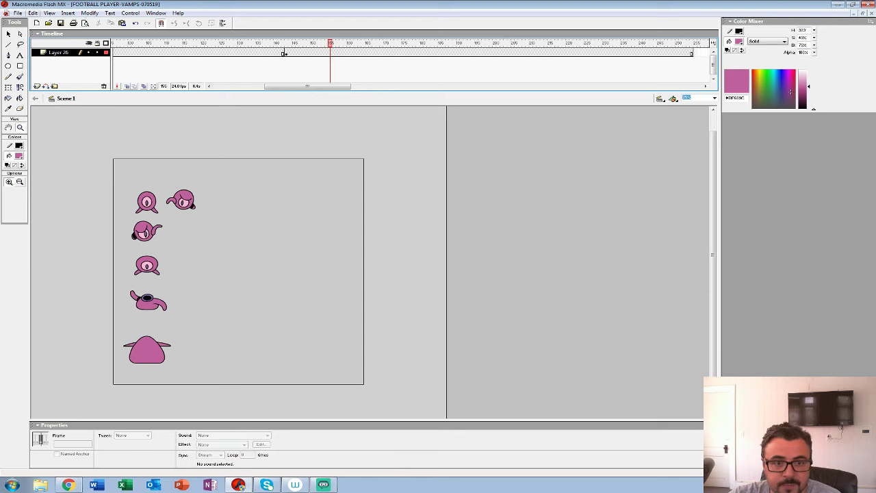
pyautogui.click(18, 13)
pyautogui.click(28, 40)
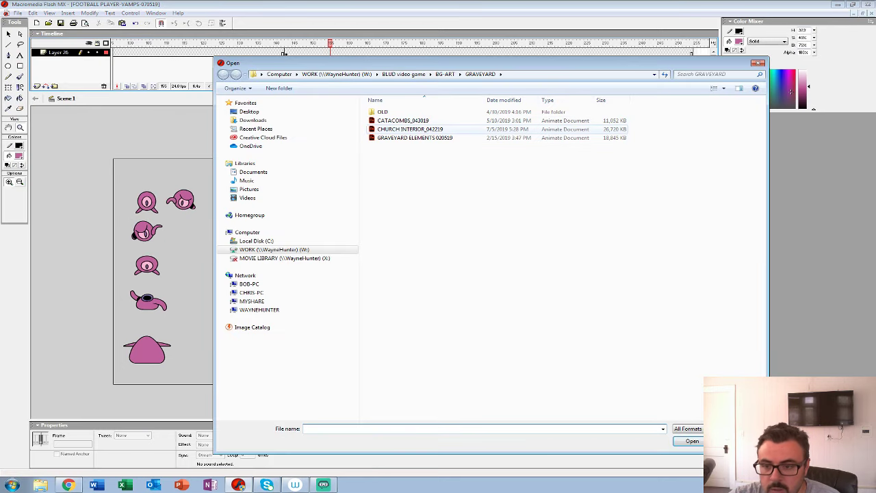
pyautogui.click(687, 440)
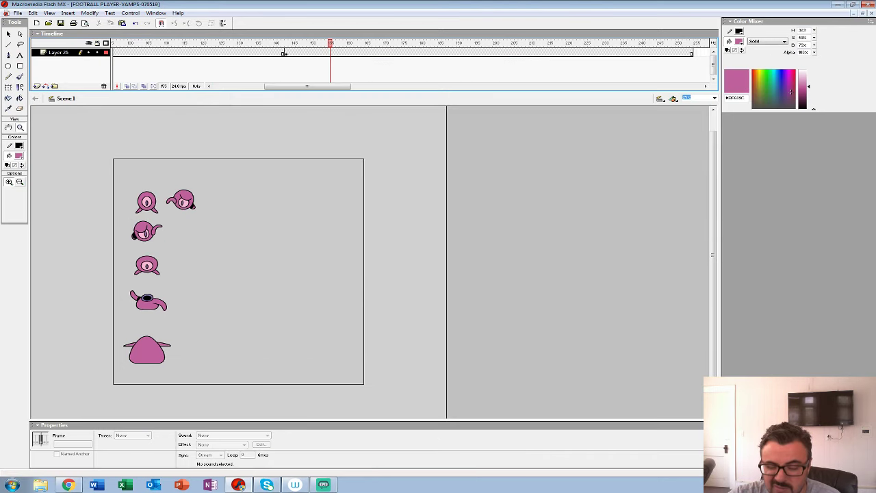
# - Examine the church interior on frame 1, from the altar platform with Becky to the full room layout
pyautogui.hotkey('ctrl', '-')
pyautogui.hotkey('ctrl', '-')
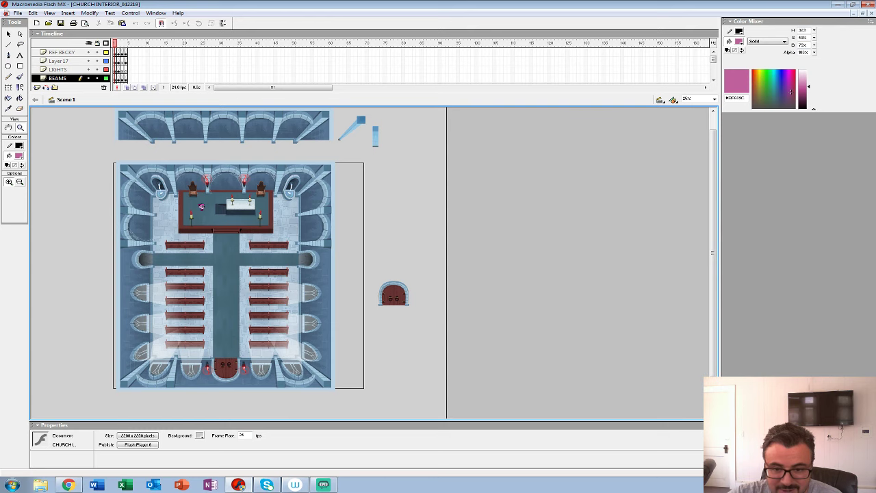
pyautogui.hotkey('ctrl', '=')
pyautogui.hotkey('ctrl', '=')
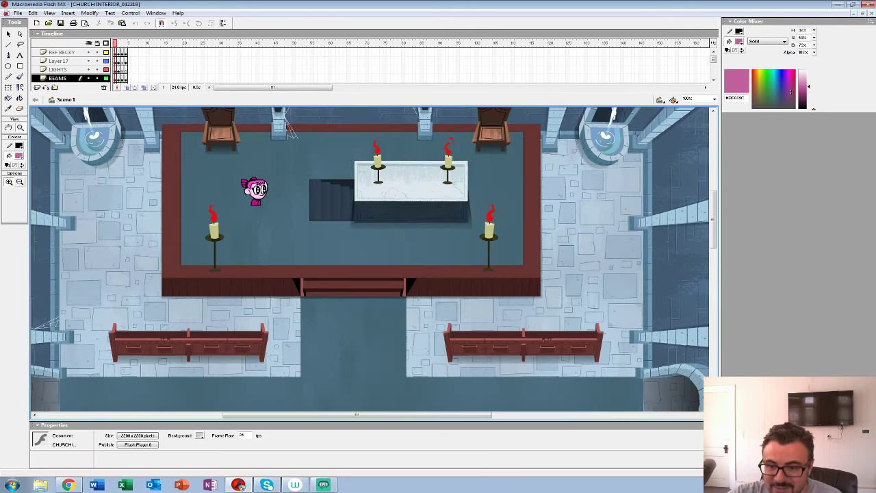
pyautogui.hotkey('ctrl', '=')
pyautogui.hotkey('ctrl', '-')
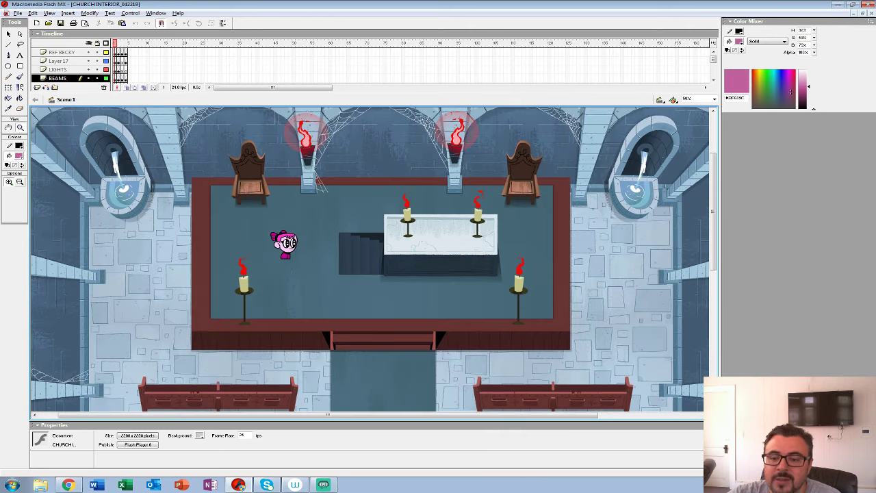
pyautogui.moveTo(371, 259); pyautogui.dragTo(346, 328)
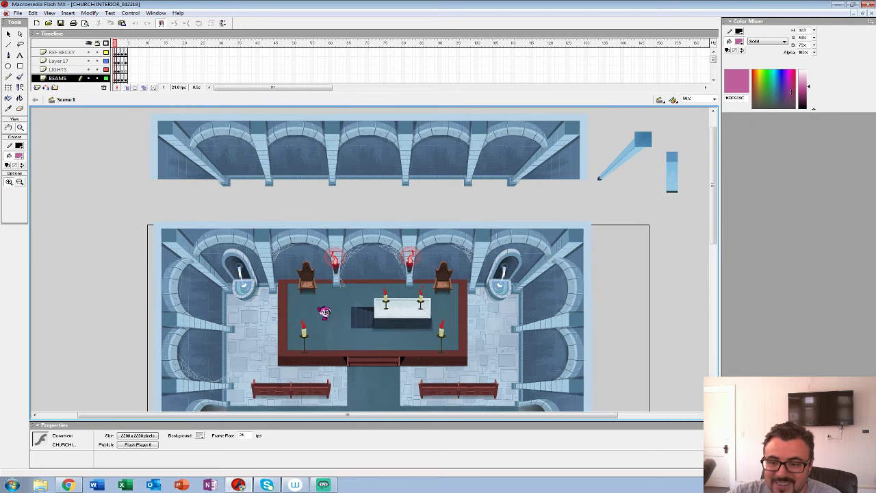
pyautogui.hotkey('ctrl', '-')
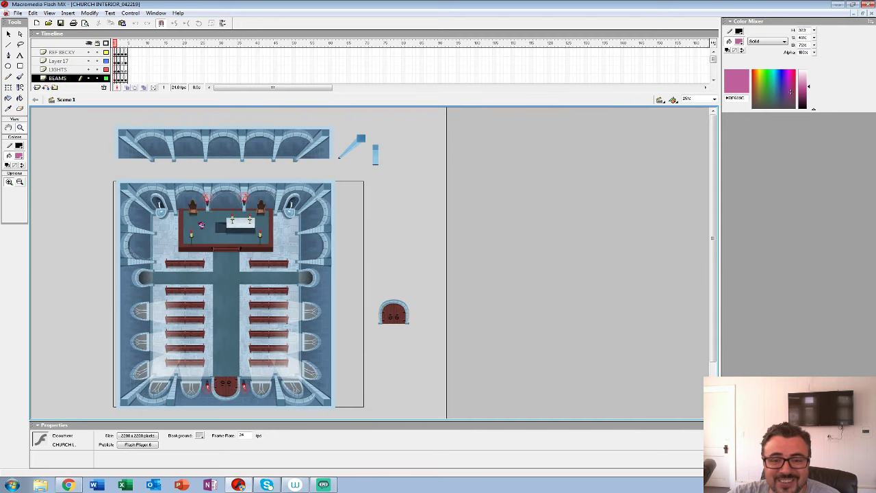
# - Step through the following frames of the church interior to examine the ladder room, side room and bell tower
pyautogui.press('.')
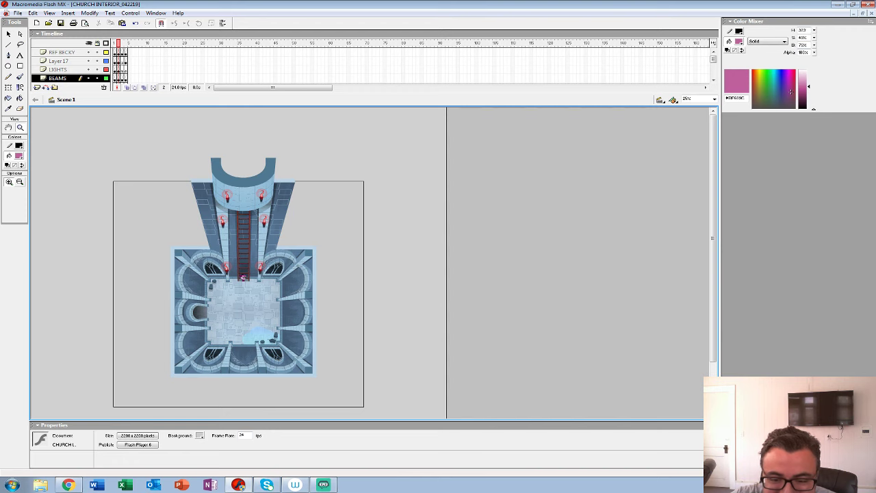
pyautogui.hotkey('ctrl', '=')
pyautogui.moveTo(305, 314); pyautogui.dragTo(305, 196)
pyautogui.scroll(5, 369, 260)
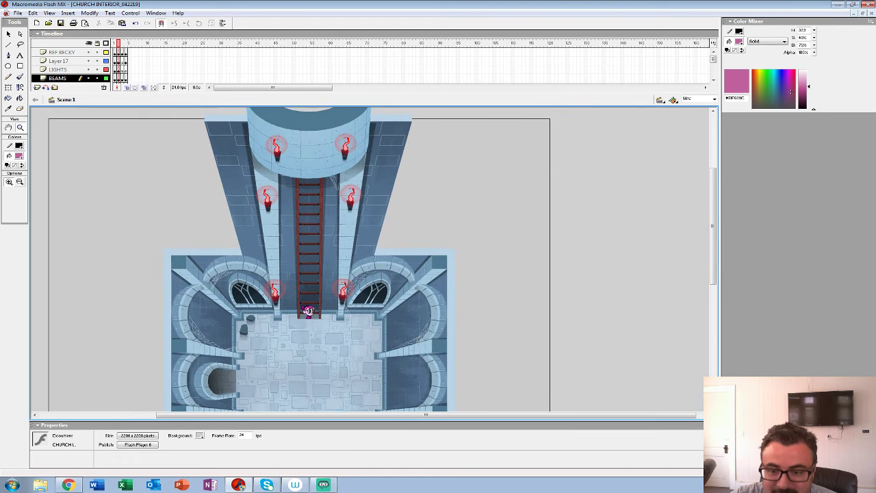
pyautogui.press('.')
pyautogui.moveTo(309, 310); pyautogui.dragTo(304, 168)
pyautogui.scroll(1, 370, 260)
pyautogui.press('.')
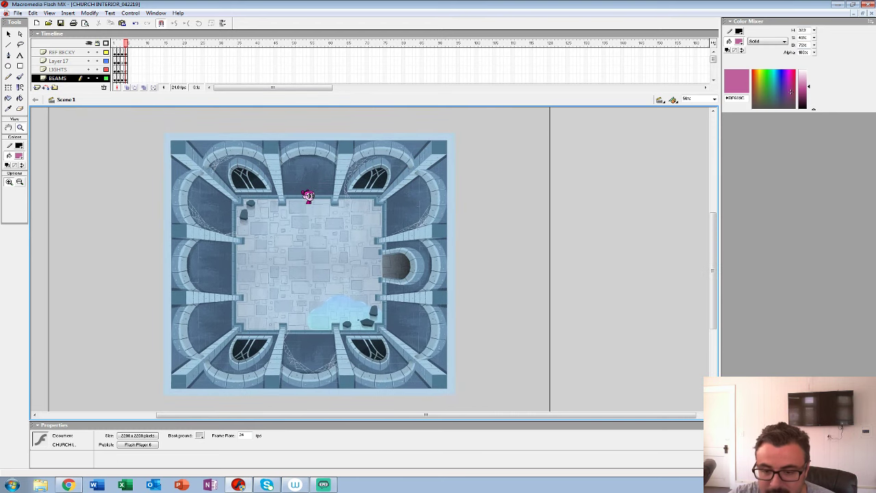
pyautogui.scroll(2, 370, 260)
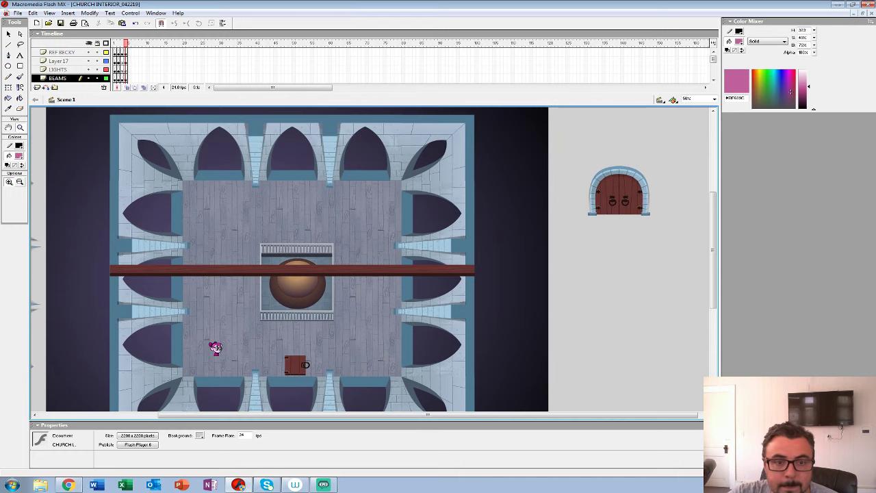
# - Open CATACOMBS_043019 from the GRAVEYARD folder and examine the catacomb room around Becky
pyautogui.click(18, 13)
pyautogui.click(28, 40)
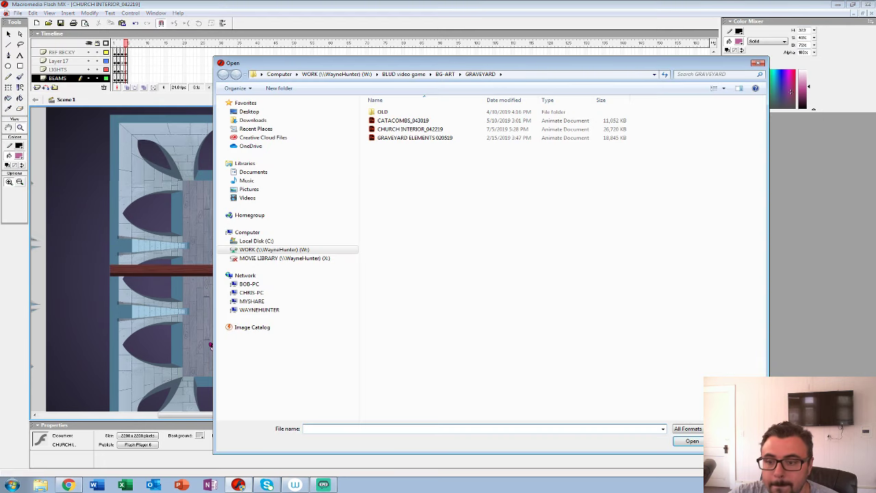
pyautogui.doubleClick(403, 121)
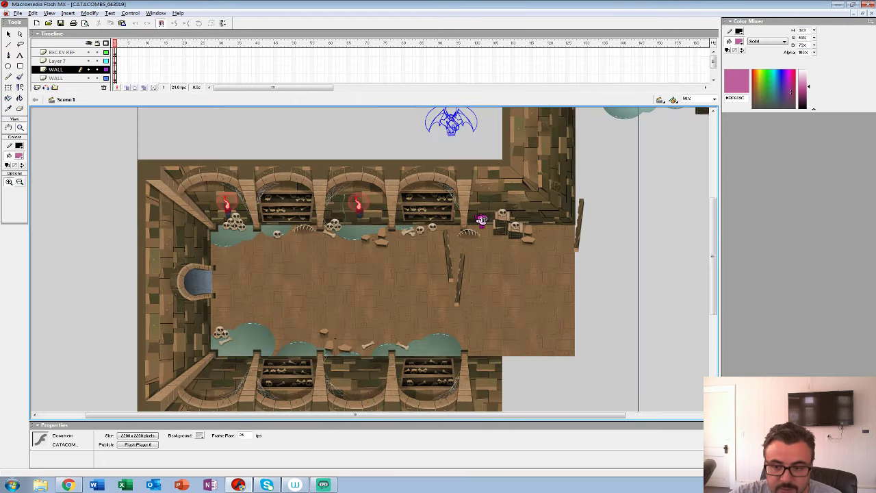
pyautogui.moveTo(482, 220); pyautogui.dragTo(463, 294)
pyautogui.scroll(-4, 356, 260)
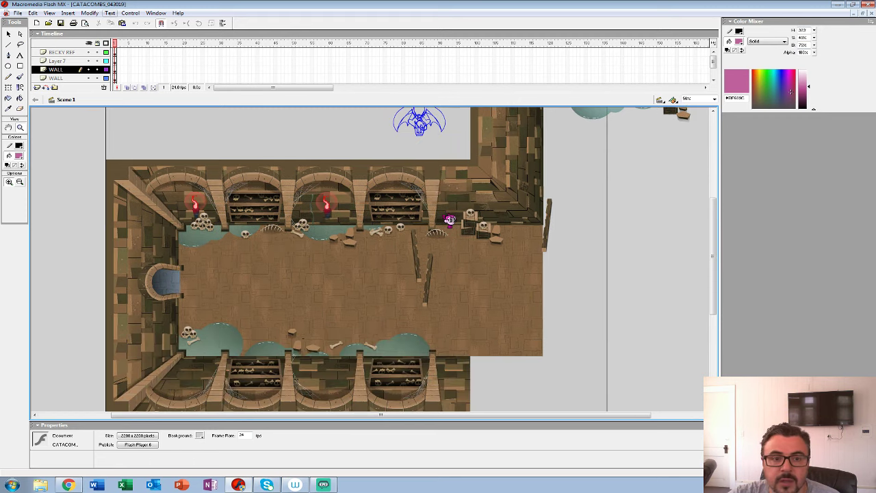
# - Close the CATACOMBS_043019 document, and close CHURCH INTERIOR_042219 without saving its changes
pyautogui.click(869, 13)
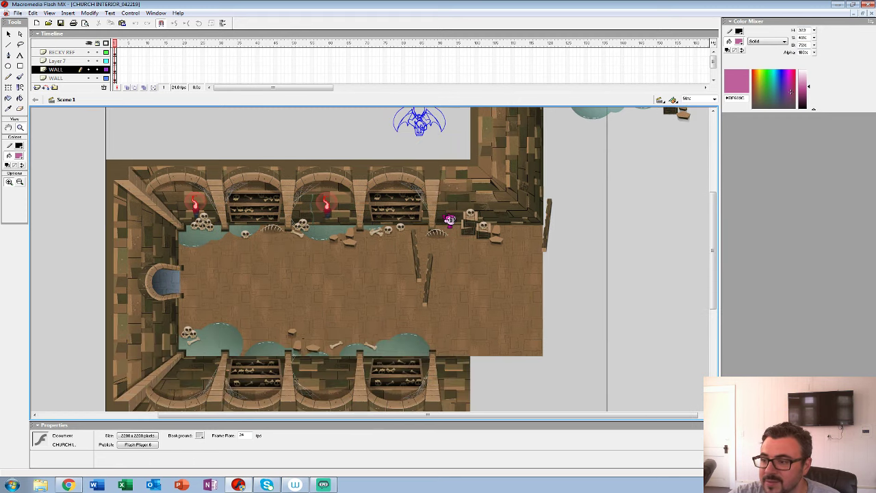
pyautogui.hotkey('ctrl', 'w')
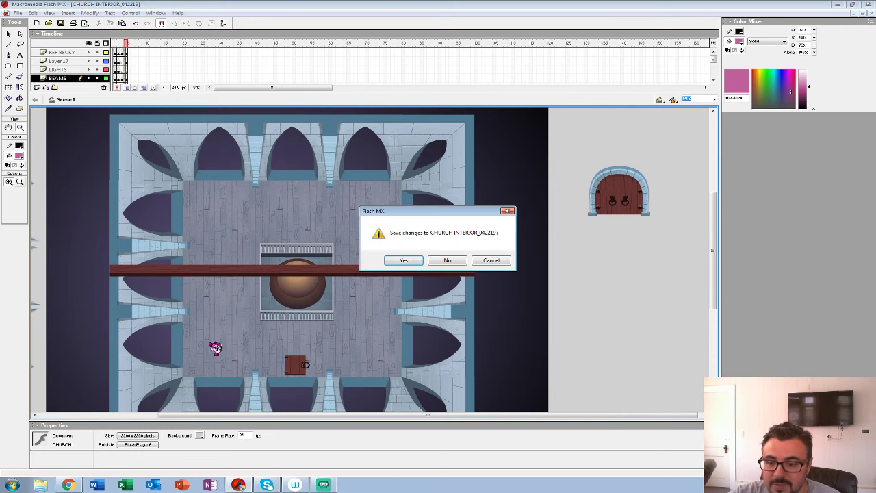
pyautogui.click(447, 260)
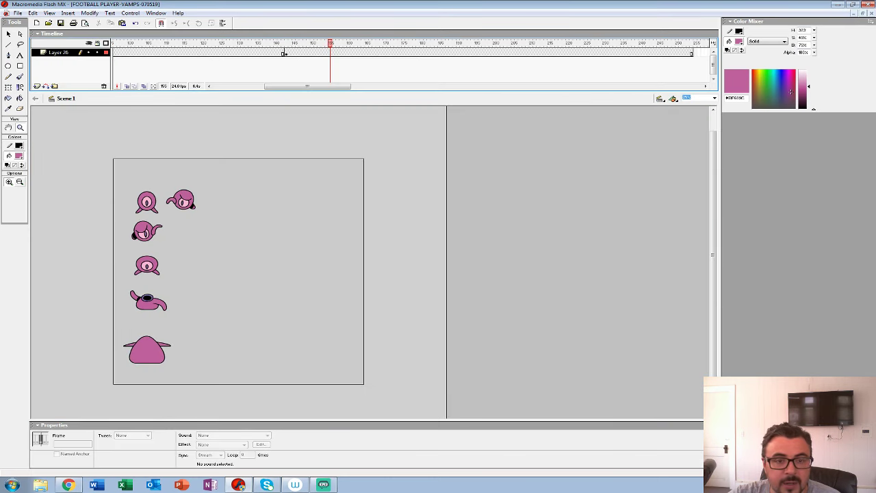
# - Open HOUSE_013119 from the HOUSE folder in BG-ART and examine the overall layout of the upstairs hallway and living room
pyautogui.hotkey('alt', 'f')
pyautogui.press('o')
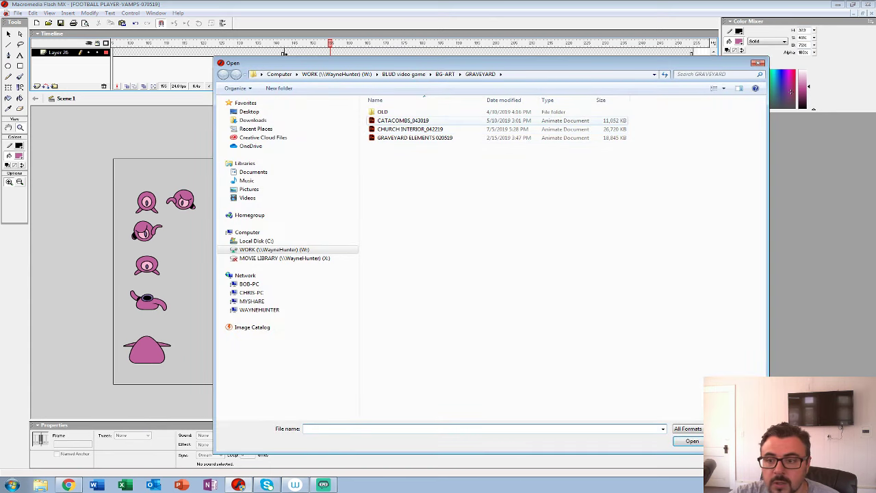
pyautogui.press('BackSpace')
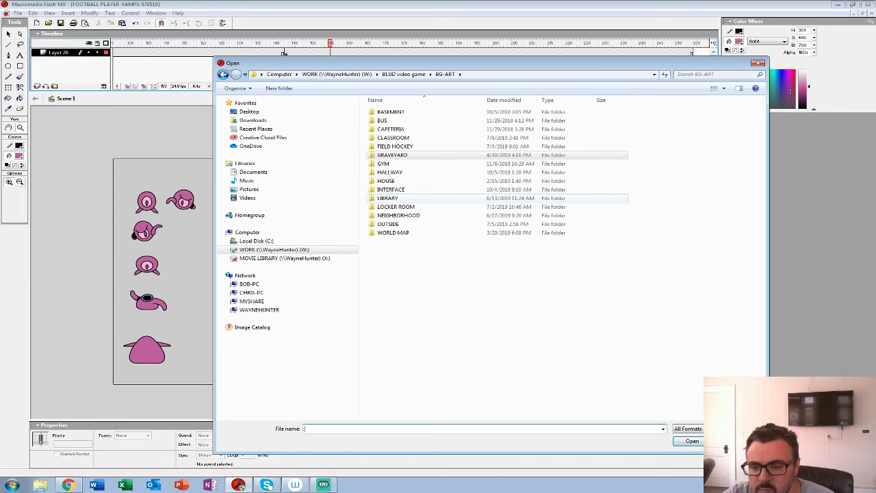
pyautogui.doubleClick(385, 180)
pyautogui.doubleClick(395, 121)
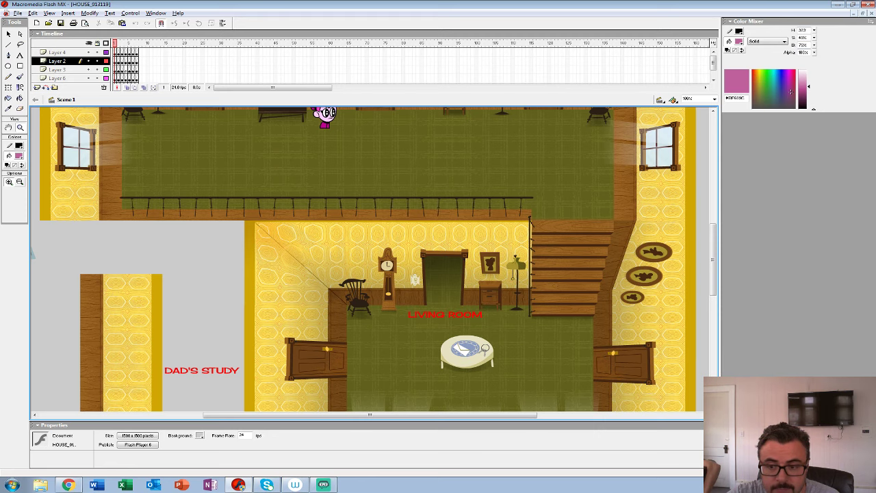
pyautogui.hotkey('ctrl', '-')
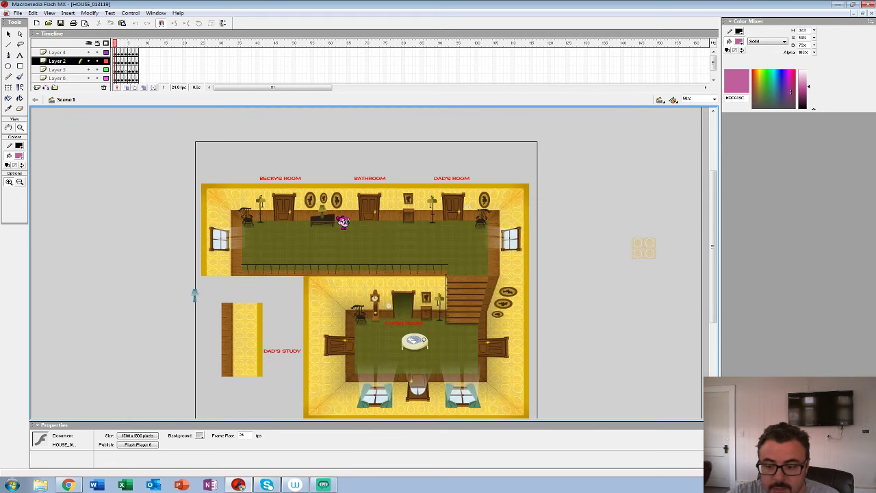
pyautogui.scroll(-1, 452, 274)
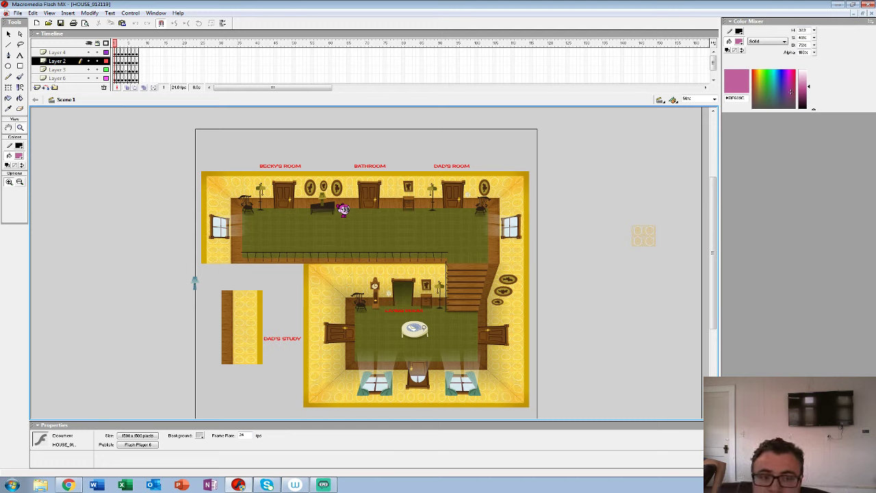
# - Go to frame 2 of the house document and examine Dad's room up close
pyautogui.press('.')
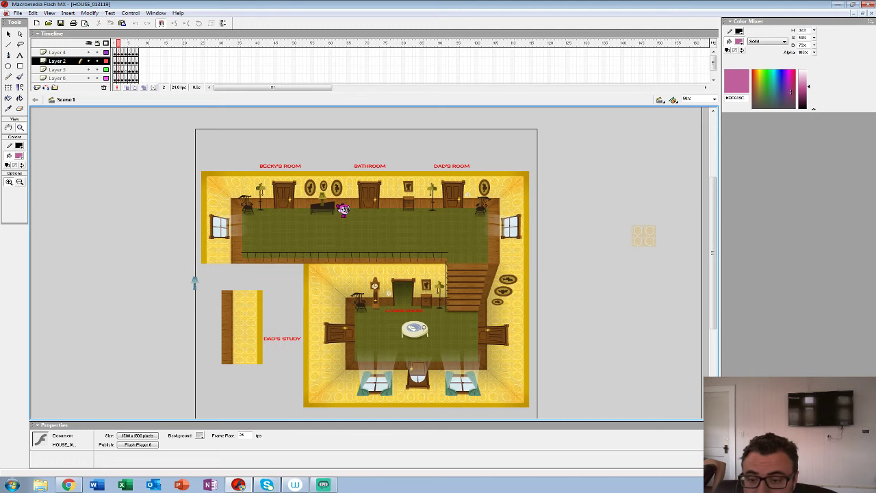
pyautogui.hotkey('ctrl', '=')
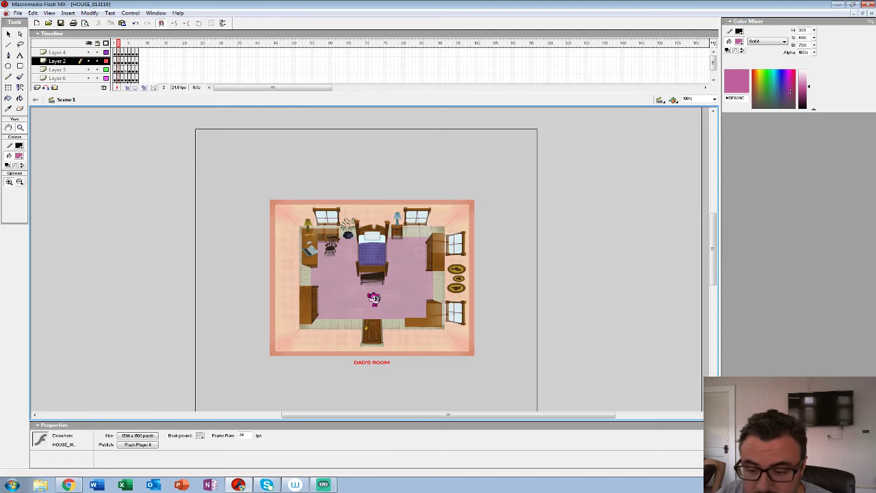
pyautogui.hotkey('ctrl', '=')
pyautogui.moveTo(365, 260); pyautogui.dragTo(513, 264)
pyautogui.hotkey('ctrl', '-')
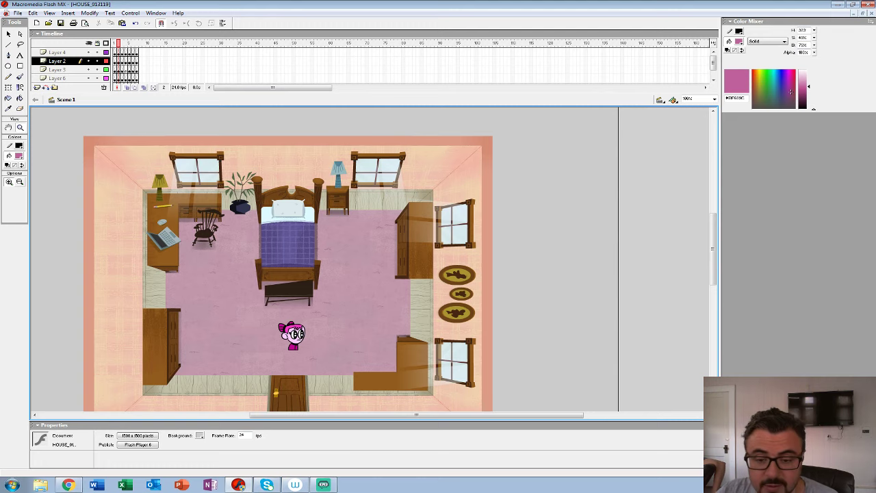
# - Advance to frame 3 and examine Becky's room, both in detail and as a full layout
pyautogui.press('.')
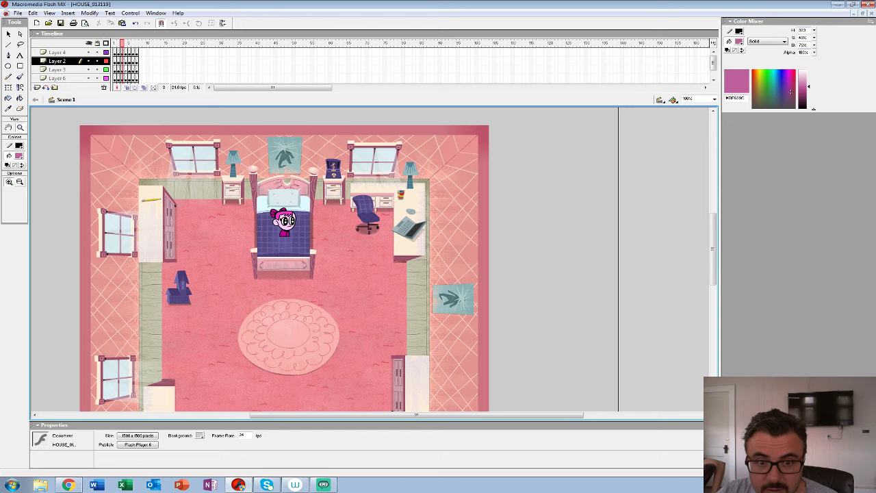
pyautogui.scroll(-1, 373, 260)
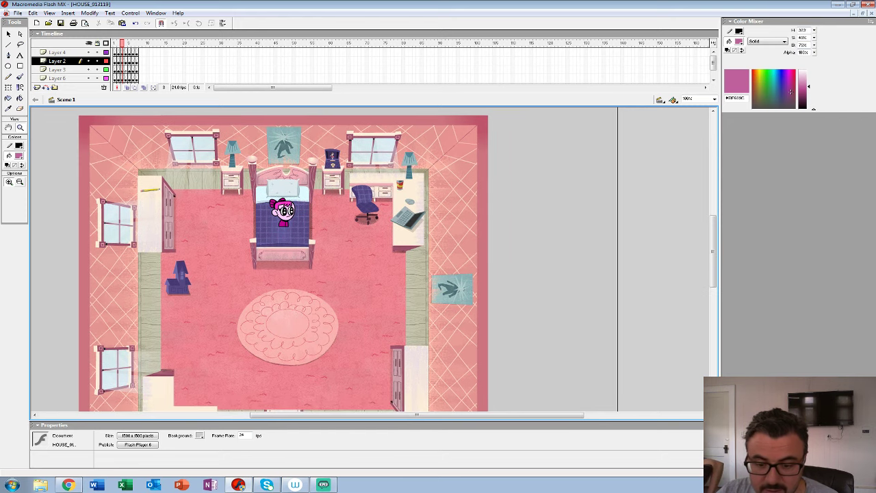
pyautogui.moveTo(374, 271); pyautogui.dragTo(372, 248)
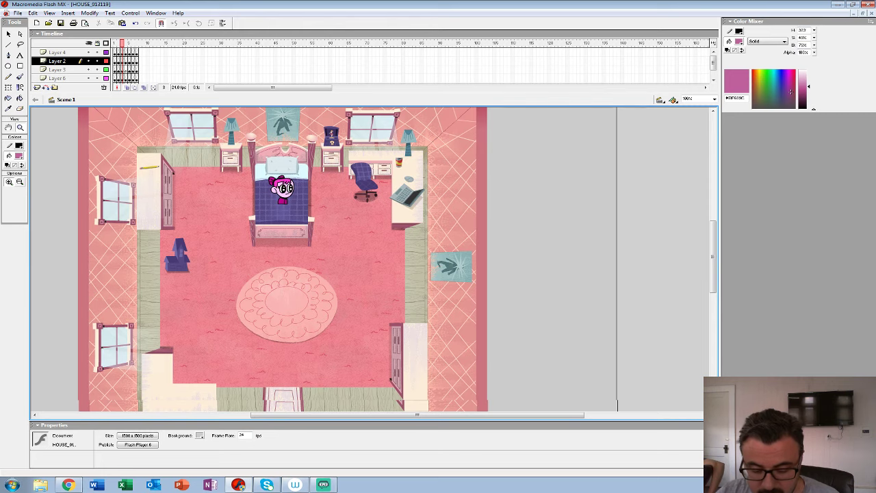
pyautogui.hotkey('ctrl', '-')
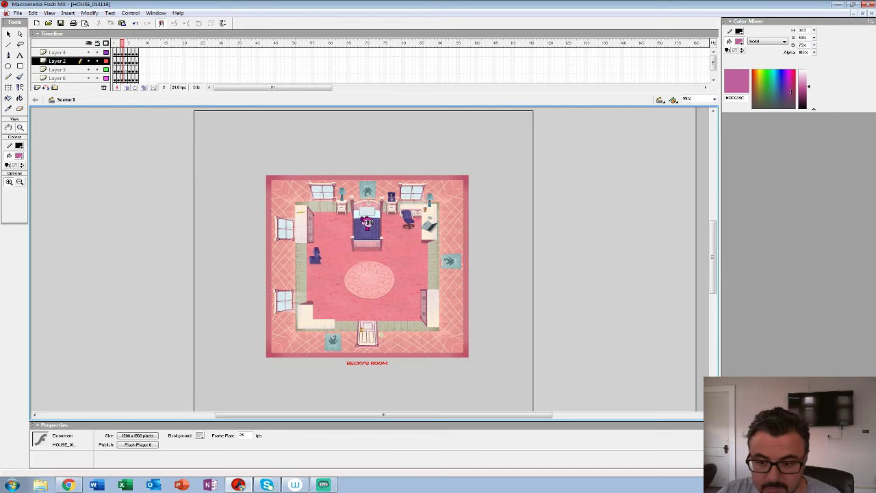
pyautogui.hotkey('ctrl', '=')
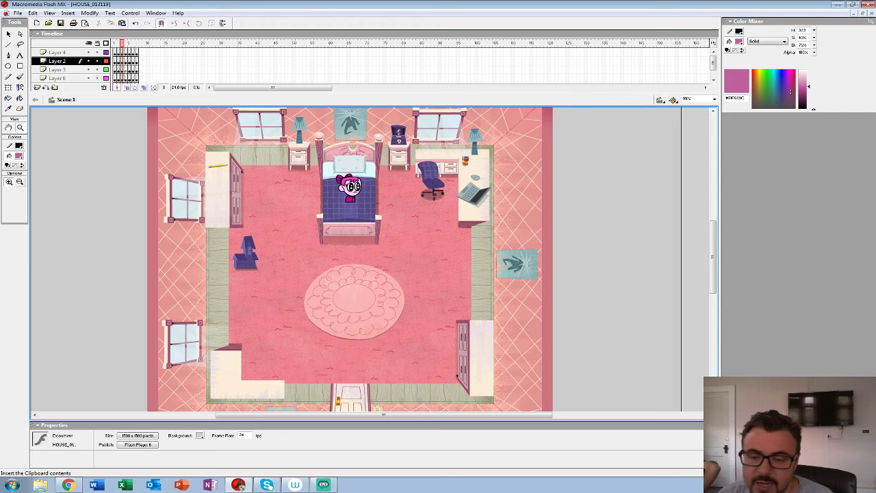
# - Step through frames 4 to 7 to examine the bathroom, kitchen, study and sofa room
pyautogui.press('.')
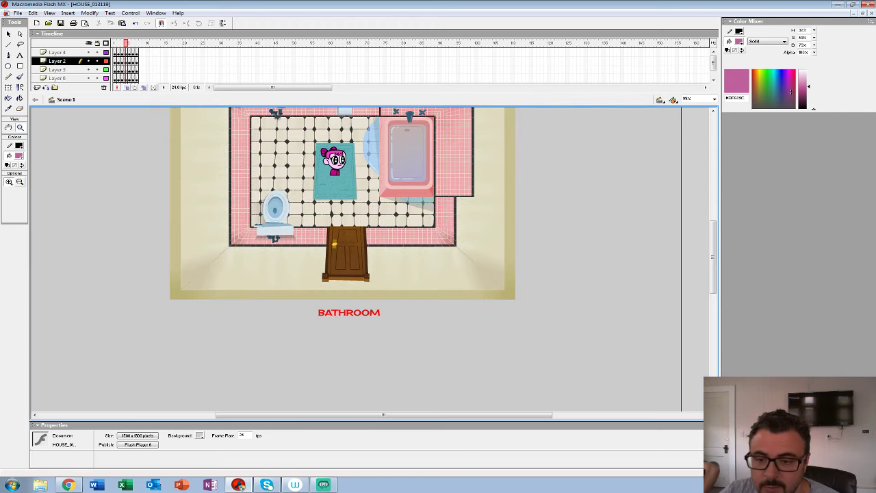
pyautogui.scroll(3, 356, 260)
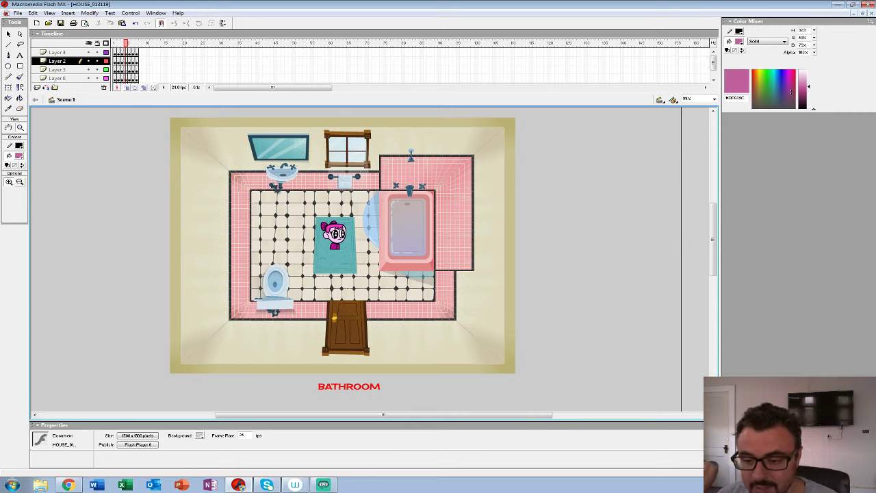
pyautogui.press('Return')
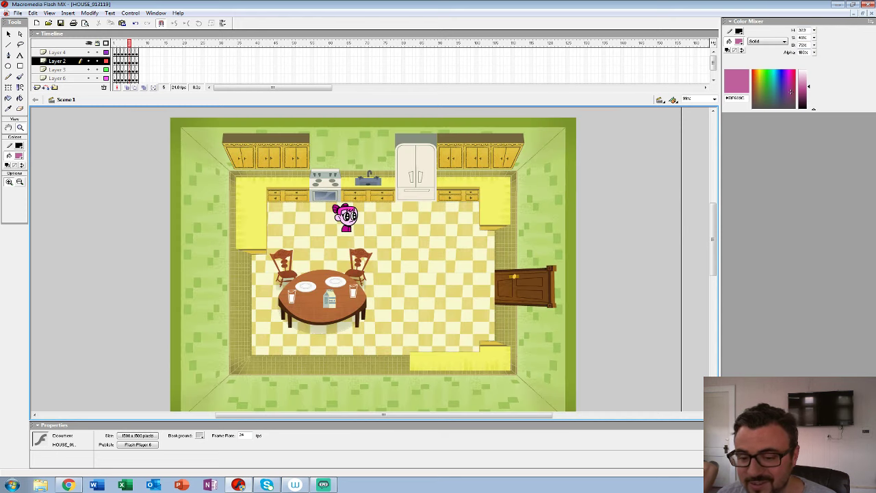
pyautogui.press('.')
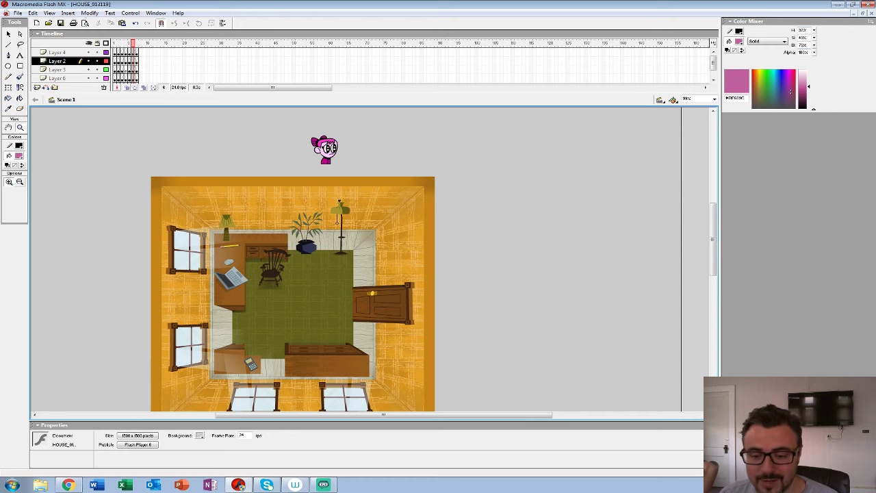
pyautogui.press('Return')
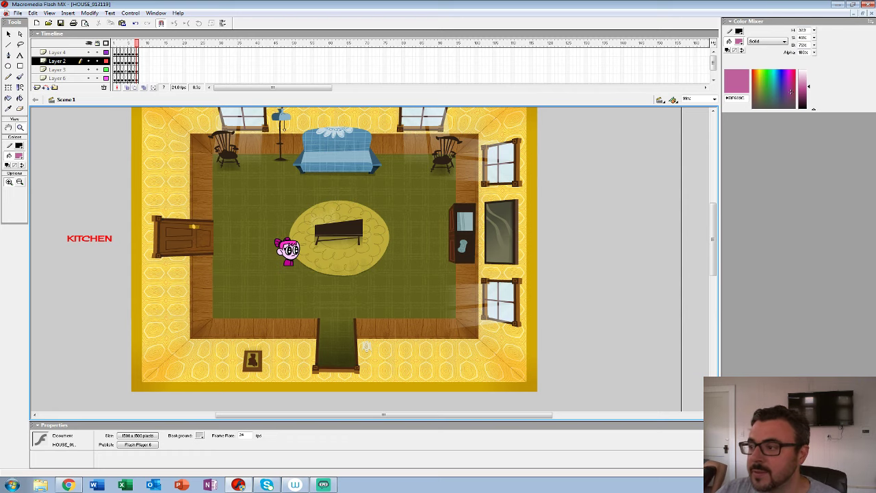
# - Close HOUSE_013119 without saving its changes, and open LOCKER ROOM_070219 from the LOCKER ROOM folder in BG-ART
pyautogui.click(867, 13)
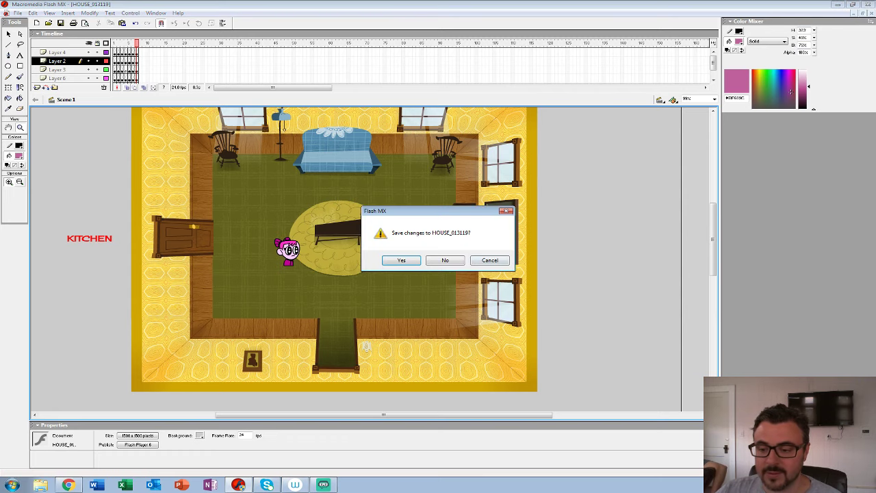
pyautogui.press('Return')
pyautogui.click(17, 13)
pyautogui.press('f')
pyautogui.press('o')
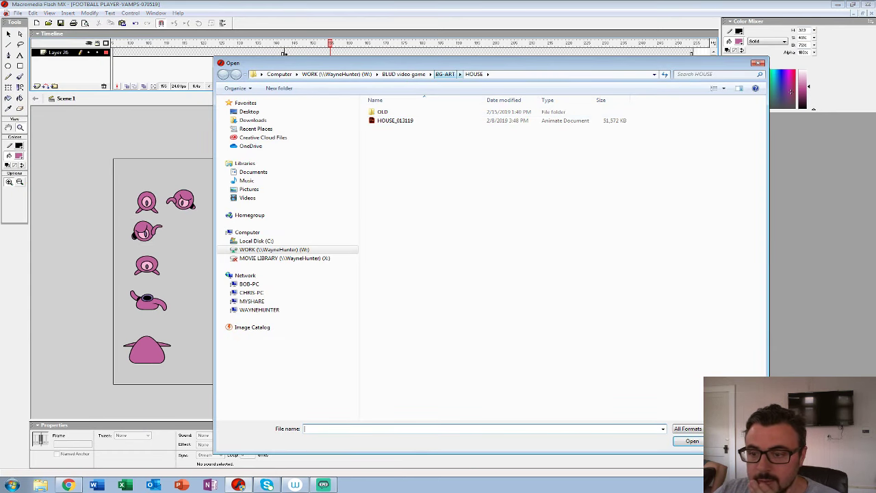
pyautogui.click(445, 74)
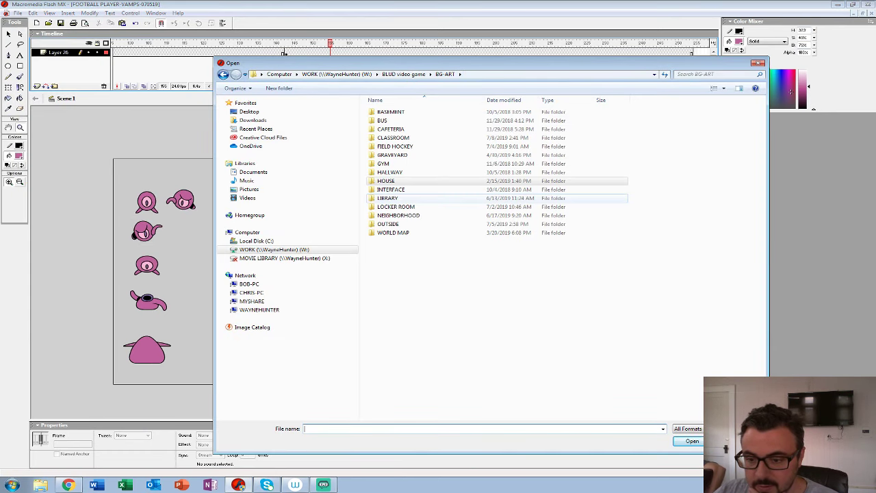
pyautogui.doubleClick(395, 207)
pyautogui.doubleClick(405, 121)
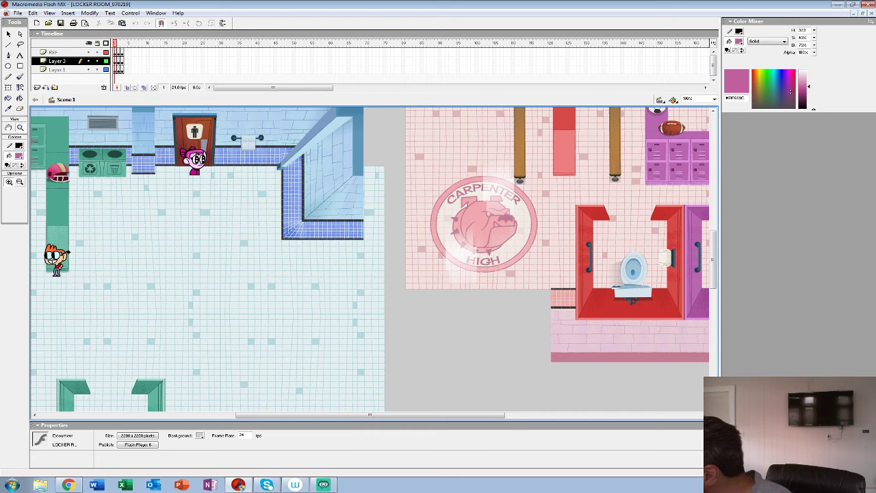
# - Examine the blue and pink locker rooms on frame 1, including the whole stage and its surrounding pieces
pyautogui.hotkey('ctrl', '-')
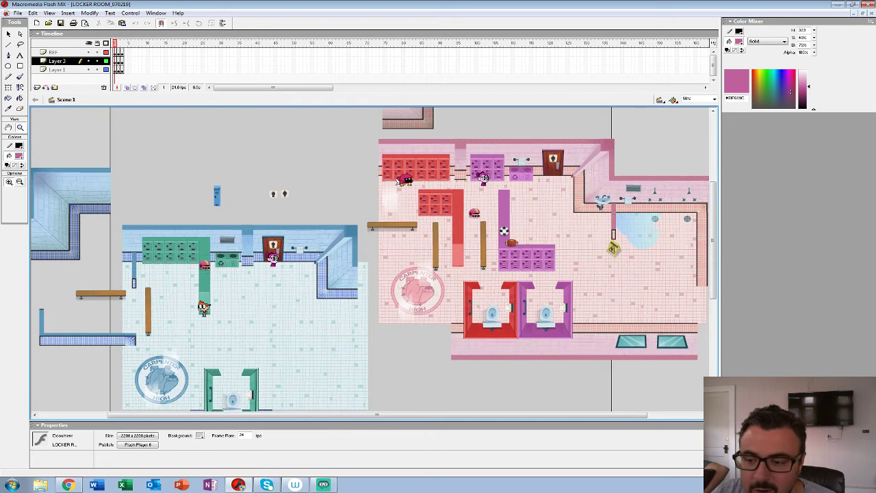
pyautogui.scroll(-1, 372, 259)
pyautogui.moveTo(374, 273)
pyautogui.mouseDown()
pyautogui.moveTo(375, 260)
pyautogui.moveTo(382, 294)
pyautogui.moveTo(362, 269)
pyautogui.mouseUp()
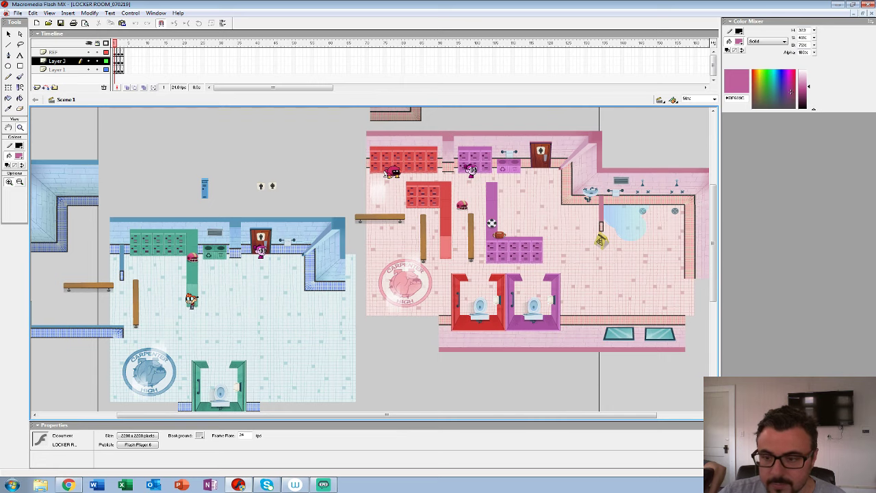
pyautogui.hotkey('ctrl', '-')
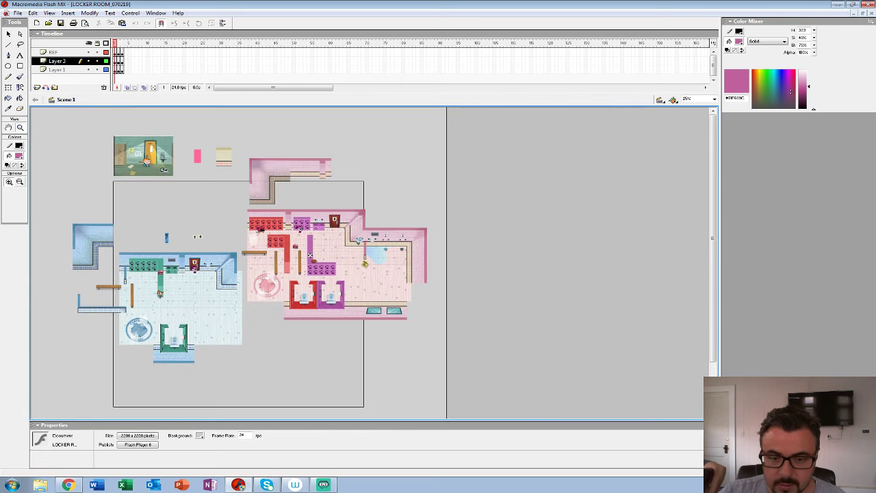
# - Step through frames 2 and 3 to examine the full pink and blue locker rooms with the monster and broken wall
pyautogui.press('.')
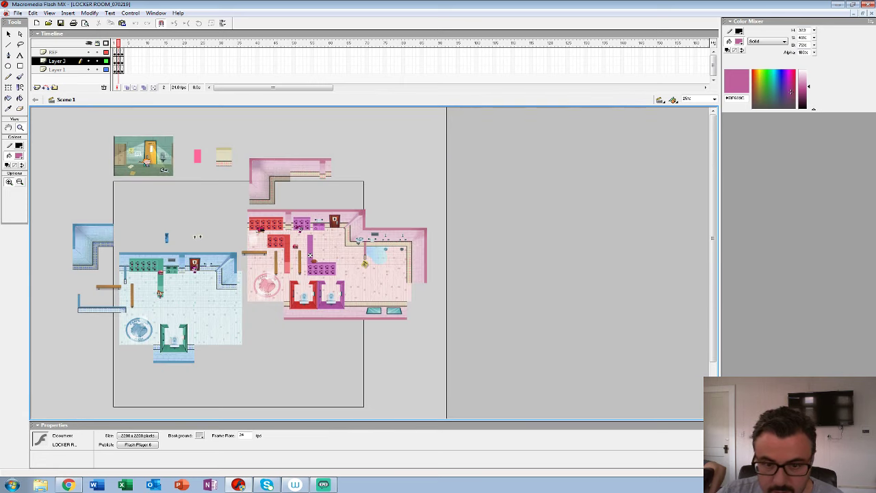
pyautogui.hotkey('ctrl', '=')
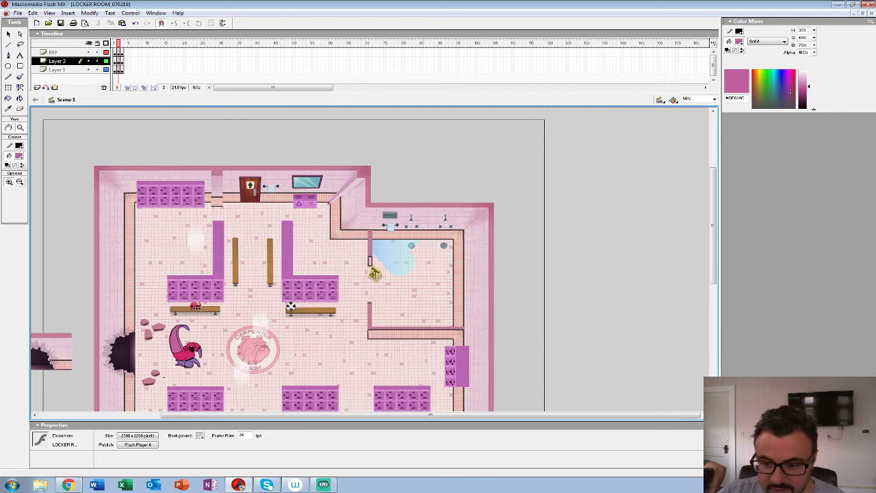
pyautogui.scroll(-5, 369, 260)
pyautogui.moveTo(369, 260); pyautogui.dragTo(384, 360)
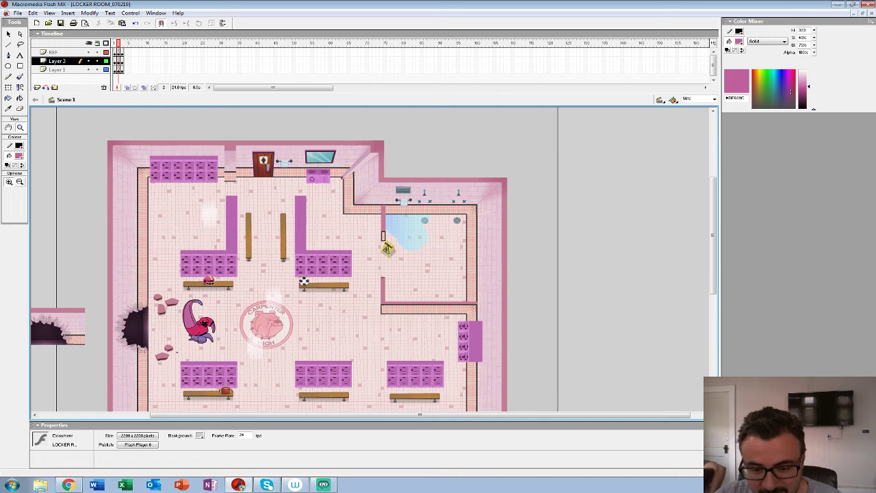
pyautogui.press('.')
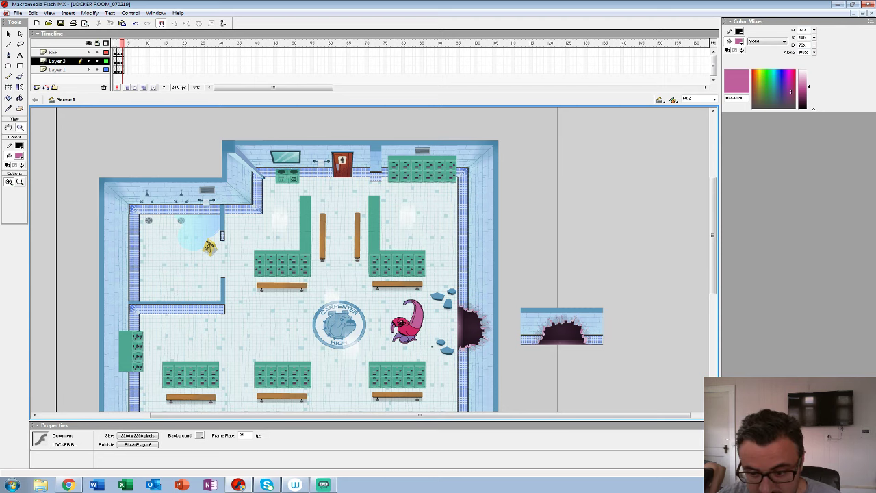
pyautogui.moveTo(374, 263); pyautogui.dragTo(382, 237)
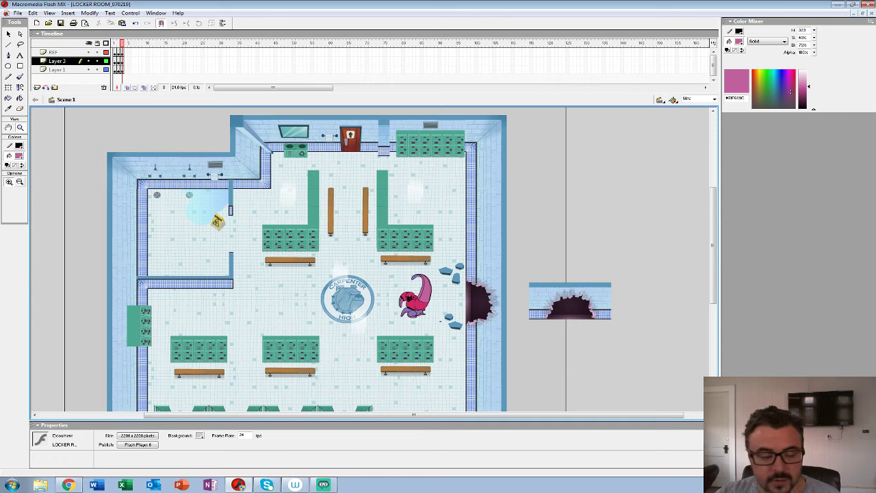
# - Close LOCKER ROOM_070219 without saving its changes, and open TreeFort_ELEMENTS_052819 from the NEIGHBORHOOD folder in BG-ART
pyautogui.click(868, 13)
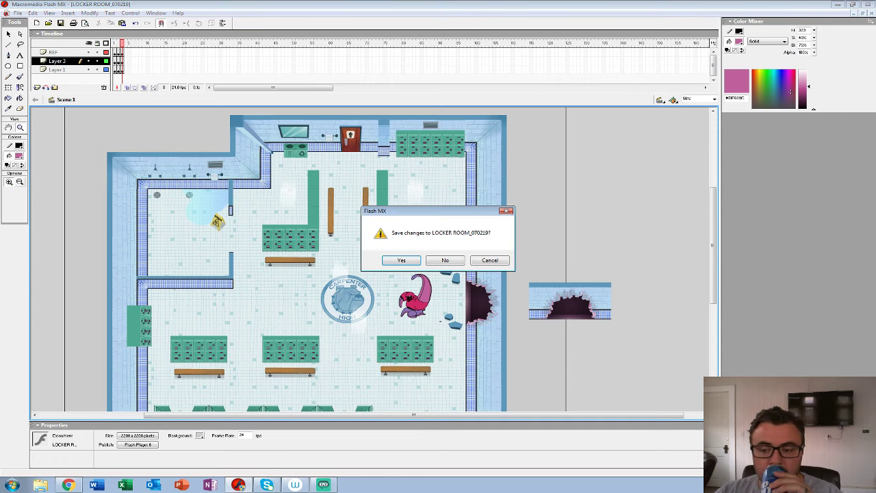
pyautogui.click(445, 260)
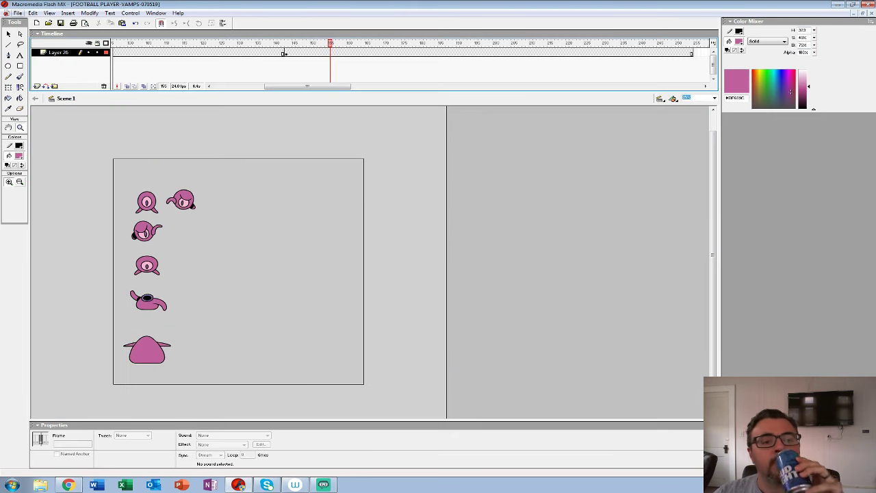
pyautogui.click(18, 13)
pyautogui.click(24, 40)
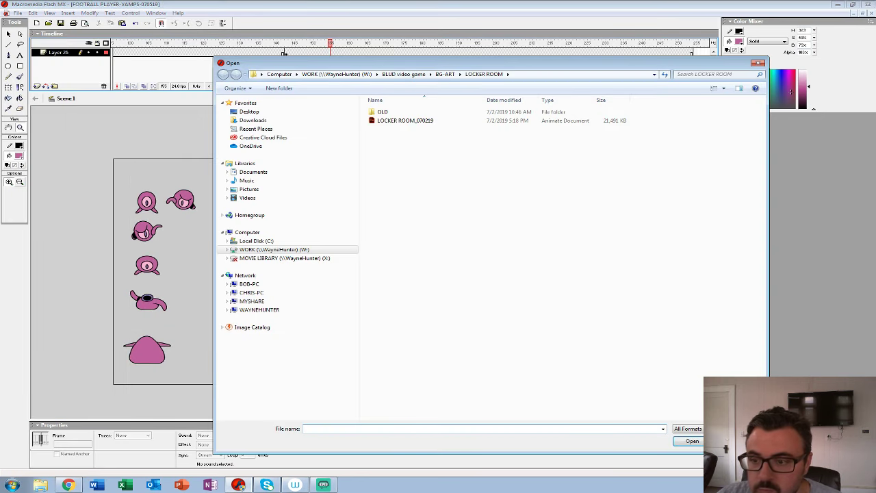
pyautogui.click(445, 74)
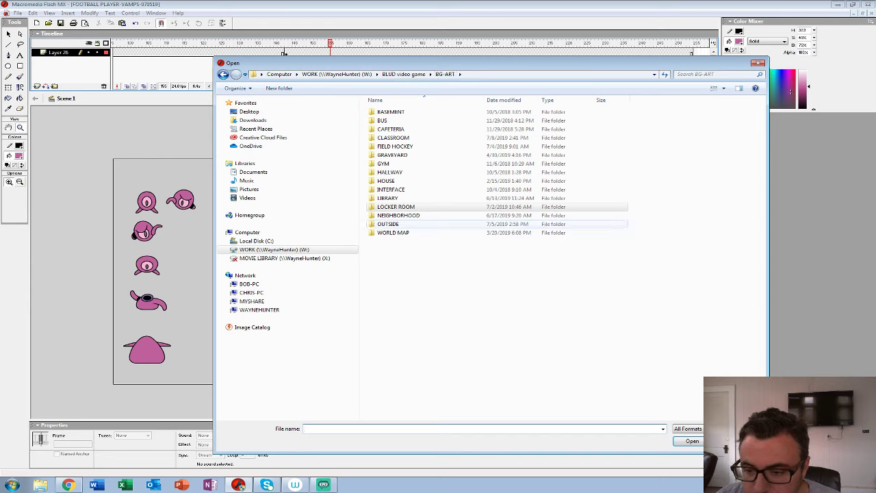
pyautogui.doubleClick(620, 215)
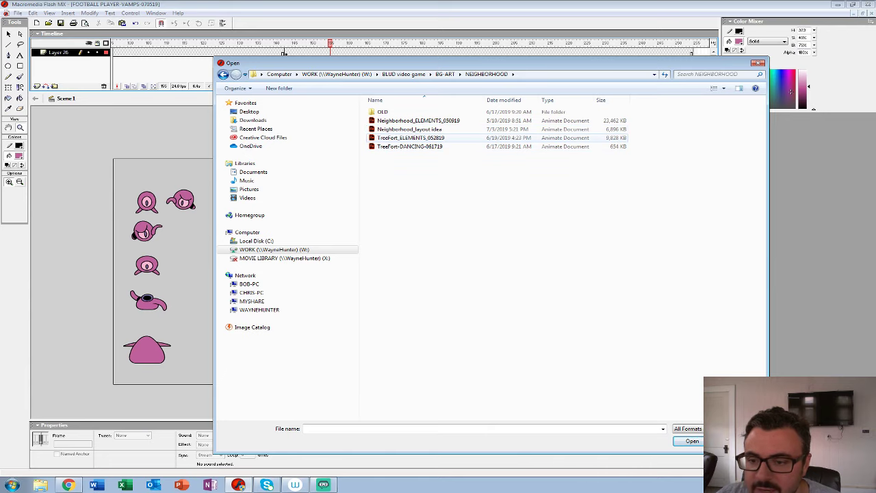
pyautogui.doubleClick(465, 139)
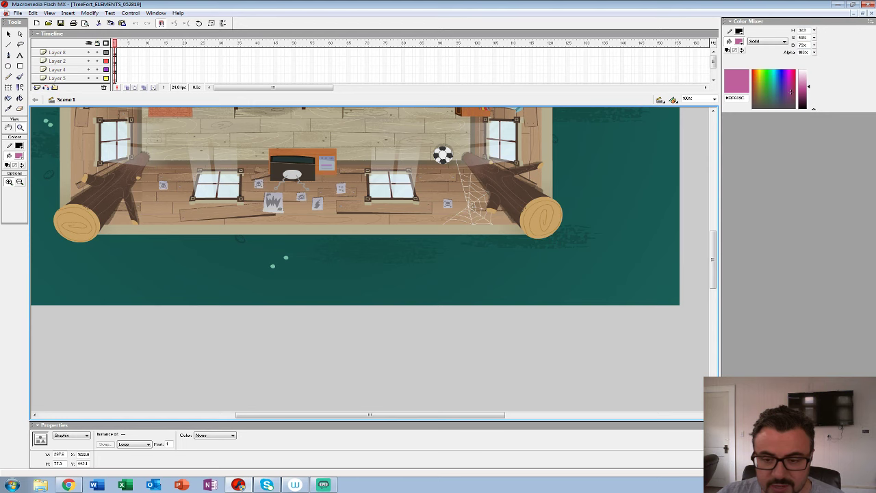
# - Examine the whole tree fort background, and inspect its furnished interior around the pink-haired character up close
pyautogui.keyDown('alt'); pyautogui.click(319, 170); pyautogui.keyUp('alt')
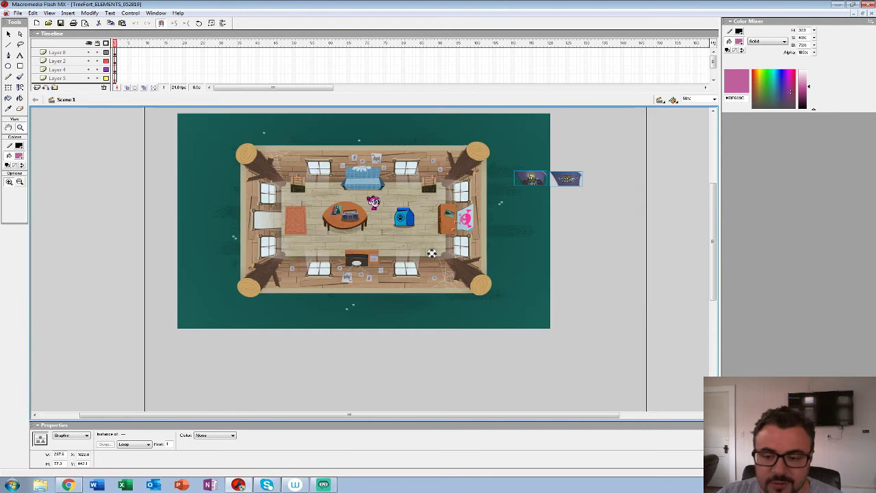
pyautogui.click(373, 202)
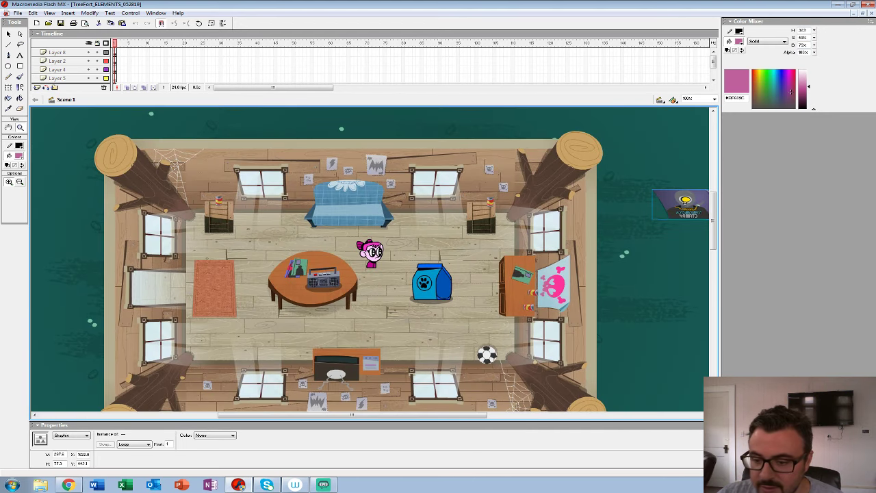
pyautogui.moveTo(373, 202); pyautogui.dragTo(369, 168)
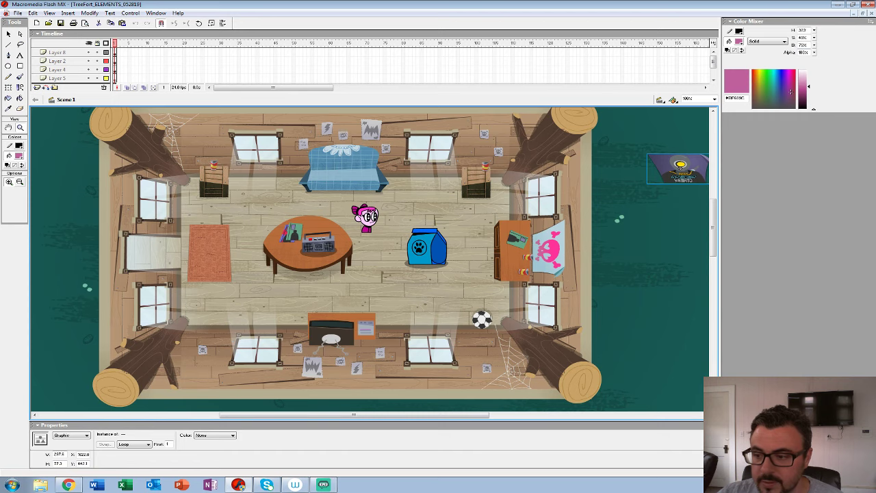
# - Close TreeFort_ELEMENTS_052819, and open FIELD HOCKEY_070319 from the FIELD HOCKEY folder in BG-ART
pyautogui.hotkey('ctrl', 'w')
pyautogui.click(18, 13)
pyautogui.click(23, 41)
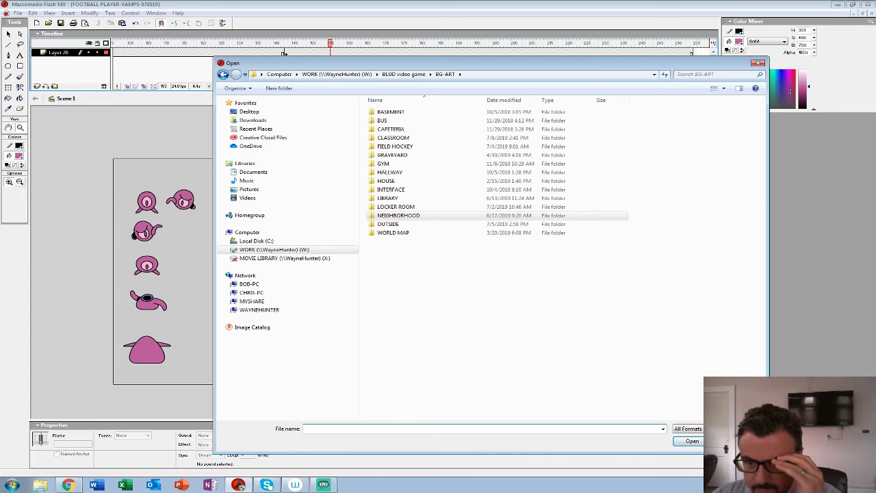
pyautogui.doubleClick(395, 146)
pyautogui.doubleClick(401, 121)
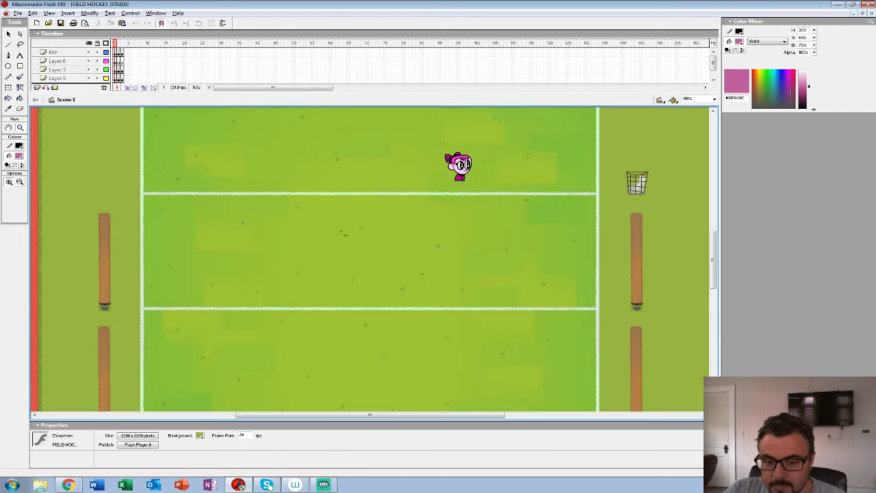
# - Examine the full hockey field and running track on frame 1, and the parking lot with the green car on frame 2
pyautogui.keyDown('alt'); pyautogui.click(297, 234); pyautogui.keyUp('alt')
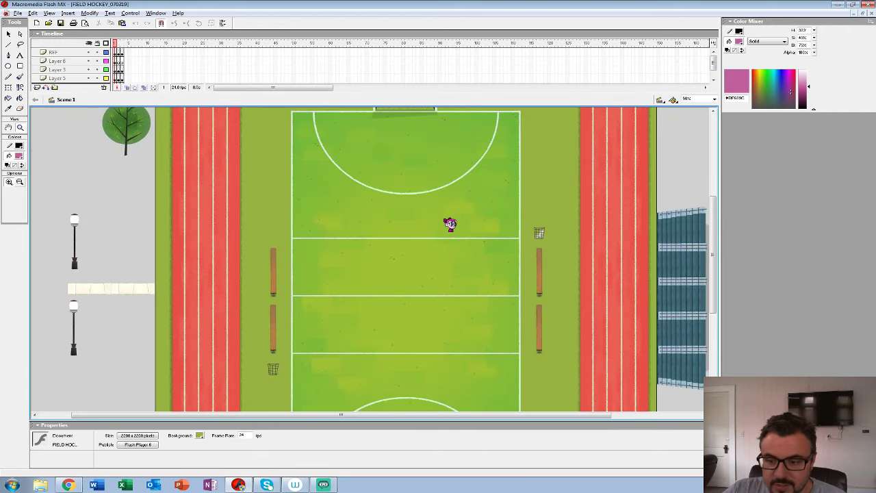
pyautogui.keyDown('alt'); pyautogui.click(297, 234); pyautogui.keyUp('alt')
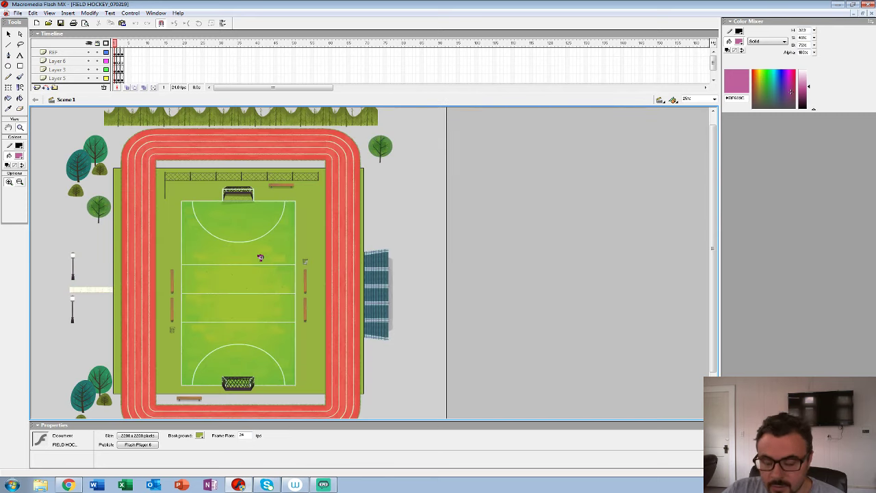
pyautogui.press('.')
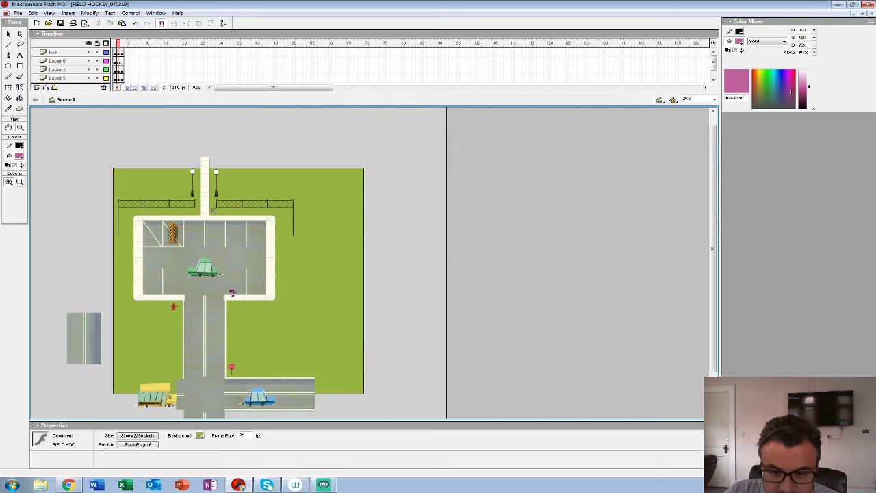
pyautogui.click(249, 277)
pyautogui.click(320, 234)
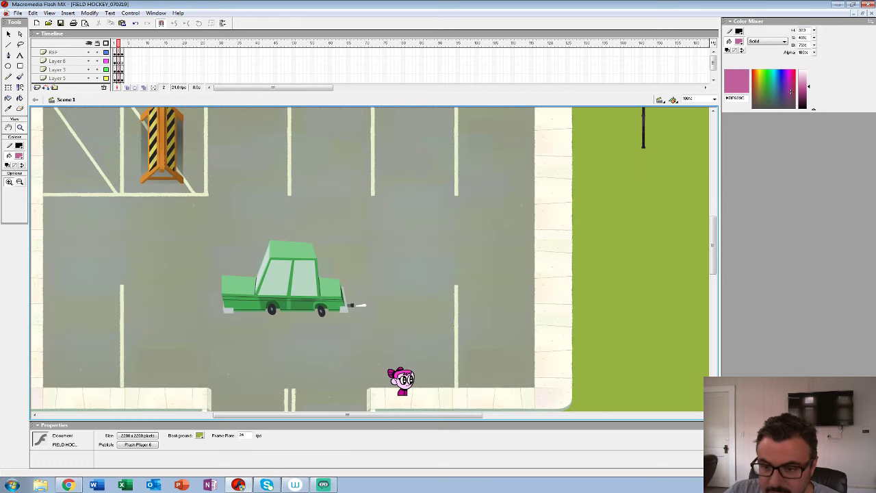
# - Step to frame 3 and examine the baseball diamond with its bleachers, benches and surrounding trees
pyautogui.press('.')
pyautogui.hotkey('ctrl', '-')
pyautogui.hotkey('ctrl', '-')
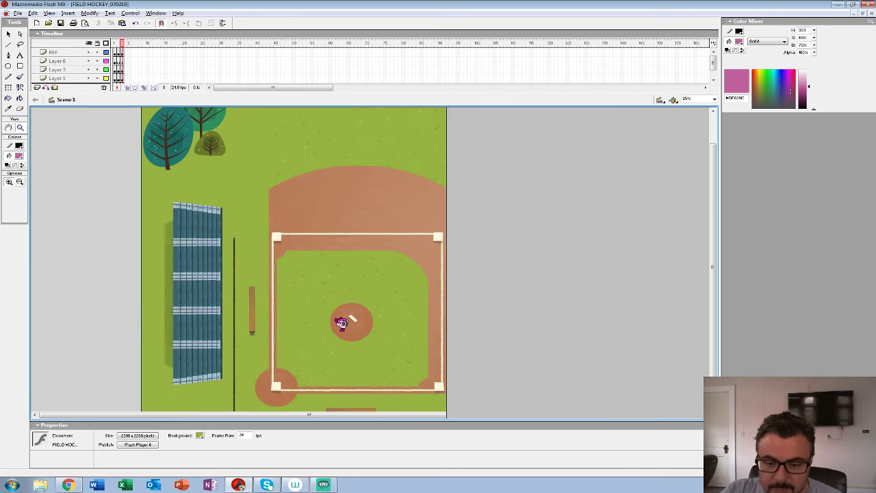
pyautogui.hotkey('ctrl', '=')
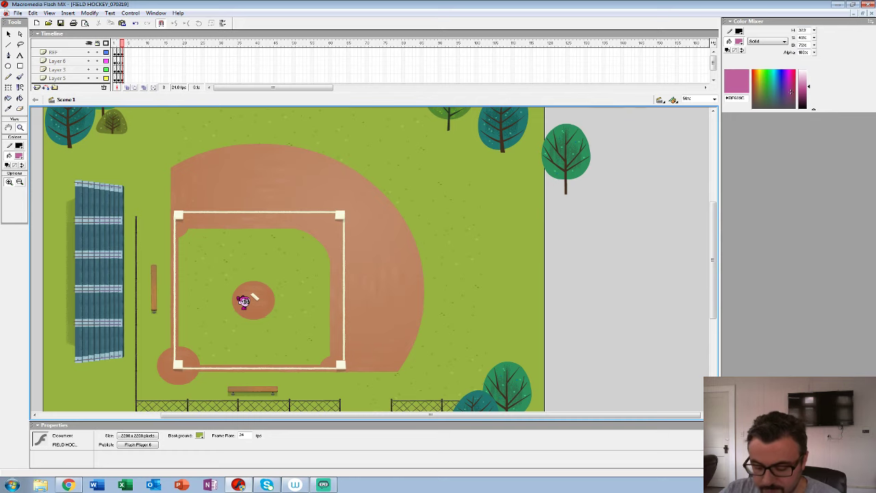
# - Close the FIELD HOCKEY_070319 document
pyautogui.click(871, 13)
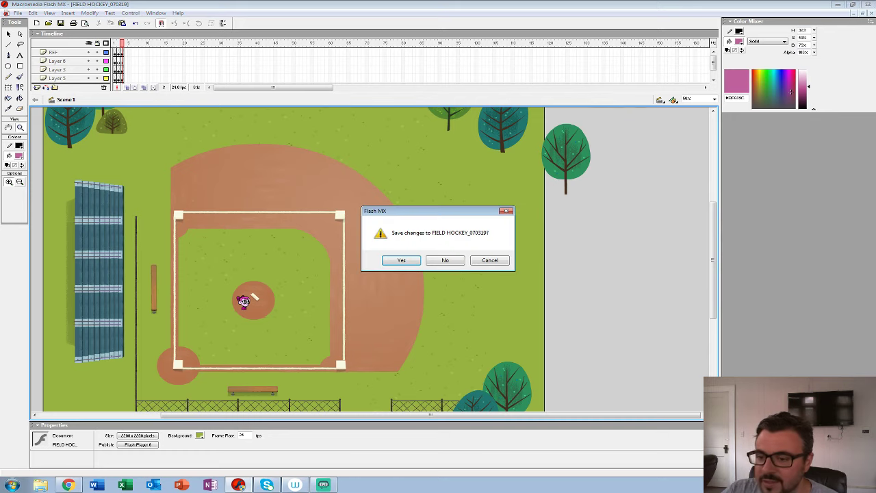
# - Close FIELD HOCKEY_070319 without saving and play back the squid animations in FOOTBALL PLAYER-VAMPS-070519 from the second keyframe
pyautogui.click(444, 260)
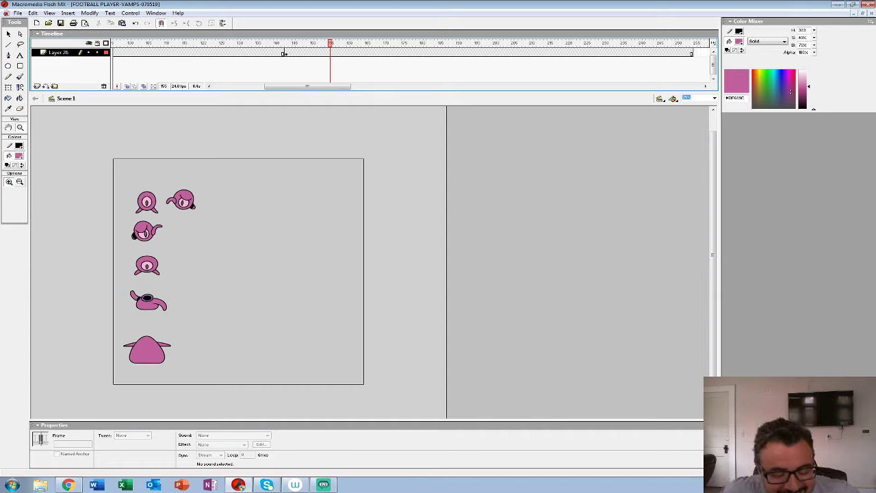
pyautogui.moveTo(330, 43); pyautogui.dragTo(301, 43)
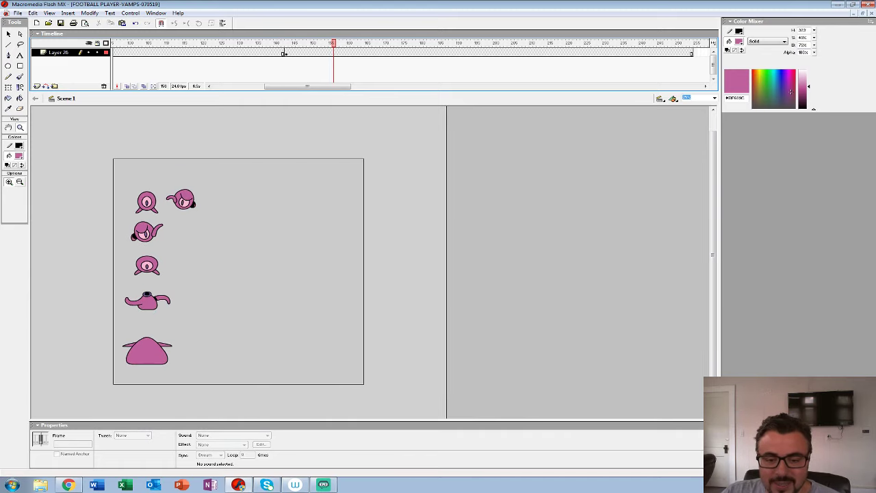
pyautogui.click(284, 53)
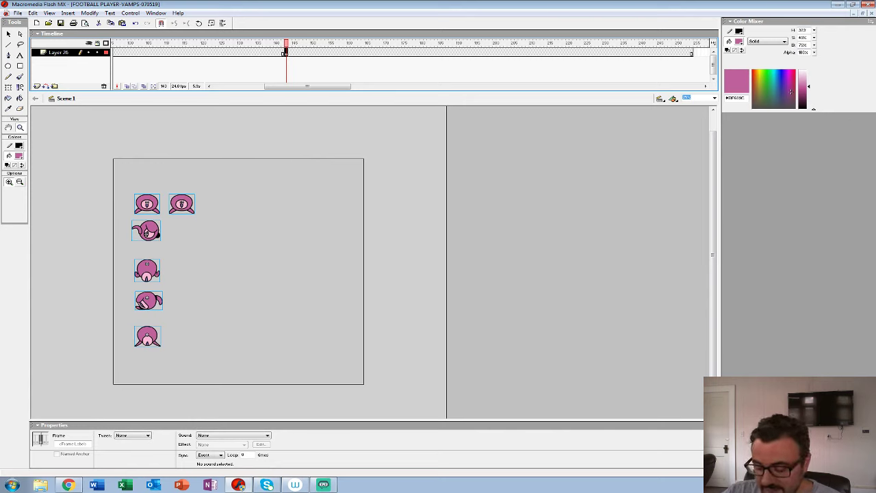
pyautogui.press('Return')
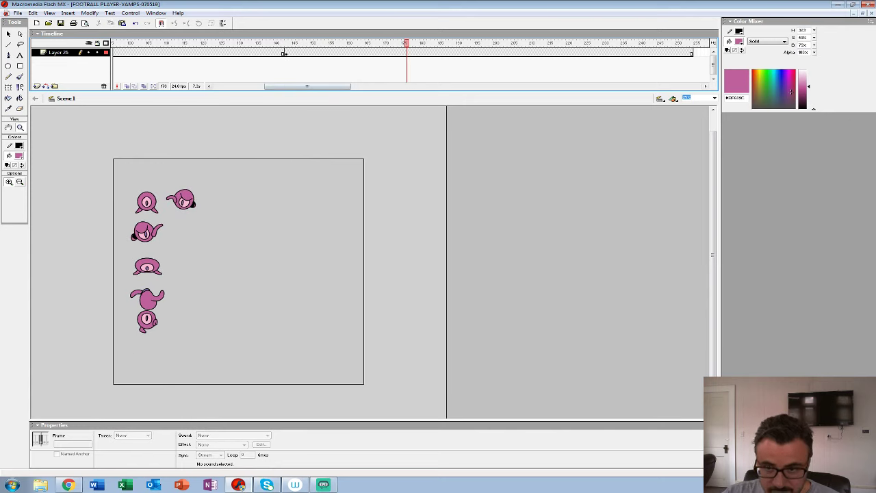
pyautogui.click(284, 53)
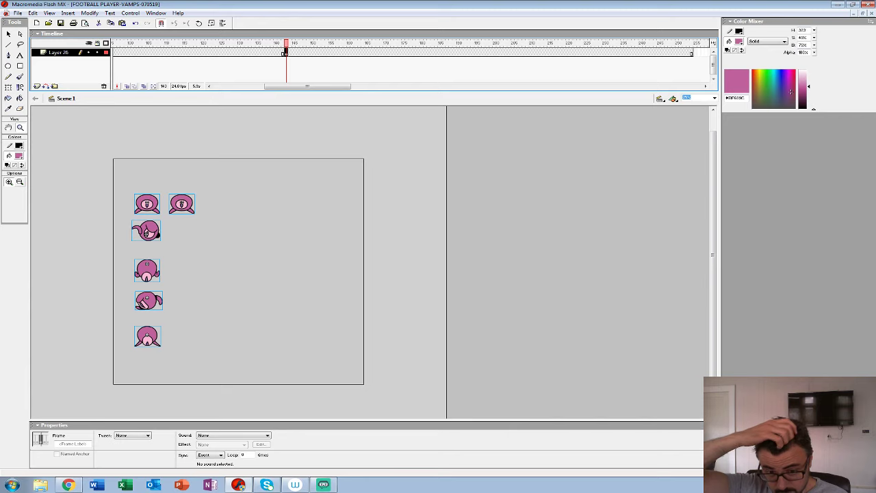
pyautogui.press('Return')
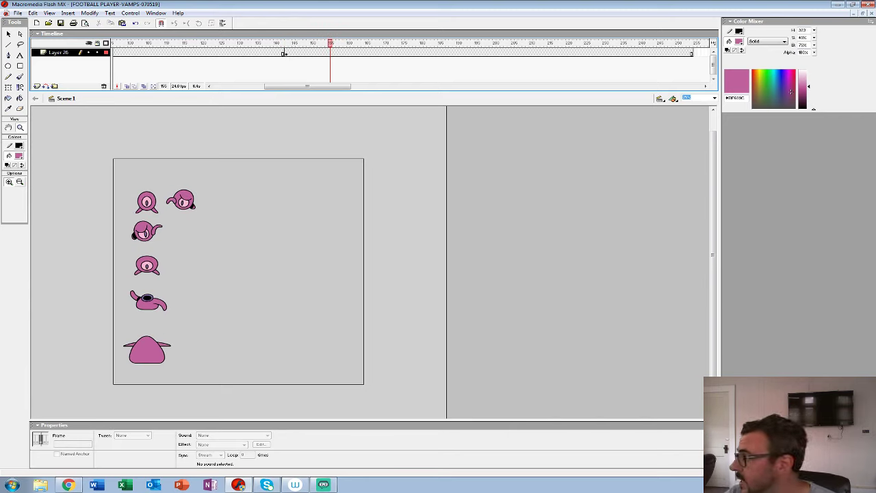
# - Place a copy of the front-facing idle squid beside the second-row squid, below the side-facing one
pyautogui.press('v')
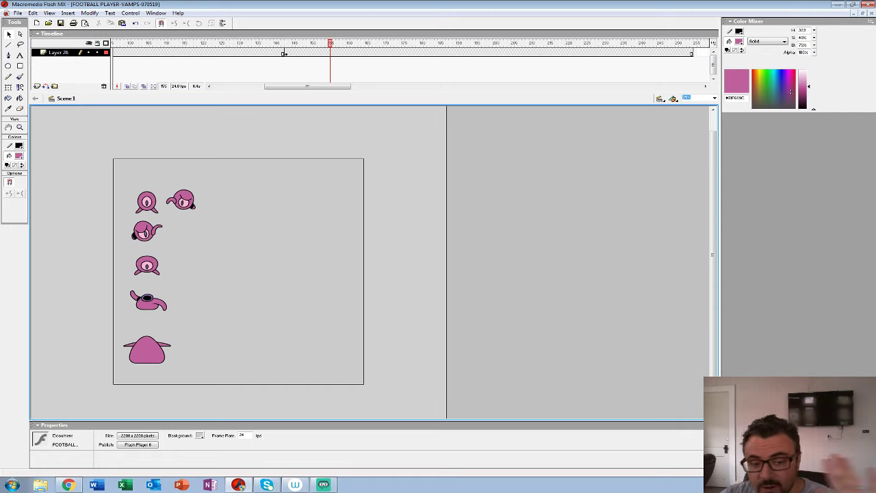
pyautogui.click(146, 202)
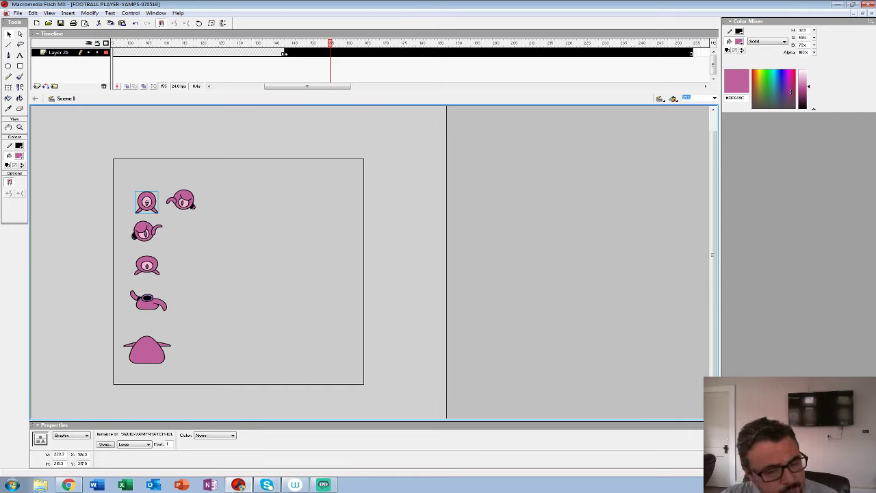
pyautogui.moveTo(146, 203); pyautogui.dragTo(182, 228)
pyautogui.scroll(-2, 182, 229)
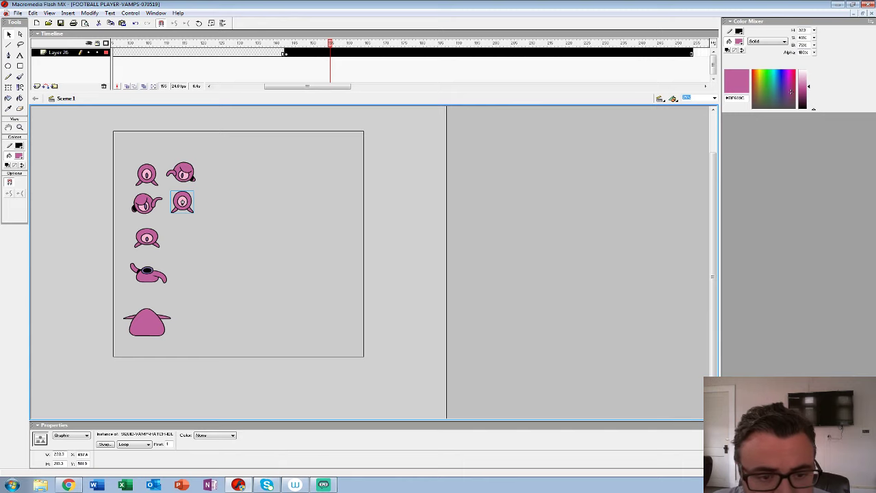
pyautogui.press('z')
pyautogui.click(245, 230)
pyautogui.moveTo(245, 230); pyautogui.dragTo(262, 280)
pyautogui.press('v')
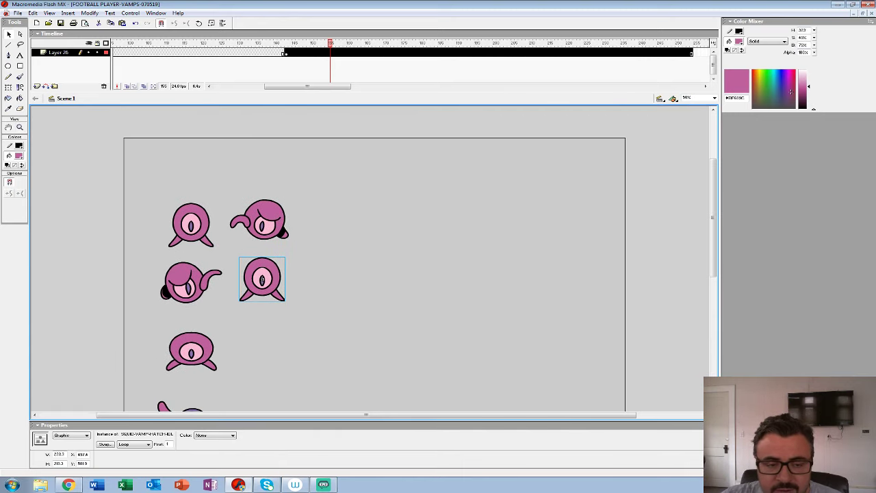
pyautogui.press('z')
pyautogui.keyDown('alt'); pyautogui.click(262, 299); pyautogui.keyUp('alt')
pyautogui.click(260, 256)
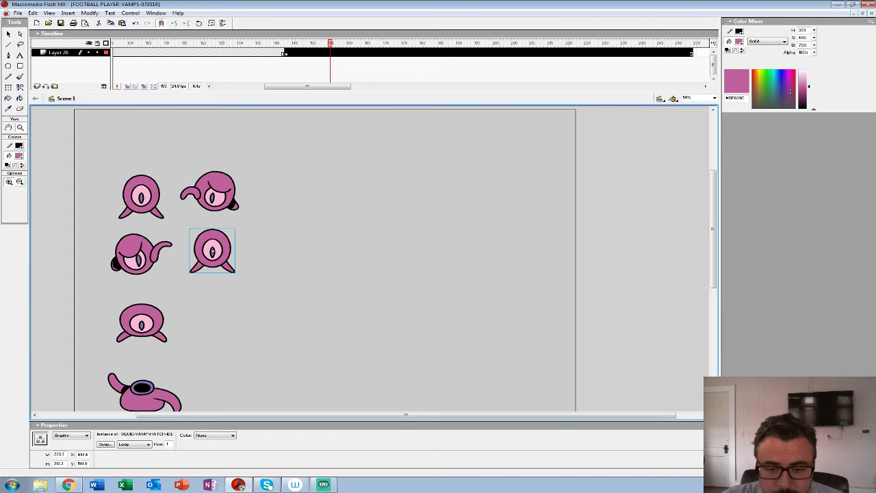
pyautogui.press('v')
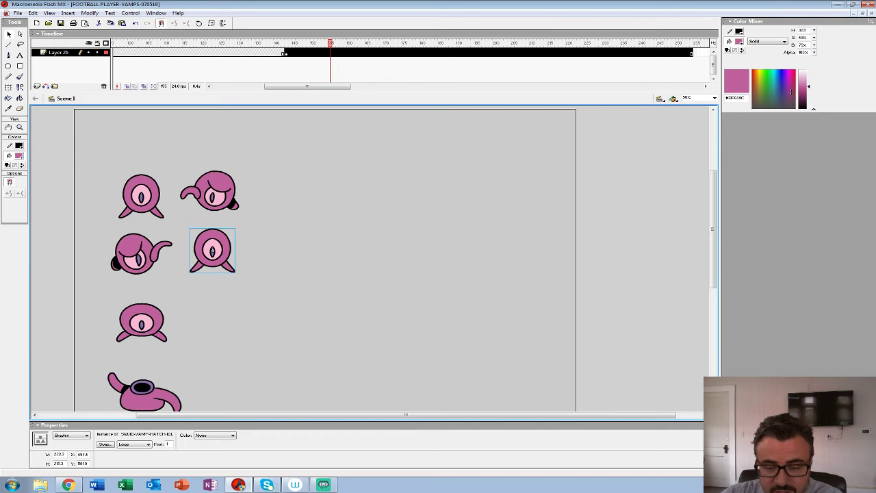
pyautogui.press('Escape')
pyautogui.click(283, 53)
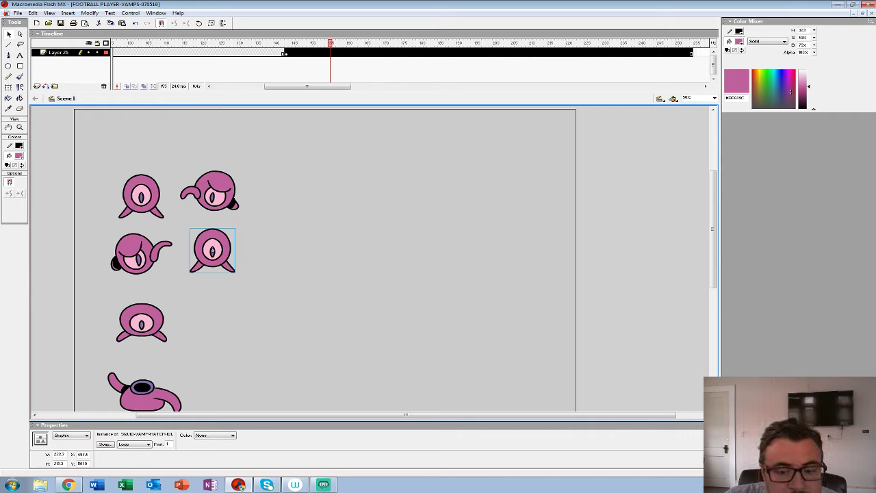
pyautogui.press('Escape')
pyautogui.click(212, 251)
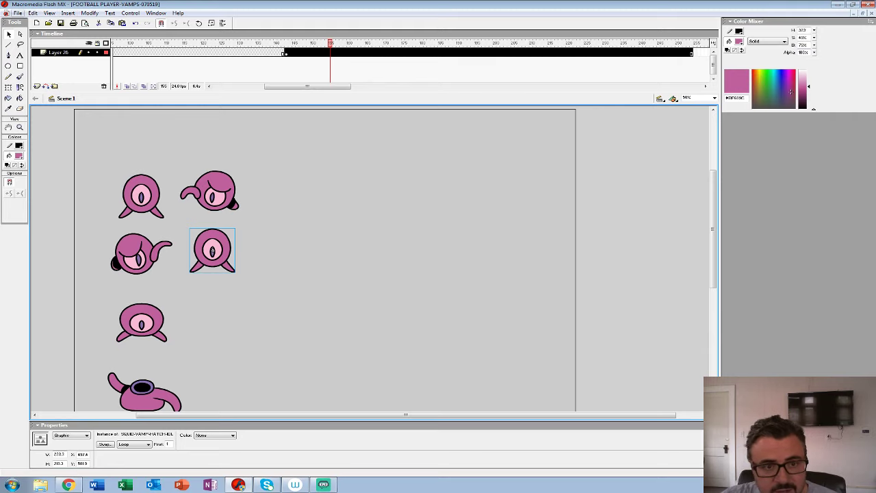
pyautogui.click(18, 13)
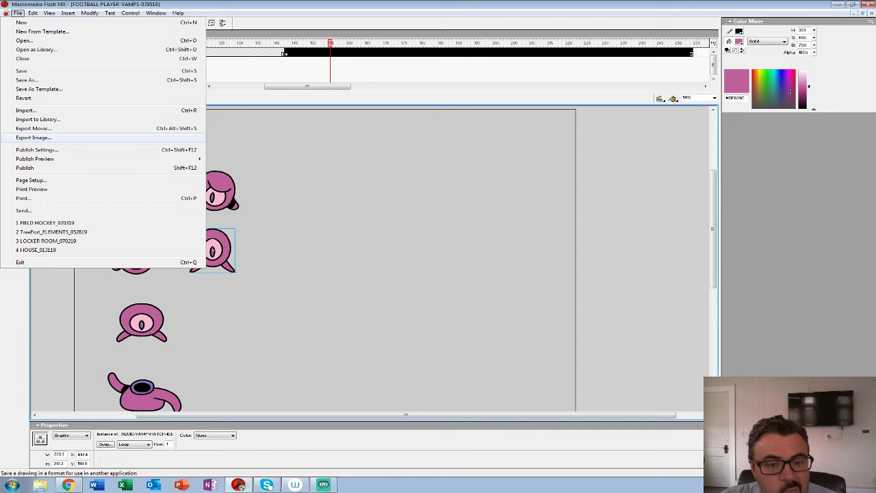
pyautogui.click(273, 205)
# - Duplicate the copied squid's symbol under the name SQUID-VAMP-HATCH-DAMAGE
pyautogui.click(213, 250)
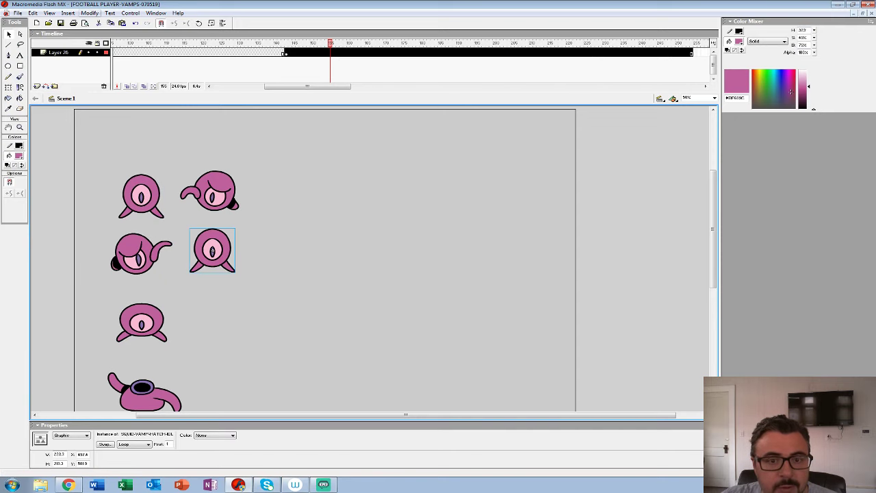
pyautogui.click(90, 13)
pyautogui.click(34, 101)
pyautogui.moveTo(451, 245)
pyautogui.mouseDown()
pyautogui.moveTo(472, 245)
pyautogui.moveTo(435, 244)
pyautogui.moveTo(468, 245)
pyautogui.mouseUp()
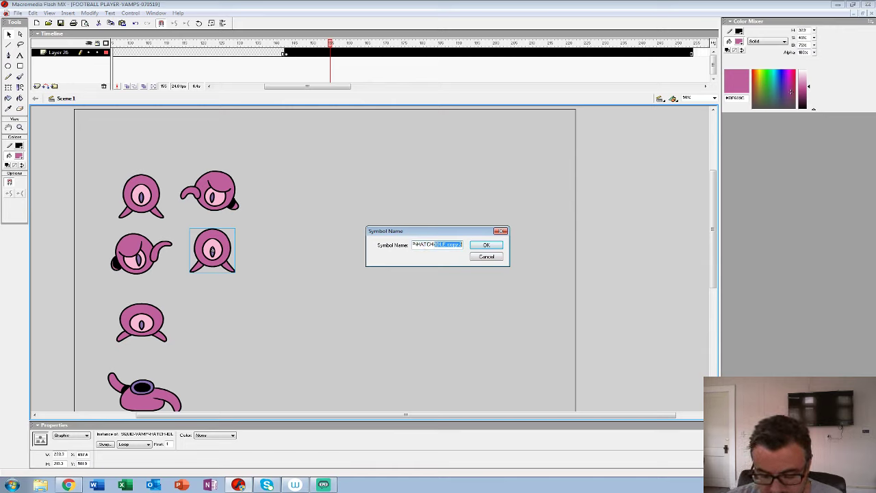
pyautogui.write('DAMAGE')
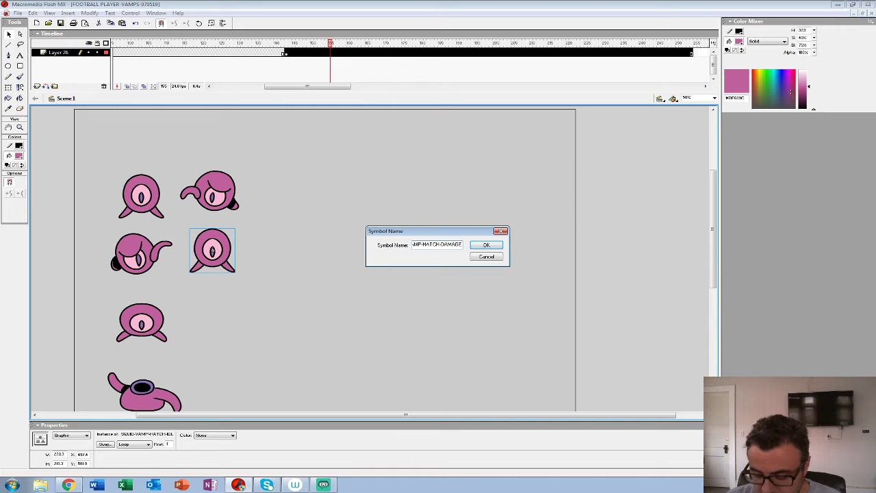
pyautogui.press('Return')
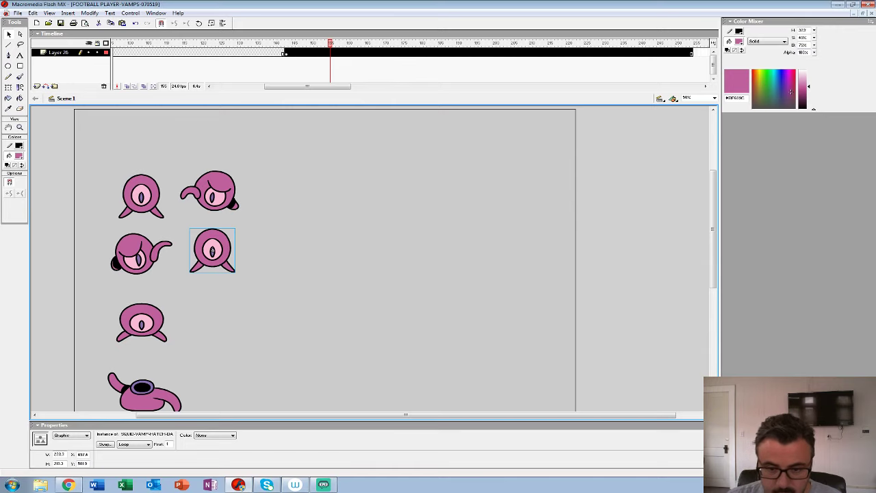
# - Open the SQUID-VAMP-HATCH-DAMAGE symbol for editing and insert a blank keyframe at frame 2 of Layer 1
pyautogui.rightClick(233, 245)
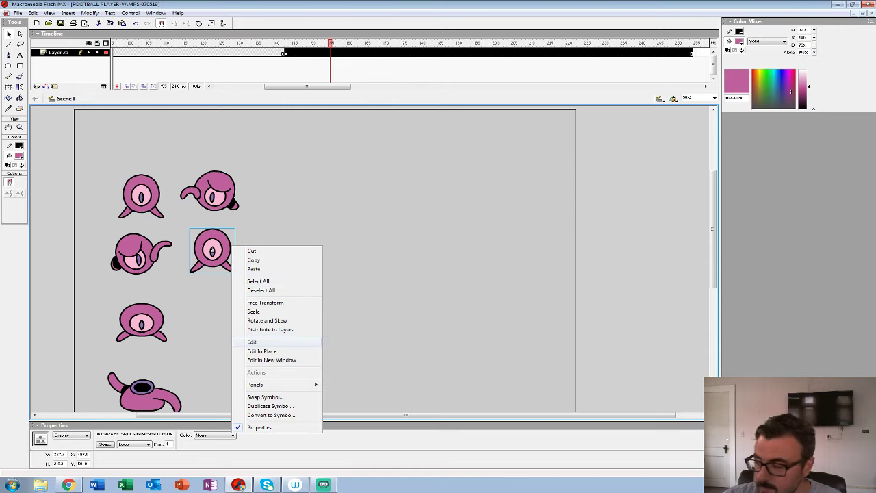
pyautogui.click(253, 342)
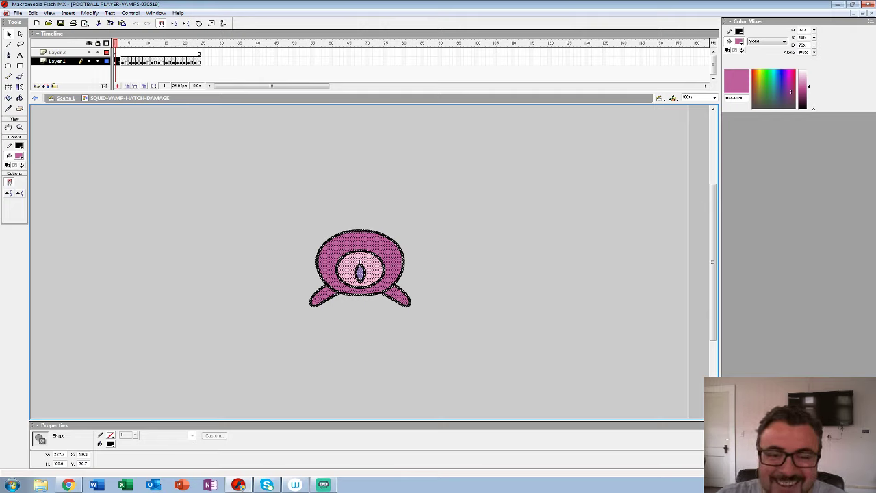
pyautogui.click(119, 62)
pyautogui.press('F7')
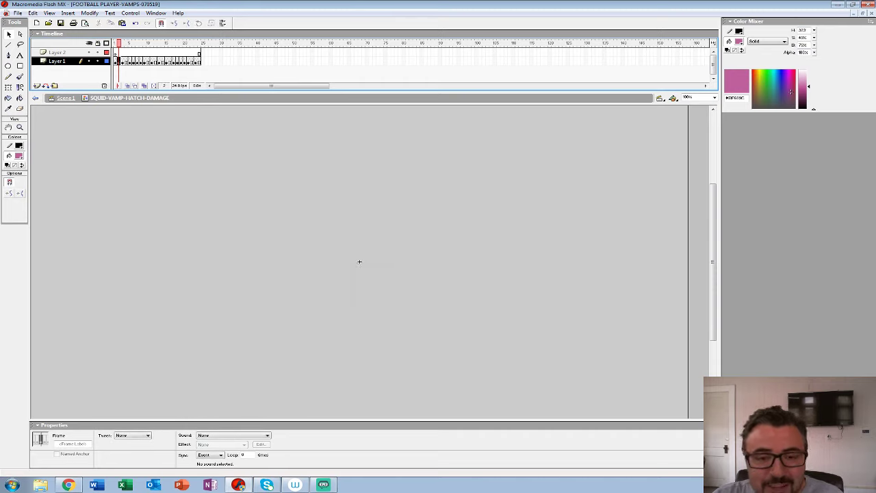
# - Turn on onion skinning limited to the previous frame and choose a very small size for the Brush tool
pyautogui.click(127, 85)
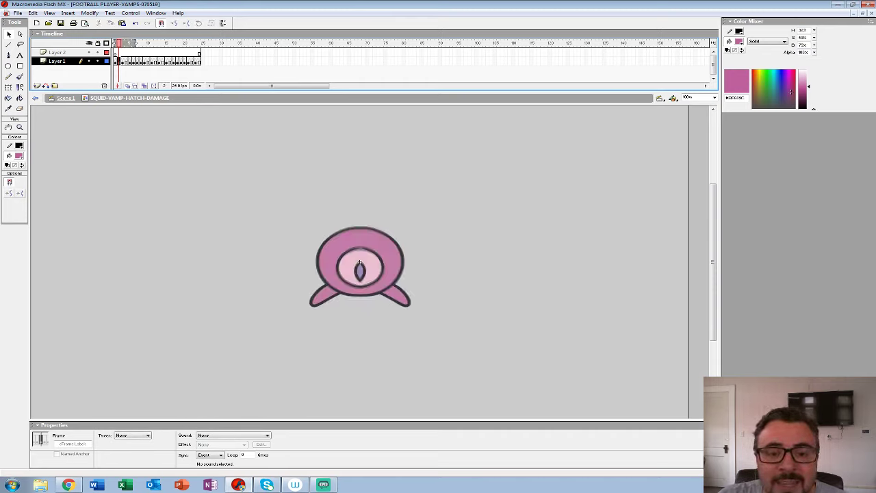
pyautogui.moveTo(135, 43); pyautogui.dragTo(121, 43)
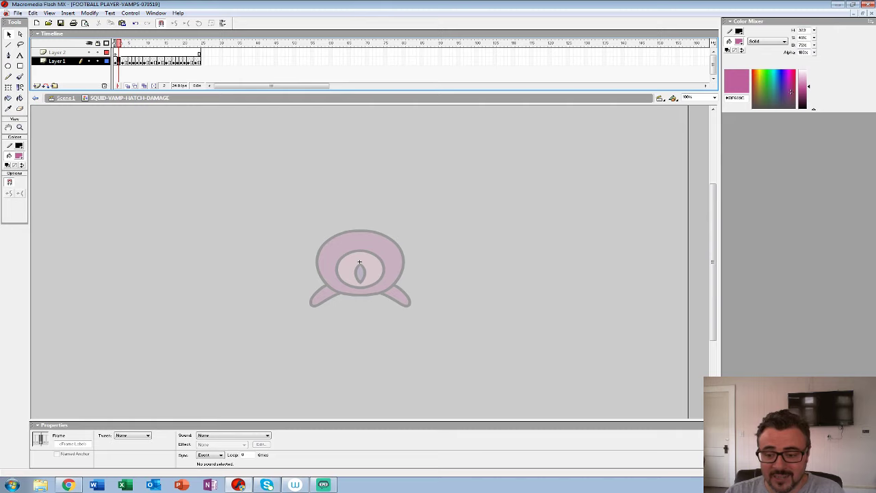
pyautogui.click(20, 77)
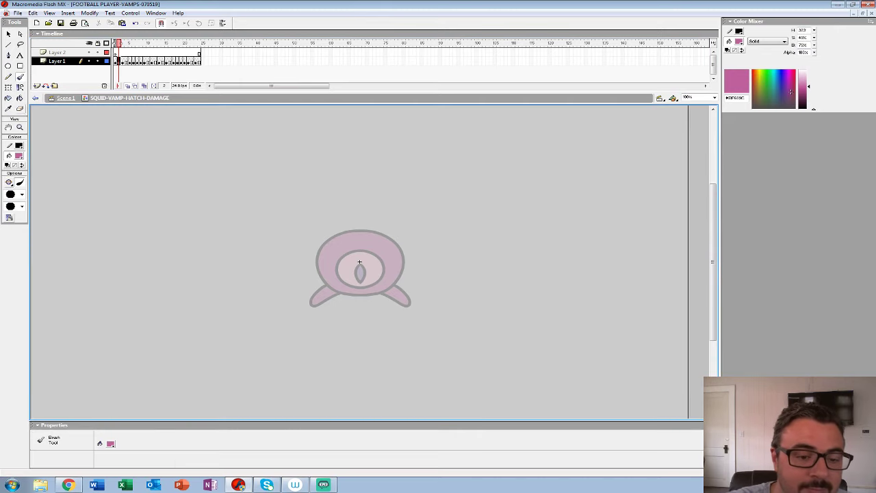
pyautogui.click(21, 194)
pyautogui.click(12, 227)
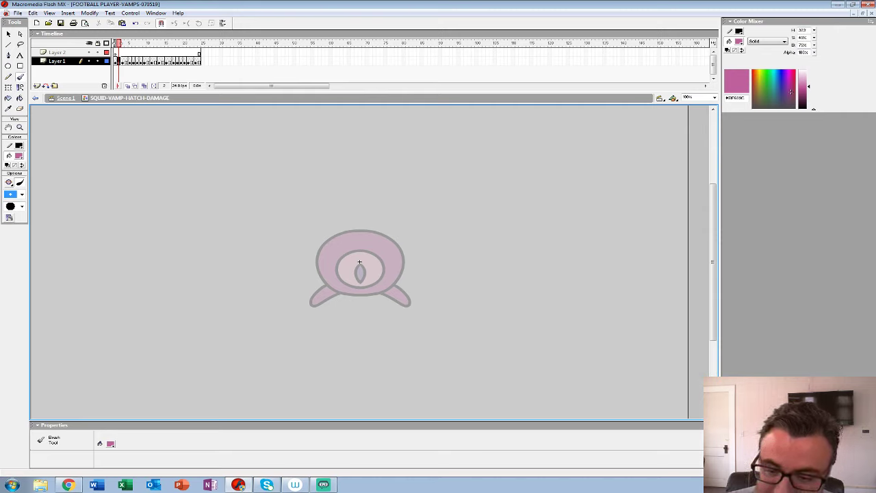
pyautogui.moveTo(330, 212); pyautogui.dragTo(330, 278)
pyautogui.hotkey('ctrl', 'z')
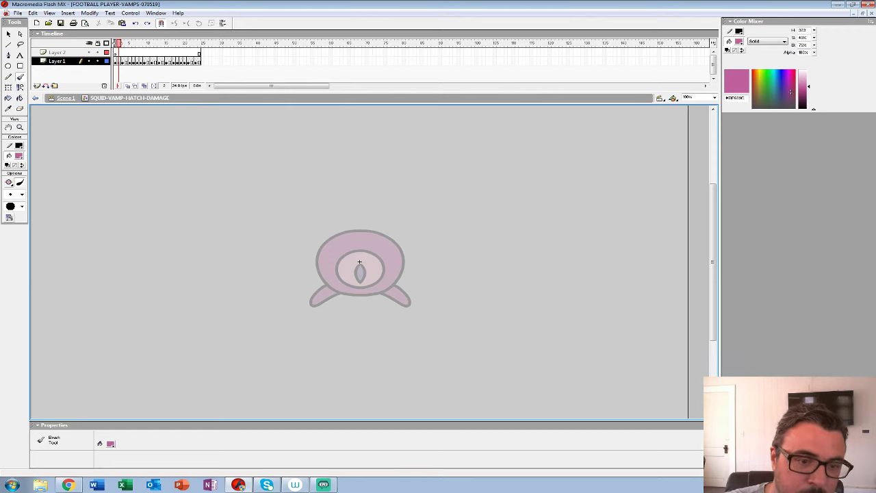
pyautogui.click(21, 194)
pyautogui.click(12, 215)
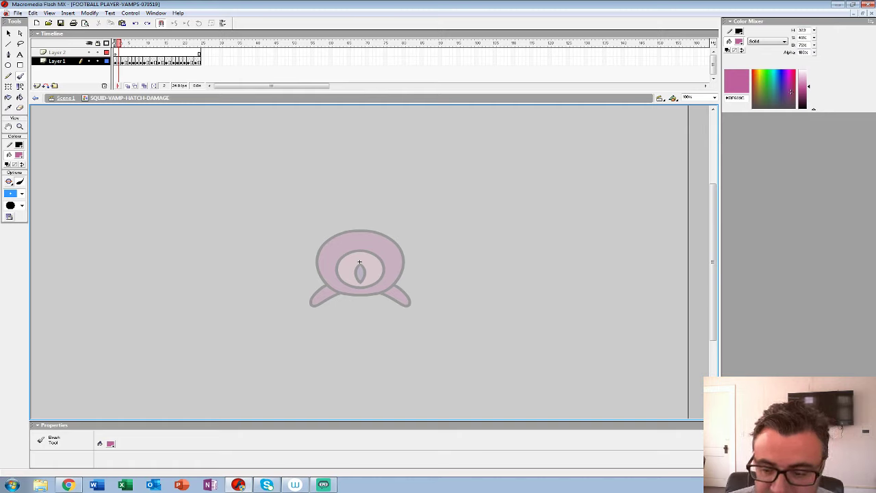
# - Sketch a wide, flattened squid body over the lower half of the onion-skinned pose, with an inner curve for the eye area
pyautogui.moveTo(289, 273)
pyautogui.mouseDown()
pyautogui.moveTo(334, 270)
pyautogui.moveTo(294, 266)
pyautogui.moveTo(358, 273)
pyautogui.moveTo(432, 258)
pyautogui.mouseUp()
pyautogui.hotkey('ctrl', 'z')
pyautogui.moveTo(290, 265)
pyautogui.mouseDown()
pyautogui.moveTo(291, 284)
pyautogui.moveTo(322, 300)
pyautogui.moveTo(370, 301)
pyautogui.moveTo(424, 287)
pyautogui.moveTo(434, 264)
pyautogui.moveTo(326, 268)
pyautogui.moveTo(293, 288)
pyautogui.moveTo(372, 301)
pyautogui.mouseUp()
pyautogui.moveTo(329, 285); pyautogui.dragTo(404, 278)
pyautogui.hotkey('ctrl', 'z')
pyautogui.hotkey('ctrl', 'z')
pyautogui.moveTo(327, 284); pyautogui.dragTo(400, 281)
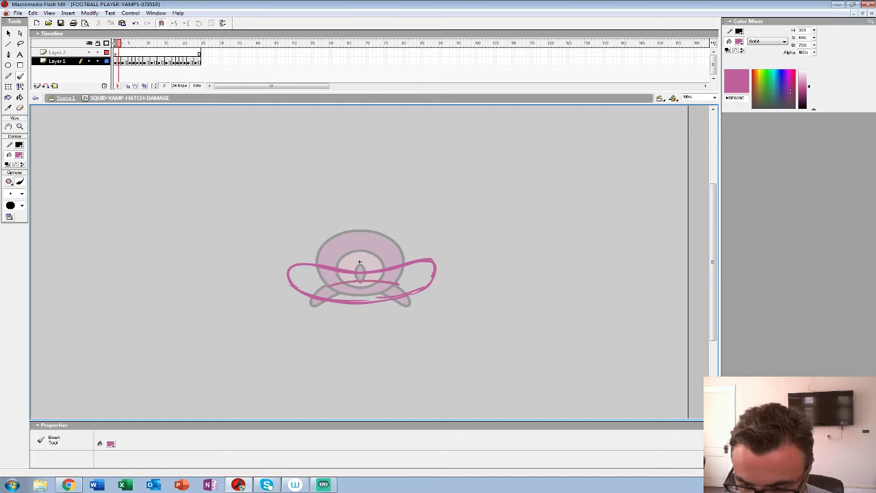
# - Sketch flat, outstretched tentacles on both sides of the squashed body and redraw the body's right and lower edge
pyautogui.moveTo(312, 299)
pyautogui.mouseDown()
pyautogui.moveTo(271, 303)
pyautogui.moveTo(325, 301)
pyautogui.mouseUp()
pyautogui.moveTo(410, 303); pyautogui.dragTo(444, 300)
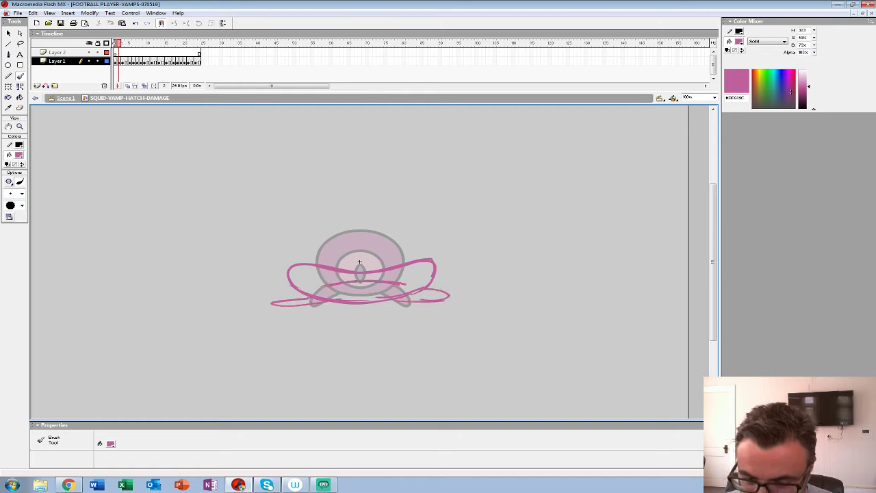
pyautogui.moveTo(433, 261)
pyautogui.mouseDown()
pyautogui.moveTo(375, 299)
pyautogui.moveTo(351, 301)
pyautogui.mouseUp()
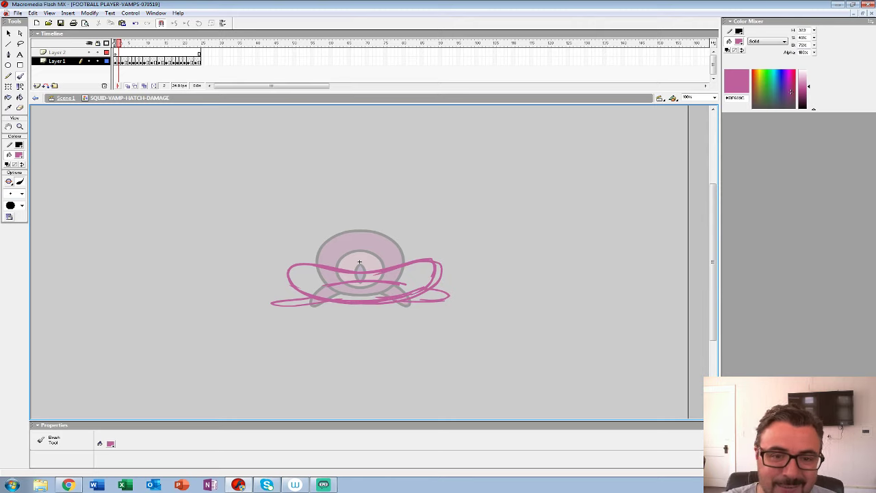
# - Nudge the whole frame 2 sketch down about 4 pixels and lengthen the right tentacle
pyautogui.click(118, 61)
pyautogui.press('Down')
pyautogui.press('Down')
pyautogui.press('Down')
pyautogui.press('Down')
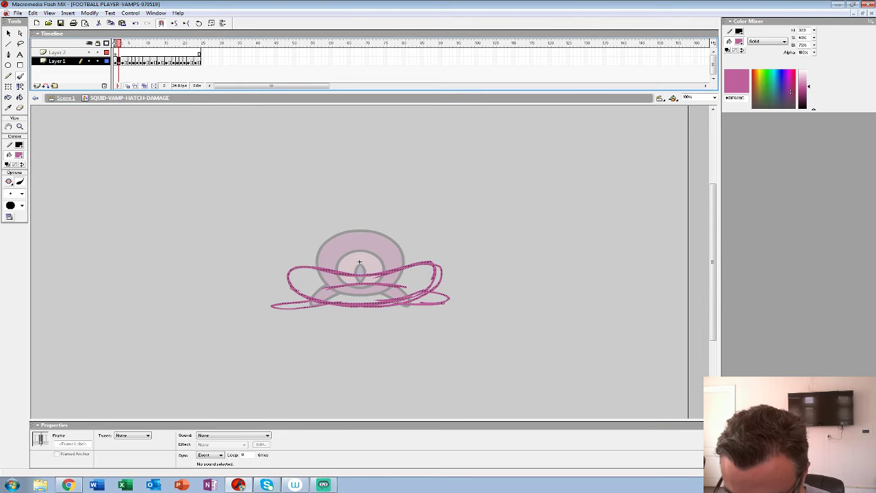
pyautogui.moveTo(441, 301); pyautogui.dragTo(460, 298)
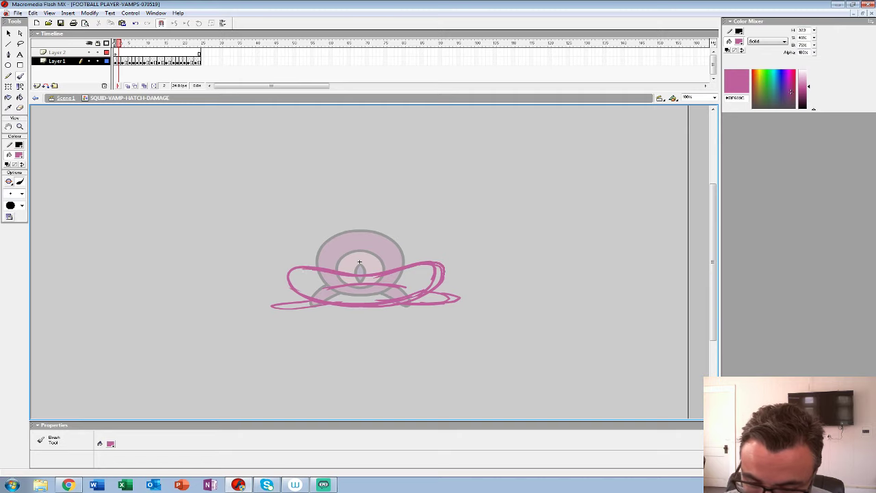
# - Extend the squashed pose at frame 2 by two frames
pyautogui.click(118, 61)
pyautogui.press('F5')
pyautogui.press('F5')
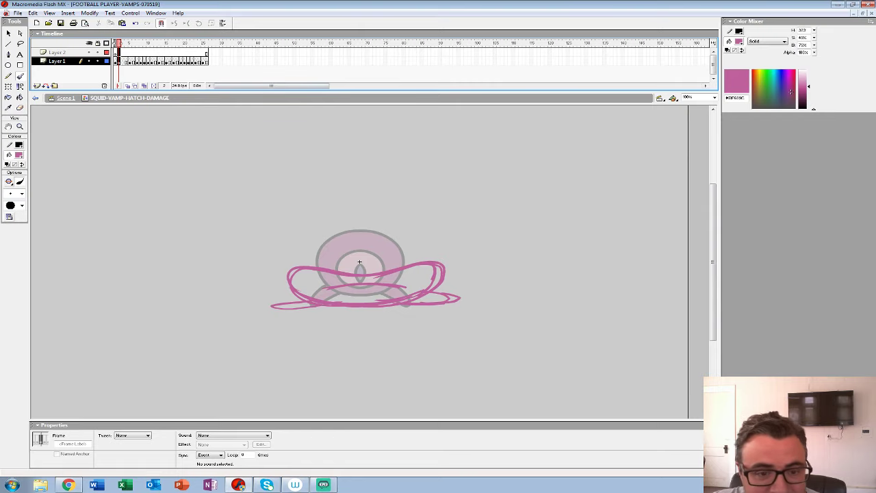
pyautogui.press('z')
pyautogui.click(358, 260)
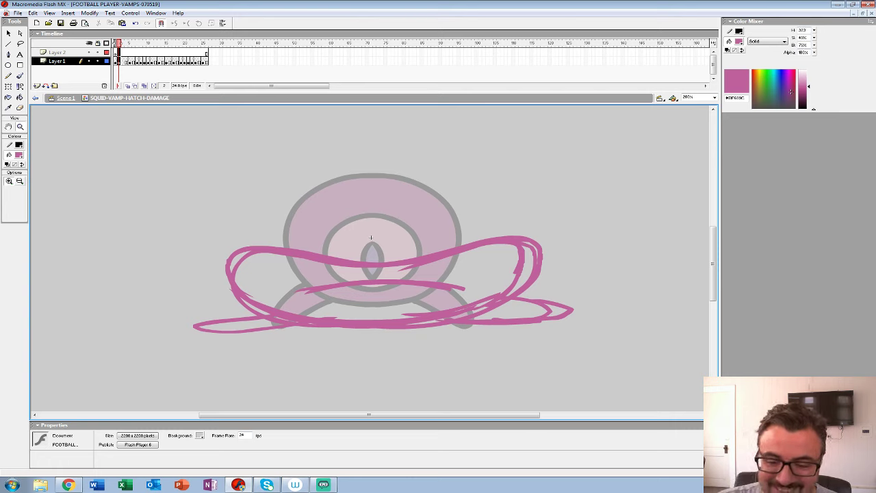
# - Skew the whole squashed sketch slightly, raising its left end and lowering its right end
pyautogui.hotkey('ctrl', 'a')
pyautogui.press('q')
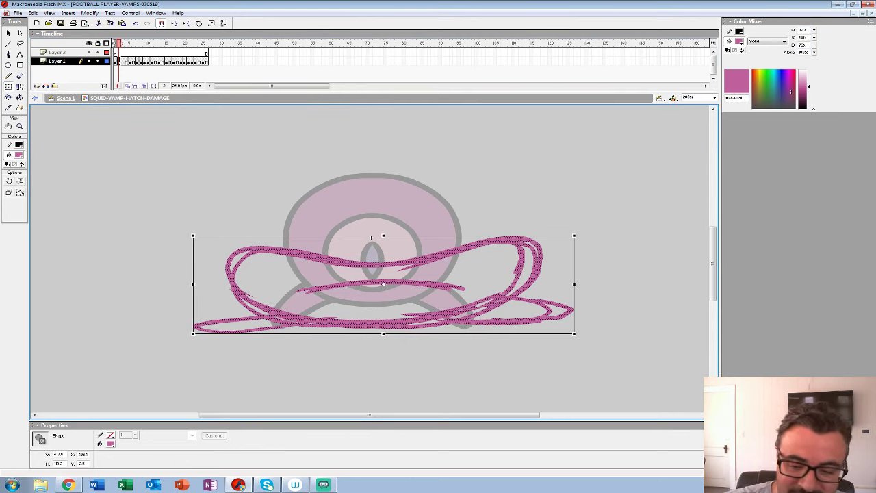
pyautogui.moveTo(193, 305); pyautogui.dragTo(193, 301)
pyautogui.moveTo(574, 308); pyautogui.dragTo(574, 310)
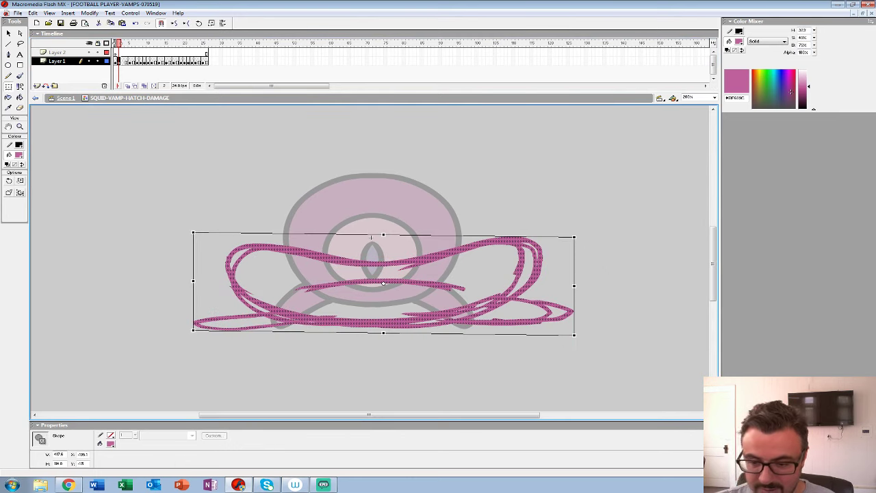
# - Sketch a wide, flattened eye with a V-shaped pupil inside the squashed body
pyautogui.press('b')
pyautogui.moveTo(291, 285)
pyautogui.mouseDown()
pyautogui.moveTo(420, 305)
pyautogui.moveTo(471, 299)
pyautogui.moveTo(445, 276)
pyautogui.mouseUp()
pyautogui.moveTo(356, 278)
pyautogui.mouseDown()
pyautogui.moveTo(315, 307)
pyautogui.moveTo(380, 284)
pyautogui.mouseUp()
pyautogui.moveTo(321, 299)
pyautogui.mouseDown()
pyautogui.moveTo(472, 284)
pyautogui.moveTo(301, 276)
pyautogui.moveTo(404, 304)
pyautogui.mouseUp()
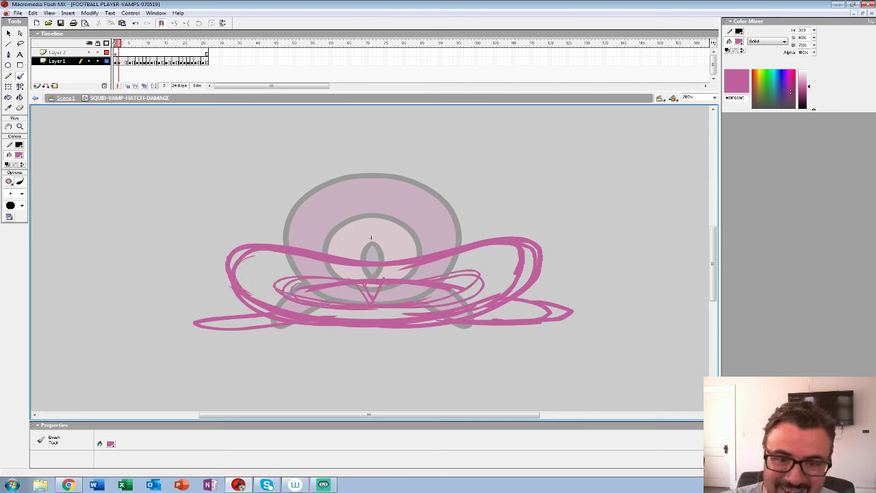
# - Add a keyframe at frame 3 with the squashed pose and recolour its sketch bright magenta
pyautogui.press('F6')
pyautogui.click(122, 62)
pyautogui.click(19, 156)
pyautogui.click(12, 221)
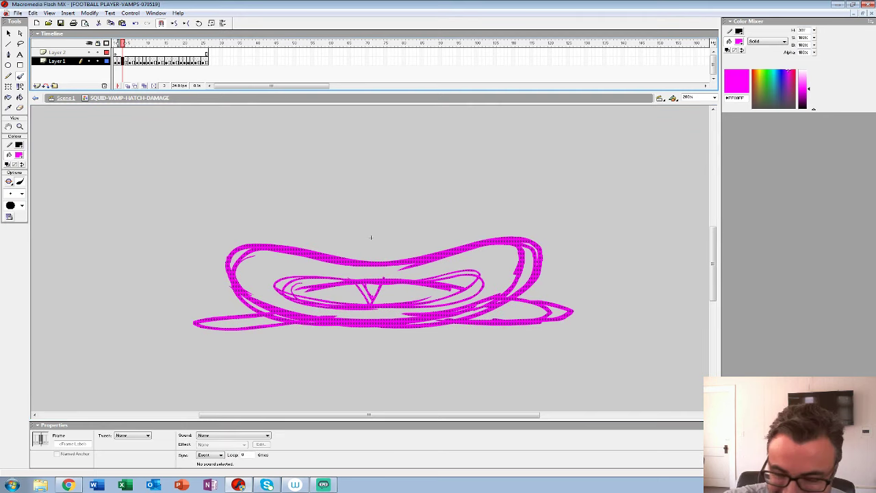
# - Set the fill colour to black for the Brush tool and return to the first frame
pyautogui.press('F7')
pyautogui.click(19, 155)
pyautogui.click(9, 177)
pyautogui.click(20, 76)
pyautogui.press(',')
pyautogui.press(',')
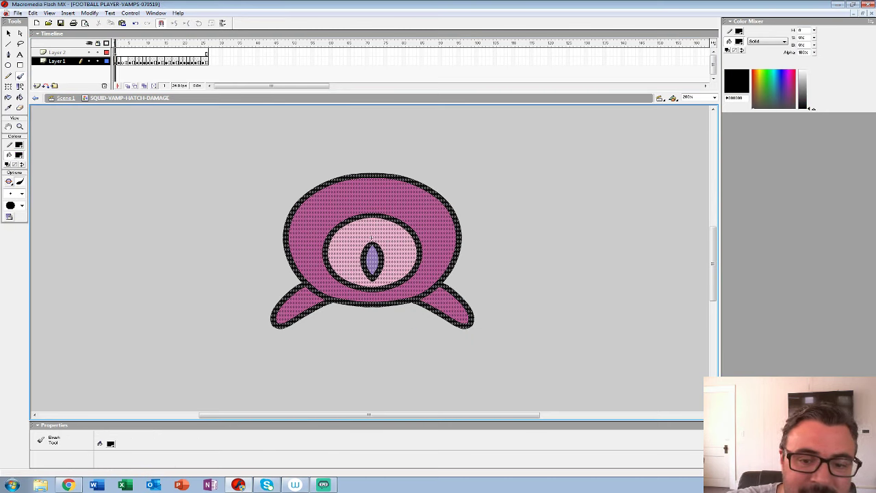
# - Hold the magenta squashed sketch from a keyframe at about frame 12 and clear the drawing from frame 2
pyautogui.click(116, 61)
pyautogui.press('.')
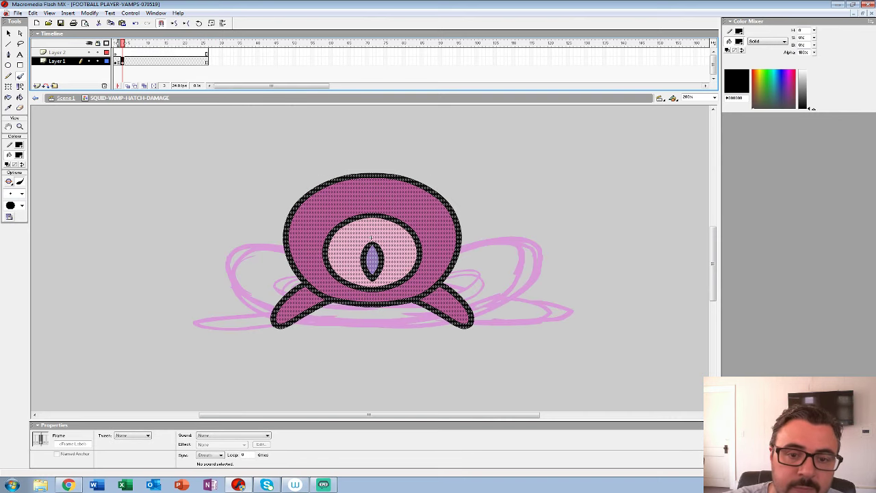
pyautogui.press('.')
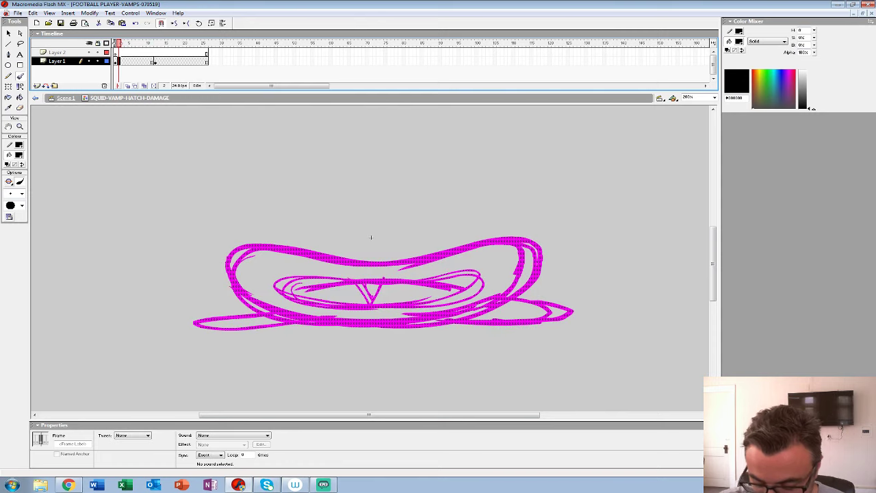
pyautogui.press('Delete')
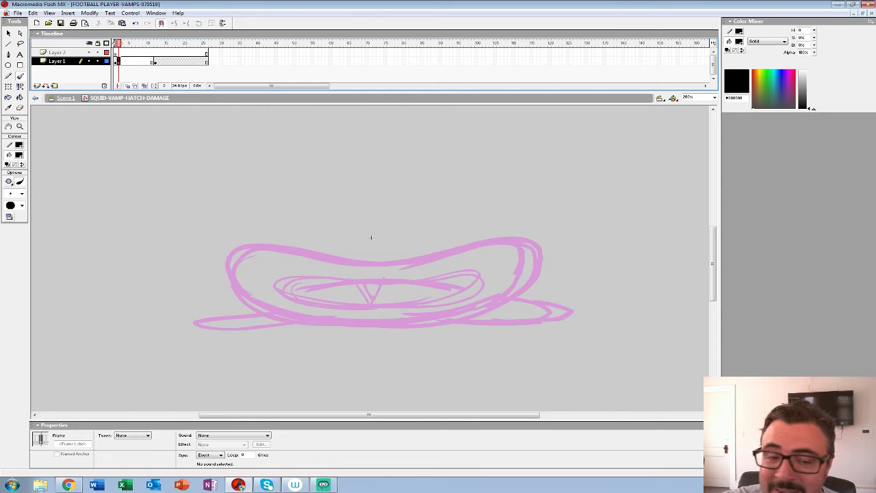
# - Set the zoom to 400% and choose the second-largest brush size for inking
pyautogui.press('Tab')
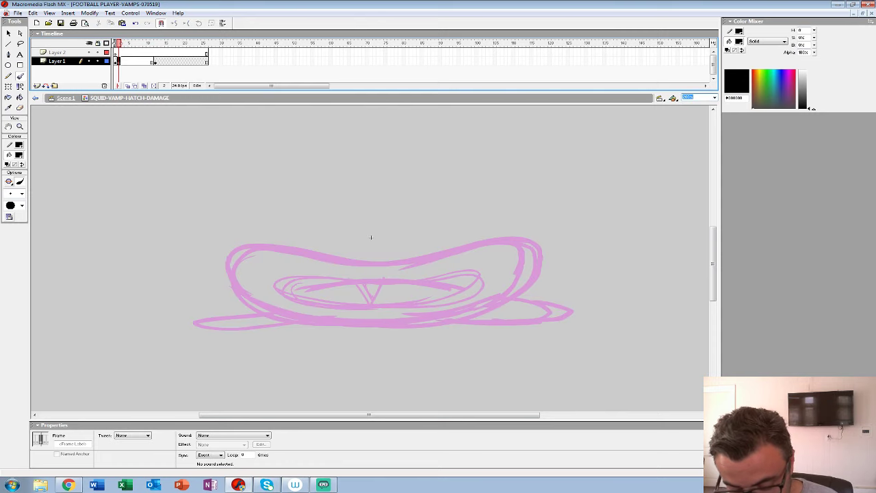
pyautogui.write('400')
pyautogui.press('Return')
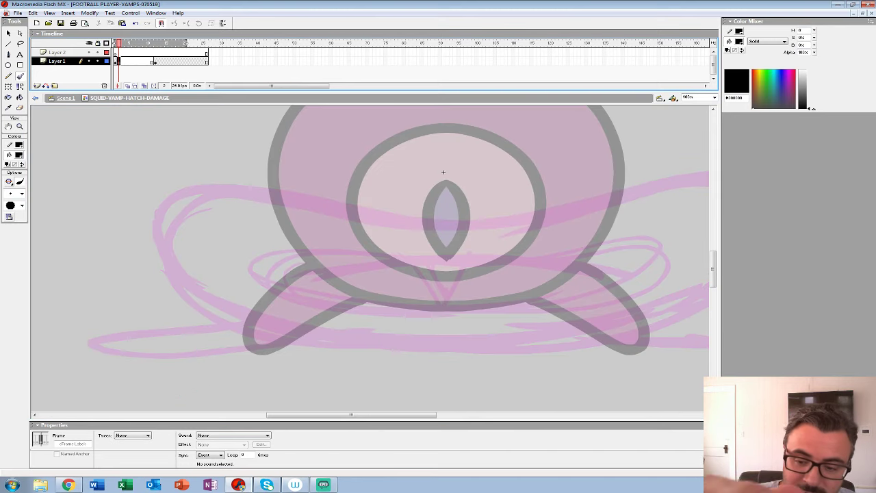
pyautogui.press('b')
pyautogui.click(21, 194)
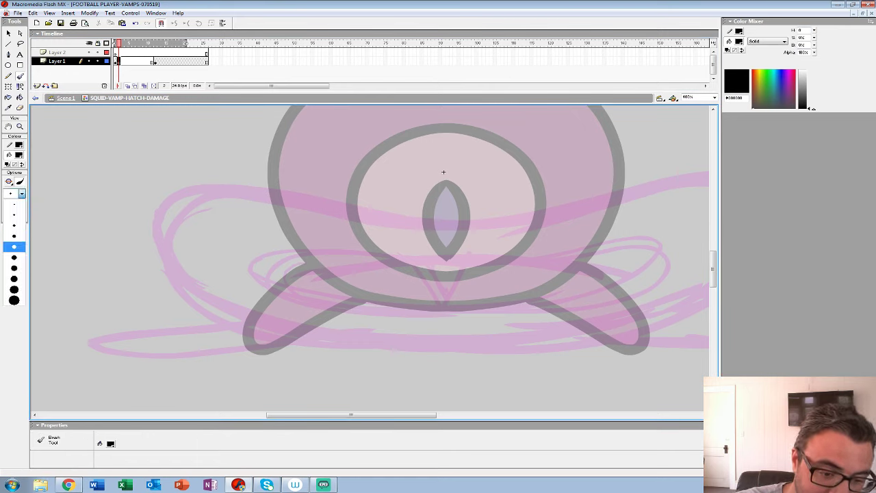
pyautogui.click(13, 289)
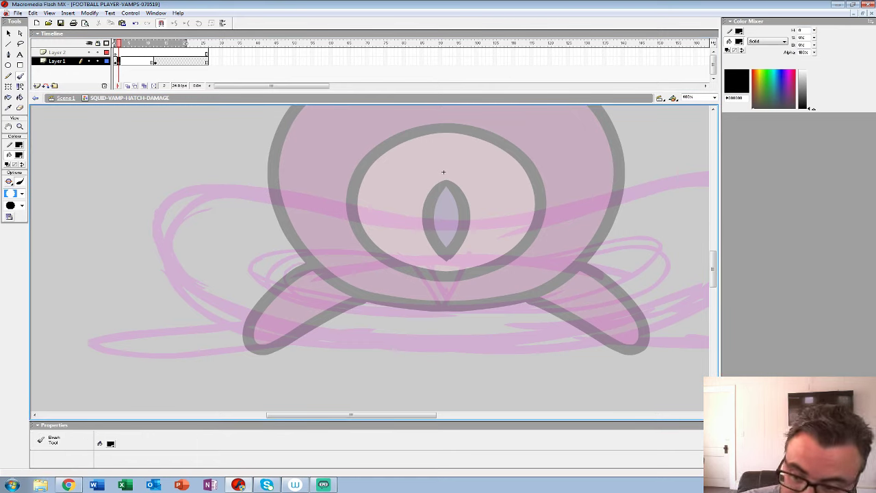
pyautogui.moveTo(167, 213)
pyautogui.mouseDown()
pyautogui.moveTo(156, 250)
pyautogui.moveTo(168, 279)
pyautogui.moveTo(170, 203)
pyautogui.moveTo(156, 228)
pyautogui.moveTo(157, 257)
pyautogui.moveTo(181, 287)
pyautogui.moveTo(261, 328)
pyautogui.moveTo(316, 340)
pyautogui.mouseUp()
pyautogui.hotkey('ctrl', 'z')
pyautogui.hotkey('ctrl', 'z')
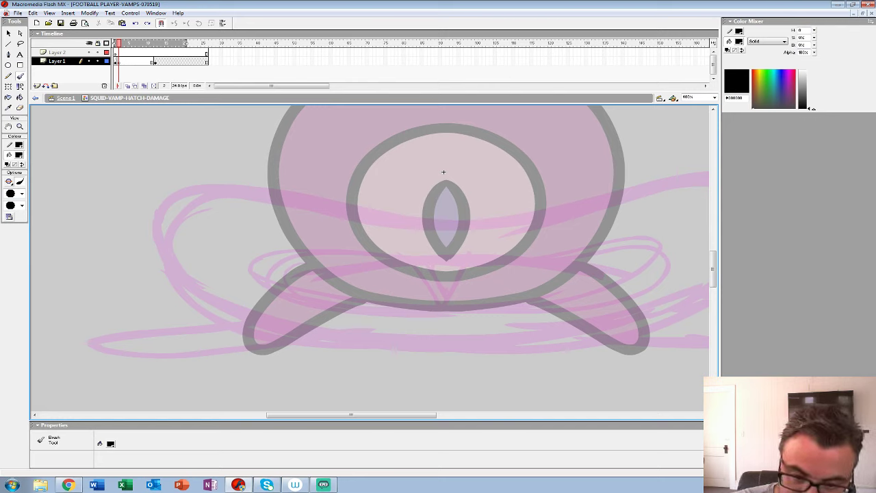
# - Ink the wide, curved outline of the squashed body in black over the magenta sketch on frame 2
pyautogui.moveTo(179, 193)
pyautogui.mouseDown()
pyautogui.moveTo(158, 246)
pyautogui.moveTo(187, 286)
pyautogui.moveTo(184, 193)
pyautogui.moveTo(152, 227)
pyautogui.moveTo(163, 265)
pyautogui.moveTo(202, 299)
pyautogui.moveTo(264, 324)
pyautogui.moveTo(403, 345)
pyautogui.moveTo(230, 357)
pyautogui.moveTo(358, 348)
pyautogui.mouseUp()
pyautogui.hotkey('ctrl', 'z')
pyautogui.hotkey('ctrl', 'z')
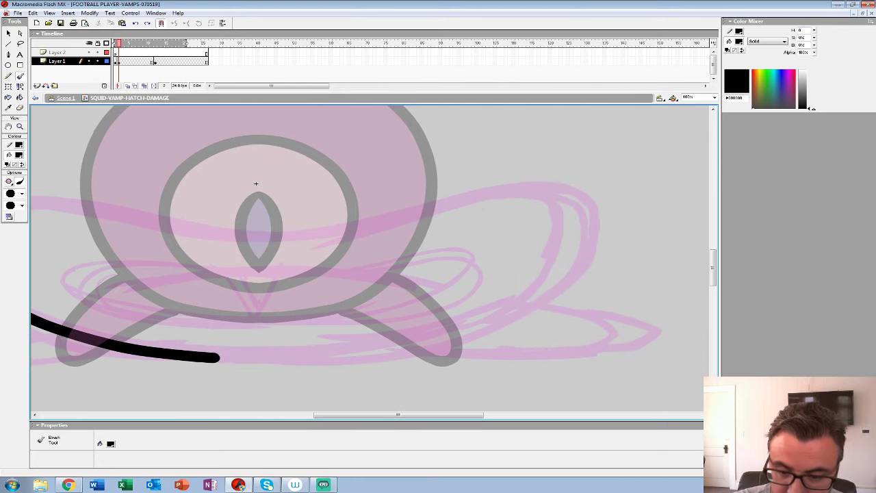
pyautogui.moveTo(219, 357)
pyautogui.mouseDown()
pyautogui.moveTo(347, 352)
pyautogui.moveTo(226, 358)
pyautogui.moveTo(312, 358)
pyautogui.moveTo(418, 342)
pyautogui.moveTo(534, 304)
pyautogui.moveTo(569, 282)
pyautogui.moveTo(593, 229)
pyautogui.moveTo(580, 199)
pyautogui.moveTo(547, 184)
pyautogui.moveTo(487, 188)
pyautogui.moveTo(639, 207)
pyautogui.moveTo(519, 243)
pyautogui.moveTo(434, 254)
pyautogui.moveTo(333, 245)
pyautogui.moveTo(234, 221)
pyautogui.moveTo(140, 221)
pyautogui.mouseUp()
pyautogui.hotkey('ctrl', 'z')
pyautogui.moveTo(410, 198)
pyautogui.mouseDown()
pyautogui.moveTo(248, 144)
pyautogui.moveTo(403, 149)
pyautogui.mouseUp()
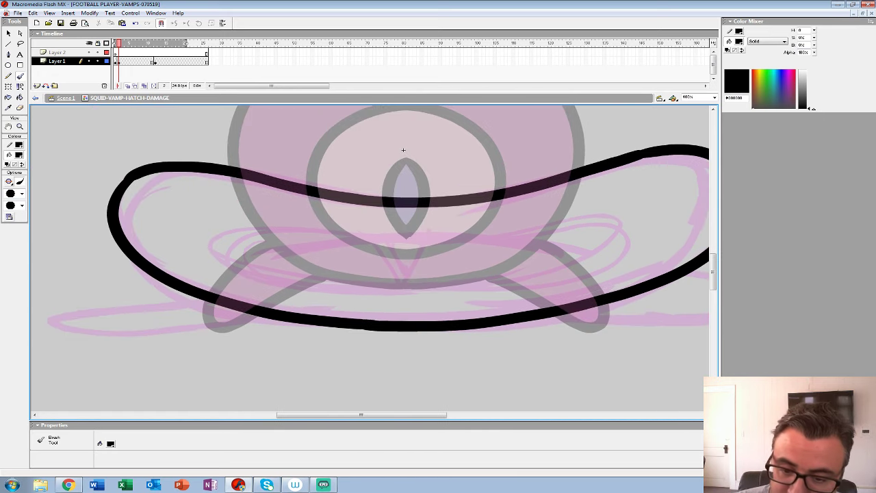
# - Ink the flattened eye outline and its V-shaped pupil inside the squashed body
pyautogui.moveTo(220, 234)
pyautogui.mouseDown()
pyautogui.moveTo(220, 257)
pyautogui.moveTo(261, 277)
pyautogui.moveTo(422, 291)
pyautogui.moveTo(578, 272)
pyautogui.moveTo(626, 247)
pyautogui.moveTo(630, 226)
pyautogui.moveTo(603, 215)
pyautogui.moveTo(460, 238)
pyautogui.moveTo(247, 228)
pyautogui.moveTo(213, 236)
pyautogui.mouseUp()
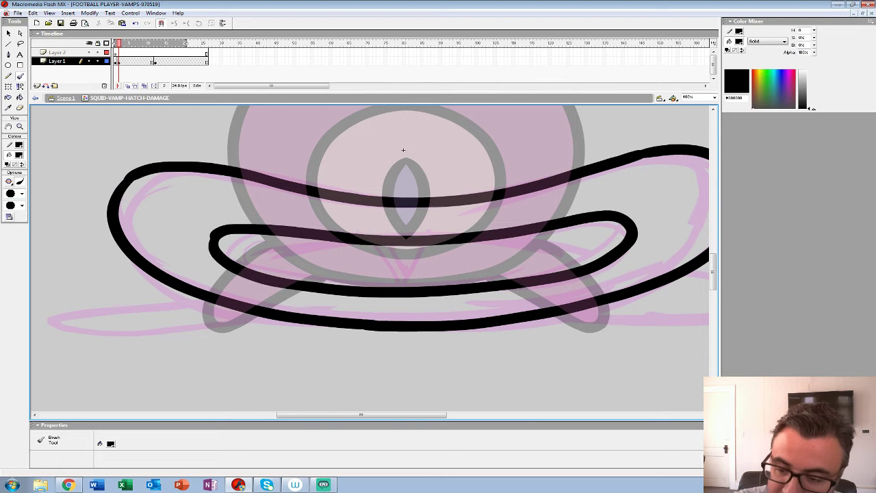
pyautogui.moveTo(377, 243)
pyautogui.mouseDown()
pyautogui.moveTo(391, 261)
pyautogui.moveTo(430, 243)
pyautogui.moveTo(555, 215)
pyautogui.mouseUp()
pyautogui.moveTo(528, 122); pyautogui.dragTo(573, 112)
# - Ink the flat, outstretched tentacles on both sides of the squashed body
pyautogui.moveTo(217, 286)
pyautogui.mouseDown()
pyautogui.moveTo(372, 298)
pyautogui.moveTo(473, 283)
pyautogui.mouseUp()
pyautogui.moveTo(218, 285)
pyautogui.mouseDown()
pyautogui.moveTo(228, 269)
pyautogui.moveTo(366, 258)
pyautogui.mouseUp()
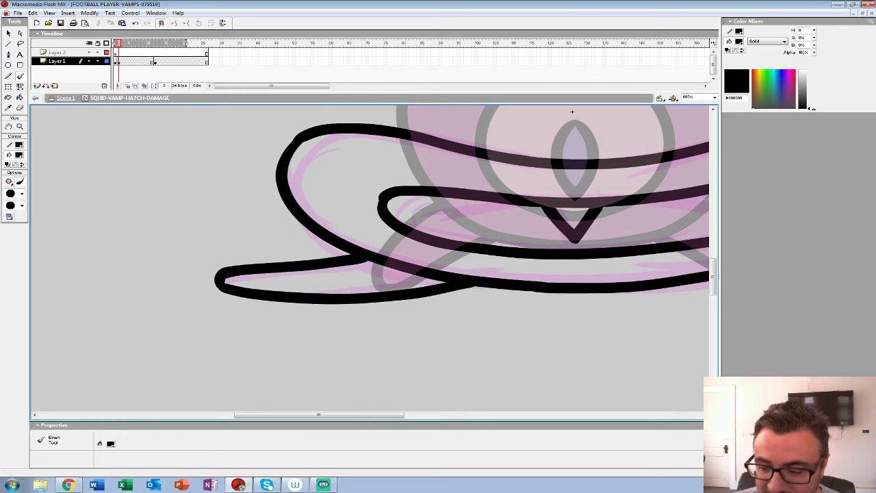
pyautogui.moveTo(572, 112); pyautogui.dragTo(88, 96)
pyautogui.moveTo(209, 270)
pyautogui.mouseDown()
pyautogui.moveTo(441, 263)
pyautogui.moveTo(510, 247)
pyautogui.moveTo(492, 225)
pyautogui.moveTo(377, 219)
pyautogui.mouseUp()
pyautogui.moveTo(97, 108)
pyautogui.mouseDown()
pyautogui.moveTo(387, 113)
pyautogui.moveTo(373, 136)
pyautogui.mouseUp()
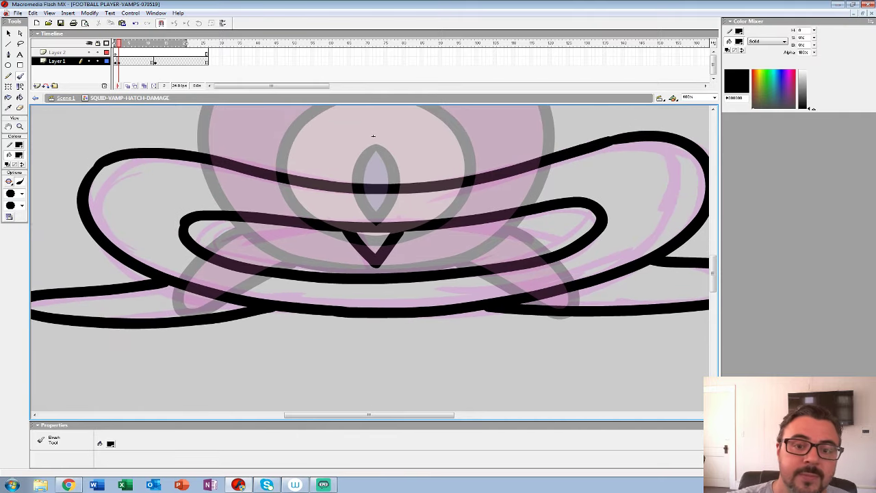
# - Replace the magenta sketch at about frame 12 with the inked squashed pose and empty frame 2 for a new drawing
pyautogui.click(119, 61)
pyautogui.press('z')
pyautogui.hotkey('ctrl', '-')
pyautogui.hotkey('ctrl', '-')
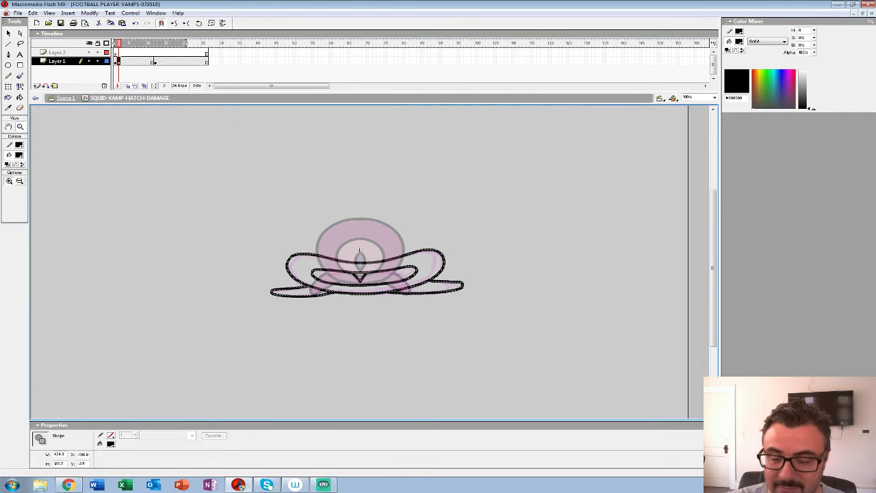
pyautogui.click(119, 61)
pyautogui.click(387, 261)
pyautogui.press('.')
pyautogui.press('.')
pyautogui.press('.')
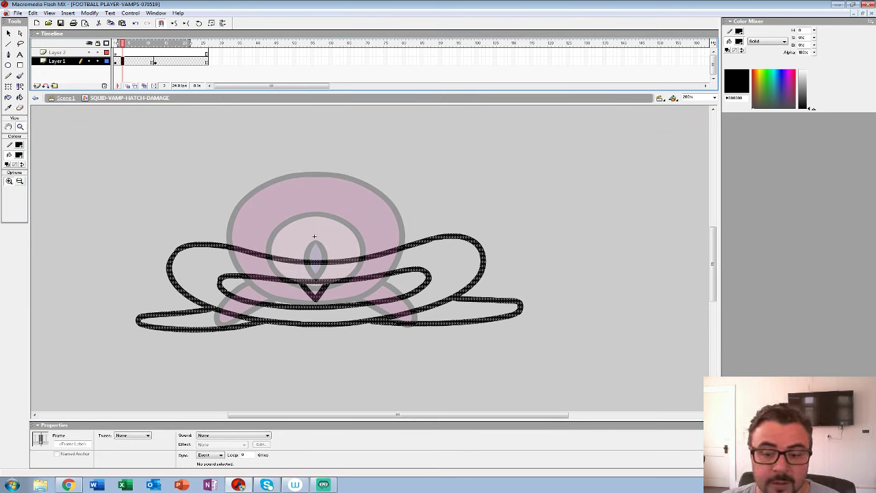
pyautogui.press(',')
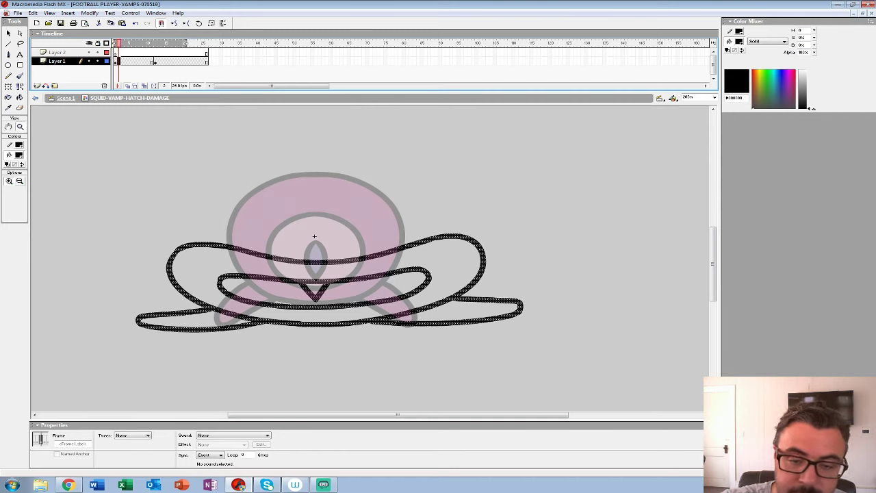
pyautogui.press('Delete')
pyautogui.press('b')
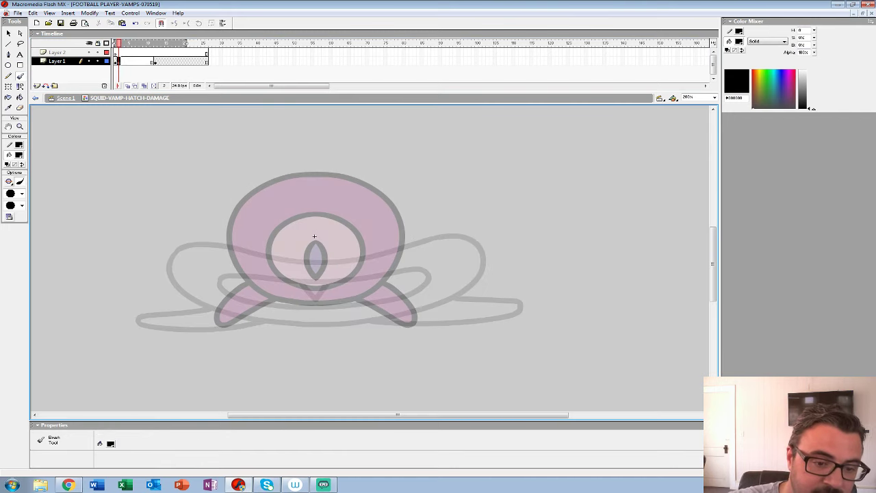
# - Sketch a low, flat-bottomed dome body with short tentacles at both ends on frame 2 using the smallest brush
pyautogui.click(21, 194)
pyautogui.click(13, 200)
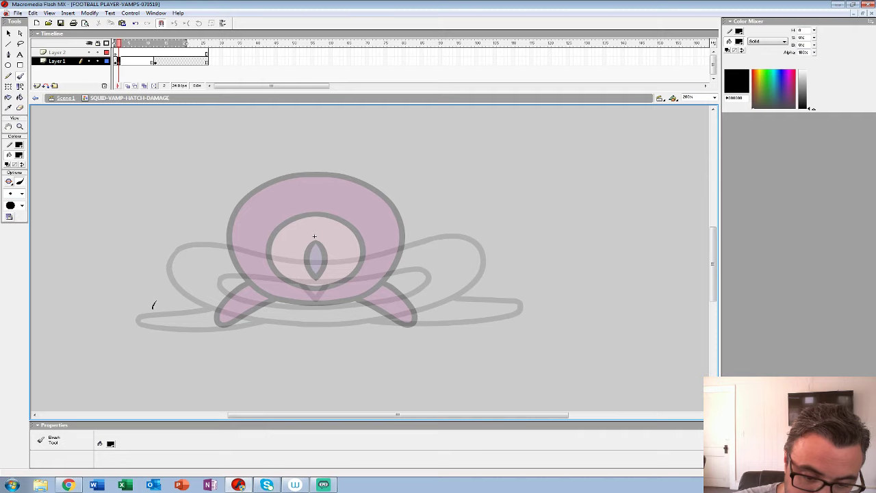
pyautogui.moveTo(140, 317); pyautogui.dragTo(196, 290)
pyautogui.hotkey('ctrl', 'z')
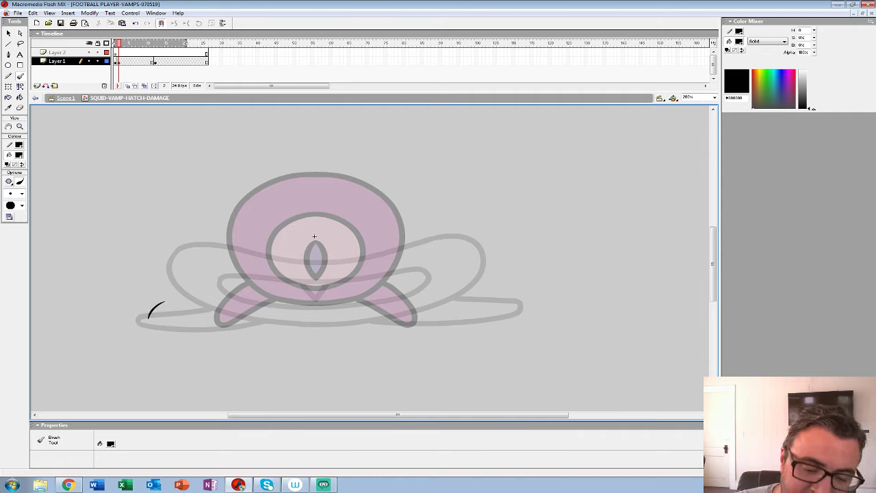
pyautogui.moveTo(156, 302)
pyautogui.mouseDown()
pyautogui.moveTo(162, 327)
pyautogui.moveTo(472, 328)
pyautogui.moveTo(190, 292)
pyautogui.moveTo(331, 273)
pyautogui.moveTo(396, 278)
pyautogui.moveTo(452, 286)
pyautogui.moveTo(495, 306)
pyautogui.moveTo(474, 328)
pyautogui.mouseUp()
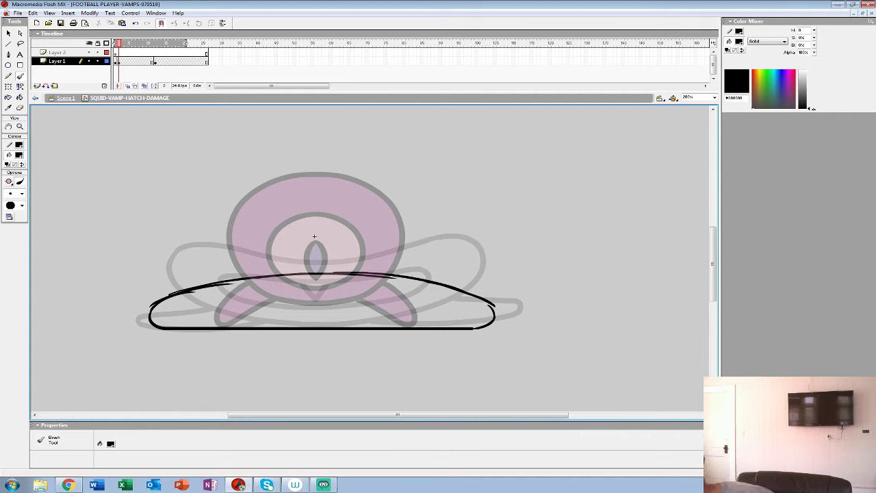
pyautogui.moveTo(471, 327)
pyautogui.mouseDown()
pyautogui.moveTo(497, 312)
pyautogui.moveTo(487, 298)
pyautogui.moveTo(339, 273)
pyautogui.mouseUp()
pyautogui.moveTo(152, 306)
pyautogui.mouseDown()
pyautogui.moveTo(155, 325)
pyautogui.moveTo(129, 329)
pyautogui.moveTo(148, 315)
pyautogui.moveTo(151, 328)
pyautogui.mouseUp()
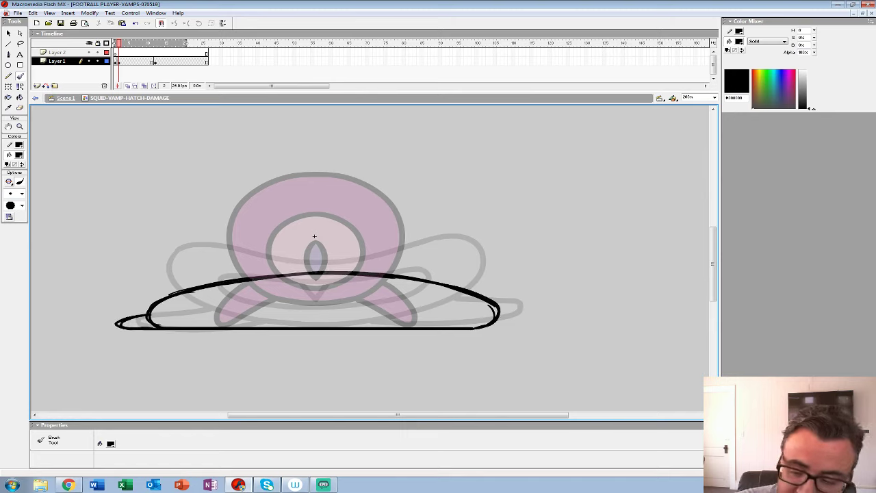
pyautogui.moveTo(479, 327)
pyautogui.mouseDown()
pyautogui.moveTo(531, 328)
pyautogui.moveTo(498, 314)
pyautogui.mouseUp()
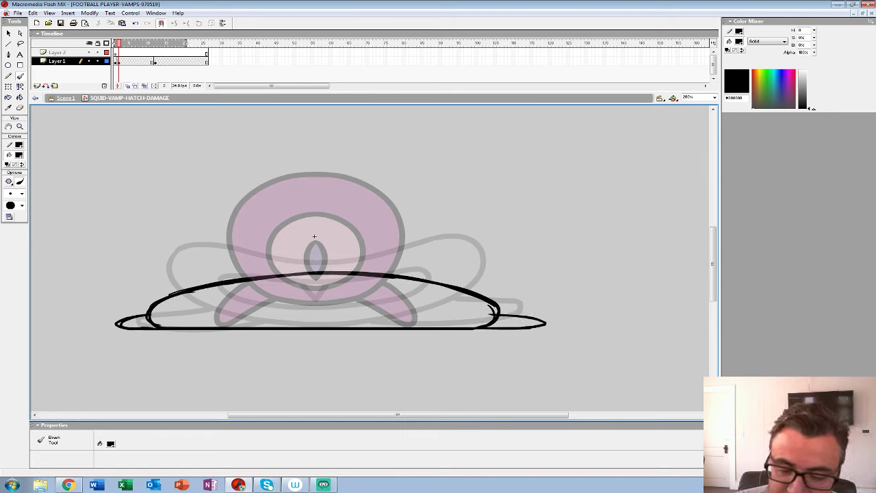
# - Sketch a flat-bottomed eye with two upright pupil lines inside the dome and reinforce the body's top and right edge
pyautogui.moveTo(209, 314)
pyautogui.mouseDown()
pyautogui.moveTo(457, 319)
pyautogui.moveTo(410, 302)
pyautogui.moveTo(218, 303)
pyautogui.mouseUp()
pyautogui.hotkey('ctrl', 'z')
pyautogui.moveTo(442, 319)
pyautogui.mouseDown()
pyautogui.moveTo(388, 300)
pyautogui.moveTo(205, 306)
pyautogui.moveTo(277, 319)
pyautogui.moveTo(441, 319)
pyautogui.mouseUp()
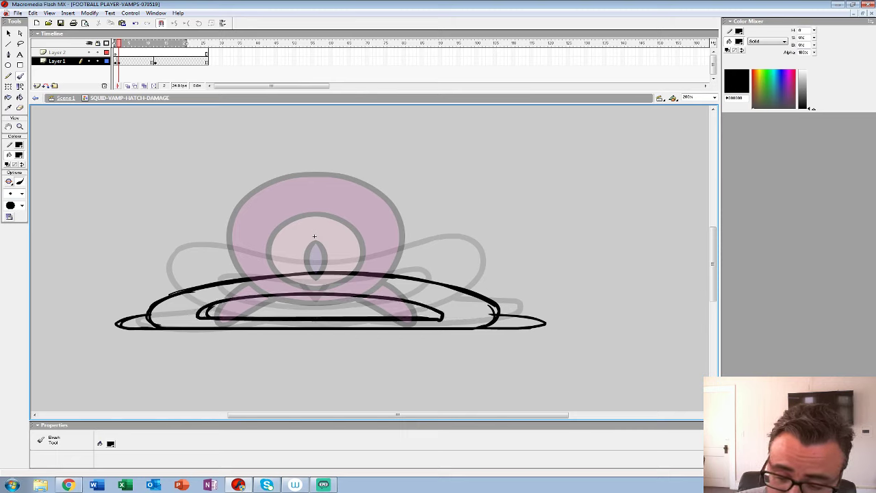
pyautogui.moveTo(302, 296)
pyautogui.mouseDown()
pyautogui.moveTo(303, 320)
pyautogui.moveTo(331, 317)
pyautogui.mouseUp()
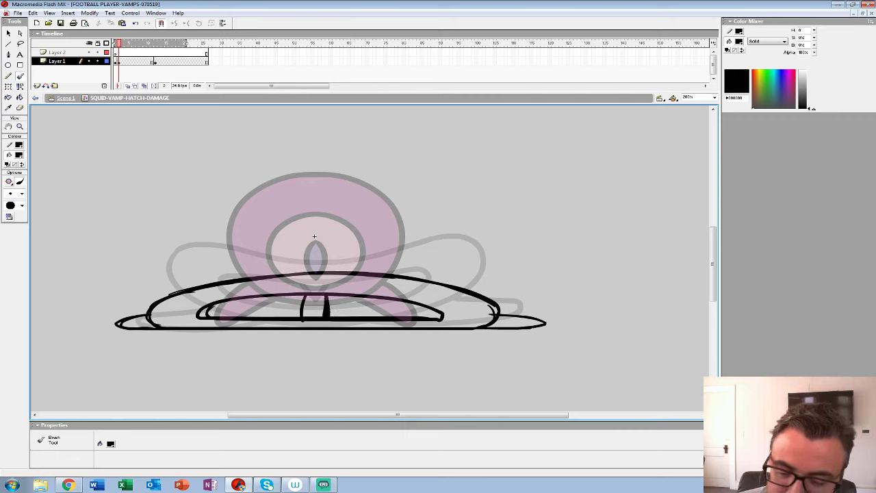
pyautogui.moveTo(247, 281); pyautogui.dragTo(334, 278)
pyautogui.moveTo(480, 304); pyautogui.dragTo(490, 321)
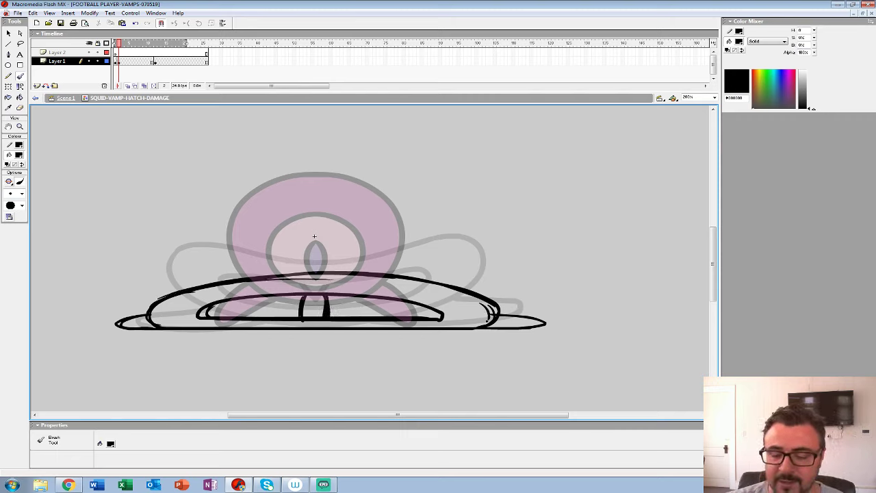
# - Add an empty keyframe at frame 3 and choose the second-largest brush size for inking over the dome sketch
pyautogui.press('F6')
pyautogui.press('Delete')
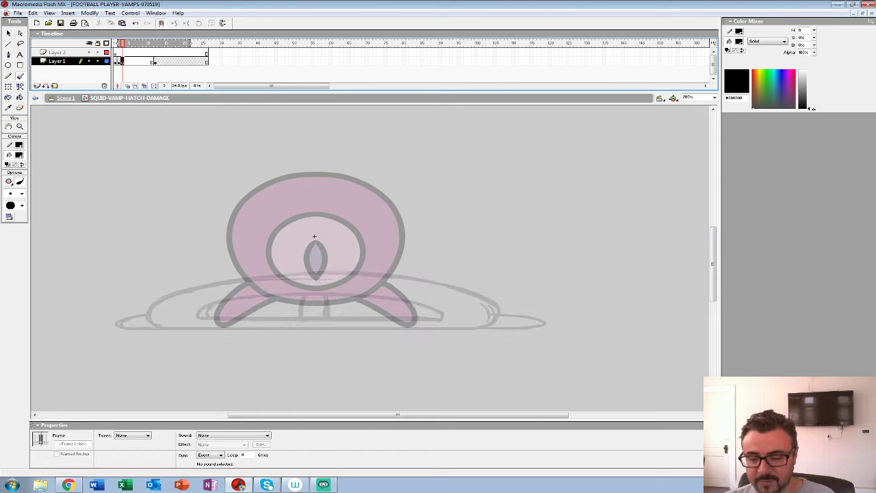
pyautogui.hotkey('ctrl', 'space')
pyautogui.click(314, 236)
pyautogui.moveTo(314, 236); pyautogui.dragTo(532, 130)
pyautogui.click(21, 193)
pyautogui.click(11, 290)
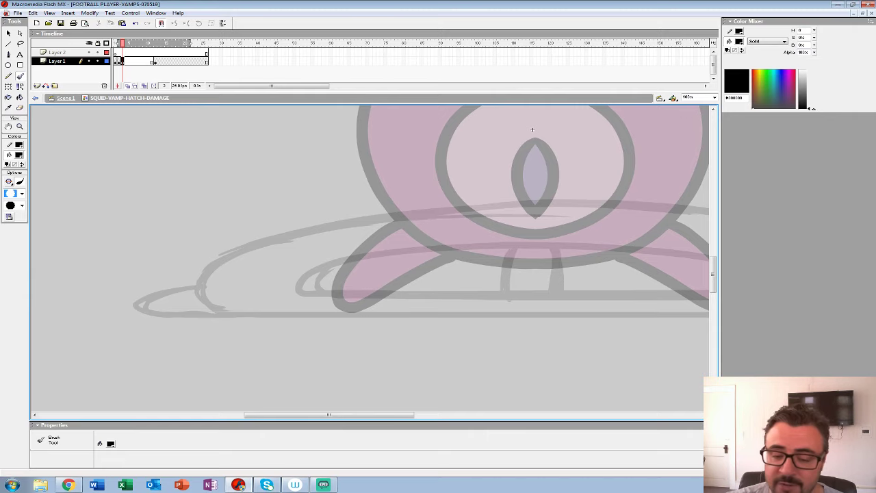
# - Ink the flat base line, the dome-shaped body outline and the right tentacle in black on frame 3
pyautogui.moveTo(139, 312)
pyautogui.mouseDown()
pyautogui.moveTo(581, 312)
pyautogui.moveTo(256, 303)
pyautogui.moveTo(667, 303)
pyautogui.moveTo(527, 309)
pyautogui.moveTo(657, 331)
pyautogui.moveTo(683, 326)
pyautogui.mouseUp()
pyautogui.press('space')
pyautogui.press('space')
pyautogui.moveTo(577, 321)
pyautogui.mouseDown()
pyautogui.moveTo(597, 300)
pyautogui.moveTo(590, 283)
pyautogui.moveTo(533, 257)
pyautogui.moveTo(399, 227)
pyautogui.moveTo(229, 212)
pyautogui.mouseUp()
pyautogui.moveTo(228, 212); pyautogui.dragTo(278, 207)
pyautogui.moveTo(273, 140); pyautogui.dragTo(540, 122)
pyautogui.moveTo(587, 191)
pyautogui.mouseDown()
pyautogui.moveTo(467, 192)
pyautogui.moveTo(315, 213)
pyautogui.moveTo(233, 247)
pyautogui.moveTo(209, 274)
pyautogui.moveTo(218, 299)
pyautogui.mouseUp()
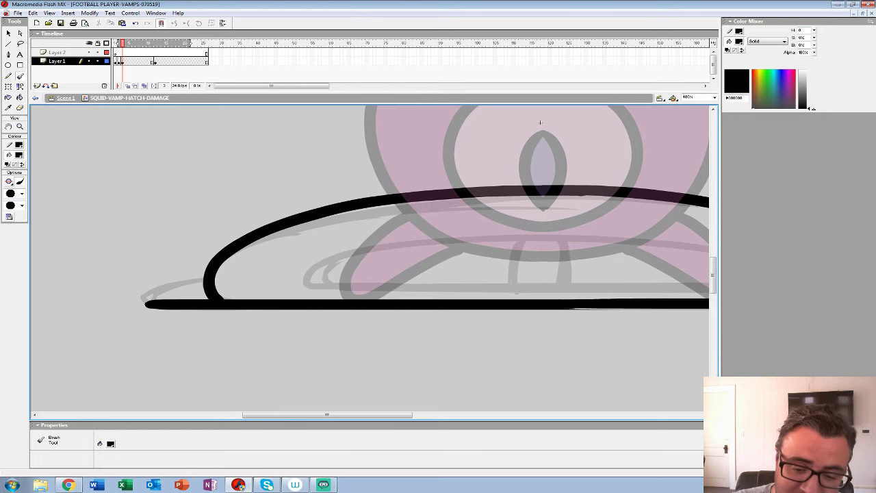
pyautogui.moveTo(540, 123); pyautogui.dragTo(85, 132)
pyautogui.moveTo(460, 287)
pyautogui.mouseDown()
pyautogui.moveTo(529, 297)
pyautogui.moveTo(544, 313)
pyautogui.mouseUp()
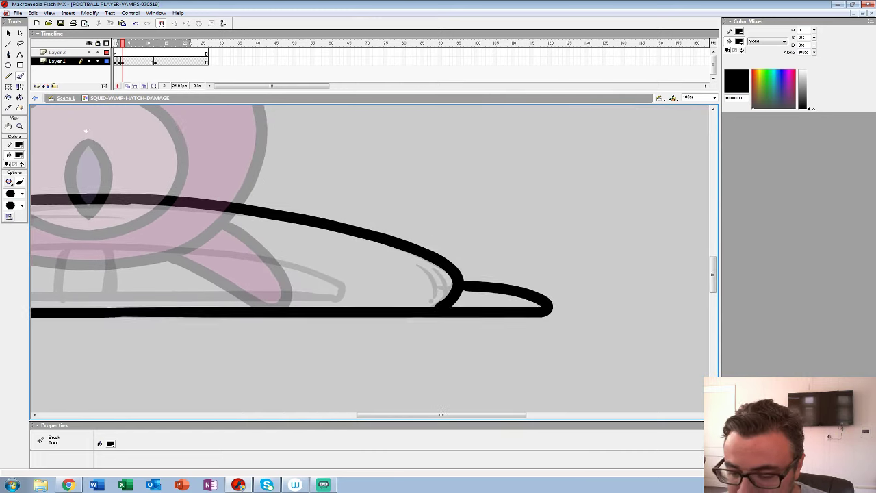
# - Ink the low, flat-bottomed eye outline and its two upright pupil lines inside the dome body
pyautogui.moveTo(274, 260); pyautogui.dragTo(508, 249)
pyautogui.moveTo(82, 275)
pyautogui.mouseDown()
pyautogui.moveTo(105, 284)
pyautogui.moveTo(567, 284)
pyautogui.moveTo(585, 257)
pyautogui.moveTo(509, 231)
pyautogui.moveTo(346, 217)
pyautogui.moveTo(168, 227)
pyautogui.moveTo(101, 243)
pyautogui.moveTo(86, 259)
pyautogui.mouseUp()
pyautogui.moveTo(303, 220); pyautogui.dragTo(294, 258)
pyautogui.moveTo(350, 220); pyautogui.dragTo(358, 258)
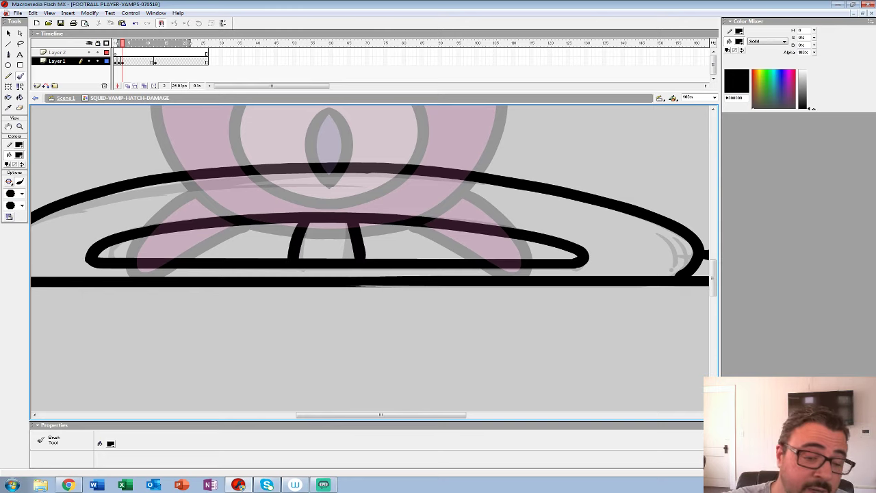
# - Remove the rough dome sketch frame so the inked dome pose sits on frame 2, and turn off onion skinning
pyautogui.press('z')
pyautogui.keyDown('alt'); pyautogui.click(350, 238); pyautogui.keyUp('alt')
pyautogui.keyDown('alt'); pyautogui.click(376, 233); pyautogui.keyUp('alt')
pyautogui.click(121, 61)
pyautogui.press(',')
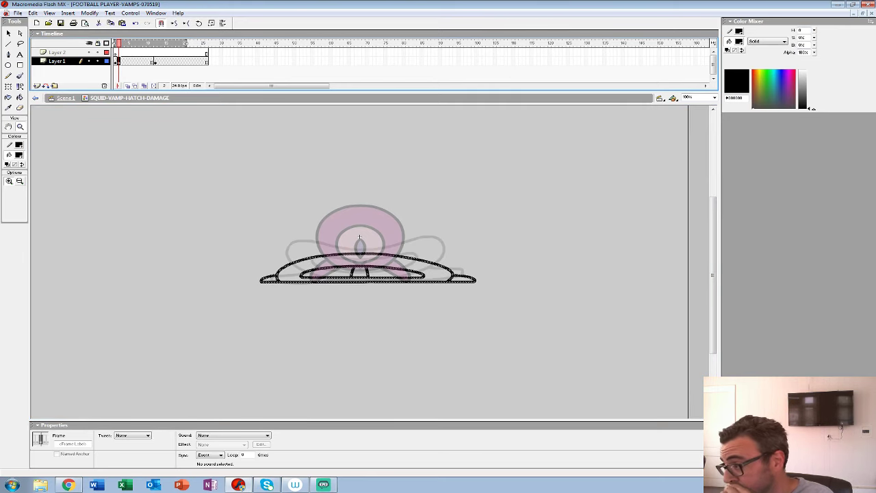
pyautogui.click(128, 86)
pyautogui.click(281, 182)
pyautogui.moveTo(526, 374); pyautogui.dragTo(269, 210)
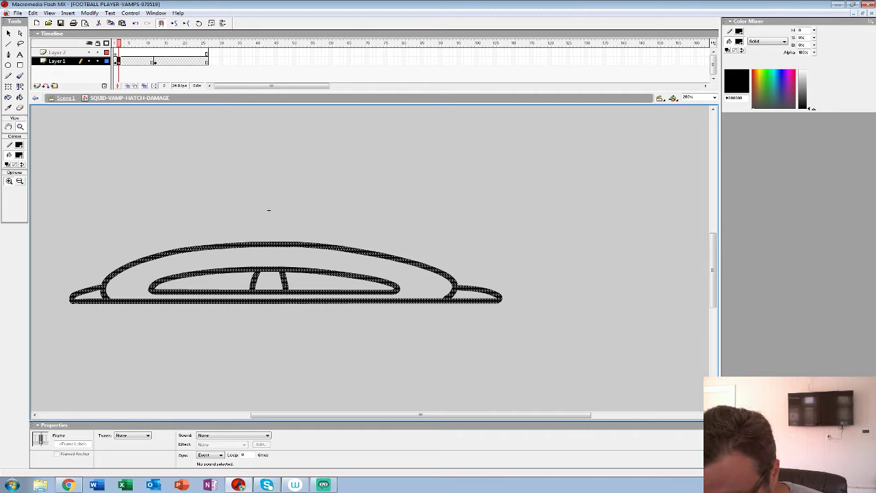
pyautogui.keyDown('alt'); pyautogui.click(268, 210); pyautogui.keyUp('alt')
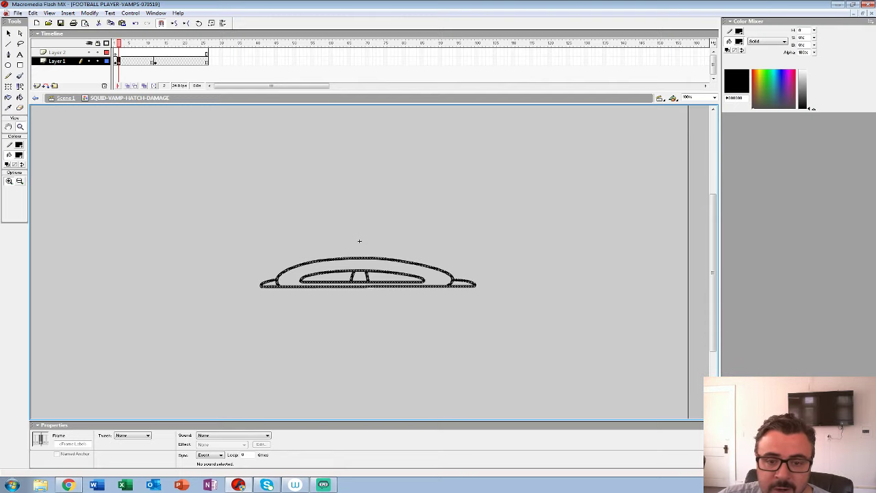
# - Flip between frames 1 and 2 to compare the two inked squashed poses
pyautogui.hotkey('alt', 'shift', 'o')
pyautogui.press(',')
pyautogui.press('.')
pyautogui.press(',')
pyautogui.hotkey('alt', 'shift', 'o')
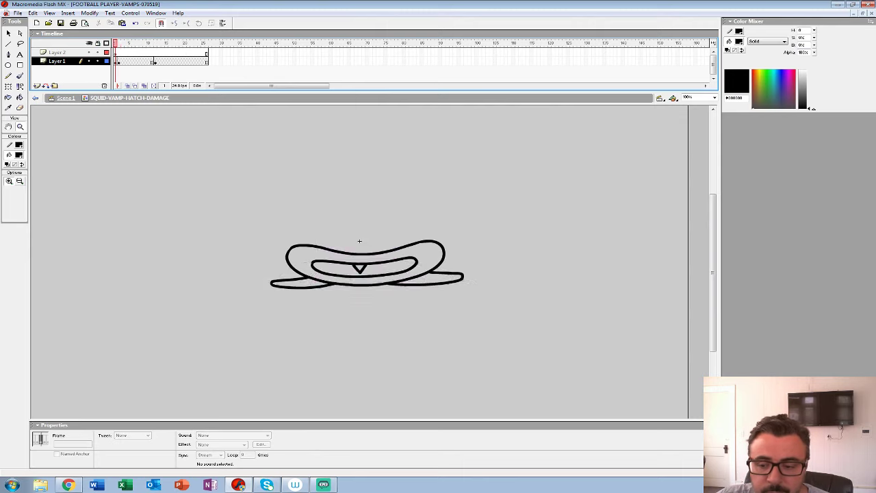
pyautogui.press('.')
pyautogui.hotkey('ctrl', '=')
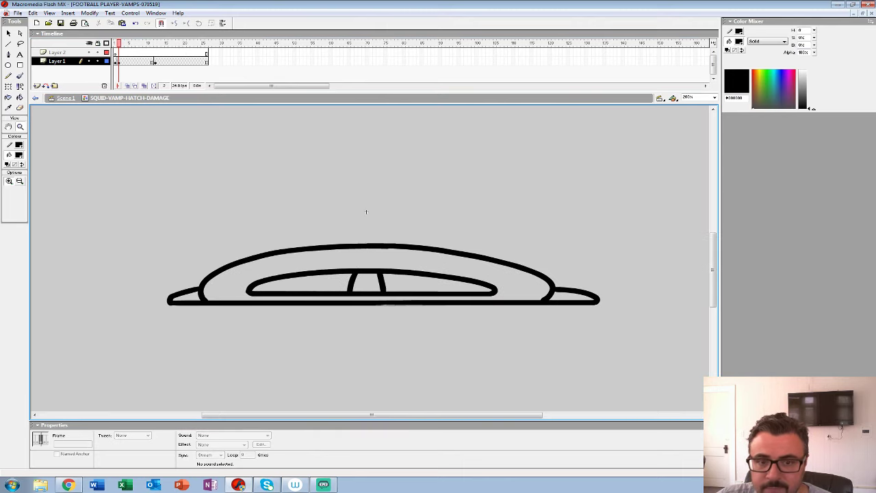
pyautogui.press(',')
pyautogui.press('.')
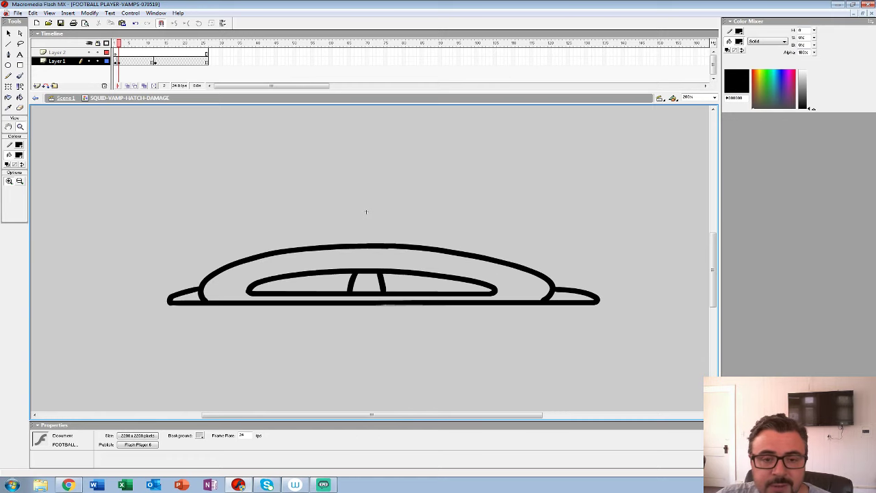
# - Hold the dome pose through frame 4, add an empty keyframe at frame 5 and turn on onion skinning
pyautogui.press('F6')
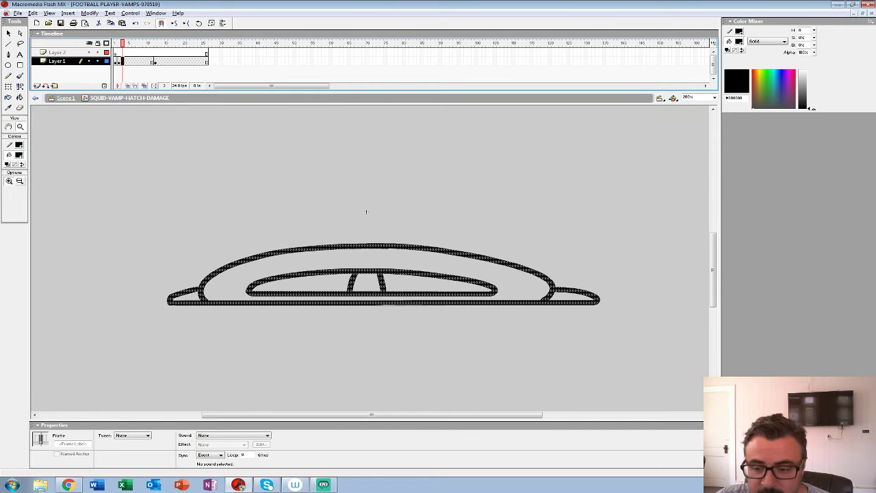
pyautogui.hotkey('ctrl', '-')
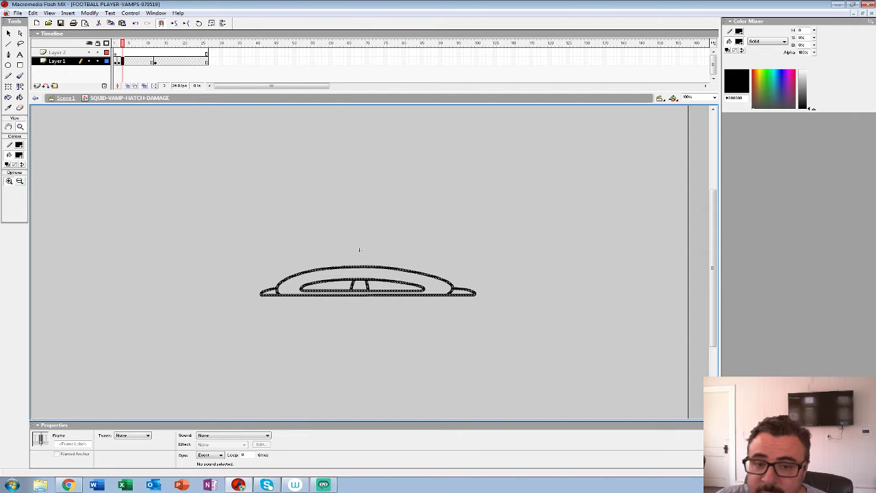
pyautogui.press('F7')
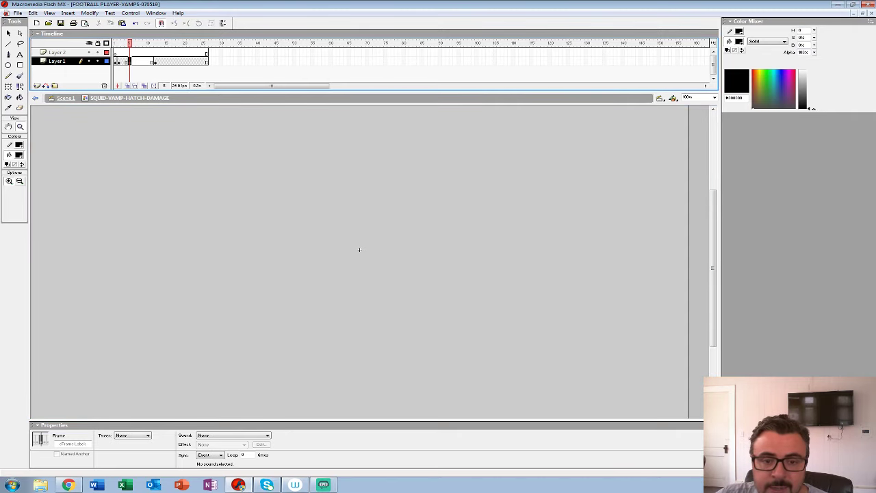
pyautogui.click(127, 85)
pyautogui.moveTo(125, 43); pyautogui.dragTo(130, 43)
pyautogui.click(376, 252)
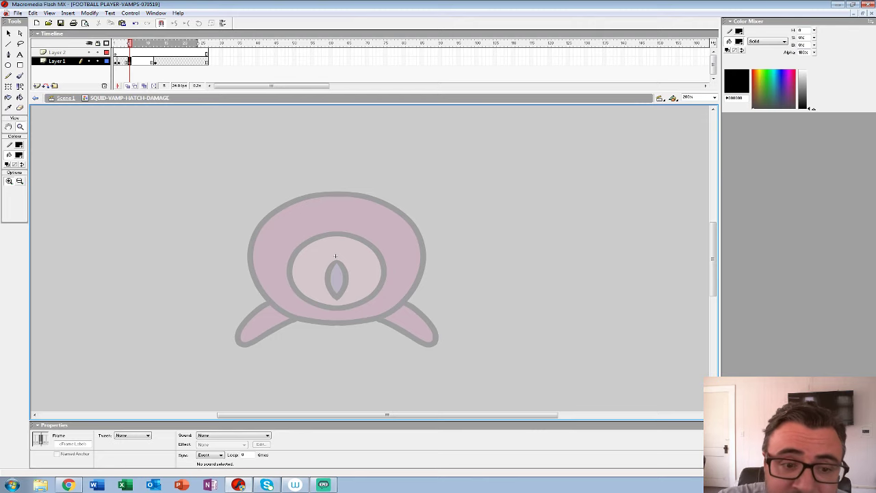
# - With a small brush, sketch a tall egg-shaped body with an upright oval eye and narrow pupil on frame 5
pyautogui.click(20, 75)
pyautogui.click(21, 194)
pyautogui.click(12, 225)
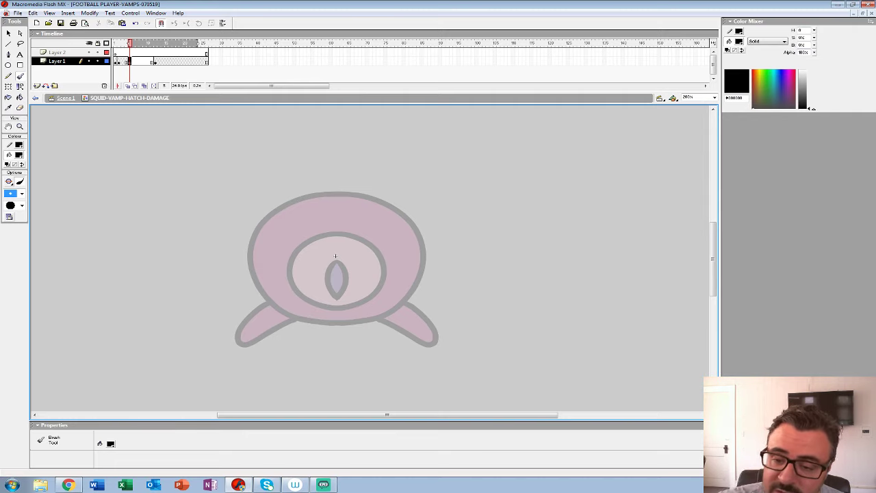
pyautogui.moveTo(311, 182)
pyautogui.mouseDown()
pyautogui.moveTo(284, 201)
pyautogui.moveTo(271, 233)
pyautogui.moveTo(308, 318)
pyautogui.moveTo(355, 322)
pyautogui.moveTo(399, 296)
pyautogui.moveTo(407, 266)
pyautogui.moveTo(293, 185)
pyautogui.moveTo(394, 305)
pyautogui.moveTo(277, 200)
pyautogui.moveTo(332, 323)
pyautogui.mouseUp()
pyautogui.moveTo(321, 207)
pyautogui.mouseDown()
pyautogui.moveTo(294, 268)
pyautogui.moveTo(326, 193)
pyautogui.moveTo(338, 305)
pyautogui.moveTo(330, 250)
pyautogui.moveTo(331, 278)
pyautogui.moveTo(339, 232)
pyautogui.moveTo(337, 282)
pyautogui.moveTo(340, 274)
pyautogui.mouseUp()
pyautogui.moveTo(332, 228); pyautogui.dragTo(343, 226)
pyautogui.moveTo(320, 200)
pyautogui.mouseDown()
pyautogui.moveTo(330, 193)
pyautogui.moveTo(361, 208)
pyautogui.mouseUp()
pyautogui.moveTo(361, 191)
pyautogui.mouseDown()
pyautogui.moveTo(312, 172)
pyautogui.moveTo(391, 221)
pyautogui.moveTo(272, 254)
pyautogui.moveTo(349, 316)
pyautogui.moveTo(375, 163)
pyautogui.mouseUp()
# - Select the whole stretched body sketch on frame 5 and nudge it slightly upward
pyautogui.click(129, 61)
pyautogui.press('Up')
pyautogui.press('Up')
pyautogui.press('Up')
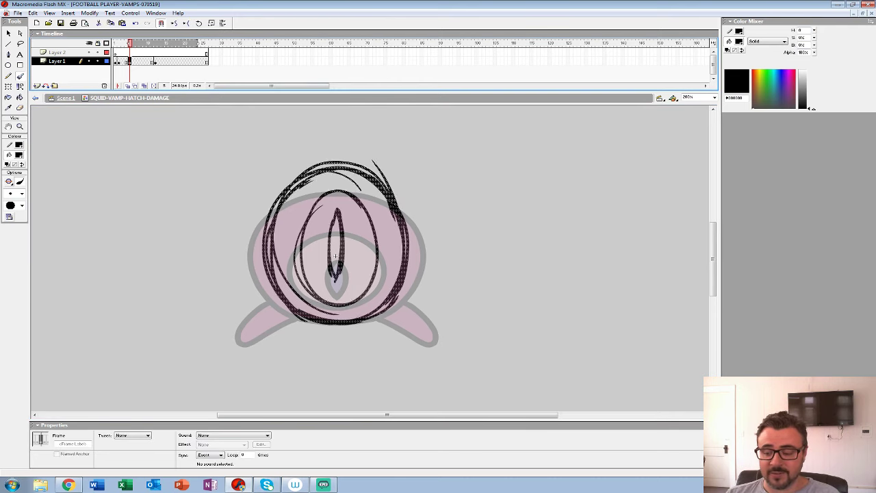
pyautogui.press('Up')
pyautogui.press('Up')
pyautogui.press('Up')
pyautogui.press('Up')
pyautogui.press('Up')
pyautogui.press('Up')
pyautogui.press('Up')
pyautogui.press('Up')
pyautogui.press('Up')
pyautogui.press('Up')
pyautogui.press('Up')
pyautogui.press('Up')
pyautogui.press('Up')
pyautogui.press('Up')
pyautogui.press('Up')
pyautogui.press('Up')
pyautogui.press('Up')
pyautogui.press('Up')
pyautogui.press('Up')
pyautogui.press('Up')
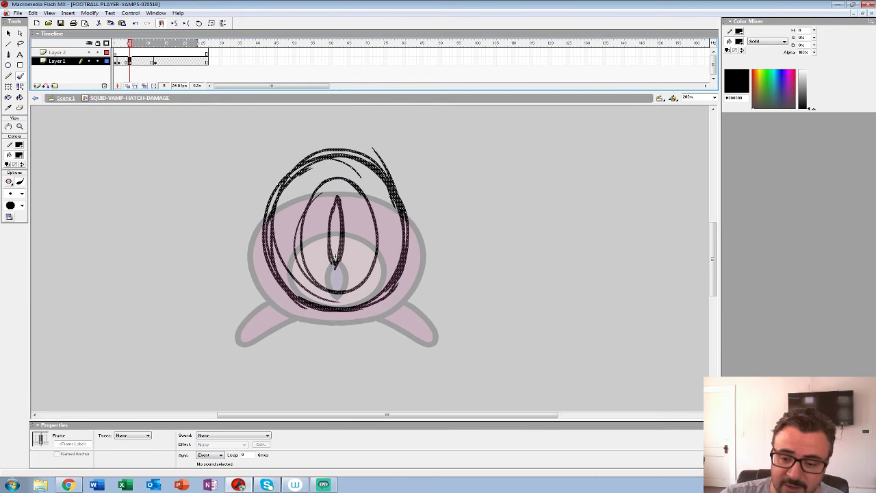
# - Sketch the two tentacles angling down and outward from the base of the stretched body
pyautogui.moveTo(284, 289)
pyautogui.mouseDown()
pyautogui.moveTo(258, 326)
pyautogui.moveTo(301, 305)
pyautogui.mouseUp()
pyautogui.moveTo(369, 304)
pyautogui.mouseDown()
pyautogui.moveTo(414, 337)
pyautogui.moveTo(421, 332)
pyautogui.moveTo(397, 293)
pyautogui.mouseUp()
pyautogui.moveTo(389, 283)
pyautogui.mouseDown()
pyautogui.moveTo(424, 329)
pyautogui.moveTo(371, 305)
pyautogui.mouseUp()
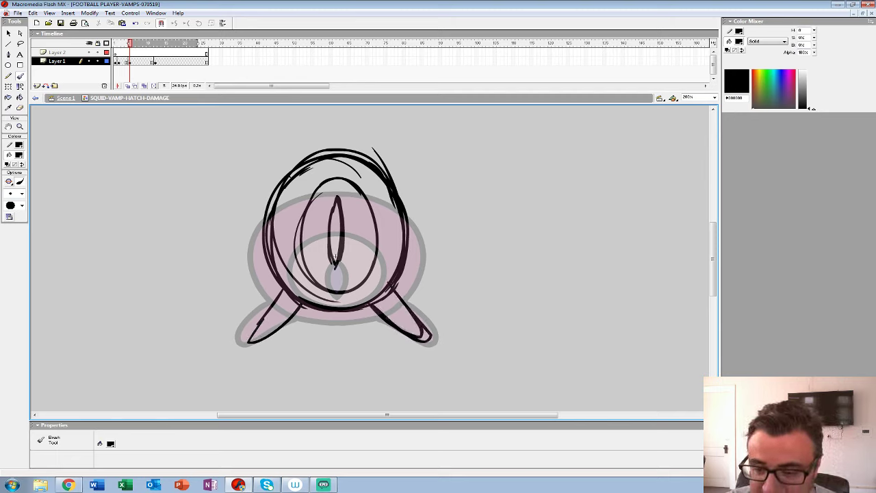
# - Review the stretched sketch against the earlier poses without onion skinning, and add an empty keyframe at frame 6
pyautogui.moveTo(336, 257); pyautogui.dragTo(301, 287)
pyautogui.press('z')
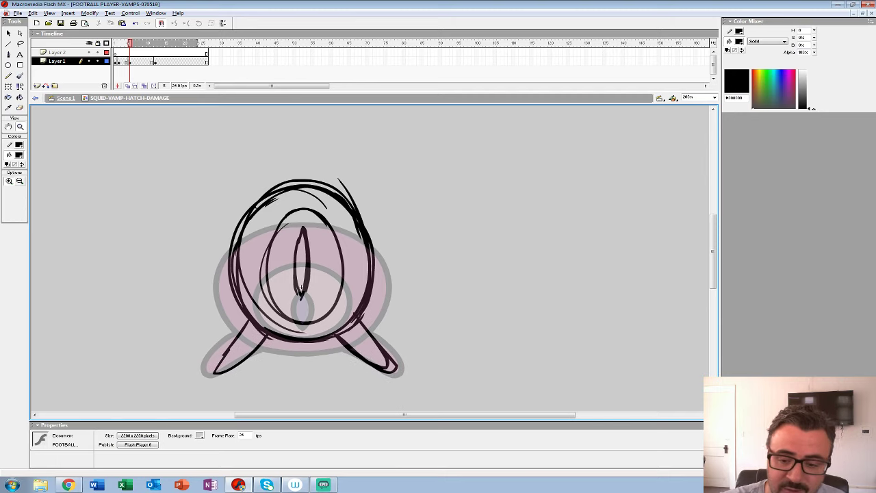
pyautogui.hotkey('ctrl', '-')
pyautogui.hotkey('ctrl', '-')
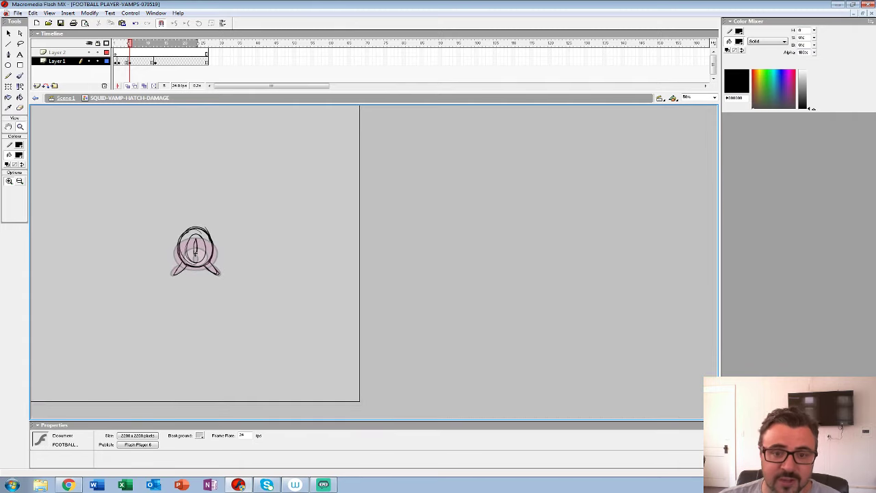
pyautogui.click(128, 86)
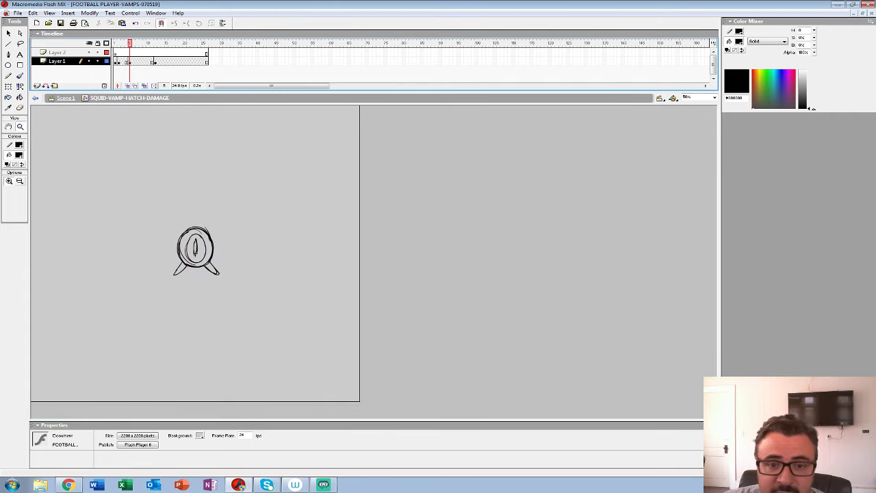
pyautogui.press(',')
pyautogui.press(',')
pyautogui.press(',')
pyautogui.press(',')
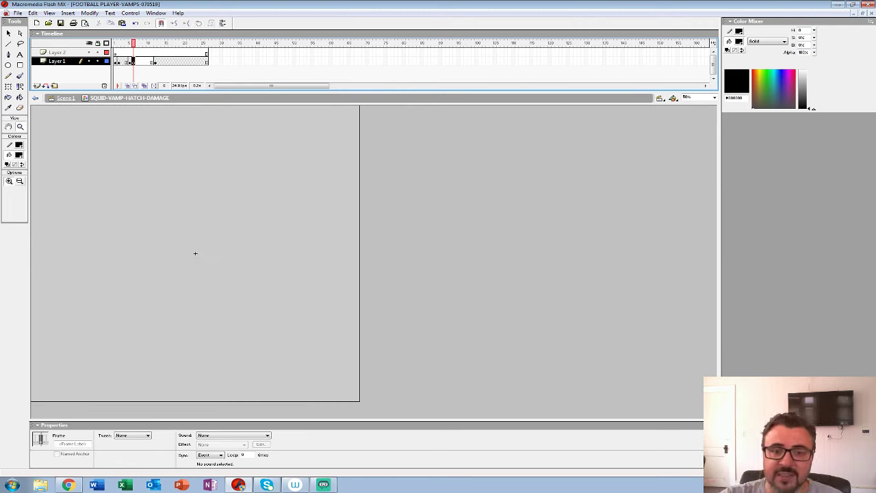
# - Extend the onion skin back to the frame 5 sketch and choose a large brush size for inking frame 6
pyautogui.click(200, 258)
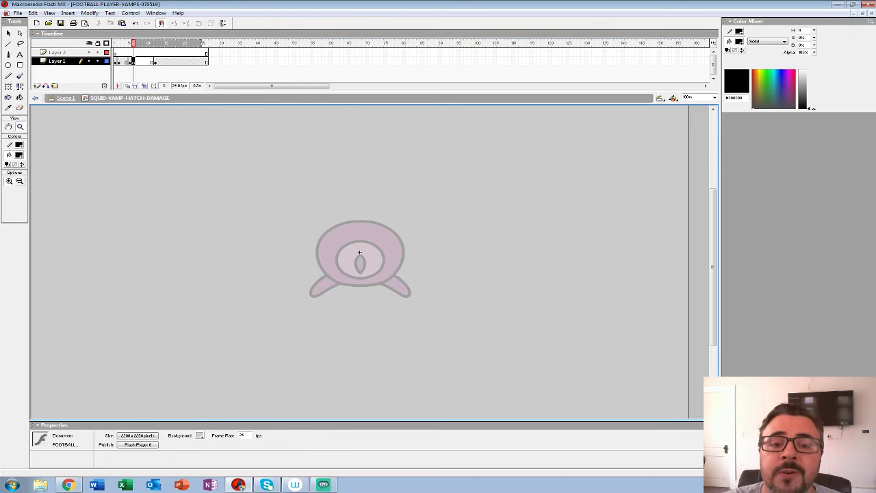
pyautogui.moveTo(131, 43); pyautogui.dragTo(128, 43)
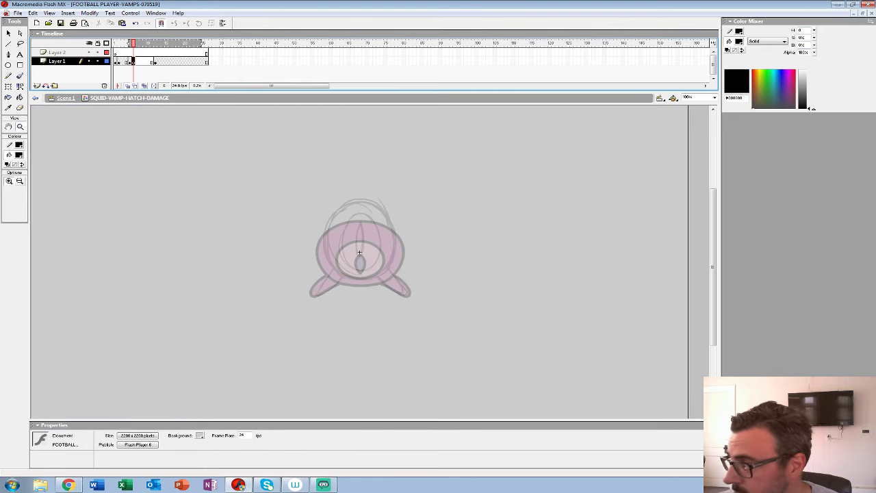
pyautogui.hotkey('ctrl', '4')
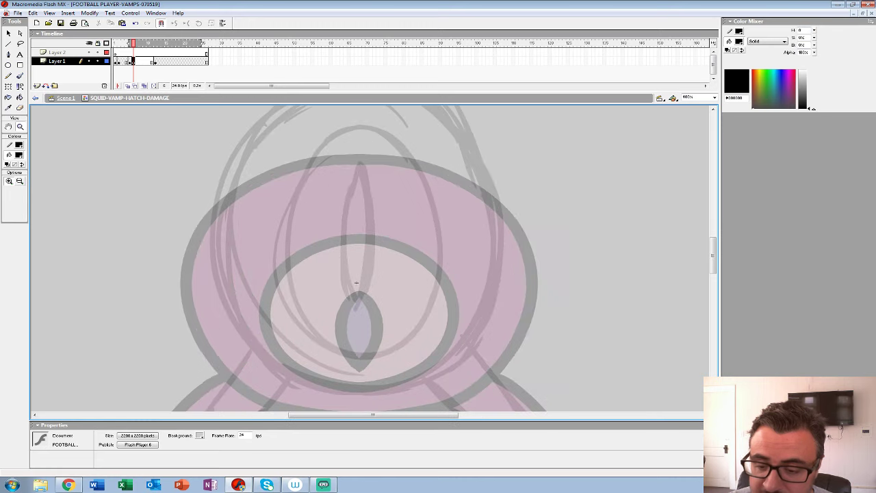
pyautogui.moveTo(357, 282); pyautogui.dragTo(353, 283)
pyautogui.click(19, 154)
pyautogui.click(8, 173)
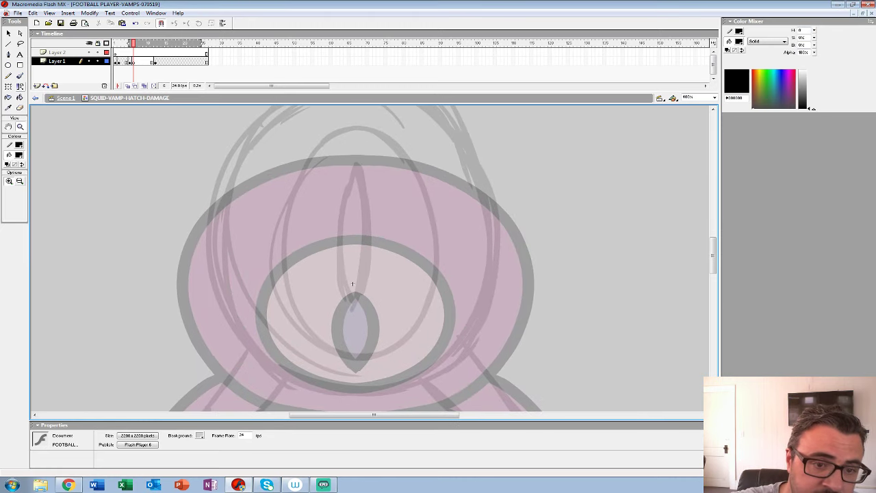
pyautogui.click(19, 76)
pyautogui.click(21, 194)
pyautogui.click(13, 290)
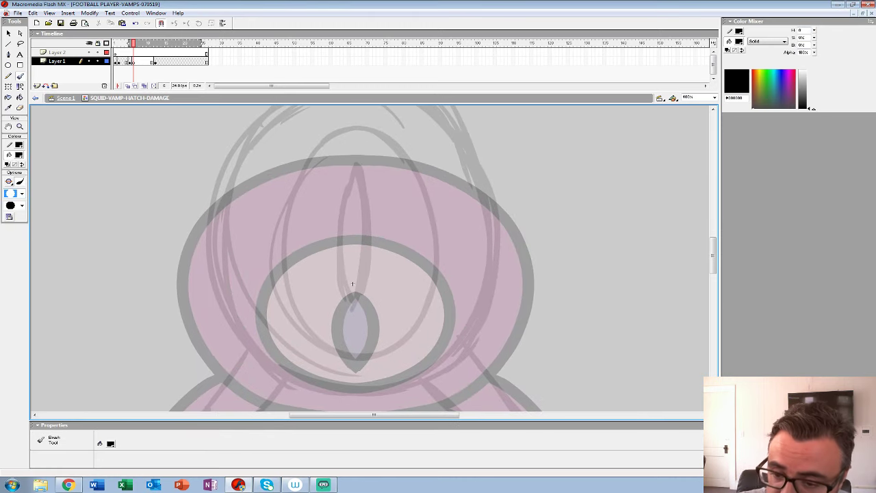
# - Ink the narrow pointed pupil, the tall oval eye and the upper body curve in black, redoing unsatisfactory strokes
pyautogui.moveTo(353, 166)
pyautogui.mouseDown()
pyautogui.moveTo(338, 194)
pyautogui.moveTo(336, 238)
pyautogui.moveTo(352, 302)
pyautogui.mouseUp()
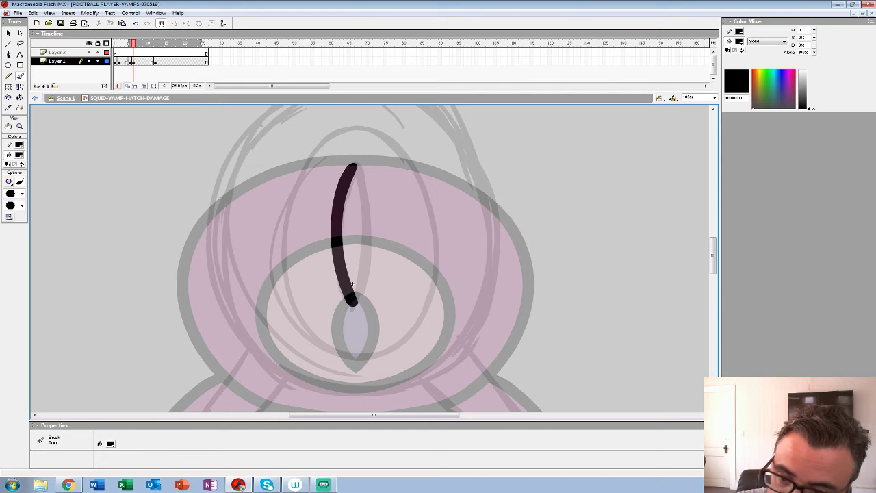
pyautogui.moveTo(365, 126)
pyautogui.mouseDown()
pyautogui.moveTo(305, 164)
pyautogui.moveTo(285, 239)
pyautogui.moveTo(290, 277)
pyautogui.moveTo(335, 345)
pyautogui.mouseUp()
pyautogui.moveTo(353, 283)
pyautogui.mouseDown()
pyautogui.moveTo(377, 323)
pyautogui.moveTo(427, 325)
pyautogui.mouseUp()
pyautogui.moveTo(448, 113)
pyautogui.mouseDown()
pyautogui.moveTo(399, 119)
pyautogui.moveTo(344, 155)
pyautogui.moveTo(313, 199)
pyautogui.mouseUp()
pyautogui.hotkey('ctrl', 'z')
pyautogui.moveTo(449, 114)
pyautogui.mouseDown()
pyautogui.moveTo(382, 125)
pyautogui.moveTo(330, 166)
pyautogui.moveTo(445, 115)
pyautogui.moveTo(405, 117)
pyautogui.moveTo(354, 142)
pyautogui.moveTo(302, 218)
pyautogui.moveTo(296, 250)
pyautogui.moveTo(312, 176)
pyautogui.mouseUp()
pyautogui.hotkey('ctrl', 'z')
pyautogui.moveTo(318, 139)
pyautogui.mouseDown()
pyautogui.moveTo(306, 209)
pyautogui.moveTo(319, 267)
pyautogui.moveTo(355, 317)
pyautogui.moveTo(395, 345)
pyautogui.moveTo(451, 353)
pyautogui.mouseUp()
pyautogui.moveTo(451, 353); pyautogui.dragTo(508, 234)
pyautogui.moveTo(401, 192)
pyautogui.mouseDown()
pyautogui.moveTo(338, 281)
pyautogui.moveTo(374, 291)
pyautogui.mouseUp()
# - Complete the egg-shaped body outline and ink both tentacles over the sketch
pyautogui.moveTo(503, 130); pyautogui.dragTo(287, 330)
pyautogui.moveTo(305, 118)
pyautogui.mouseDown()
pyautogui.moveTo(352, 127)
pyautogui.moveTo(371, 146)
pyautogui.moveTo(345, 130)
pyautogui.moveTo(390, 164)
pyautogui.mouseUp()
pyautogui.hotkey('ctrl', 'z')
pyautogui.hotkey('ctrl', 'z')
pyautogui.moveTo(306, 119)
pyautogui.mouseDown()
pyautogui.moveTo(377, 165)
pyautogui.moveTo(420, 240)
pyautogui.moveTo(394, 145)
pyautogui.moveTo(374, 275)
pyautogui.moveTo(330, 325)
pyautogui.moveTo(266, 339)
pyautogui.mouseUp()
pyautogui.moveTo(294, 149)
pyautogui.mouseDown()
pyautogui.moveTo(334, 182)
pyautogui.moveTo(351, 223)
pyautogui.moveTo(354, 306)
pyautogui.moveTo(339, 345)
pyautogui.moveTo(314, 371)
pyautogui.moveTo(286, 379)
pyautogui.mouseUp()
pyautogui.moveTo(283, 189)
pyautogui.mouseDown()
pyautogui.moveTo(286, 312)
pyautogui.moveTo(278, 327)
pyautogui.mouseUp()
pyautogui.press('space')
pyautogui.moveTo(388, 365)
pyautogui.mouseDown()
pyautogui.moveTo(318, 220)
pyautogui.moveTo(400, 335)
pyautogui.moveTo(359, 335)
pyautogui.moveTo(271, 259)
pyautogui.mouseUp()
# - Remove the rough sketch frame at frame 5 so the inked stretched pose takes its place
pyautogui.press('z')
pyautogui.hotkey('ctrl', '-')
pyautogui.hotkey('ctrl', '-')
pyautogui.hotkey('ctrl', '-')
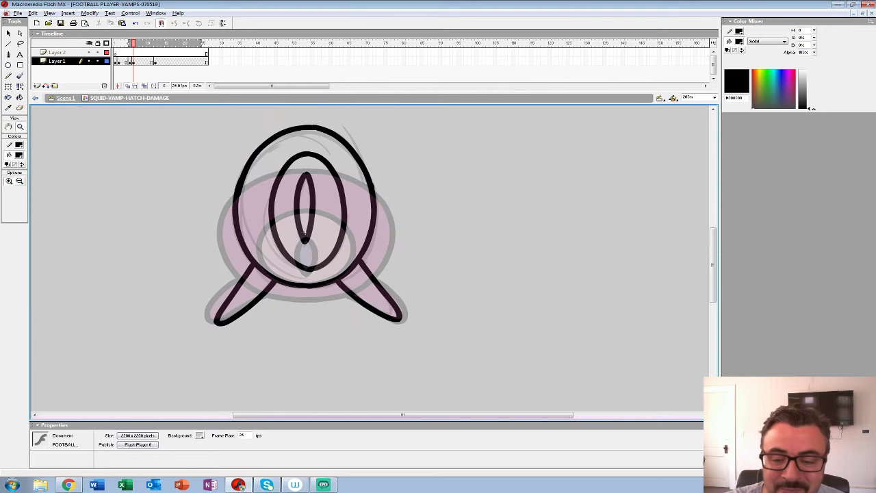
pyautogui.click(130, 61)
# - Play the damage animation from frame 1 with onion skinning off to check its timing
pyautogui.click(115, 53)
pyautogui.press('Return')
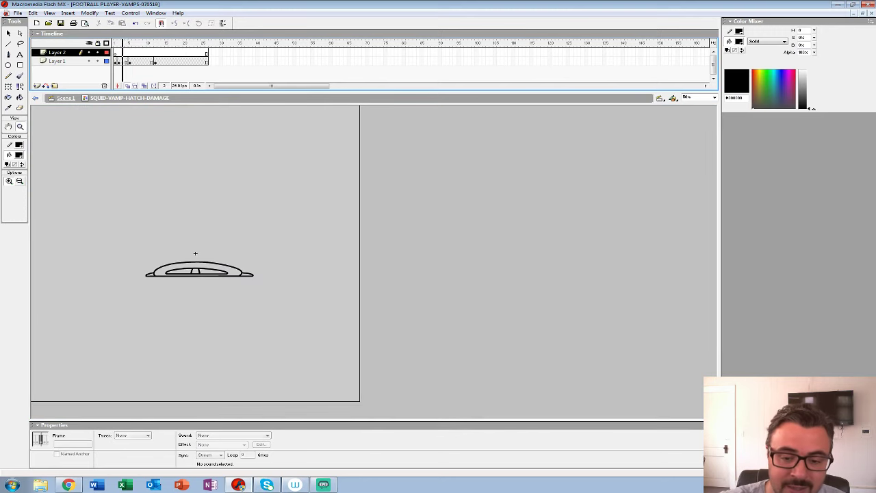
pyautogui.click(115, 53)
pyautogui.press('Return')
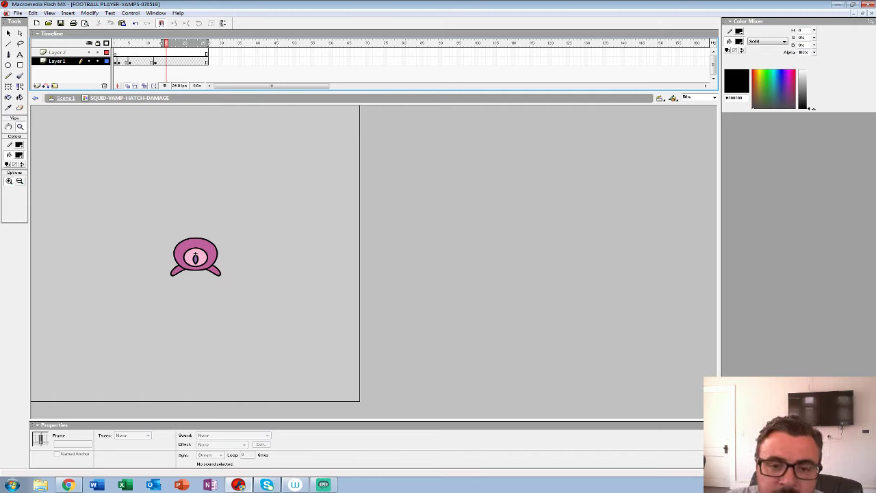
pyautogui.click(127, 85)
pyautogui.moveTo(166, 43); pyautogui.dragTo(115, 43)
pyautogui.press('Return')
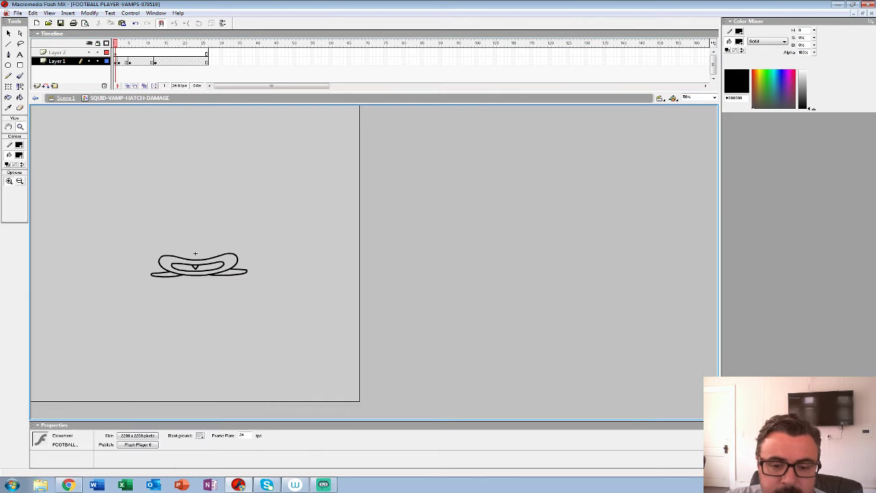
# - Step through frames 1 to 5 to compare the squashed and stretched poses, and select the stretched pose on frame 5
pyautogui.click(199, 249)
pyautogui.scroll(-2, 369, 262)
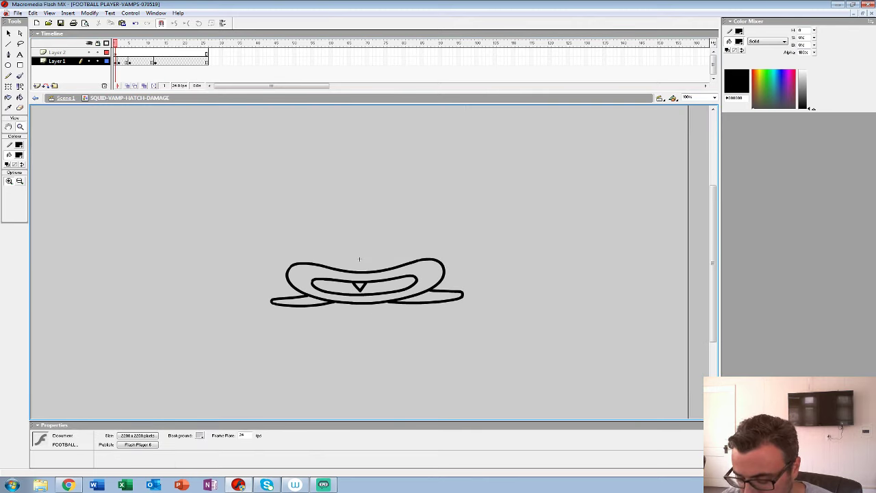
pyautogui.hotkey('ctrl', '-')
pyautogui.hotkey('ctrl', '=')
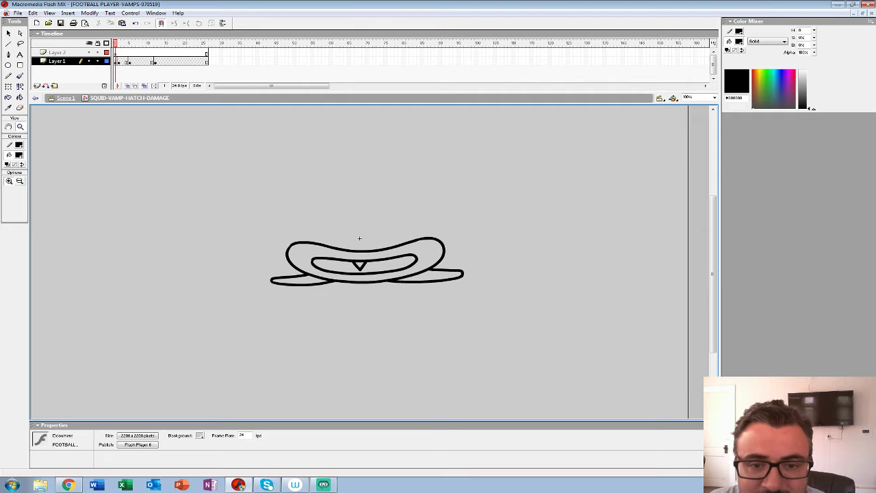
pyautogui.press('.')
pyautogui.press('.')
pyautogui.press(',')
pyautogui.press(',')
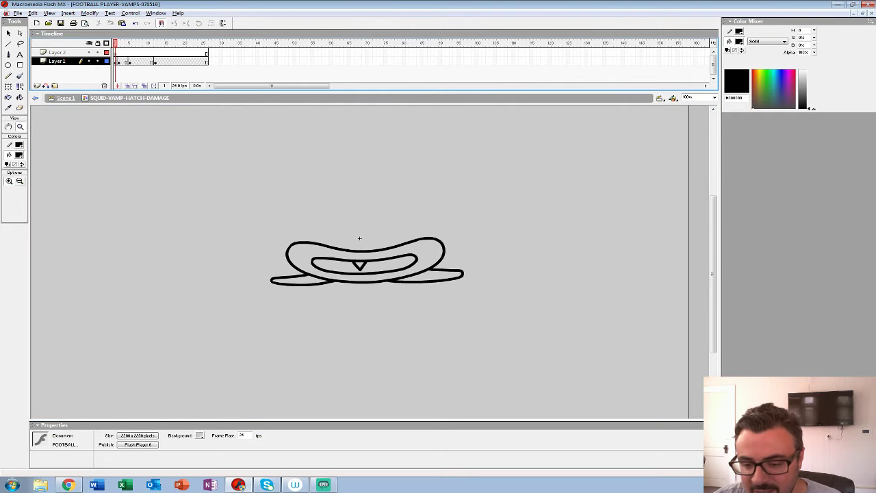
pyautogui.hotkey('ctrl', '-')
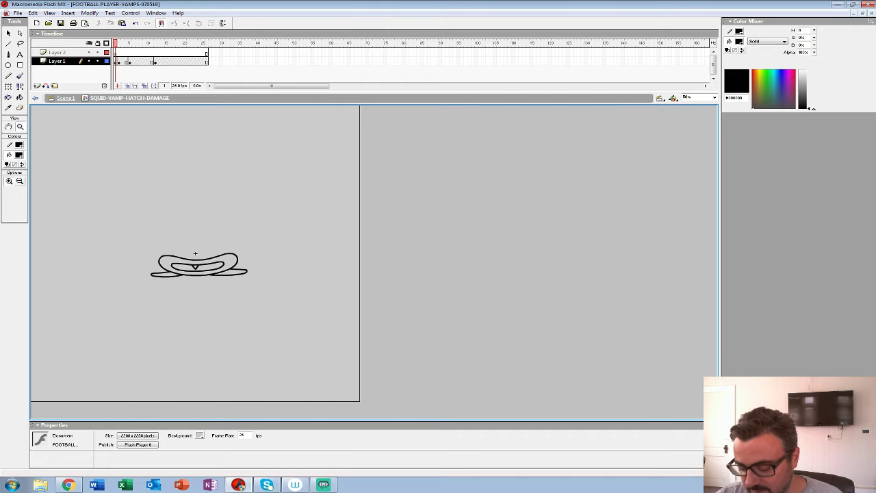
pyautogui.press('.')
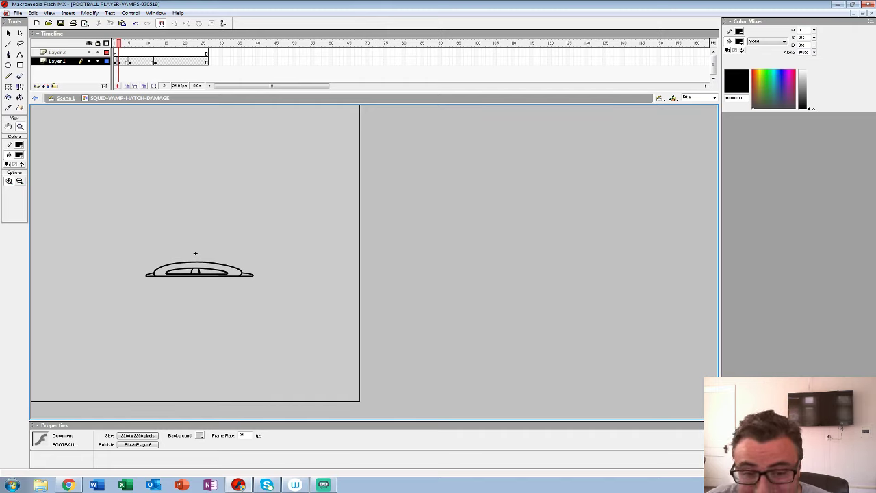
pyautogui.press('.')
pyautogui.press('.')
pyautogui.press('.')
pyautogui.press(',')
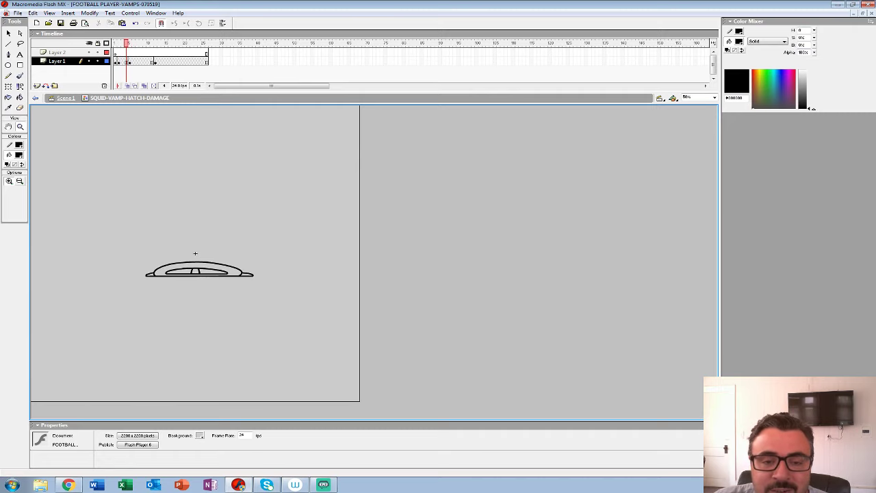
pyautogui.click(130, 61)
pyautogui.hotkey('ctrl', '=')
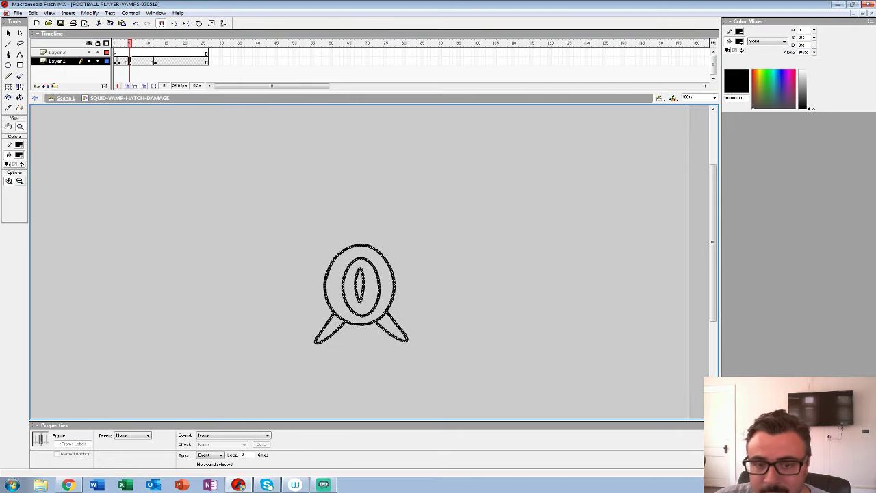
# - Insert a keyframe at frame 7, clear its drawing, and show the stretched and resting poses around it with onion skinning
pyautogui.press('.')
pyautogui.press('F6')
pyautogui.press('.')
pyautogui.press('.')
pyautogui.press('F6')
pyautogui.press(',')
pyautogui.press('F6')
pyautogui.press('Delete')
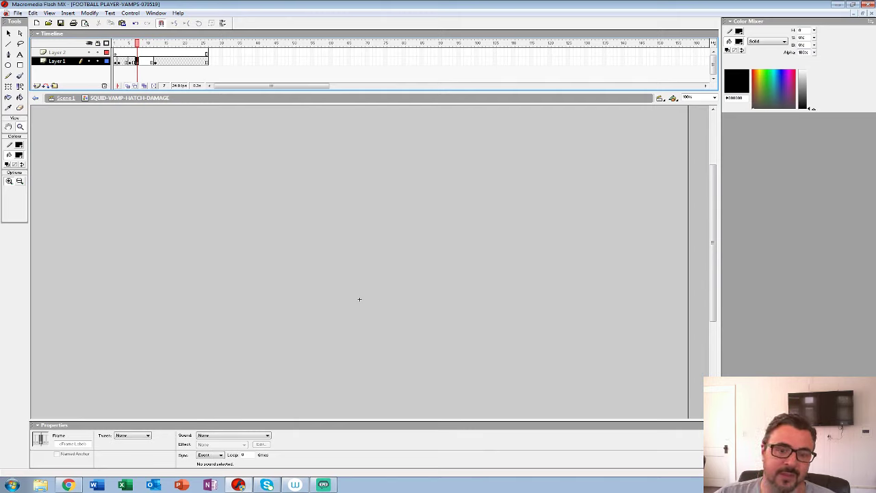
pyautogui.hotkey('alt', 'shift', 'o')
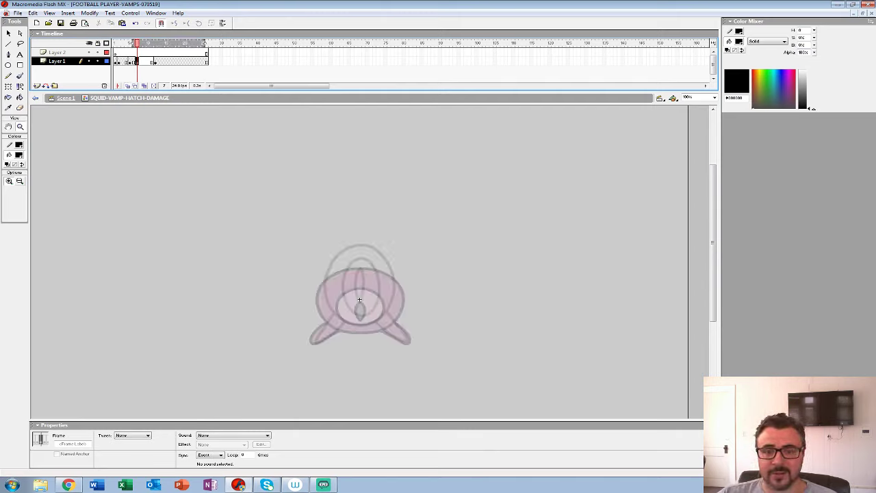
pyautogui.moveTo(171, 43); pyautogui.dragTo(165, 42)
# - Get the Brush tool ready with a larger brush size for inking the in-between pose over the enlarged onion-skinned drawings
pyautogui.click(377, 289)
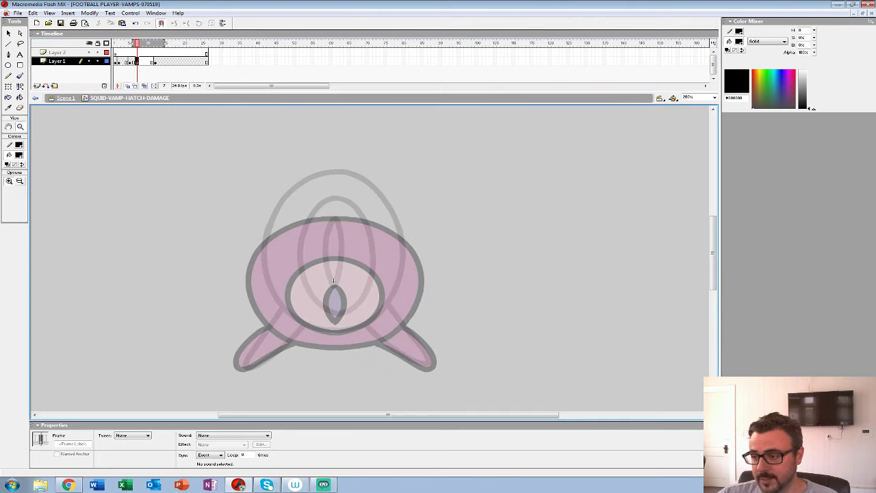
pyautogui.moveTo(334, 280); pyautogui.dragTo(304, 276)
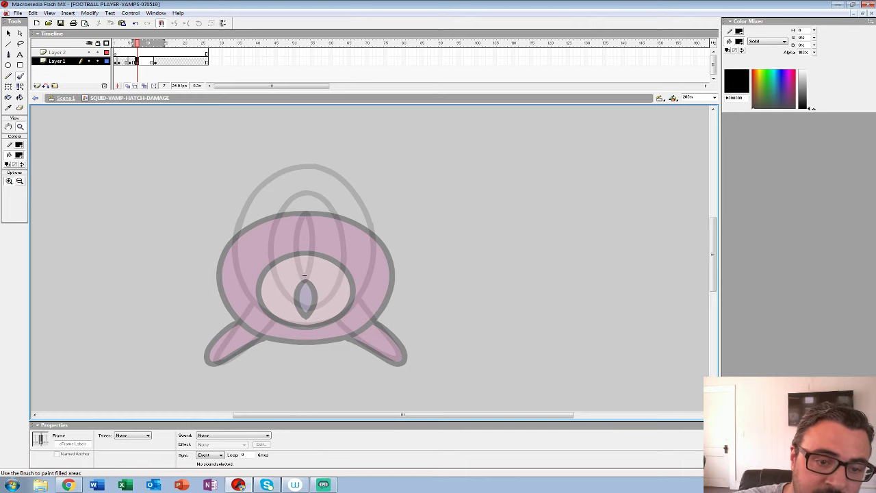
pyautogui.click(20, 75)
pyautogui.click(21, 194)
pyautogui.click(14, 225)
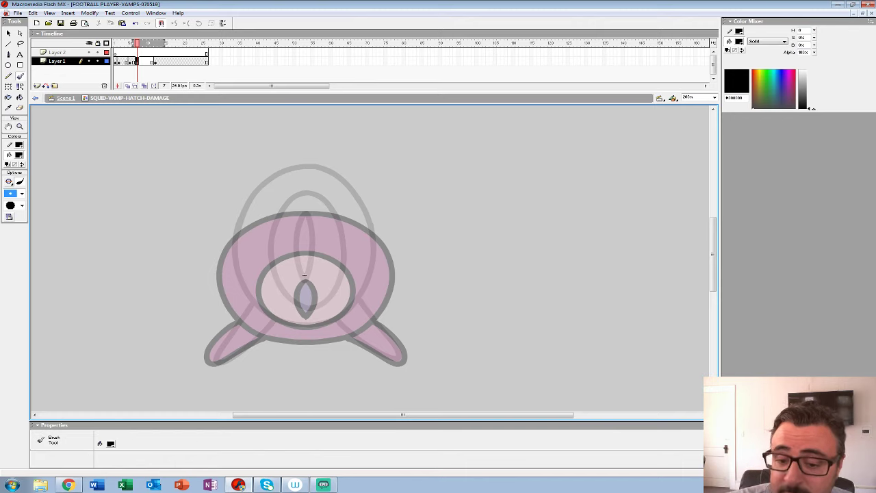
pyautogui.press('z')
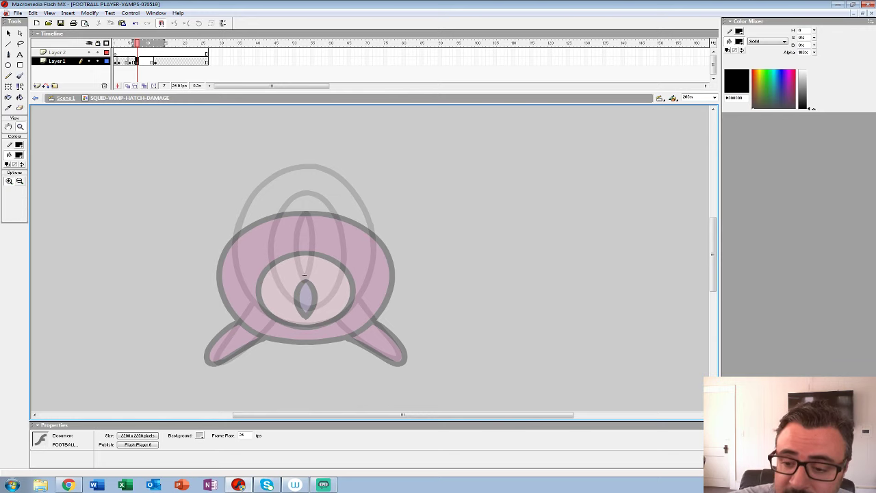
pyautogui.click(304, 276)
pyautogui.moveTo(293, 91); pyautogui.dragTo(294, 67)
pyautogui.moveTo(294, 342); pyautogui.dragTo(350, 262)
pyautogui.click(18, 155)
pyautogui.click(7, 175)
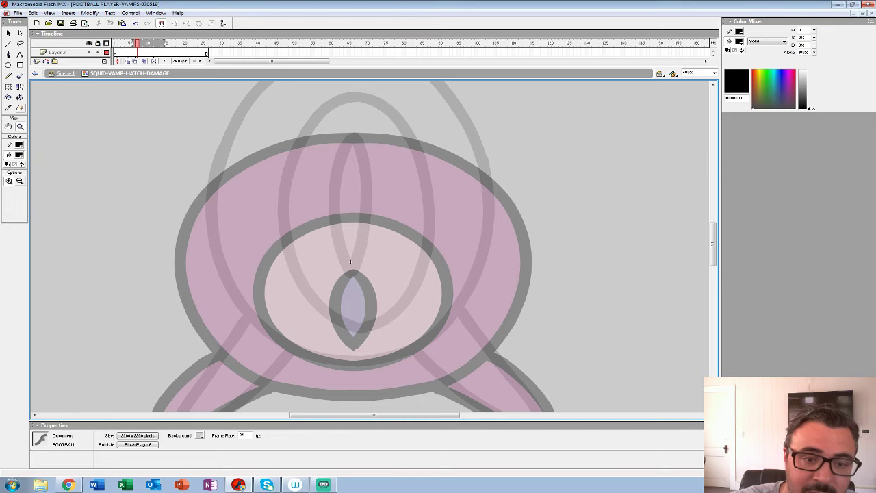
pyautogui.click(20, 75)
pyautogui.click(22, 193)
pyautogui.click(14, 290)
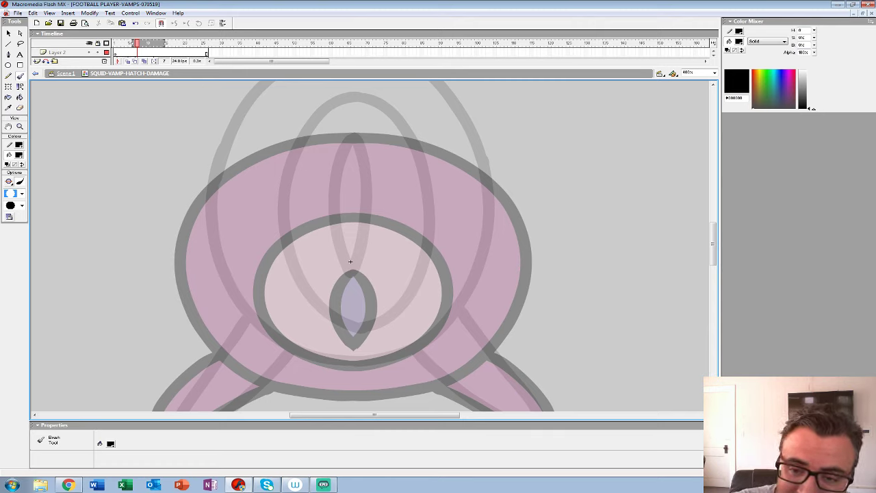
pyautogui.moveTo(332, 107)
pyautogui.mouseDown()
pyautogui.moveTo(337, 140)
pyautogui.moveTo(351, 150)
pyautogui.mouseUp()
pyautogui.hotkey('ctrl', 'z')
pyautogui.moveTo(365, 276); pyautogui.dragTo(365, 274)
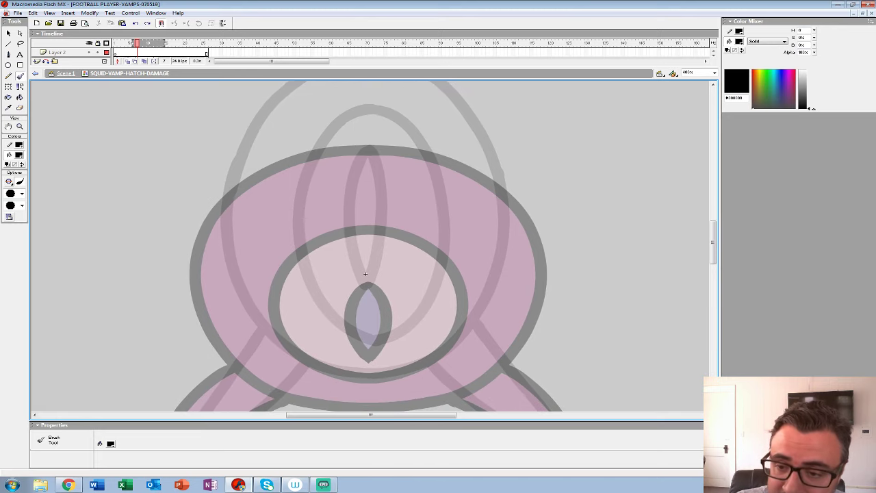
pyautogui.moveTo(360, 104)
pyautogui.mouseDown()
pyautogui.moveTo(328, 110)
pyautogui.moveTo(373, 103)
pyautogui.moveTo(312, 108)
pyautogui.moveTo(267, 141)
pyautogui.moveTo(217, 204)
pyautogui.moveTo(216, 294)
pyautogui.mouseUp()
pyautogui.hotkey('ctrl', 'z')
pyautogui.hotkey('ctrl', 'z')
pyautogui.moveTo(366, 274)
pyautogui.mouseDown()
pyautogui.moveTo(283, 289)
pyautogui.moveTo(340, 271)
pyautogui.mouseUp()
pyautogui.hotkey('ctrl', 'z')
pyautogui.moveTo(352, 101)
pyautogui.mouseDown()
pyautogui.moveTo(257, 128)
pyautogui.moveTo(221, 159)
pyautogui.moveTo(189, 216)
pyautogui.moveTo(184, 285)
pyautogui.mouseUp()
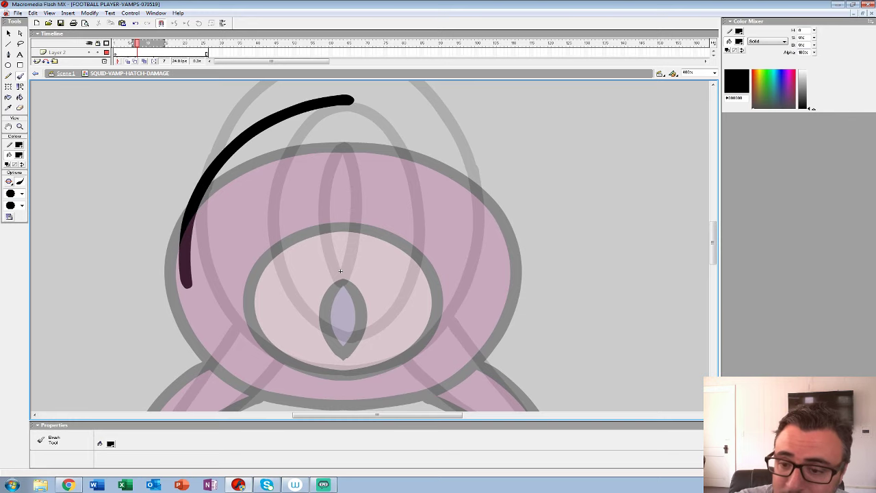
pyautogui.hotkey('ctrl', 'z')
pyautogui.moveTo(340, 271)
pyautogui.mouseDown()
pyautogui.moveTo(347, 283)
pyautogui.moveTo(359, 277)
pyautogui.mouseUp()
# - Ink the rounded body outline and both tentacles on frame 7, midway between the ghosted stretched and resting poses
pyautogui.moveTo(368, 110)
pyautogui.mouseDown()
pyautogui.moveTo(329, 113)
pyautogui.moveTo(276, 136)
pyautogui.moveTo(217, 199)
pyautogui.moveTo(204, 254)
pyautogui.mouseUp()
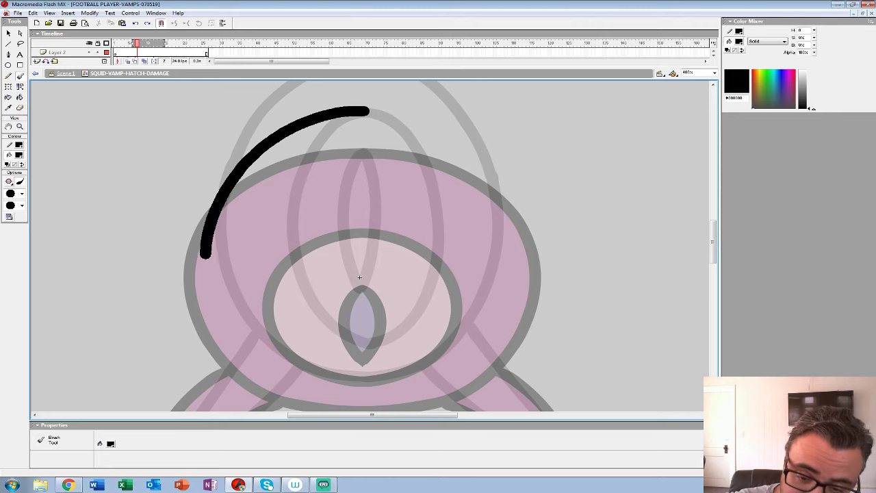
pyautogui.moveTo(359, 278); pyautogui.dragTo(361, 192)
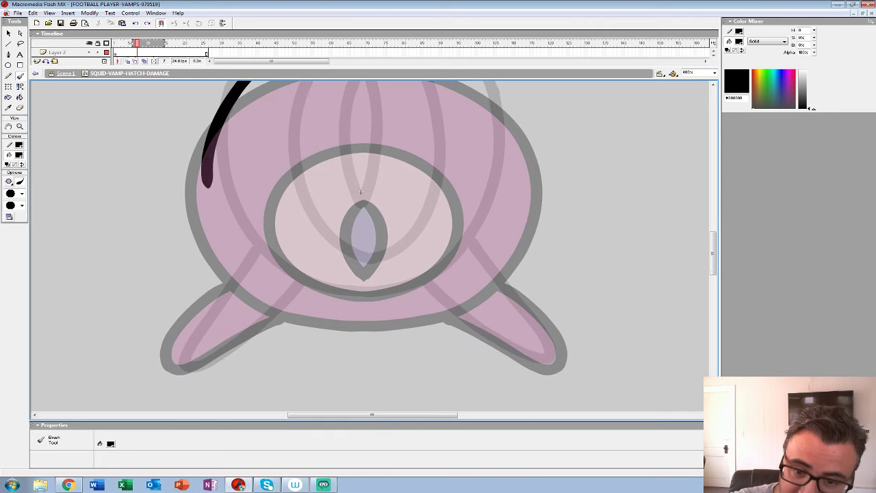
pyautogui.moveTo(206, 170)
pyautogui.mouseDown()
pyautogui.moveTo(229, 240)
pyautogui.moveTo(283, 295)
pyautogui.moveTo(352, 312)
pyautogui.moveTo(278, 387)
pyautogui.mouseUp()
pyautogui.moveTo(286, 266); pyautogui.dragTo(274, 274)
pyautogui.moveTo(279, 107)
pyautogui.mouseDown()
pyautogui.moveTo(357, 125)
pyautogui.moveTo(391, 150)
pyautogui.moveTo(416, 185)
pyautogui.moveTo(431, 272)
pyautogui.moveTo(423, 309)
pyautogui.moveTo(383, 361)
pyautogui.moveTo(328, 390)
pyautogui.moveTo(260, 395)
pyautogui.mouseUp()
pyautogui.hotkey('ctrl', 'z')
pyautogui.hotkey('ctrl', 'z')
pyautogui.moveTo(279, 107)
pyautogui.mouseDown()
pyautogui.moveTo(363, 127)
pyautogui.moveTo(391, 152)
pyautogui.moveTo(425, 216)
pyautogui.moveTo(430, 250)
pyautogui.moveTo(426, 293)
pyautogui.moveTo(385, 353)
pyautogui.moveTo(339, 382)
pyautogui.moveTo(258, 395)
pyautogui.mouseUp()
pyautogui.moveTo(274, 275)
pyautogui.mouseDown()
pyautogui.moveTo(281, 264)
pyautogui.moveTo(330, 259)
pyautogui.moveTo(215, 108)
pyautogui.mouseUp()
pyautogui.moveTo(338, 177)
pyautogui.mouseDown()
pyautogui.moveTo(406, 251)
pyautogui.moveTo(377, 279)
pyautogui.moveTo(283, 218)
pyautogui.moveTo(523, 228)
pyautogui.moveTo(582, 220)
pyautogui.mouseUp()
pyautogui.moveTo(397, 185)
pyautogui.mouseDown()
pyautogui.moveTo(355, 223)
pyautogui.moveTo(340, 283)
pyautogui.mouseUp()
pyautogui.moveTo(511, 109)
pyautogui.mouseDown()
pyautogui.moveTo(474, 217)
pyautogui.moveTo(368, 258)
pyautogui.moveTo(363, 246)
pyautogui.mouseUp()
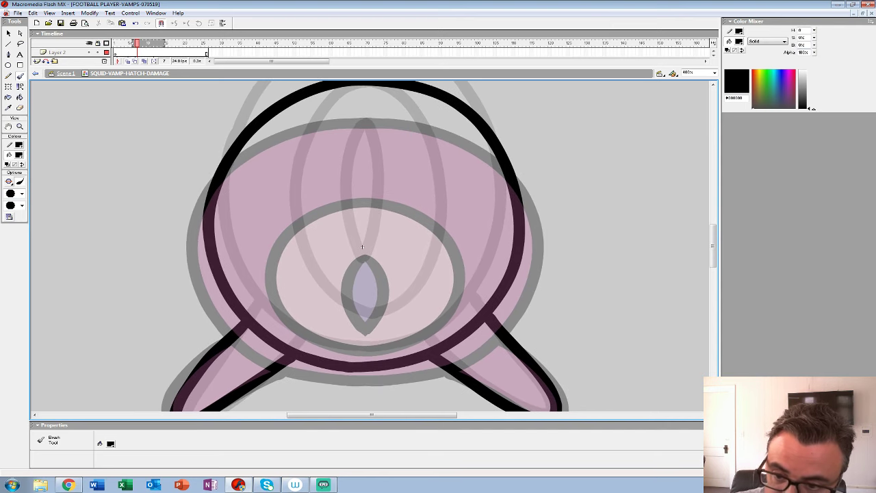
# - Ink the oval eye outline and the narrow slit pupil inside the body on frame 7
pyautogui.moveTo(362, 135)
pyautogui.mouseDown()
pyautogui.moveTo(305, 166)
pyautogui.moveTo(283, 234)
pyautogui.moveTo(311, 300)
pyautogui.moveTo(365, 329)
pyautogui.moveTo(415, 312)
pyautogui.moveTo(438, 290)
pyautogui.moveTo(449, 258)
pyautogui.moveTo(436, 187)
pyautogui.moveTo(369, 131)
pyautogui.mouseUp()
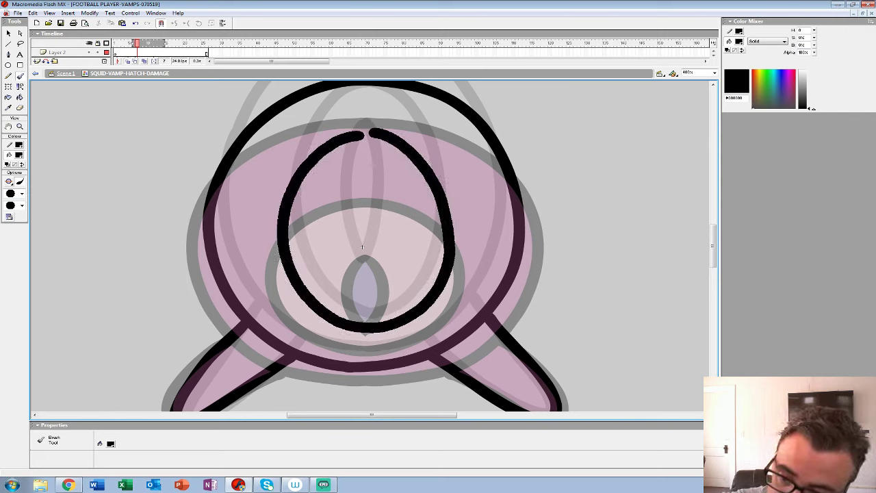
pyautogui.moveTo(363, 193); pyautogui.dragTo(350, 259)
pyautogui.hotkey('ctrl', 'z')
pyautogui.moveTo(363, 186)
pyautogui.mouseDown()
pyautogui.moveTo(348, 252)
pyautogui.moveTo(366, 293)
pyautogui.moveTo(382, 262)
pyautogui.moveTo(364, 187)
pyautogui.mouseUp()
pyautogui.moveTo(496, 196); pyautogui.dragTo(482, 222)
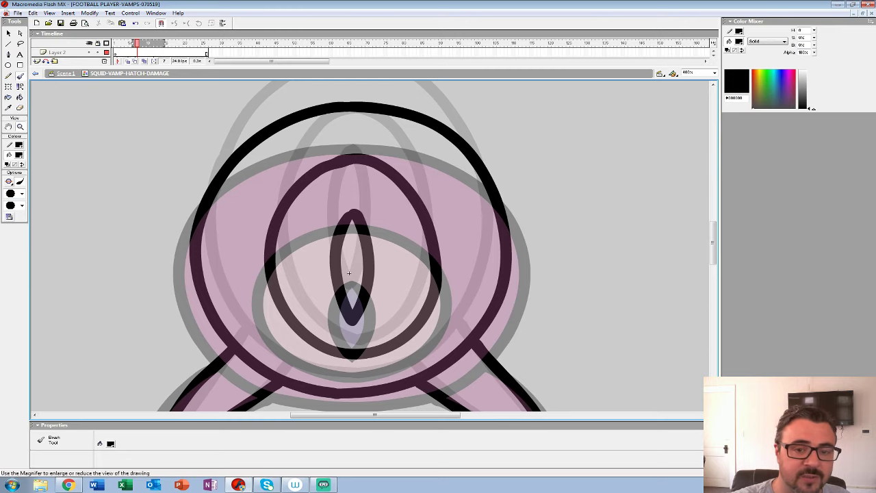
# - Insert a blank keyframe at frame 9 of Layer 1 for another in-between pose
pyautogui.click(19, 127)
pyautogui.keyDown('alt'); pyautogui.click(347, 202); pyautogui.keyUp('alt')
pyautogui.keyDown('alt'); pyautogui.click(404, 223); pyautogui.keyUp('alt')
pyautogui.keyDown('alt'); pyautogui.click(374, 250); pyautogui.keyUp('alt')
pyautogui.moveTo(374, 67); pyautogui.dragTo(374, 118)
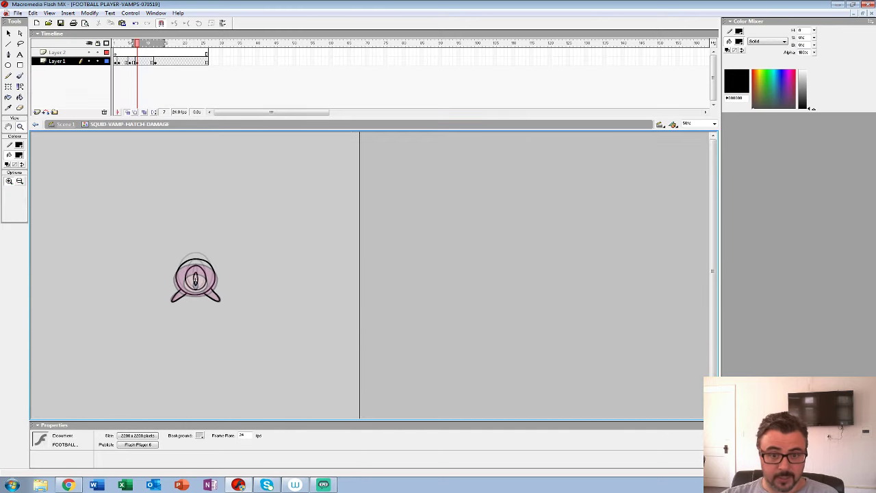
pyautogui.moveTo(136, 43); pyautogui.dragTo(161, 43)
pyautogui.click(141, 61)
pyautogui.click(144, 61)
pyautogui.press('F7')
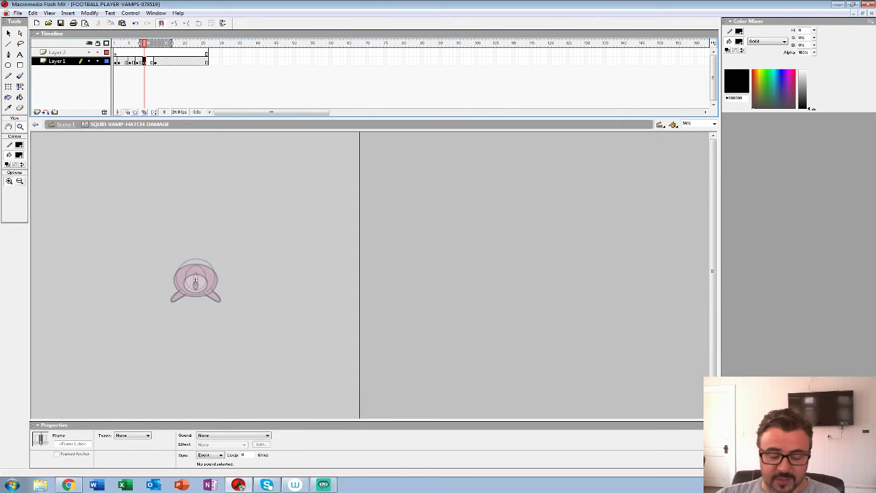
# - Ink the wide rounded body outline on frame 9, midway between the ghosted frame 7 pose and the coloured resting pose
pyautogui.click(201, 263)
pyautogui.click(461, 305)
pyautogui.click(167, 279)
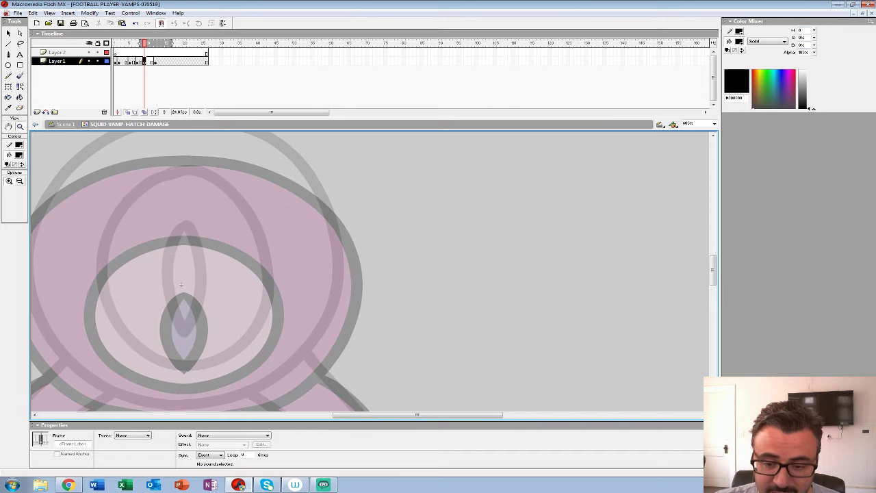
pyautogui.moveTo(370, 118); pyautogui.dragTo(370, 67)
pyautogui.moveTo(370, 260)
pyautogui.mouseDown()
pyautogui.moveTo(404, 305)
pyautogui.moveTo(406, 284)
pyautogui.mouseUp()
pyautogui.press('b')
pyautogui.moveTo(403, 240); pyautogui.dragTo(440, 251)
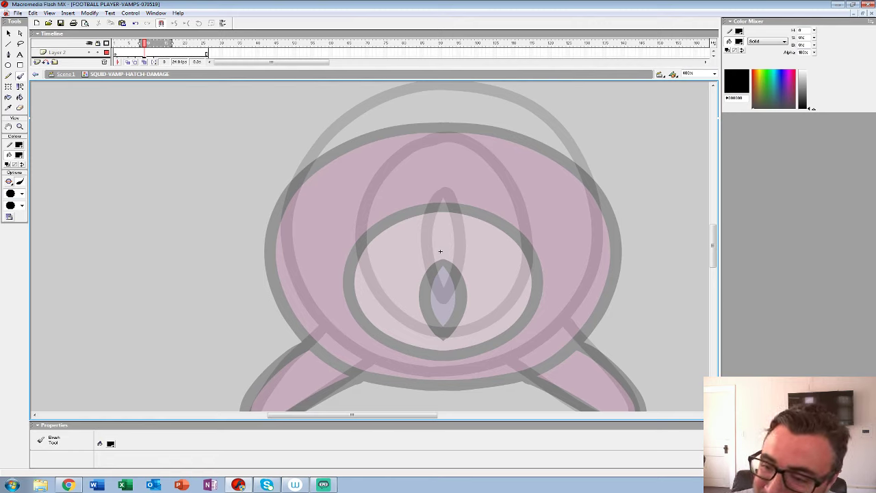
pyautogui.moveTo(450, 104)
pyautogui.mouseDown()
pyautogui.moveTo(387, 115)
pyautogui.moveTo(343, 138)
pyautogui.moveTo(310, 166)
pyautogui.moveTo(287, 203)
pyautogui.moveTo(283, 281)
pyautogui.moveTo(335, 353)
pyautogui.moveTo(371, 371)
pyautogui.moveTo(427, 382)
pyautogui.moveTo(520, 366)
pyautogui.moveTo(563, 338)
pyautogui.moveTo(590, 304)
pyautogui.moveTo(602, 252)
pyautogui.moveTo(595, 199)
pyautogui.mouseUp()
pyautogui.hotkey('ctrl', 'z')
pyautogui.moveTo(470, 106)
pyautogui.mouseDown()
pyautogui.moveTo(416, 104)
pyautogui.moveTo(309, 163)
pyautogui.moveTo(281, 250)
pyautogui.moveTo(307, 323)
pyautogui.moveTo(361, 360)
pyautogui.moveTo(233, 375)
pyautogui.mouseUp()
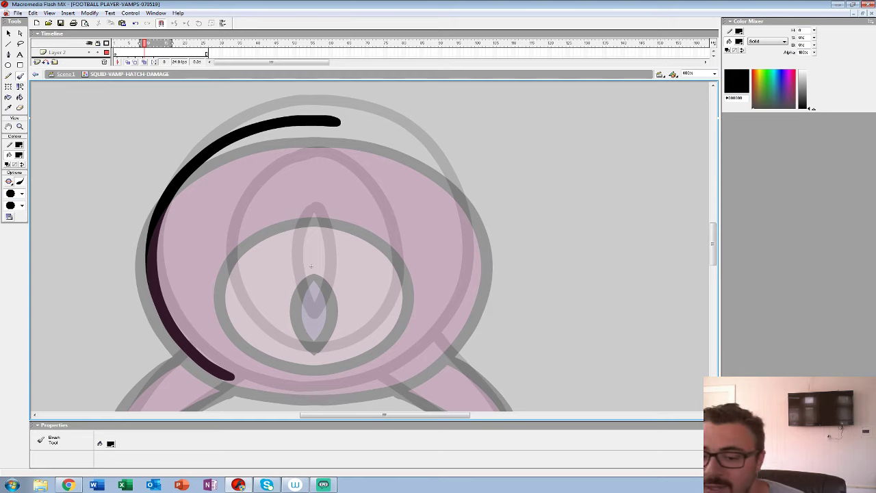
pyautogui.moveTo(331, 120)
pyautogui.mouseDown()
pyautogui.moveTo(429, 160)
pyautogui.moveTo(459, 195)
pyautogui.moveTo(475, 236)
pyautogui.moveTo(476, 279)
pyautogui.moveTo(460, 324)
pyautogui.moveTo(414, 370)
pyautogui.moveTo(355, 390)
pyautogui.moveTo(288, 393)
pyautogui.moveTo(233, 376)
pyautogui.mouseUp()
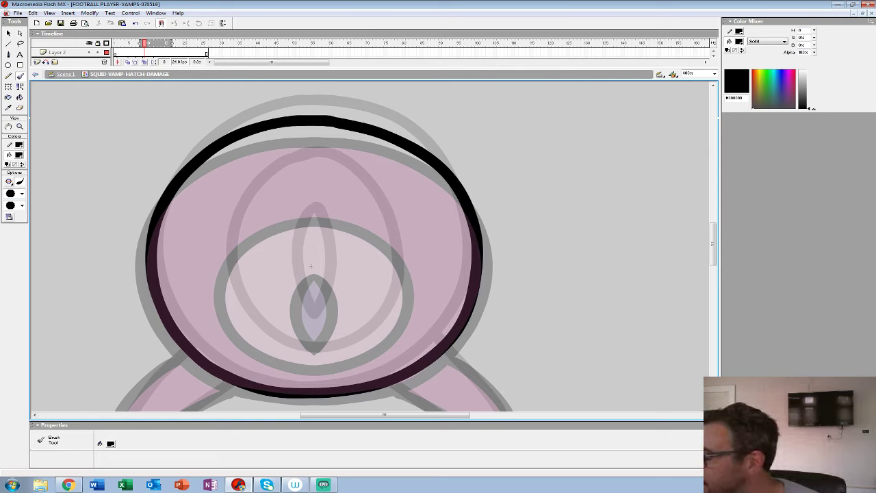
# - Ink the rounded eye outline and the pointed slit pupil inside the frame 9 body
pyautogui.hotkey('ctrl', 'z')
pyautogui.moveTo(260, 214)
pyautogui.mouseDown()
pyautogui.moveTo(234, 244)
pyautogui.moveTo(226, 289)
pyautogui.mouseUp()
pyautogui.hotkey('ctrl', 'z')
pyautogui.moveTo(259, 217)
pyautogui.mouseDown()
pyautogui.moveTo(232, 246)
pyautogui.moveTo(224, 290)
pyautogui.moveTo(254, 334)
pyautogui.moveTo(299, 360)
pyautogui.moveTo(347, 361)
pyautogui.moveTo(389, 334)
pyautogui.moveTo(408, 278)
pyautogui.moveTo(389, 229)
pyautogui.moveTo(344, 190)
pyautogui.moveTo(279, 200)
pyautogui.moveTo(244, 223)
pyautogui.mouseUp()
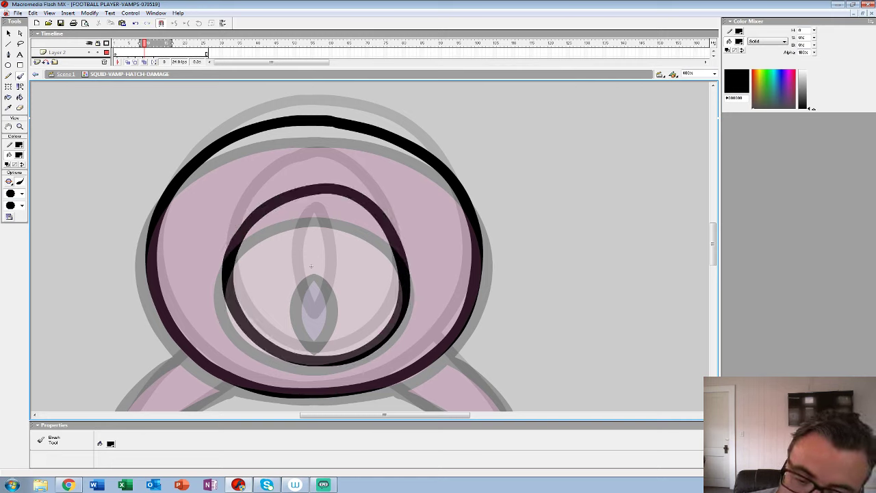
pyautogui.moveTo(302, 268)
pyautogui.mouseDown()
pyautogui.moveTo(297, 300)
pyautogui.moveTo(313, 334)
pyautogui.mouseUp()
pyautogui.moveTo(313, 251)
pyautogui.mouseDown()
pyautogui.moveTo(329, 286)
pyautogui.moveTo(314, 335)
pyautogui.mouseUp()
pyautogui.hotkey('ctrl', 'z')
pyautogui.moveTo(316, 253)
pyautogui.mouseDown()
pyautogui.moveTo(330, 281)
pyautogui.moveTo(315, 336)
pyautogui.mouseUp()
# - Ink both tentacles below the frame 9 body, following the onion-skinned tentacles
pyautogui.moveTo(311, 271); pyautogui.dragTo(461, 121)
pyautogui.moveTo(336, 207)
pyautogui.mouseDown()
pyautogui.moveTo(279, 257)
pyautogui.moveTo(268, 297)
pyautogui.moveTo(386, 244)
pyautogui.mouseUp()
pyautogui.moveTo(593, 205)
pyautogui.mouseDown()
pyautogui.moveTo(321, 212)
pyautogui.moveTo(350, 233)
pyautogui.moveTo(384, 291)
pyautogui.moveTo(263, 245)
pyautogui.moveTo(396, 310)
pyautogui.mouseUp()
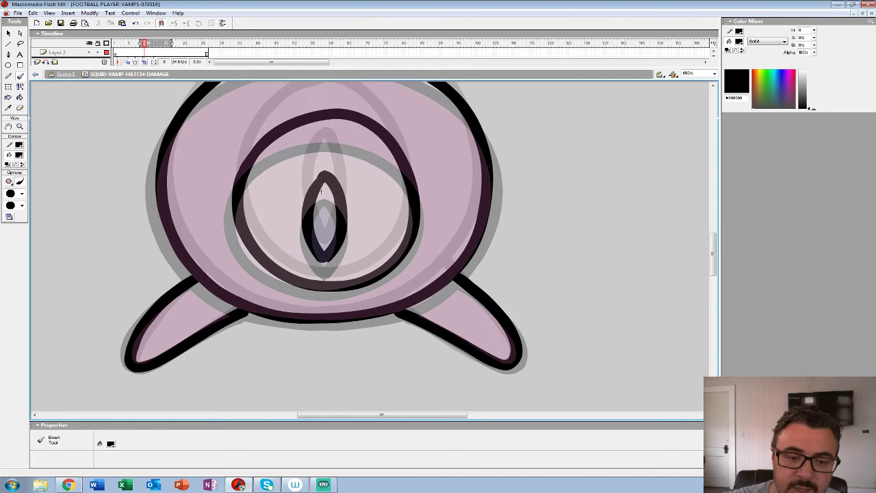
# - Play the damage animation from frame 1 to check the two new in-between poses
pyautogui.press('z')
pyautogui.keyDown('alt'); pyautogui.click(357, 217); pyautogui.keyUp('alt')
pyautogui.keyDown('alt'); pyautogui.click(359, 228); pyautogui.keyUp('alt')
pyautogui.keyDown('alt'); pyautogui.click(361, 240); pyautogui.keyUp('alt')
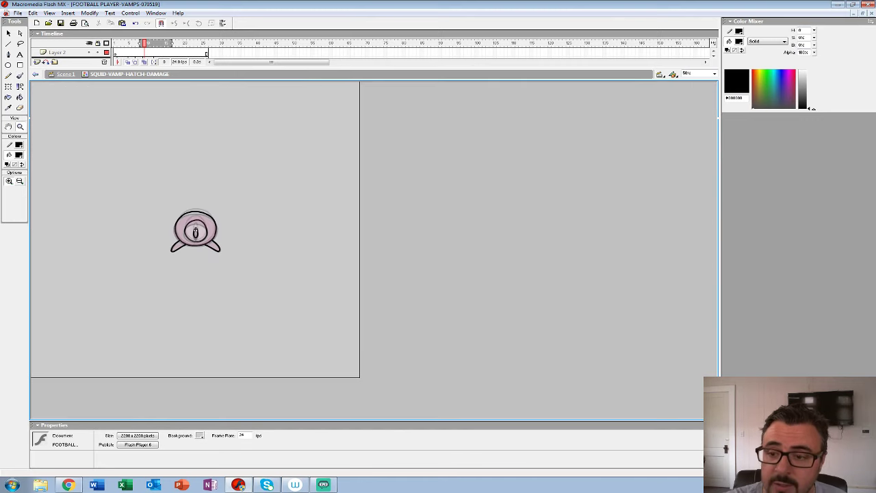
pyautogui.moveTo(205, 68); pyautogui.dragTo(205, 137)
pyautogui.click(115, 53)
pyautogui.press('Return')
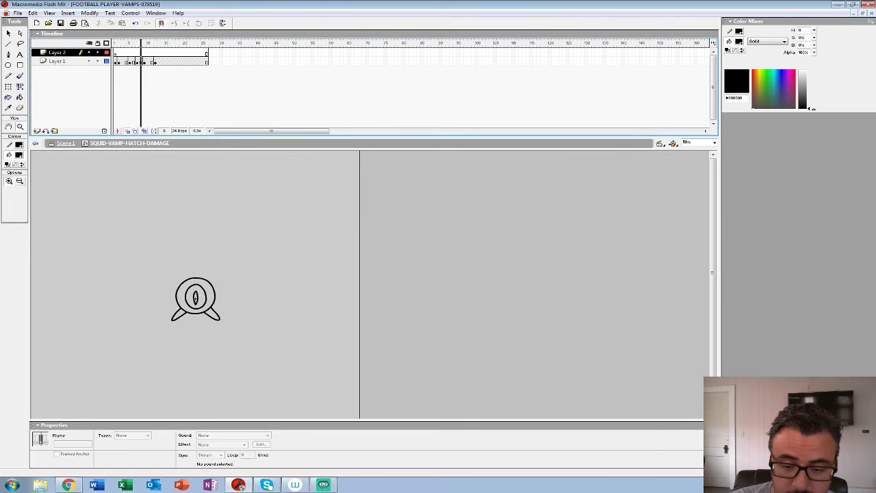
# - Insert a blank keyframe at frame 4 of Layer 1 and shorten the onion-skin range to the neighbouring squashed and stretched poses
pyautogui.click(127, 62)
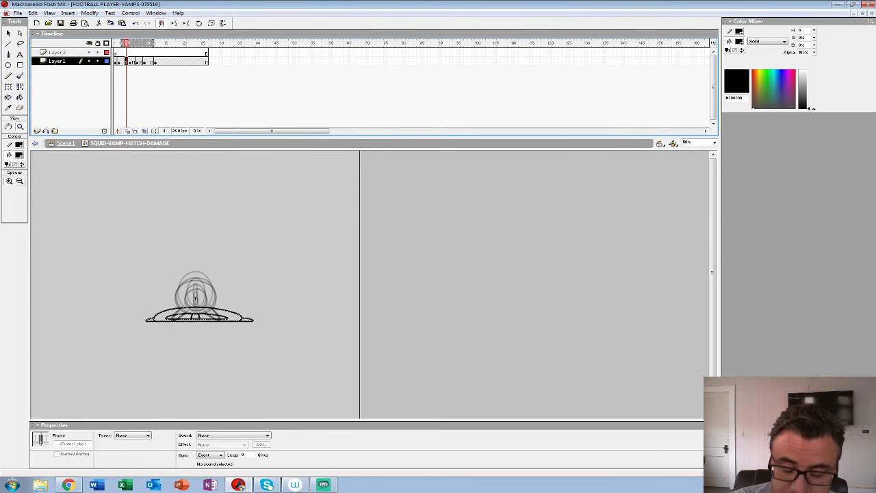
pyautogui.press('F7')
pyautogui.moveTo(154, 43); pyautogui.dragTo(134, 43)
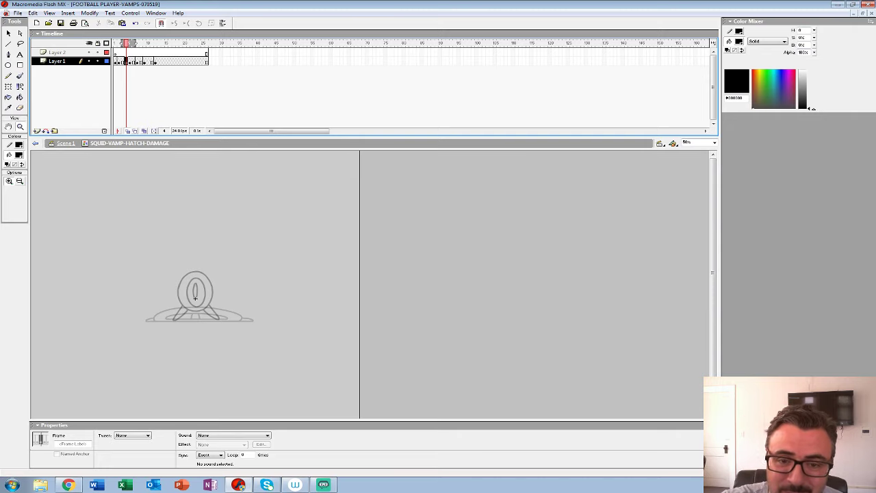
pyautogui.click(195, 292)
pyautogui.click(323, 284)
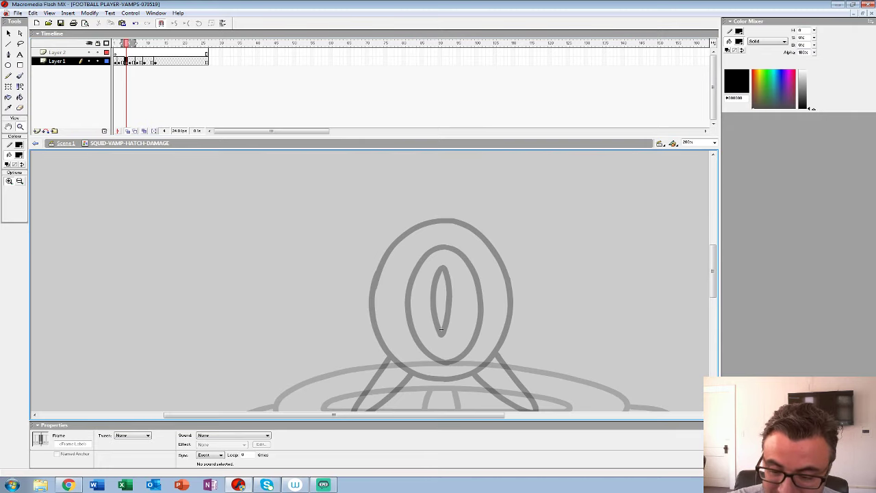
pyautogui.moveTo(444, 328); pyautogui.dragTo(358, 289)
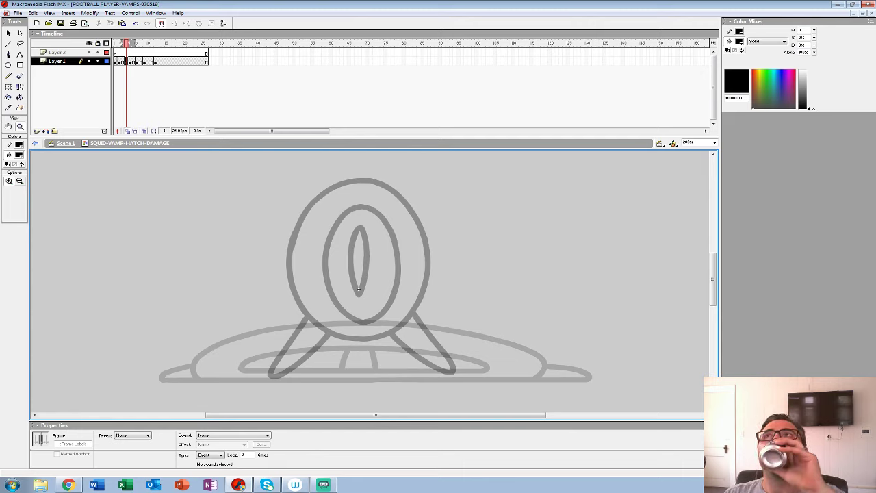
pyautogui.press('b')
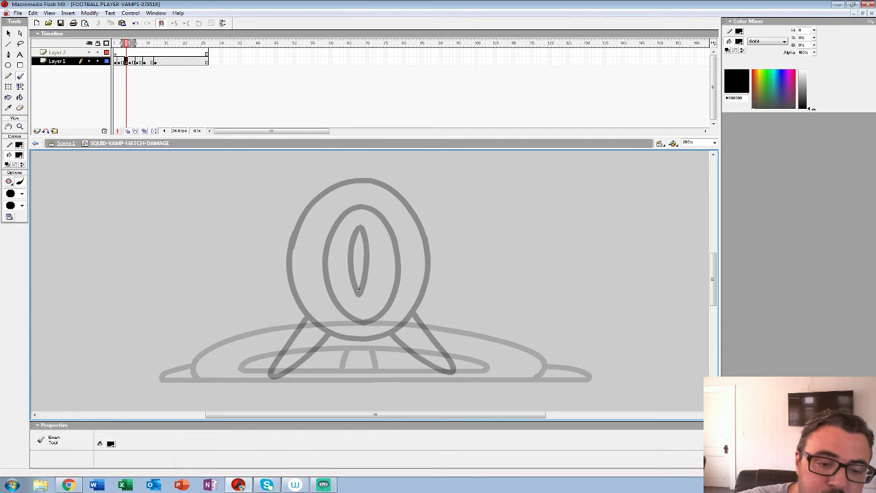
pyautogui.moveTo(254, 352)
pyautogui.mouseDown()
pyautogui.moveTo(352, 244)
pyautogui.moveTo(475, 332)
pyautogui.mouseUp()
pyautogui.moveTo(282, 366)
pyautogui.mouseDown()
pyautogui.moveTo(458, 360)
pyautogui.moveTo(449, 280)
pyautogui.moveTo(373, 229)
pyautogui.moveTo(261, 319)
pyautogui.mouseUp()
pyautogui.hotkey('ctrl', 'z')
pyautogui.moveTo(340, 248)
pyautogui.mouseDown()
pyautogui.moveTo(269, 306)
pyautogui.moveTo(246, 362)
pyautogui.moveTo(324, 375)
pyautogui.moveTo(473, 378)
pyautogui.mouseUp()
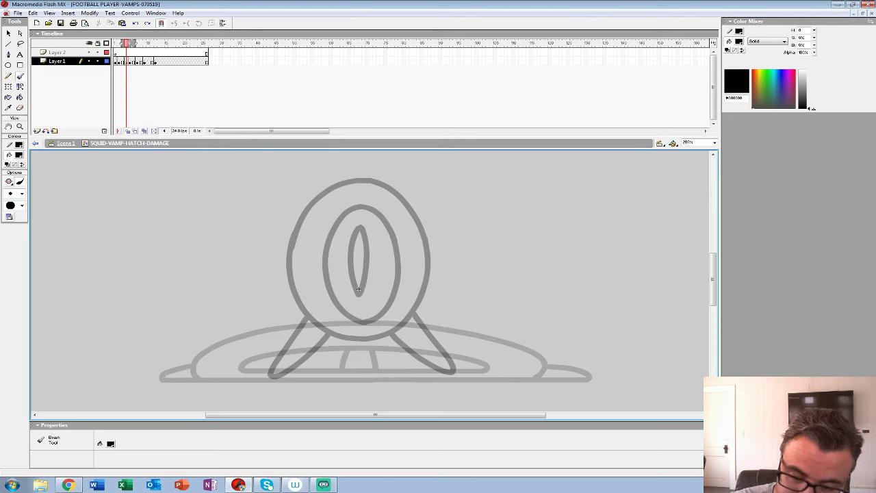
# - Sketch a rounded triangular body with a matching eye and slit pupil on frame 4, using a smaller brush
pyautogui.moveTo(271, 304)
pyautogui.mouseDown()
pyautogui.moveTo(379, 241)
pyautogui.moveTo(463, 304)
pyautogui.moveTo(484, 353)
pyautogui.moveTo(453, 375)
pyautogui.moveTo(281, 375)
pyautogui.mouseUp()
pyautogui.moveTo(302, 374)
pyautogui.mouseDown()
pyautogui.moveTo(254, 355)
pyautogui.moveTo(272, 298)
pyautogui.moveTo(344, 241)
pyautogui.moveTo(405, 249)
pyautogui.moveTo(467, 305)
pyautogui.moveTo(487, 356)
pyautogui.mouseUp()
pyautogui.moveTo(281, 373); pyautogui.dragTo(251, 336)
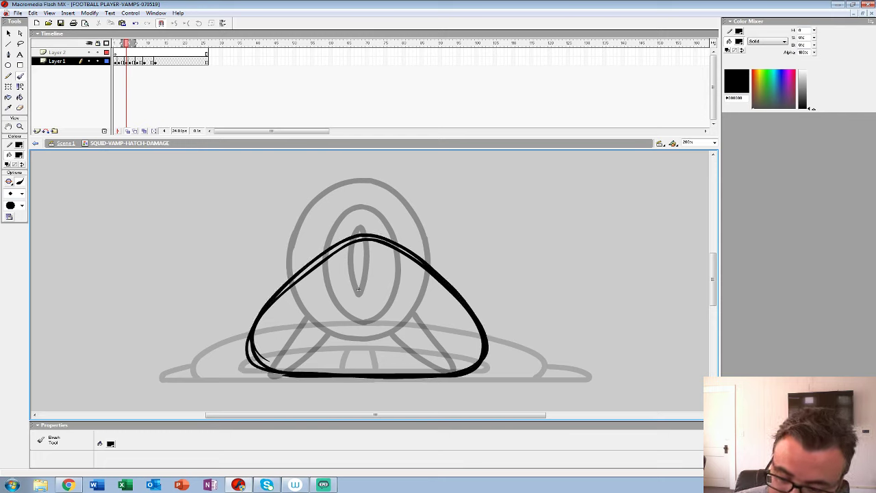
pyautogui.moveTo(305, 312)
pyautogui.mouseDown()
pyautogui.moveTo(312, 352)
pyautogui.moveTo(394, 356)
pyautogui.mouseUp()
pyautogui.moveTo(411, 296)
pyautogui.mouseDown()
pyautogui.moveTo(297, 331)
pyautogui.moveTo(321, 360)
pyautogui.moveTo(413, 360)
pyautogui.mouseUp()
pyautogui.moveTo(354, 287)
pyautogui.mouseDown()
pyautogui.moveTo(352, 347)
pyautogui.moveTo(363, 282)
pyautogui.moveTo(364, 350)
pyautogui.mouseUp()
# - Sketch flattened tentacles spreading outward along the ground from both sides of the triangular body
pyautogui.moveTo(248, 377); pyautogui.dragTo(314, 370)
pyautogui.moveTo(410, 356); pyautogui.dragTo(244, 309)
pyautogui.moveTo(304, 326); pyautogui.dragTo(383, 329)
# - Play the damage animation from the beginning to check how the triangular pose links the squash and stretch
pyautogui.click(20, 125)
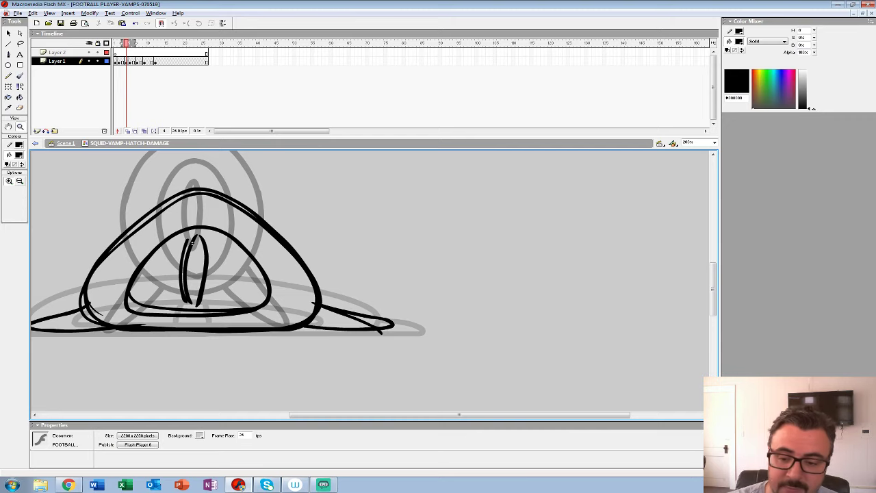
pyautogui.keyDown('alt'); pyautogui.click(206, 236); pyautogui.keyUp('alt')
pyautogui.keyDown('alt'); pyautogui.click(206, 236); pyautogui.keyUp('alt')
pyautogui.click(118, 52)
pyautogui.press('Return')
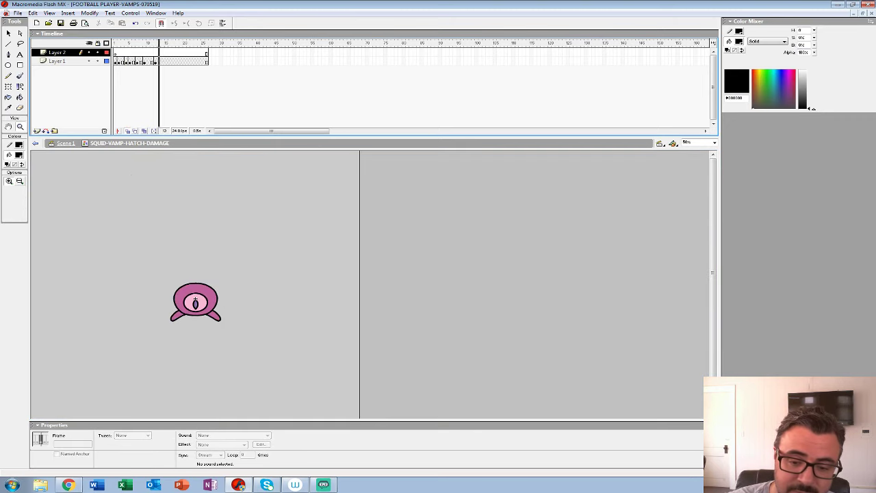
pyautogui.press('Return')
pyautogui.click(121, 61)
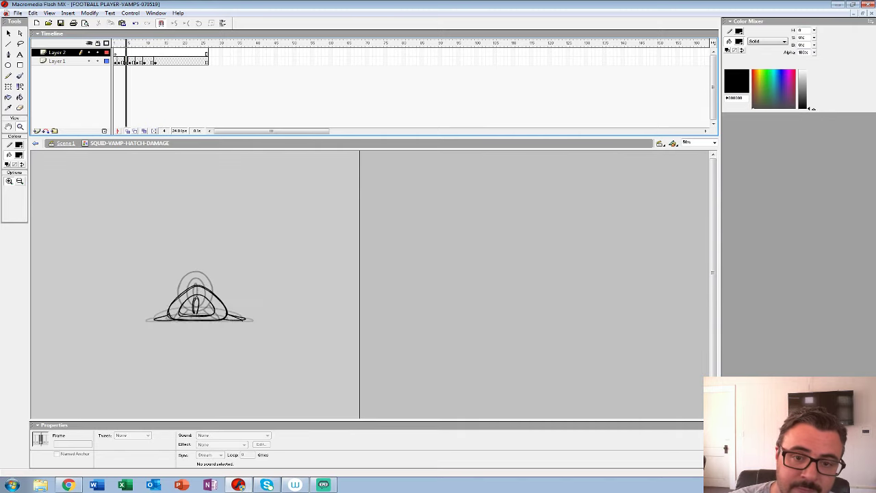
# - Clear the rough triangular sketch from frame 4 of Layer 1 and choose a larger brush size for the clean outlines
pyautogui.click(126, 61)
pyautogui.press('Delete')
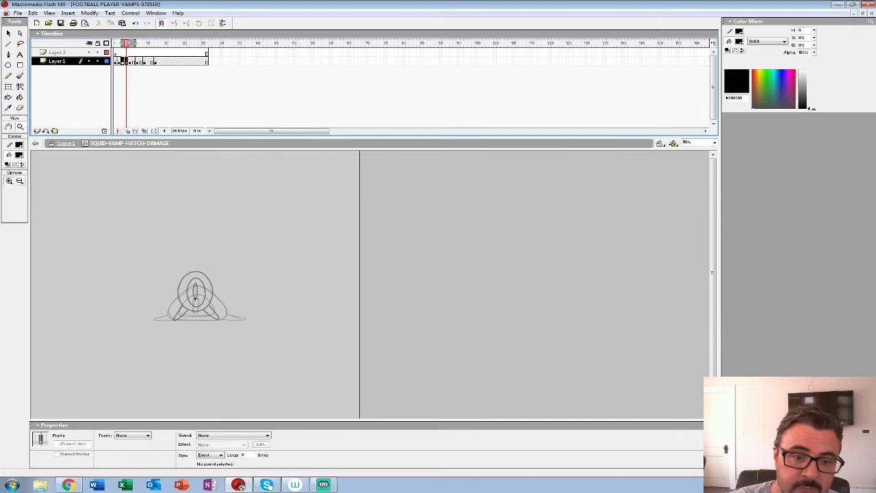
pyautogui.click(196, 298)
pyautogui.click(369, 316)
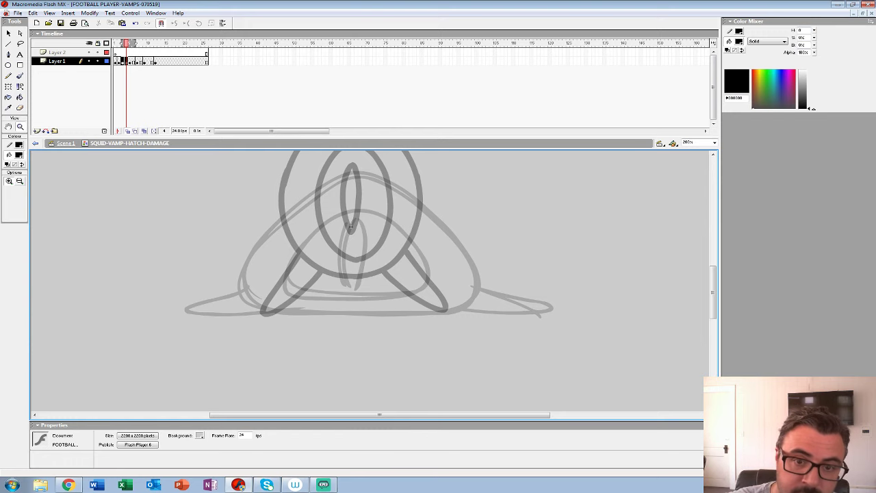
pyautogui.click(350, 228)
pyautogui.moveTo(357, 136); pyautogui.dragTo(358, 68)
pyautogui.moveTo(358, 170); pyautogui.dragTo(345, 212)
pyautogui.press('b')
pyautogui.click(21, 193)
pyautogui.click(13, 291)
# - Redraw the rounded triangular body outline on frame 4 with its matching eye and a pointed slit pupil
pyautogui.moveTo(356, 106)
pyautogui.mouseDown()
pyautogui.moveTo(466, 154)
pyautogui.moveTo(562, 249)
pyautogui.moveTo(588, 292)
pyautogui.moveTo(596, 335)
pyautogui.moveTo(557, 374)
pyautogui.mouseUp()
pyautogui.moveTo(344, 212); pyautogui.dragTo(413, 216)
pyautogui.moveTo(427, 111)
pyautogui.mouseDown()
pyautogui.moveTo(336, 148)
pyautogui.moveTo(264, 205)
pyautogui.moveTo(210, 282)
pyautogui.moveTo(196, 349)
pyautogui.mouseUp()
pyautogui.moveTo(412, 216)
pyautogui.mouseDown()
pyautogui.moveTo(463, 169)
pyautogui.moveTo(447, 122)
pyautogui.moveTo(348, 112)
pyautogui.mouseUp()
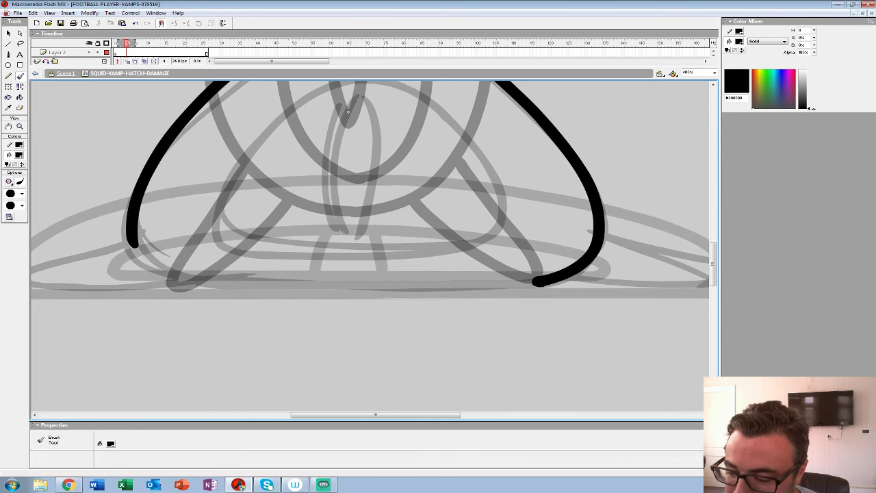
pyautogui.moveTo(540, 281)
pyautogui.mouseDown()
pyautogui.moveTo(256, 285)
pyautogui.moveTo(167, 272)
pyautogui.moveTo(134, 243)
pyautogui.mouseUp()
pyautogui.moveTo(348, 112); pyautogui.dragTo(395, 167)
pyautogui.moveTo(399, 133)
pyautogui.mouseDown()
pyautogui.moveTo(301, 190)
pyautogui.moveTo(262, 255)
pyautogui.moveTo(277, 295)
pyautogui.moveTo(410, 305)
pyautogui.moveTo(526, 296)
pyautogui.moveTo(547, 269)
pyautogui.moveTo(515, 195)
pyautogui.moveTo(450, 145)
pyautogui.moveTo(391, 132)
pyautogui.mouseUp()
# - Draw flat, pointed tentacles along the ground on both sides of the triangular body on frame 4
pyautogui.moveTo(394, 165)
pyautogui.mouseDown()
pyautogui.moveTo(400, 287)
pyautogui.moveTo(421, 257)
pyautogui.moveTo(404, 152)
pyautogui.moveTo(394, 166)
pyautogui.moveTo(601, 103)
pyautogui.mouseUp()
pyautogui.moveTo(380, 233)
pyautogui.mouseDown()
pyautogui.moveTo(281, 268)
pyautogui.moveTo(335, 281)
pyautogui.moveTo(445, 277)
pyautogui.mouseUp()
pyautogui.moveTo(601, 102); pyautogui.dragTo(132, 102)
pyautogui.moveTo(389, 216)
pyautogui.mouseDown()
pyautogui.moveTo(523, 268)
pyautogui.moveTo(328, 276)
pyautogui.mouseUp()
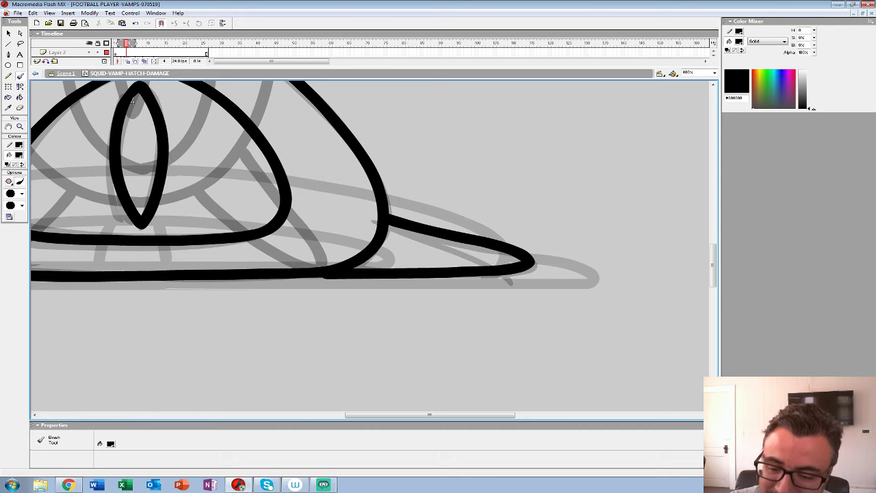
pyautogui.moveTo(132, 102); pyautogui.dragTo(345, 126)
# - Step back and forth through the first frames to compare the redrawn frame 4 pose with its neighbours
pyautogui.press('z')
pyautogui.keyDown('alt'); pyautogui.click(359, 209); pyautogui.keyUp('alt')
pyautogui.keyDown('alt'); pyautogui.click(601, 256); pyautogui.keyUp('alt')
pyautogui.keyDown('alt'); pyautogui.click(601, 256); pyautogui.keyUp('alt')
pyautogui.moveTo(342, 79); pyautogui.dragTo(342, 134)
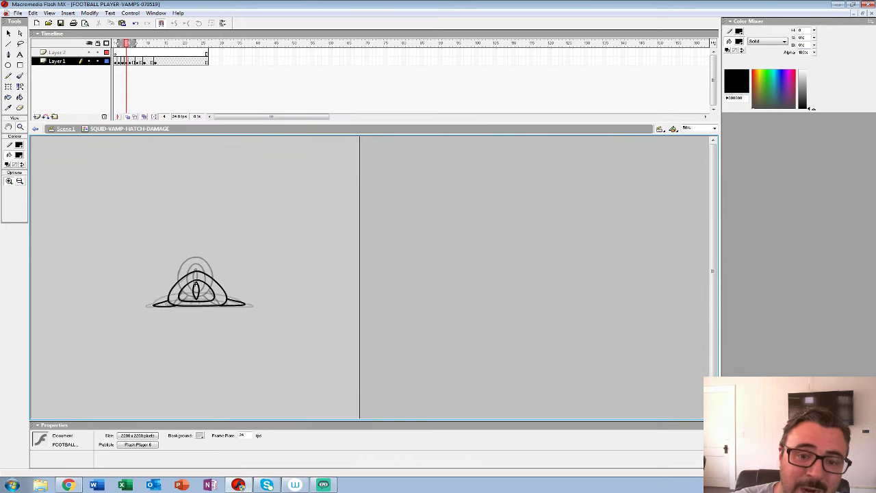
pyautogui.click(126, 62)
pyautogui.press(',')
pyautogui.press('.')
pyautogui.press(',')
pyautogui.press(',')
pyautogui.press(',')
pyautogui.press('.')
pyautogui.press('.')
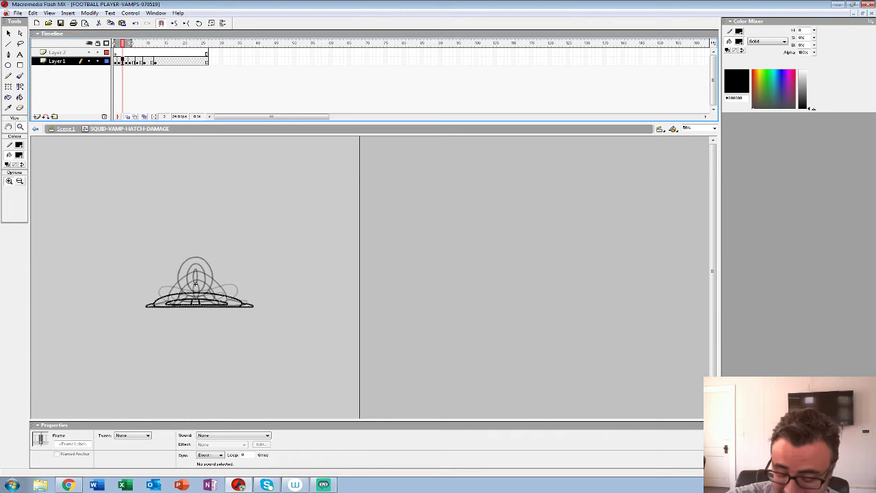
# - Clear the drawing on frame 3 of Layer 1 and shorten the onion-skin range to the neighbouring frames
pyautogui.press('Delete')
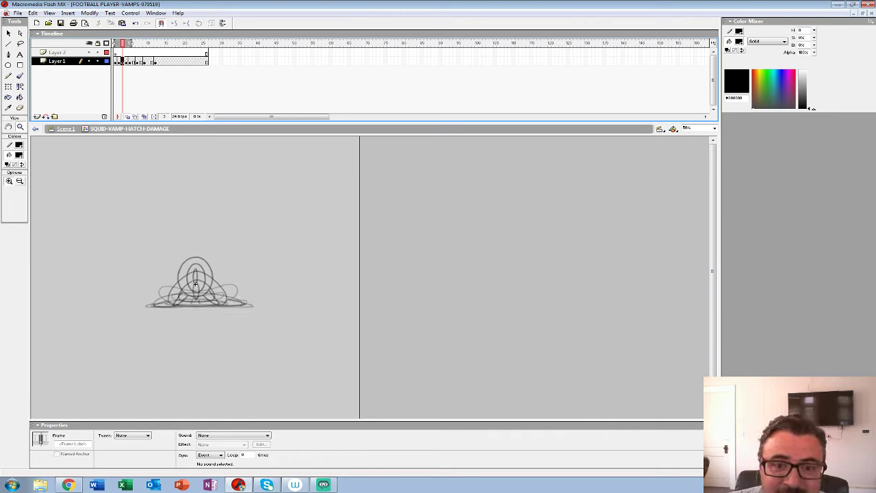
pyautogui.moveTo(115, 43); pyautogui.dragTo(119, 43)
pyautogui.press(',')
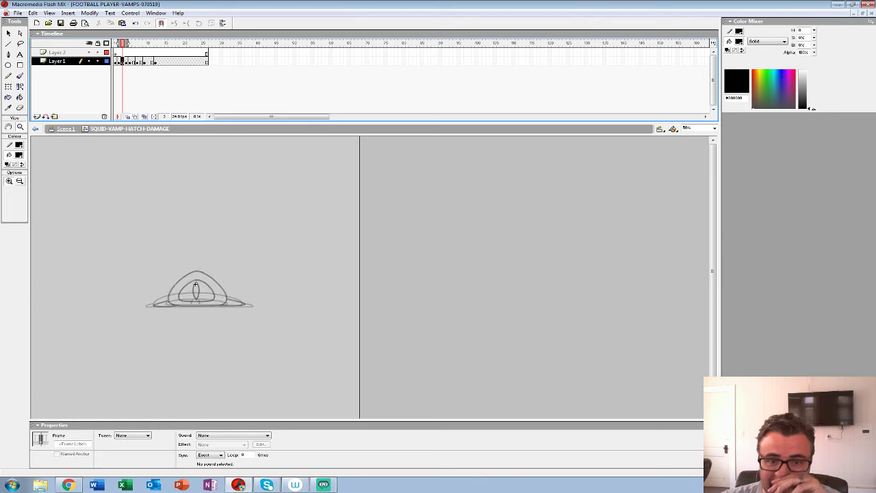
# - Draw a low, wide dome-shaped body outline with a flat base on frame 3, between the squashed and triangular poses
pyautogui.hotkey('ctrl', '=')
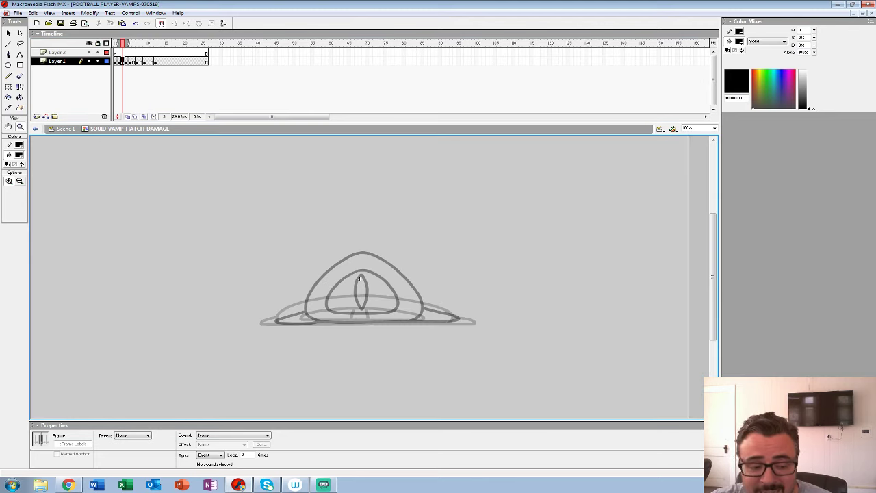
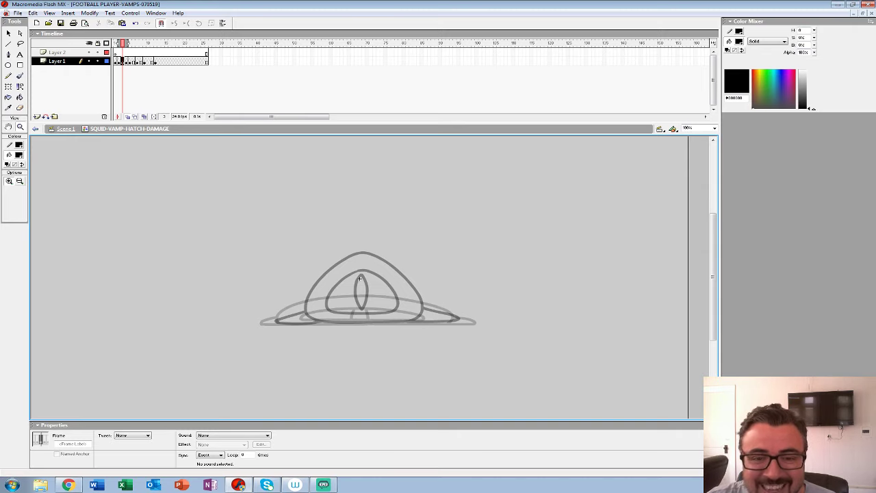
pyautogui.click(359, 278)
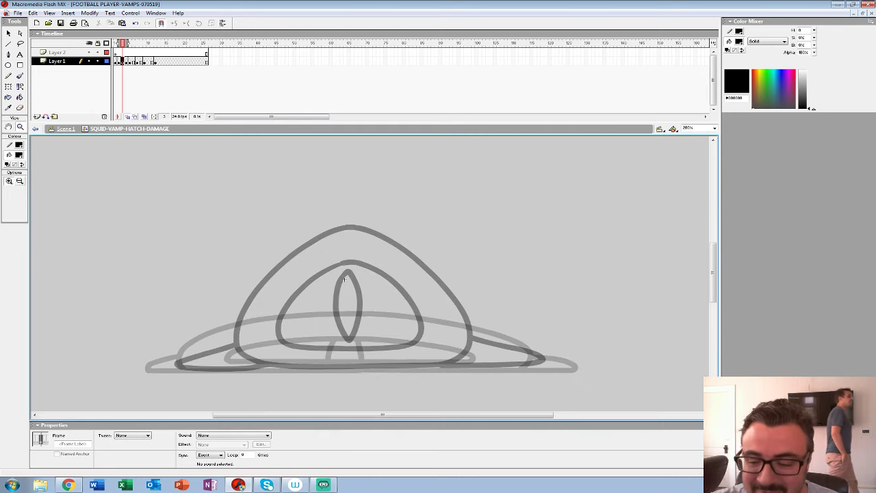
pyautogui.hotkey('ctrl', '=')
pyautogui.moveTo(271, 240)
pyautogui.mouseDown()
pyautogui.moveTo(380, 171)
pyautogui.moveTo(391, 189)
pyautogui.mouseUp()
pyautogui.hotkey('ctrl', '-')
pyautogui.click(299, 247)
pyautogui.press('b')
pyautogui.moveTo(286, 195); pyautogui.dragTo(230, 174)
pyautogui.moveTo(316, 215)
pyautogui.mouseDown()
pyautogui.moveTo(485, 256)
pyautogui.moveTo(533, 285)
pyautogui.moveTo(553, 313)
pyautogui.moveTo(549, 334)
pyautogui.moveTo(523, 347)
pyautogui.moveTo(259, 348)
pyautogui.mouseUp()
pyautogui.moveTo(230, 174); pyautogui.dragTo(479, 164)
pyautogui.moveTo(545, 204)
pyautogui.mouseDown()
pyautogui.moveTo(427, 202)
pyautogui.moveTo(292, 228)
pyautogui.moveTo(229, 266)
pyautogui.moveTo(204, 297)
pyautogui.moveTo(201, 321)
pyautogui.moveTo(217, 337)
pyautogui.moveTo(451, 345)
pyautogui.mouseUp()
pyautogui.hotkey('ctrl', 'z')
pyautogui.moveTo(513, 338); pyautogui.dragTo(262, 339)
pyautogui.moveTo(546, 204)
pyautogui.mouseDown()
pyautogui.moveTo(365, 198)
pyautogui.moveTo(223, 266)
pyautogui.moveTo(226, 334)
pyautogui.mouseUp()
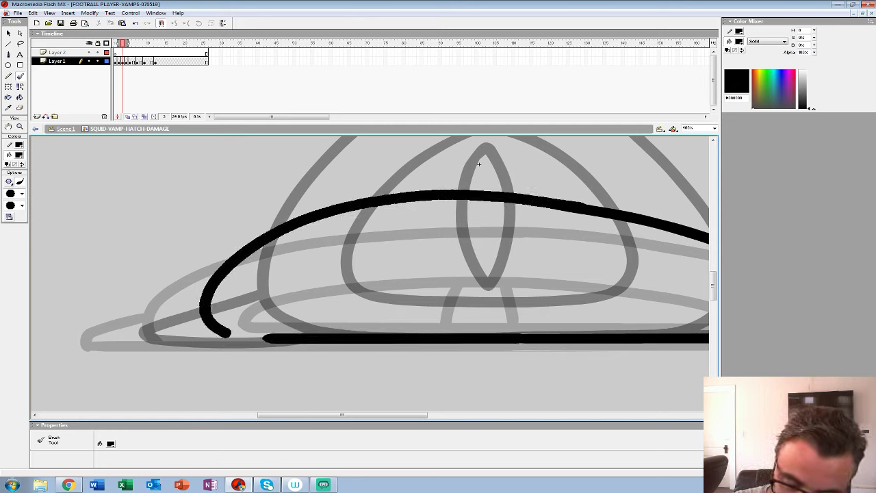
pyautogui.hotkey('ctrl', 'z')
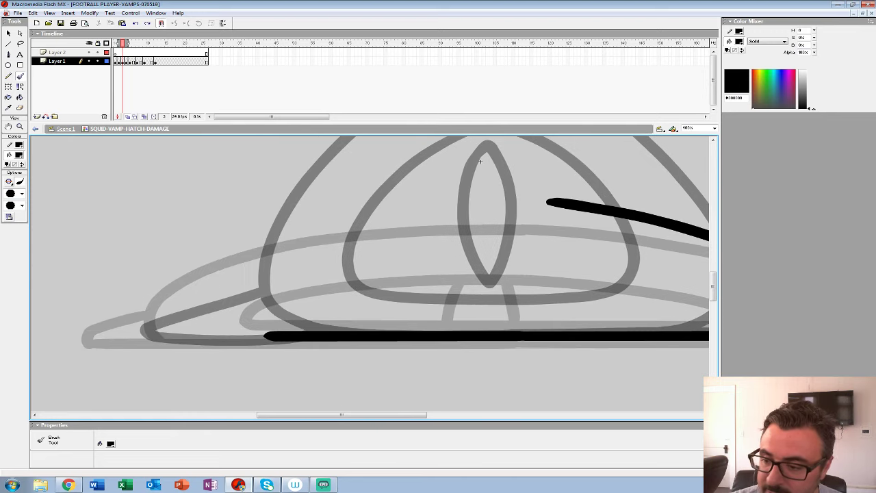
pyautogui.moveTo(541, 201)
pyautogui.mouseDown()
pyautogui.moveTo(454, 196)
pyautogui.moveTo(328, 210)
pyautogui.moveTo(215, 274)
pyautogui.moveTo(205, 322)
pyautogui.moveTo(277, 336)
pyautogui.mouseUp()
# - Draw flattened tentacles extending along the ground from both sides of the dome-shaped body on frame 3
pyautogui.moveTo(548, 288); pyautogui.dragTo(117, 251)
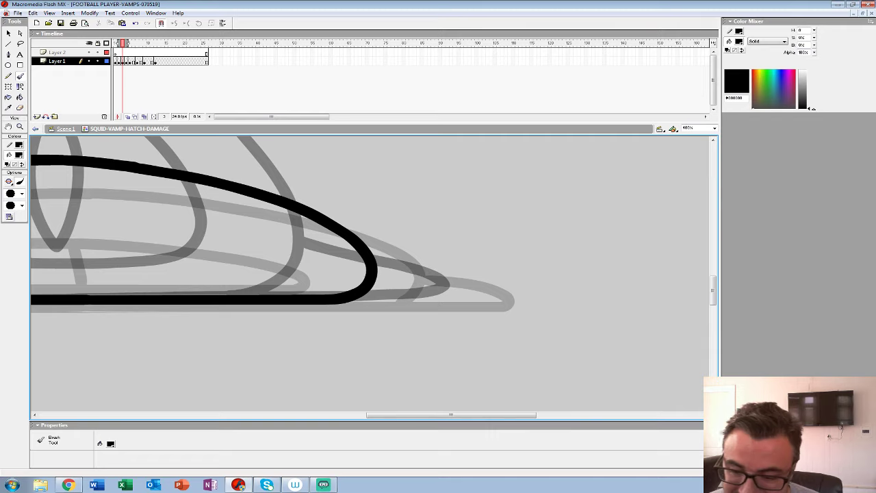
pyautogui.moveTo(318, 305)
pyautogui.mouseDown()
pyautogui.moveTo(475, 302)
pyautogui.moveTo(483, 292)
pyautogui.moveTo(377, 265)
pyautogui.moveTo(731, 249)
pyautogui.mouseUp()
pyautogui.moveTo(274, 274); pyautogui.dragTo(532, 236)
pyautogui.moveTo(452, 250); pyautogui.dragTo(291, 251)
pyautogui.moveTo(378, 214); pyautogui.dragTo(287, 251)
pyautogui.moveTo(479, 260); pyautogui.dragTo(215, 296)
# - Draw a flattened dome-shaped eye with a pointed arch pupil inside the body on frame 3
pyautogui.moveTo(219, 227)
pyautogui.mouseDown()
pyautogui.moveTo(236, 261)
pyautogui.moveTo(590, 262)
pyautogui.mouseUp()
pyautogui.moveTo(590, 261); pyautogui.dragTo(524, 261)
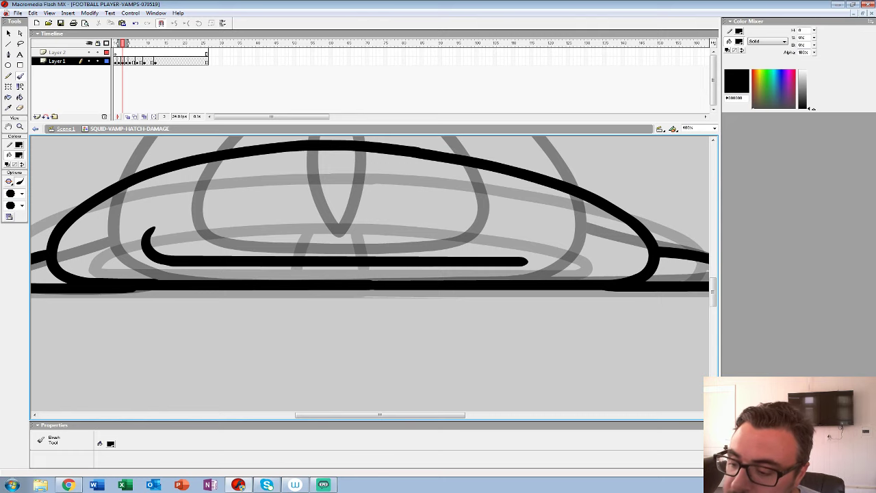
pyautogui.moveTo(536, 227)
pyautogui.mouseDown()
pyautogui.moveTo(468, 199)
pyautogui.moveTo(361, 181)
pyautogui.moveTo(254, 189)
pyautogui.moveTo(172, 216)
pyautogui.moveTo(153, 247)
pyautogui.mouseUp()
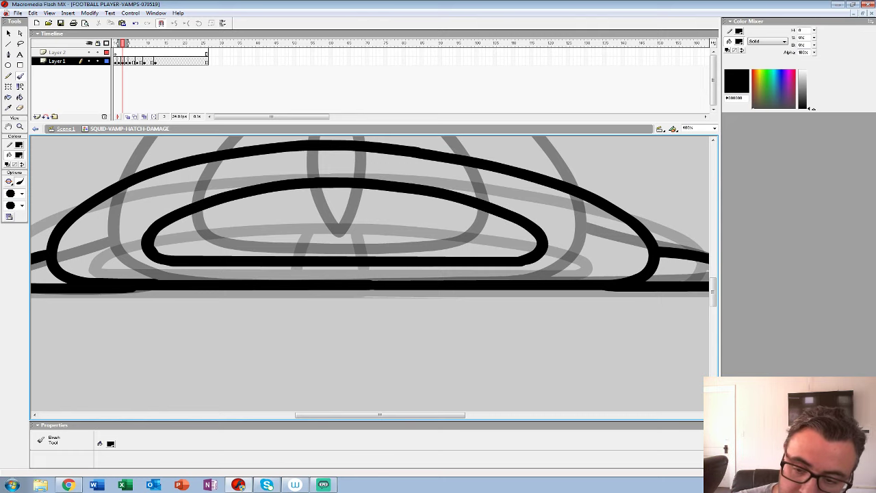
pyautogui.moveTo(316, 189)
pyautogui.mouseDown()
pyautogui.moveTo(305, 253)
pyautogui.moveTo(332, 190)
pyautogui.moveTo(362, 256)
pyautogui.mouseUp()
pyautogui.hotkey('ctrl', 'z')
pyautogui.press('z')
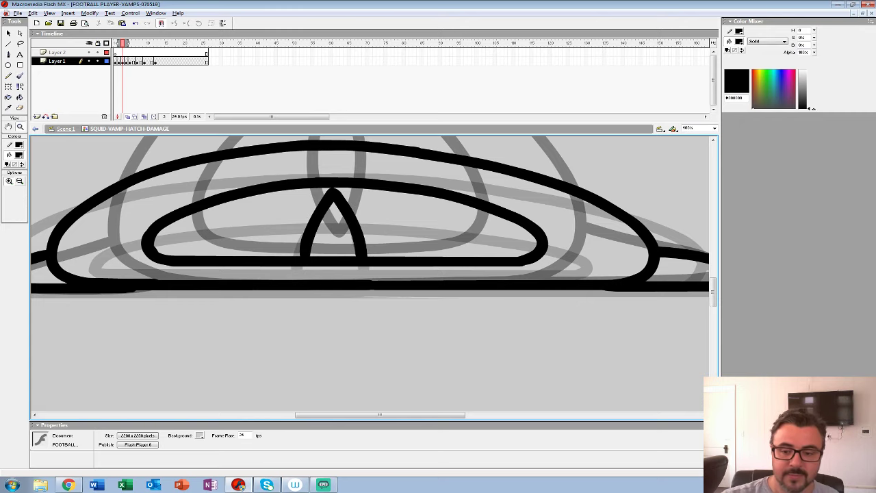
# - Play the damage animation to check the new in-between pose on frame 3
pyautogui.hotkey('ctrl', '-')
pyautogui.hotkey('ctrl', '-')
pyautogui.hotkey('ctrl', '-')
pyautogui.press('Return')
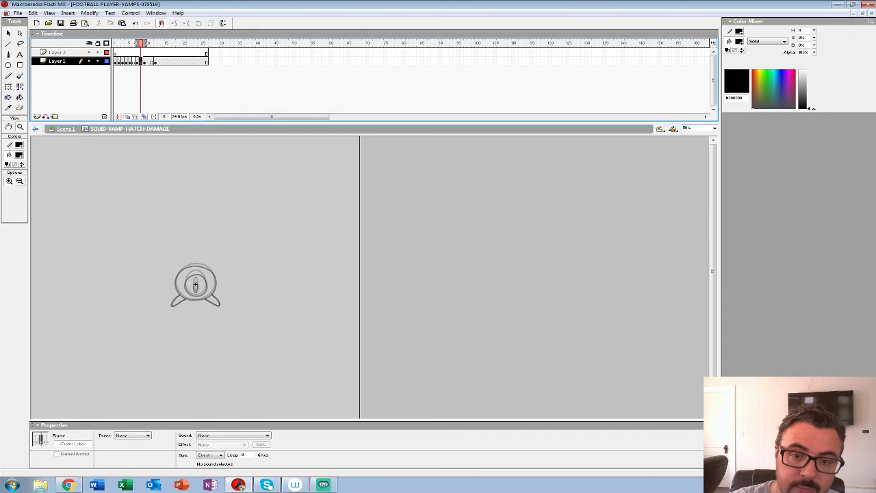
# - Insert blank keyframes between the remaining held poses on Layer 1, including frames 6 and 8, and prepare frame 6 for brush drawing
pyautogui.press('F7')
pyautogui.click(133, 61)
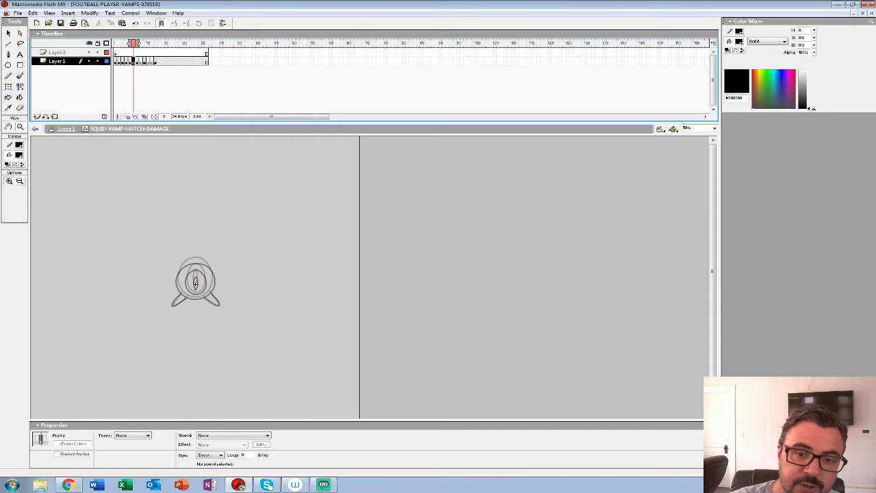
pyautogui.click(201, 282)
pyautogui.click(361, 275)
pyautogui.click(389, 243)
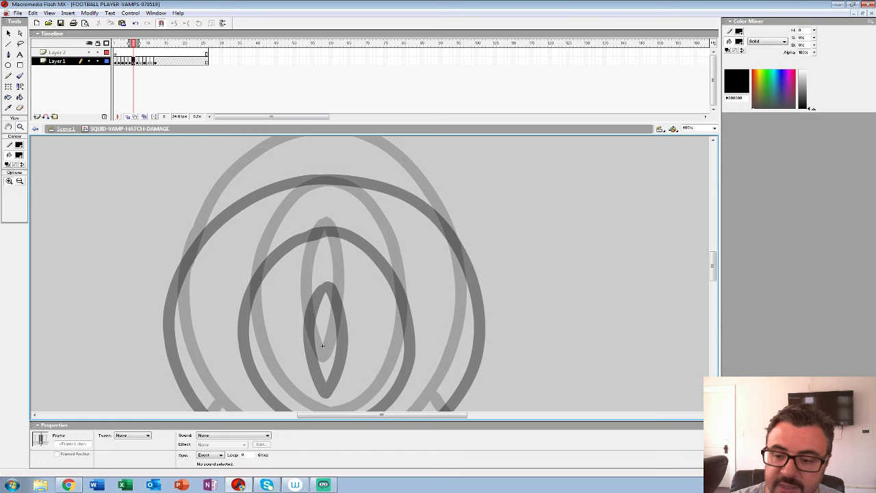
pyautogui.moveTo(373, 122); pyautogui.dragTo(373, 68)
pyautogui.moveTo(345, 287)
pyautogui.mouseDown()
pyautogui.moveTo(370, 248)
pyautogui.moveTo(389, 280)
pyautogui.moveTo(411, 293)
pyautogui.mouseUp()
pyautogui.press('b')
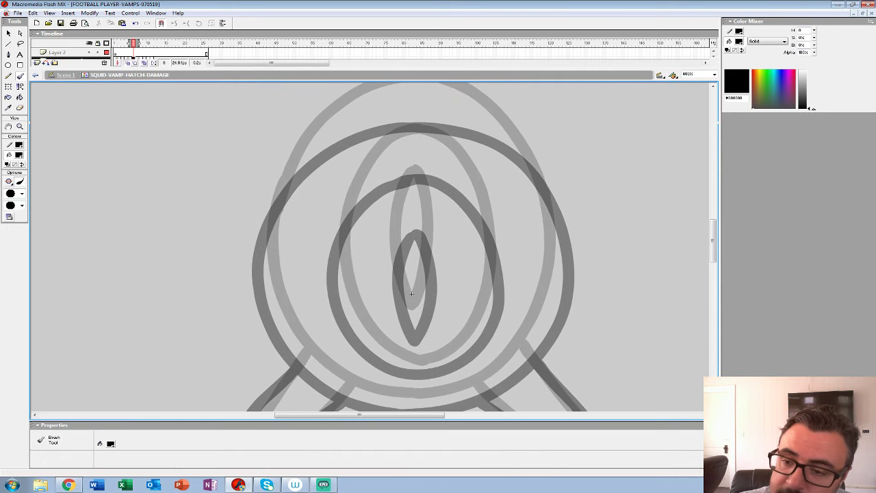
pyautogui.moveTo(393, 100)
pyautogui.mouseDown()
pyautogui.moveTo(338, 125)
pyautogui.moveTo(287, 182)
pyautogui.moveTo(263, 256)
pyautogui.moveTo(269, 290)
pyautogui.mouseUp()
pyautogui.moveTo(412, 293); pyautogui.dragTo(347, 310)
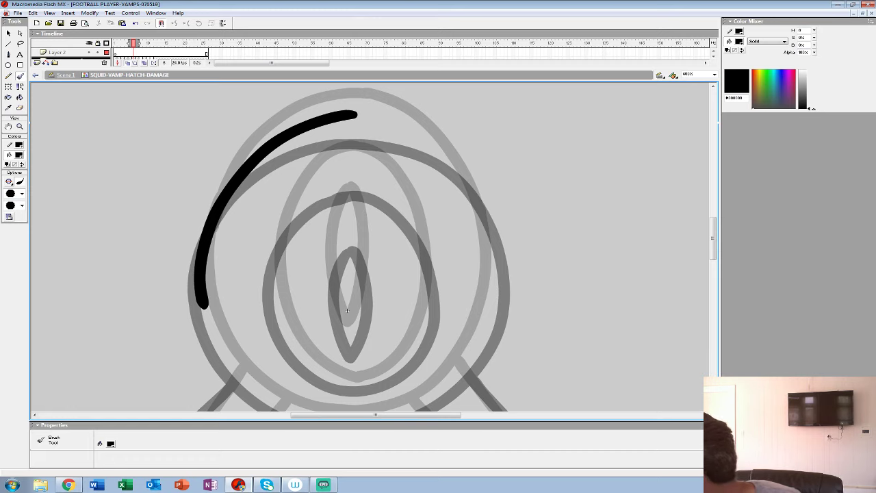
pyautogui.hotkey('ctrl', 'z')
pyautogui.moveTo(347, 310); pyautogui.dragTo(398, 274)
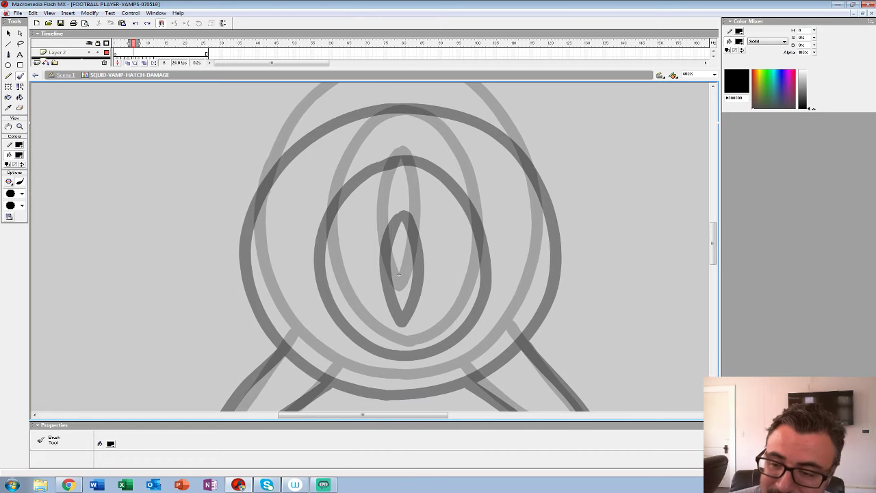
# - Draw an upright oval eye with a narrow slit pupil on frame 6, midway between the onion-skinned poses
pyautogui.moveTo(406, 133)
pyautogui.mouseDown()
pyautogui.moveTo(342, 178)
pyautogui.moveTo(327, 232)
pyautogui.moveTo(330, 281)
pyautogui.moveTo(366, 334)
pyautogui.moveTo(416, 348)
pyautogui.moveTo(458, 327)
pyautogui.moveTo(479, 272)
pyautogui.moveTo(471, 189)
pyautogui.mouseUp()
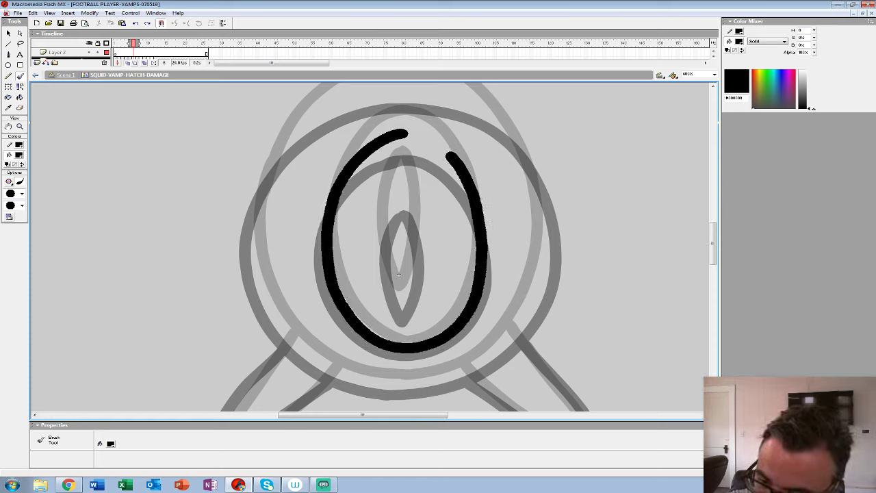
pyautogui.moveTo(418, 135); pyautogui.dragTo(405, 131)
pyautogui.moveTo(402, 186)
pyautogui.mouseDown()
pyautogui.moveTo(389, 212)
pyautogui.moveTo(395, 301)
pyautogui.mouseUp()
pyautogui.moveTo(406, 193)
pyautogui.mouseDown()
pyautogui.moveTo(411, 277)
pyautogui.moveTo(346, 308)
pyautogui.mouseUp()
# - Draw the rounded body outline around the eye on frame 6, midway between the stretched and wider poses
pyautogui.moveTo(369, 118)
pyautogui.mouseDown()
pyautogui.moveTo(440, 149)
pyautogui.moveTo(473, 197)
pyautogui.moveTo(490, 272)
pyautogui.mouseUp()
pyautogui.moveTo(490, 272)
pyautogui.mouseDown()
pyautogui.moveTo(513, 246)
pyautogui.moveTo(535, 258)
pyautogui.mouseUp()
pyautogui.moveTo(410, 102)
pyautogui.mouseDown()
pyautogui.moveTo(328, 120)
pyautogui.moveTo(282, 157)
pyautogui.moveTo(252, 210)
pyautogui.moveTo(241, 286)
pyautogui.mouseUp()
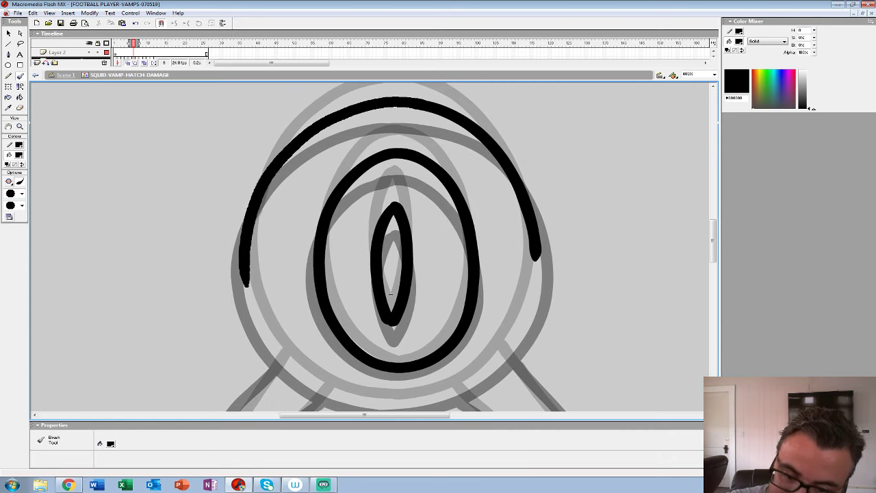
pyautogui.moveTo(390, 295); pyautogui.dragTo(380, 226)
pyautogui.moveTo(526, 186)
pyautogui.mouseDown()
pyautogui.moveTo(507, 262)
pyautogui.moveTo(486, 290)
pyautogui.moveTo(456, 316)
pyautogui.moveTo(386, 336)
pyautogui.moveTo(352, 334)
pyautogui.moveTo(289, 303)
pyautogui.moveTo(236, 216)
pyautogui.mouseUp()
# - Draw the two splayed tentacles below the body on frame 6, following the onion-skinned legs
pyautogui.moveTo(367, 221); pyautogui.dragTo(290, 199)
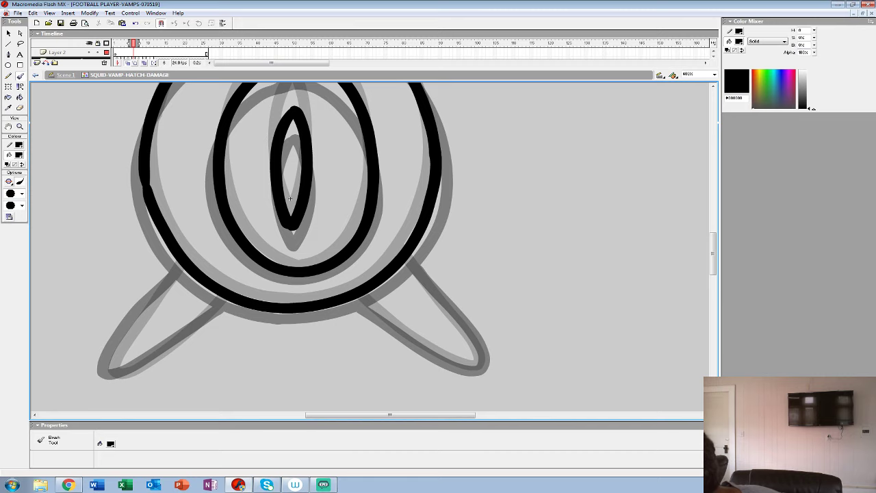
pyautogui.moveTo(290, 198); pyautogui.dragTo(274, 155)
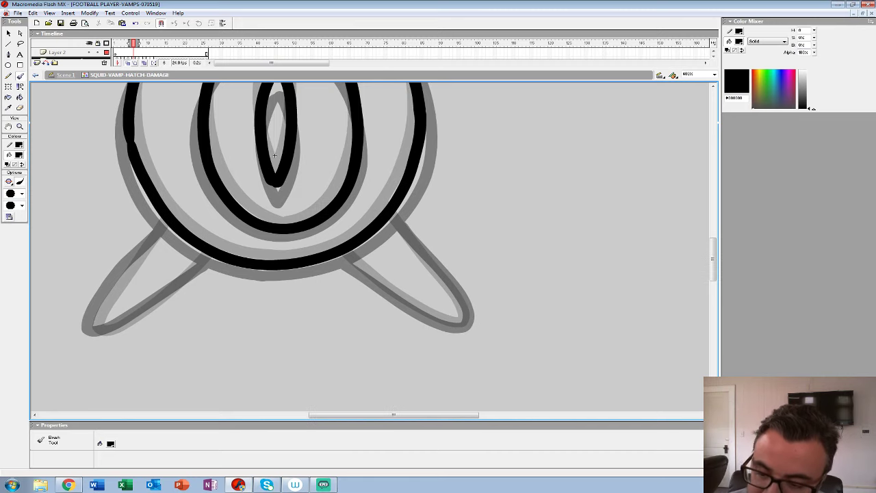
pyautogui.moveTo(404, 229); pyautogui.dragTo(409, 236)
pyautogui.hotkey('ctrl', 'z')
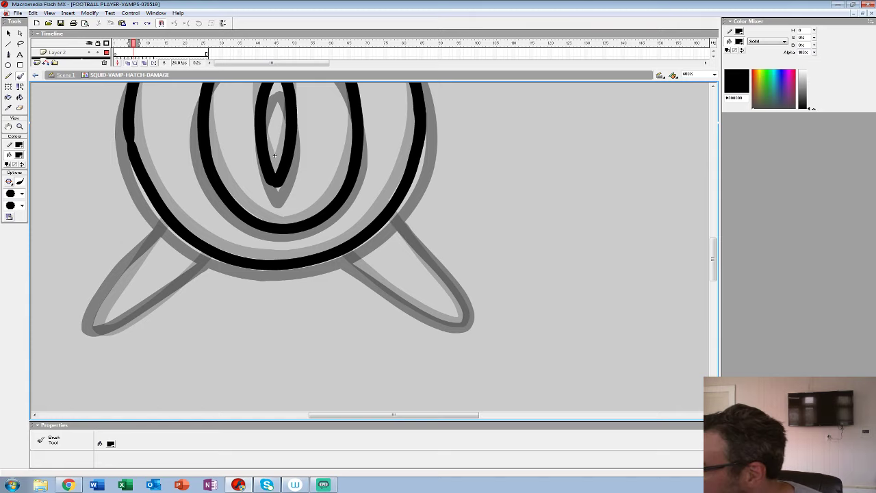
pyautogui.moveTo(391, 215)
pyautogui.mouseDown()
pyautogui.moveTo(467, 311)
pyautogui.moveTo(413, 308)
pyautogui.moveTo(343, 257)
pyautogui.moveTo(405, 255)
pyautogui.moveTo(624, 215)
pyautogui.mouseUp()
pyautogui.moveTo(443, 177)
pyautogui.mouseDown()
pyautogui.moveTo(370, 286)
pyautogui.moveTo(418, 272)
pyautogui.moveTo(489, 214)
pyautogui.mouseUp()
pyautogui.moveTo(556, 113)
pyautogui.mouseDown()
pyautogui.moveTo(525, 174)
pyautogui.moveTo(439, 253)
pyautogui.mouseUp()
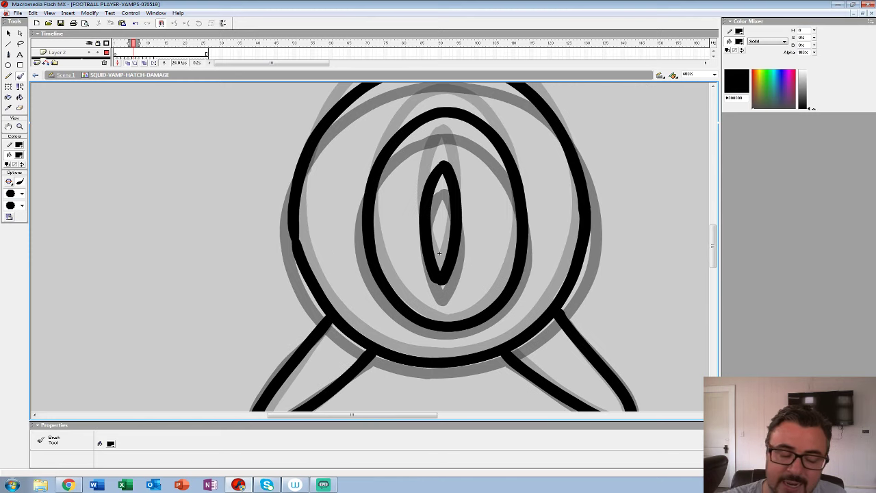
# - Draw a round eye with a slit pupil on frame 8, midway between the neighbouring poses
pyautogui.press('z')
pyautogui.hotkey('ctrl', '-')
pyautogui.hotkey('ctrl', '-')
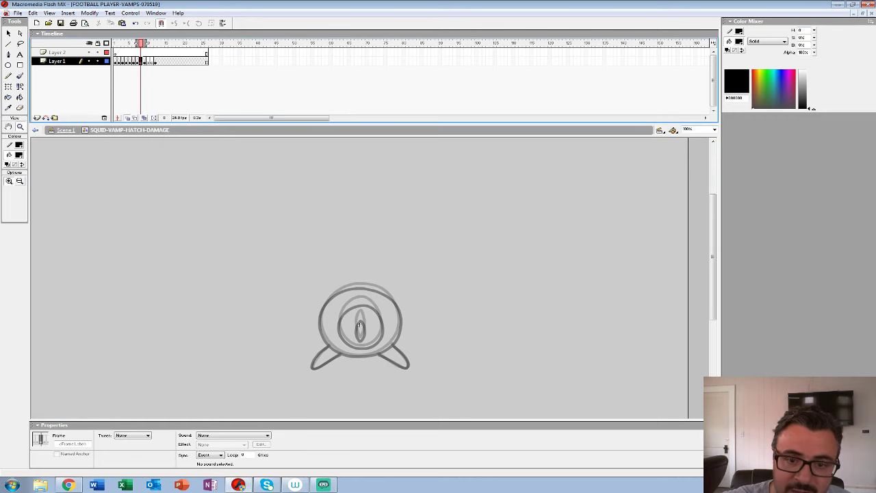
pyautogui.click(359, 325)
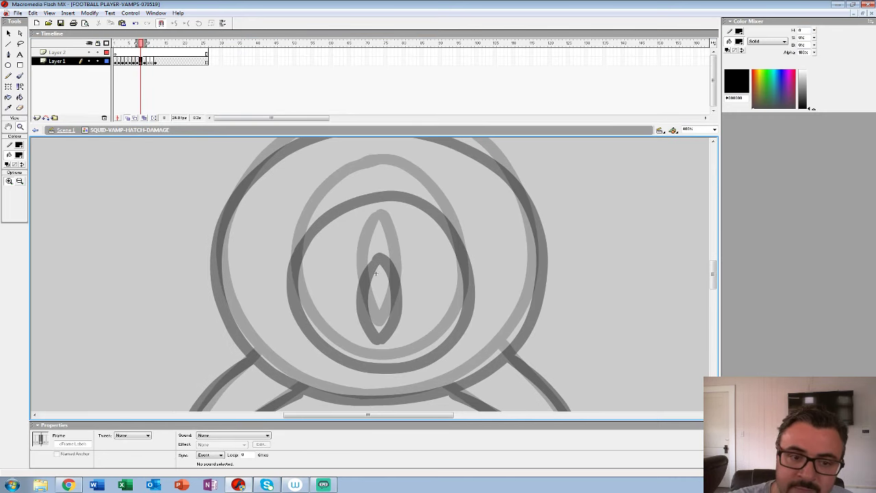
pyautogui.press('b')
pyautogui.moveTo(362, 182); pyautogui.dragTo(371, 181)
pyautogui.moveTo(327, 200); pyautogui.dragTo(296, 254)
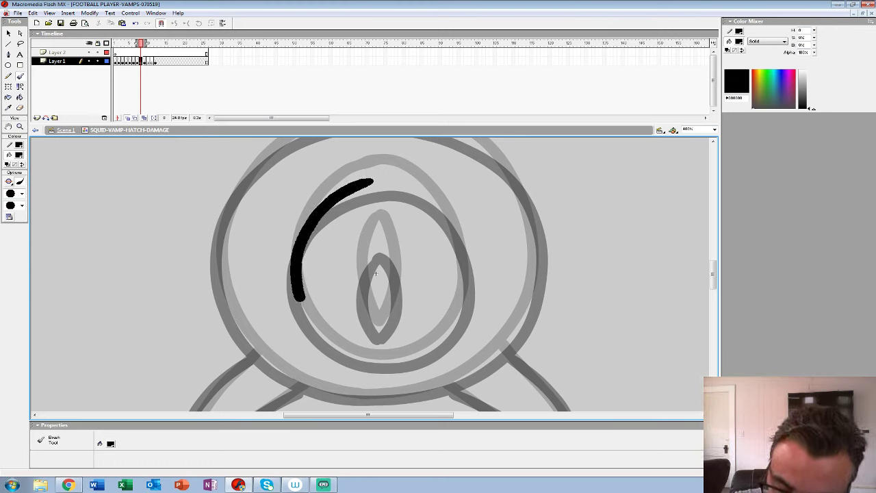
pyautogui.moveTo(299, 296)
pyautogui.mouseDown()
pyautogui.moveTo(336, 348)
pyautogui.moveTo(388, 362)
pyautogui.moveTo(441, 338)
pyautogui.moveTo(466, 283)
pyautogui.moveTo(450, 218)
pyautogui.moveTo(395, 179)
pyautogui.moveTo(373, 180)
pyautogui.mouseUp()
pyautogui.moveTo(376, 241)
pyautogui.mouseDown()
pyautogui.moveTo(363, 285)
pyautogui.moveTo(379, 330)
pyautogui.moveTo(394, 273)
pyautogui.moveTo(378, 238)
pyautogui.mouseUp()
# - Draw the round body outline around the eye on frame 8, between the two onion-skinned outlines
pyautogui.moveTo(375, 273)
pyautogui.mouseDown()
pyautogui.moveTo(377, 264)
pyautogui.moveTo(332, 299)
pyautogui.mouseUp()
pyautogui.moveTo(359, 143)
pyautogui.mouseDown()
pyautogui.moveTo(427, 166)
pyautogui.moveTo(454, 187)
pyautogui.moveTo(476, 219)
pyautogui.moveTo(492, 281)
pyautogui.mouseUp()
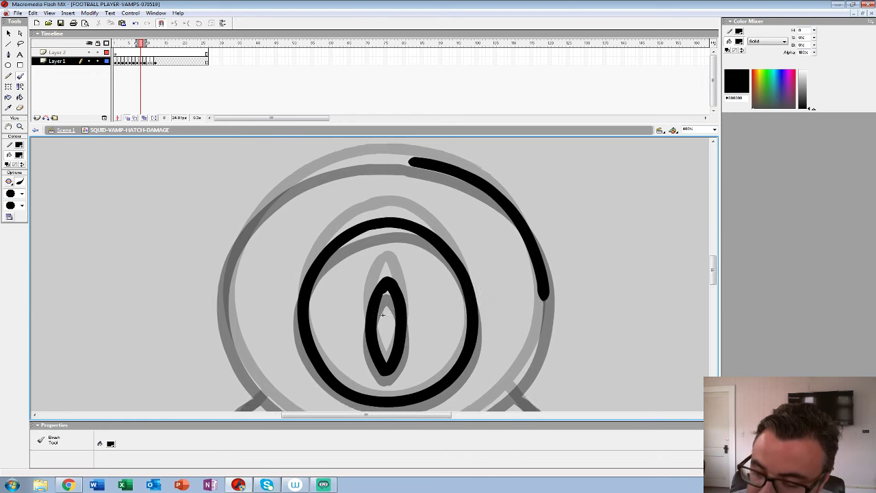
pyautogui.moveTo(382, 315); pyautogui.dragTo(394, 320)
pyautogui.moveTo(418, 166); pyautogui.dragTo(348, 169)
pyautogui.hotkey('ctrl', 'z')
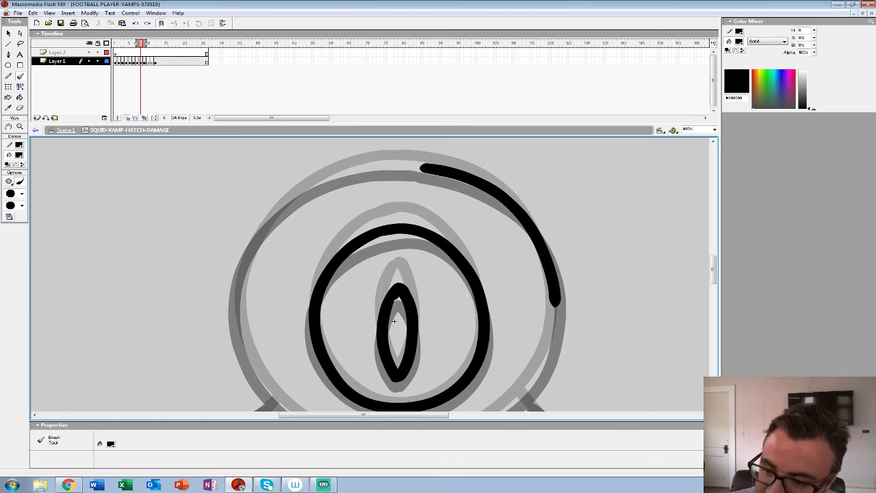
pyautogui.moveTo(426, 164)
pyautogui.mouseDown()
pyautogui.moveTo(366, 165)
pyautogui.moveTo(283, 206)
pyautogui.moveTo(252, 246)
pyautogui.moveTo(236, 318)
pyautogui.mouseUp()
pyautogui.moveTo(393, 321); pyautogui.dragTo(372, 214)
pyautogui.moveTo(537, 199)
pyautogui.mouseDown()
pyautogui.moveTo(512, 272)
pyautogui.moveTo(457, 322)
pyautogui.moveTo(391, 338)
pyautogui.moveTo(327, 335)
pyautogui.moveTo(274, 314)
pyautogui.moveTo(233, 269)
pyautogui.moveTo(211, 202)
pyautogui.mouseUp()
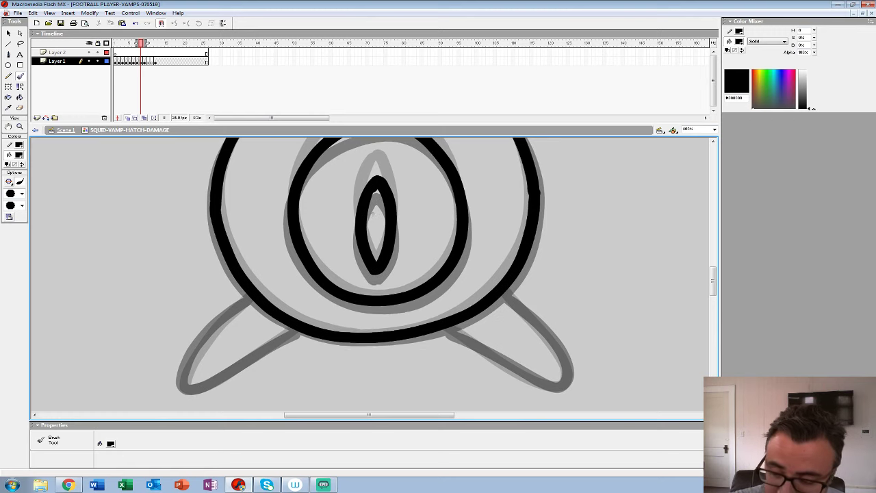
# - Draw the two splayed tentacles below the body on frame 8, following the onion-skinned legs
pyautogui.moveTo(373, 214); pyautogui.dragTo(245, 140)
pyautogui.moveTo(373, 218)
pyautogui.mouseDown()
pyautogui.moveTo(444, 301)
pyautogui.moveTo(319, 256)
pyautogui.moveTo(651, 216)
pyautogui.mouseUp()
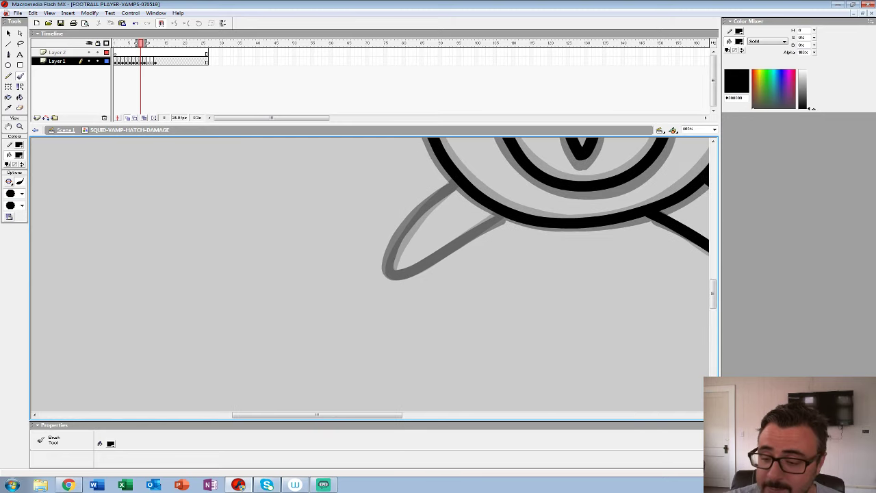
pyautogui.moveTo(447, 188)
pyautogui.mouseDown()
pyautogui.moveTo(394, 247)
pyautogui.moveTo(395, 276)
pyautogui.moveTo(504, 216)
pyautogui.moveTo(335, 293)
pyautogui.mouseUp()
pyautogui.hotkey('ctrl', 'z')
pyautogui.moveTo(506, 206); pyautogui.dragTo(255, 382)
# - Draw a slit pupil and a round eye outline on frame 10, midway between the neighbouring onion-skinned poses
pyautogui.click(148, 61)
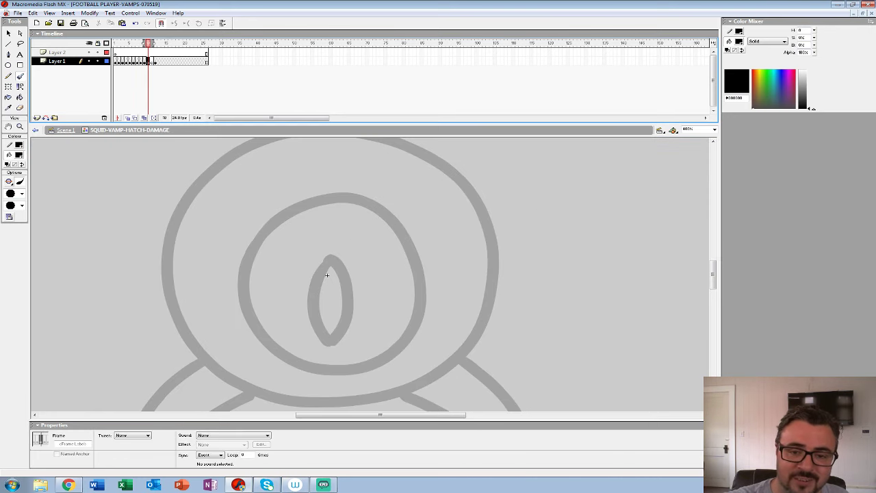
pyautogui.press('.')
pyautogui.moveTo(327, 275); pyautogui.dragTo(421, 209)
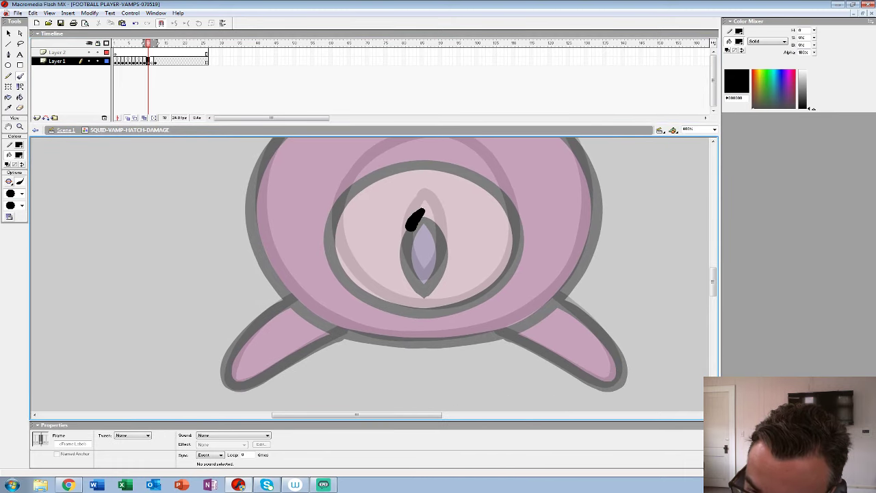
pyautogui.press('b')
pyautogui.moveTo(422, 209); pyautogui.dragTo(441, 244)
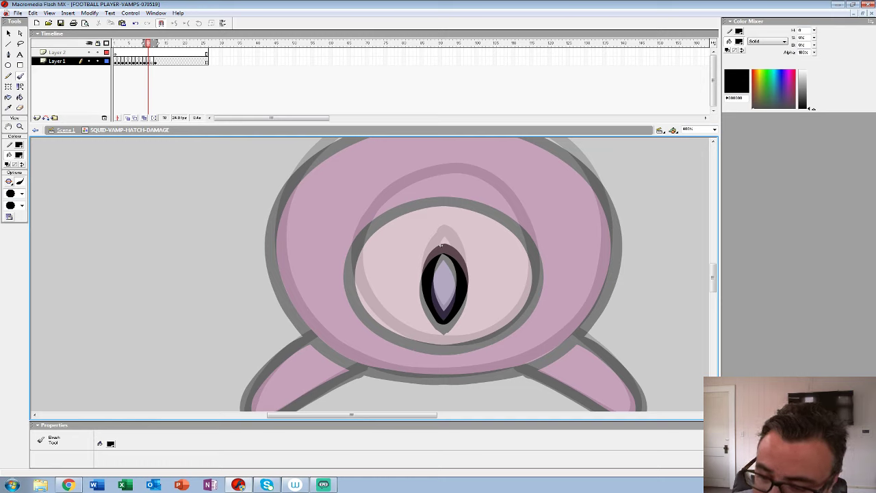
pyautogui.moveTo(389, 205); pyautogui.dragTo(351, 245)
pyautogui.moveTo(355, 288)
pyautogui.mouseDown()
pyautogui.moveTo(389, 329)
pyautogui.moveTo(442, 345)
pyautogui.moveTo(502, 332)
pyautogui.moveTo(536, 288)
pyautogui.moveTo(530, 238)
pyautogui.moveTo(496, 195)
pyautogui.moveTo(436, 184)
pyautogui.moveTo(394, 202)
pyautogui.mouseUp()
# - Draw the rounded body outline around the eye on frame 10, between the two onion-skinned outlines
pyautogui.moveTo(441, 245); pyautogui.dragTo(338, 290)
pyautogui.moveTo(352, 155)
pyautogui.mouseDown()
pyautogui.moveTo(407, 162)
pyautogui.moveTo(438, 180)
pyautogui.mouseUp()
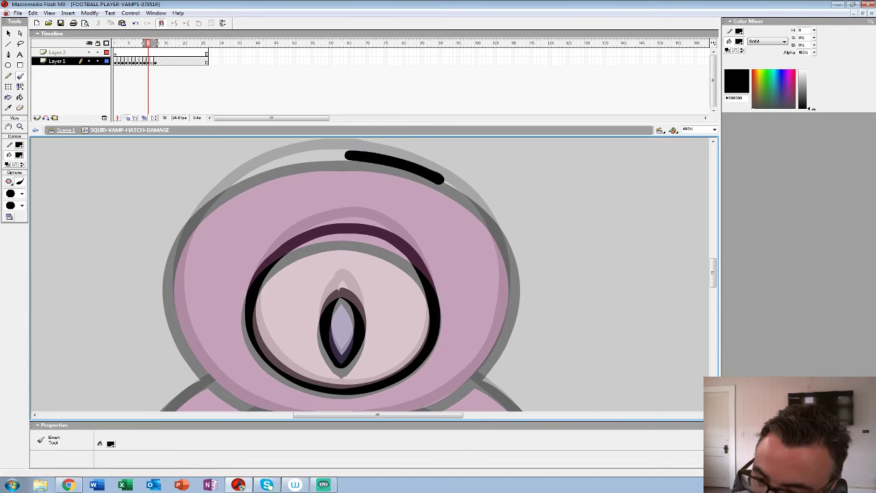
pyautogui.hotkey('ctrl', 'z')
pyautogui.moveTo(377, 157)
pyautogui.mouseDown()
pyautogui.moveTo(406, 163)
pyautogui.moveTo(468, 197)
pyautogui.moveTo(492, 229)
pyautogui.moveTo(515, 300)
pyautogui.mouseUp()
pyautogui.hotkey('ctrl', 'z')
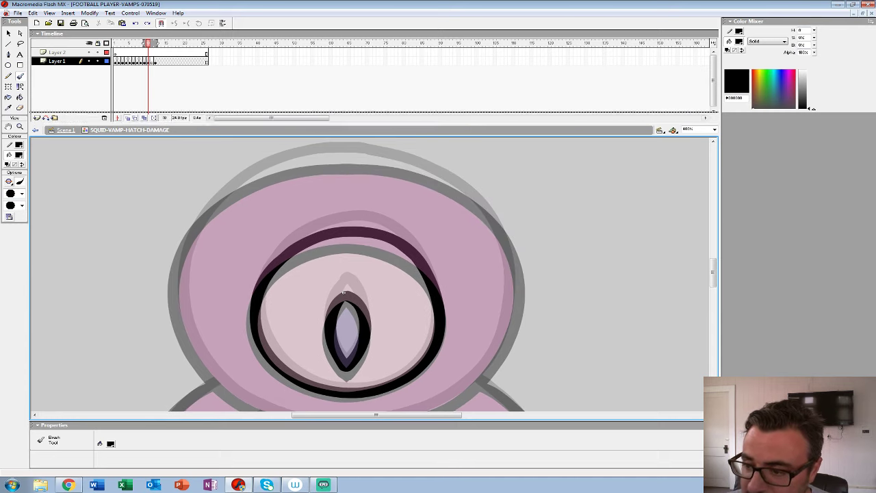
pyautogui.moveTo(492, 355)
pyautogui.mouseDown()
pyautogui.moveTo(515, 332)
pyautogui.moveTo(533, 277)
pyautogui.moveTo(524, 226)
pyautogui.moveTo(485, 178)
pyautogui.moveTo(433, 149)
pyautogui.moveTo(377, 137)
pyautogui.moveTo(298, 142)
pyautogui.moveTo(232, 182)
pyautogui.moveTo(194, 236)
pyautogui.moveTo(193, 289)
pyautogui.moveTo(214, 212)
pyautogui.mouseUp()
pyautogui.press('space')
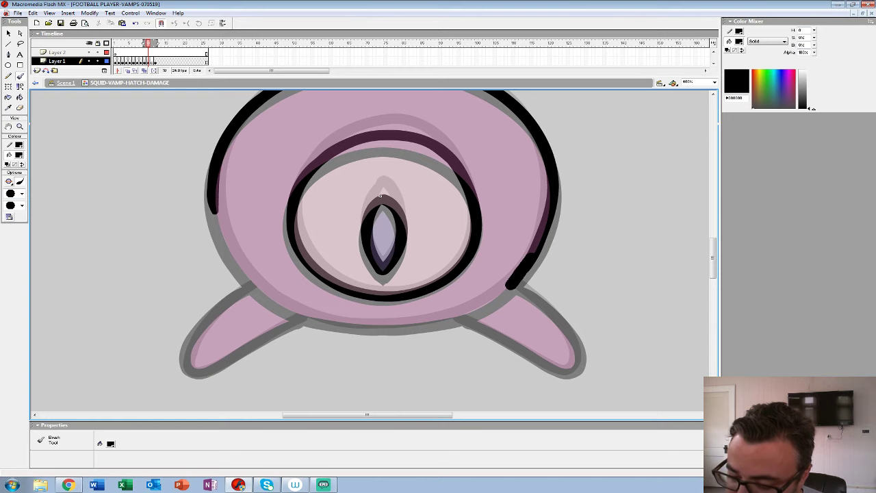
pyautogui.moveTo(468, 312)
pyautogui.mouseDown()
pyautogui.moveTo(418, 325)
pyautogui.moveTo(346, 325)
pyautogui.moveTo(286, 311)
pyautogui.moveTo(236, 268)
pyautogui.mouseUp()
# - Delete the slit pupil on frame 10 and redraw it inside the eye
pyautogui.moveTo(380, 196); pyautogui.dragTo(279, 142)
pyautogui.press('a')
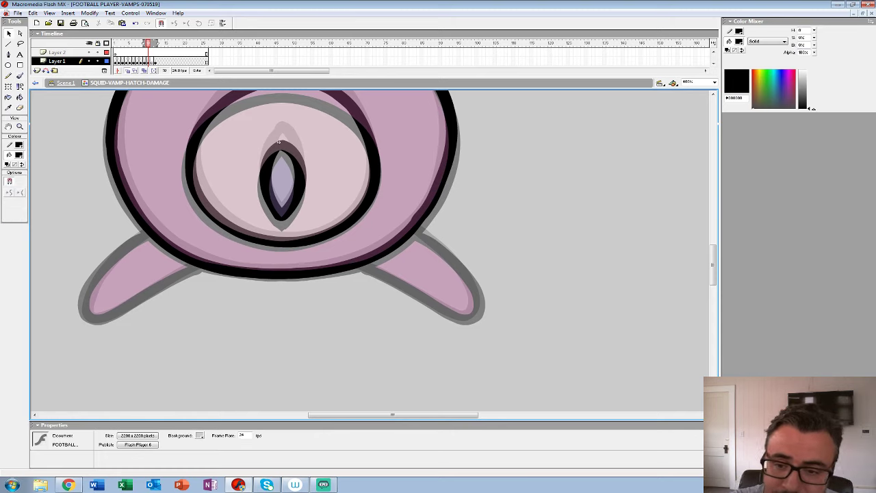
pyautogui.press('b')
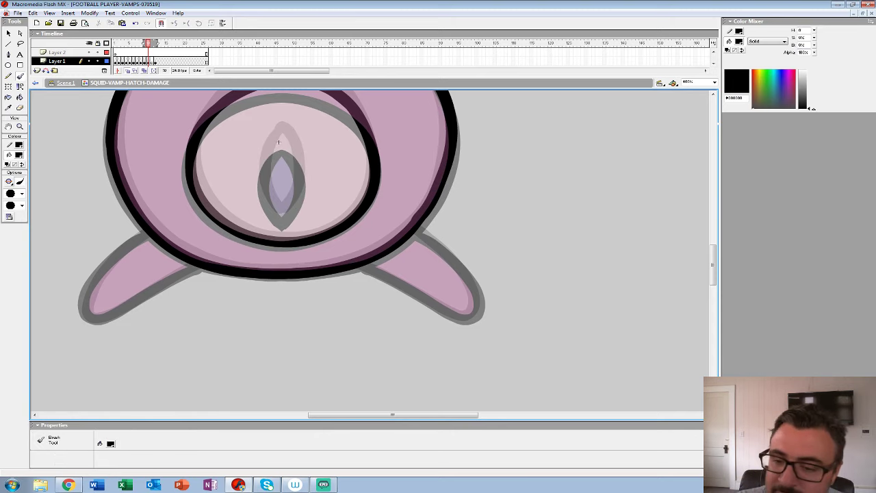
pyautogui.moveTo(276, 149)
pyautogui.mouseDown()
pyautogui.moveTo(273, 210)
pyautogui.moveTo(299, 168)
pyautogui.moveTo(279, 143)
pyautogui.moveTo(287, 225)
pyautogui.mouseUp()
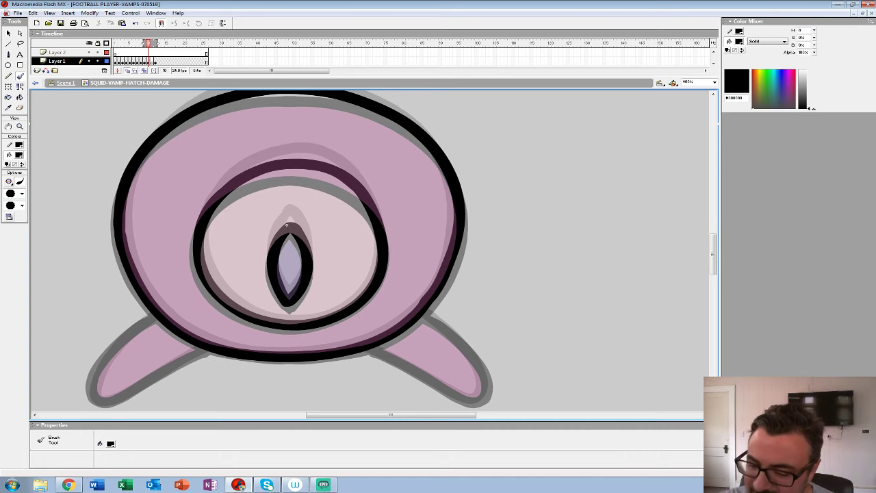
# - Draw the two splayed tentacles below the body on frame 10, tracing the onion-skinned legs
pyautogui.moveTo(287, 225); pyautogui.dragTo(274, 137)
pyautogui.moveTo(349, 259); pyautogui.dragTo(449, 309)
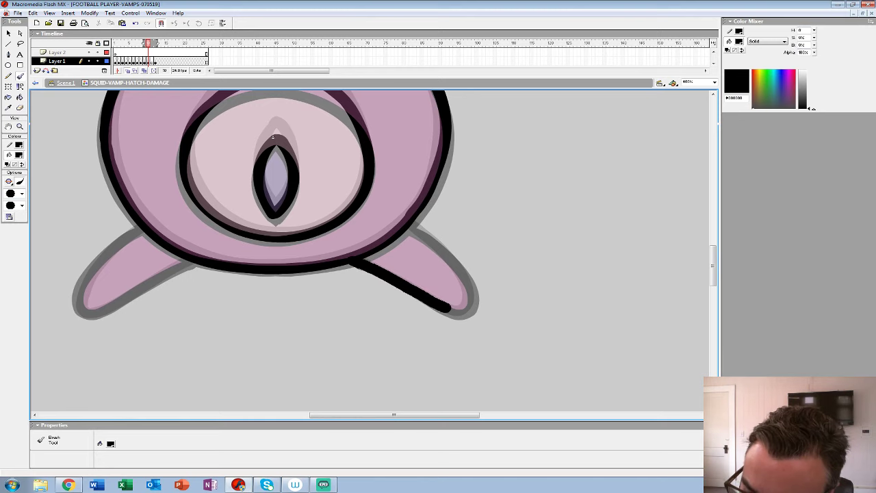
pyautogui.moveTo(273, 137)
pyautogui.mouseDown()
pyautogui.moveTo(412, 146)
pyautogui.moveTo(562, 107)
pyautogui.mouseUp()
pyautogui.moveTo(430, 197)
pyautogui.mouseDown()
pyautogui.moveTo(384, 234)
pyautogui.moveTo(364, 280)
pyautogui.moveTo(484, 232)
pyautogui.moveTo(229, 280)
pyautogui.mouseUp()
pyautogui.hotkey('ctrl', 'z')
# - Draw the eye outline and slit pupil on frame 11, between the frame 10 and frame 12 poses
pyautogui.press('.')
pyautogui.moveTo(562, 107); pyautogui.dragTo(414, 185)
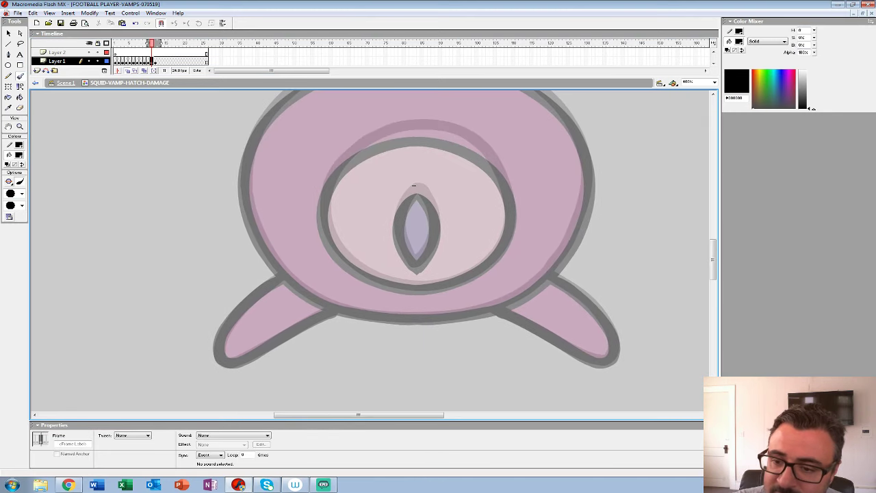
pyautogui.moveTo(381, 140); pyautogui.dragTo(336, 173)
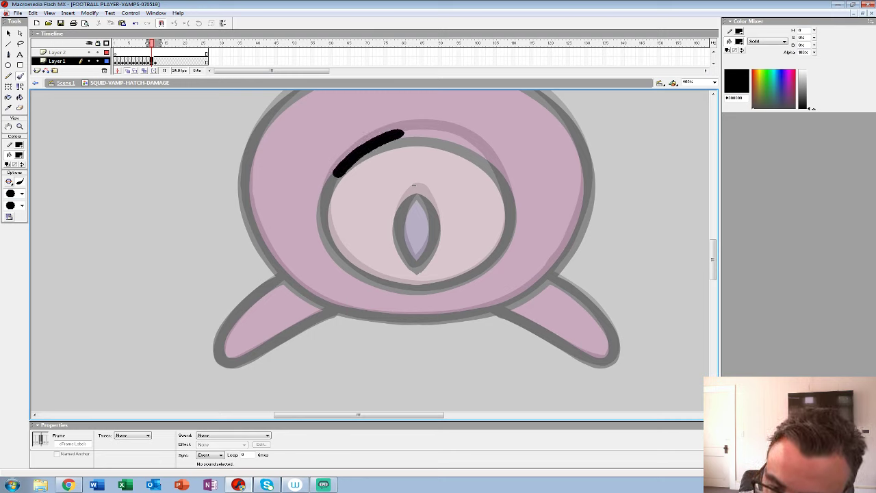
pyautogui.moveTo(358, 270)
pyautogui.mouseDown()
pyautogui.moveTo(411, 291)
pyautogui.moveTo(465, 278)
pyautogui.mouseUp()
pyautogui.moveTo(508, 211); pyautogui.dragTo(491, 165)
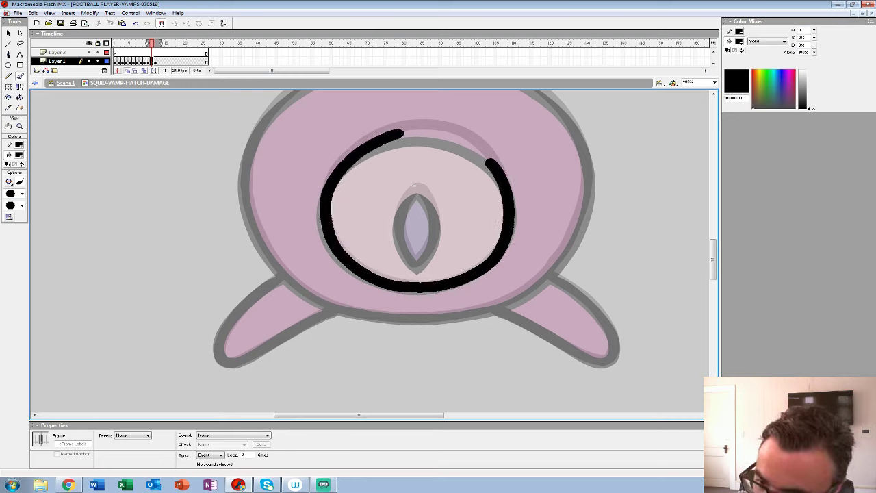
pyautogui.moveTo(413, 195); pyautogui.dragTo(401, 237)
pyautogui.moveTo(417, 191)
pyautogui.mouseDown()
pyautogui.moveTo(430, 249)
pyautogui.moveTo(419, 267)
pyautogui.moveTo(390, 280)
pyautogui.moveTo(349, 249)
pyautogui.mouseUp()
# - Draw the wide body outline around the eye on frame 11, between the two onion-skinned outlines
pyautogui.press('space')
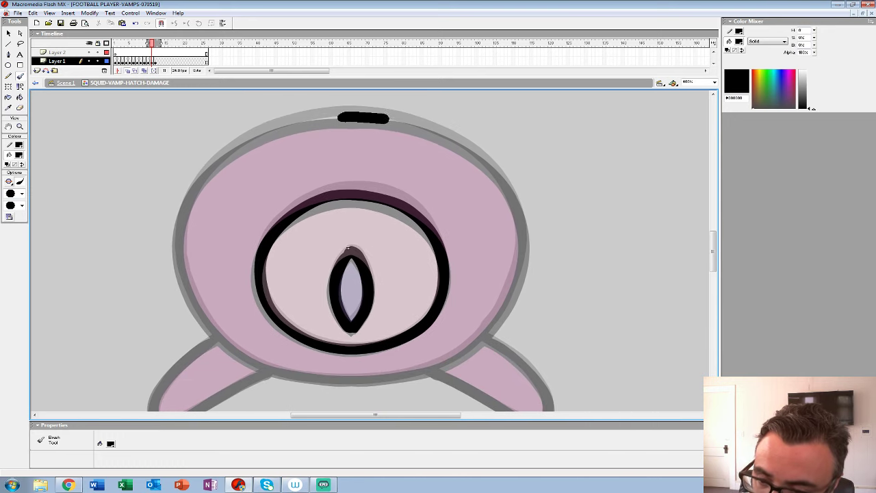
pyautogui.moveTo(429, 128)
pyautogui.mouseDown()
pyautogui.moveTo(489, 164)
pyautogui.moveTo(524, 240)
pyautogui.moveTo(500, 314)
pyautogui.moveTo(457, 354)
pyautogui.moveTo(408, 373)
pyautogui.moveTo(351, 381)
pyautogui.mouseUp()
pyautogui.moveTo(350, 380); pyautogui.dragTo(445, 380)
pyautogui.moveTo(433, 117)
pyautogui.mouseDown()
pyautogui.moveTo(382, 121)
pyautogui.moveTo(312, 158)
pyautogui.moveTo(277, 203)
pyautogui.moveTo(272, 250)
pyautogui.moveTo(287, 299)
pyautogui.mouseUp()
pyautogui.moveTo(313, 337)
pyautogui.mouseDown()
pyautogui.moveTo(360, 369)
pyautogui.moveTo(417, 381)
pyautogui.mouseUp()
# - Draw the two splayed tentacles below the body on frame 11, following the onion-skinned legs
pyautogui.moveTo(443, 247); pyautogui.dragTo(240, 149)
pyautogui.moveTo(321, 274)
pyautogui.mouseDown()
pyautogui.moveTo(430, 328)
pyautogui.moveTo(418, 268)
pyautogui.moveTo(381, 243)
pyautogui.mouseUp()
pyautogui.moveTo(241, 149); pyautogui.dragTo(538, 92)
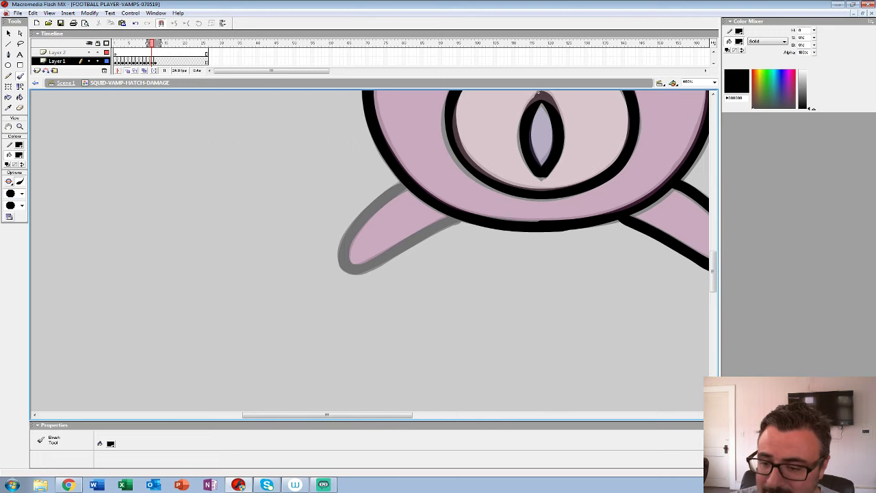
pyautogui.moveTo(397, 186); pyautogui.dragTo(347, 237)
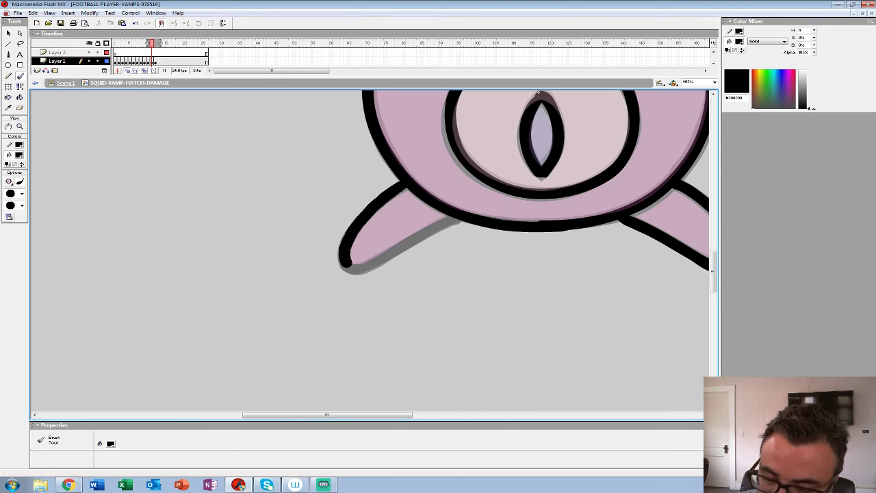
pyautogui.moveTo(380, 260)
pyautogui.mouseDown()
pyautogui.moveTo(456, 217)
pyautogui.moveTo(365, 367)
pyautogui.mouseUp()
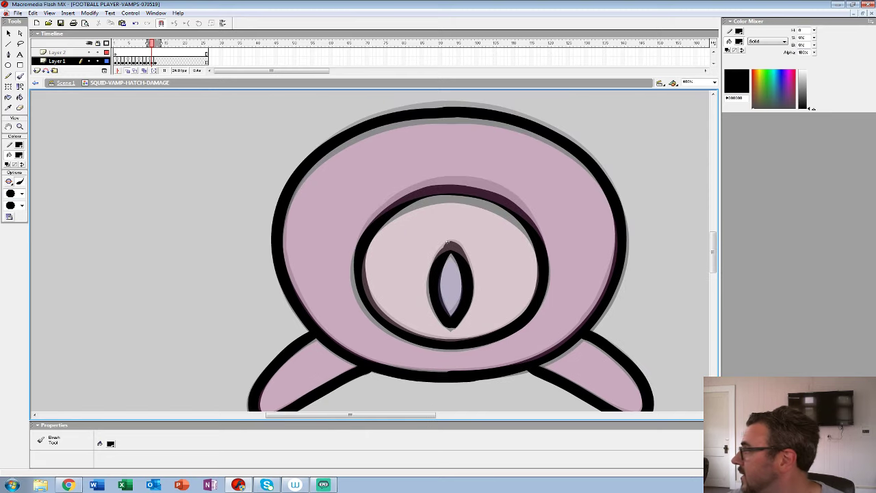
# - Play back the damage animation at a reduced zoom and step through its frames to the coloured pose on frame 12
pyautogui.press('z')
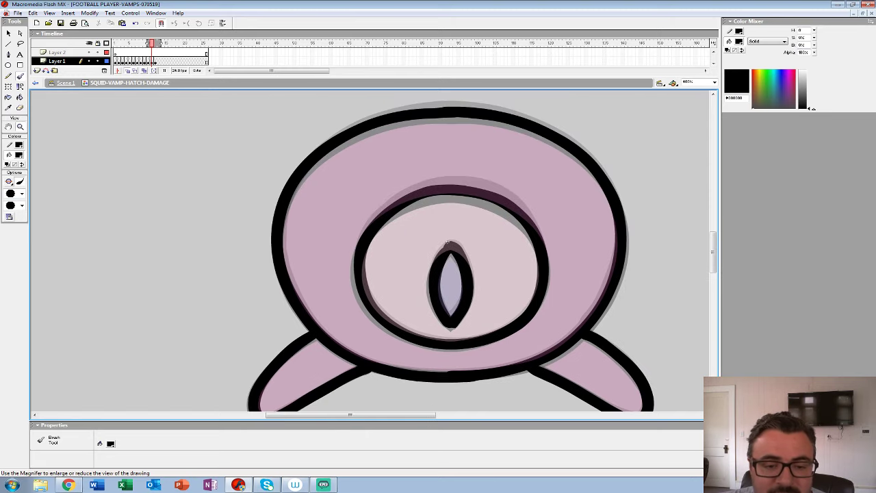
pyautogui.keyDown('alt'); pyautogui.click(342, 229); pyautogui.keyUp('alt')
pyautogui.keyDown('alt'); pyautogui.click(273, 234); pyautogui.keyUp('alt')
pyautogui.keyDown('alt'); pyautogui.click(195, 239); pyautogui.keyUp('alt')
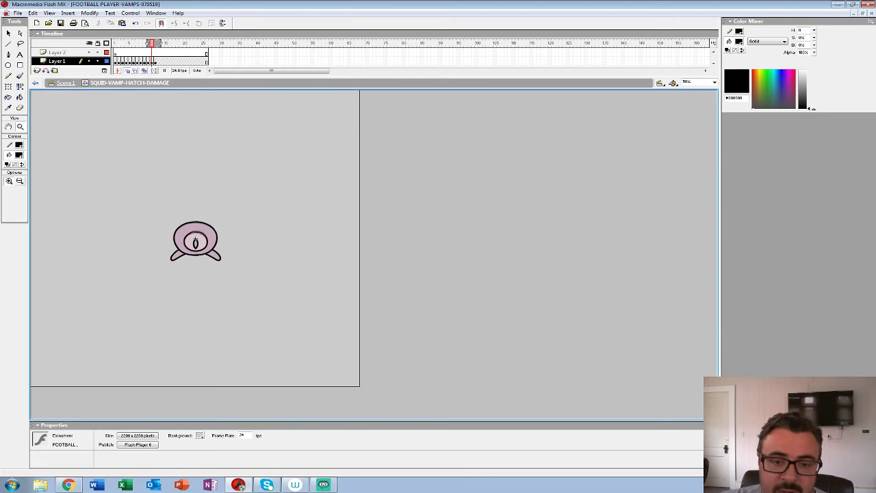
pyautogui.press('Return')
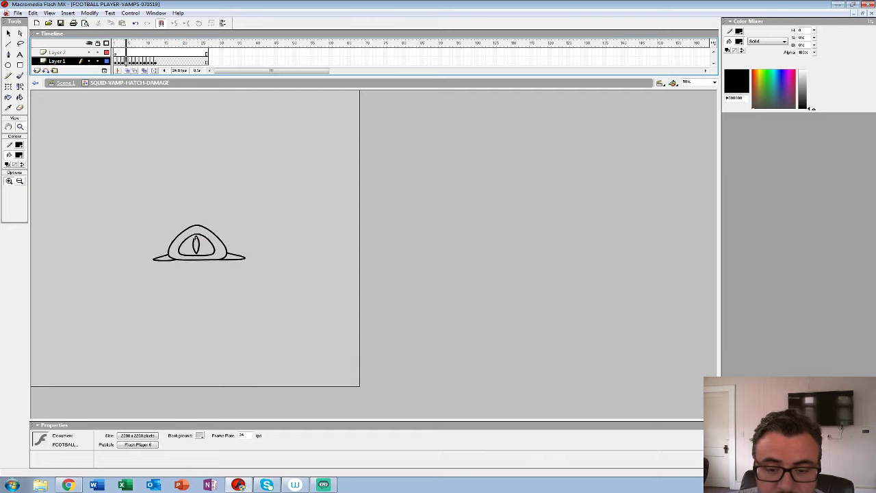
pyautogui.click(202, 235)
pyautogui.press('.')
pyautogui.press('.')
pyautogui.press('.')
pyautogui.press('.')
pyautogui.press('.')
pyautogui.press('.')
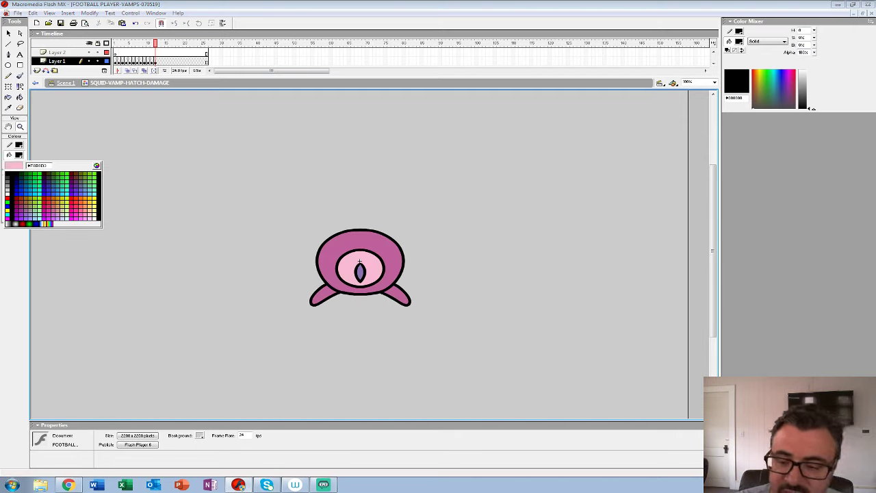
# - Sample the pale pink of the eye on frame 12 and fill the eye areas with it from frame 11 back to frame 1
pyautogui.click(348, 265)
pyautogui.click(20, 97)
pyautogui.press(',')
pyautogui.press(',')
pyautogui.press(',')
pyautogui.press(',')
pyautogui.press(',')
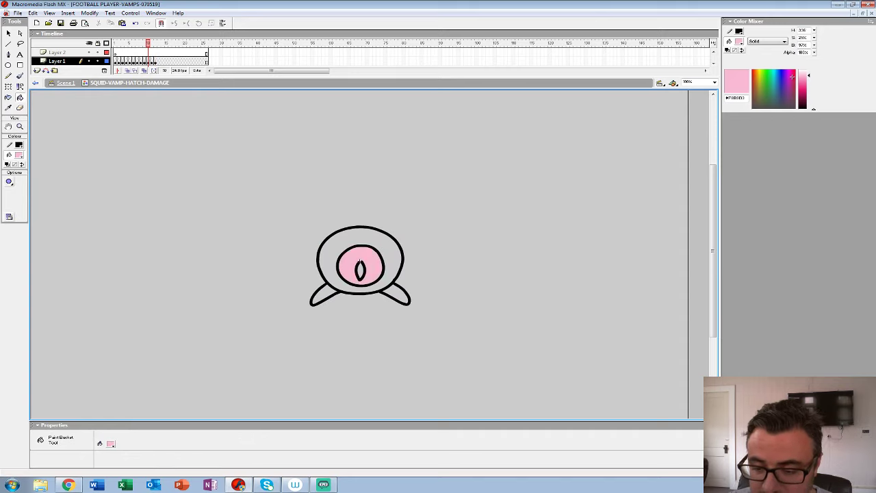
pyautogui.press(',')
pyautogui.press(',')
pyautogui.press(',')
pyautogui.press(',')
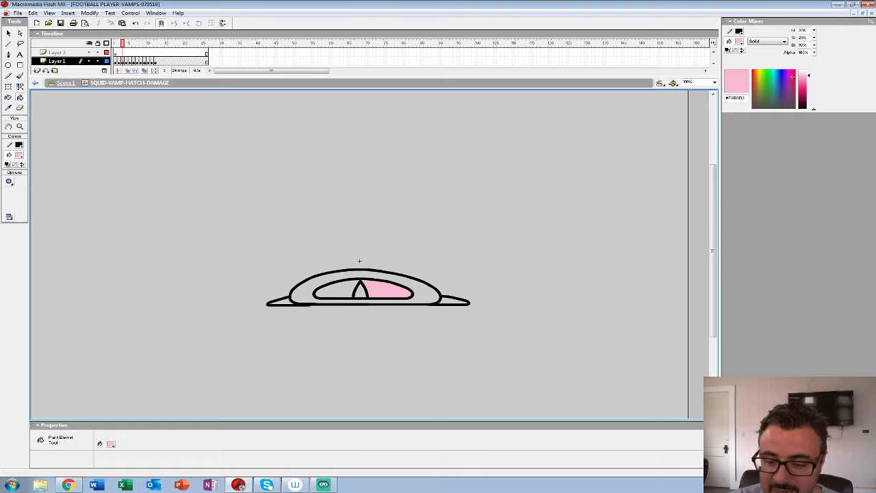
pyautogui.press(',')
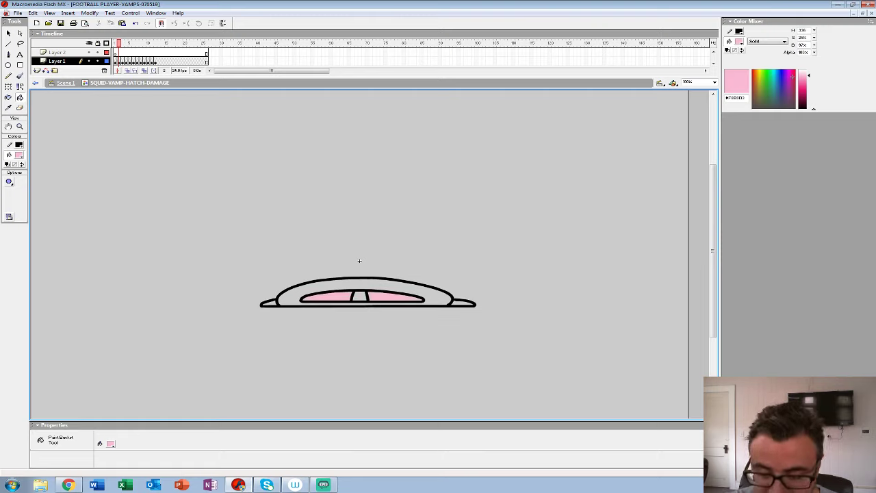
pyautogui.press(',')
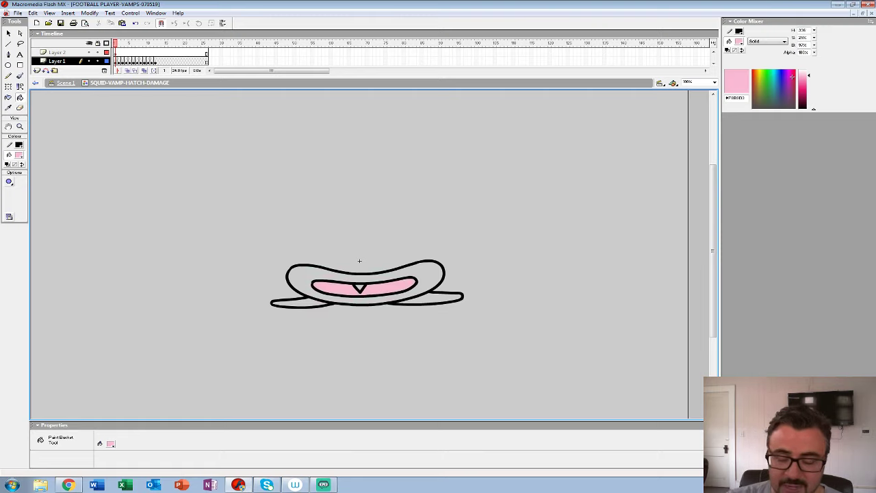
# - Sample the purple of the pupil on frame 12 and fill the pupils with it from frame 11 back to frame 1
pyautogui.press('Return')
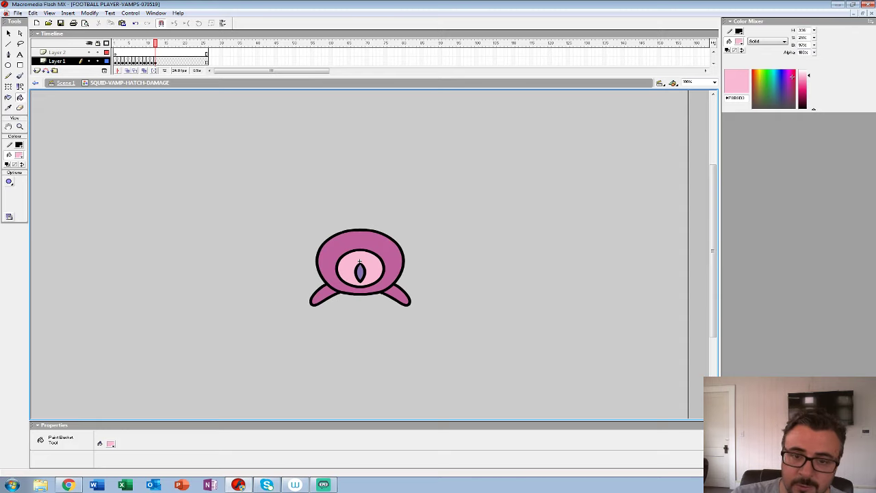
pyautogui.click(19, 155)
pyautogui.click(360, 272)
pyautogui.press(',')
pyautogui.press(',')
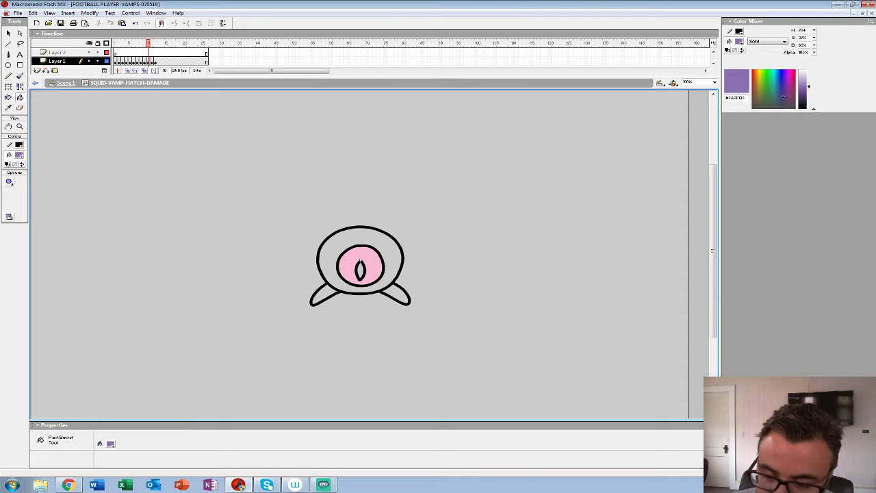
pyautogui.press(',')
pyautogui.press(',')
pyautogui.press(',')
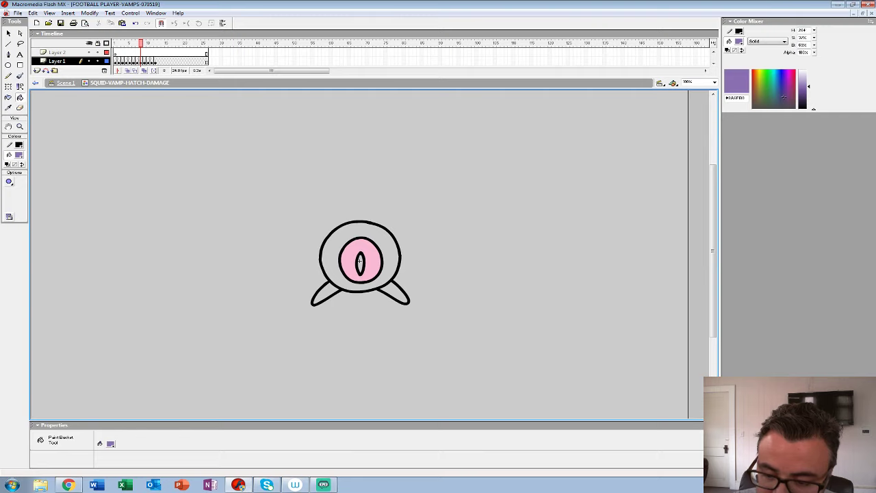
pyautogui.click(359, 260)
pyautogui.press(',')
pyautogui.click(359, 260)
pyautogui.press(',')
pyautogui.press(',')
pyautogui.click(360, 261)
pyautogui.press(',')
pyautogui.press(',')
pyautogui.press(',')
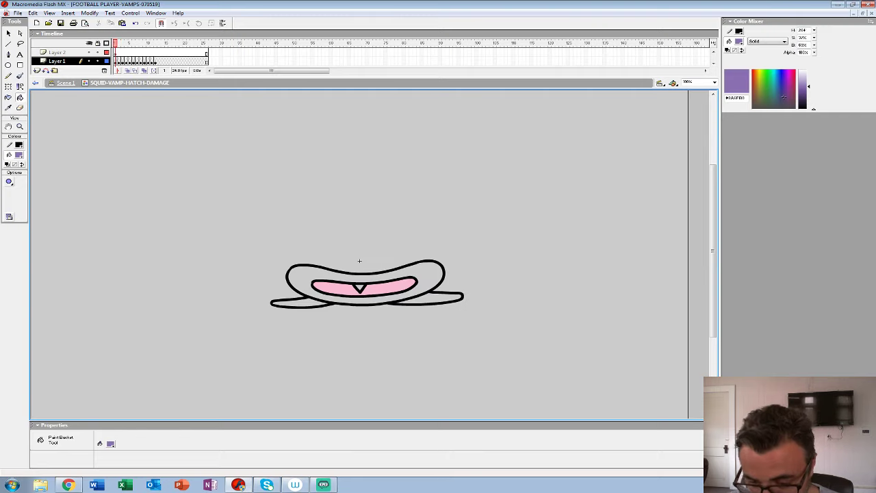
pyautogui.click(359, 287)
# - Return to frame 12 and sample the dark pink of its body as the fill colour
pyautogui.press('.')
pyautogui.press('.')
pyautogui.press('.')
pyautogui.press('.')
pyautogui.press('.')
pyautogui.press('.')
pyautogui.press('.')
pyautogui.press('.')
pyautogui.press('.')
pyautogui.press('.')
pyautogui.press('.')
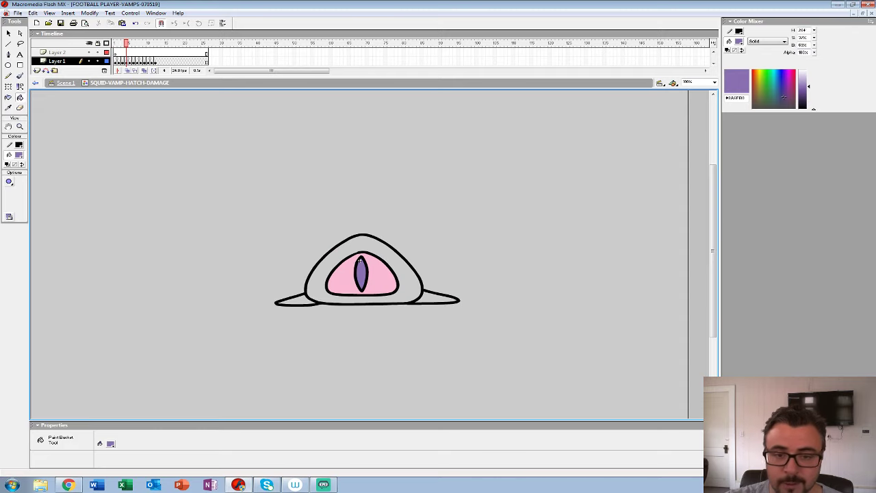
pyautogui.press('.')
pyautogui.press('.')
pyautogui.press('.')
pyautogui.press('.')
pyautogui.press('.')
pyautogui.click(19, 155)
pyautogui.click(342, 243)
# - Fill the body and both tentacles with the dark pink on frames 11, 10 and 9
pyautogui.press(',')
pyautogui.press(',')
pyautogui.press(',')
pyautogui.press(',')
pyautogui.press(',')
pyautogui.press(',')
pyautogui.click(342, 243)
pyautogui.click(397, 295)
pyautogui.click(323, 295)
pyautogui.press(',')
pyautogui.click(397, 295)
pyautogui.click(342, 243)
pyautogui.click(323, 295)
pyautogui.press(',')
pyautogui.click(397, 295)
pyautogui.click(342, 243)
pyautogui.click(323, 295)
# - Fill the body and both tentacles with the dark pink on frames 8 and 7
pyautogui.press(',')
pyautogui.click(327, 252)
pyautogui.click(323, 296)
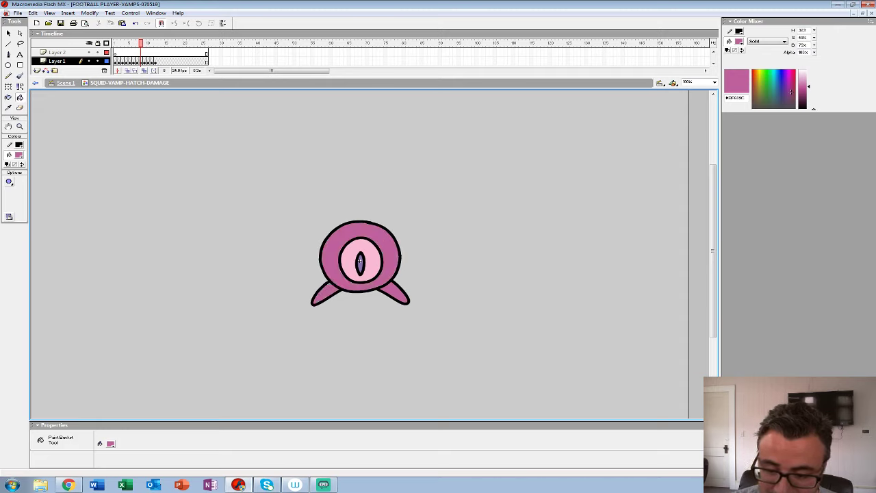
pyautogui.press(',')
pyautogui.click(397, 295)
pyautogui.click(327, 252)
pyautogui.click(323, 295)
# - Fill the body and tentacles with the dark pink on frames 6 and 5, undoing fills that hit the black outlines
pyautogui.press(',')
pyautogui.click(327, 252)
pyautogui.click(397, 296)
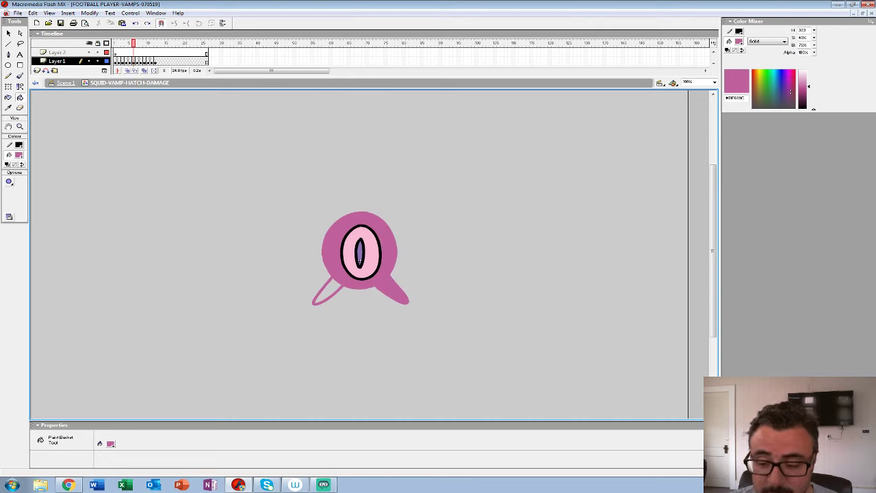
pyautogui.press('.')
pyautogui.press(',')
pyautogui.click(393, 289)
pyautogui.click(332, 287)
pyautogui.hotkey('ctrl', 'z')
pyautogui.click(331, 288)
pyautogui.click(334, 251)
# - Fill the hatchling's body and both tentacles with the dark pink on frames 4 and 3
pyautogui.press(',')
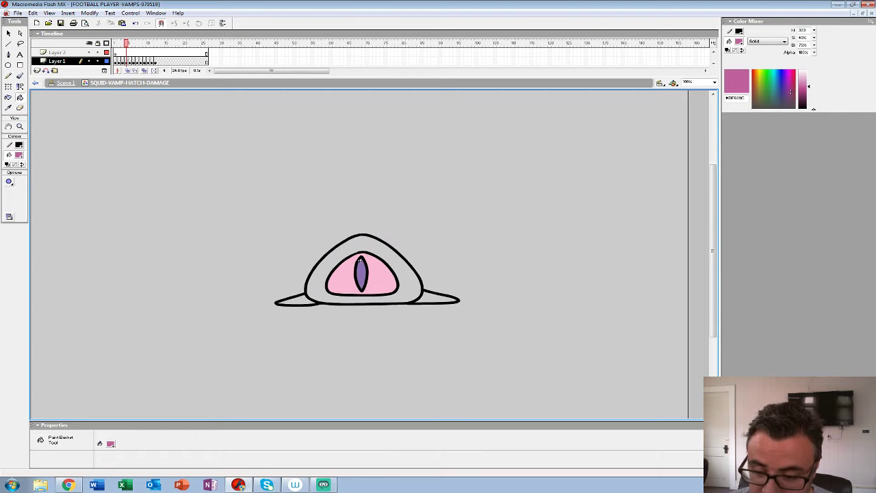
pyautogui.click(316, 274)
pyautogui.click(294, 301)
pyautogui.click(438, 298)
pyautogui.press(',')
pyautogui.click(454, 301)
pyautogui.click(426, 293)
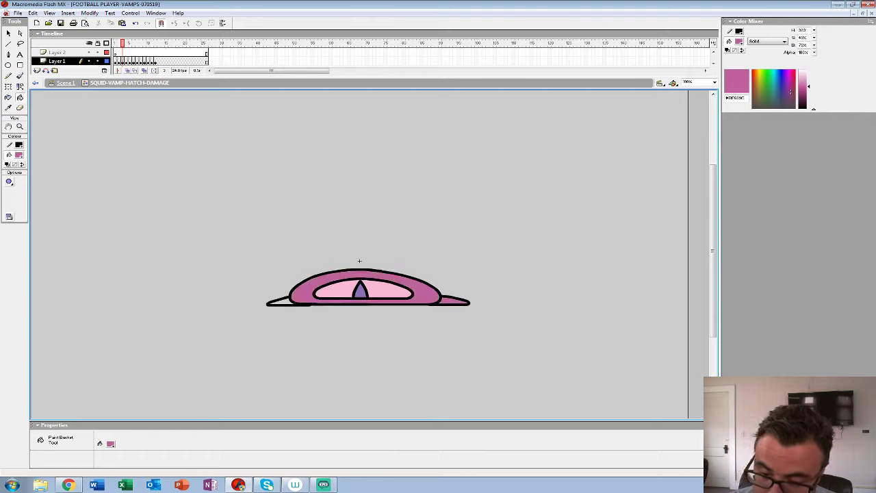
pyautogui.click(283, 302)
# - Fill the flattened body and both tentacles with the dark pink on frames 2 and 1
pyautogui.press(',')
pyautogui.click(462, 303)
pyautogui.click(437, 297)
pyautogui.click(268, 303)
pyautogui.press(',')
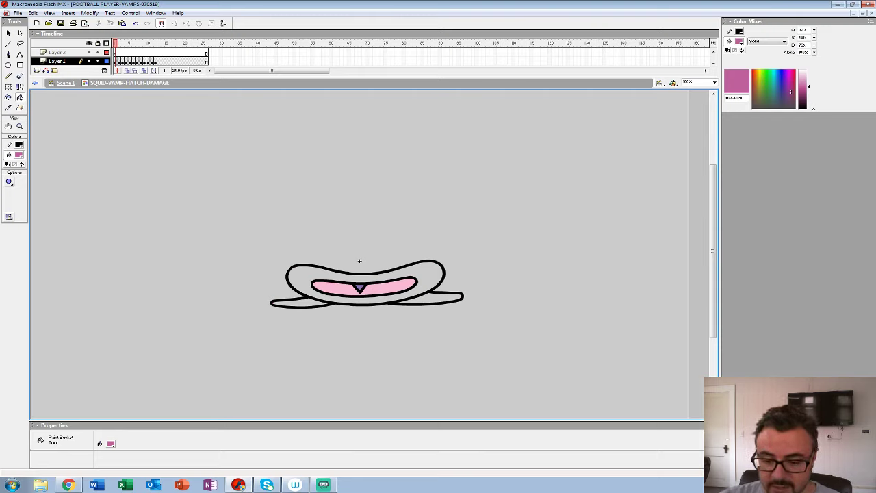
pyautogui.click(316, 274)
pyautogui.click(294, 302)
pyautogui.click(438, 299)
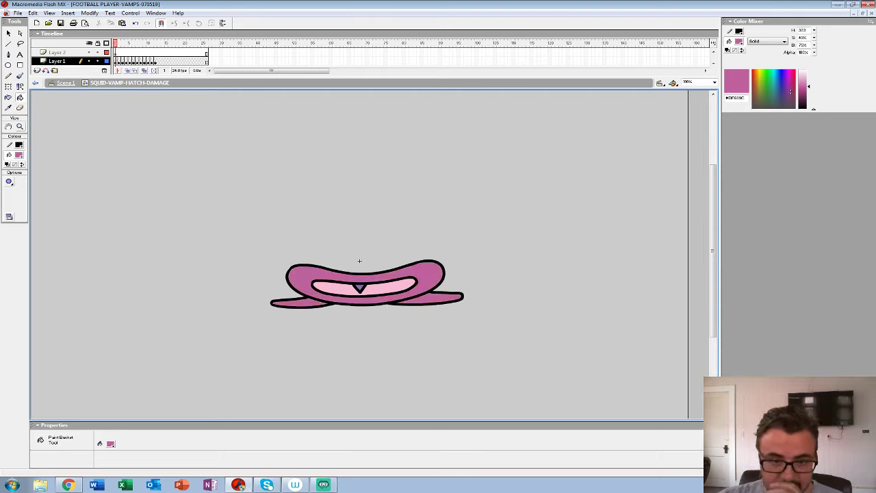
# - Copy the first four Layer 19 frames of the FOOTBALL-PLAYER-VAMP-DAMAGE-004 symbol and return to Scene 1
pyautogui.hotkey('ctrl', 'e')
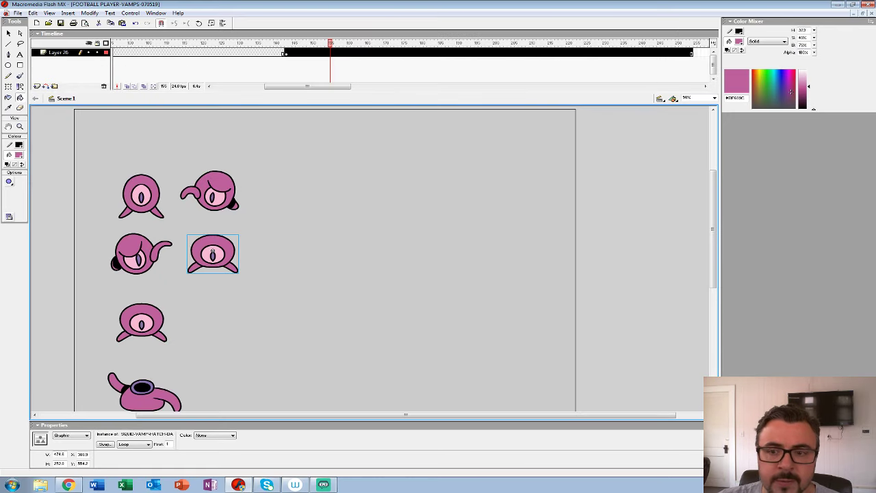
pyautogui.moveTo(329, 43); pyautogui.dragTo(202, 43)
pyautogui.moveTo(213, 251); pyautogui.dragTo(195, 209)
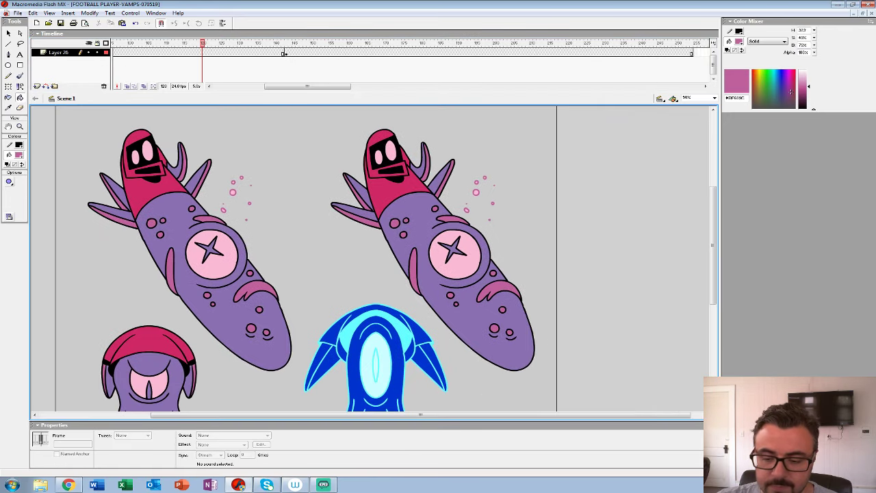
pyautogui.click(283, 53)
pyautogui.doubleClick(371, 397)
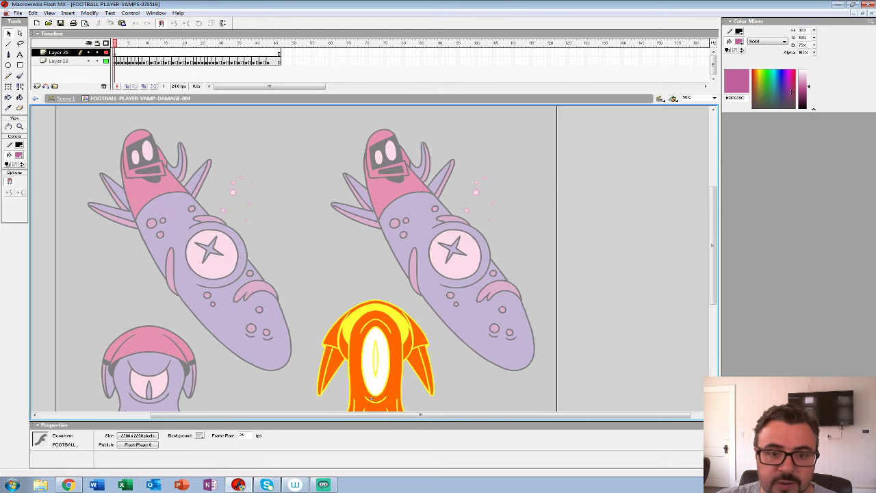
pyautogui.moveTo(115, 61); pyautogui.dragTo(125, 61)
pyautogui.click(66, 98)
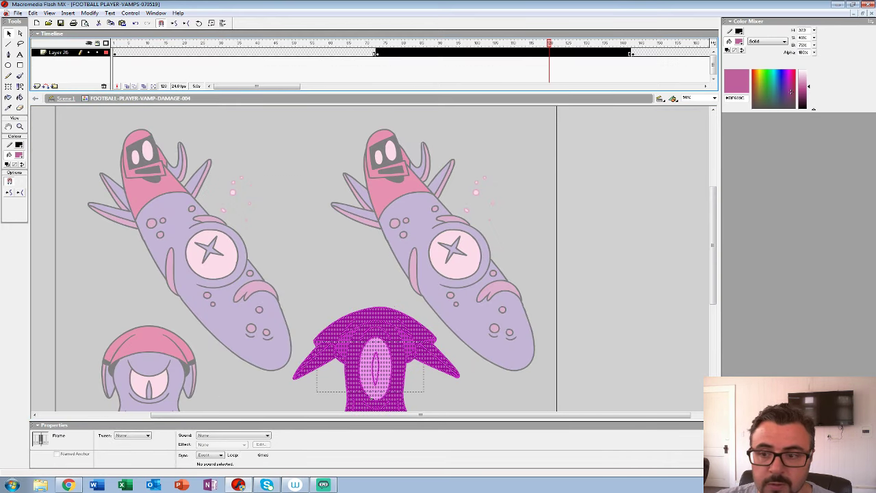
# - Reopen the SQUID-VAMP-HATCH-DAMAGE symbol from the hatchling scene frame and paste the copied frames at frame 1 of Layer 2
pyautogui.click(633, 53)
pyautogui.click(632, 53)
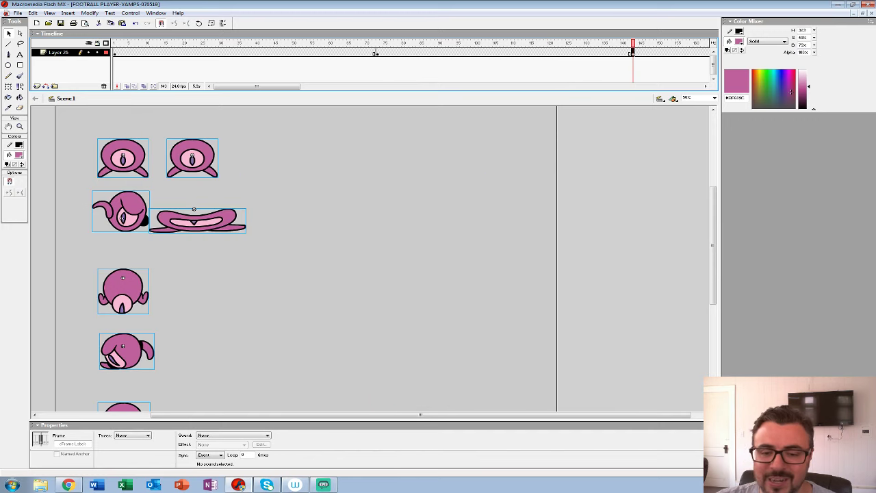
pyautogui.doubleClick(194, 219)
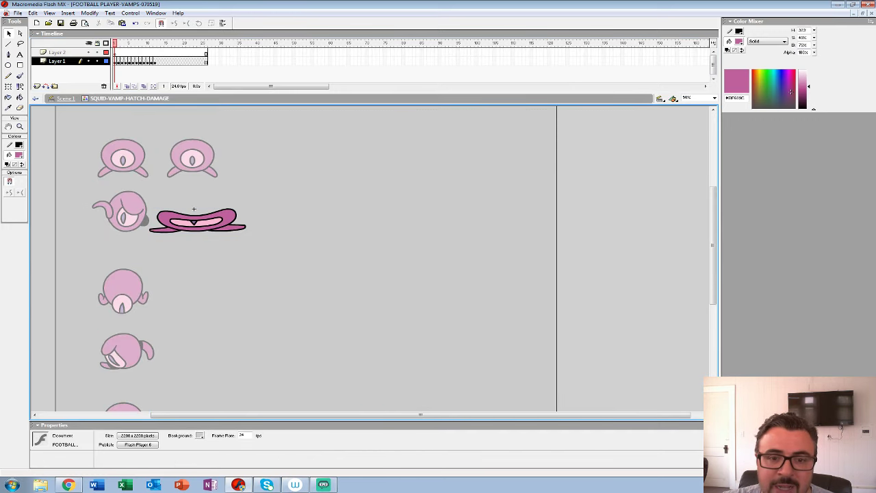
pyautogui.click(115, 53)
pyautogui.hotkey('ctrl', 'alt', 'v')
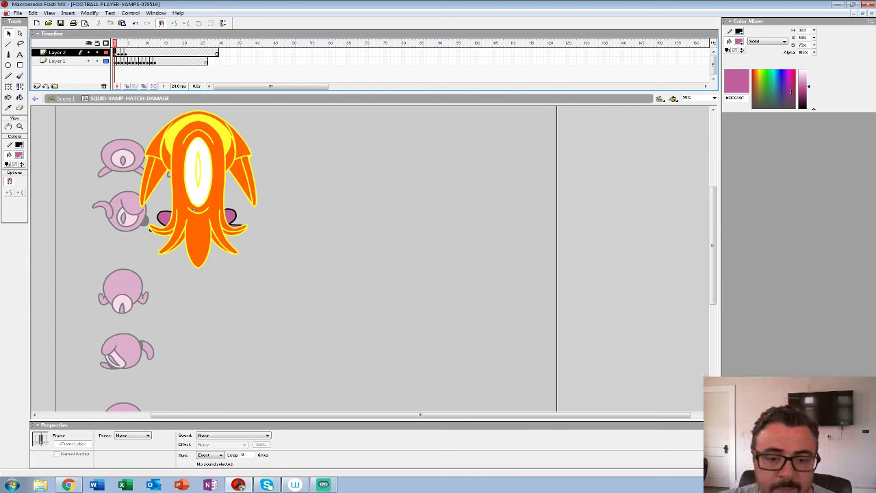
# - Sample the reference flash's yellow, hide Layer 2, and recolour the body, tentacle and eye outlines on frame 1 with it
pyautogui.click(19, 155)
pyautogui.click(99, 208)
pyautogui.click(89, 52)
pyautogui.click(20, 127)
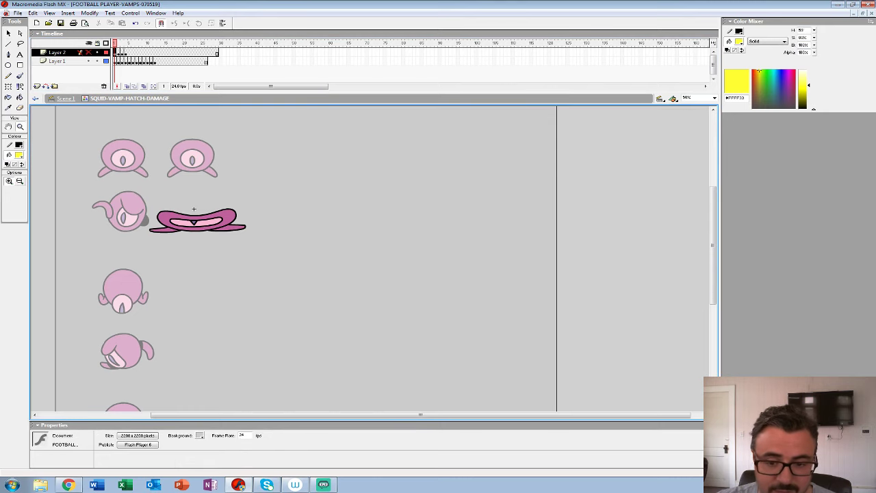
pyautogui.click(248, 217)
pyautogui.press('k')
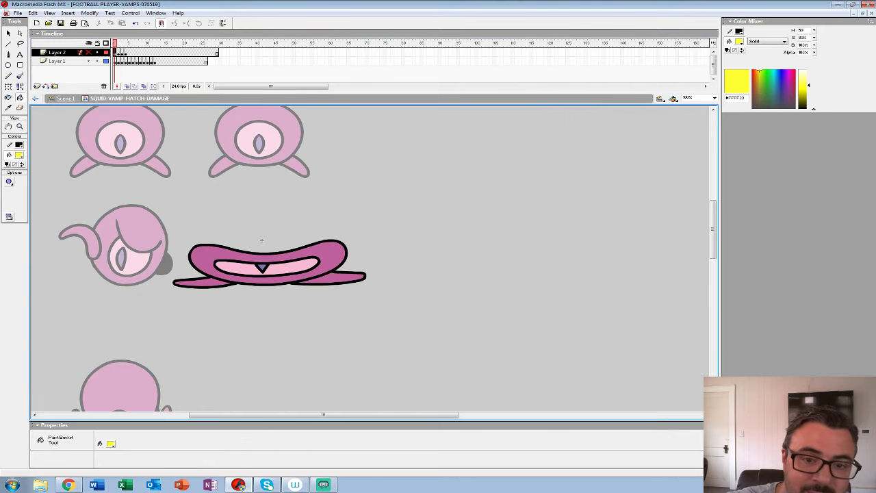
pyautogui.click(274, 254)
pyautogui.click(276, 267)
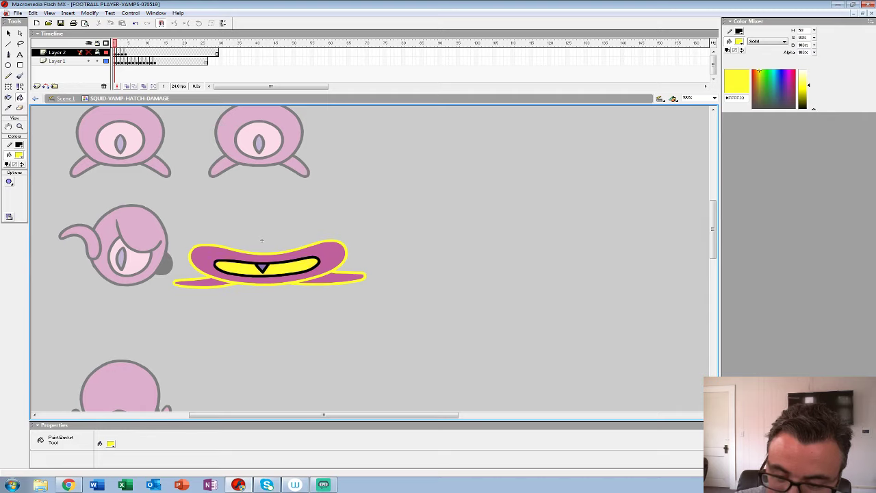
pyautogui.hotkey('ctrl', 'z')
pyautogui.click(276, 262)
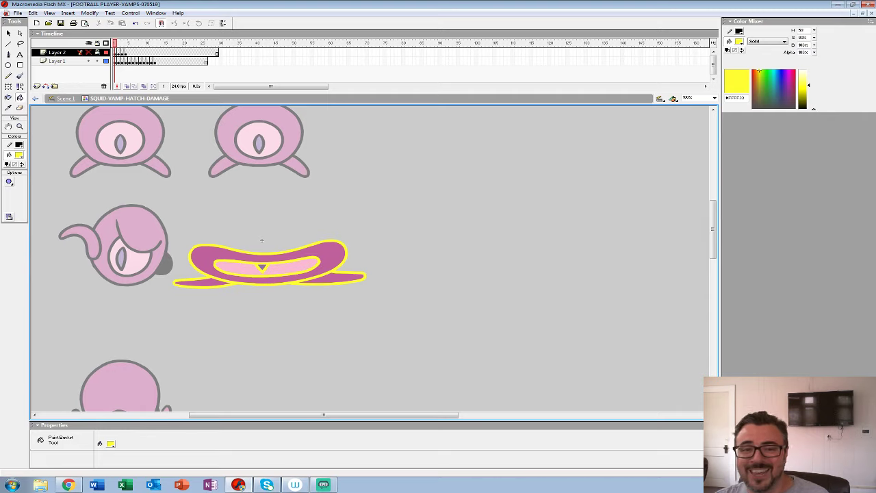
# - Try recolouring the black outlines of the squashed poses on frames 2 and 3 yellow
pyautogui.press('.')
pyautogui.click(276, 271)
pyautogui.click(277, 258)
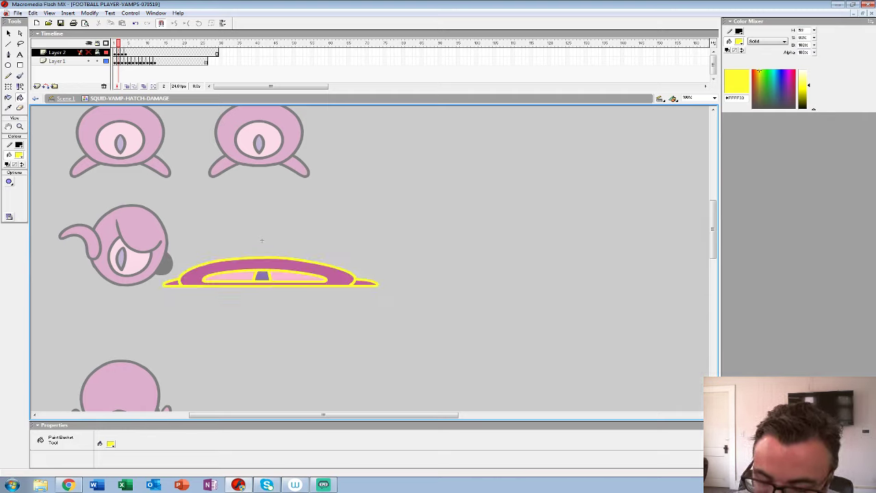
pyautogui.press('.')
pyautogui.click(276, 260)
pyautogui.click(261, 240)
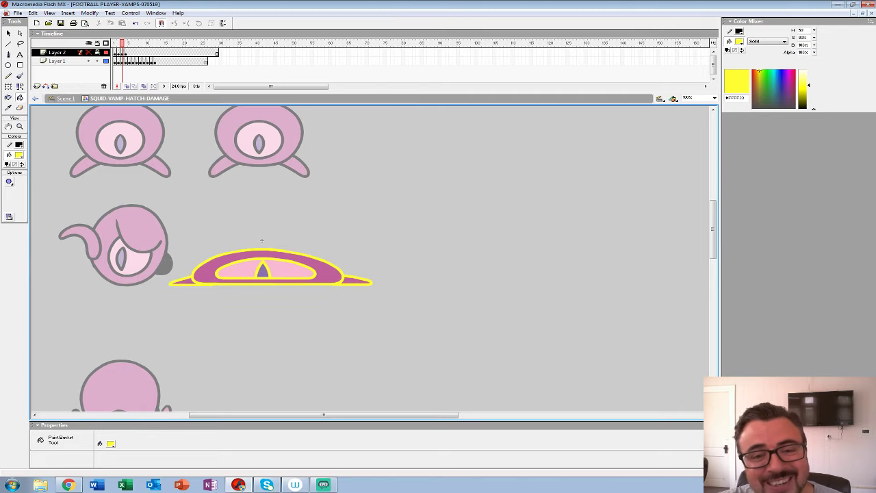
# - Undo the yellow outline fills on frames 3 and 2
pyautogui.press(',')
pyautogui.press(',')
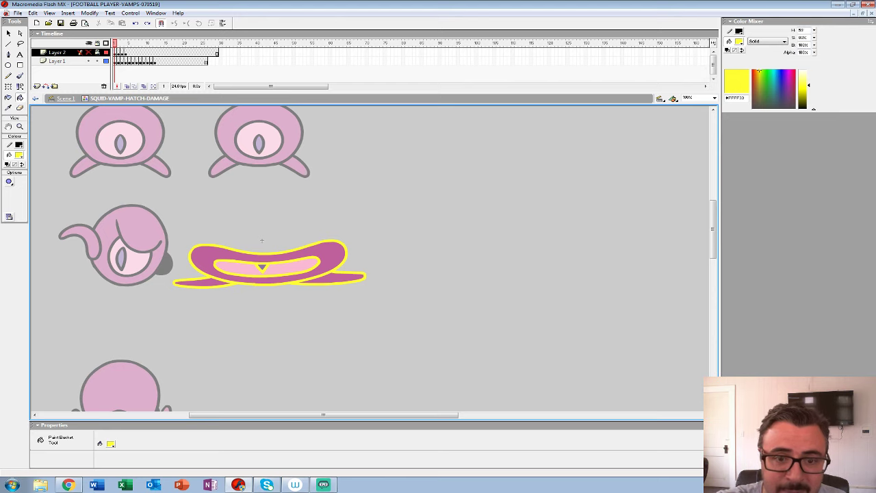
pyautogui.press('.')
pyautogui.hotkey('ctrl', 'z')
pyautogui.hotkey('ctrl', 'z')
pyautogui.hotkey('ctrl', 'z')
pyautogui.hotkey('ctrl', 'z')
pyautogui.hotkey('ctrl', 'z')
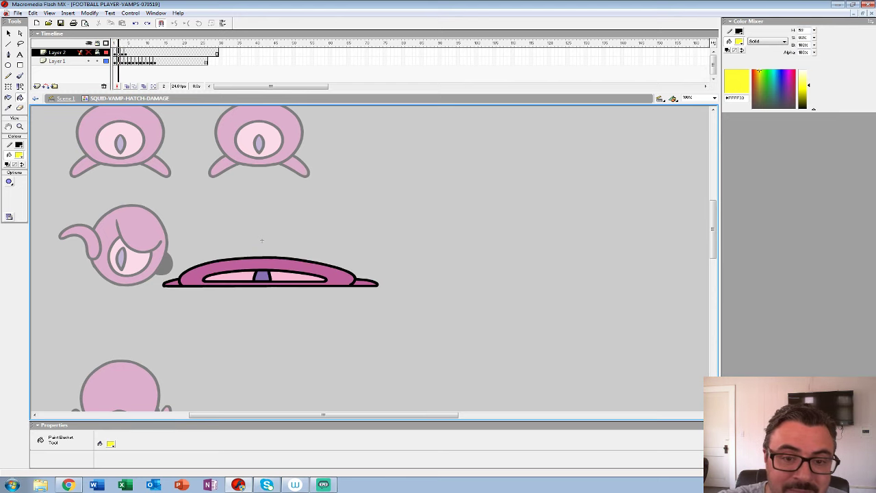
# - Sample the orange from the reference flash, hide Layer 2, and fill the body and tentacles on frame 1 with it
pyautogui.click(19, 155)
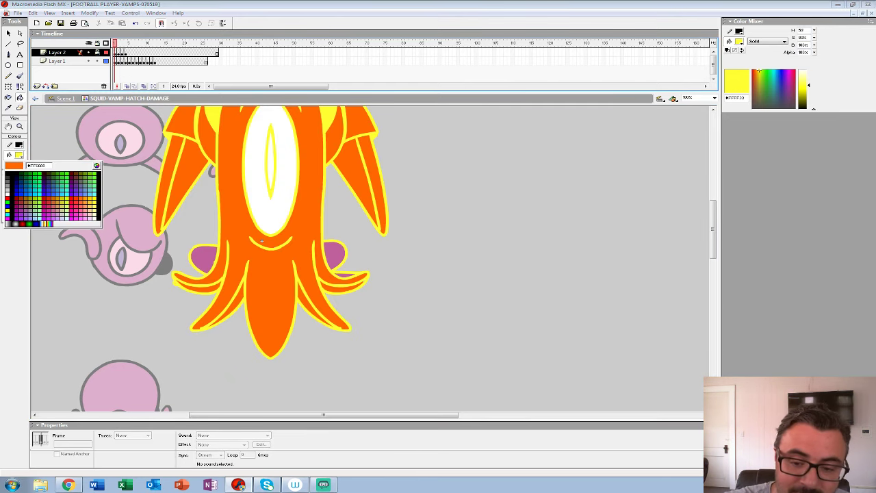
pyautogui.click(262, 241)
pyautogui.click(88, 52)
pyautogui.click(262, 241)
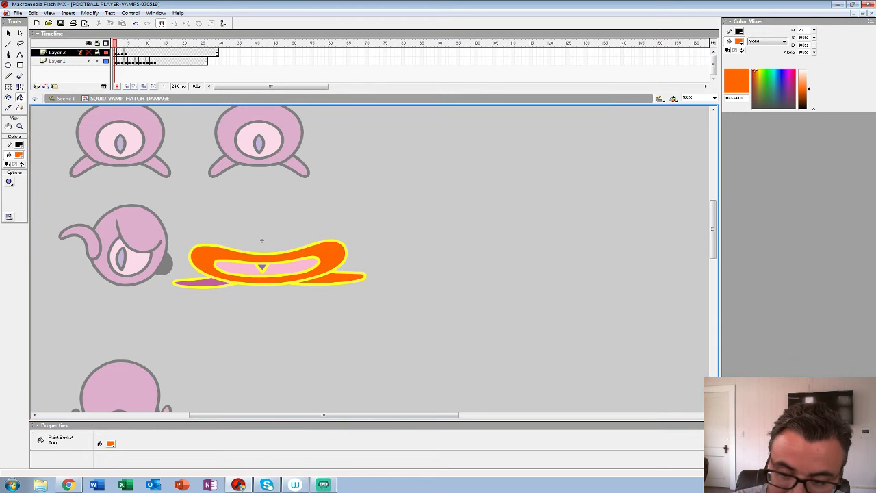
# - Set the fill colour to white to match the reference flash and fill the eye and pupil on frame 1
pyautogui.click(88, 52)
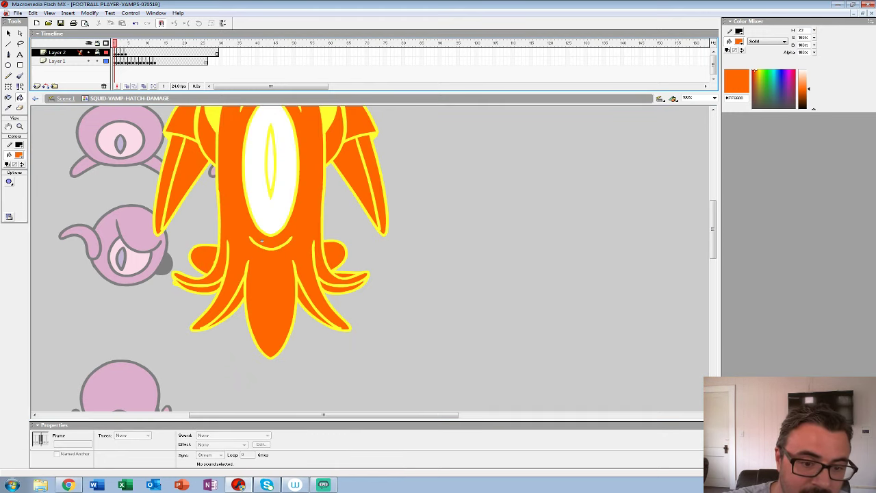
pyautogui.click(18, 154)
pyautogui.click(7, 197)
pyautogui.click(88, 52)
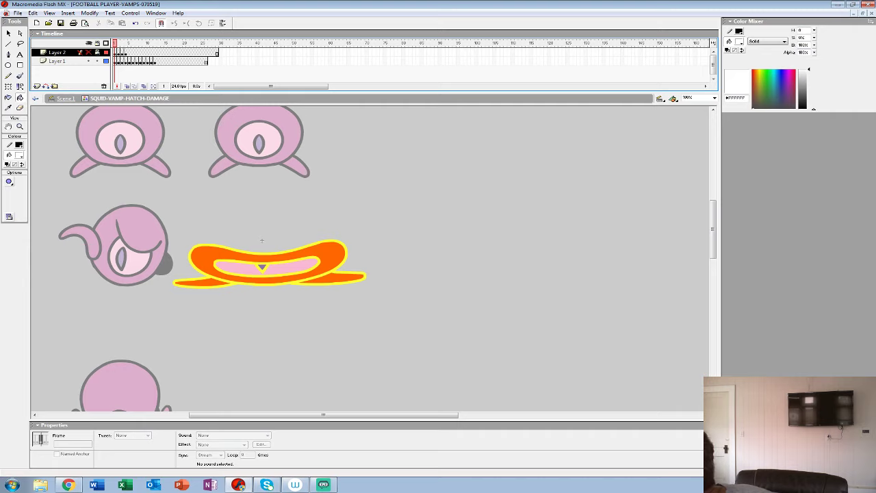
pyautogui.click(281, 267)
pyautogui.click(262, 267)
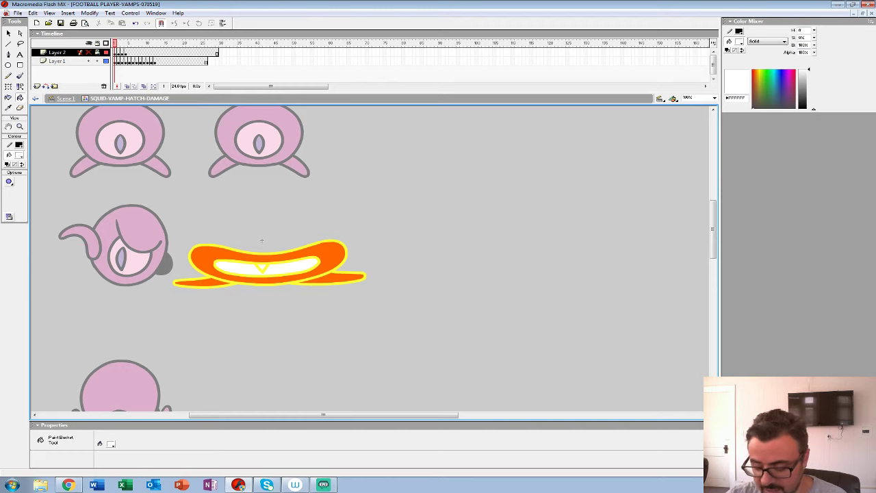
# - Sample the cyan from the reference flash on frame 2 and recolour the hatchling's eye, body and tentacle outlines with it
pyautogui.moveTo(262, 240); pyautogui.dragTo(282, 292)
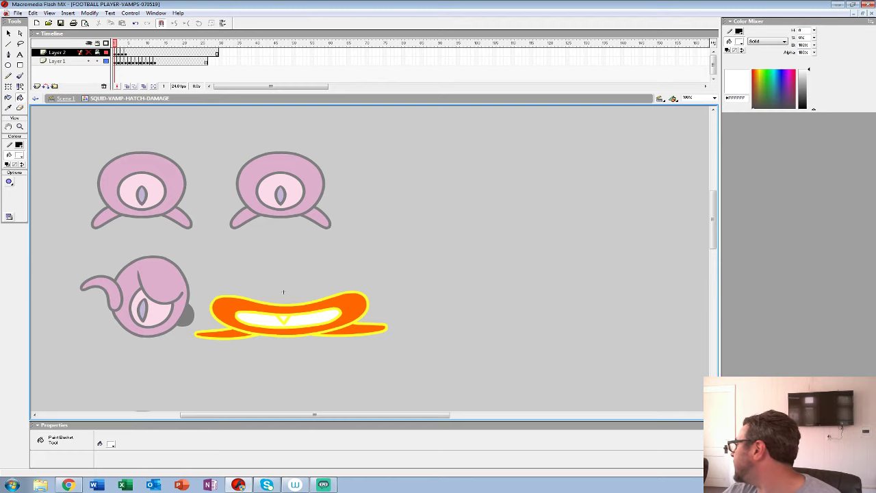
pyautogui.press('.')
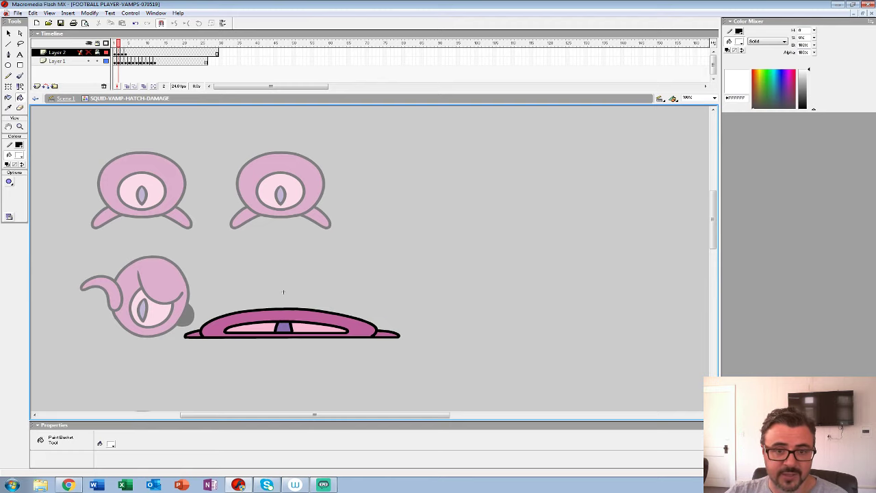
pyautogui.click(88, 52)
pyautogui.click(19, 155)
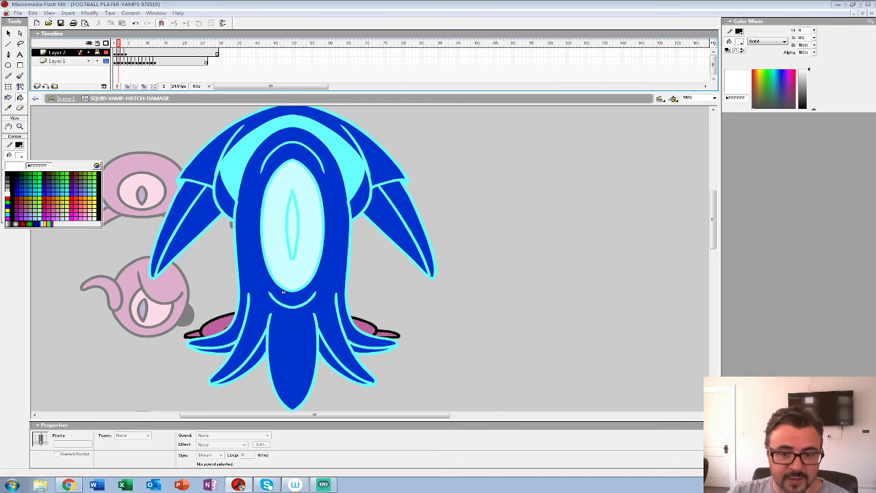
pyautogui.click(236, 165)
pyautogui.press(',')
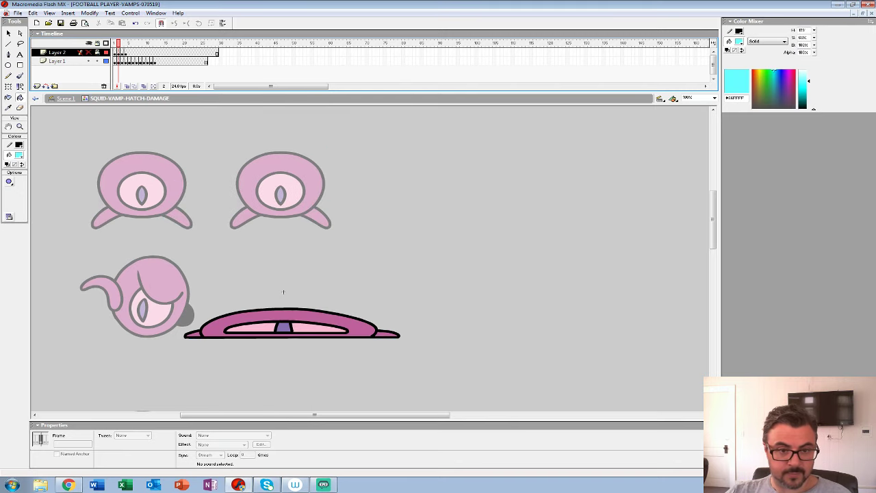
pyautogui.click(283, 321)
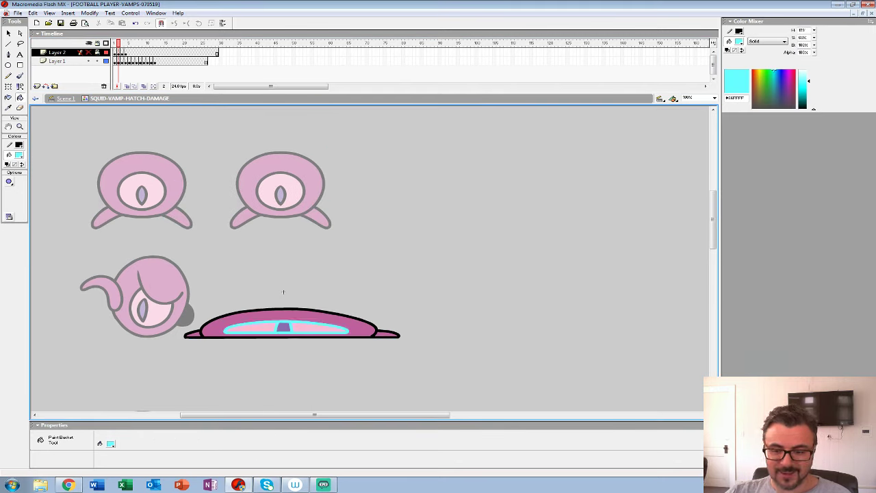
pyautogui.click(260, 310)
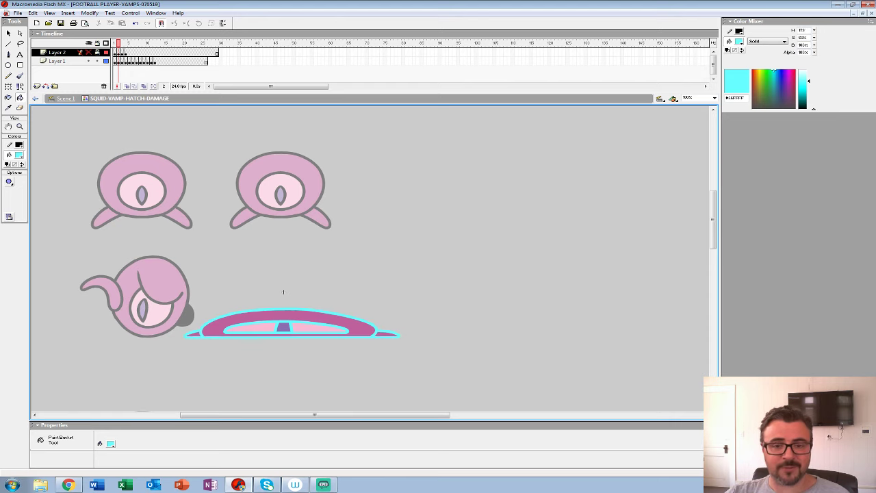
# - Sample the pale cyan of the reference flash's eye and fill the hatchling's eye and pupil on frame 2 with it
pyautogui.press('.')
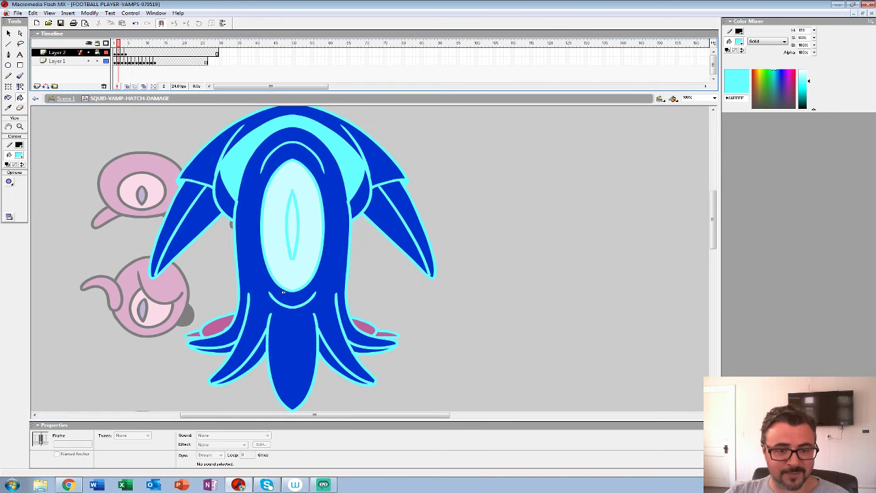
pyautogui.click(19, 154)
pyautogui.click(73, 226)
pyautogui.click(89, 52)
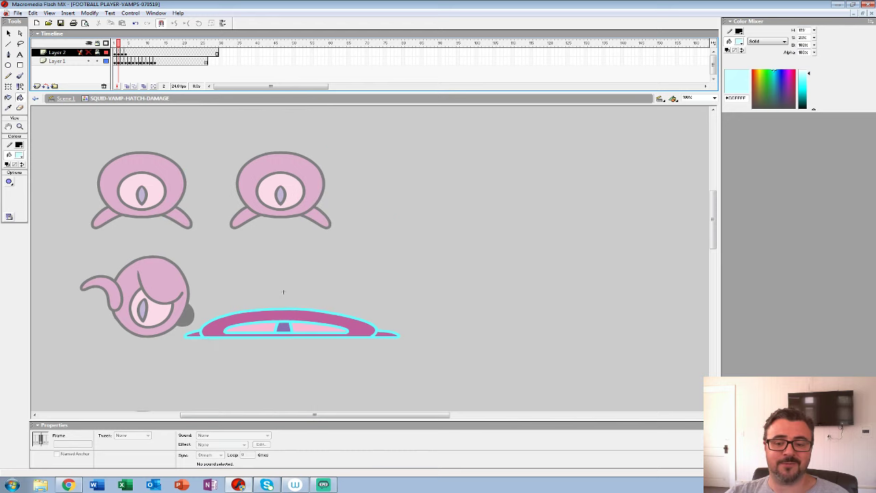
pyautogui.click(308, 327)
pyautogui.click(284, 327)
pyautogui.click(264, 328)
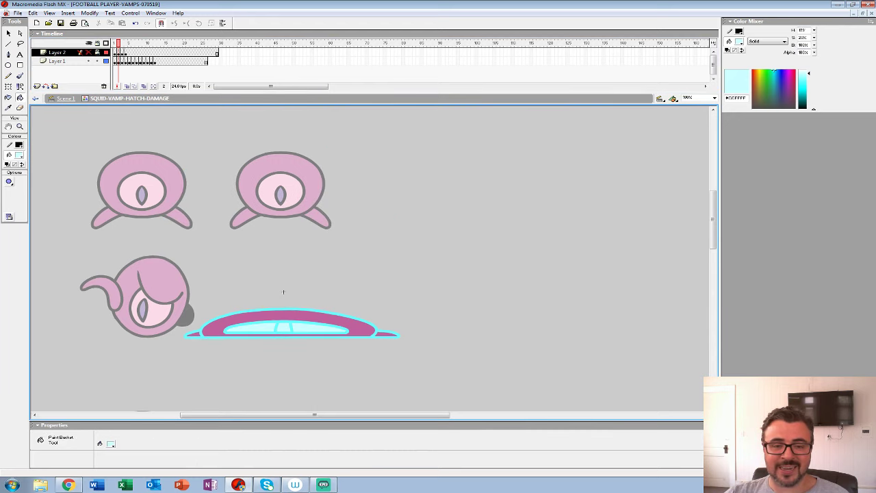
# - Sample the dark blue from the reference flash on frame 2 and fill the hatchling's body and tentacles with it
pyautogui.press(',')
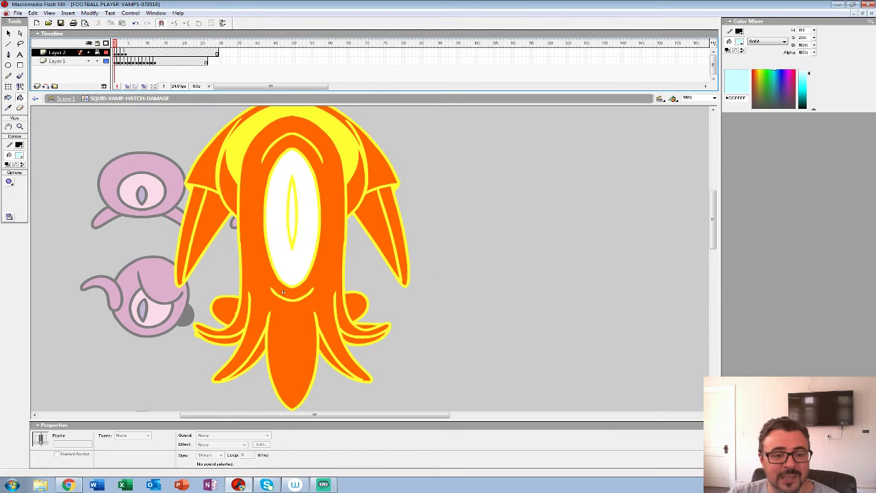
pyautogui.press('.')
pyautogui.click(19, 155)
pyautogui.click(253, 308)
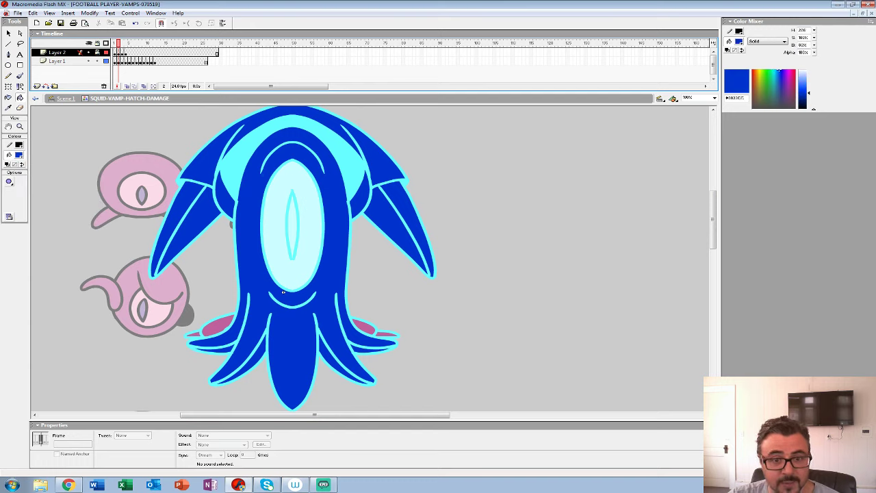
pyautogui.press('.')
pyautogui.click(282, 292)
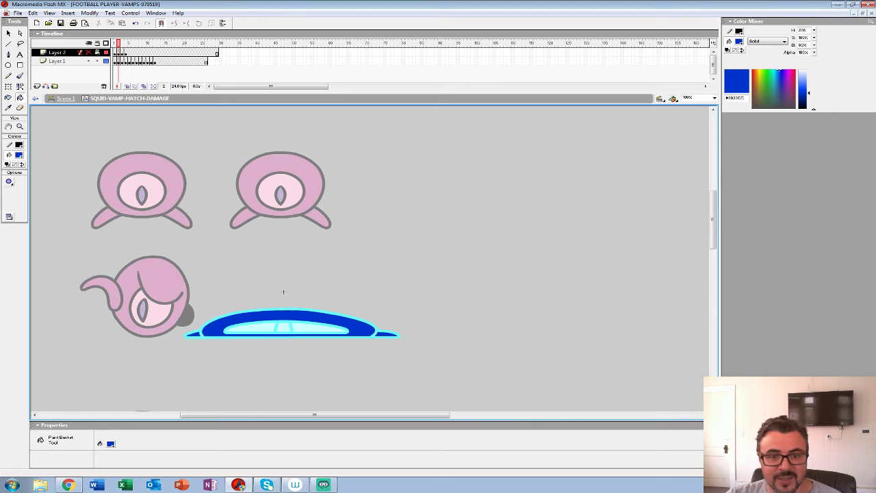
# - Sample the magenta outline colour from the reference flash on frame 4 and recolour the hatchling's body, tentacle, eye and pupil outlines
pyautogui.press('.')
pyautogui.press('.')
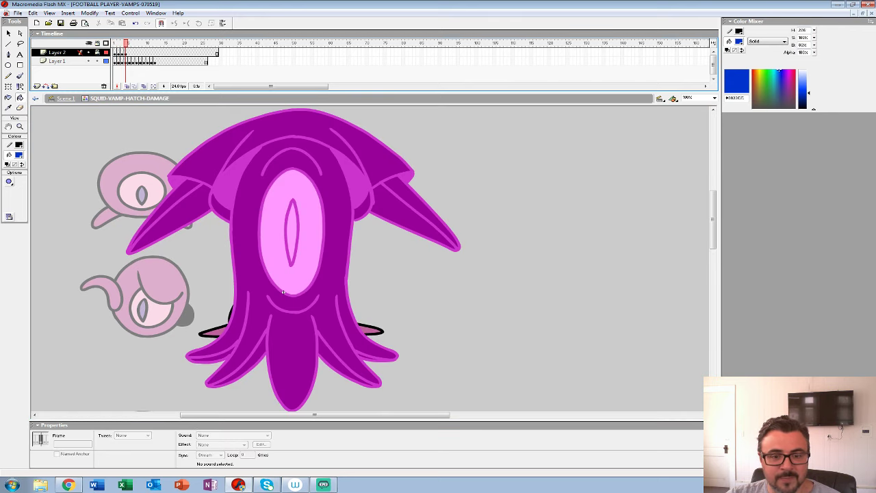
pyautogui.click(18, 155)
pyautogui.click(187, 222)
pyautogui.hotkey('ctrl', 'z')
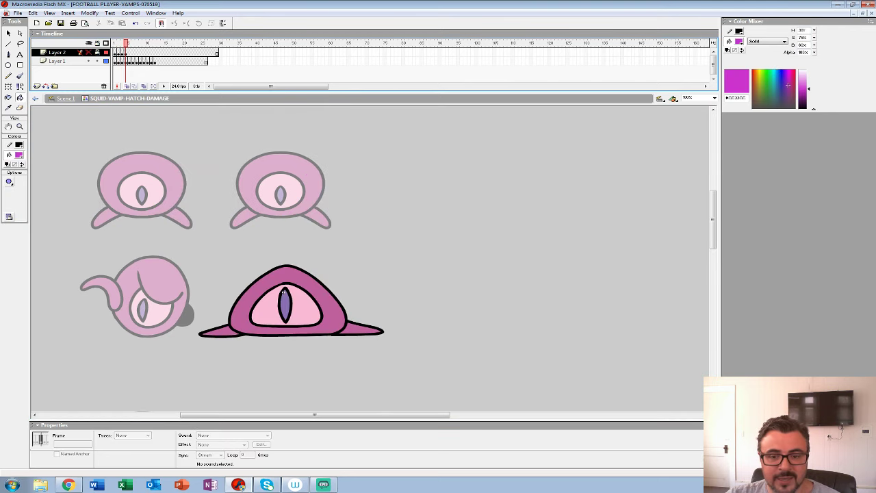
pyautogui.click(286, 267)
pyautogui.click(283, 292)
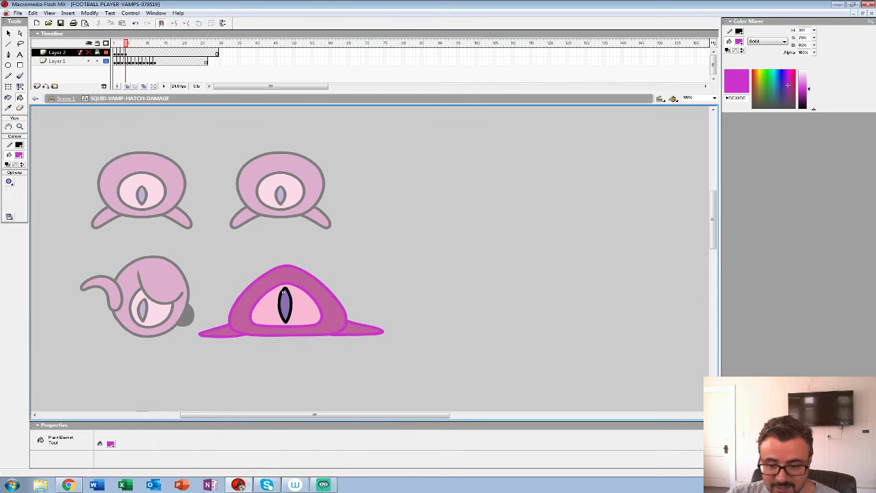
pyautogui.click(282, 292)
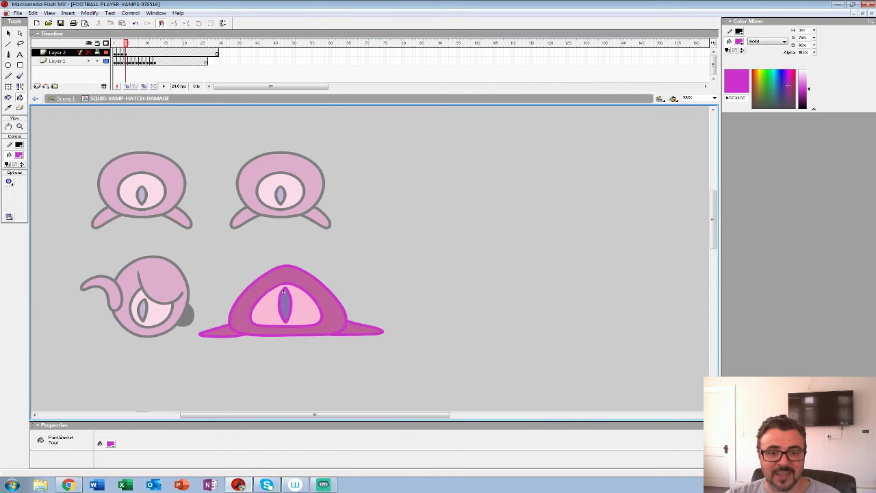
# - Sample the pale pink of the reference flash's eye and fill the hatchling's eye and pupil on frame 4 with it
pyautogui.click(88, 52)
pyautogui.click(18, 155)
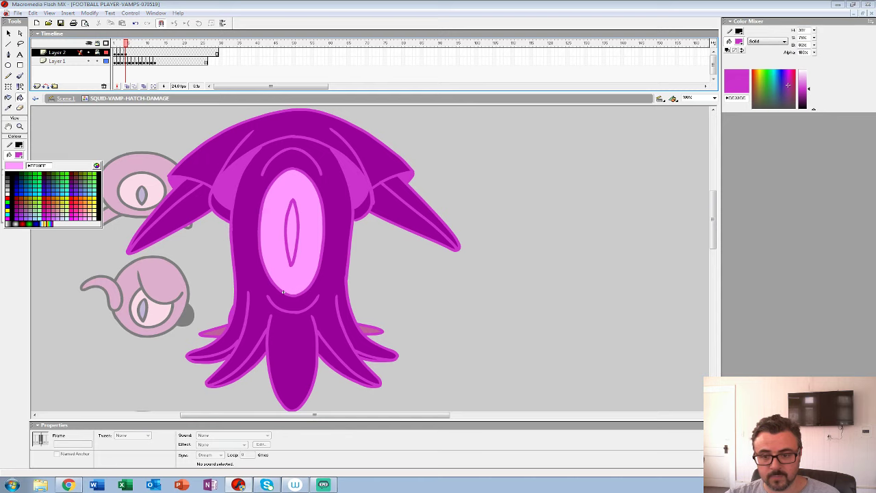
pyautogui.click(86, 226)
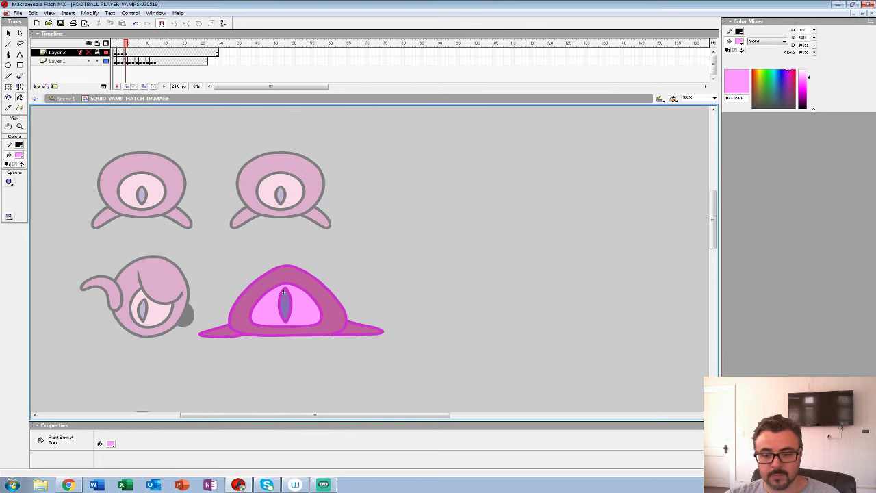
pyautogui.click(283, 292)
# - Sample the dark purple from the reference flash and fill the hatchling's body and both tentacles on frame 4
pyautogui.press('.')
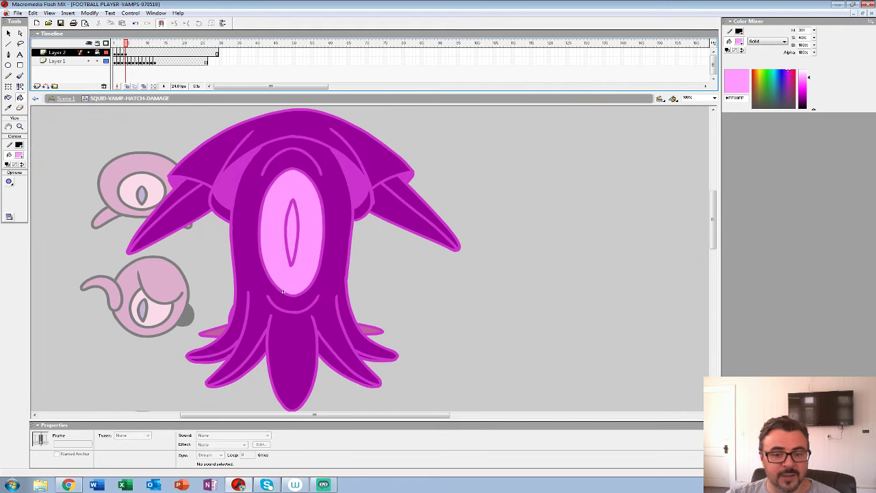
pyautogui.click(19, 155)
pyautogui.click(20, 216)
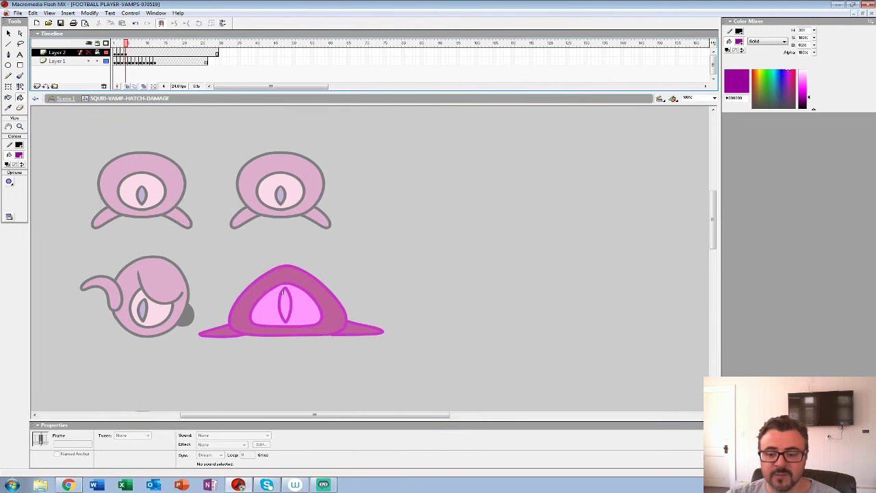
pyautogui.click(282, 292)
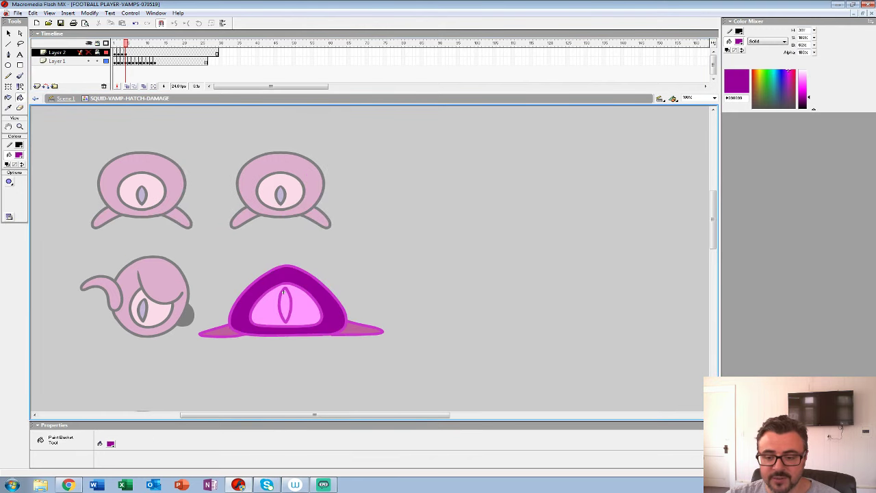
pyautogui.click(360, 329)
pyautogui.click(221, 331)
# - Delete Layer 2, which holds the football player vamp's reference flashes
pyautogui.press('z')
pyautogui.hotkey('ctrl', '-')
pyautogui.hotkey('ctrl', '-')
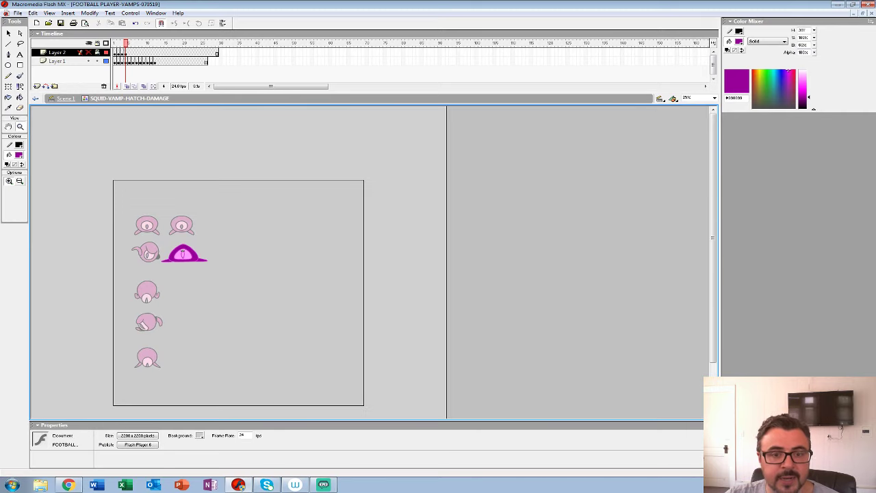
pyautogui.click(56, 52)
pyautogui.click(104, 86)
# - Play back the hatchling's damage animation and examine its first frames up close
pyautogui.click(162, 43)
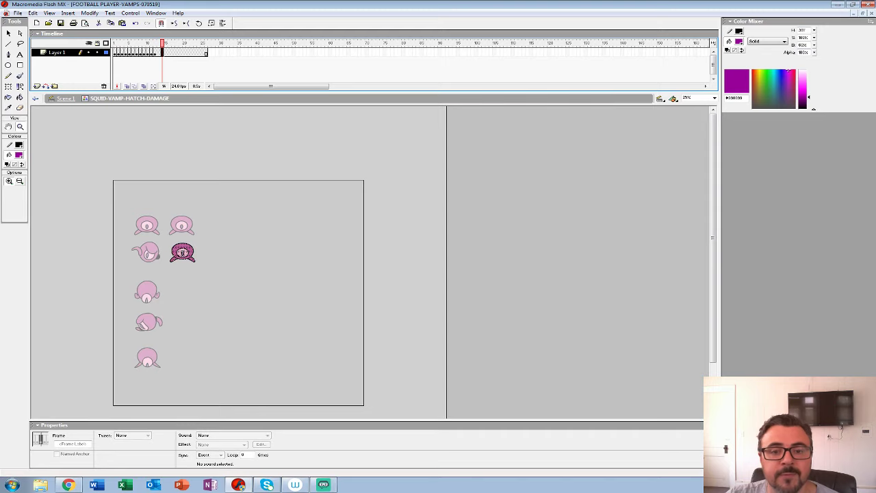
pyautogui.press('Return')
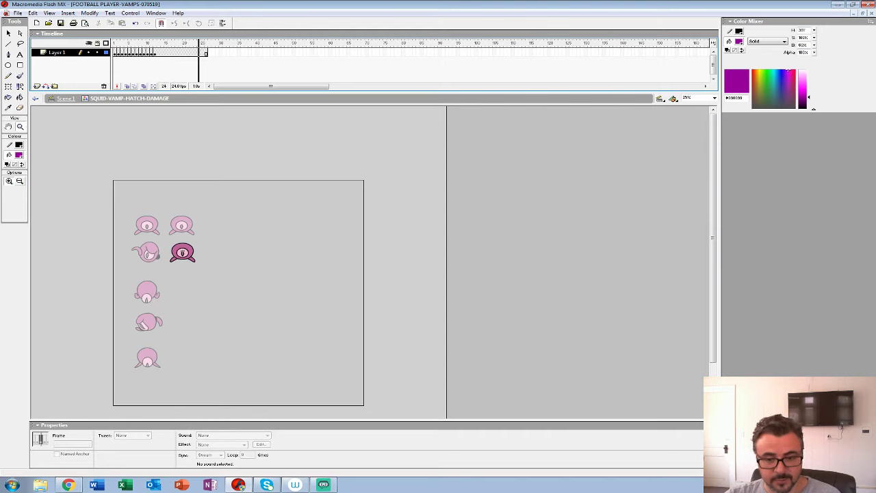
pyautogui.press('Return')
pyautogui.click(115, 43)
pyautogui.click(183, 251)
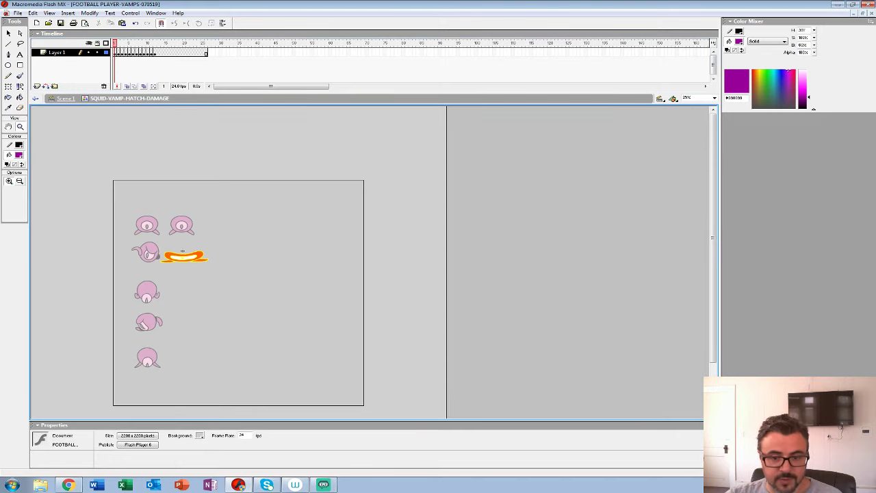
pyautogui.click(182, 250)
pyautogui.click(182, 177)
pyautogui.moveTo(202, 198); pyautogui.dragTo(208, 225)
pyautogui.press('.')
pyautogui.press('.')
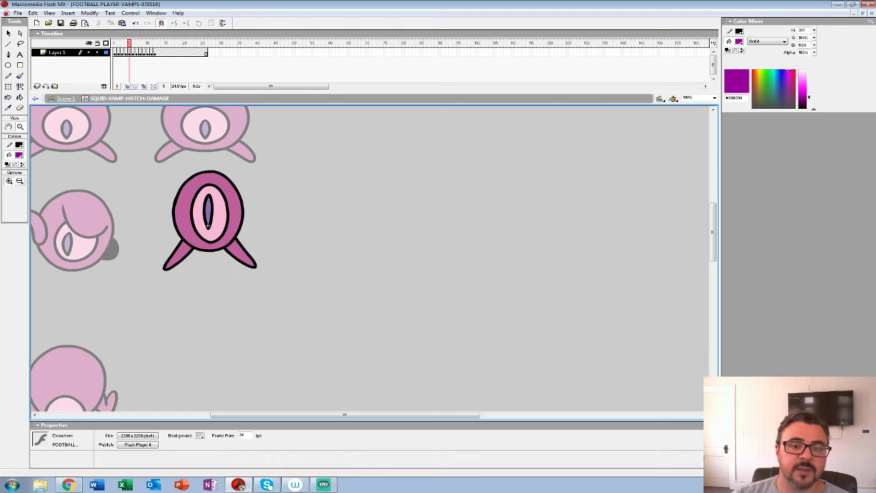
# - Insert a new layer above Layer 1, try moving the frame 5 keyframe onto it, and undo the move
pyautogui.click(37, 86)
pyautogui.click(129, 61)
pyautogui.click(133, 61)
pyautogui.moveTo(133, 61); pyautogui.dragTo(129, 53)
pyautogui.hotkey('ctrl', 'z')
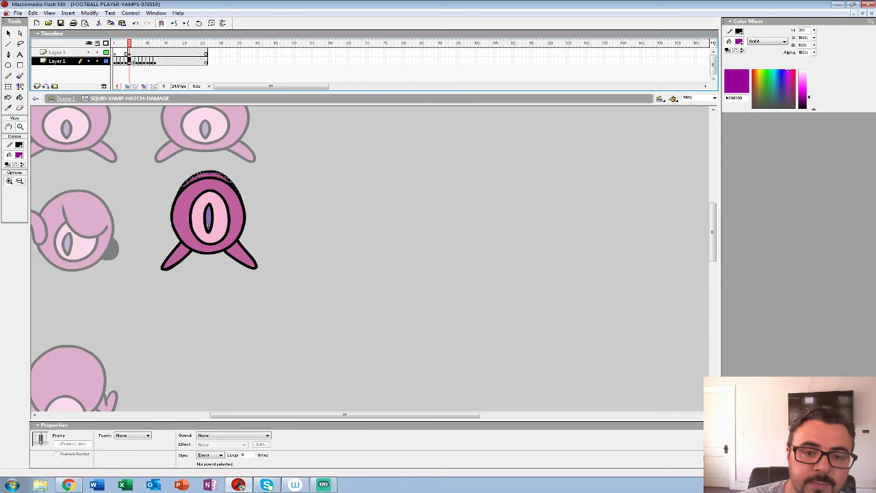
pyautogui.hotkey('ctrl', 'z')
pyautogui.hotkey('ctrl', 'z')
# - Extend the stretched-pose keyframe following frame 5 on Layer 1 by one frame
pyautogui.press('.')
pyautogui.press('.')
pyautogui.moveTo(137, 61)
pyautogui.mouseDown()
pyautogui.moveTo(133, 52)
pyautogui.moveTo(151, 53)
pyautogui.moveTo(151, 61)
pyautogui.mouseUp()
pyautogui.click(144, 61)
pyautogui.click(140, 61)
pyautogui.click(151, 61)
pyautogui.click(147, 61)
pyautogui.click(128, 62)
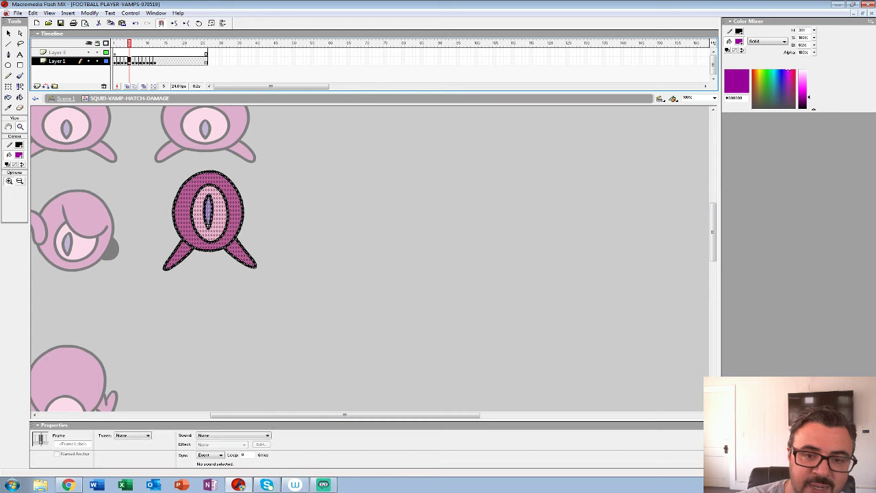
pyautogui.press('.')
pyautogui.hotkey('ctrl', 'shift', 'v')
pyautogui.press('.')
pyautogui.press('.')
pyautogui.press('F5')
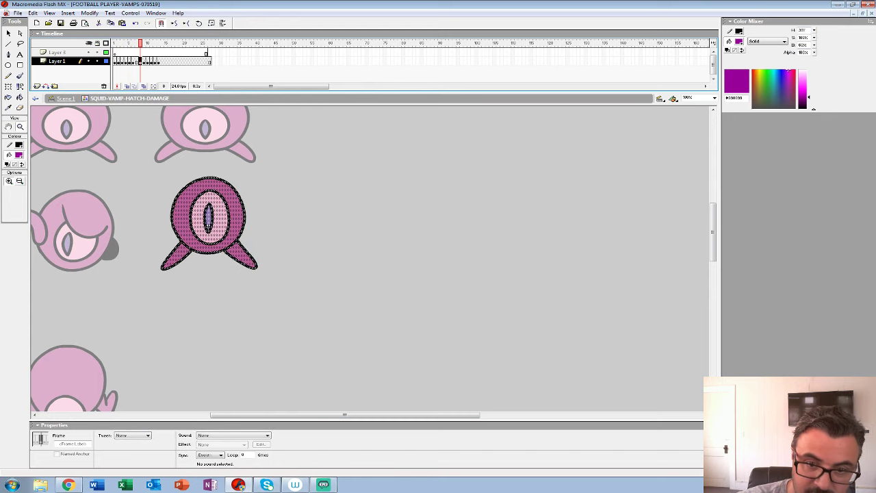
# - Extend each of the next four keyframes on Layer 1 by one frame to slow the settling motion
pyautogui.press(',')
pyautogui.press('.')
pyautogui.press('.')
pyautogui.press('F5')
pyautogui.press('.')
pyautogui.press('.')
pyautogui.press('F5')
pyautogui.press('.')
pyautogui.press('.')
pyautogui.press('F5')
pyautogui.press('.')
pyautogui.press('.')
pyautogui.press('F5')
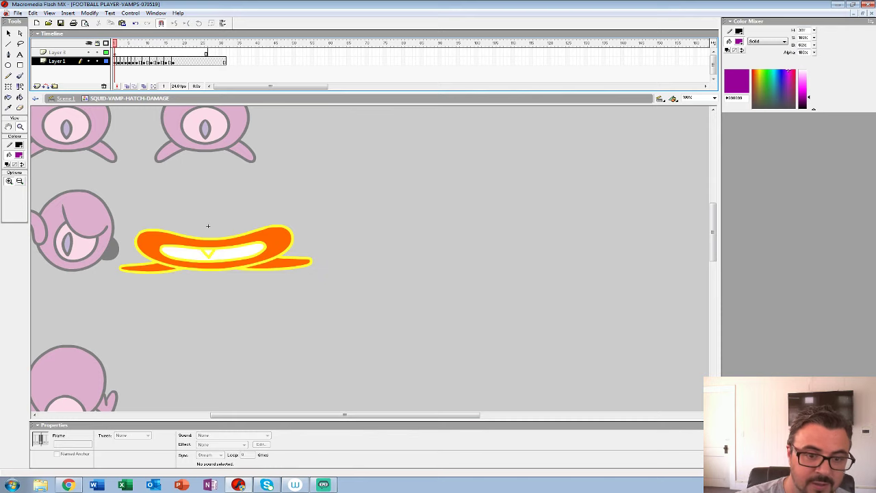
# - Play the damage animation from frame 1 to check the slower timing
pyautogui.keyDown('alt'); pyautogui.click(208, 226); pyautogui.keyUp('alt')
pyautogui.keyDown('alt'); pyautogui.click(208, 226); pyautogui.keyUp('alt')
pyautogui.press('Return')
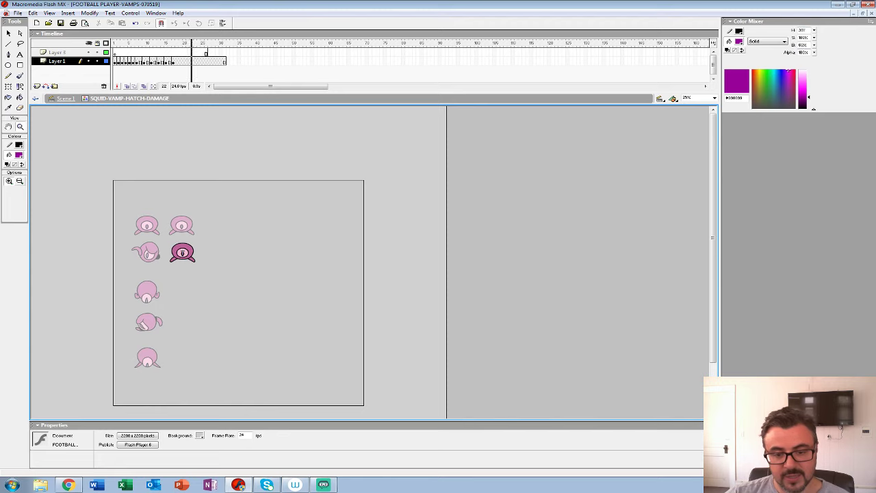
pyautogui.click(256, 245)
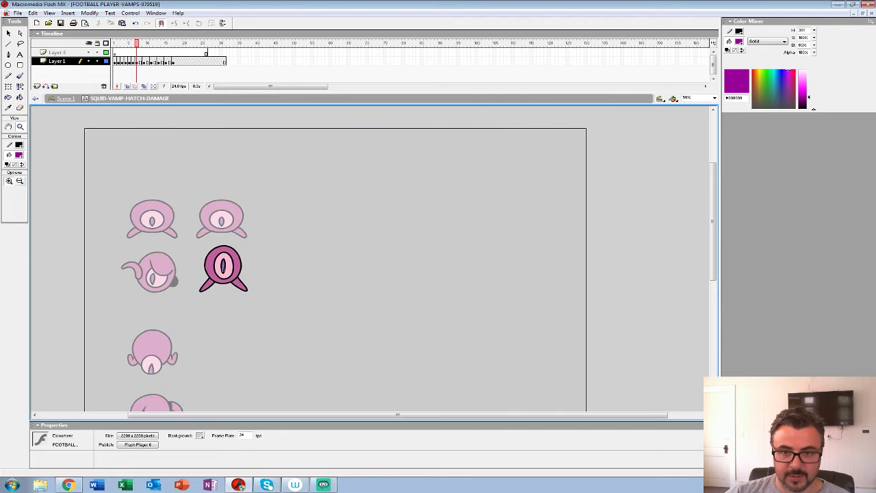
# - Remove all frames from frame 25 onward on both Layer 3 and Layer 1
pyautogui.click(206, 53)
pyautogui.click(202, 53)
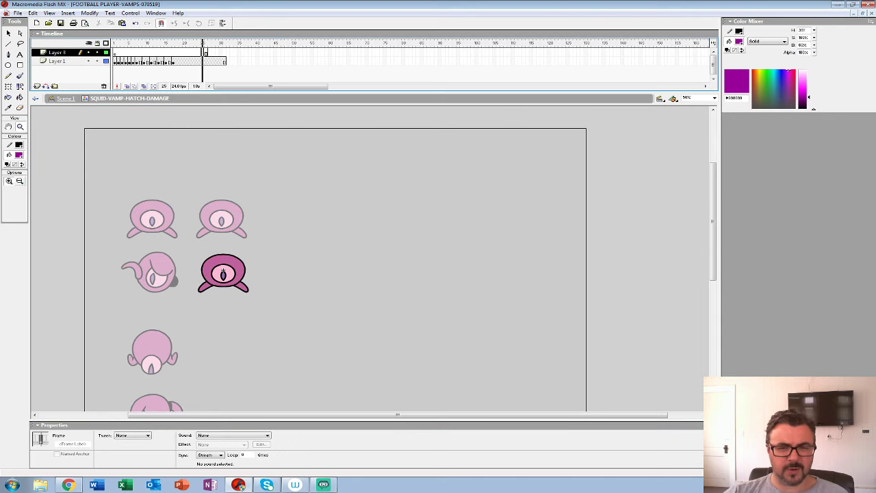
pyautogui.moveTo(201, 53); pyautogui.dragTo(254, 60)
pyautogui.hotkey('shift', 'F5')
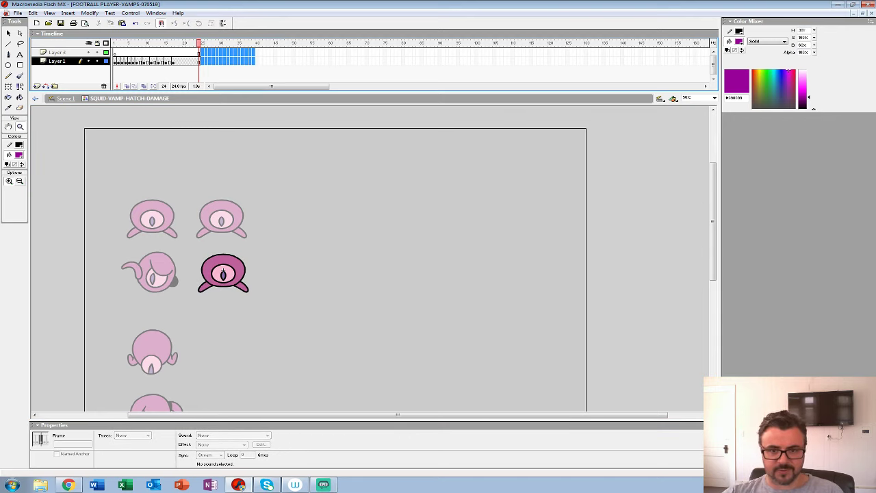
# - Return to Scene 1 and scrub through the hatchling section to frame 160 to view the animations together
pyautogui.hotkey('ctrl', 'e')
pyautogui.hotkey('ctrl', '-')
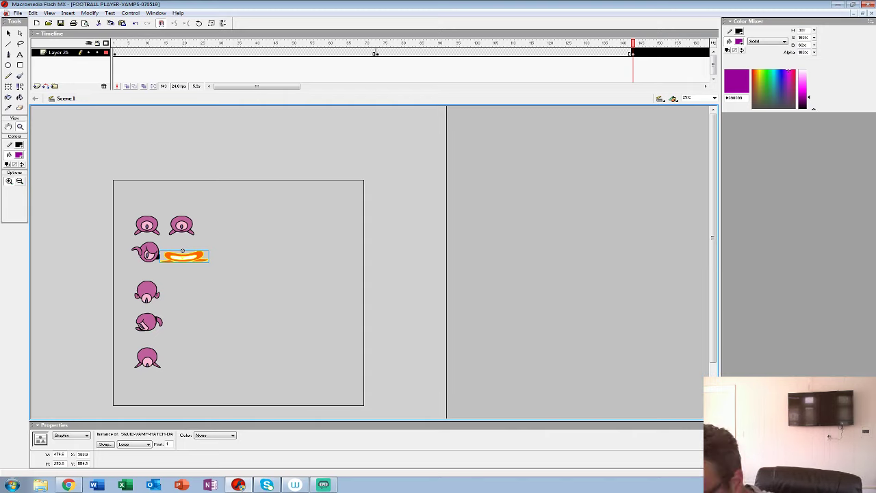
pyautogui.moveTo(257, 86); pyautogui.dragTo(308, 86)
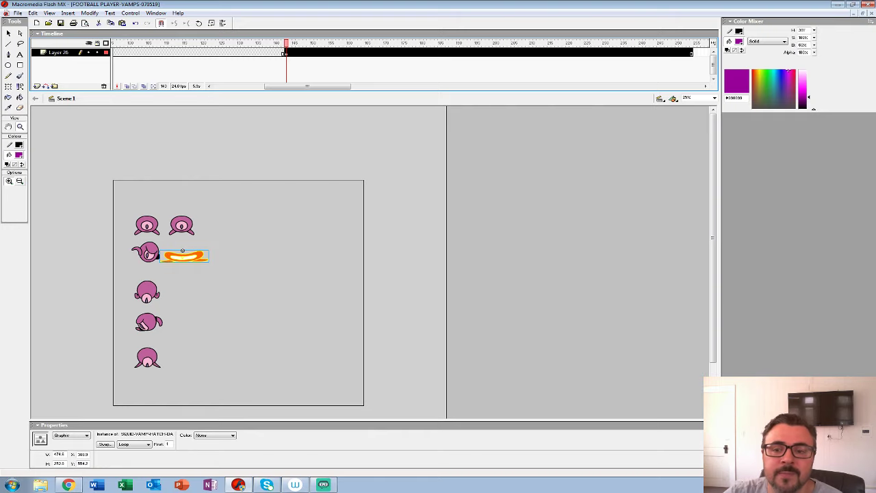
pyautogui.click(282, 53)
pyautogui.moveTo(283, 43); pyautogui.dragTo(348, 44)
pyautogui.click(229, 248)
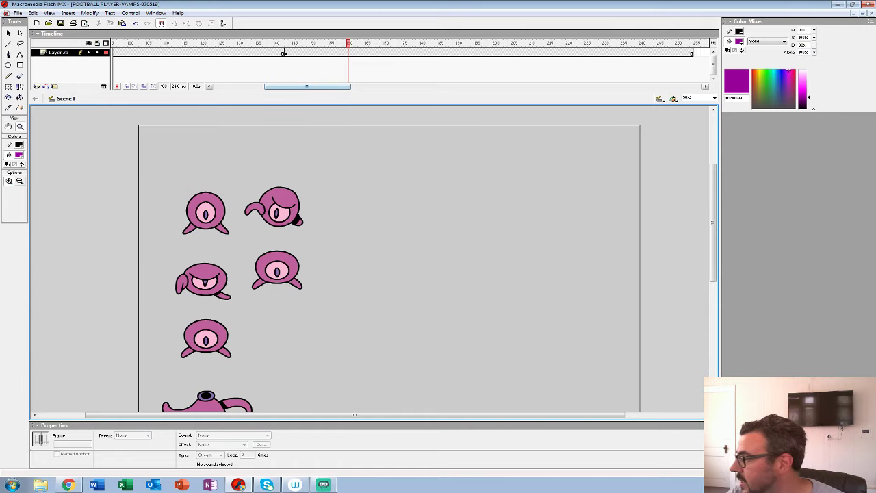
# - Play Scene 1 repeatedly from just before the hatchling section and examine all the hatchling animations
pyautogui.click(283, 54)
pyautogui.press('Return')
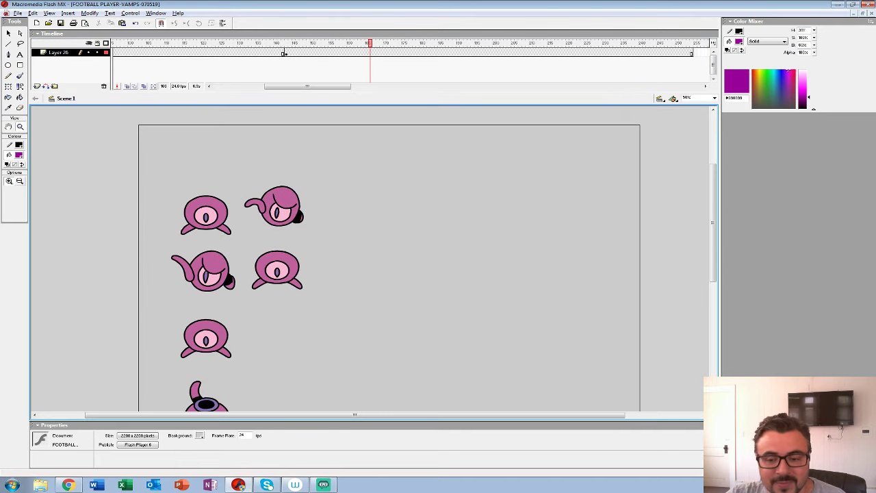
pyautogui.hotkey('ctrl', '-')
pyautogui.click(276, 53)
pyautogui.press('Return')
pyautogui.click(276, 52)
pyautogui.press('Return')
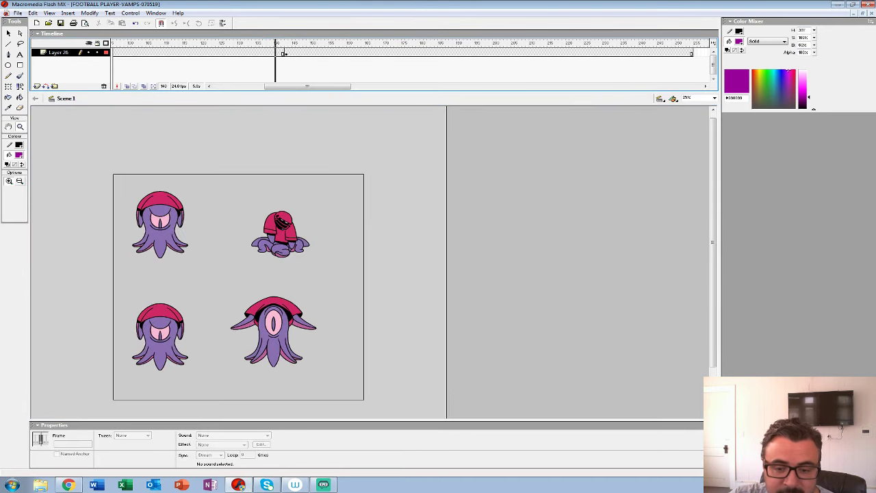
pyautogui.click(276, 53)
pyautogui.press('Return')
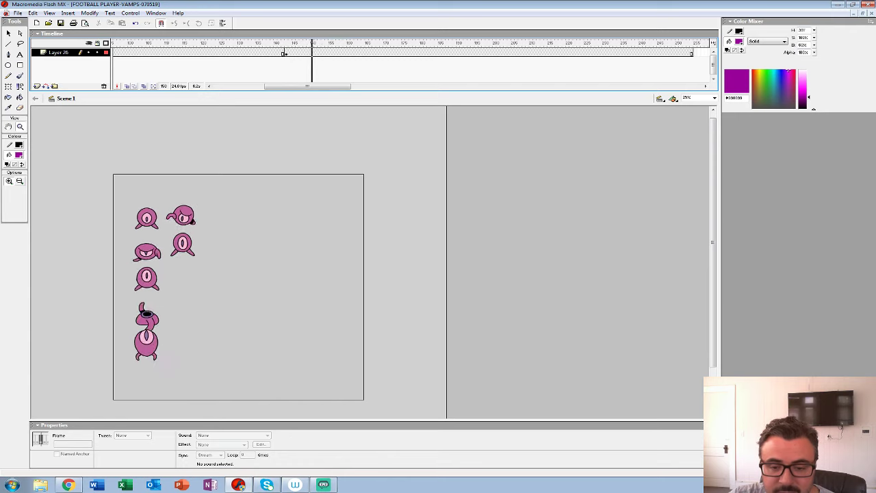
pyautogui.hotkey('ctrl', '=')
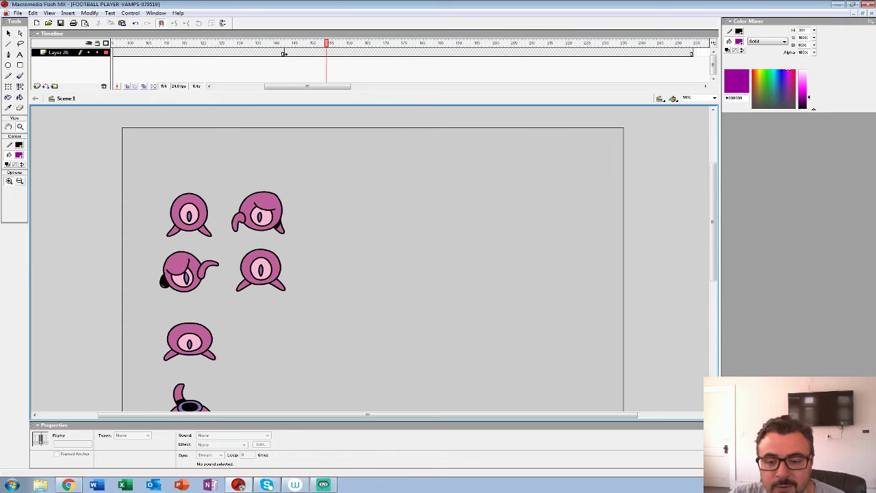
pyautogui.hotkey('ctrl', '=')
pyautogui.hotkey('ctrl', '-')
pyautogui.hotkey('ctrl', '-')
# - Select the five hatchling animations below the first row and nudge them down as a group
pyautogui.press('v')
pyautogui.click(283, 54)
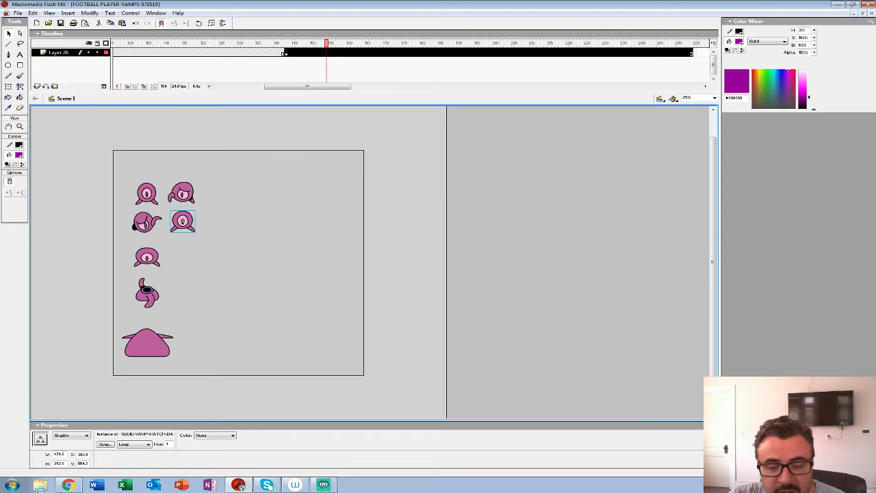
pyautogui.moveTo(222, 204); pyautogui.dragTo(93, 369)
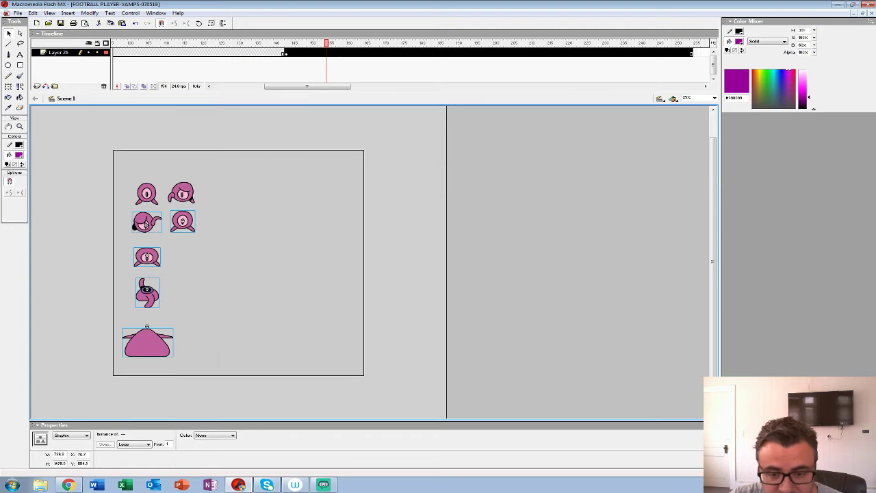
pyautogui.hotkey('shift', 'Down')
pyautogui.hotkey('ctrl', 'shift', 'a')
# - Select the two hatchling animations in the first row and nudge them up to widen the row spacing
pyautogui.click(183, 230)
pyautogui.moveTo(206, 175); pyautogui.dragTo(121, 216)
pyautogui.press('Up')
pyautogui.press('Up')
pyautogui.press('Up')
pyautogui.press('Up')
pyautogui.press('Up')
pyautogui.press('Up')
pyautogui.press('Up')
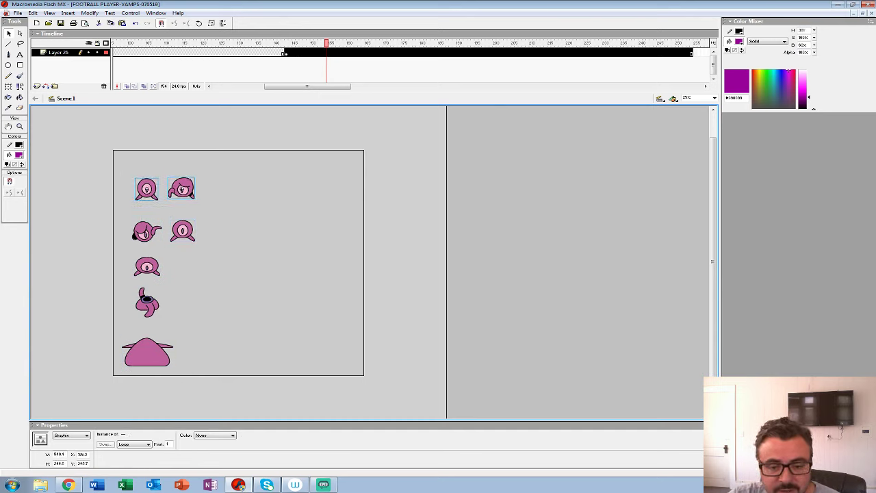
# - Nudge the second-row hatchling animations up, and nudge the rows beneath them to even out the vertical spacing
pyautogui.moveTo(209, 211); pyautogui.dragTo(124, 249)
pyautogui.press('Up')
pyautogui.press('Up')
pyautogui.press('Up')
pyautogui.moveTo(193, 255); pyautogui.dragTo(99, 403)
pyautogui.moveTo(212, 274); pyautogui.dragTo(85, 383)
pyautogui.press('Down')
pyautogui.press('Down')
pyautogui.press('Escape')
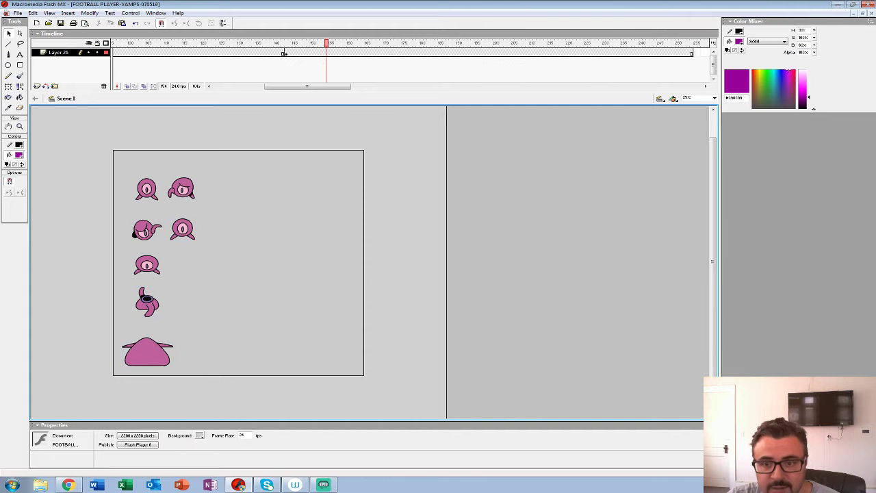
# - At the first frame of the hatchling section, move the second hatchling animation in the first row slightly right
pyautogui.click(283, 54)
pyautogui.moveTo(258, 152); pyautogui.dragTo(188, 228)
pyautogui.click(276, 52)
pyautogui.click(286, 53)
pyautogui.click(20, 126)
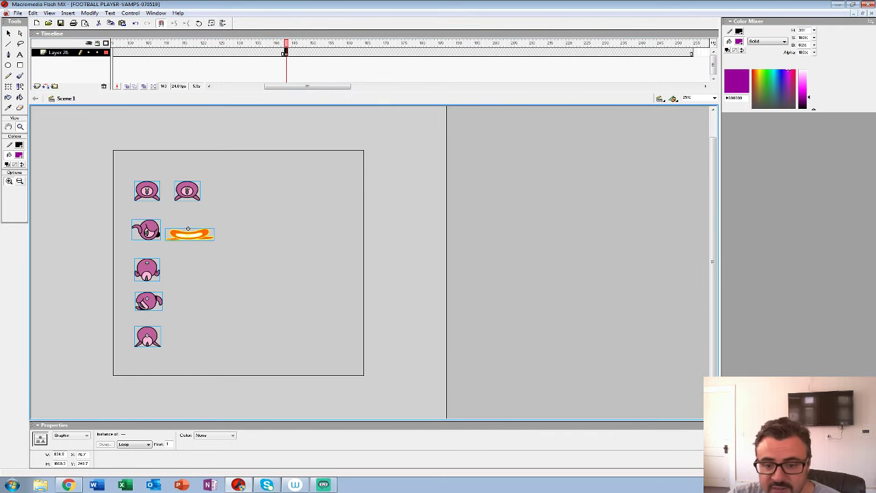
pyautogui.click(260, 214)
pyautogui.click(19, 33)
pyautogui.click(9, 34)
pyautogui.click(223, 213)
pyautogui.click(20, 126)
pyautogui.keyDown('alt'); pyautogui.click(187, 219); pyautogui.keyUp('alt')
pyautogui.click(9, 33)
pyautogui.press('Right')
pyautogui.moveTo(187, 220); pyautogui.dragTo(189, 220)
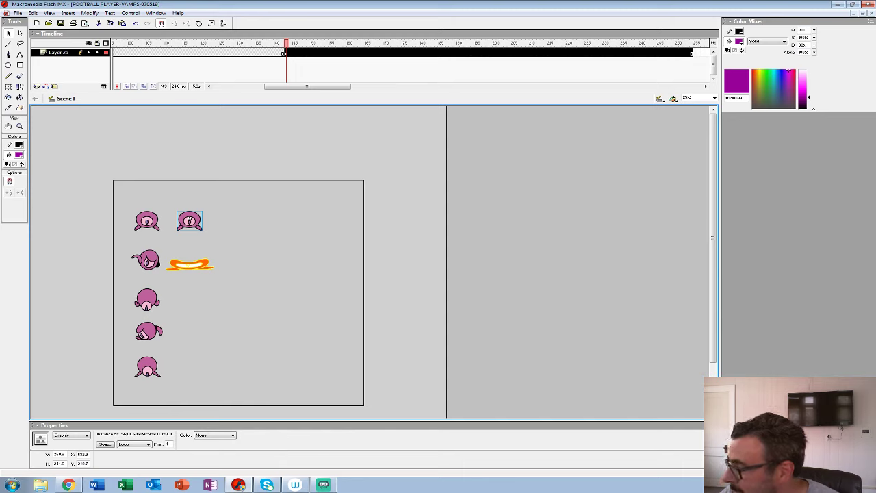
# - Select the damage animation together with the hatchling above it and move both right to widen the column gap
pyautogui.click(187, 260)
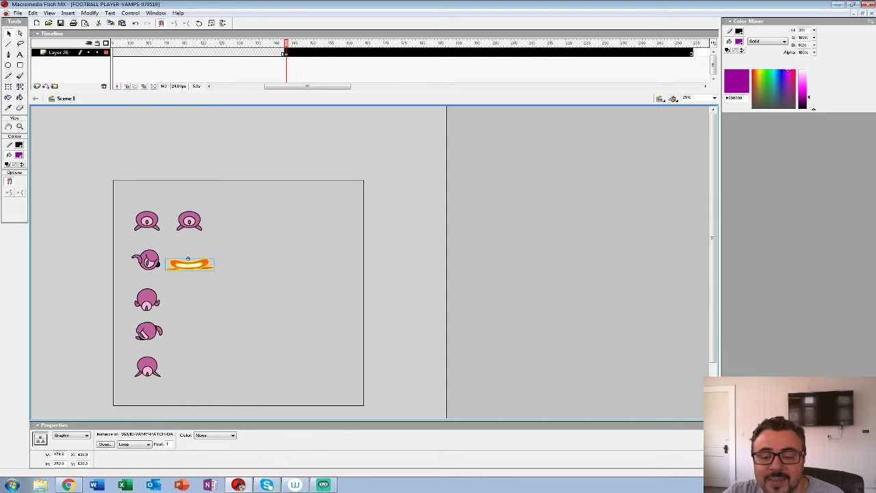
pyautogui.keyDown('shift'); pyautogui.click(190, 221); pyautogui.keyUp('shift')
pyautogui.moveTo(188, 260); pyautogui.dragTo(192, 260)
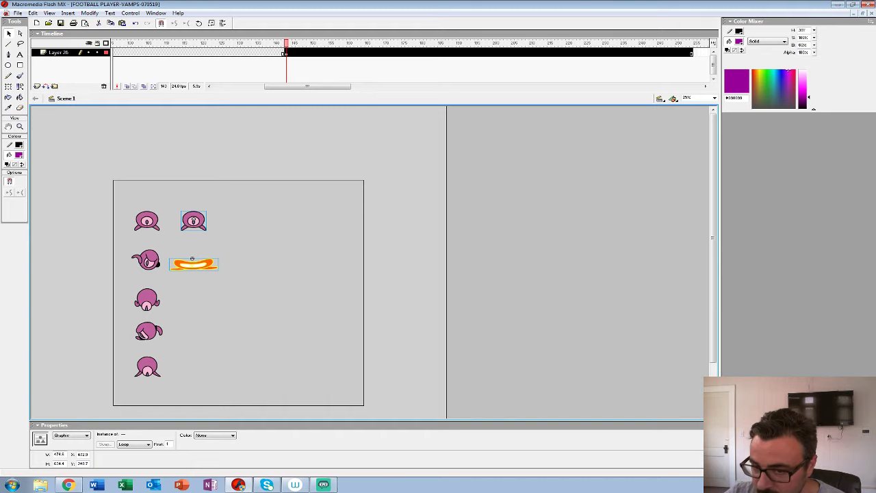
# - Play the hatchling section and examine the layout up close, returning to the section's first frame
pyautogui.press('Return')
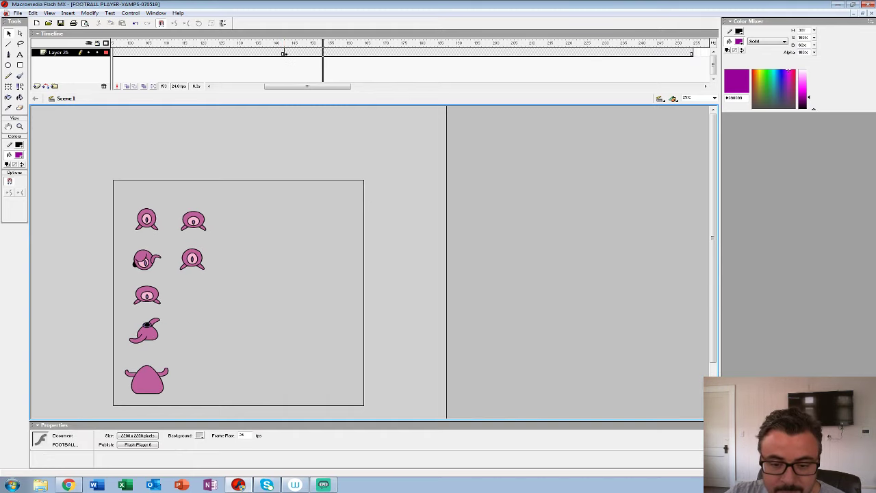
pyautogui.press('Return')
pyautogui.click(20, 126)
pyautogui.click(159, 233)
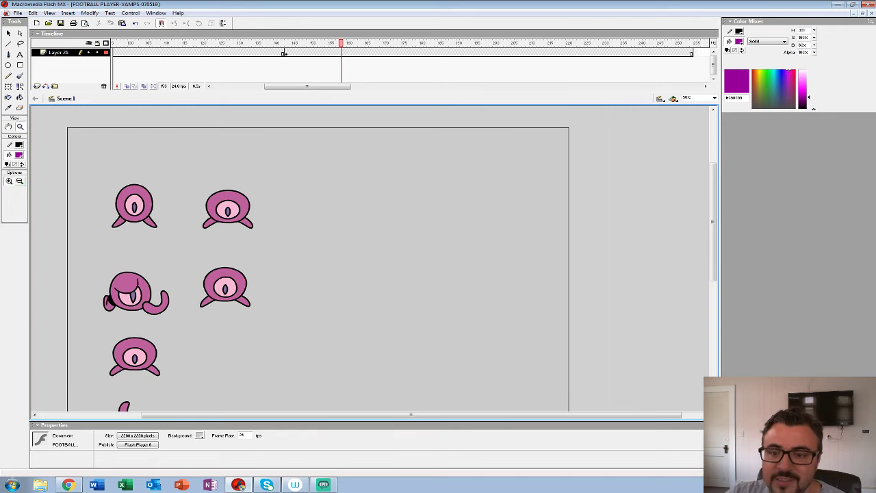
pyautogui.click(283, 53)
pyautogui.hotkey('ctrl', '-')
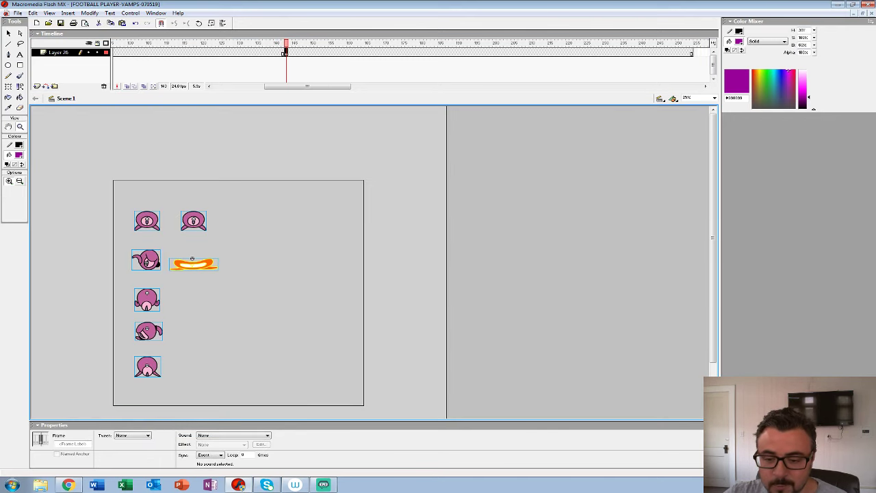
pyautogui.hotkey('ctrl', '=')
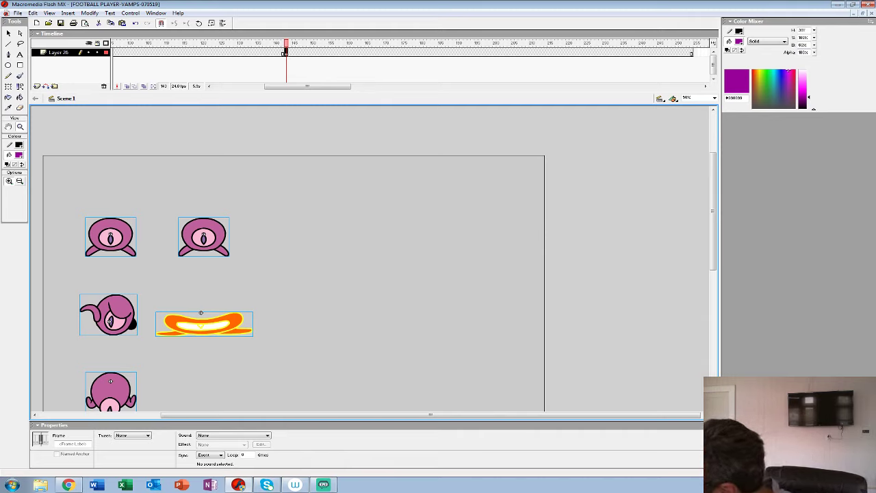
pyautogui.hotkey('ctrl', '-')
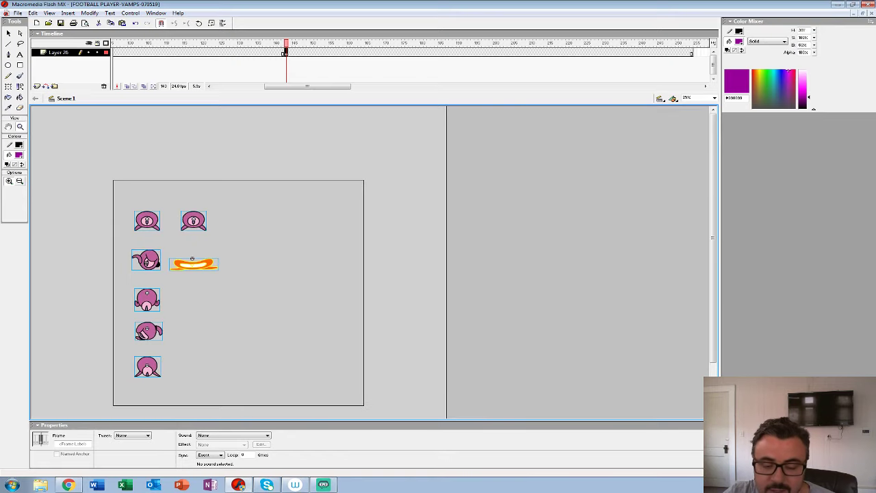
# - Open the FOOTBALL-PLAYER-VAMP-DAMAGE symbol from frame 73 and copy its blood splatter frames
pyautogui.click(245, 52)
pyautogui.moveTo(246, 42)
pyautogui.mouseDown()
pyautogui.moveTo(113, 42)
pyautogui.moveTo(246, 42)
pyautogui.mouseUp()
pyautogui.press(',')
pyautogui.press(',')
pyautogui.press(',')
pyautogui.press(',')
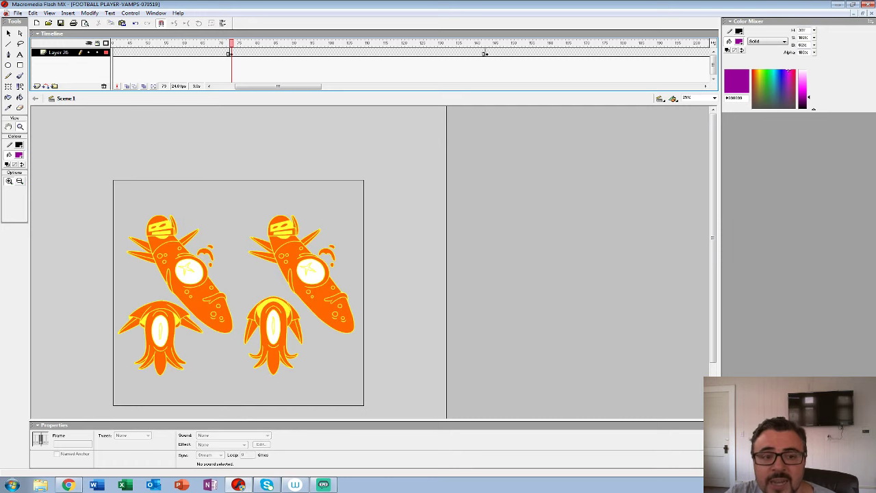
pyautogui.press('v')
pyautogui.doubleClick(157, 231)
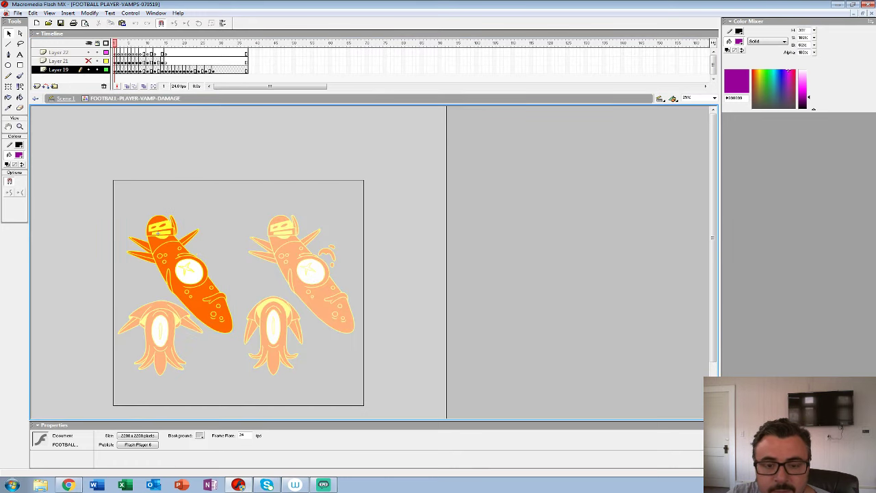
pyautogui.click(88, 61)
pyautogui.click(88, 70)
pyautogui.click(88, 61)
pyautogui.click(88, 61)
pyautogui.hotkey('ctrl', 'a')
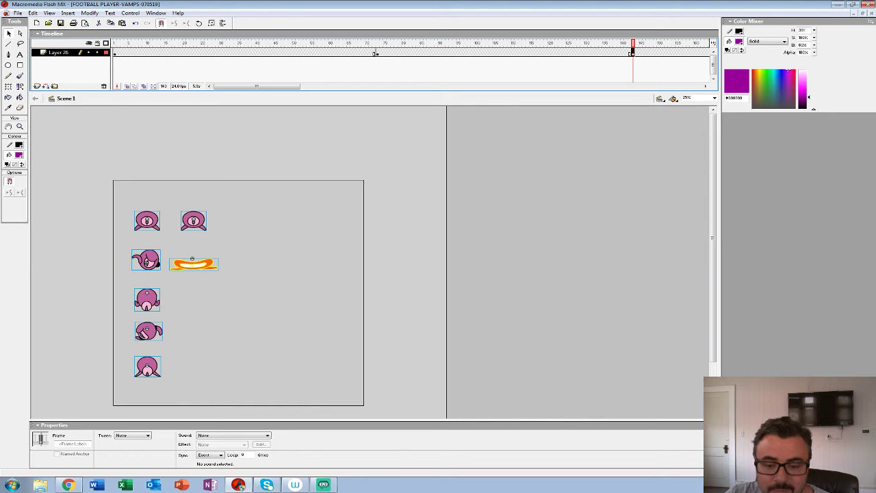
# - Open the SQUID-VAMP-HATCH-DAMAGE symbol, paste the copied splatter frames at frame 1 of Layer 3, and play the result
pyautogui.rightClick(212, 264)
pyautogui.click(329, 352)
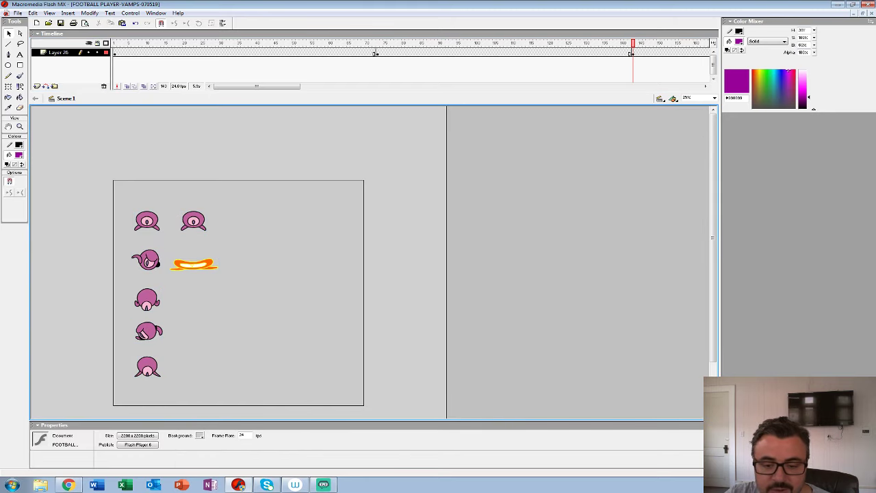
pyautogui.click(192, 262)
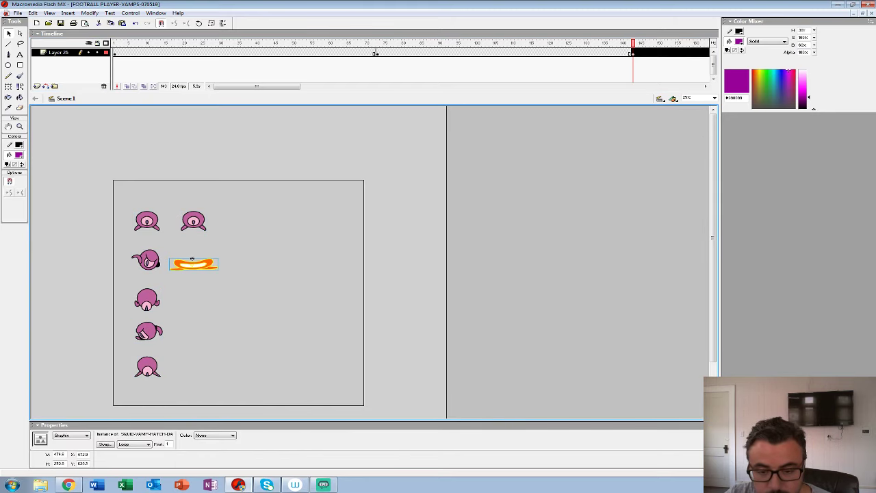
pyautogui.doubleClick(192, 262)
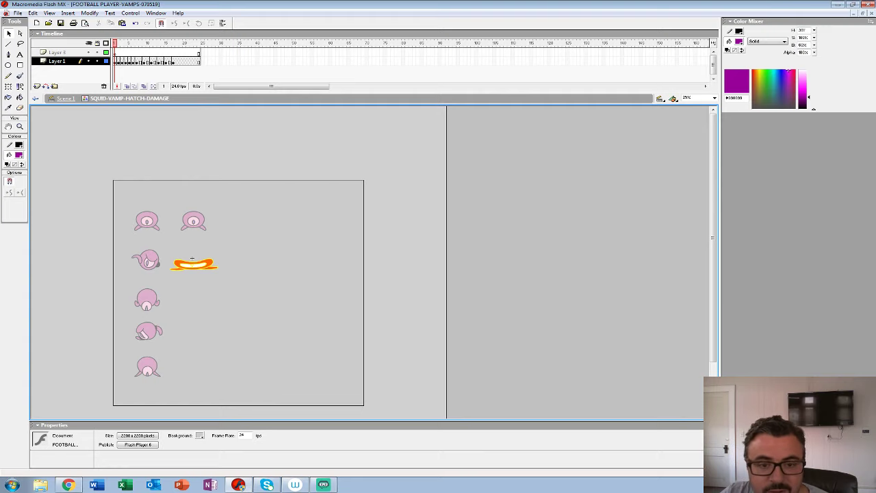
pyautogui.click(20, 127)
pyautogui.click(192, 259)
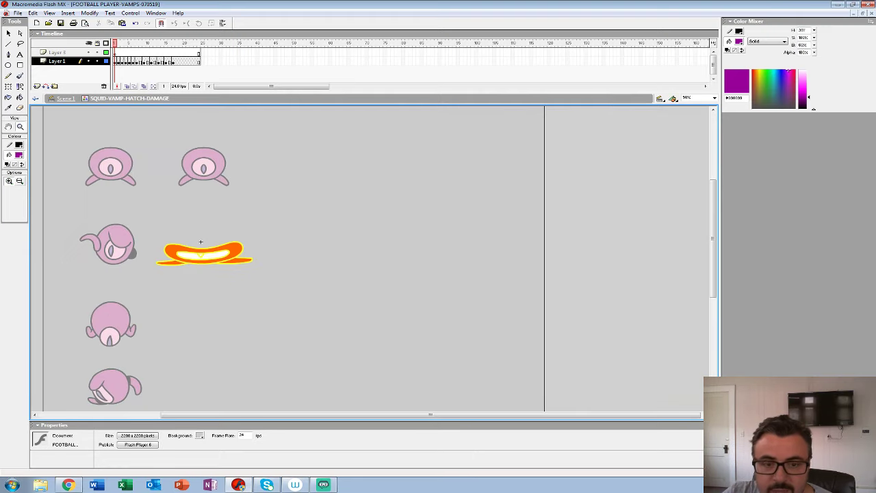
pyautogui.click(115, 53)
pyautogui.hotkey('ctrl', 'alt', 'v')
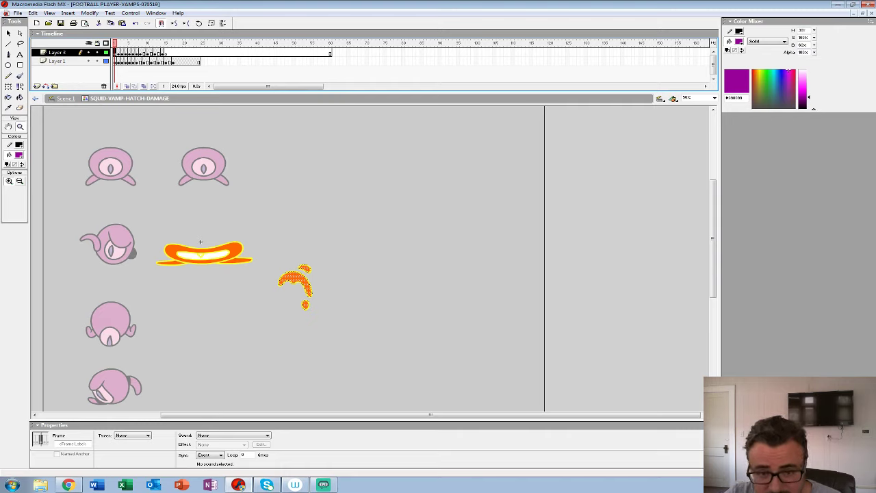
pyautogui.press('Return')
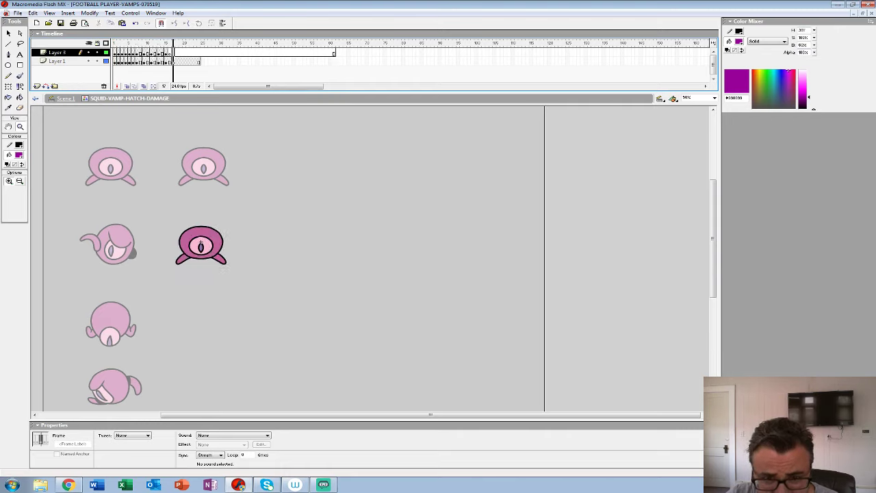
# - Remove the surplus frames at the end of Layer 3 so it matches Layer 1's length, and return to frame 1
pyautogui.moveTo(202, 53); pyautogui.dragTo(381, 61)
pyautogui.hotkey('shift', 'F5')
pyautogui.press(',')
pyautogui.press(',')
pyautogui.press(',')
pyautogui.press(',')
pyautogui.press(',')
pyautogui.press(',')
pyautogui.press(',')
pyautogui.press(',')
pyautogui.press(',')
pyautogui.press(',')
pyautogui.press(',')
pyautogui.press(',')
pyautogui.press(',')
pyautogui.press(',')
pyautogui.press(',')
pyautogui.press(',')
pyautogui.press(',')
pyautogui.press(',')
pyautogui.press(',')
pyautogui.press(',')
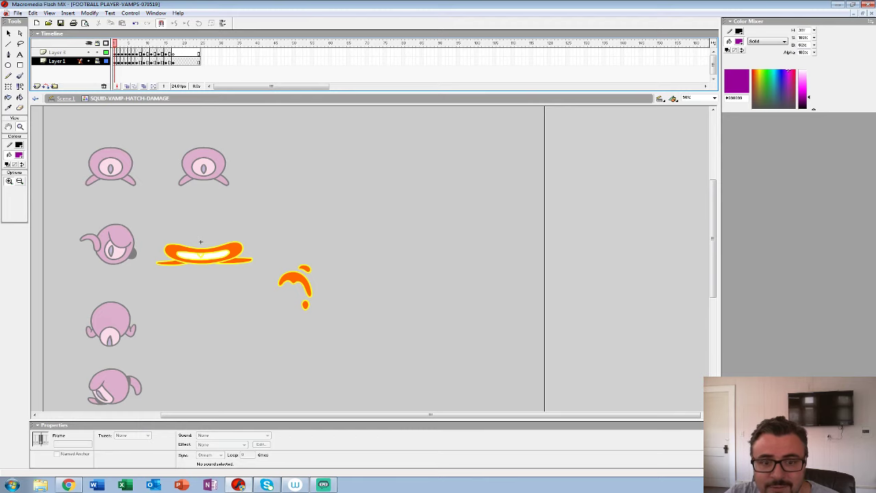
# - With multiple-frame editing covering the splatter frames, move all the splatter artwork up and left toward the hatchling, and play the animation
pyautogui.click(144, 86)
pyautogui.moveTo(122, 43); pyautogui.dragTo(185, 43)
pyautogui.moveTo(369, 205); pyautogui.dragTo(376, 276)
pyautogui.hotkey('ctrl', 'a')
pyautogui.hotkey('shift', 'Up')
pyautogui.hotkey('shift', 'Up')
pyautogui.hotkey('shift', 'Up')
pyautogui.hotkey('shift', 'Up')
pyautogui.hotkey('shift', 'Up')
pyautogui.hotkey('shift', 'Up')
pyautogui.hotkey('shift', 'Up')
pyautogui.hotkey('shift', 'Up')
pyautogui.hotkey('shift', 'Up')
pyautogui.hotkey('shift', 'Up')
pyautogui.hotkey('shift', 'Up')
pyautogui.hotkey('shift', 'Up')
pyautogui.hotkey('shift', 'Up')
pyautogui.hotkey('shift', 'Up')
pyautogui.hotkey('shift', 'Left')
pyautogui.hotkey('shift', 'Left')
pyautogui.hotkey('shift', 'Left')
pyautogui.hotkey('shift', 'Left')
pyautogui.hotkey('shift', 'Left')
pyautogui.hotkey('shift', 'Left')
pyautogui.hotkey('shift', 'Left')
pyautogui.hotkey('shift', 'Left')
pyautogui.hotkey('shift', 'Left')
pyautogui.hotkey('shift', 'Left')
pyautogui.hotkey('shift', 'Left')
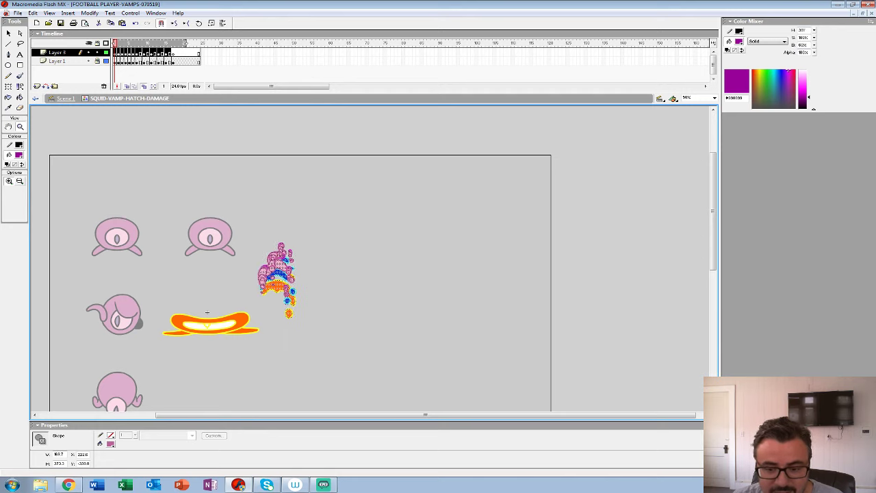
pyautogui.press('Return')
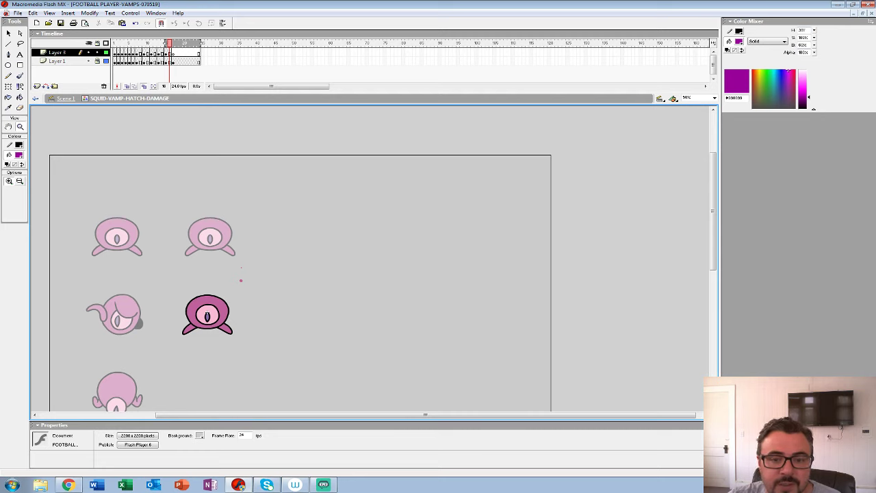
# - Shift the splatter artwork in all frames further up and left over the hatchling, and play the animation
pyautogui.press('Home')
pyautogui.hotkey('ctrl', 'a')
pyautogui.hotkey('shift', 'Up')
pyautogui.hotkey('shift', 'Left')
pyautogui.press('Return')
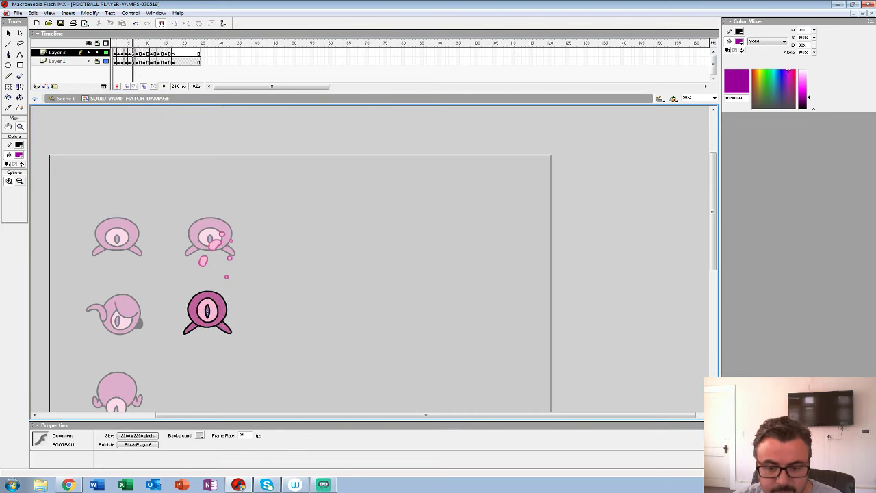
# - Move the splatter artwork in all frames right to the hatchling's upper right side, and play the animation
pyautogui.moveTo(114, 54)
pyautogui.mouseDown()
pyautogui.moveTo(131, 54)
pyautogui.moveTo(115, 53)
pyautogui.mouseUp()
pyautogui.hotkey('ctrl', 'a')
pyautogui.hotkey('shift', 'Right')
pyautogui.hotkey('shift', 'Right')
pyautogui.hotkey('shift', 'Right')
pyautogui.hotkey('shift', 'Right')
pyautogui.hotkey('shift', 'Right')
pyautogui.hotkey('shift', 'Right')
pyautogui.hotkey('shift', 'Right')
pyautogui.hotkey('shift', 'Right')
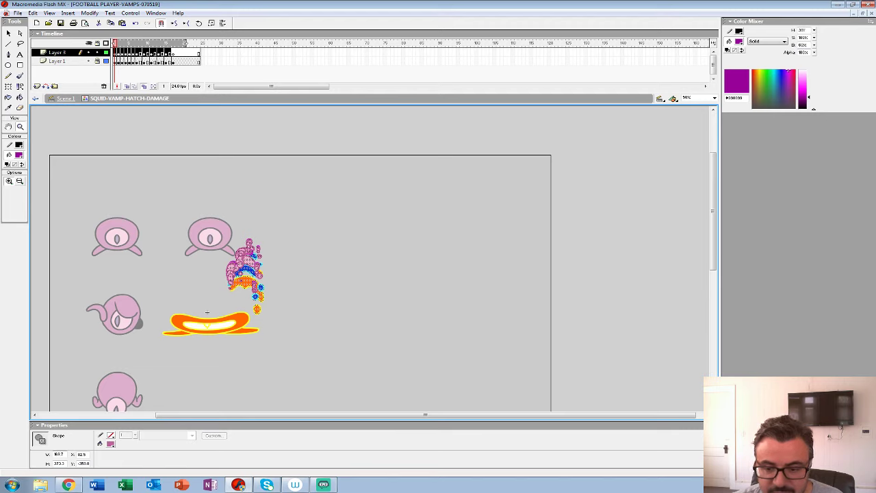
pyautogui.press('Return')
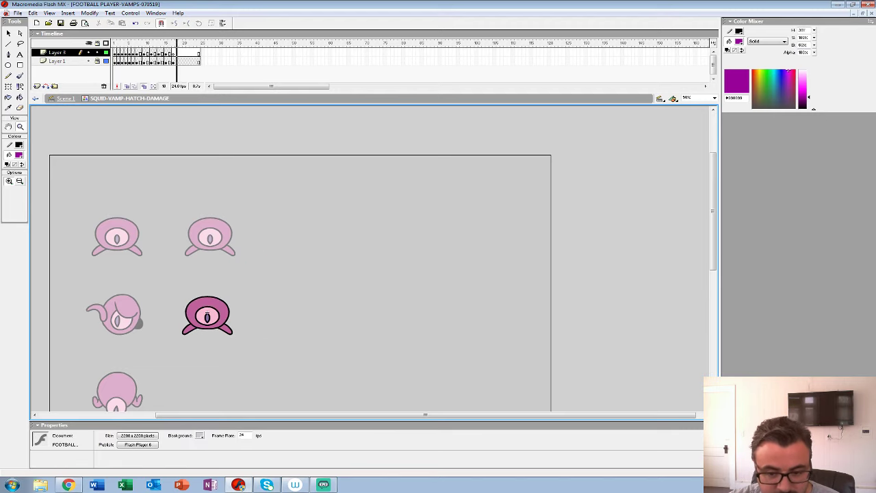
# - Duplicate Layer 3's splatter frames onto a new layer above it
pyautogui.moveTo(166, 43); pyautogui.dragTo(114, 43)
pyautogui.click(57, 52)
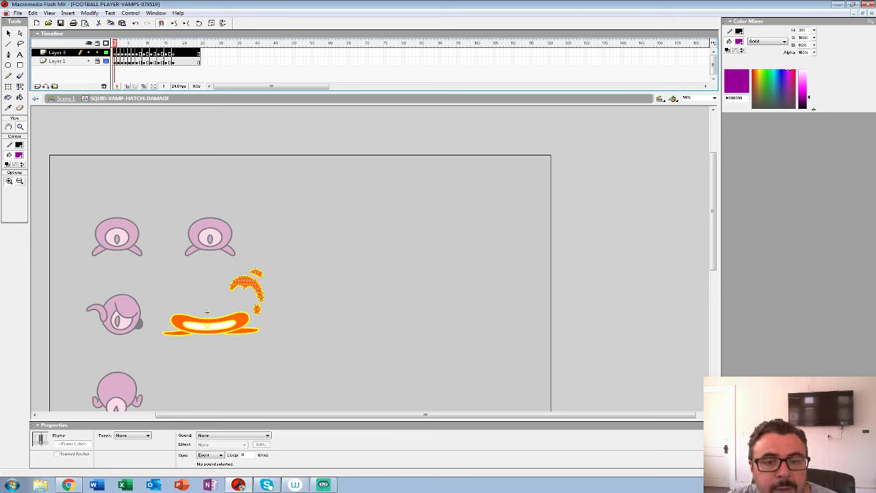
pyautogui.click(37, 87)
pyautogui.click(58, 53)
pyautogui.hotkey('ctrl', 'alt', 'v')
pyautogui.moveTo(145, 43); pyautogui.dragTo(114, 43)
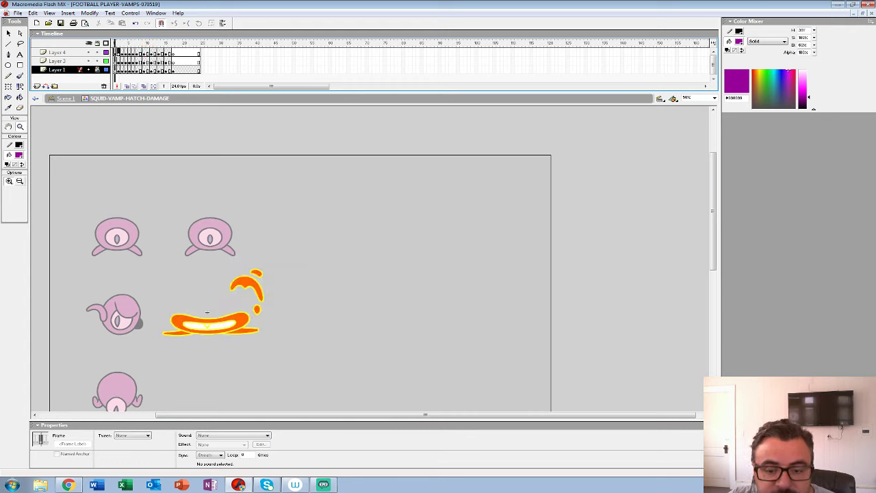
# - Remove the first two flash frames from Layer 4 and two more frames further along its splatter animation
pyautogui.click(116, 52)
pyautogui.hotkey('shift', 'F5')
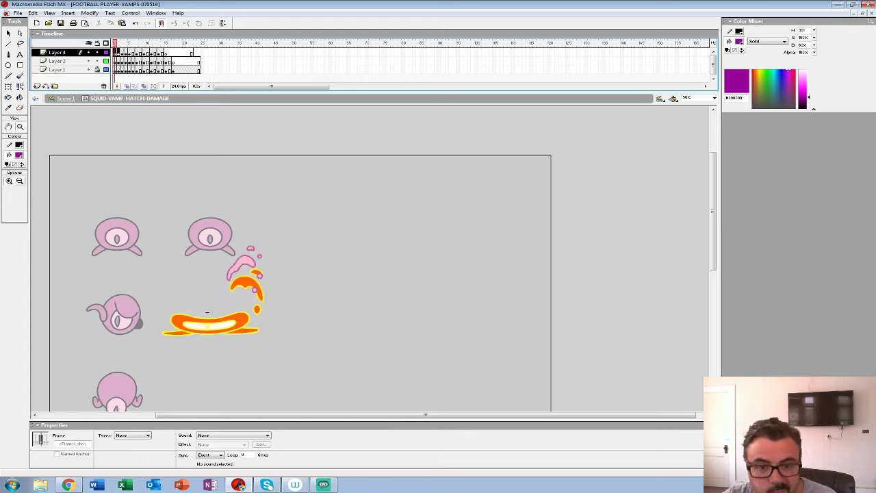
pyautogui.click(154, 70)
pyautogui.click(136, 53)
pyautogui.press(',')
pyautogui.hotkey('shift', 'F5')
pyautogui.press('.')
pyautogui.hotkey('shift', 'F5')
pyautogui.hotkey('ctrl', 'alt', 'r')
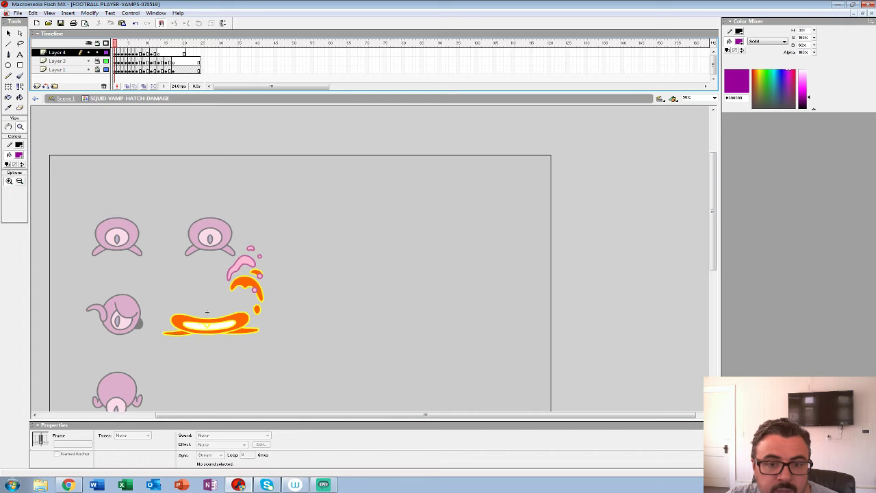
# - Flip Layer 4's splatter artwork horizontally across all of its frames
pyautogui.click(144, 86)
pyautogui.hotkey('ctrl', 'a')
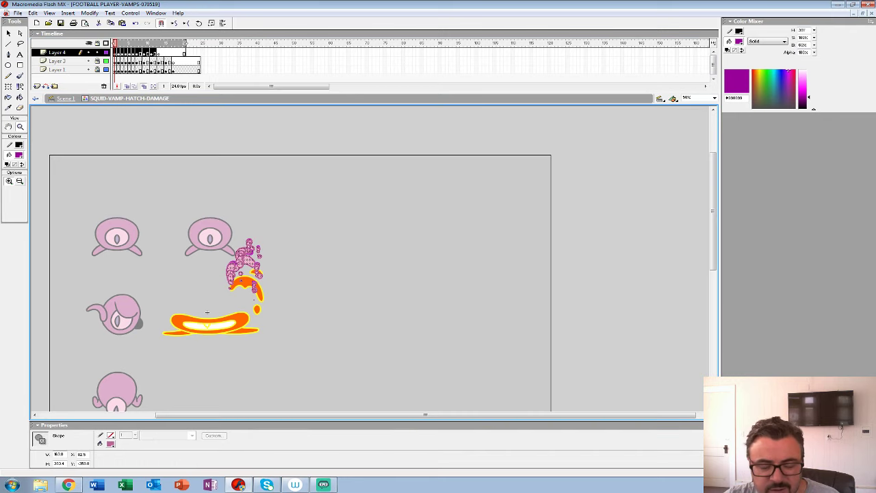
pyautogui.click(89, 13)
pyautogui.moveTo(61, 134)
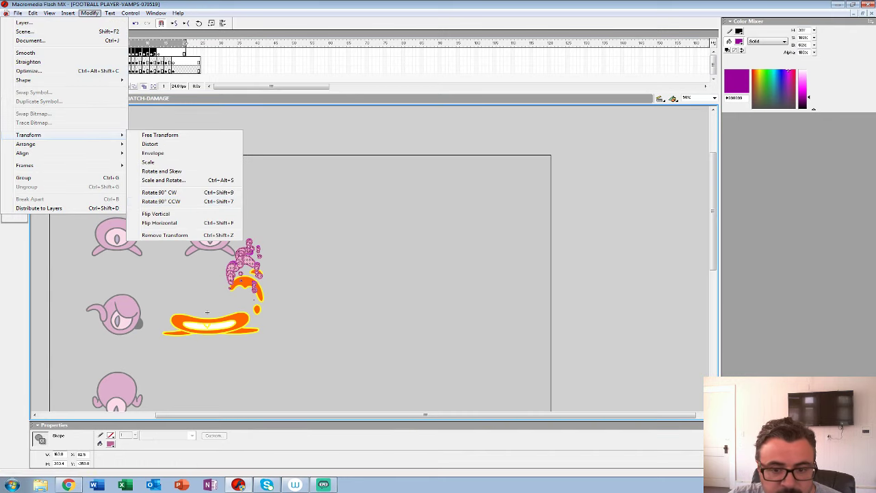
pyautogui.click(164, 223)
# - Move Layer 4's flipped splatter in all frames to the hatchling's upper left side, and play the animation
pyautogui.hotkey('shift', 'Left')
pyautogui.hotkey('shift', 'Left')
pyautogui.hotkey('shift', 'Left')
pyautogui.hotkey('shift', 'Left')
pyautogui.hotkey('shift', 'Left')
pyautogui.hotkey('shift', 'Left')
pyautogui.hotkey('shift', 'Left')
pyautogui.hotkey('shift', 'Left')
pyautogui.hotkey('shift', 'Left')
pyautogui.hotkey('shift', 'Left')
pyautogui.hotkey('shift', 'Left')
pyautogui.hotkey('shift', 'Left')
pyautogui.hotkey('shift', 'Left')
pyautogui.hotkey('shift', 'Left')
pyautogui.hotkey('shift', 'Left')
pyautogui.hotkey('shift', 'Left')
pyautogui.hotkey('shift', 'Left')
pyautogui.hotkey('shift', 'Left')
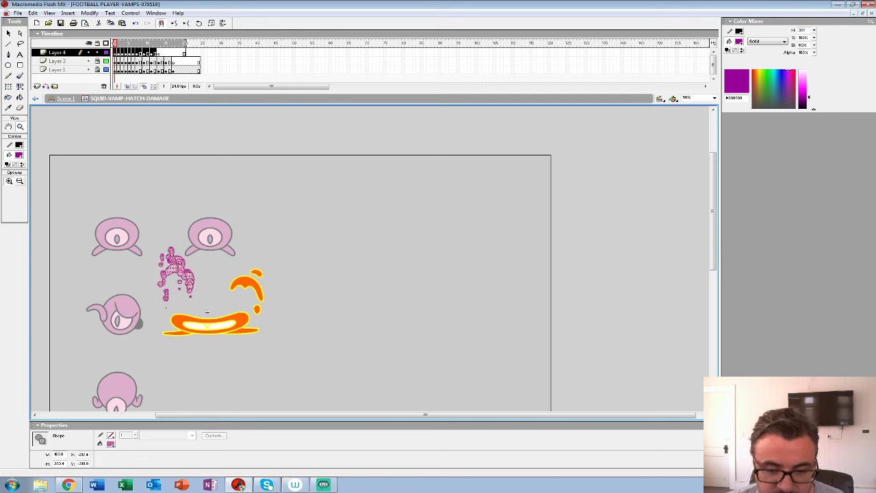
pyautogui.press('Return')
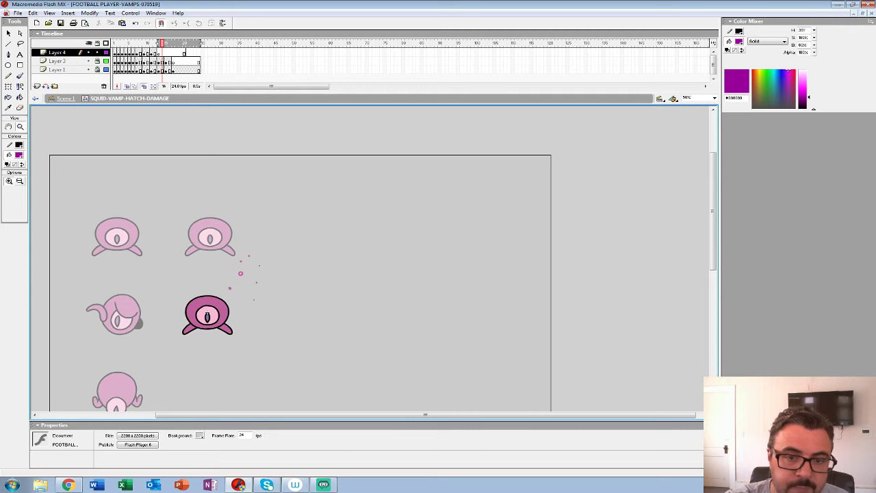
# - Shift Layer 4's splatter in all frames slightly right, closer to the hatchling, and replay the animation
pyautogui.click(115, 52)
pyautogui.hotkey('ctrl', 'a')
pyautogui.hotkey('shift', 'Right')
pyautogui.hotkey('shift', 'Right')
pyautogui.hotkey('shift', 'Right')
pyautogui.hotkey('shift', 'Right')
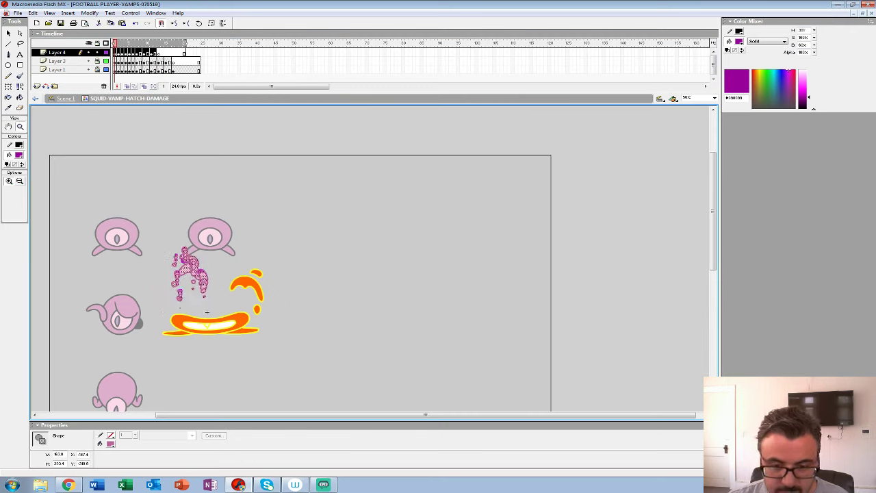
pyautogui.press('Return')
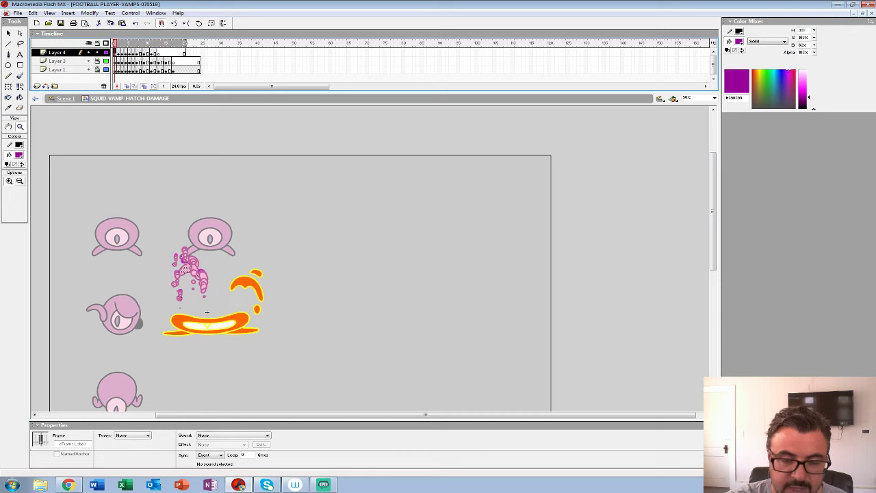
# - Move Layer 4's flipped splatter in all frames right until it sits above the hatchling's upper right side
pyautogui.hotkey('ctrl', 'a')
pyautogui.hotkey('shift', 'Right')
pyautogui.hotkey('shift', 'Right')
pyautogui.hotkey('shift', 'Right')
pyautogui.hotkey('shift', 'Right')
pyautogui.hotkey('shift', 'Right')
pyautogui.hotkey('shift', 'Right')
pyautogui.hotkey('shift', 'Right')
pyautogui.hotkey('shift', 'Right')
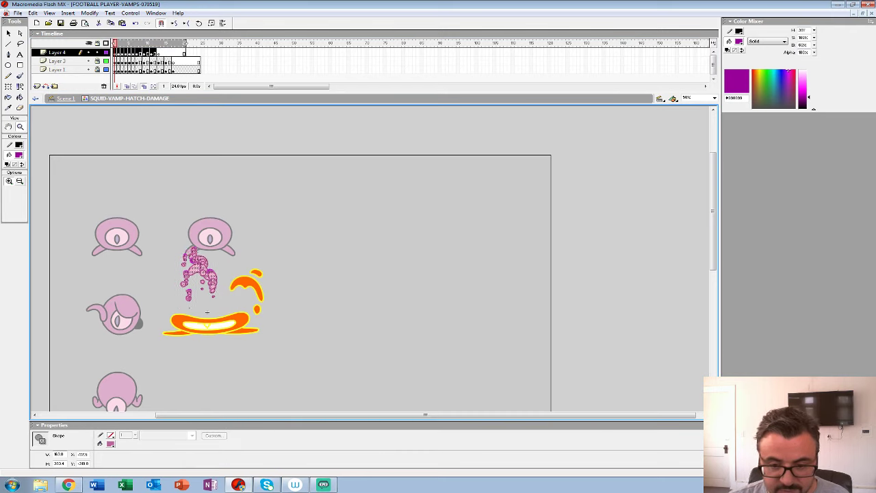
pyautogui.hotkey('shift', 'Right')
pyautogui.hotkey('shift', 'Right')
pyautogui.hotkey('shift', 'Right')
pyautogui.hotkey('shift', 'Right')
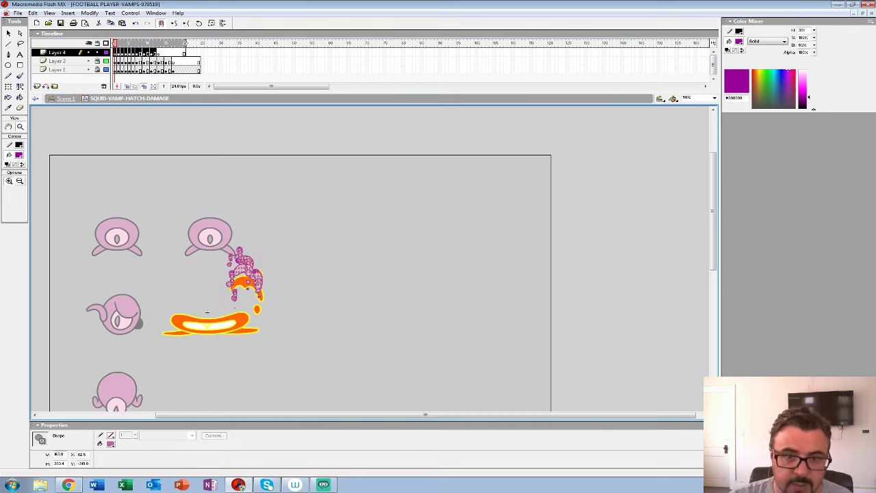
# - Lock Layer 4, unlock Layer 3, and move Layer 3's splatter in all frames to the hatchling's upper left side
pyautogui.hotkey('ctrl', 'shift', 'a')
pyautogui.click(98, 52)
pyautogui.click(97, 61)
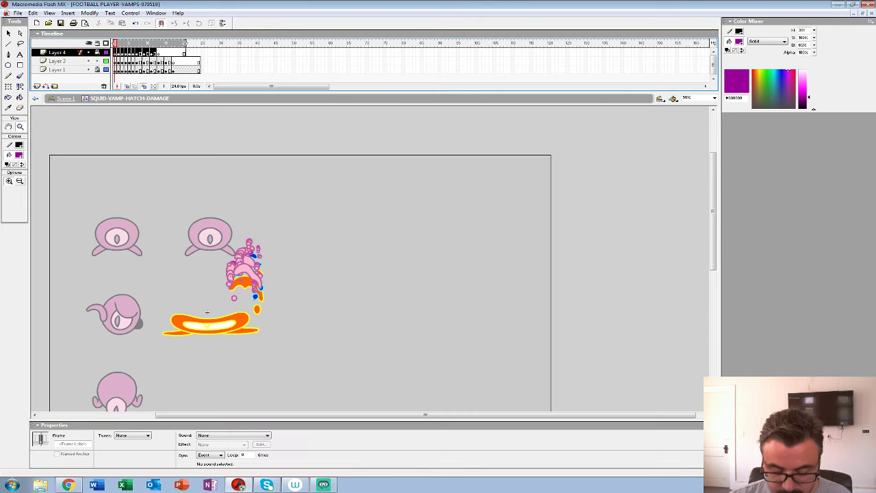
pyautogui.hotkey('ctrl', 'a')
pyautogui.hotkey('shift', 'Left')
pyautogui.hotkey('shift', 'Left')
pyautogui.hotkey('shift', 'Left')
pyautogui.hotkey('shift', 'Left')
pyautogui.hotkey('shift', 'Left')
pyautogui.hotkey('shift', 'Left')
pyautogui.hotkey('shift', 'Left')
pyautogui.hotkey('shift', 'Left')
pyautogui.hotkey('shift', 'Left')
pyautogui.hotkey('shift', 'Left')
pyautogui.hotkey('shift', 'Left')
pyautogui.hotkey('shift', 'Left')
pyautogui.hotkey('shift', 'Left')
pyautogui.hotkey('shift', 'Left')
pyautogui.hotkey('shift', 'Left')
pyautogui.hotkey('ctrl', 'shift', 'a')
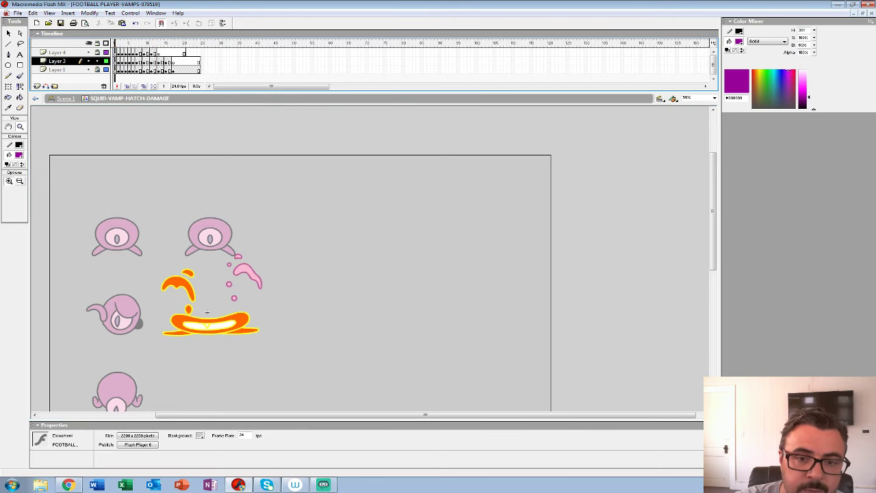
# - Recolour the outlines of Layer 4's splatter in frame 1 with the hatchling's yellow flash colour, keeping Layer 3 locked
pyautogui.click(235, 315)
pyautogui.click(18, 155)
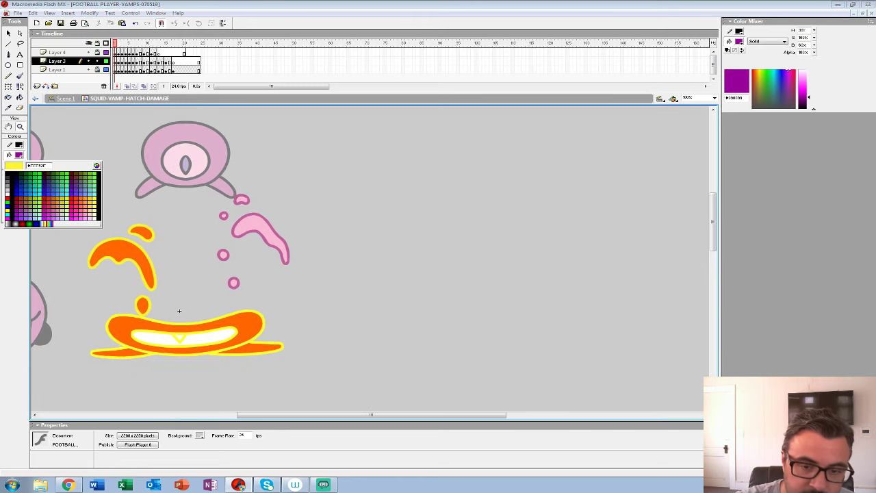
pyautogui.click(180, 323)
pyautogui.click(97, 61)
pyautogui.hotkey('ctrl', 'a')
pyautogui.press('k')
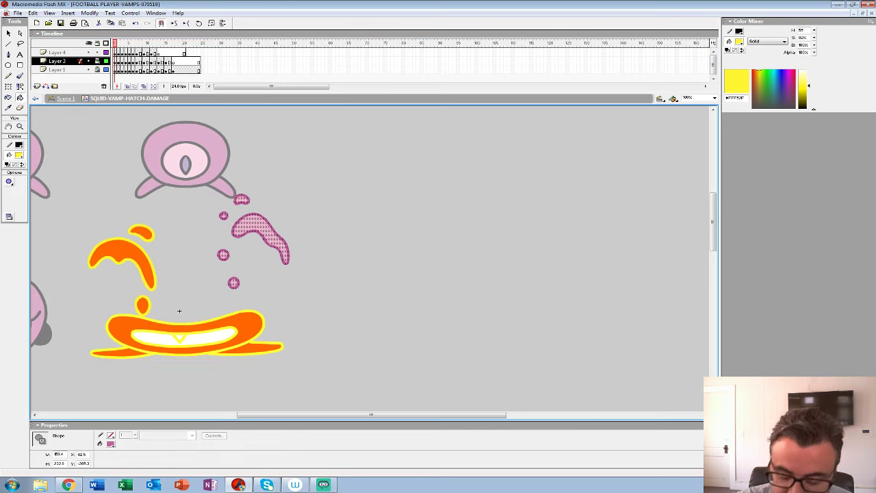
pyautogui.press('.')
pyautogui.hotkey('ctrl', 'a')
pyautogui.press(',')
pyautogui.click(286, 261)
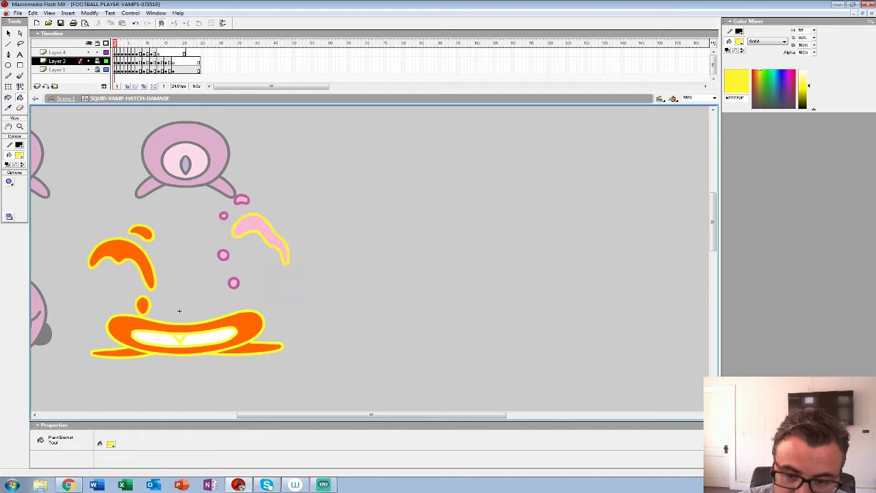
# - Fill the insides of Layer 4's frame 1 splatter shapes with the orange of the Layer 3 splatter
pyautogui.click(19, 155)
pyautogui.click(142, 306)
pyautogui.click(253, 225)
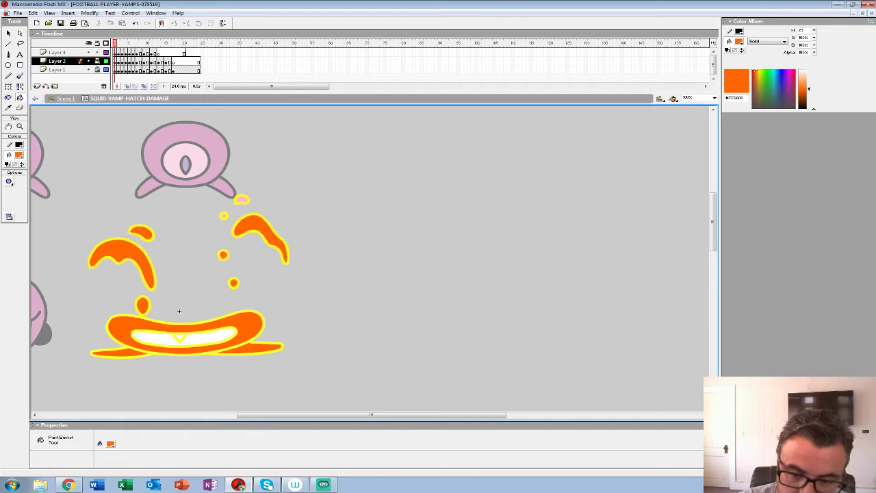
# - Recolour the outlines of Layer 4's splatter in frame 2 with the light blue of the Layer 3 splatter
pyautogui.press('.')
pyautogui.click(18, 154)
pyautogui.click(113, 218)
pyautogui.click(263, 217)
pyautogui.hotkey('ctrl', 'z')
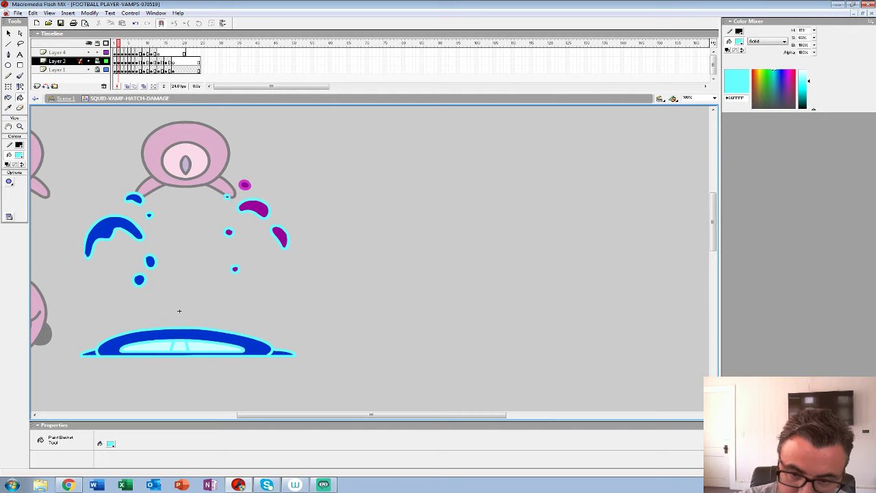
# - Recolour the outlines of Layer 4's splatter in frame 4 with the hatchling's magenta outline colour
pyautogui.press('.')
pyautogui.press('.')
pyautogui.press('.')
pyautogui.press(',')
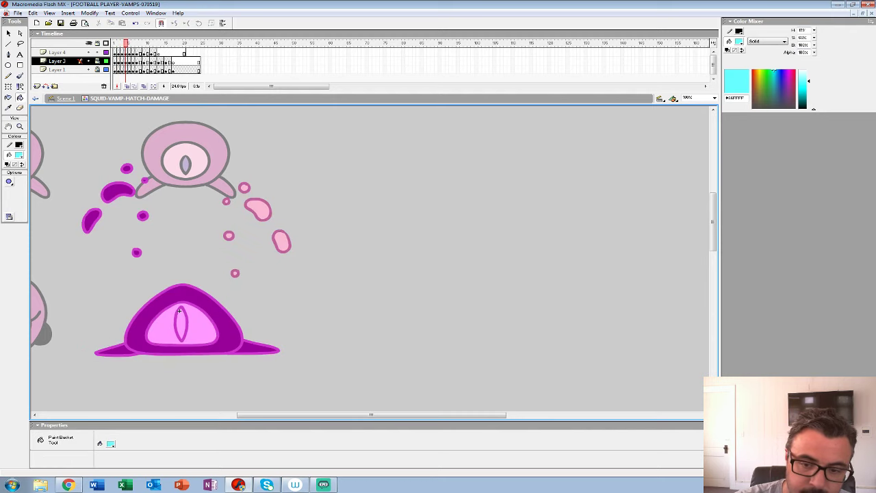
pyautogui.click(19, 155)
pyautogui.click(180, 311)
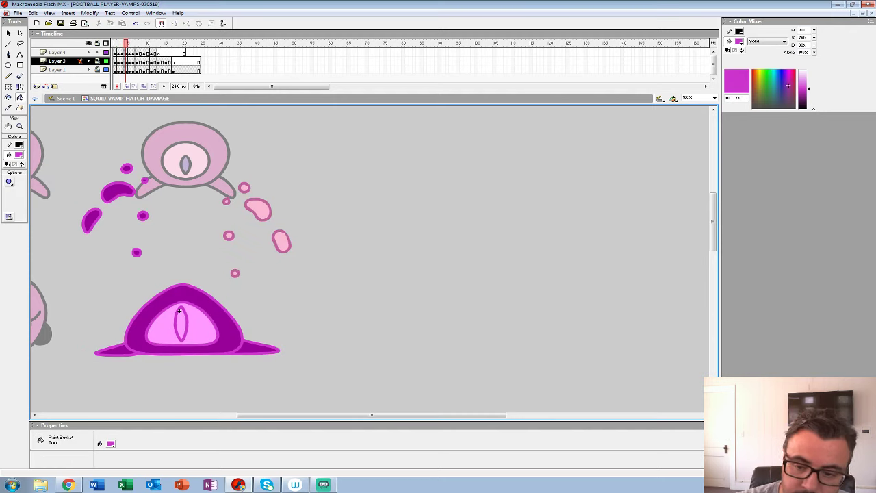
pyautogui.click(269, 209)
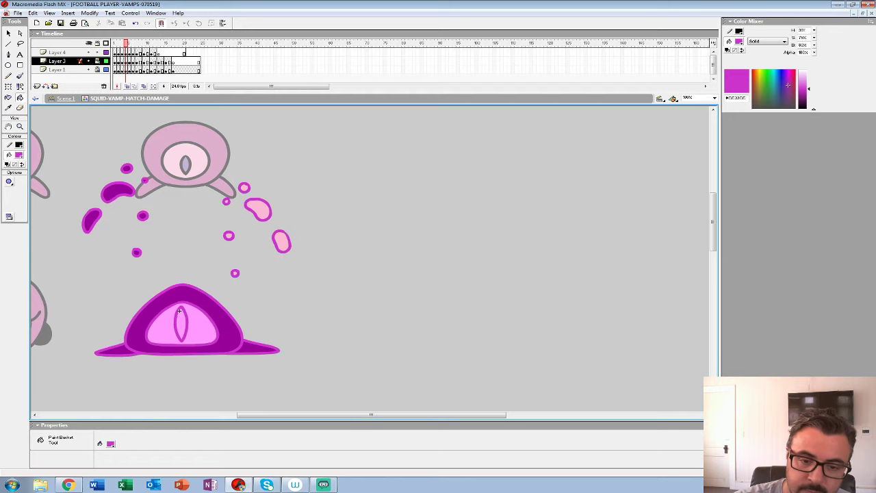
# - Fill the insides of Layer 4's frame 4 splatter drops with dark purple
pyautogui.click(19, 155)
pyautogui.click(31, 201)
pyautogui.click(281, 241)
pyautogui.click(257, 209)
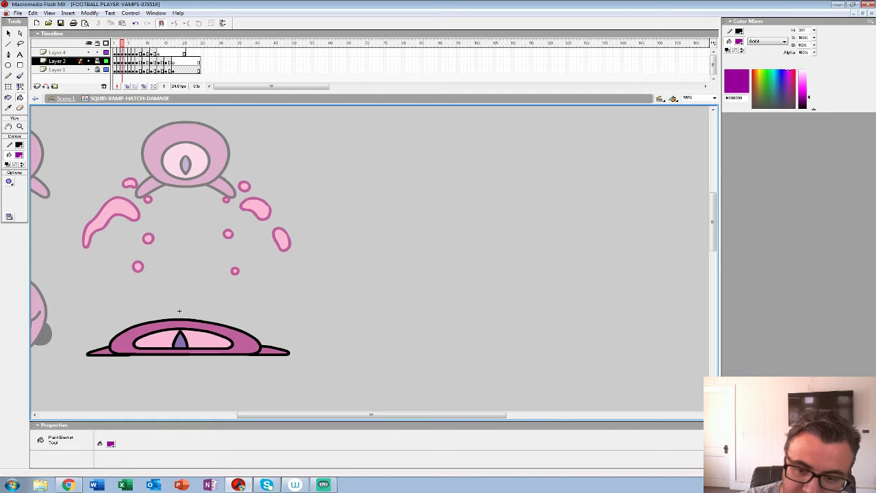
# - Fill the insides of Layer 4's frame 2 splatter shapes with the dark blue of the Layer 3 splatter
pyautogui.press('.')
pyautogui.press('.')
pyautogui.click(19, 156)
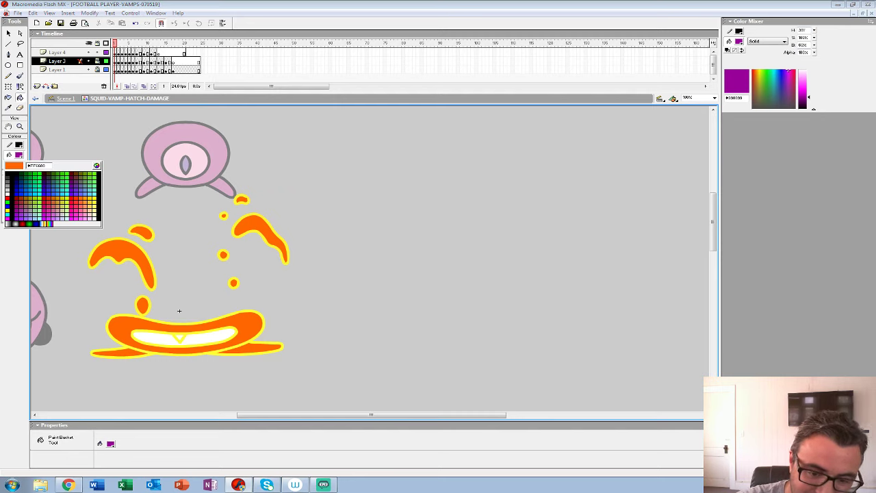
pyautogui.click(119, 253)
pyautogui.press('.')
pyautogui.click(19, 155)
pyautogui.click(110, 227)
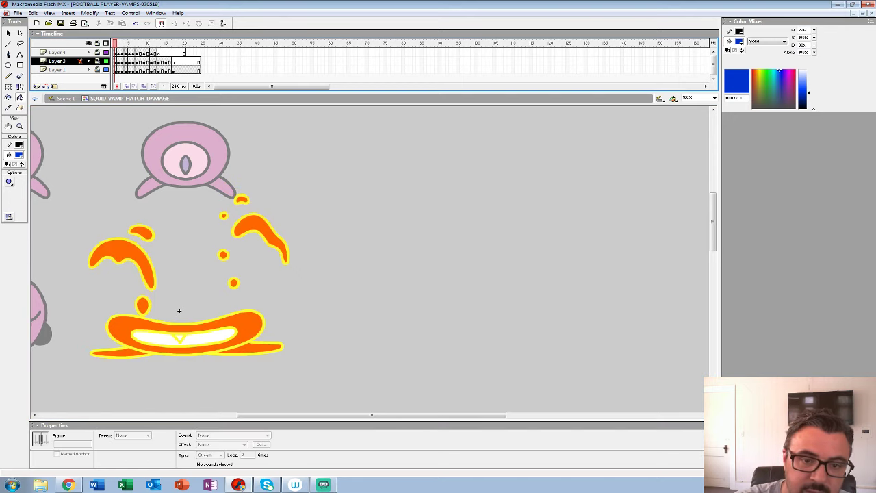
# - Step through and play the damage animation to check both recoloured splatters
pyautogui.press('z')
pyautogui.keyDown('alt'); pyautogui.click(303, 271); pyautogui.keyUp('alt')
pyautogui.keyDown('alt'); pyautogui.click(304, 271); pyautogui.keyUp('alt')
pyautogui.press('.')
pyautogui.press('.')
pyautogui.press('.')
pyautogui.press('Return')
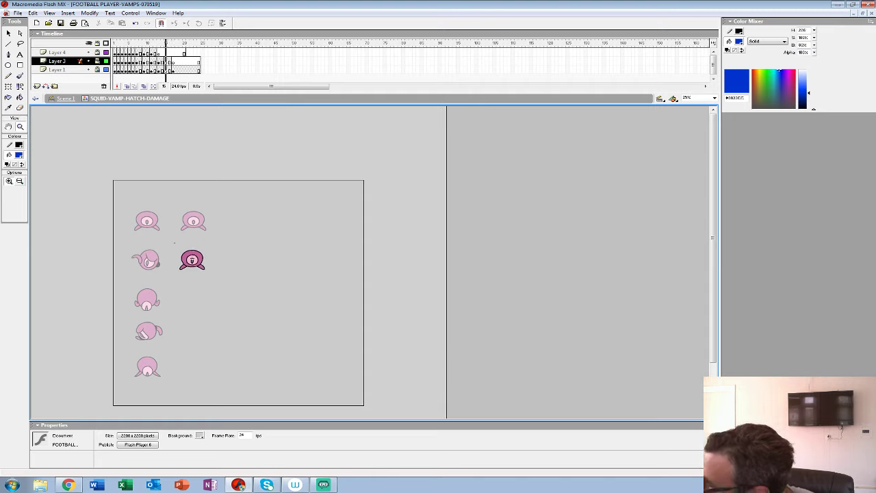
# - Extend Layer 4's frames to the end of the other layers and replay the animation
pyautogui.click(198, 52)
pyautogui.press('F5')
pyautogui.press('Return')
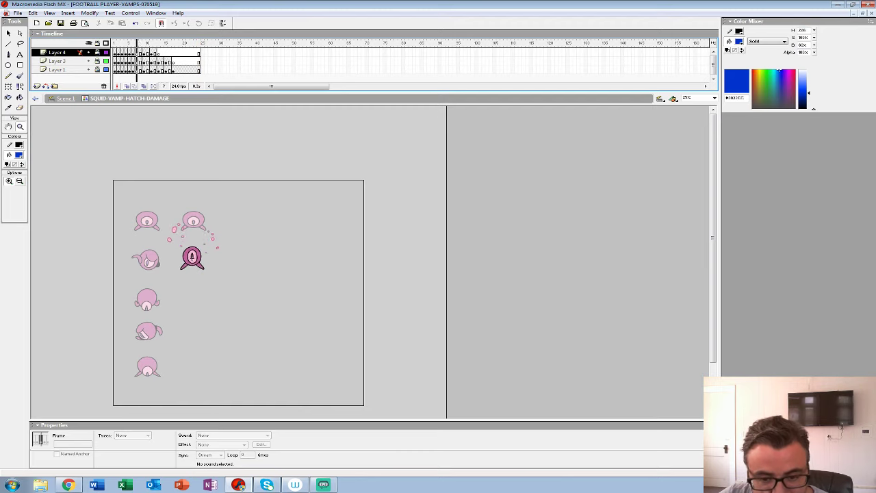
# - Return to Scene 1, play the timeline, and select the hatchling damage instance
pyautogui.click(65, 98)
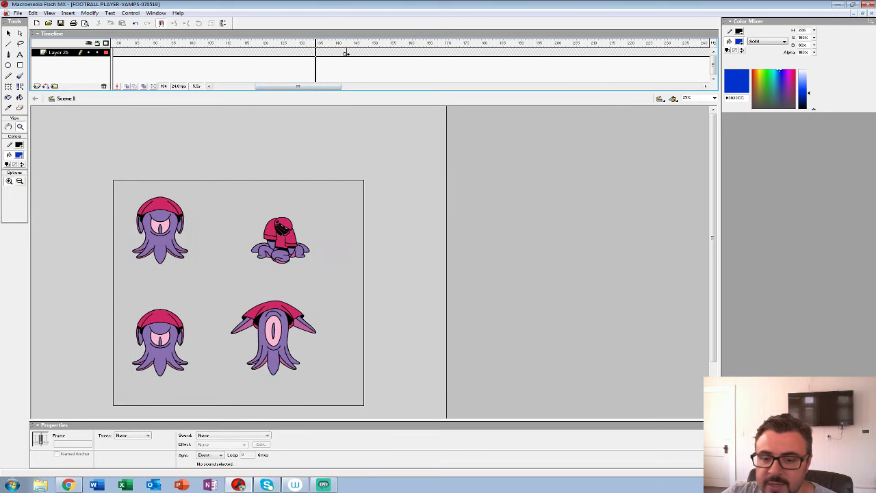
pyautogui.press('Return')
pyautogui.click(9, 33)
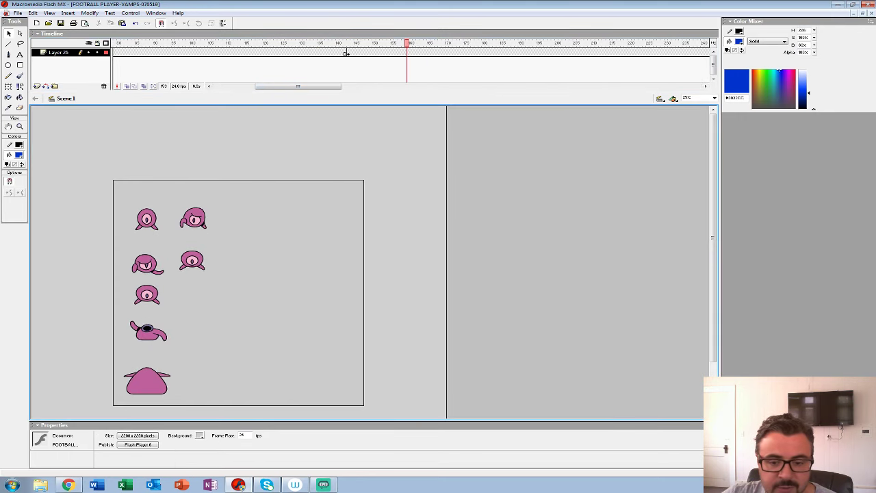
pyautogui.click(192, 261)
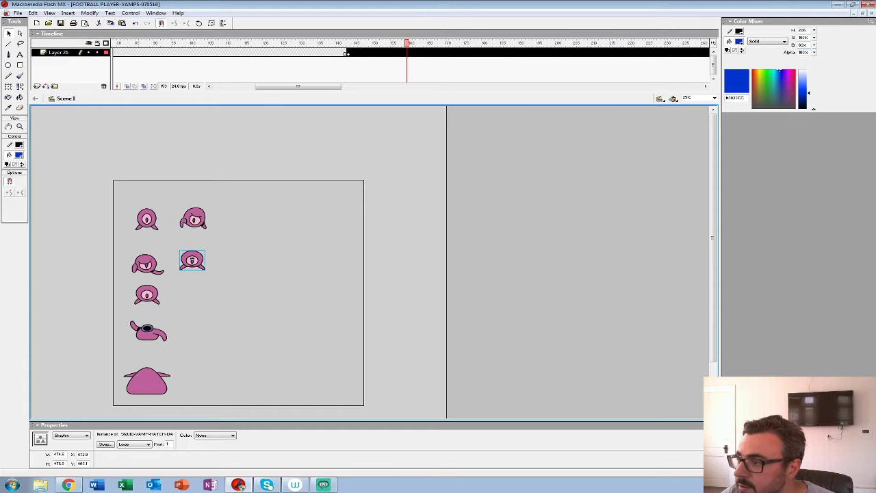
pyautogui.click(855, 13)
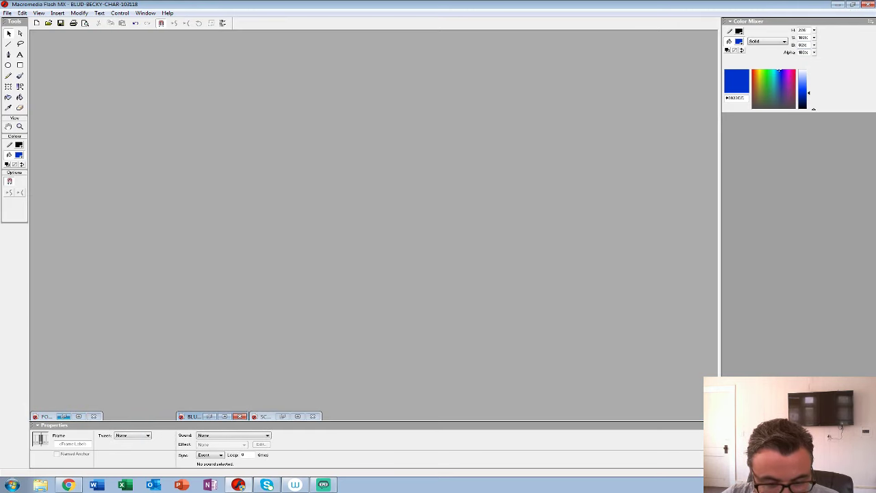
pyautogui.click(46, 416)
pyautogui.click(47, 344)
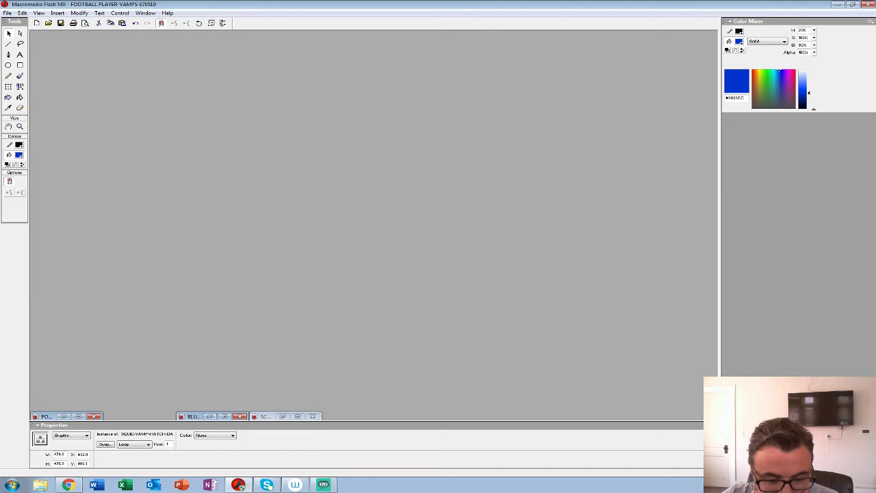
pyautogui.click(79, 416)
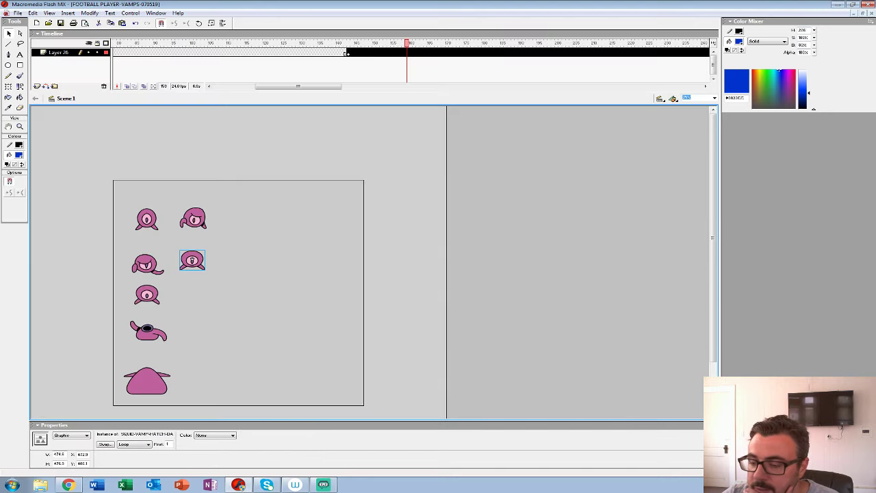
# - Minimise the football player vamps document, collapse its properties, and open the EXAMPLE file
pyautogui.click(854, 13)
pyautogui.click(49, 425)
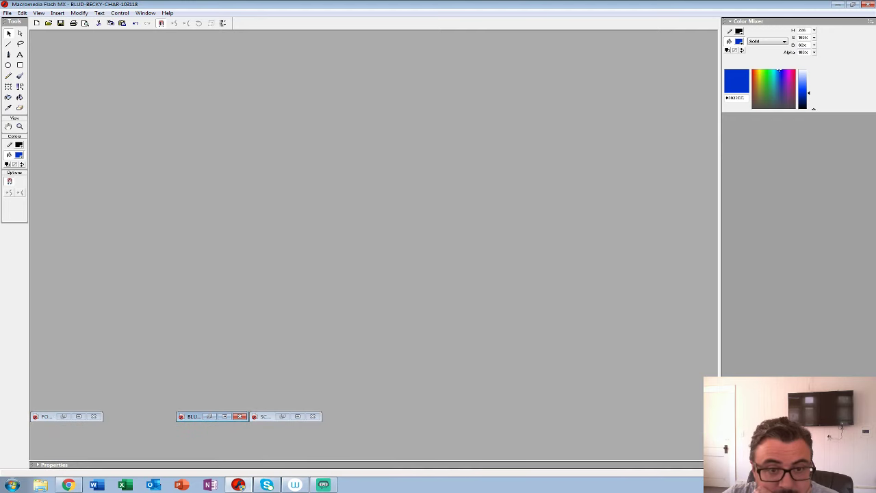
pyautogui.click(7, 13)
pyautogui.click(27, 39)
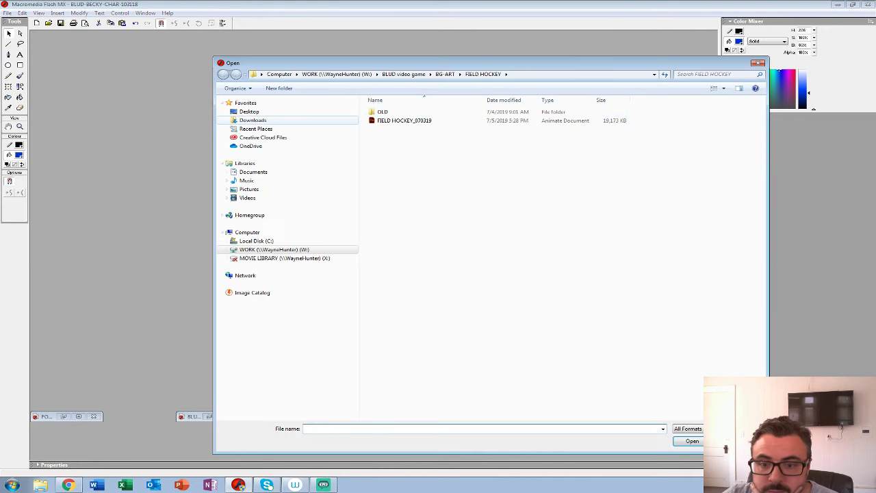
pyautogui.doubleClick(387, 221)
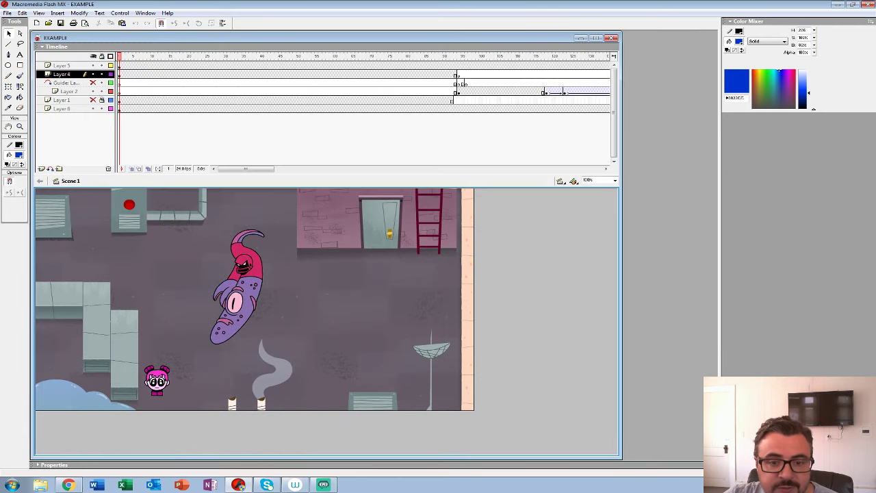
# - Play the EXAMPLE scene's timeline to review the vamp and hatchling sequence
pyautogui.moveTo(246, 169)
pyautogui.mouseDown()
pyautogui.moveTo(258, 168)
pyautogui.moveTo(245, 169)
pyautogui.mouseUp()
pyautogui.click(177, 65)
pyautogui.press('Return')
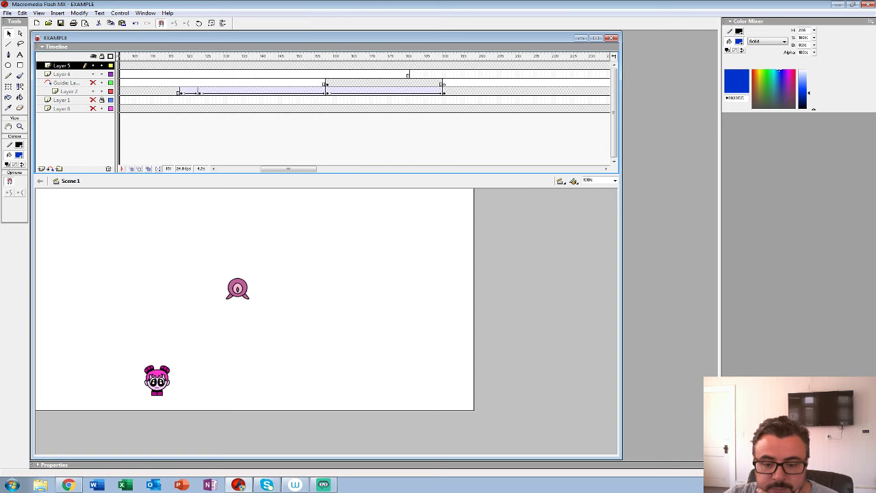
# - Paste the copied hatchling damage instance into the EXAMPLE scene and open the HATCHLING-ALL symbol for editing
pyautogui.click(328, 349)
pyautogui.press('Escape')
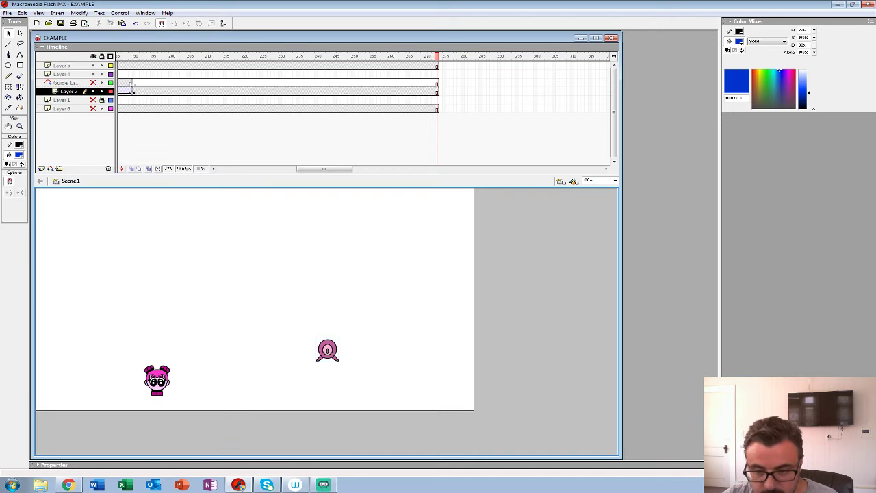
pyautogui.hotkey('ctrl', 'v')
pyautogui.doubleClick(260, 340)
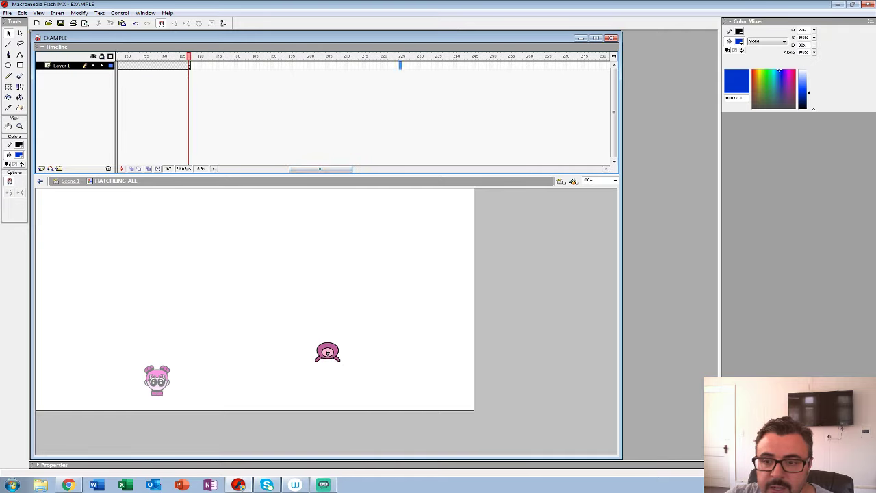
# - Extend Layer 1 of HATCHLING-ALL to frame 225 and insert a keyframe at frame 168, keeping the hatchling instance selected
pyautogui.click(401, 64)
pyautogui.moveTo(401, 56); pyautogui.dragTo(272, 56)
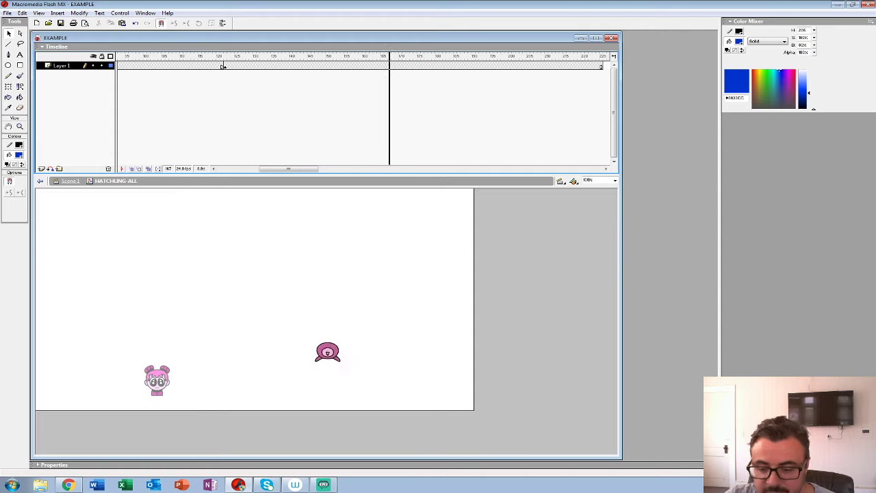
pyautogui.press('Return')
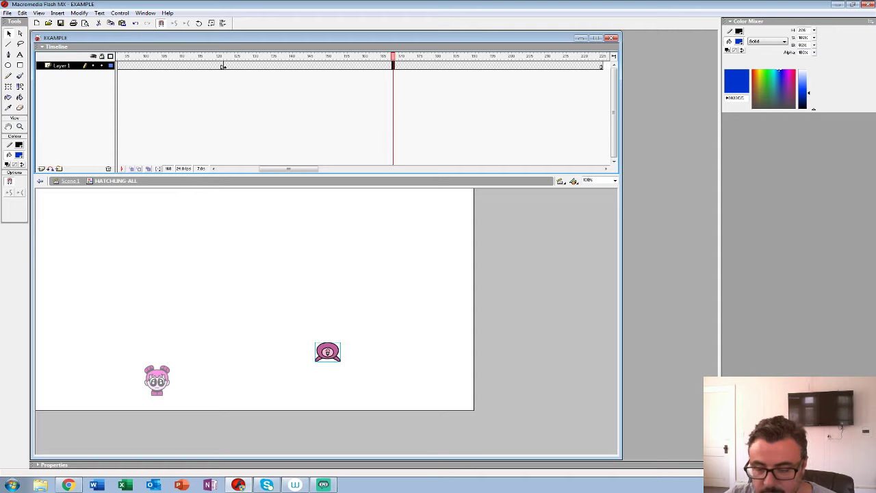
pyautogui.press('Delete')
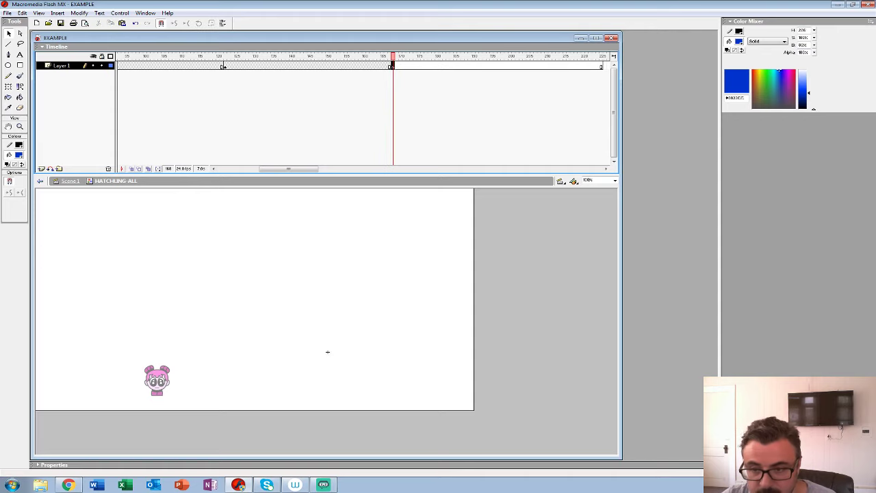
pyautogui.hotkey('ctrl', 'z')
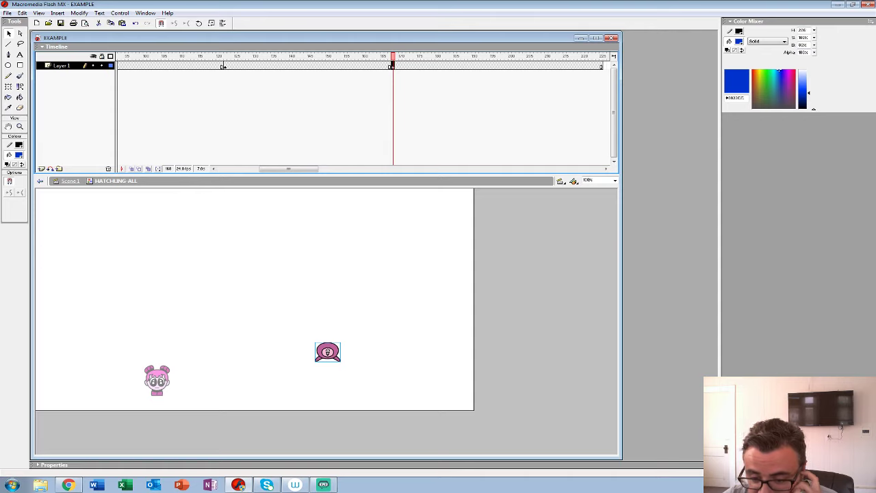
pyautogui.rightClick(327, 351)
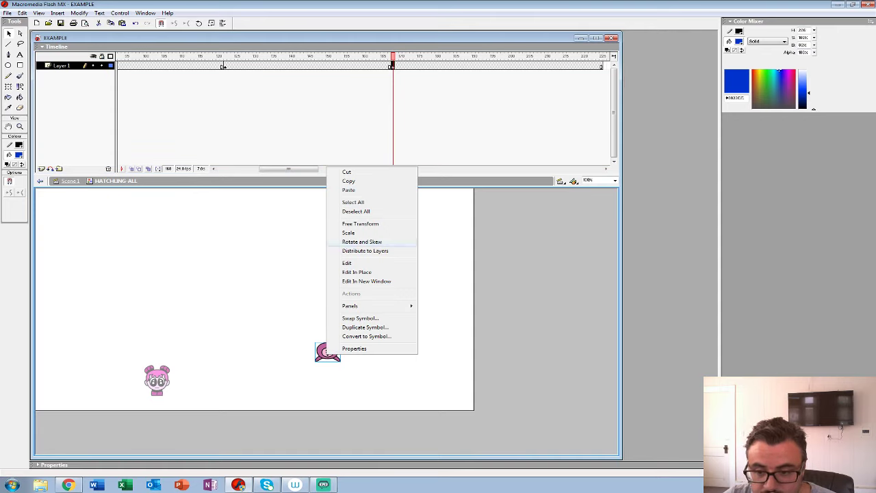
pyautogui.click(327, 351)
pyautogui.click(327, 352)
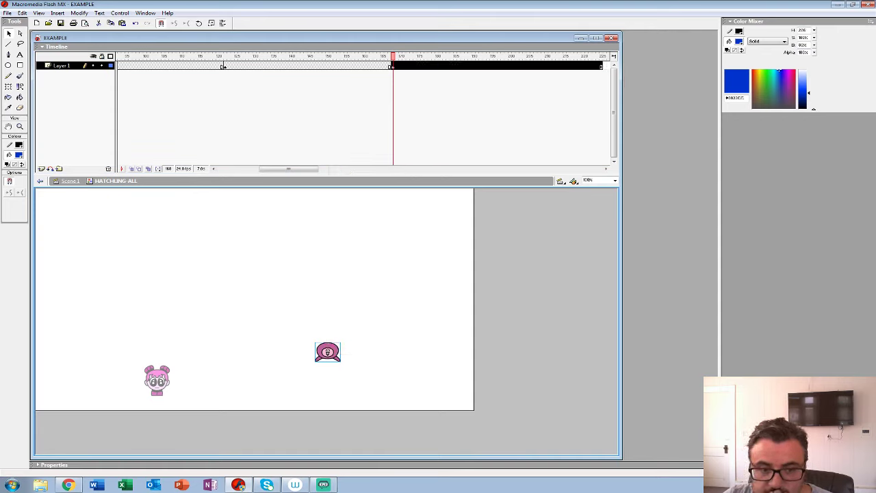
# - Swap the hatchling instance at frame 168 for the SQUID-VAMP-HATCH-DAMAGE symbol and play the result
pyautogui.hotkey('ctrl', 'F3')
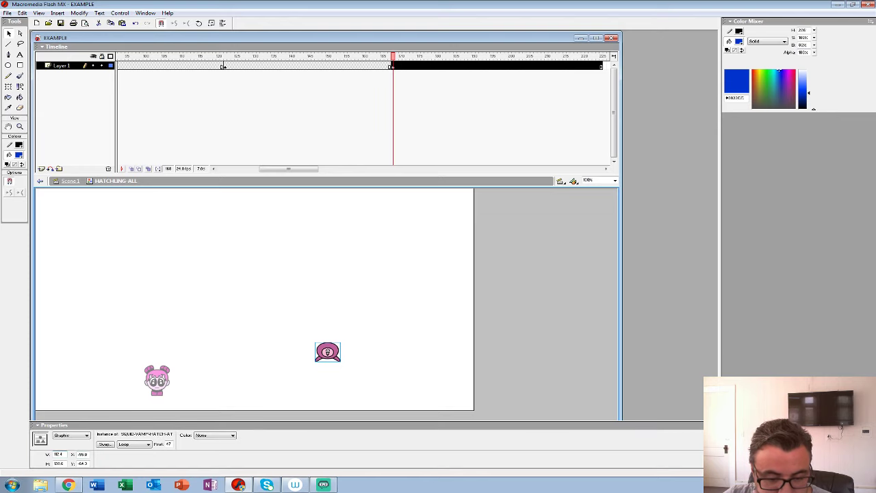
pyautogui.click(104, 445)
pyautogui.click(407, 272)
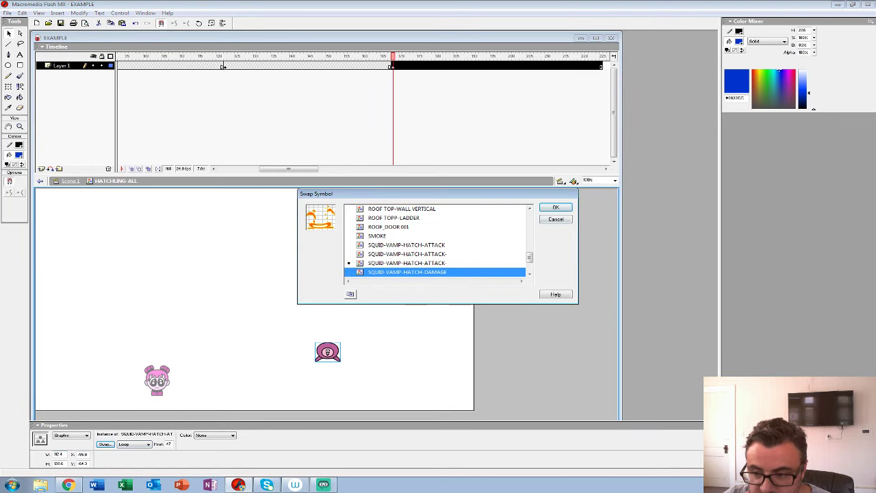
pyautogui.click(556, 207)
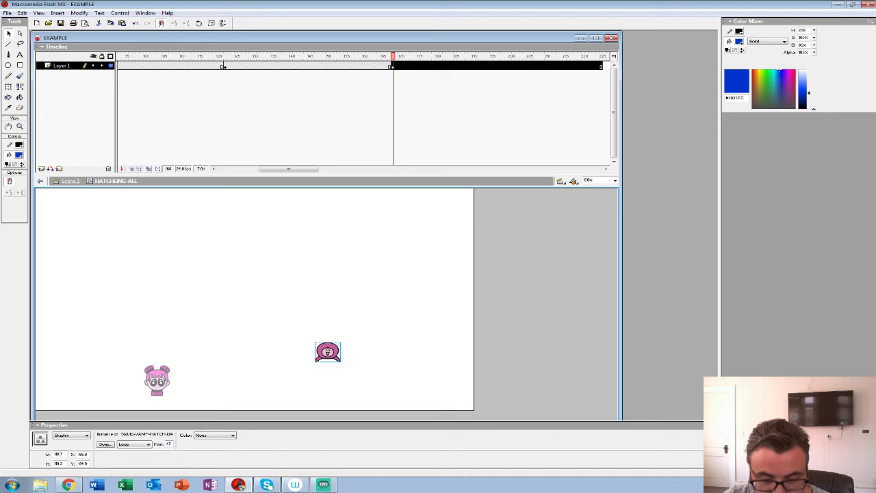
pyautogui.press('Return')
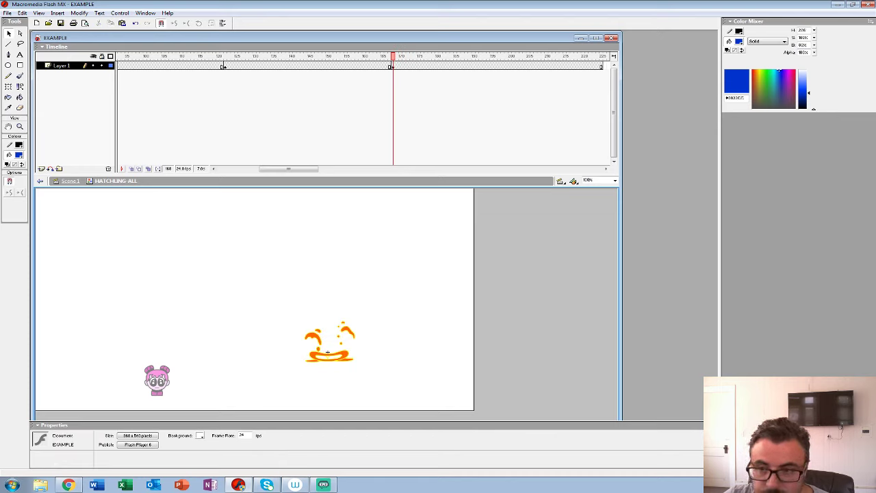
pyautogui.press('Return')
# - Return to Scene 1, extend all layers to about frame 358, and scrub back to the start of the damage effect
pyautogui.click(70, 181)
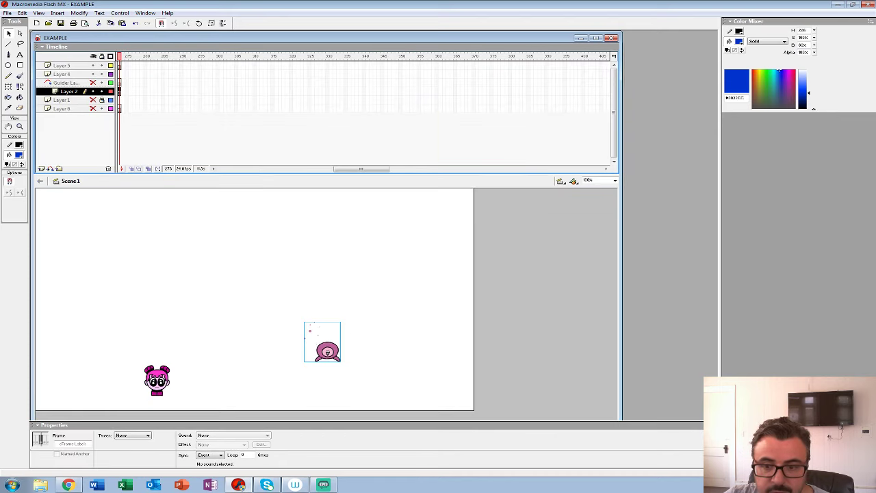
pyautogui.moveTo(361, 169); pyautogui.dragTo(346, 168)
pyautogui.moveTo(557, 65); pyautogui.dragTo(559, 108)
pyautogui.press('F5')
pyautogui.moveTo(557, 56); pyautogui.dragTo(189, 57)
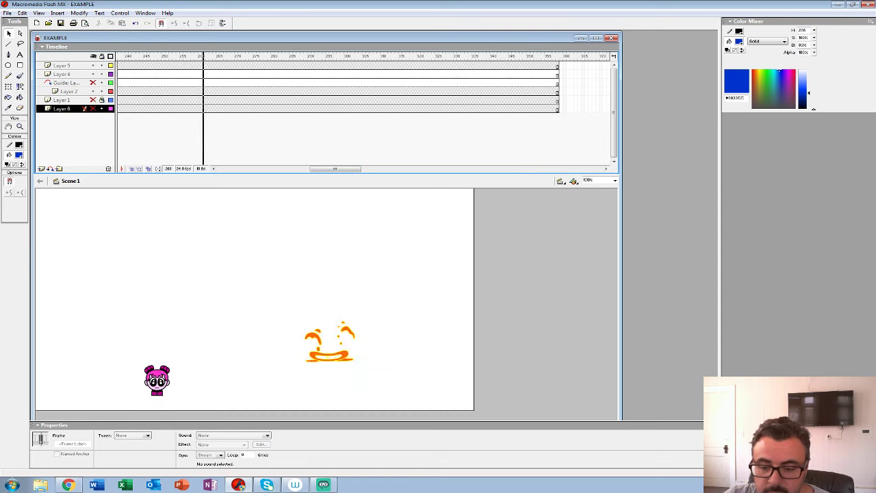
# - Move the pink-haired girl on Layer 5 beside the hatchling with the other layers locked, and insert a Layer 5 keyframe at frame 261
pyautogui.click(204, 65)
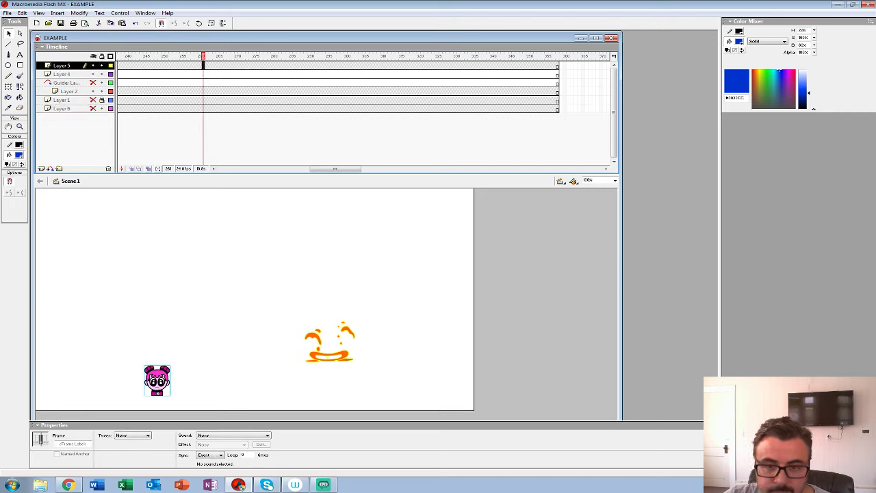
pyautogui.moveTo(157, 380); pyautogui.dragTo(383, 344)
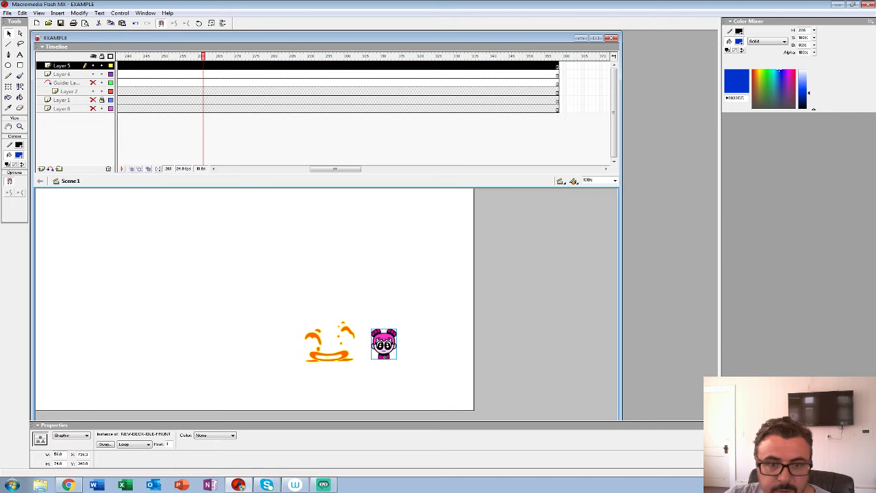
pyautogui.moveTo(102, 83); pyautogui.dragTo(102, 108)
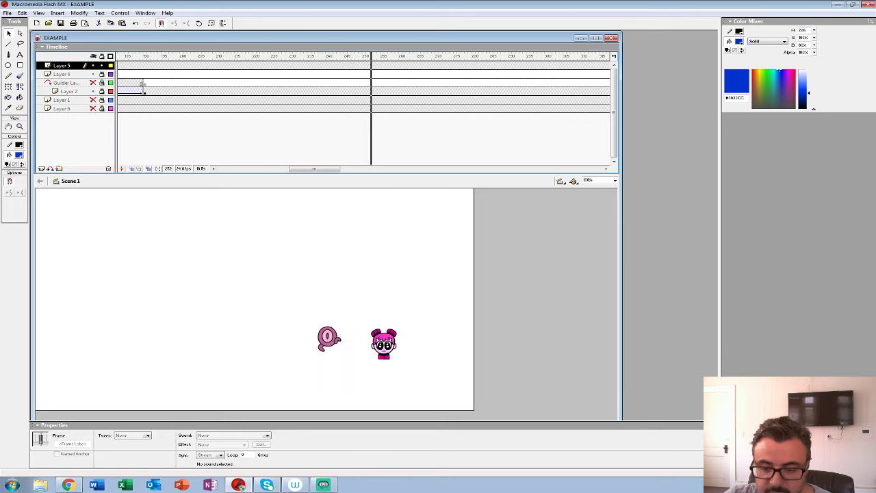
pyautogui.press('Return')
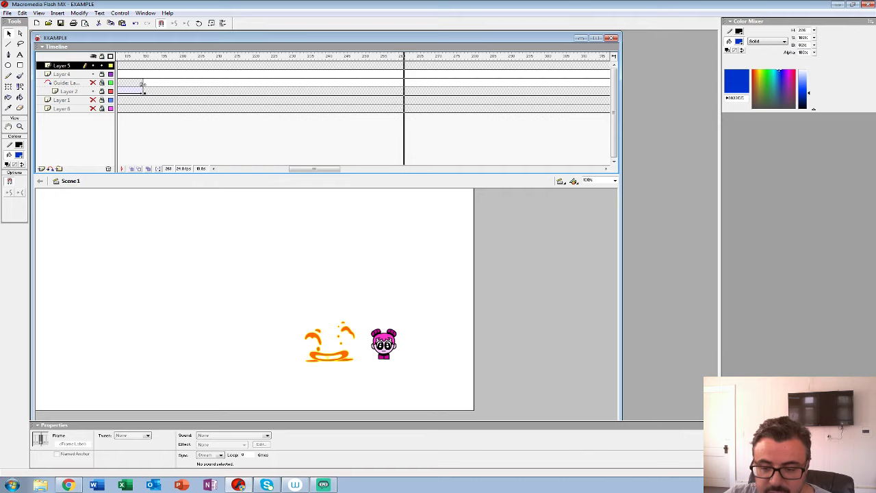
pyautogui.press('F6')
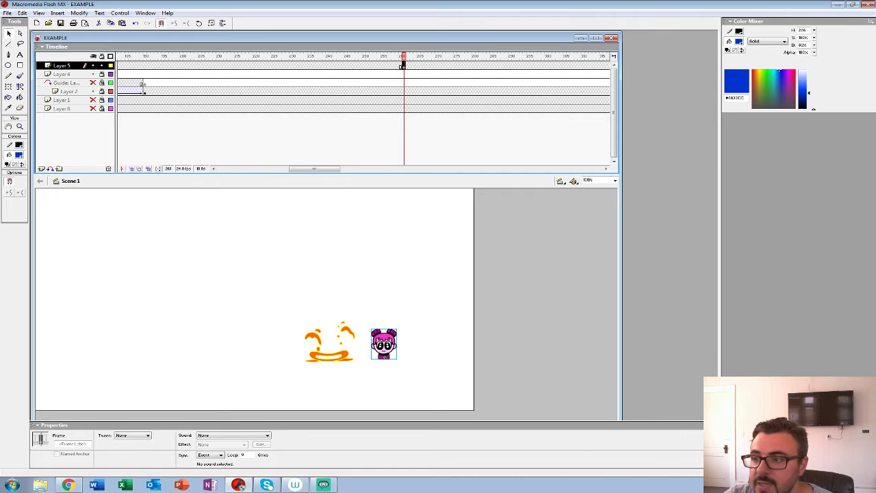
# - Open the BLUD-BECKY-CHAR-103118 document and copy the large combo pose from the PROFILE-ATTACKS sheet
pyautogui.click(579, 38)
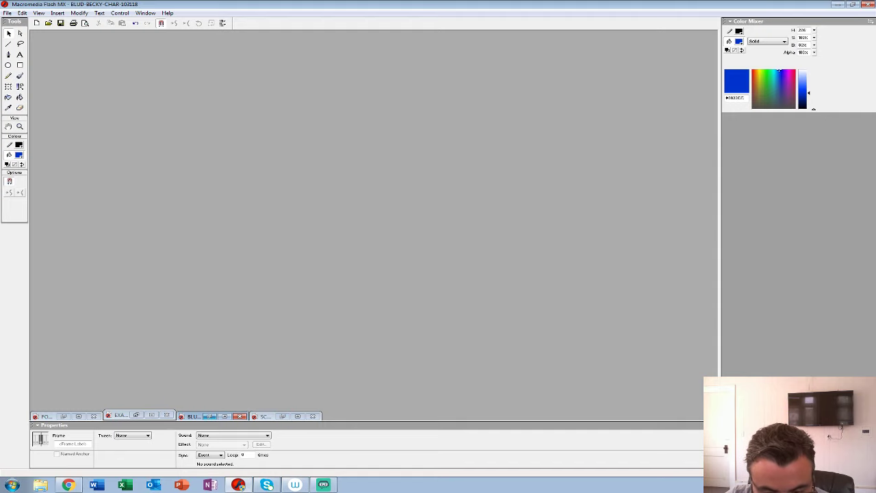
pyautogui.click(209, 416)
pyautogui.moveTo(428, 43); pyautogui.dragTo(706, 43)
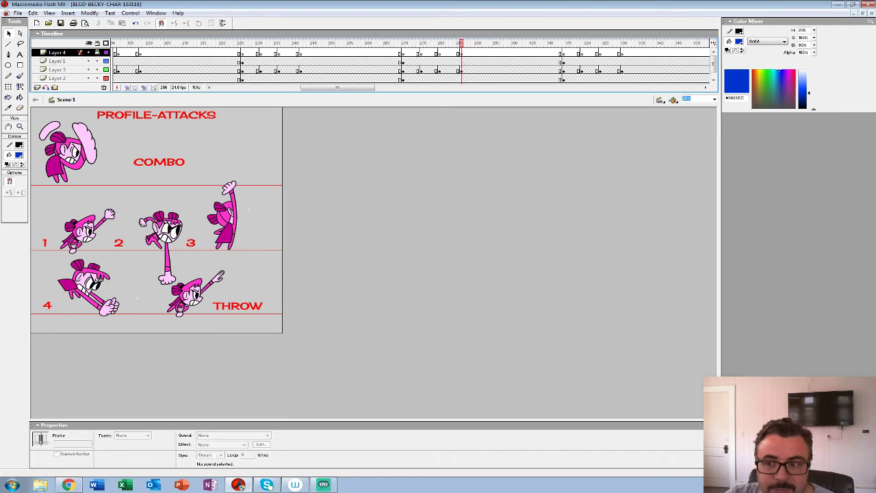
pyautogui.click(58, 180)
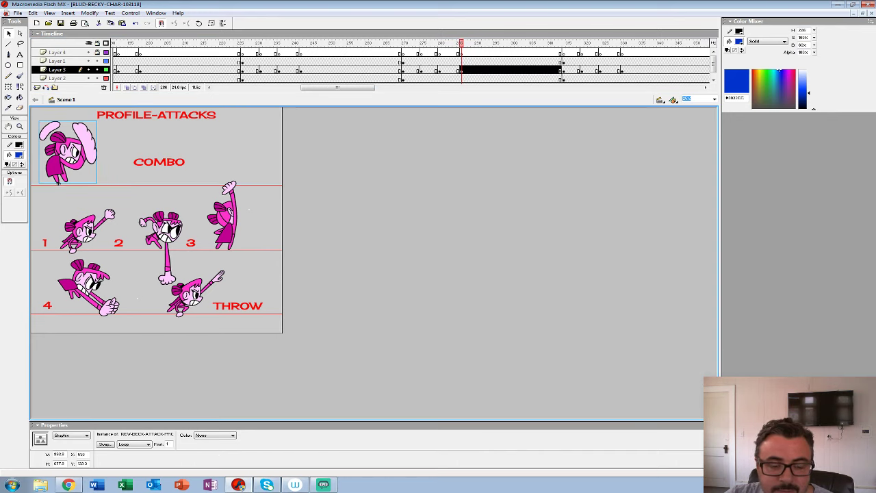
pyautogui.moveTo(461, 44)
pyautogui.mouseDown()
pyautogui.moveTo(491, 43)
pyautogui.moveTo(462, 43)
pyautogui.mouseUp()
pyautogui.click(461, 79)
pyautogui.click(461, 70)
pyautogui.click(59, 181)
# - Minimise the character and football player vamps documents, close SCHOOL-ROOF-070519 without saving, and return to EXAMPLE
pyautogui.click(854, 13)
pyautogui.click(78, 416)
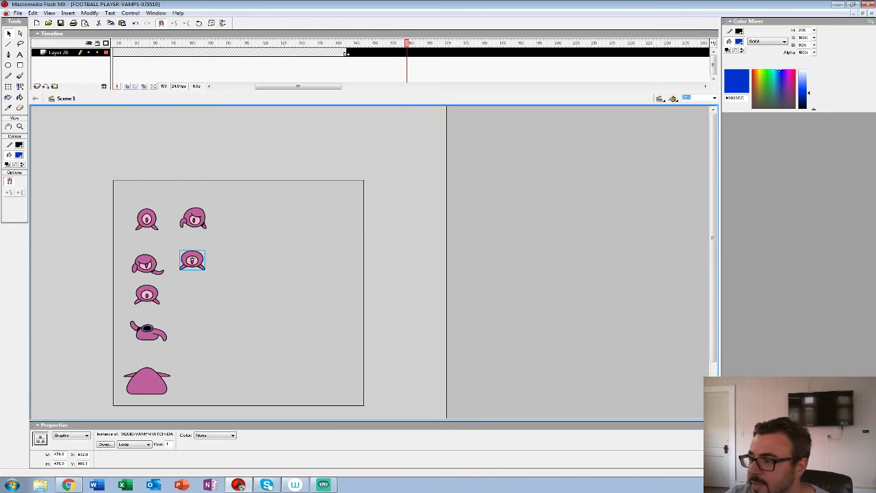
pyautogui.click(854, 13)
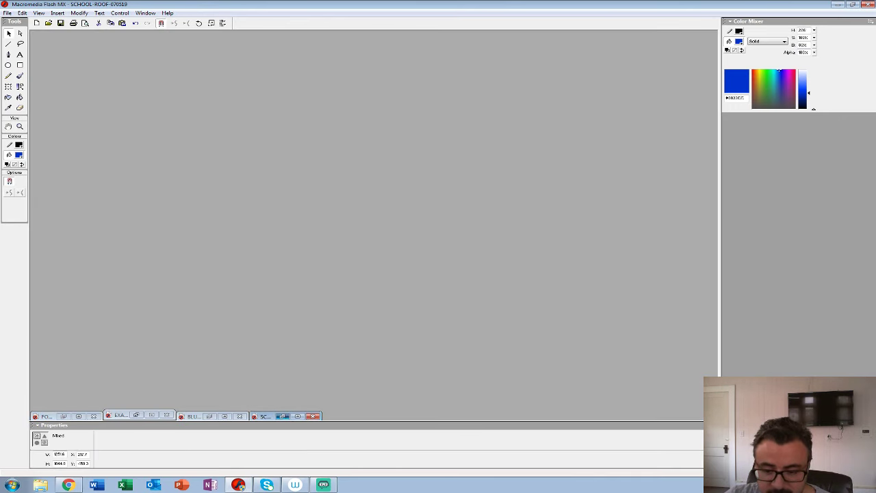
pyautogui.click(282, 416)
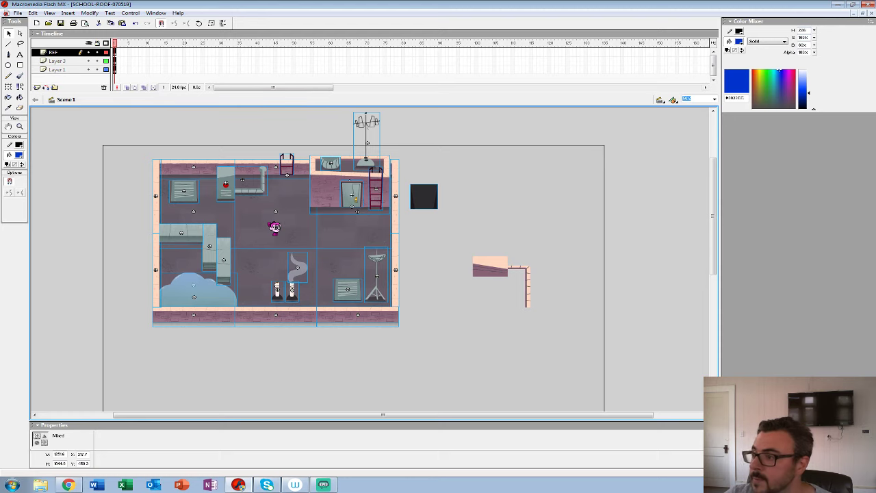
pyautogui.hotkey('ctrl', 'w')
pyautogui.press('n')
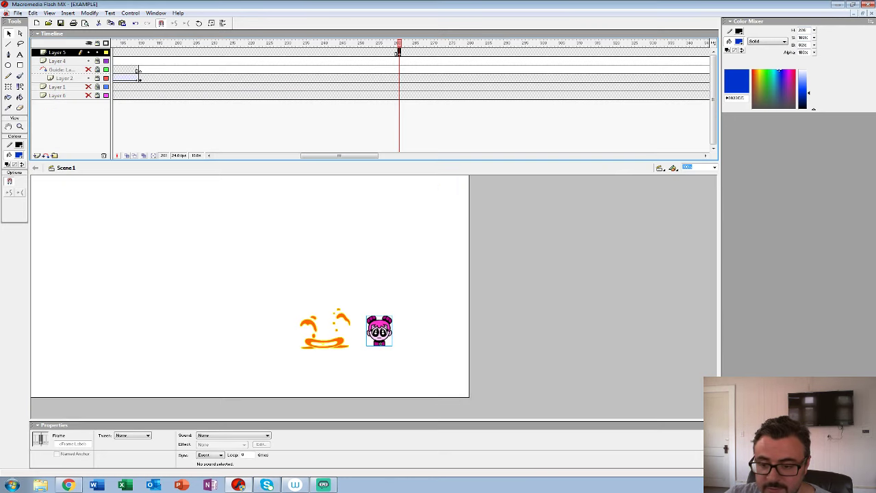
# - Add a new layer above the locked Layer 5 and paste the girl's attack pose into a keyframe at frame 261
pyautogui.click(36, 155)
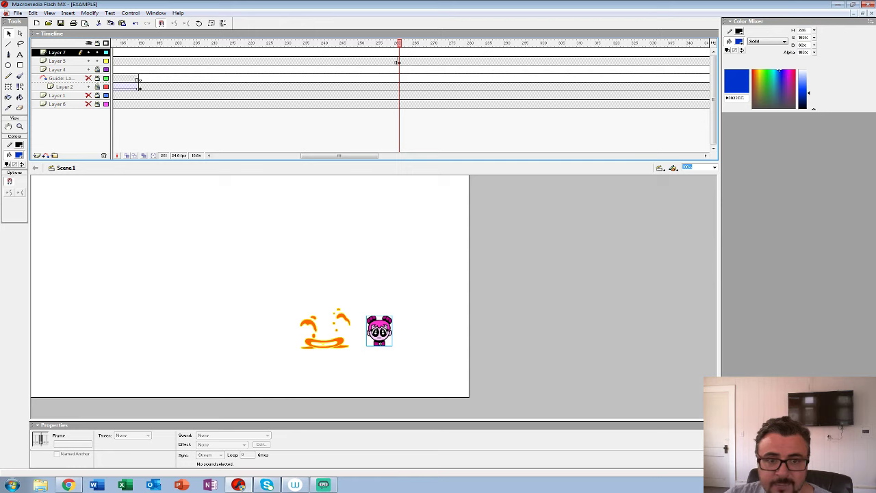
pyautogui.click(97, 61)
pyautogui.click(403, 52)
pyautogui.click(399, 52)
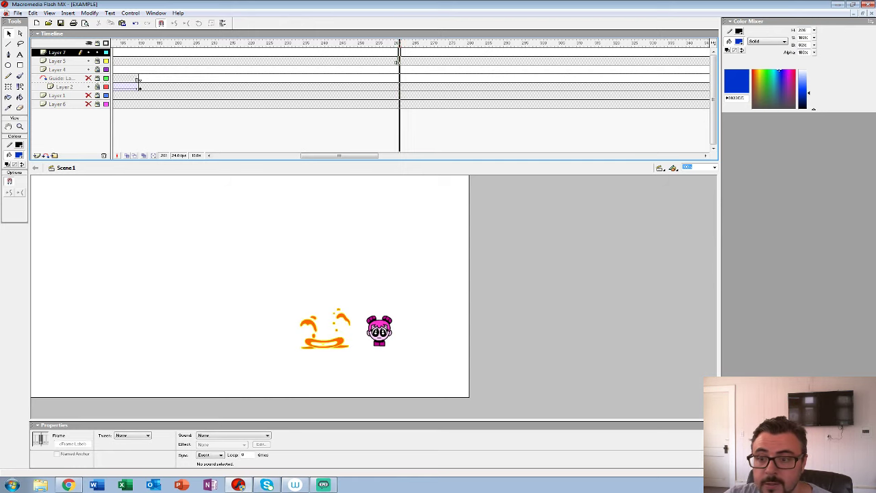
pyautogui.press('F6')
pyautogui.hotkey('ctrl', 'v')
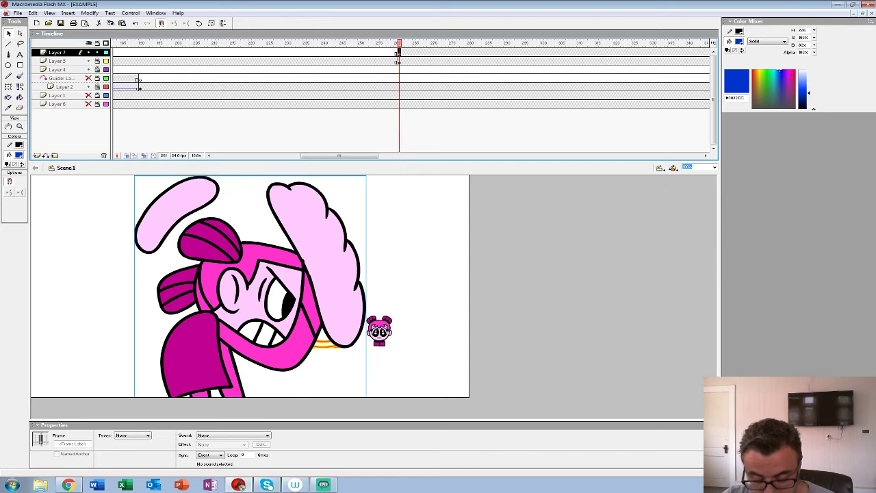
# - Scale the pasted attack pose to 25%, place it over the idle girl, and flip it horizontally to face the hatchling
pyautogui.hotkey('ctrl', 'alt', 's')
pyautogui.write('25')
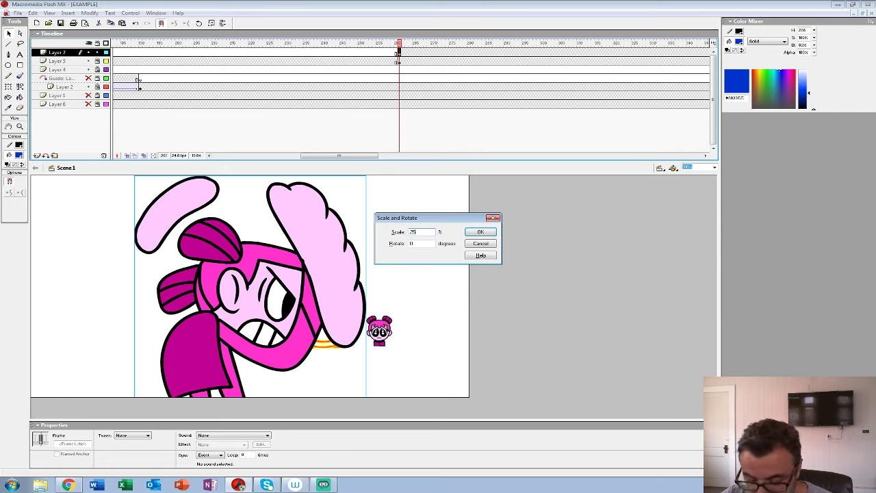
pyautogui.press('Return')
pyautogui.moveTo(217, 380); pyautogui.dragTo(380, 303)
pyautogui.click(90, 13)
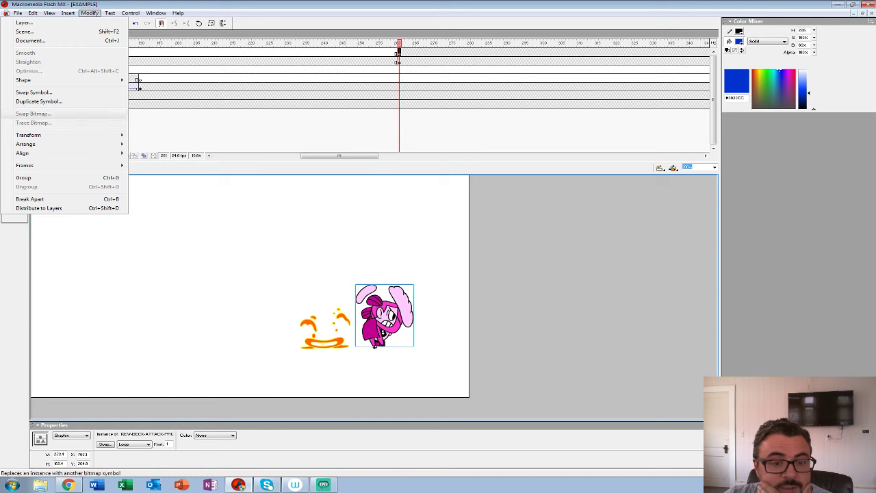
pyautogui.moveTo(69, 135)
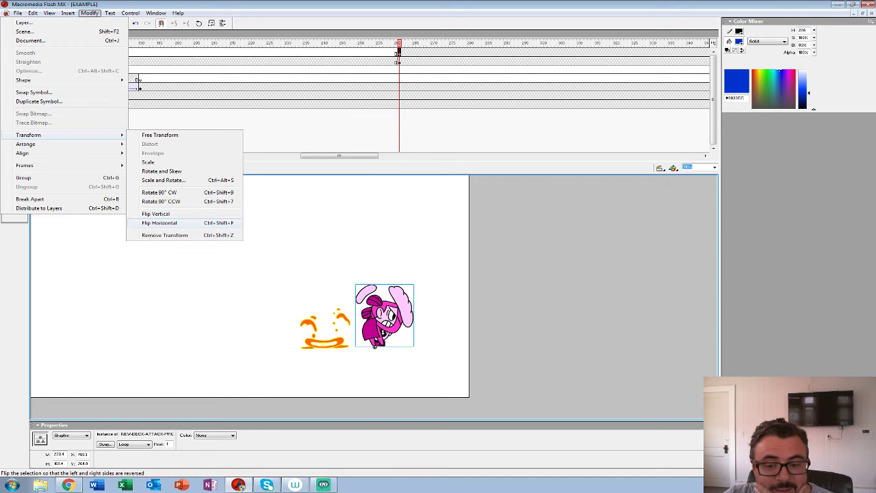
pyautogui.click(158, 223)
# - Move the Layer 7 attack keyframe two frames earlier to frame 259 and play the timeline
pyautogui.click(399, 52)
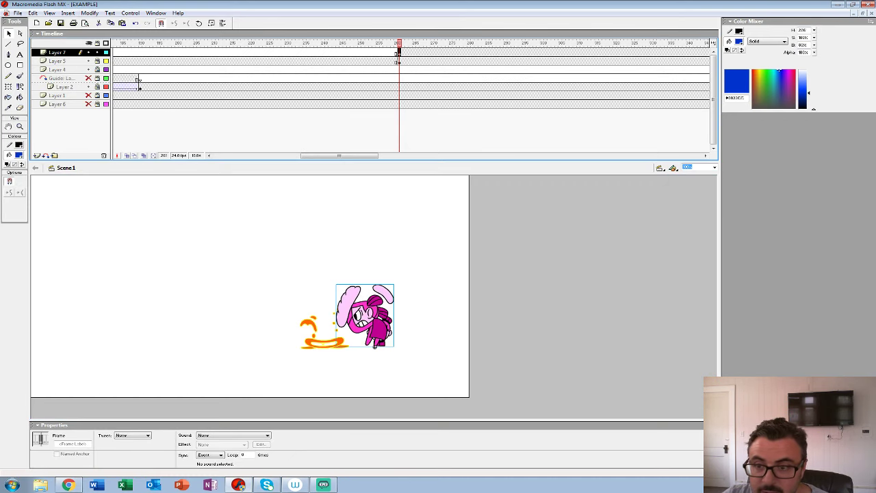
pyautogui.moveTo(397, 53); pyautogui.dragTo(390, 54)
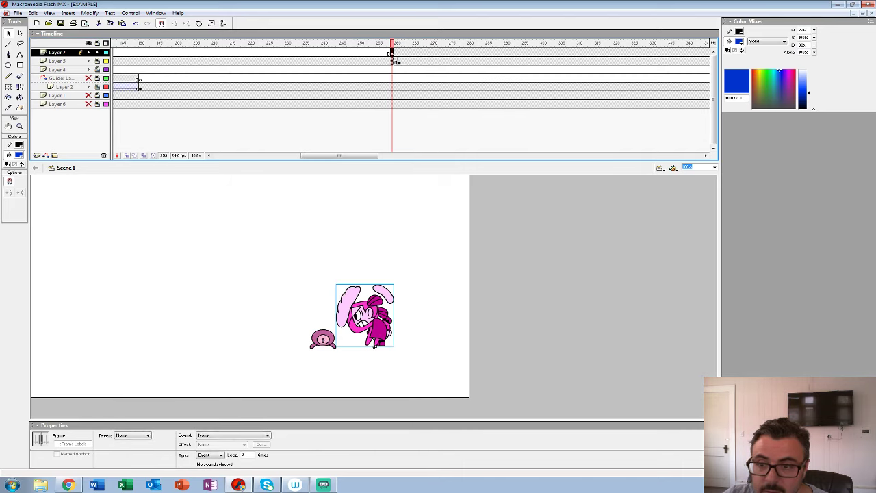
pyautogui.click(390, 61)
pyautogui.press('Return')
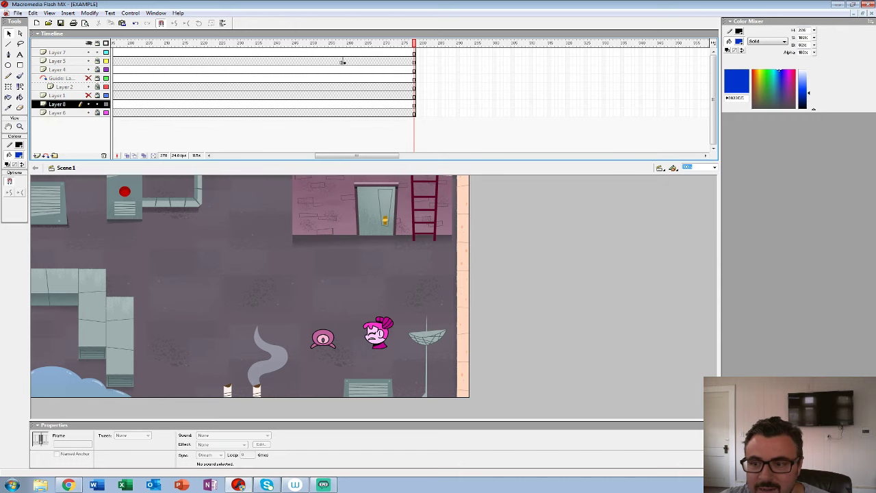
# - Insert blank keyframes across all layers at frame 278 and switch to the Brush tool, keeping Layer 6 locked
pyautogui.moveTo(413, 53); pyautogui.dragTo(413, 113)
pyautogui.press('F7')
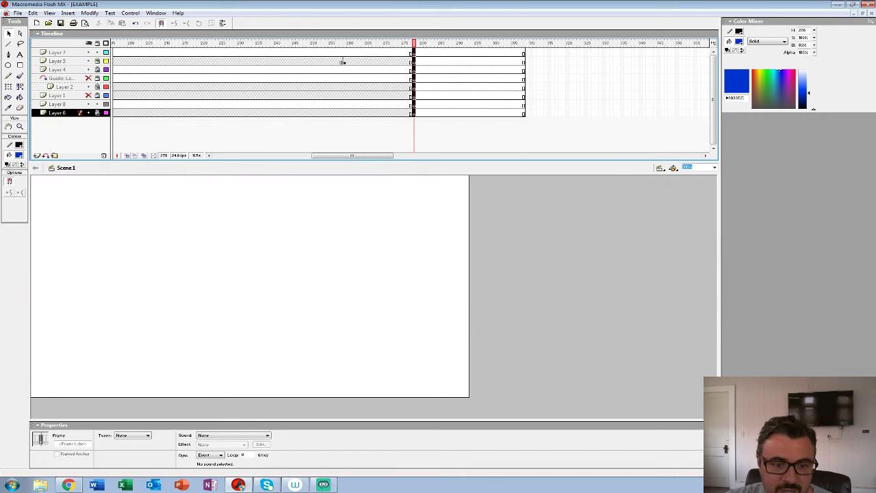
pyautogui.press('b')
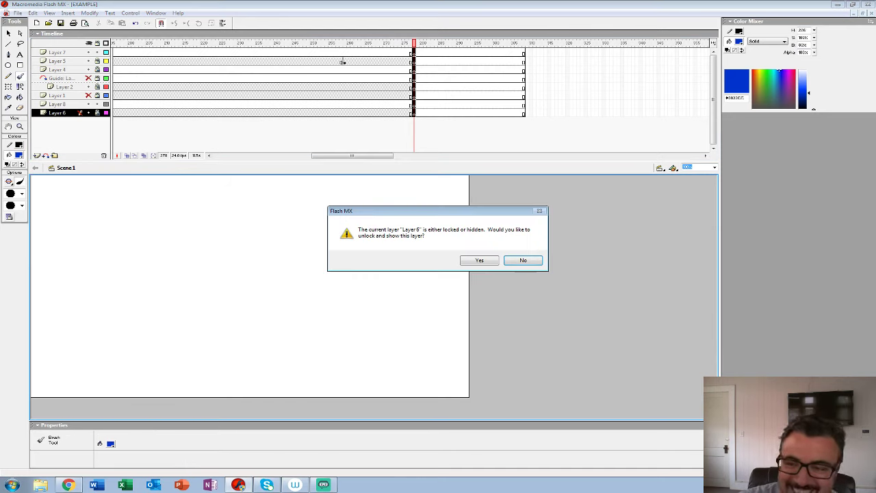
pyautogui.press('Return')
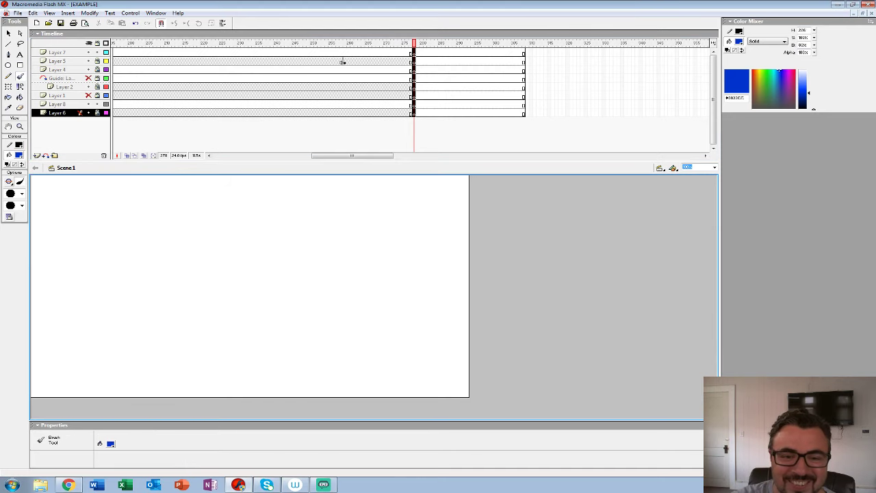
# - Brush the word FIN in large blue letters on Layer 8's blank keyframe at frame 278, and play the timeline
pyautogui.click(97, 104)
pyautogui.click(413, 104)
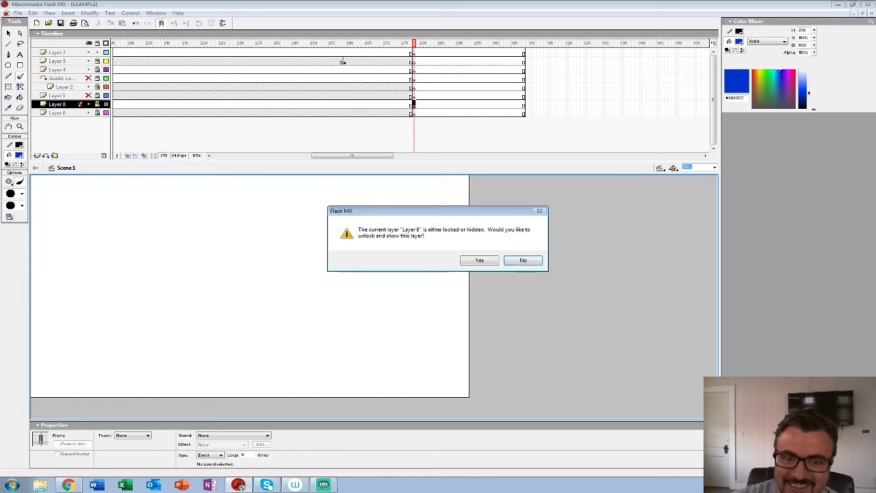
pyautogui.press('Return')
pyautogui.moveTo(121, 274); pyautogui.dragTo(157, 346)
pyautogui.moveTo(139, 303); pyautogui.dragTo(160, 295)
pyautogui.moveTo(113, 275); pyautogui.dragTo(164, 244)
pyautogui.moveTo(189, 253)
pyautogui.mouseDown()
pyautogui.moveTo(234, 302)
pyautogui.moveTo(316, 294)
pyautogui.mouseUp()
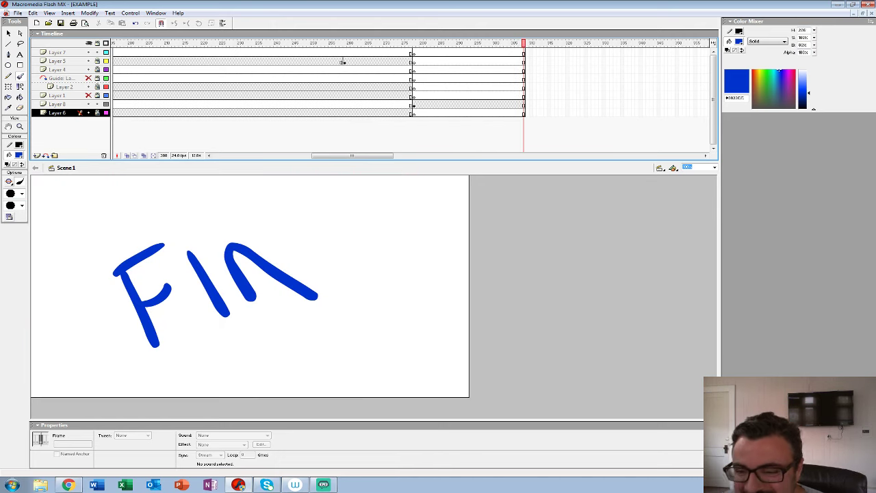
pyautogui.press('Return')
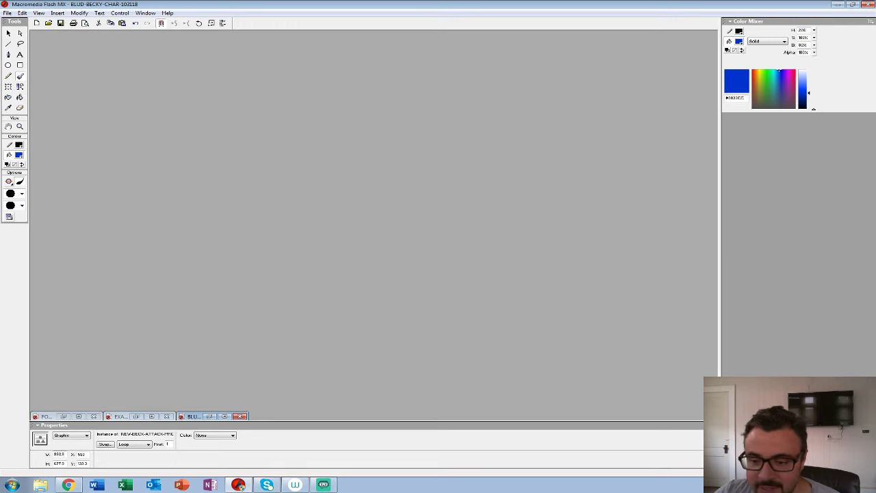
# - Restore the minimised BLUD-BECKY-CHAR-103118 document and close it without saving
pyautogui.click(209, 416)
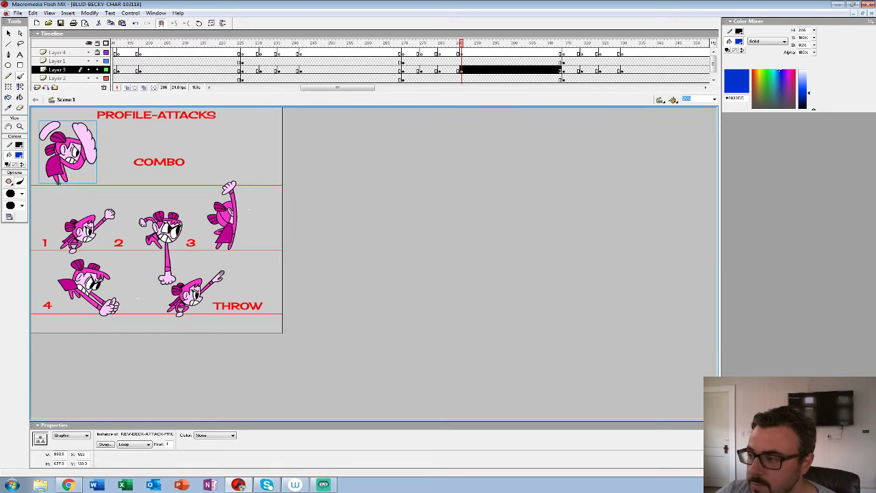
pyautogui.hotkey('ctrl', 'w')
pyautogui.press('n')
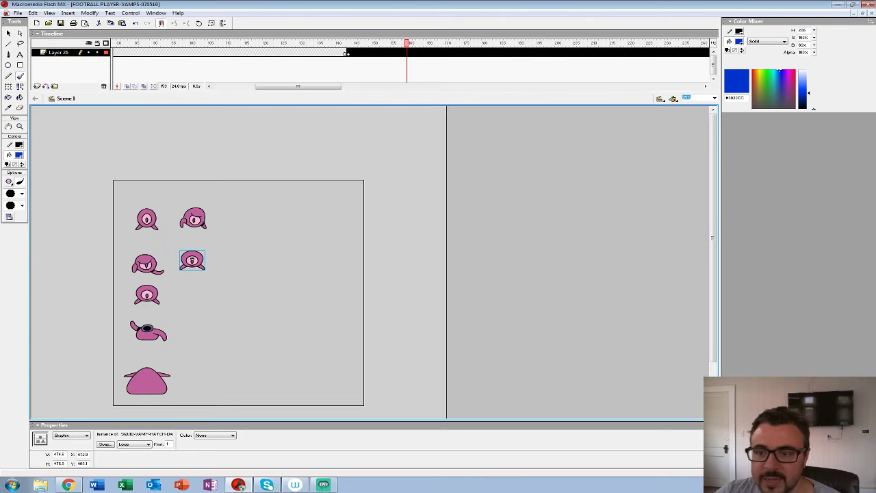
# - Review the football player vamps document by scrubbing to the hatchling keyframe, stepping through neighbouring frames, and playing the animation
pyautogui.moveTo(408, 43); pyautogui.dragTo(346, 54)
pyautogui.press(',')
pyautogui.press(',')
pyautogui.press(',')
pyautogui.press('.')
pyautogui.press('.')
pyautogui.press('.')
pyautogui.press('Return')
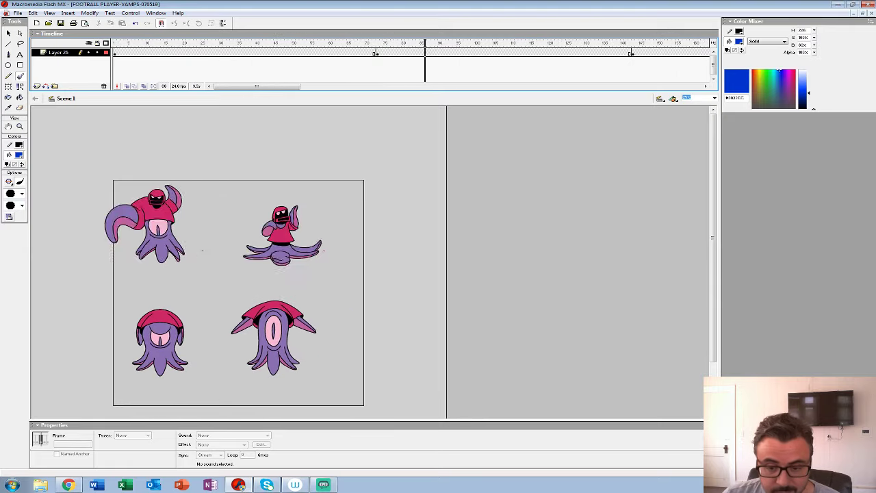
# - Compare the last football player vamp frames with the start of the squid hatchling animations at frame 143
pyautogui.moveTo(256, 89); pyautogui.dragTo(307, 67)
pyautogui.click(294, 53)
pyautogui.click(279, 53)
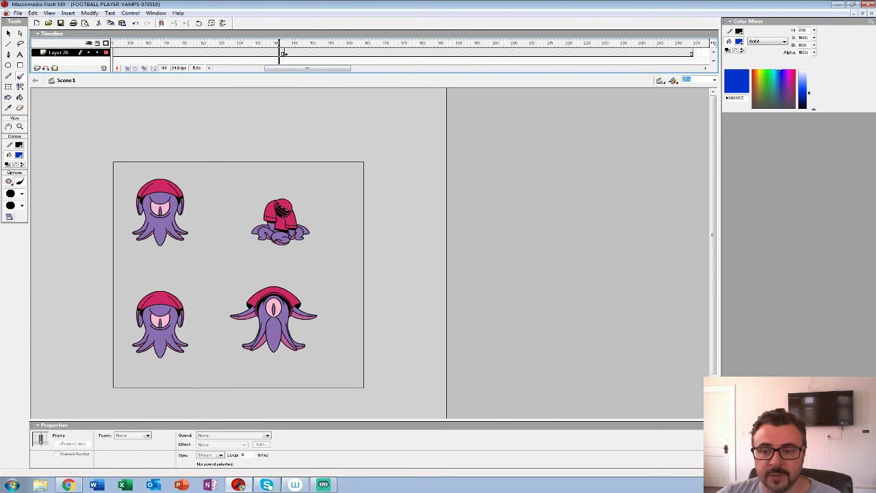
pyautogui.click(284, 52)
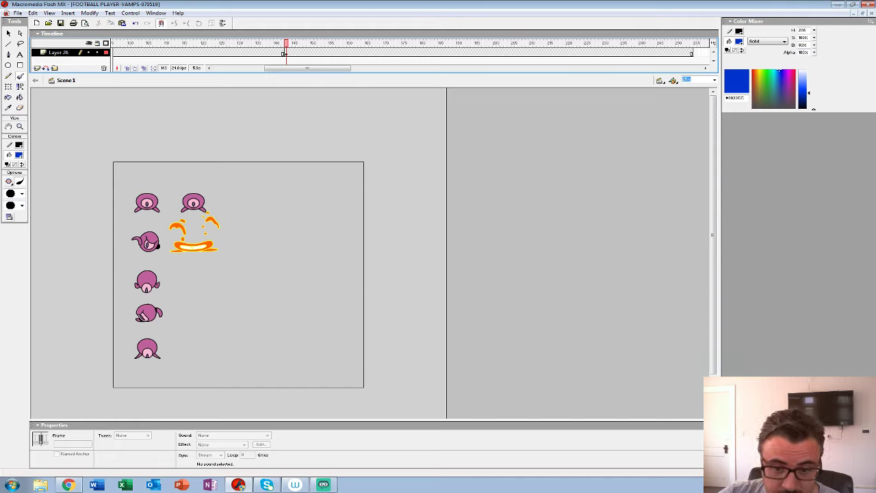